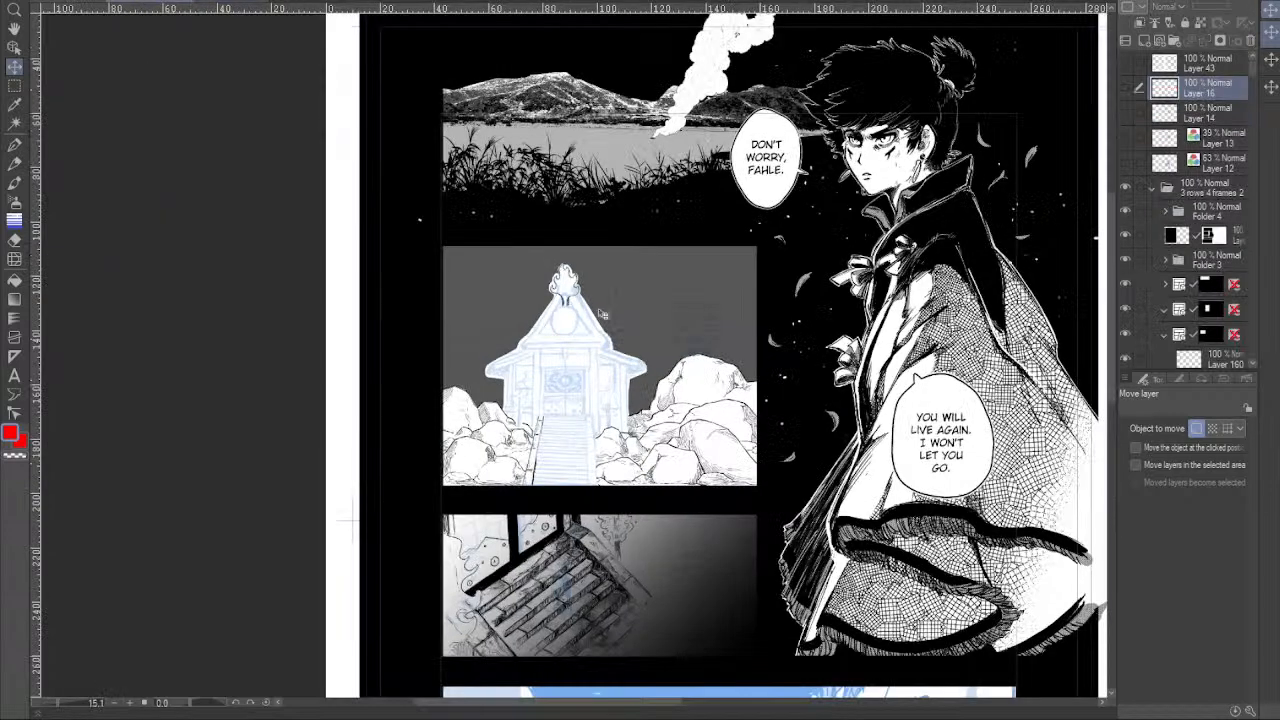
Examine the manga page's panels down to the sketched room, and inspect the temple panel up close.
left_click_drag(909, 382, 784, 2)
left_click_drag(779, 284, 865, 594)
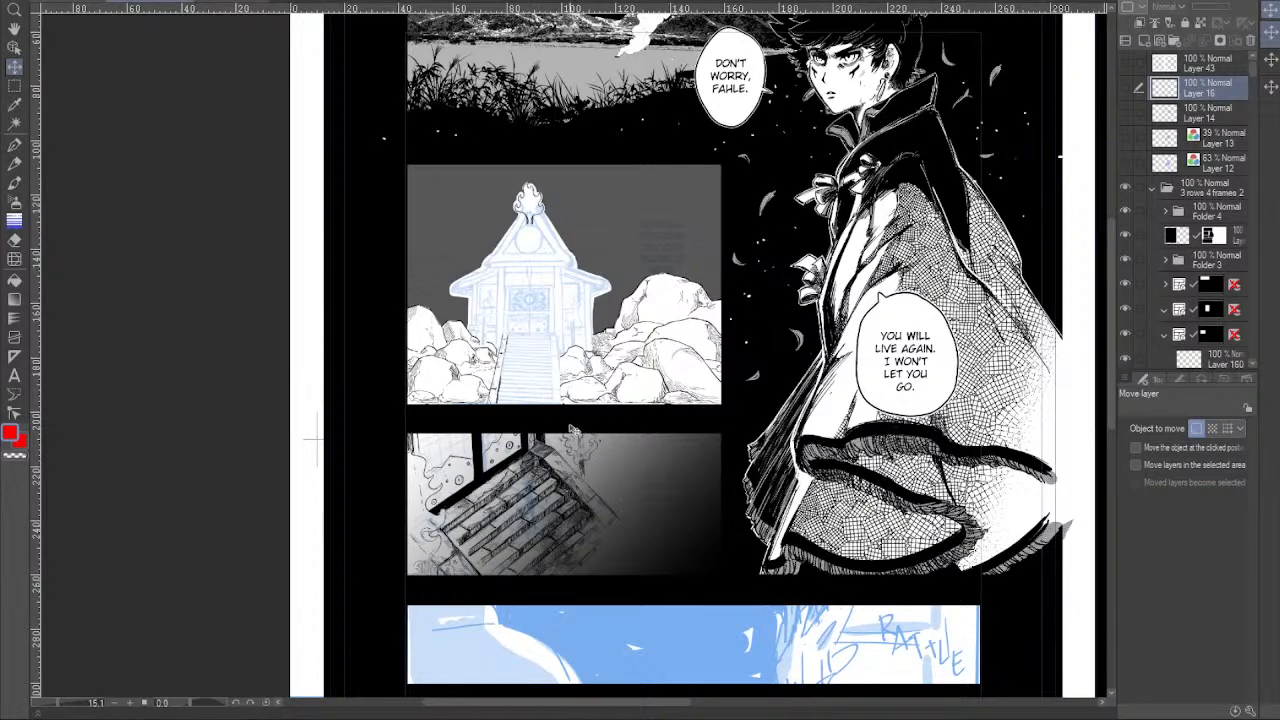
left_click_drag(617, 455, 607, 187)
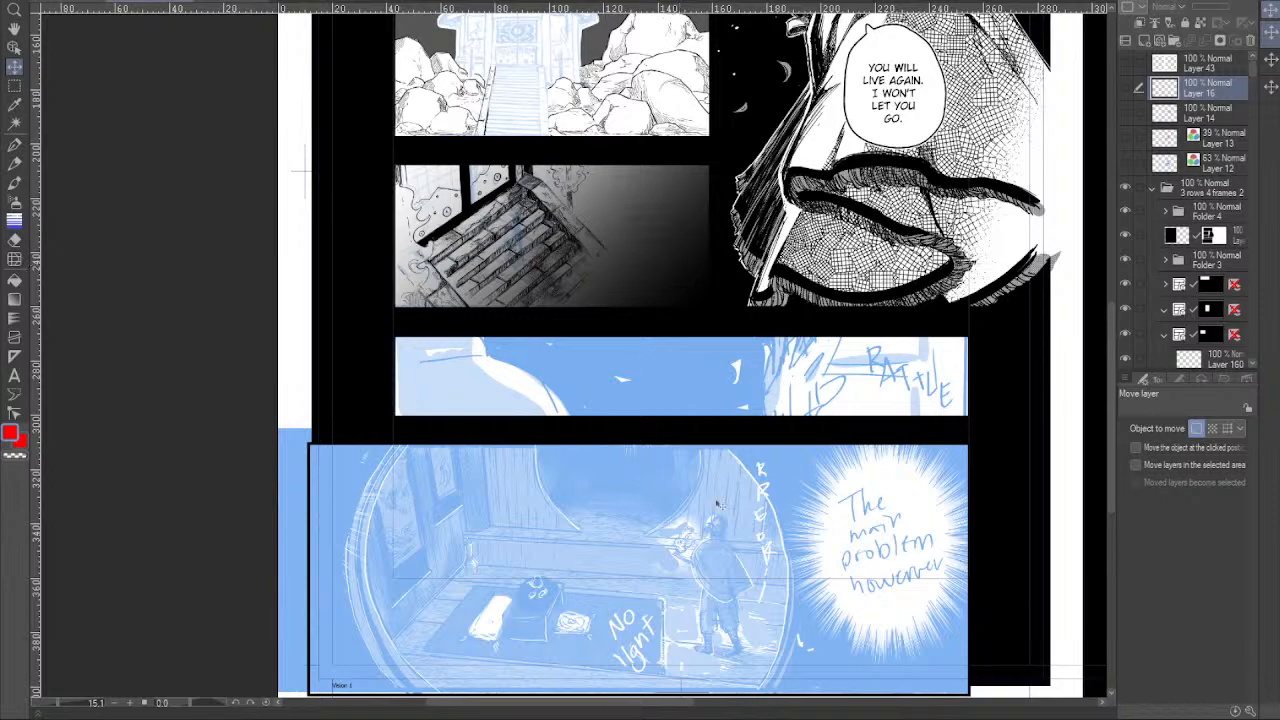
left_click_drag(617, 267, 620, 566)
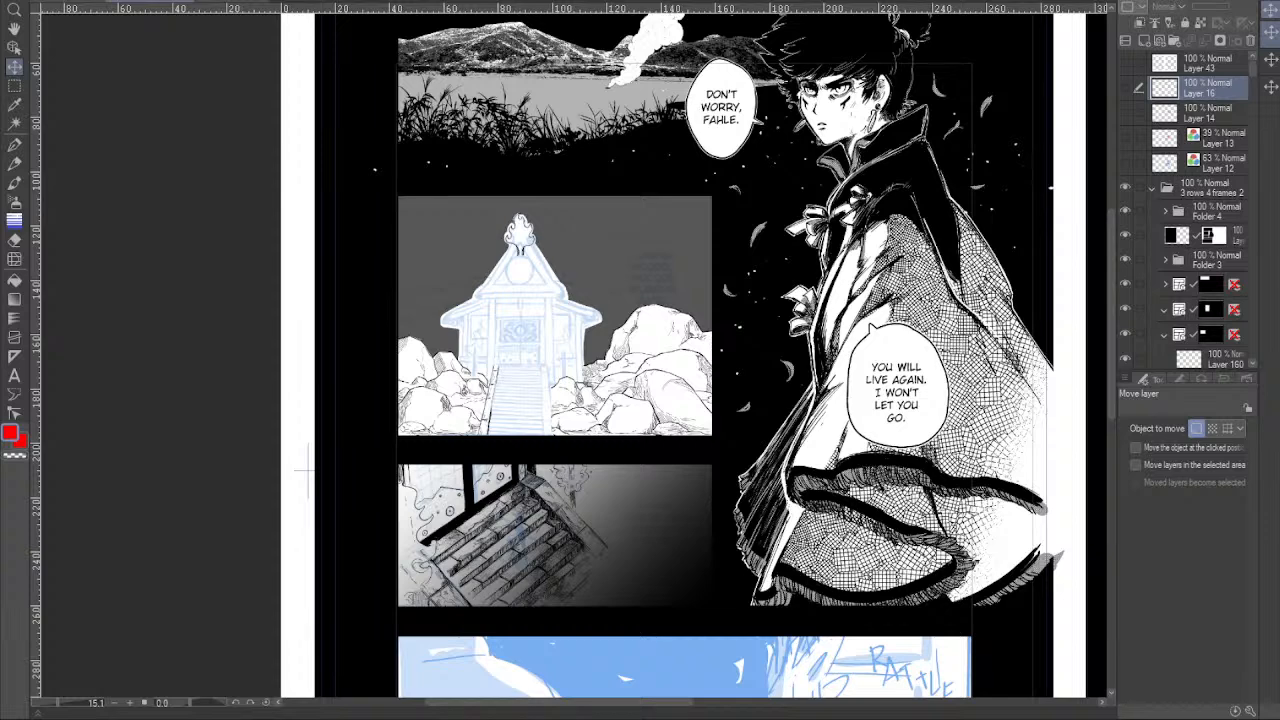
left_click_drag(755, 250, 646, 224)
left_click(130, 703)
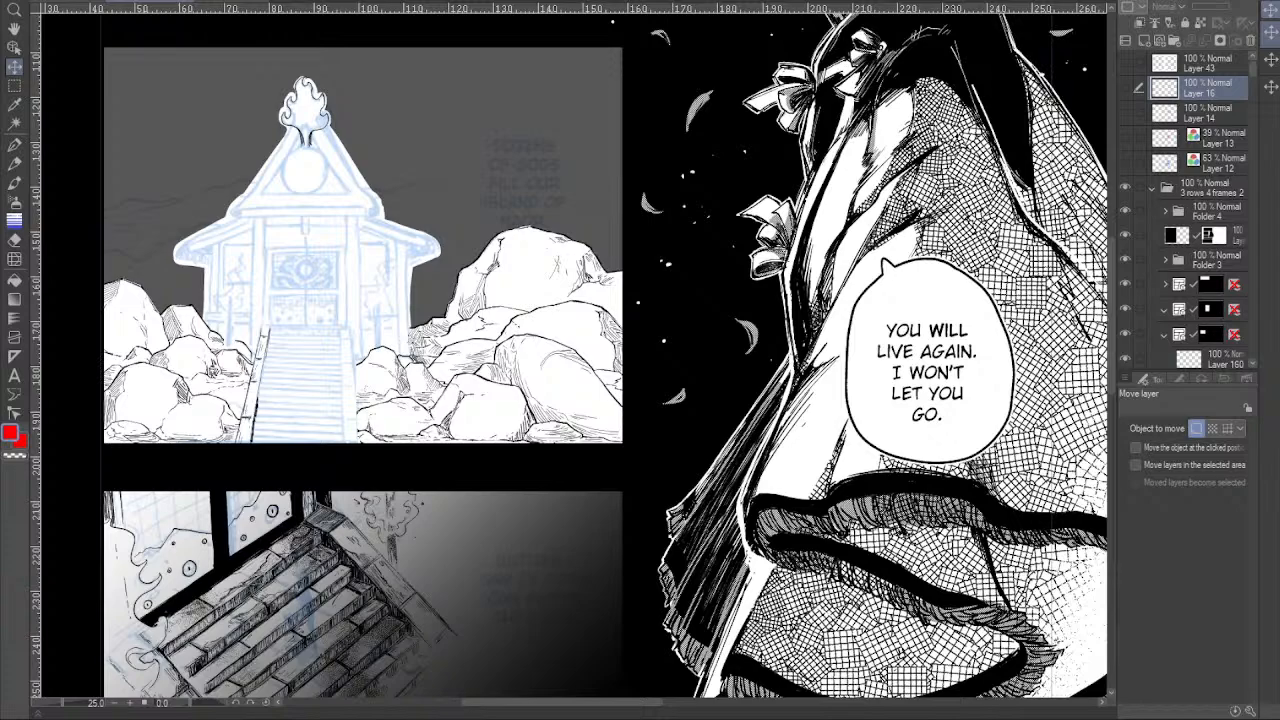
left_click_drag(653, 407, 720, 394)
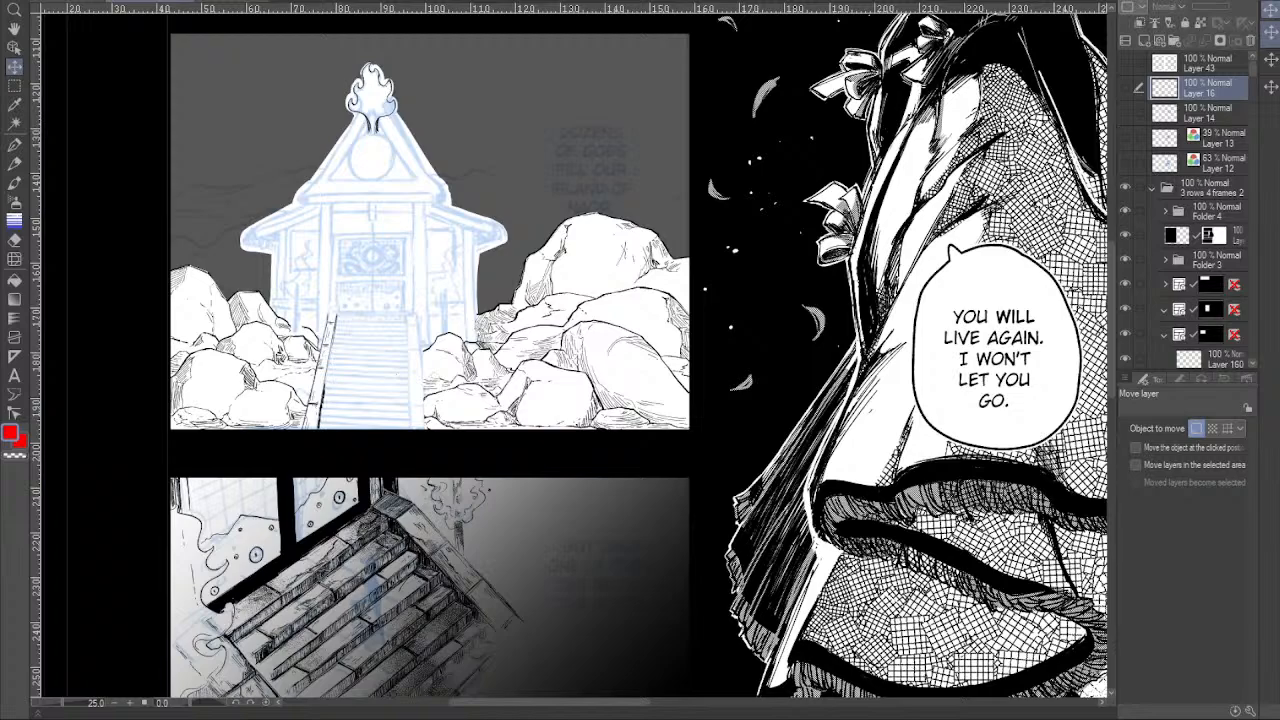
left_click_drag(622, 338, 596, 339)
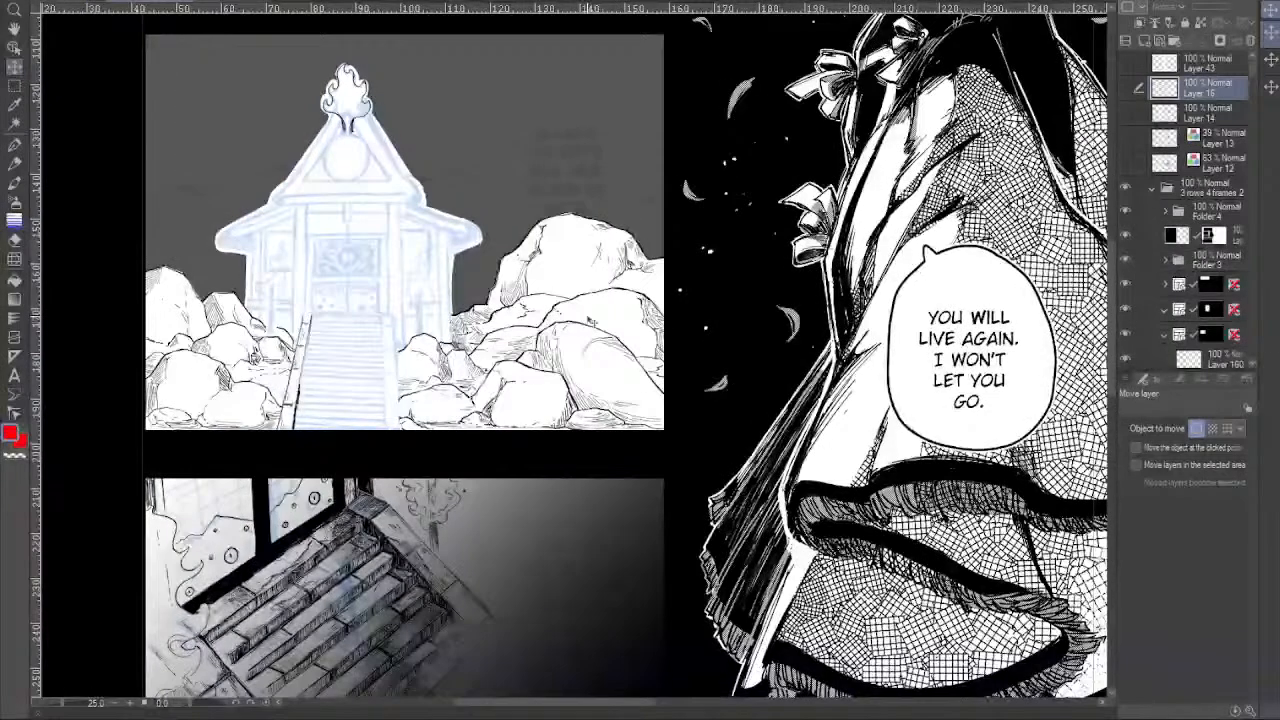
left_click(130, 703)
left_click_drag(484, 368, 578, 447)
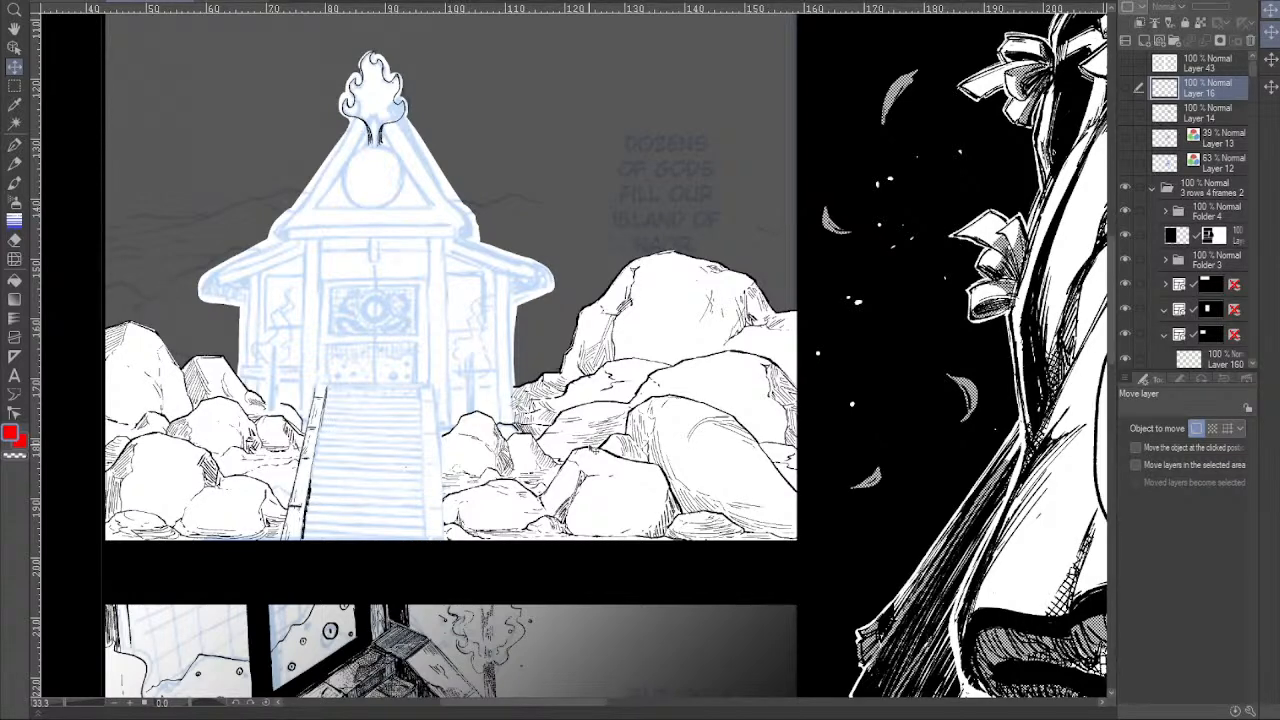
left_click_drag(477, 314, 533, 368)
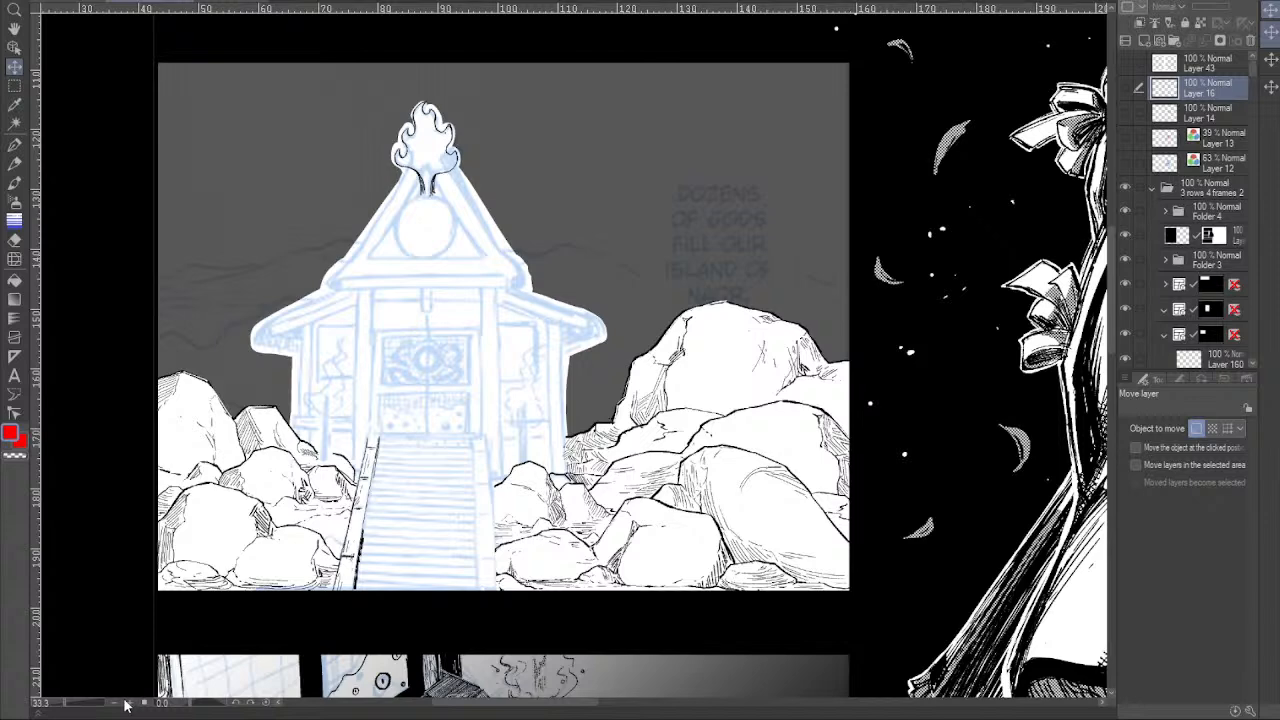
left_click(137, 706)
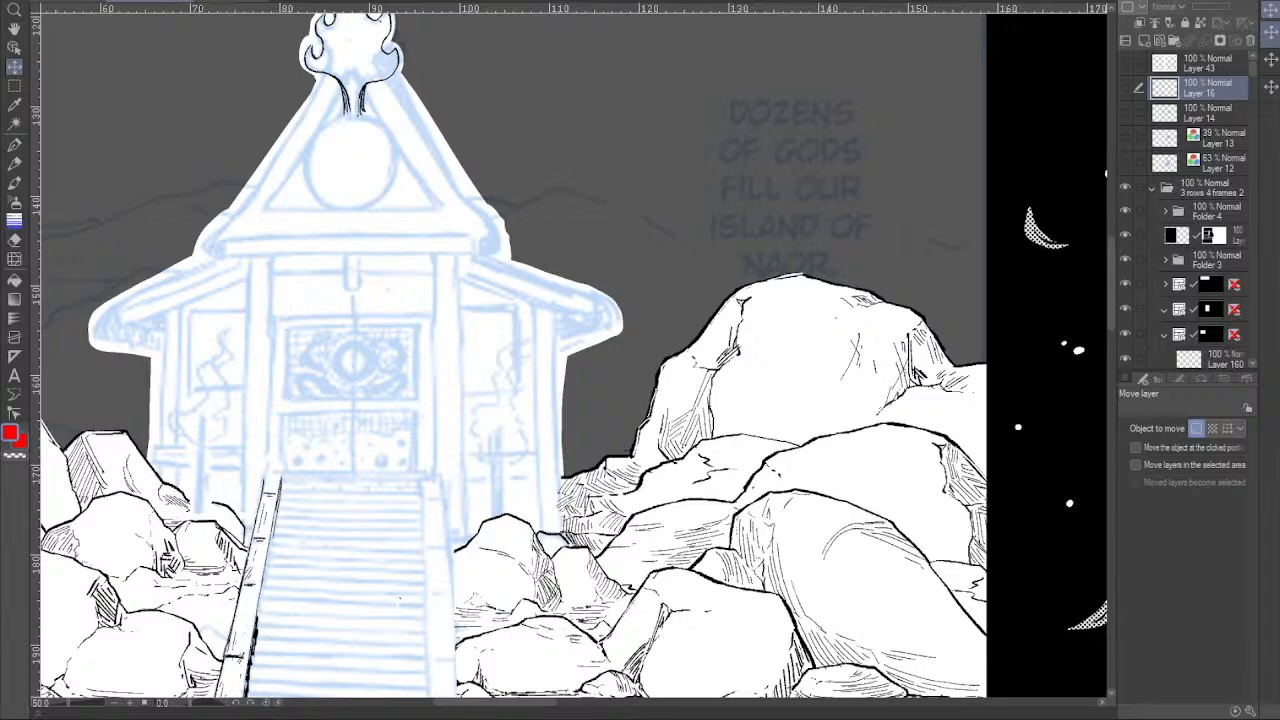
Select the swirling line-art layer in the facing page's fox spirit panel, hiding and showing it again to check its contents.
left_click_drag(571, 292, 603, 249)
left_click_drag(668, 320, 577, 315)
left_click_drag(825, 263, 417, 332)
left_click_drag(897, 334, 648, 355)
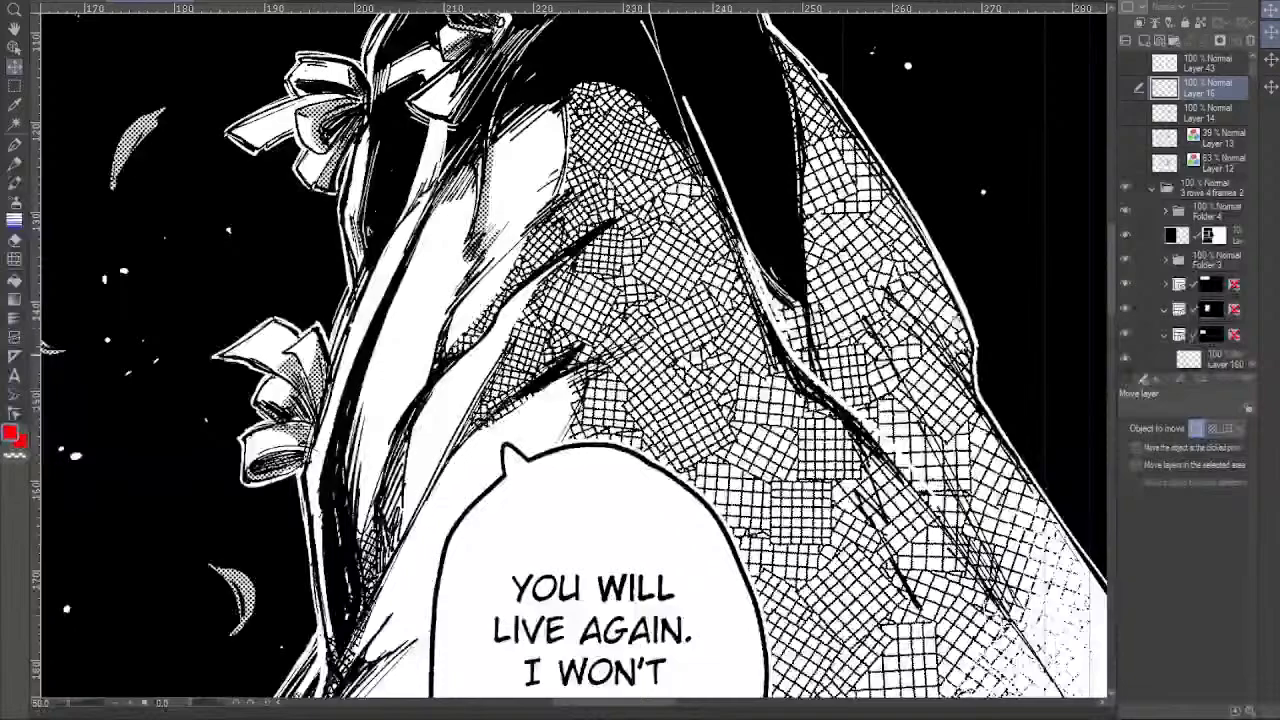
left_click_drag(656, 202, 334, 398)
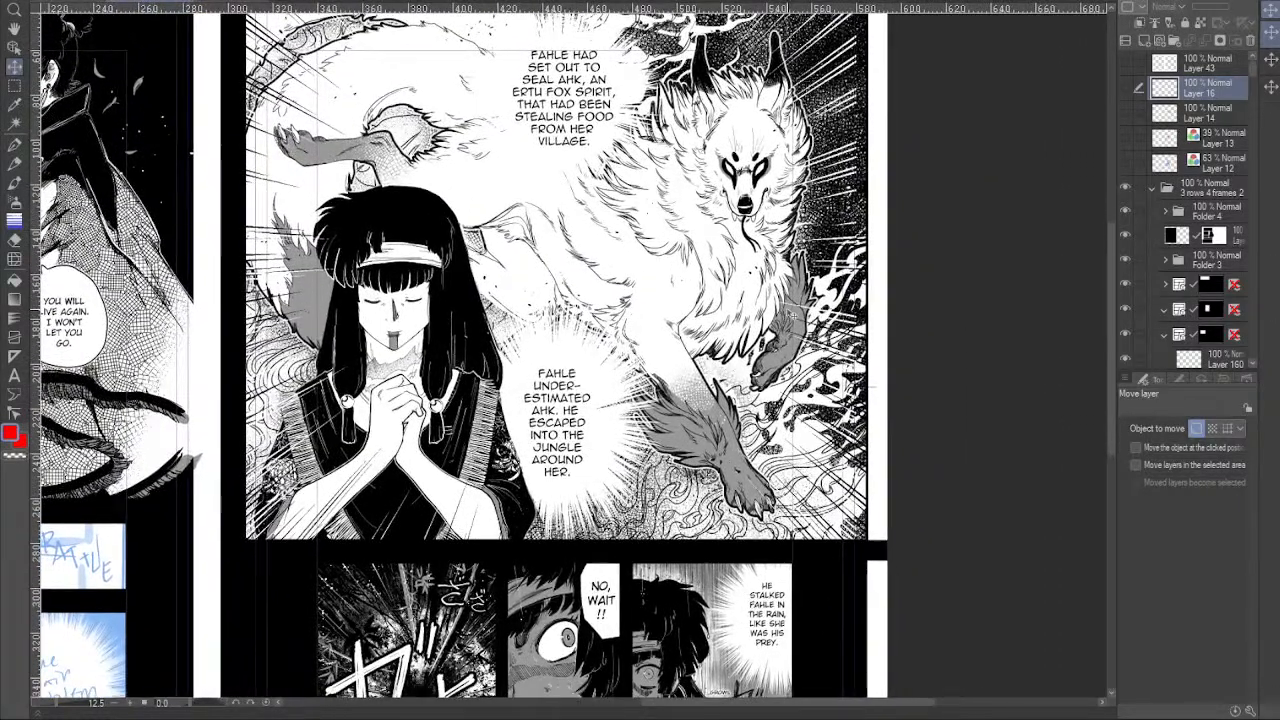
left_click(15, 48)
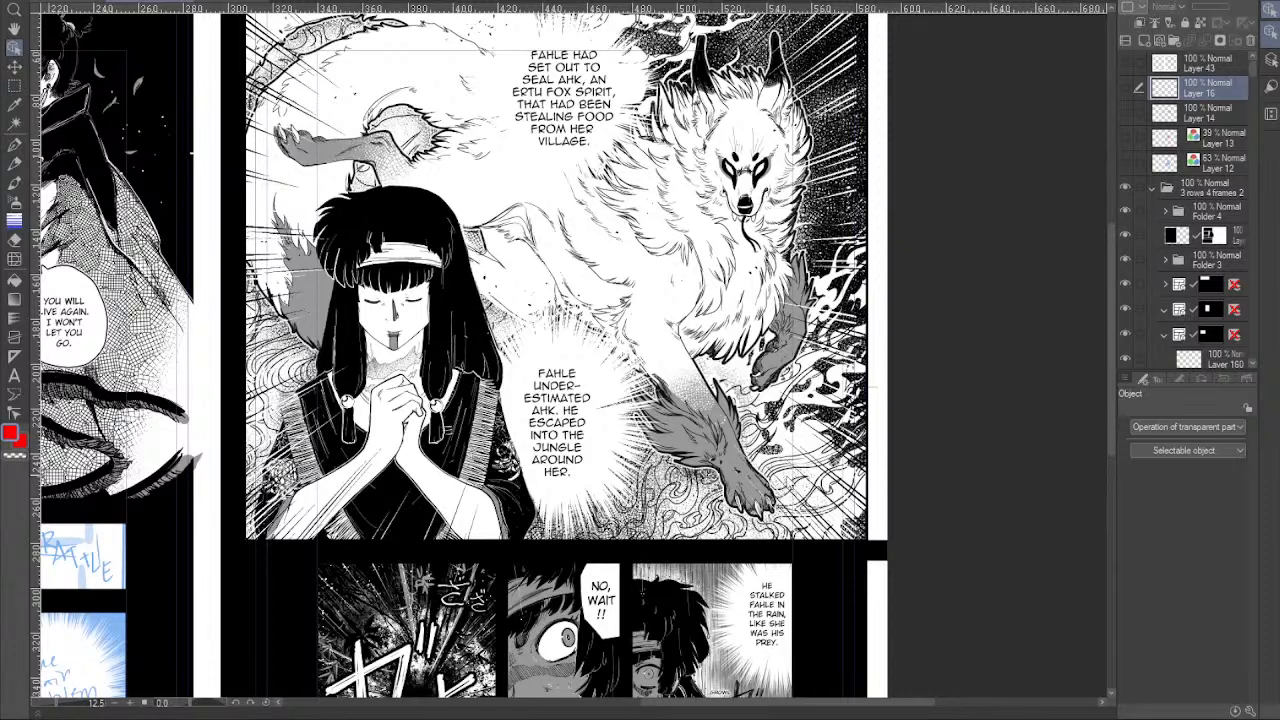
left_click(305, 45)
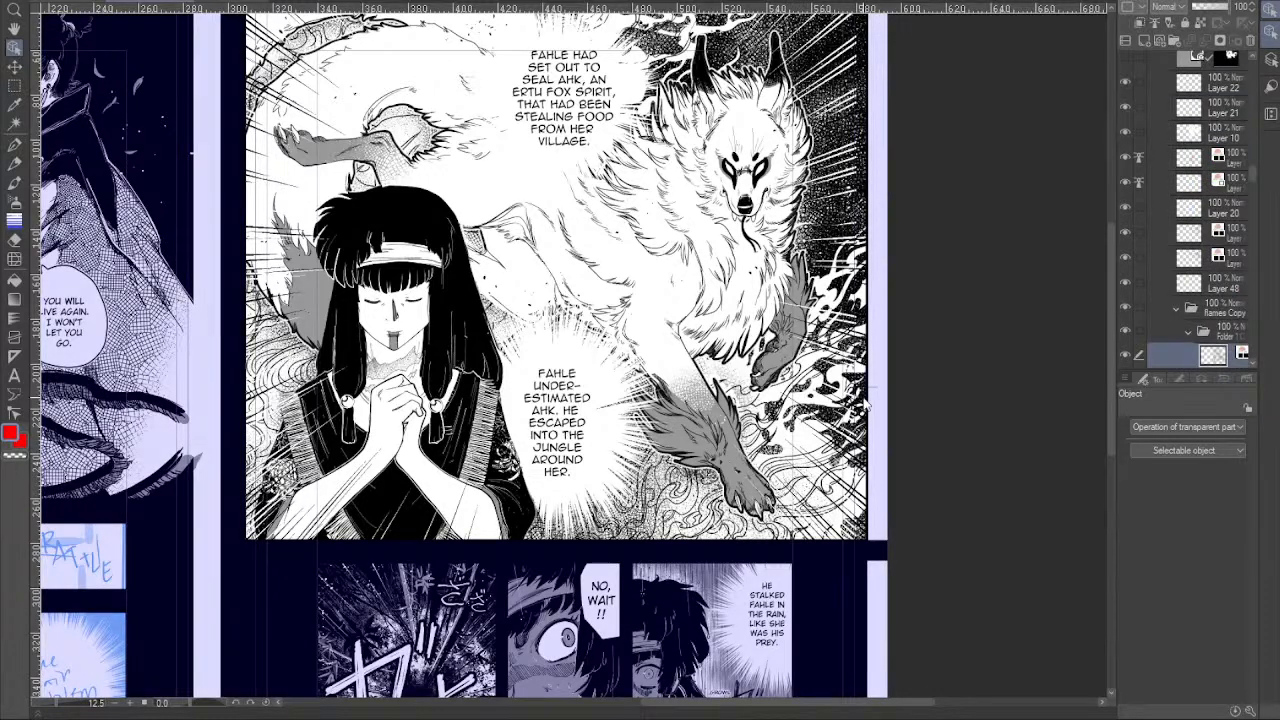
left_click(1126, 356)
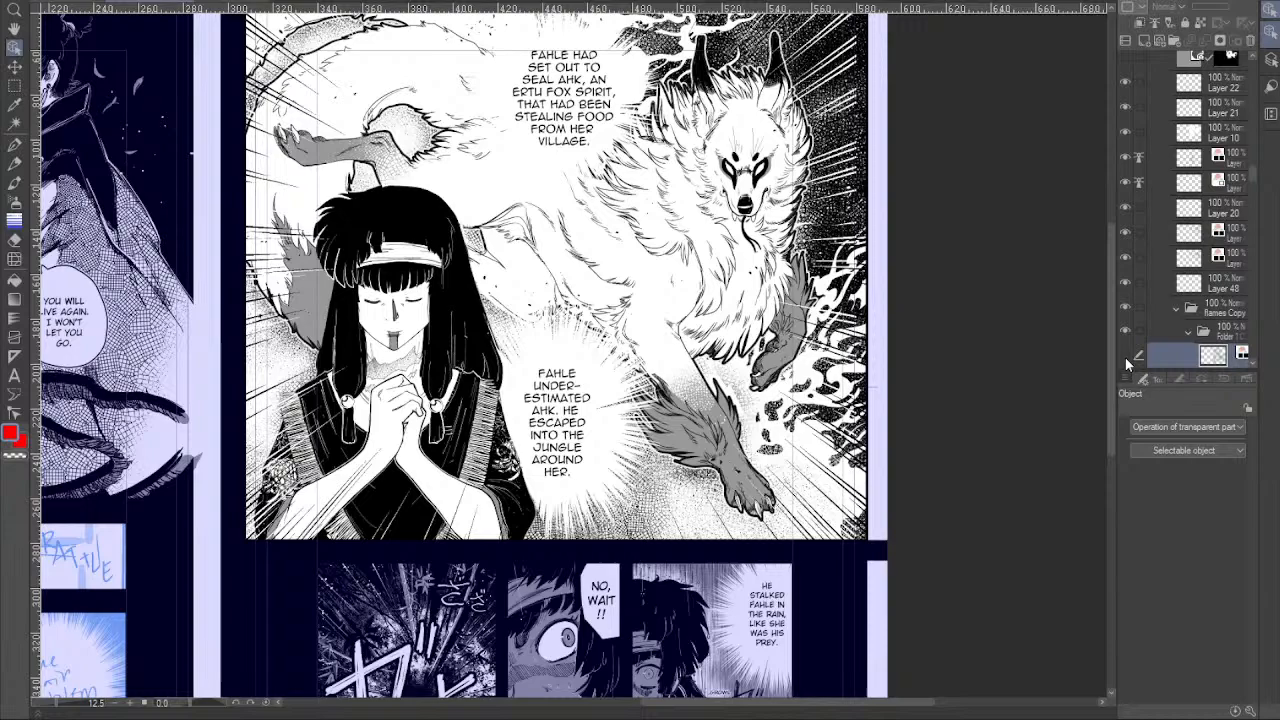
left_click(1125, 357)
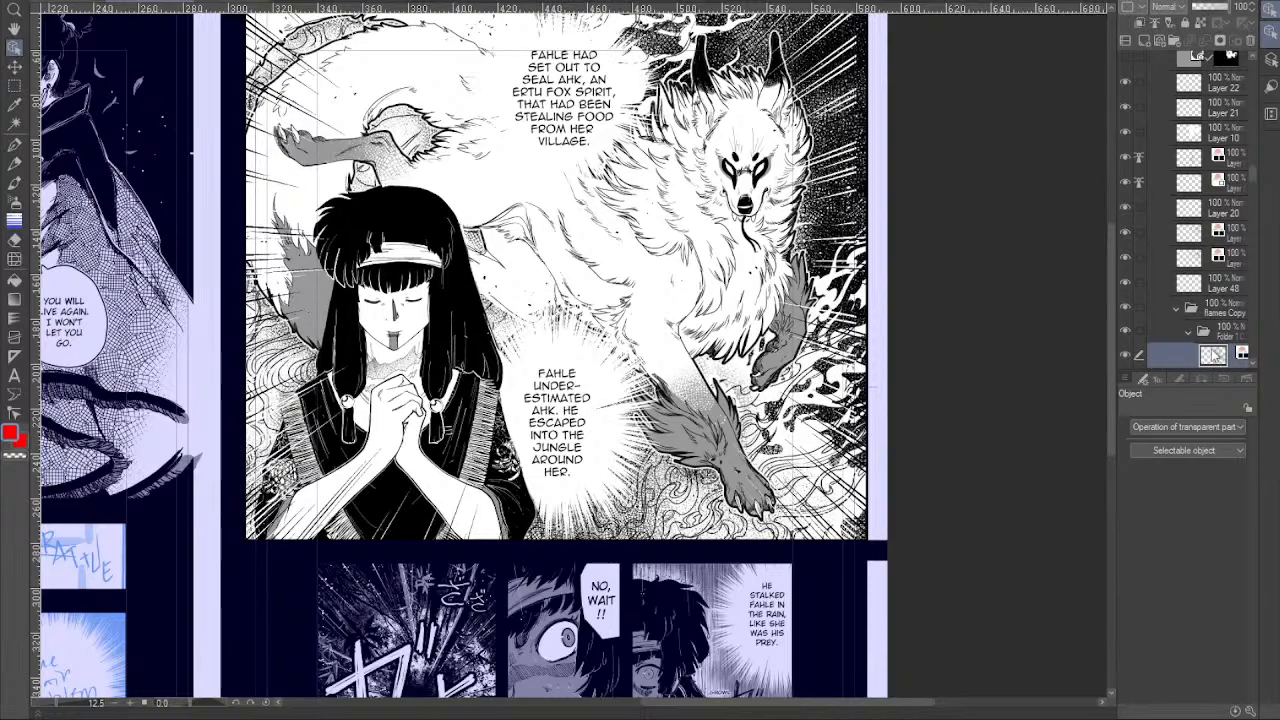
Return to the temple panel, select the layer with the inked flame above the roof and remove the flame linework.
left_click_drag(253, 276, 816, 238)
left_click_drag(468, 400, 706, 392)
scroll(550, 259, "up", 4)
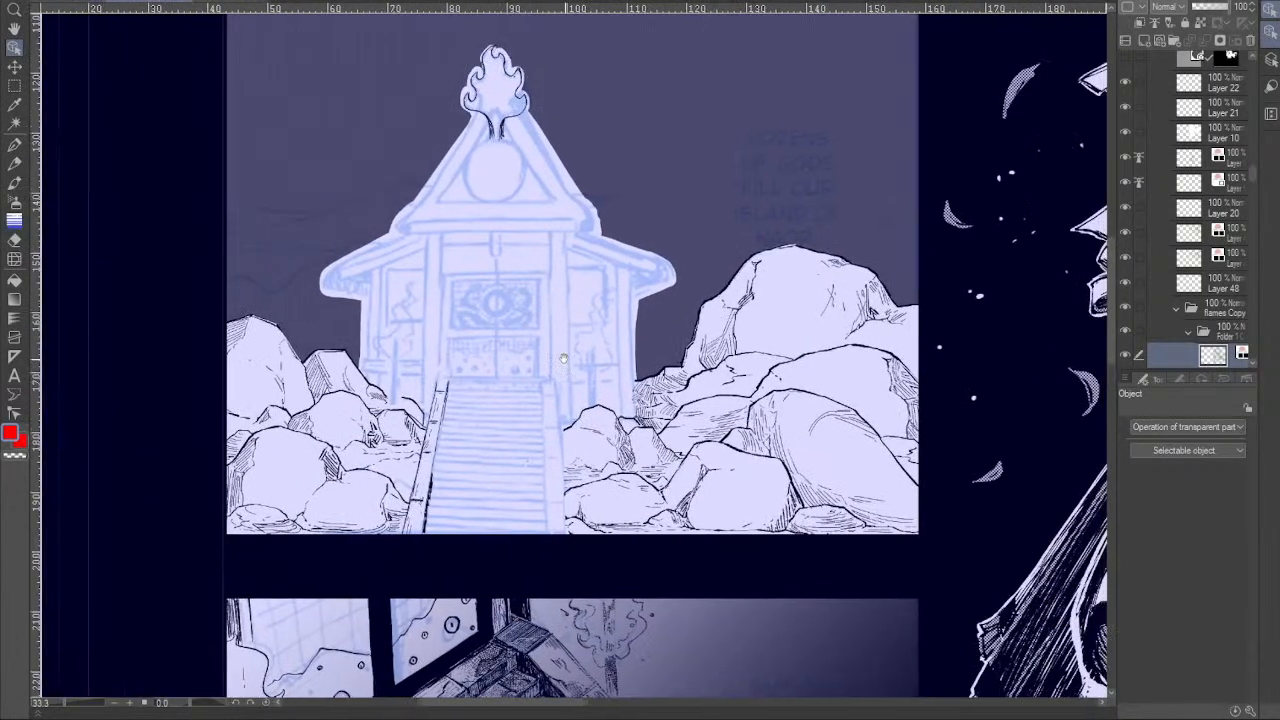
left_click_drag(564, 358, 567, 358)
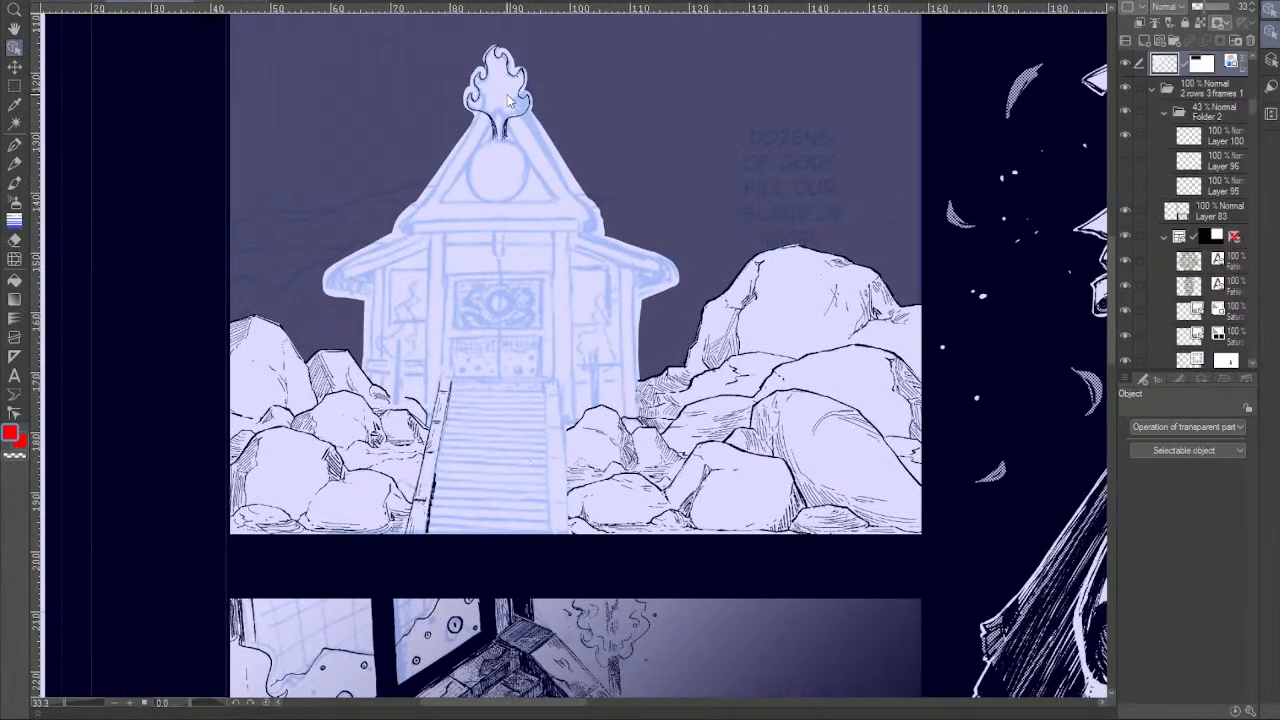
left_click(508, 98)
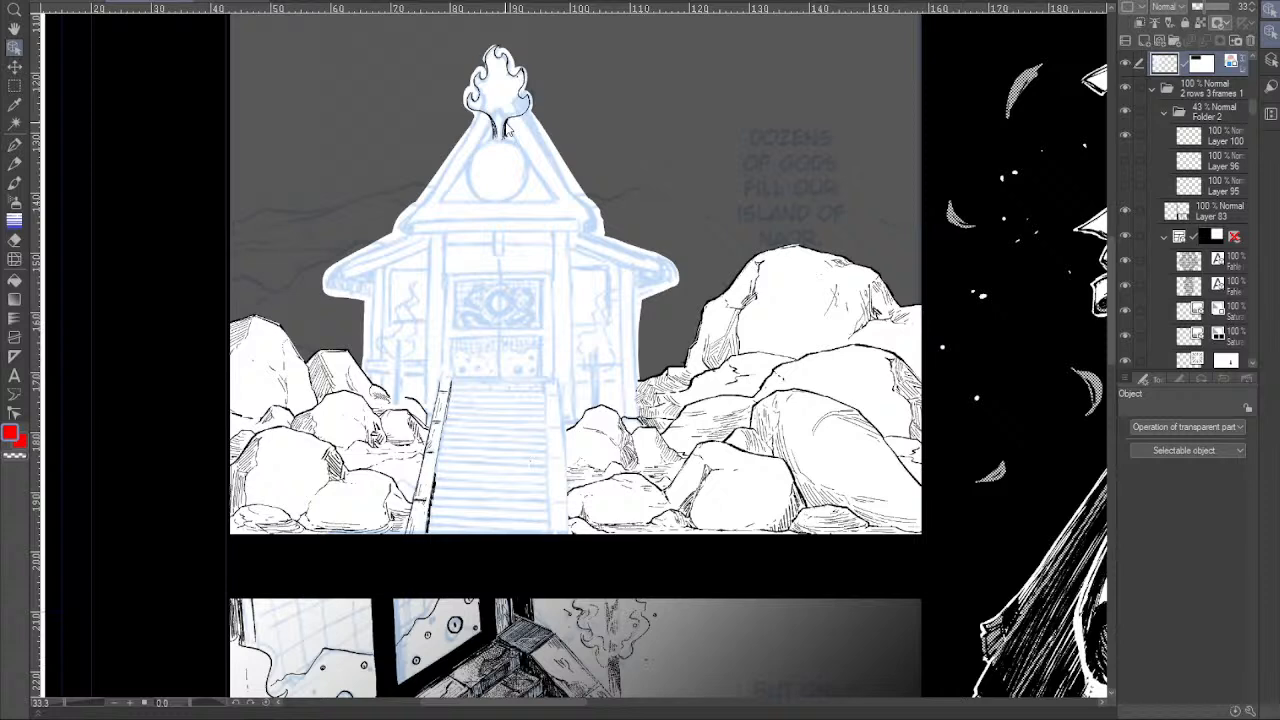
left_click(505, 124)
mouse_move(496, 95)
left_mouse_down()
mouse_move(464, 58)
mouse_move(500, 42)
mouse_move(536, 88)
left_mouse_up()
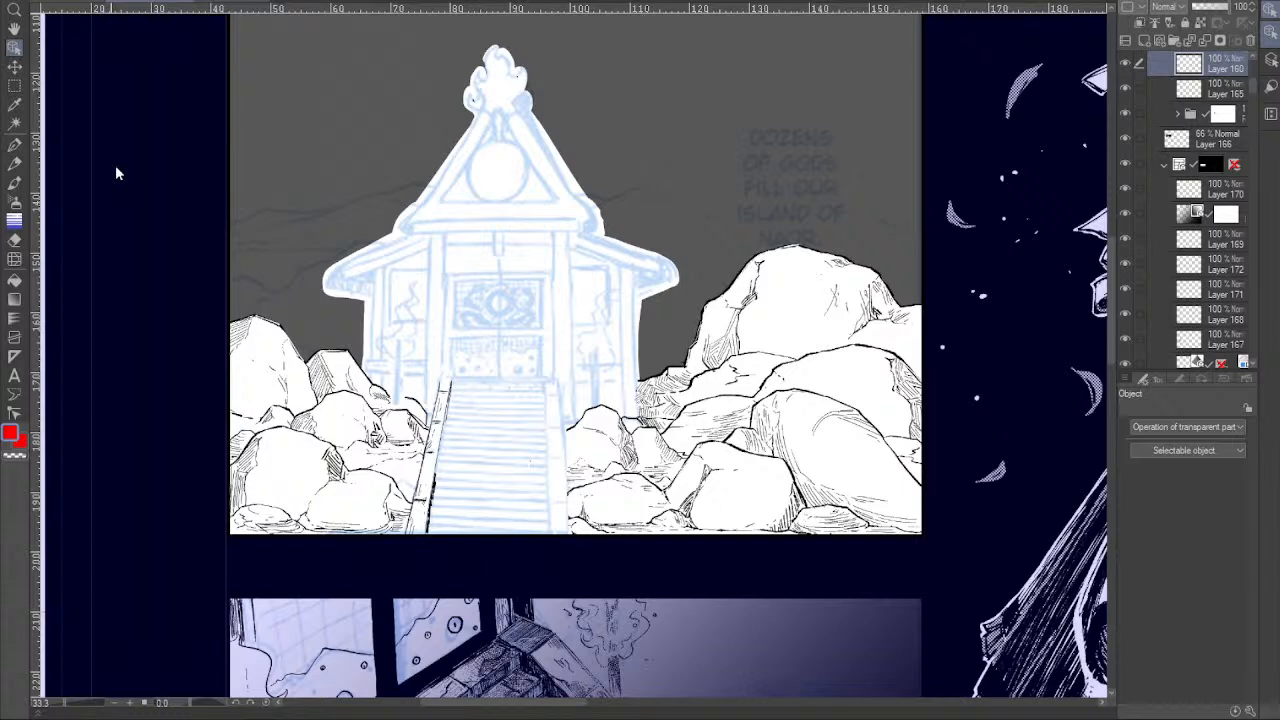
Enlarge the G-pen to brush size 170 and add a new raster layer above the temple panel's line layer.
left_click(14, 145)
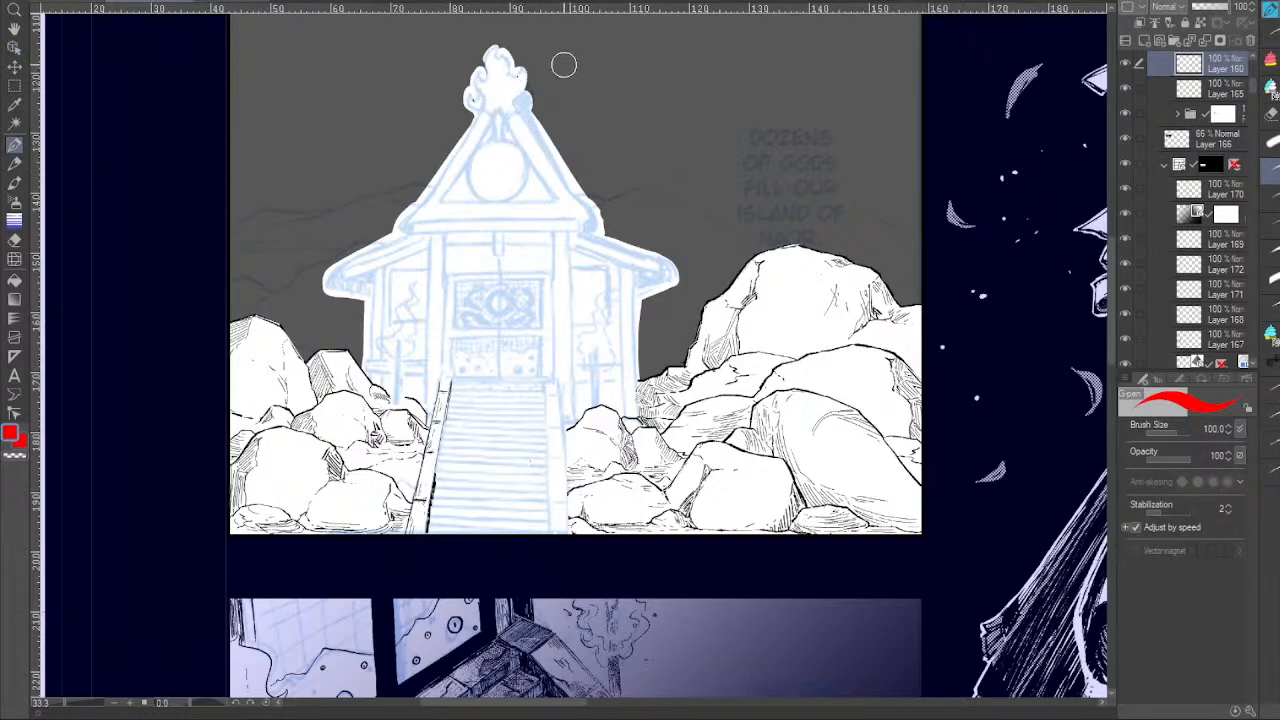
key("bracketright")
key("bracketright")
key("bracketright")
left_click(1127, 65)
left_click(1127, 65)
left_click(1127, 65)
left_click(1141, 22)
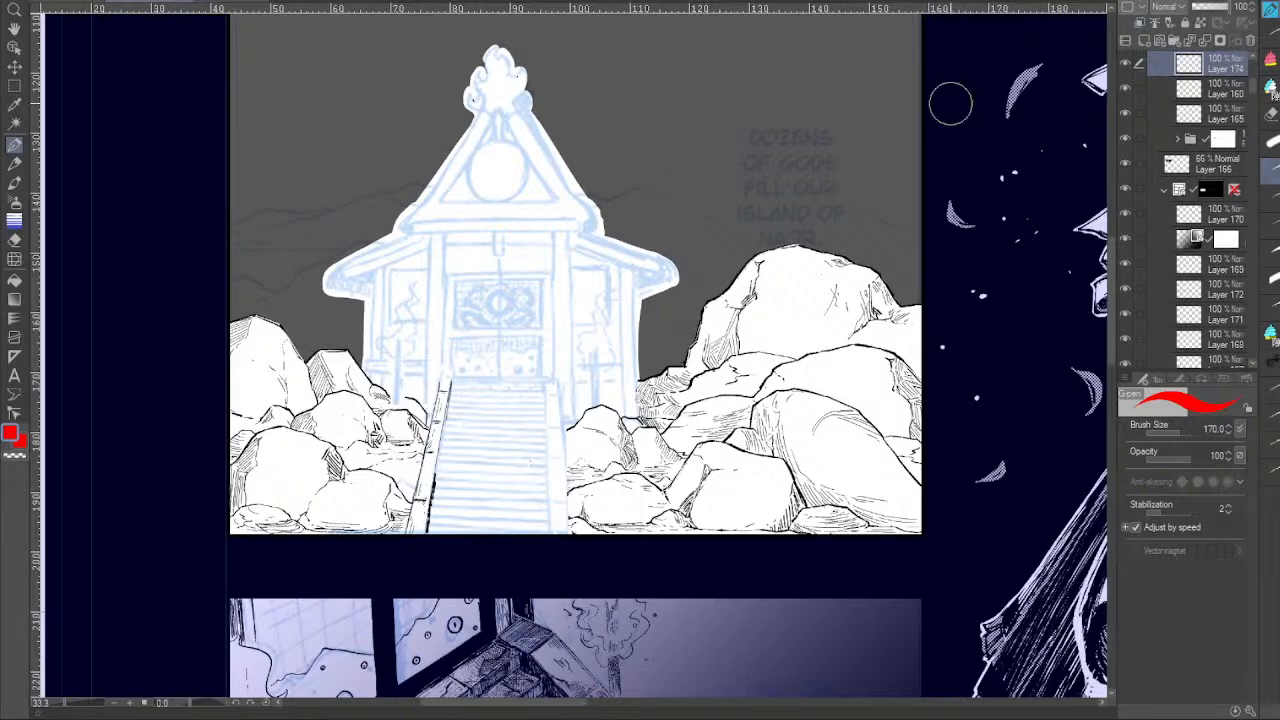
Change the G-pen's drawing color to black (000000) and increase its brush size to 200.
left_click(14, 446)
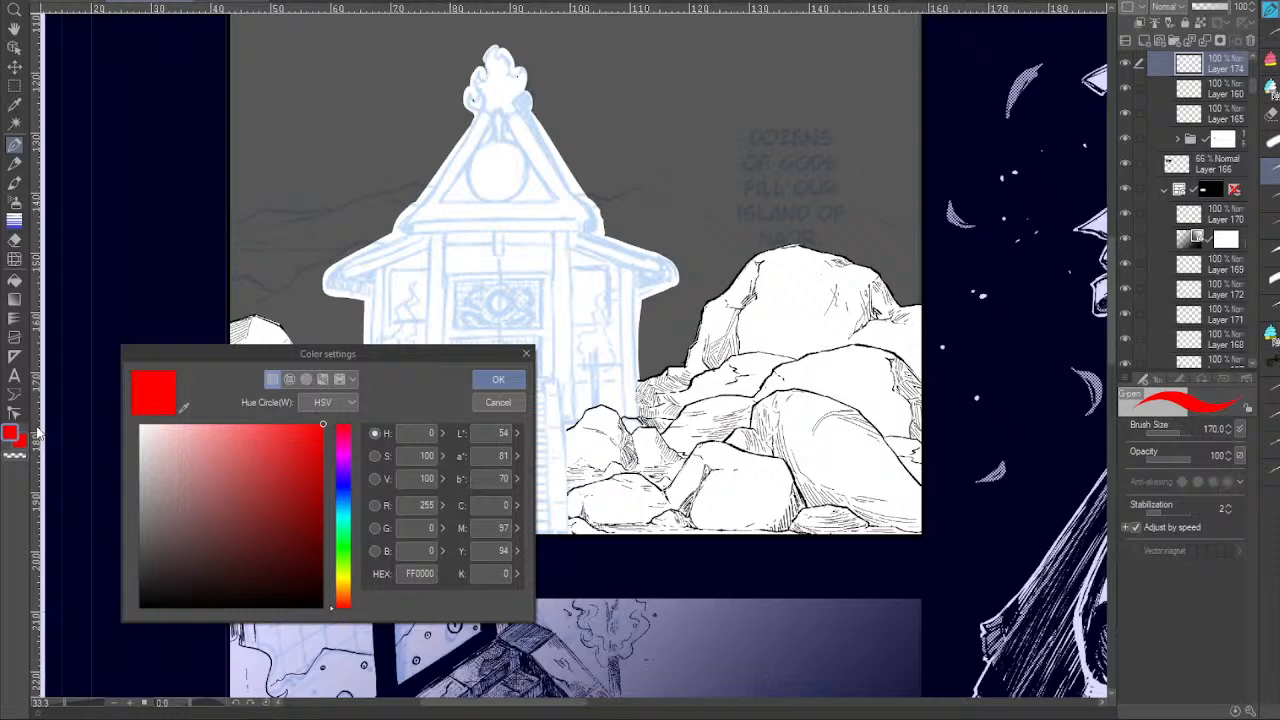
left_click(496, 380)
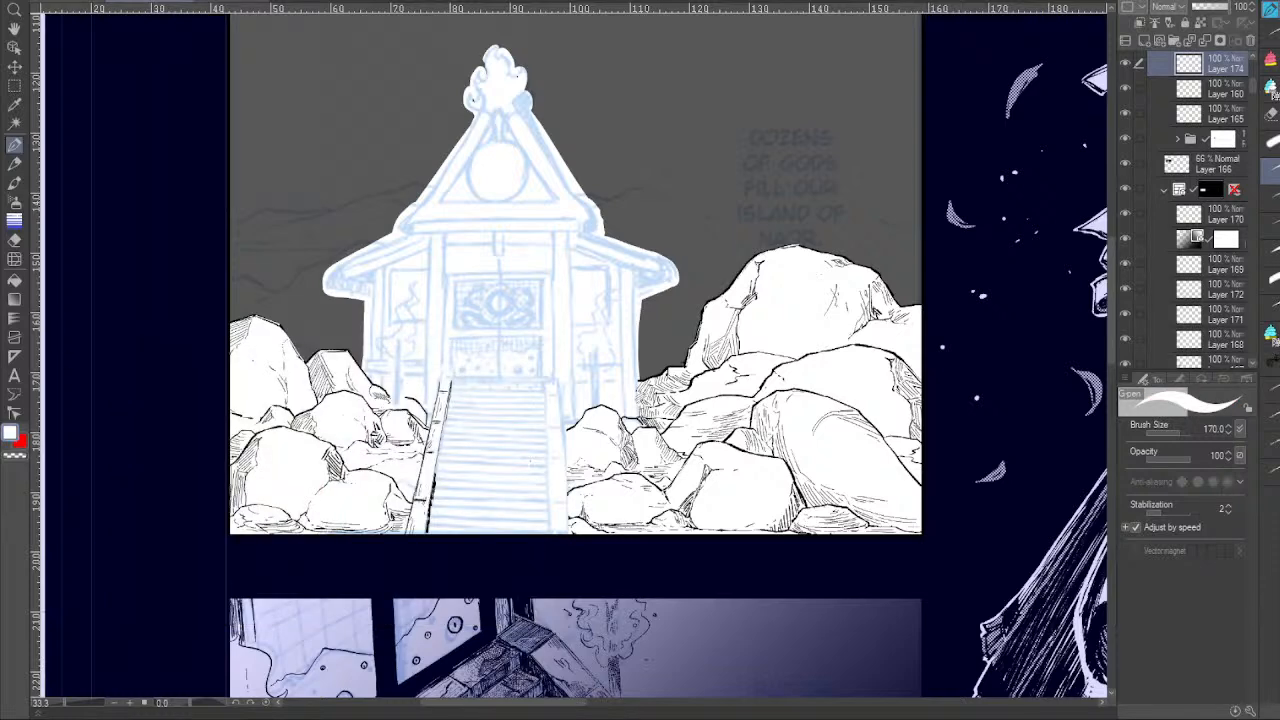
key("bracketright")
double_click(14, 436)
left_click(327, 606)
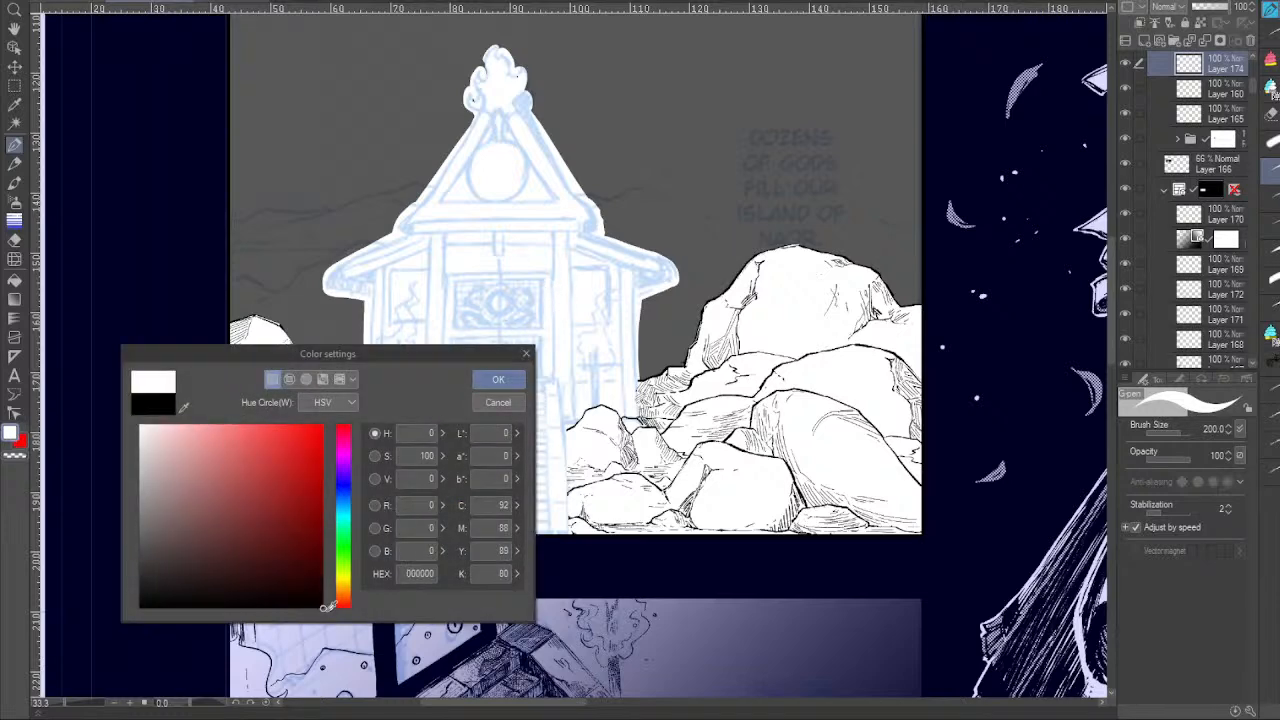
left_click(498, 380)
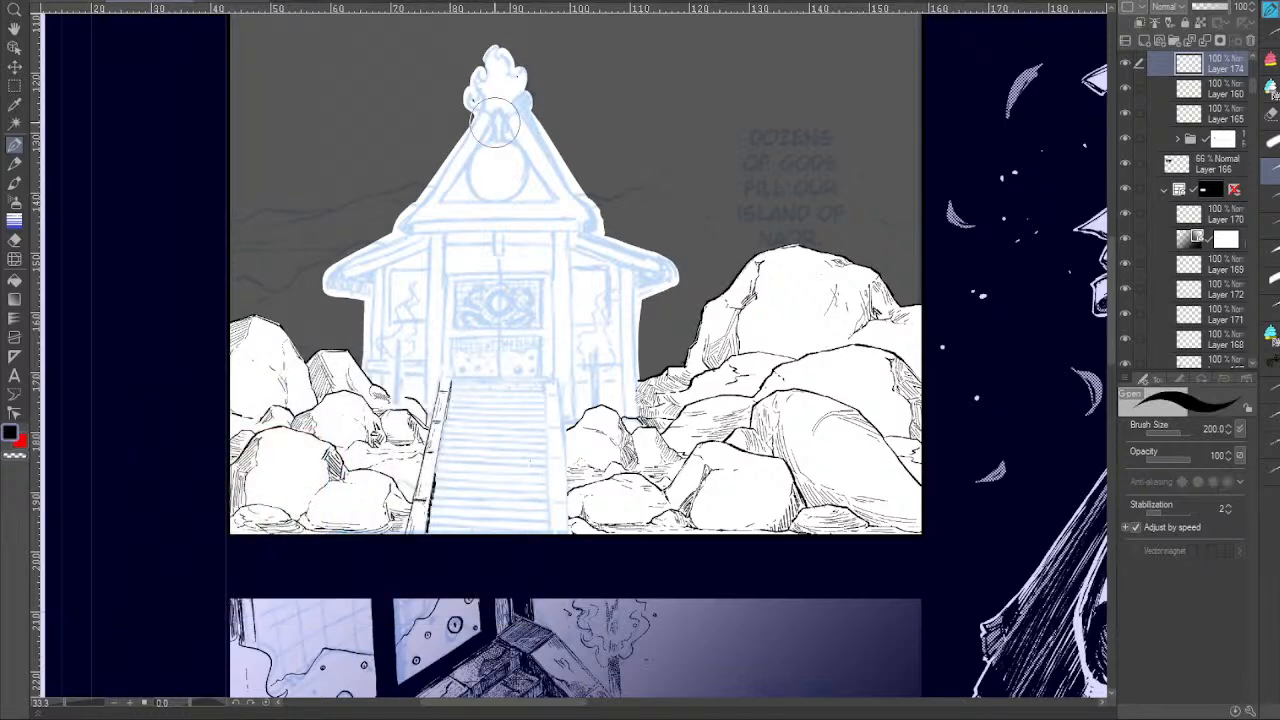
Stamp a solid black circle over the roof flame, undoing the first attempt and placing it slightly lower.
left_click(500, 85)
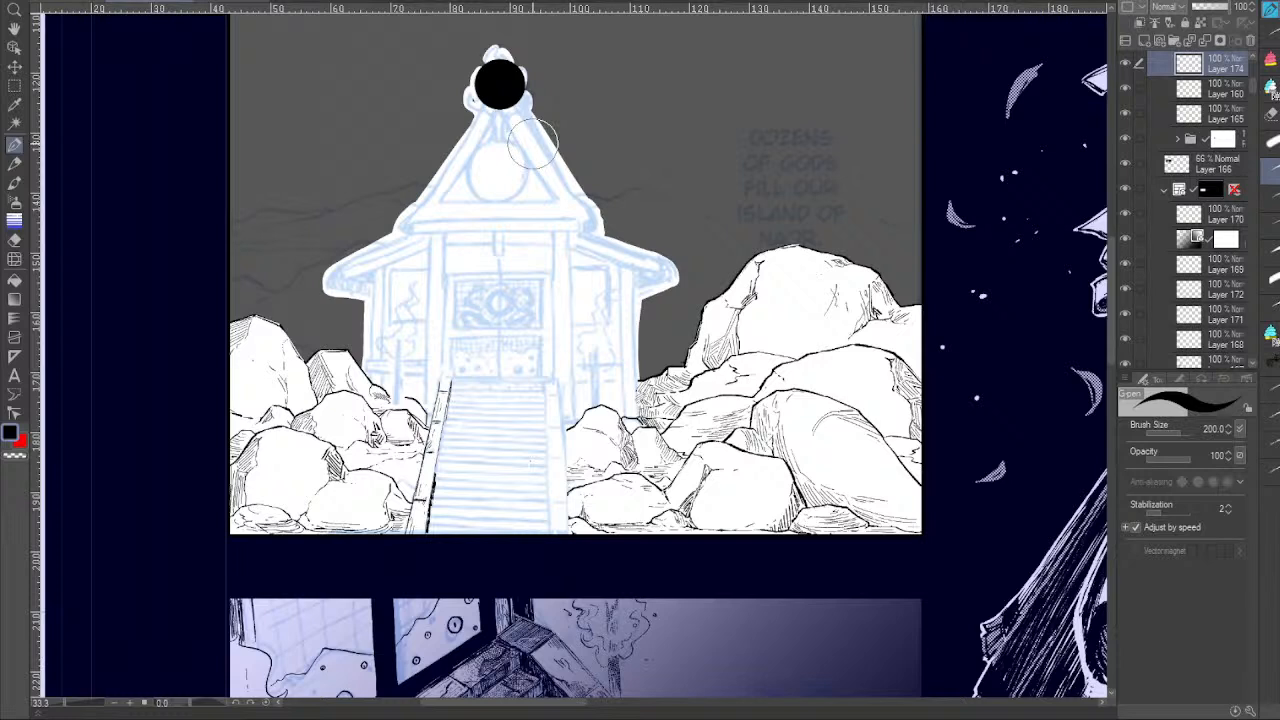
key("ctrl+z")
left_click(499, 92)
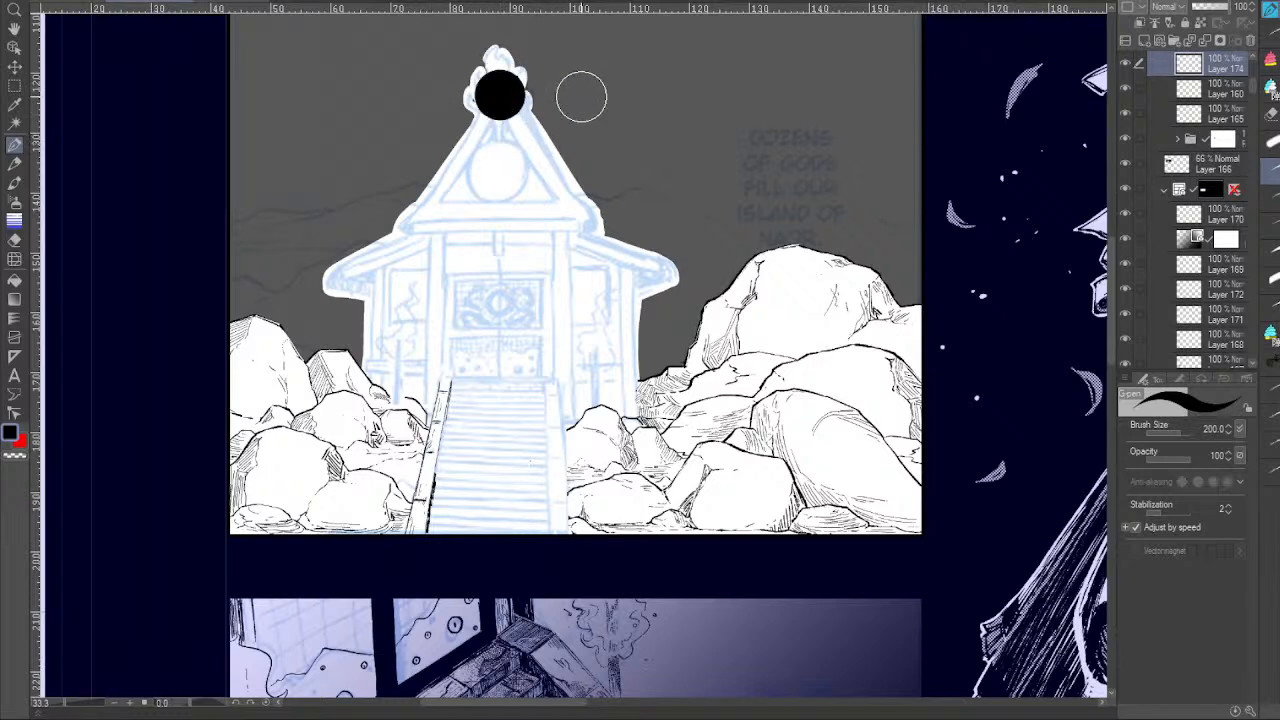
Add a new layer above the black circle, and paste and move the swirling line art over the temple panel.
left_click(1145, 40)
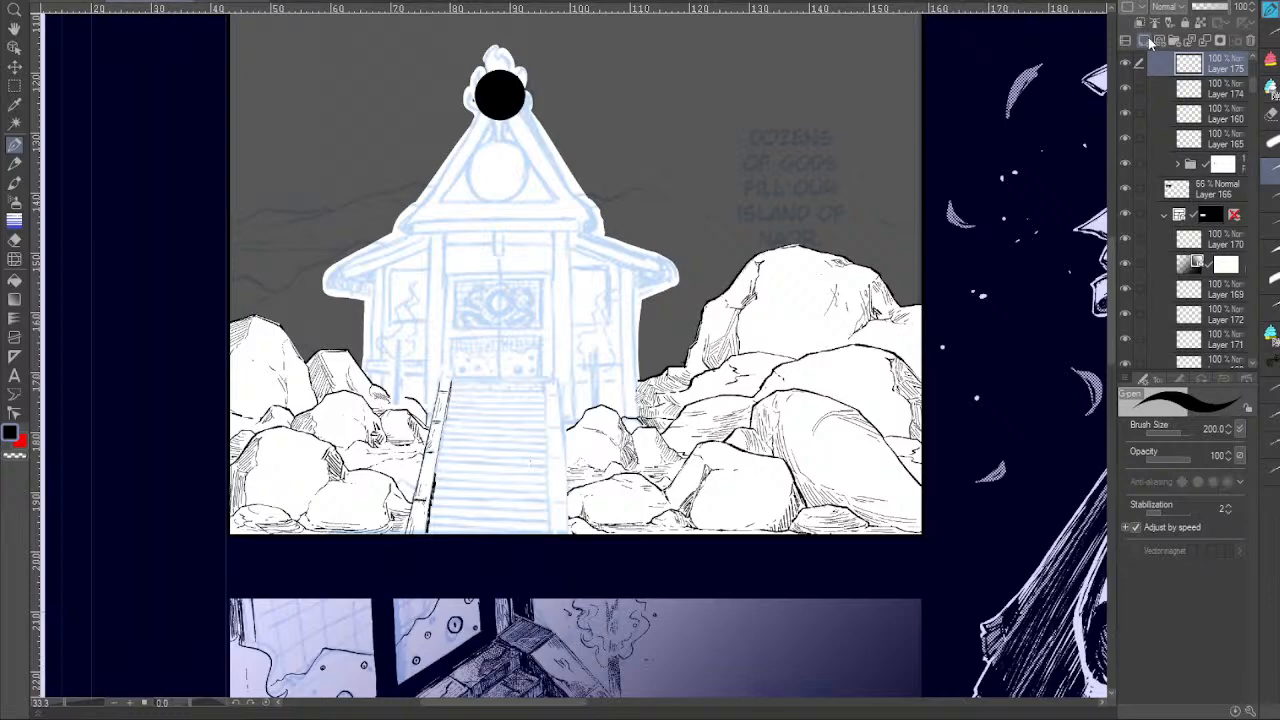
left_click(1148, 42)
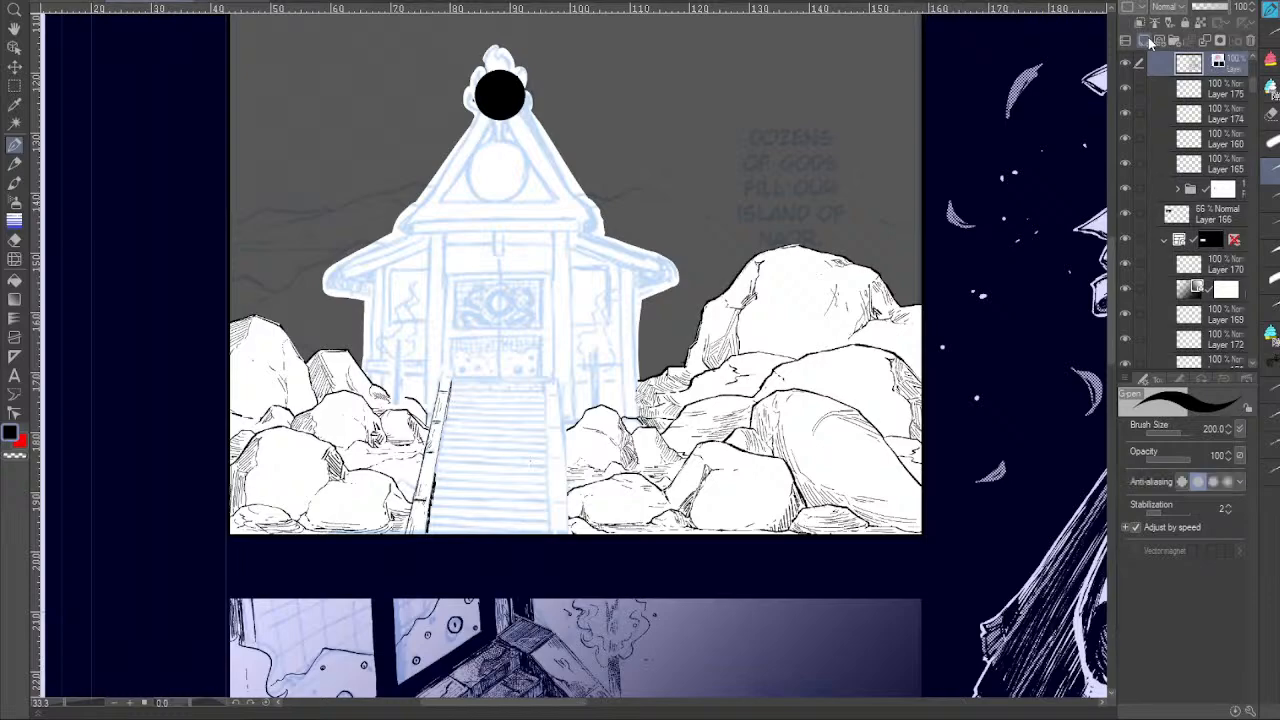
left_click(15, 66)
left_click_drag(991, 305, 285, 360)
left_click_drag(870, 265, 796, 381)
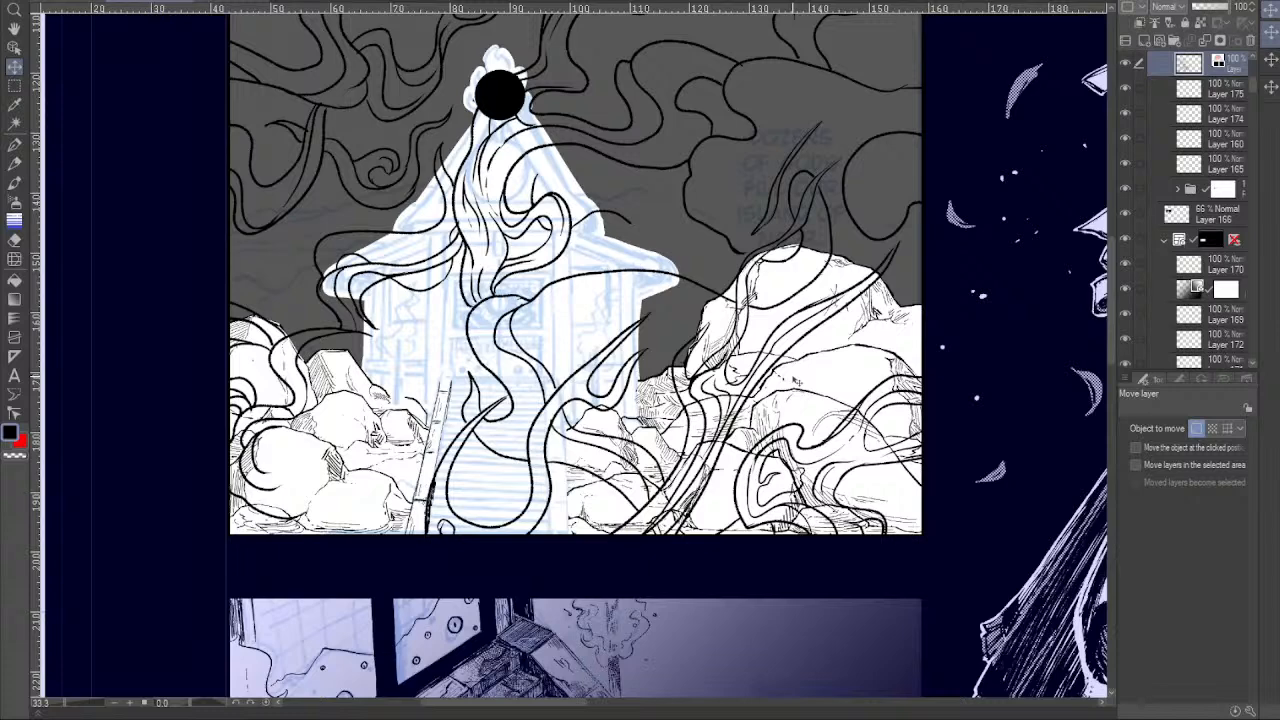
Scale the pasted swirling line art down to 49% in width and height.
key("ctrl+t")
left_click_drag(143, 14, 208, 152)
left_click_drag(507, 190, 430, 128)
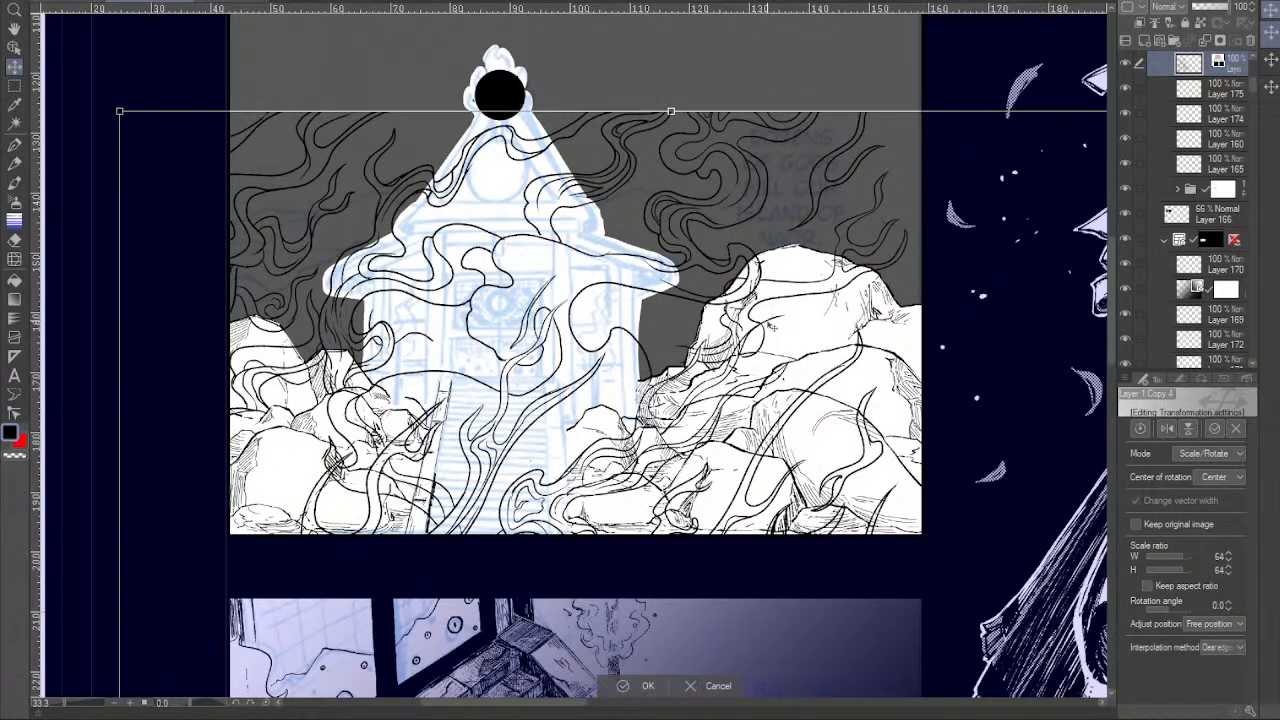
left_click_drag(120, 112, 380, 438)
Shift the 49% swirling line art around the temple panel until its flame strands lie over the temple, and apply the transformation.
left_click_drag(676, 491, 407, 146)
left_click_drag(802, 435, 815, 374)
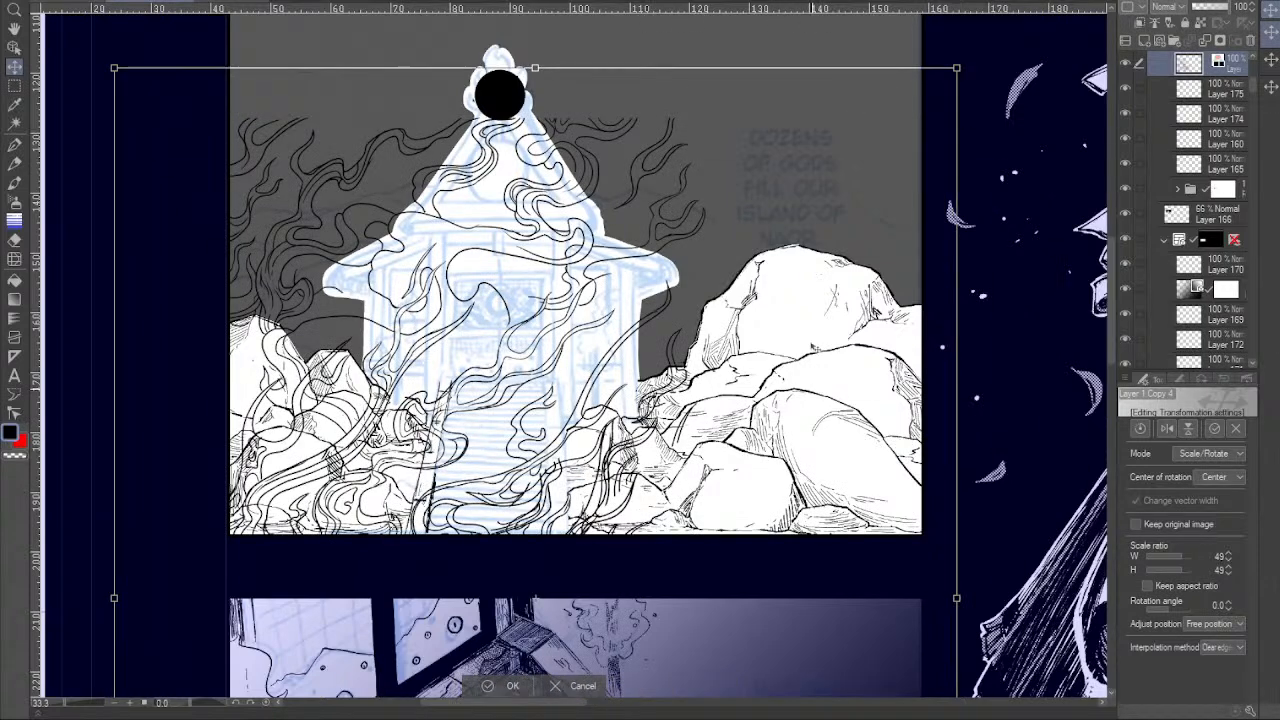
left_click_drag(769, 324, 667, 420)
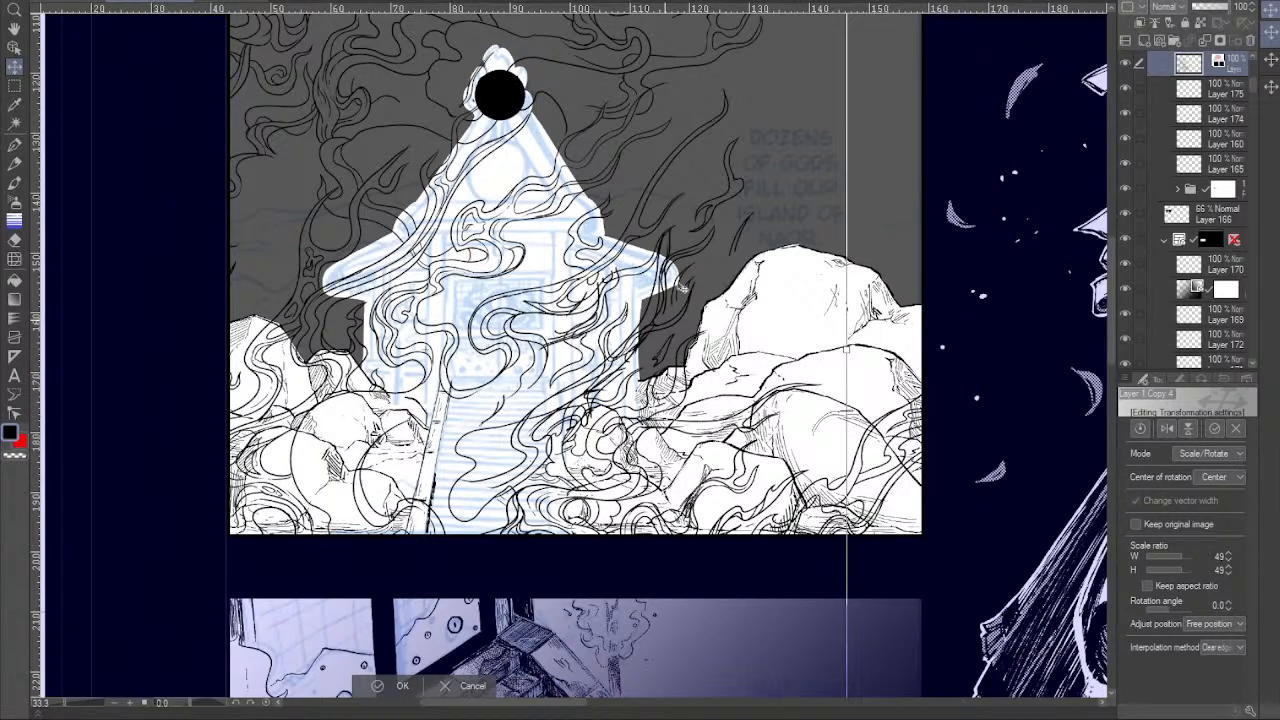
left_click_drag(778, 430, 778, 320)
left_click_drag(775, 422, 735, 343)
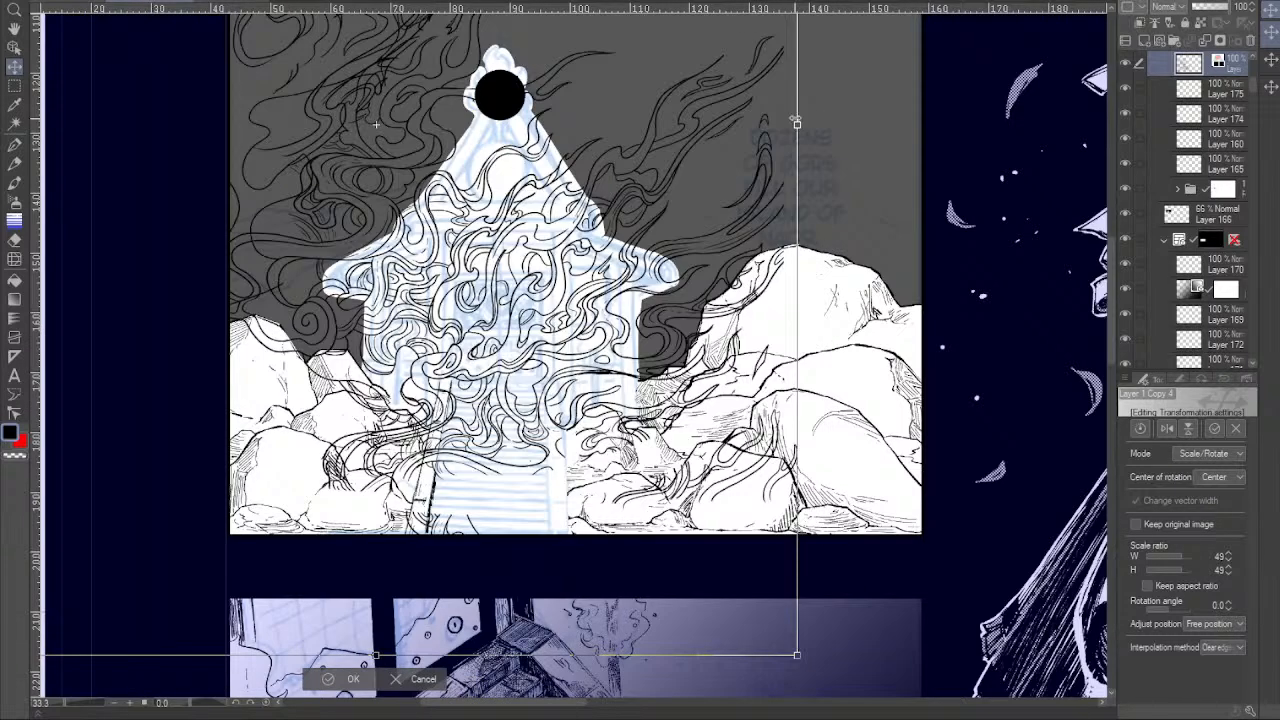
left_click_drag(745, 398, 764, 318)
left_click_drag(700, 450, 738, 456)
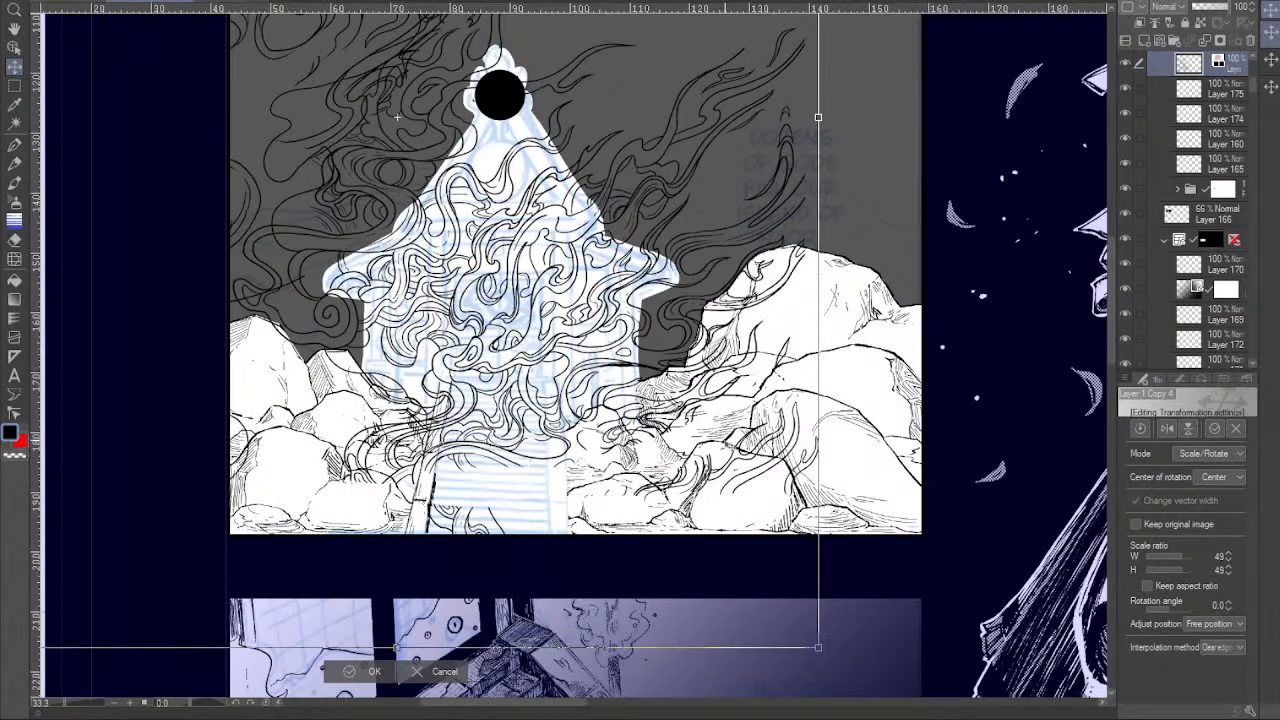
left_click_drag(818, 647, 896, 698)
left_click_drag(717, 387, 807, 576)
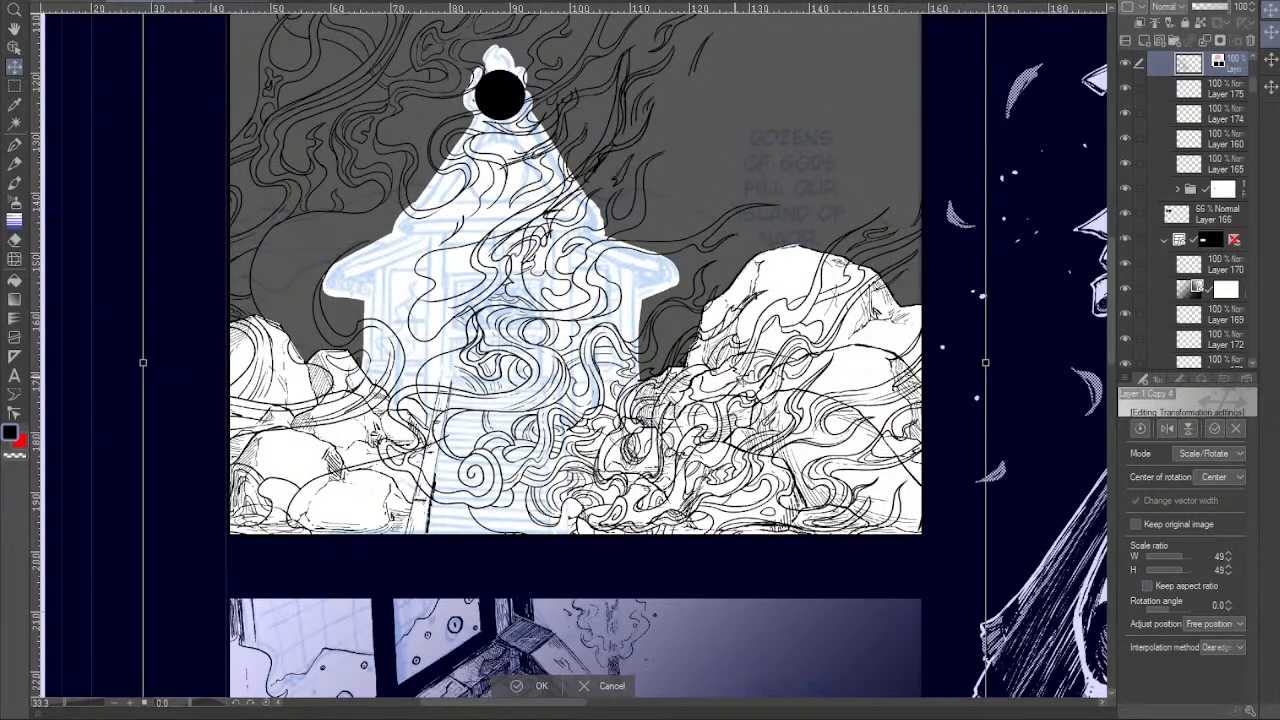
left_click_drag(727, 332, 745, 447)
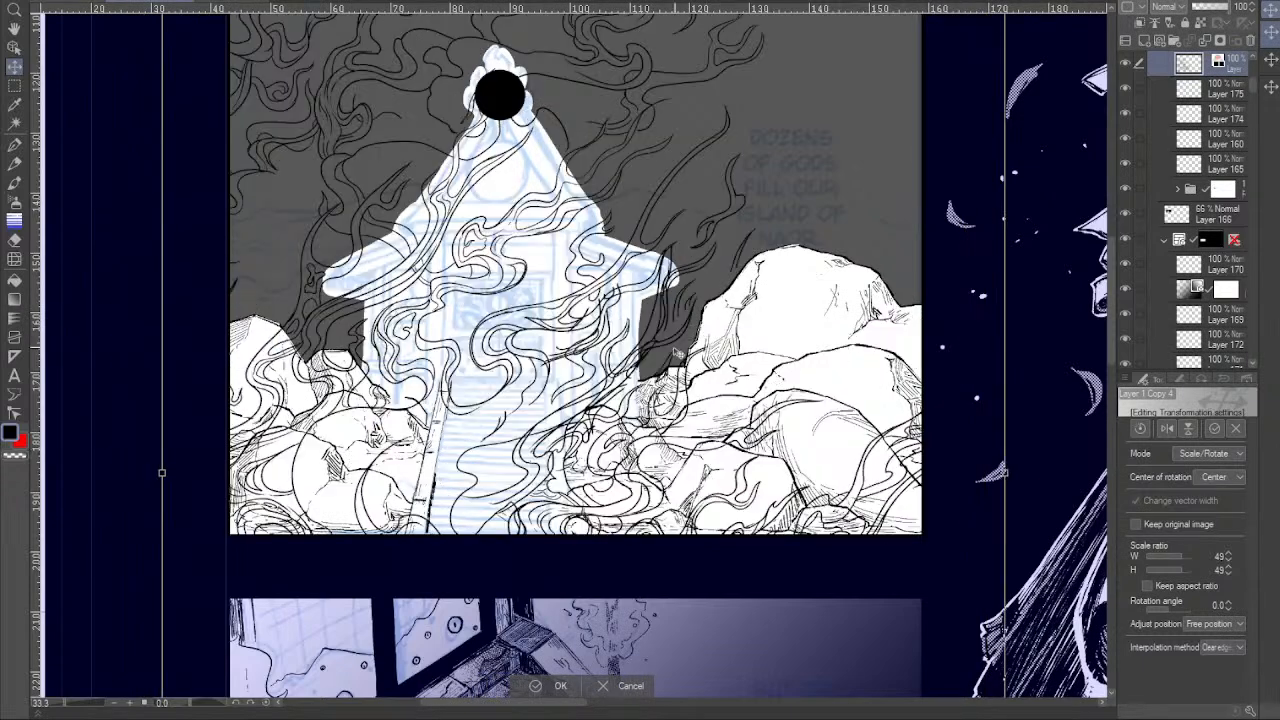
left_click_drag(674, 345, 715, 298)
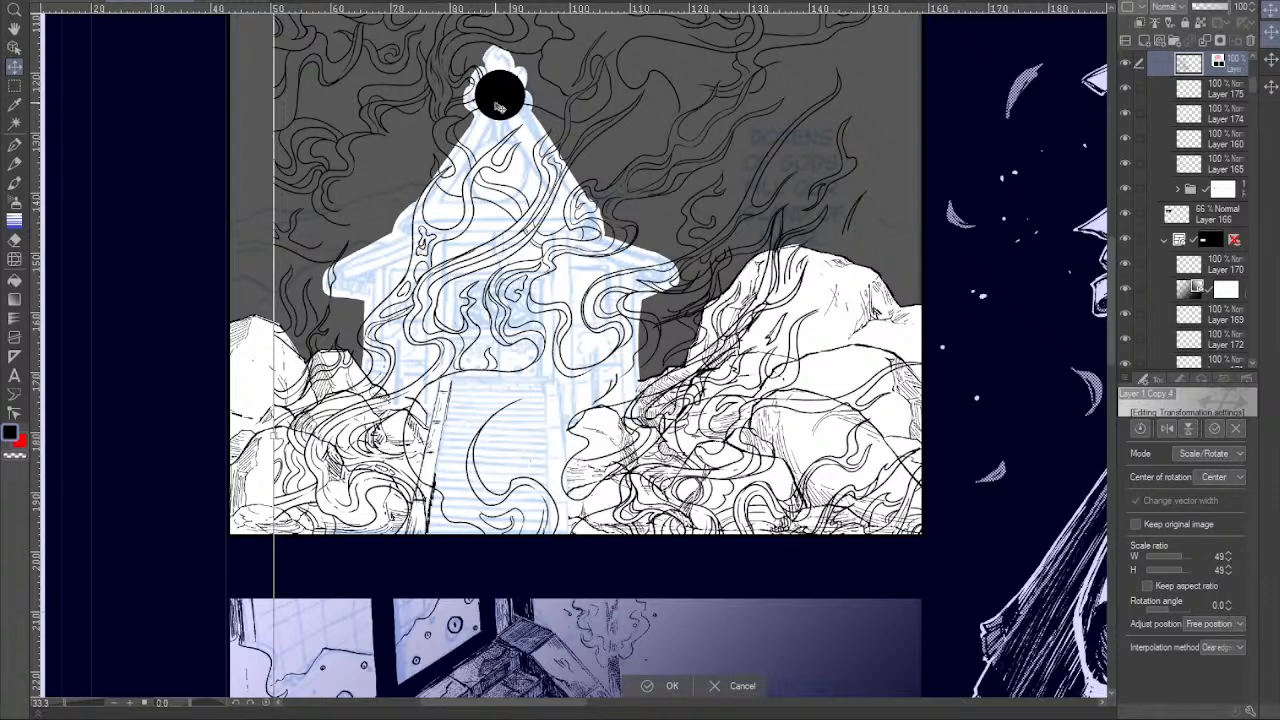
left_click_drag(582, 229, 609, 358)
left_click_drag(644, 304, 608, 335)
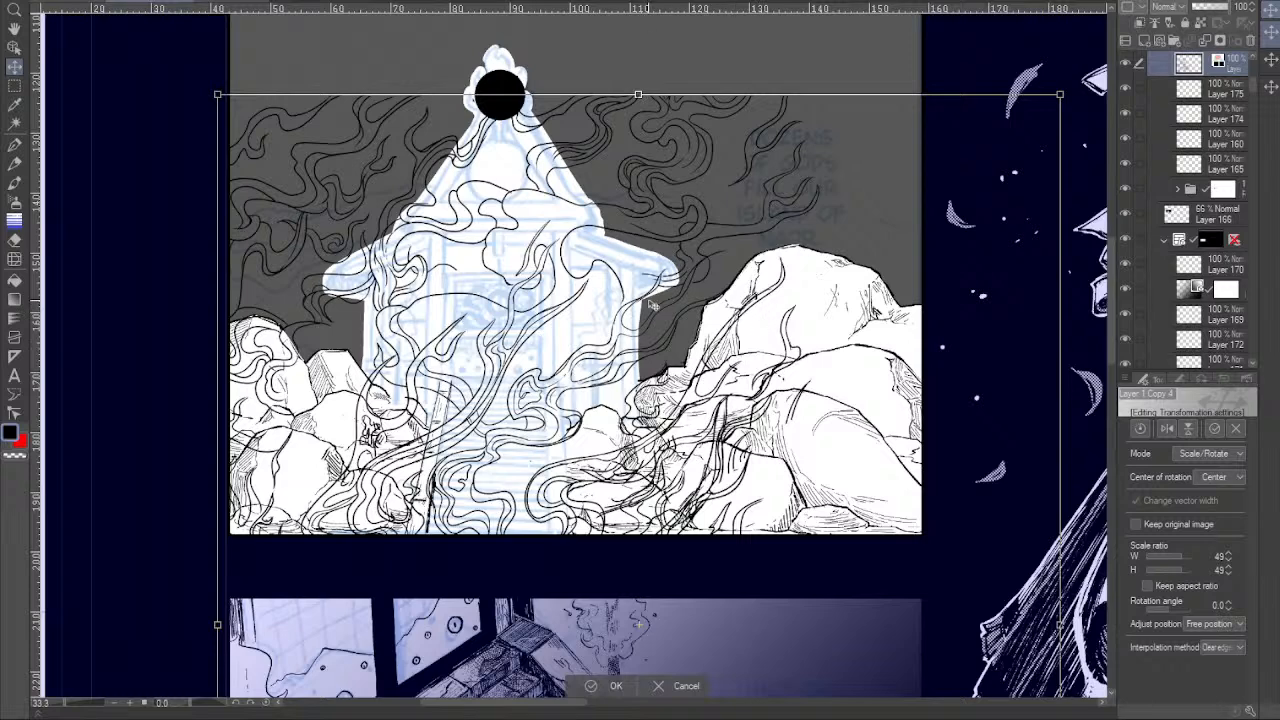
left_click_drag(653, 302, 636, 262)
left_click_drag(736, 275, 710, 268)
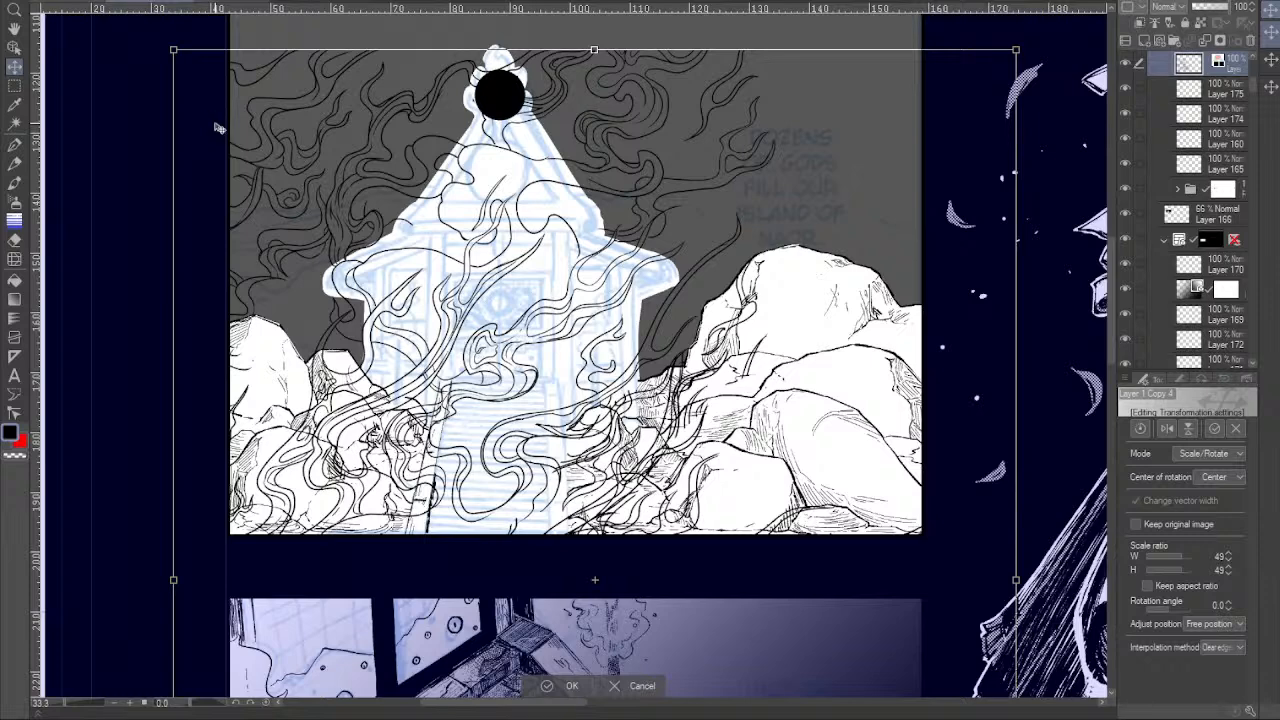
key("Return")
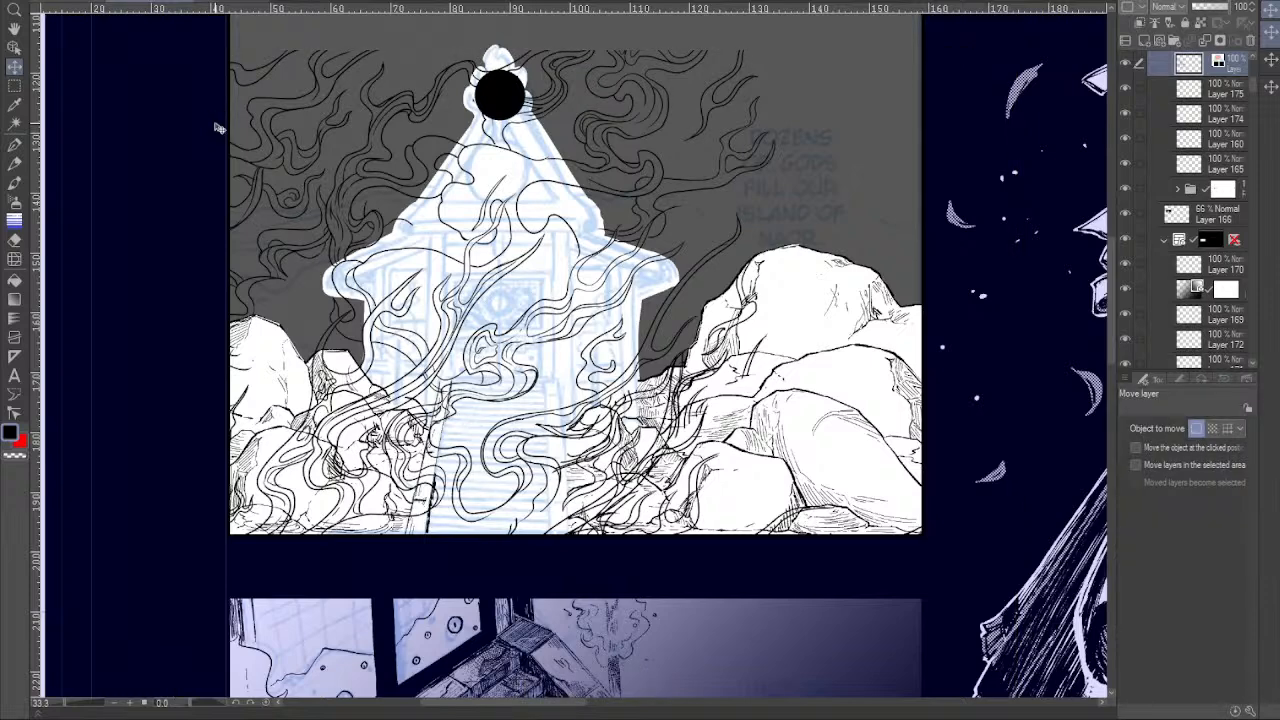
Lasso one flame strand in front of the temple, copy it to its own layer, hide the full line art, and deselect.
left_click(14, 86)
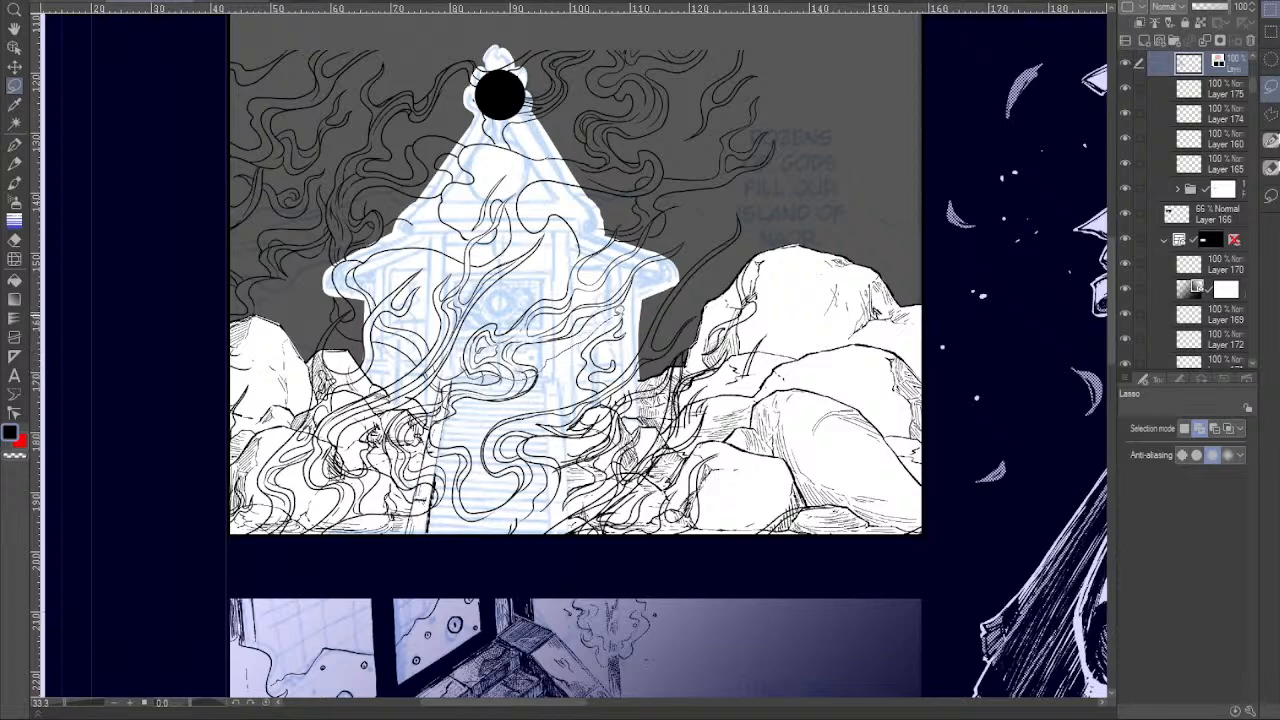
mouse_move(690, 250)
left_mouse_down()
mouse_move(695, 195)
mouse_move(614, 214)
mouse_move(581, 254)
mouse_move(465, 350)
left_mouse_up()
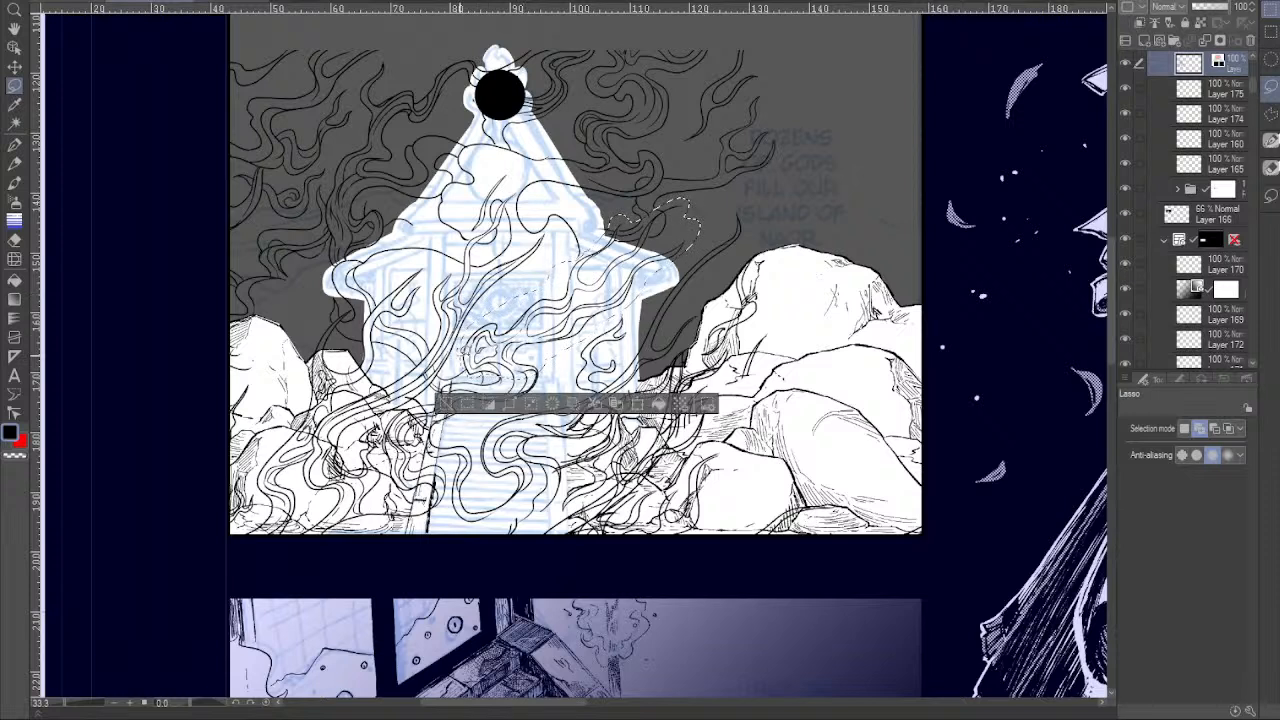
key("ctrl+v")
left_click(1124, 88)
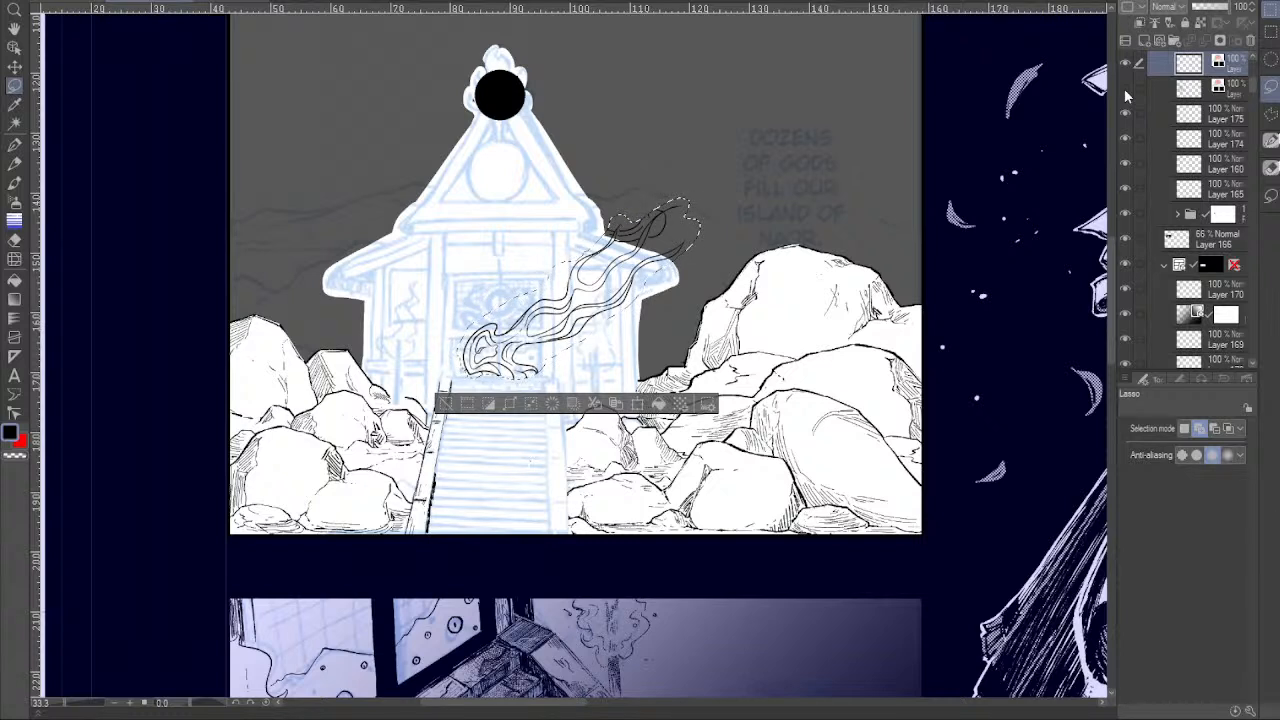
key("ctrl+d")
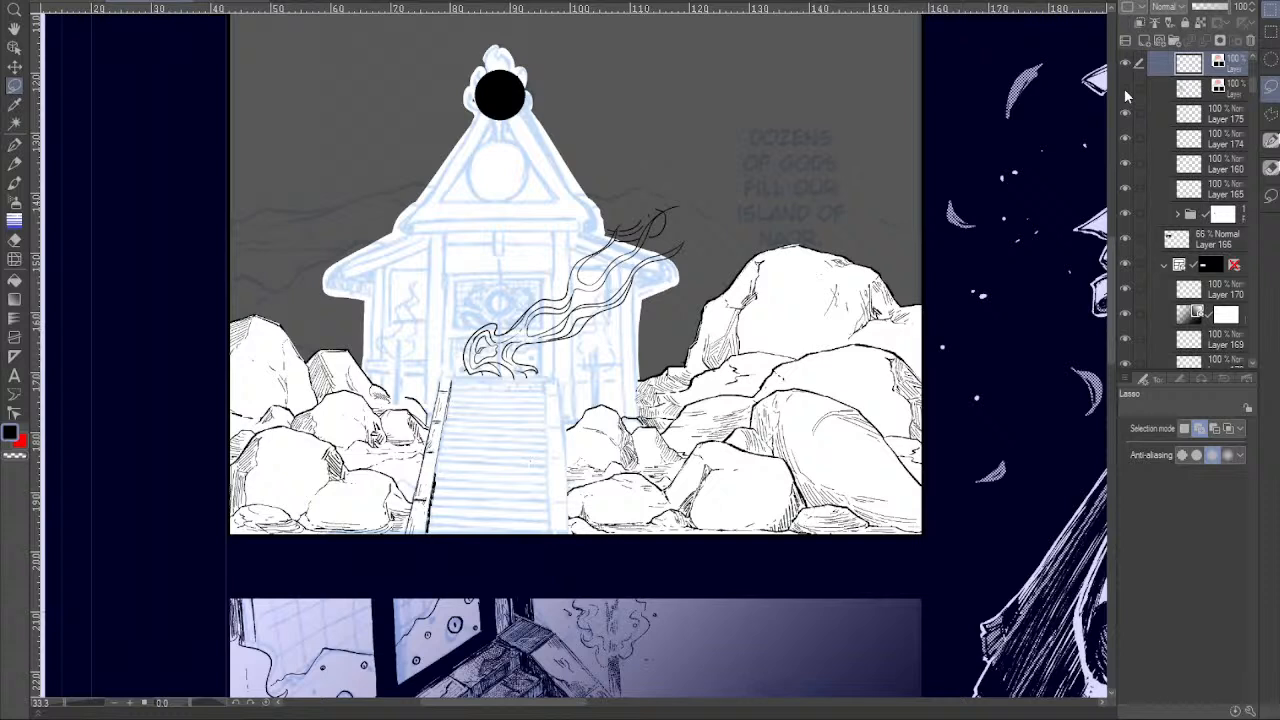
Erase the stray line ends around the isolated flame strand with the Hard eraser at brush size 50.
left_click(15, 238)
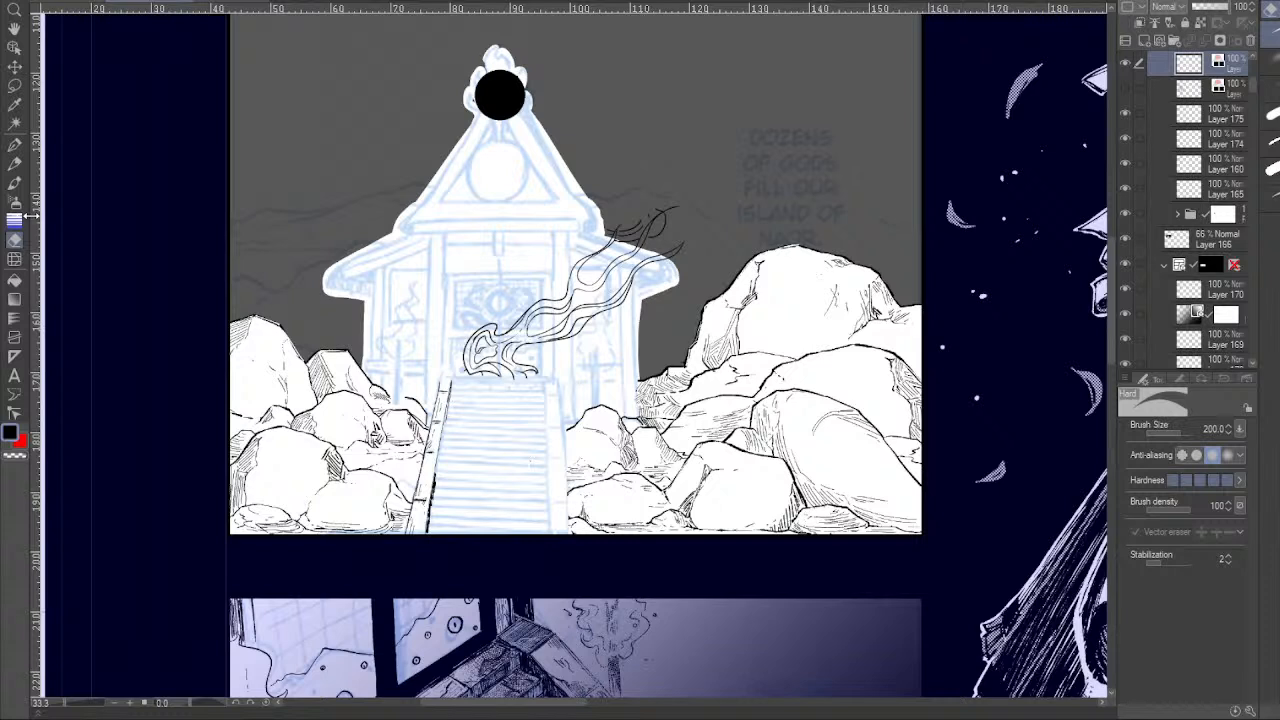
key("bracketleft")
key("bracketleft")
key("bracketleft")
key("bracketleft")
key("bracketleft")
key("bracketleft")
key("bracketleft")
key("bracketleft")
left_click_drag(617, 242, 621, 237)
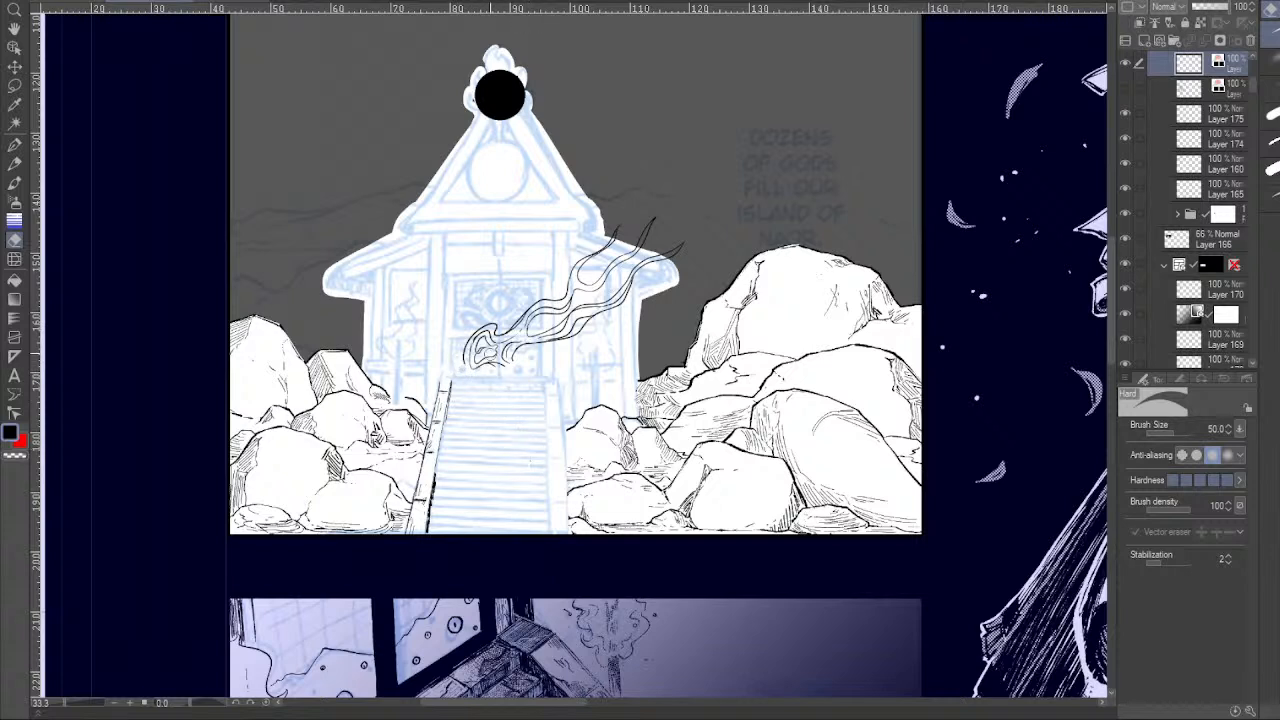
Ink a short curled tongue at the base of the flame with a size 28 pen on a rotated canvas, redoing the first stroke.
key("p")
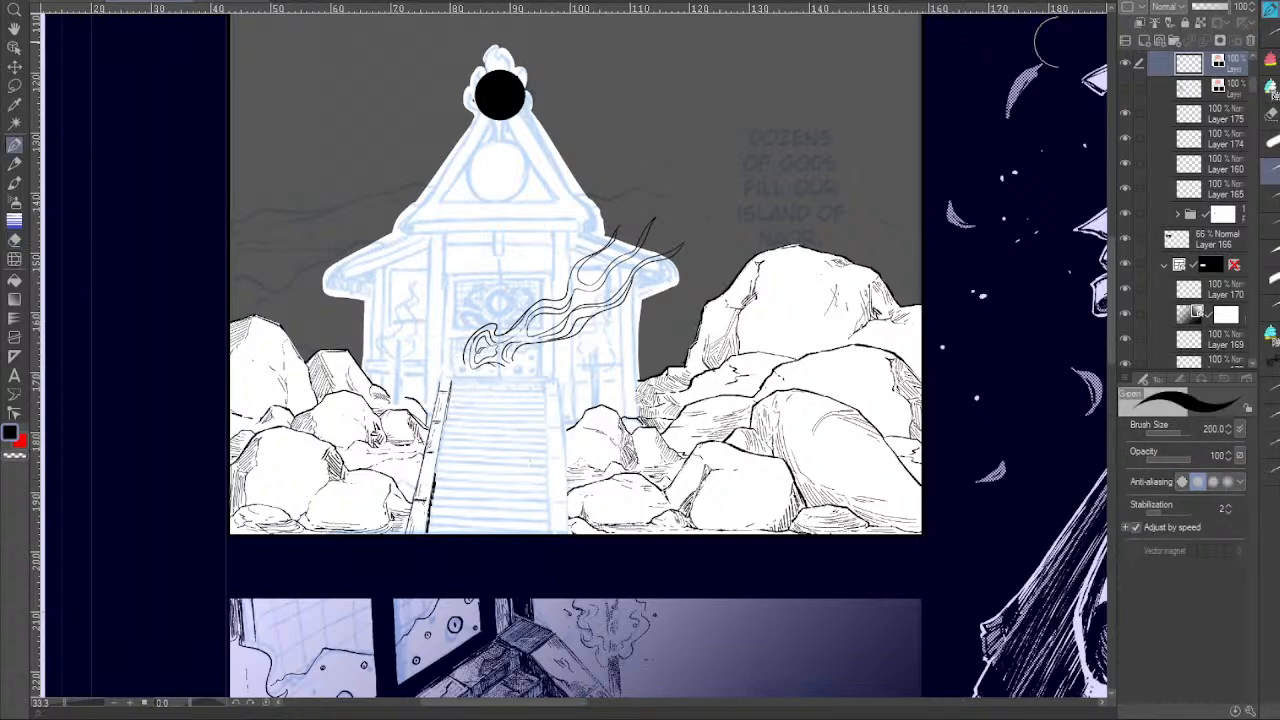
left_click(1270, 34)
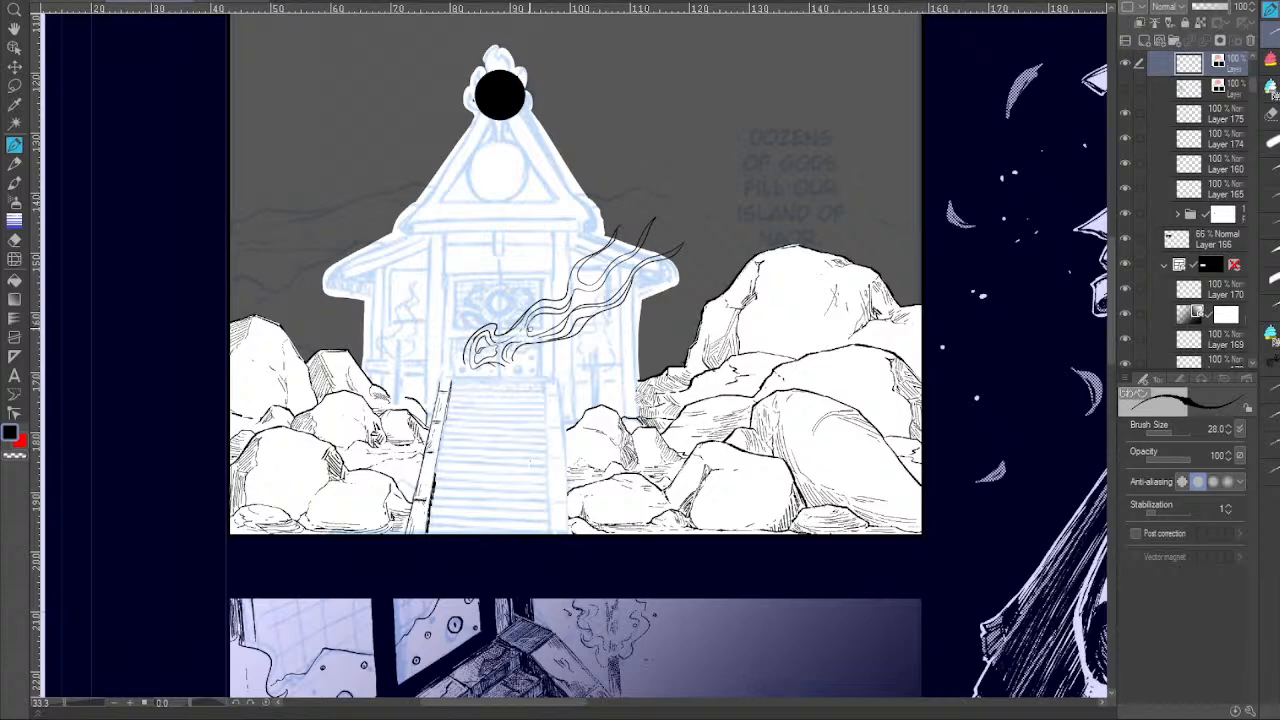
scroll(530, 380, "up", 3)
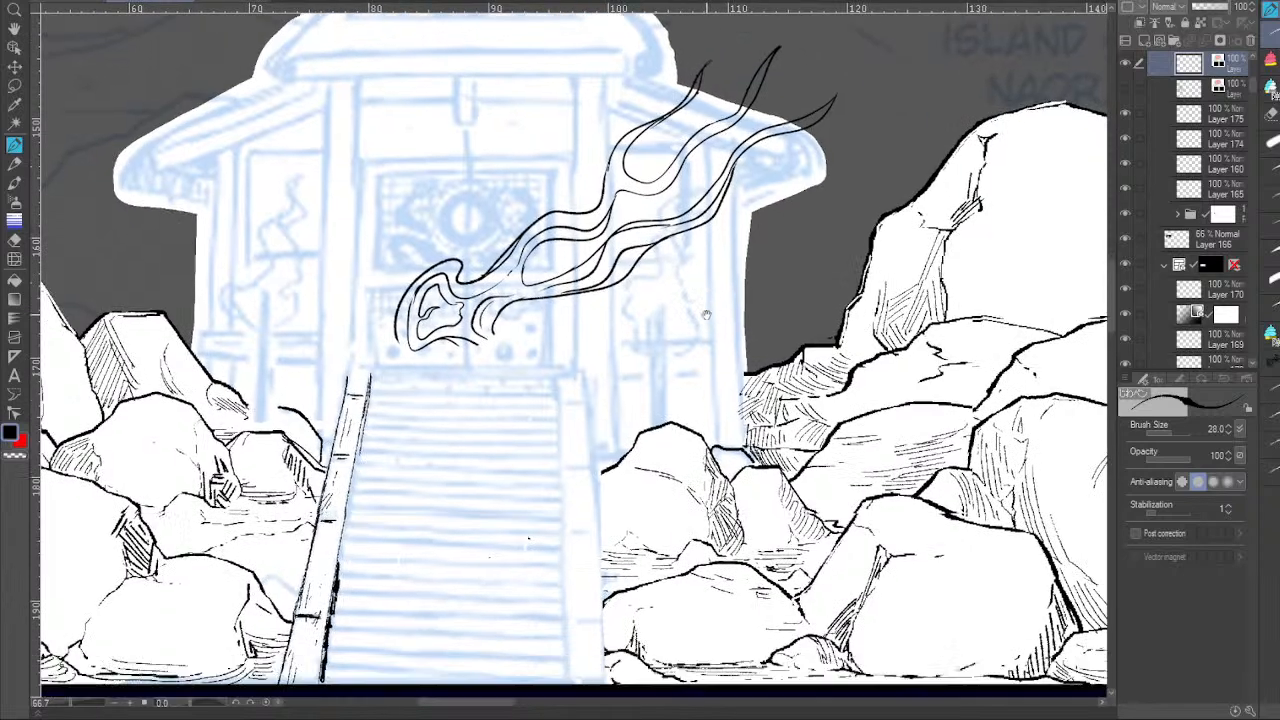
left_click_drag(706, 314, 708, 286)
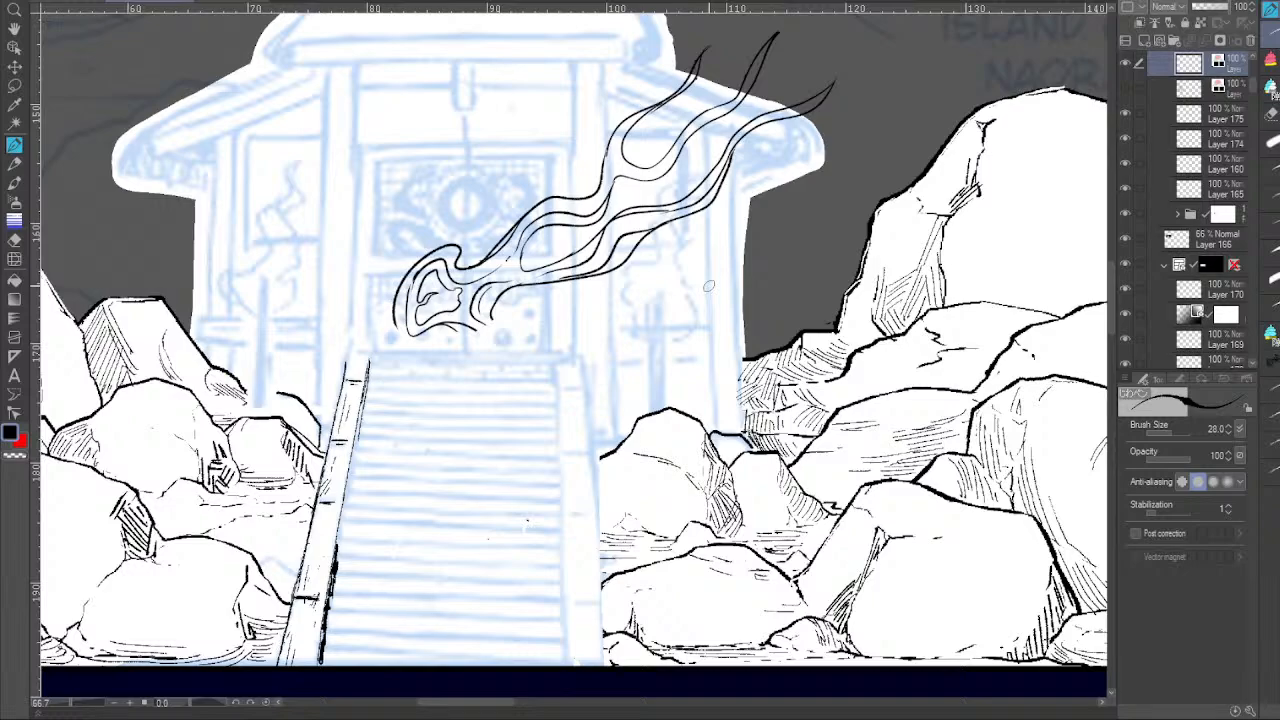
mouse_move(189, 706)
left_mouse_down()
mouse_move(162, 708)
mouse_move(214, 708)
left_mouse_up()
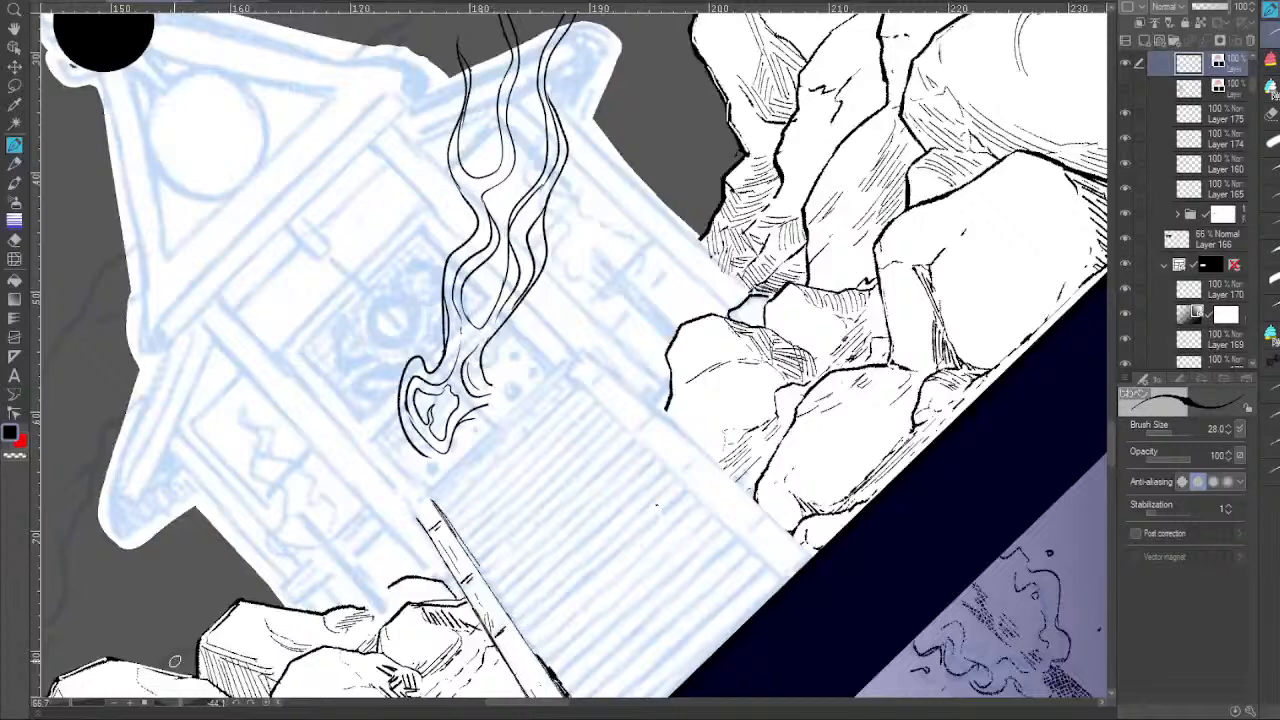
mouse_move(490, 390)
left_mouse_down()
mouse_move(540, 312)
mouse_move(520, 366)
mouse_move(546, 340)
mouse_move(543, 392)
mouse_move(452, 434)
left_mouse_up()
key("ctrl+z")
left_click_drag(517, 396, 464, 423)
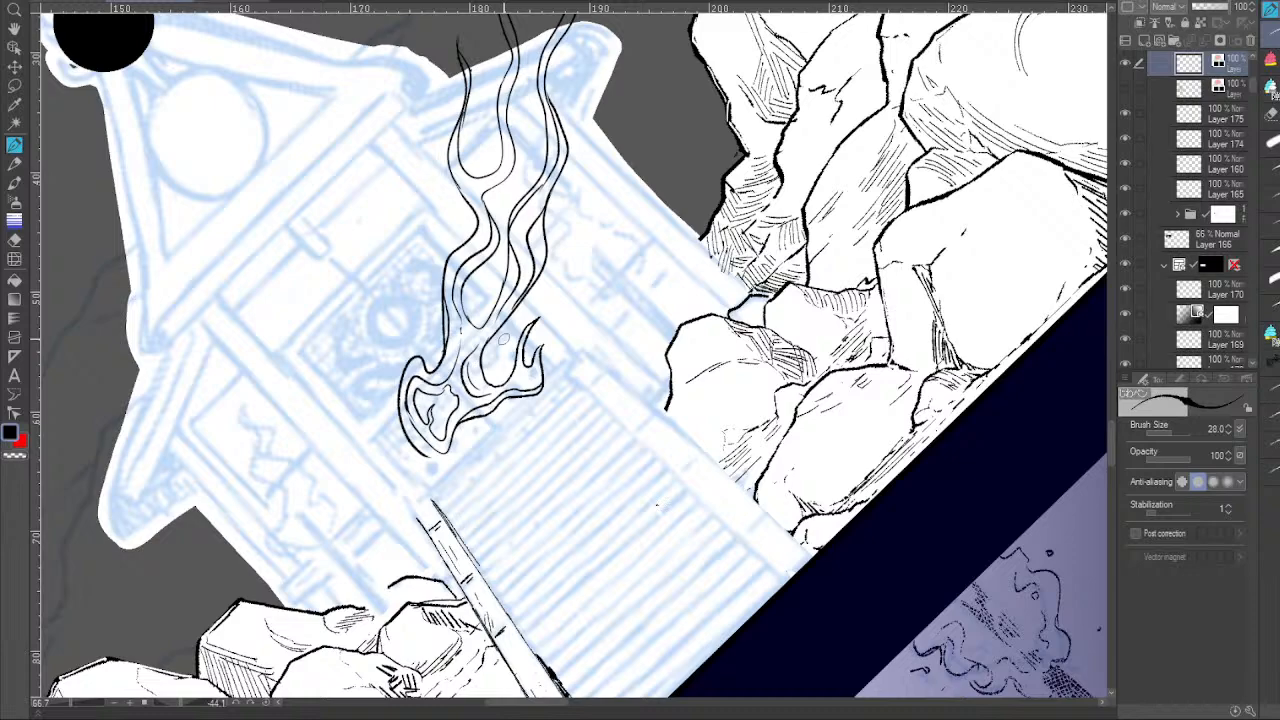
Remove the flame's long outer tongue by clearing its middle section and deleting the lassoed upper part.
mouse_move(616, 268)
left_mouse_down()
mouse_move(537, 370)
mouse_move(554, 427)
left_mouse_up()
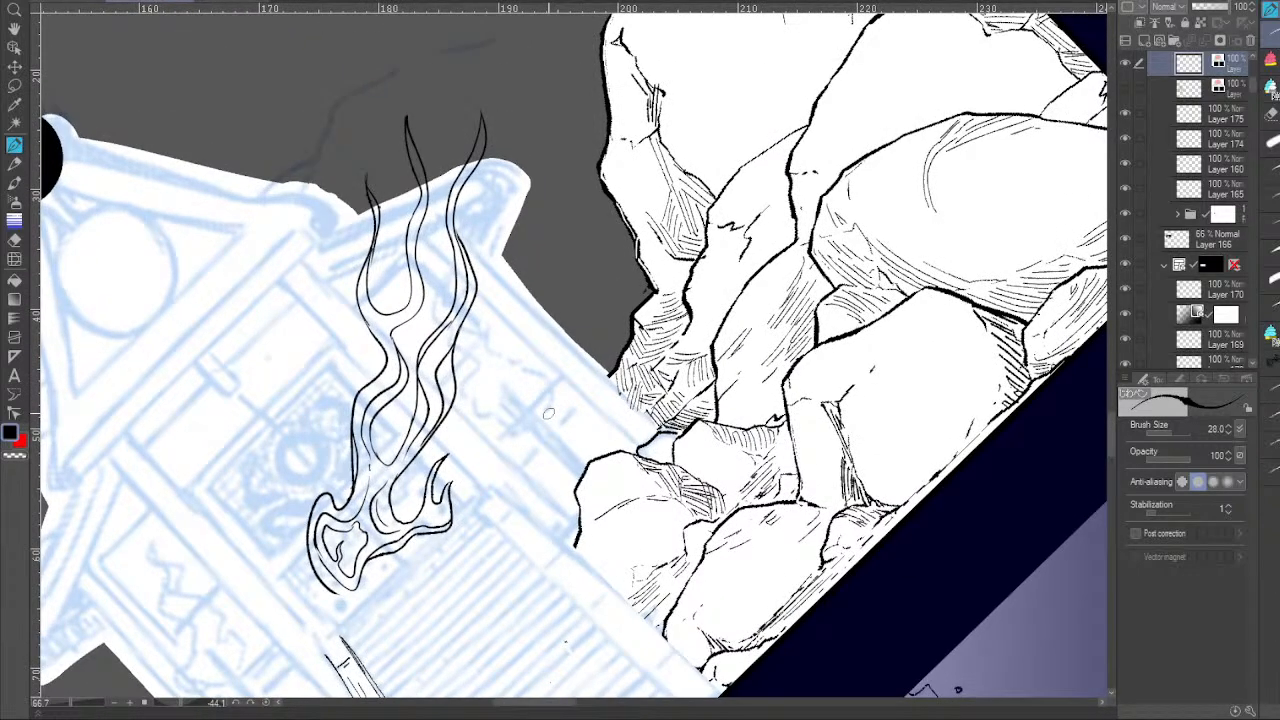
left_click(14, 84)
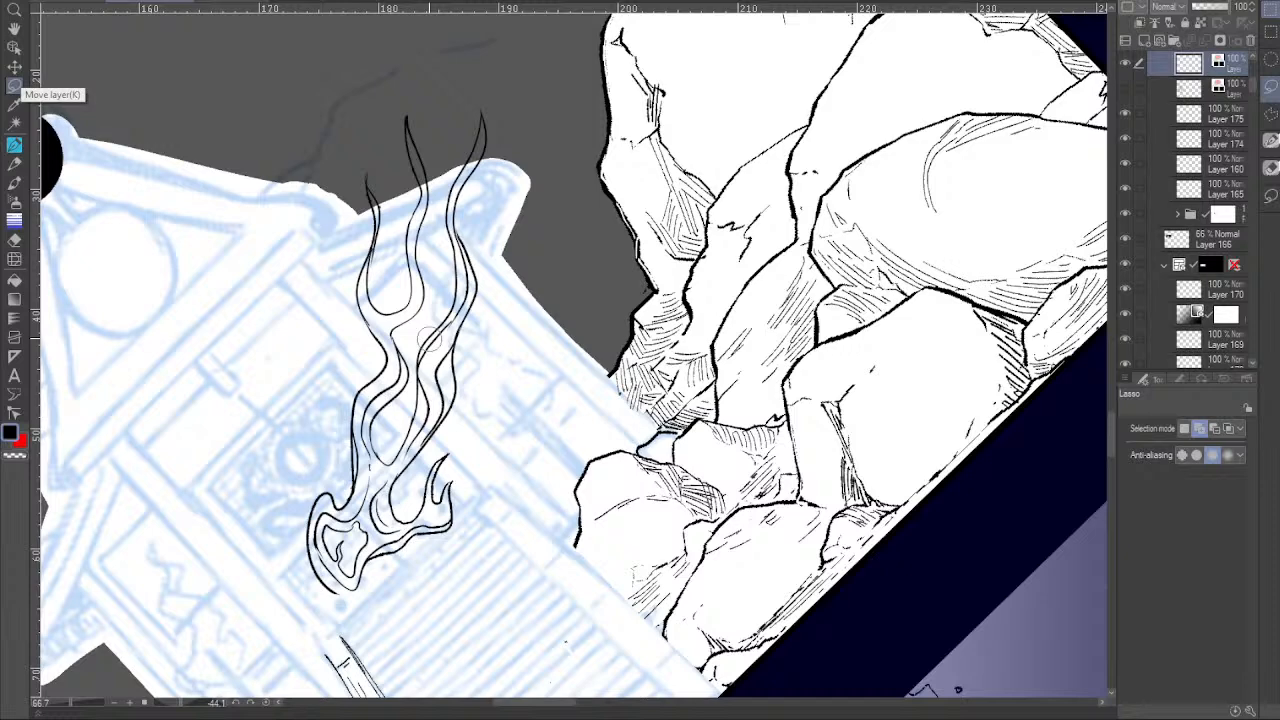
mouse_move(422, 360)
left_mouse_down()
mouse_move(438, 423)
mouse_move(437, 358)
mouse_move(448, 415)
mouse_move(431, 393)
mouse_move(411, 412)
mouse_move(420, 387)
mouse_move(393, 408)
left_mouse_up()
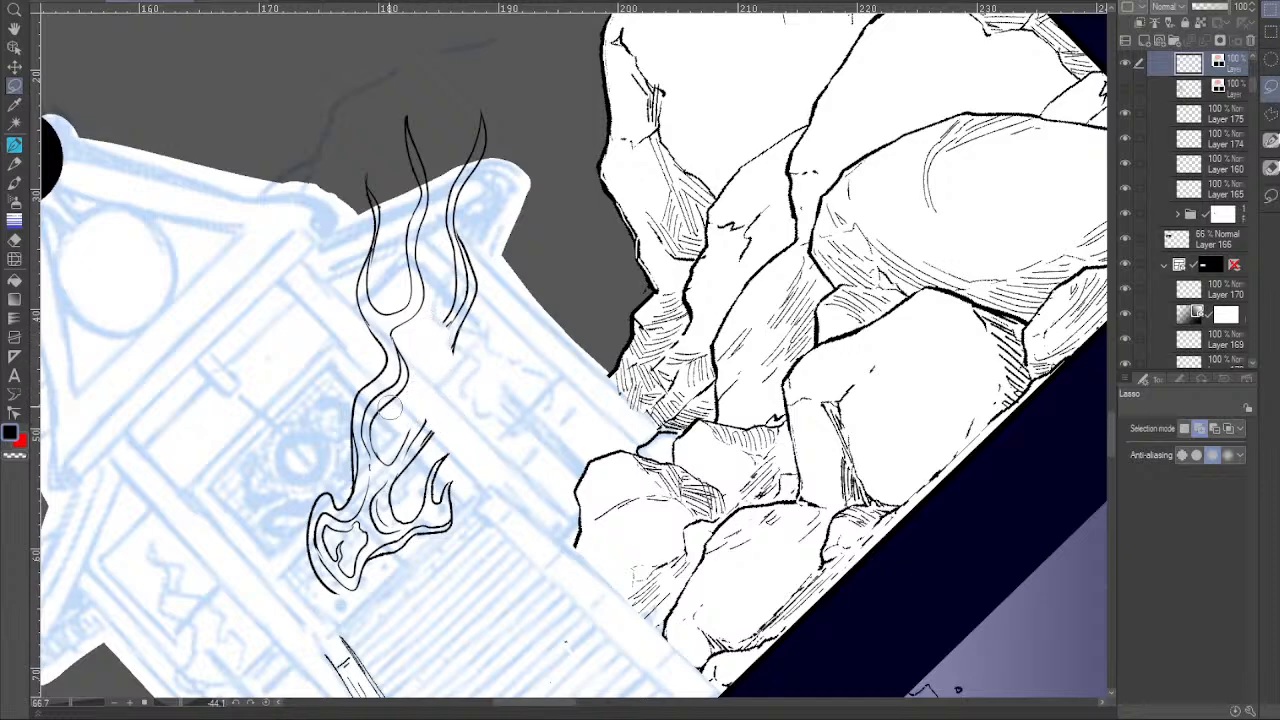
mouse_move(532, 145)
left_mouse_down()
mouse_move(450, 178)
mouse_move(450, 375)
left_mouse_up()
left_click(14, 66)
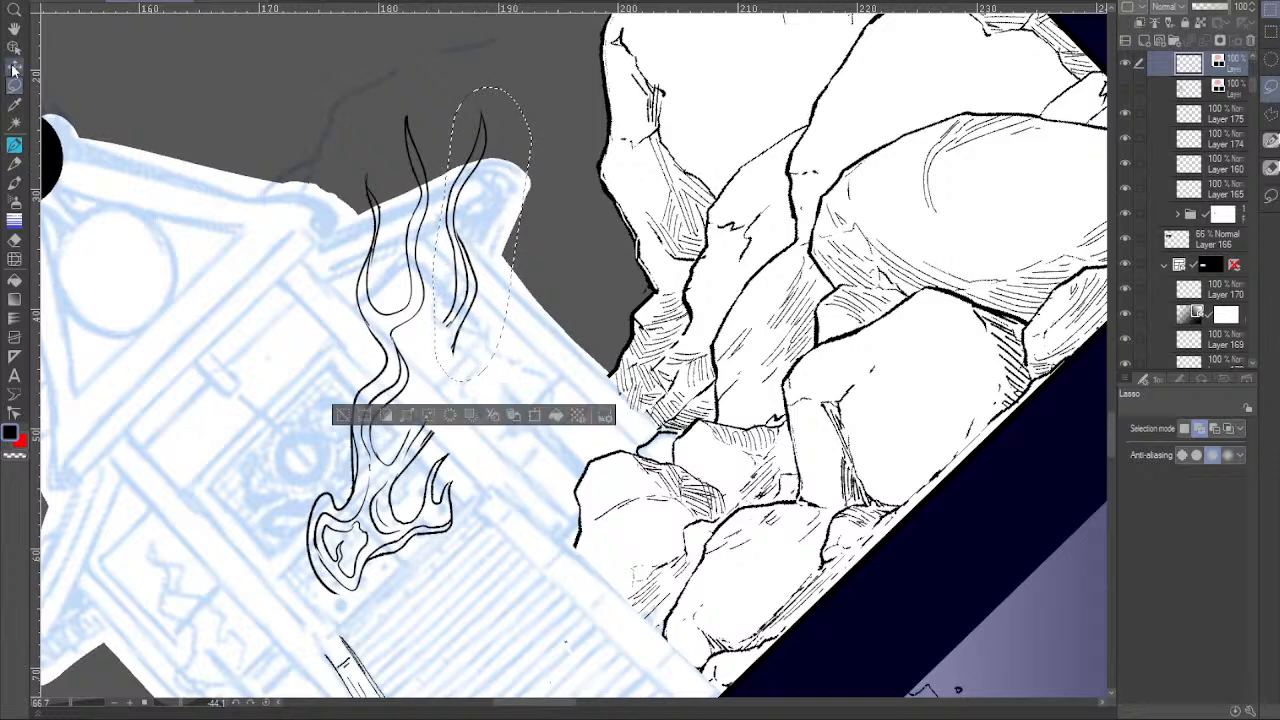
mouse_move(462, 273)
left_mouse_down()
mouse_move(459, 362)
mouse_move(442, 356)
mouse_move(452, 368)
mouse_move(445, 355)
mouse_move(462, 351)
left_mouse_up()
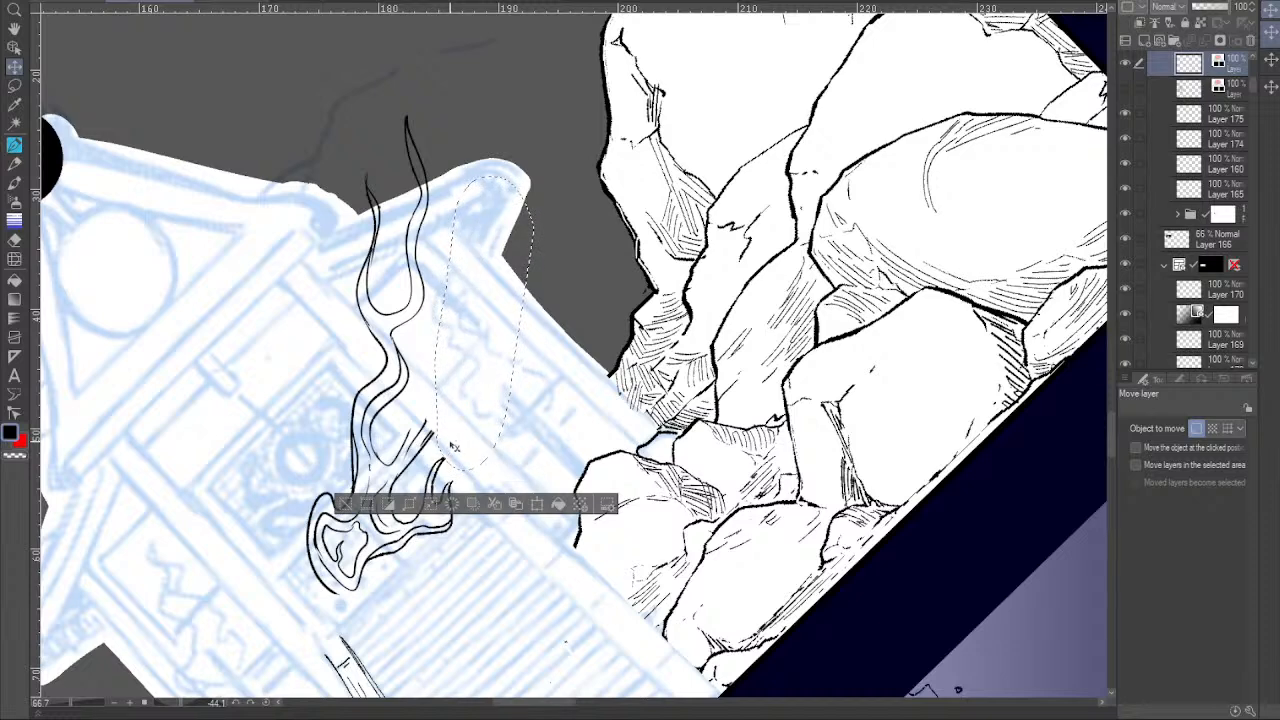
key("Delete")
key("ctrl+d")
key("p")
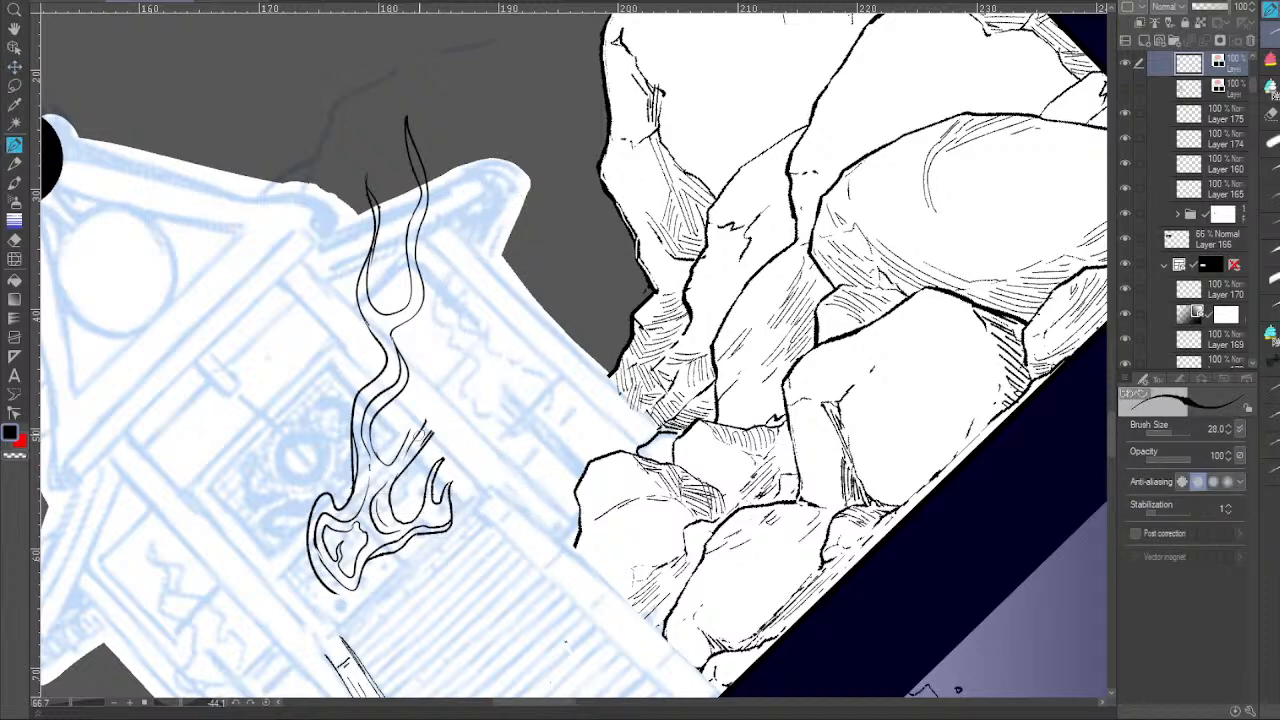
Undo the unsatisfactory strokes and ink a shorter curled tongue with a small side lick where the outer tongue was.
key("ctrl+z")
mouse_move(374, 452)
left_mouse_down()
mouse_move(418, 411)
mouse_move(378, 447)
mouse_move(389, 455)
mouse_move(436, 402)
mouse_move(432, 360)
mouse_move(459, 389)
mouse_move(457, 412)
mouse_move(417, 475)
left_mouse_up()
key("ctrl+z")
key("ctrl+z")
key("ctrl+z")
mouse_move(435, 431)
left_mouse_down()
mouse_move(404, 450)
mouse_move(403, 503)
left_mouse_up()
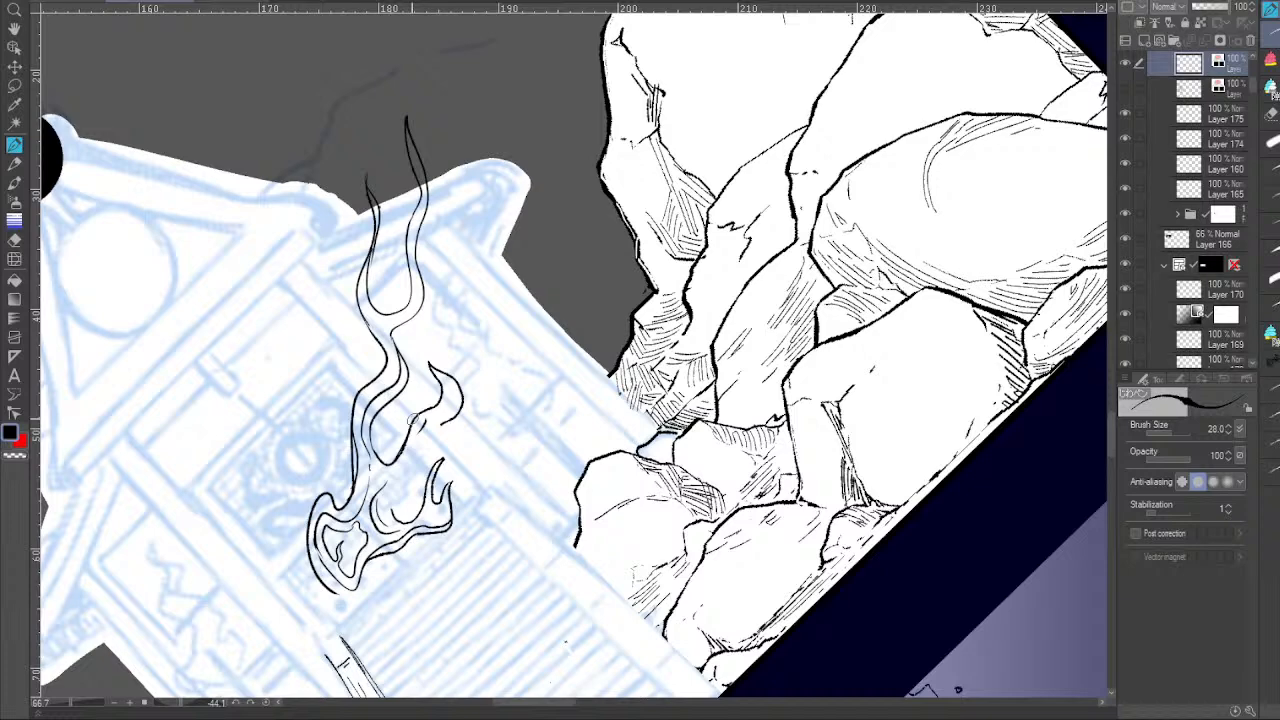
left_click_drag(442, 426, 434, 433)
mouse_move(434, 434)
left_mouse_down()
mouse_move(450, 429)
mouse_move(397, 476)
mouse_move(408, 521)
left_mouse_up()
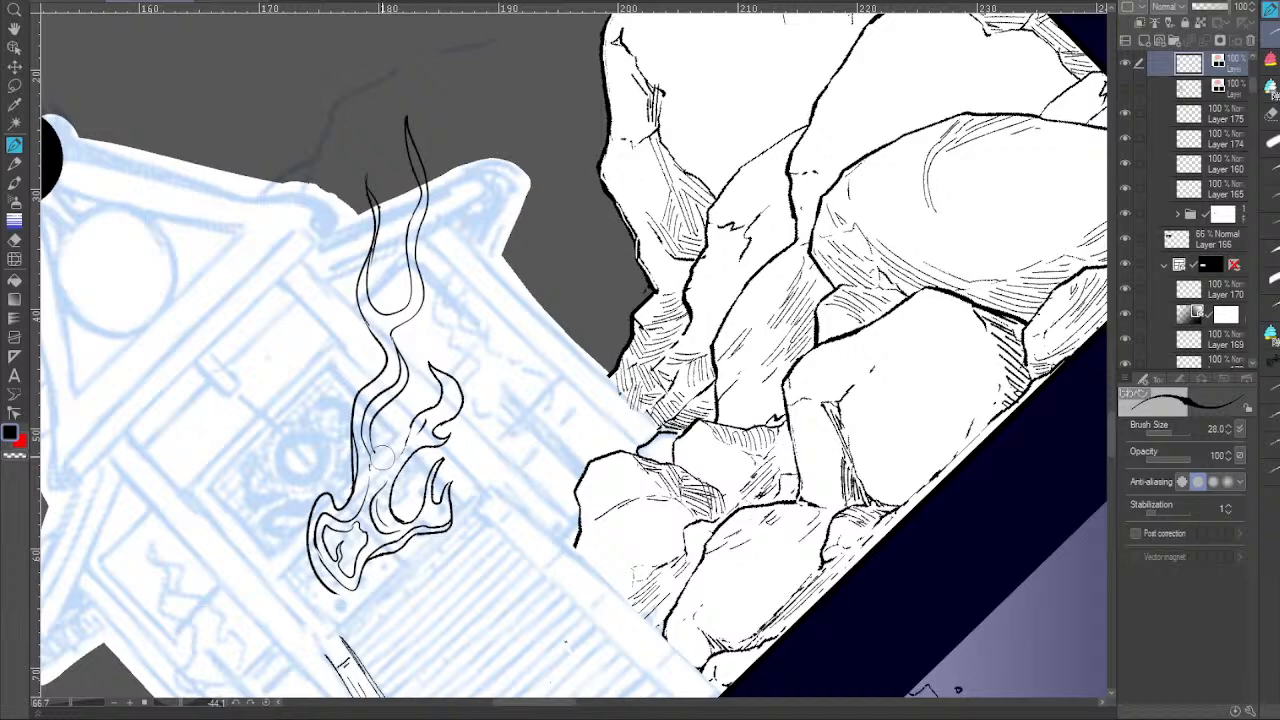
Refine the inner opening between the flame's tongues, reset the canvas rotation, and close the outline around the flame's rounded end.
mouse_move(377, 414)
left_mouse_down()
mouse_move(386, 441)
mouse_move(414, 424)
left_mouse_up()
left_click_drag(376, 413, 390, 394)
left_click(266, 703)
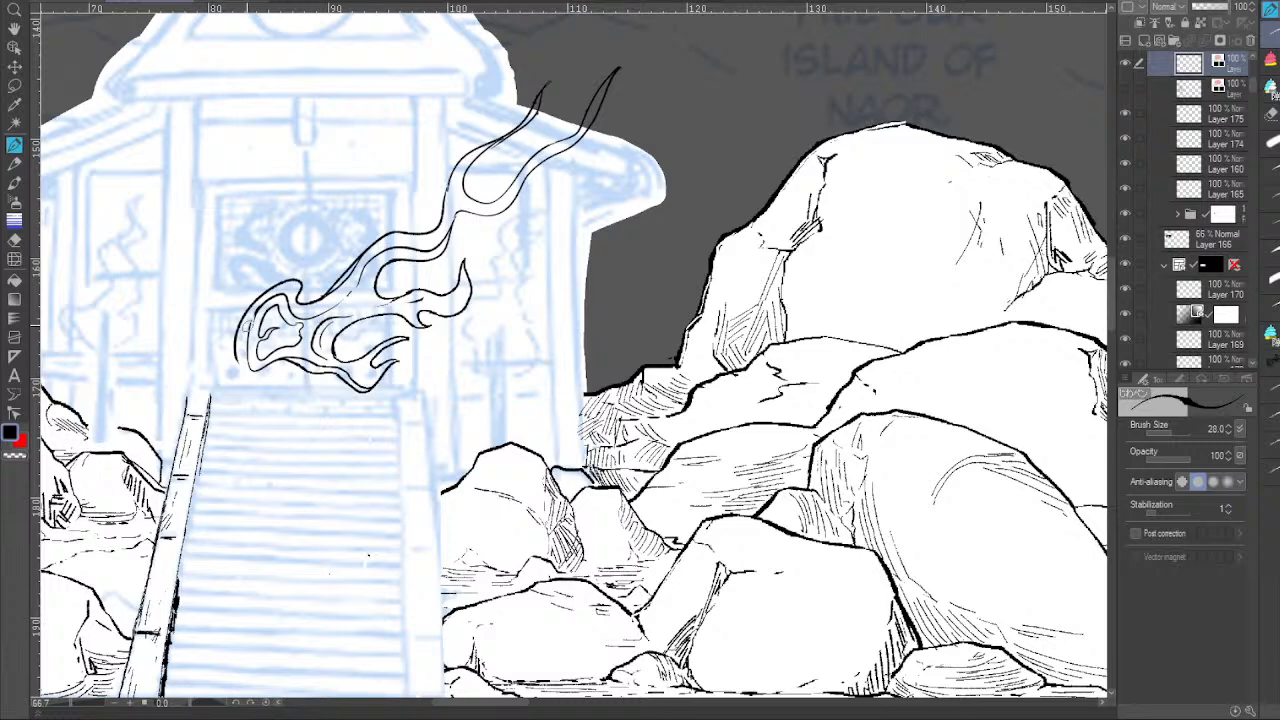
mouse_move(308, 369)
left_mouse_down()
mouse_move(266, 379)
mouse_move(236, 358)
left_mouse_up()
mouse_move(254, 314)
left_mouse_down()
mouse_move(248, 354)
mouse_move(254, 368)
mouse_move(268, 362)
left_mouse_up()
Scale the flame down, position it over the black circle at the roof peak, and apply the transformation.
key("ctrl+t")
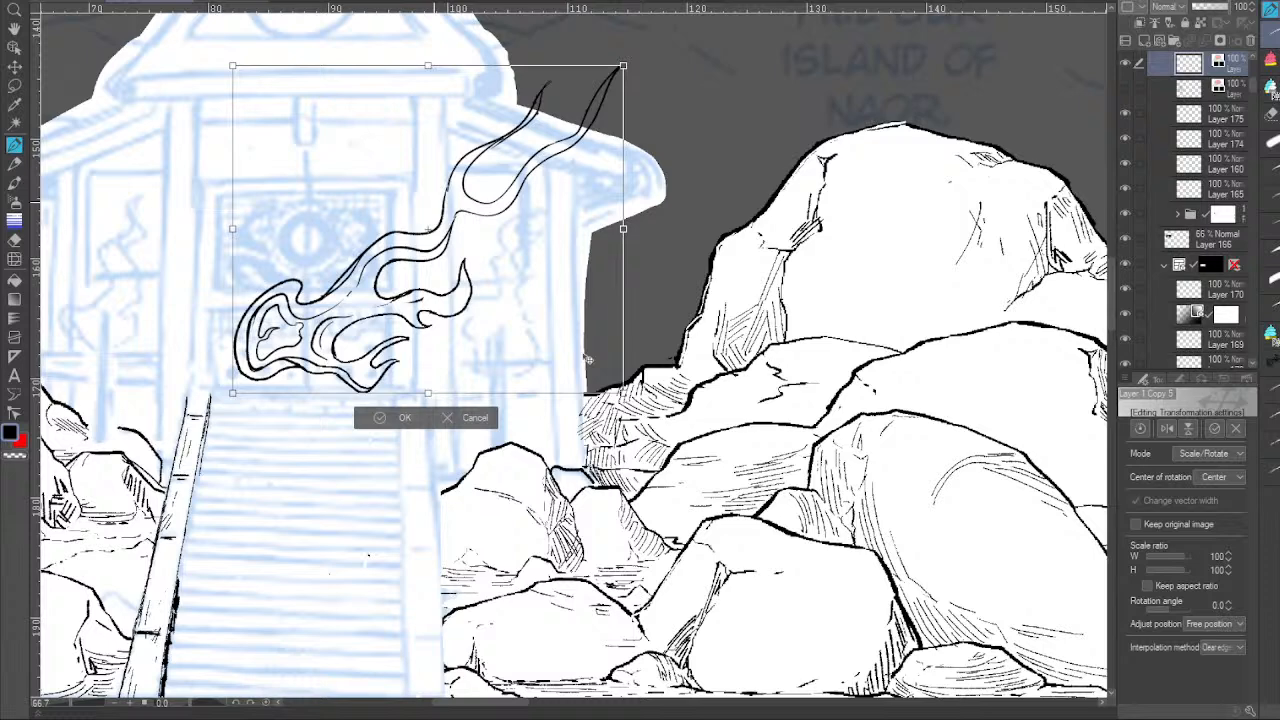
left_click_drag(434, 208, 492, 228)
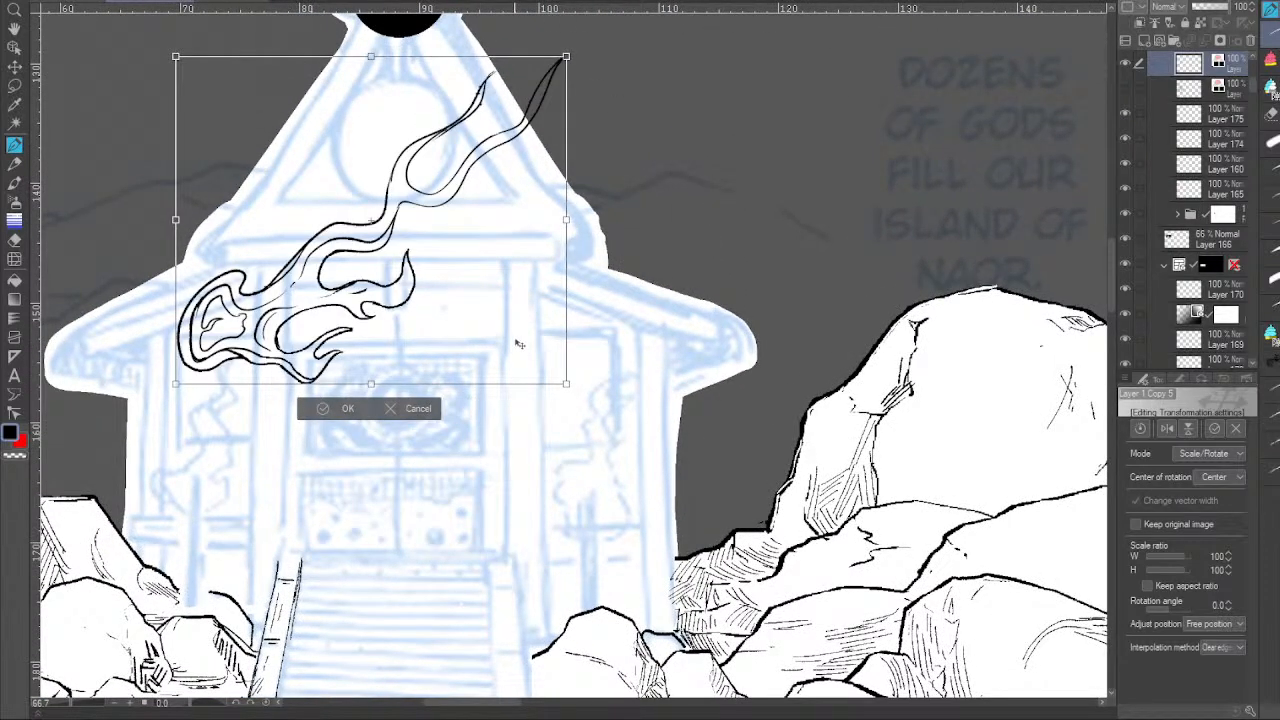
left_click_drag(566, 383, 491, 321)
left_click_drag(523, 262, 472, 434)
left_click_drag(262, 434, 426, 153)
left_click_drag(397, 335, 392, 480)
left_click_drag(598, 357, 457, 238)
mouse_move(419, 166)
left_mouse_down()
mouse_move(411, 266)
mouse_move(438, 290)
left_mouse_up()
left_click(333, 370)
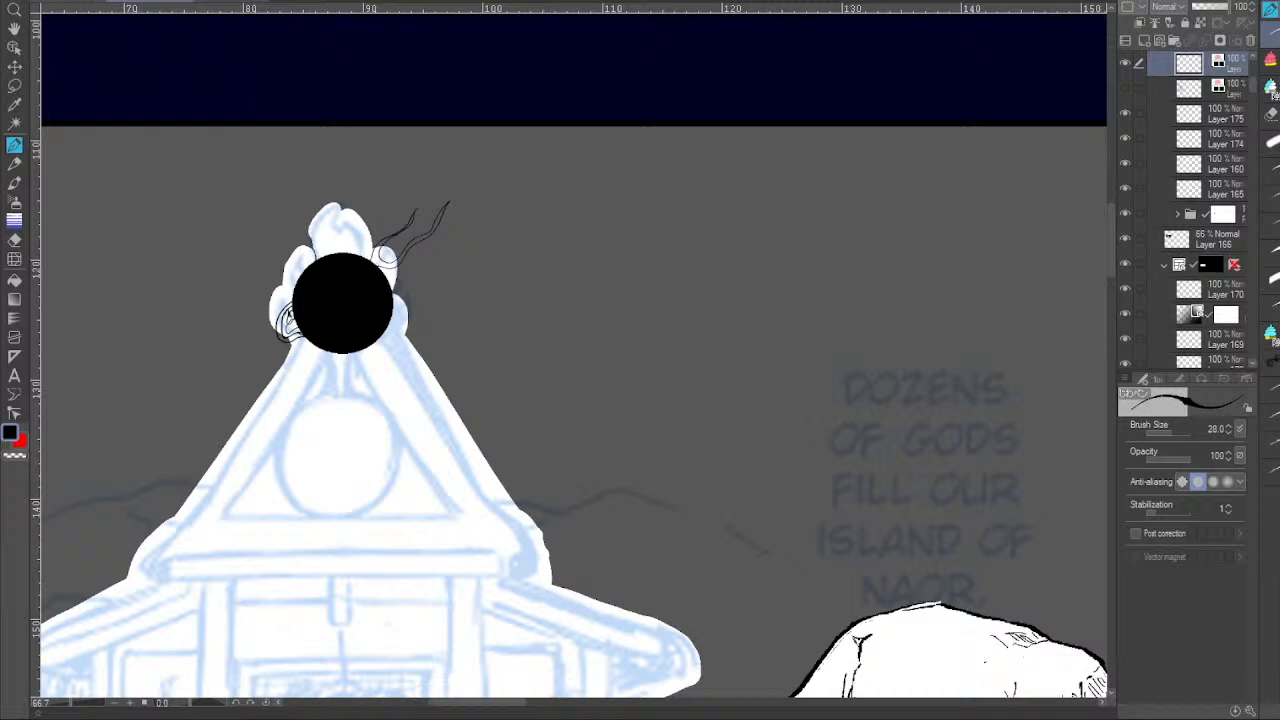
mouse_move(628, 332)
left_mouse_down()
mouse_move(680, 246)
mouse_move(694, 260)
left_mouse_up()
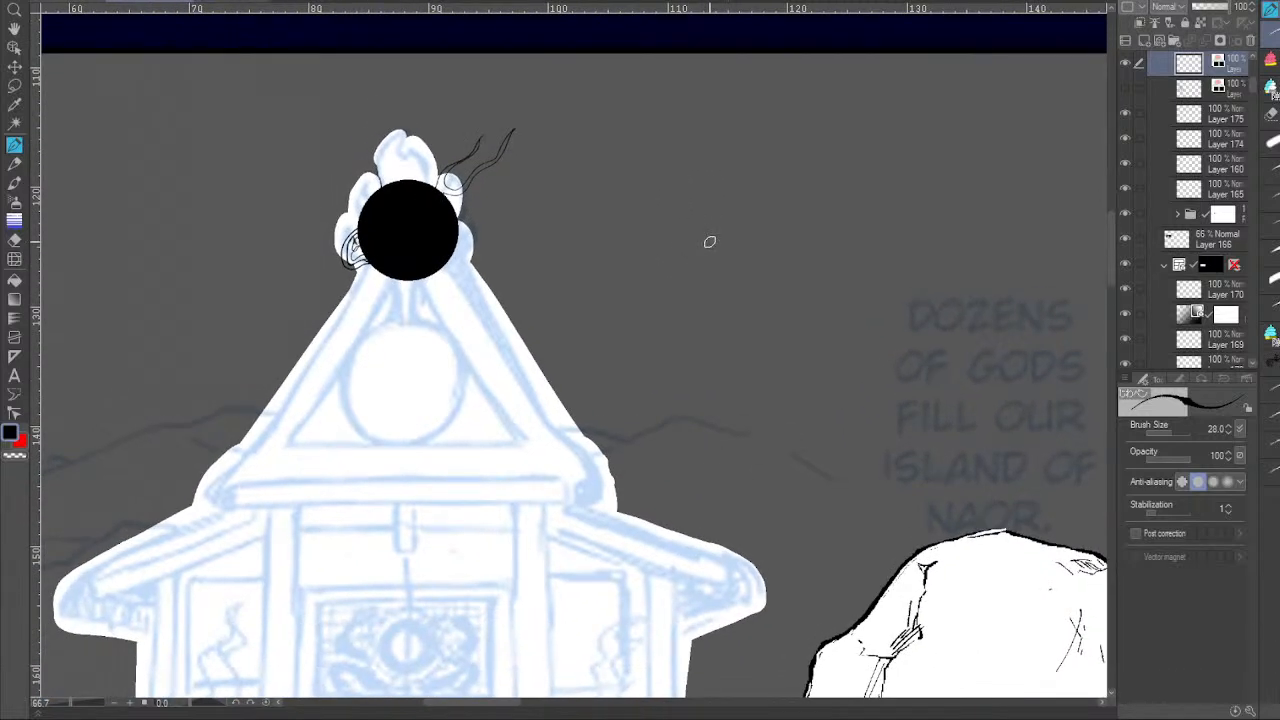
Toggle the visibility of the upper layers to identify which hold the flame line art and the black circle.
left_click(1198, 90)
left_click(1194, 118)
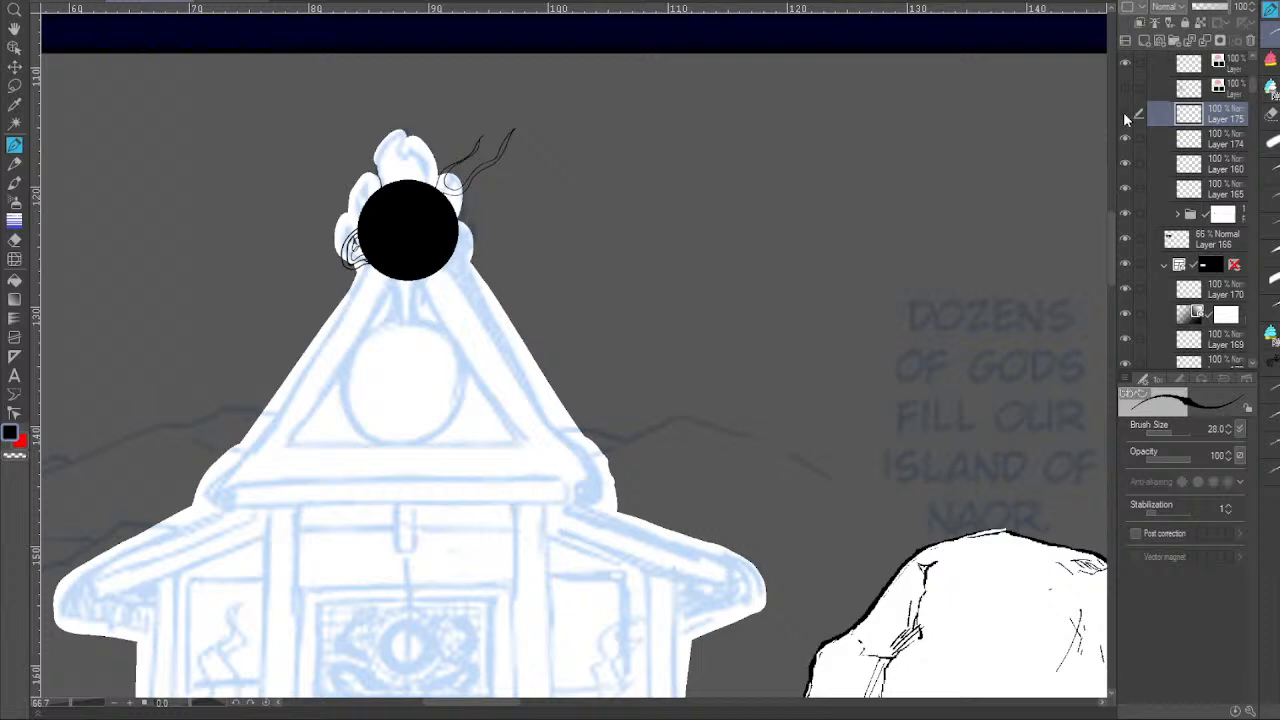
left_click(1126, 62)
left_click(1127, 64)
left_click(1125, 138)
left_click(1125, 138)
left_click(1125, 138)
left_click(1125, 115)
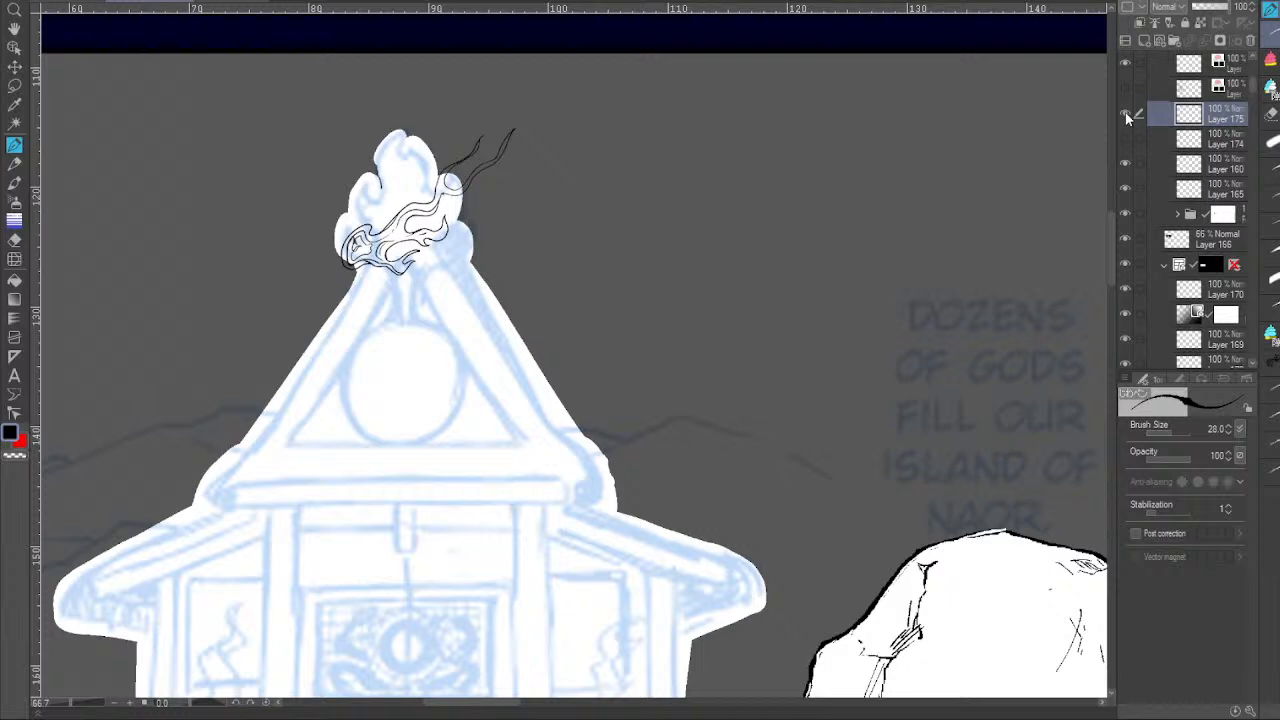
left_click(1125, 115)
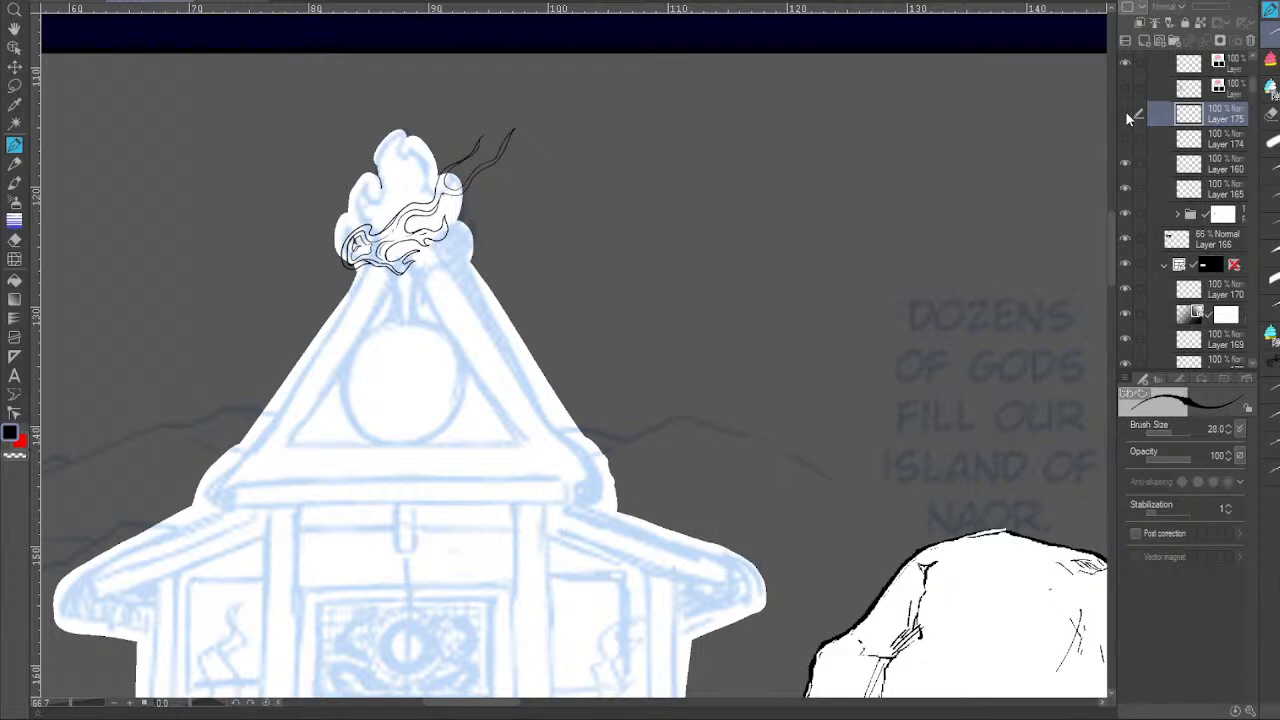
left_click(1124, 113)
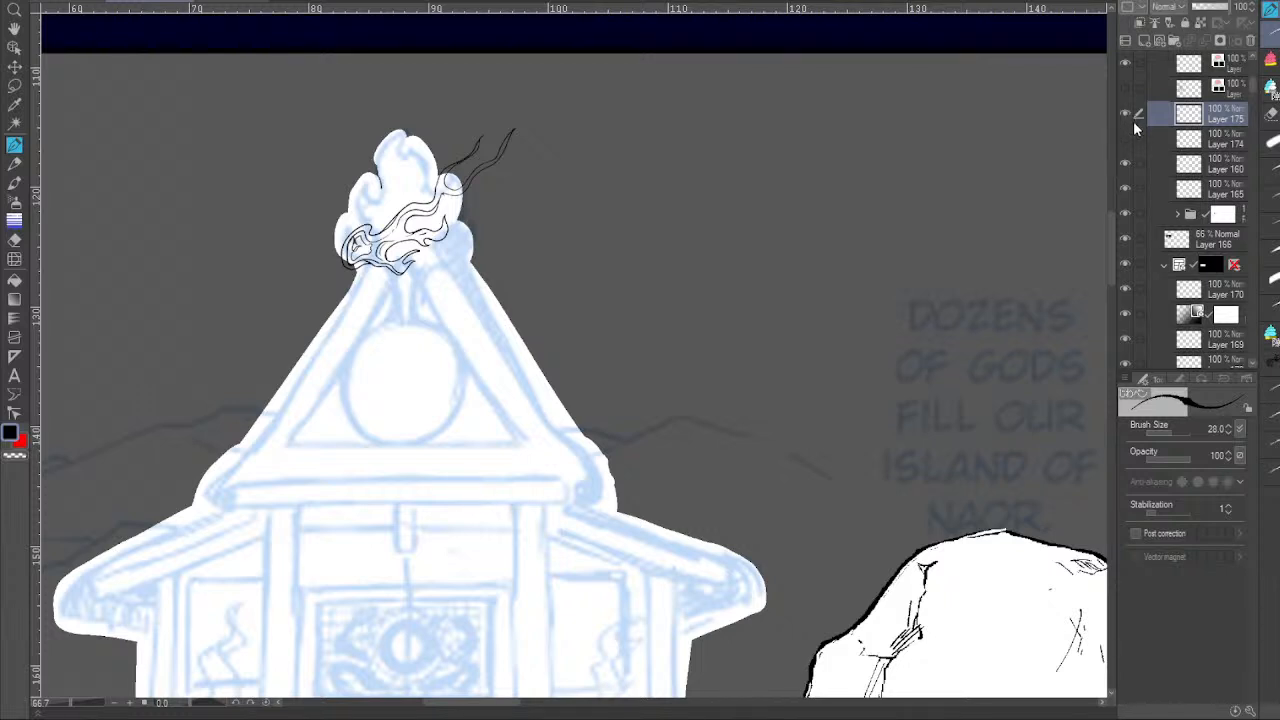
left_click(1125, 138)
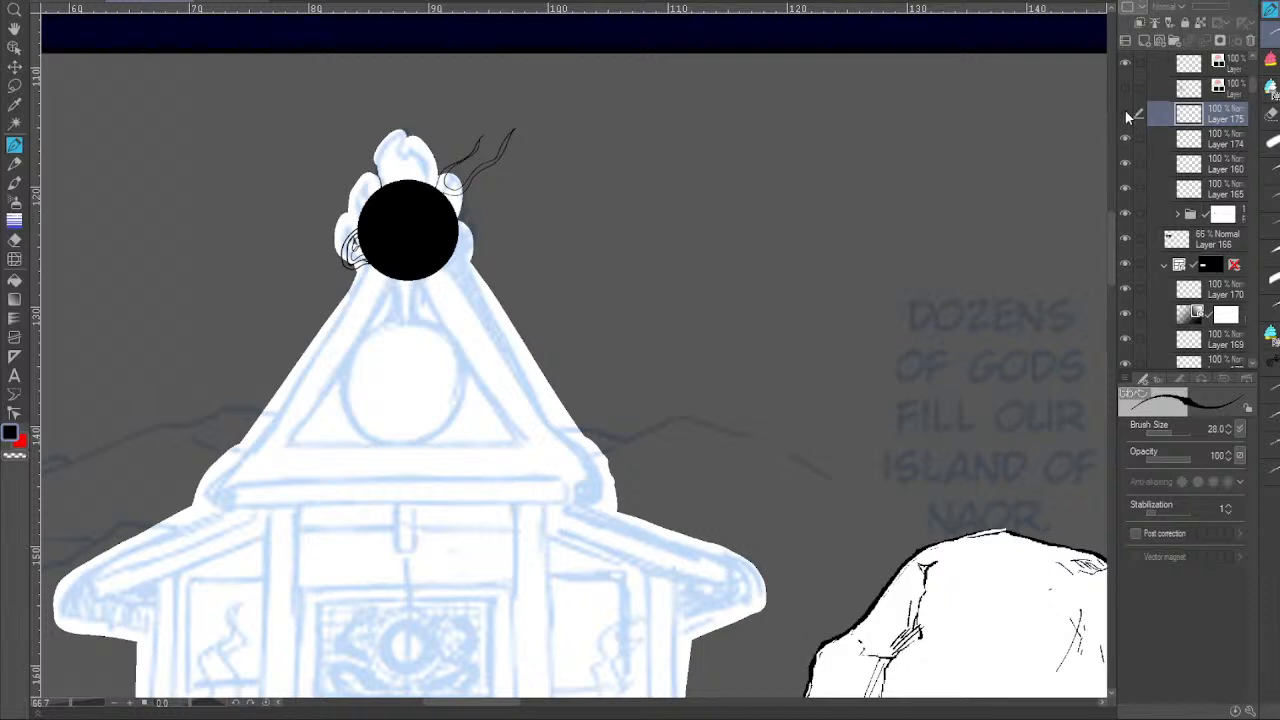
Place the flame line-art layer directly above Layer 175 and lower the black circle's Layer 174 to 18% opacity.
left_click(1188, 115, "ctrl")
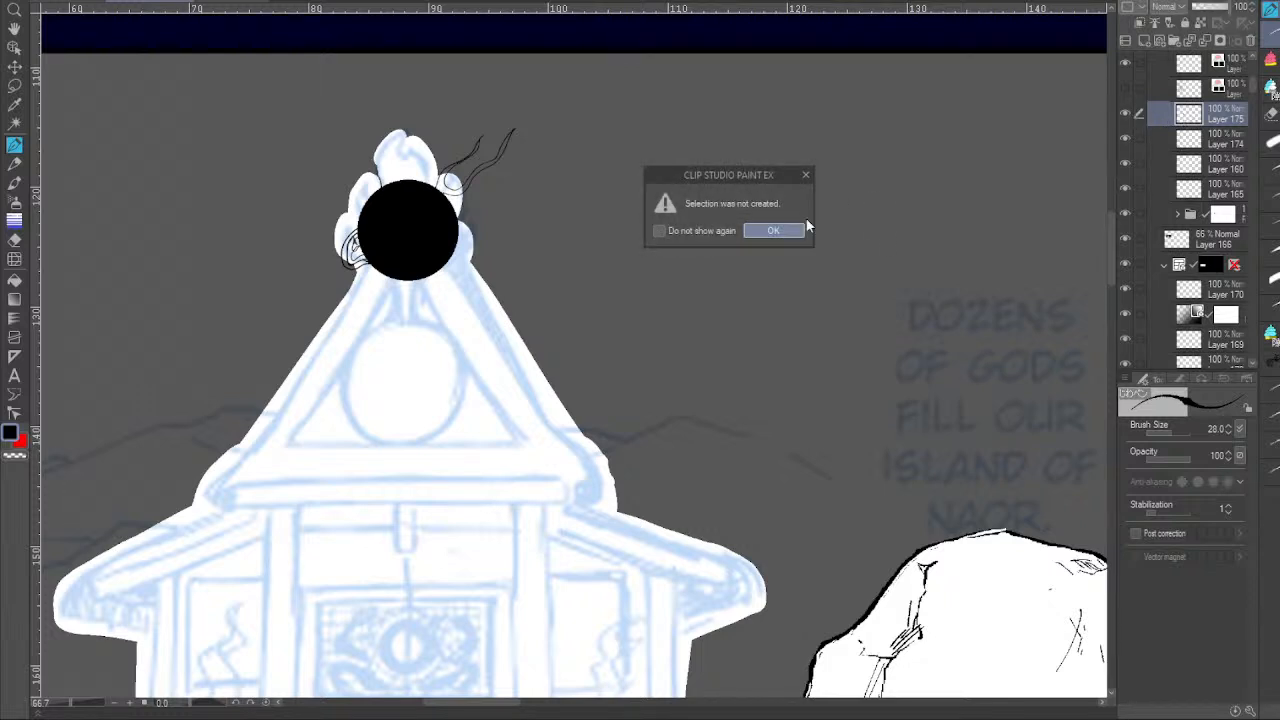
left_click(785, 232)
mouse_move(1190, 116)
left_mouse_down()
mouse_move(1186, 148)
mouse_move(1191, 116)
left_mouse_up()
left_click_drag(1190, 66, 1193, 104)
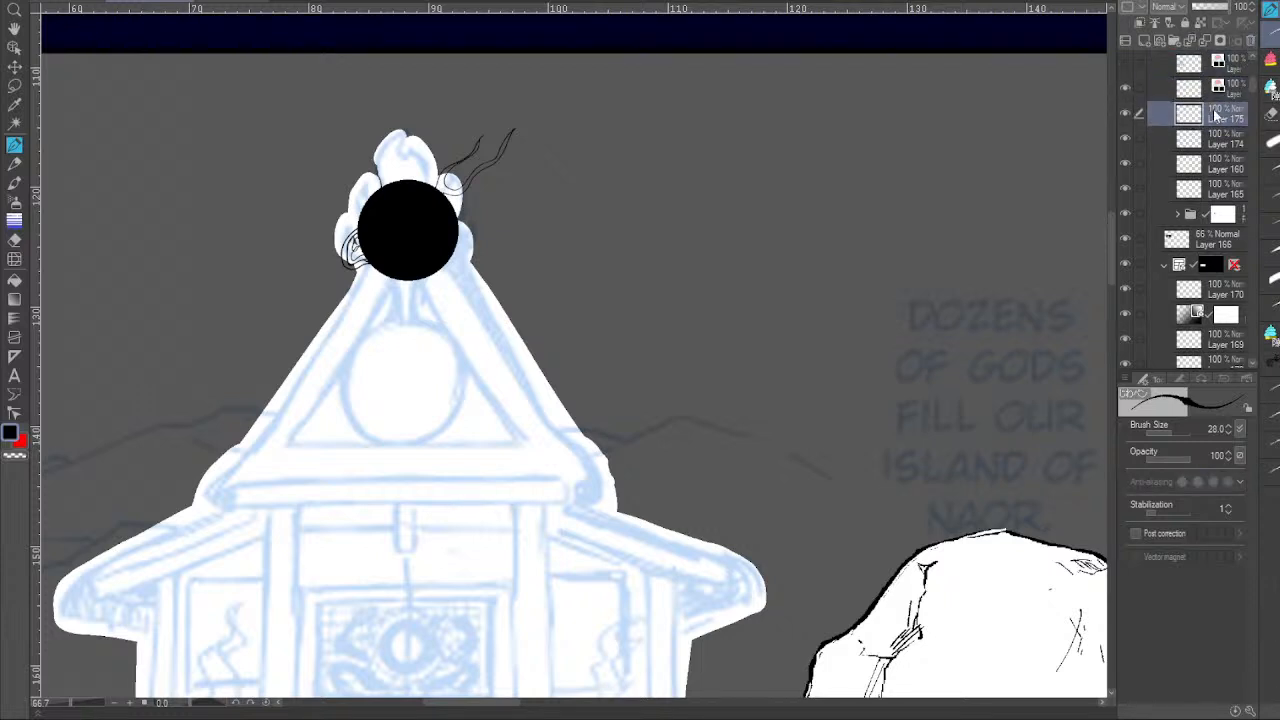
left_click(1198, 140)
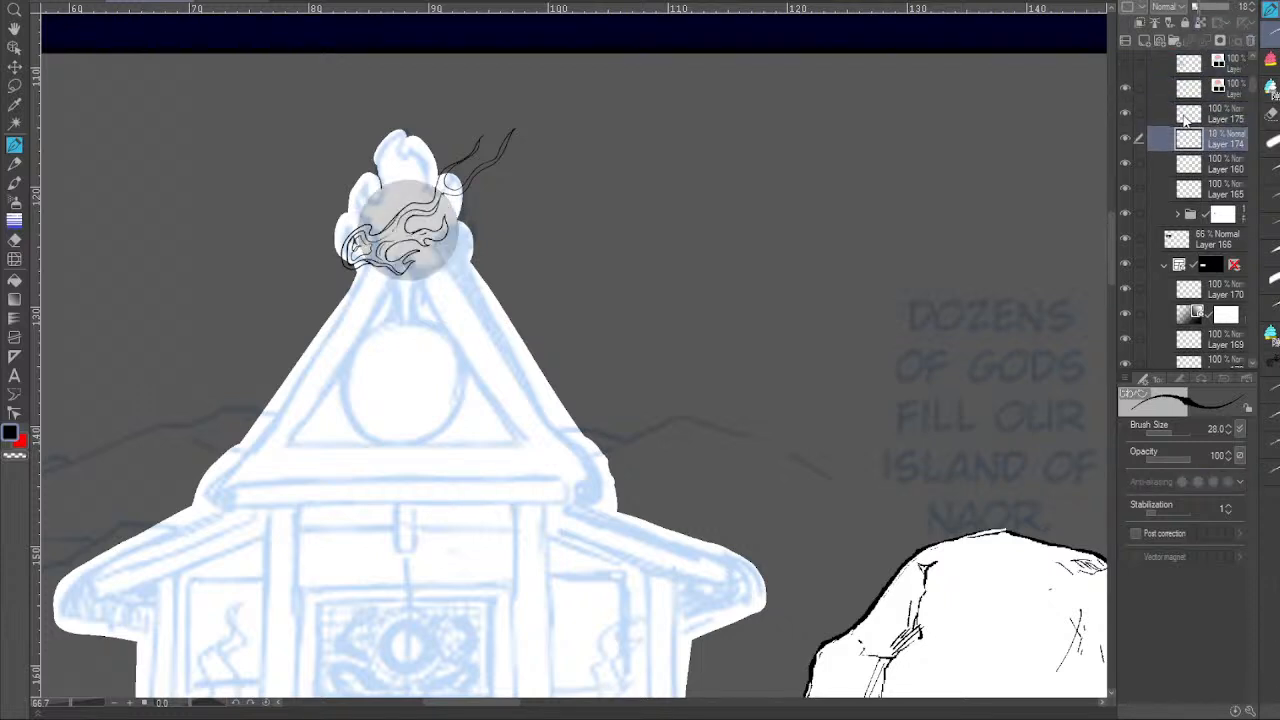
Paint black over the white area around the roof peak on Layer 166 with the G-pen at size 200.
left_click(1186, 116)
key("i")
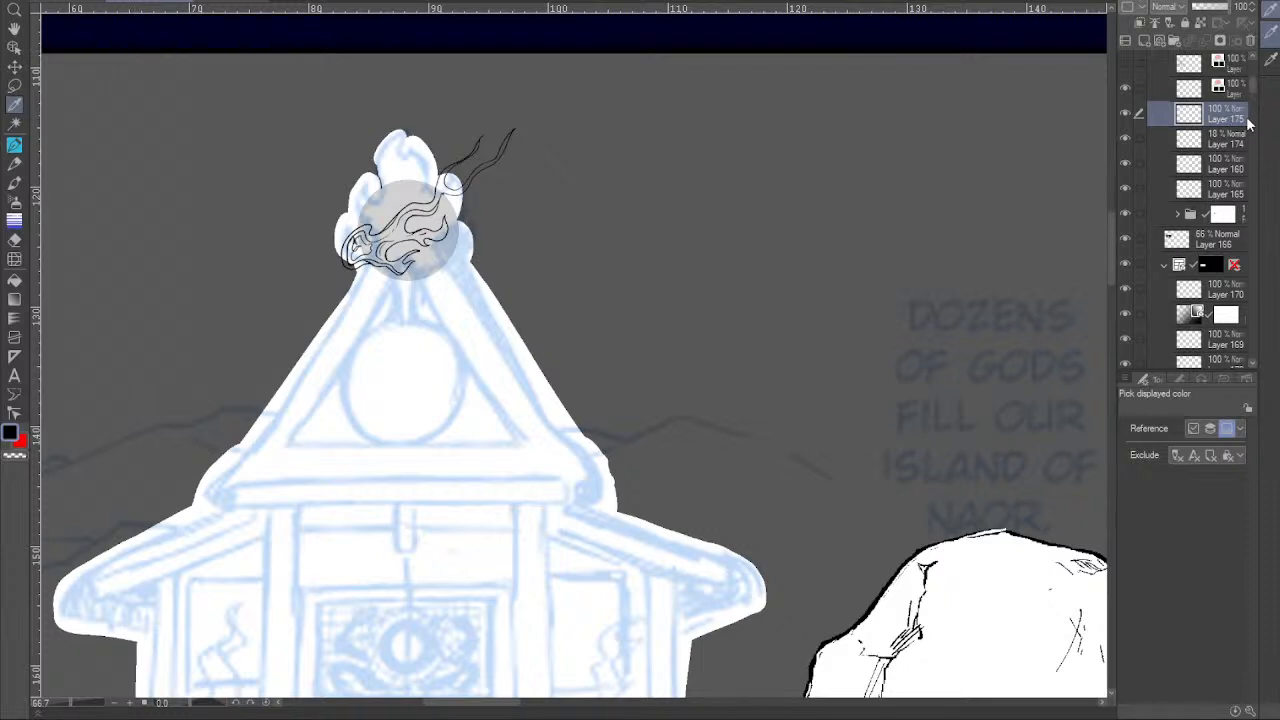
scroll(1250, 90, "up", 3)
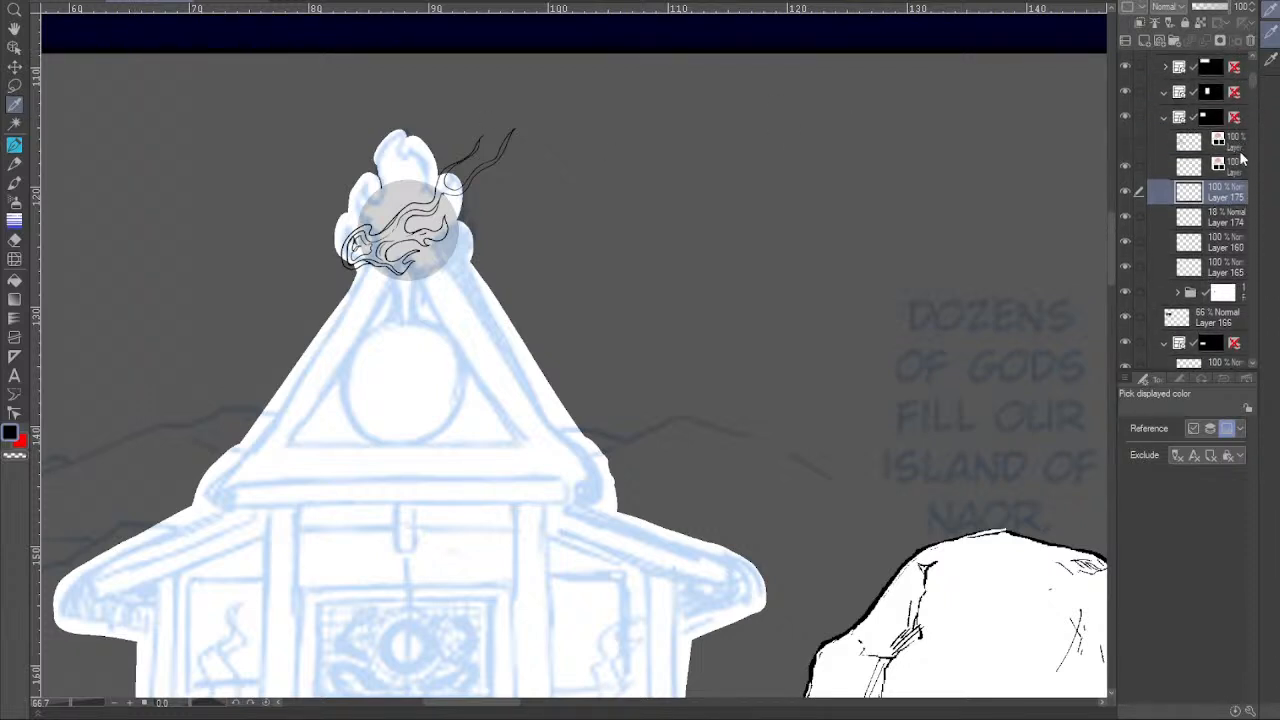
left_click(1126, 316)
left_click(1126, 316)
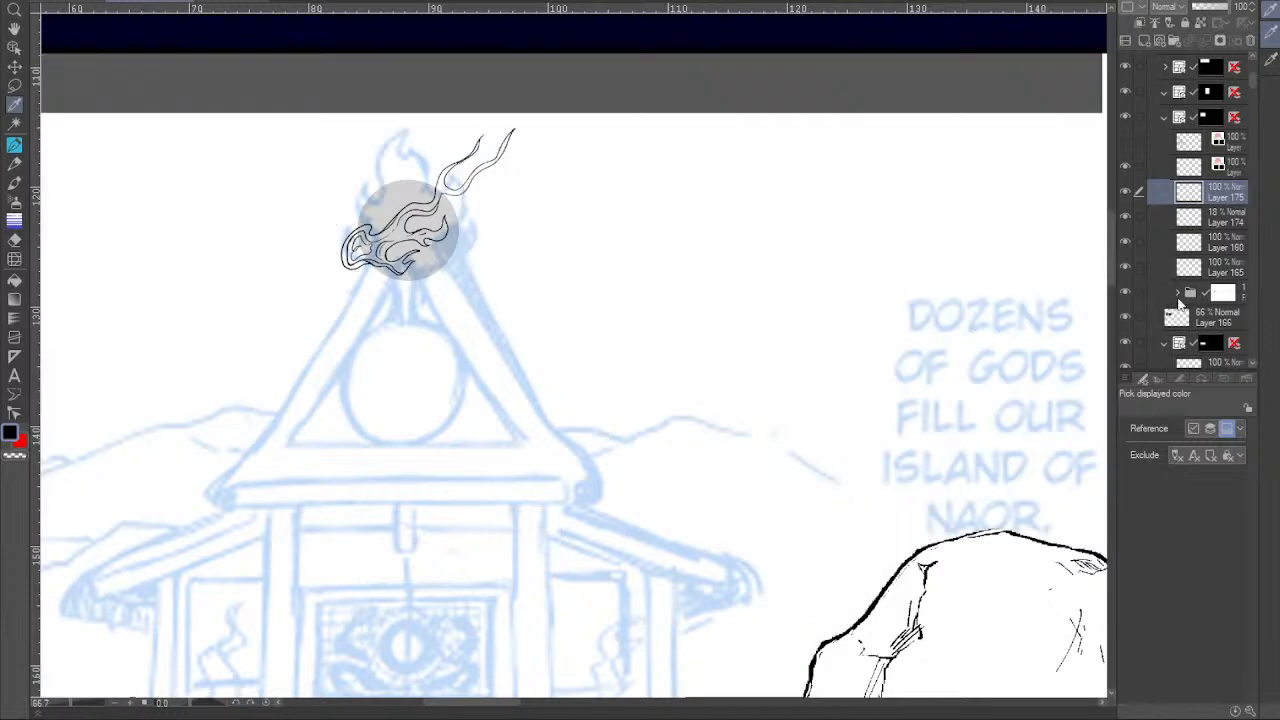
left_click(16, 146)
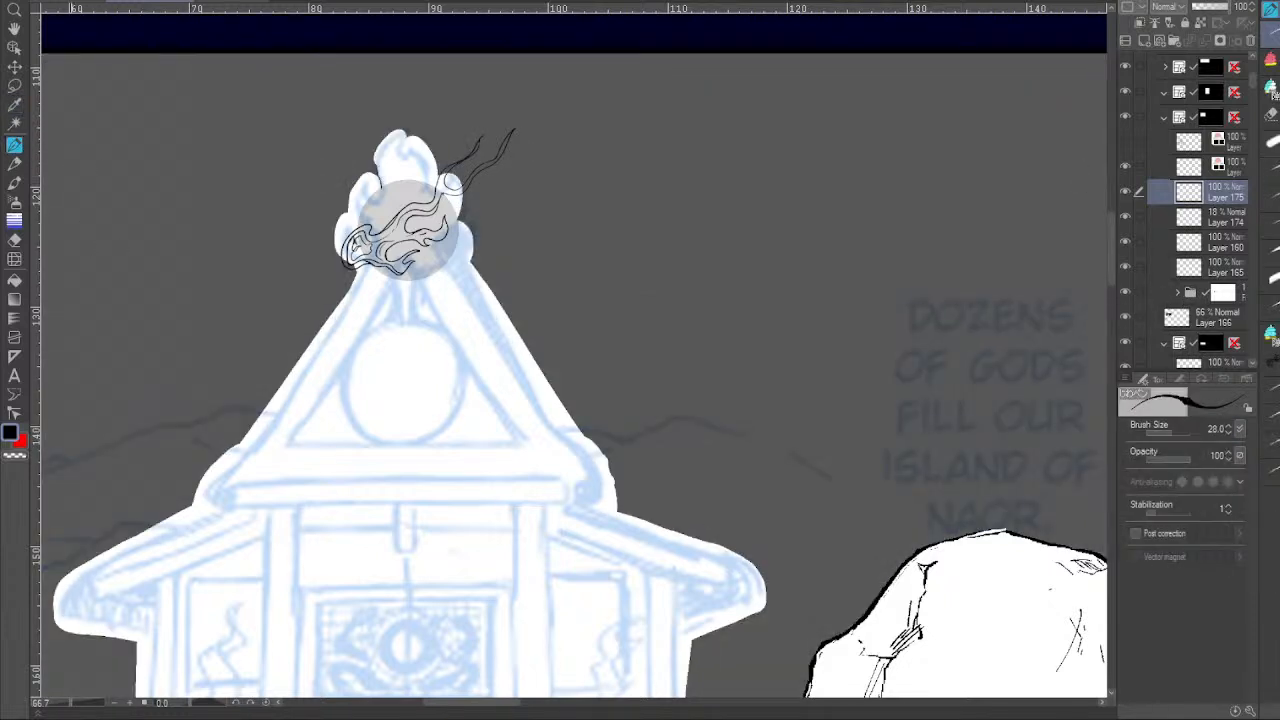
left_click(1272, 171)
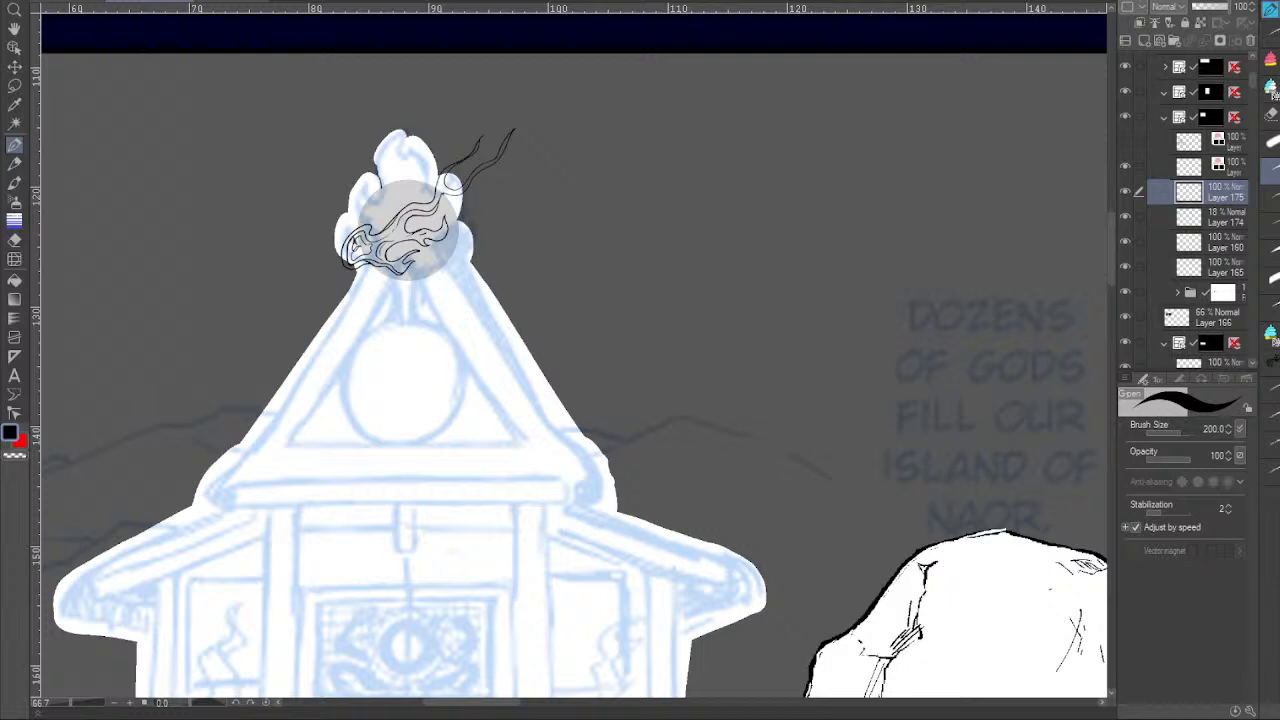
left_click_drag(1258, 190, 1148, 190)
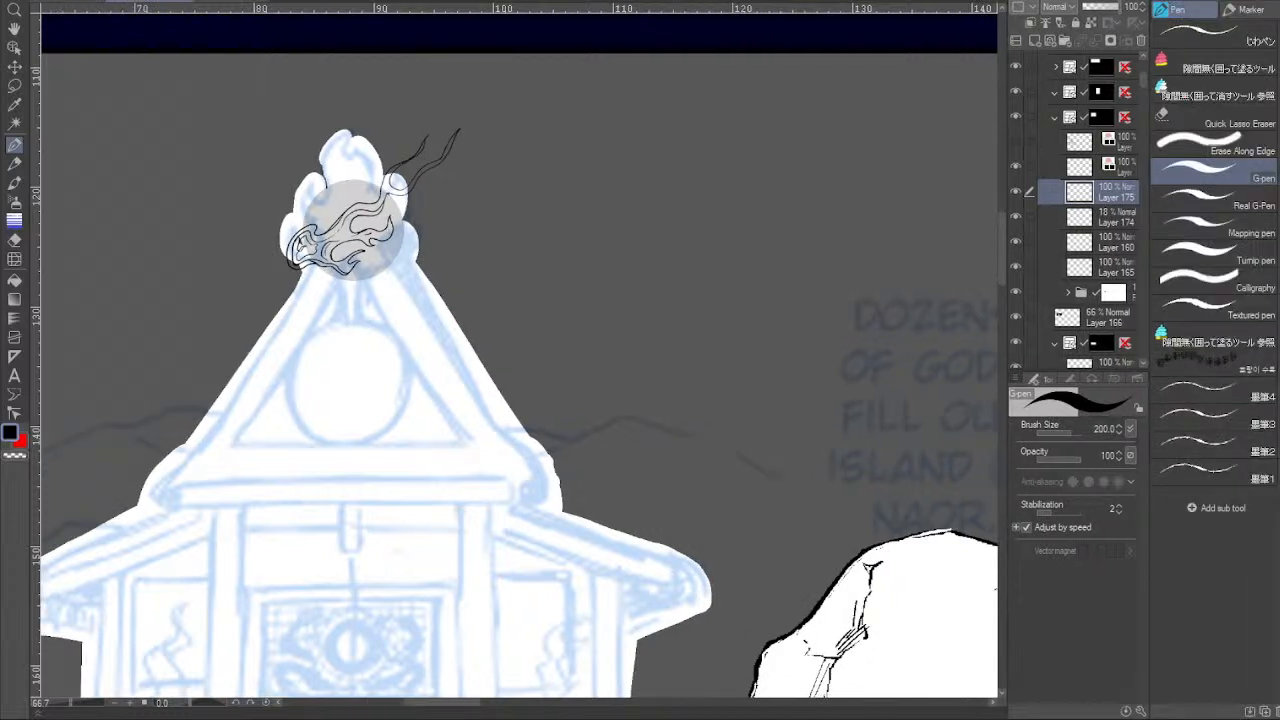
left_click_drag(330, 150, 346, 155)
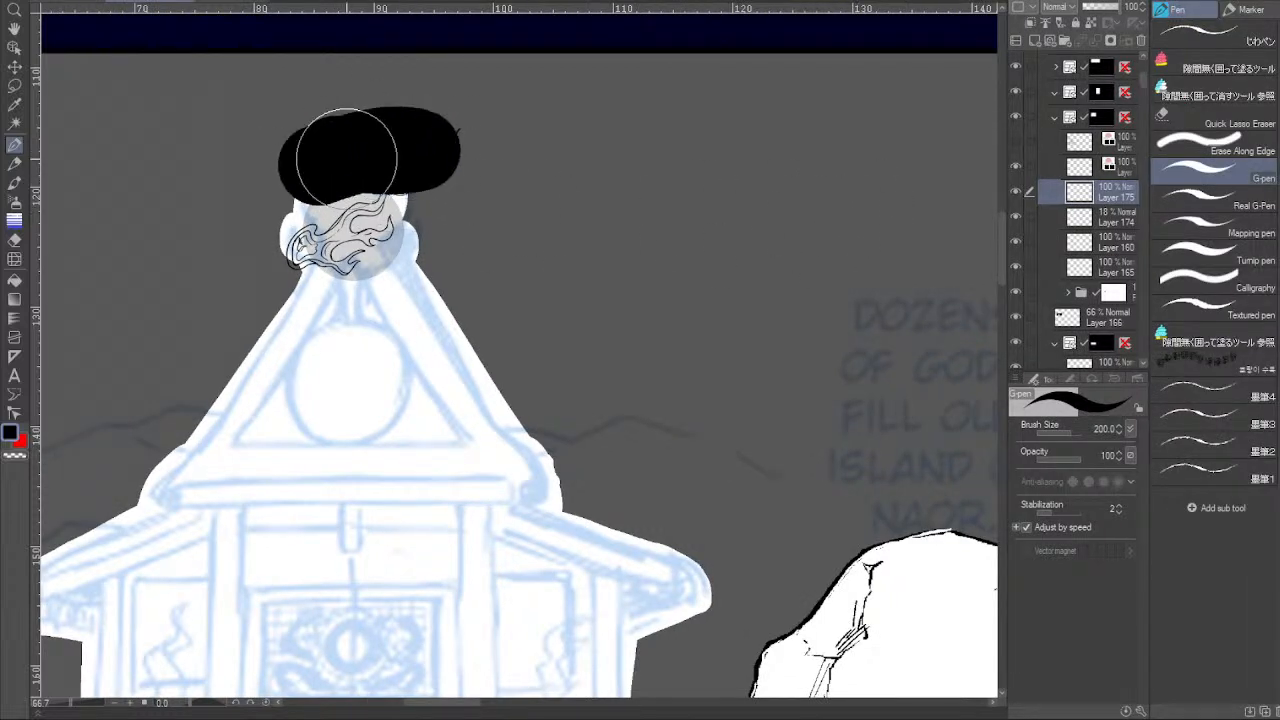
key("ctrl+z")
left_click(1070, 318)
mouse_move(432, 150)
left_mouse_down()
mouse_move(381, 215)
mouse_move(405, 255)
left_mouse_up()
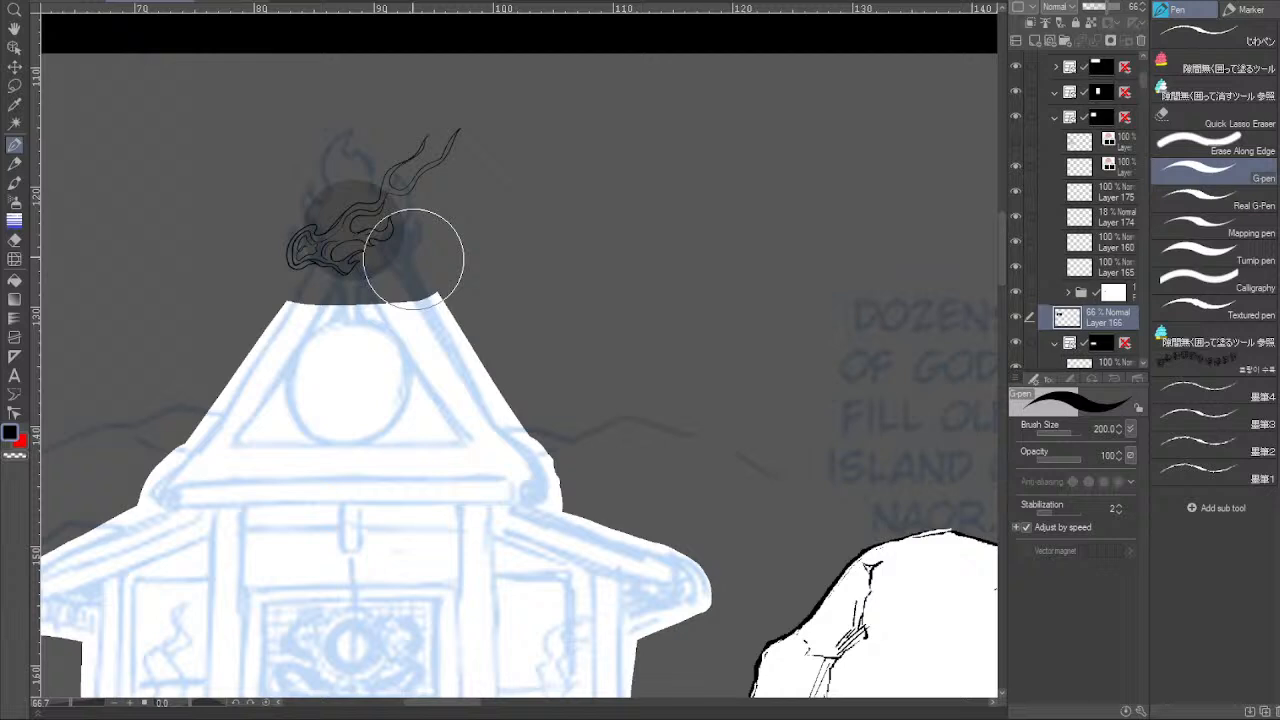
Make Layer 175 active and set the G-pen to white with a brush size of 50.
left_click(131, 704)
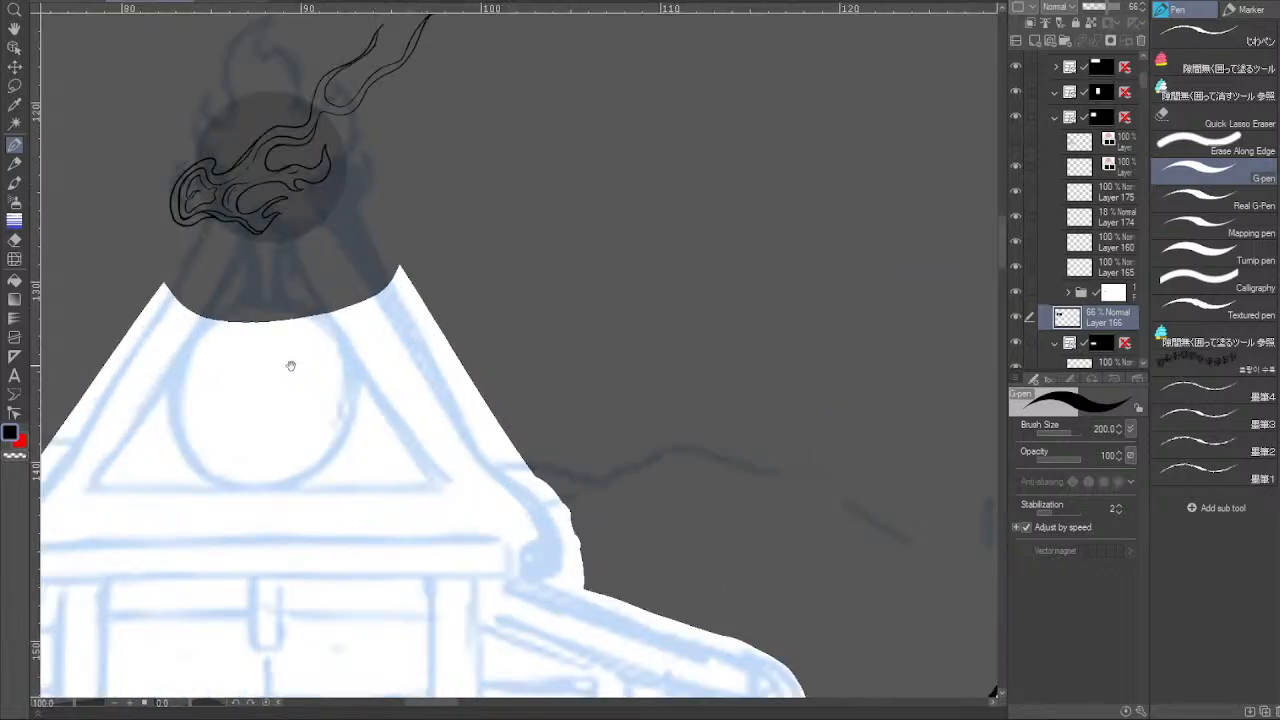
left_click_drag(256, 394, 387, 465)
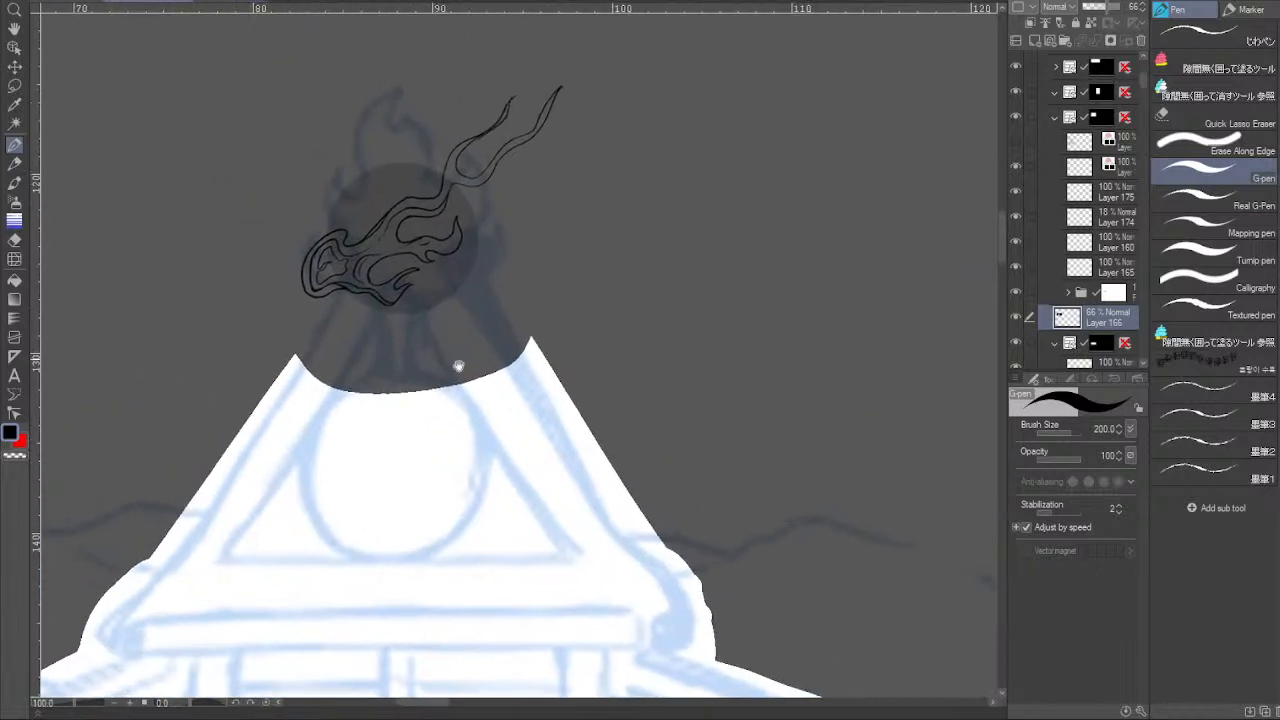
left_click(1085, 196)
left_click(1082, 198, "ctrl")
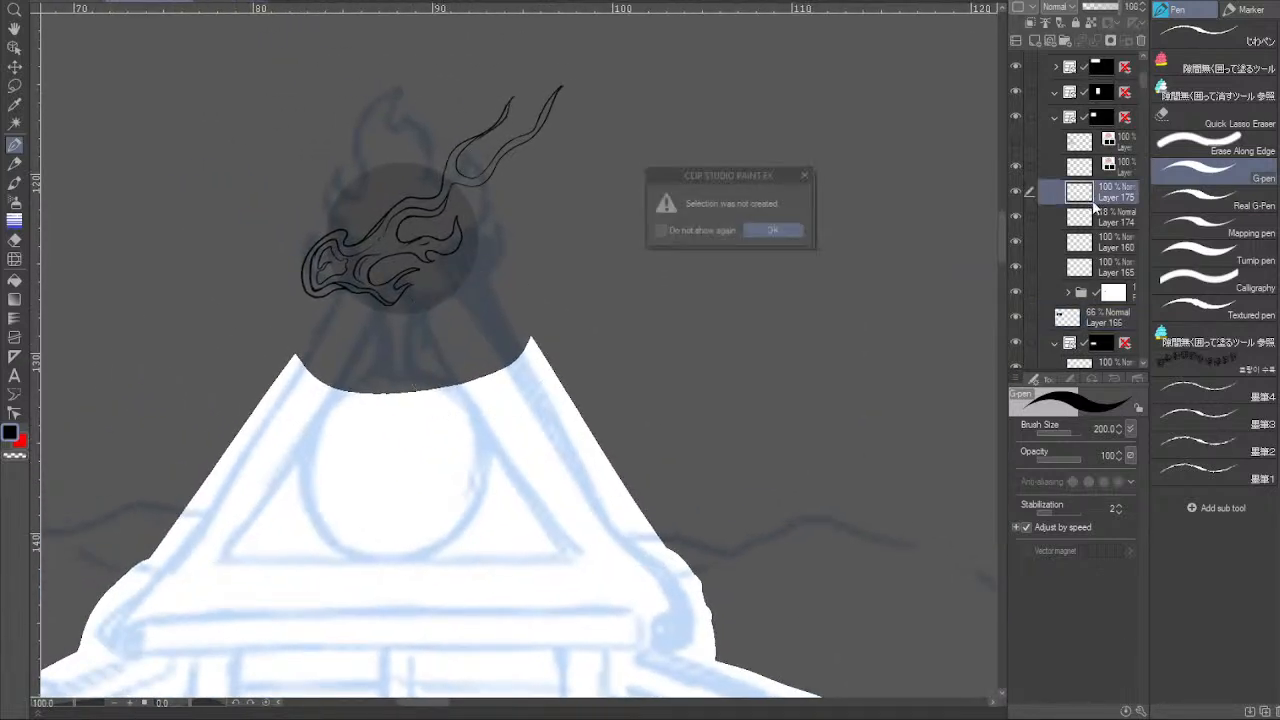
left_click(775, 231)
key("x")
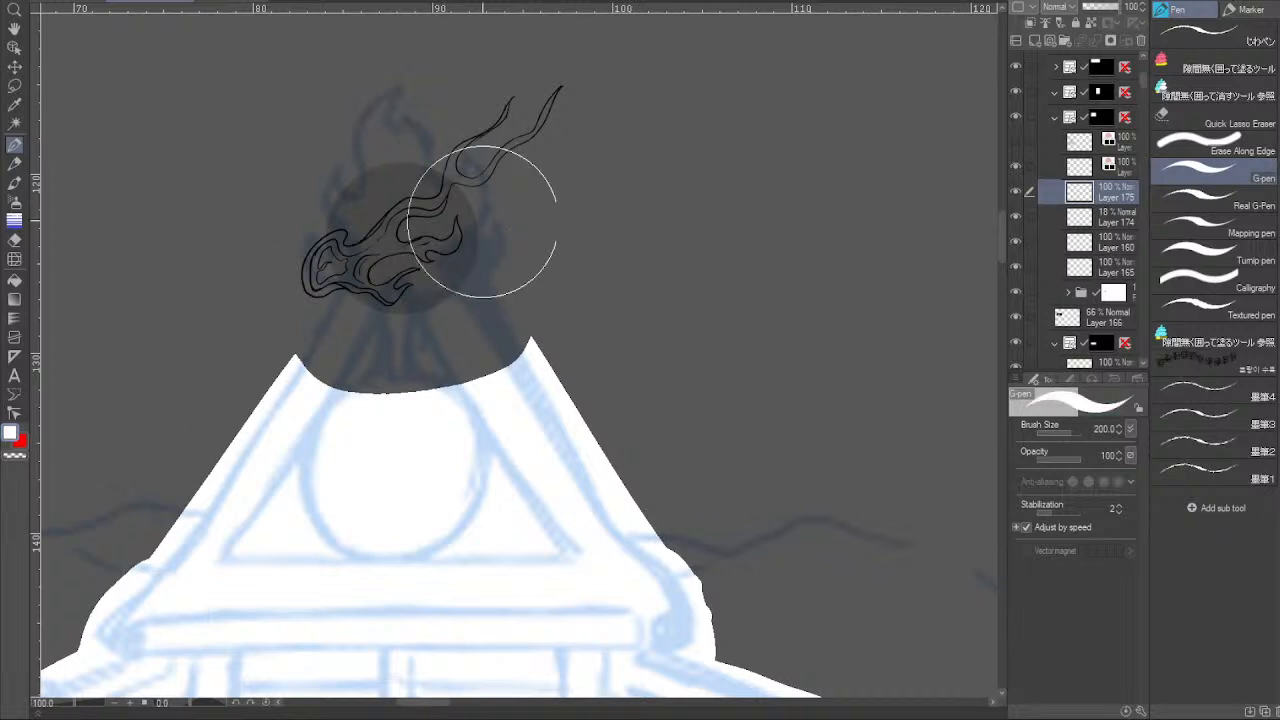
key("bracketleft")
key("bracketleft")
key("bracketleft")
key("bracketleft")
key("bracketleft")
key("bracketleft")
key("bracketleft")
key("bracketleft")
Try painting white strokes behind the flame's tongues and body, and undo them.
left_click_drag(564, 89, 465, 179)
mouse_move(516, 96)
left_mouse_down()
mouse_move(460, 145)
mouse_move(477, 180)
mouse_move(520, 134)
left_mouse_up()
mouse_move(454, 173)
left_mouse_down()
mouse_move(387, 225)
mouse_move(343, 233)
mouse_move(303, 288)
mouse_move(356, 266)
left_mouse_up()
key("ctrl+z")
key("ctrl+z")
key("ctrl+z")
key("ctrl+z")
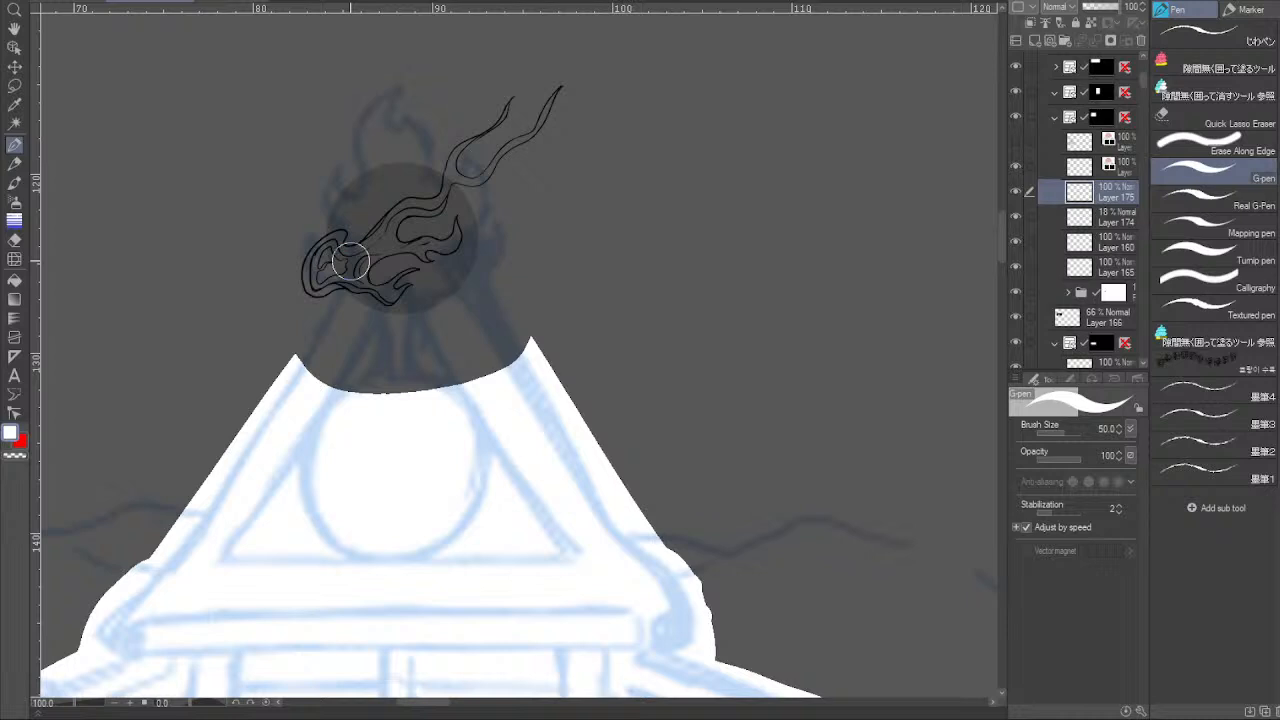
Try filling the flame white on Layer 175 with the enclose-and-fill tool, using the line art as reference, without and with Close gap.
left_click(1212, 63)
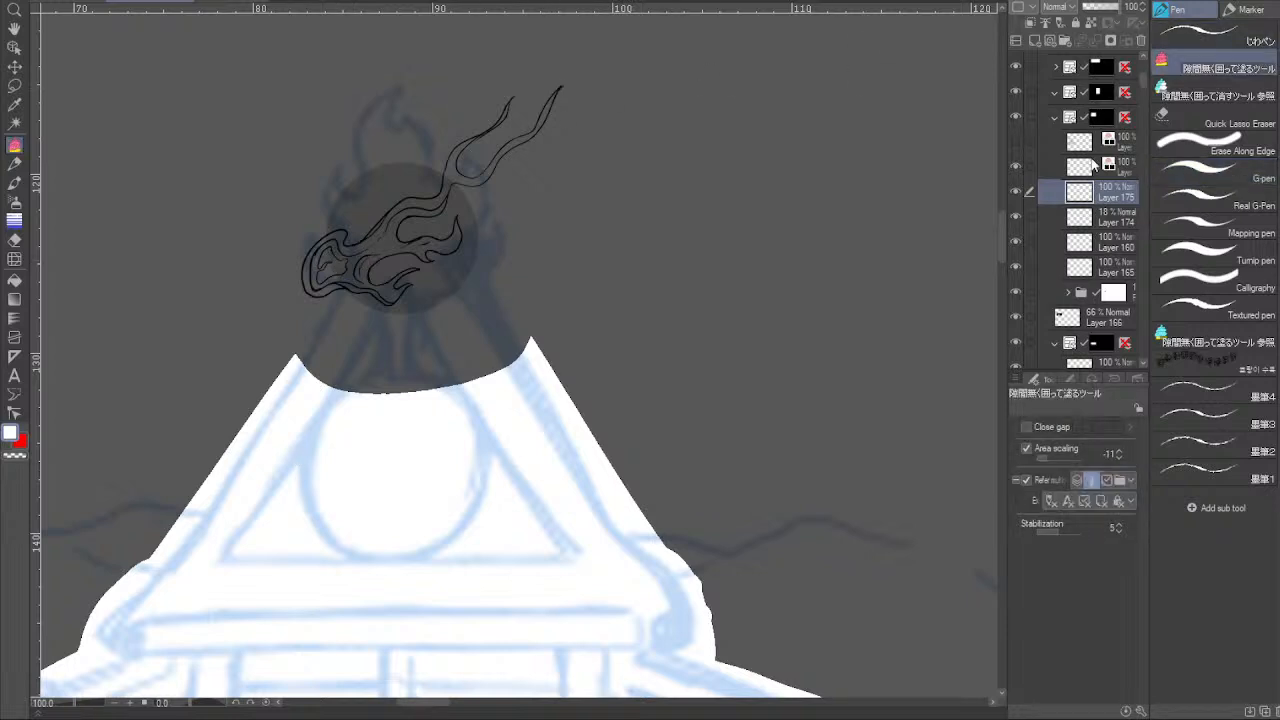
left_click(1089, 158)
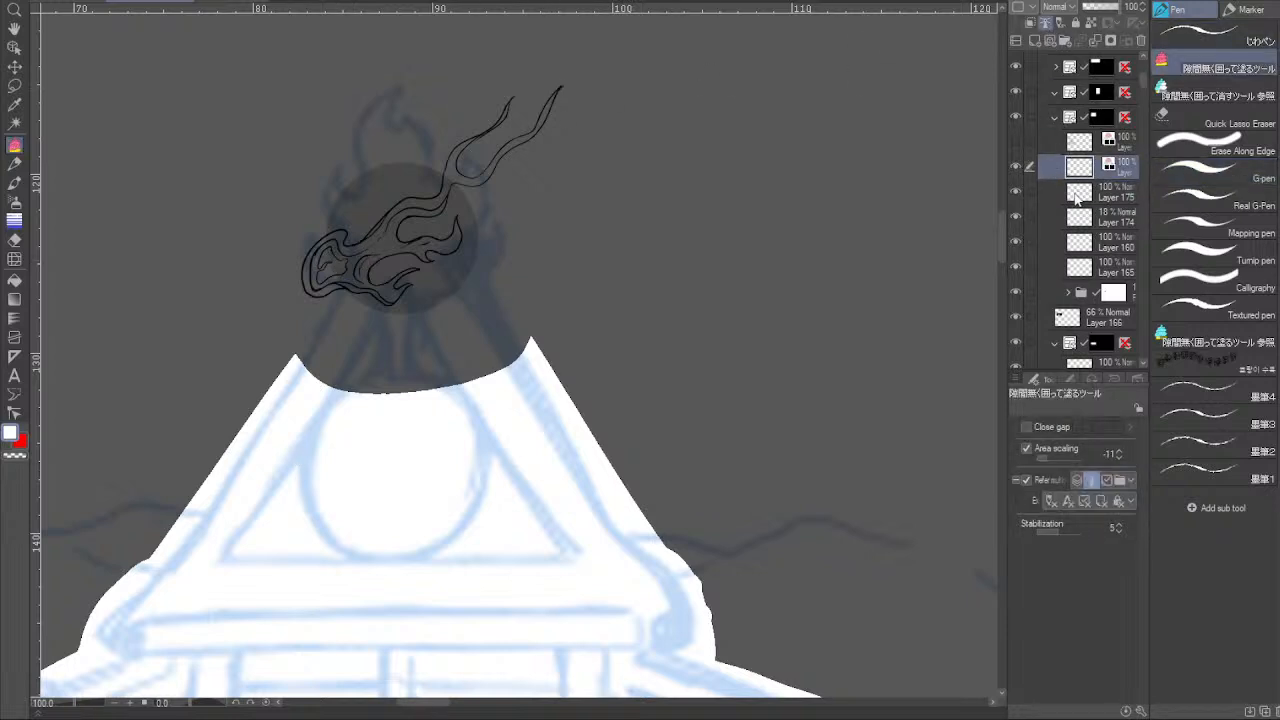
left_click(1077, 199)
mouse_move(532, 157)
left_mouse_down()
mouse_move(592, 103)
mouse_move(491, 255)
mouse_move(545, 165)
left_mouse_up()
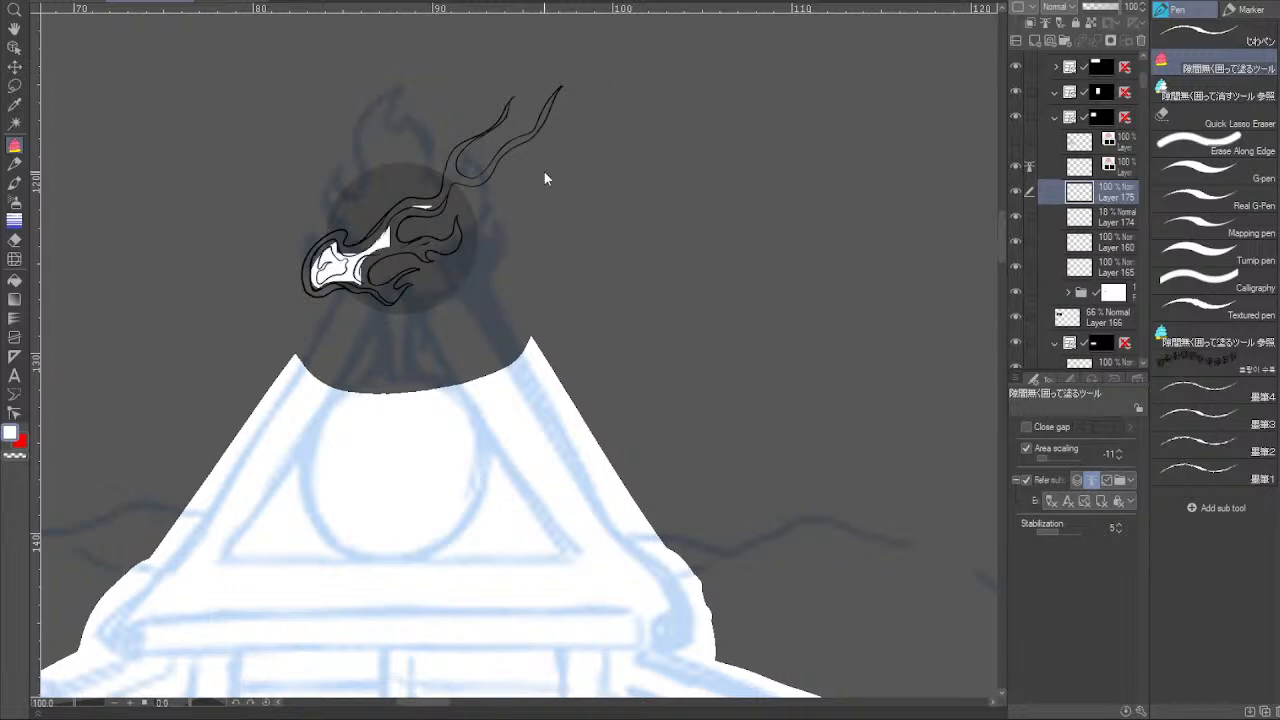
key("ctrl+z")
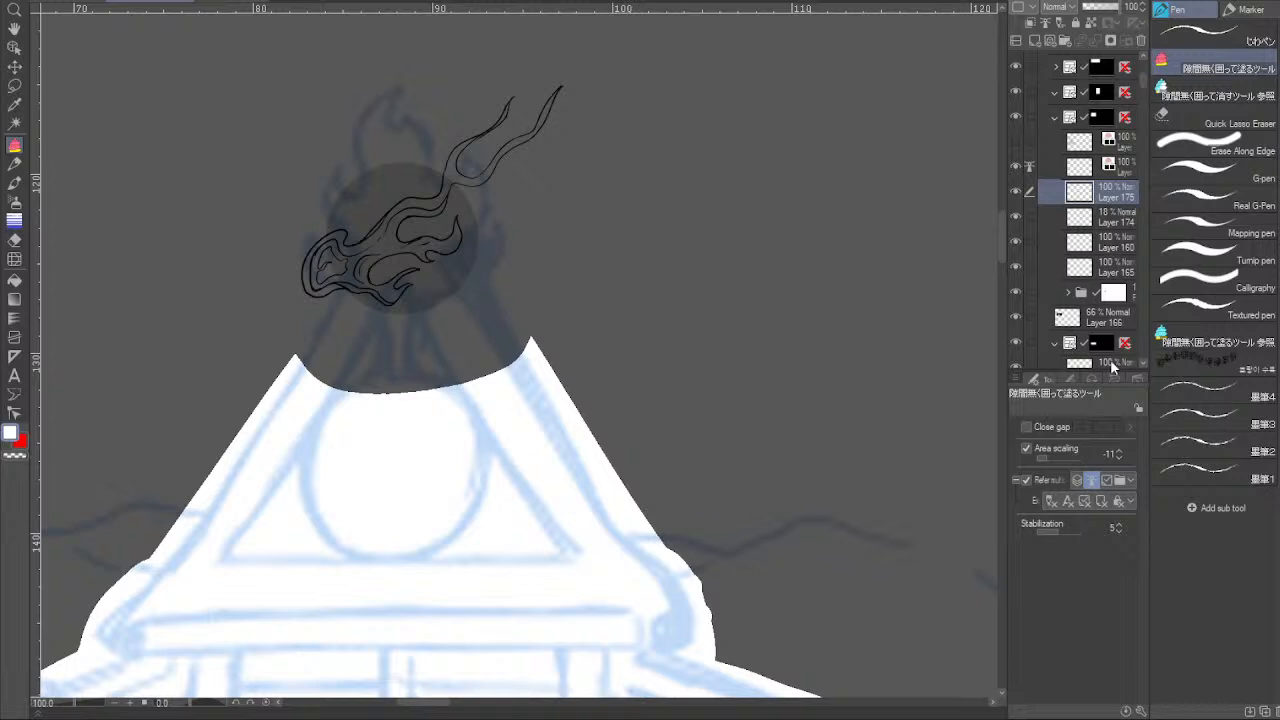
left_click(1027, 428)
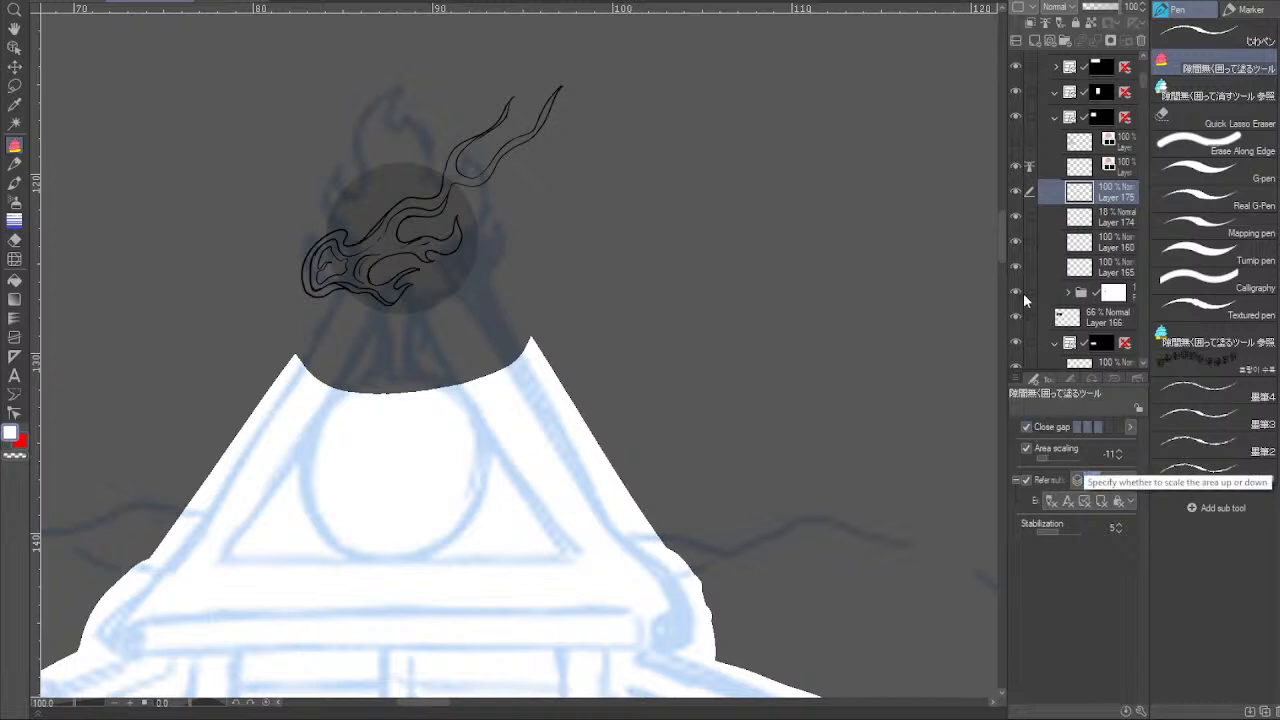
mouse_move(546, 189)
left_mouse_down()
mouse_move(333, 367)
mouse_move(629, 205)
left_mouse_up()
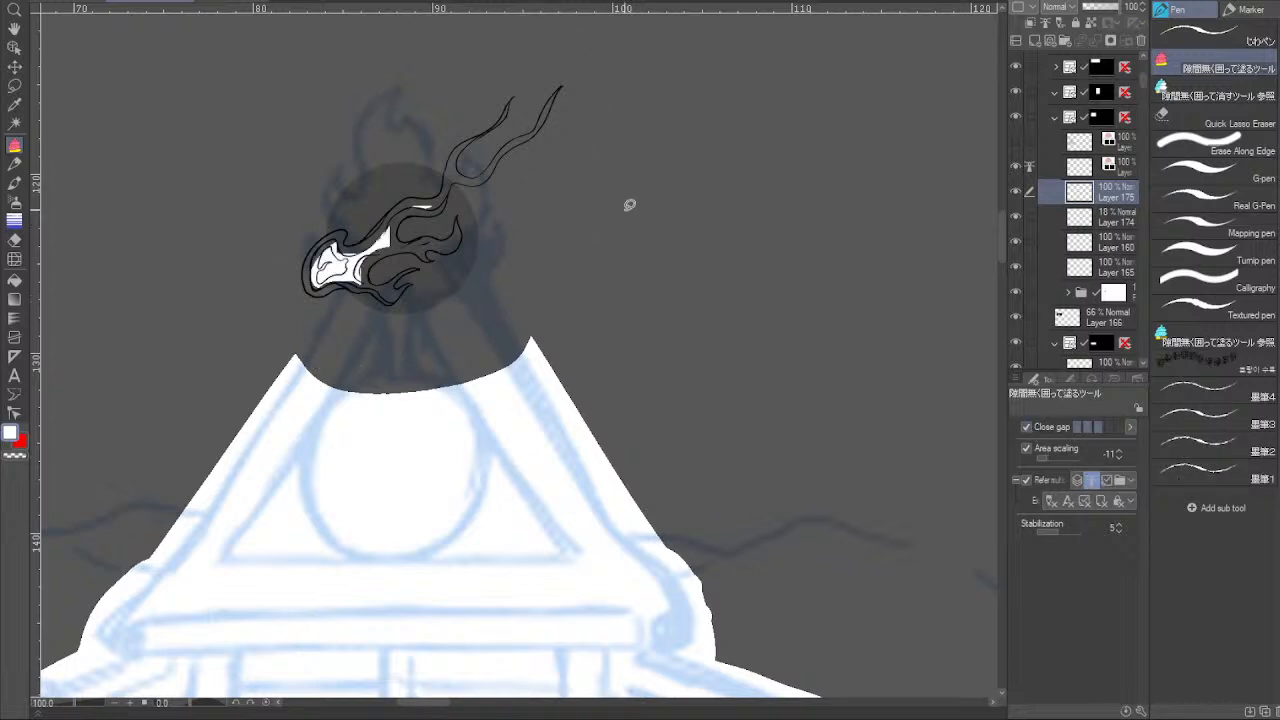
key("ctrl+z")
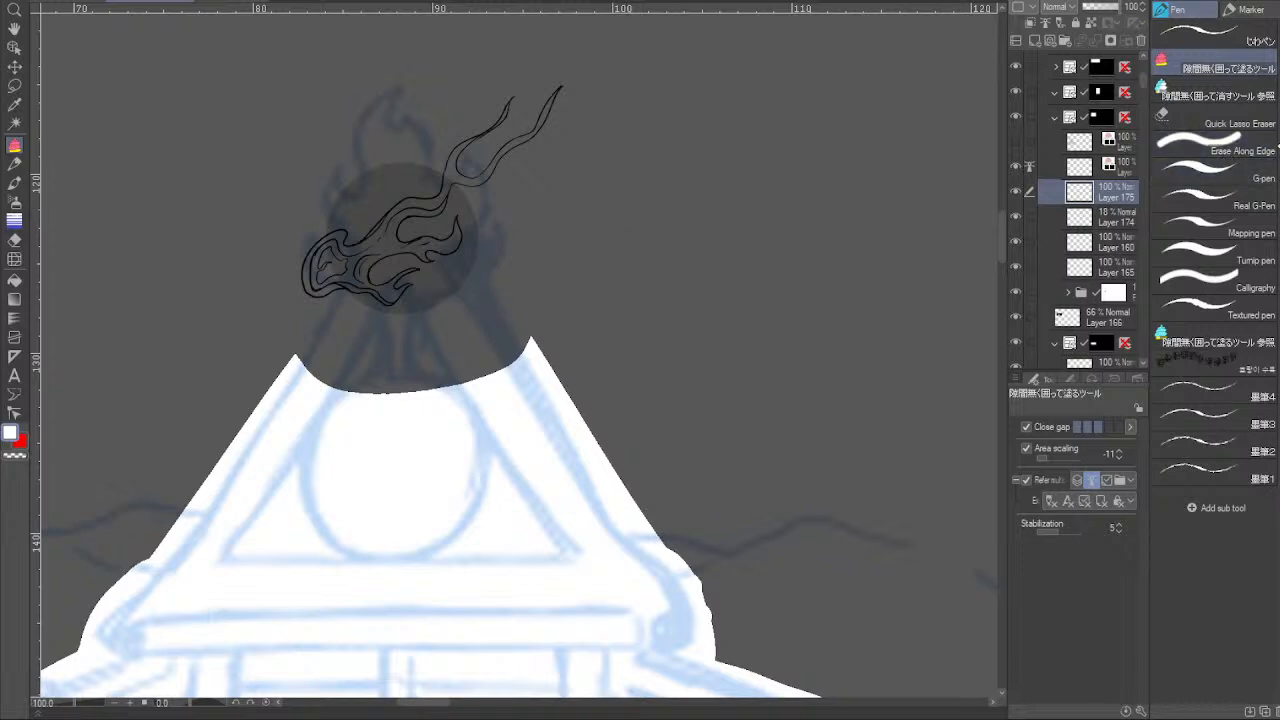
Paint a solid white backing on Layer 175 behind the flame's two long tongues and rounded body with the G-pen.
left_click(1215, 172)
left_click_drag(553, 95, 465, 197)
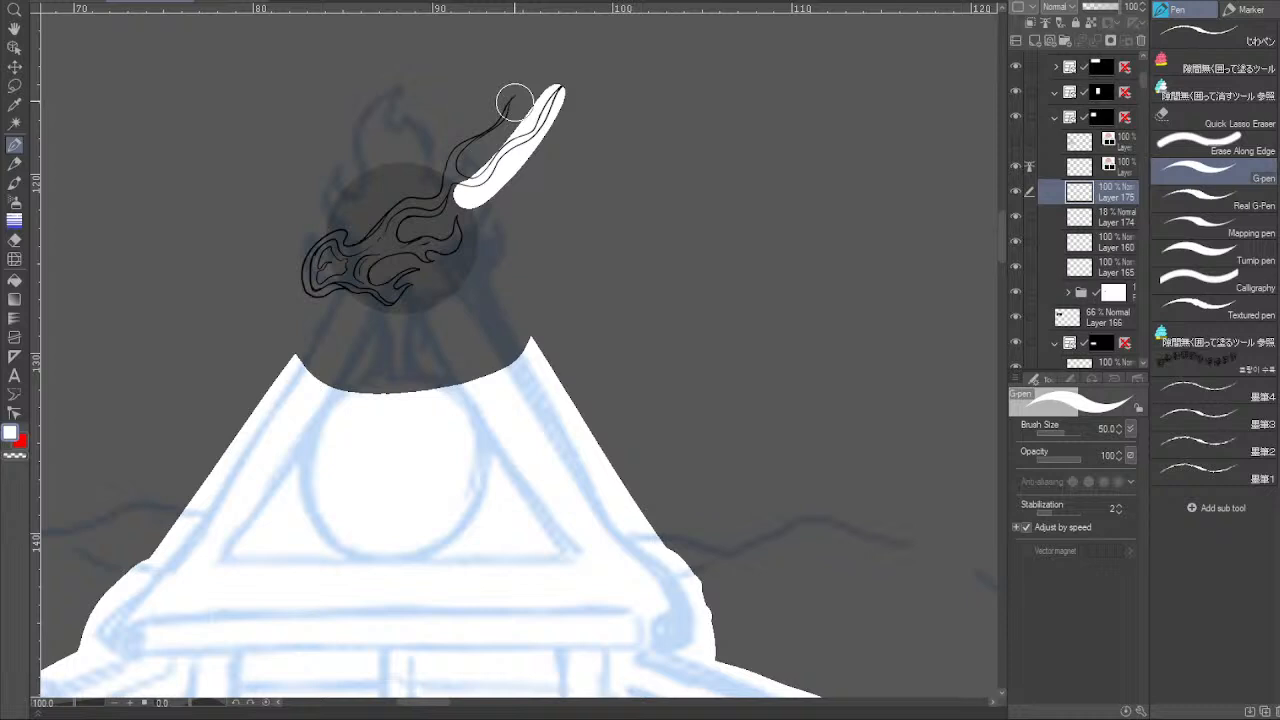
mouse_move(510, 99)
left_mouse_down()
mouse_move(461, 175)
mouse_move(430, 204)
mouse_move(385, 222)
left_mouse_up()
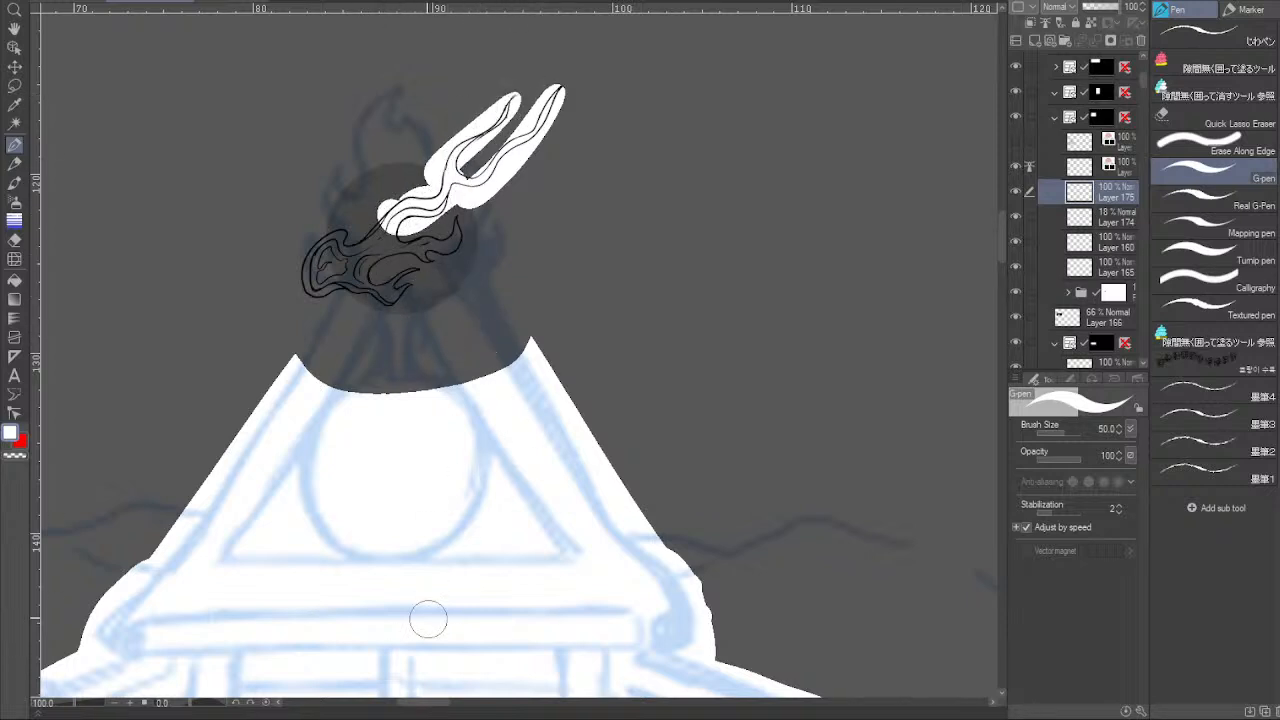
mouse_move(394, 190)
left_mouse_down()
mouse_move(311, 260)
mouse_move(330, 291)
mouse_move(393, 293)
mouse_move(458, 228)
mouse_move(333, 265)
mouse_move(395, 253)
left_mouse_up()
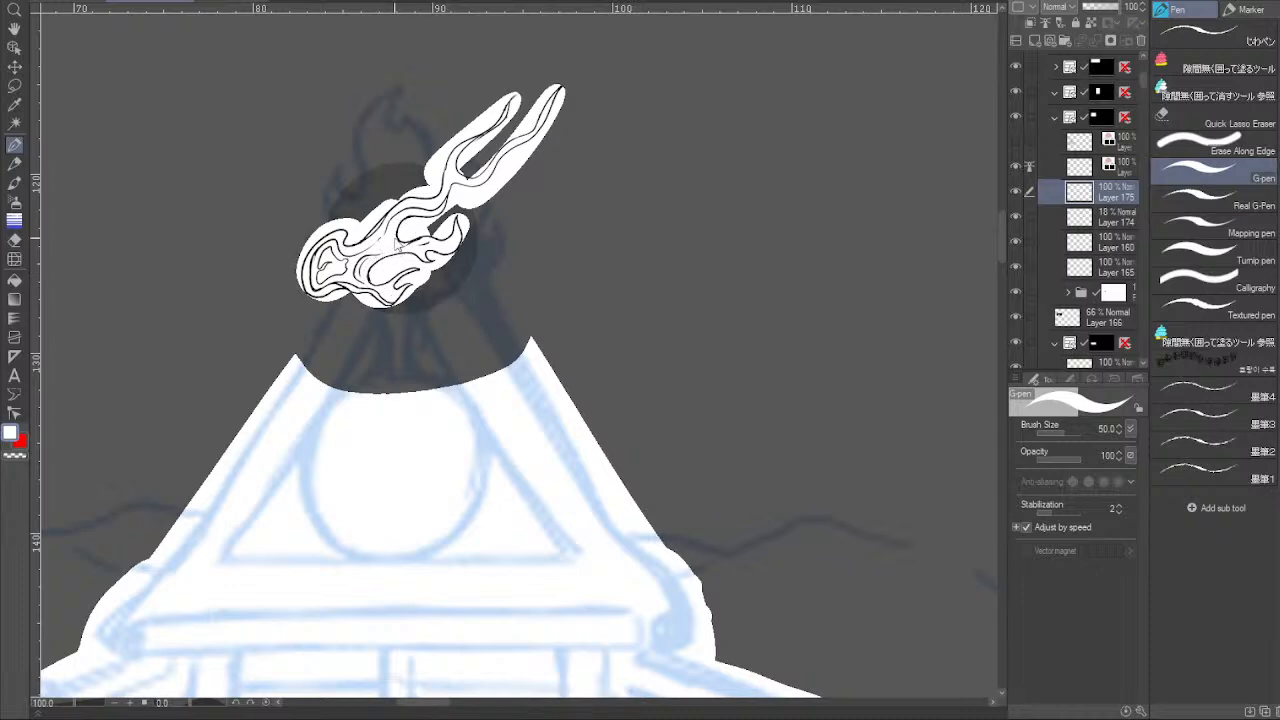
scroll(395, 238, "up", 5)
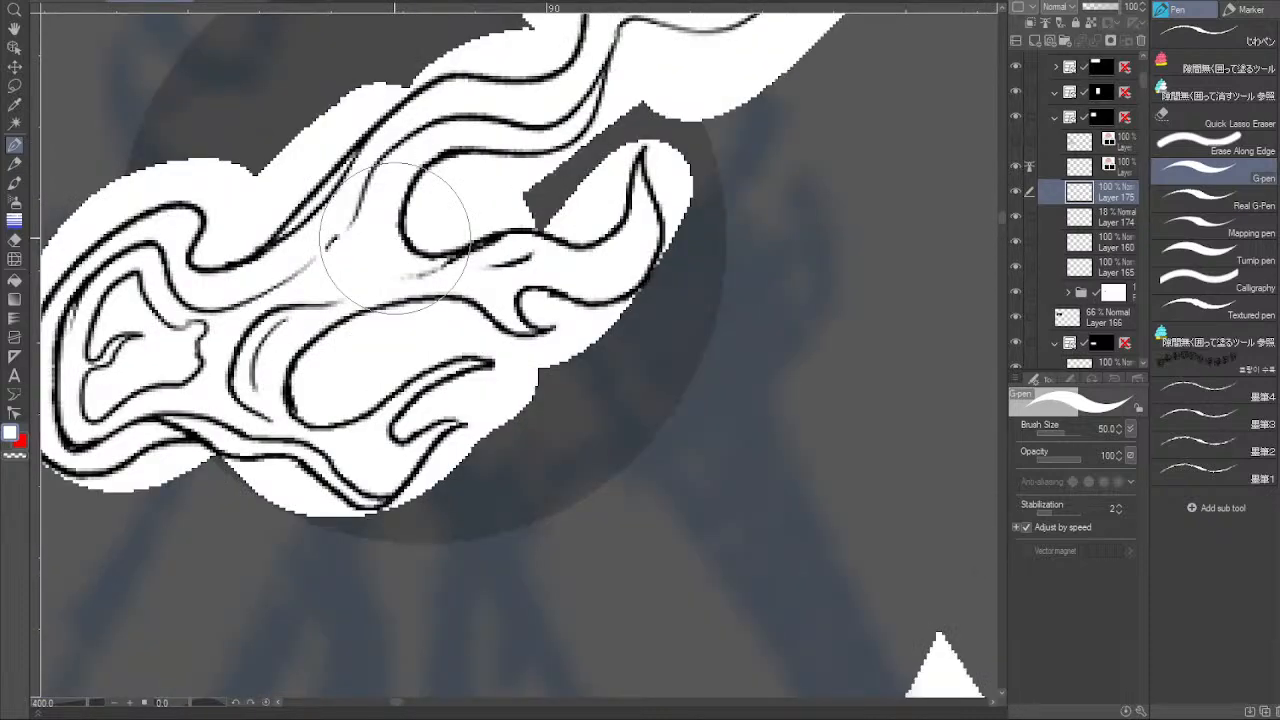
scroll(395, 238, "down", 4)
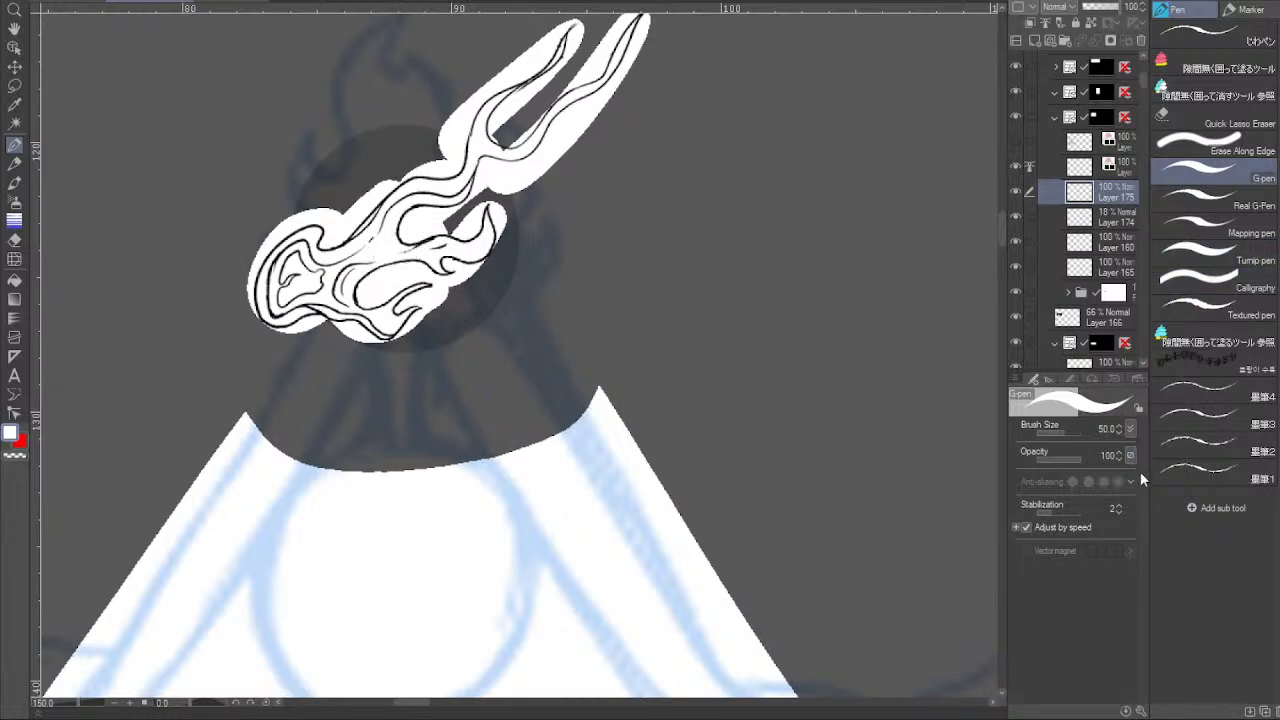
Test strokes with the G-pen and the Real G-Pen on the area below the flame, undoing each one.
mouse_move(617, 499)
left_mouse_down()
mouse_move(786, 114)
mouse_move(871, 514)
left_mouse_up()
key("ctrl+z")
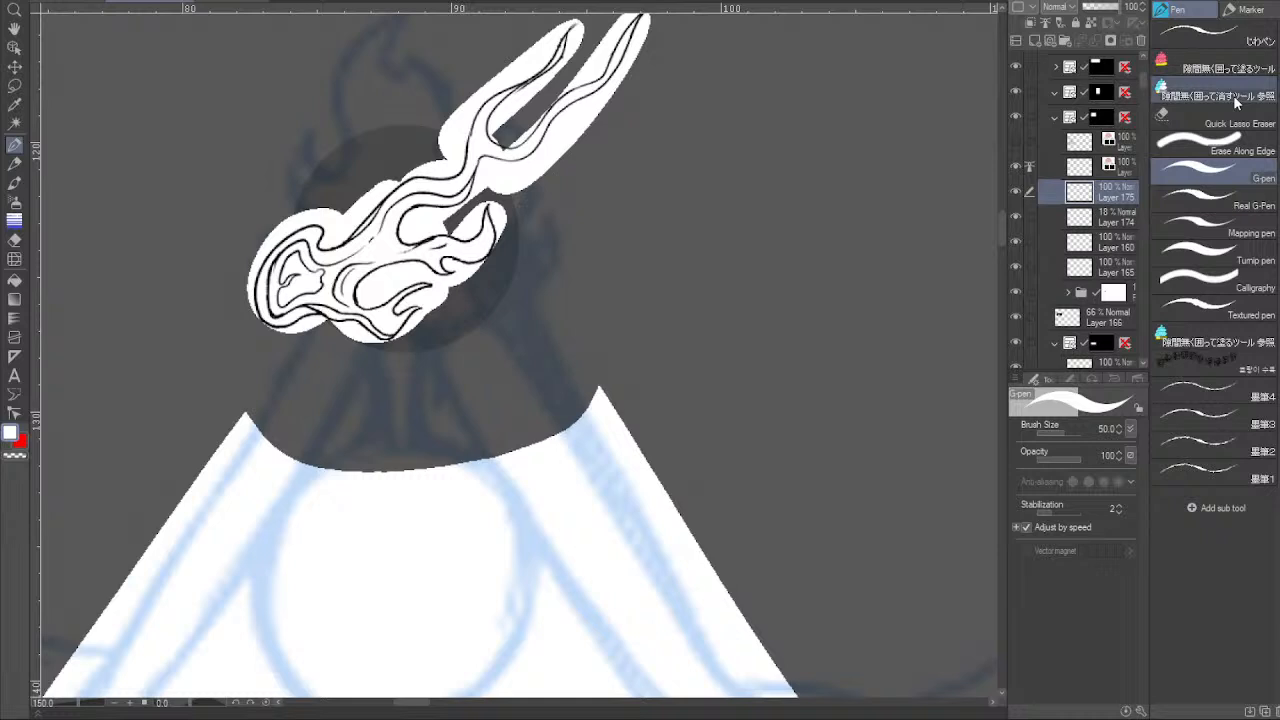
left_click(1240, 205)
mouse_move(683, 375)
left_mouse_down()
mouse_move(889, 58)
mouse_move(867, 550)
left_mouse_up()
key("ctrl+z")
left_click(1240, 178)
mouse_move(745, 503)
left_mouse_down()
mouse_move(700, 437)
mouse_move(662, 580)
left_mouse_up()
key("ctrl+z")
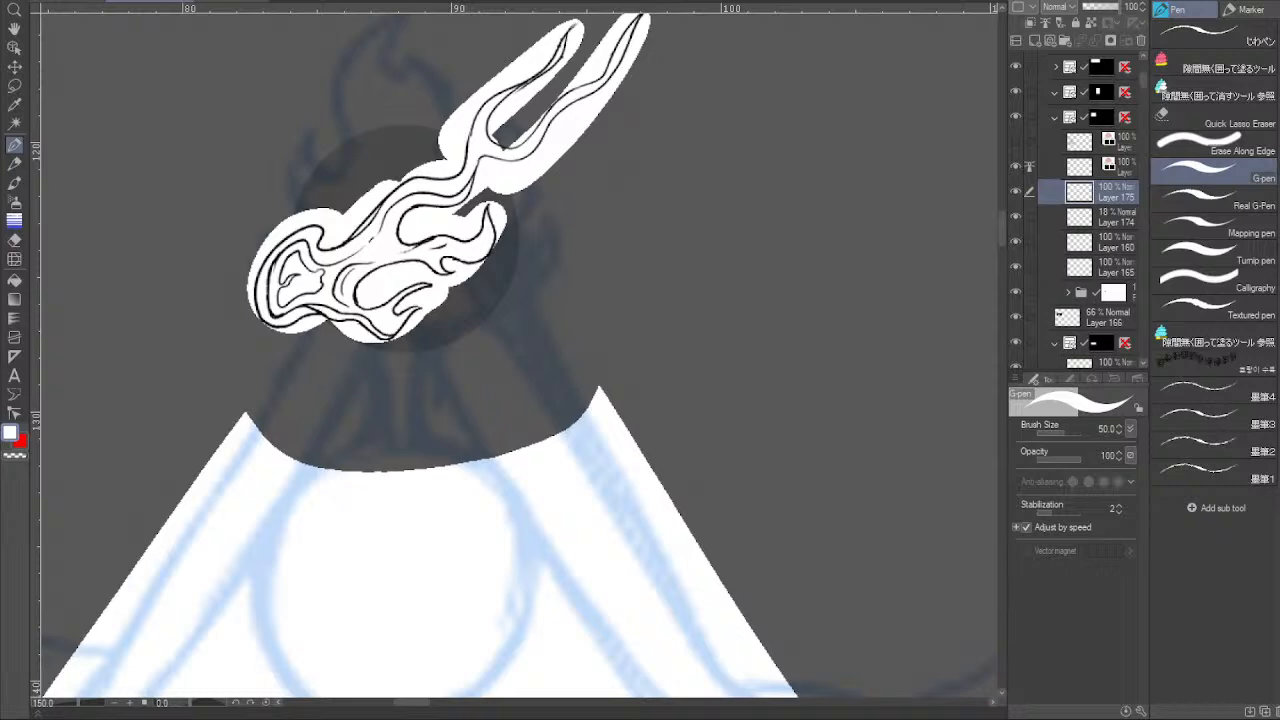
Examine the white-backed flame above the temple roof at the scale of the panel and of the whole page spread.
left_click(116, 704)
left_click(116, 704)
left_click(116, 704)
left_click_drag(594, 515, 461, 458)
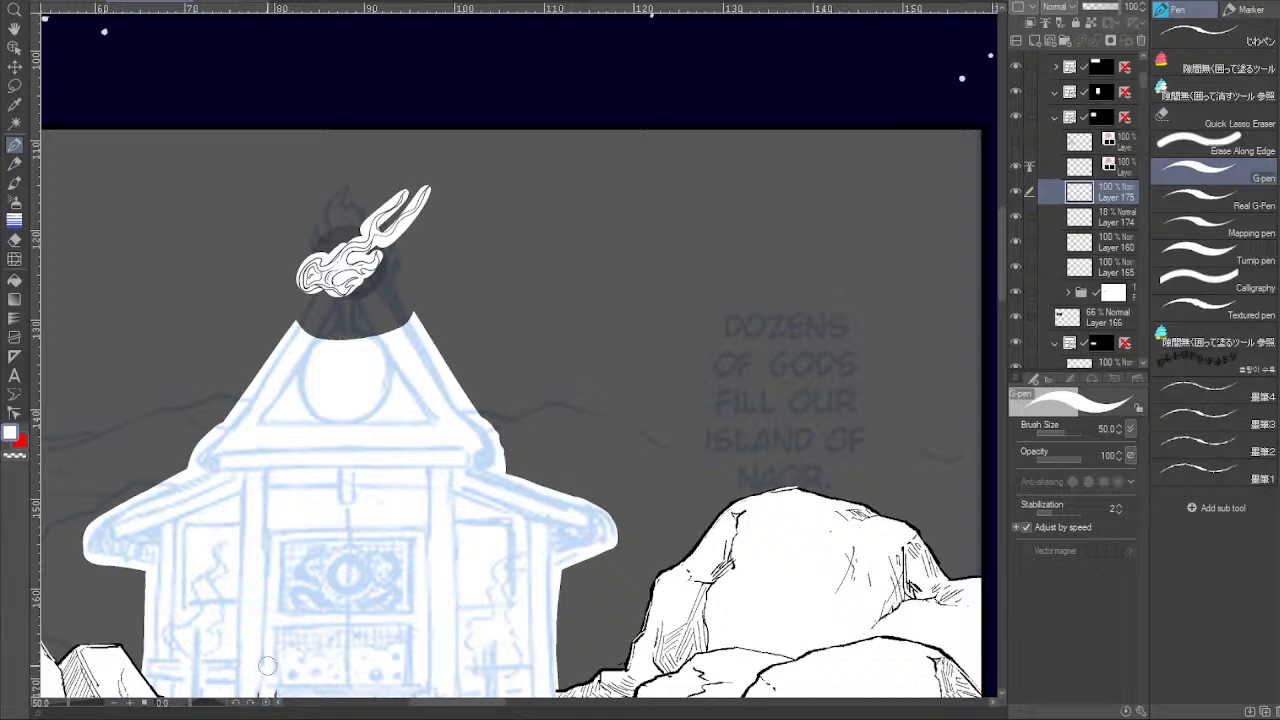
left_click(115, 703)
left_click(115, 703)
left_click_drag(605, 466, 248, 406)
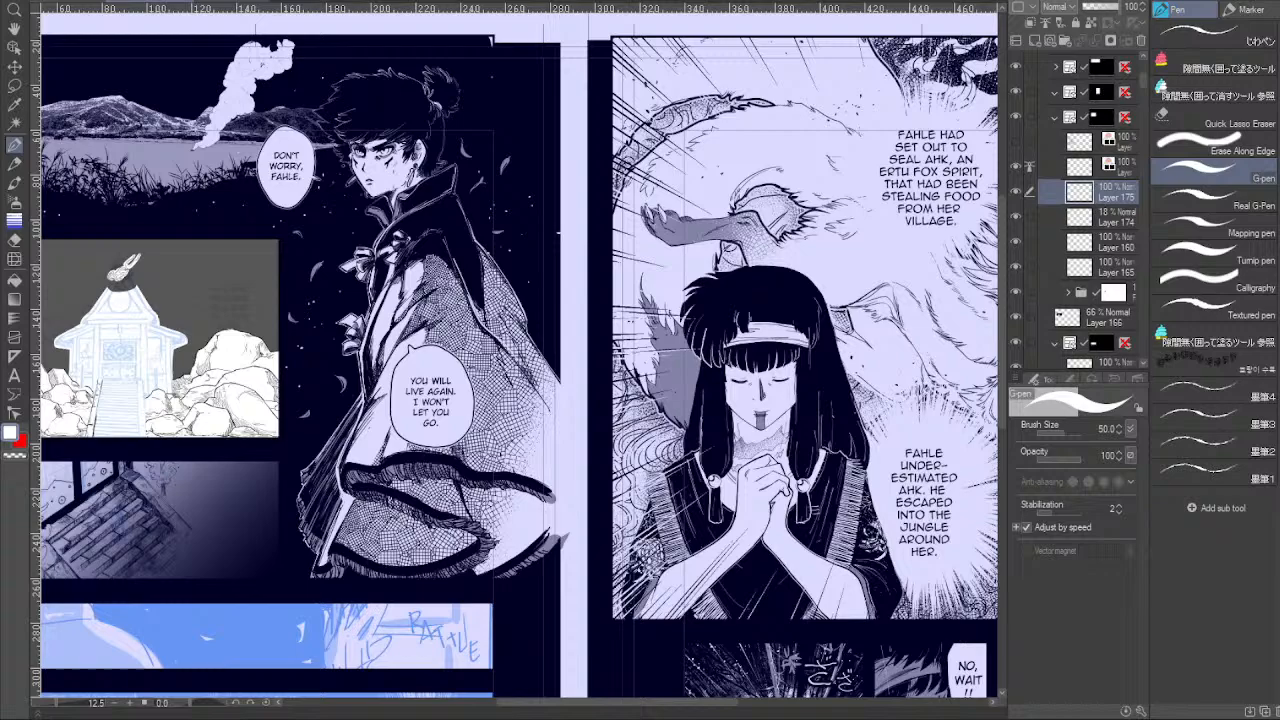
left_click_drag(458, 463, 568, 501)
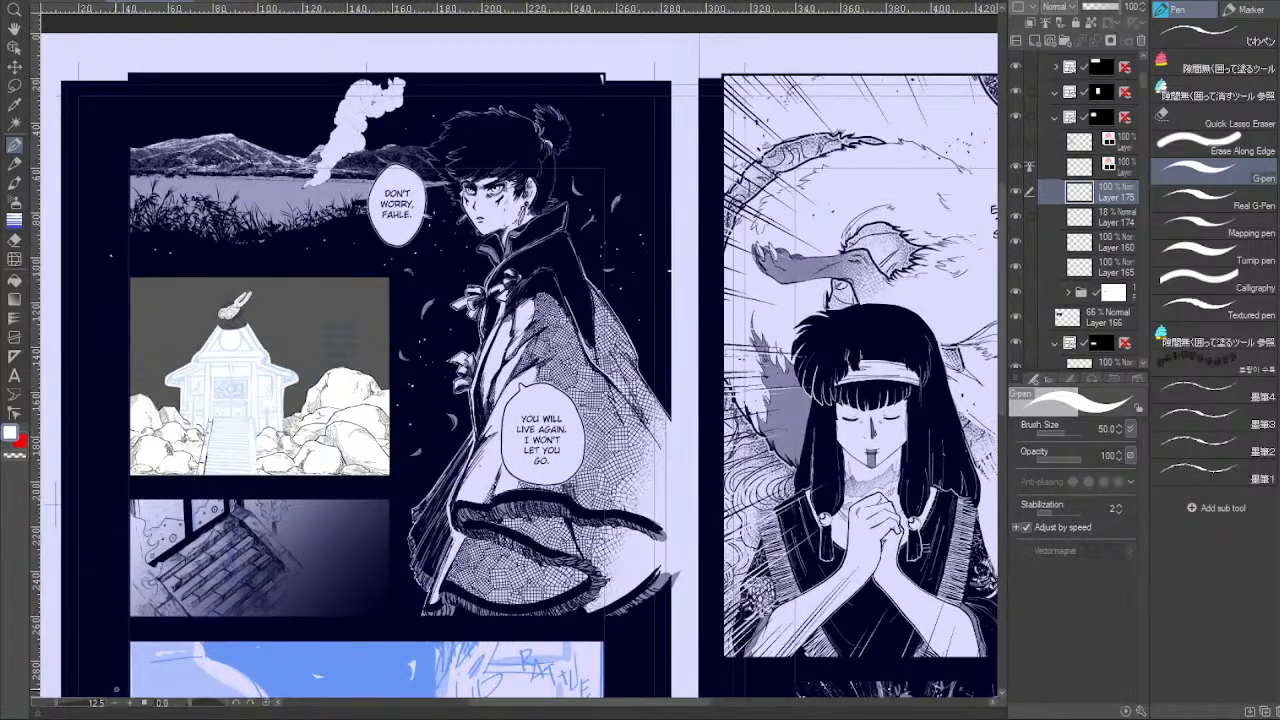
left_click(130, 704)
left_click(130, 704)
left_click_drag(183, 560, 844, 583)
left_click_drag(360, 473, 774, 445)
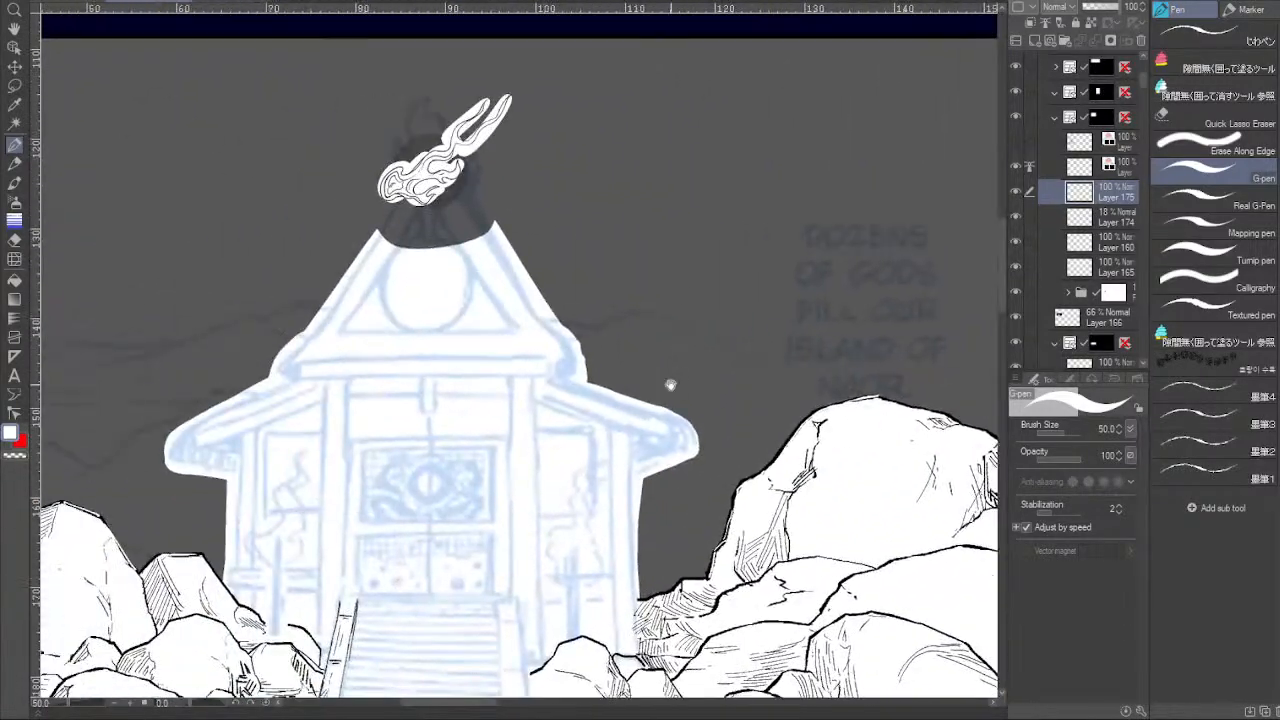
left_click(130, 704)
left_click_drag(435, 290, 394, 480)
Reduce the G-pen to size 20, and trim the white backing along the flame's underside with the Hard eraser at size 17.
key("bracketleft")
key("bracketleft")
key("bracketleft")
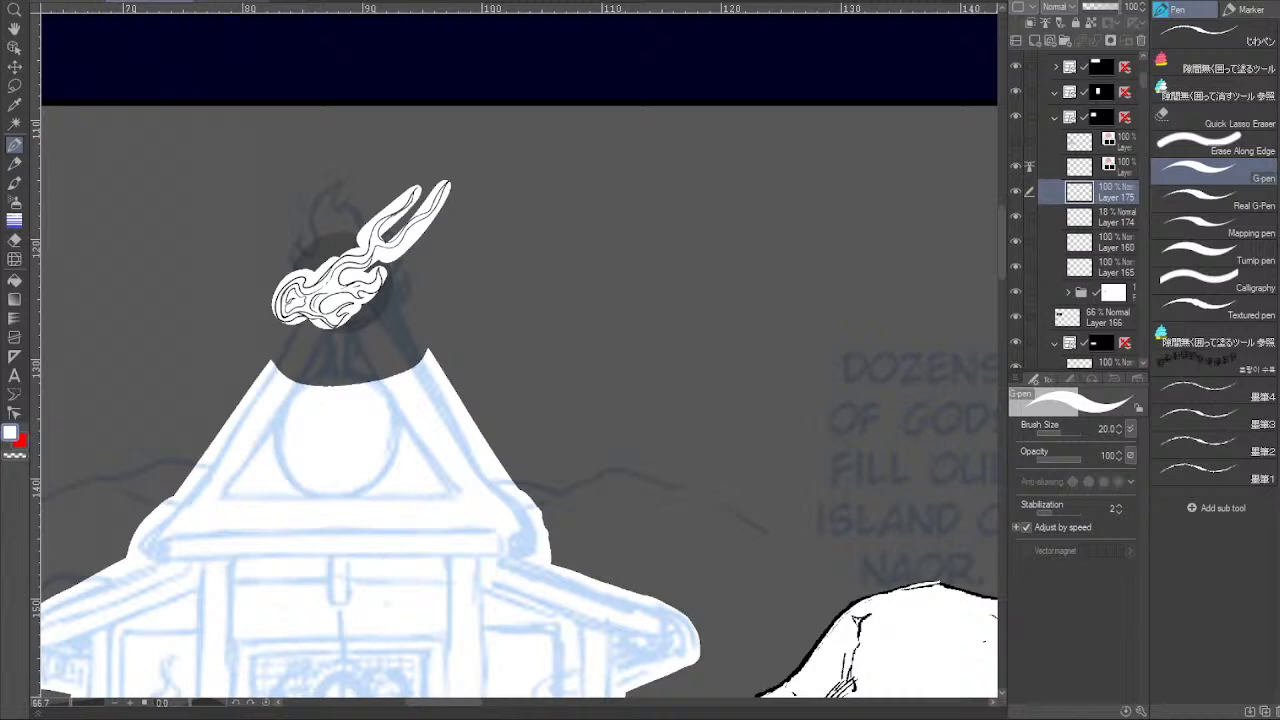
left_click(128, 704)
left_click_drag(238, 397, 362, 397)
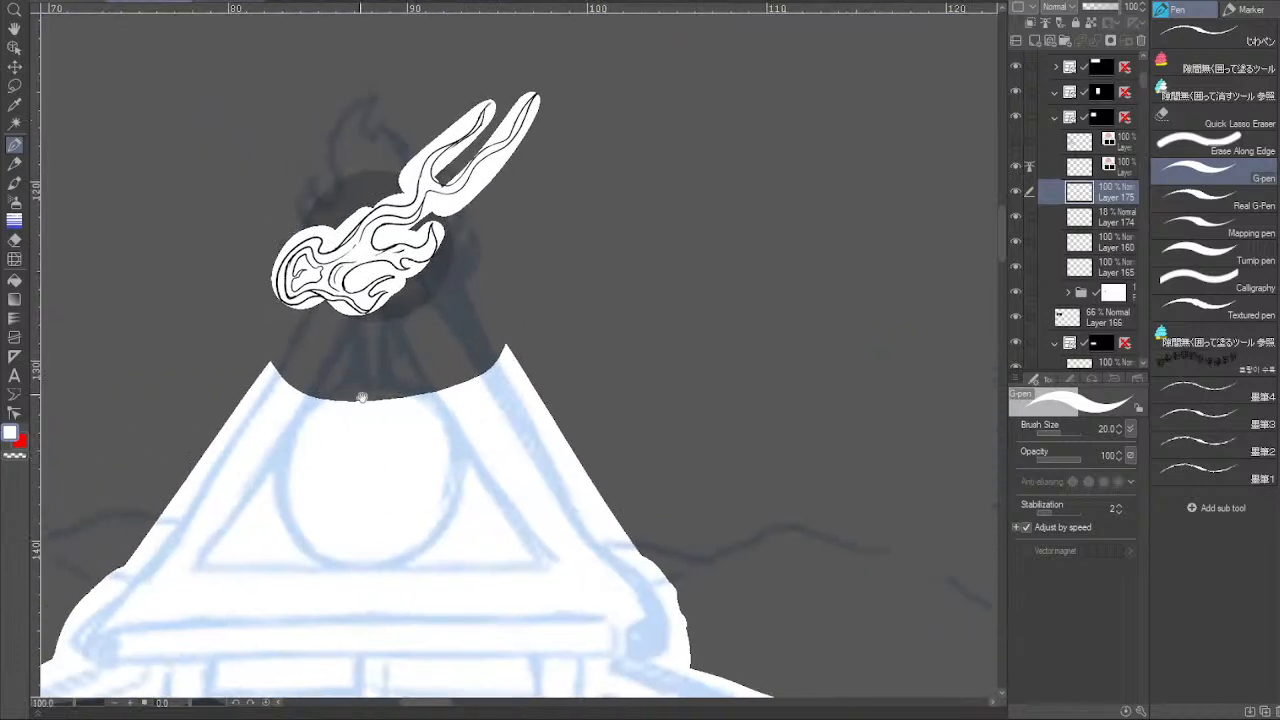
left_click(130, 704)
left_click(14, 240)
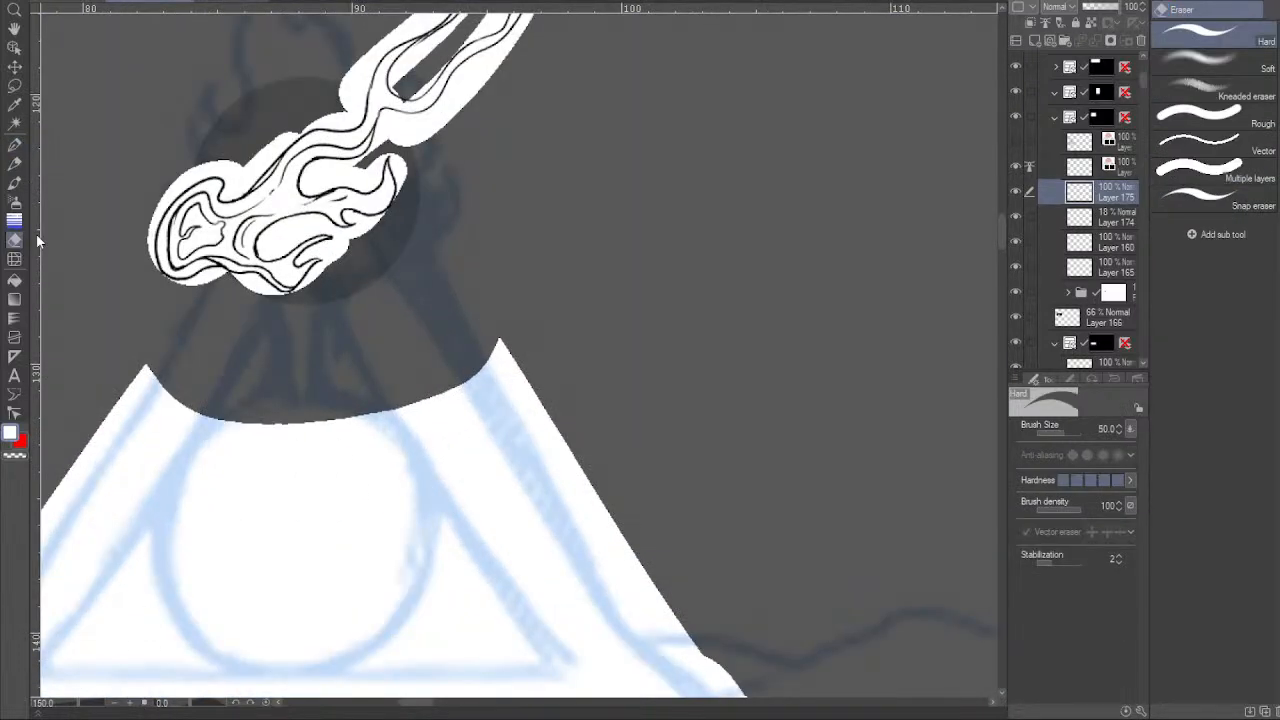
key("bracketleft")
key("bracketleft")
key("bracketleft")
key("bracketleft")
key("bracketleft")
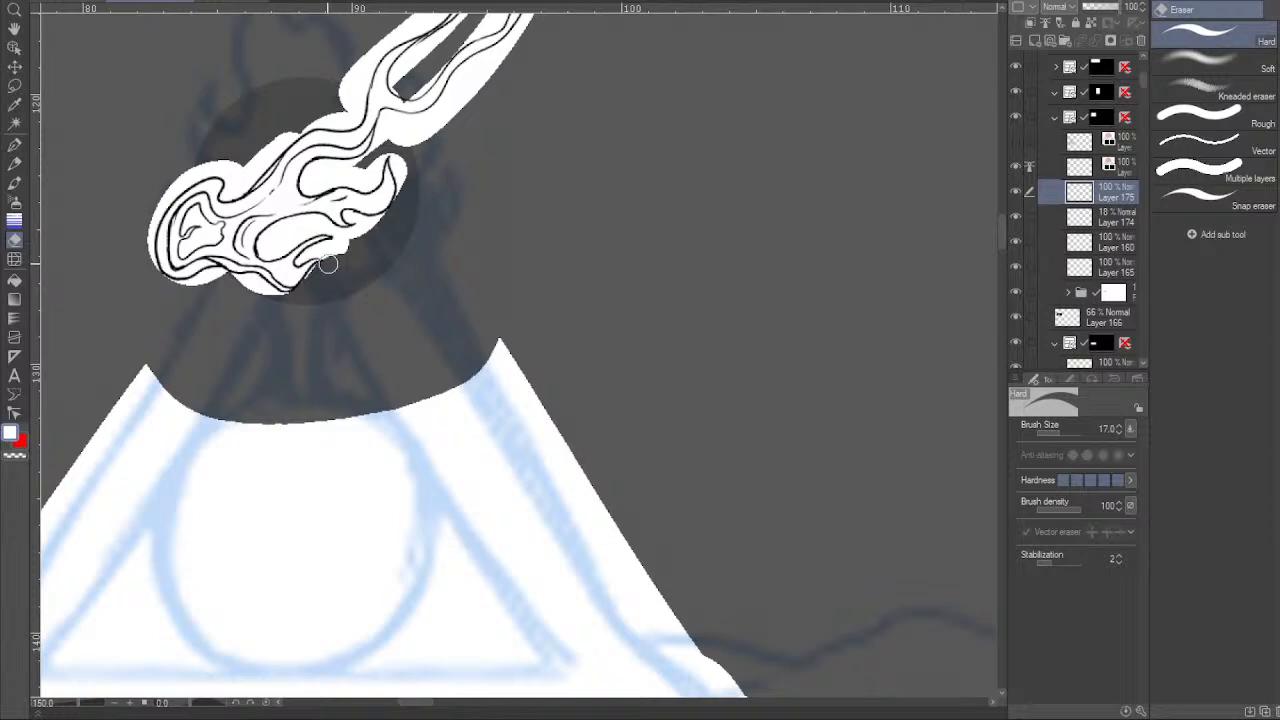
left_click_drag(359, 346, 407, 350)
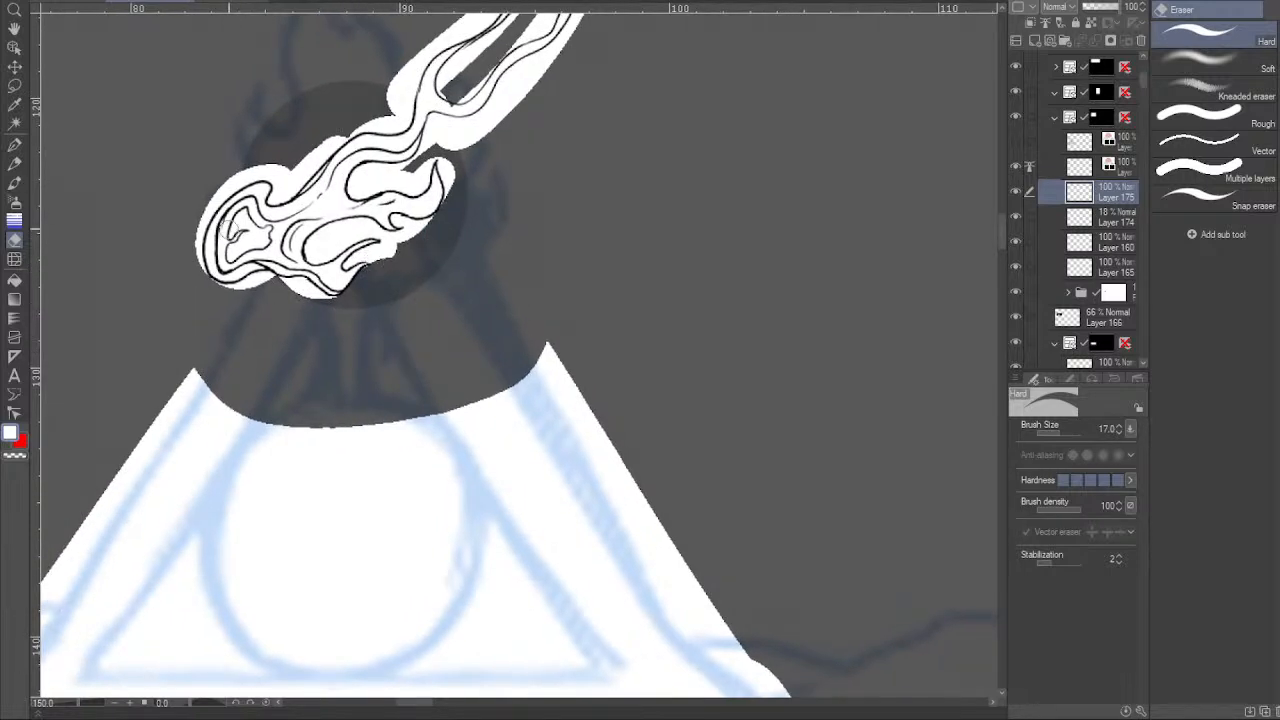
mouse_move(279, 281)
left_mouse_down()
mouse_move(333, 301)
mouse_move(298, 289)
left_mouse_up()
left_click_drag(404, 285, 487, 273)
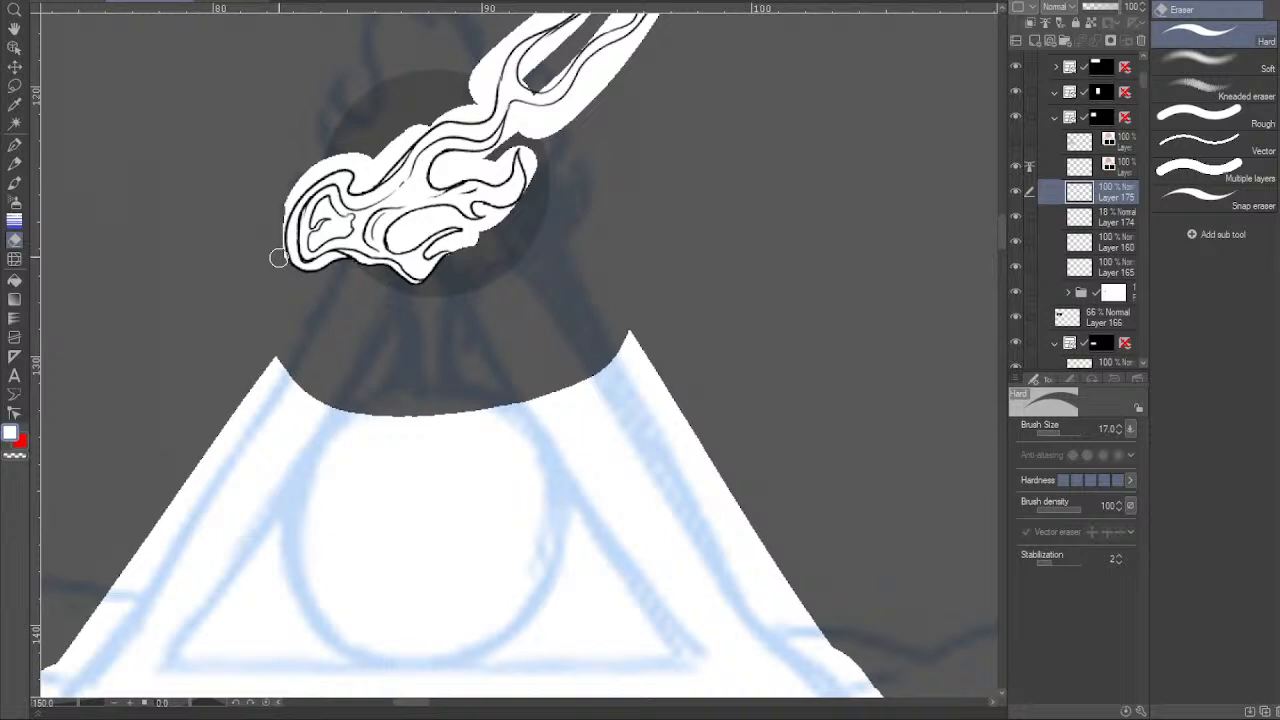
Erase the excess white around the flame's rounded head and along the upper edge of its body.
mouse_move(280, 220)
left_mouse_down()
mouse_move(301, 175)
mouse_move(329, 163)
left_mouse_up()
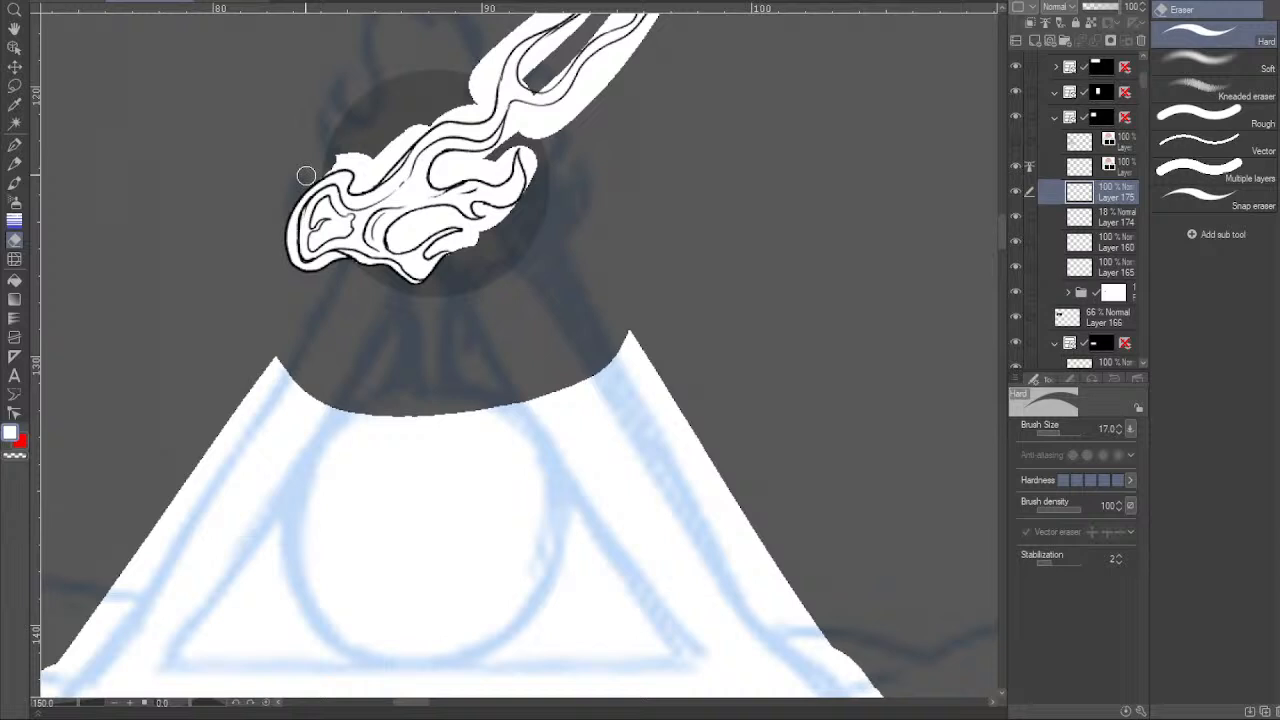
mouse_move(349, 163)
left_mouse_down()
mouse_move(364, 173)
mouse_move(361, 158)
mouse_move(355, 186)
mouse_move(361, 167)
left_mouse_up()
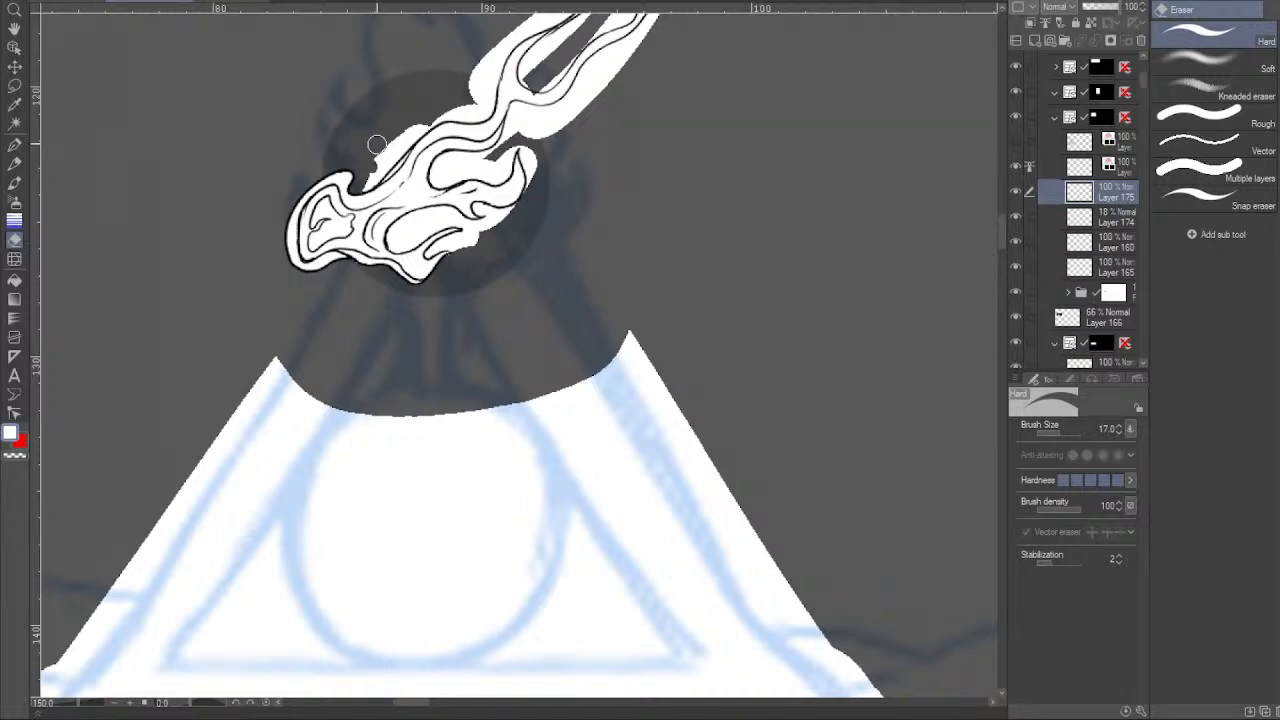
left_click_drag(485, 421, 425, 557)
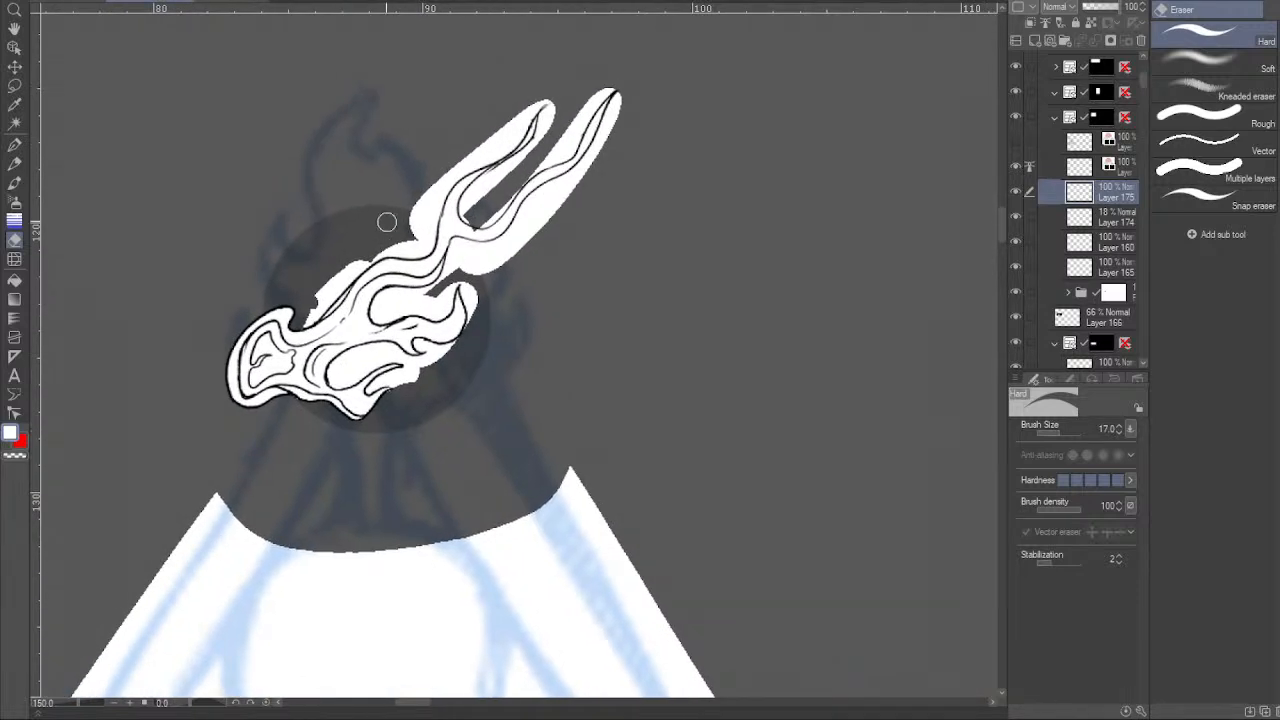
mouse_move(389, 246)
left_mouse_down()
mouse_move(318, 312)
mouse_move(326, 288)
mouse_move(317, 297)
left_mouse_up()
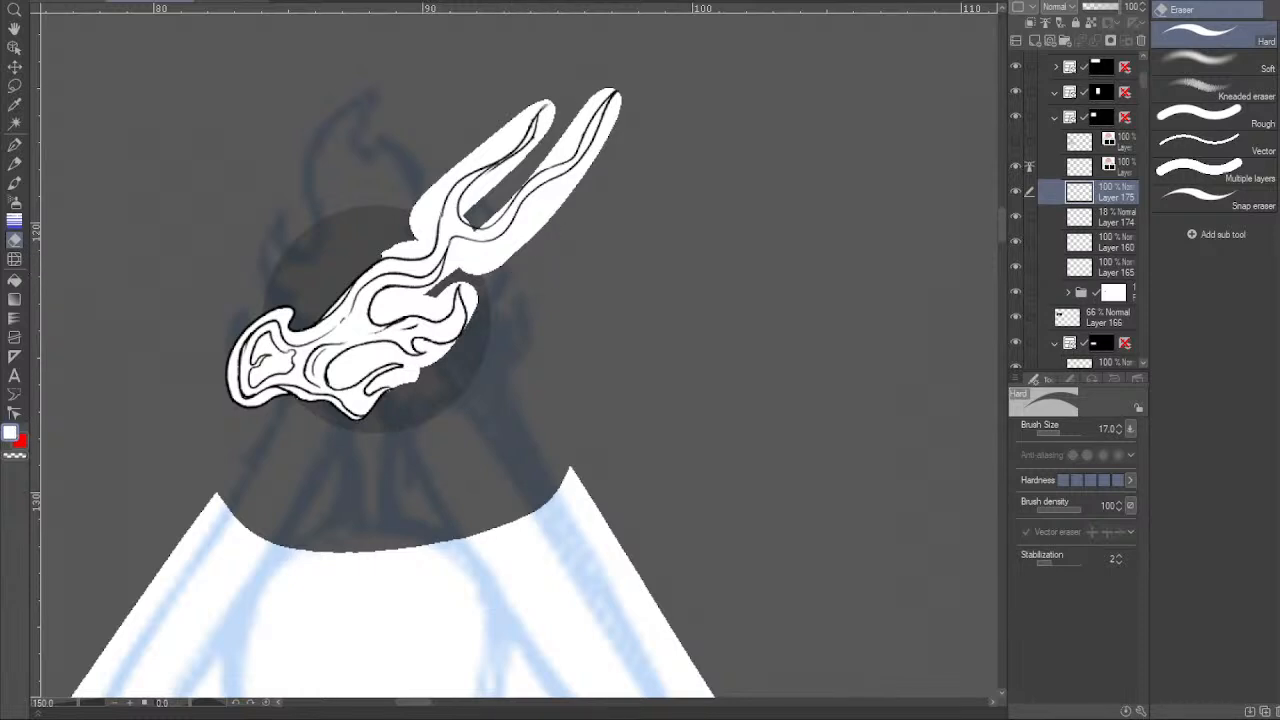
Trim the white on both sides of the longest flame tongue using the G-pen with transparent colour at size 20.
left_click(14, 147)
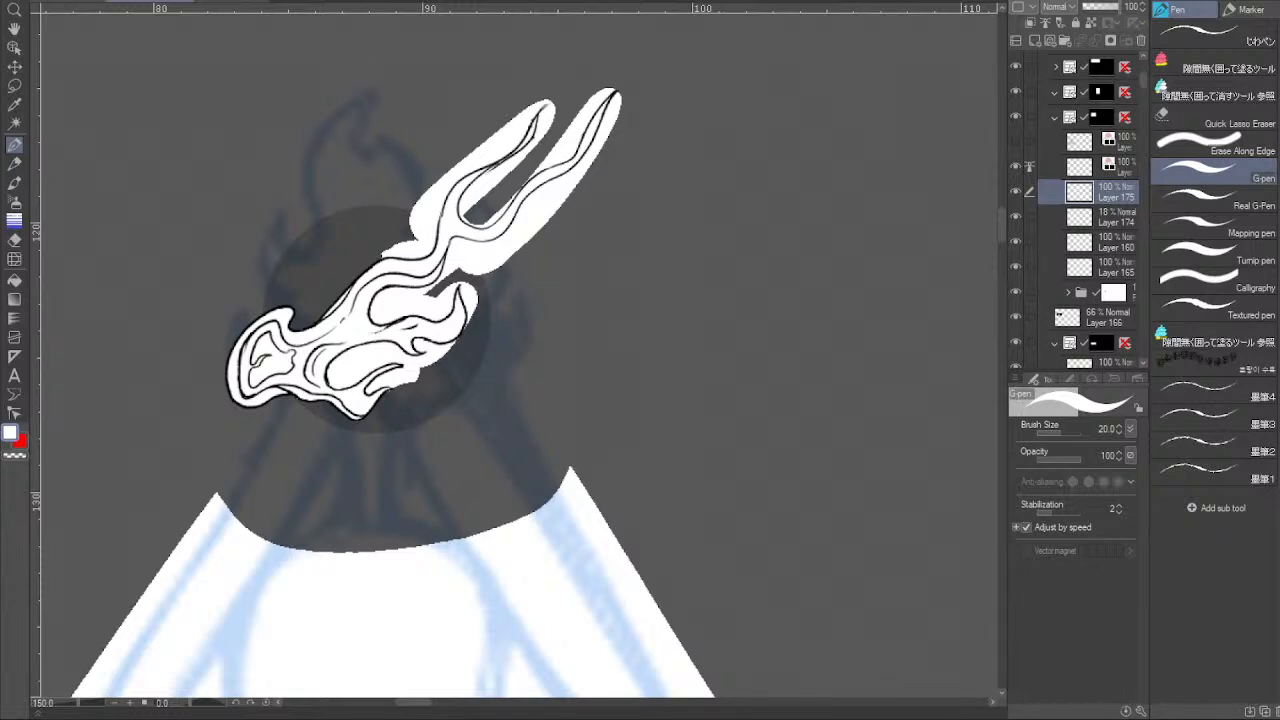
left_click(18, 455)
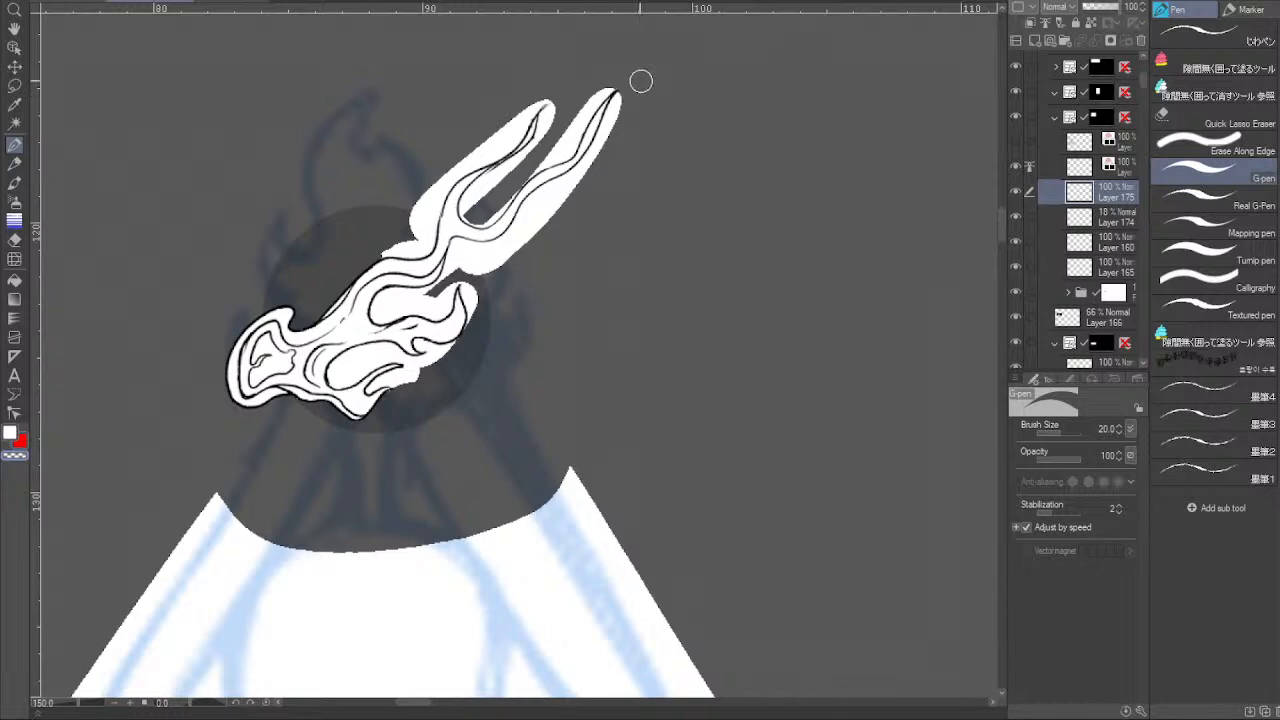
mouse_move(630, 80)
left_mouse_down()
mouse_move(572, 195)
mouse_move(583, 189)
mouse_move(553, 199)
mouse_move(507, 267)
mouse_move(533, 209)
mouse_move(591, 161)
mouse_move(572, 203)
mouse_move(526, 213)
mouse_move(536, 203)
mouse_move(524, 222)
mouse_move(539, 196)
mouse_move(500, 264)
left_mouse_up()
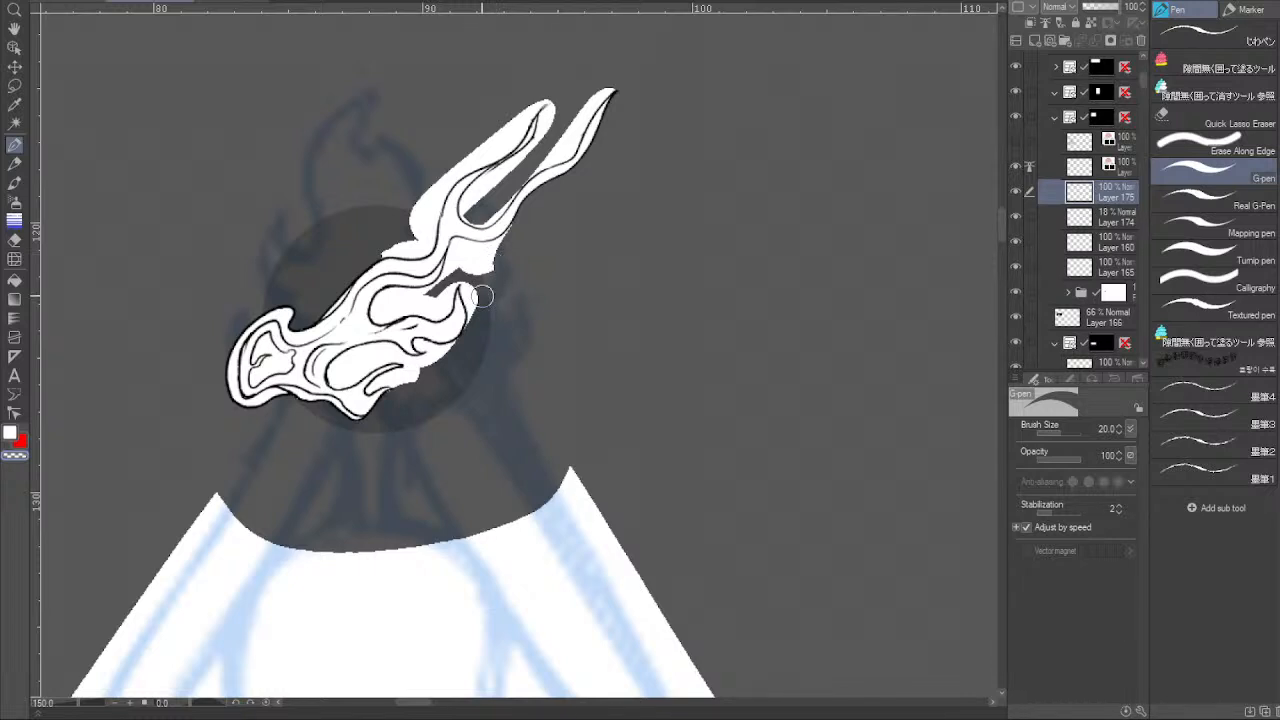
mouse_move(507, 246)
left_mouse_down()
mouse_move(484, 254)
mouse_move(512, 239)
left_mouse_up()
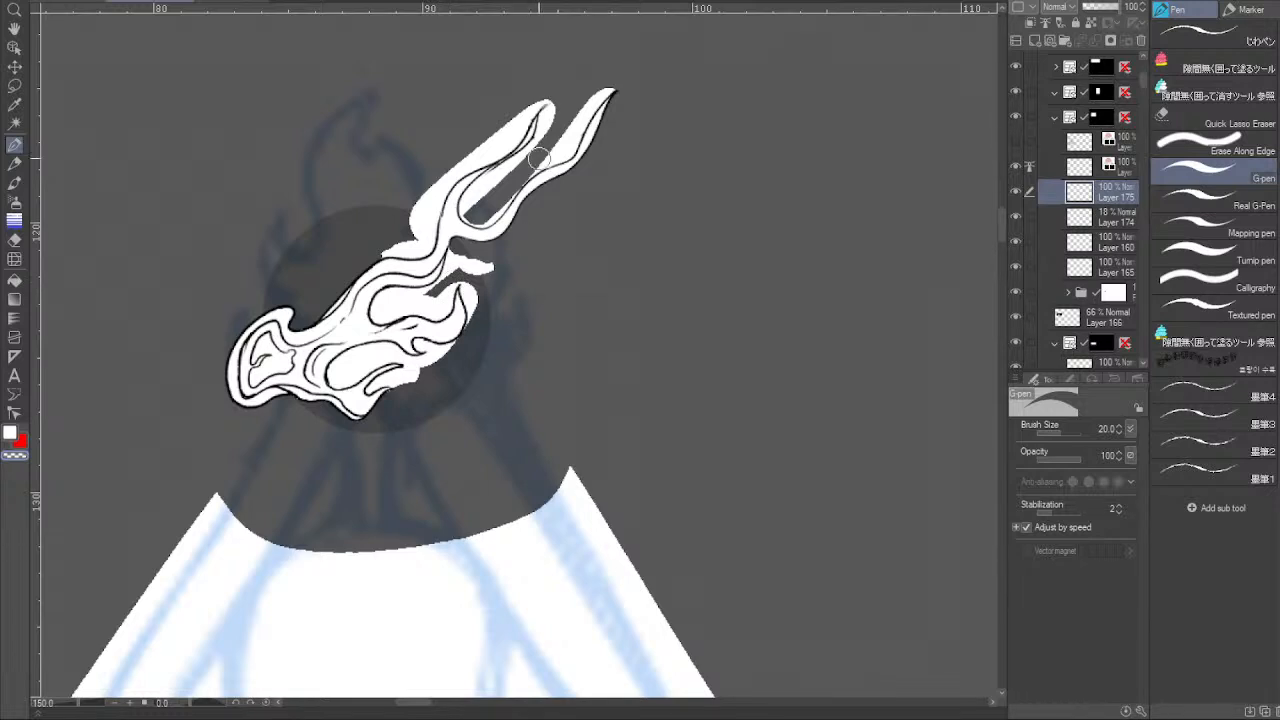
mouse_move(615, 80)
left_mouse_down()
mouse_move(565, 134)
mouse_move(594, 97)
mouse_move(568, 149)
mouse_move(570, 113)
mouse_move(567, 149)
mouse_move(527, 171)
left_mouse_up()
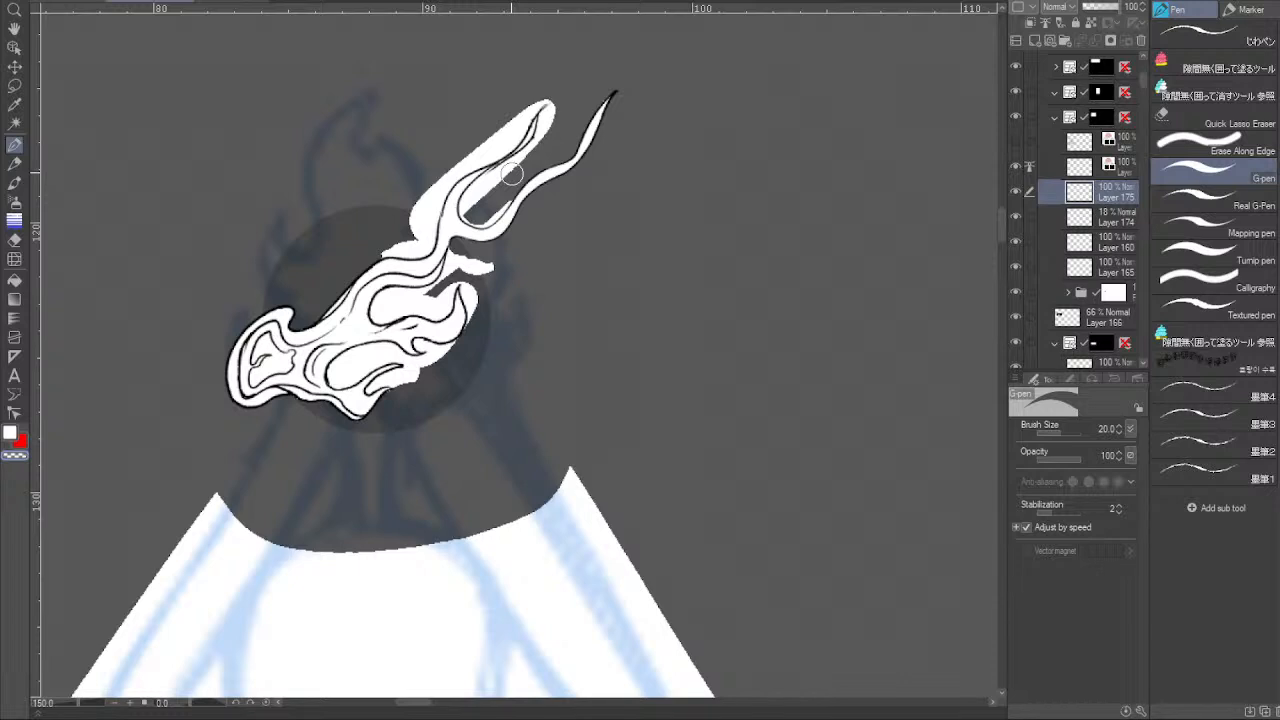
Clear the white from the gap between the two long tongues and from around the shorter one.
mouse_move(497, 179)
left_mouse_down()
mouse_move(472, 195)
mouse_move(469, 216)
left_mouse_up()
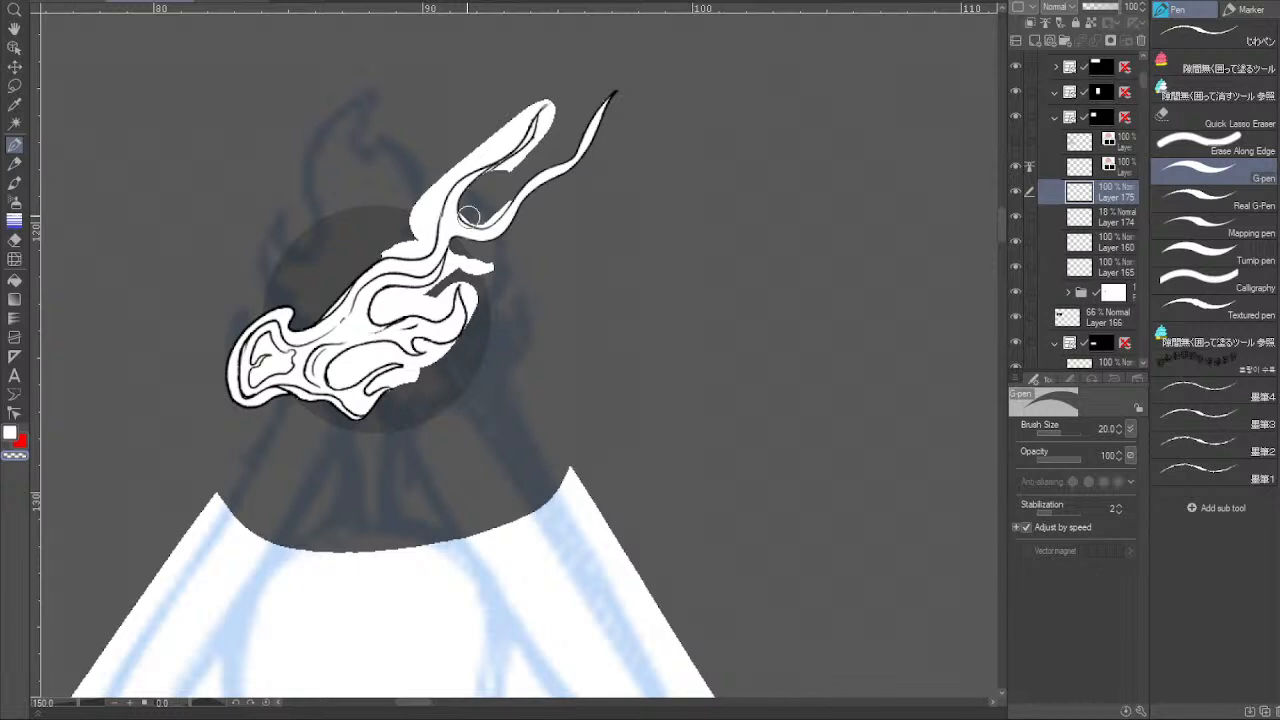
mouse_move(469, 216)
left_mouse_down()
mouse_move(483, 183)
mouse_move(476, 219)
mouse_move(515, 188)
mouse_move(499, 180)
mouse_move(508, 168)
mouse_move(488, 182)
mouse_move(535, 152)
left_mouse_up()
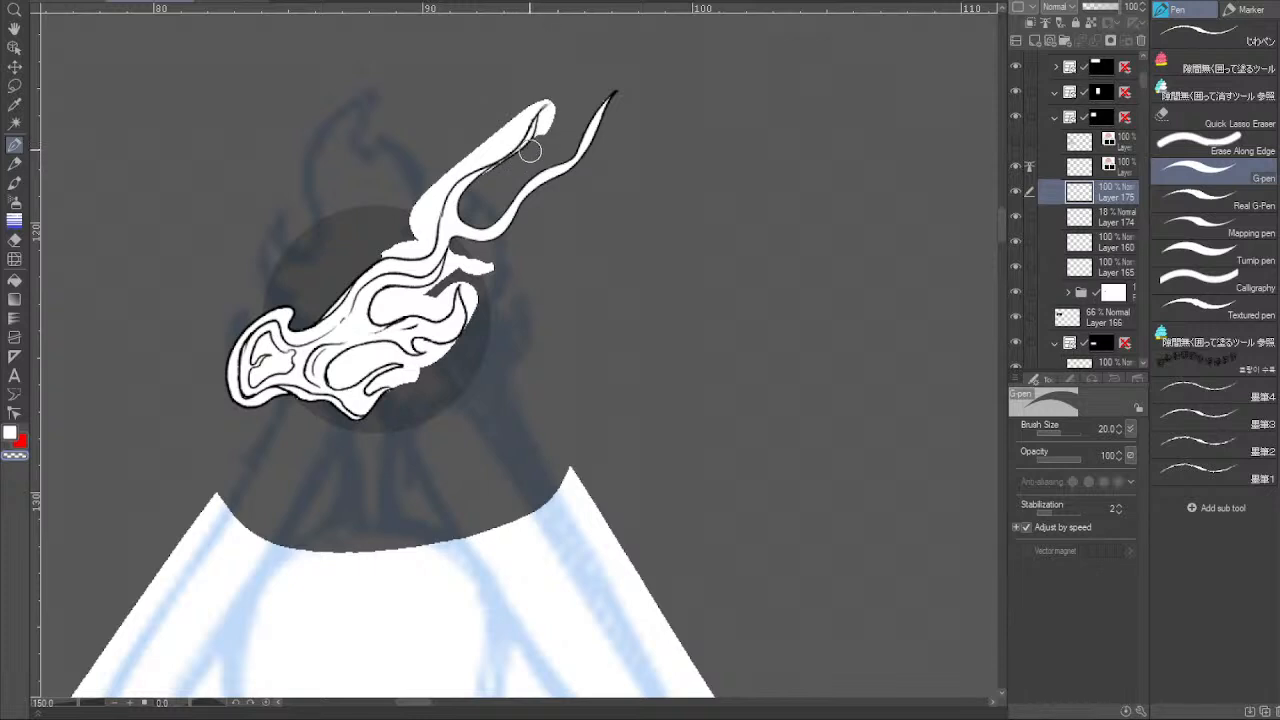
left_click_drag(548, 142, 551, 114)
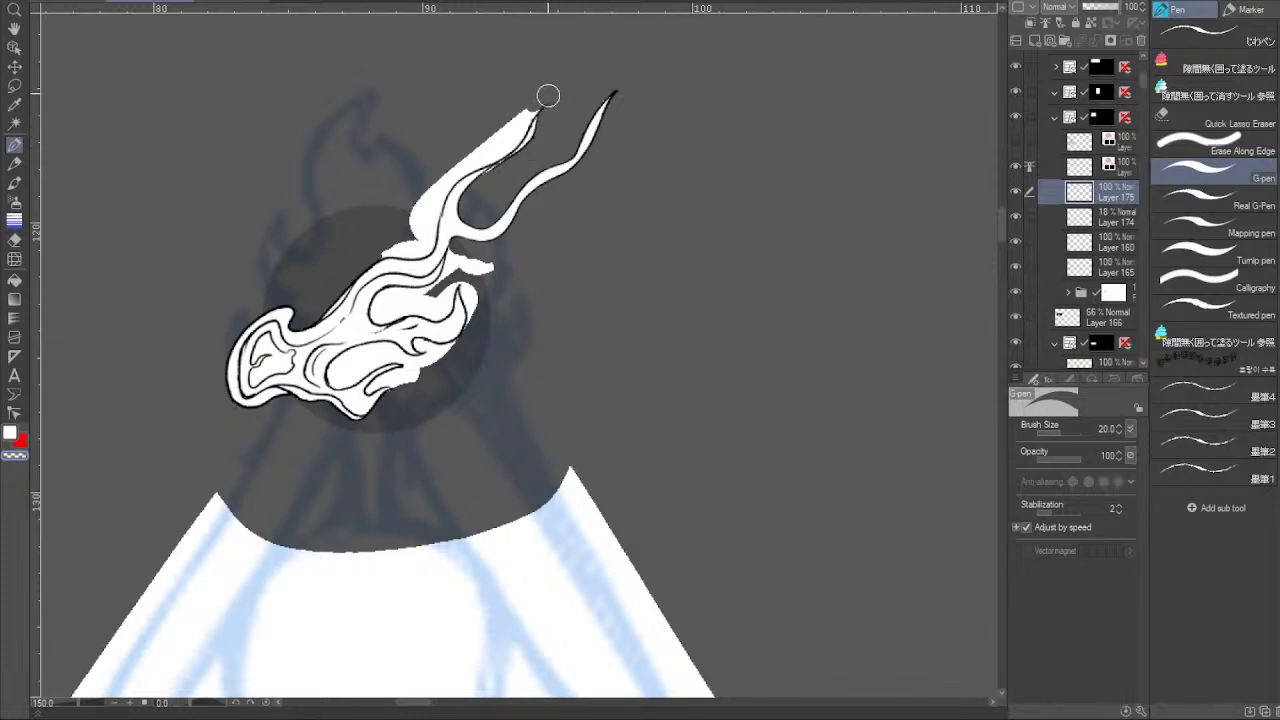
mouse_move(537, 97)
left_mouse_down()
mouse_move(502, 148)
mouse_move(436, 198)
left_mouse_up()
mouse_move(506, 120)
left_mouse_down()
mouse_move(425, 216)
mouse_move(465, 119)
mouse_move(512, 125)
mouse_move(539, 100)
mouse_move(418, 210)
left_mouse_up()
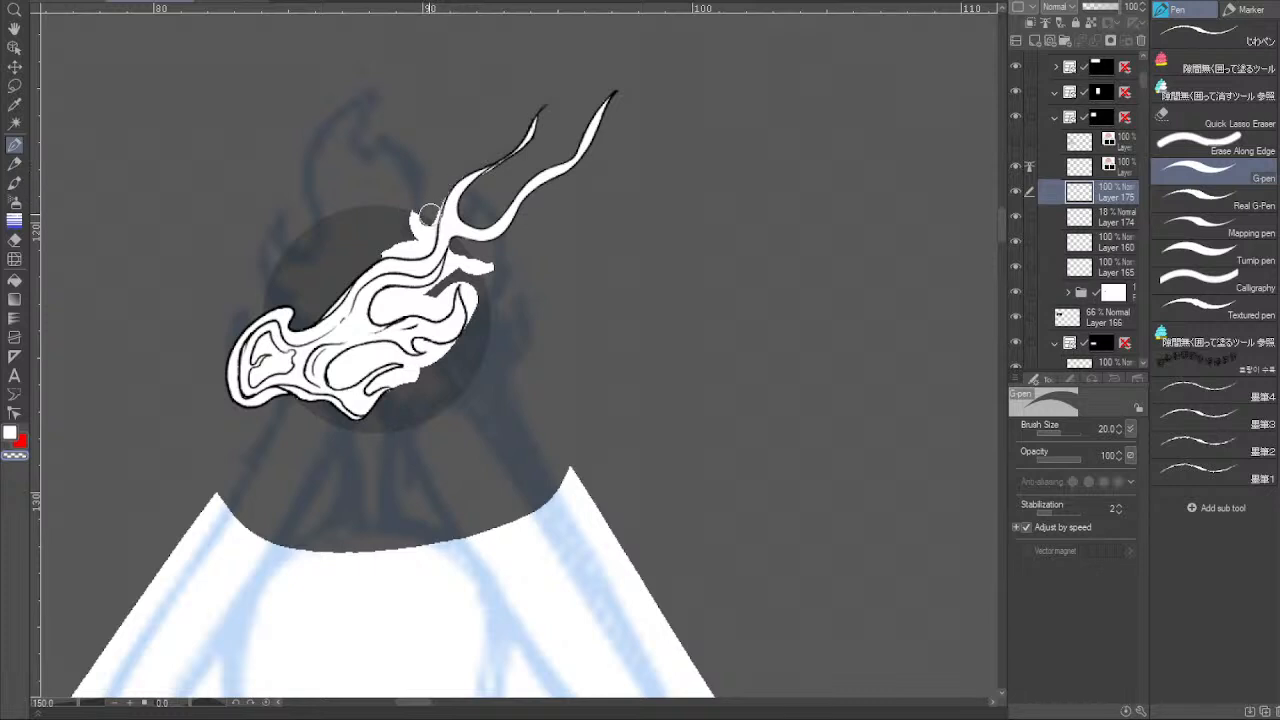
mouse_move(429, 231)
left_mouse_down()
mouse_move(424, 249)
mouse_move(414, 209)
left_mouse_up()
Erase the leftover white below the tongues' fork, in the notch beside the body and around the flame's small side tongues.
left_click_drag(190, 703, 176, 703)
left_click_drag(385, 424, 373, 456)
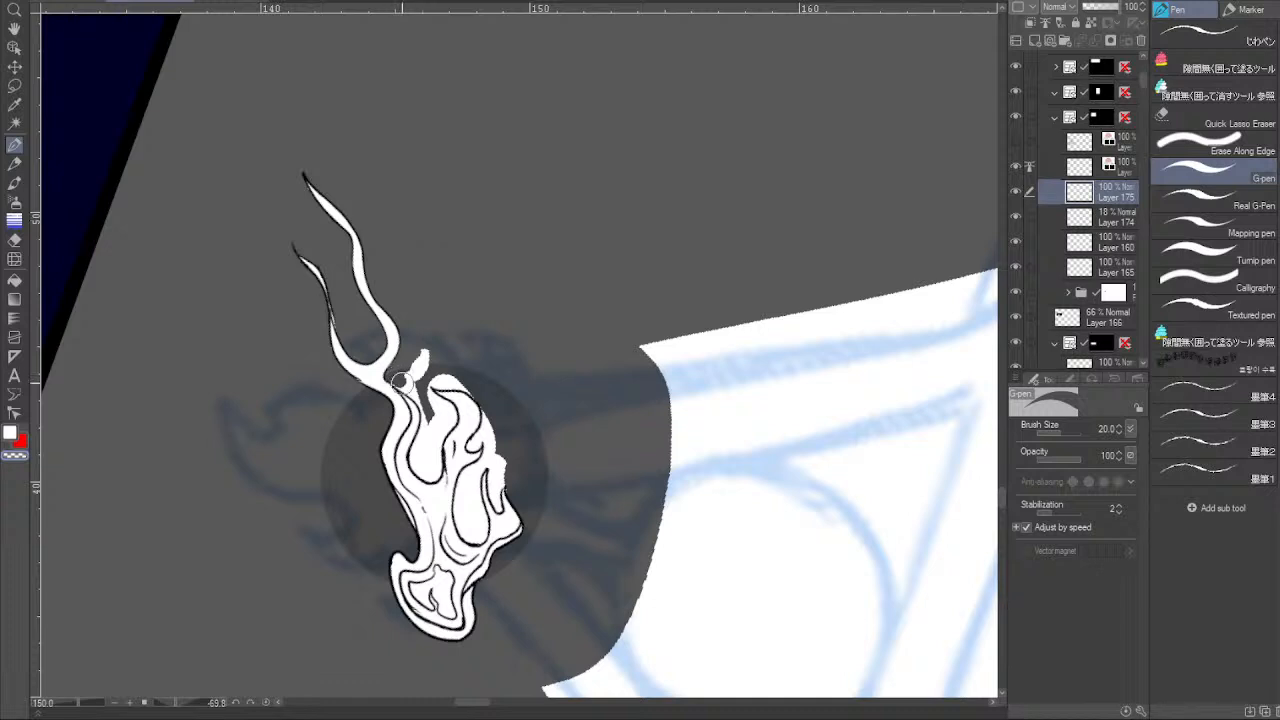
mouse_move(398, 381)
left_mouse_down()
mouse_move(420, 398)
mouse_move(430, 357)
mouse_move(410, 372)
left_mouse_up()
left_click_drag(474, 290, 492, 189)
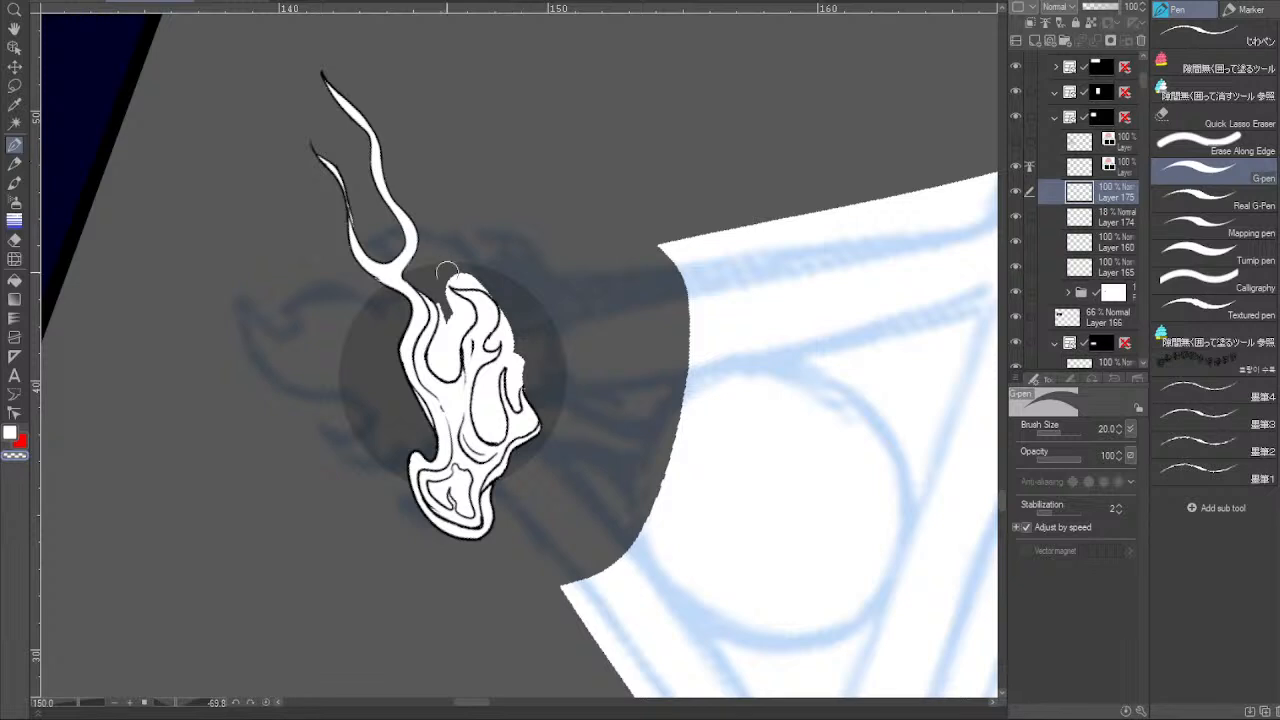
mouse_move(434, 289)
left_mouse_down()
mouse_move(437, 367)
mouse_move(453, 383)
left_mouse_up()
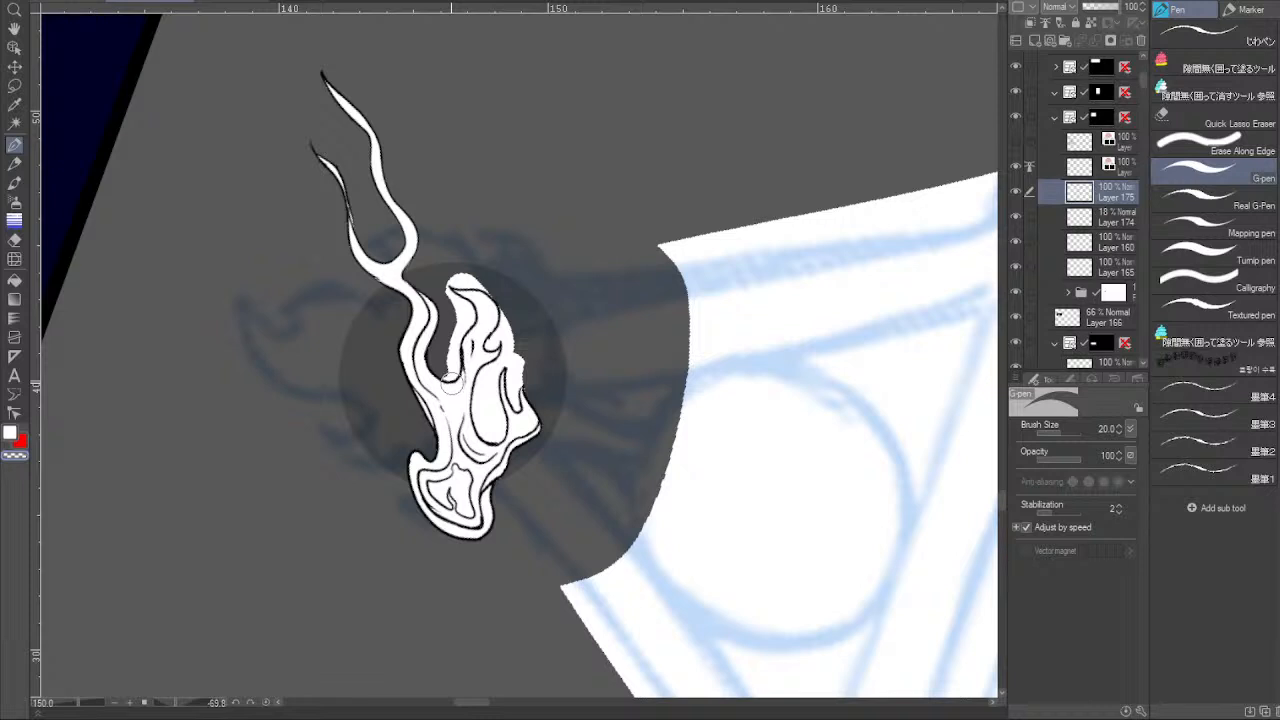
mouse_move(444, 311)
left_mouse_down()
mouse_move(419, 284)
mouse_move(417, 311)
mouse_move(425, 244)
mouse_move(419, 265)
mouse_move(442, 292)
mouse_move(423, 346)
mouse_move(436, 287)
left_mouse_up()
mouse_move(419, 243)
left_mouse_down()
mouse_move(451, 255)
mouse_move(486, 291)
mouse_move(466, 316)
mouse_move(482, 291)
mouse_move(472, 261)
mouse_move(506, 367)
mouse_move(485, 316)
mouse_move(490, 375)
mouse_move(495, 331)
left_mouse_up()
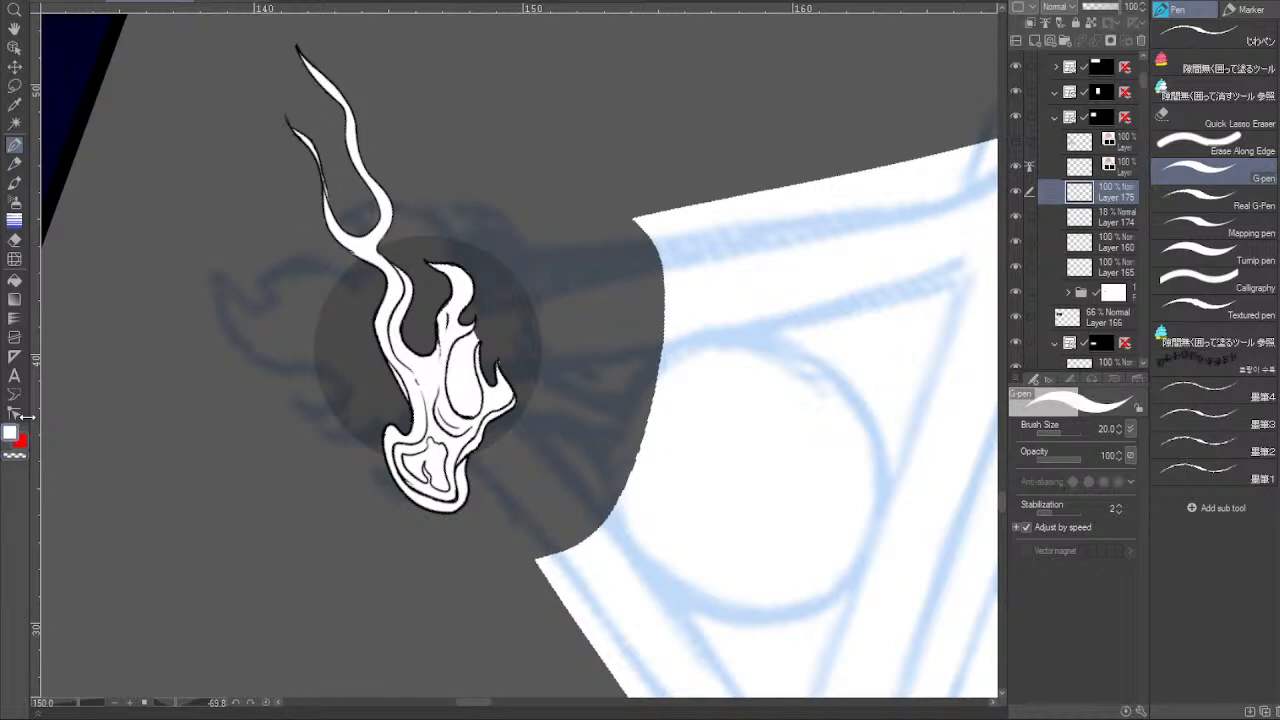
Cut the white out of the rounded hollow in the flame's body using the transparent G-pen at size 12.
key("bracketleft")
key("bracketleft")
key("bracketleft")
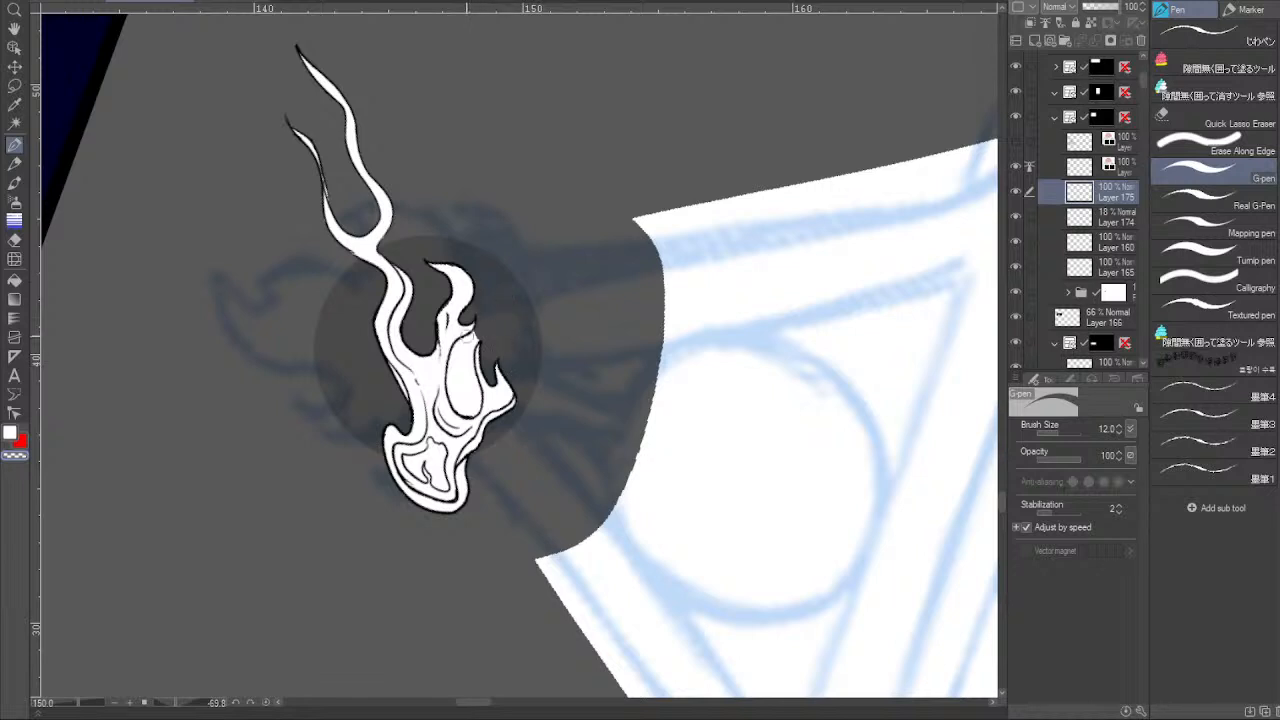
left_click_drag(478, 332, 456, 378)
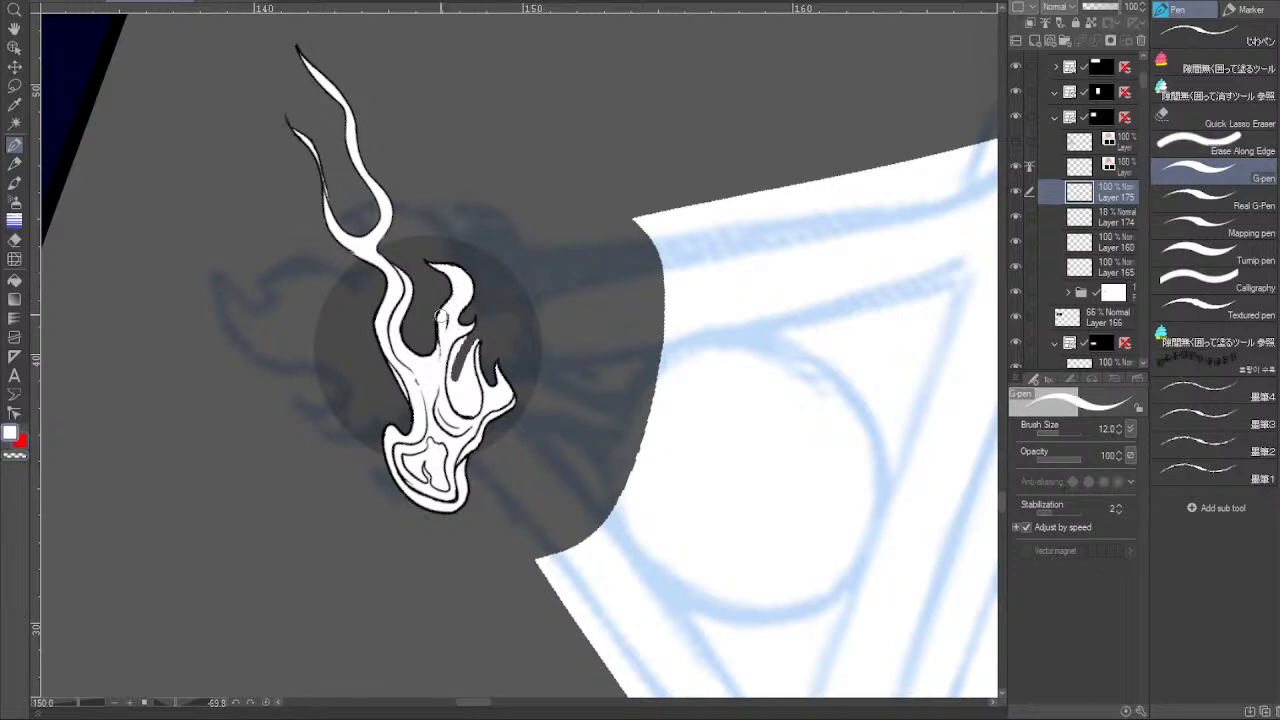
key("ctrl+z")
key("ctrl+y")
key("c")
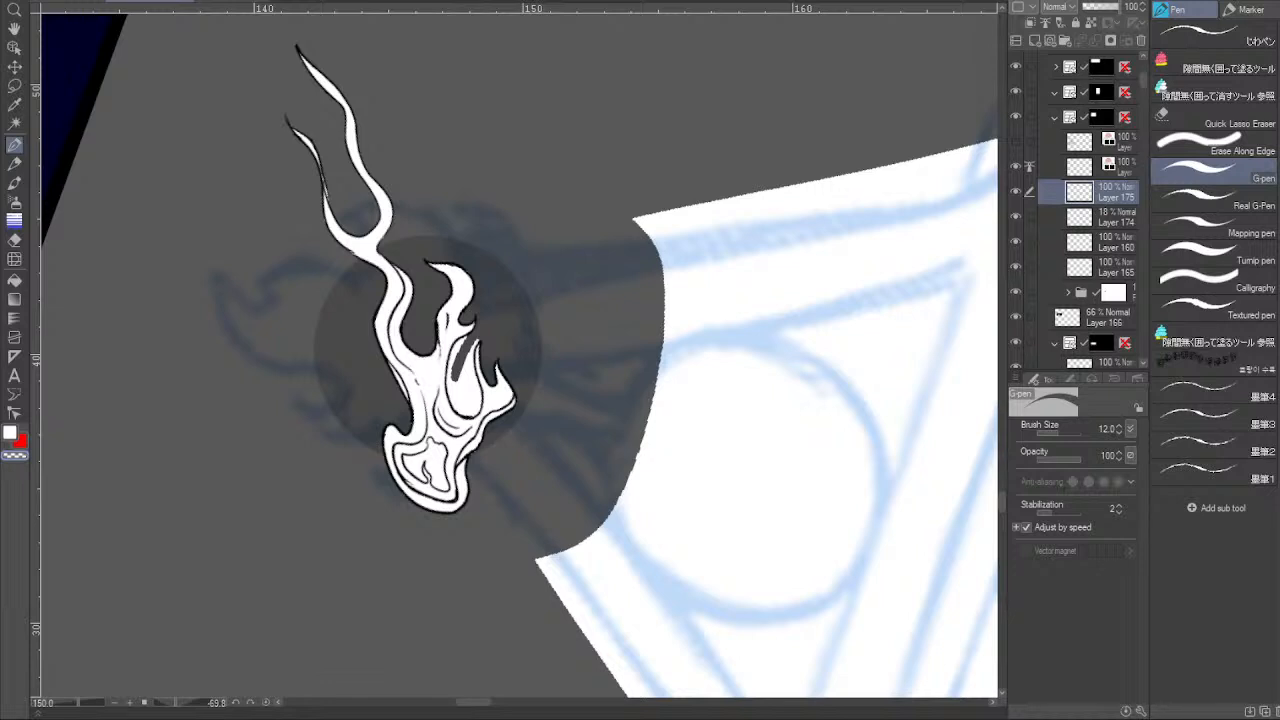
mouse_move(508, 348)
left_mouse_down()
mouse_move(520, 291)
mouse_move(468, 297)
mouse_move(467, 330)
left_mouse_up()
mouse_move(475, 287)
left_mouse_down()
mouse_move(464, 345)
mouse_move(490, 350)
left_mouse_up()
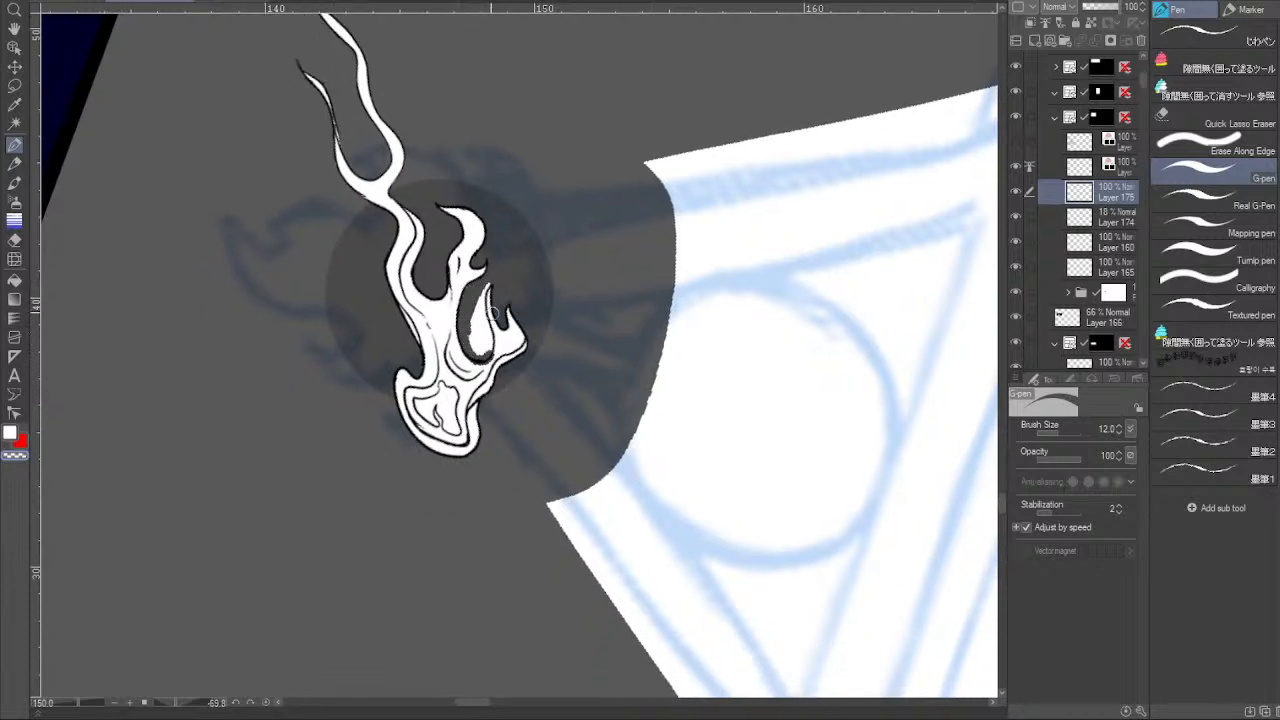
key("ctrl+z")
left_click_drag(486, 286, 481, 326)
Switch to the Erase Along Edge tool and reset the canvas rotation to upright.
left_click(1222, 145)
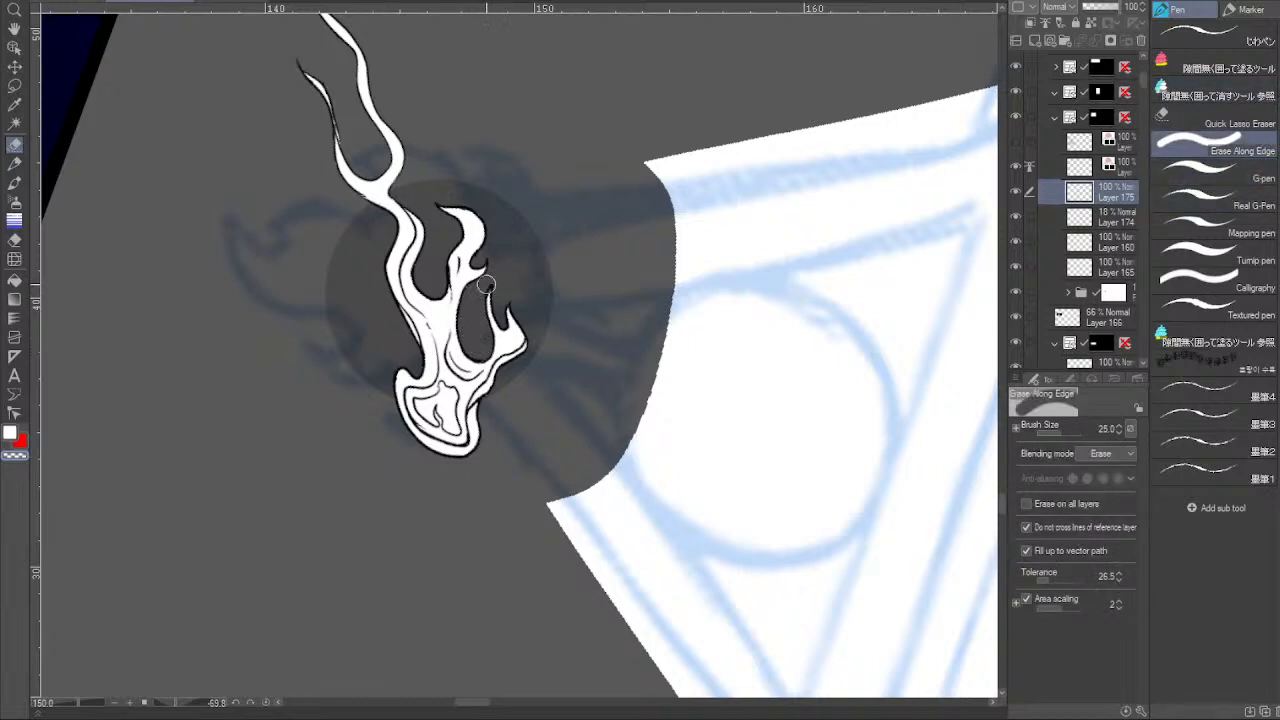
left_click_drag(593, 316, 558, 406)
left_click_drag(620, 366, 576, 350)
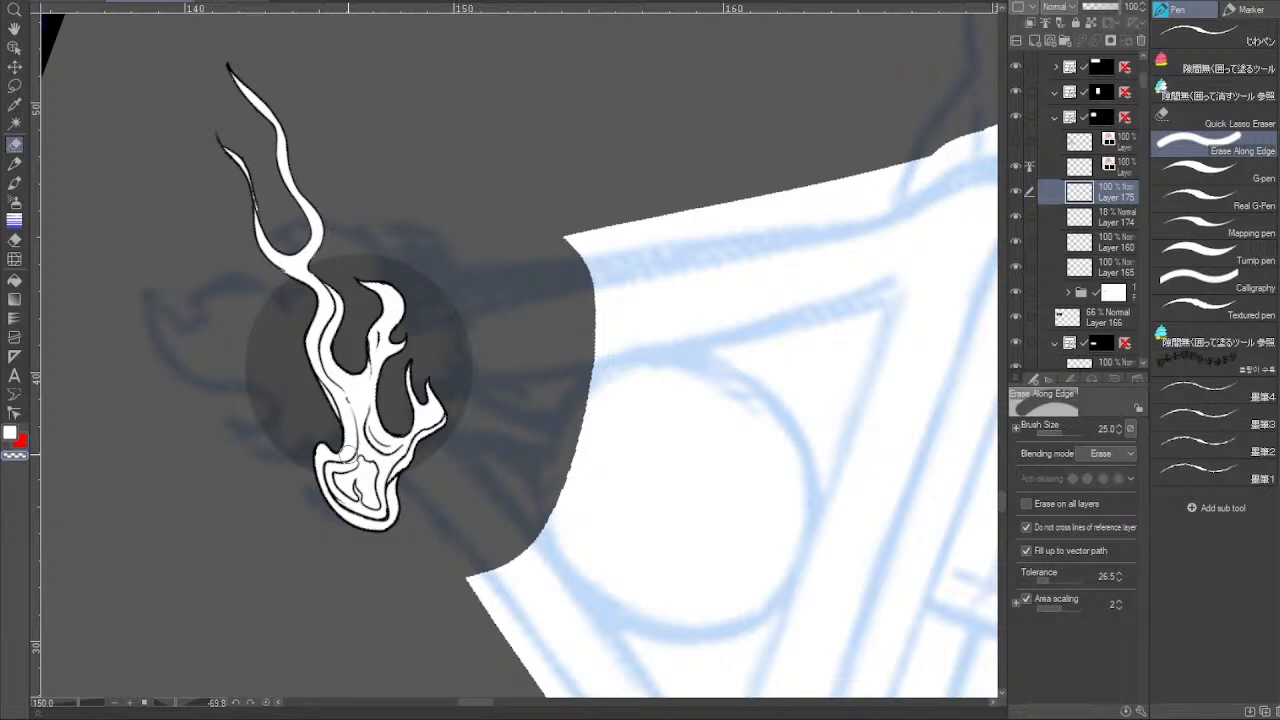
left_click(274, 704)
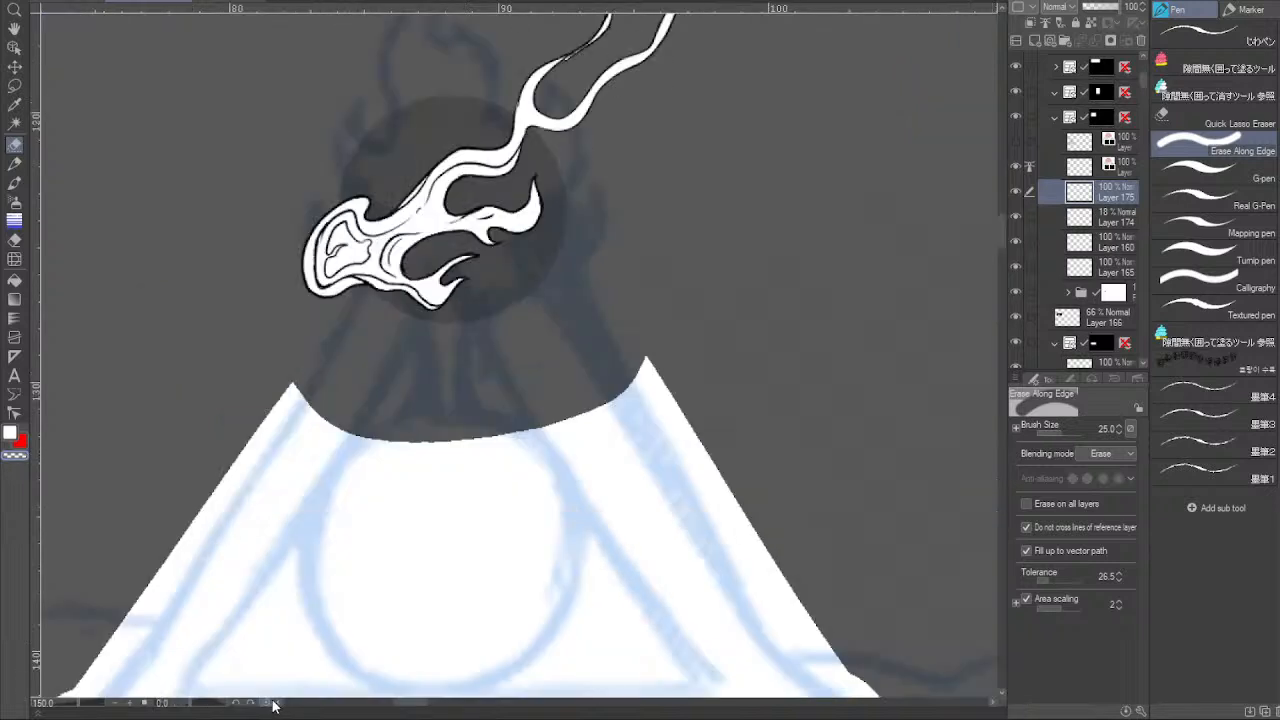
left_click_drag(536, 394, 522, 195)
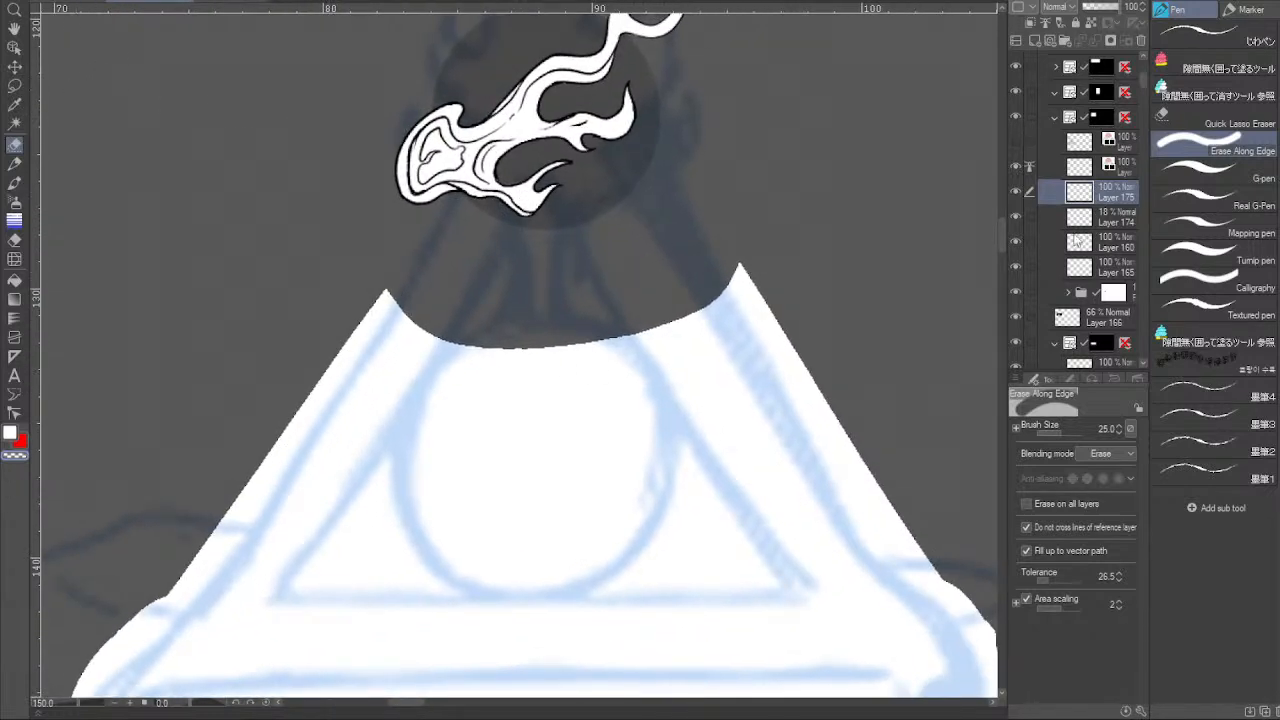
Set the opacity of Layer 174, the dark circle behind the flame, to 100%.
left_click(1082, 216)
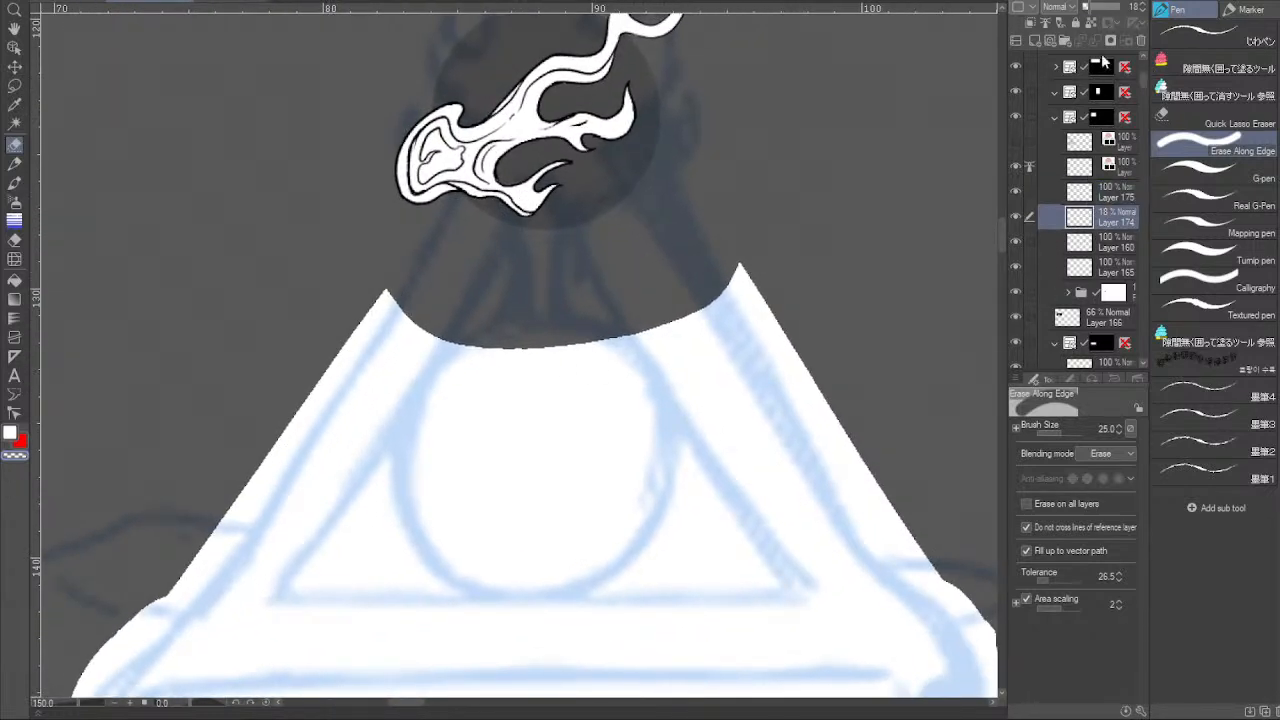
left_click(1117, 7)
left_click_drag(845, 215, 683, 331)
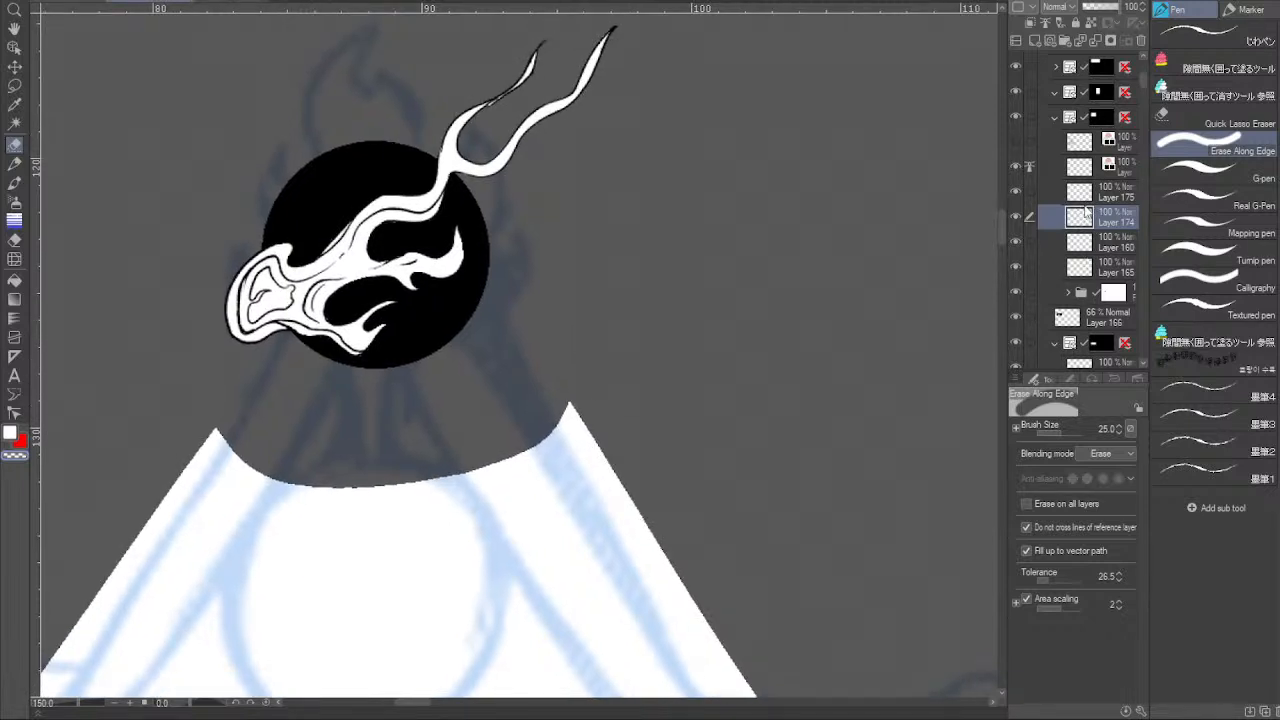
Duplicate the flame's reference line-art layer and place the copy between Layer 175 and Layer 174.
left_click(1019, 197)
left_click(1019, 197)
left_click(1086, 174)
left_click_drag(1086, 173, 1084, 222)
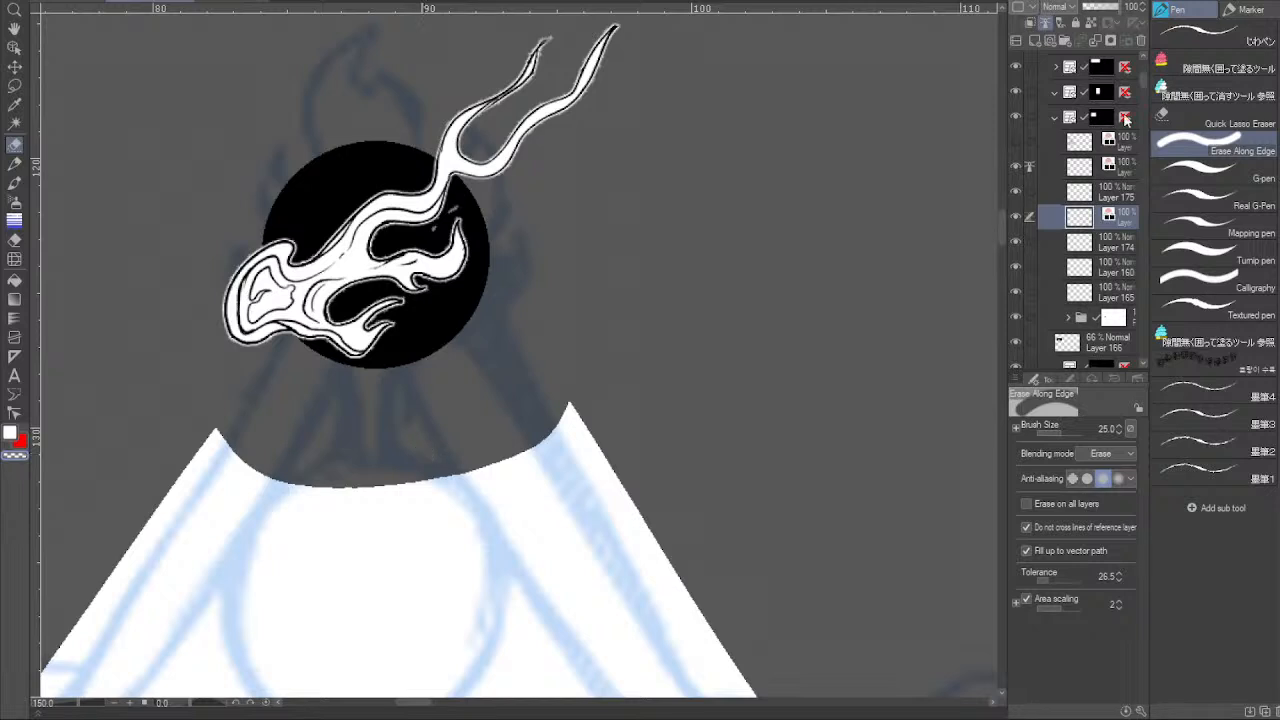
left_click(1076, 190)
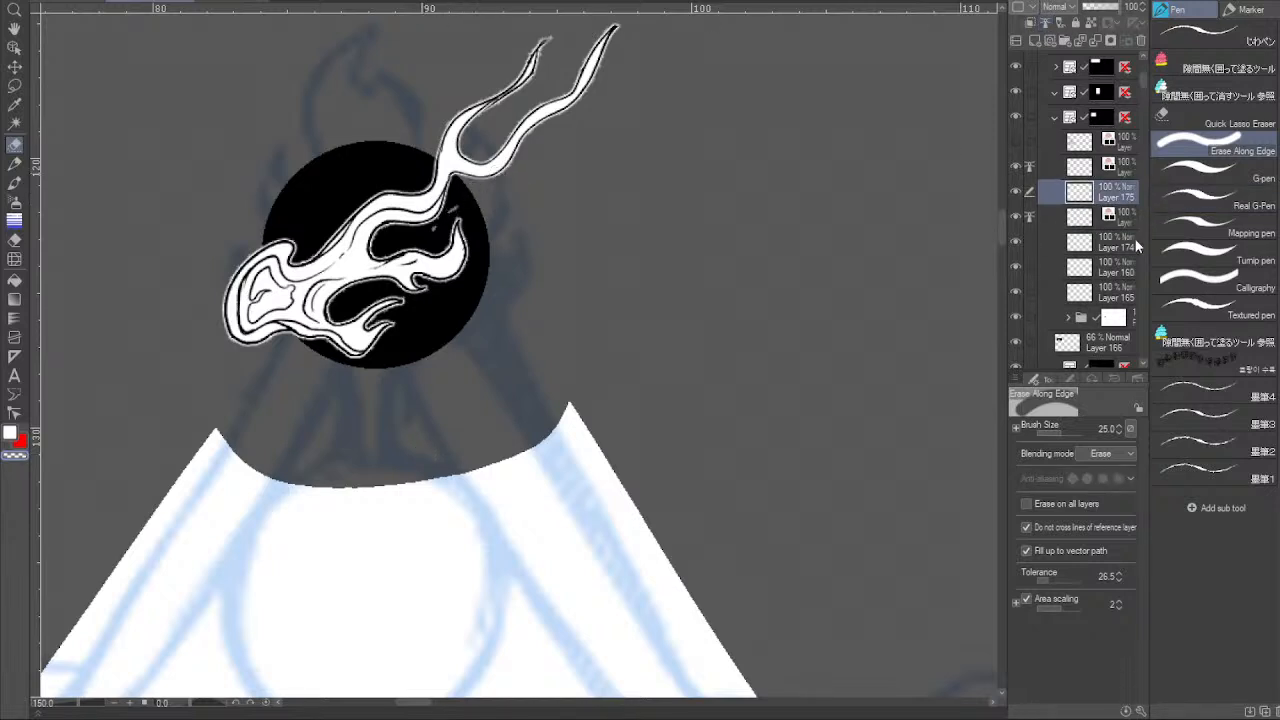
left_click(1078, 216)
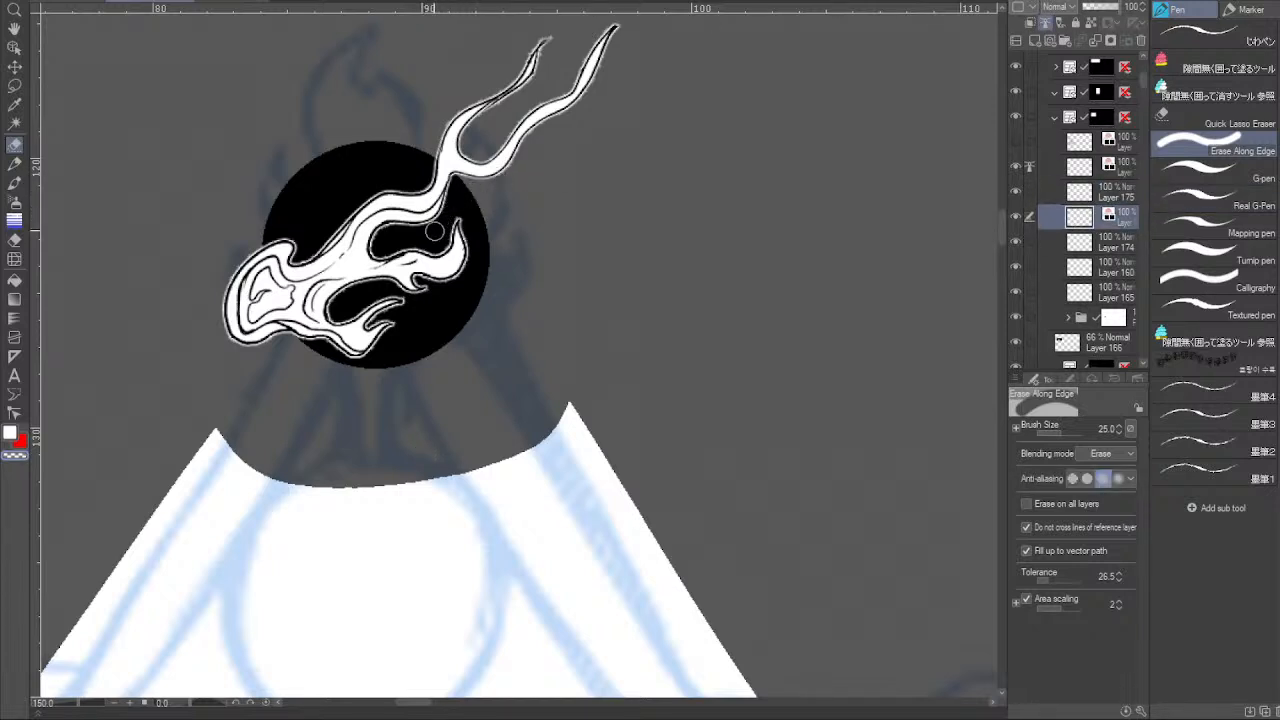
Hide Layer 166, the 66% opacity layer darkening the area around the temple sketch.
left_click_drag(542, 290, 575, 263)
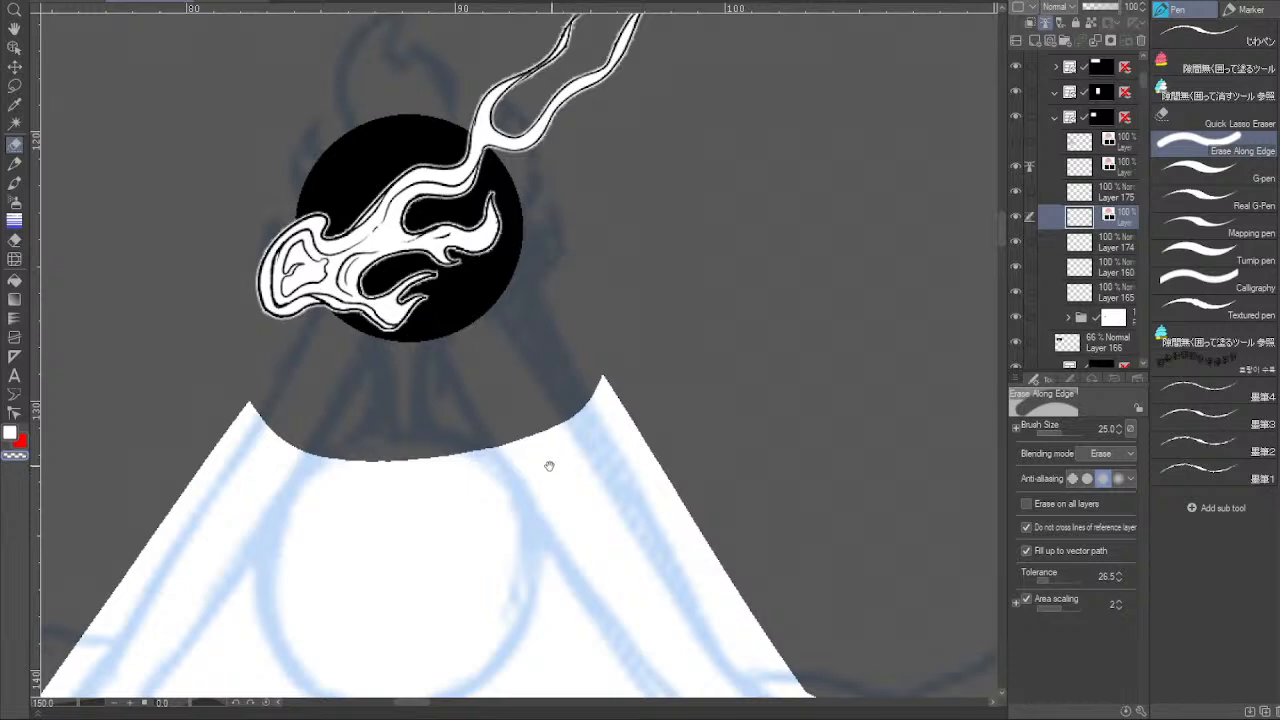
left_click_drag(551, 466, 511, 453)
left_click_drag(519, 496, 548, 480)
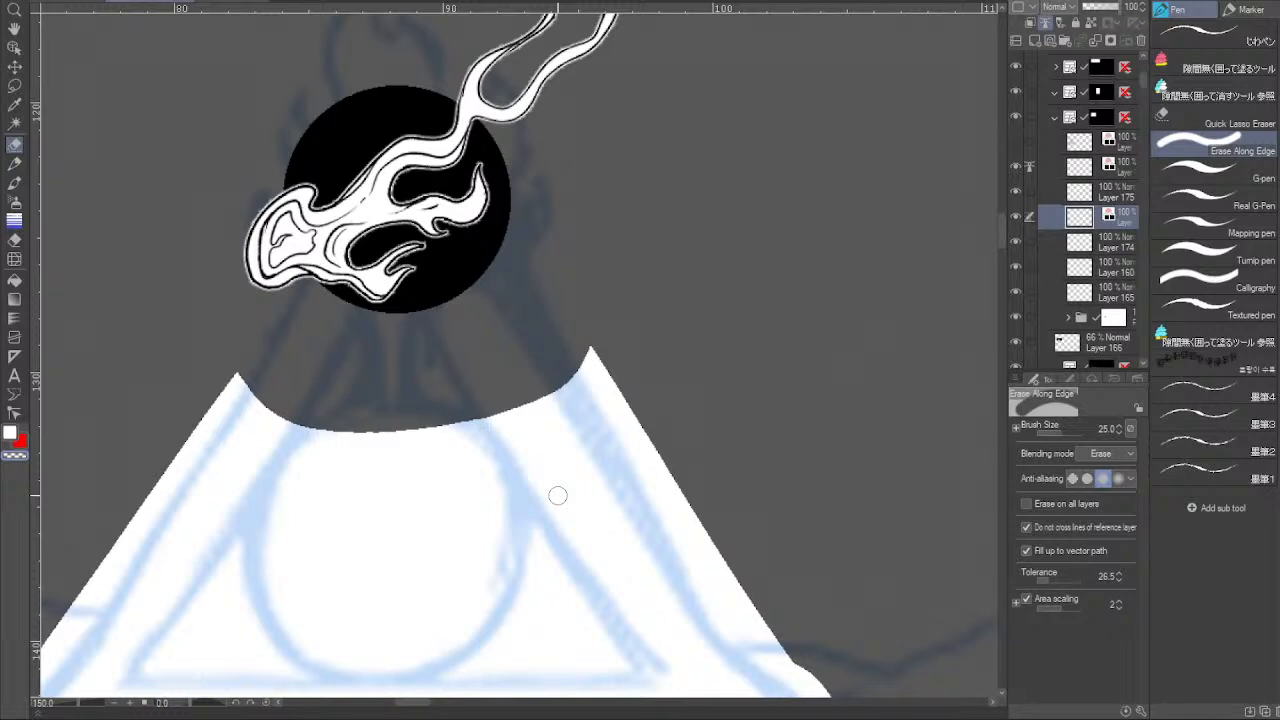
left_click_drag(556, 383, 617, 313)
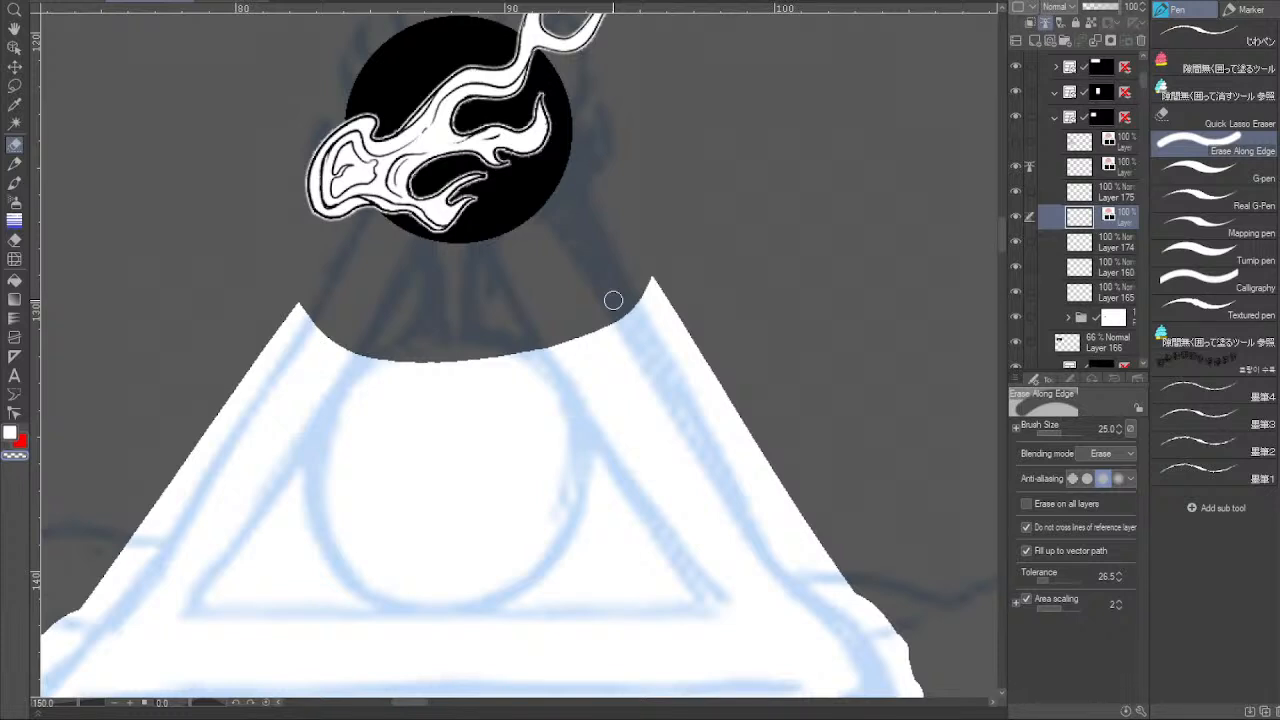
mouse_move(641, 580)
left_mouse_down()
mouse_move(631, 431)
mouse_move(698, 308)
left_mouse_up()
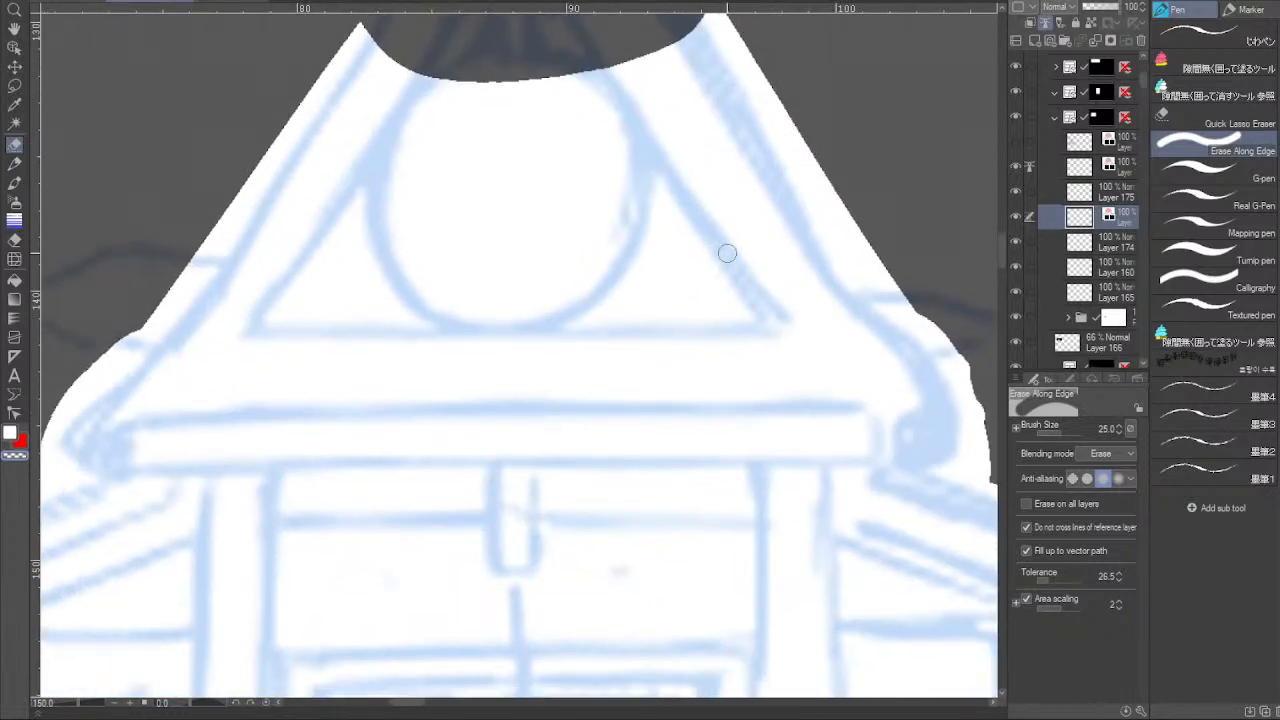
left_click(115, 701)
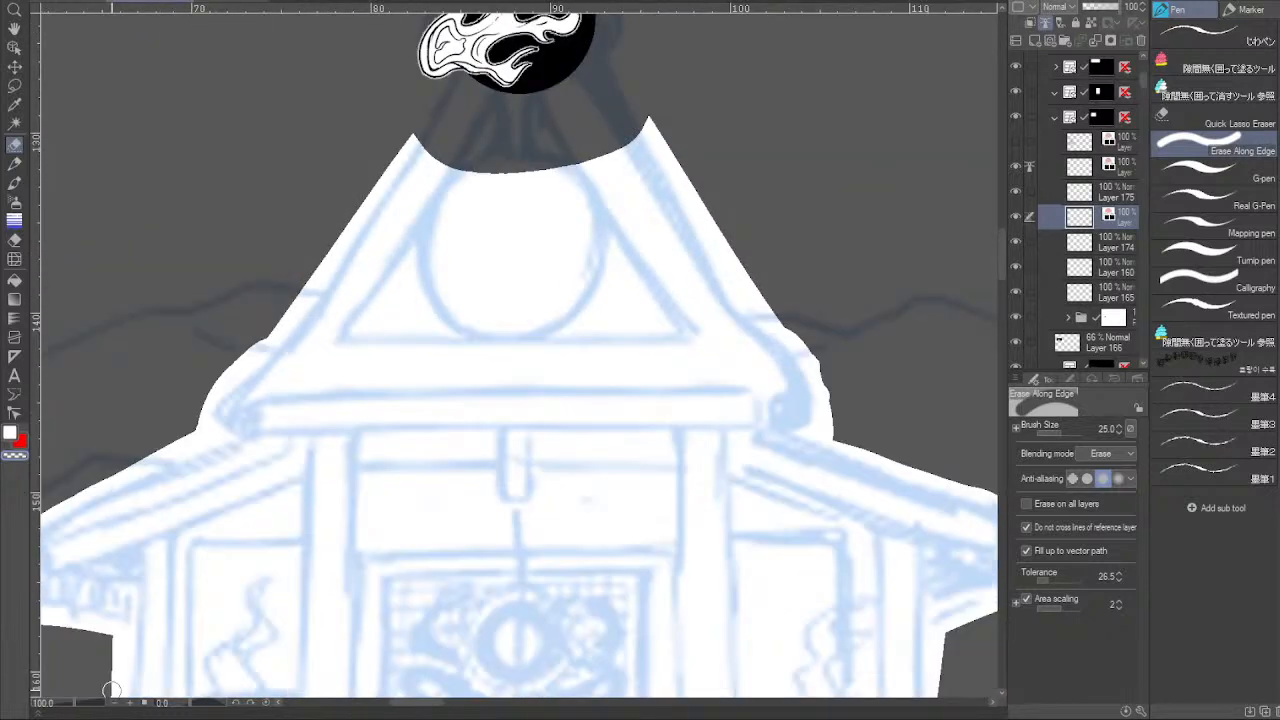
left_click_drag(571, 436, 541, 463)
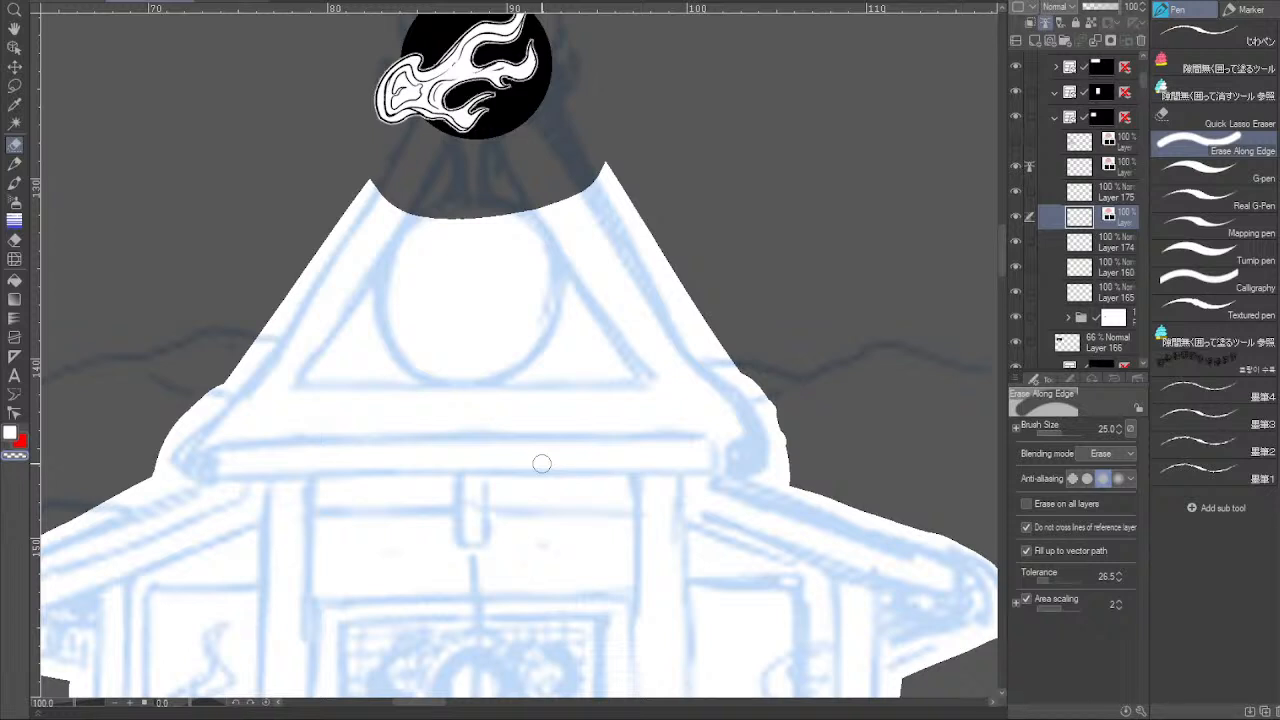
left_click(1015, 342)
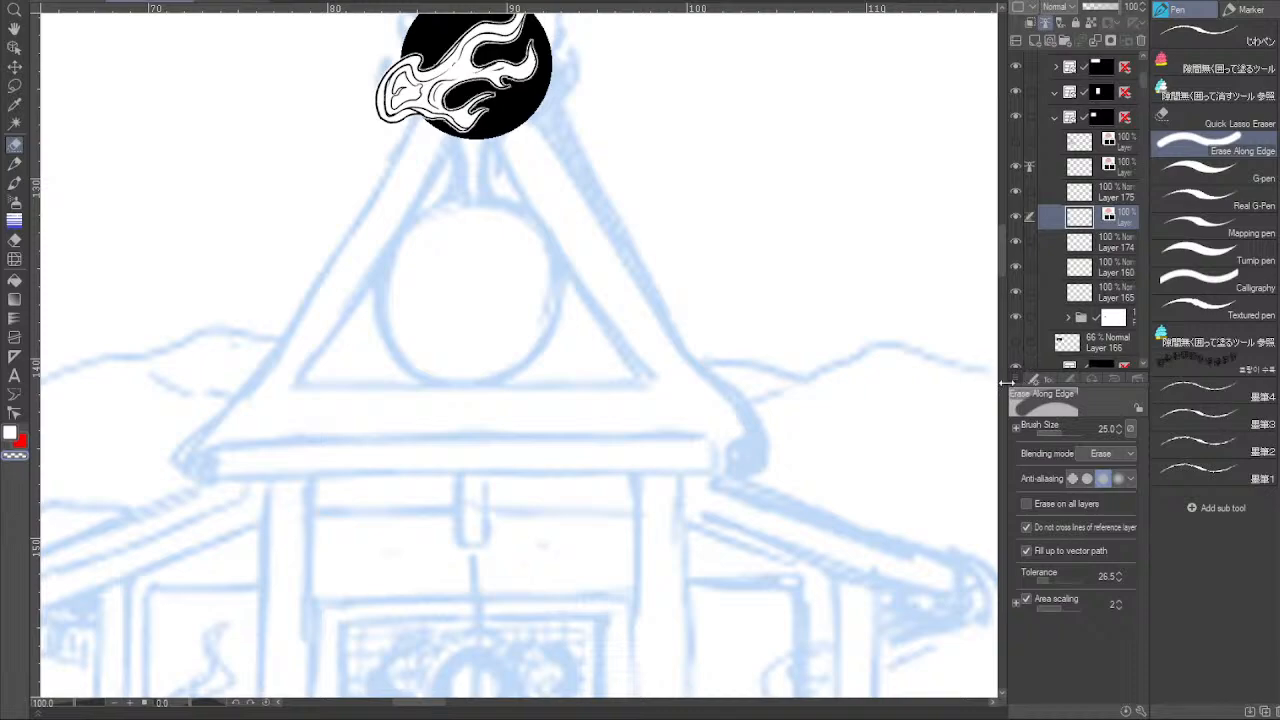
Select the stair railing's line-art layer by picking its ink on the canvas, and check it by toggling its visibility.
left_click_drag(494, 484, 502, 298)
left_click_drag(532, 570, 550, 340)
mouse_move(550, 513)
left_mouse_down()
mouse_move(566, 346)
mouse_move(594, 242)
left_mouse_up()
mouse_move(576, 457)
left_mouse_down()
mouse_move(588, 441)
mouse_move(568, 518)
left_mouse_up()
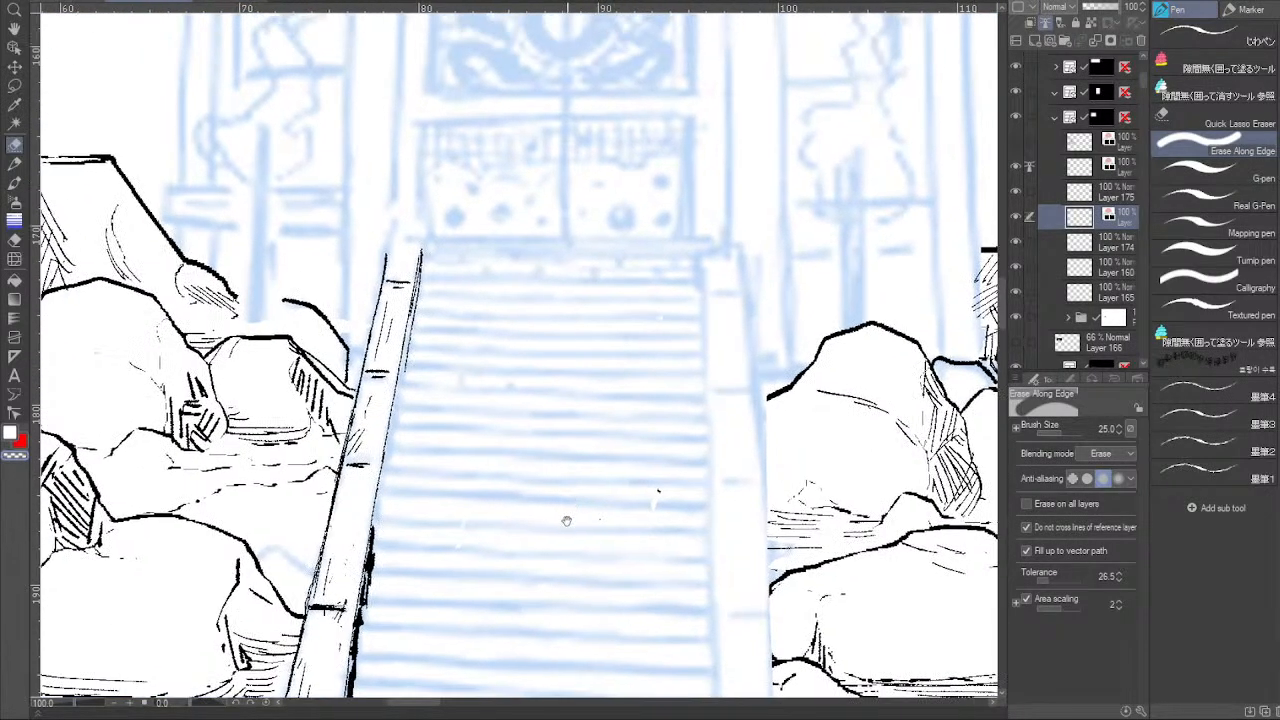
left_click(15, 47)
left_click(367, 559)
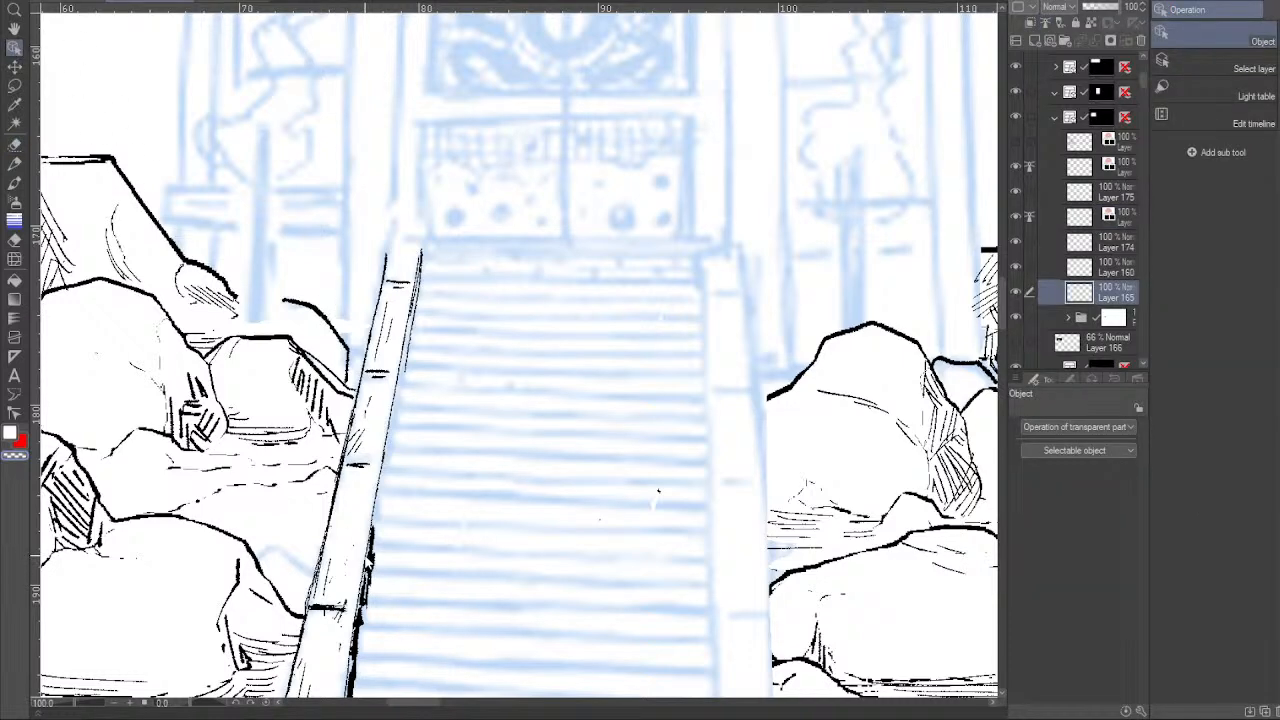
left_click(14, 87)
mouse_move(492, 398)
left_mouse_down()
mouse_move(577, 189)
mouse_move(543, 228)
left_mouse_up()
left_click_drag(625, 78, 595, 121)
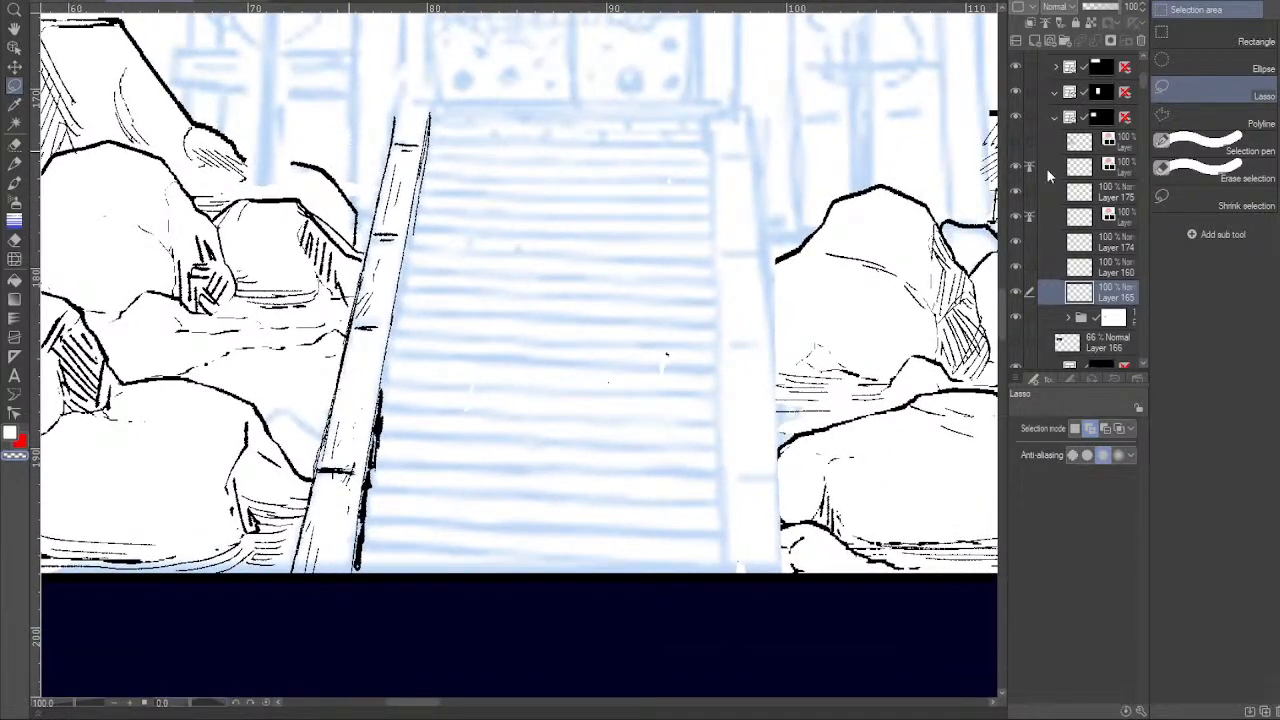
left_click(1014, 294)
left_click(1014, 295)
Ink both long edges of the stairs' right railing in black using the じわペン pen at size 10.
left_click(15, 145)
left_click(1246, 200)
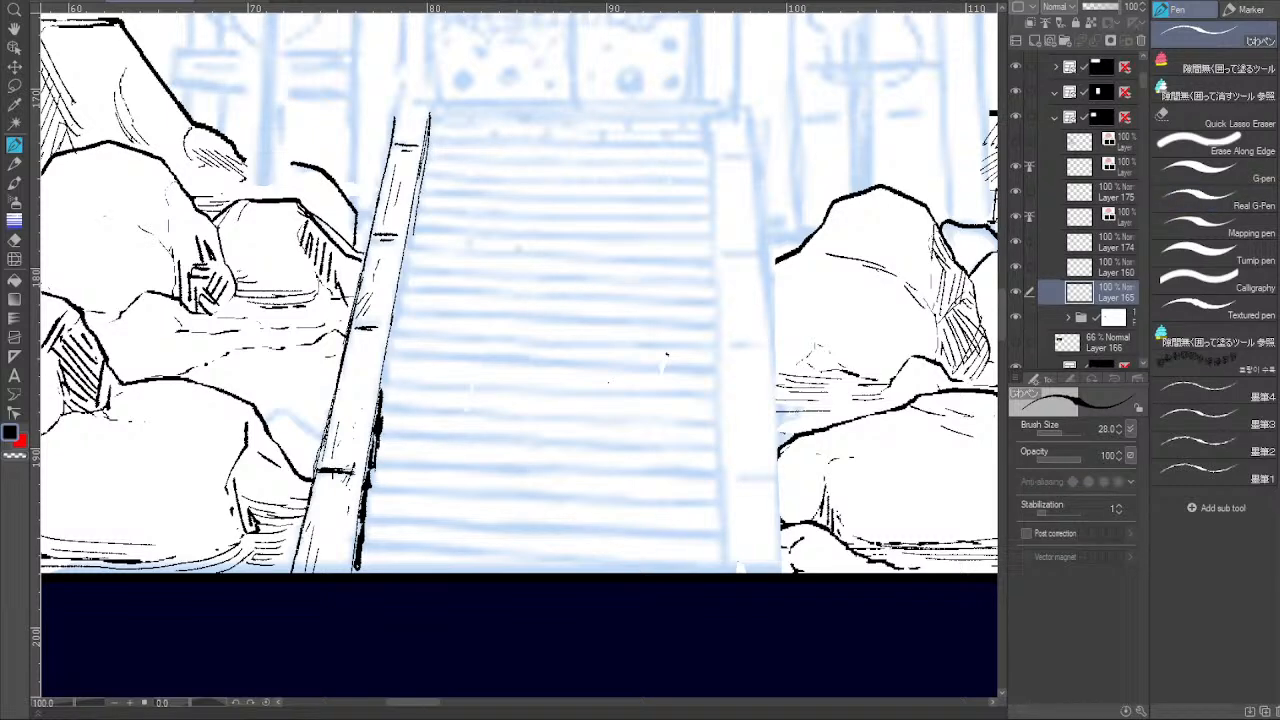
left_click_drag(738, 174, 673, 275)
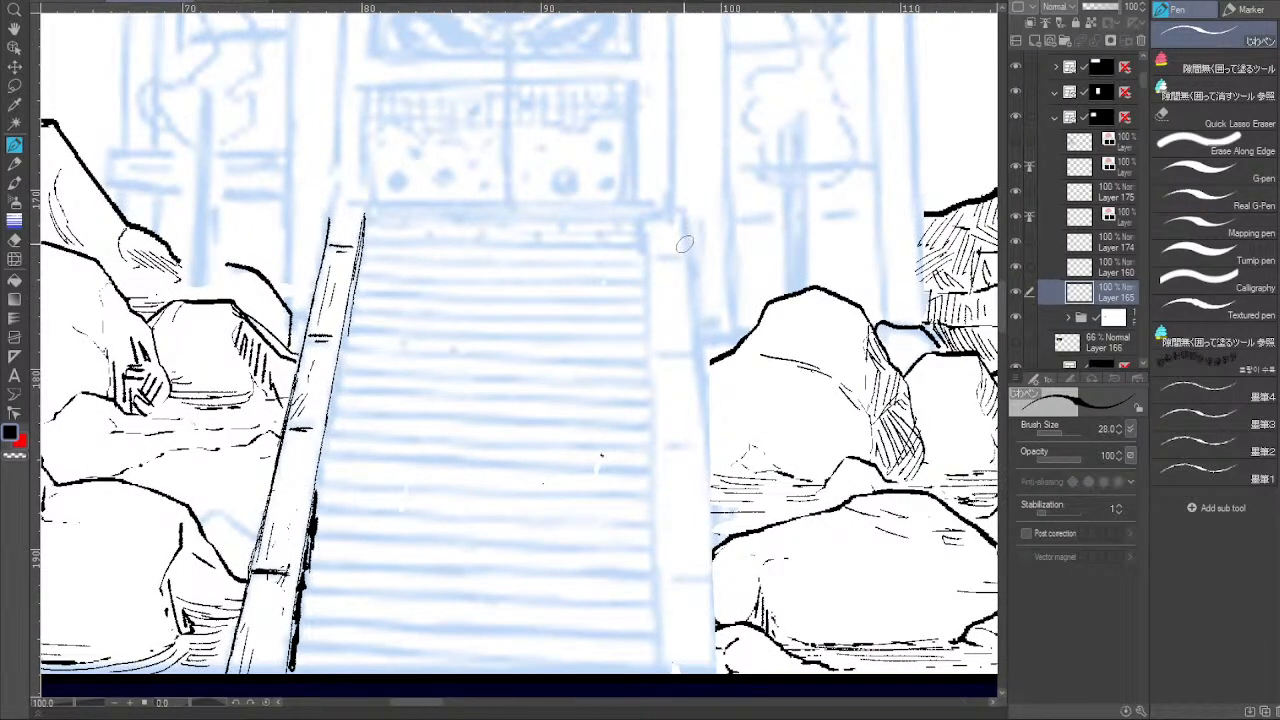
key("bracketleft")
key("bracketleft")
key("bracketleft")
key("bracketleft")
key("bracketleft")
key("bracketleft")
left_click_drag(683, 210, 715, 672)
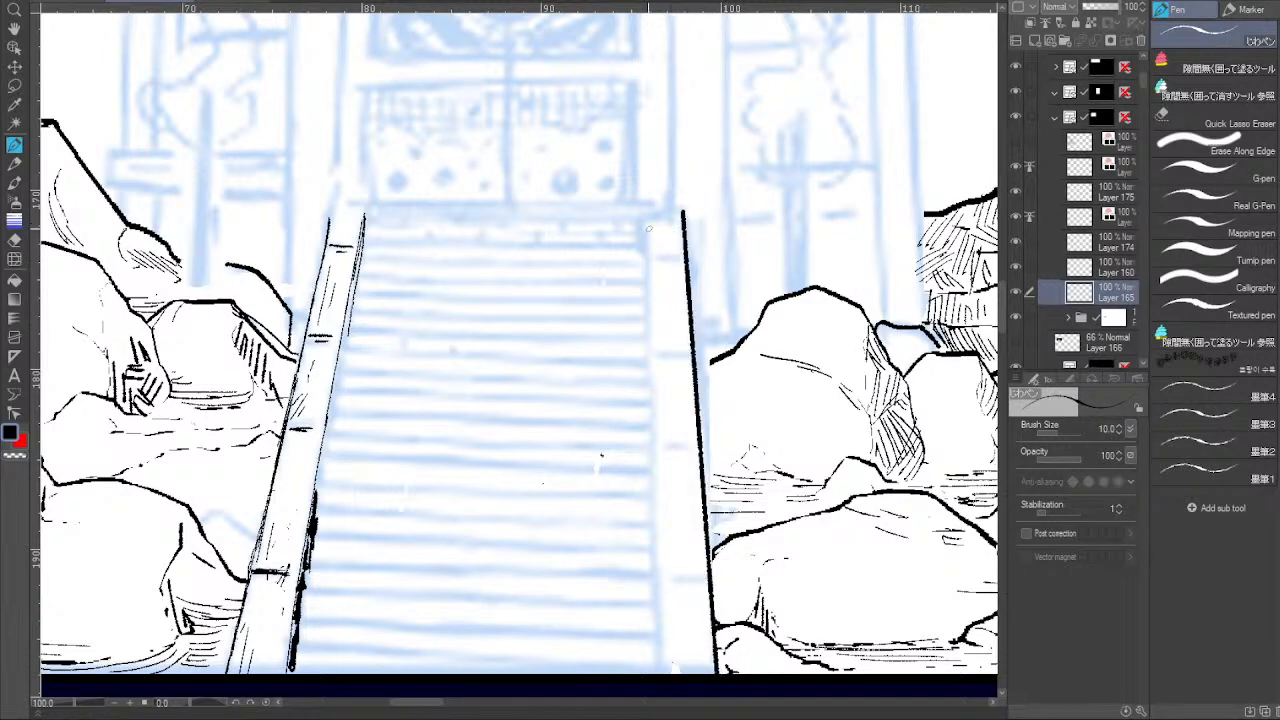
left_click_drag(644, 222, 660, 672)
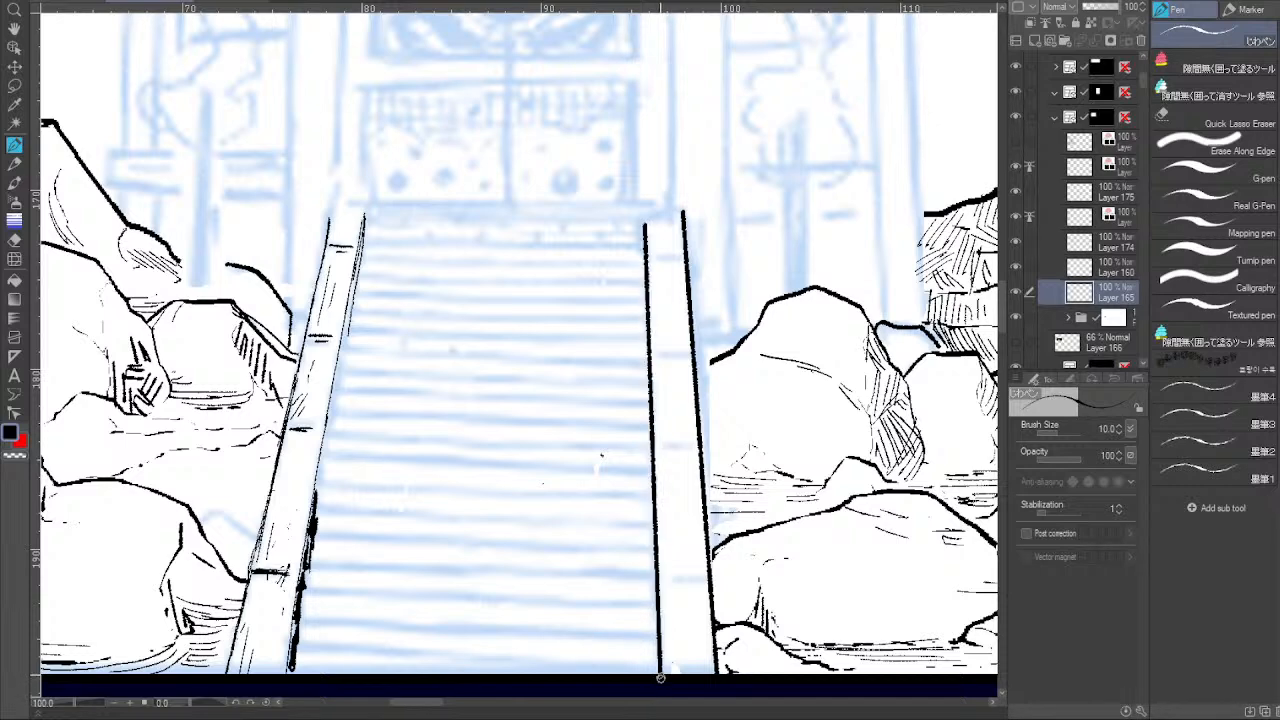
Ink over both long edges of the left railing, redoing the outer edge so it starts slightly higher.
left_click_drag(364, 216, 290, 676)
left_click_drag(364, 216, 290, 676)
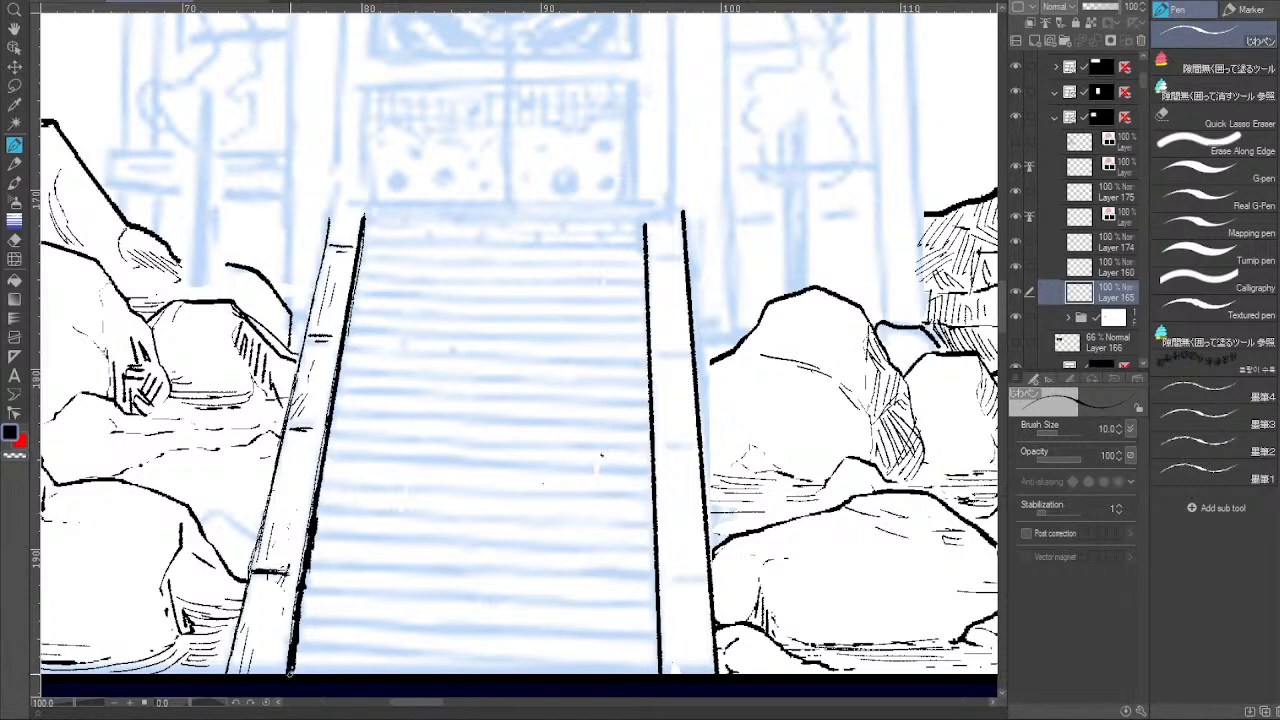
left_click_drag(364, 218, 287, 678)
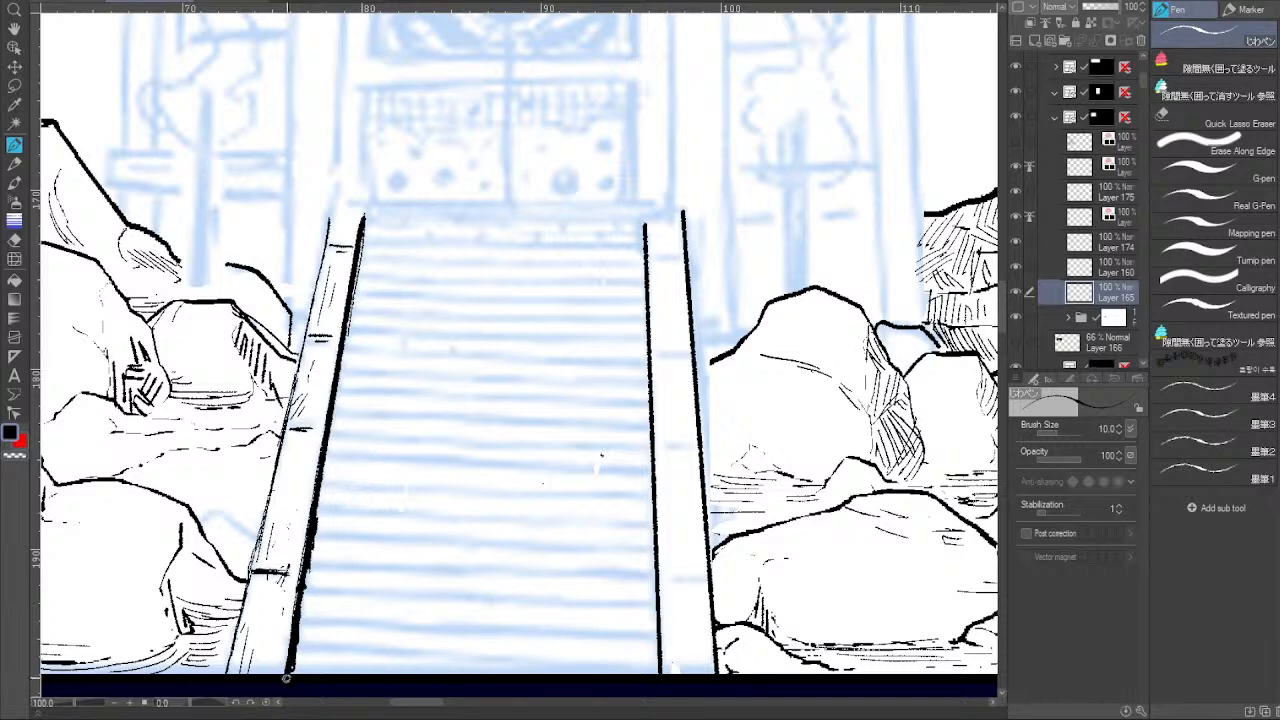
left_click_drag(328, 216, 228, 676)
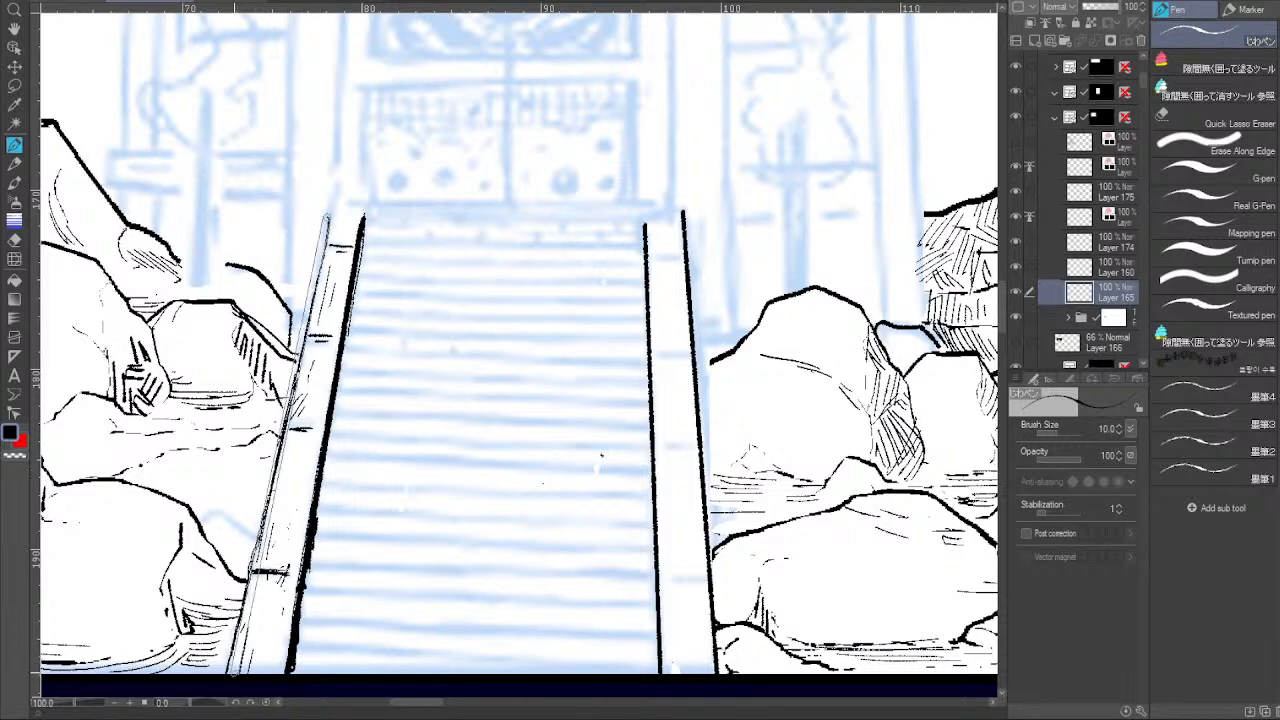
left_click_drag(328, 216, 228, 676)
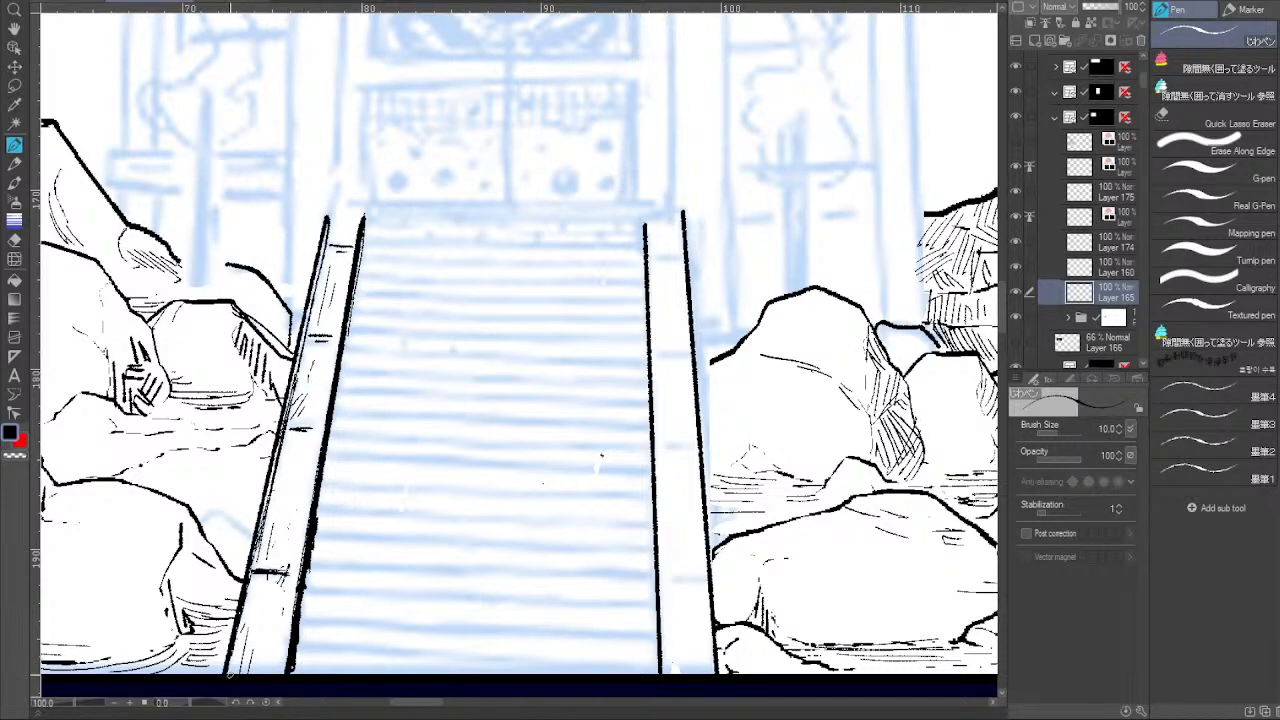
key("ctrl+z")
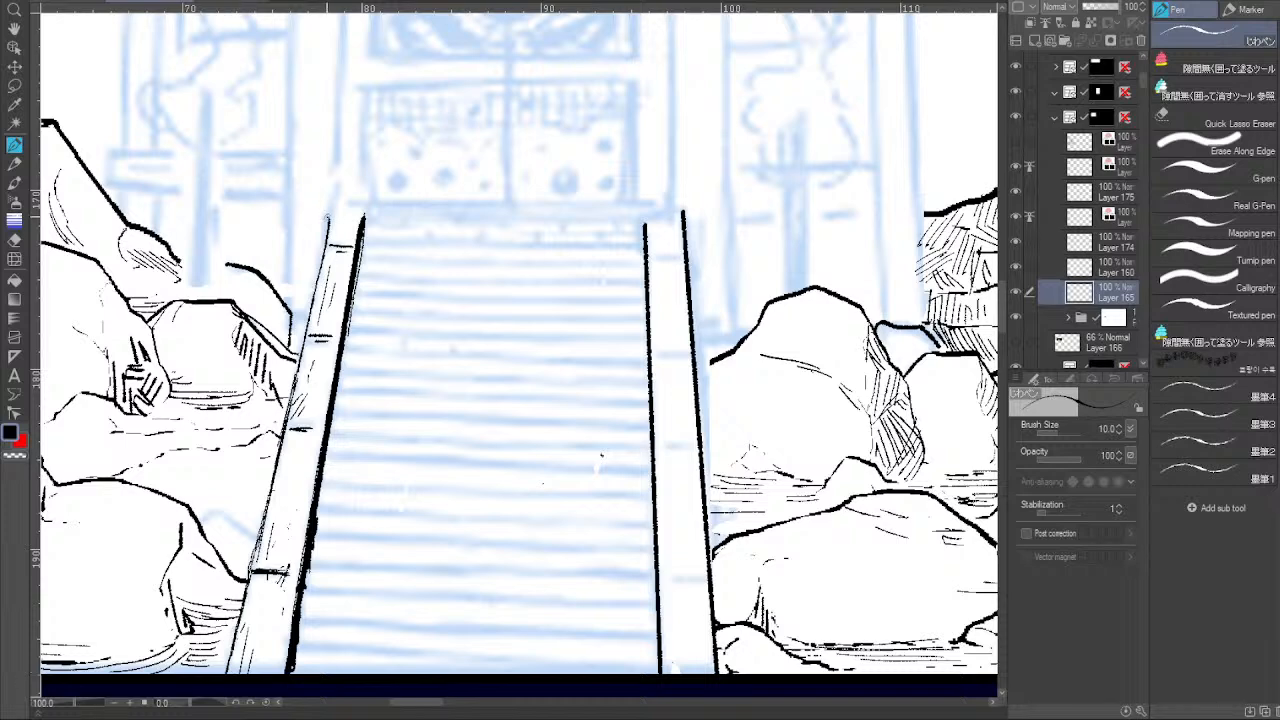
left_click_drag(332, 206, 227, 678)
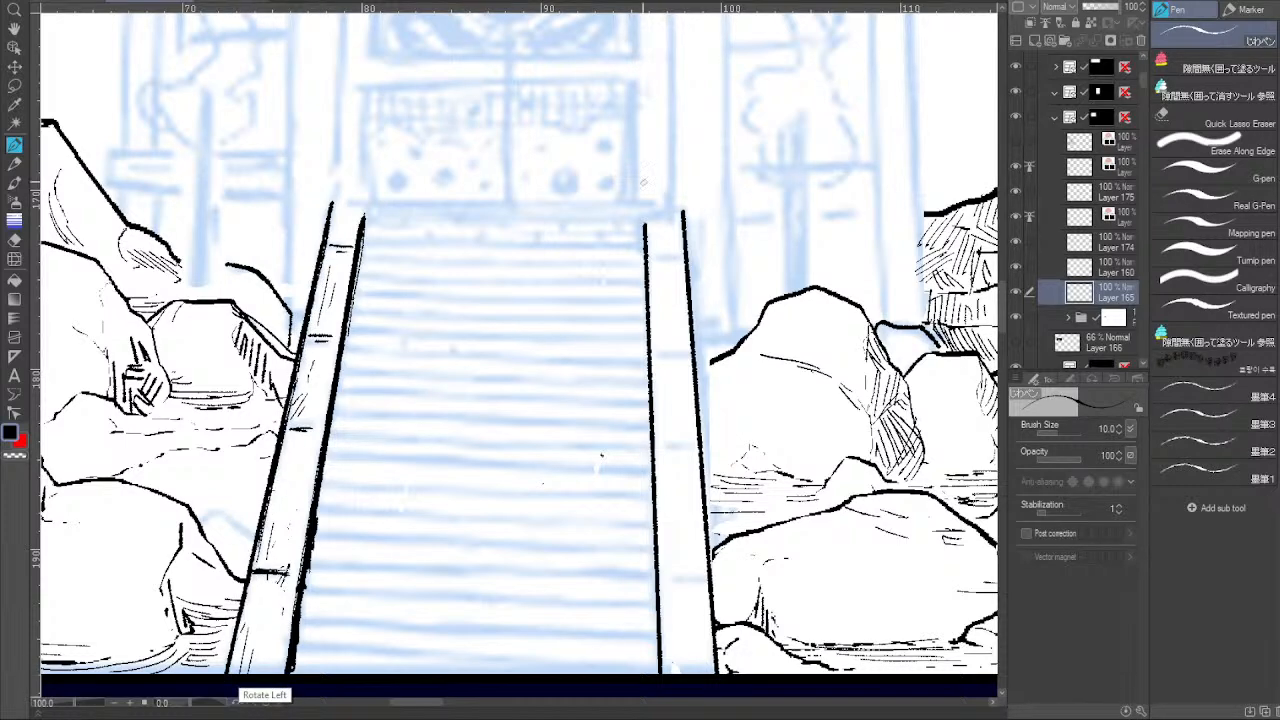
Replace the short railing caps with one straight line across the head of the stairs, joining both railings' outer edges.
left_click_drag(643, 214, 681, 214)
left_click_drag(331, 204, 361, 205)
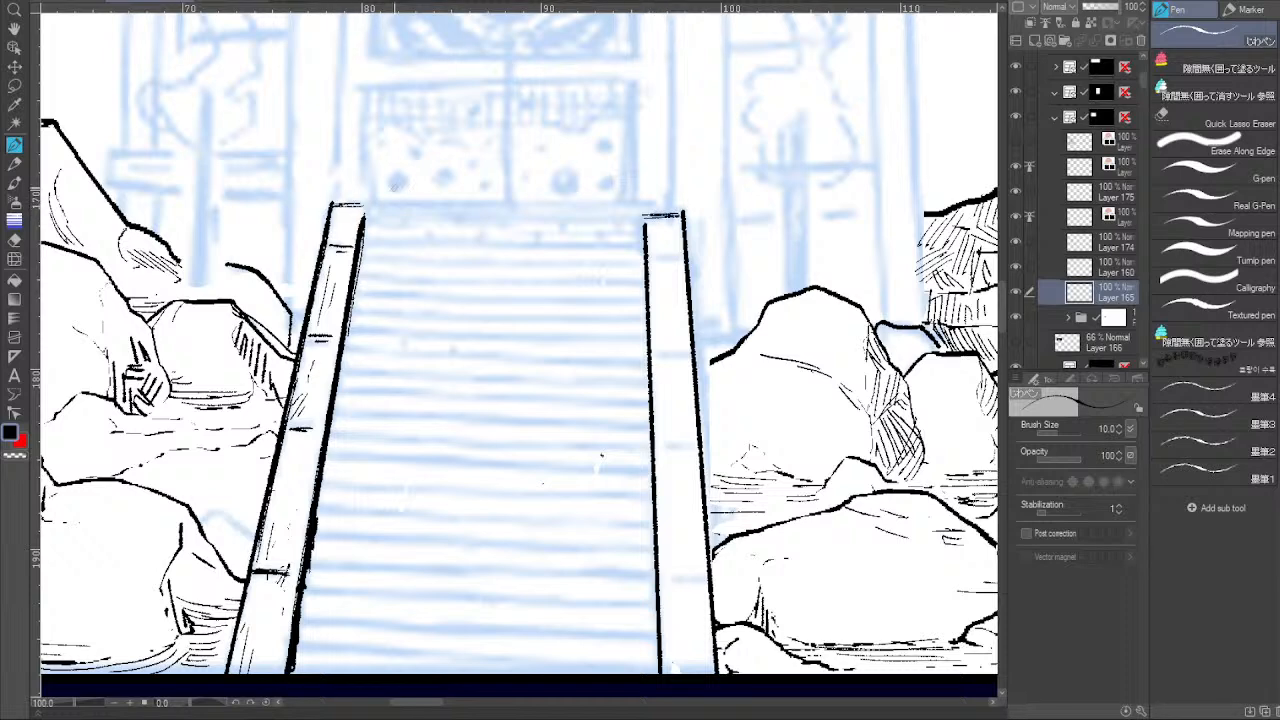
key("ctrl+z")
key("ctrl+z")
left_click_drag(683, 212, 327, 204)
left_click(14, 239)
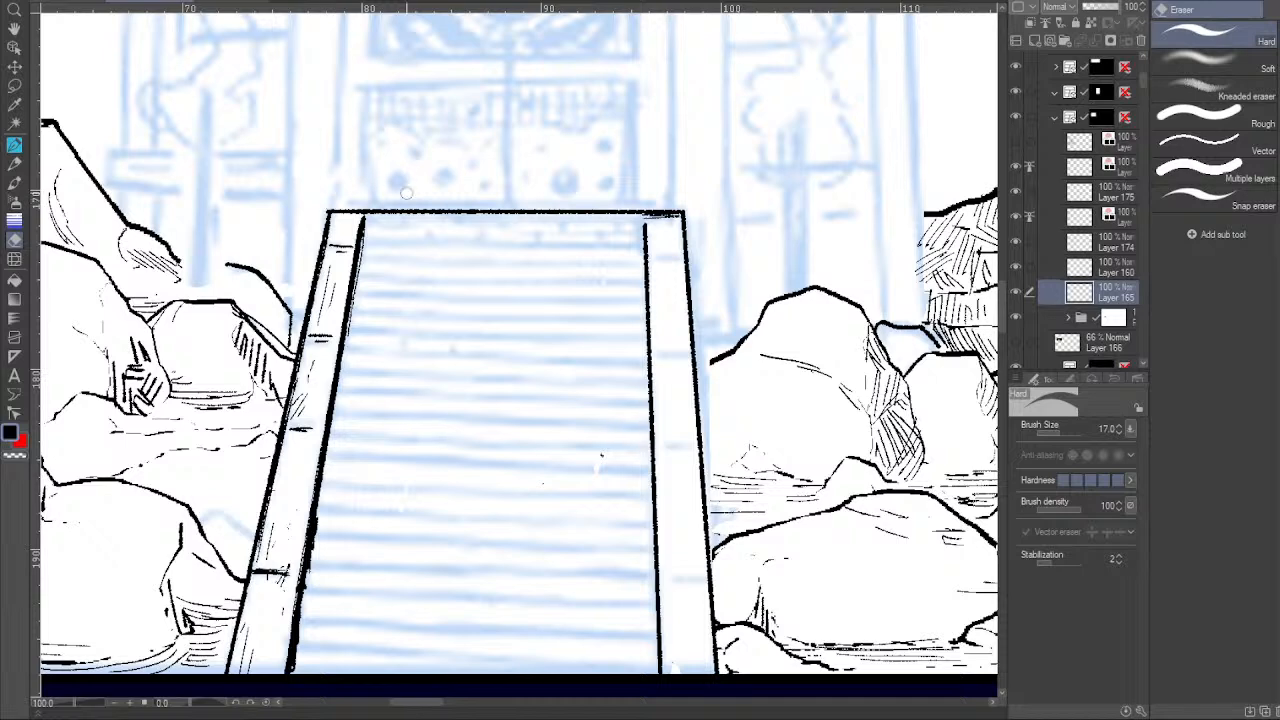
Reduce the じわペン pen to size 6 and try a straight line across the stairs just below their top edge.
left_click(14, 150)
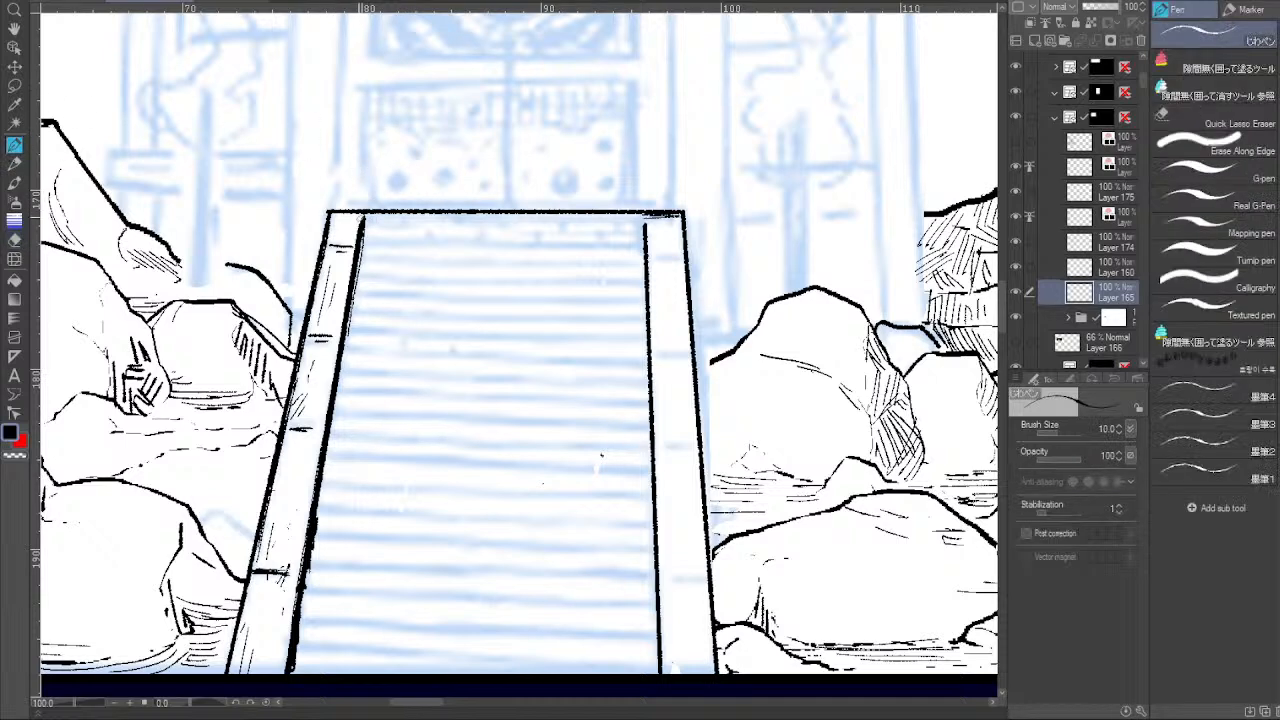
key("bracketleft")
key("bracketleft")
key("bracketleft")
left_click_drag(642, 228, 358, 229)
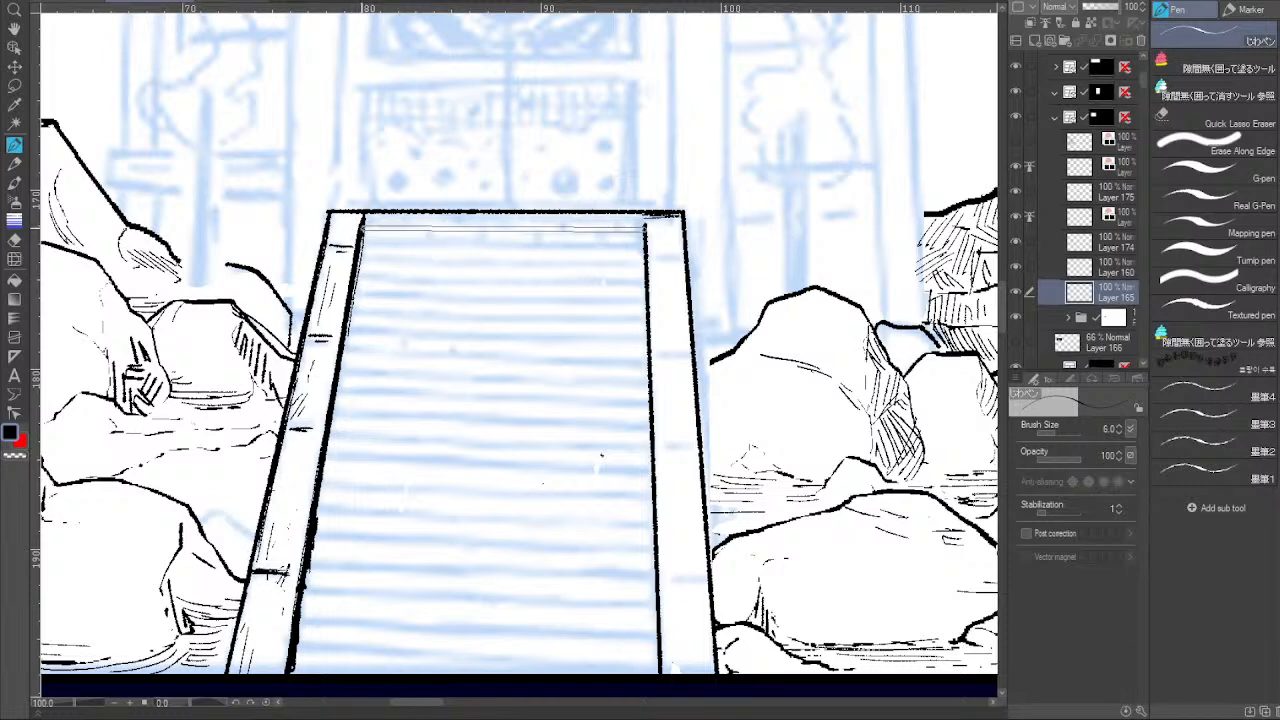
left_click(362, 226, "shift")
key("ctrl+z")
Add two new layers above Layer 165 and try a straight line for the uppermost step.
left_click(1038, 41)
left_click_drag(643, 229, 364, 229)
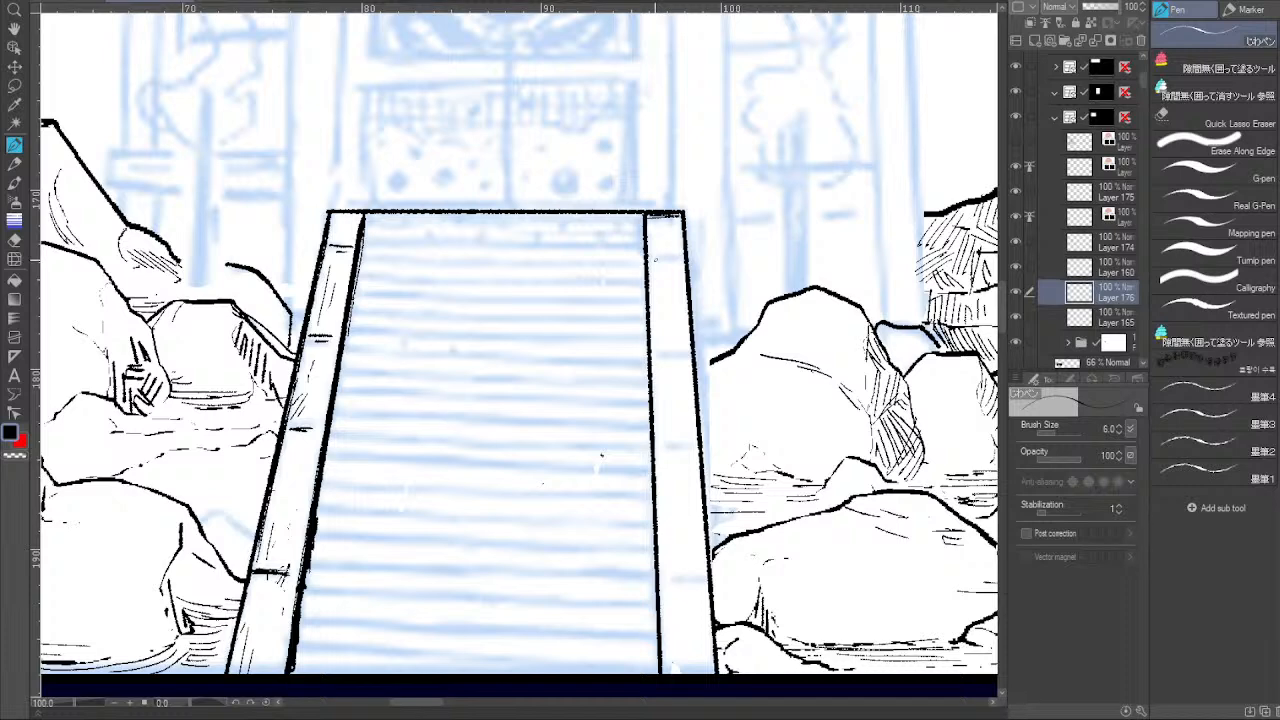
left_click(1034, 39)
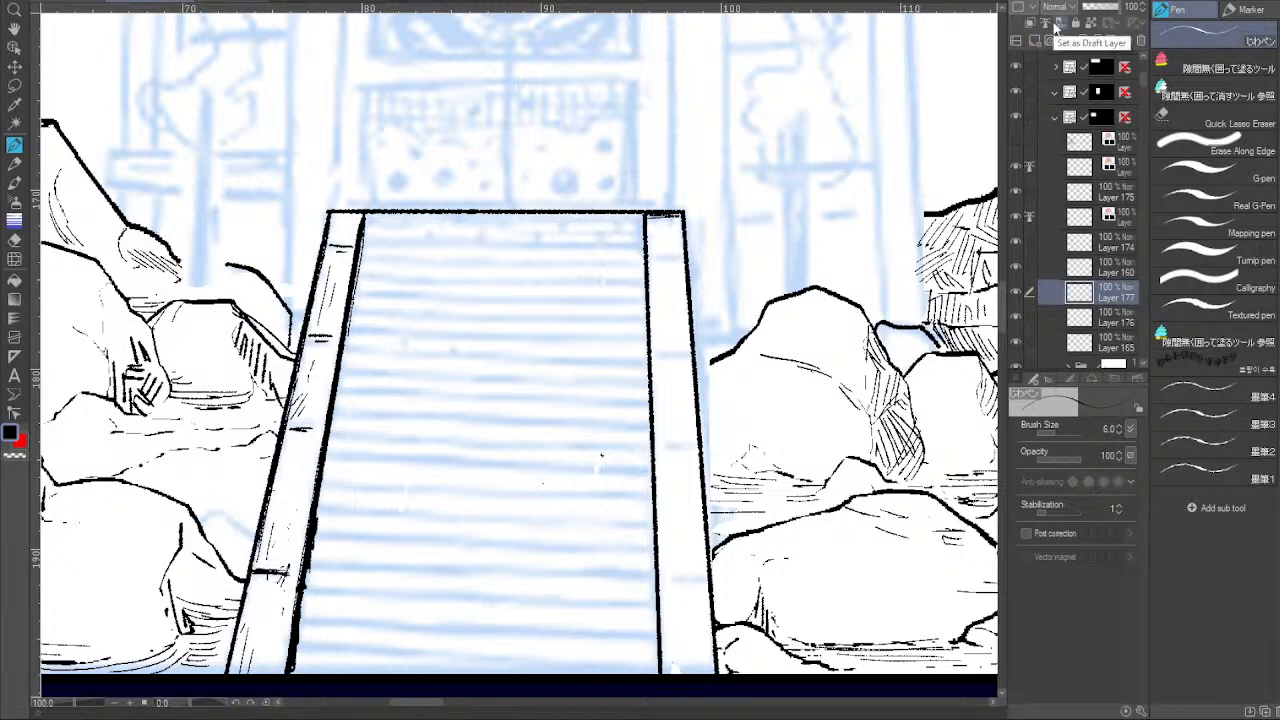
left_click_drag(643, 218, 366, 216)
key("ctrl+z")
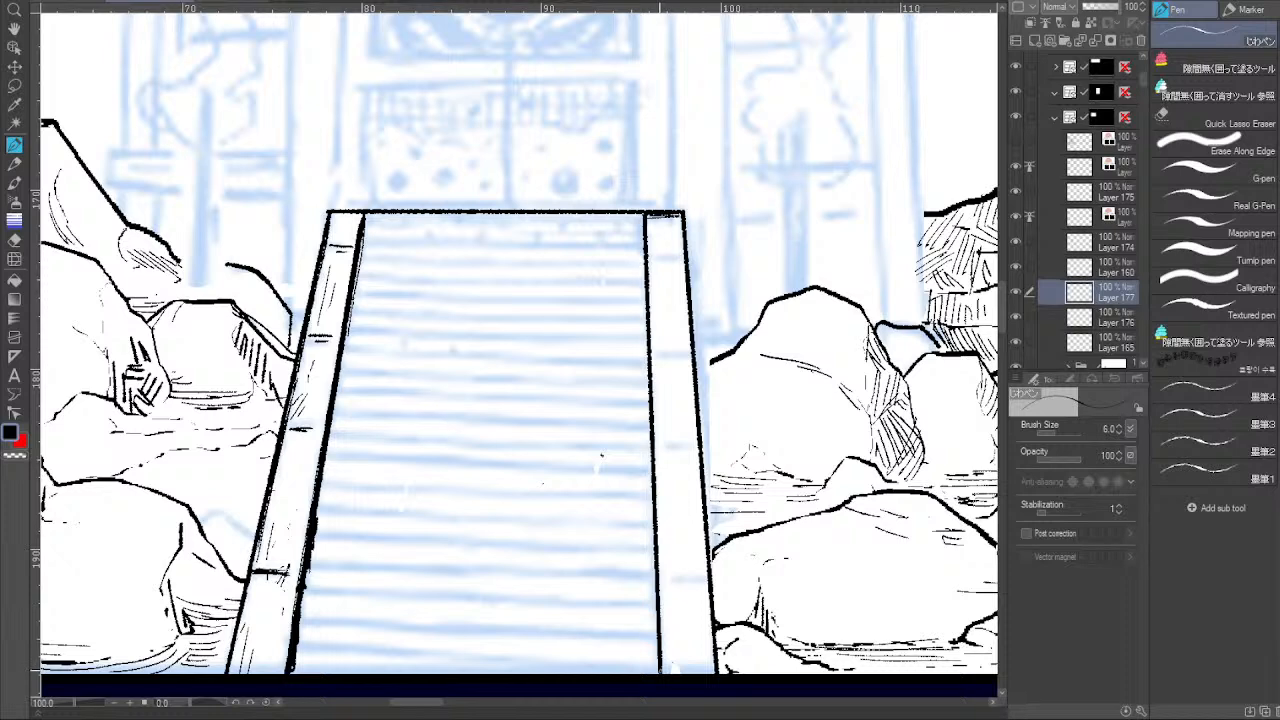
Ink one straight horizontal line across the foot of the stairs between the railings' inner edges, redoing it slightly lower.
left_click(660, 668)
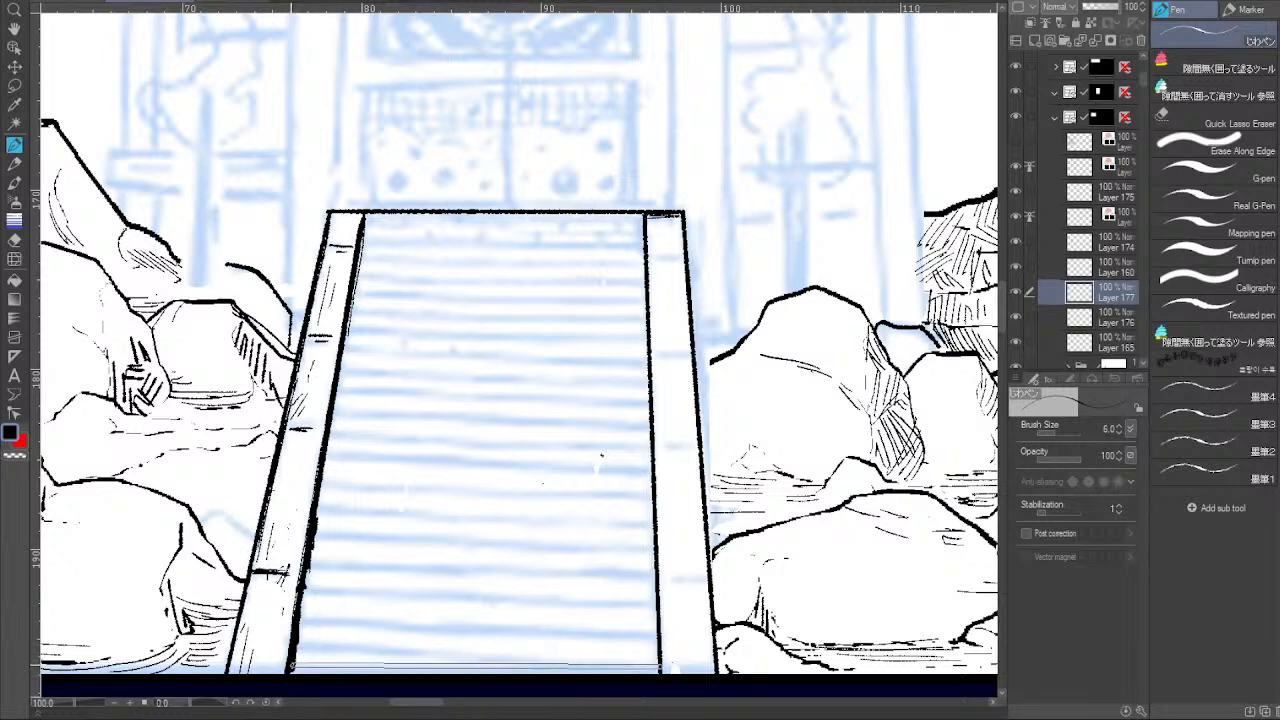
left_click(291, 664)
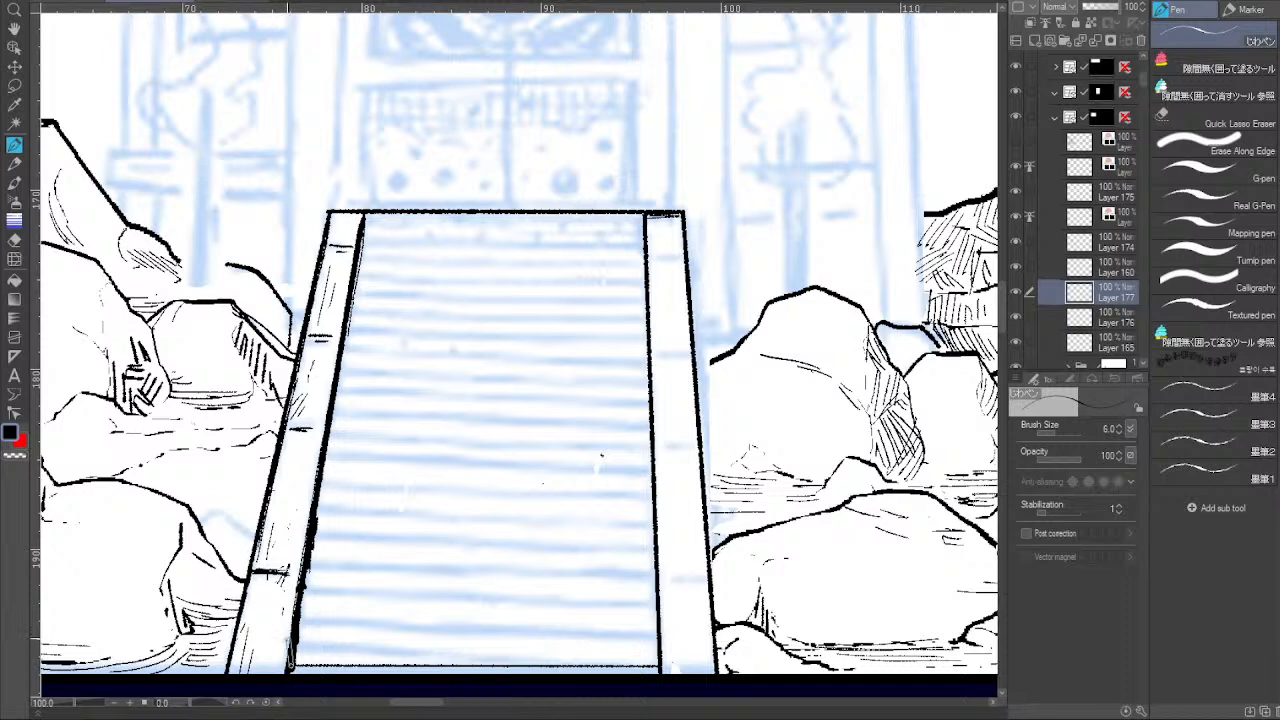
left_click(659, 667)
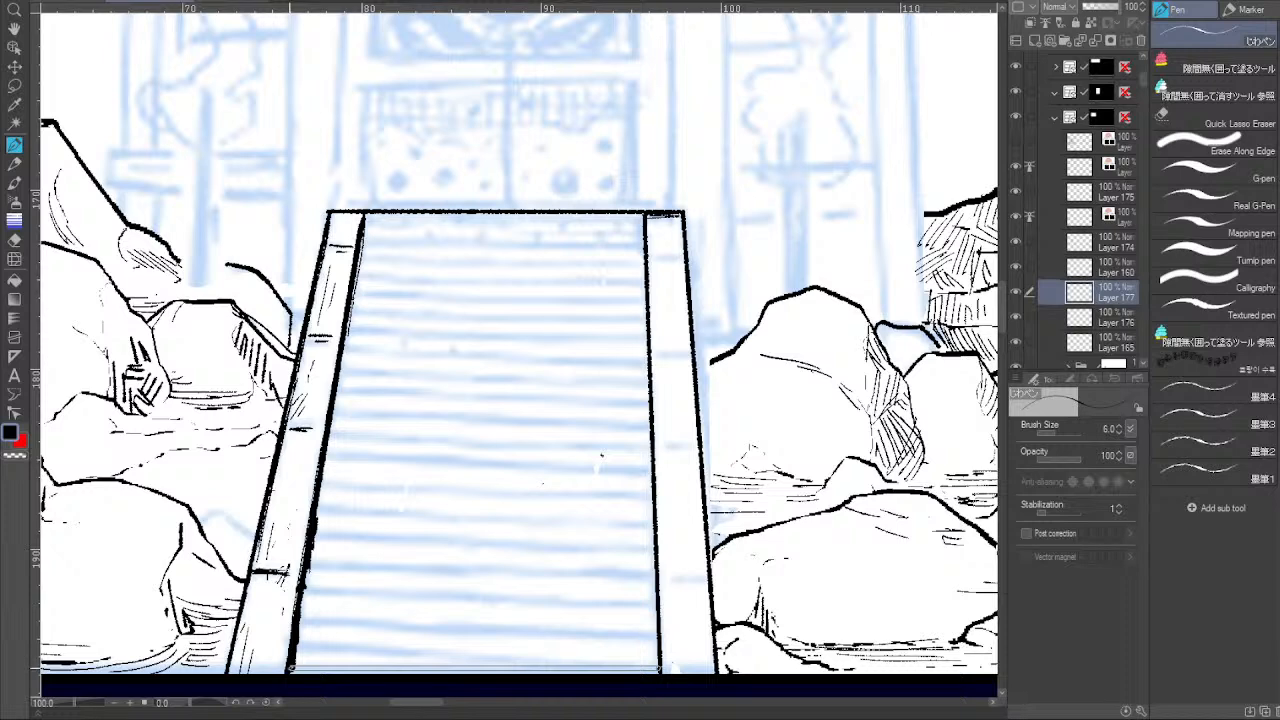
left_click(290, 668)
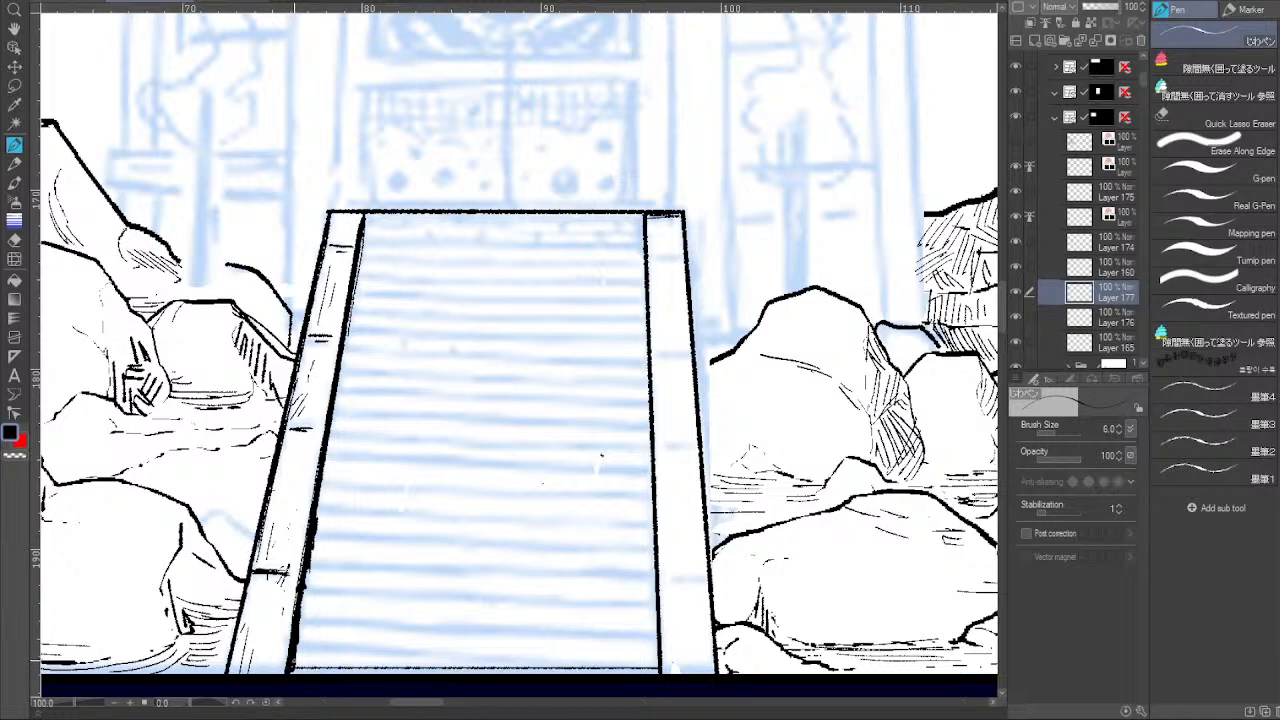
Duplicate Layer 177 with the bottom step line and move the copy up to the next sketched step.
left_click_drag(1085, 291, 1036, 41)
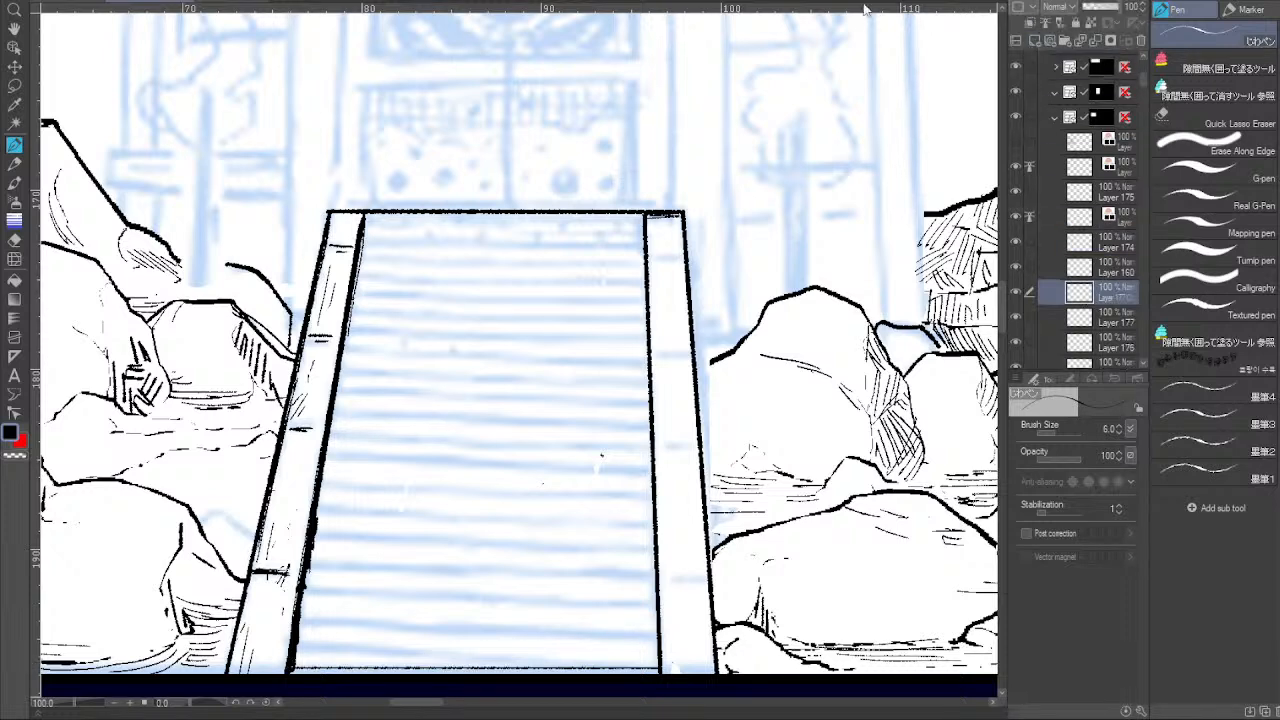
left_click(15, 66)
left_click_drag(710, 576, 712, 562)
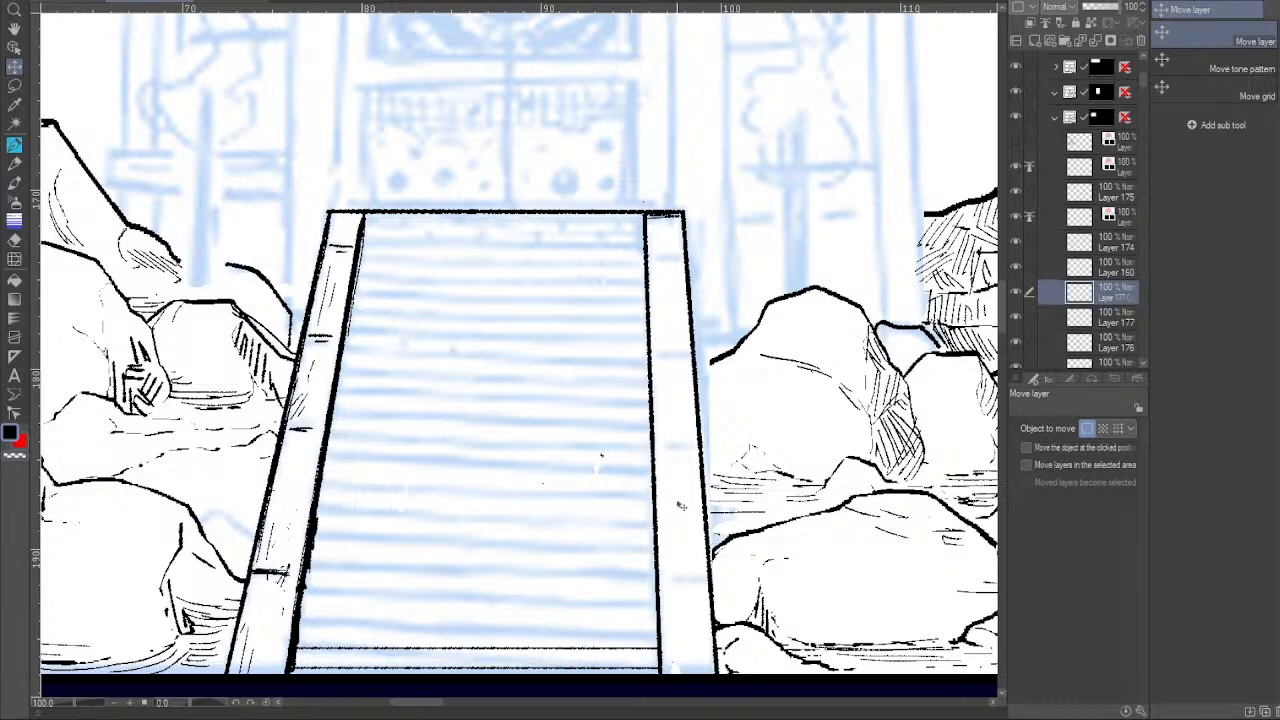
left_click_drag(667, 612, 669, 611)
Make three more duplicates of the newest step line, moving each one step higher over the sketched stairs.
left_click_drag(1079, 290, 1037, 43)
left_click_drag(649, 627, 652, 608)
left_click_drag(1086, 292, 1036, 42)
left_click_drag(722, 591, 724, 575)
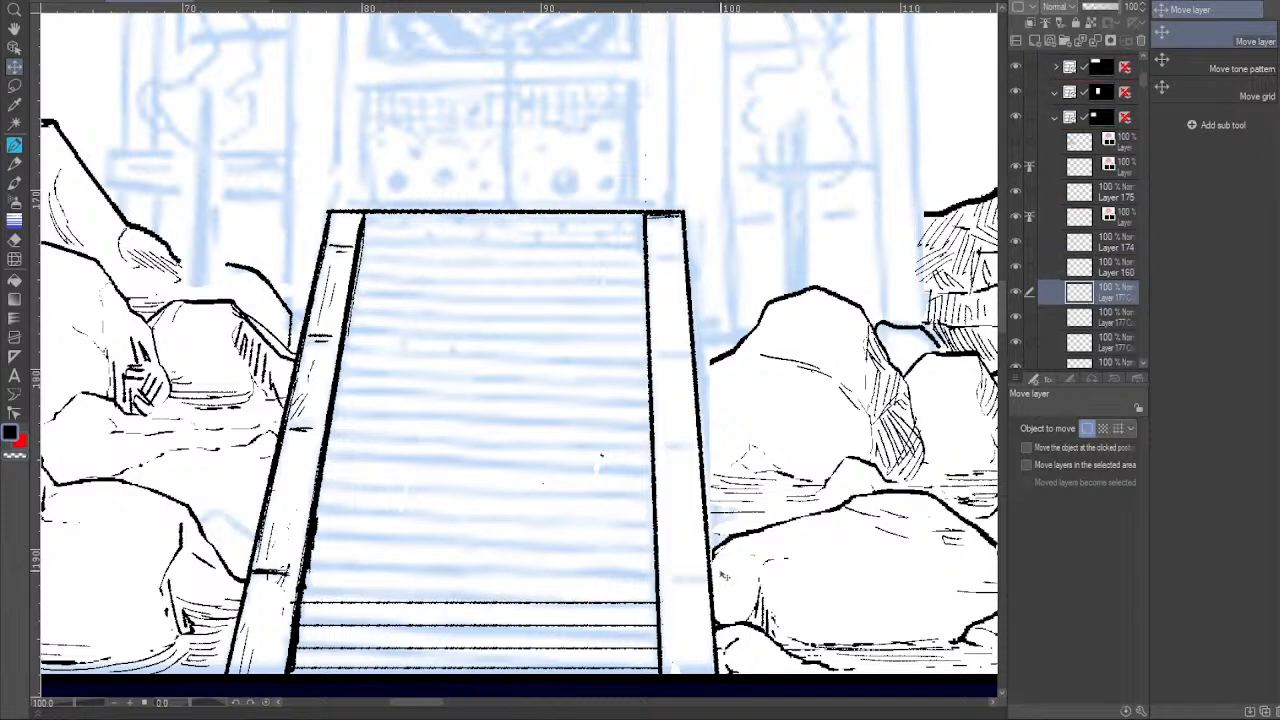
left_click_drag(1080, 295, 1035, 45)
left_click_drag(657, 596, 665, 570)
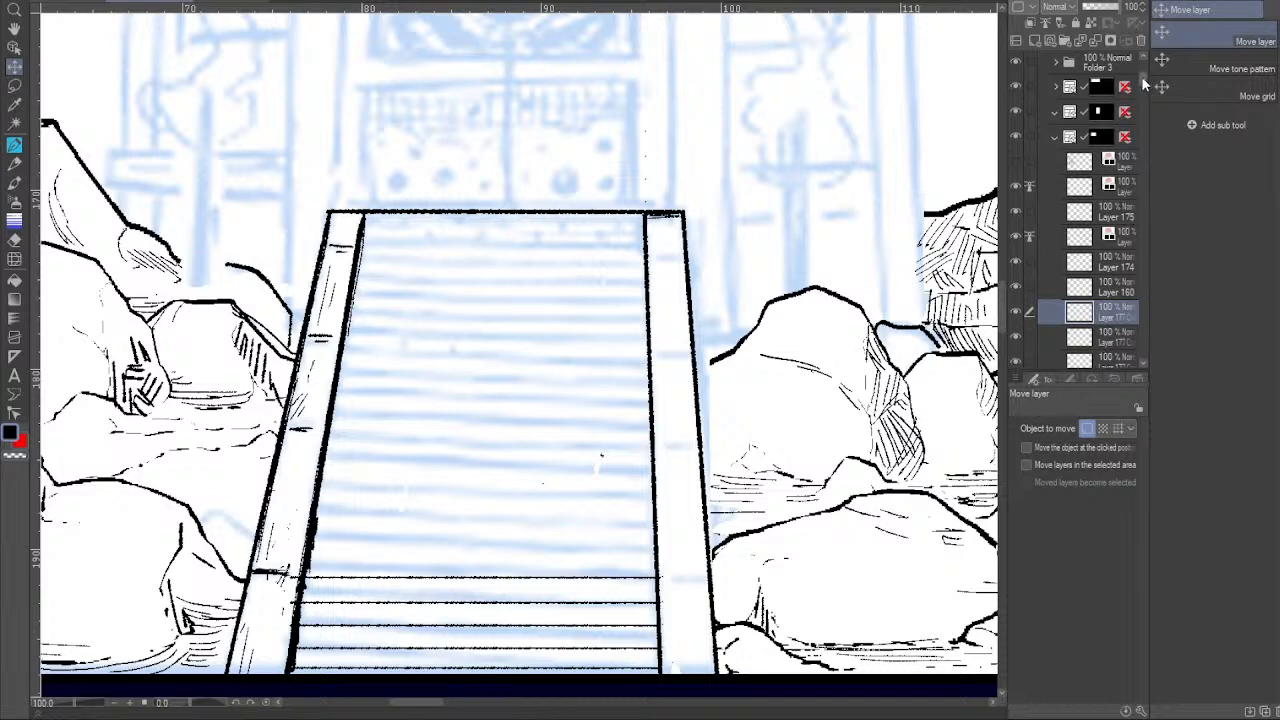
Shift the three uppermost line copies slightly up together, then move the lowest copy up a little to even the spacing.
scroll(1142, 81, "down", 2)
left_click(1100, 265, "shift")
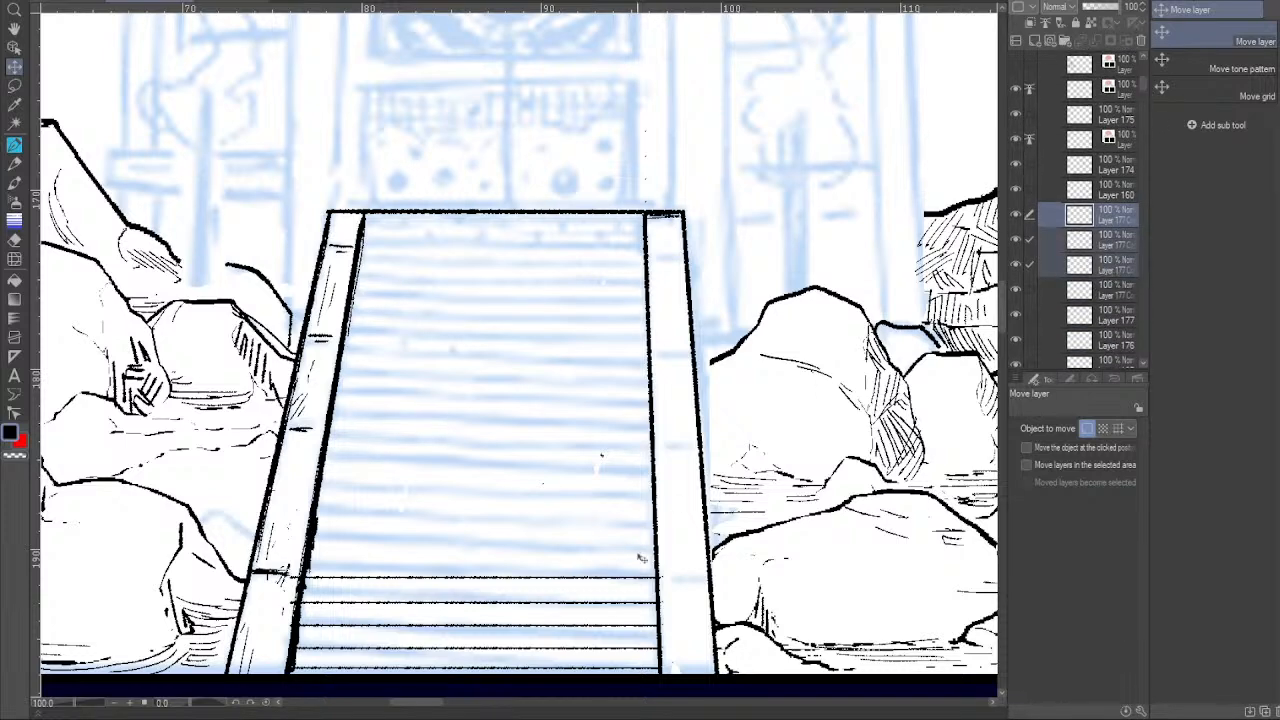
left_click_drag(643, 556, 642, 553)
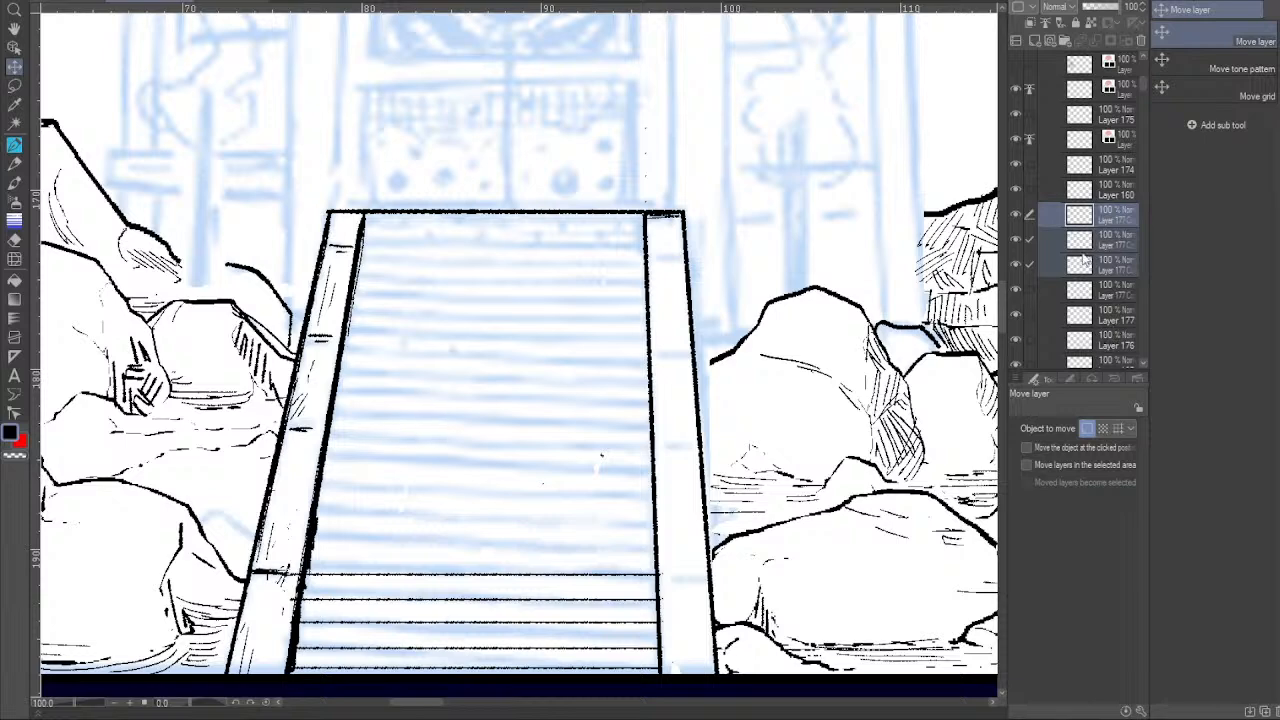
left_click(1083, 318)
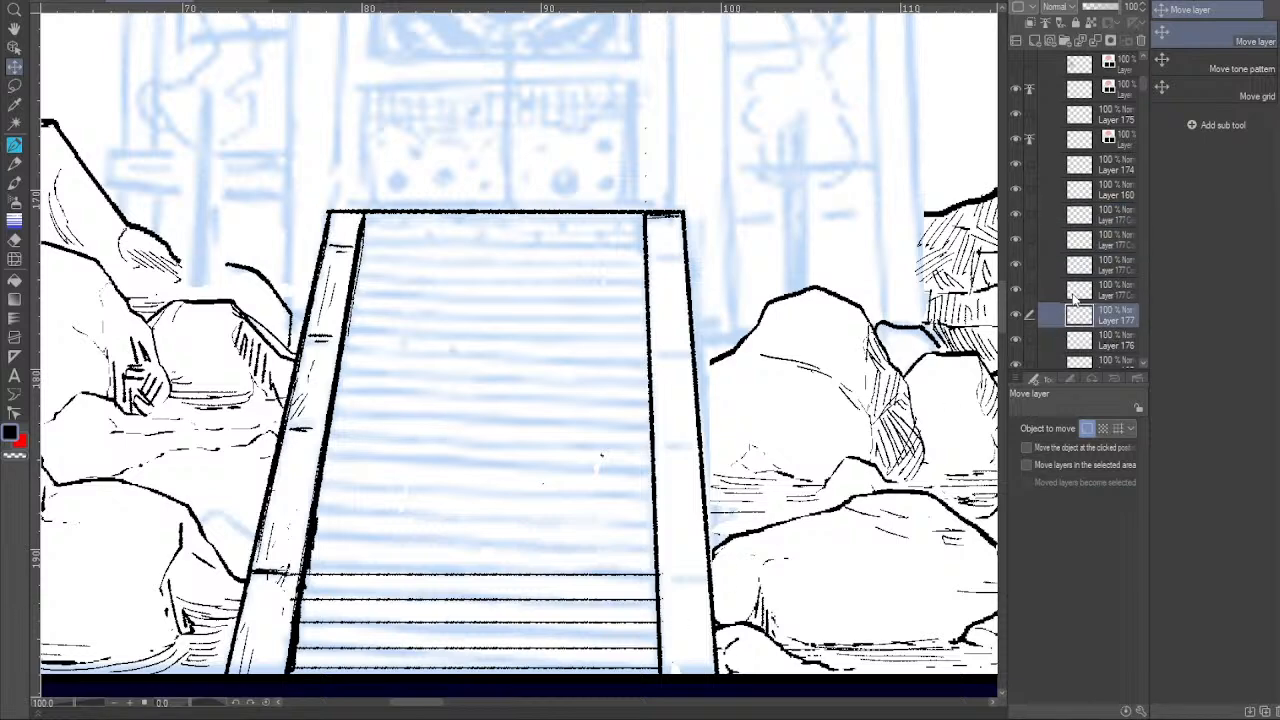
left_click(1076, 296)
left_click_drag(661, 570, 661, 568)
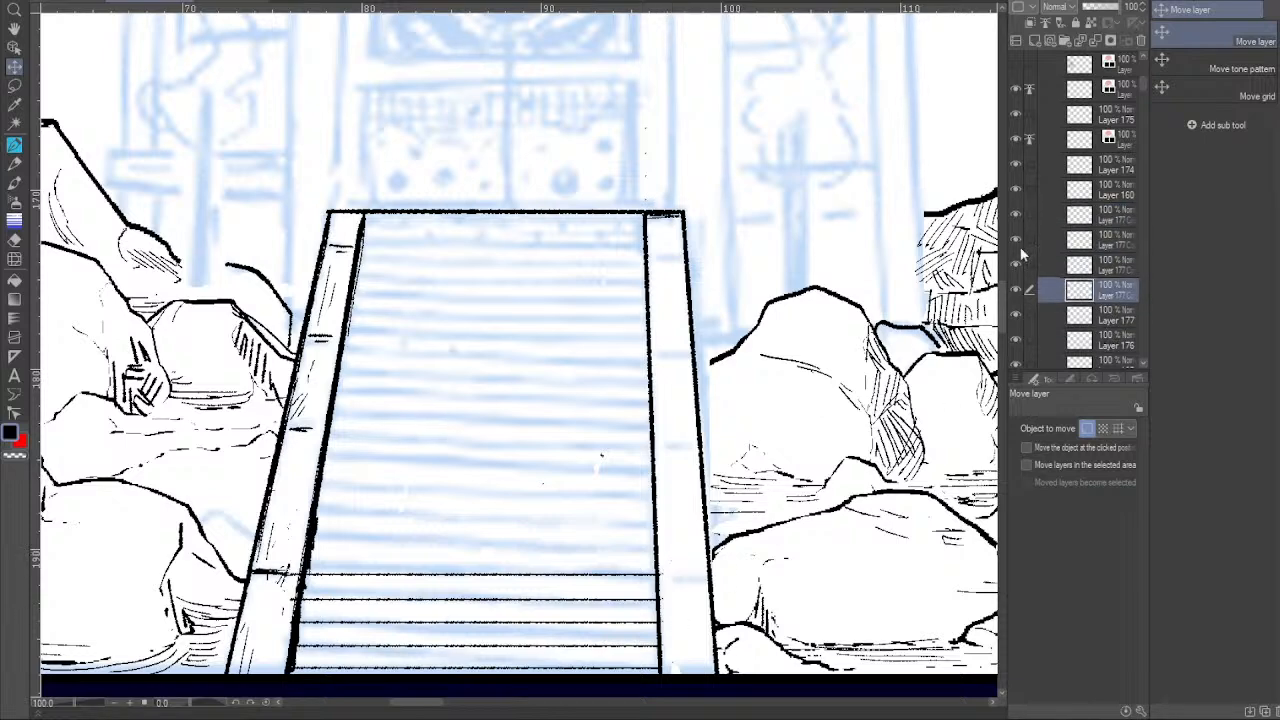
Add five more step lines by duplicating the uppermost copy and moving each up one step, lowering the last one slightly.
left_click(1108, 214)
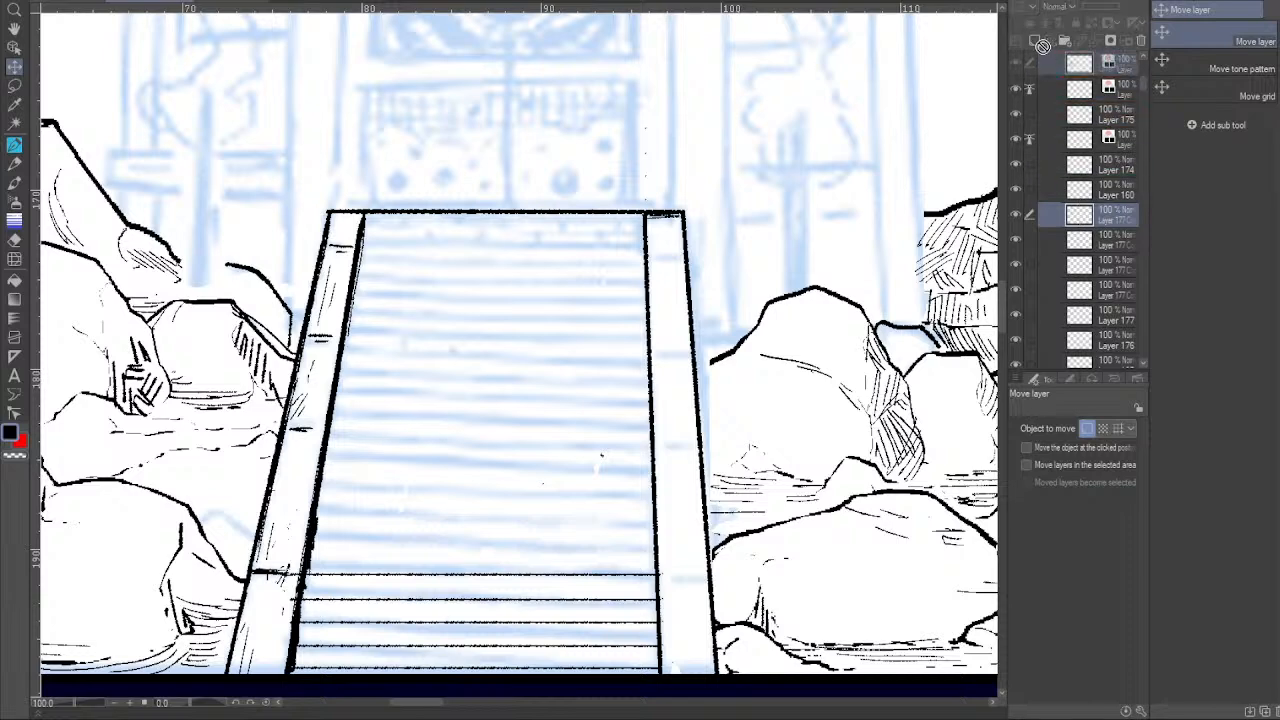
left_click_drag(703, 522, 706, 500)
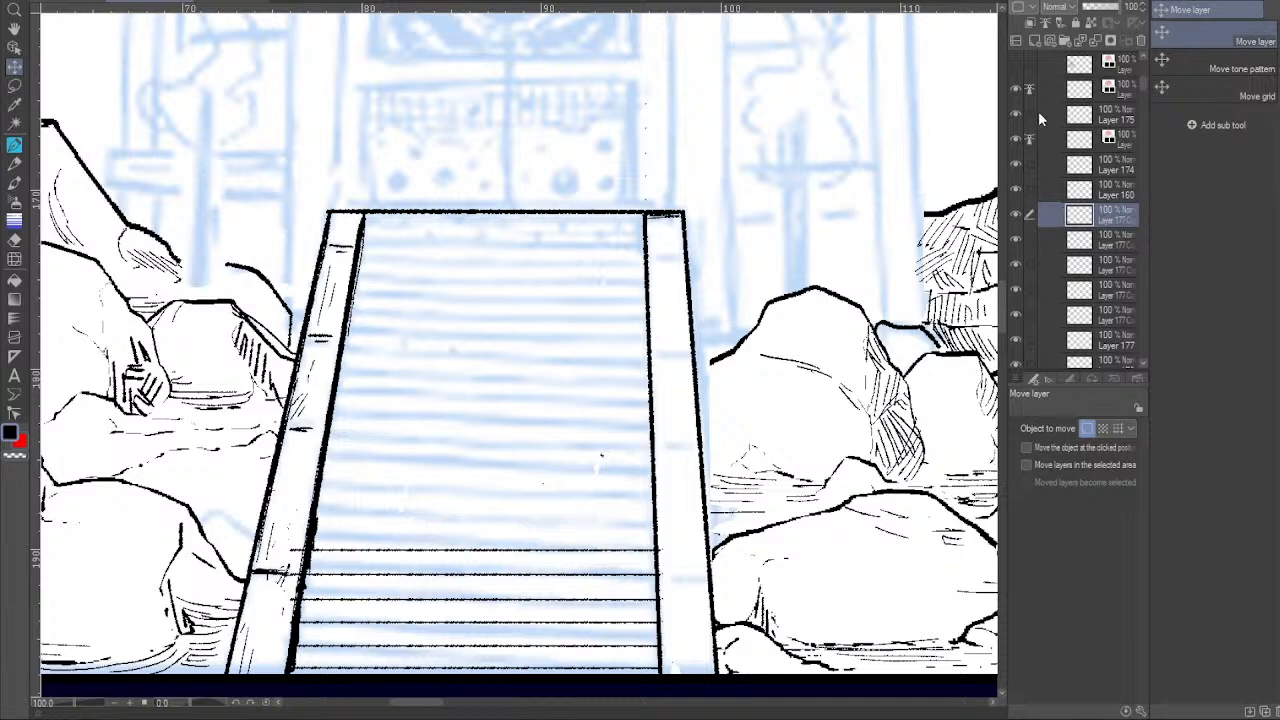
left_click_drag(1068, 214, 1035, 42)
mouse_move(735, 468)
left_mouse_down()
mouse_move(717, 467)
mouse_move(718, 479)
mouse_move(721, 466)
left_mouse_up()
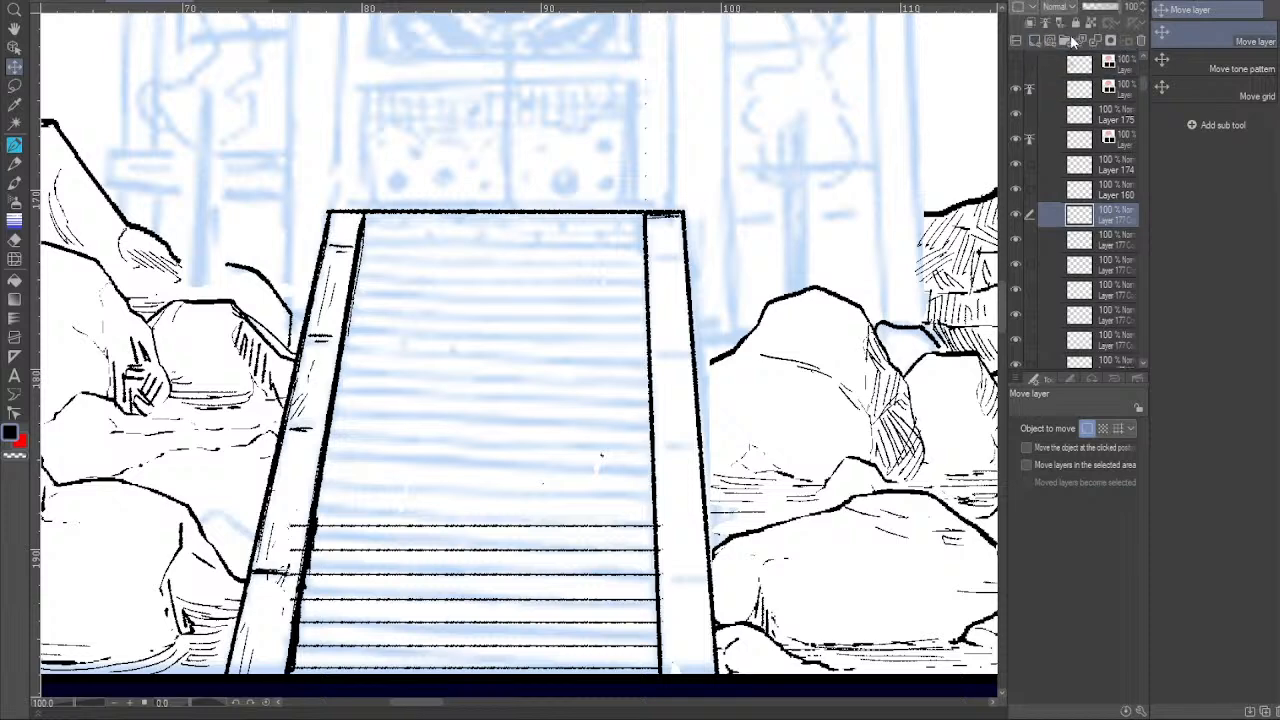
left_click_drag(684, 520, 683, 494)
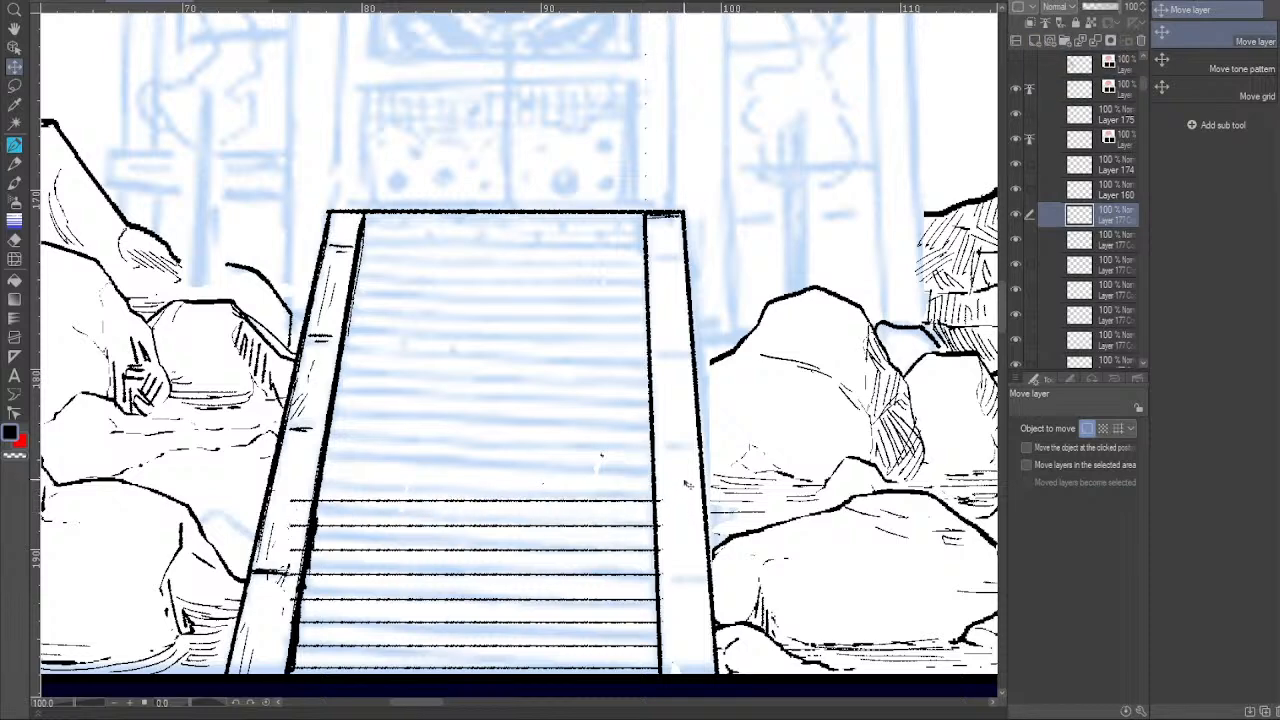
left_click_drag(650, 479, 655, 454)
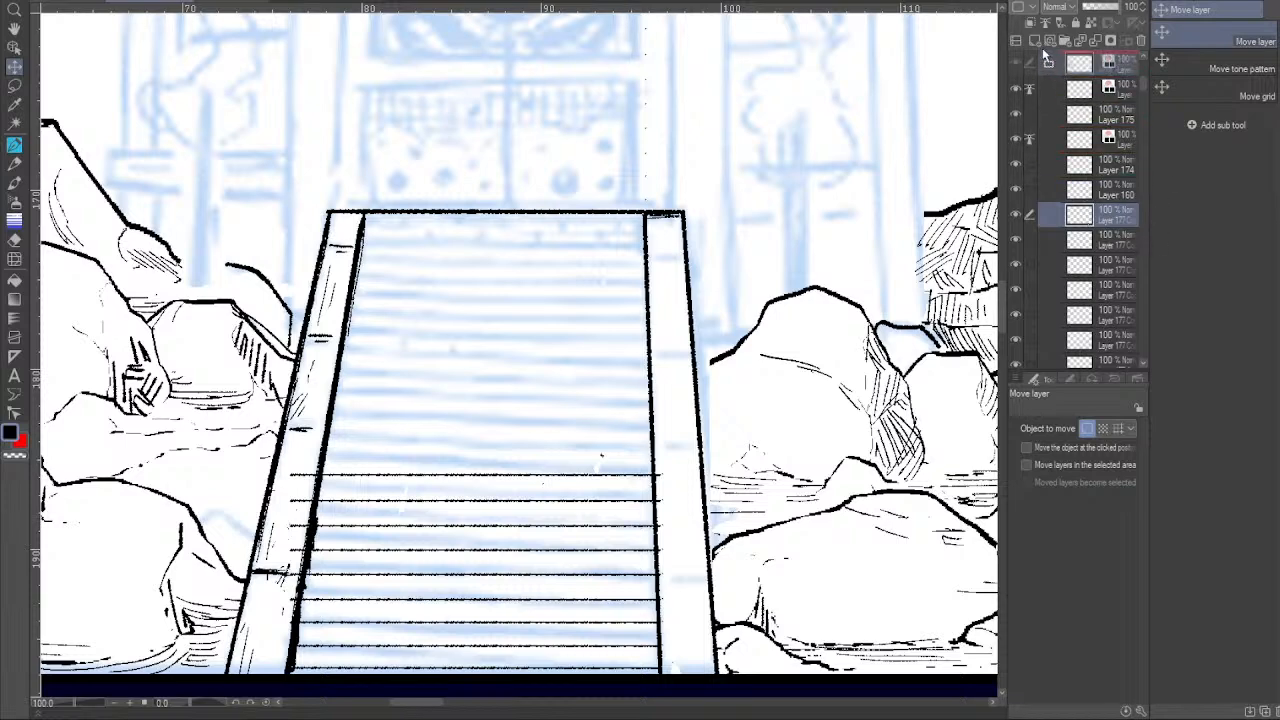
mouse_move(680, 466)
left_mouse_down()
mouse_move(675, 443)
mouse_move(681, 459)
left_mouse_up()
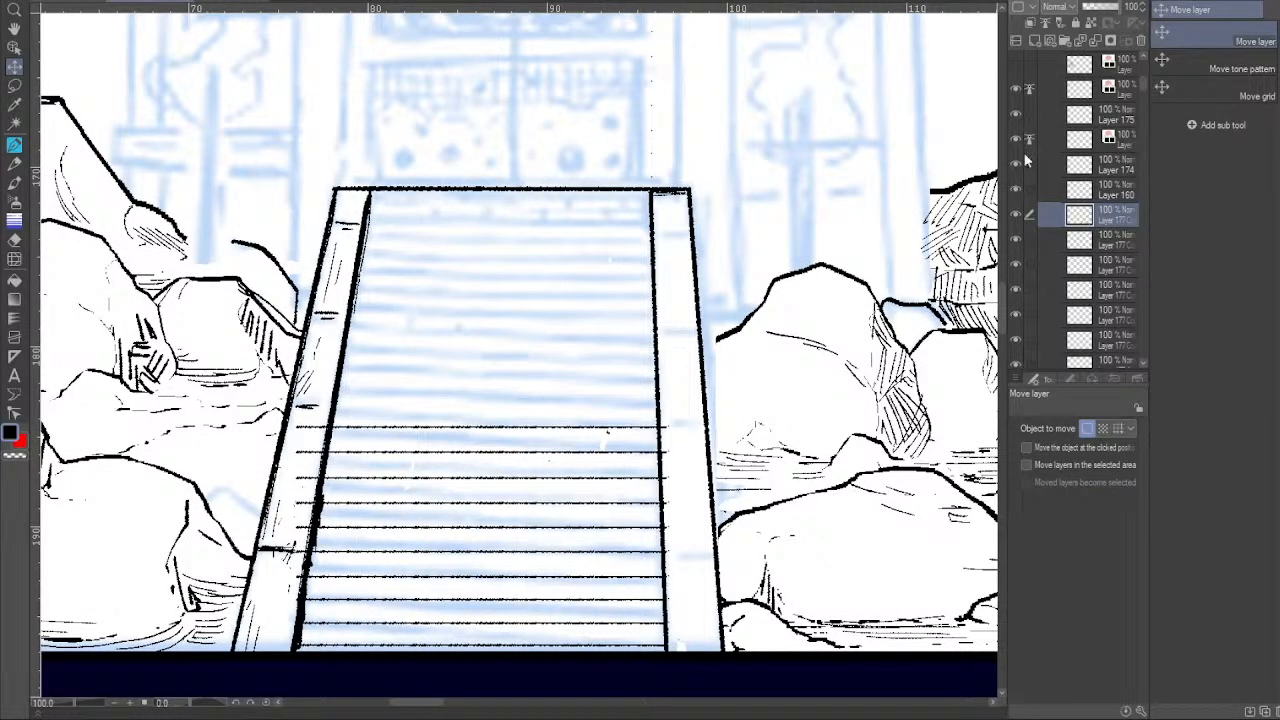
left_click_drag(681, 436, 683, 438)
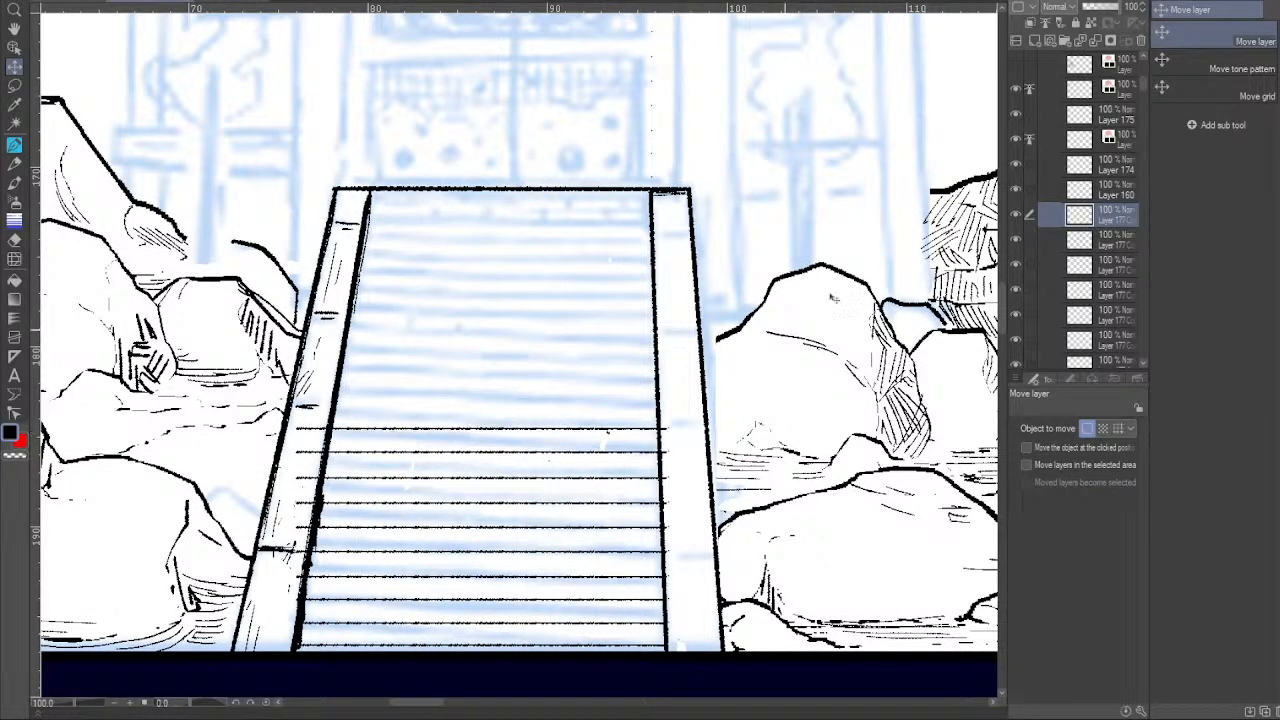
Continue the stairs with four more duplicated step lines, each moved up by one tread from the previous one.
mouse_move(1080, 214)
left_mouse_down()
mouse_move(1100, 48)
mouse_move(1042, 44)
left_mouse_up()
left_click_drag(697, 417, 693, 395)
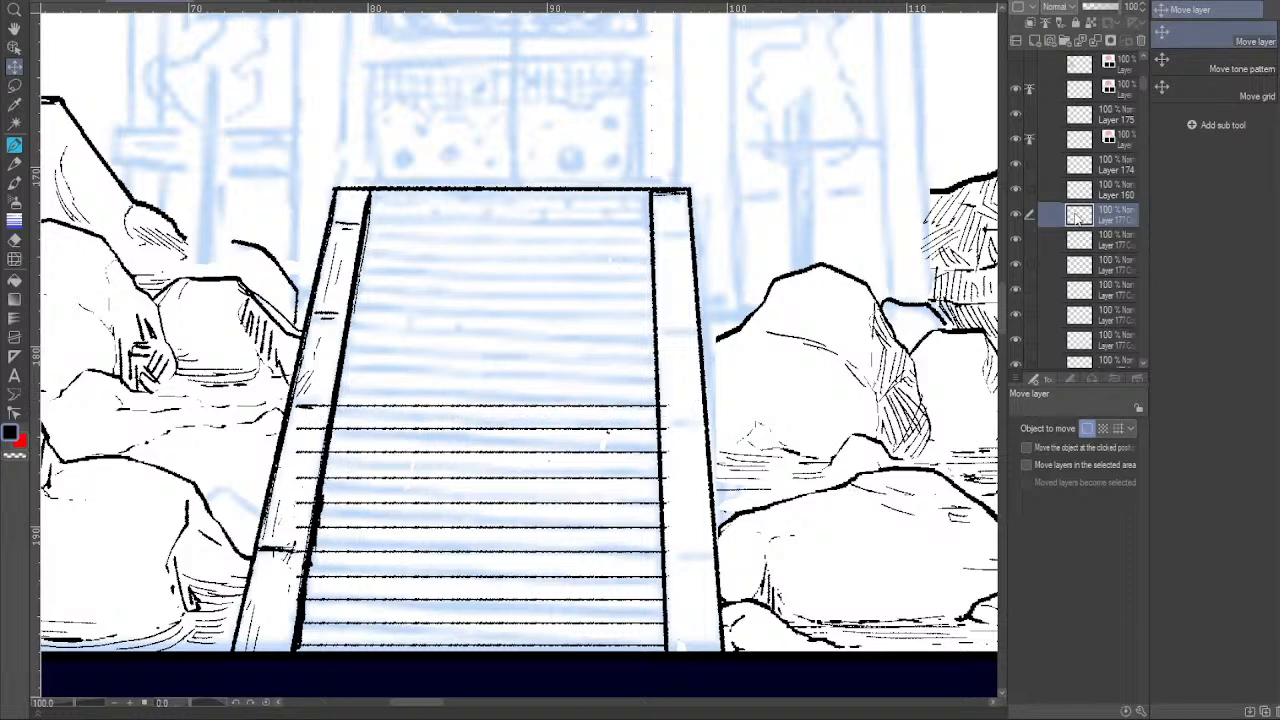
left_click_drag(689, 408, 688, 384)
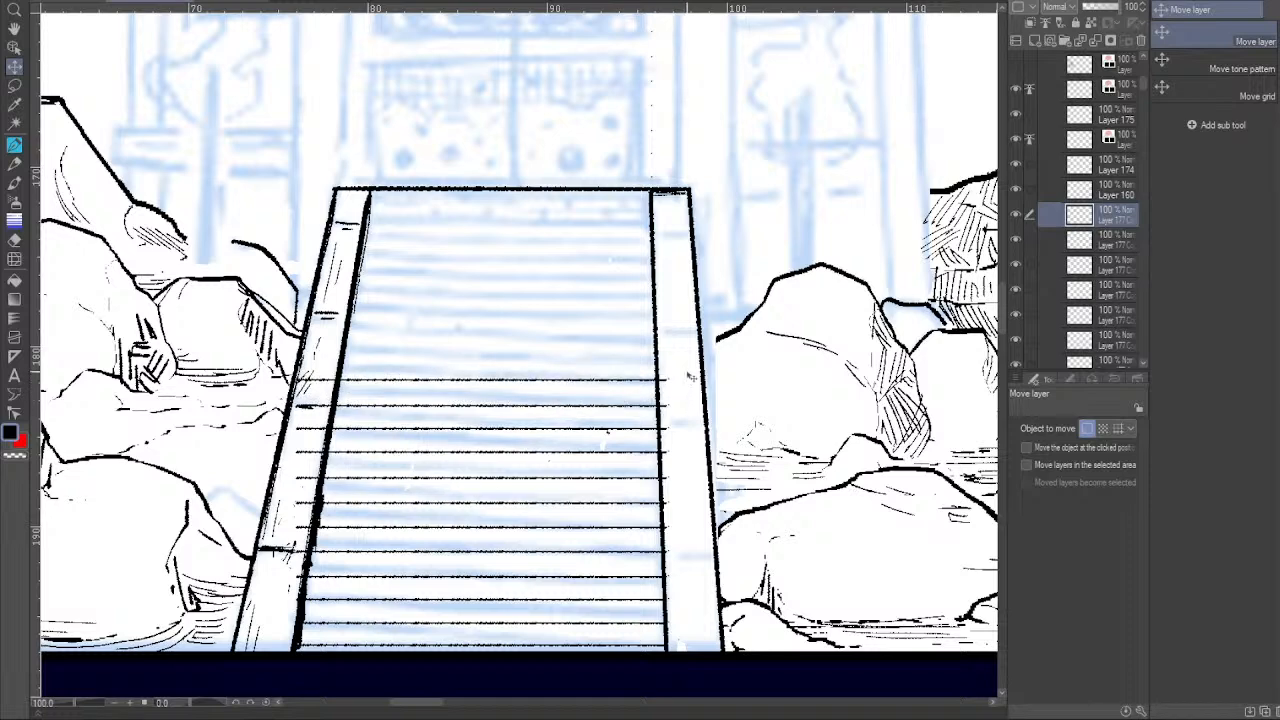
left_click_drag(1079, 218, 1036, 42)
left_click_drag(698, 384, 712, 352)
left_click_drag(1075, 220, 1038, 41)
left_click_drag(687, 346, 688, 324)
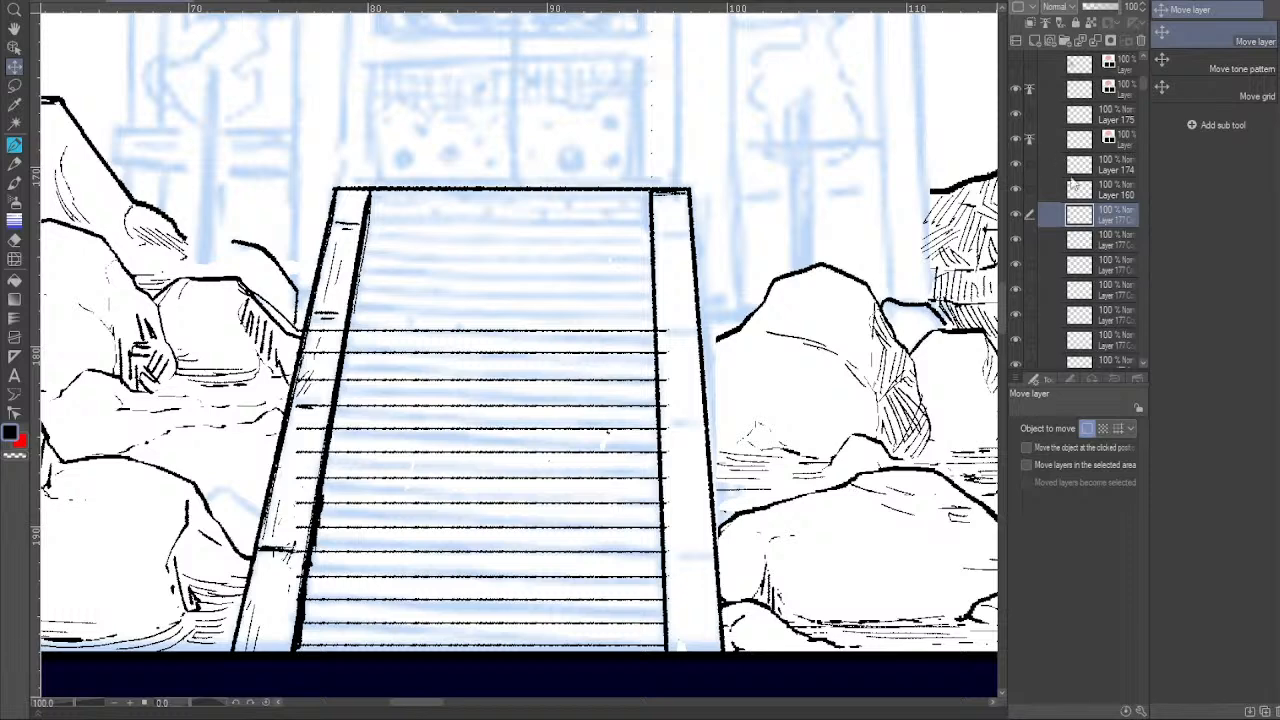
Duplicate the topmost step line twice, move the copies up at narrower spacing, and nudge the last one slightly upward.
left_click(1083, 243)
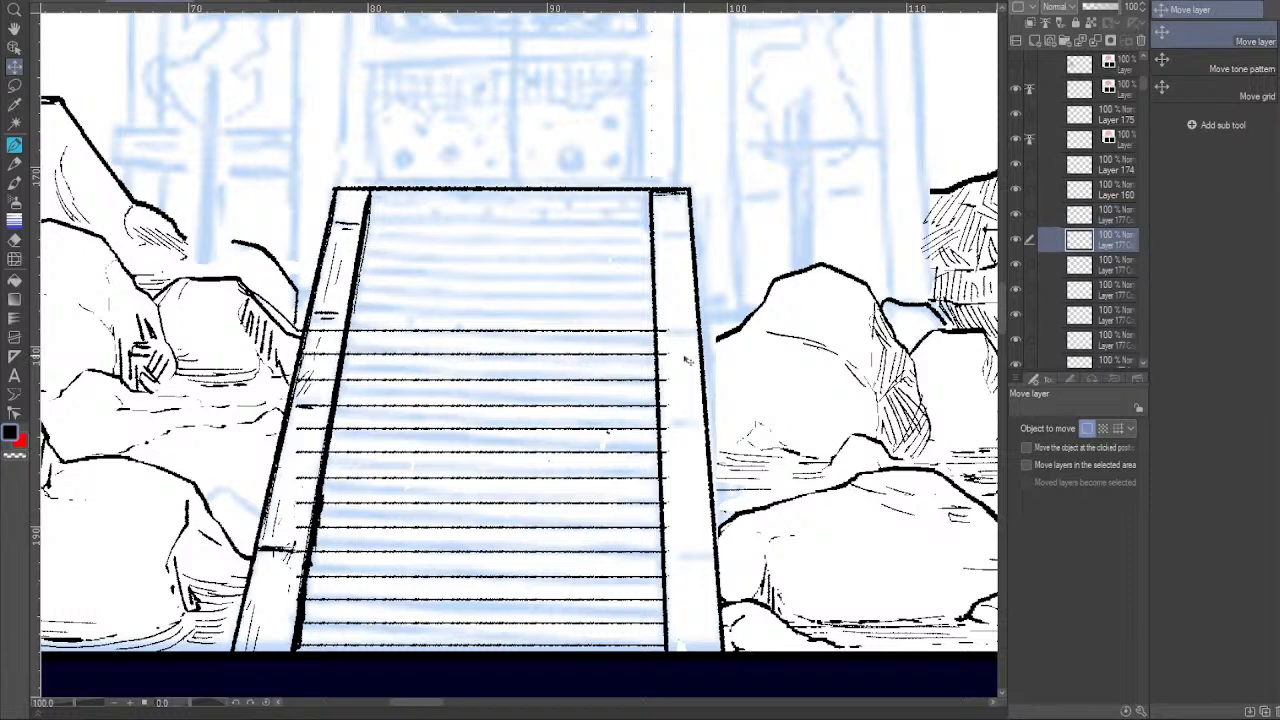
left_click(1083, 216)
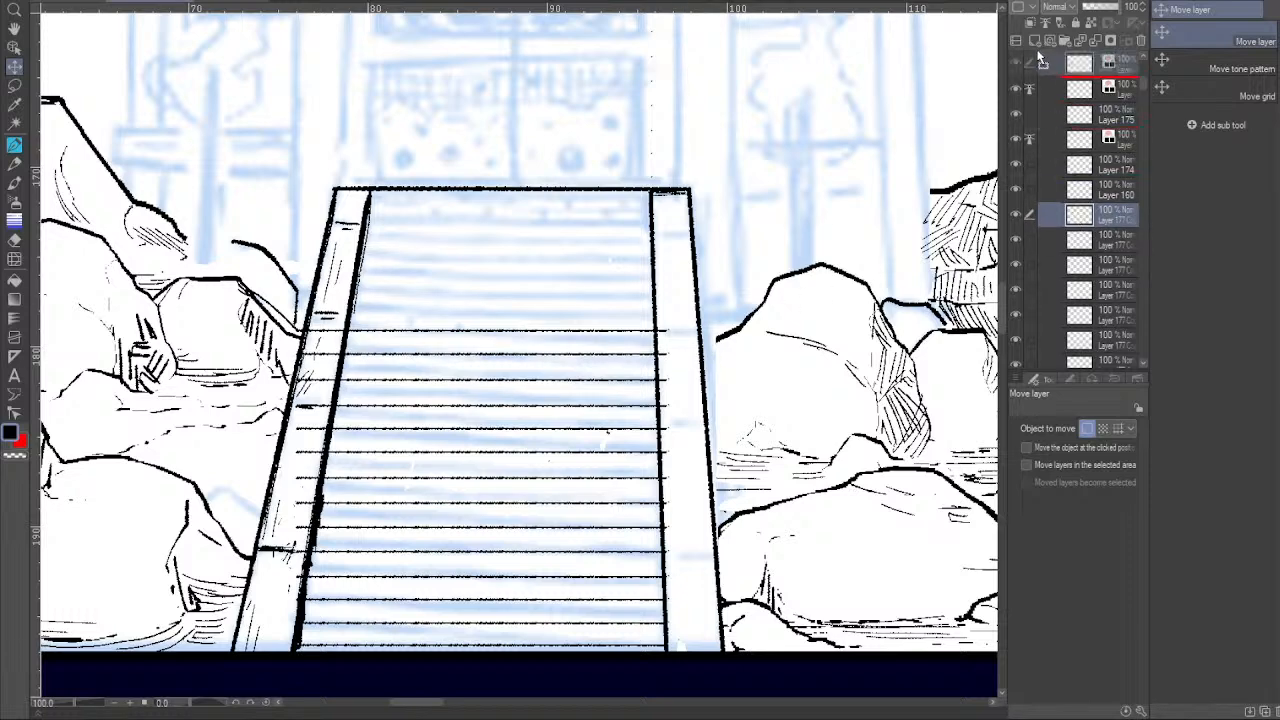
left_click_drag(707, 341, 708, 317)
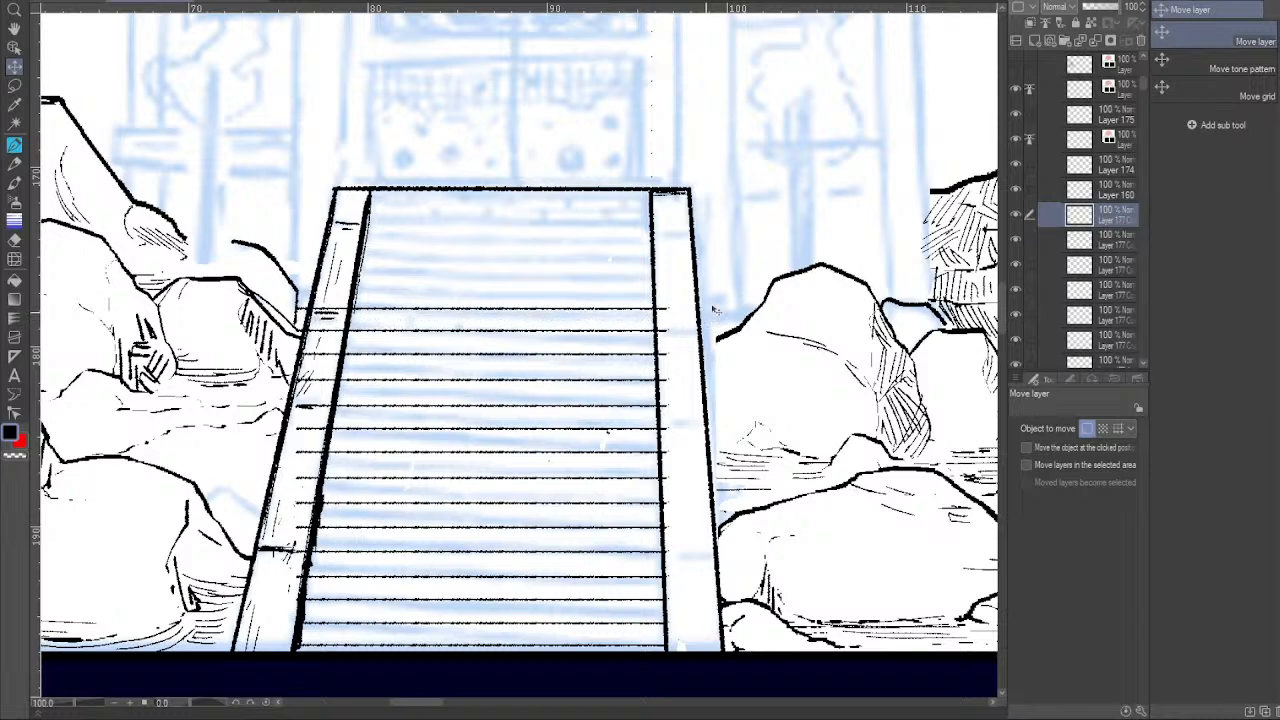
left_click_drag(1084, 220, 1082, 135)
left_click_drag(695, 320, 693, 298)
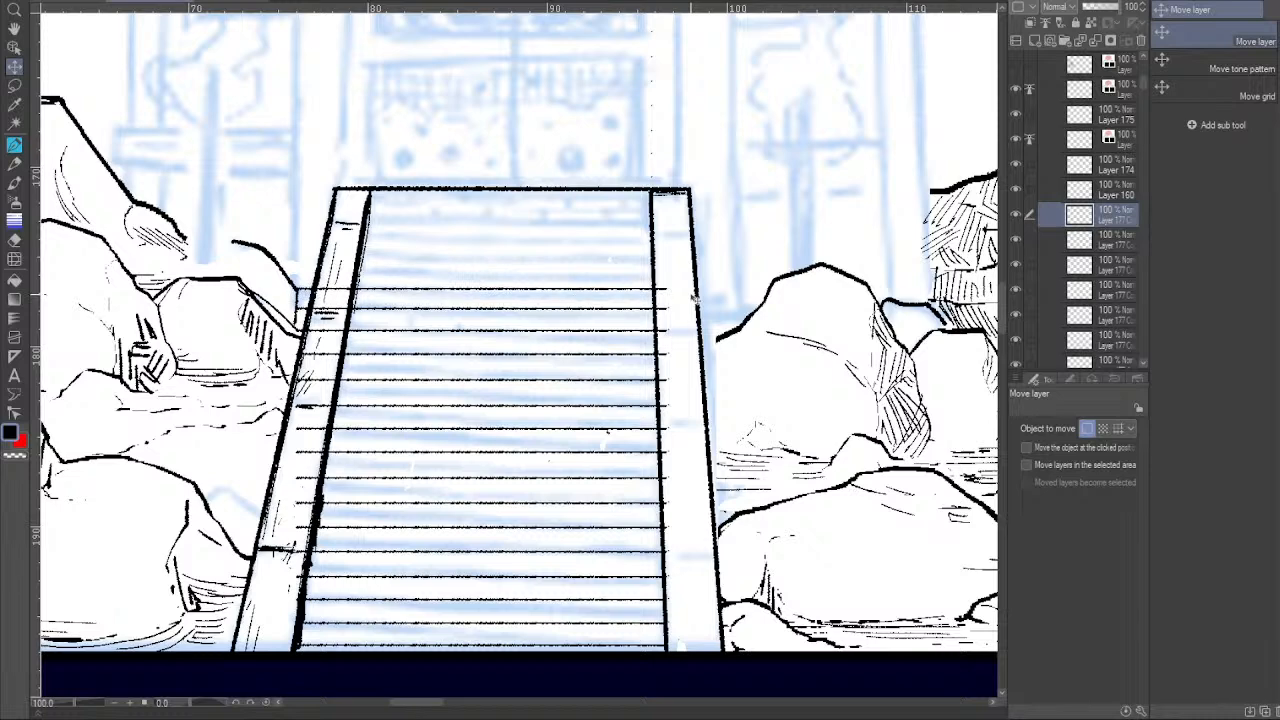
key("Up")
key("Up")
key("Down")
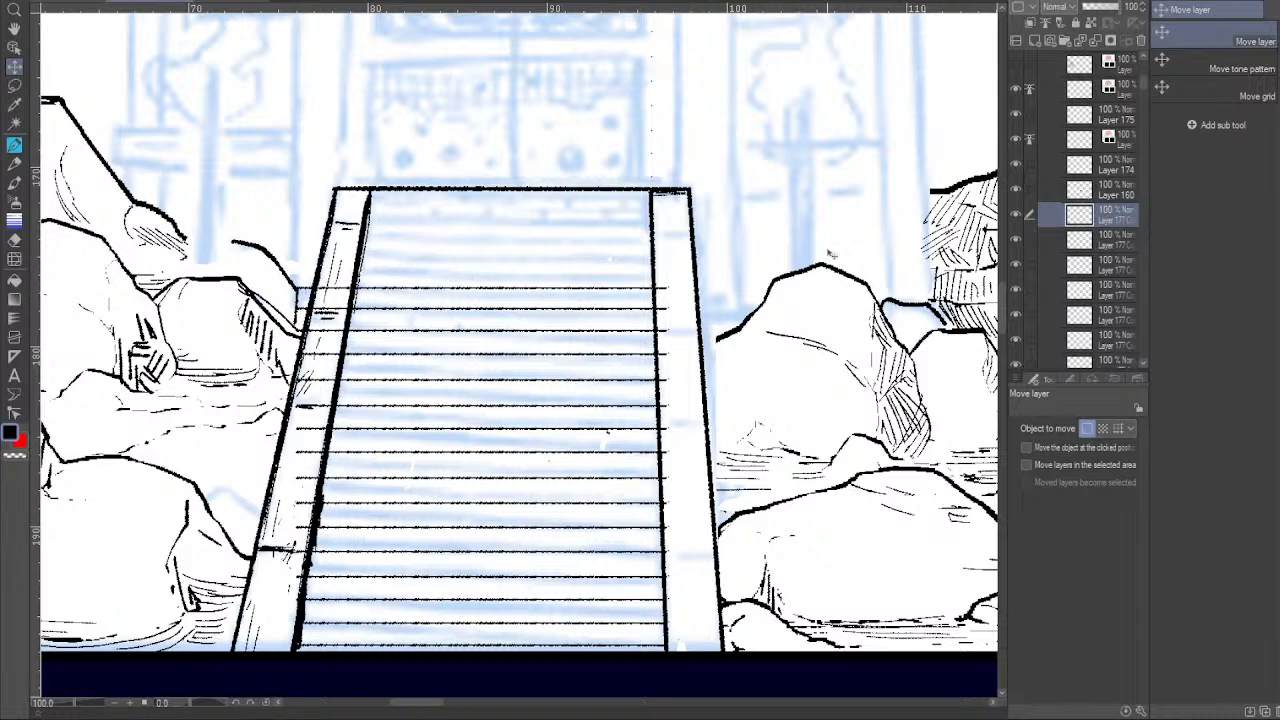
key("Up")
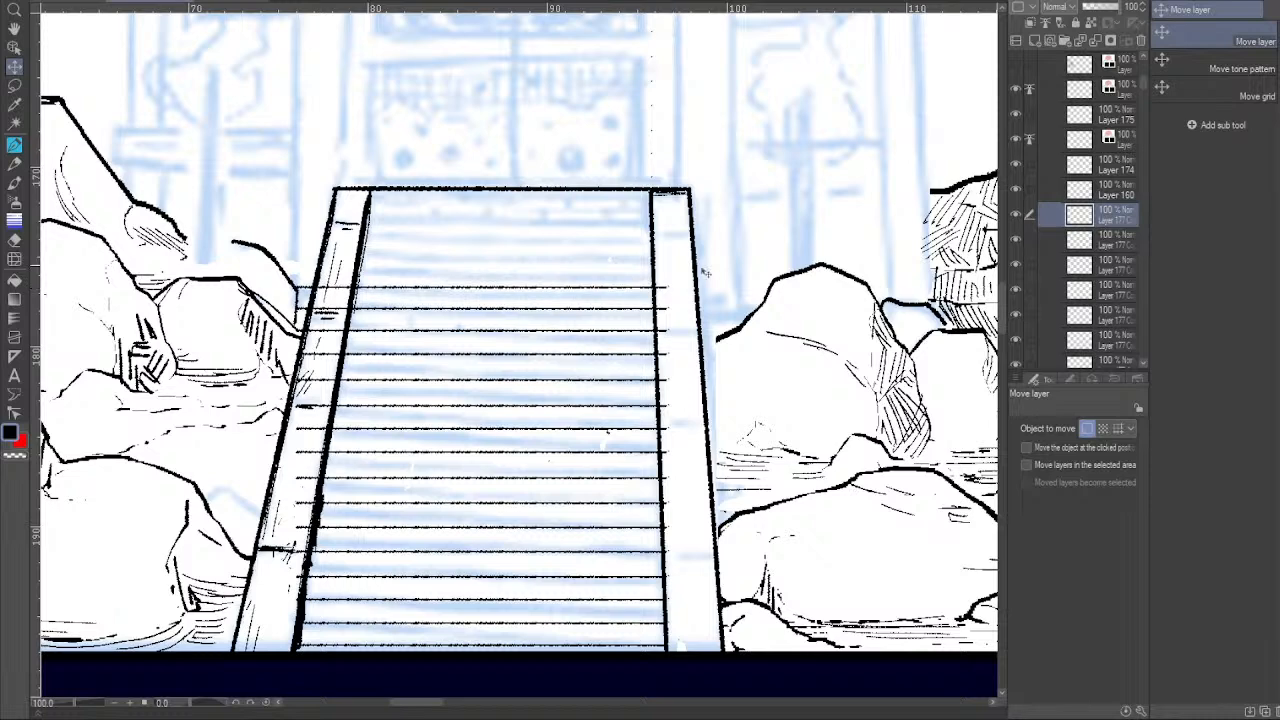
Add the last four step lines as duplicates at tighter spacing, ending just below the line at the head of the stairs.
left_click_drag(1075, 213, 1047, 42)
left_click_drag(1078, 214, 1034, 48)
left_click_drag(679, 296, 678, 274)
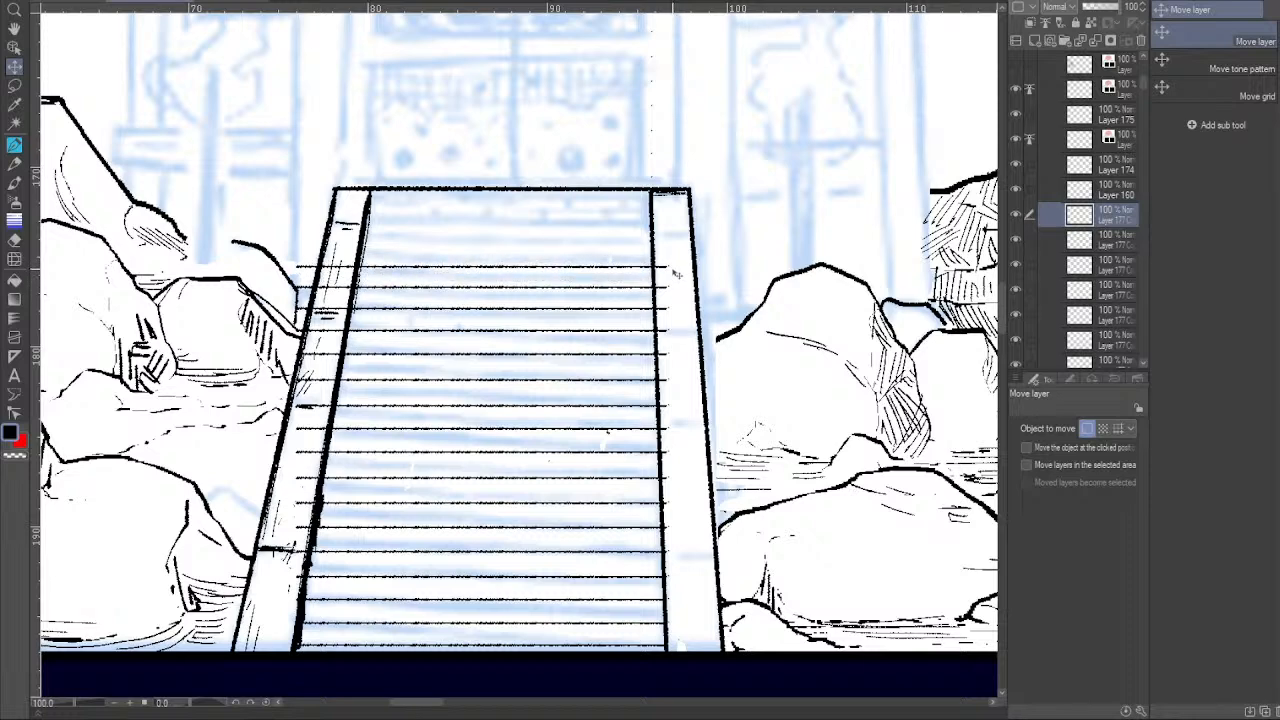
left_click_drag(1081, 218, 1035, 43)
left_click_drag(688, 273, 694, 259)
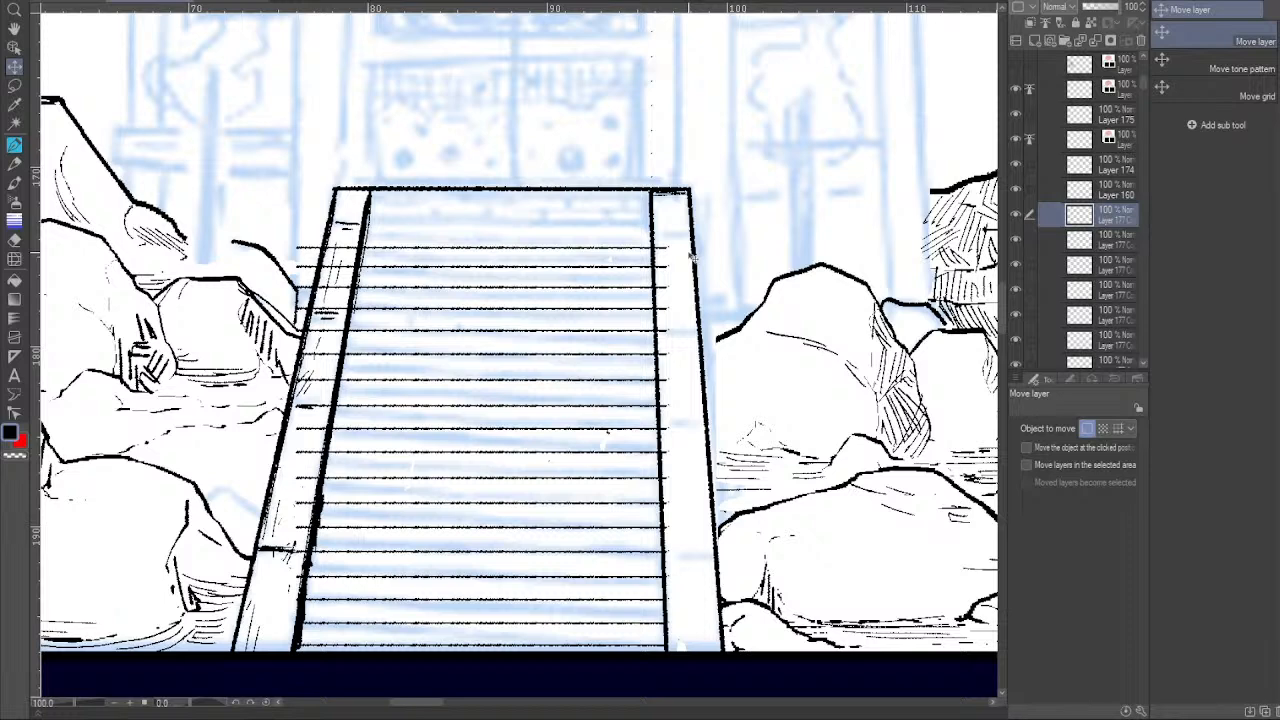
left_click_drag(680, 263, 686, 245)
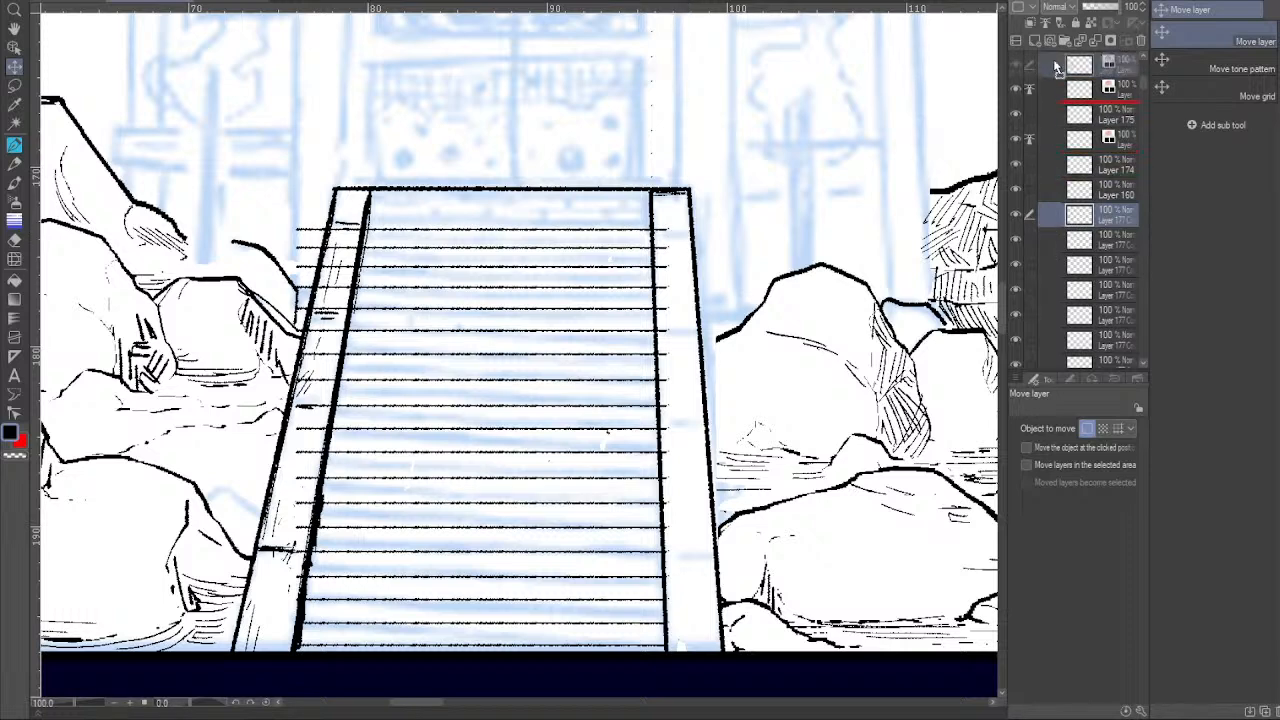
left_click_drag(686, 232, 682, 216)
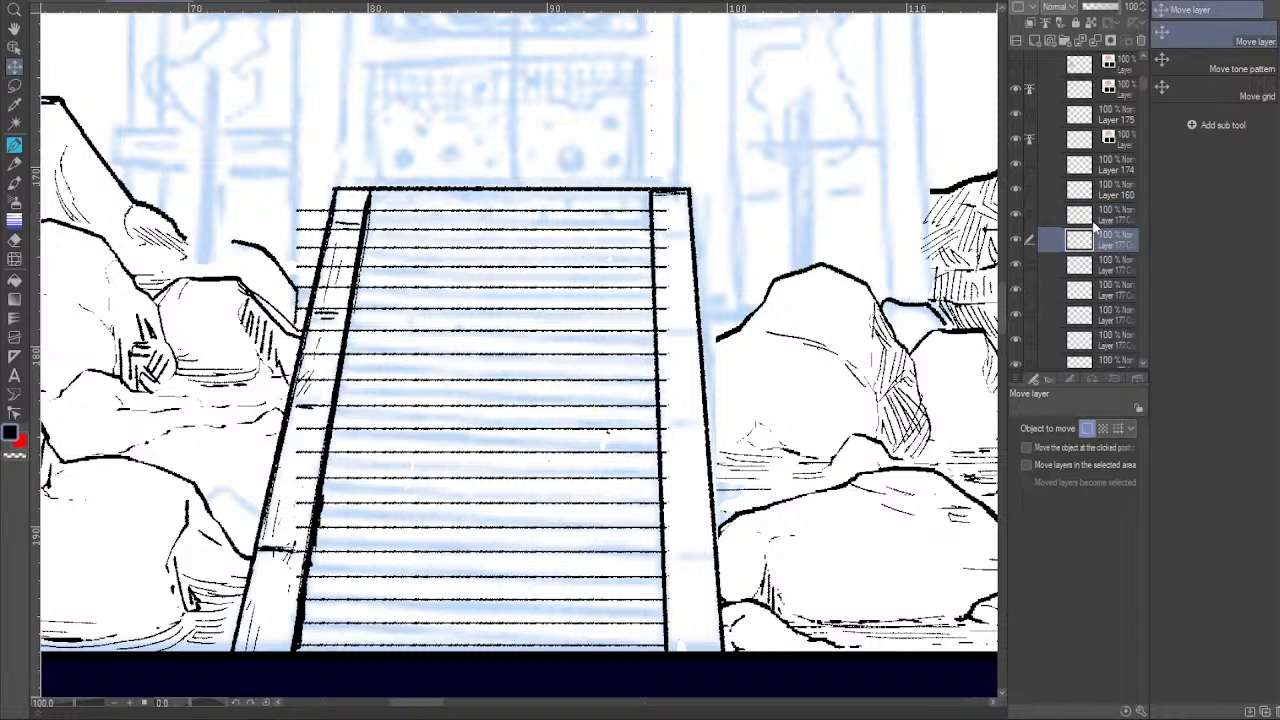
Merge all the duplicated step-line layers down into Layer 177, toggling layer visibility to check the lines.
left_click(1015, 214)
left_click(1016, 218)
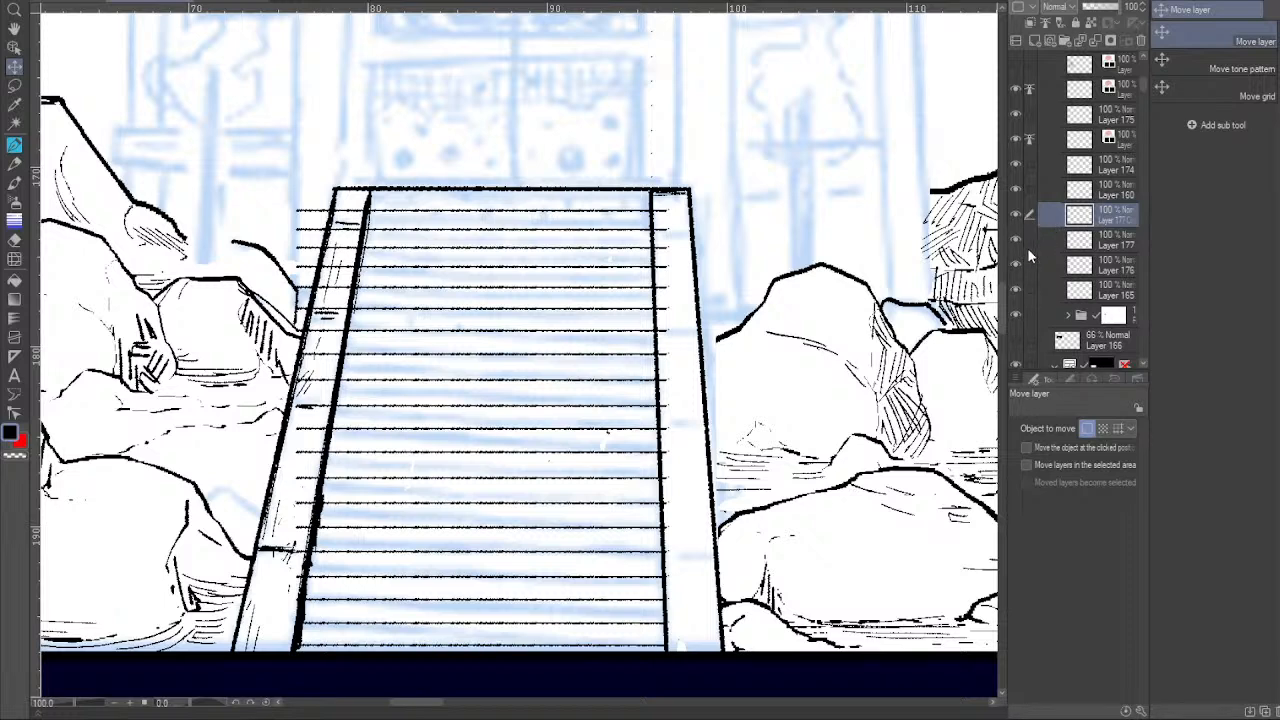
key("ctrl+e")
left_click(1018, 215)
left_click(1018, 215)
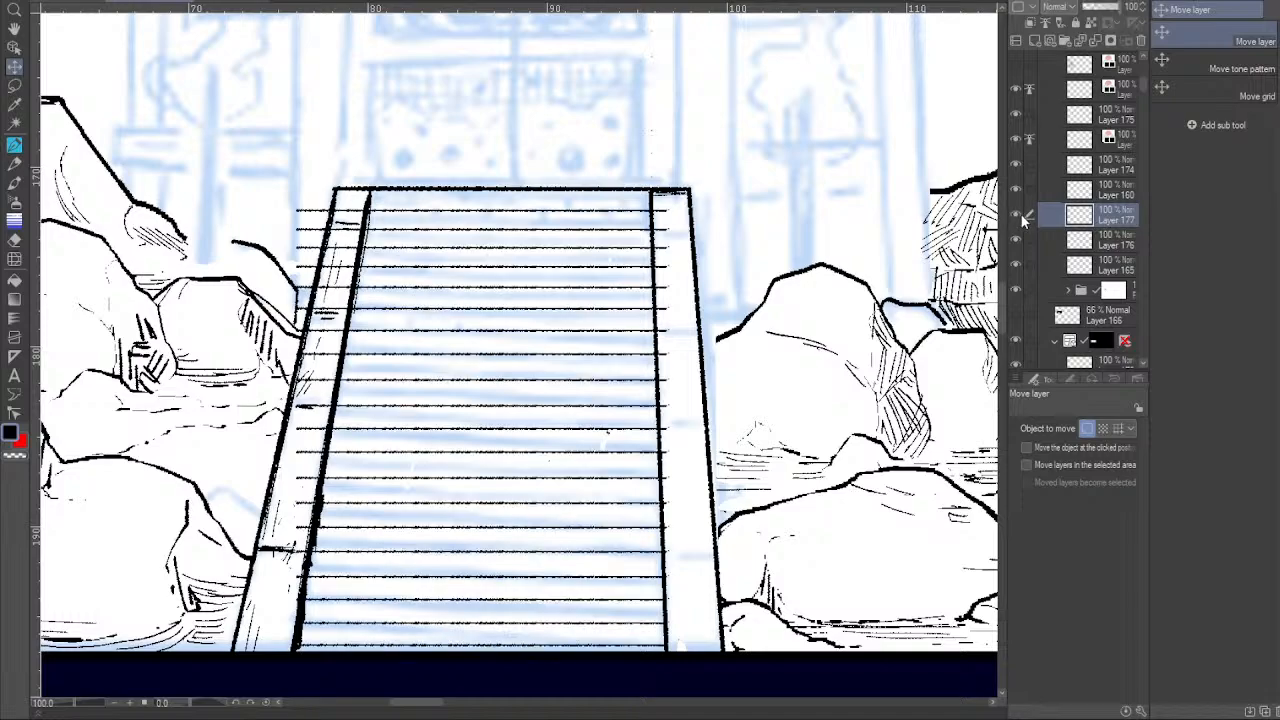
left_click_drag(853, 129, 800, 306)
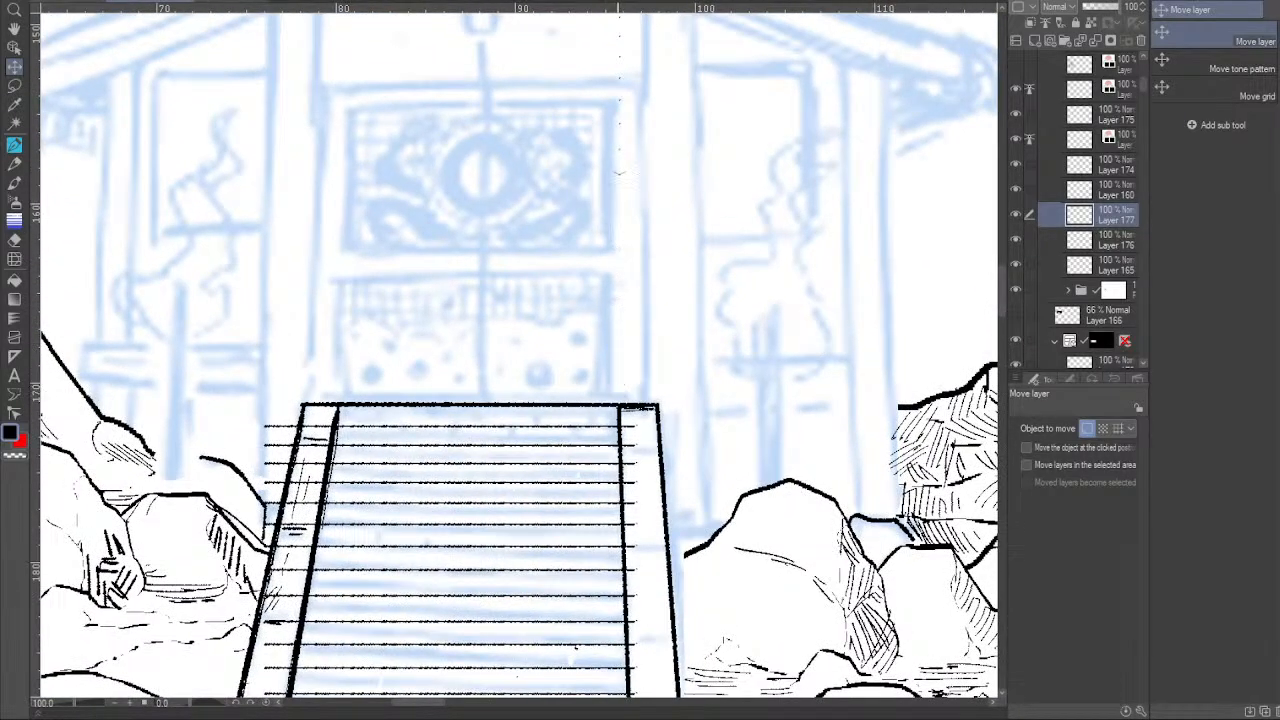
Erase the ends of the step lines that overhang the right and left railings of the stairs.
left_click_drag(646, 112, 646, 312)
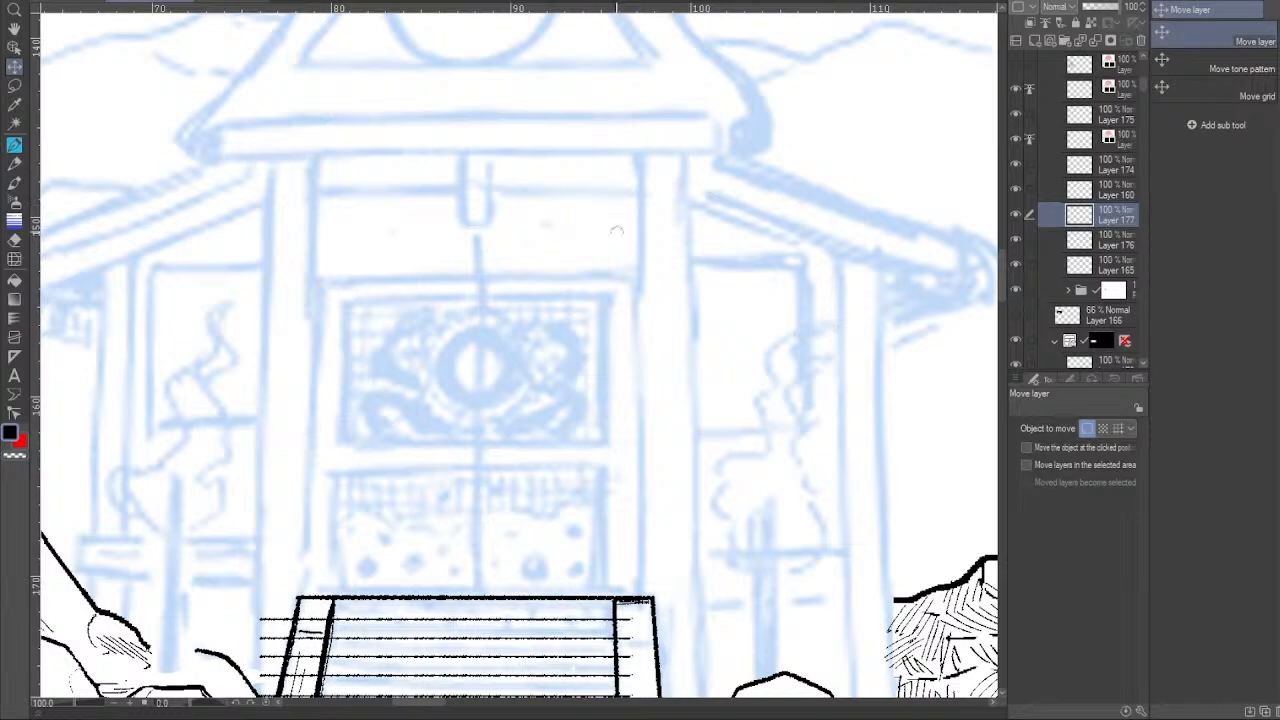
left_click_drag(672, 649, 802, 210)
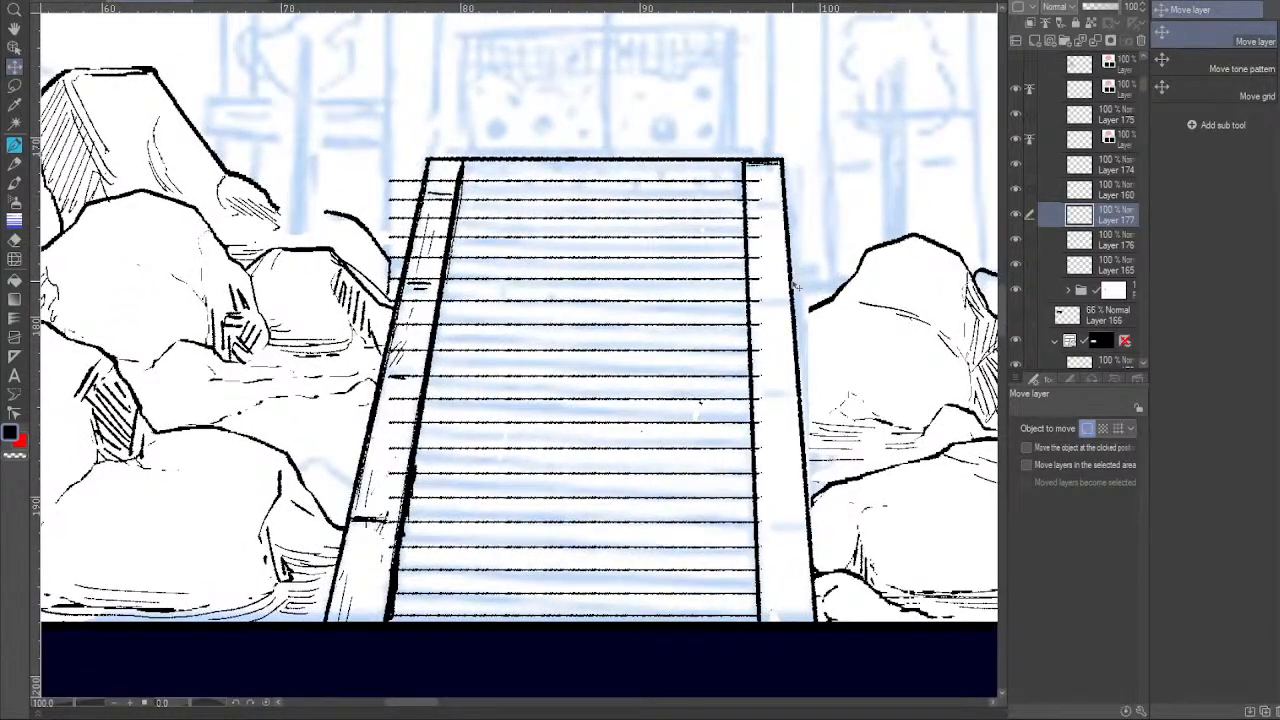
left_click(753, 173)
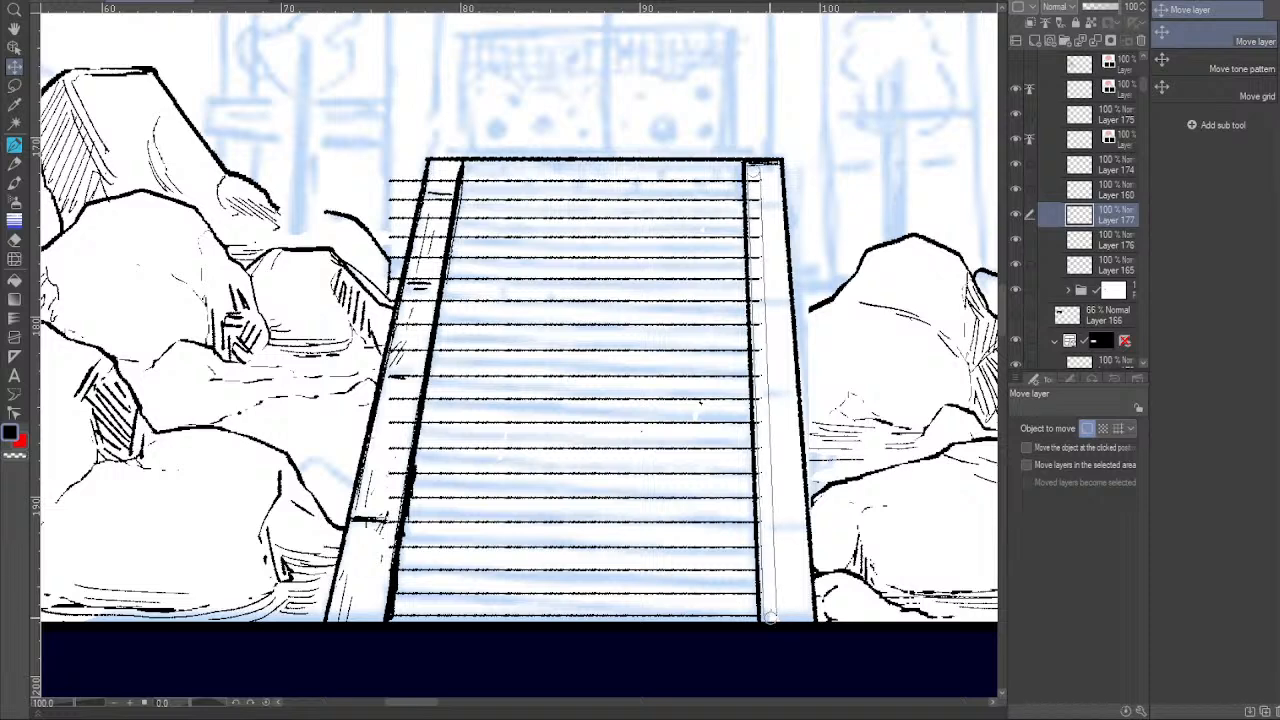
left_click(765, 620)
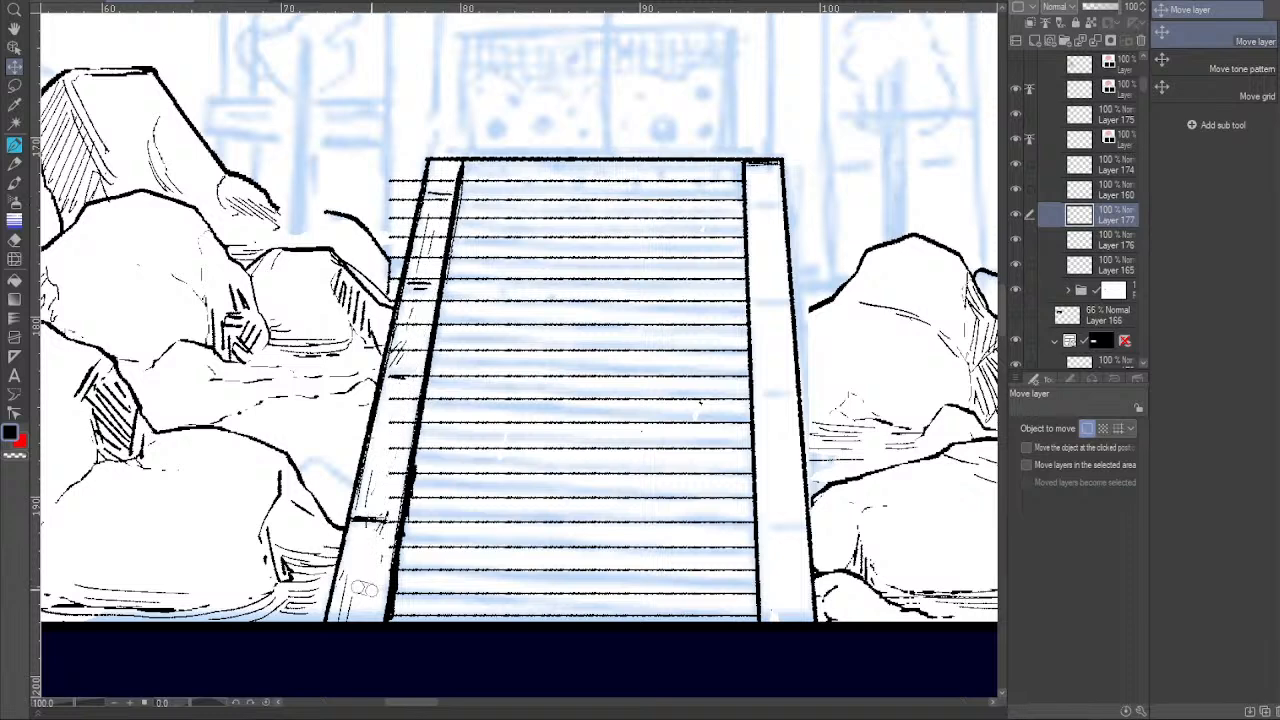
left_click(456, 160, "shift")
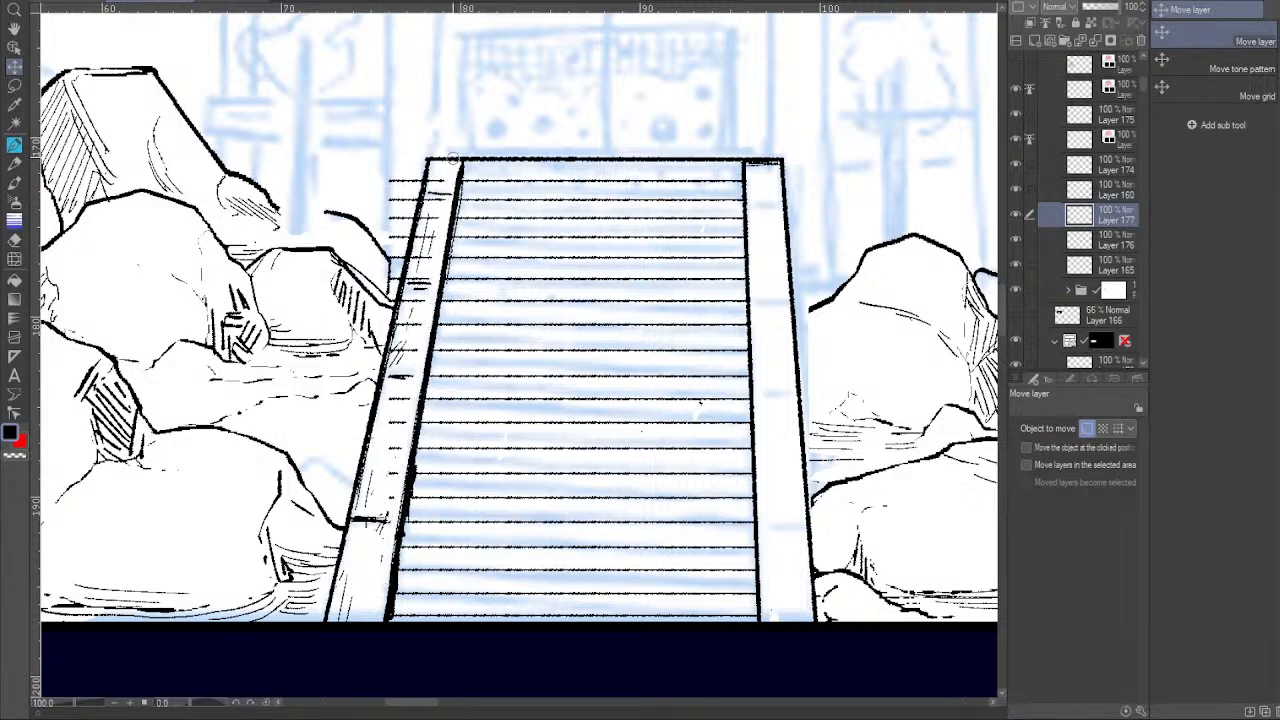
Widen the layer list so full layer names show, and check the layers of the stairs panel.
mouse_move(428, 178)
left_mouse_down()
mouse_move(391, 225)
mouse_move(411, 211)
mouse_move(427, 275)
left_mouse_up()
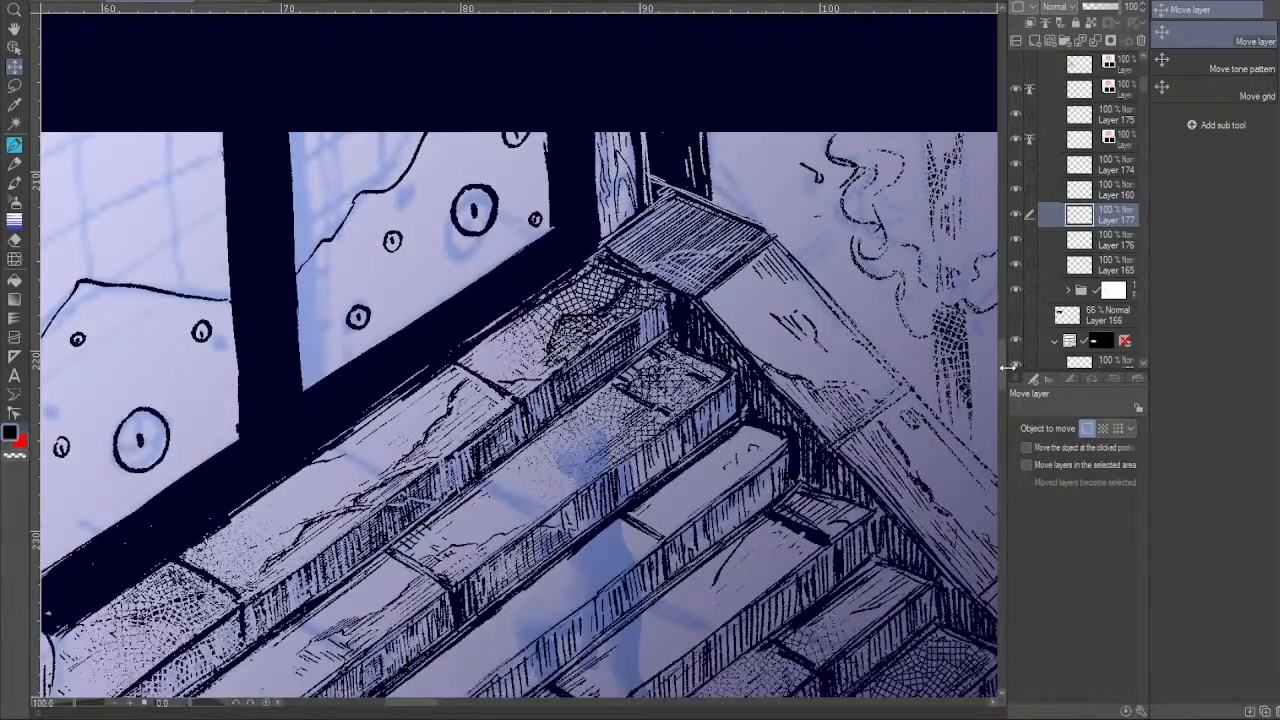
left_click_drag(1008, 368, 962, 368)
left_click_drag(371, 136, 571, 414)
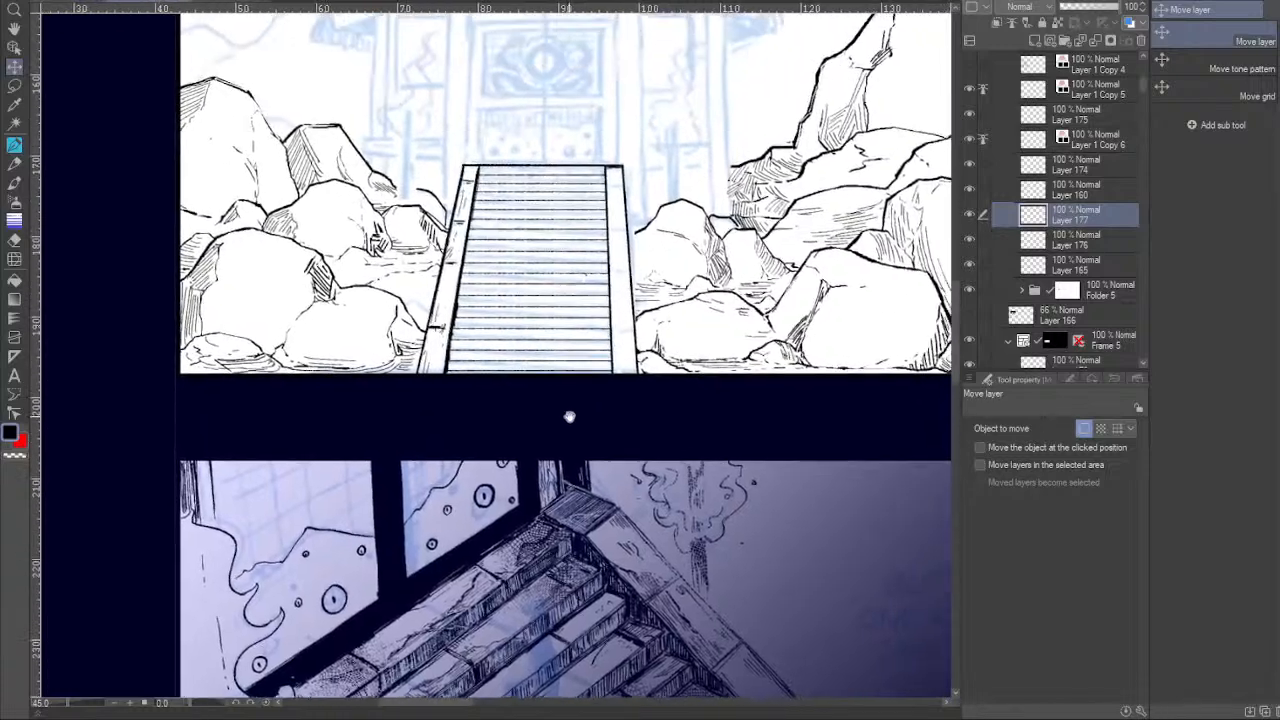
scroll(571, 414, "up", 3)
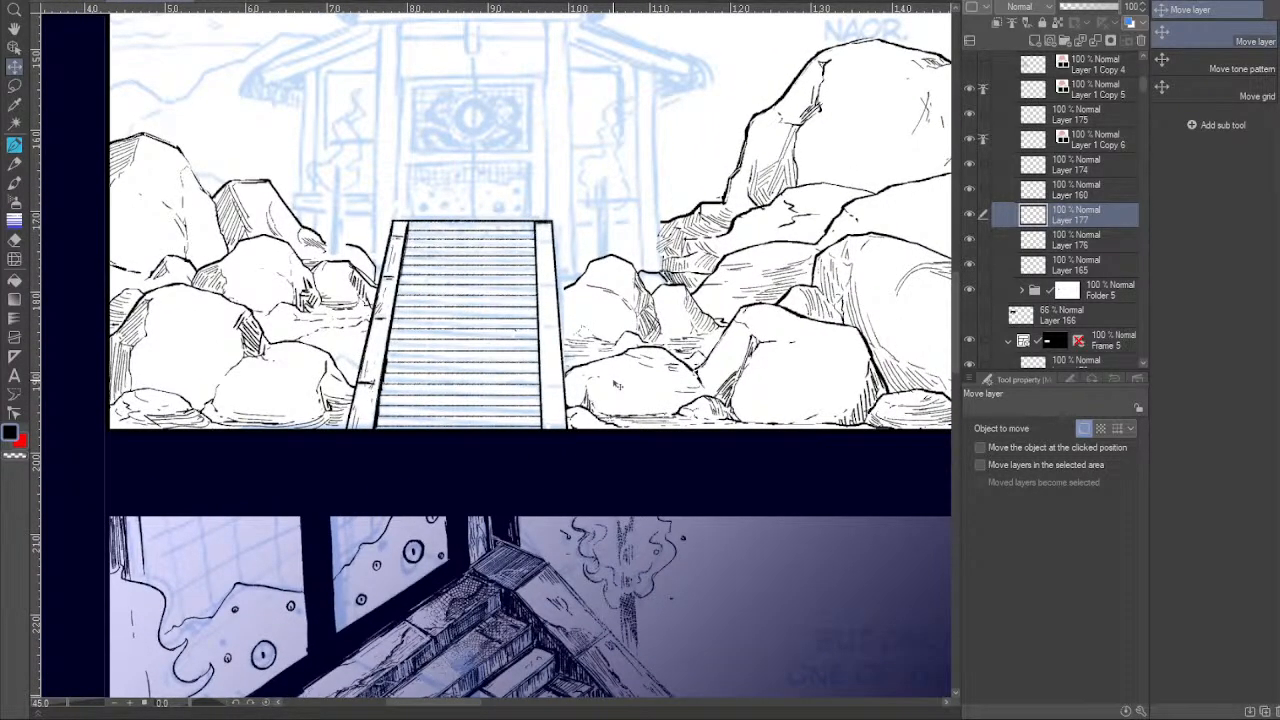
scroll(1130, 251, "down", 1)
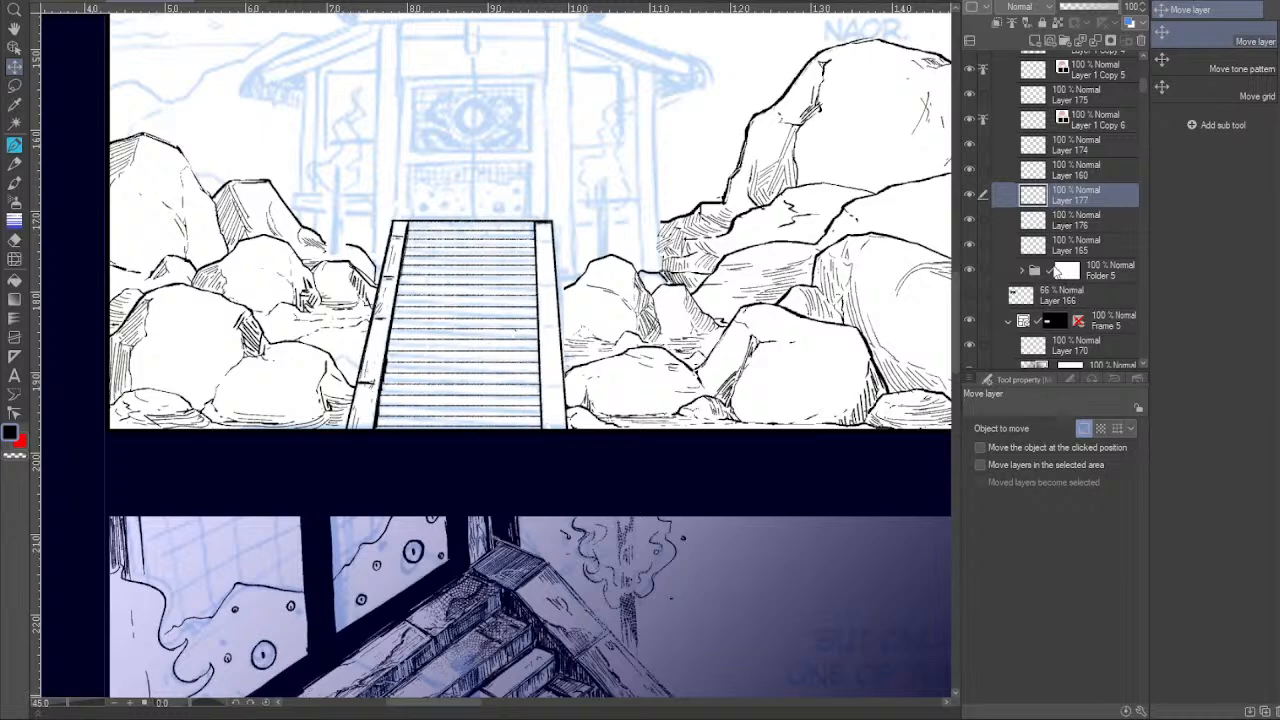
scroll(1044, 266, "up", 1)
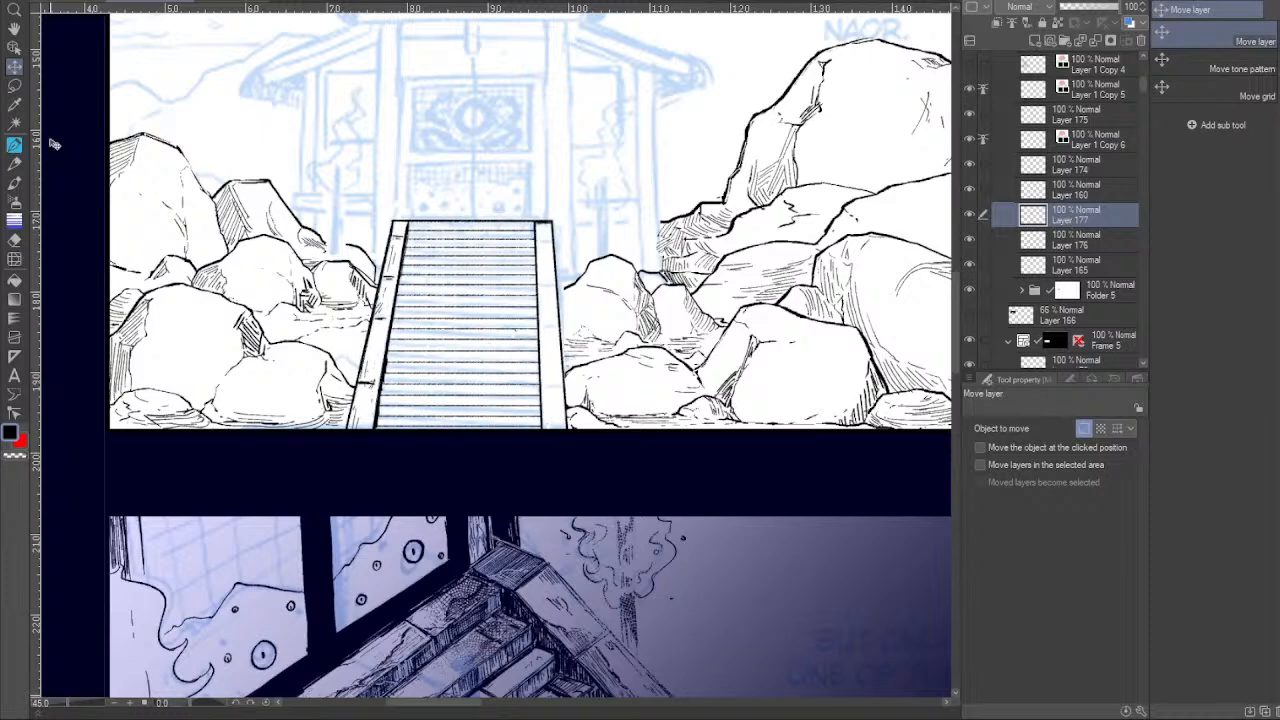
left_click(15, 144)
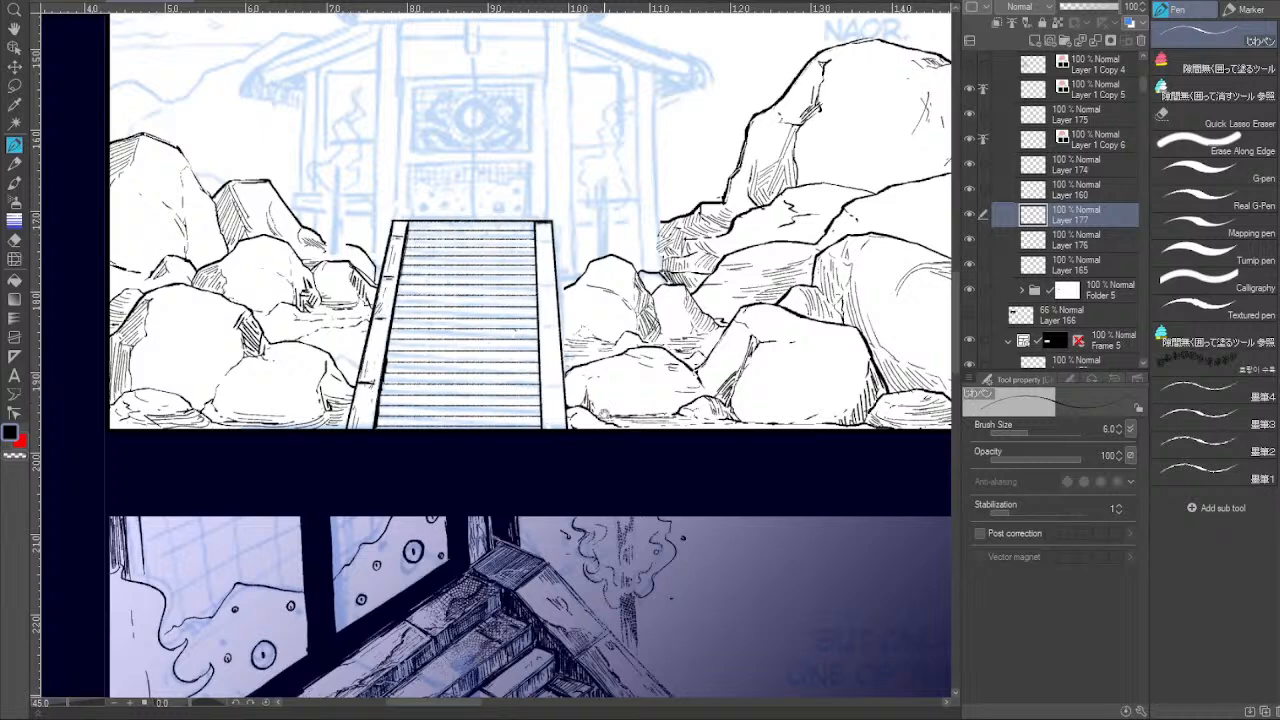
left_click_drag(606, 411, 615, 437)
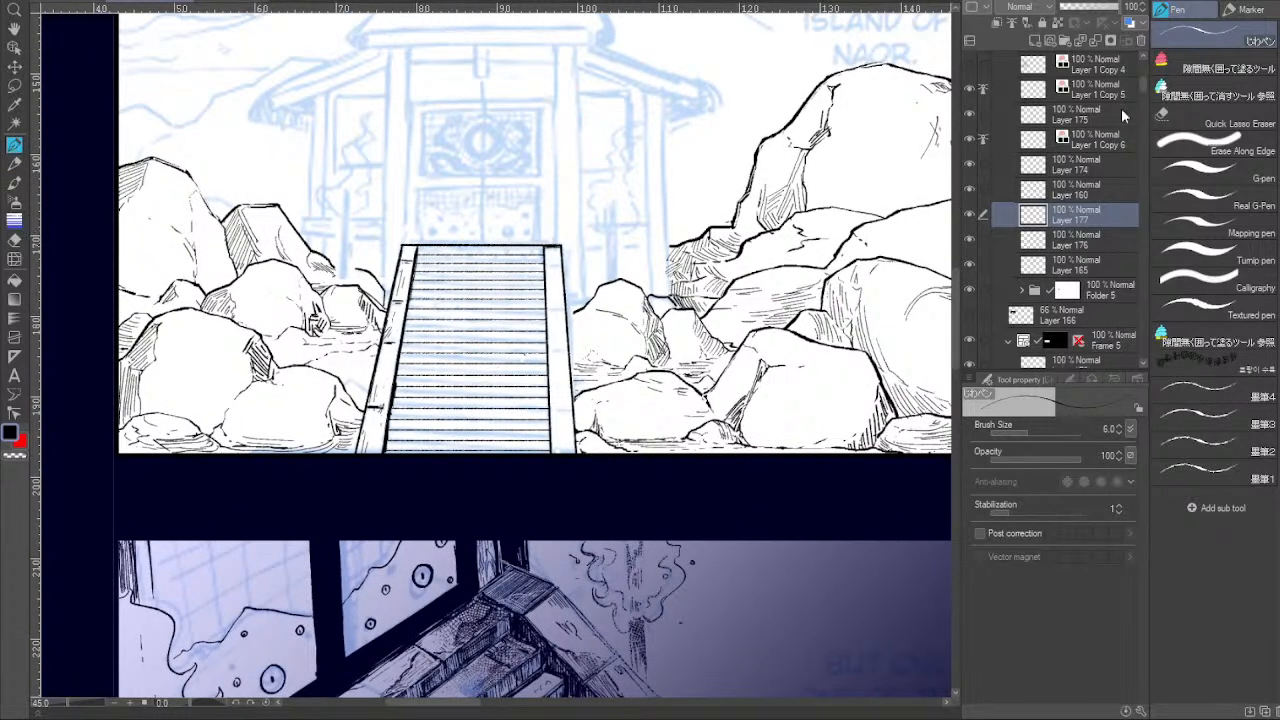
left_click(1062, 266)
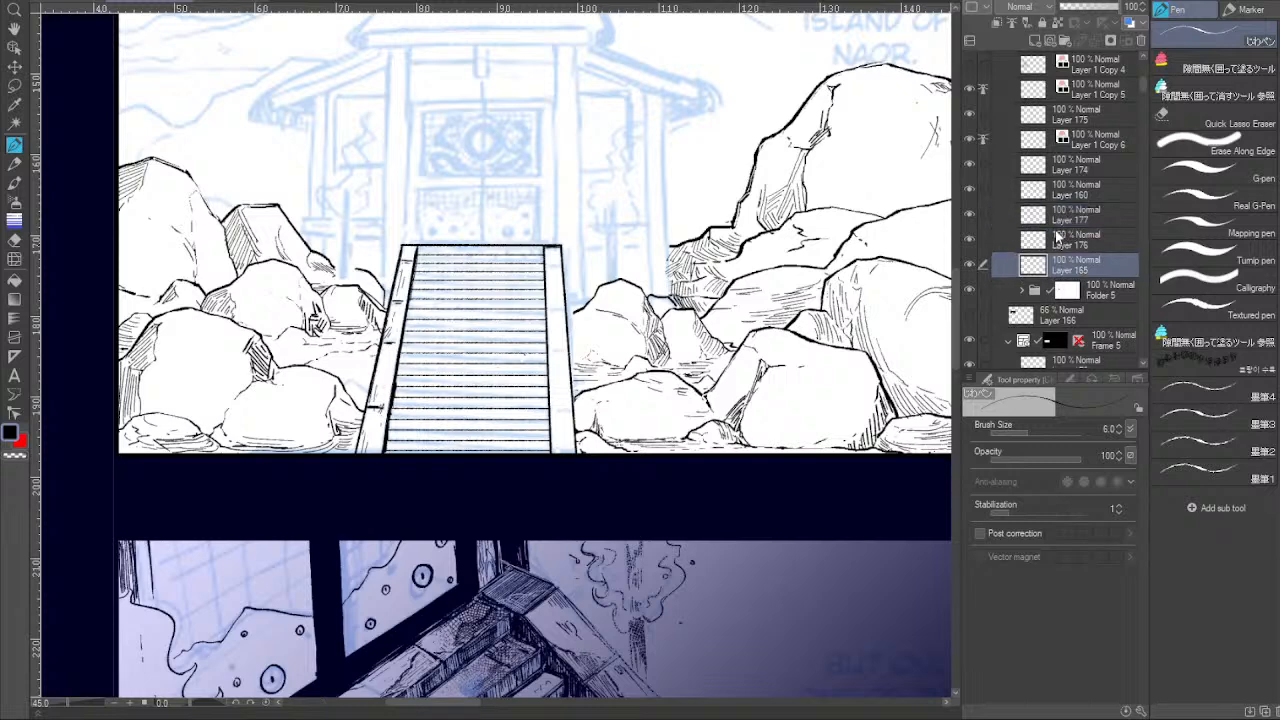
left_click(1074, 290)
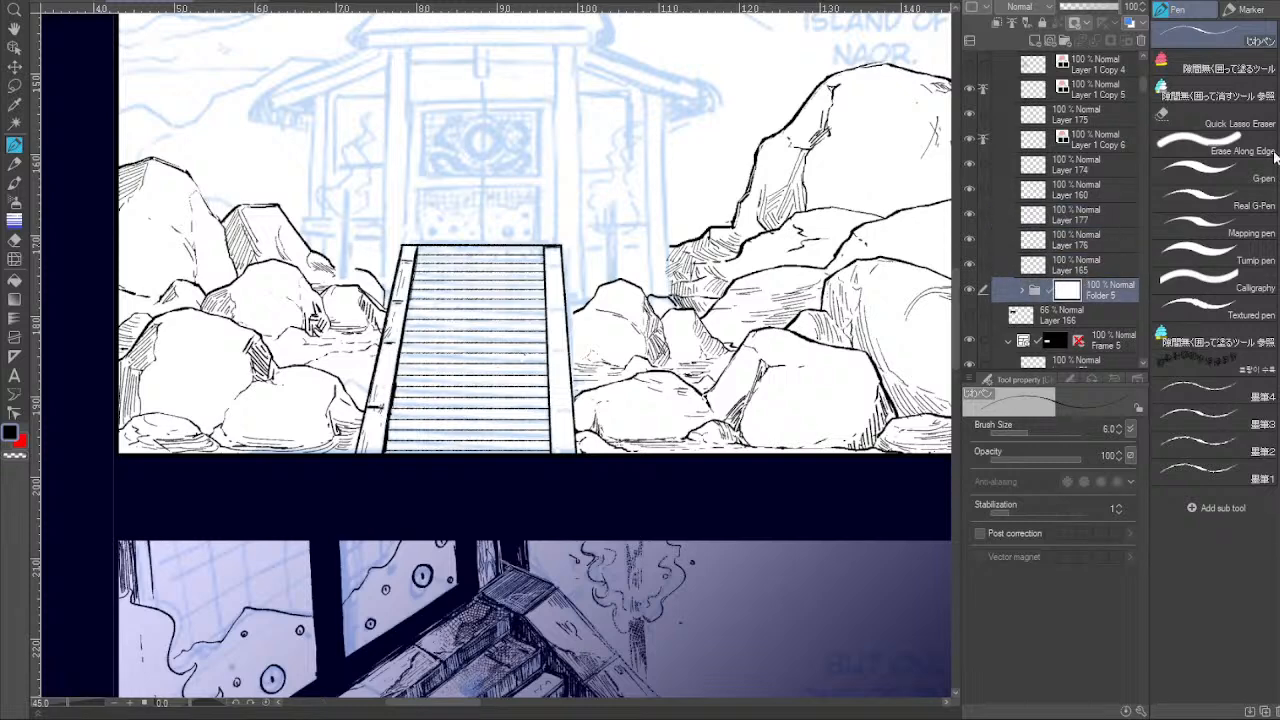
left_click(1215, 172)
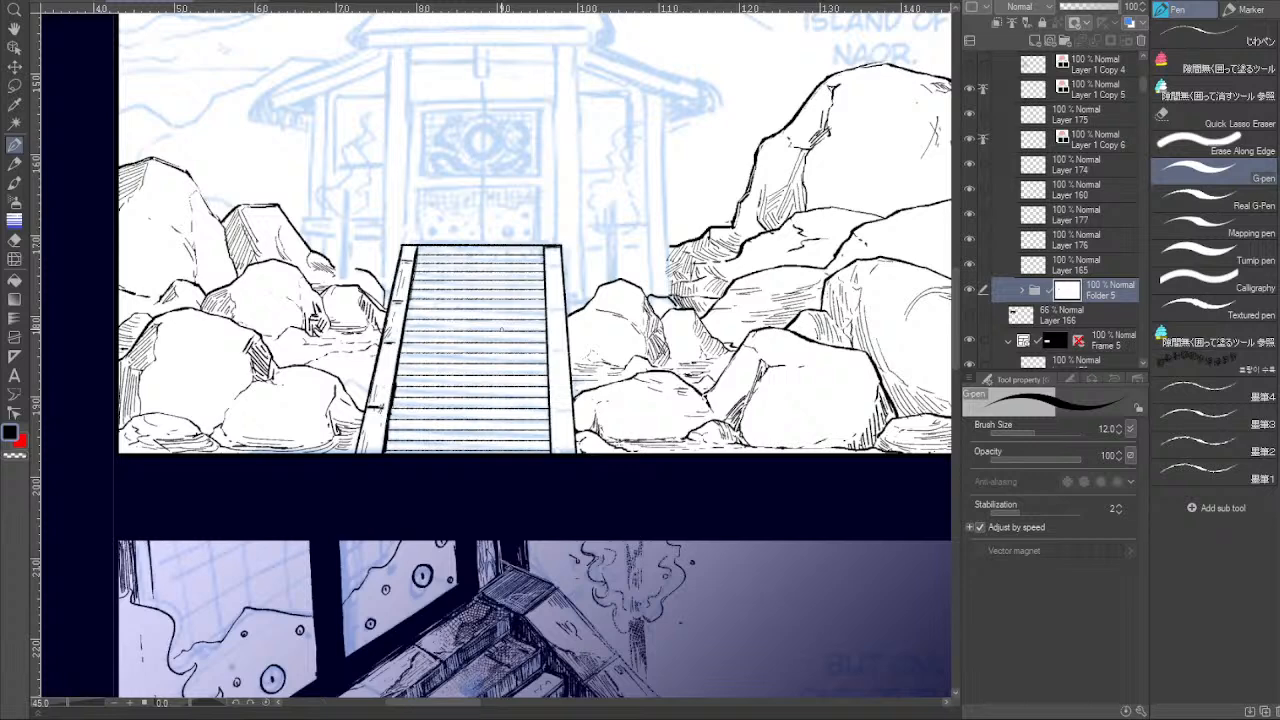
left_click_drag(502, 330, 444, 347)
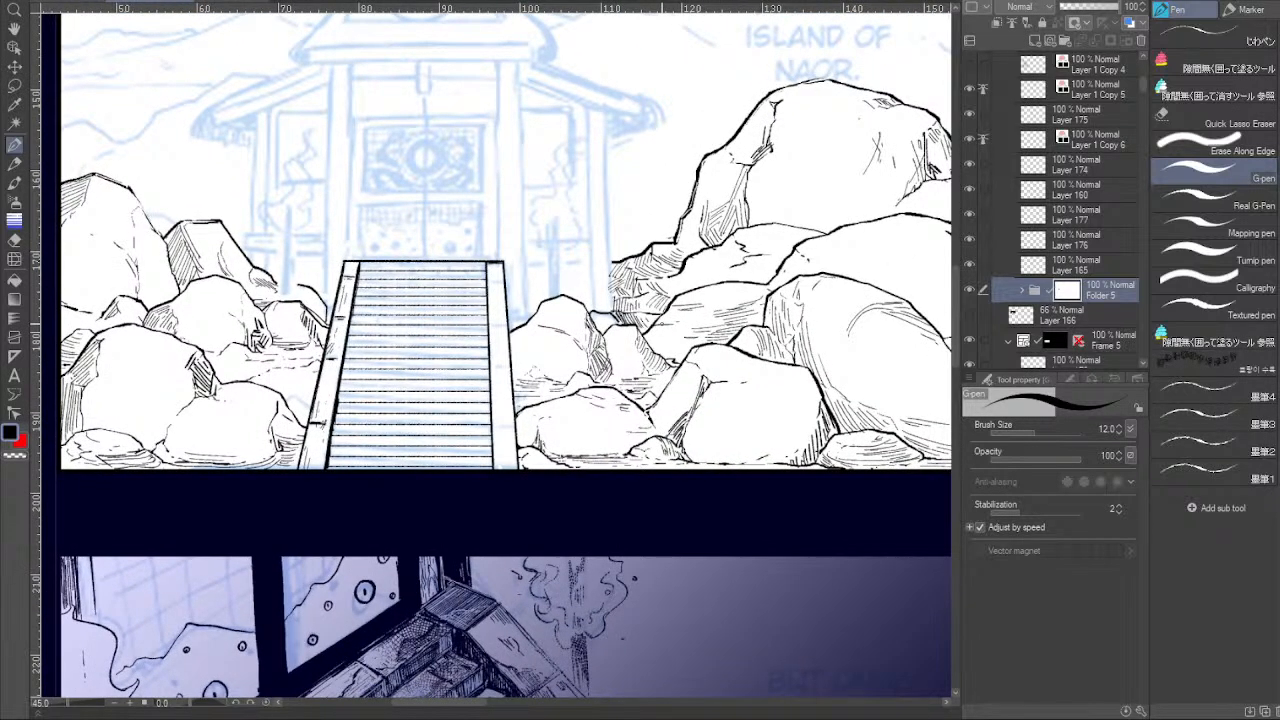
left_click_drag(671, 477, 703, 349)
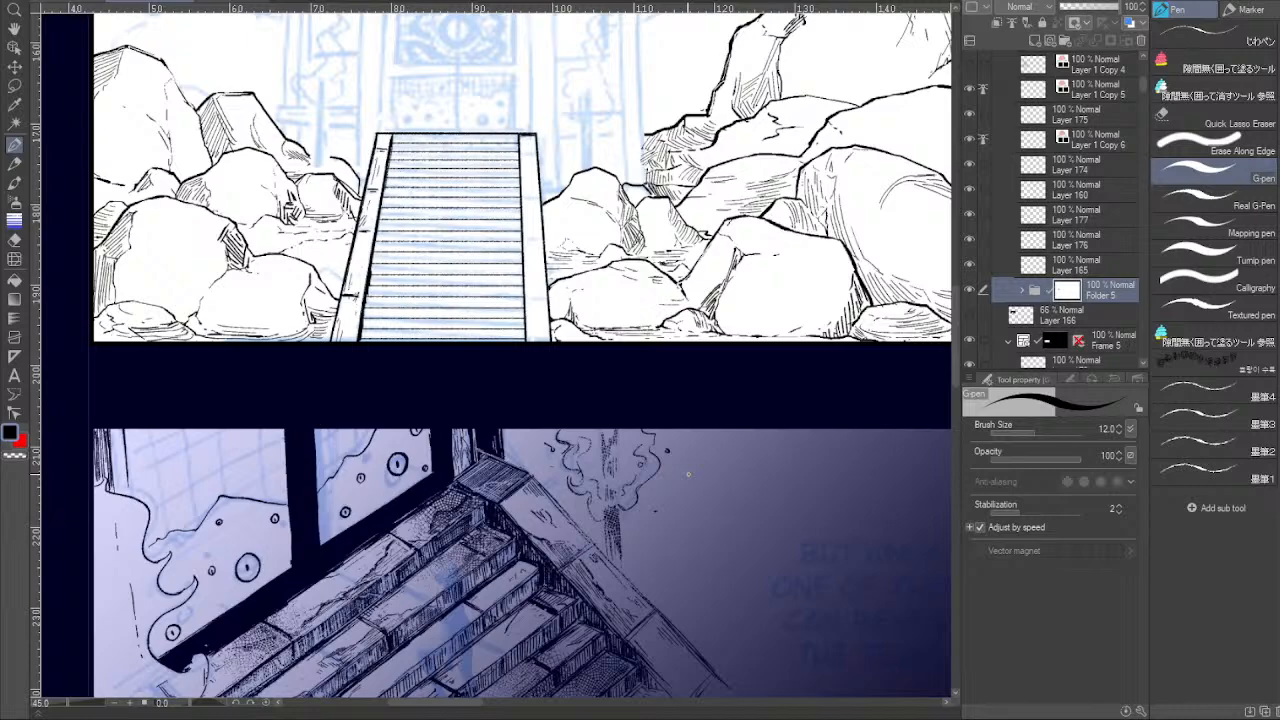
Pick the left railing's line art on the canvas to activate Layer 165, and switch to the Lasso selection tool.
left_click(125, 704)
left_click(125, 704)
left_click(125, 704)
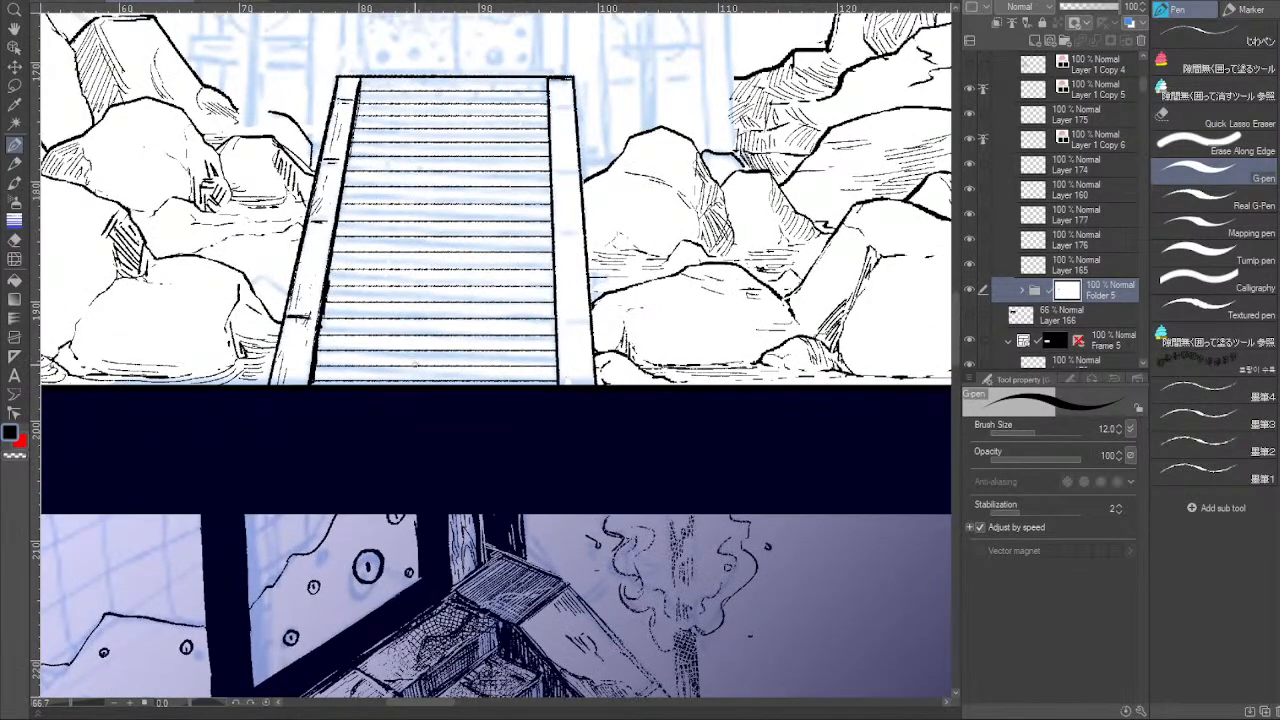
key("o")
left_click(323, 228)
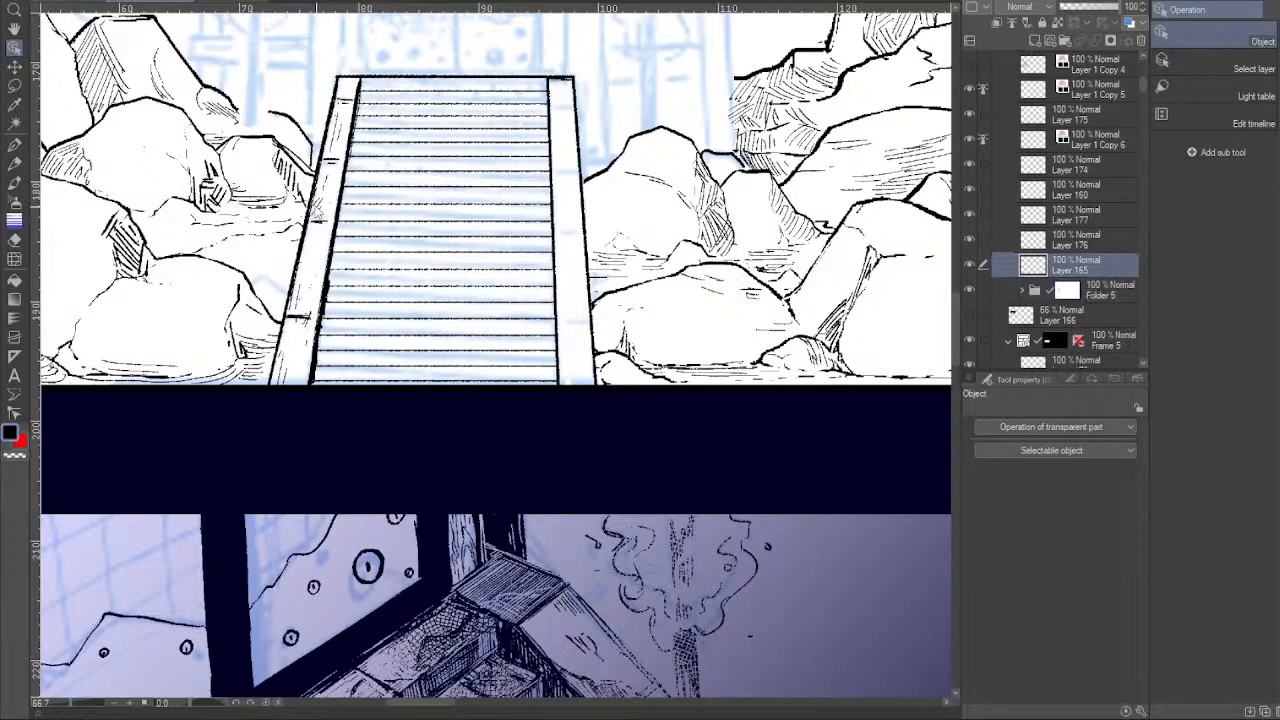
left_click(14, 86)
left_click_drag(561, 455, 482, 166)
left_click_drag(651, 533, 643, 163)
left_click_drag(512, 249, 564, 228)
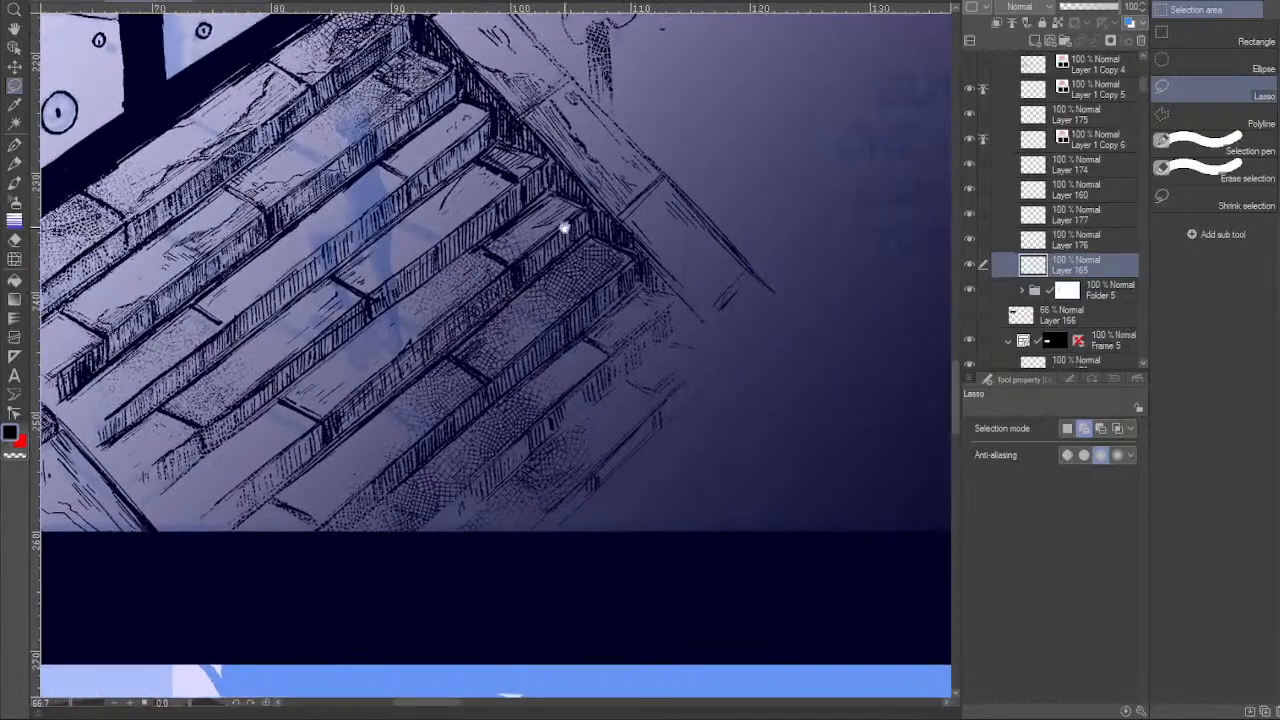
left_click_drag(709, 186, 709, 323)
left_click_drag(663, 177, 696, 630)
Lasso the middle joint mark on the left railing, move it slightly down the railing, and clear the selection.
mouse_move(272, 411)
left_mouse_down()
mouse_move(248, 408)
mouse_move(268, 418)
left_mouse_up()
key("ctrl+d")
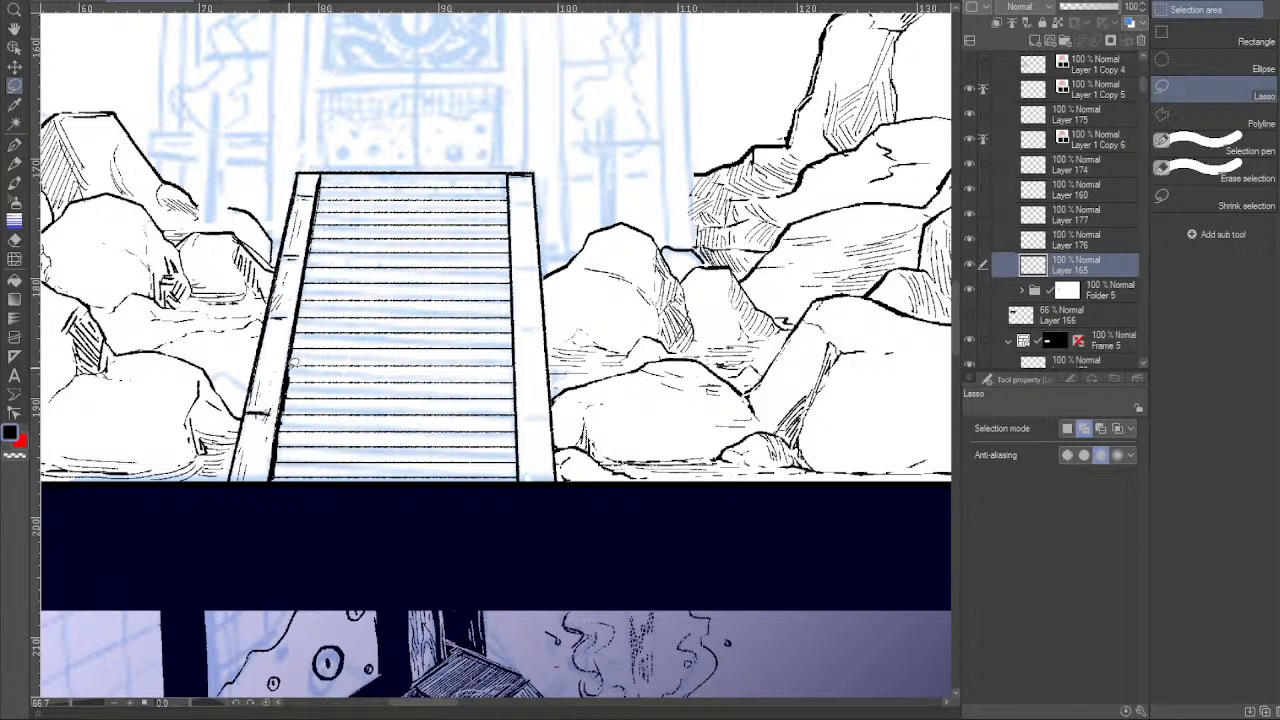
mouse_move(290, 309)
left_mouse_down()
mouse_move(278, 307)
mouse_move(286, 318)
left_mouse_up()
key("k")
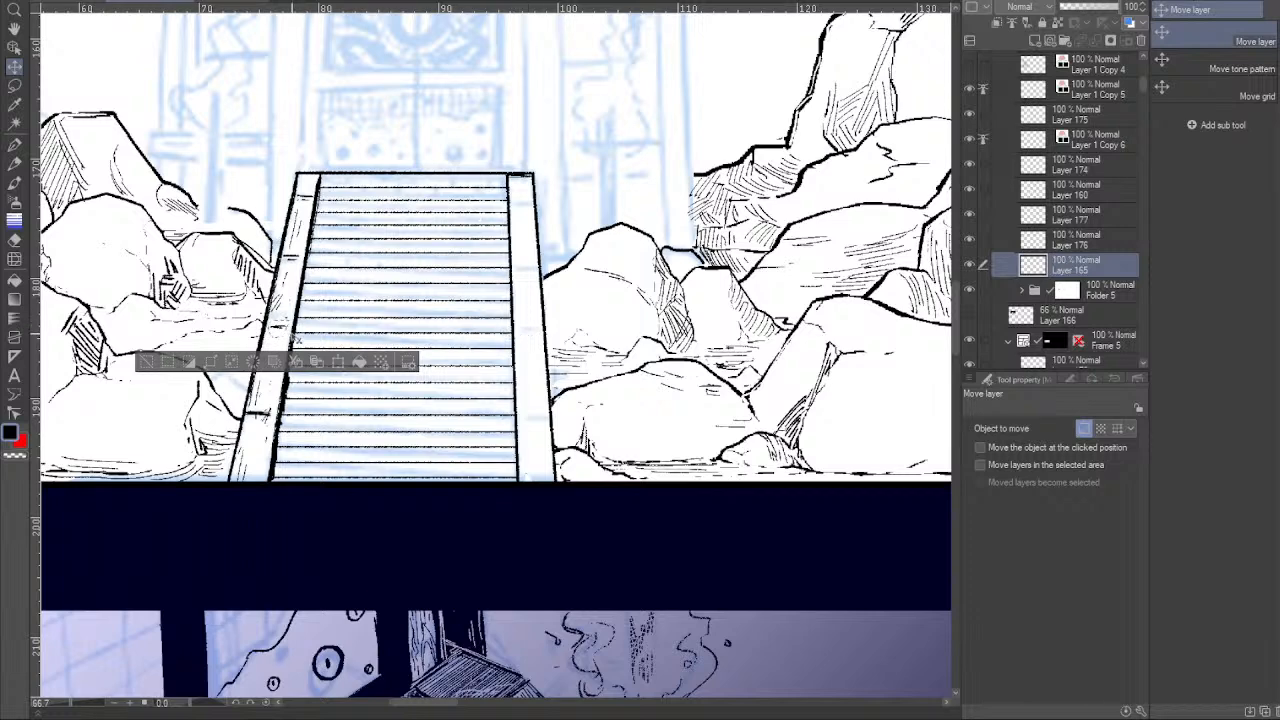
key("ctrl+d")
Ink short joint lines across the stair railings on Layer 165 using the じわペン pen at brush size 12.
left_click(15, 145)
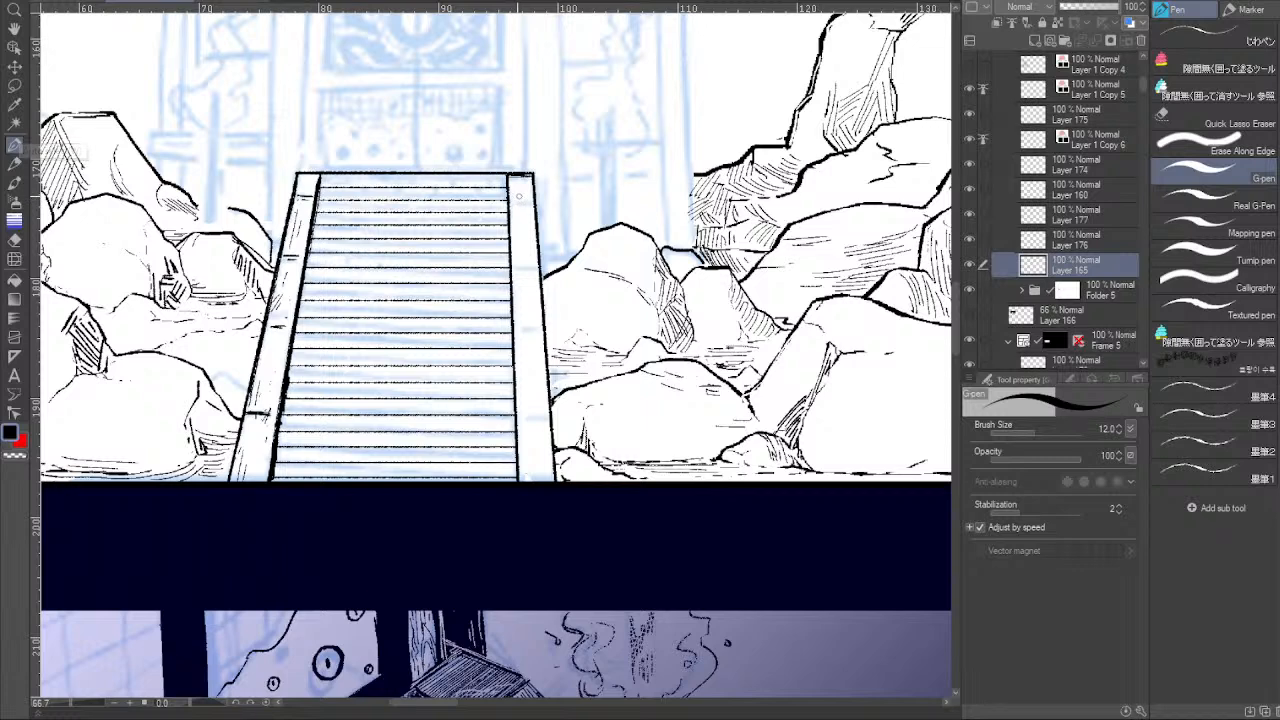
left_click(1191, 35)
key("bracketright")
key("bracketright")
key("bracketright")
key("bracketright")
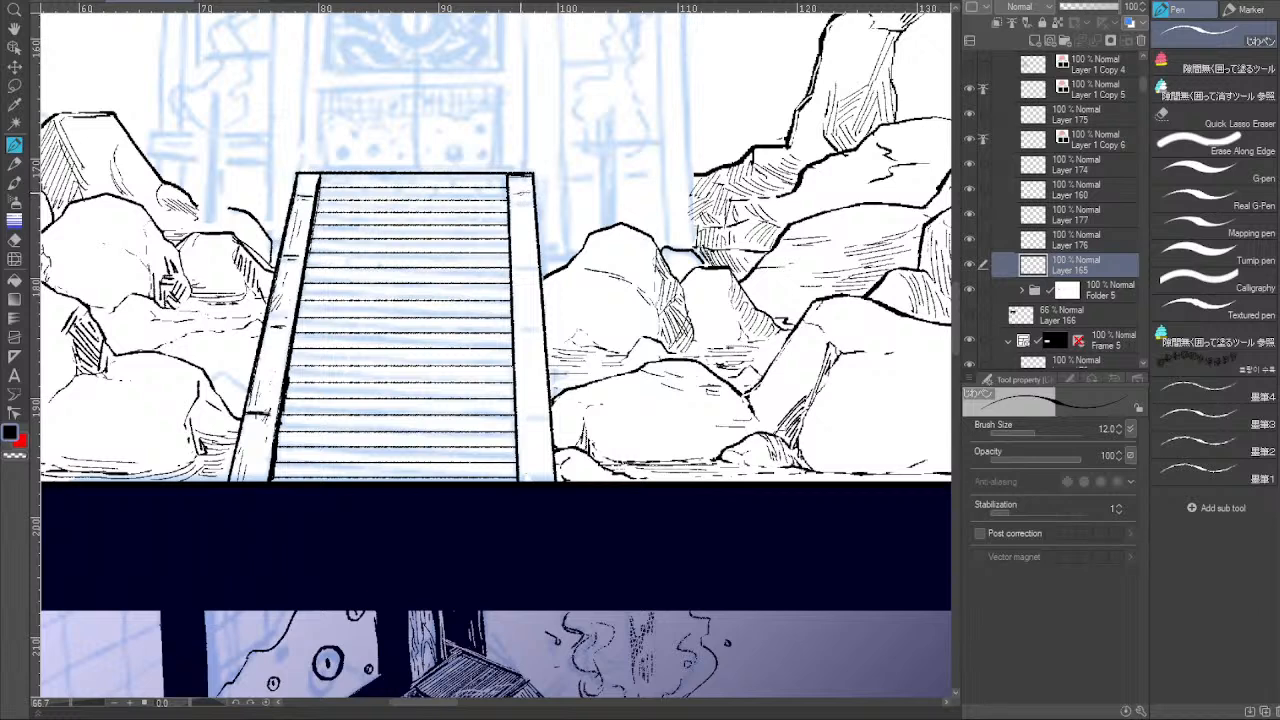
left_click_drag(301, 219, 291, 232)
left_click_drag(385, 329, 441, 331)
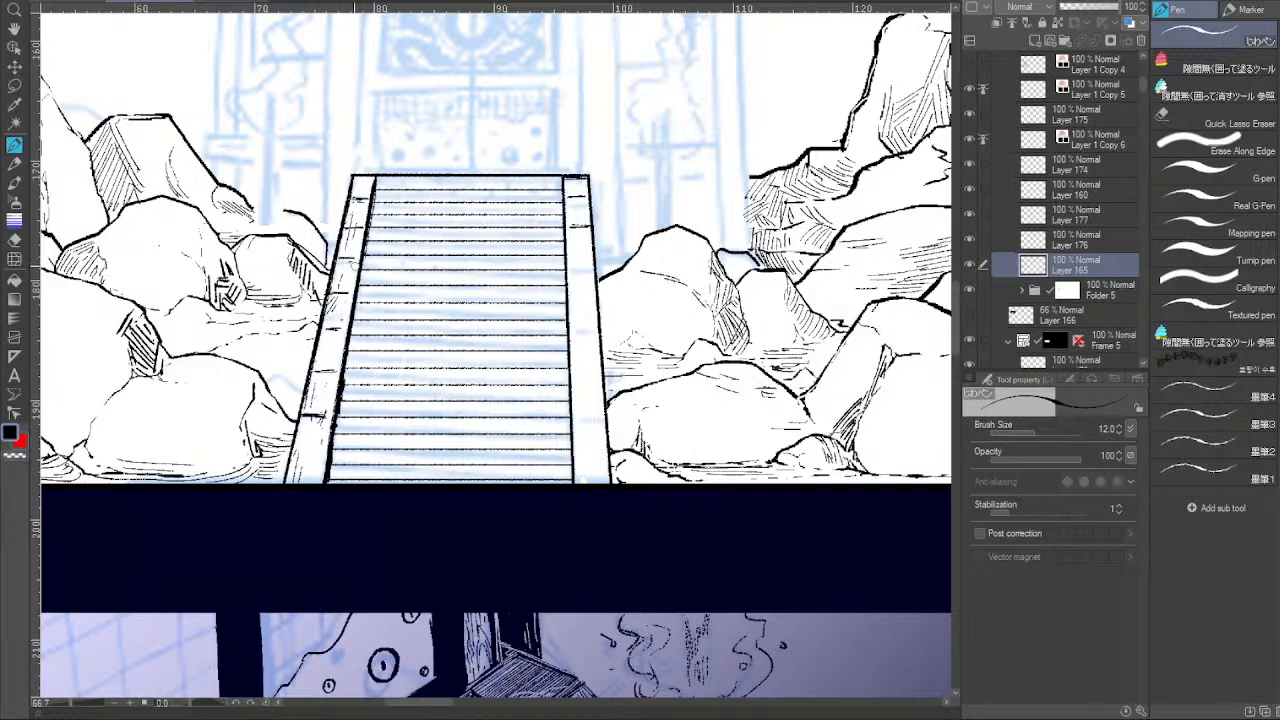
Add small hatching and crack marks to the upper ends of both railings, using the stone stairs in the panel below as reference.
left_click(114, 703)
left_click_drag(629, 487, 629, 367)
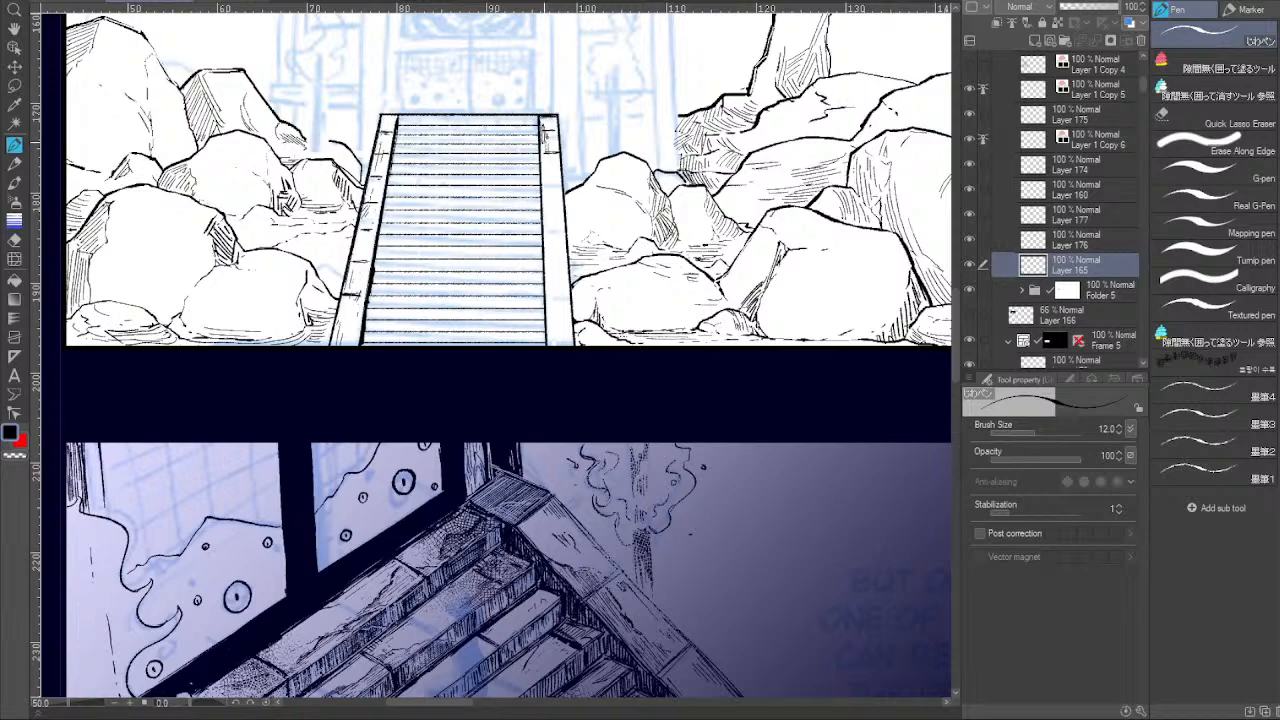
left_click_drag(565, 222, 599, 211)
left_click_drag(542, 240, 588, 98)
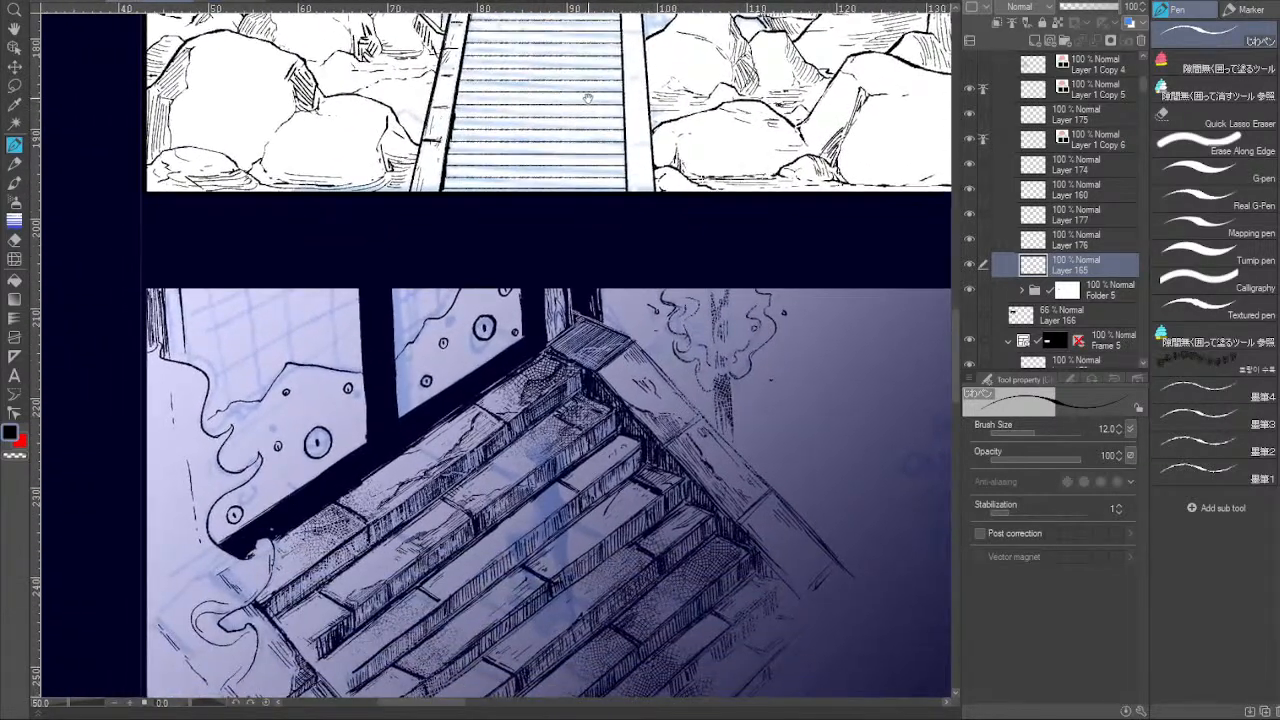
left_click_drag(568, 196, 569, 376)
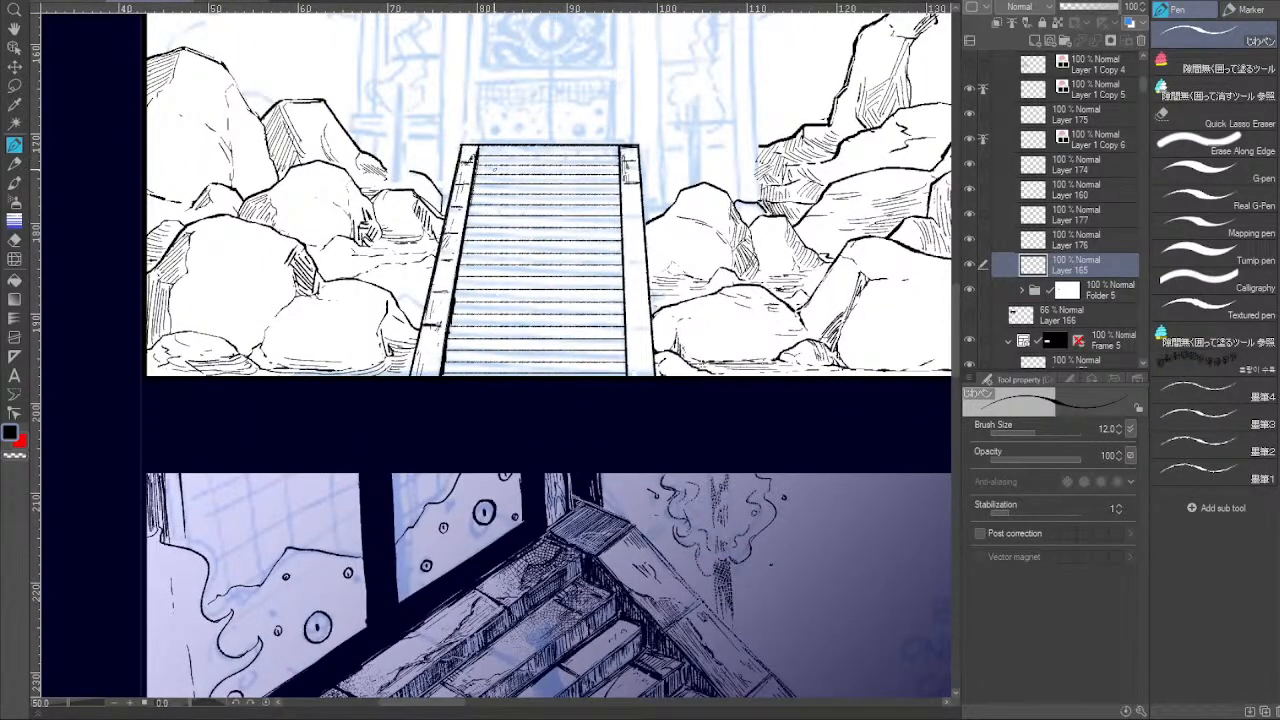
left_click_drag(682, 288, 684, 246)
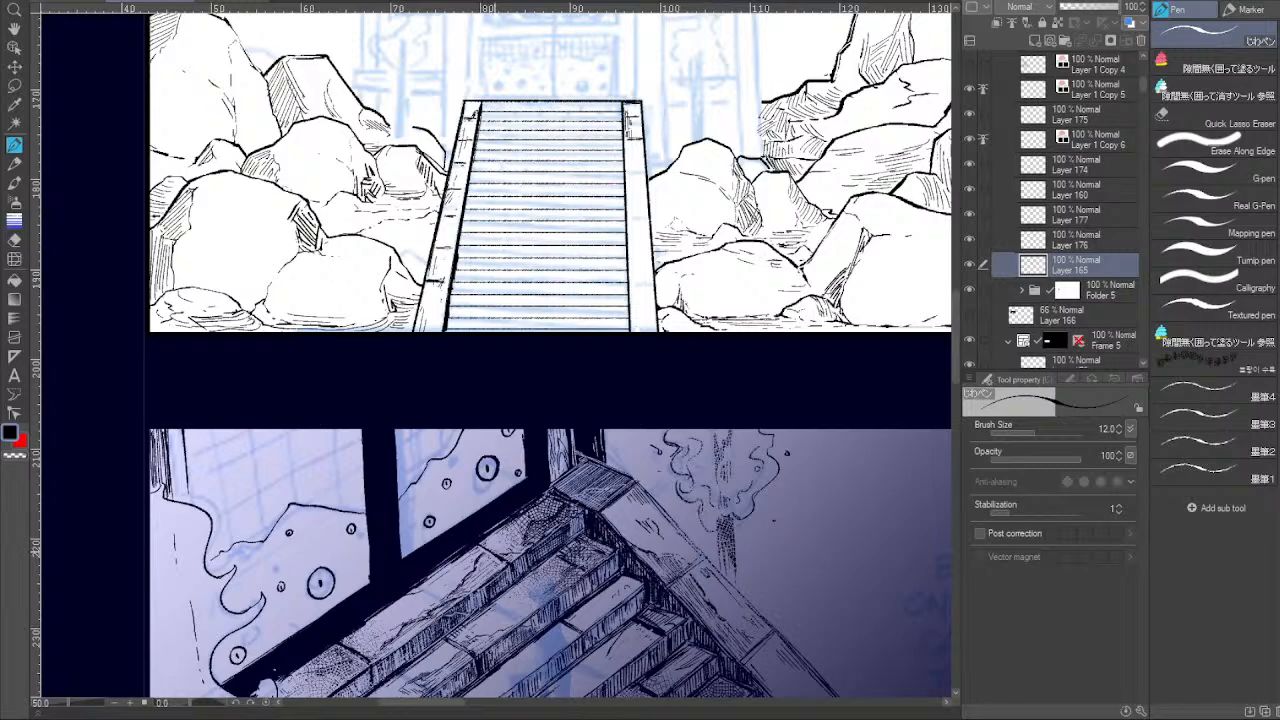
Ink further block joints and small surface cracks down the length of both railings on Layer 165.
left_click_drag(528, 577, 542, 413)
left_click_drag(543, 517, 534, 583)
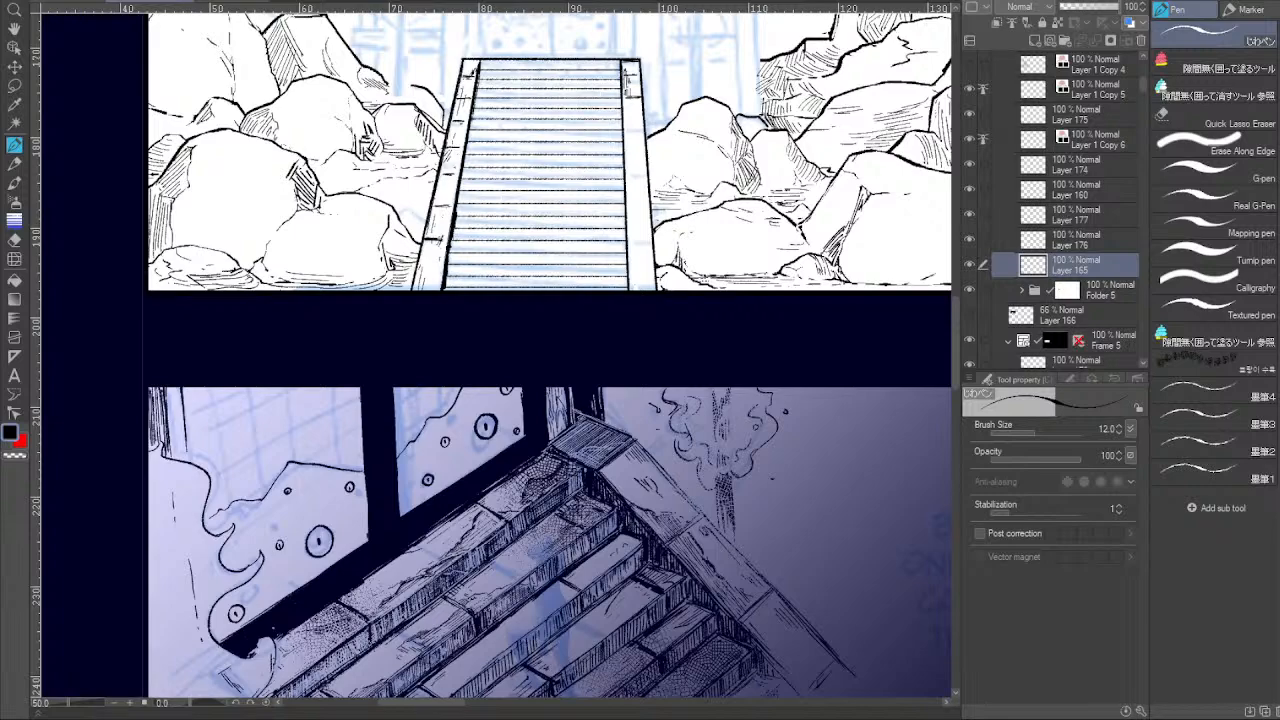
left_click_drag(629, 443, 597, 565)
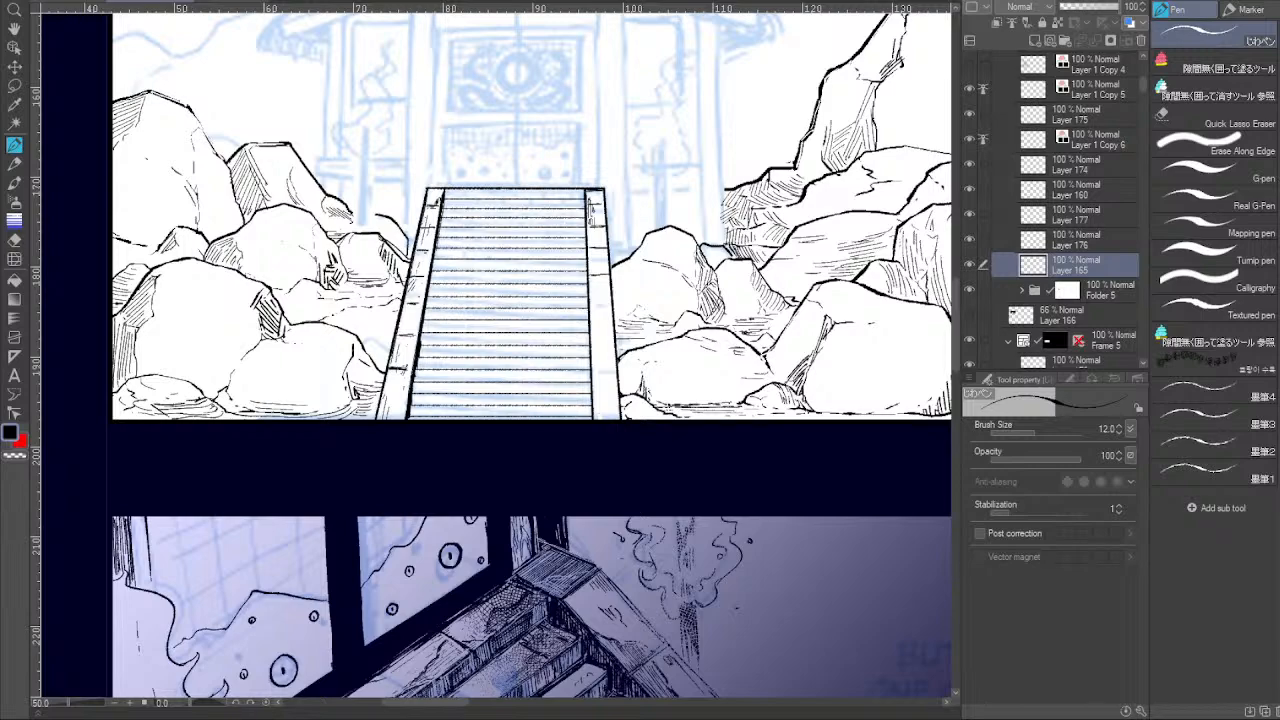
left_click_drag(560, 311, 518, 304)
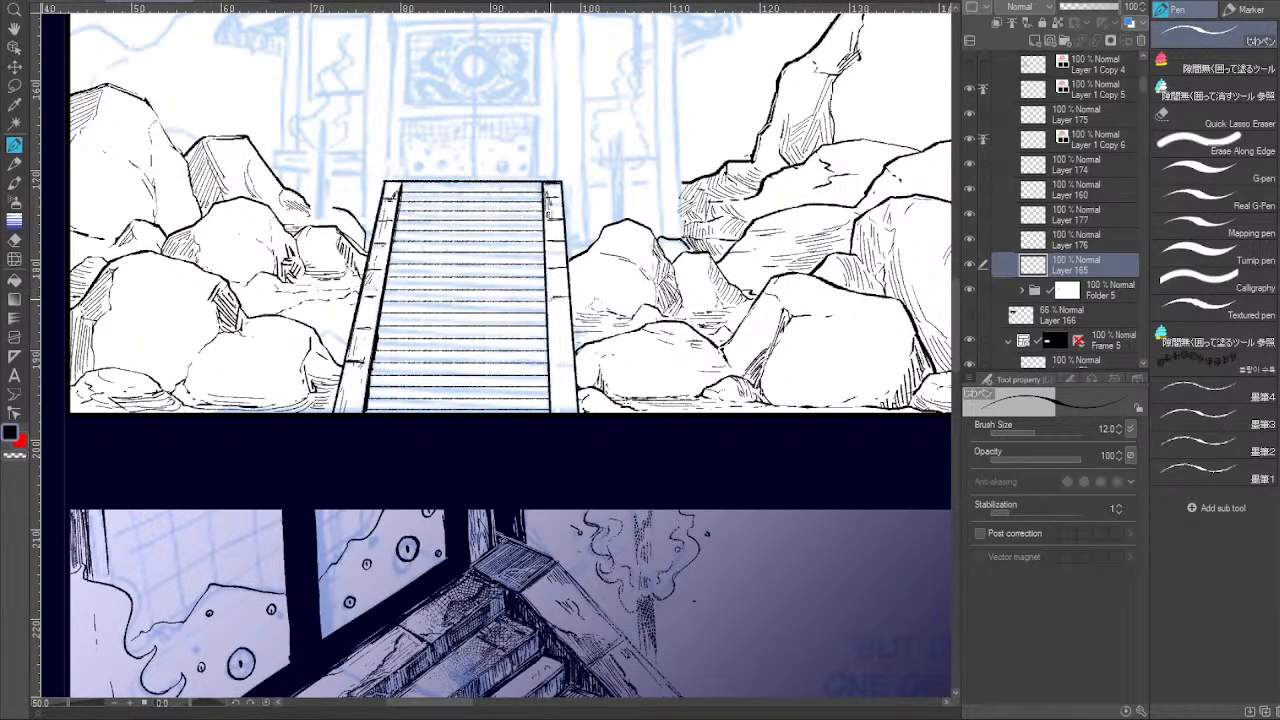
left_click_drag(645, 569, 586, 474)
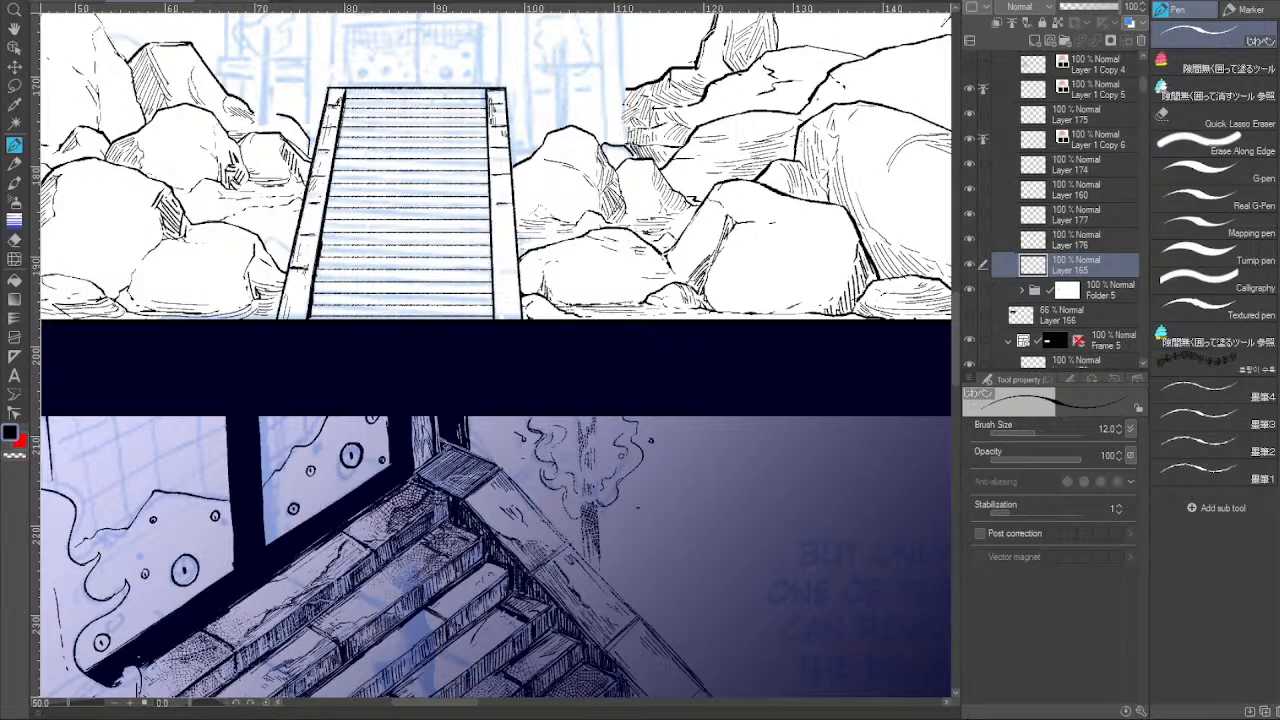
left_click_drag(541, 445, 552, 591)
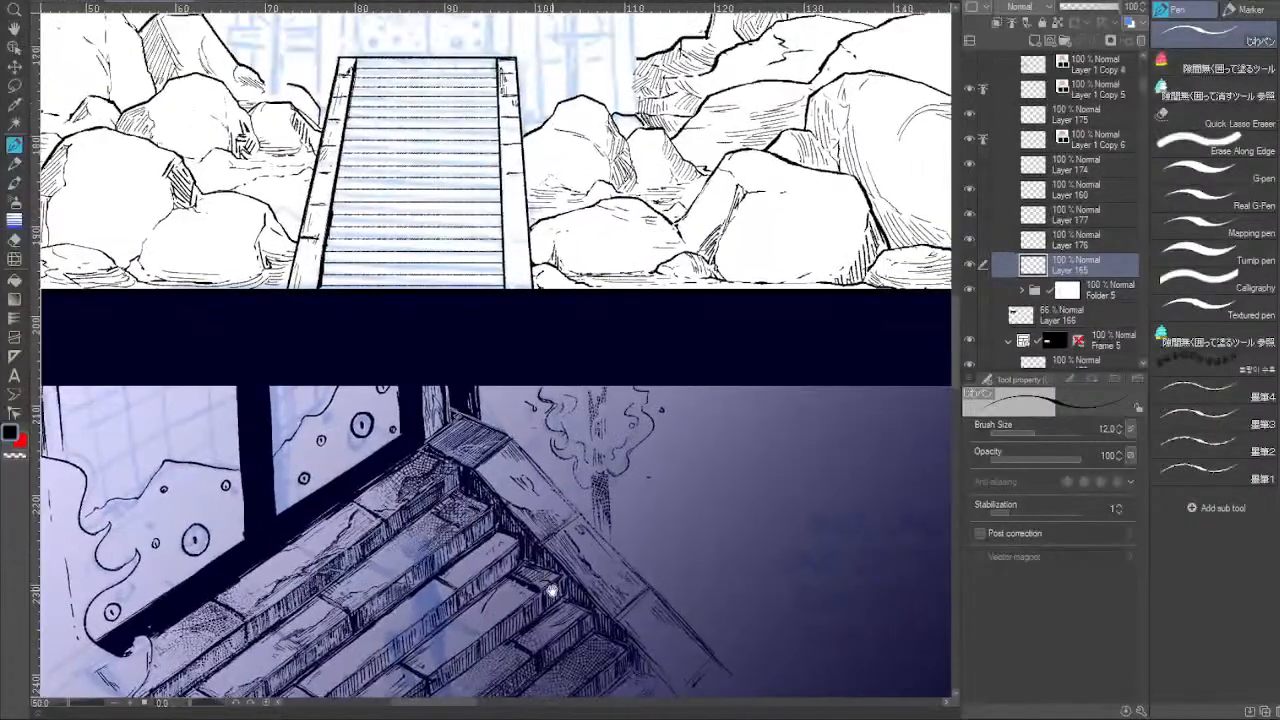
left_click_drag(528, 308, 571, 553)
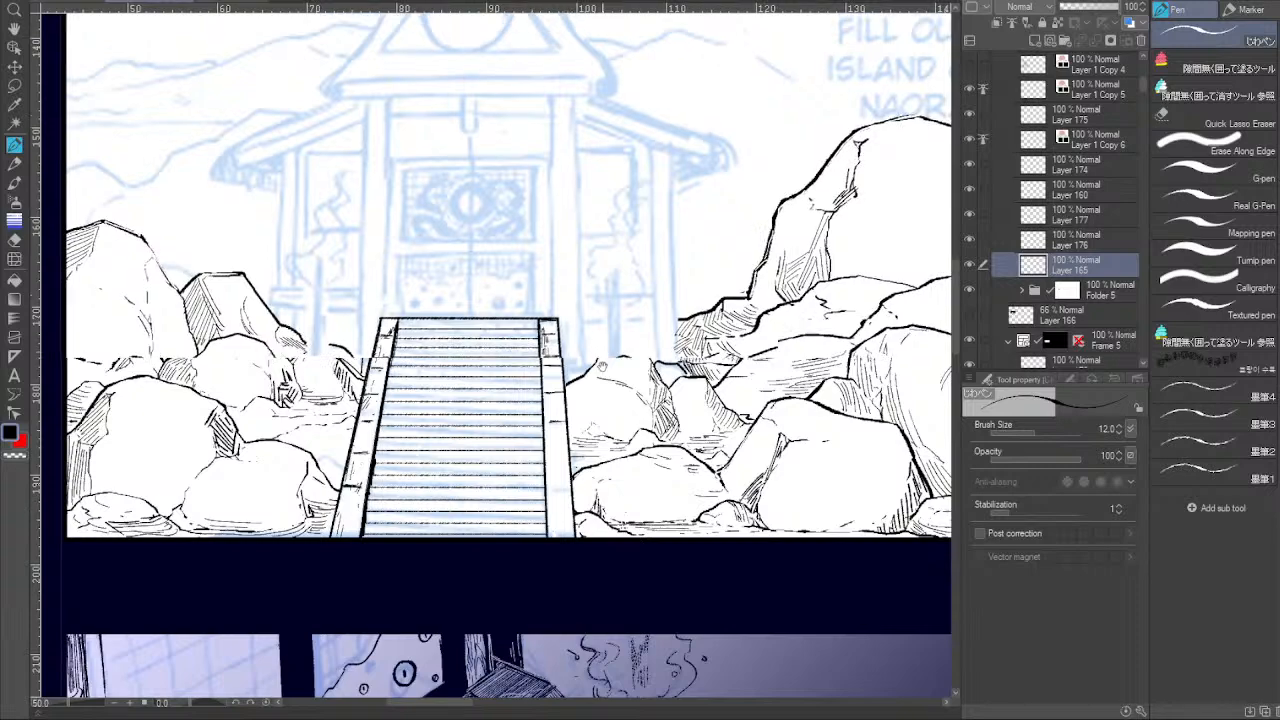
Add a new layer above Layer 165 and ink the straight outer edge of the temple's left front pillar.
left_click_drag(602, 350, 594, 440)
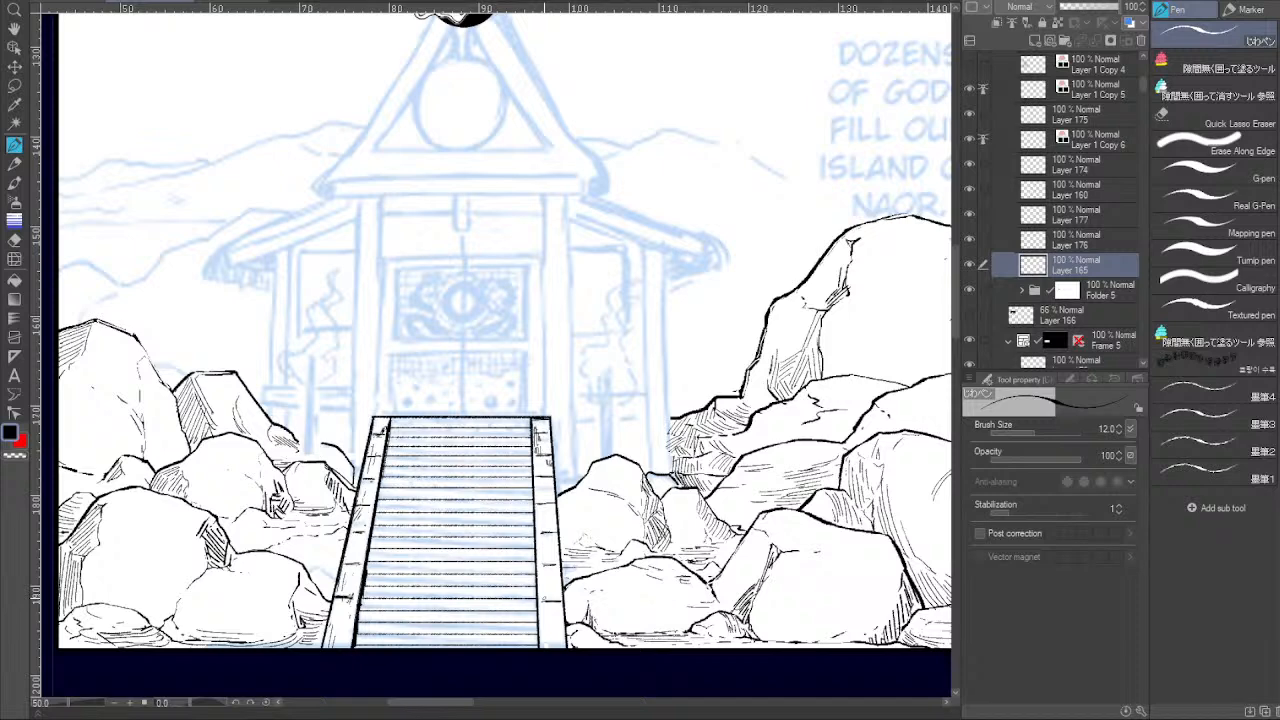
left_click_drag(635, 362, 629, 349)
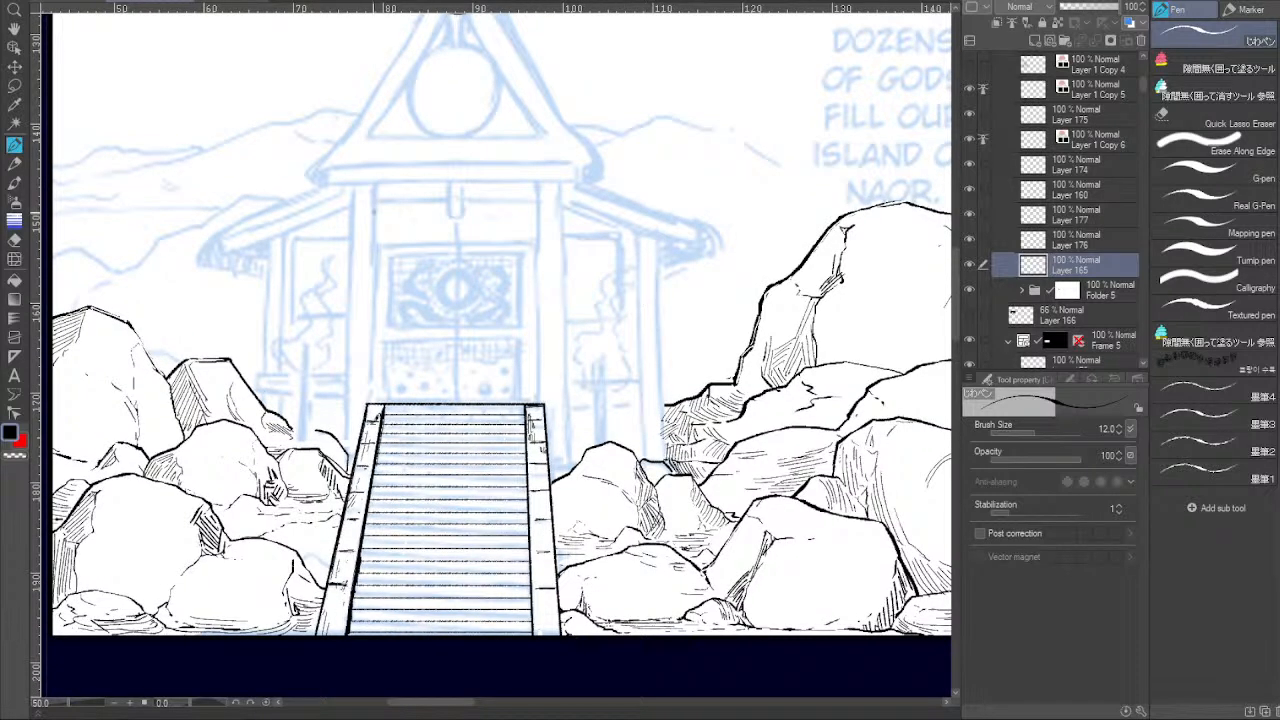
left_click(353, 183)
left_click(348, 447, "shift")
key("ctrl+z")
left_click(1042, 38)
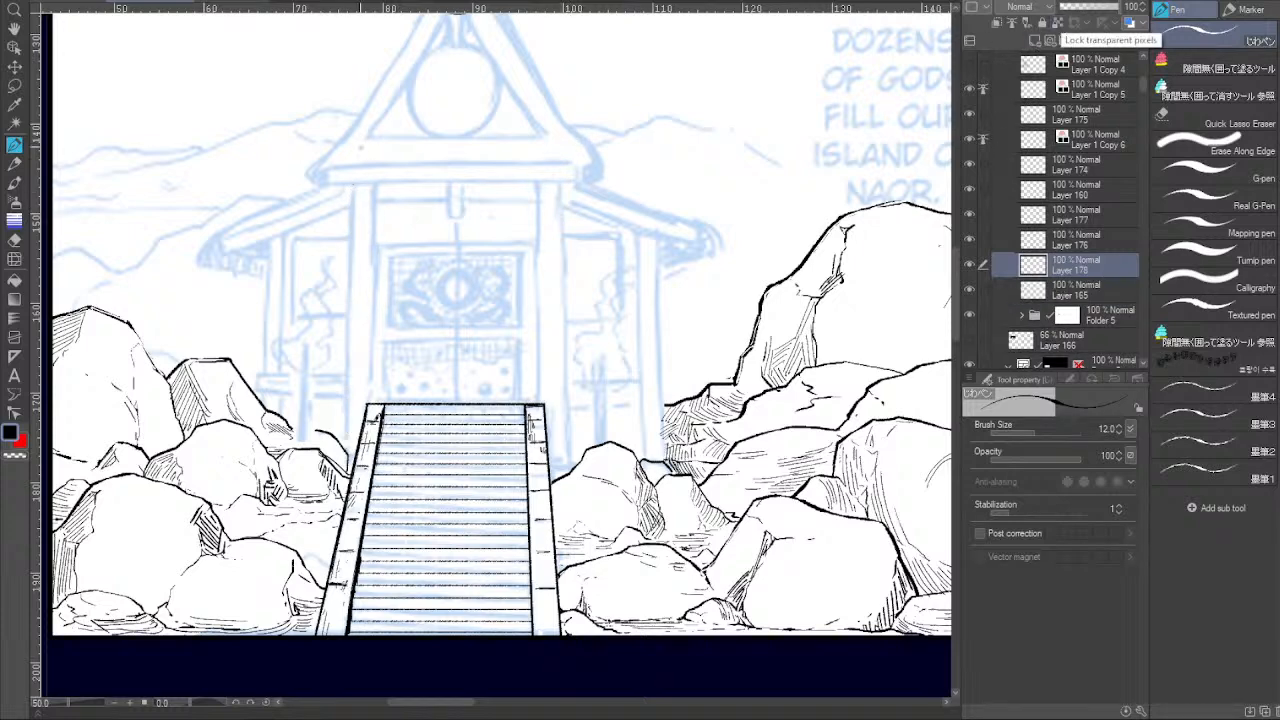
left_click(353, 183)
left_click(348, 447, "shift")
left_click(347, 450, "shift")
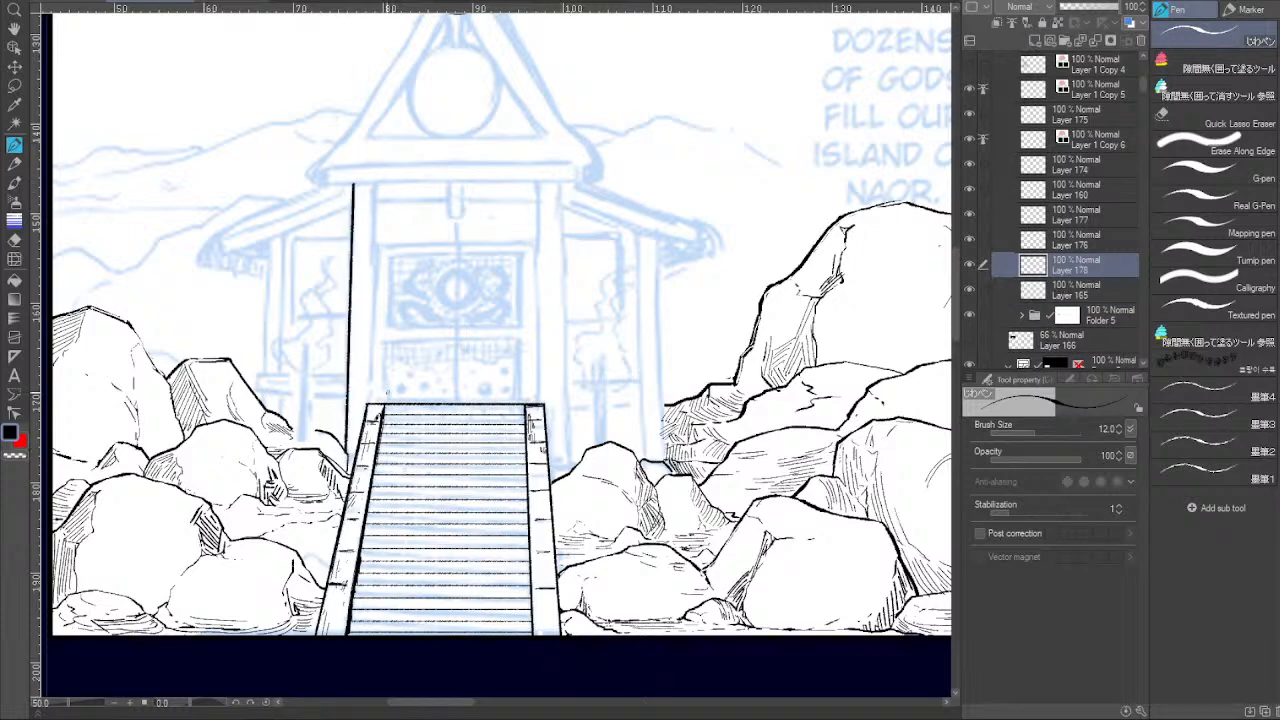
Ink both edges of the right front pillar and the inner edge of the left one, following the sketch.
left_click(560, 183)
left_click(567, 470, "shift")
left_click(538, 182)
left_click(541, 405, "shift")
left_click(373, 182)
left_click(368, 403, "shift")
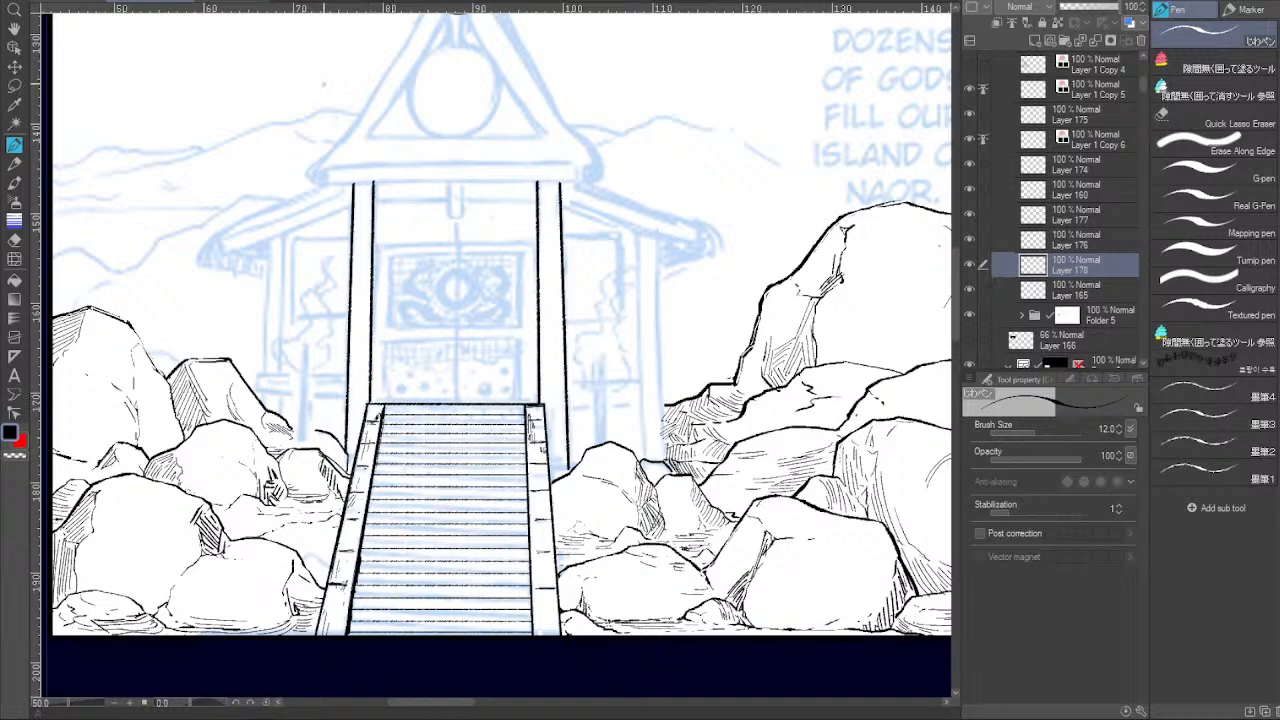
Ink the slanted side roof beams on both sides of the temple as closed straight-edged bars with the じわペン pen.
left_click(352, 203)
left_click(222, 252, "shift")
left_click(220, 244, "shift")
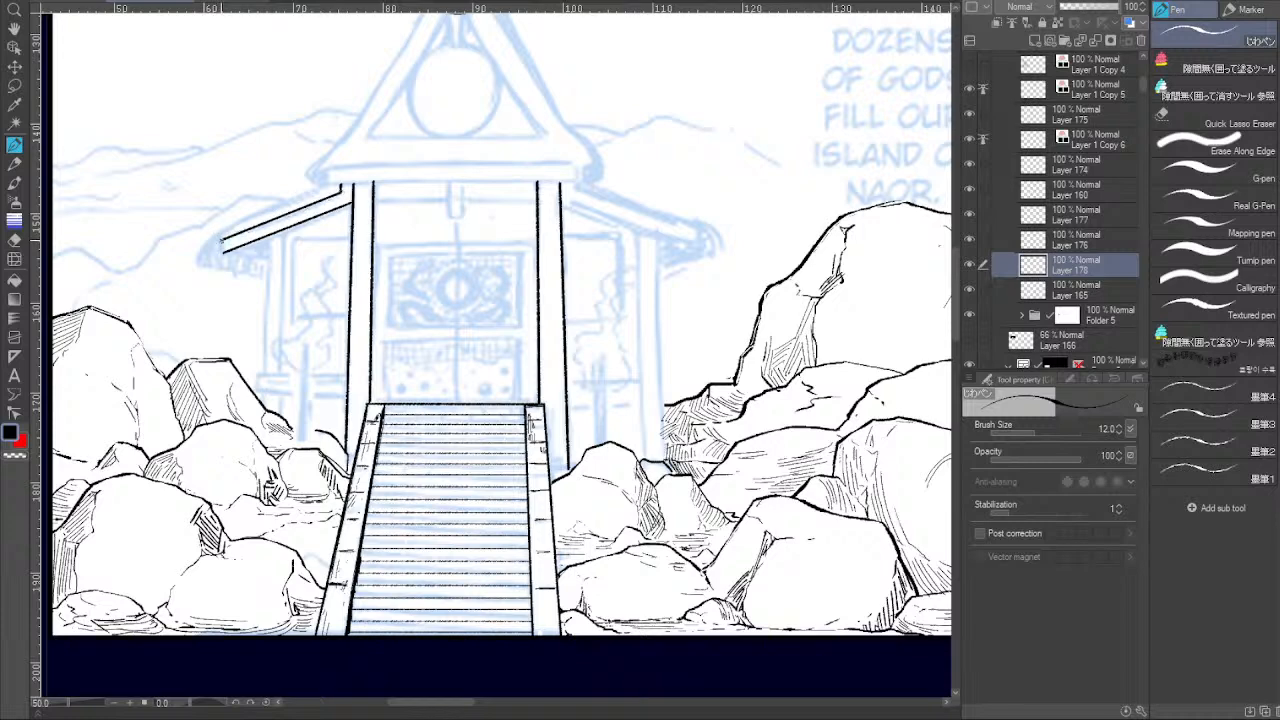
left_click_drag(620, 211, 569, 202)
left_click(513, 193)
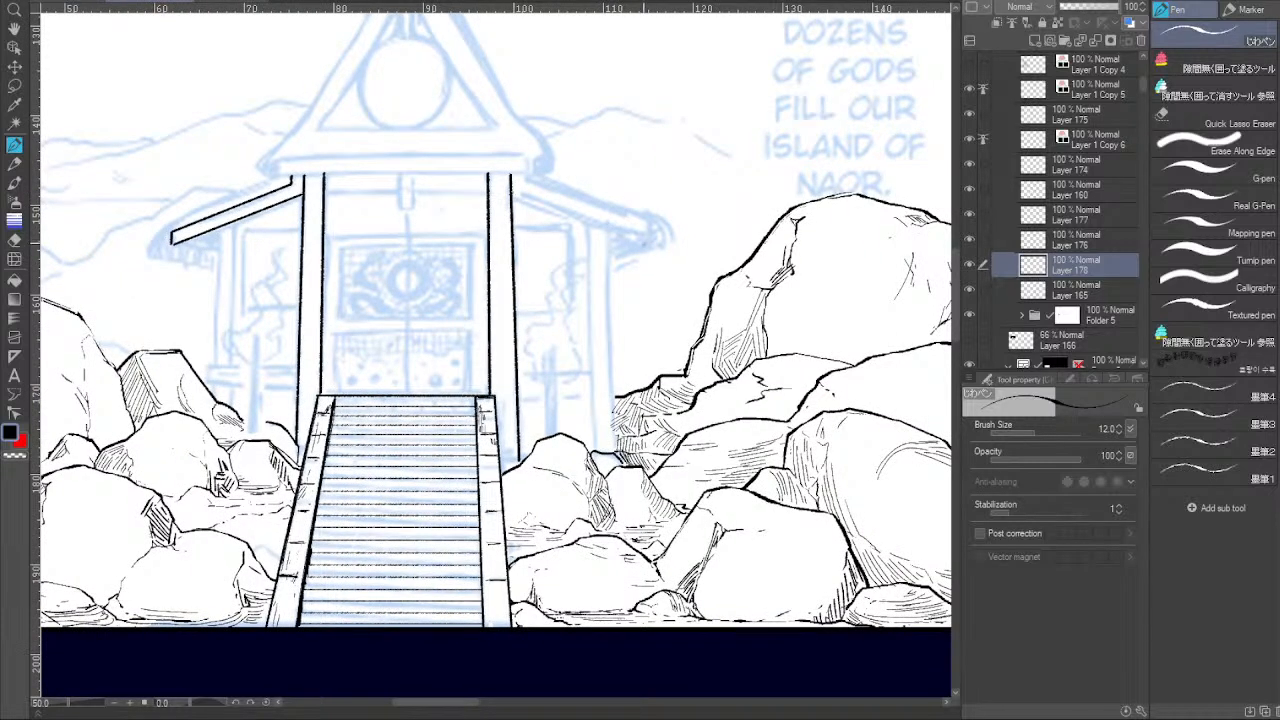
left_click(650, 240, "shift")
mouse_move(650, 222)
left_mouse_down()
mouse_move(579, 190)
mouse_move(524, 181)
left_mouse_up()
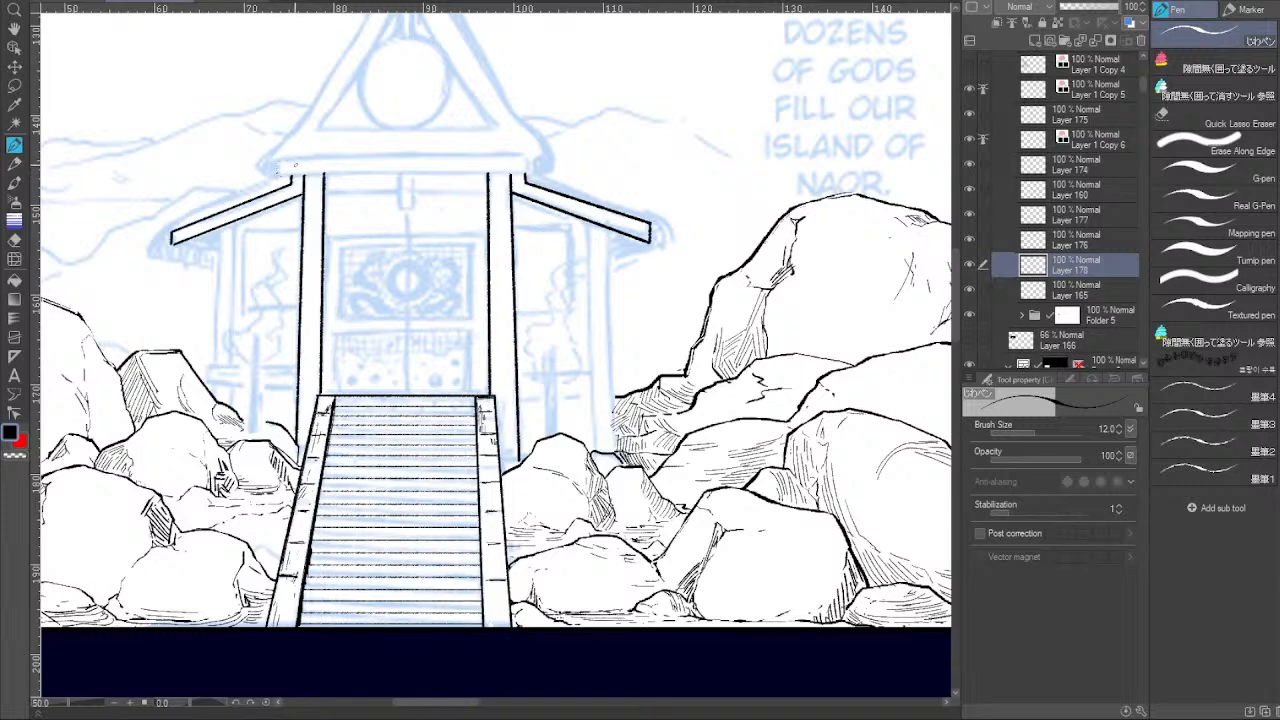
Ink the horizontal crossbeam resting on the two front pillars as a narrow closed rectangle slightly wider than the pillars.
left_click_drag(278, 173, 528, 172)
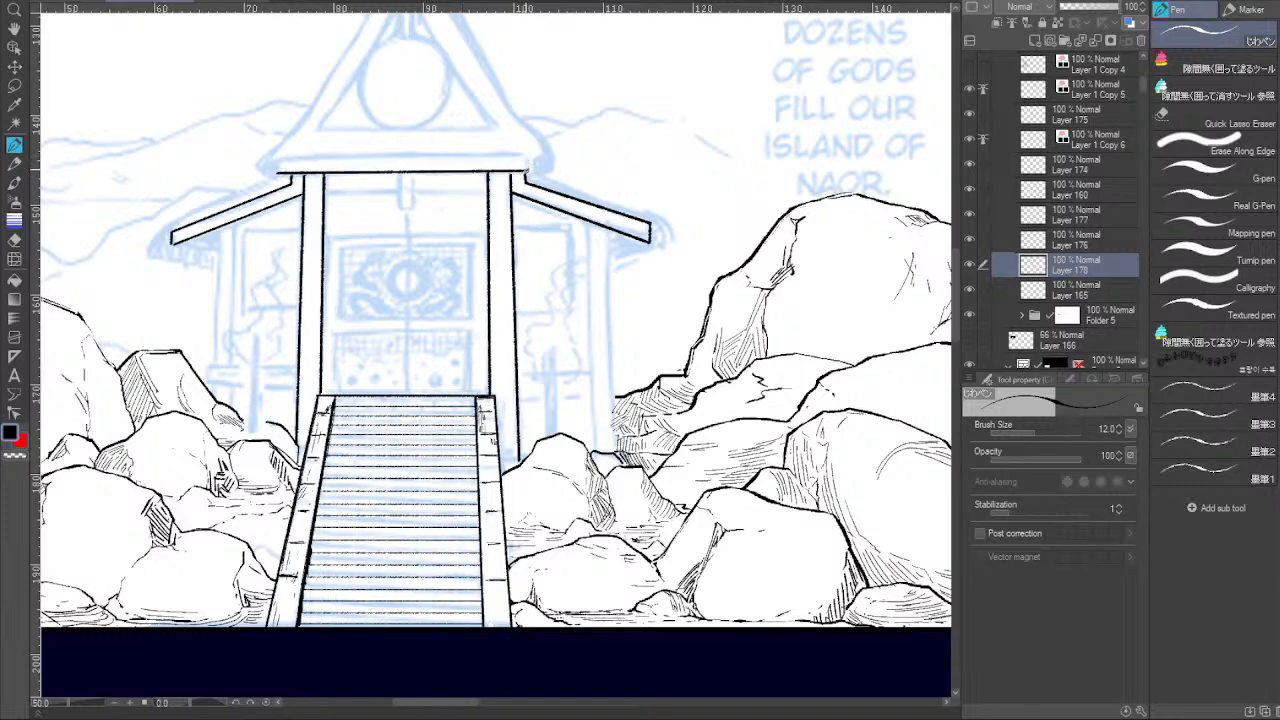
key("ctrl+z")
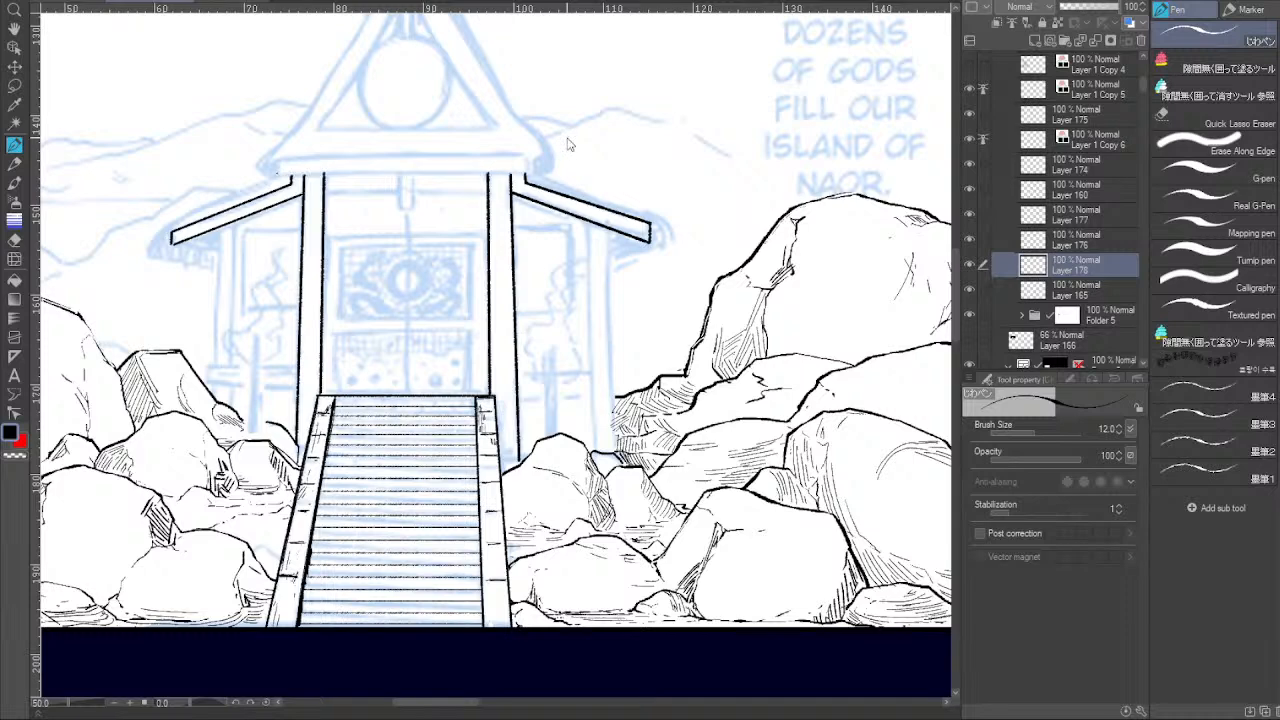
left_click_drag(277, 173, 532, 172)
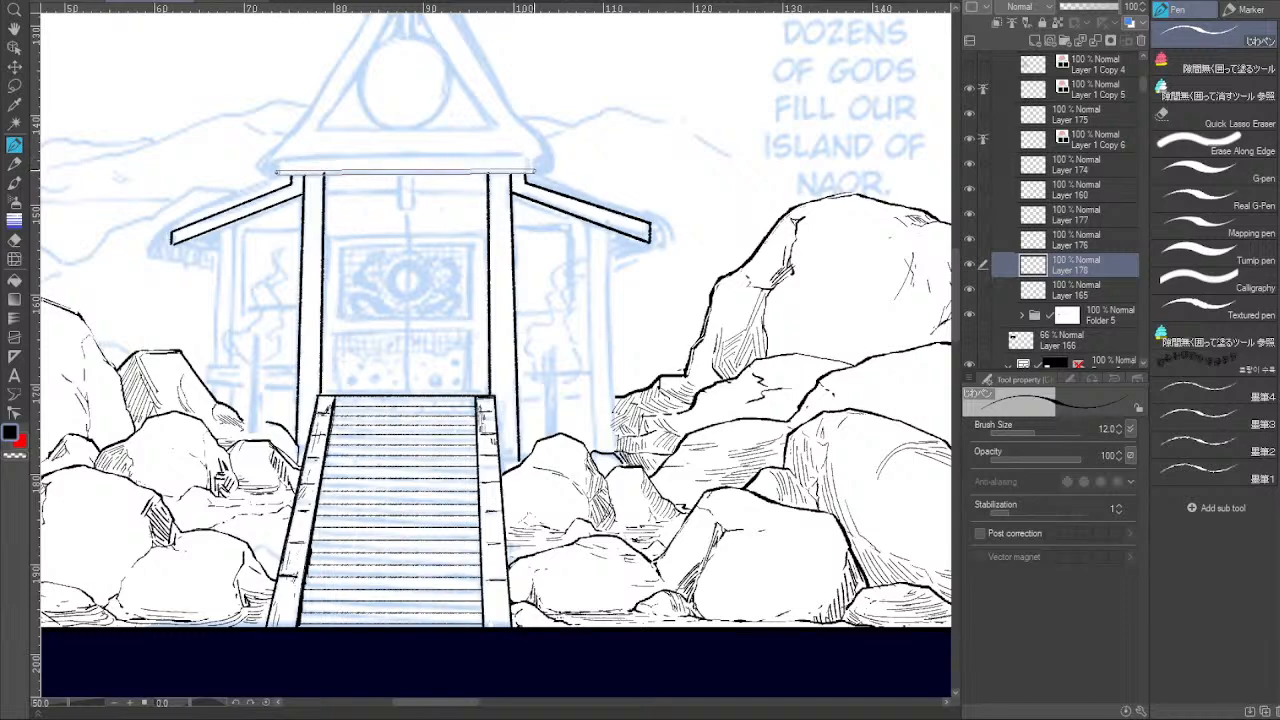
left_click(534, 171, "shift")
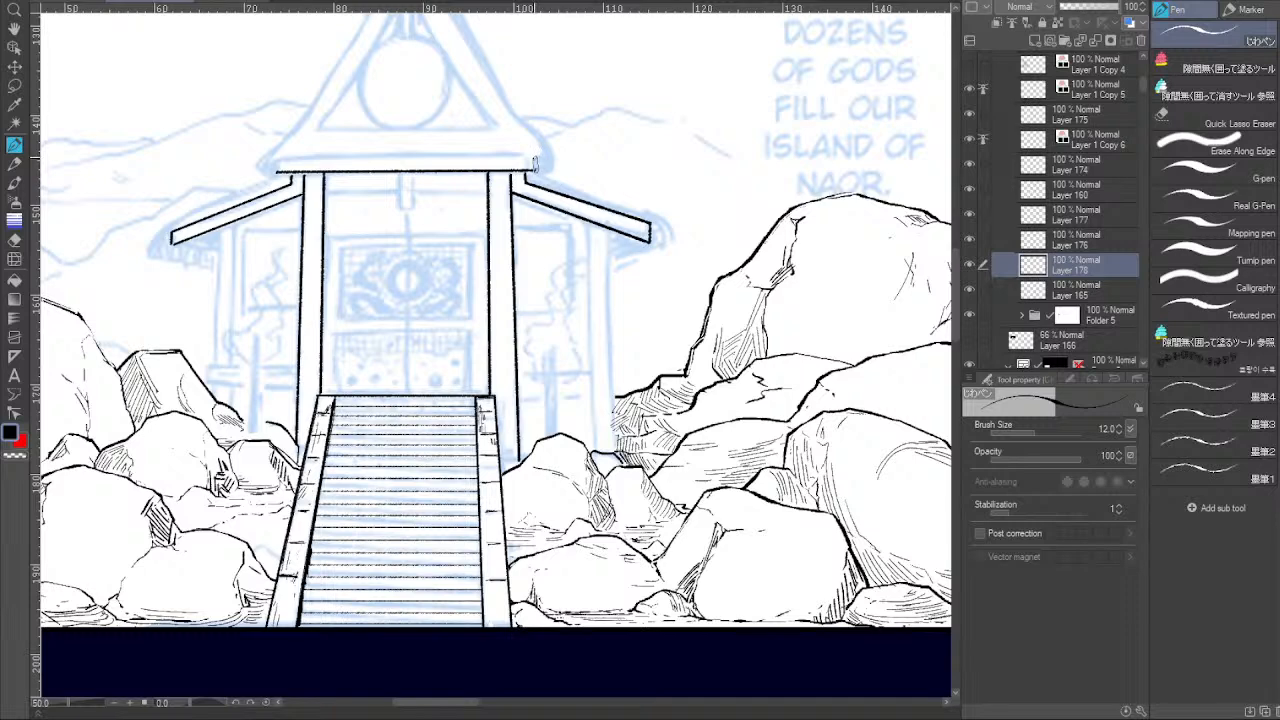
left_click(535, 157, "shift")
left_click(534, 168)
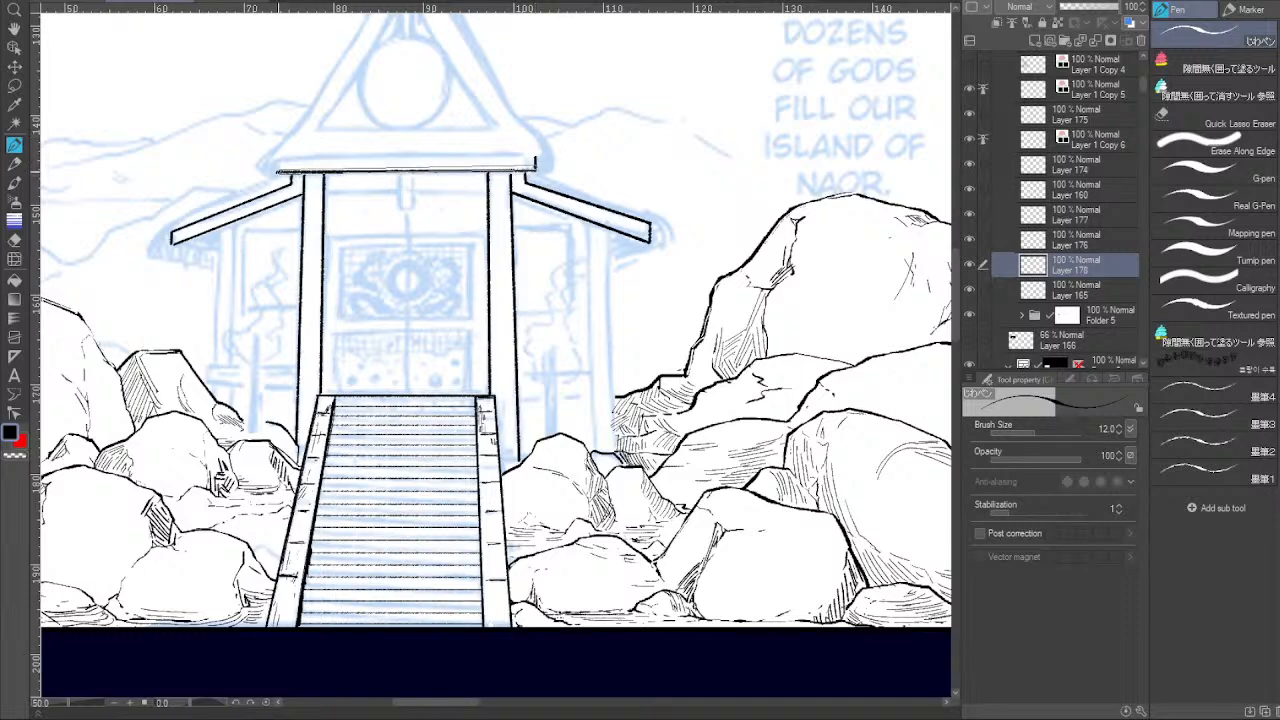
left_click(278, 173, "shift")
left_click(277, 157, "shift")
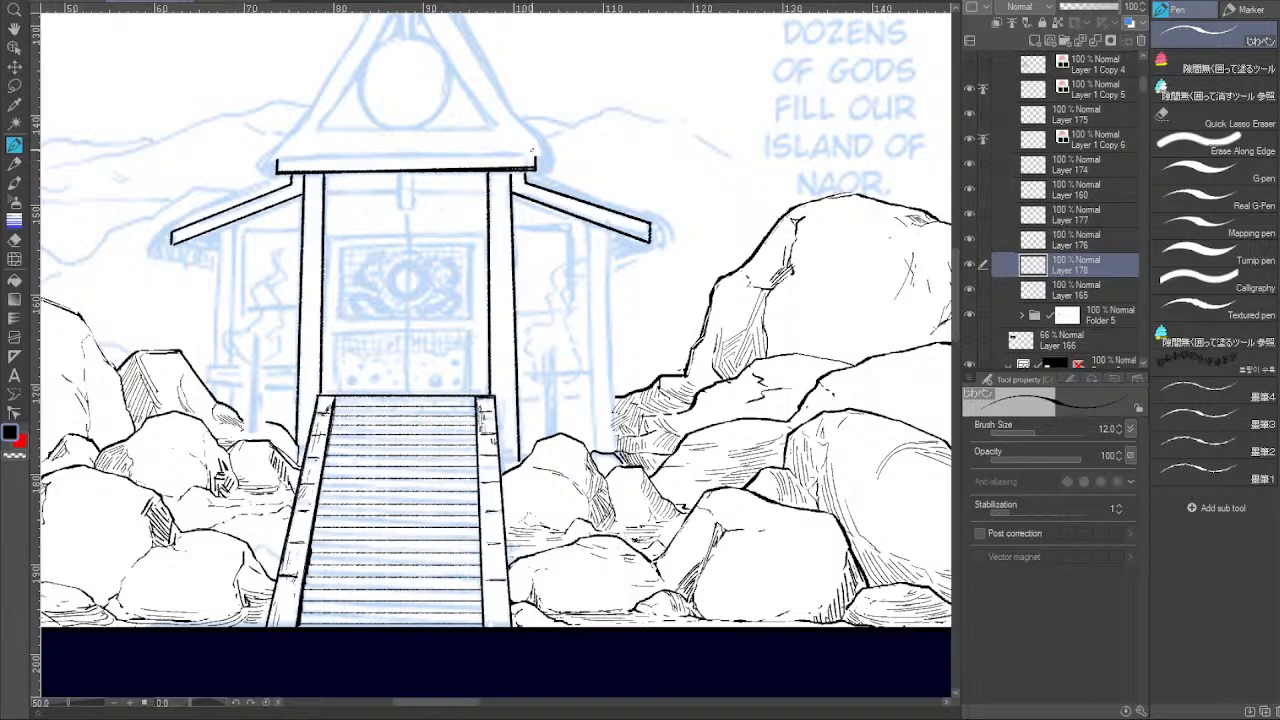
left_click(535, 155, "shift")
left_click(277, 157, "shift")
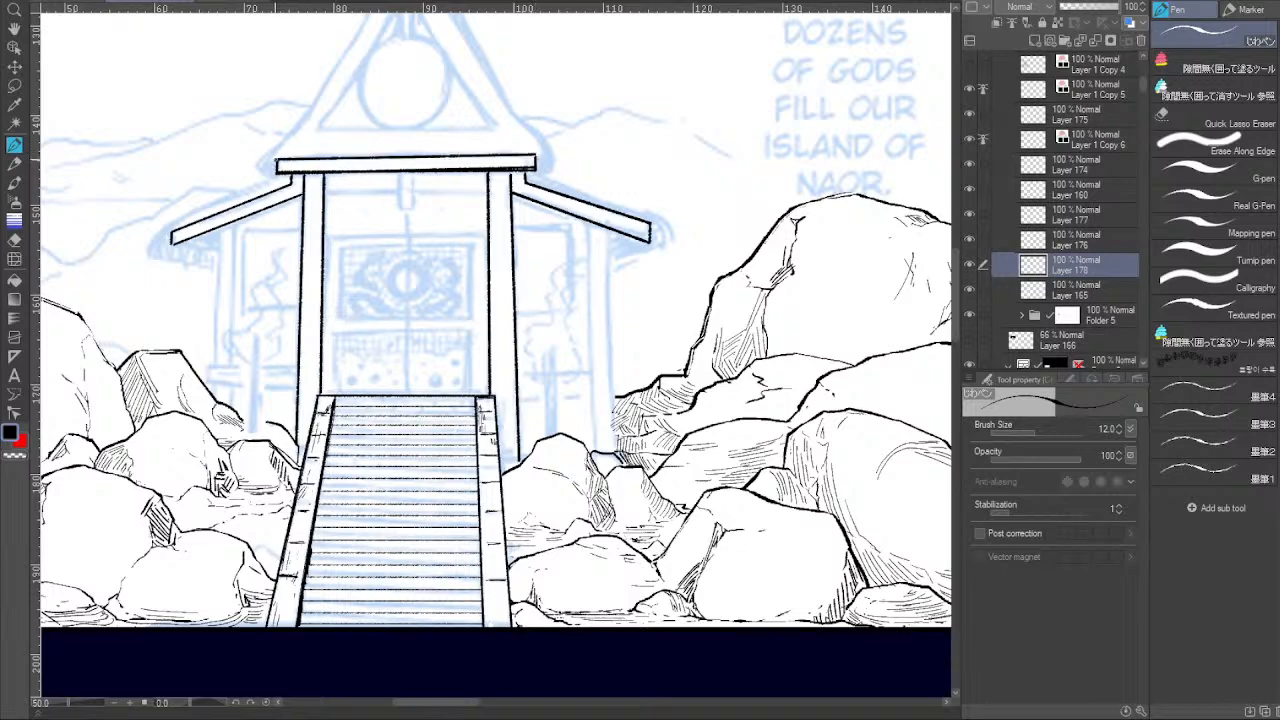
Ink the straight base line of the roof gable and the small block hanging from the middle of the crossbeam.
left_click_drag(452, 128, 438, 259)
left_click(302, 257)
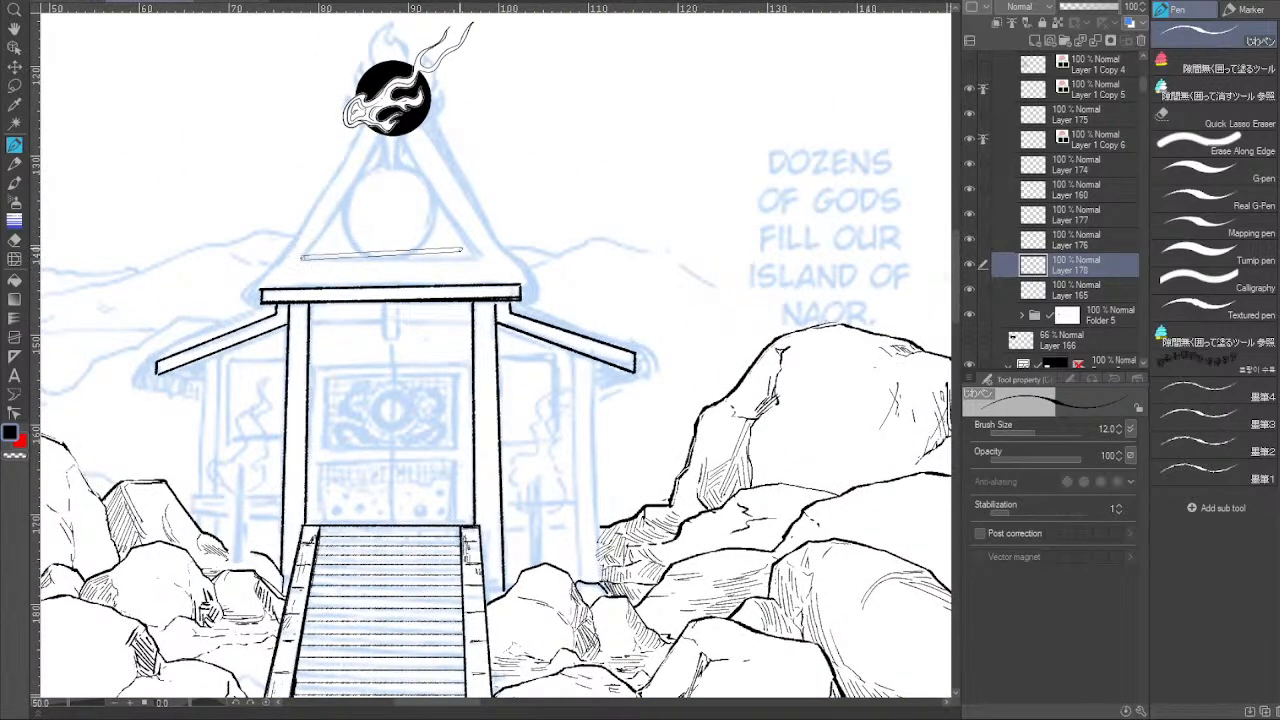
left_click(480, 257, "shift")
left_click_drag(446, 558, 498, 436)
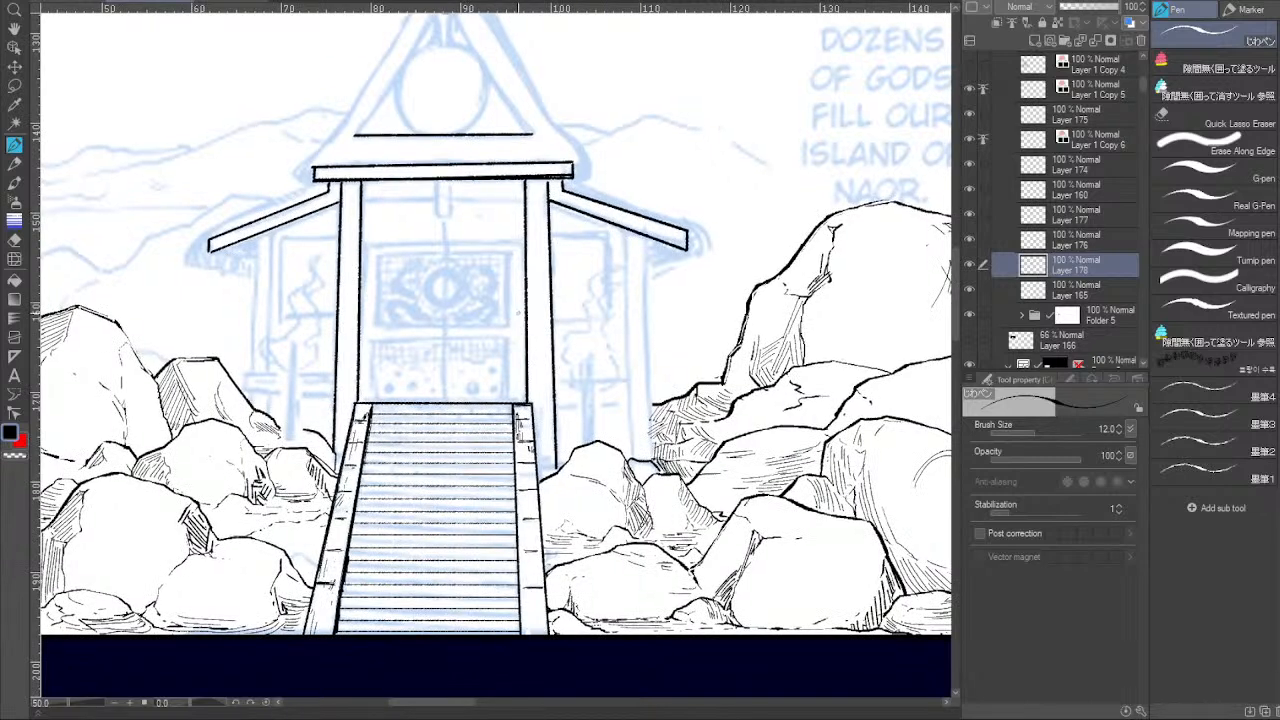
mouse_move(436, 179)
left_mouse_down()
mouse_move(436, 216)
mouse_move(454, 214)
mouse_move(452, 178)
left_mouse_up()
left_click_drag(440, 334, 508, 320)
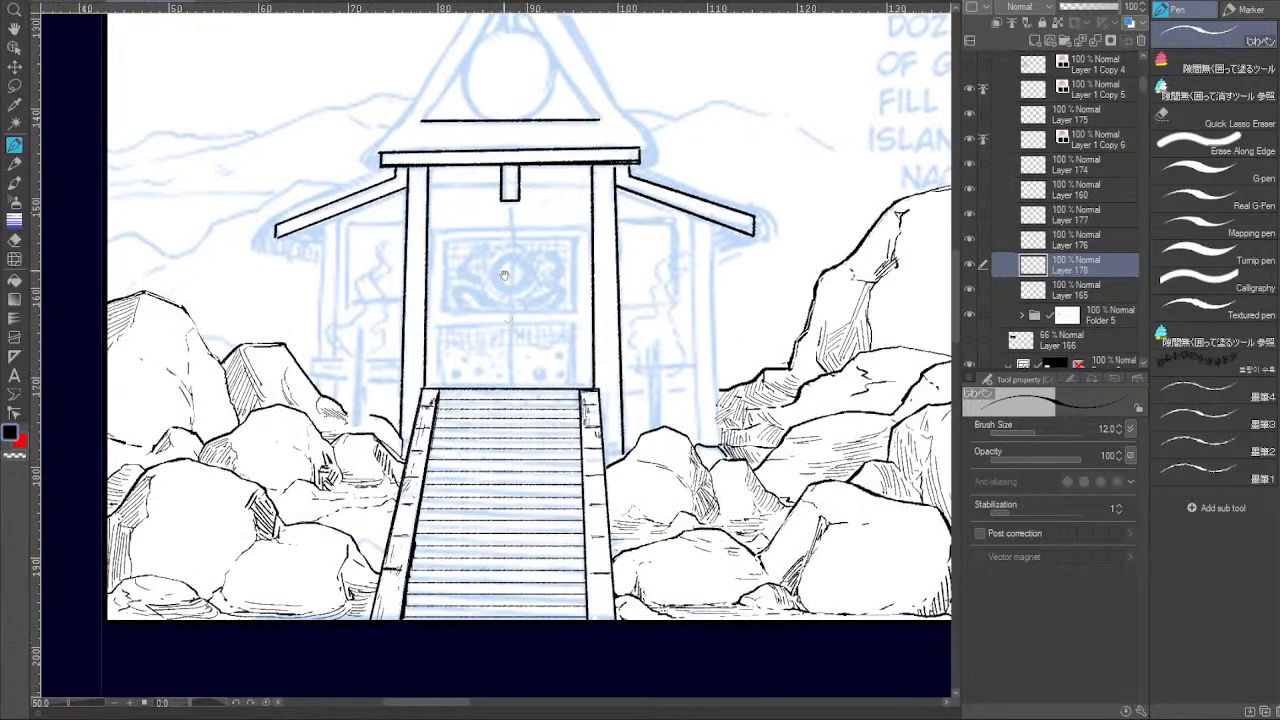
left_click(328, 373)
left_click_drag(328, 373, 314, 376)
left_click(313, 377, "shift")
left_click(313, 360, "shift")
key("ctrl+z")
key("ctrl+z")
left_click(402, 378)
left_click(313, 377, "shift")
left_click(313, 360, "shift")
left_click(402, 360, "shift")
left_click_drag(660, 269, 562, 230)
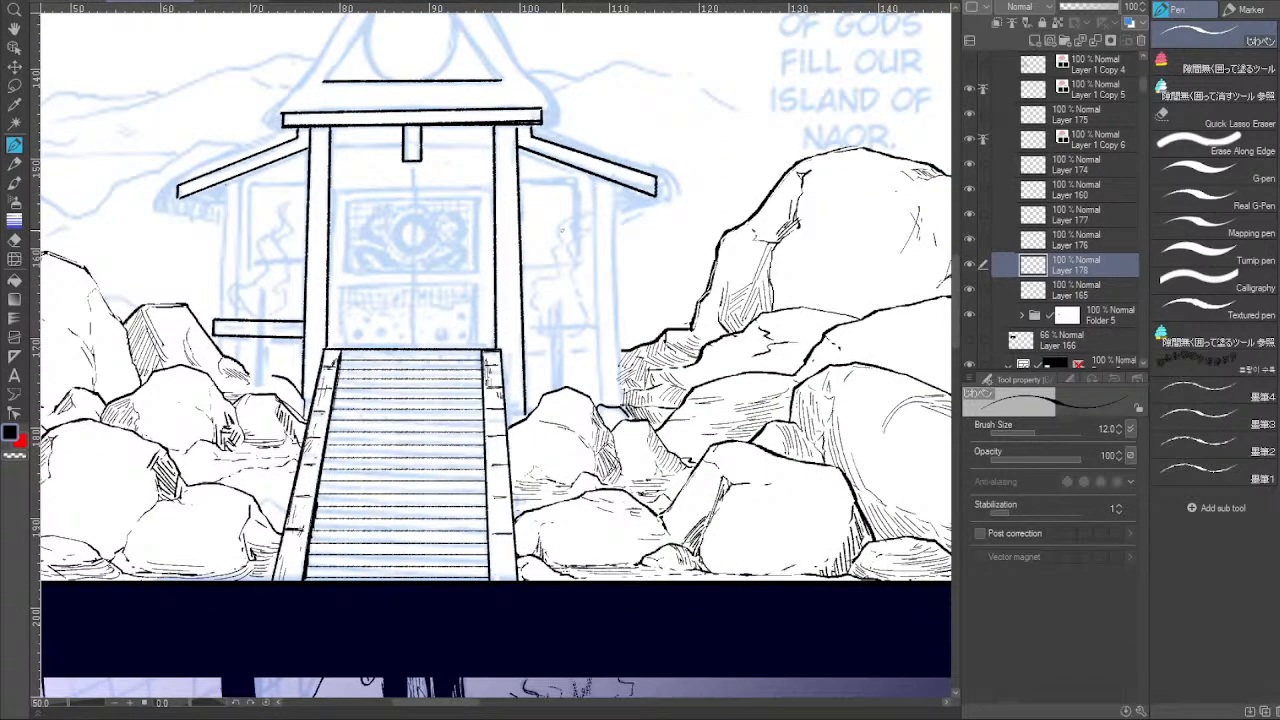
key("ctrl+z")
key("ctrl+z")
key("ctrl+z")
Add a new layer, ink a long rectangular floor beam across the temple's base, and rotate it by -0.9 degrees.
left_click(1035, 41)
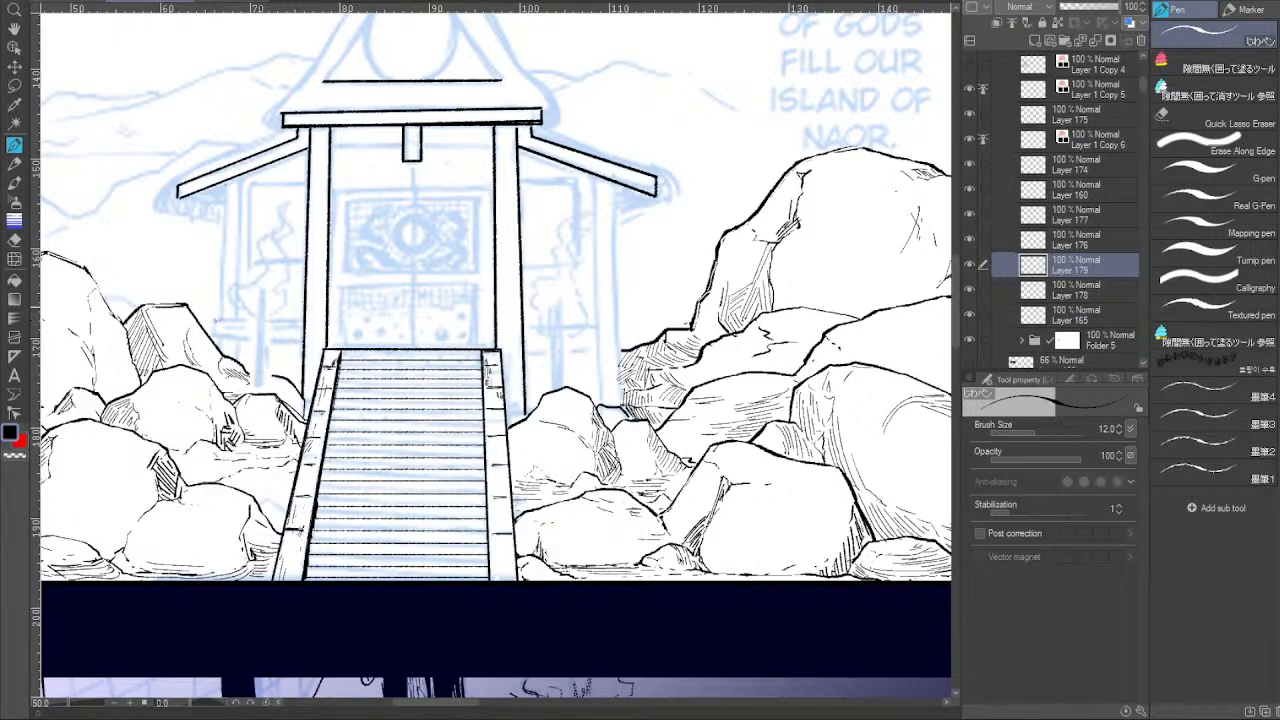
left_click_drag(216, 322, 598, 325)
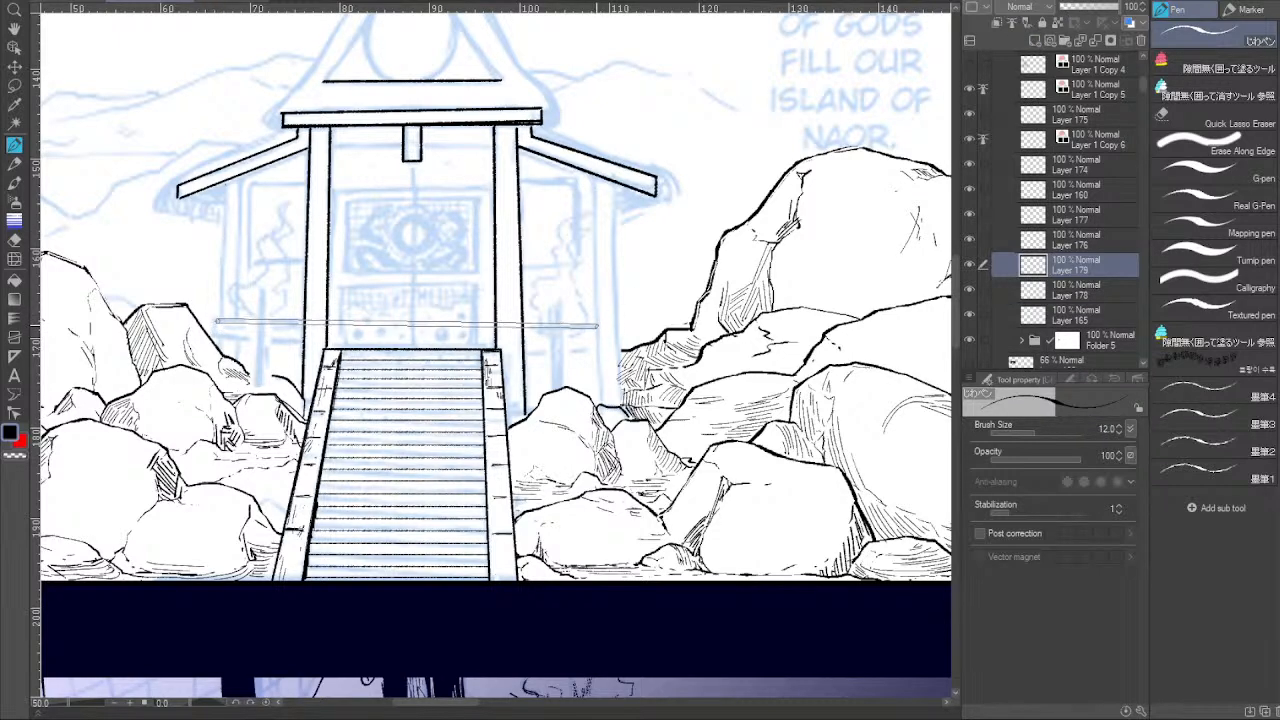
left_click(598, 326, "shift")
left_click(598, 350, "shift")
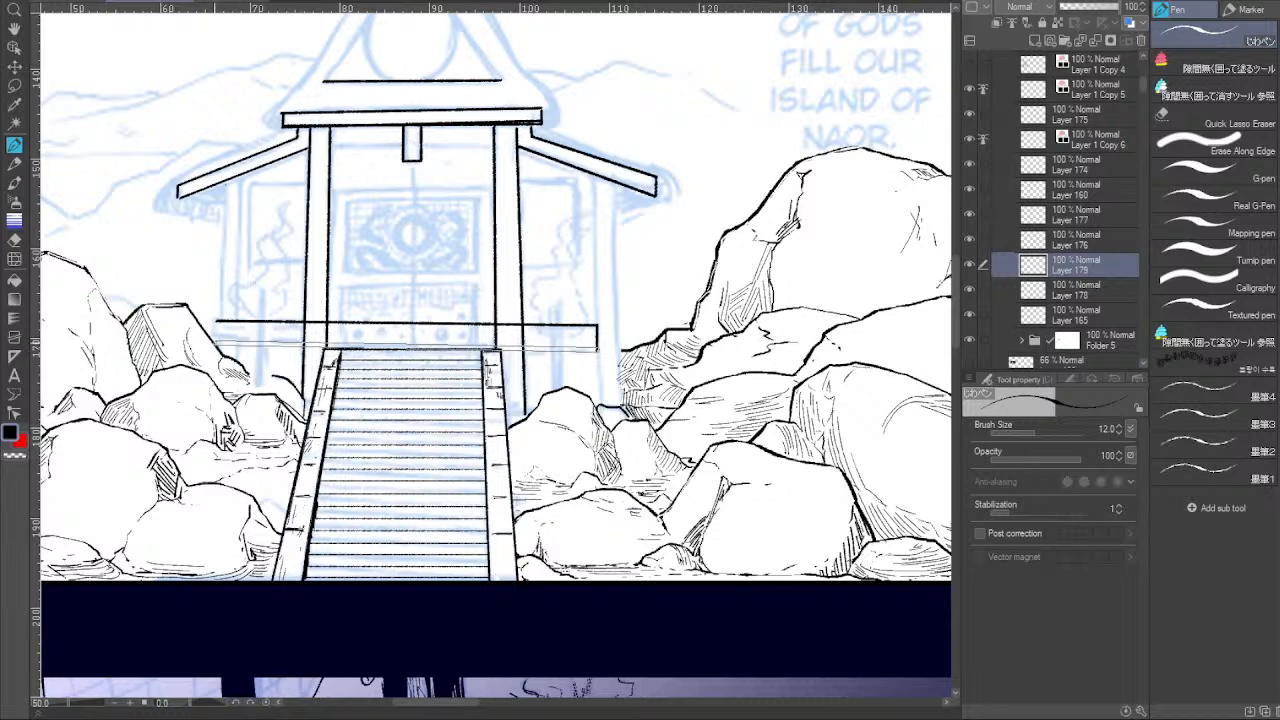
left_click(217, 342, "shift")
left_click(217, 321, "shift")
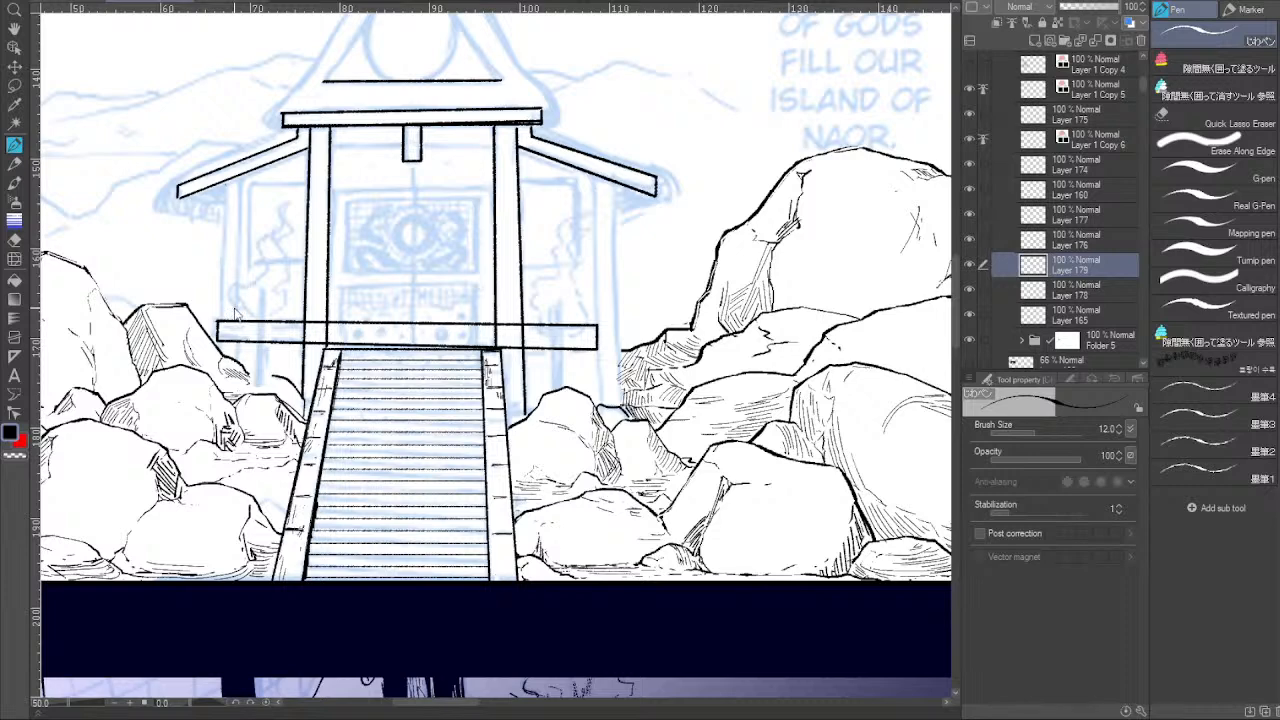
key("ctrl+t")
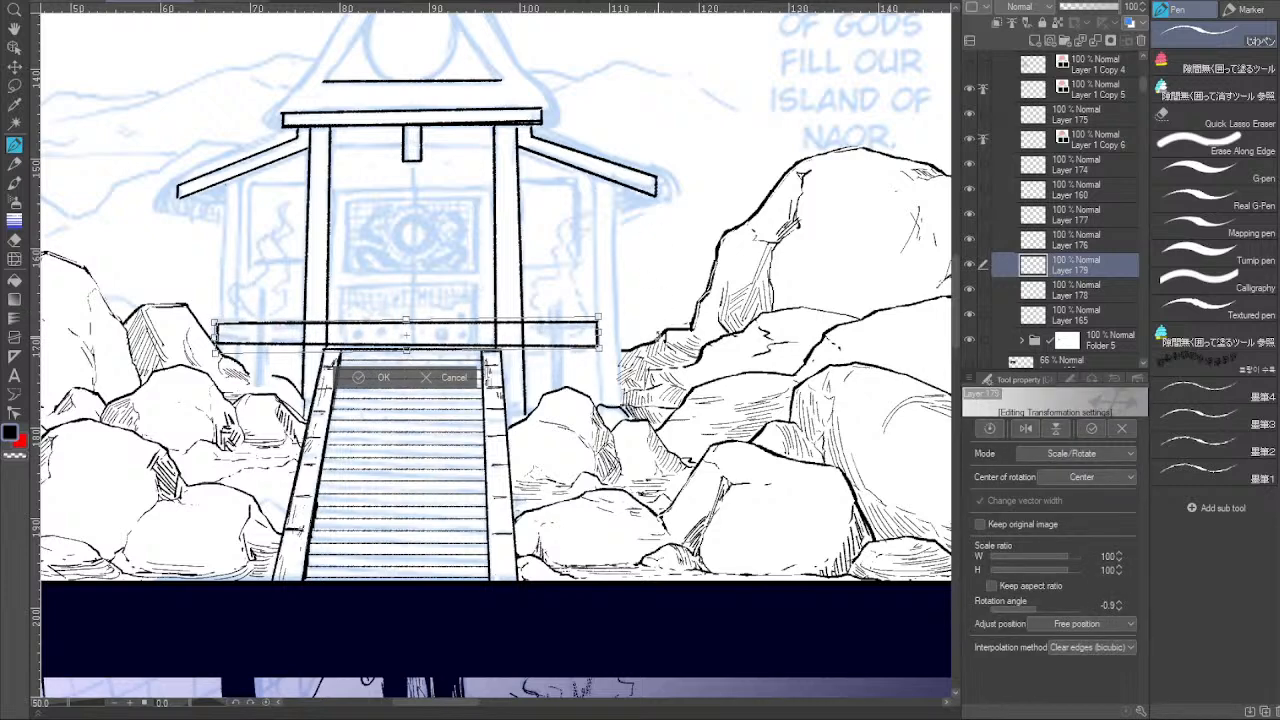
key("Return")
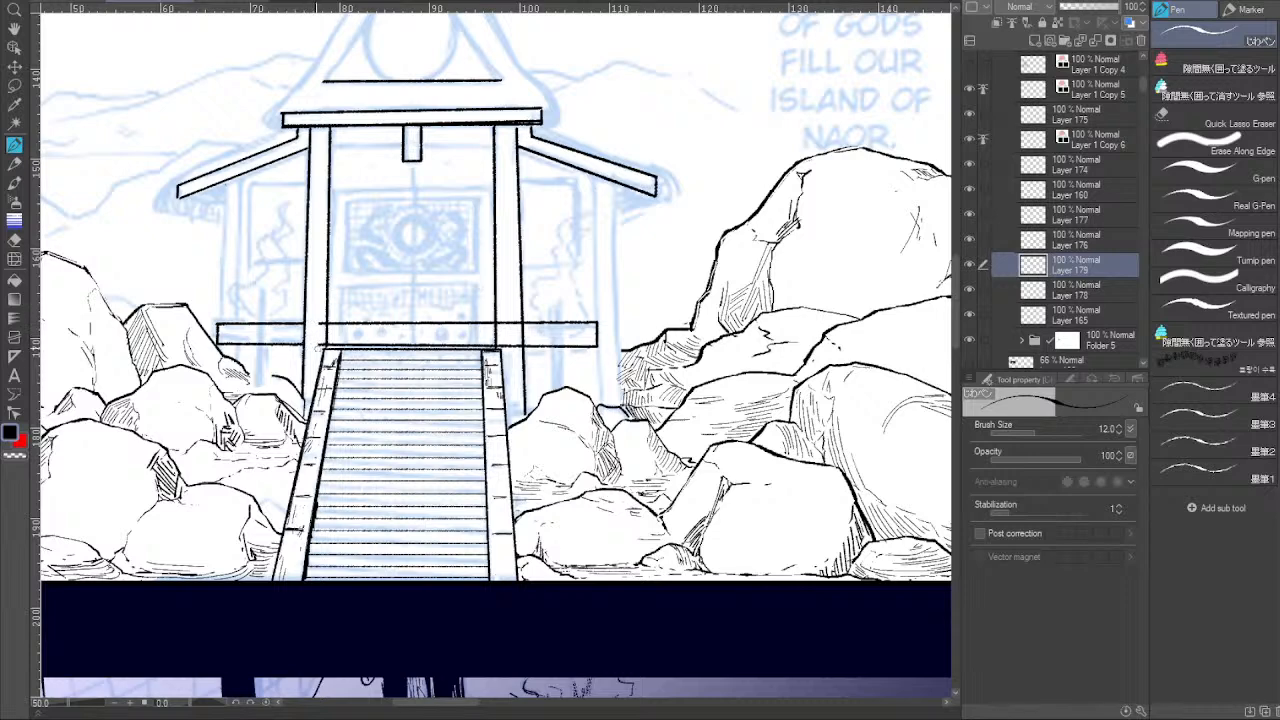
Clear the floor beam's lines across the pillars and doorway, and ink the left side wall's vertical outer edge.
mouse_move(318, 342)
left_mouse_down()
mouse_move(519, 342)
mouse_move(329, 326)
left_mouse_up()
key("ctrl+z")
key("ctrl+z")
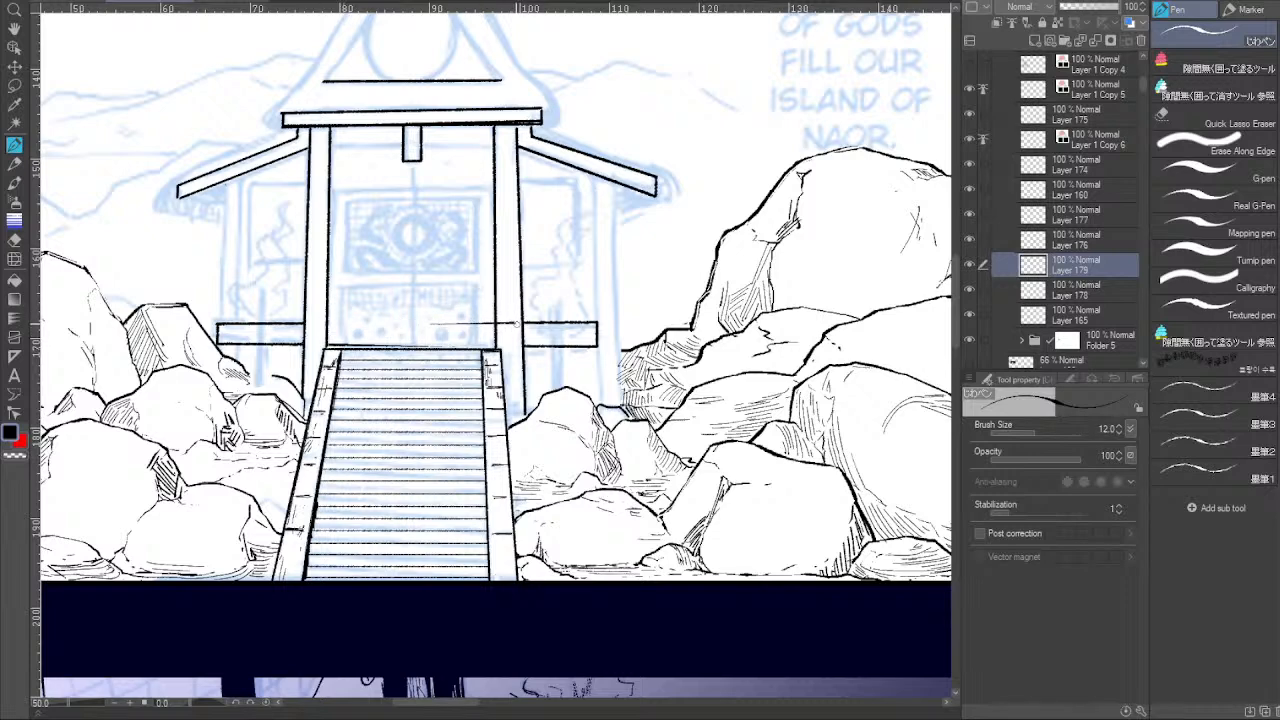
key("ctrl+z")
left_click_drag(515, 323, 452, 324)
left_click_drag(222, 178, 222, 326)
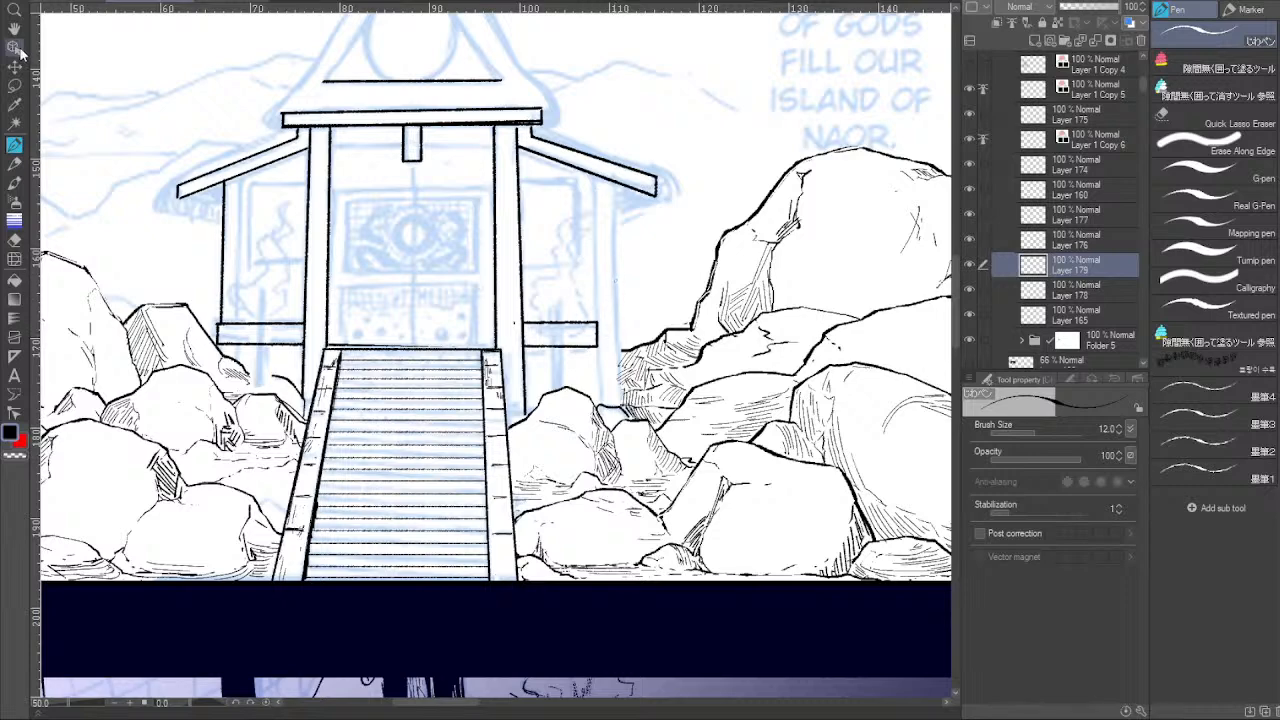
Lasso the right end of the floor beam, stretch it outward to the sketched side wall, and clear the selection.
left_click(14, 84)
left_click_drag(581, 347, 605, 302)
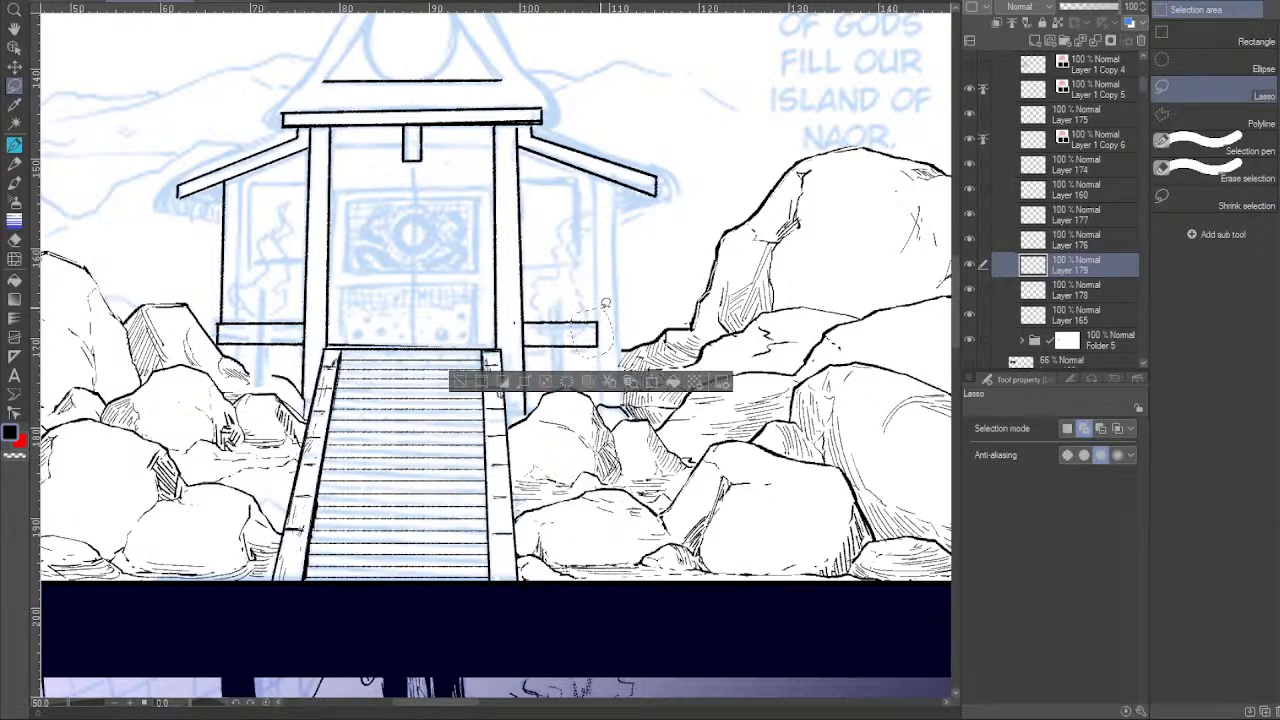
key("ctrl+t")
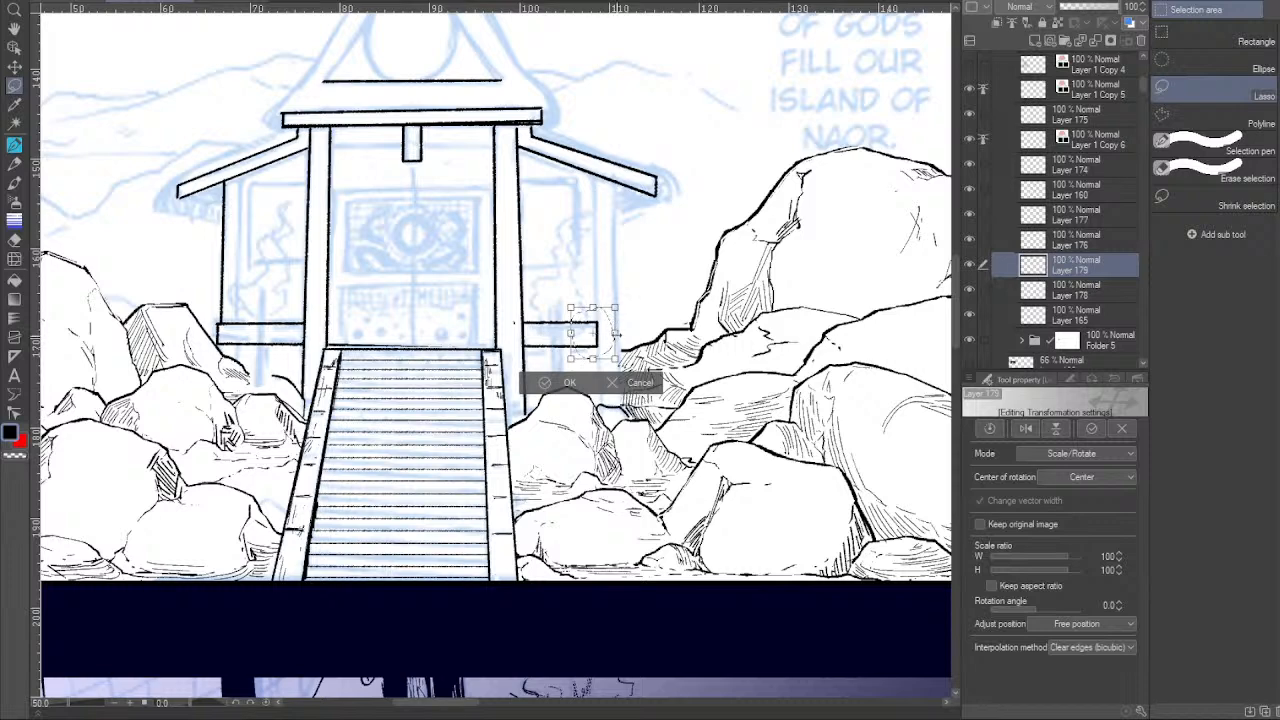
left_click_drag(638, 333, 650, 333)
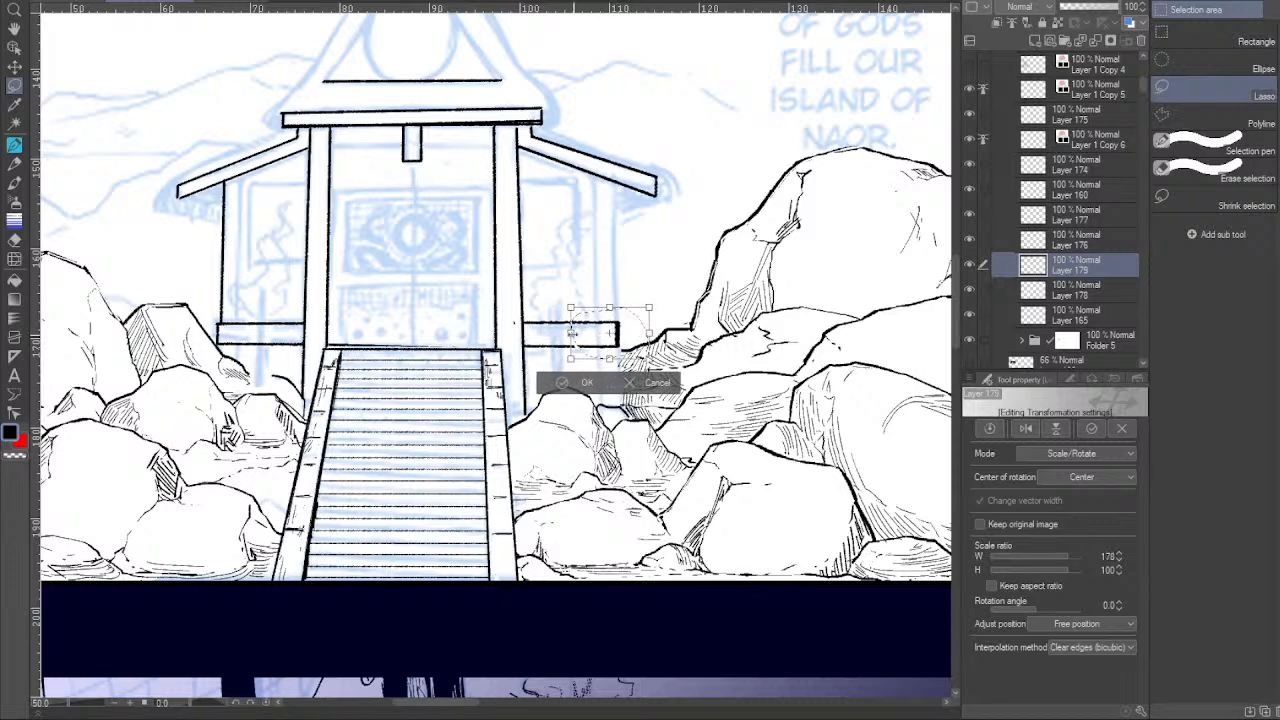
left_click_drag(570, 333, 565, 333)
left_click(585, 382)
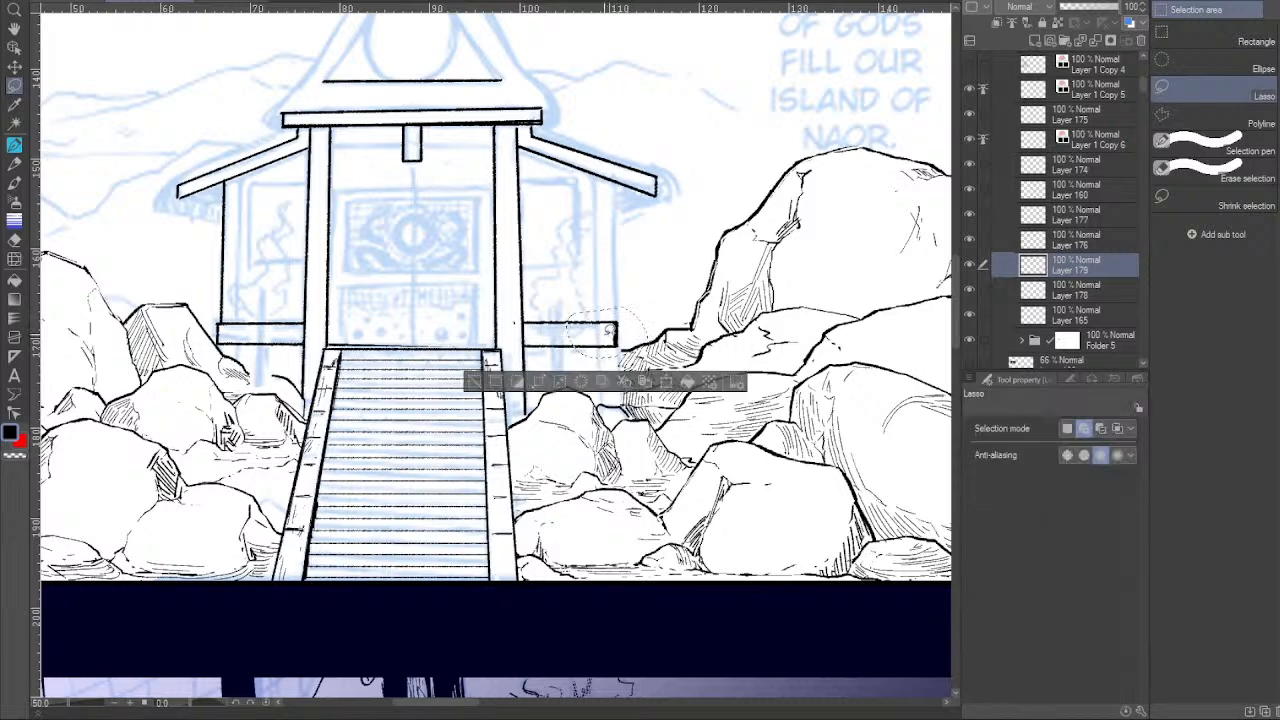
key("ctrl+d")
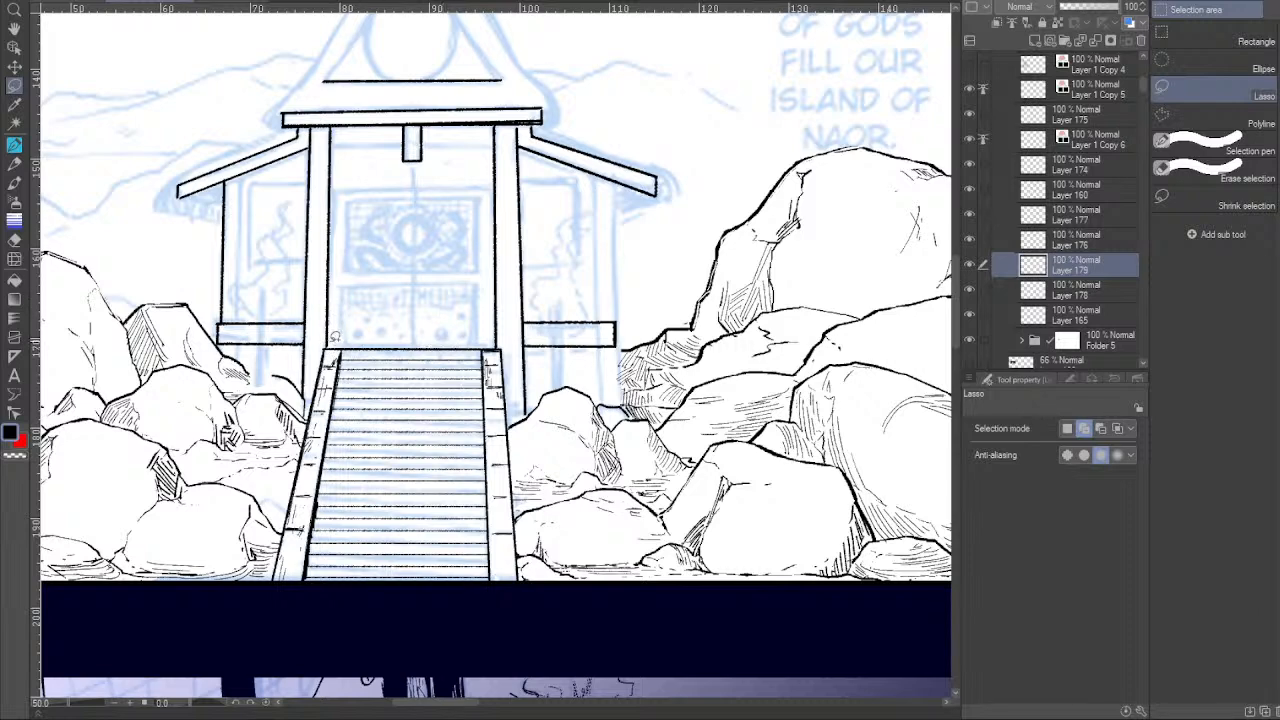
Ink a straight horizontal line along the top edge of the stairs with the じわペン pen and add another new layer.
left_click(14, 144)
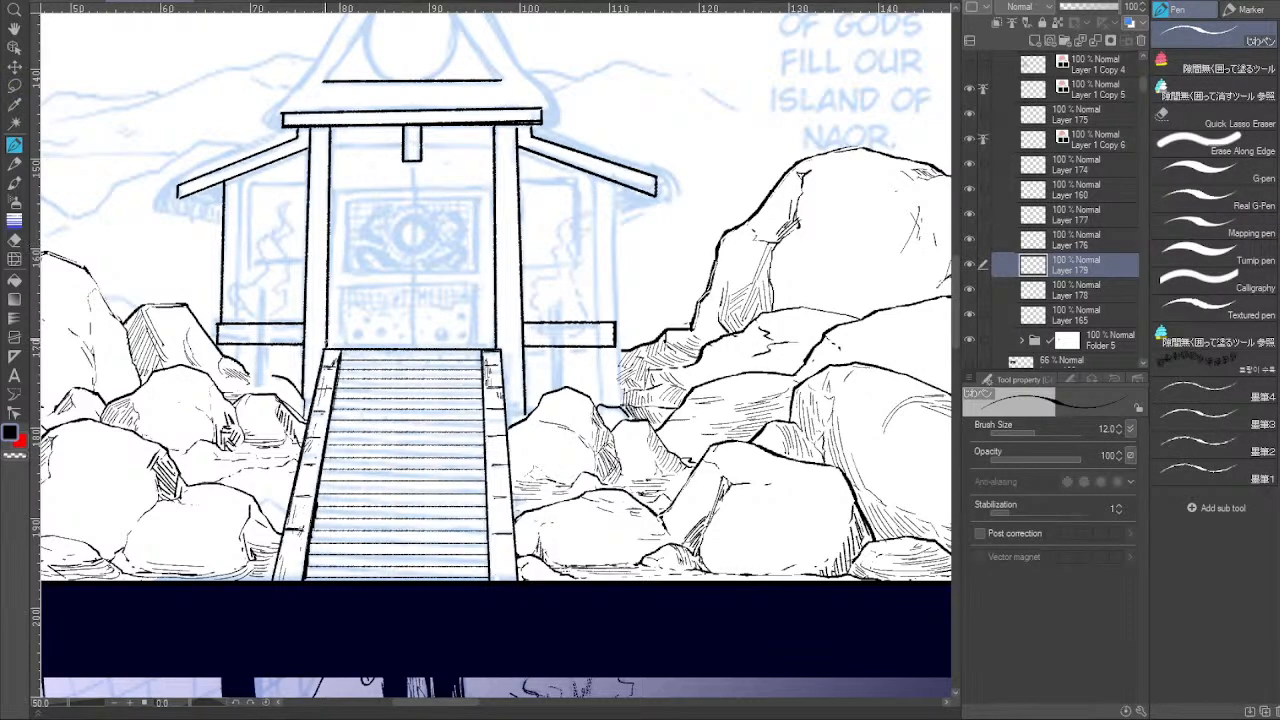
left_click_drag(326, 348, 498, 348)
left_click(496, 348, "shift")
left_click(1036, 40)
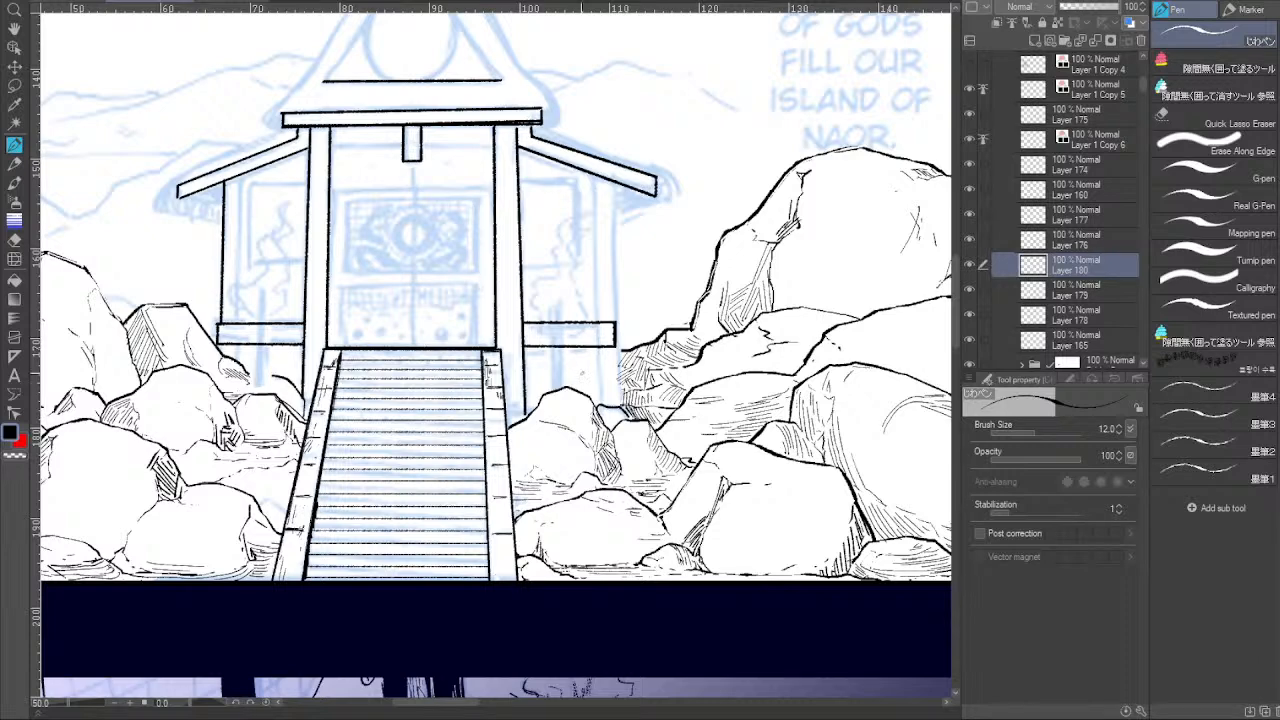
left_click(116, 703)
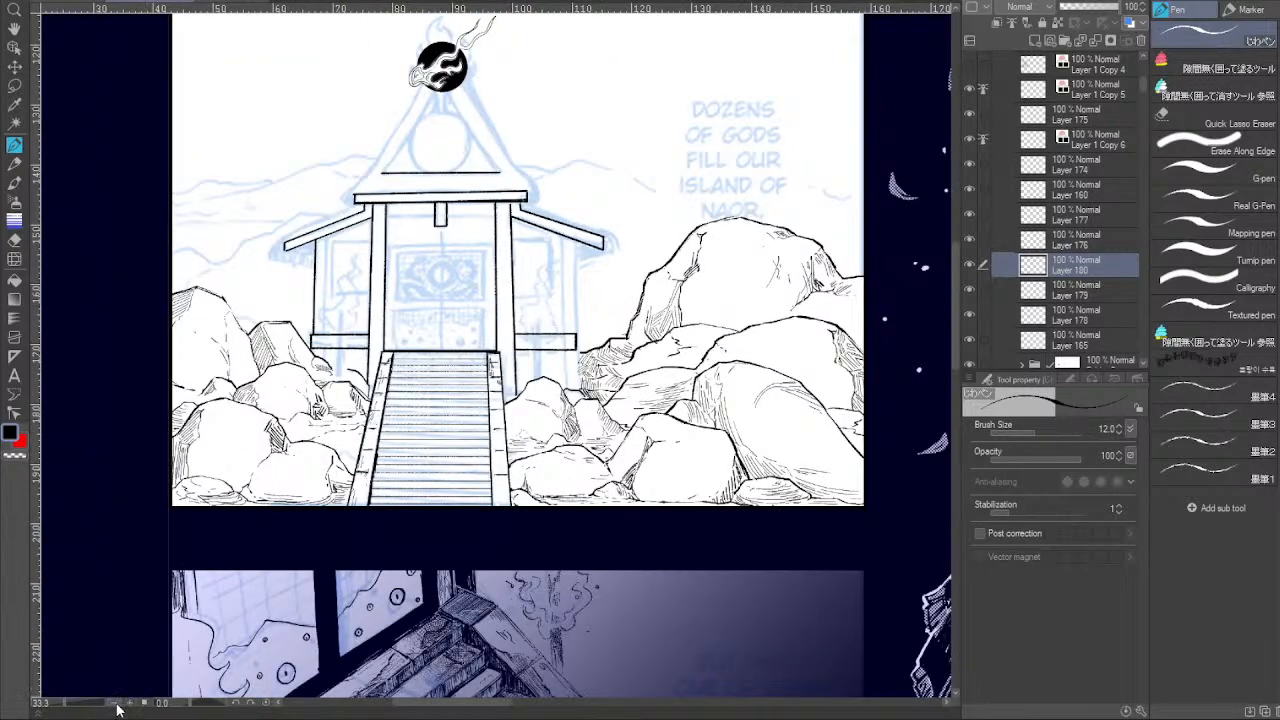
Review the surrounding panels of the manga spread at a reduced zoom and return to the temple panel.
left_click(116, 703)
left_click(116, 703)
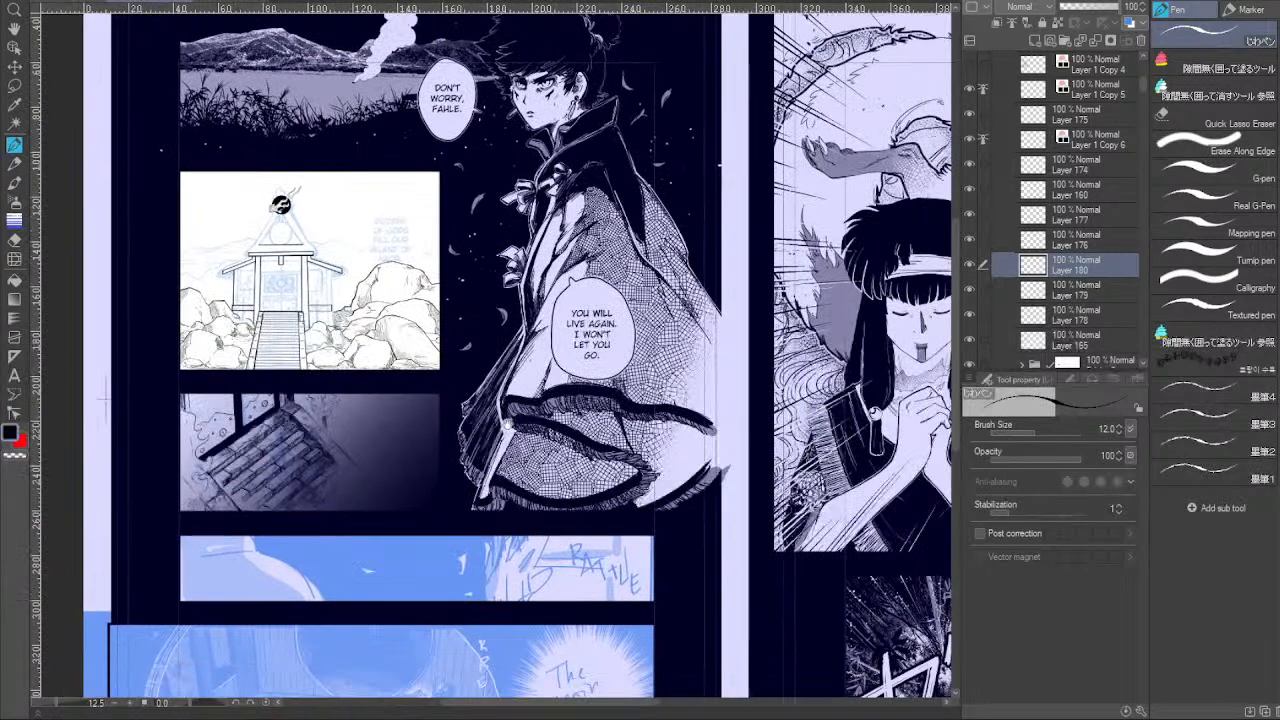
left_click_drag(695, 484, 429, 528)
left_click_drag(665, 523, 371, 470)
left_click_drag(559, 517, 543, 407)
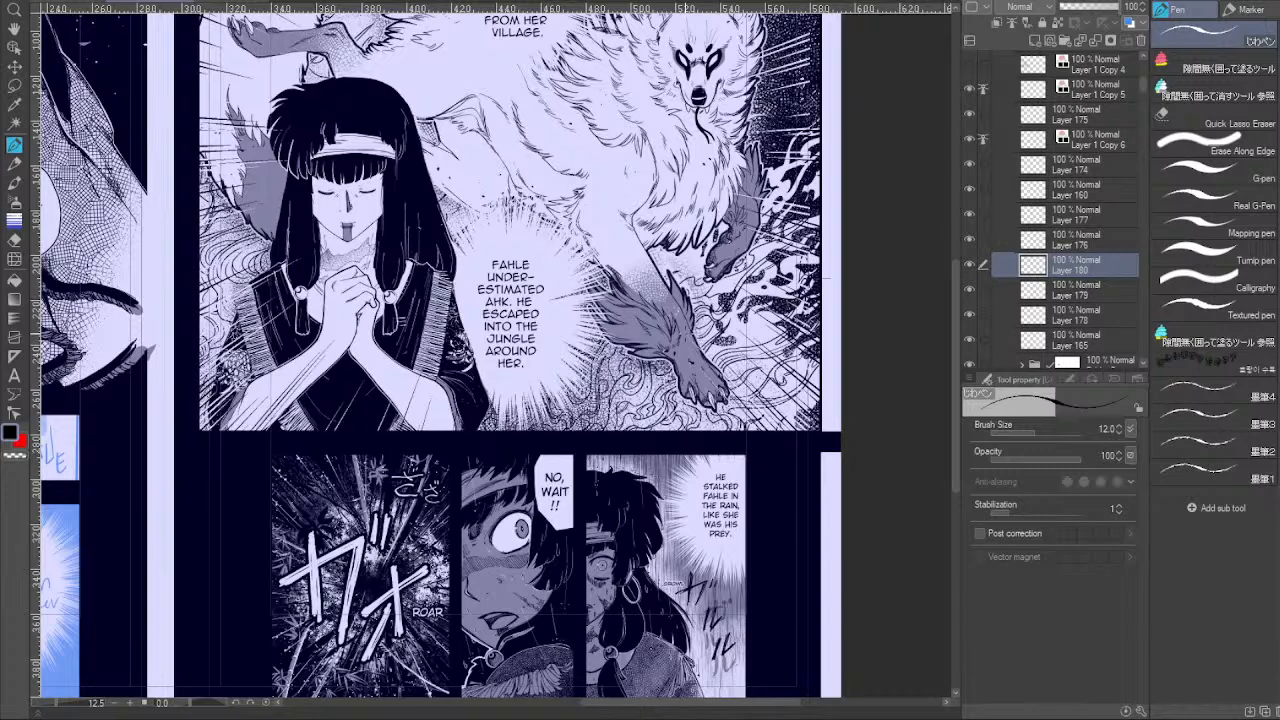
left_click_drag(380, 487, 869, 521)
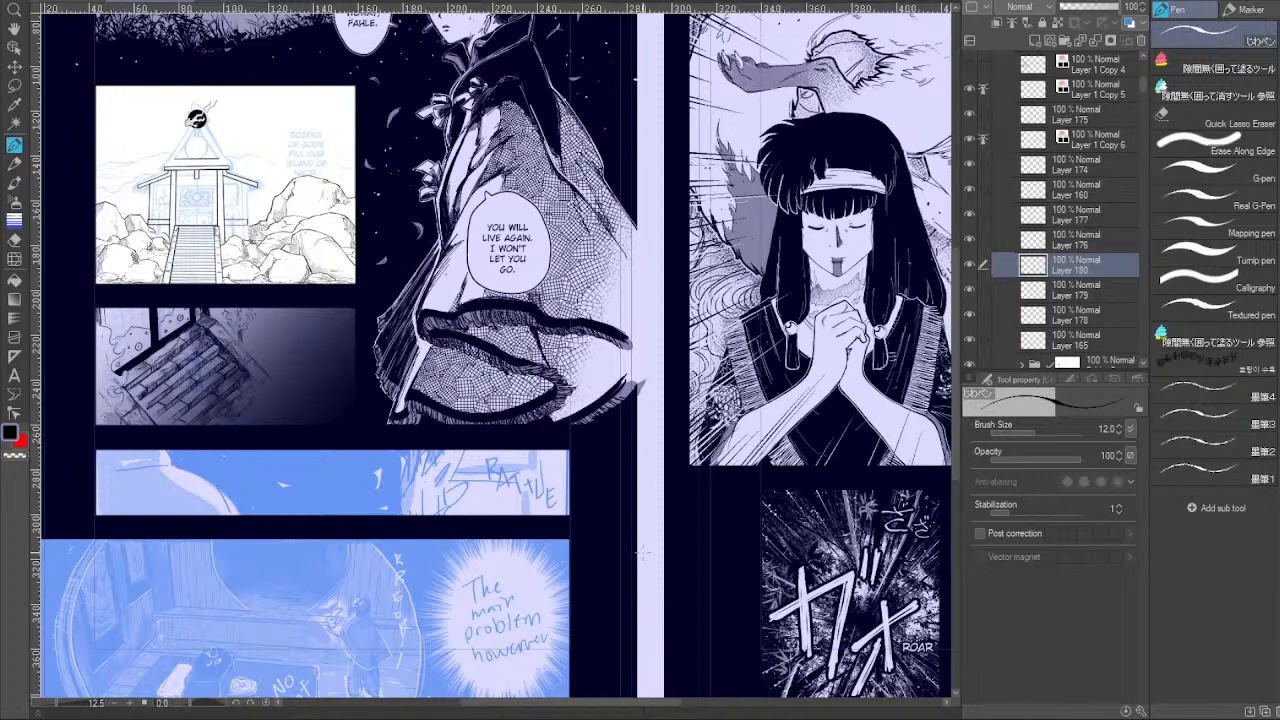
scroll(643, 552, "up", 2)
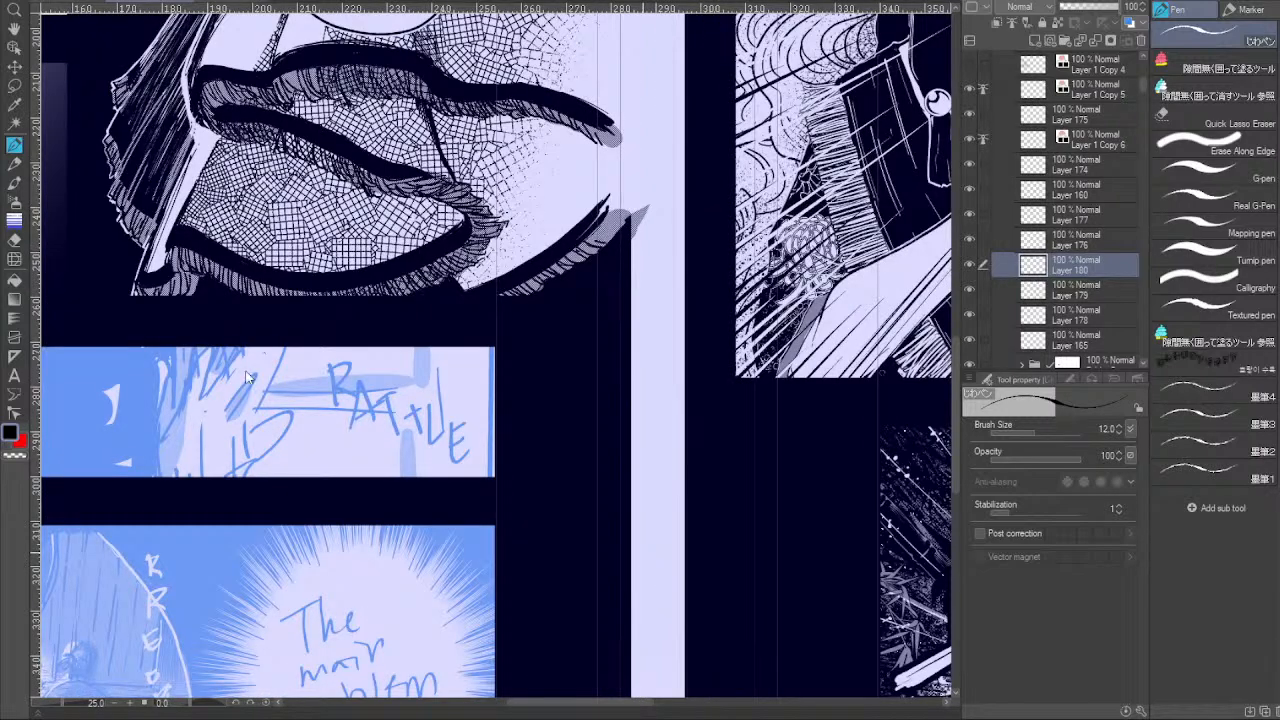
scroll(642, 556, "up", 1)
left_click_drag(244, 359, 604, 502)
left_click_drag(412, 354, 632, 521)
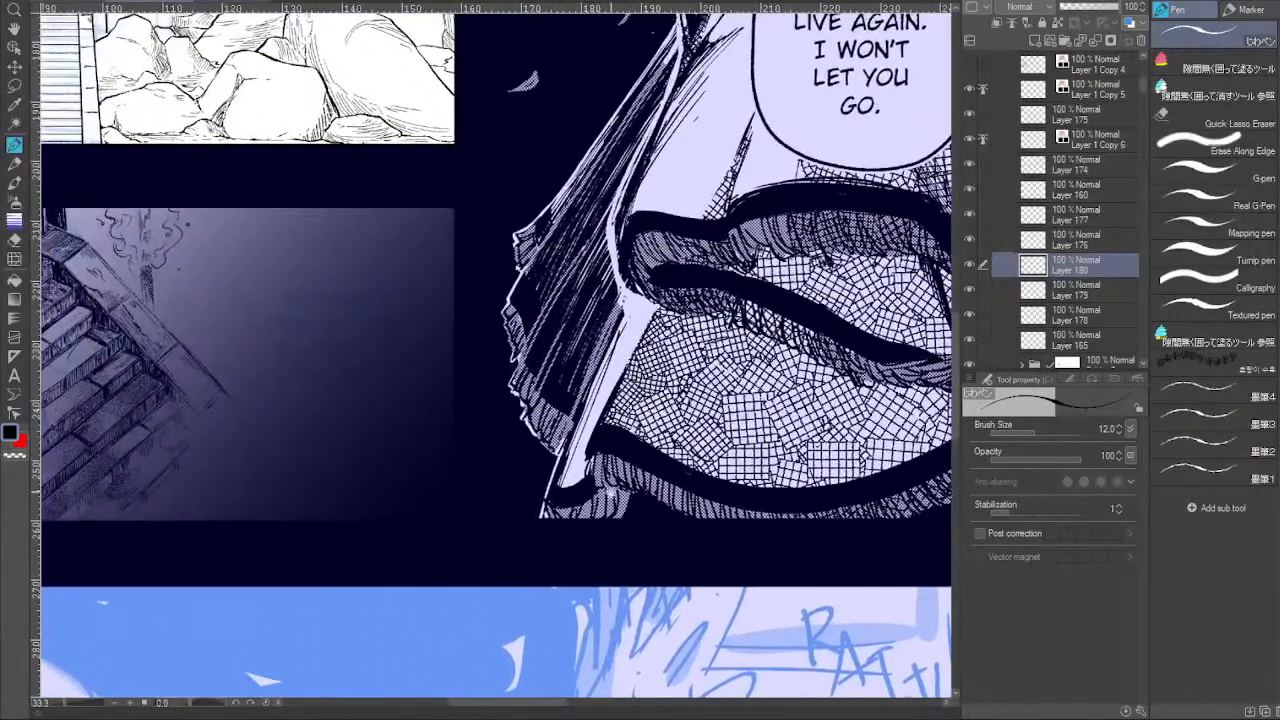
left_click_drag(480, 348, 597, 506)
left_click_drag(476, 392, 651, 466)
left_click_drag(597, 508, 674, 608)
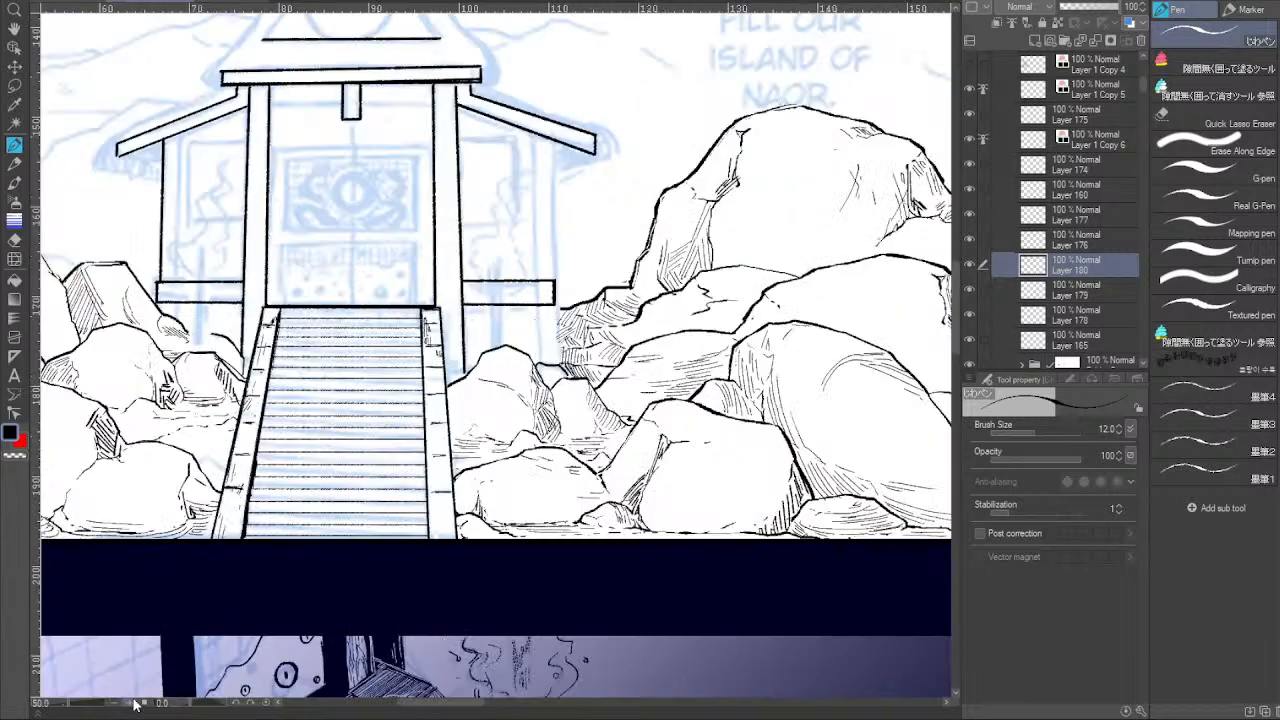
left_click(139, 704)
mouse_move(458, 337)
left_mouse_down()
mouse_move(532, 346)
mouse_move(490, 377)
left_mouse_up()
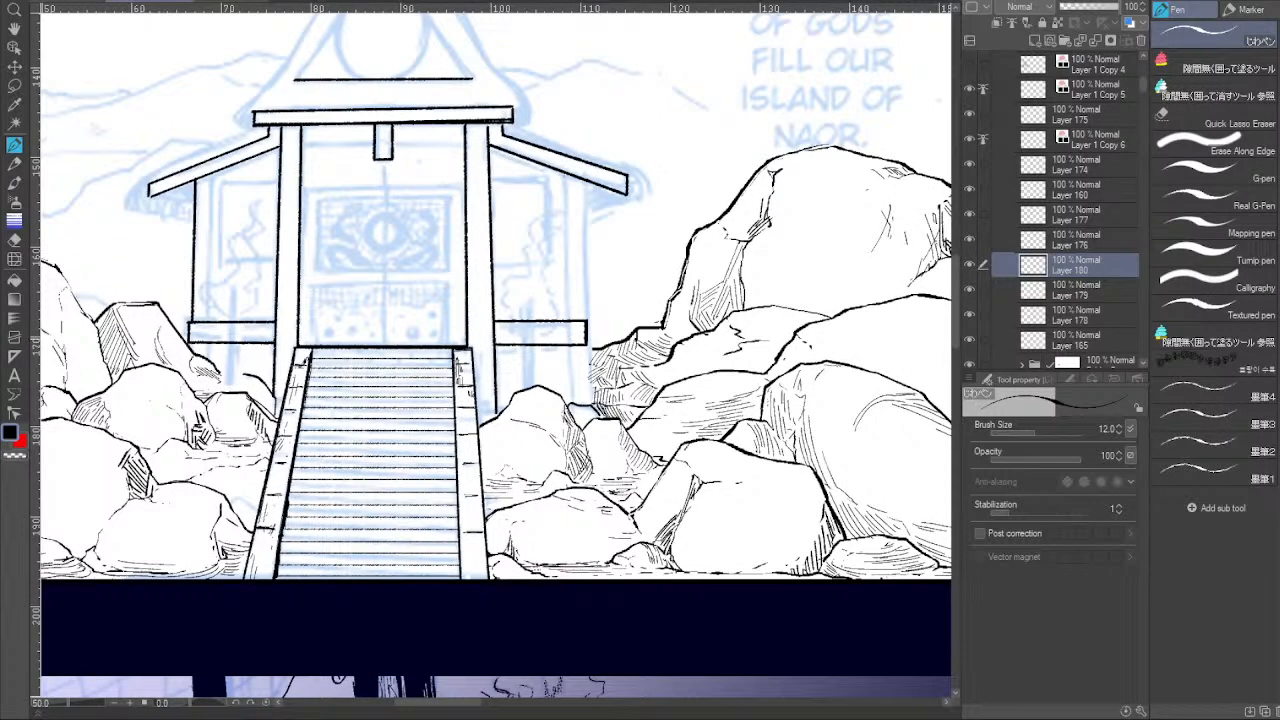
Add a new layer above the one with the line along the top of the stairs.
left_click(1035, 41)
left_click(566, 174)
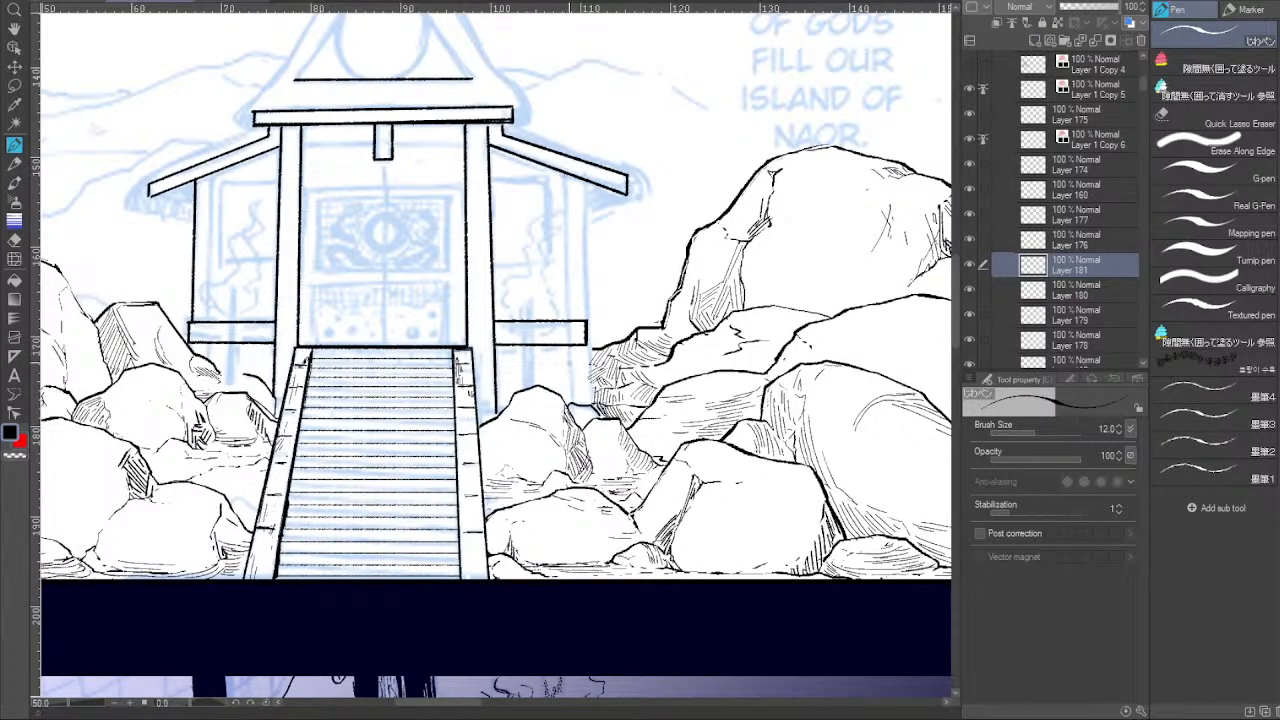
left_click(572, 404, "shift")
key("ctrl+z")
left_click(566, 175)
left_click(572, 404, "shift")
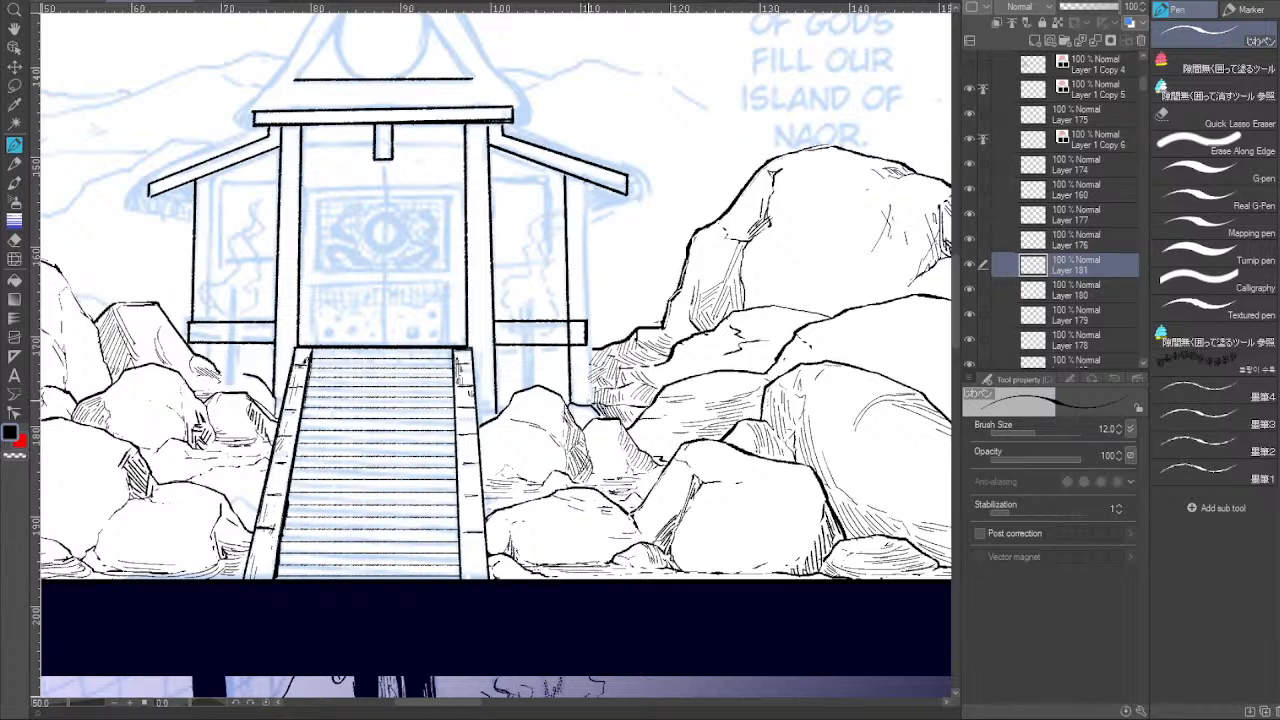
left_click(590, 405, "shift")
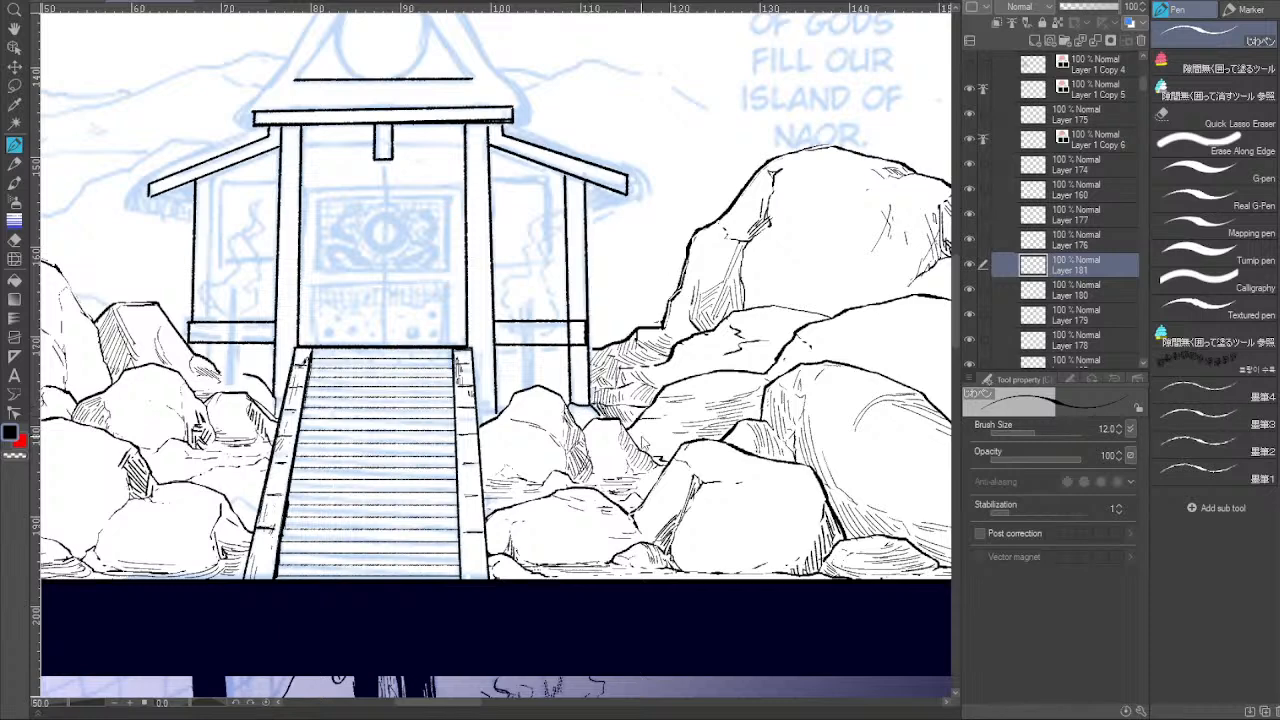
key("ctrl+z")
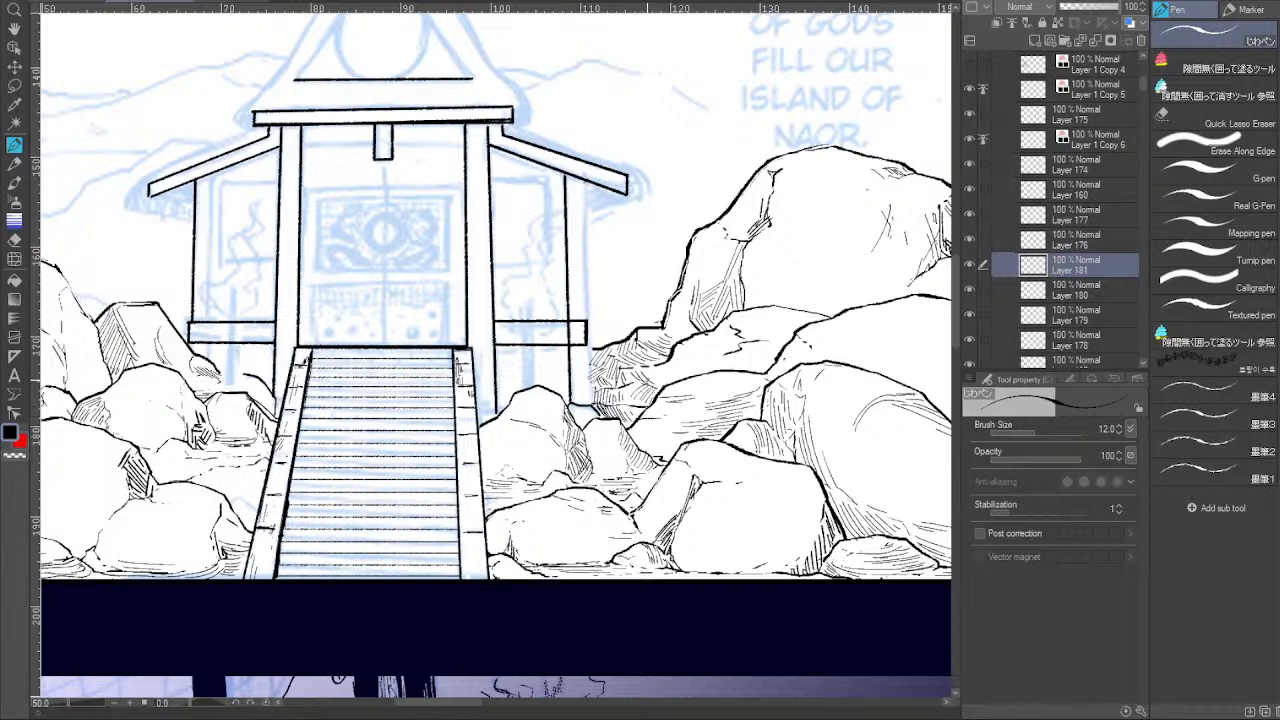
key("ctrl+z")
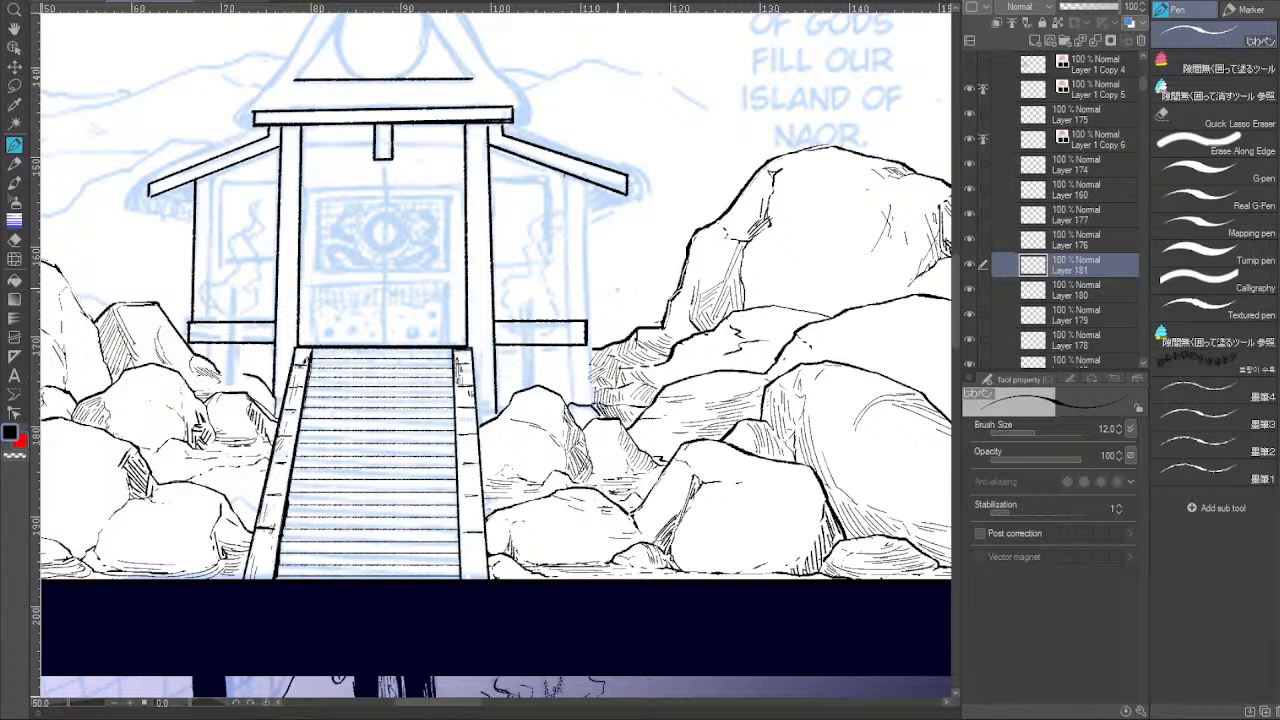
Ink the two straight vertical edges of the right side pillar from the sloping roof beam down to the rocks.
left_click(580, 179)
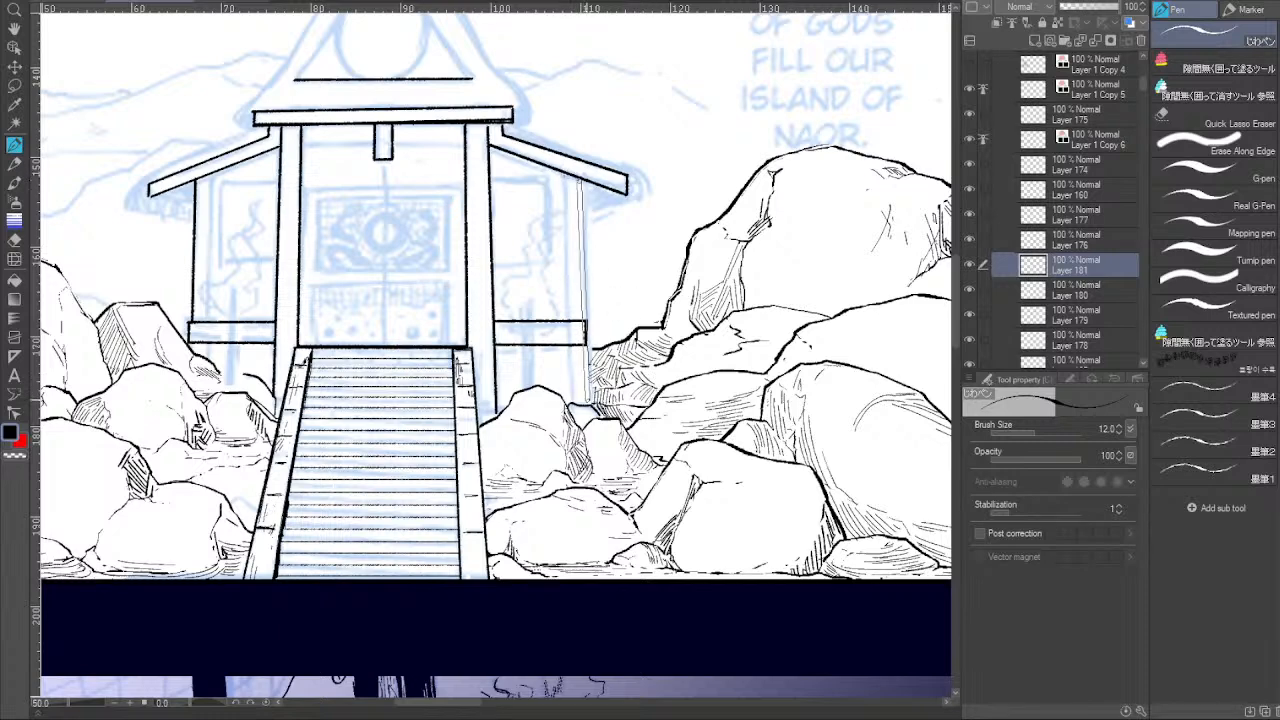
left_click(585, 405)
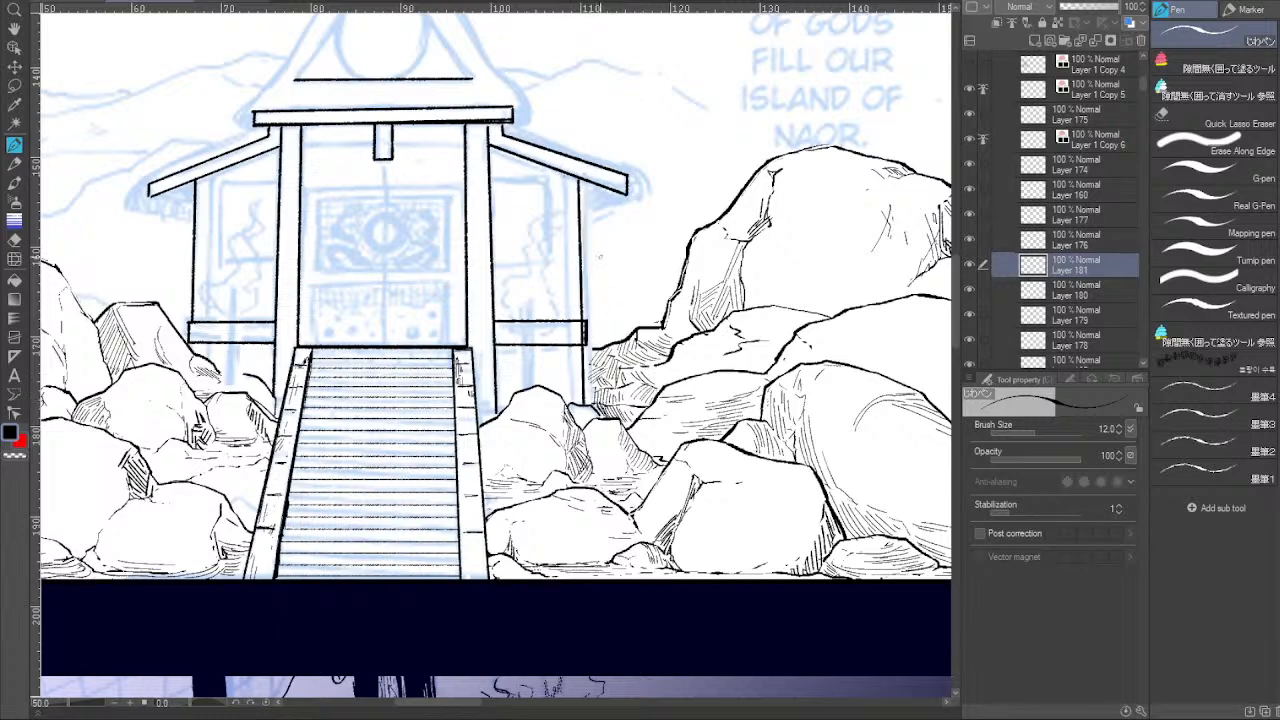
left_click(565, 172)
left_click(570, 404)
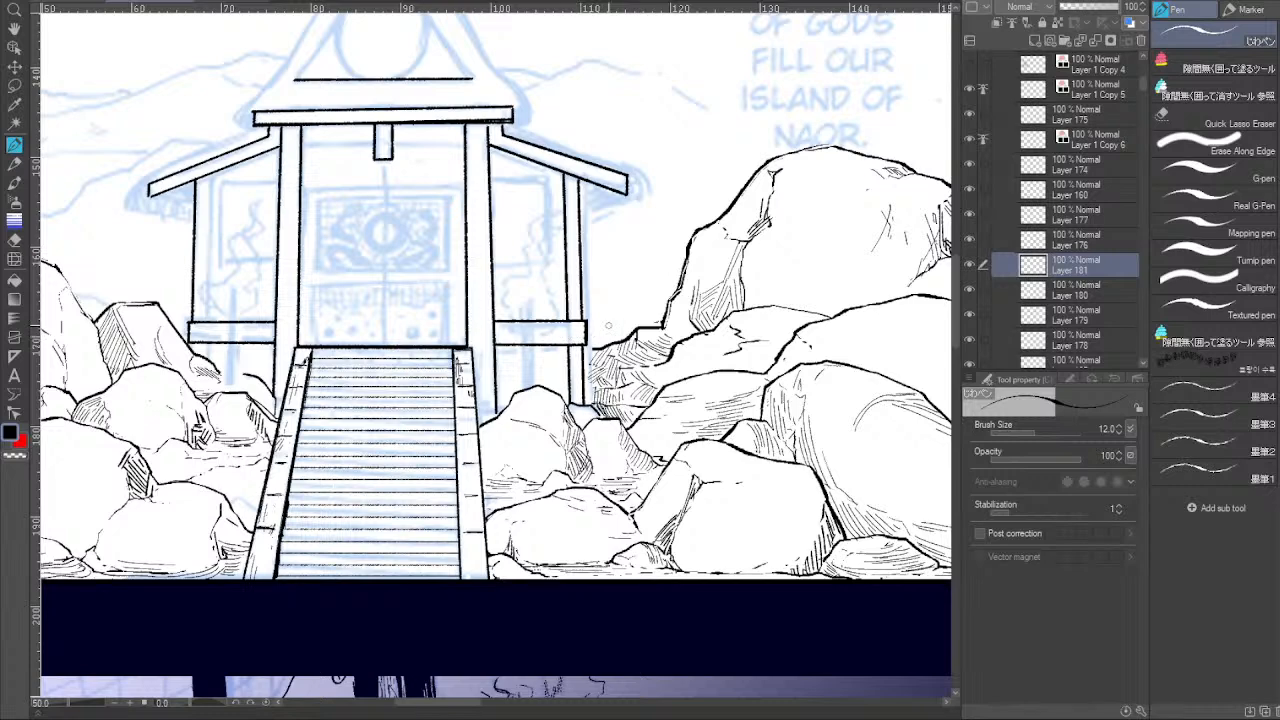
Ink the inner vertical edge of the left side pillar from the sloping roof beam down to the rocks.
left_click_drag(605, 306, 684, 317)
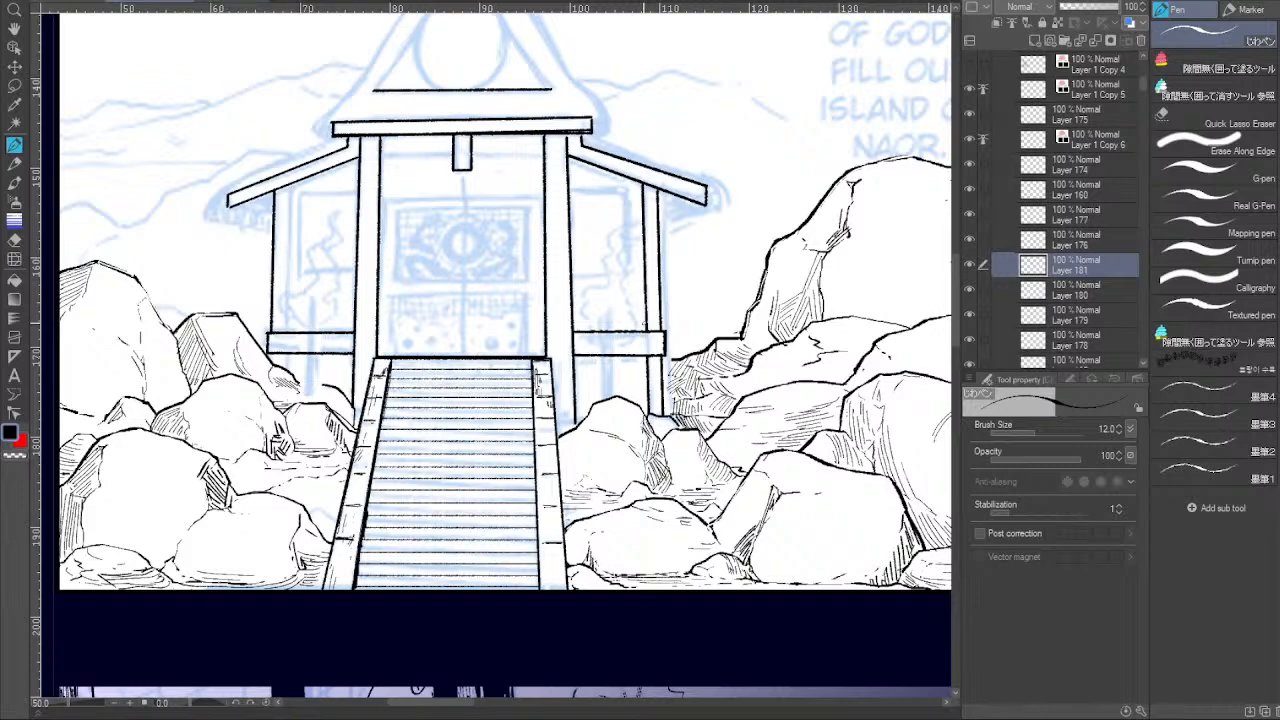
left_click_drag(600, 376, 702, 381)
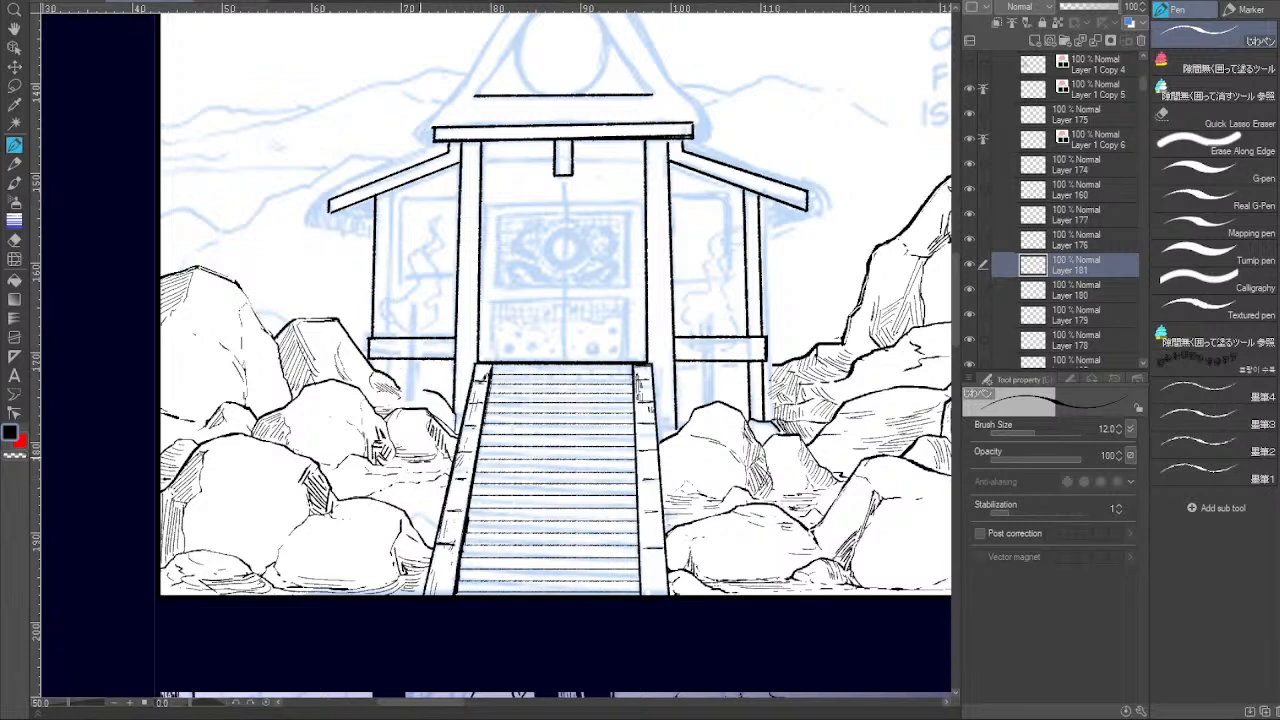
left_click(392, 188)
left_click(389, 376, "shift")
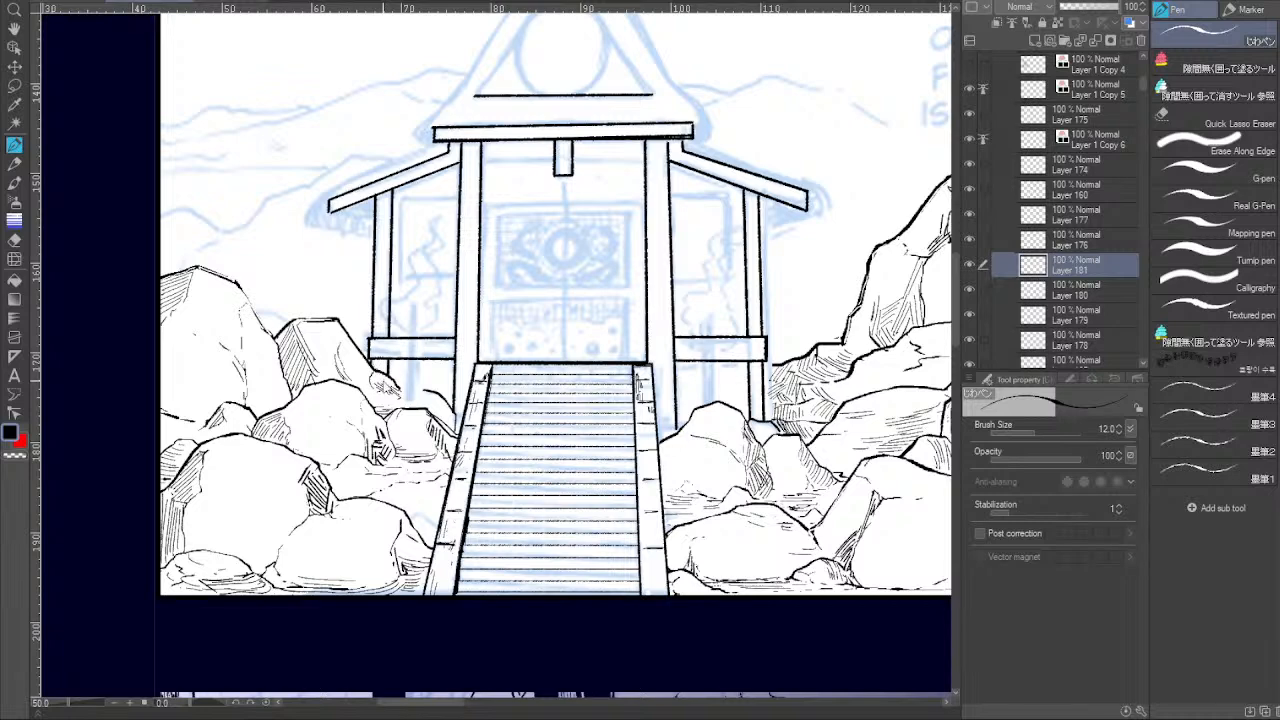
Add another new layer and make Layer 181 the active layer again.
left_click(1036, 44)
left_click_drag(604, 262, 653, 260)
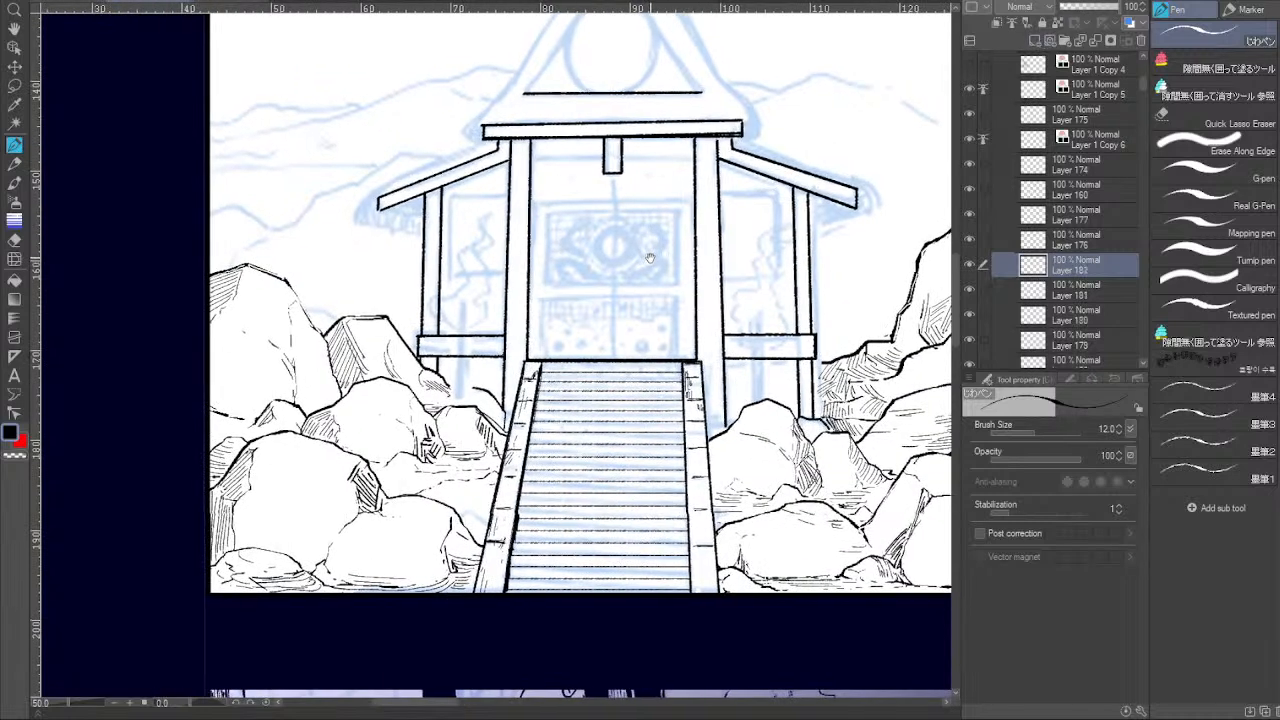
left_click_drag(616, 336, 500, 343)
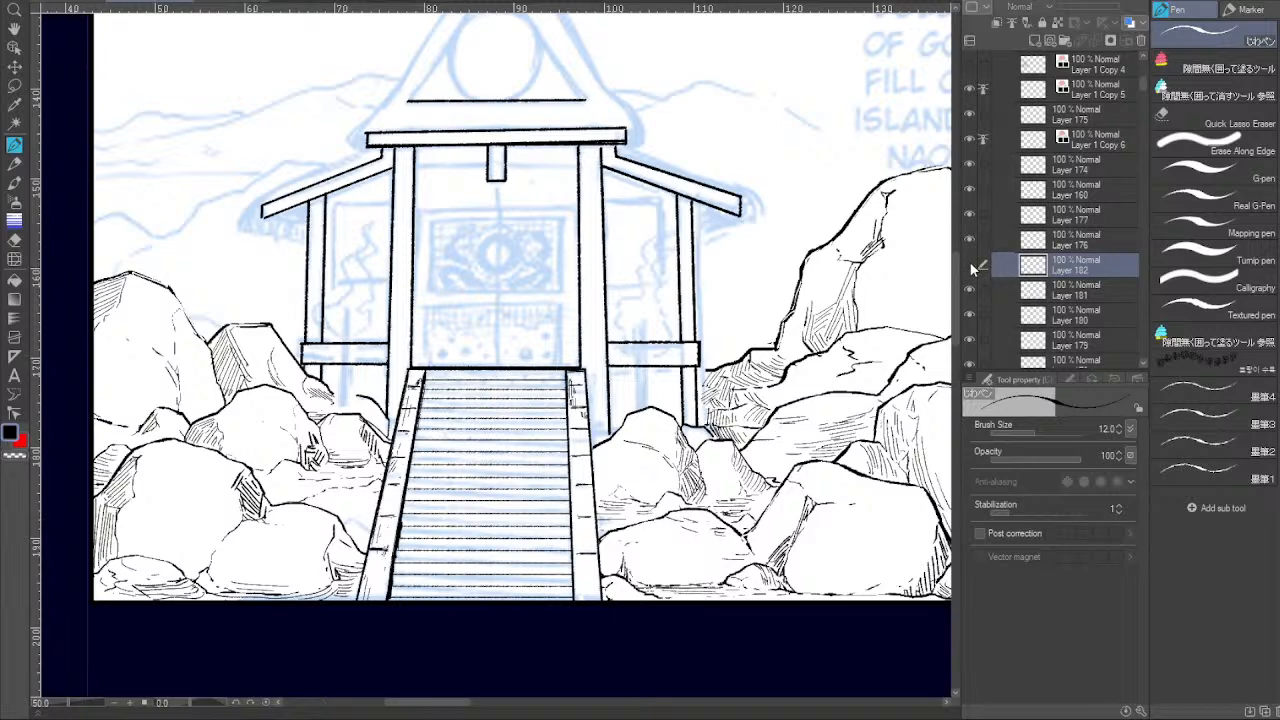
left_click(1032, 300)
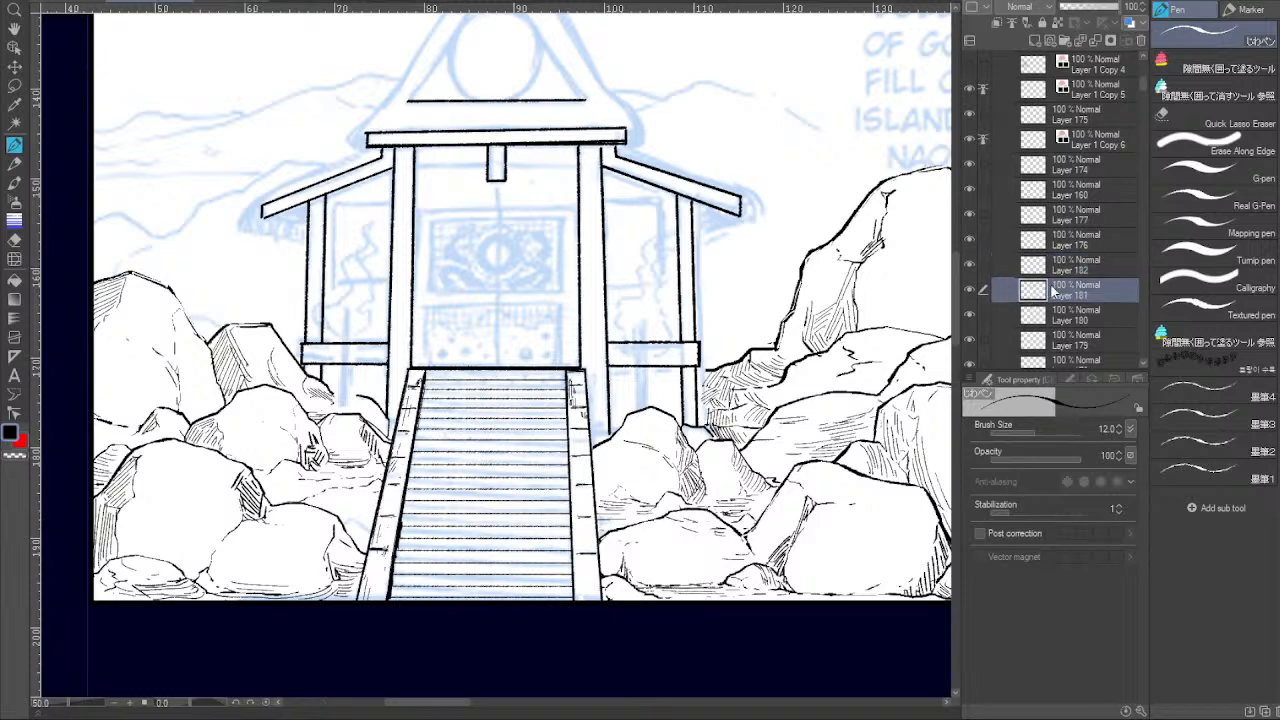
Set the じわペン brush size to 40.0 for inking the left side roof.
left_click_drag(628, 228, 608, 431)
key("bracketright")
key("bracketright")
key("bracketright")
key("bracketleft")
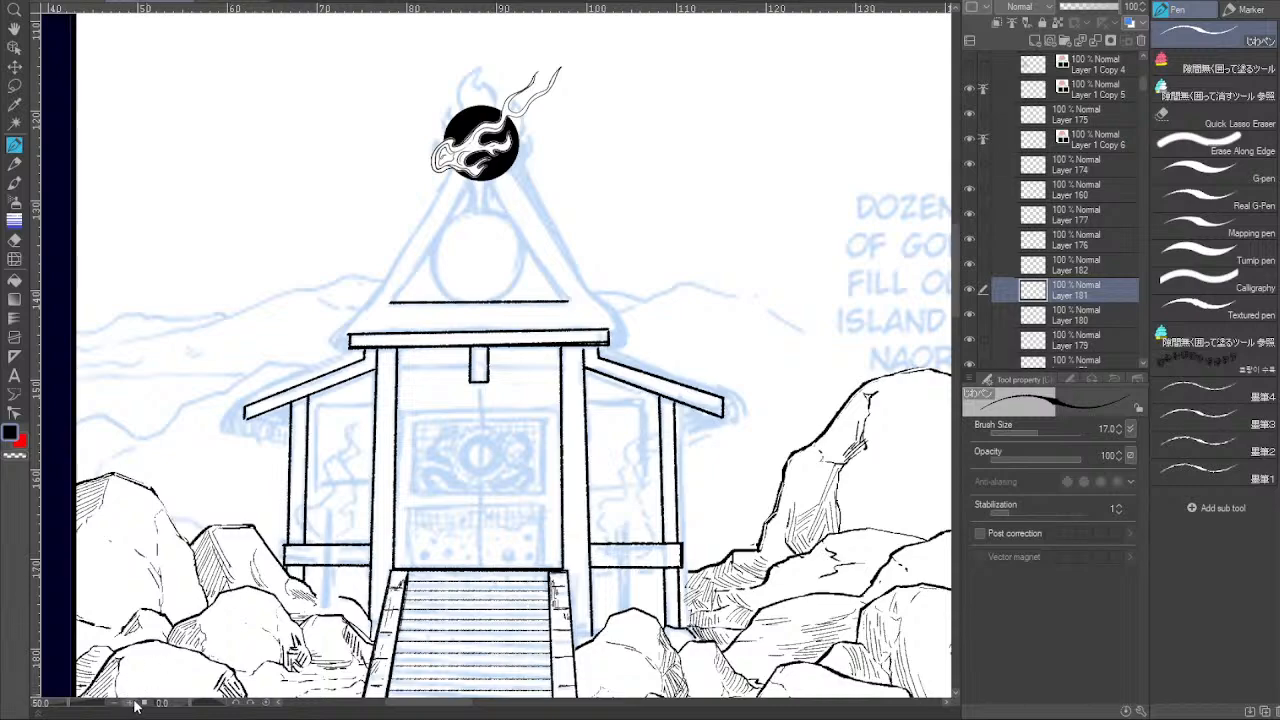
mouse_move(320, 515)
left_mouse_down()
mouse_move(386, 500)
mouse_move(496, 428)
left_mouse_up()
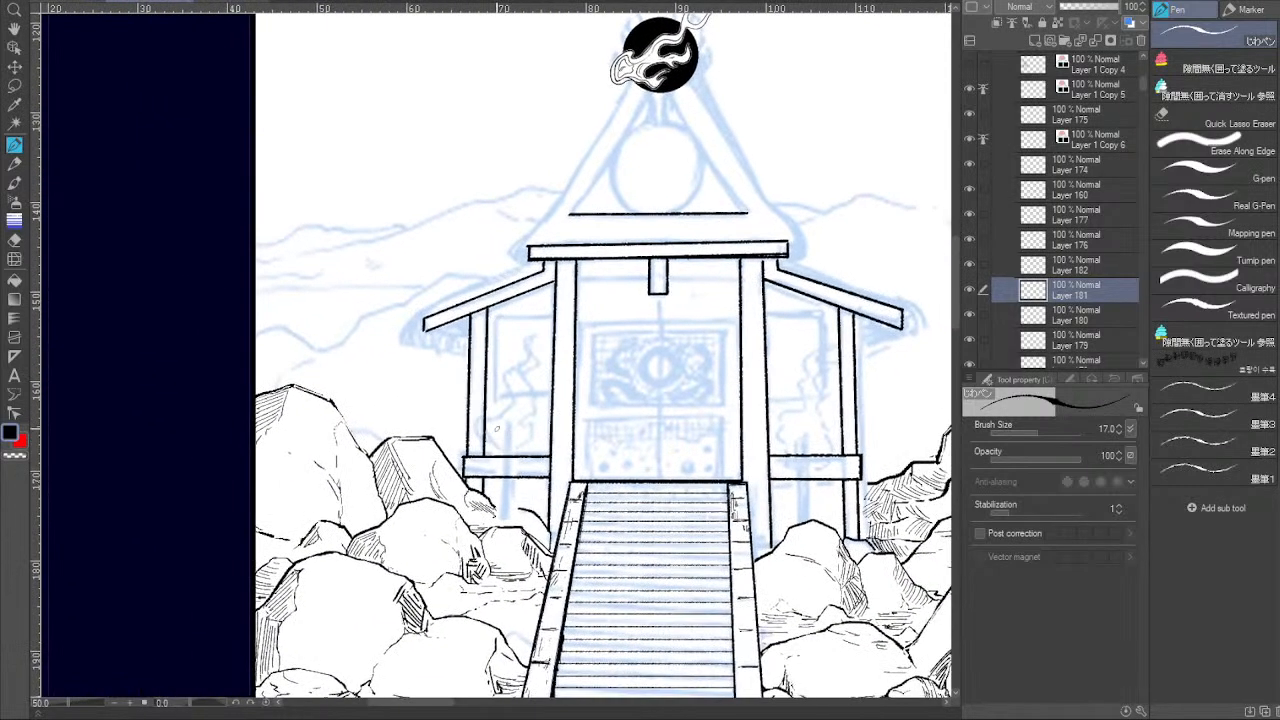
left_click(128, 705)
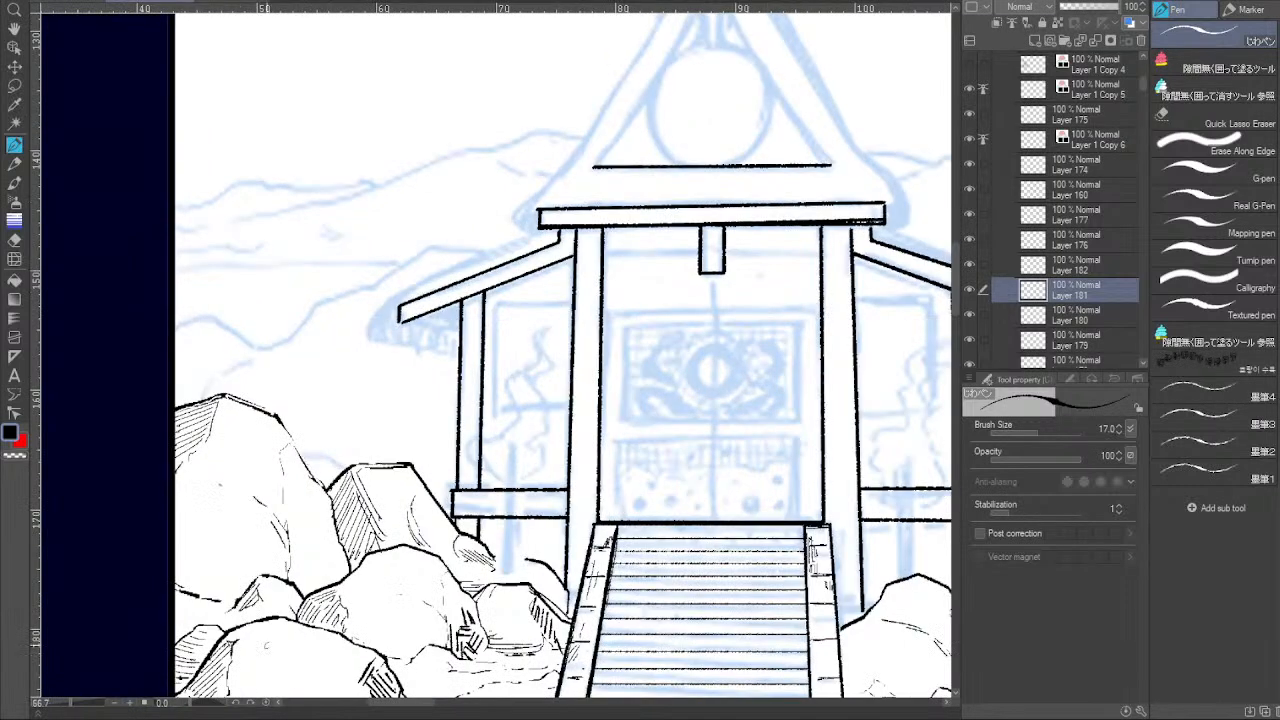
scroll(518, 446, "left", 3)
scroll(518, 446, "up", 2)
scroll(607, 378, "right", 1)
scroll(607, 378, "up", 1)
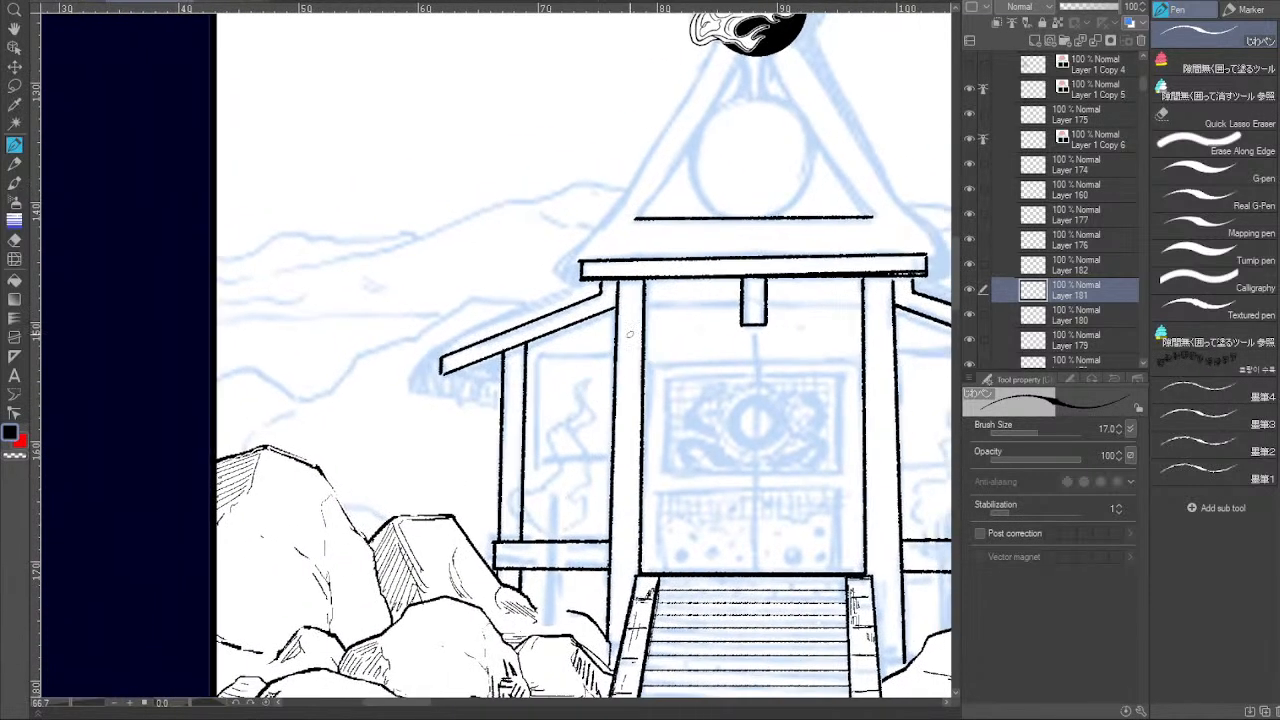
left_click_drag(582, 283, 470, 330)
key("ctrl+z")
key("bracketright")
key("bracketright")
key("bracketright")
key("bracketright")
key("bracketright")
key("bracketleft")
Ink the curved outer edge of the left side roof from the main roof beam down to the eave's tip.
mouse_move(588, 282)
left_mouse_down()
mouse_move(427, 354)
mouse_move(416, 387)
left_mouse_up()
key("ctrl+z")
mouse_move(590, 278)
left_mouse_down()
mouse_move(440, 345)
mouse_move(410, 392)
left_mouse_up()
key("ctrl+z")
mouse_move(592, 280)
left_mouse_down()
mouse_move(441, 344)
mouse_move(412, 392)
left_mouse_up()
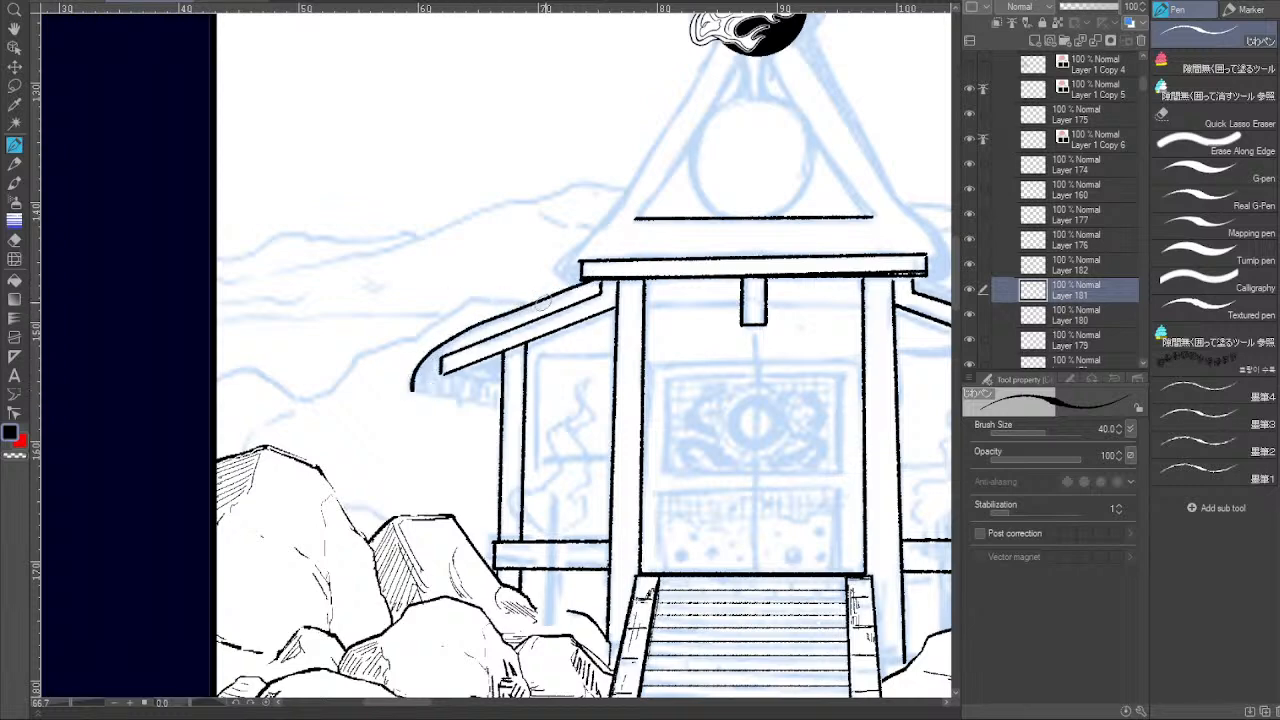
key("ctrl+z")
mouse_move(598, 284)
left_mouse_down()
mouse_move(485, 326)
mouse_move(412, 392)
left_mouse_up()
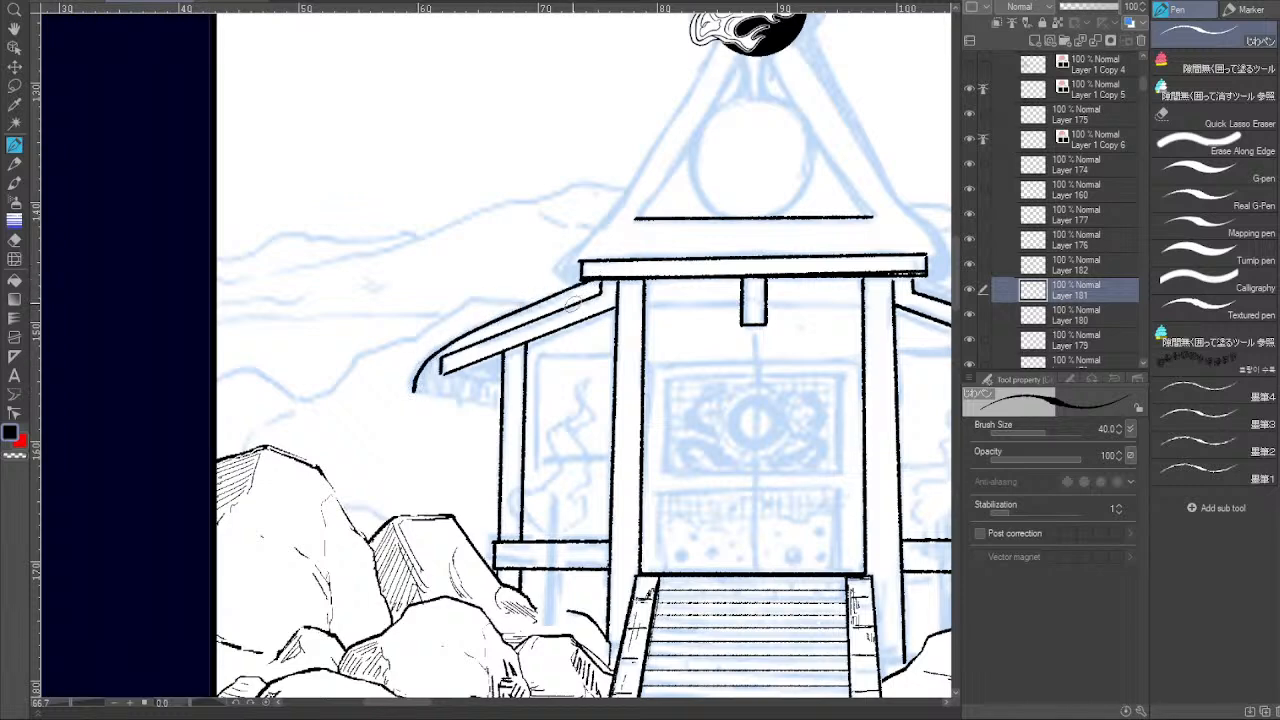
Thicken the left eave's tip with a second curved stroke and ink its lower edge inward to the side pillar.
left_click_drag(454, 347, 412, 392)
key("ctrl+z")
left_click_drag(450, 352, 417, 388)
left_click_drag(416, 391, 486, 406)
left_click_drag(446, 398, 495, 409)
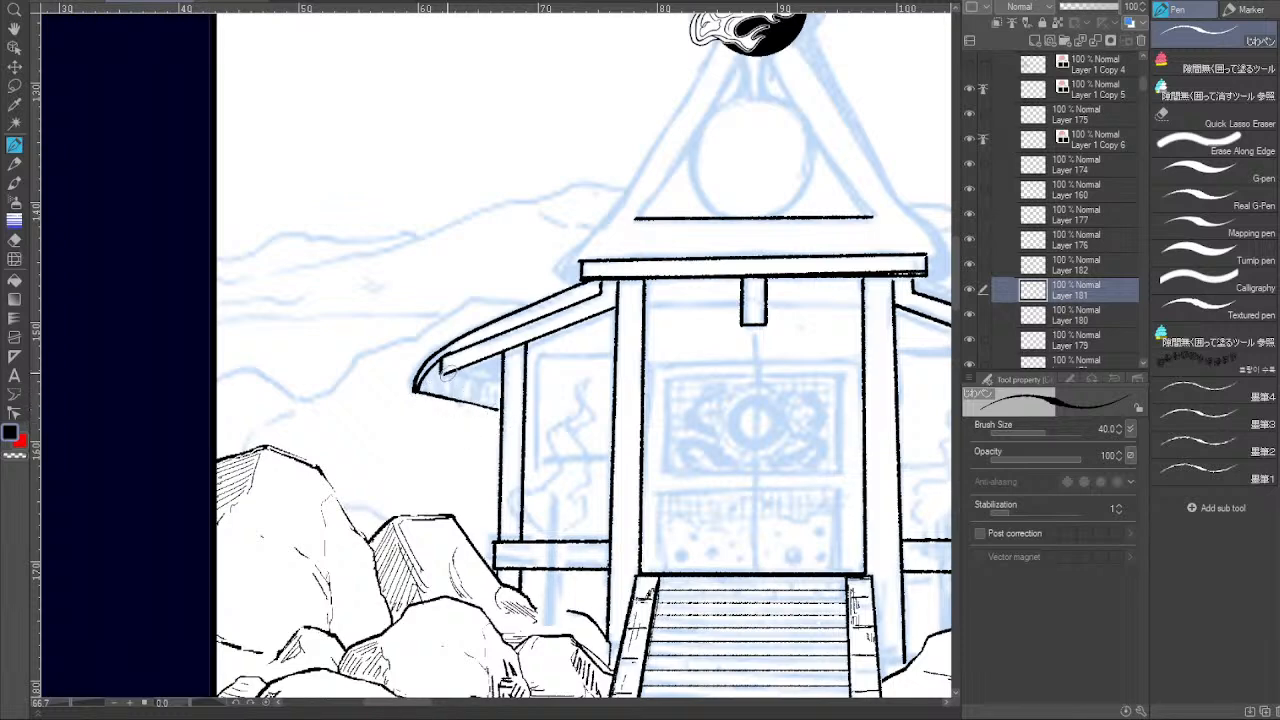
left_click_drag(445, 373, 496, 393)
key("ctrl+z")
scroll(586, 329, "right", 3)
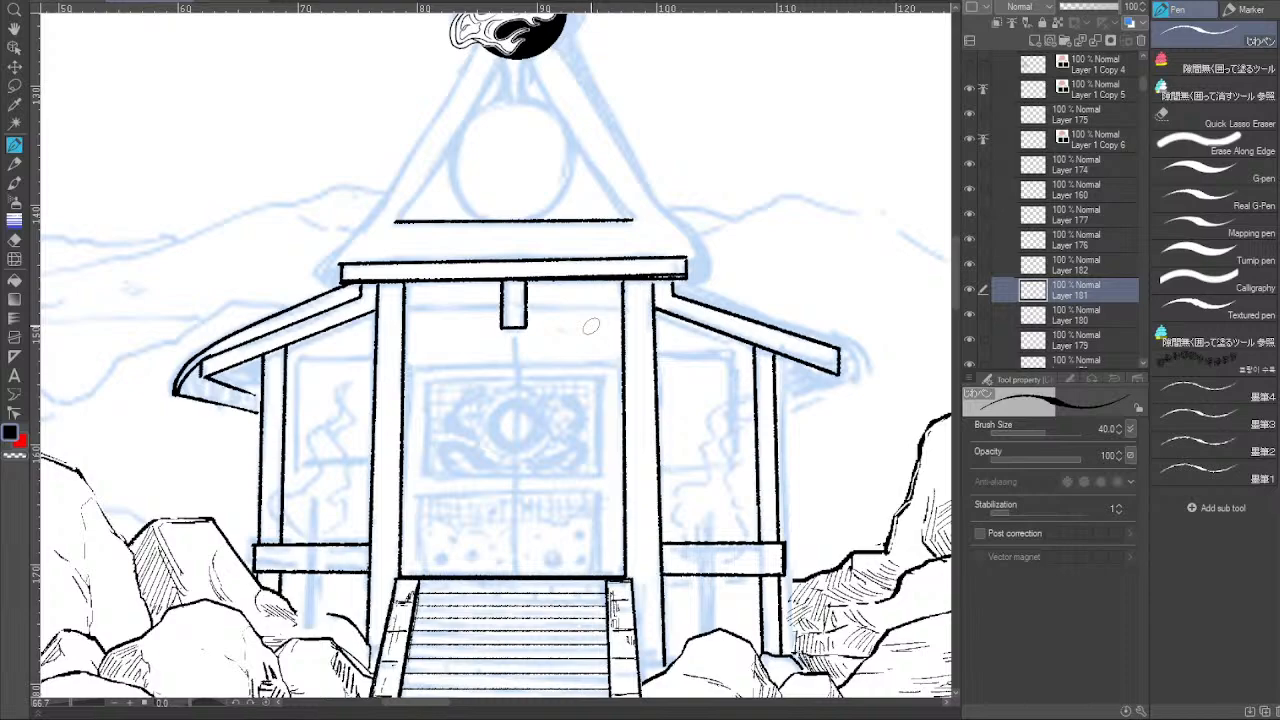
Ink the curved left and right outer edges of the temple's main roof, following the blue sketch down from the black orb.
left_click_drag(714, 463, 802, 521)
left_click_drag(753, 382, 699, 446)
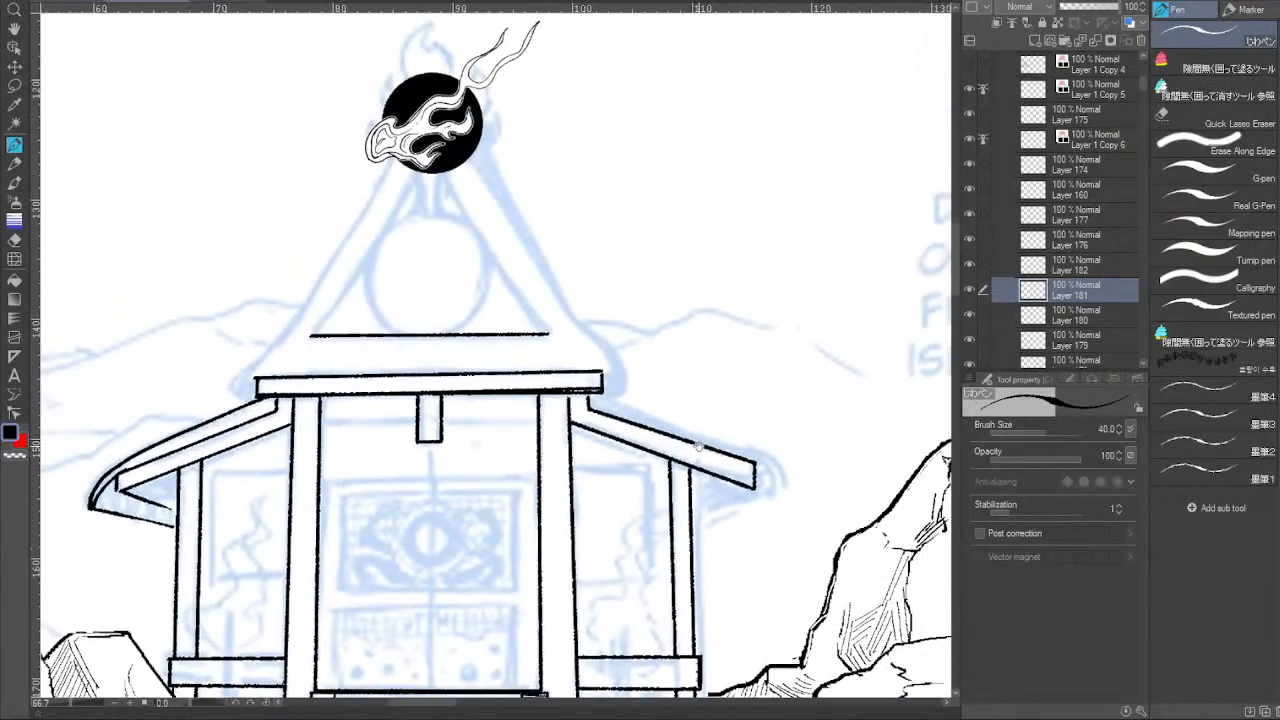
left_click_drag(388, 168, 232, 394)
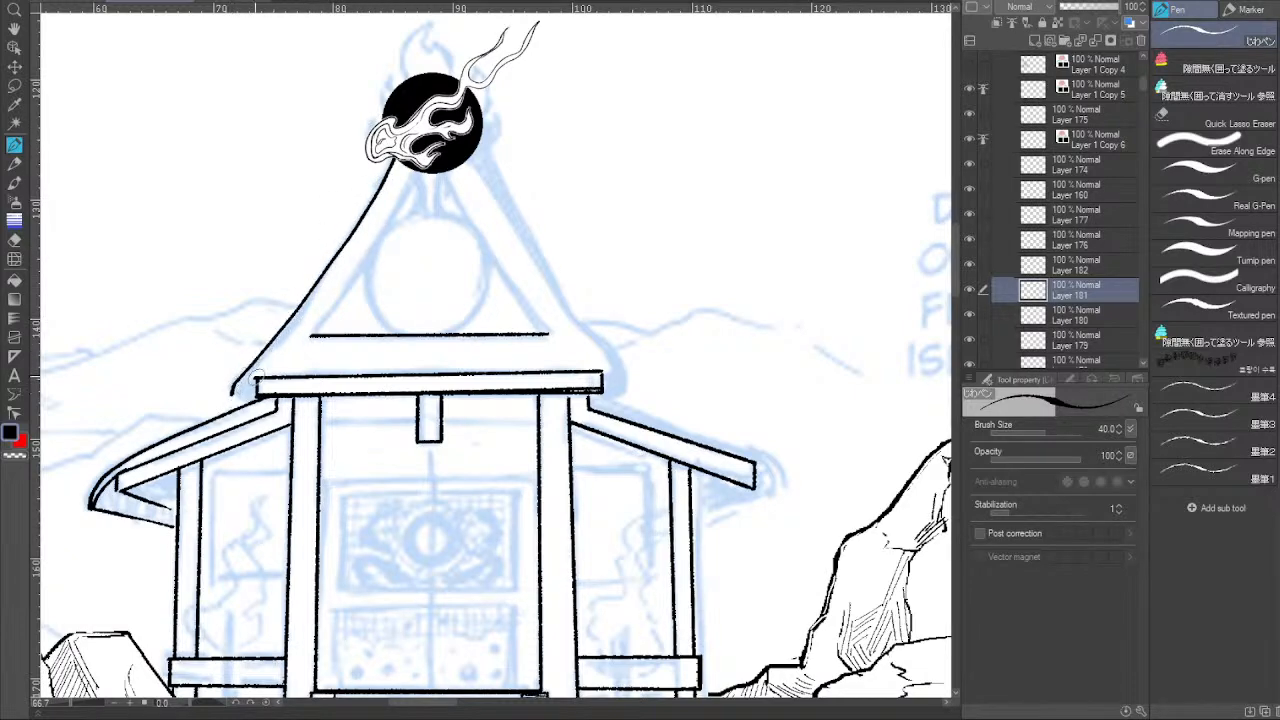
left_click_drag(472, 160, 626, 398)
key("ctrl+z")
mouse_move(472, 160)
left_mouse_down()
mouse_move(557, 304)
mouse_move(628, 386)
left_mouse_up()
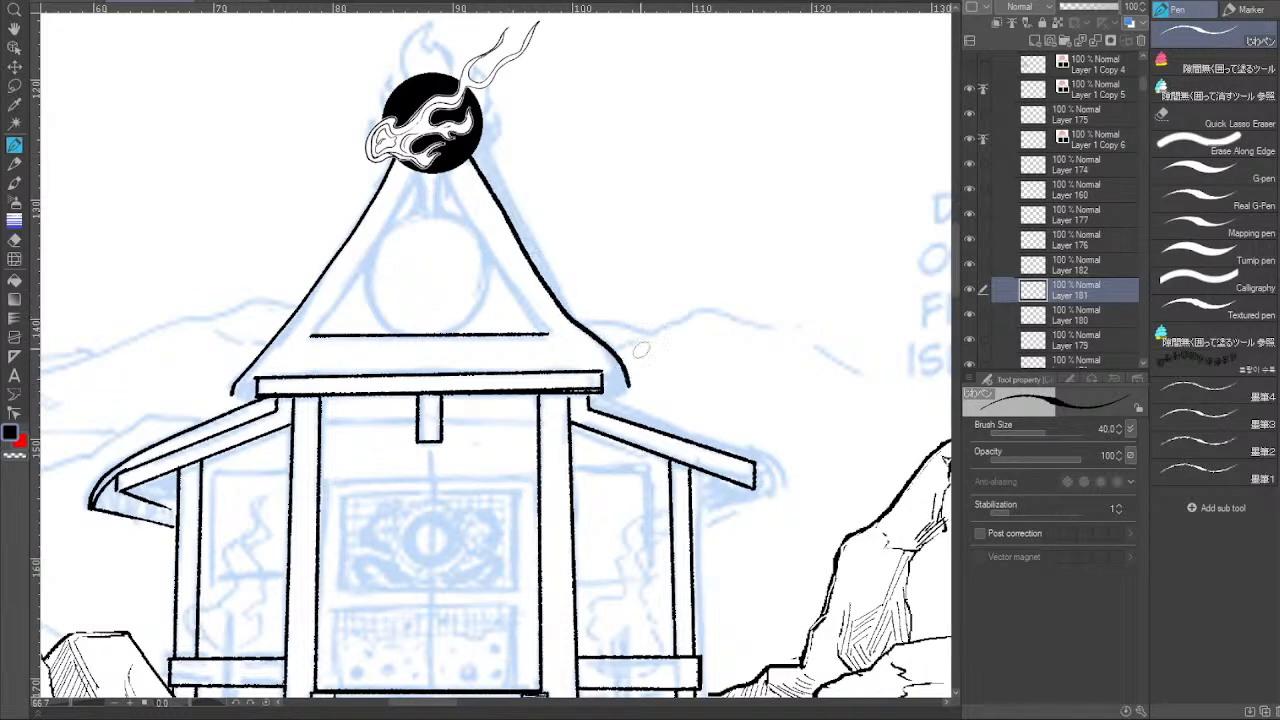
key("ctrl+z")
mouse_move(468, 158)
left_mouse_down()
mouse_move(563, 310)
mouse_move(625, 387)
left_mouse_up()
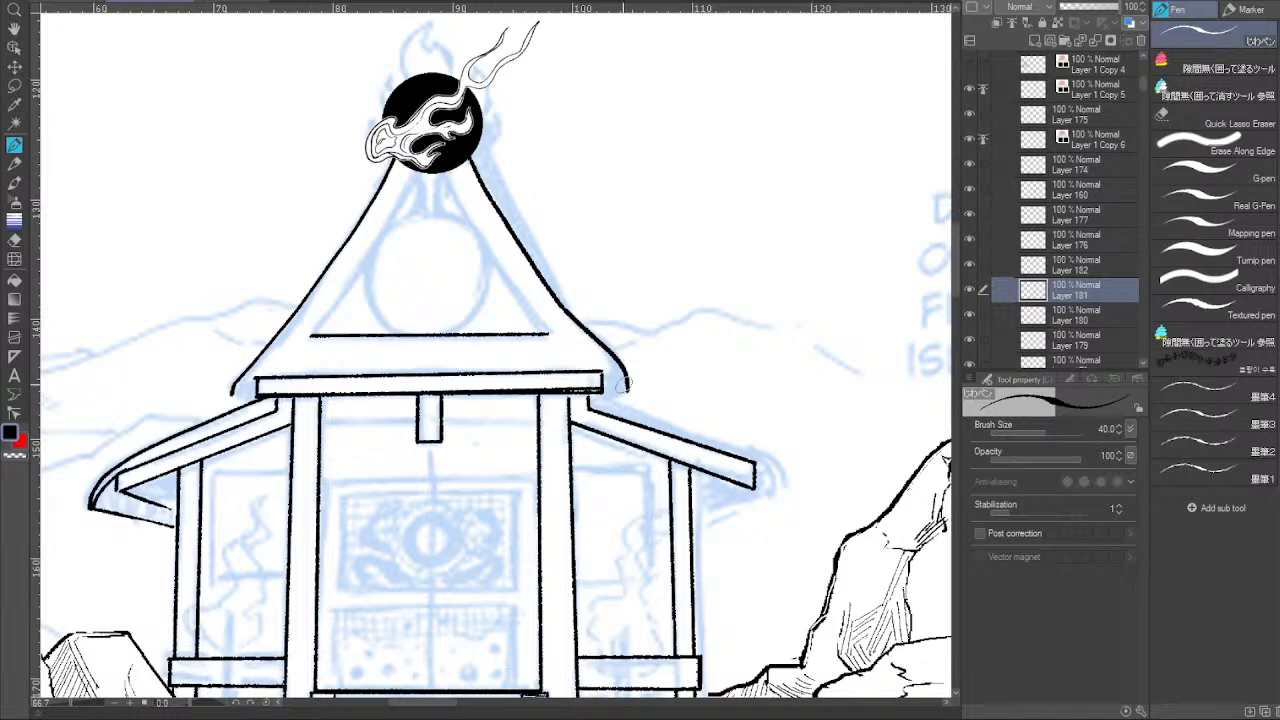
Ink the curled underside of the main roof's left eave tip, retrying strokes until it meets the beam.
left_click_drag(747, 384, 677, 288)
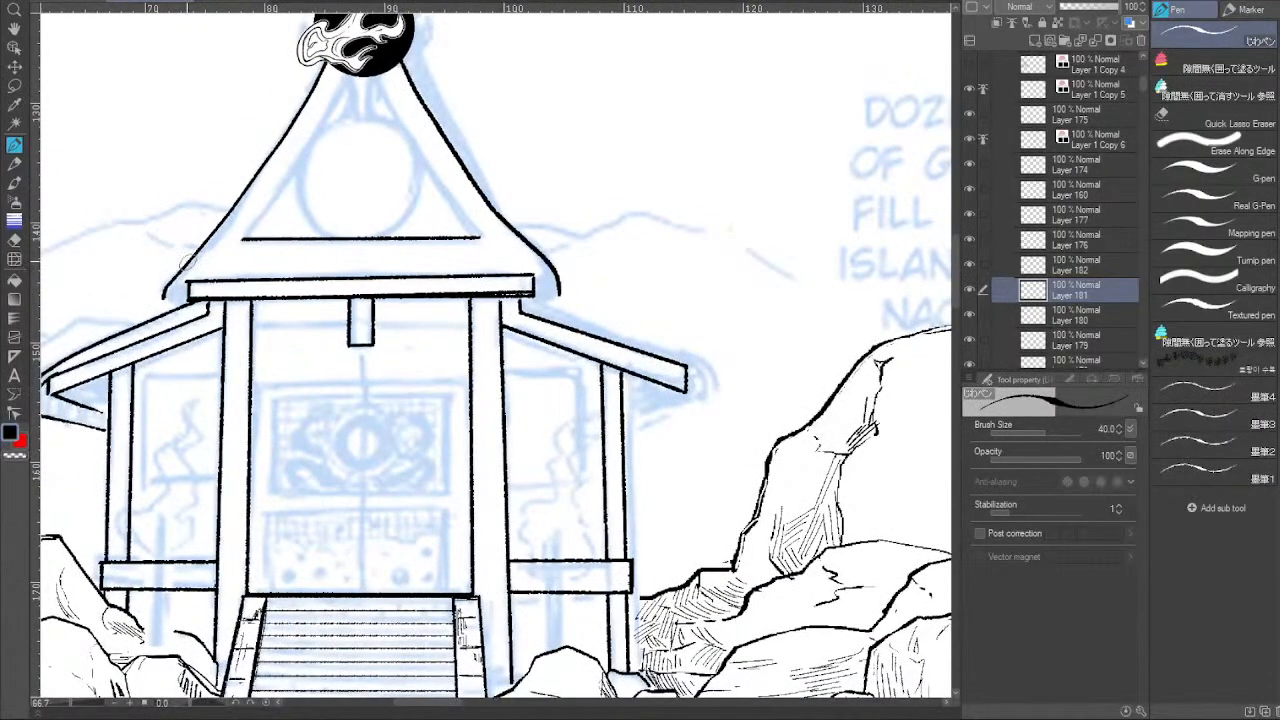
left_click_drag(190, 704, 178, 706)
left_click_drag(298, 544, 262, 478)
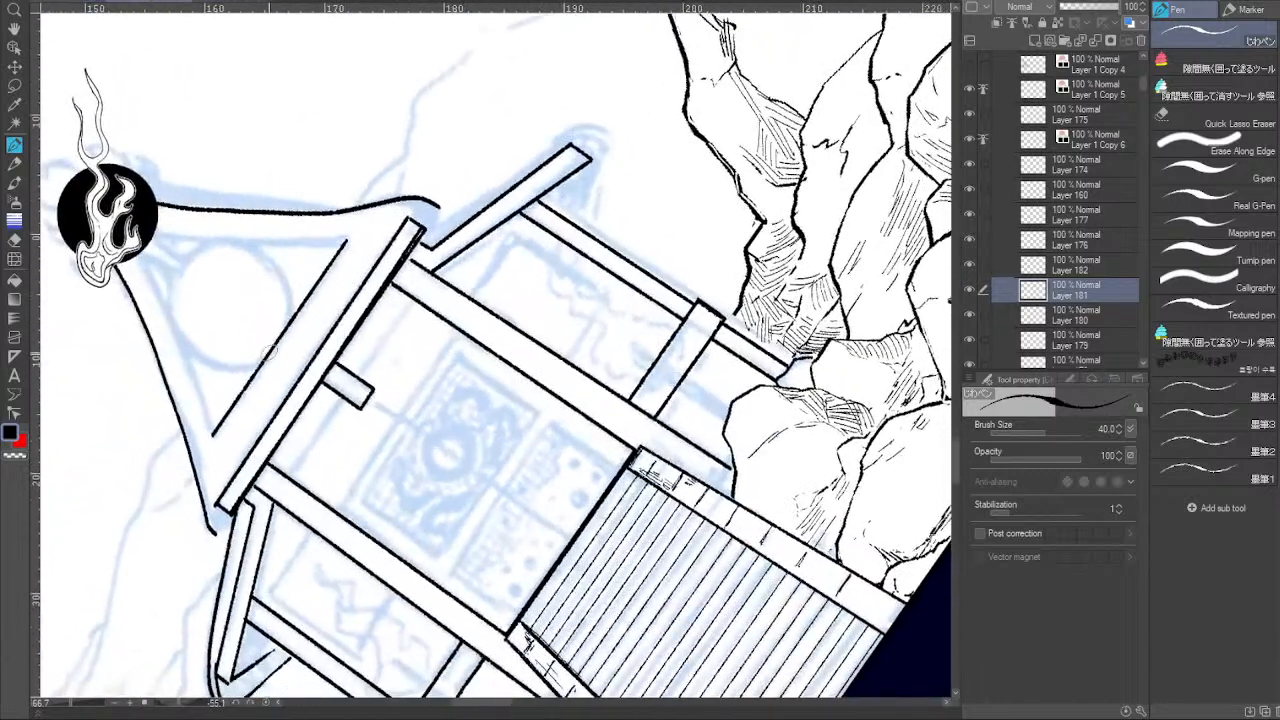
mouse_move(213, 531)
left_mouse_down()
mouse_move(258, 449)
mouse_move(211, 528)
mouse_move(243, 474)
mouse_move(230, 476)
mouse_move(214, 534)
mouse_move(245, 476)
mouse_move(219, 504)
left_mouse_up()
key("ctrl+z")
key("ctrl+z")
key("ctrl+z")
key("ctrl+z")
Ink the curled end of the main roof's right eave and darken the underside of the left eave tip.
mouse_move(438, 208)
left_mouse_down()
mouse_move(411, 220)
mouse_move(434, 246)
left_mouse_up()
key("ctrl+z")
key("ctrl+z")
key("ctrl+z")
left_click(267, 706)
mouse_move(562, 488)
left_mouse_down()
mouse_move(388, 528)
mouse_move(620, 535)
left_mouse_up()
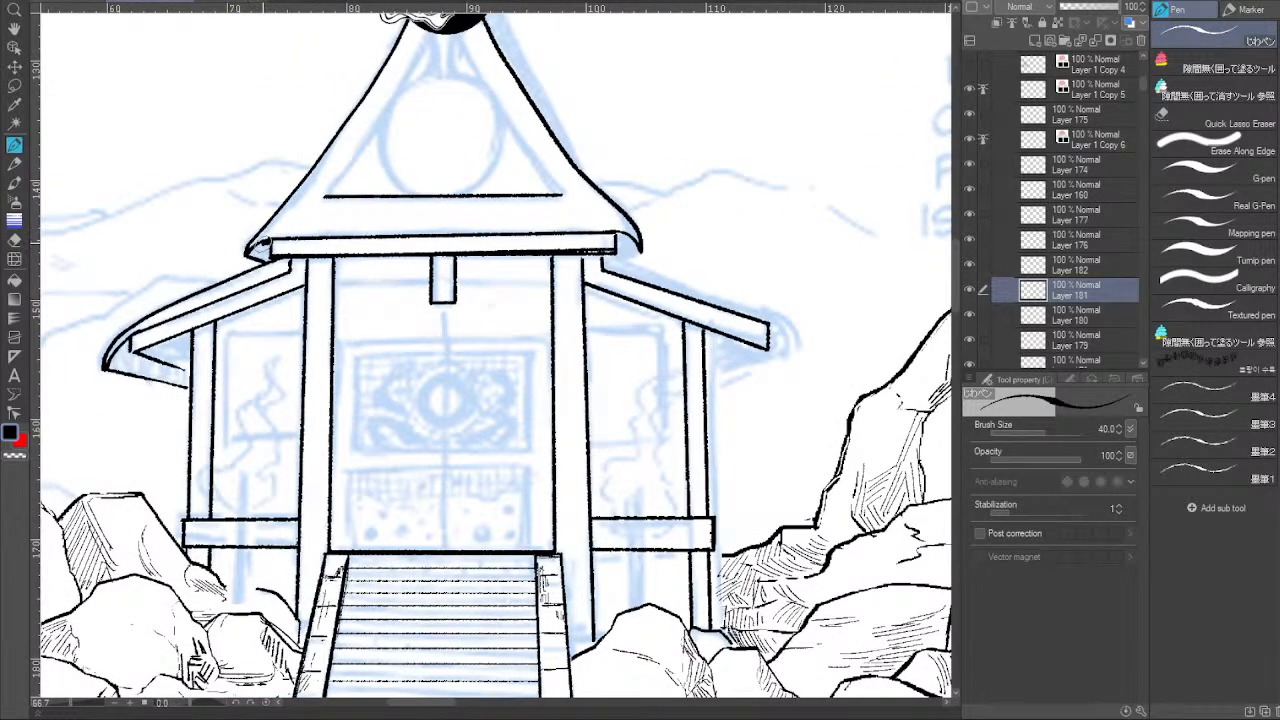
left_click_drag(264, 242, 272, 258)
Outline the underside of the left side roof's overhang and fill it with black.
left_click_drag(404, 301, 536, 292)
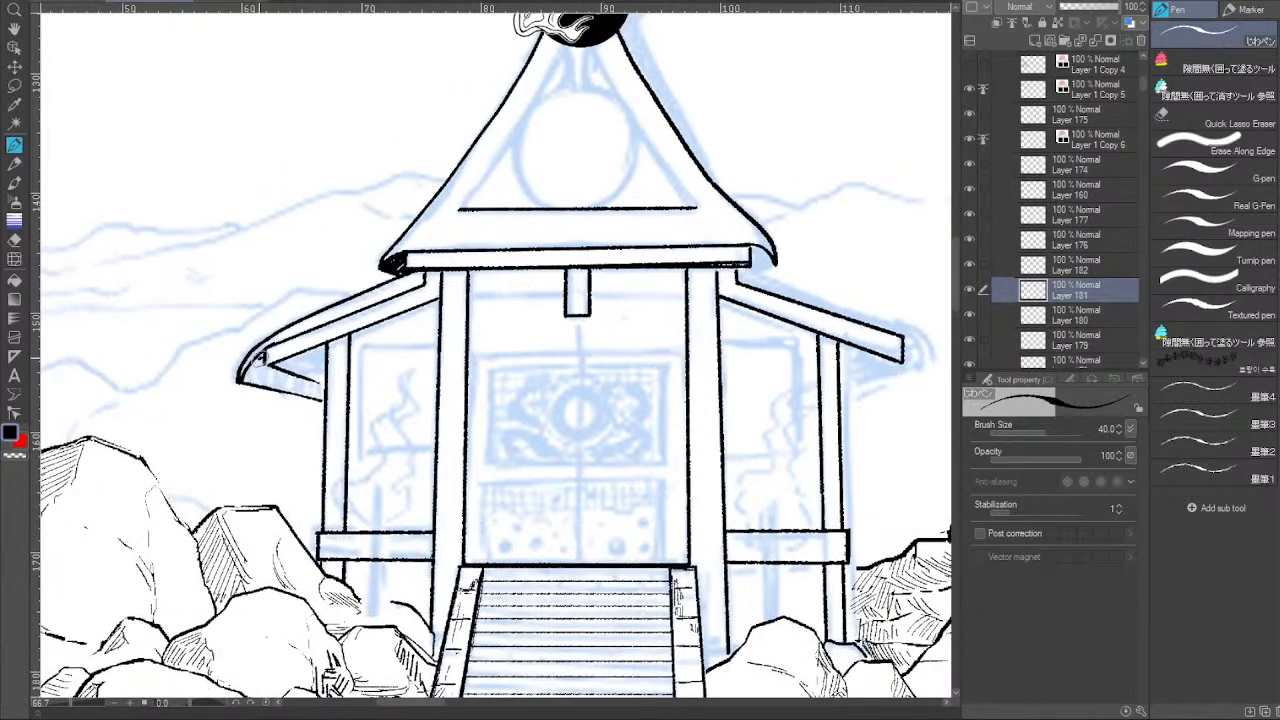
mouse_move(264, 354)
left_mouse_down()
mouse_move(250, 386)
mouse_move(265, 358)
mouse_move(251, 352)
mouse_move(319, 386)
mouse_move(305, 369)
mouse_move(252, 384)
mouse_move(264, 369)
mouse_move(257, 382)
mouse_move(272, 381)
mouse_move(265, 365)
mouse_move(256, 377)
mouse_move(318, 382)
mouse_move(294, 314)
mouse_move(283, 356)
mouse_move(268, 358)
mouse_move(321, 384)
left_mouse_up()
key("ctrl+z")
key("ctrl+z")
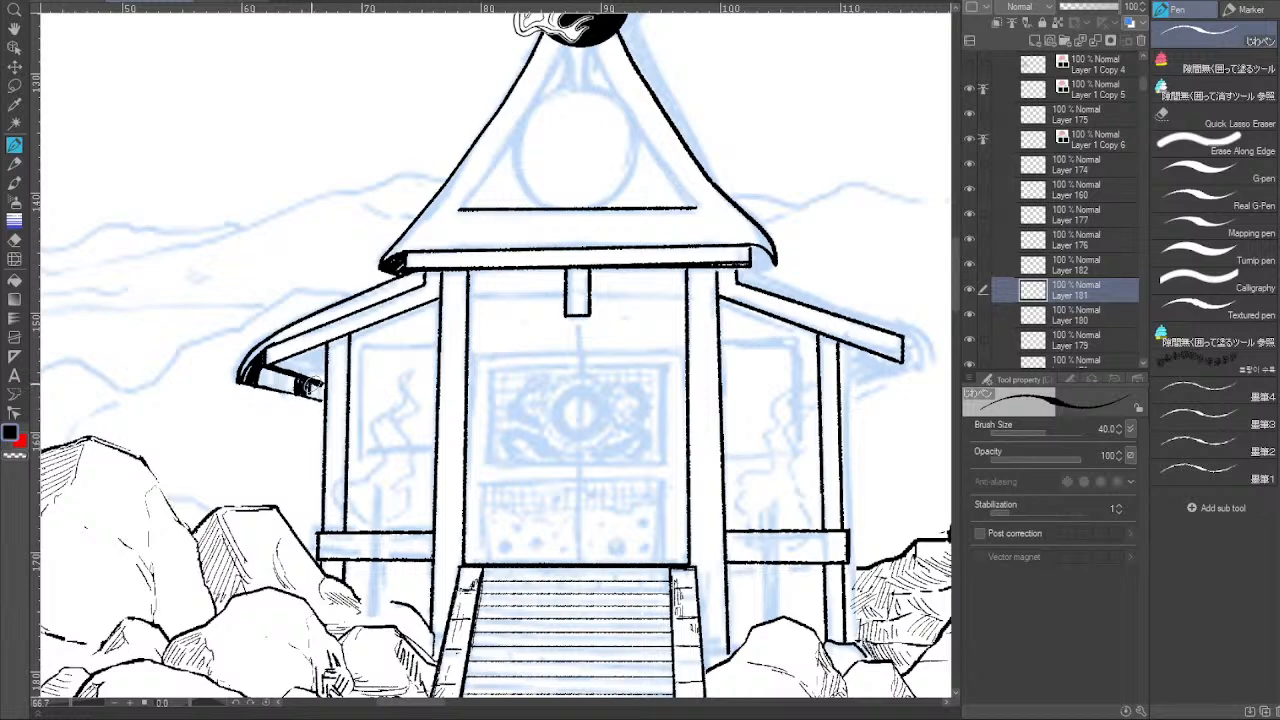
left_click_drag(312, 393, 323, 397)
left_click_drag(240, 383, 325, 405)
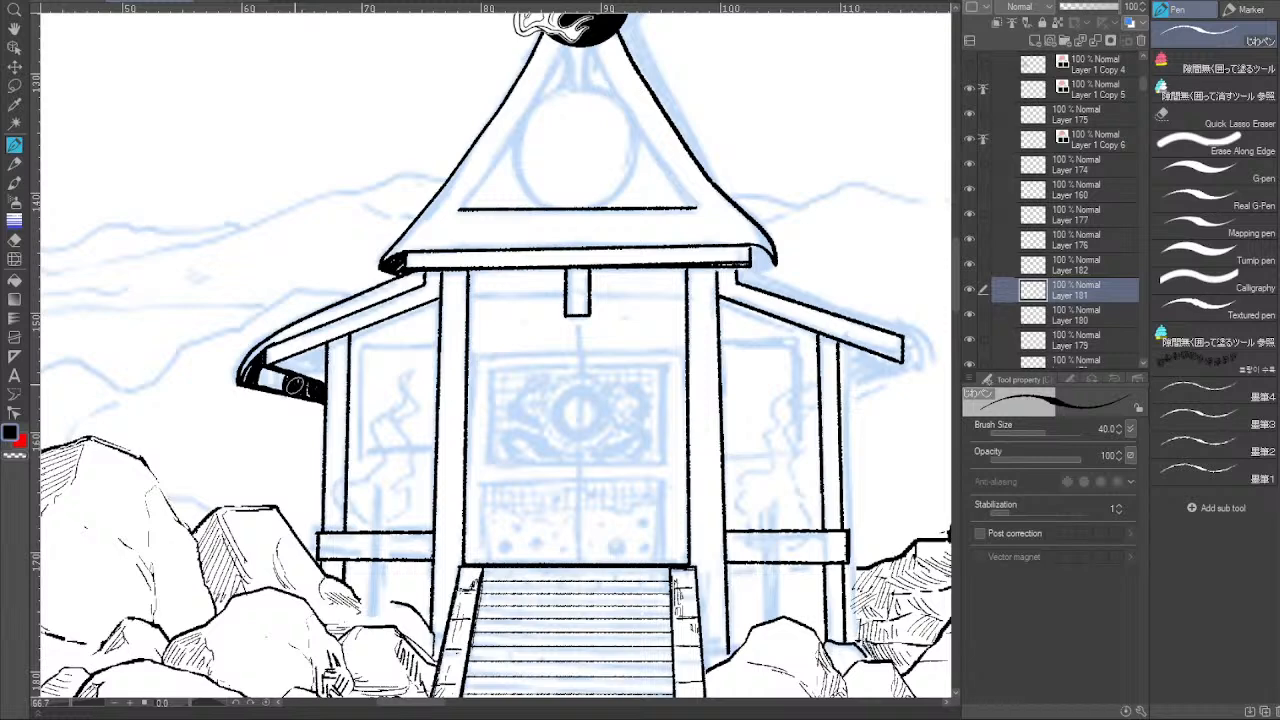
left_click_drag(295, 385, 271, 382)
Ink a thick black shadow along the underside of the main roof beam and switch the pen to the transparent colour.
left_click_drag(658, 426, 567, 412)
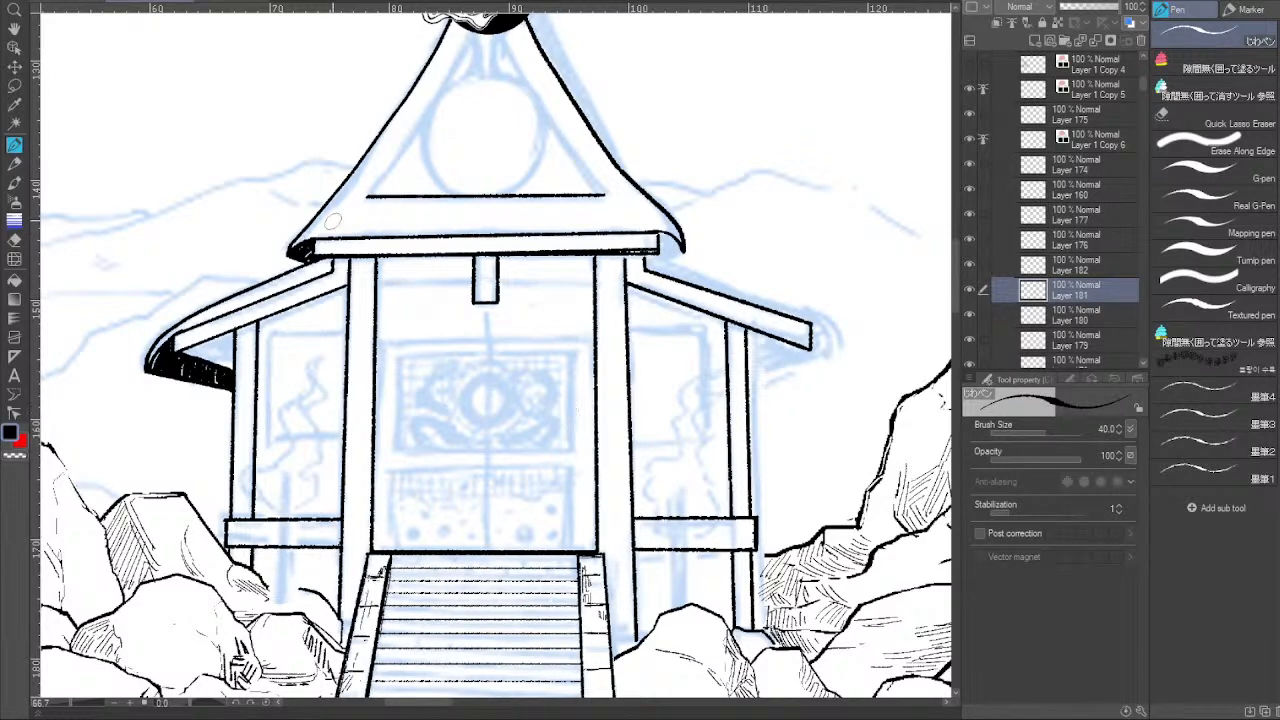
left_click_drag(316, 261, 650, 257)
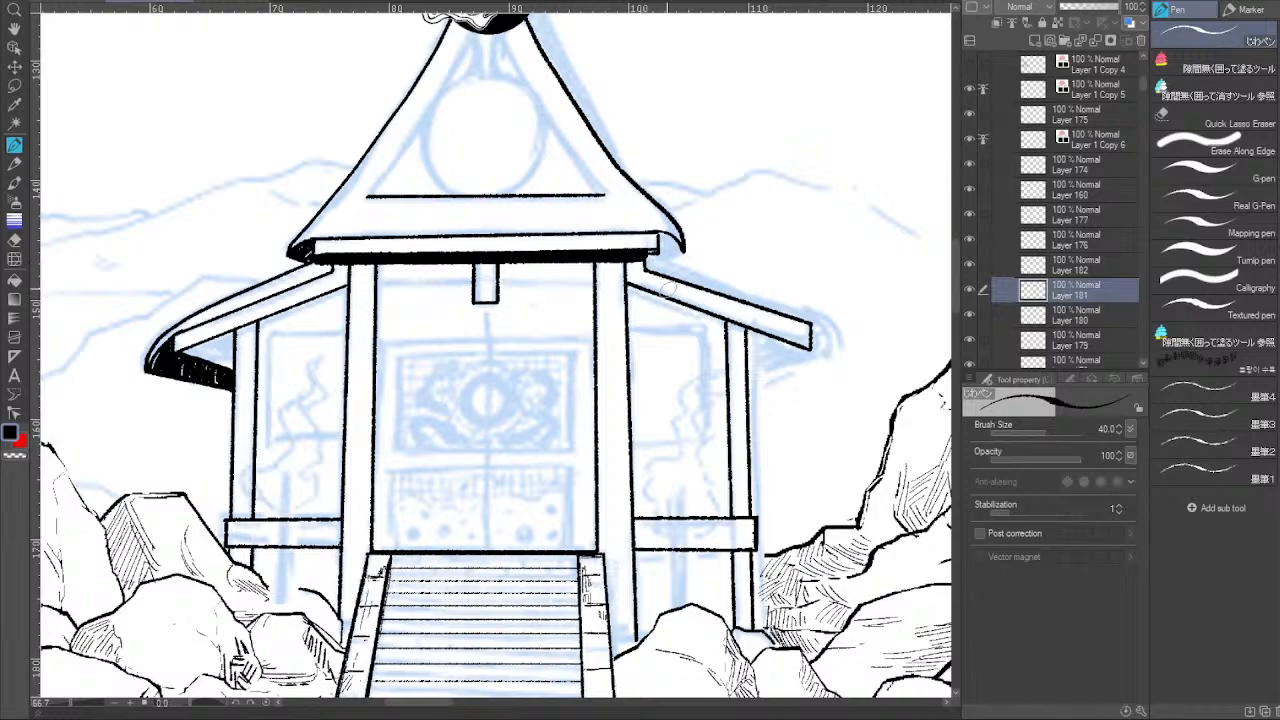
key("c")
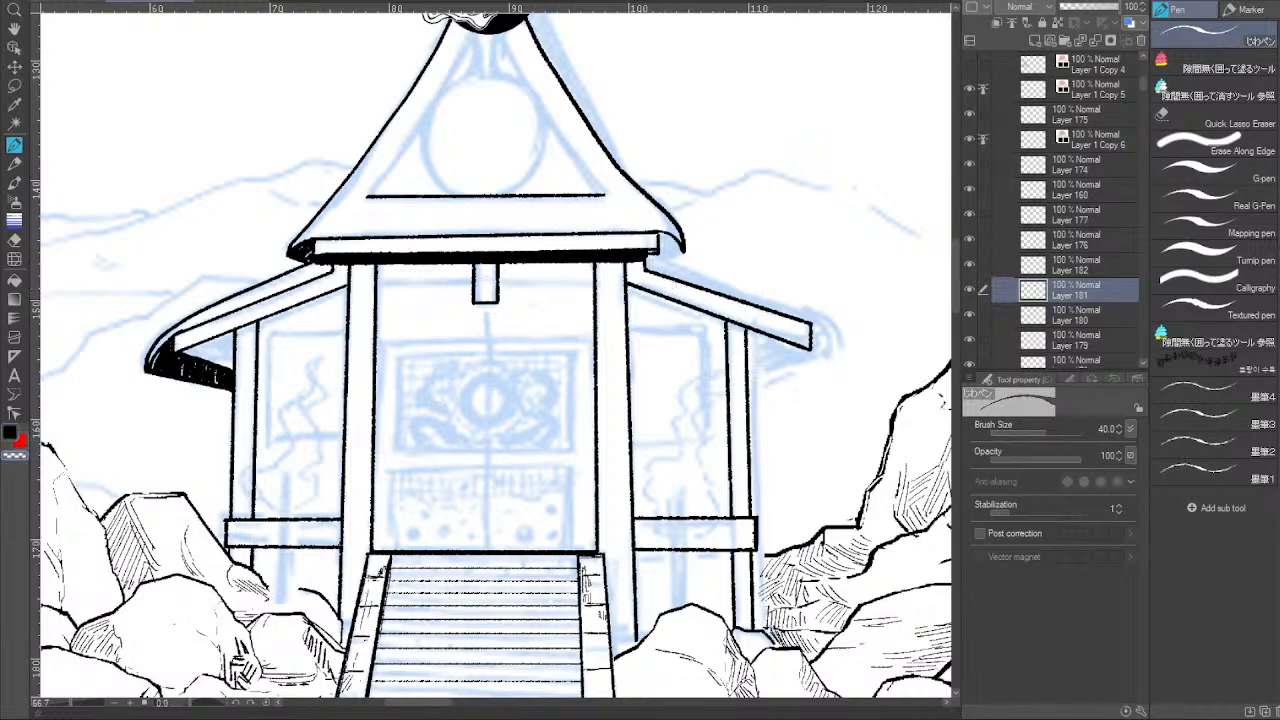
left_click_drag(186, 704, 175, 705)
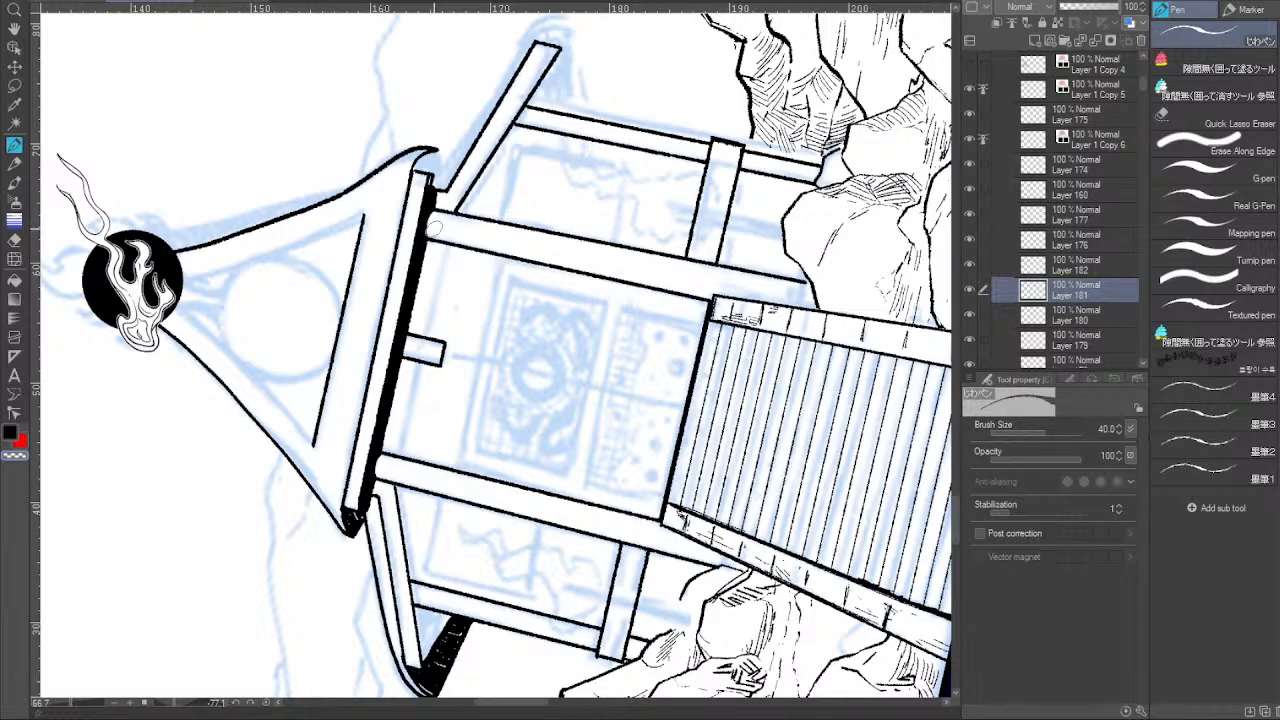
left_click(267, 703)
left_click_drag(606, 445, 523, 439)
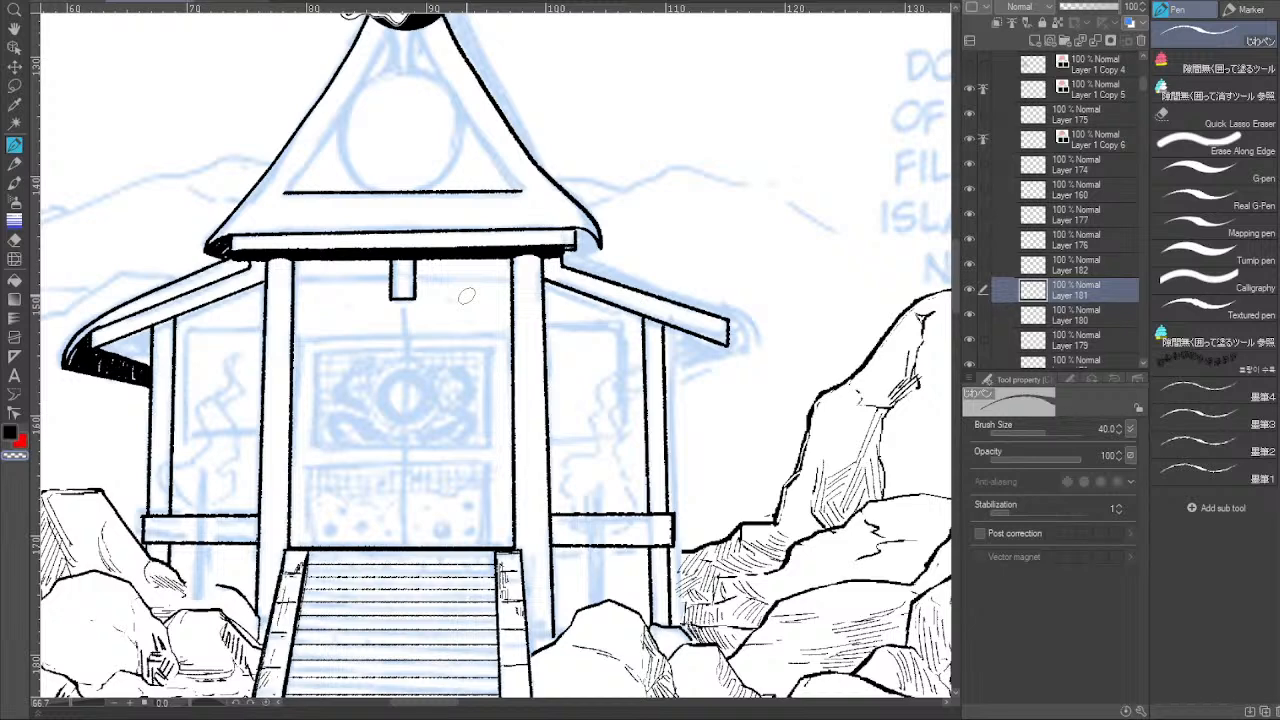
Handwrite the script notes "1. X happen" and "char A:" with a quoted squiggle in the empty sky beside the temple.
left_click_drag(652, 28, 468, 190)
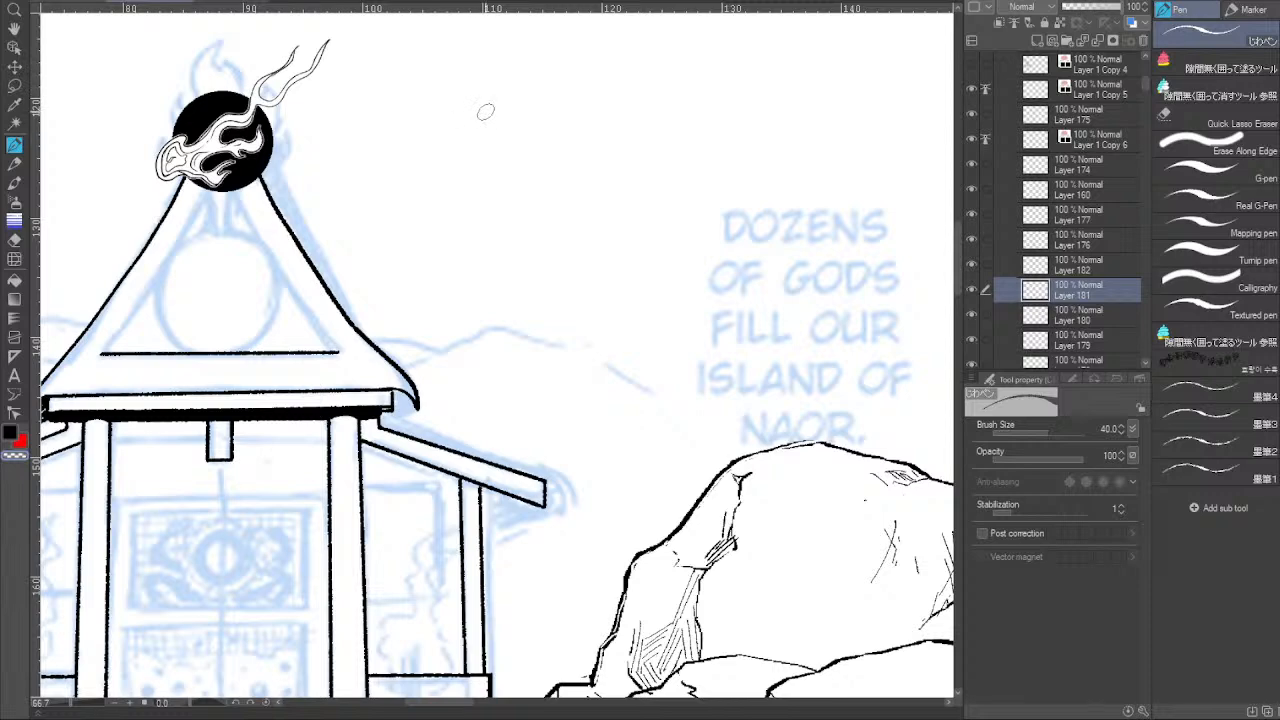
left_click_drag(422, 56, 423, 110)
left_click(436, 107)
mouse_move(474, 70)
left_mouse_down()
mouse_move(500, 96)
mouse_move(478, 97)
left_mouse_up()
mouse_move(538, 50)
left_mouse_down()
mouse_move(545, 80)
mouse_move(585, 63)
mouse_move(584, 96)
left_mouse_up()
mouse_move(600, 66)
left_mouse_down()
mouse_move(602, 96)
mouse_move(620, 80)
left_mouse_up()
left_click_drag(622, 74, 661, 70)
left_click_drag(536, 124, 535, 140)
left_click_drag(546, 122, 530, 160)
left_click_drag(436, 152, 435, 175)
left_click_drag(440, 150, 469, 172)
left_click_drag(473, 172, 480, 155)
left_click_drag(560, 145, 705, 143)
left_click_drag(721, 113, 729, 122)
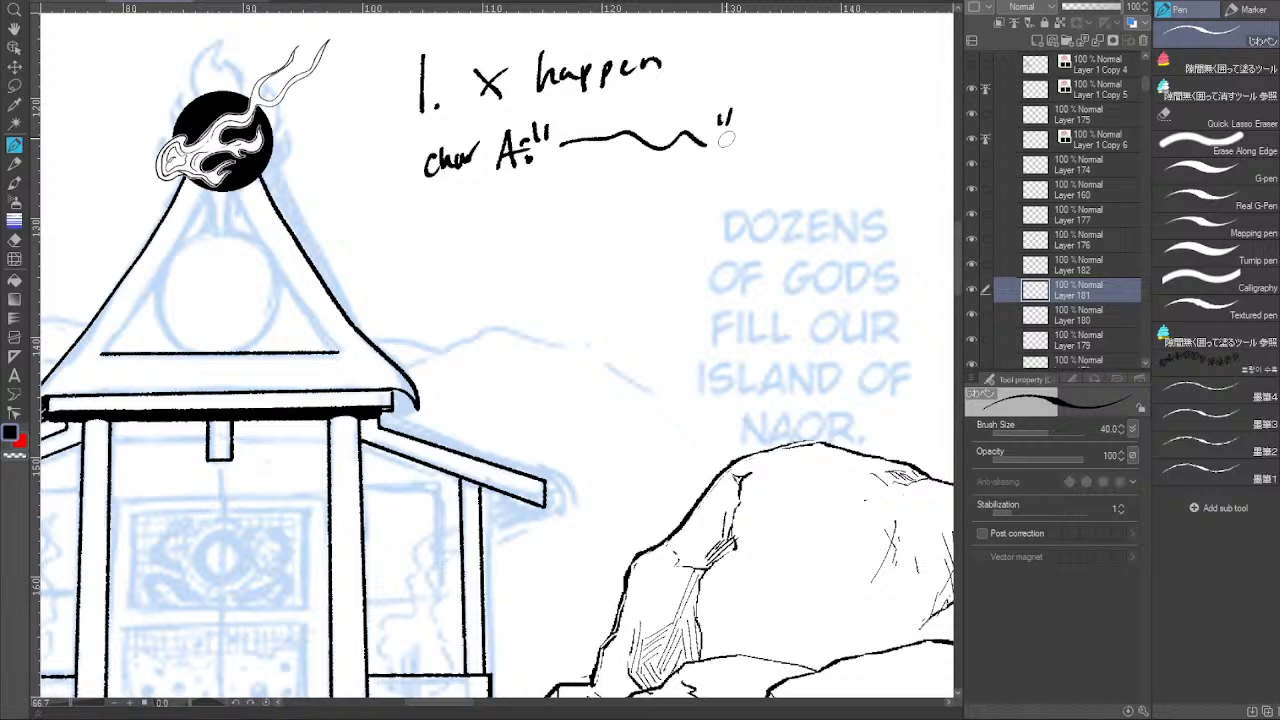
Add the label "Panel" above the 1, write "Panel 2" below the notes and cross everything out with a large X.
mouse_move(382, 48)
left_mouse_down()
mouse_move(383, 84)
mouse_move(392, 62)
left_mouse_up()
left_click_drag(396, 55, 428, 24)
mouse_move(397, 254)
left_mouse_down()
mouse_move(400, 286)
mouse_move(410, 266)
mouse_move(485, 272)
left_mouse_up()
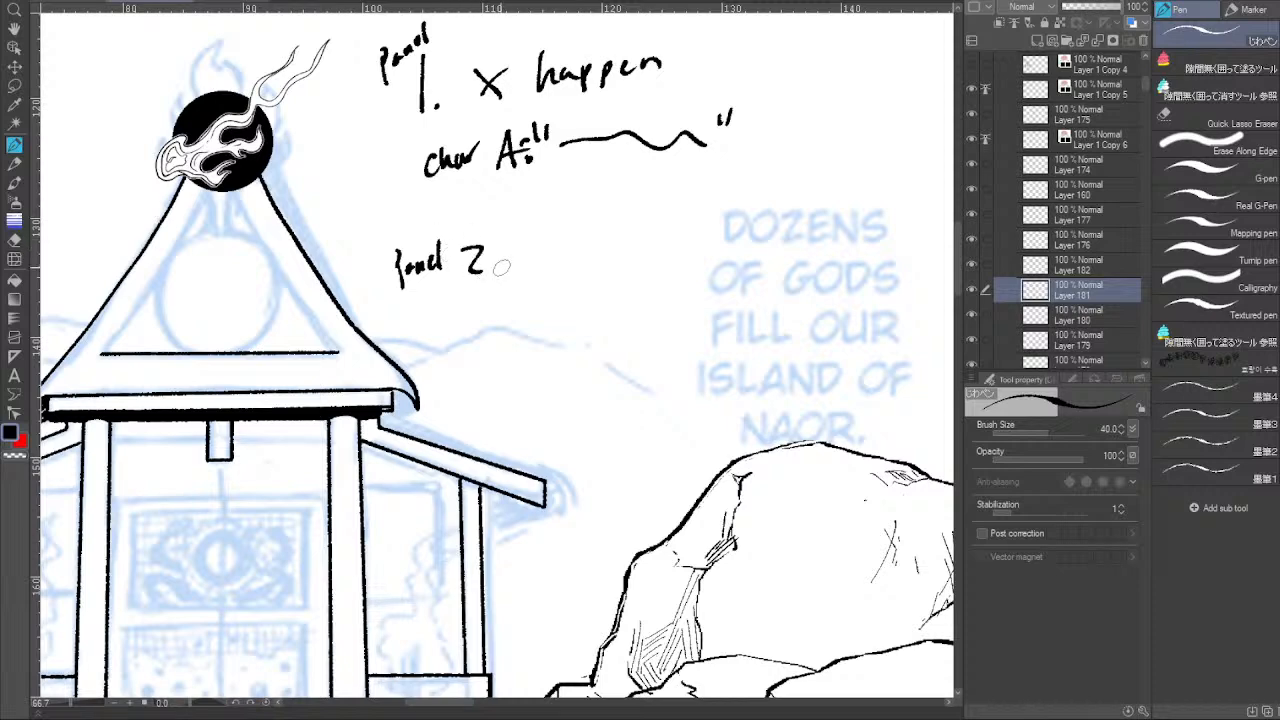
left_click_drag(395, 24, 632, 207)
left_click_drag(432, 254, 622, 28)
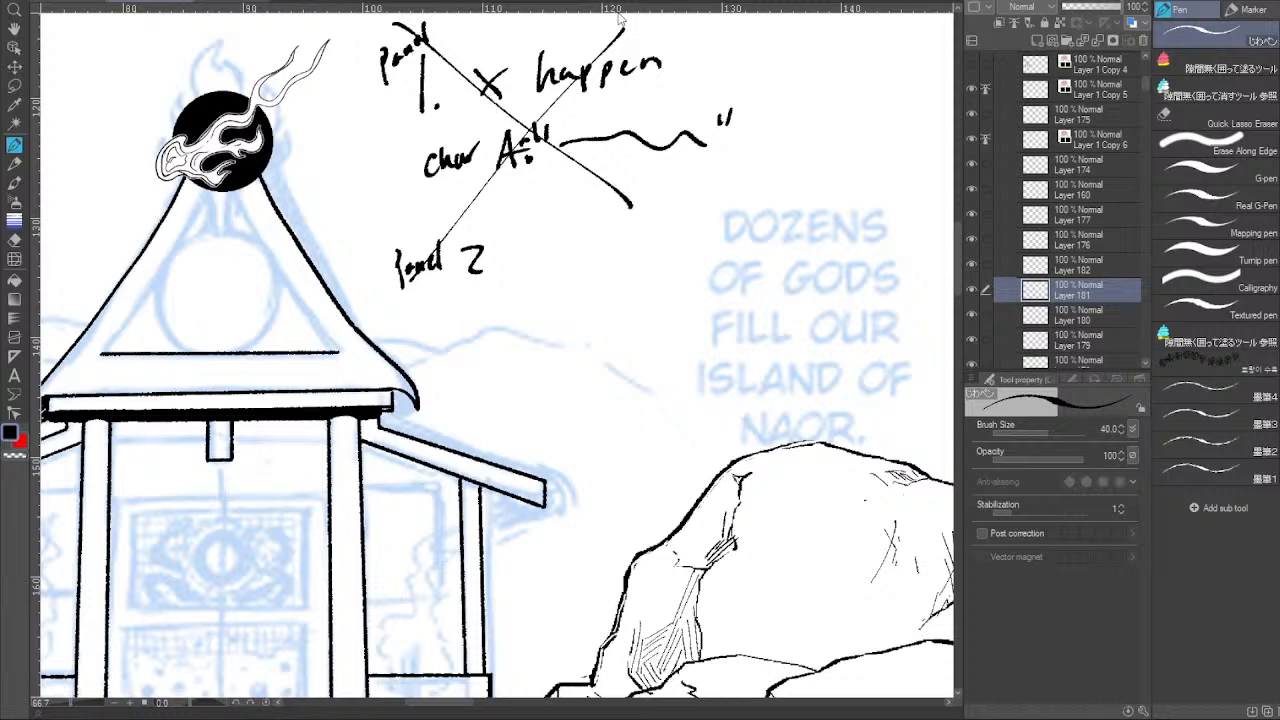
Lasso the handwritten script notes, delete them, clear the selection and return to the pen.
left_click_drag(620, 322, 628, 362)
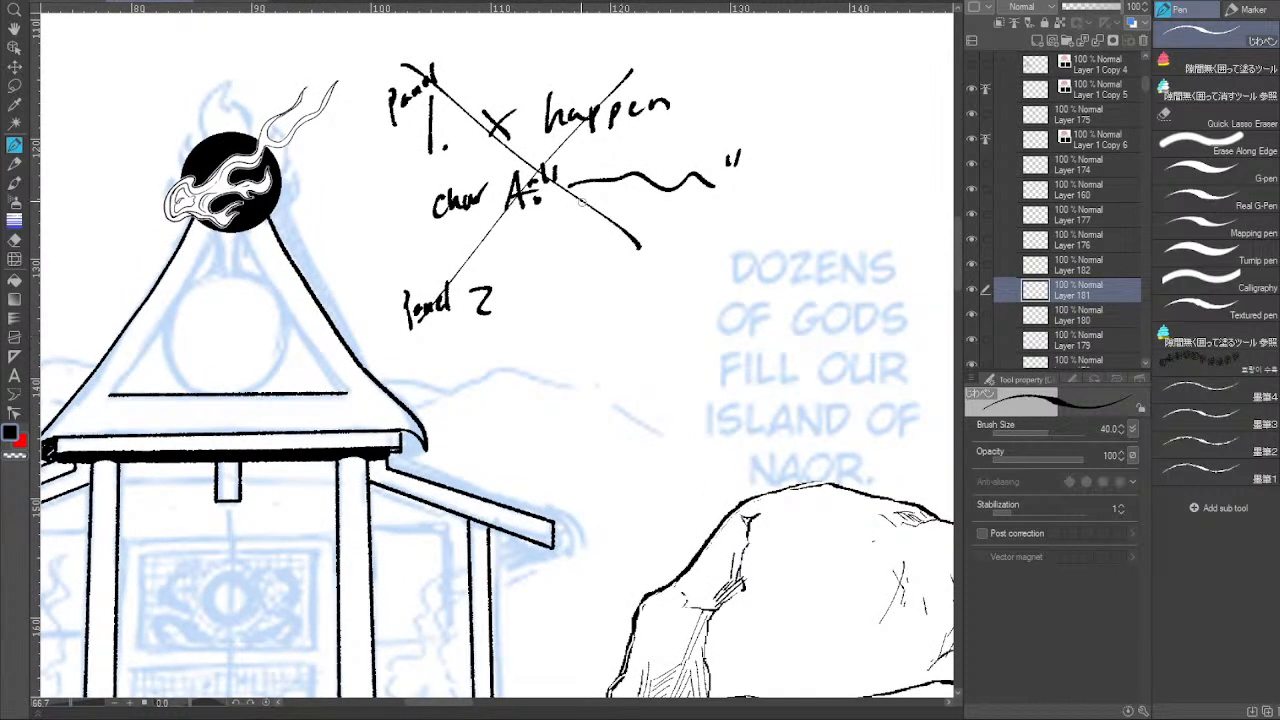
key("m")
mouse_move(398, 89)
left_mouse_down()
mouse_move(349, 233)
mouse_move(404, 352)
mouse_move(711, 262)
mouse_move(785, 91)
mouse_move(573, 7)
mouse_move(363, 71)
mouse_move(363, 128)
left_mouse_up()
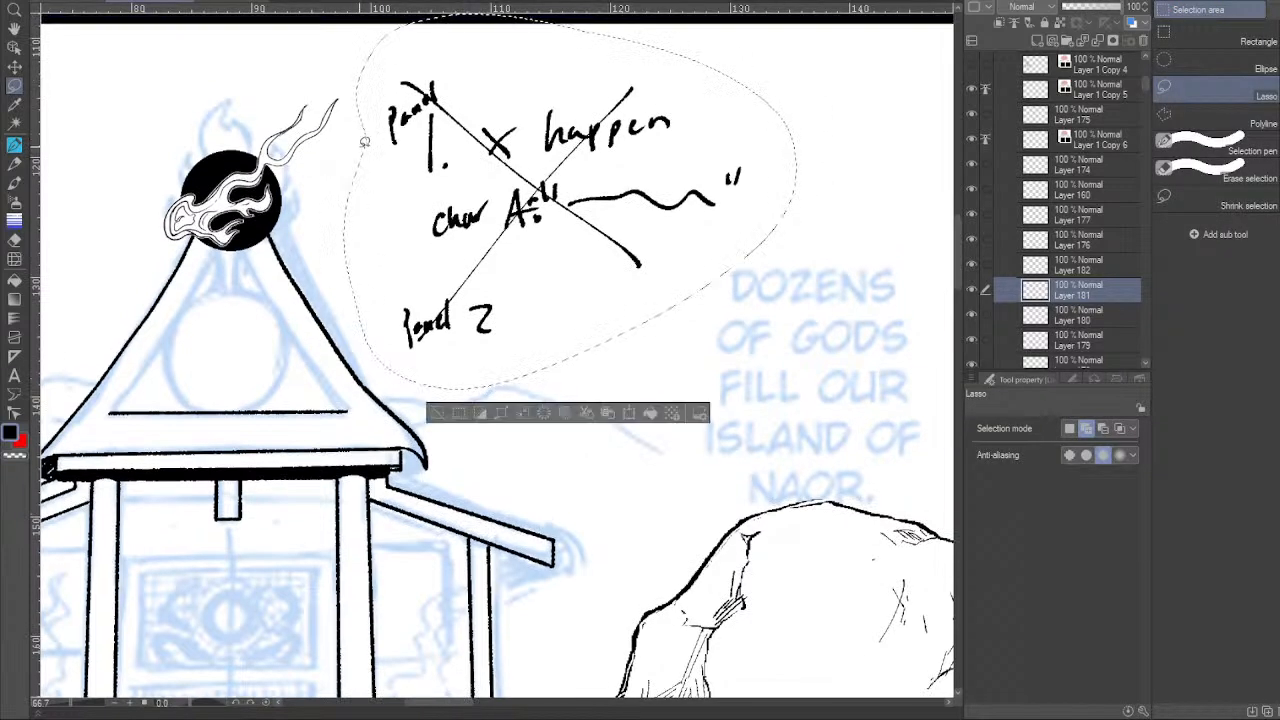
key("Delete")
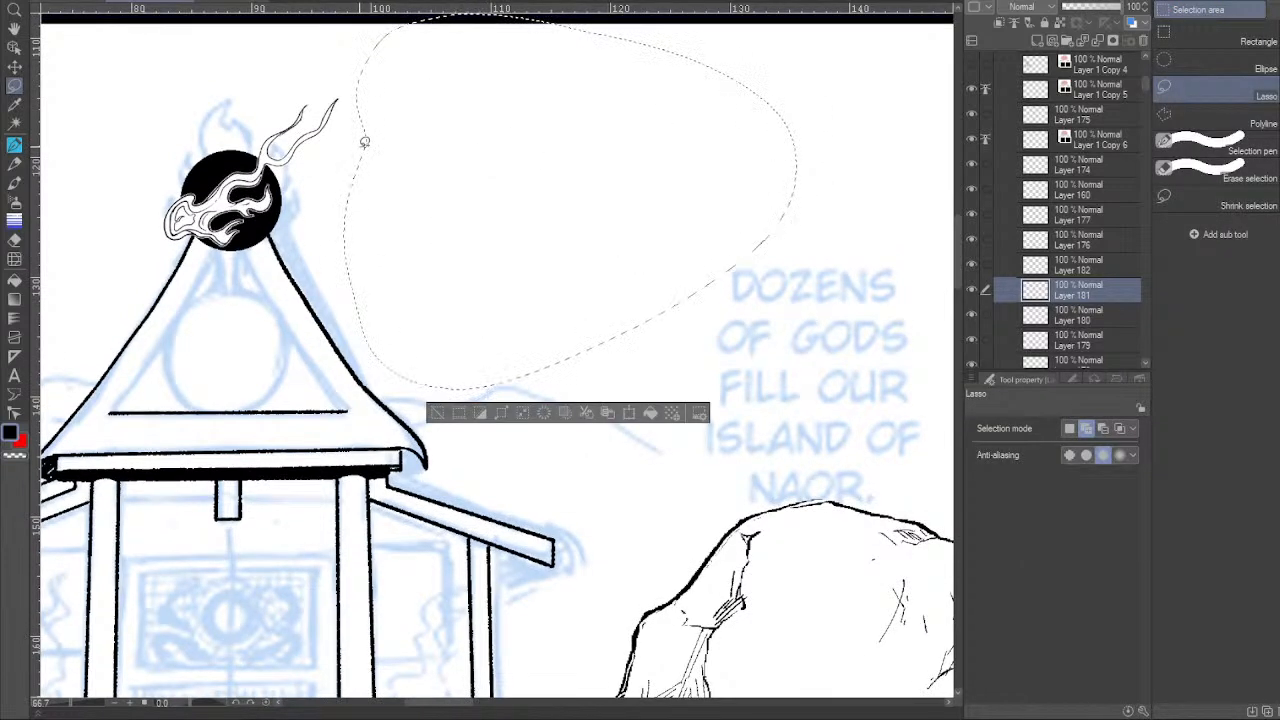
key("ctrl+d")
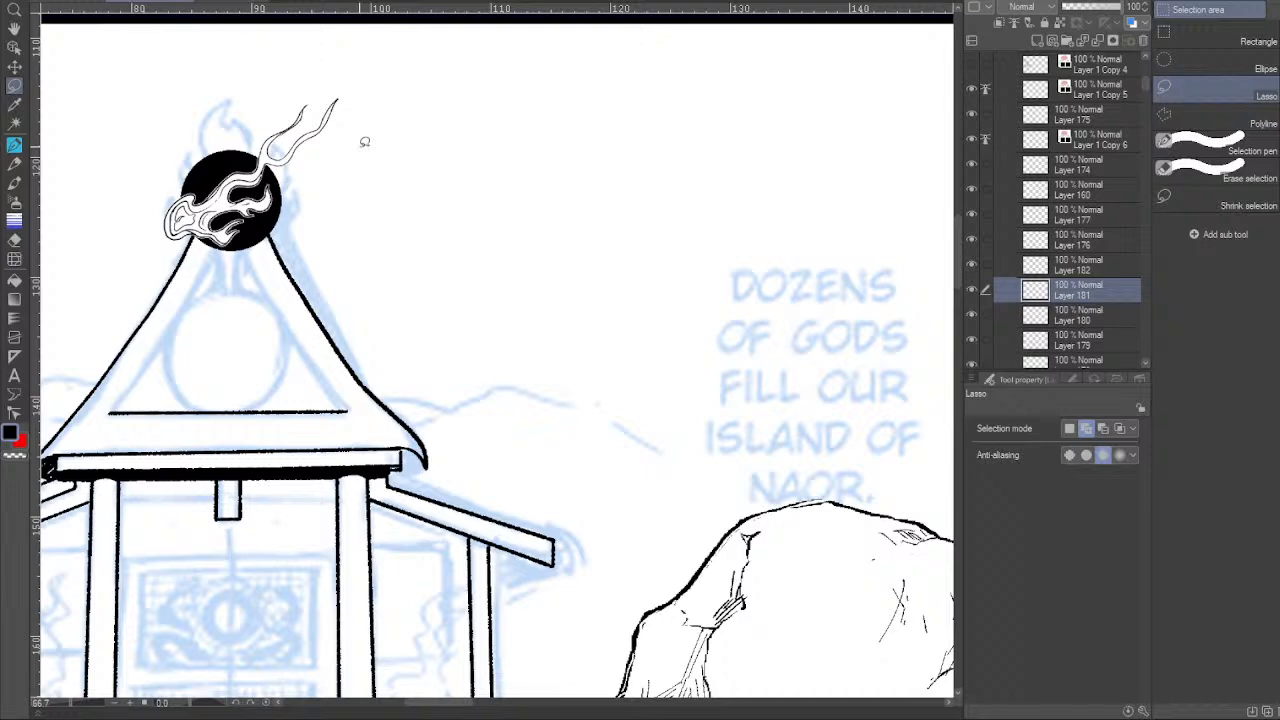
left_click(16, 144)
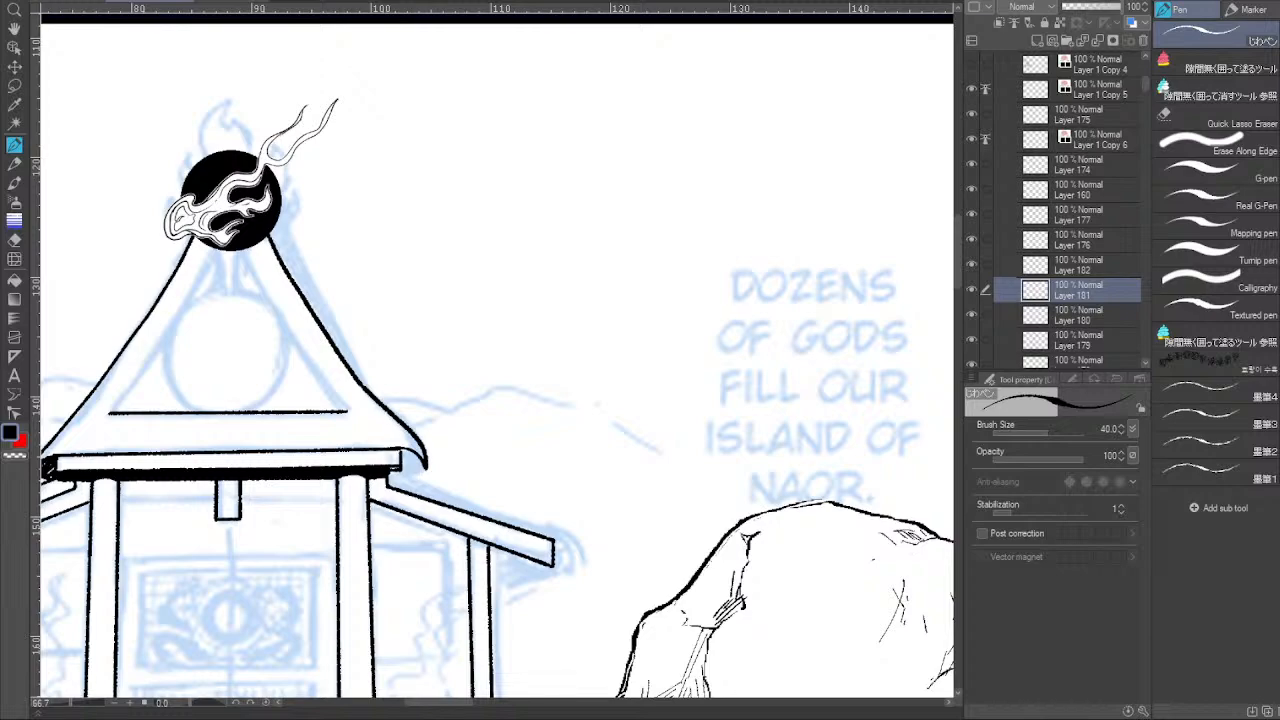
Show the whole two-page spread and add a new layer above the topmost layer, Layer 43.
left_click(114, 704)
left_click(114, 704)
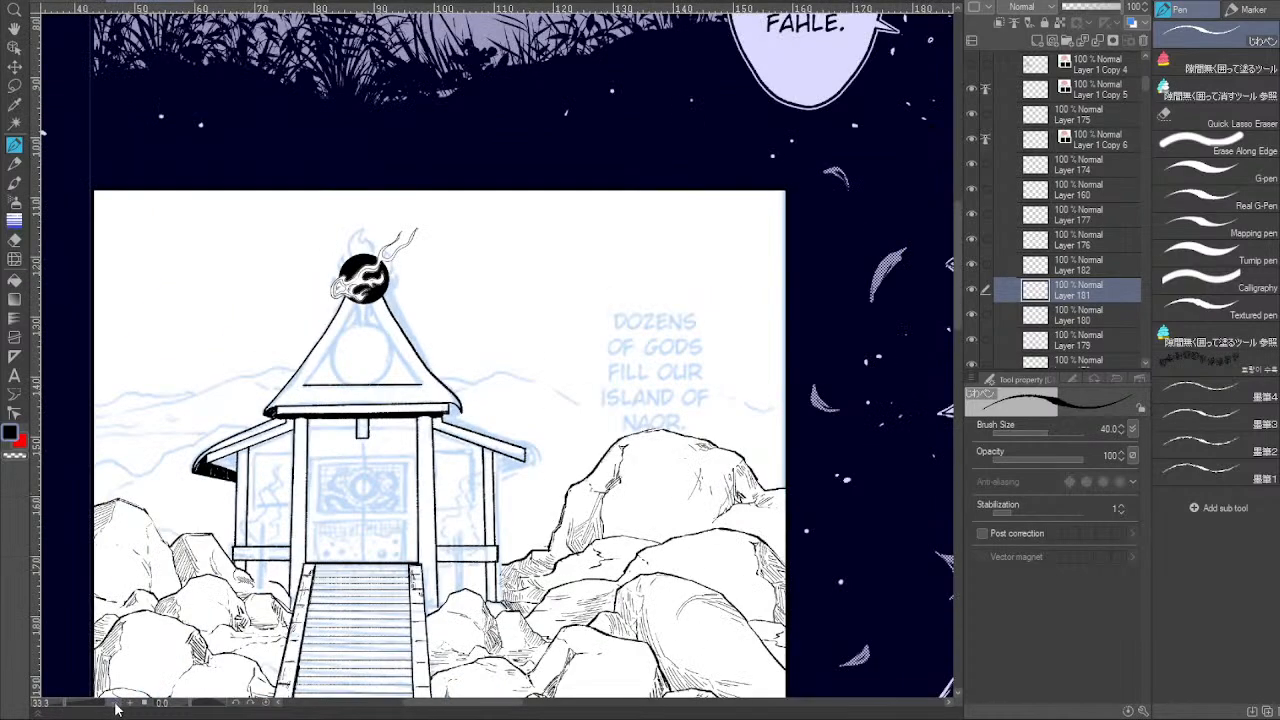
left_click(114, 704)
left_click(114, 704)
left_click(114, 704)
left_click(114, 704)
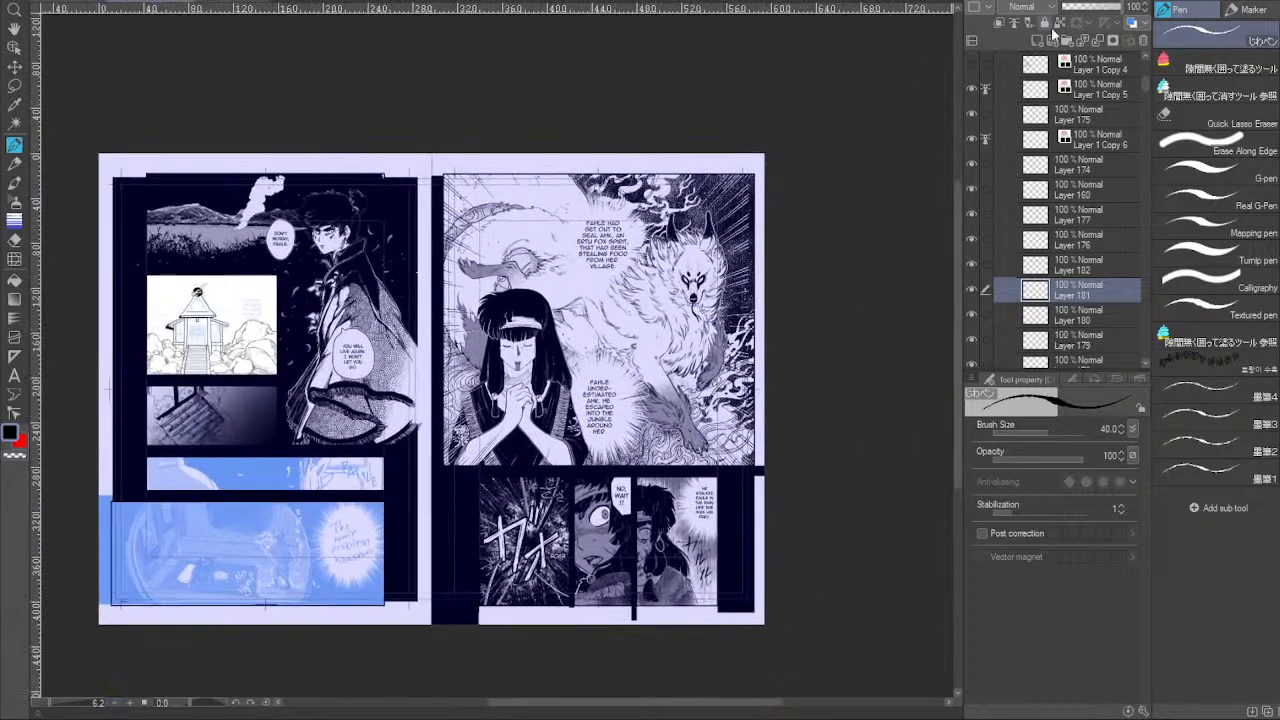
left_click(1117, 73)
left_click_drag(1146, 86, 1146, 44)
left_click(1124, 70)
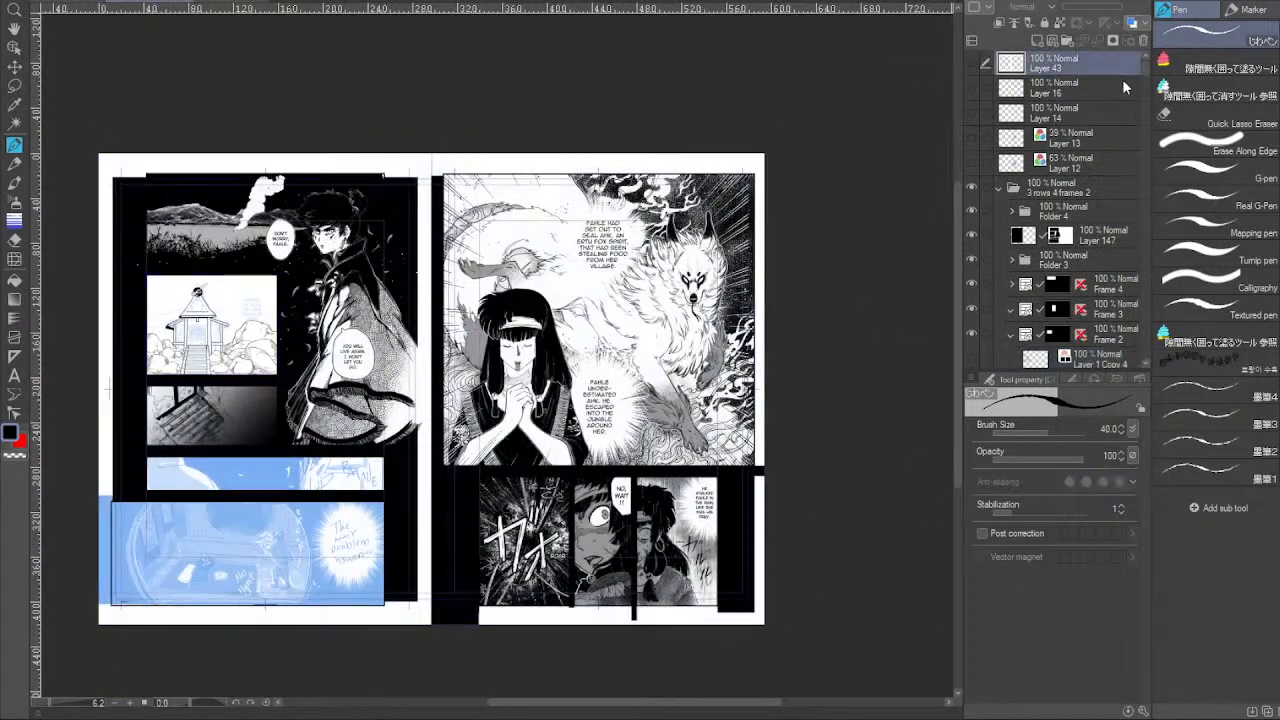
left_click(1037, 41)
Handwrite "Mekuri Goma" in red at brush size 600 across the large top panel of the right page.
left_click(1092, 2)
key("]")
key("]")
key("]")
key("]")
key("]")
key("]")
key("]")
key("]")
key("]")
key("]")
key("]")
key("]")
key("]")
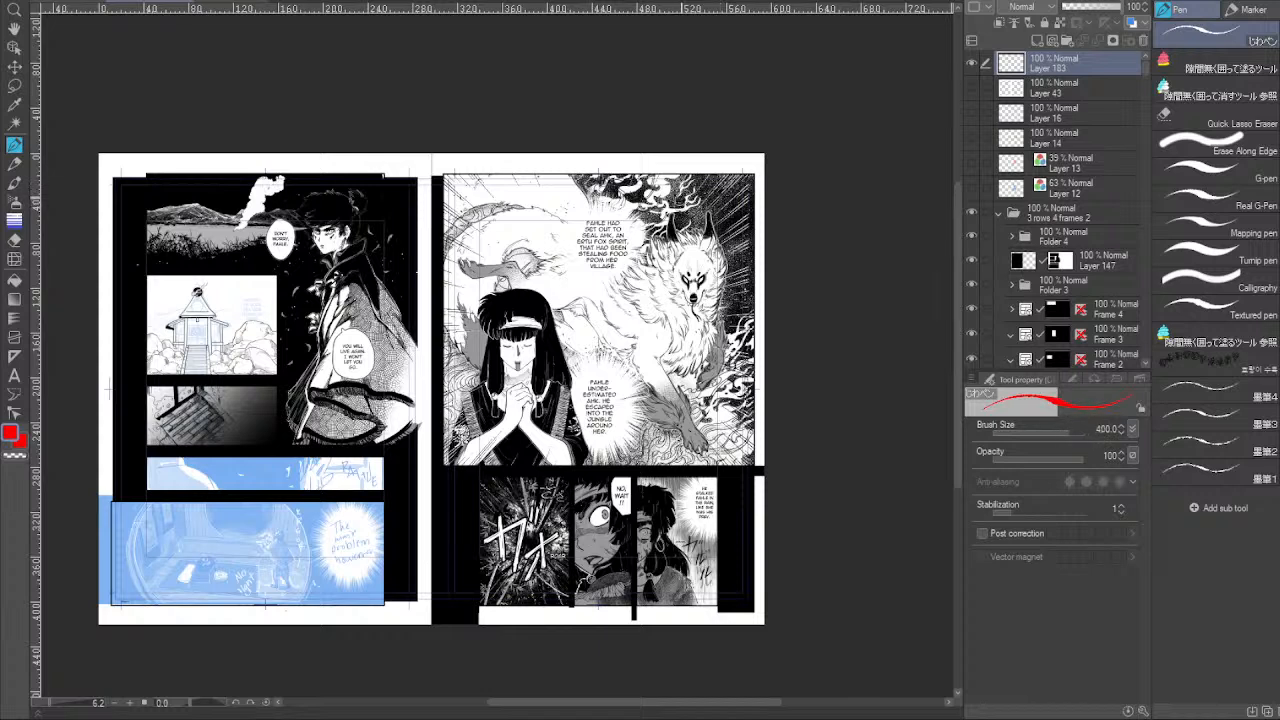
mouse_move(573, 298)
left_mouse_down()
mouse_move(593, 216)
mouse_move(617, 272)
mouse_move(554, 238)
mouse_move(571, 262)
mouse_move(605, 280)
mouse_move(638, 268)
left_mouse_up()
key("ctrl+z")
key("]")
mouse_move(640, 206)
left_mouse_down()
mouse_move(630, 262)
mouse_move(684, 250)
mouse_move(710, 226)
mouse_move(702, 238)
left_mouse_up()
mouse_move(632, 294)
left_mouse_down()
mouse_move(604, 324)
mouse_move(638, 312)
mouse_move(658, 328)
mouse_move(652, 298)
left_mouse_up()
mouse_move(662, 292)
left_mouse_down()
mouse_move(668, 302)
mouse_move(708, 288)
left_mouse_up()
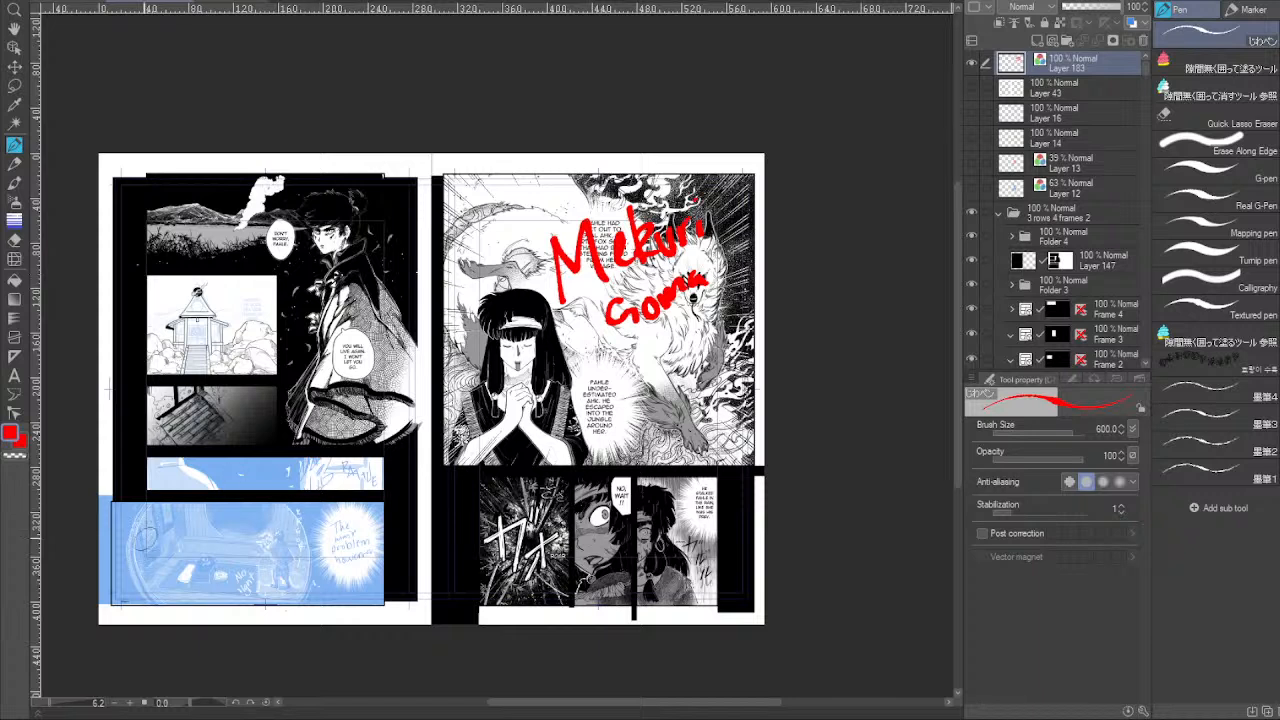
Handwrite "Hikigoma" in red across the blue sketched bottom panel of the left page.
mouse_move(138, 528)
left_mouse_down()
mouse_move(145, 572)
mouse_move(168, 548)
left_mouse_up()
mouse_move(166, 528)
left_mouse_down()
mouse_move(162, 572)
mouse_move(194, 570)
left_mouse_up()
left_click_drag(210, 540, 216, 568)
left_click_drag(236, 535, 238, 560)
left_click_drag(258, 548, 250, 541)
left_click_drag(264, 544, 290, 555)
left_click_drag(301, 541, 315, 556)
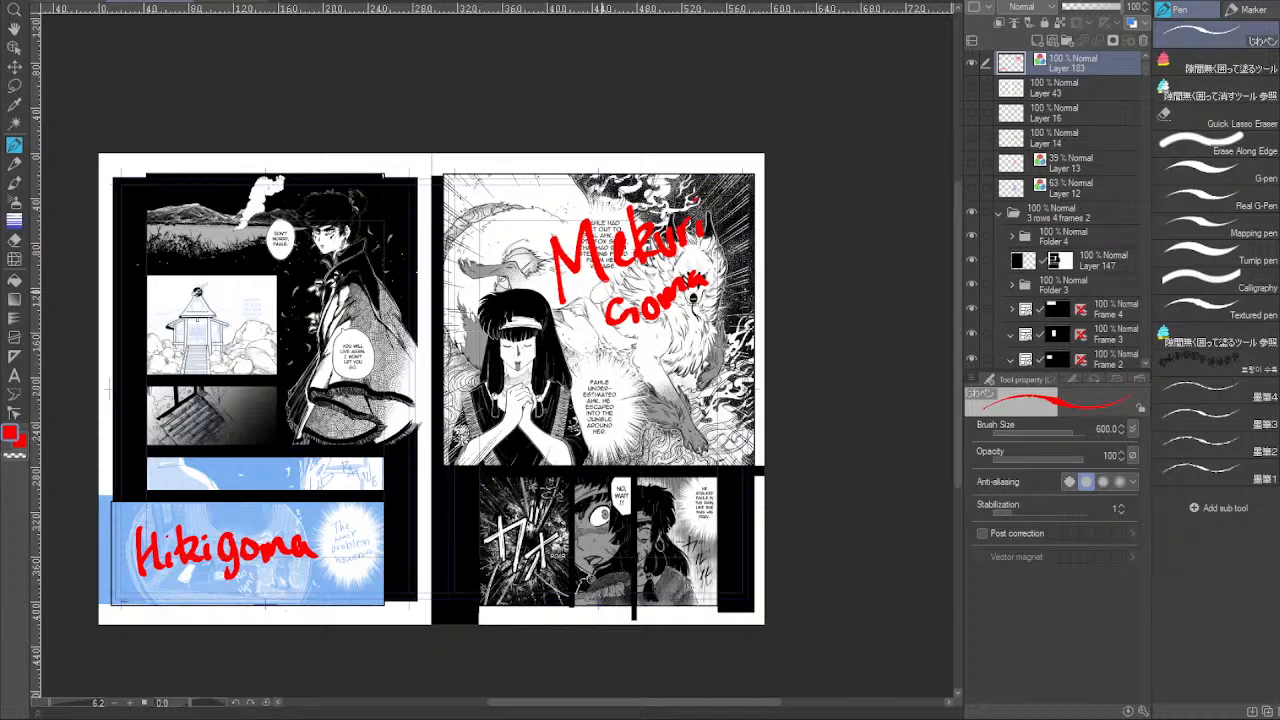
Add a circled 1 above "Mekuri Goma" and a "#" sign above "Hikigoma" in red.
left_click_drag(532, 190, 529, 222)
mouse_move(548, 174)
left_mouse_down()
mouse_move(528, 228)
mouse_move(545, 172)
left_mouse_up()
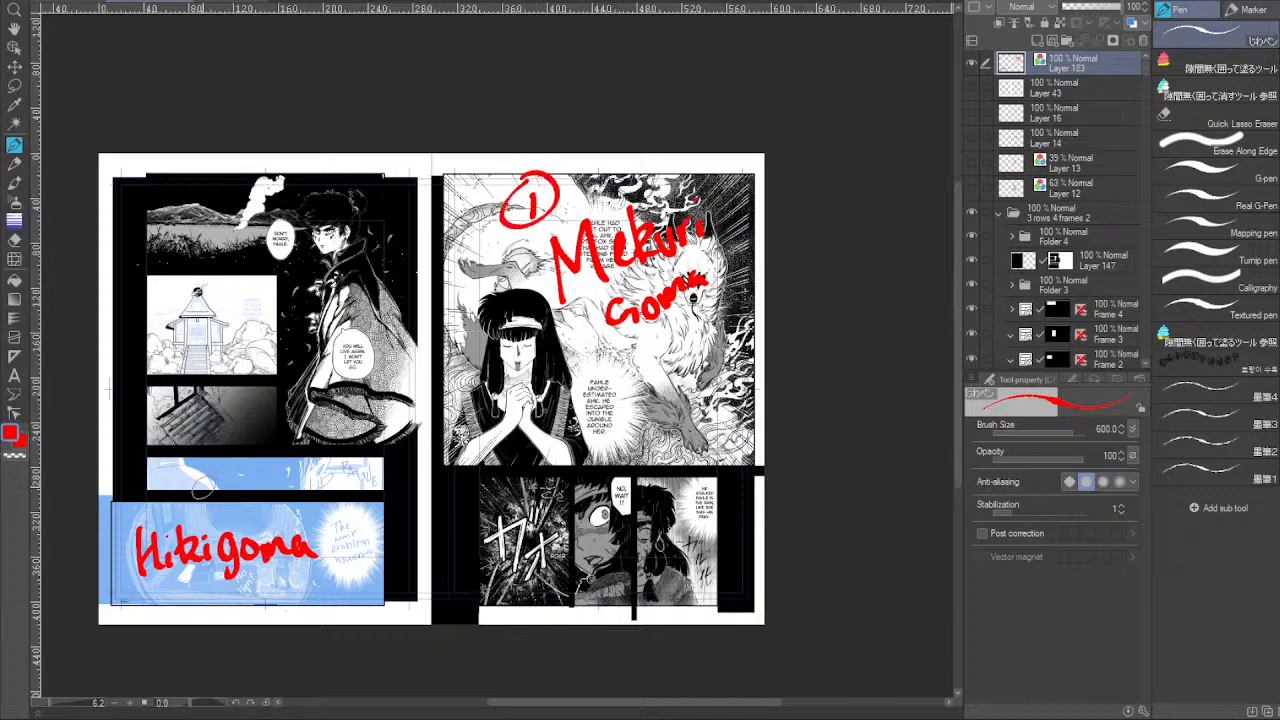
mouse_move(218, 510)
left_mouse_down()
mouse_move(246, 492)
mouse_move(226, 513)
left_mouse_up()
mouse_move(242, 484)
left_mouse_down()
mouse_move(237, 518)
mouse_move(247, 503)
left_mouse_up()
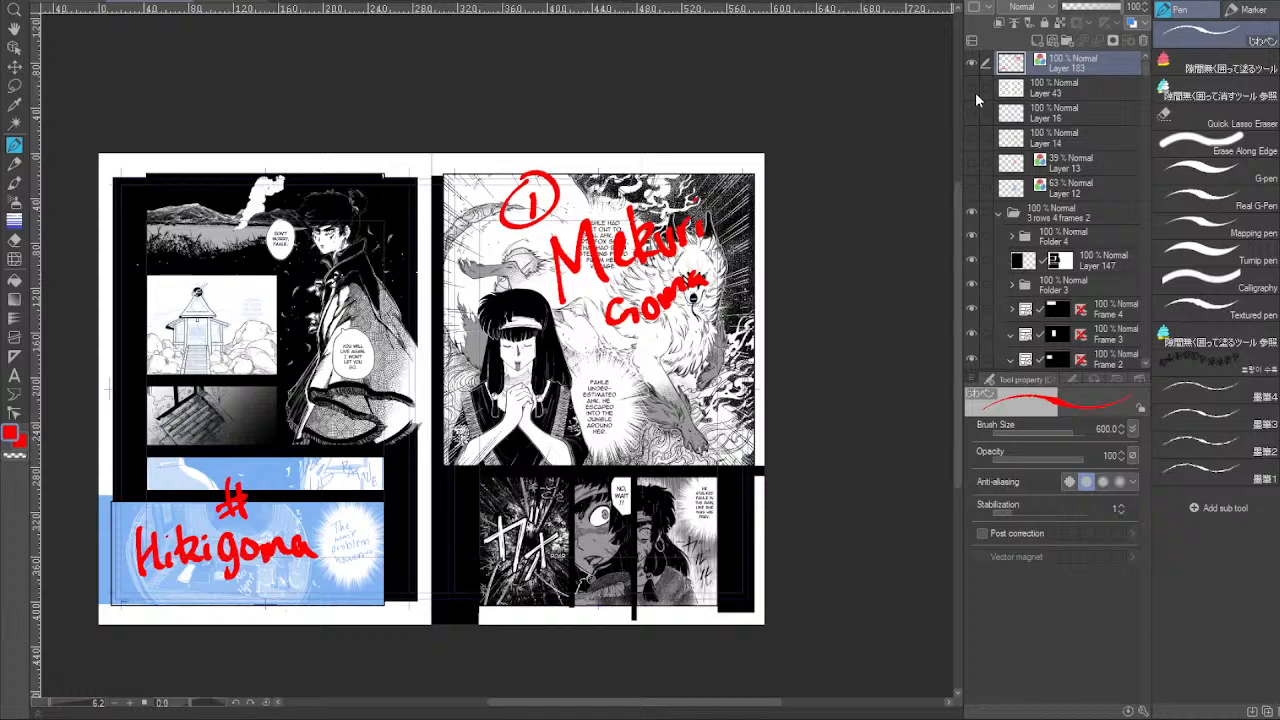
Draw a red arrow from the left page's dark stairs panel down to the bottom panel.
mouse_move(202, 392)
left_mouse_down()
mouse_move(224, 400)
mouse_move(210, 420)
mouse_move(200, 408)
mouse_move(165, 512)
mouse_move(160, 478)
left_mouse_up()
left_click_drag(169, 505, 188, 479)
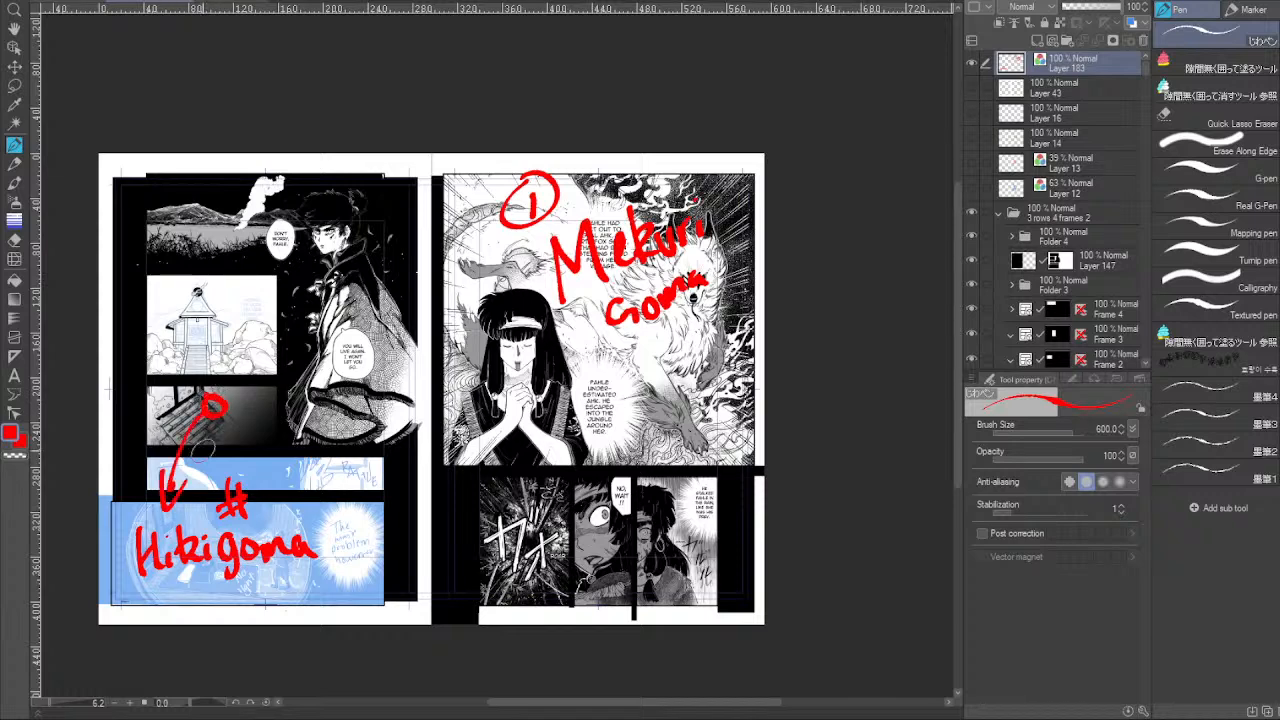
left_click_drag(318, 464, 330, 500)
Hide the layer with the red annotations and bring the temple panel back into close view.
left_click(971, 62)
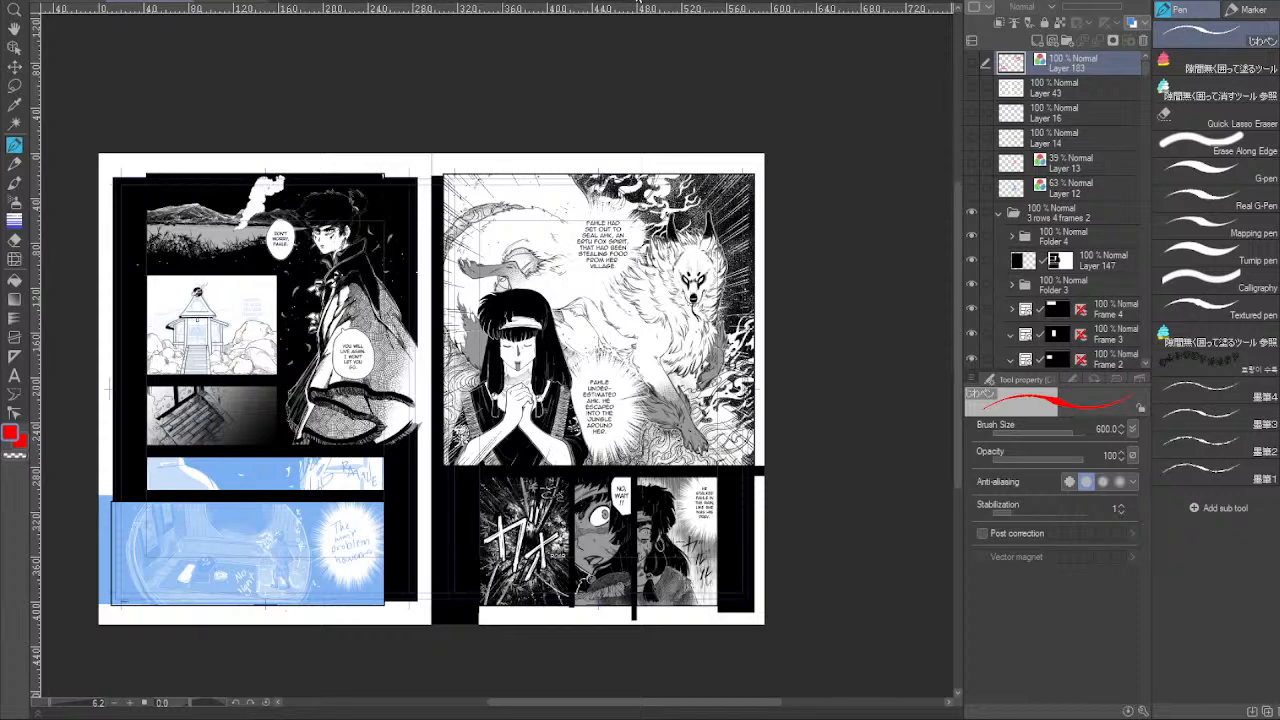
left_click(131, 703)
left_click_drag(224, 501, 621, 481)
left_click(131, 704)
left_click_drag(309, 505, 496, 587)
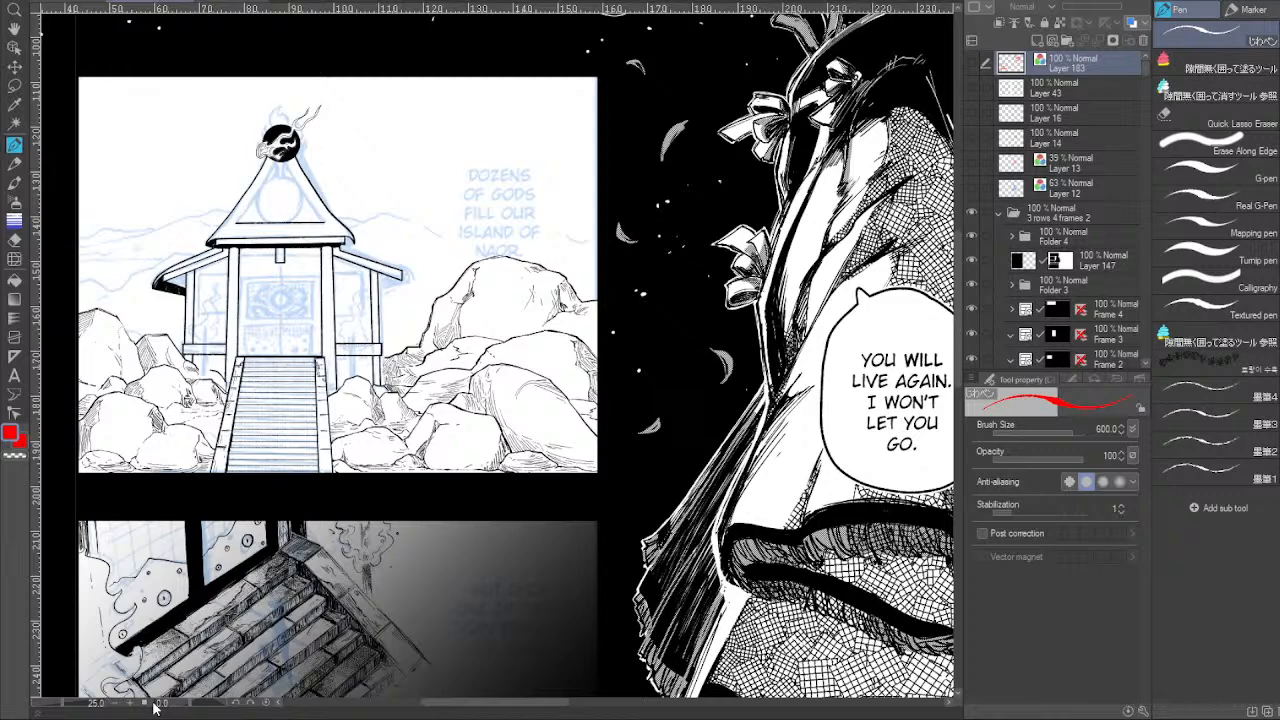
Examine the blue-sketched spreads from page 9 to 14 in the enlarged page overview, and return to the temple spread.
left_click(66, 3)
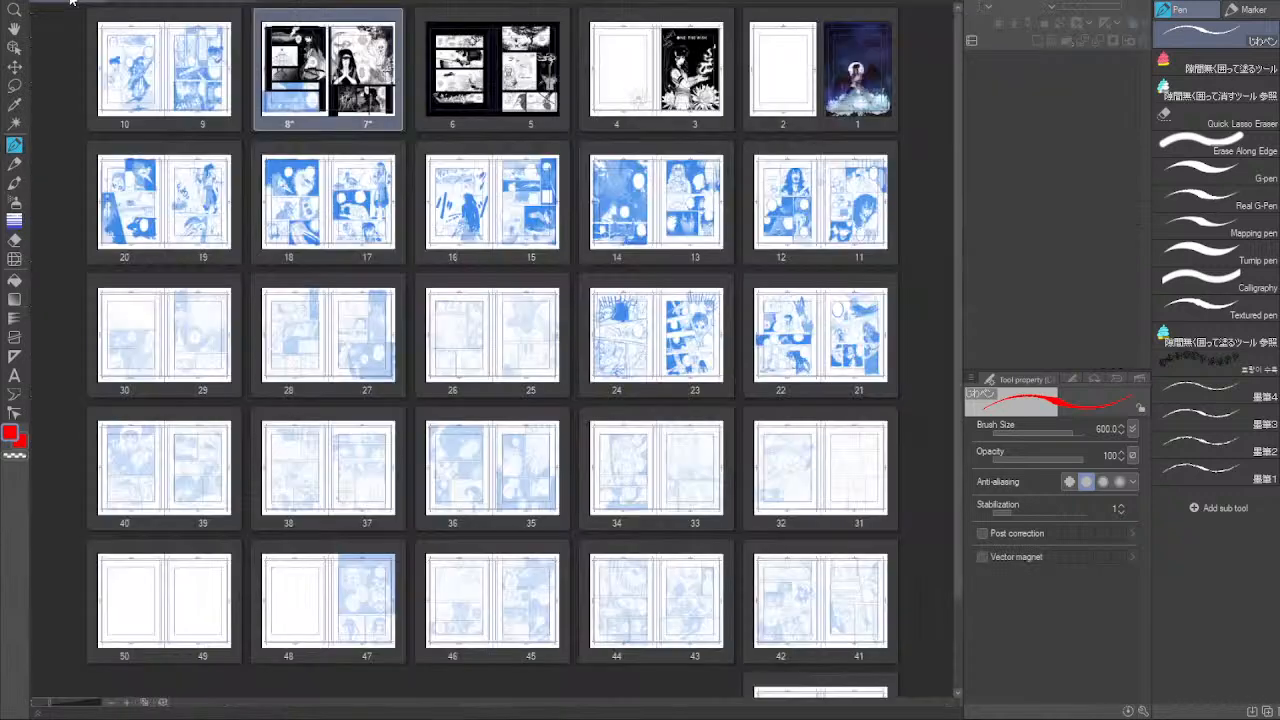
left_click(90, 704)
left_click(98, 703)
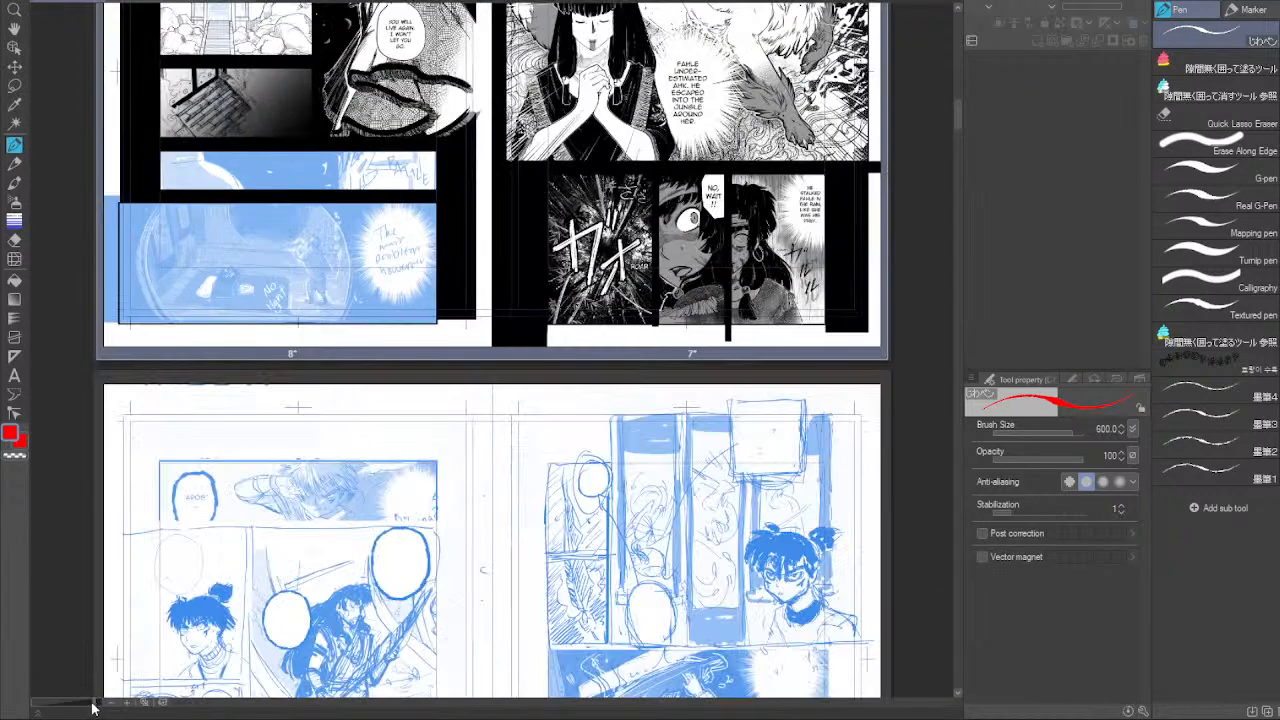
scroll(493, 288, "down", 2)
scroll(493, 293, "down", 3)
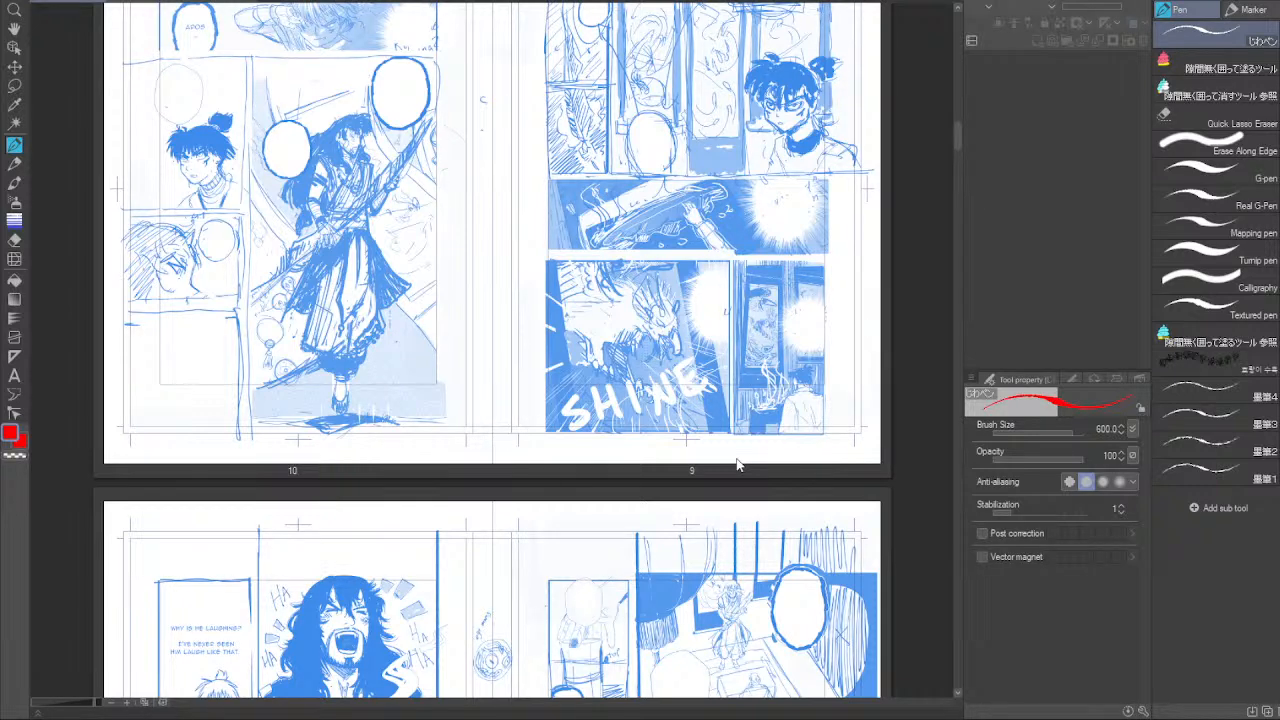
scroll(778, 232, "down", 4)
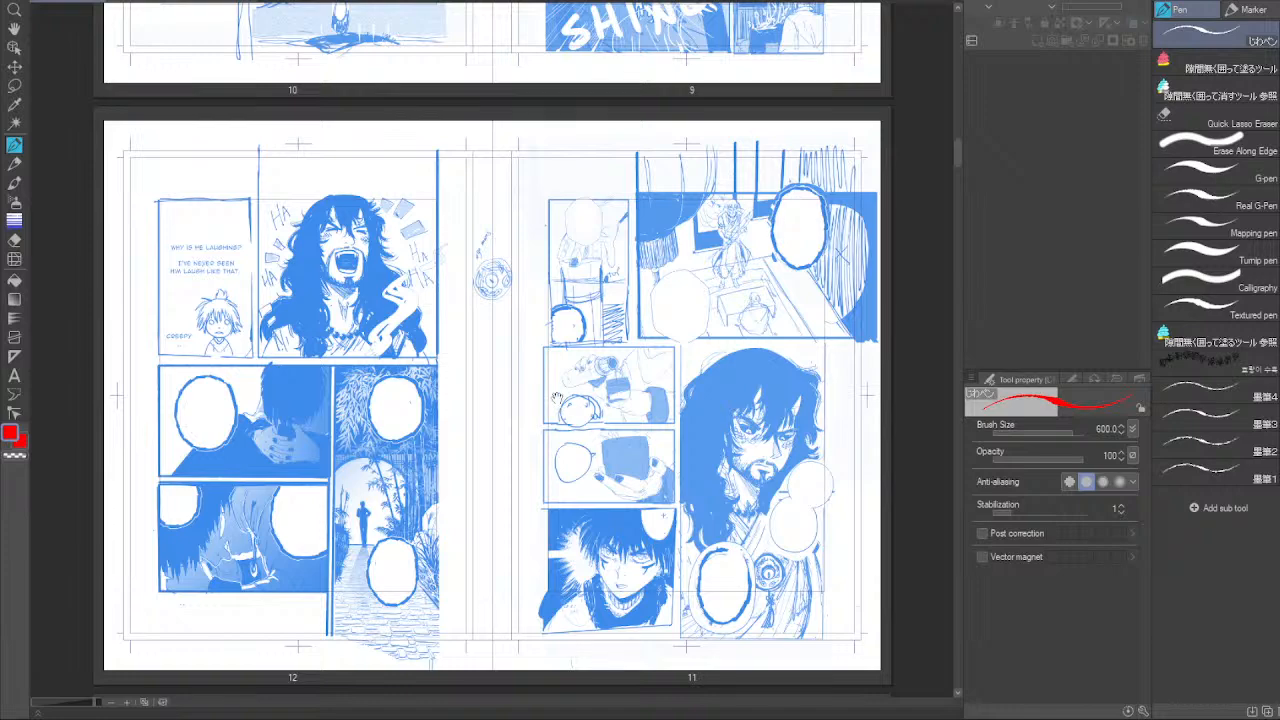
scroll(598, 400, "down", 8)
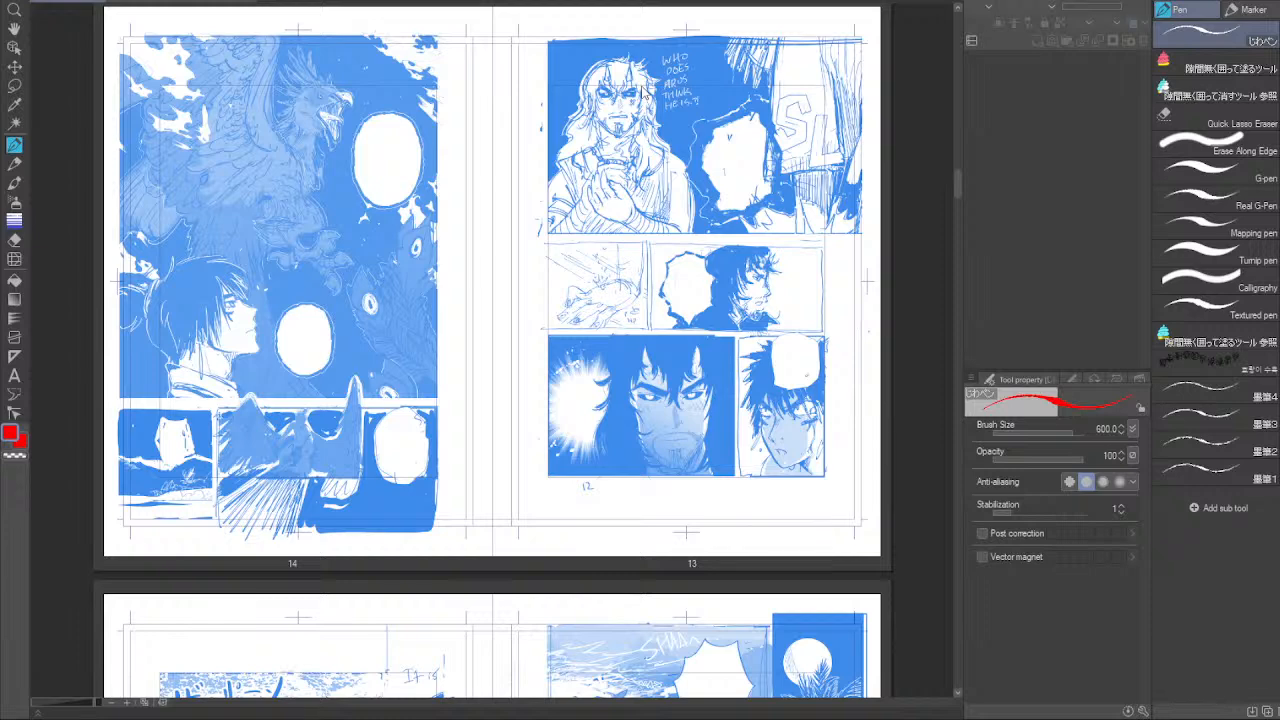
left_click(157, 2)
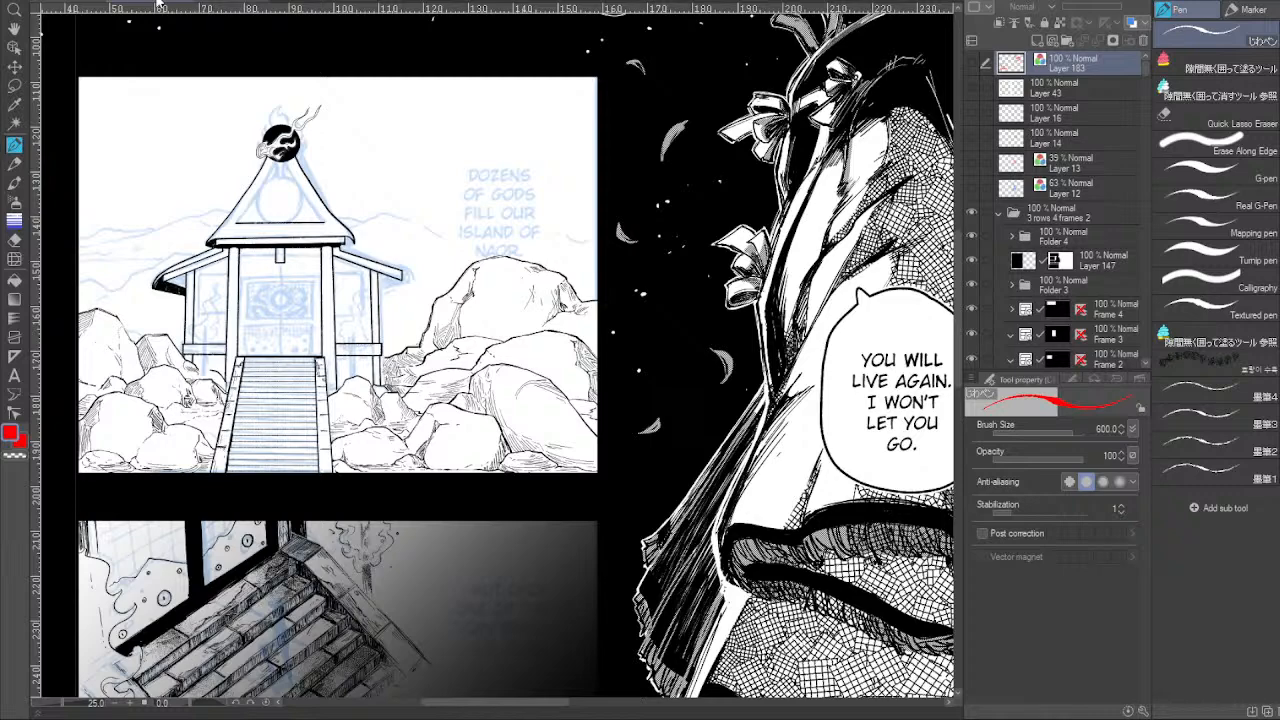
Select the temple's ink layer by picking the left eave's line art on the canvas, and activate the Pen.
left_click_drag(157, 3, 201, 7)
left_click(131, 704)
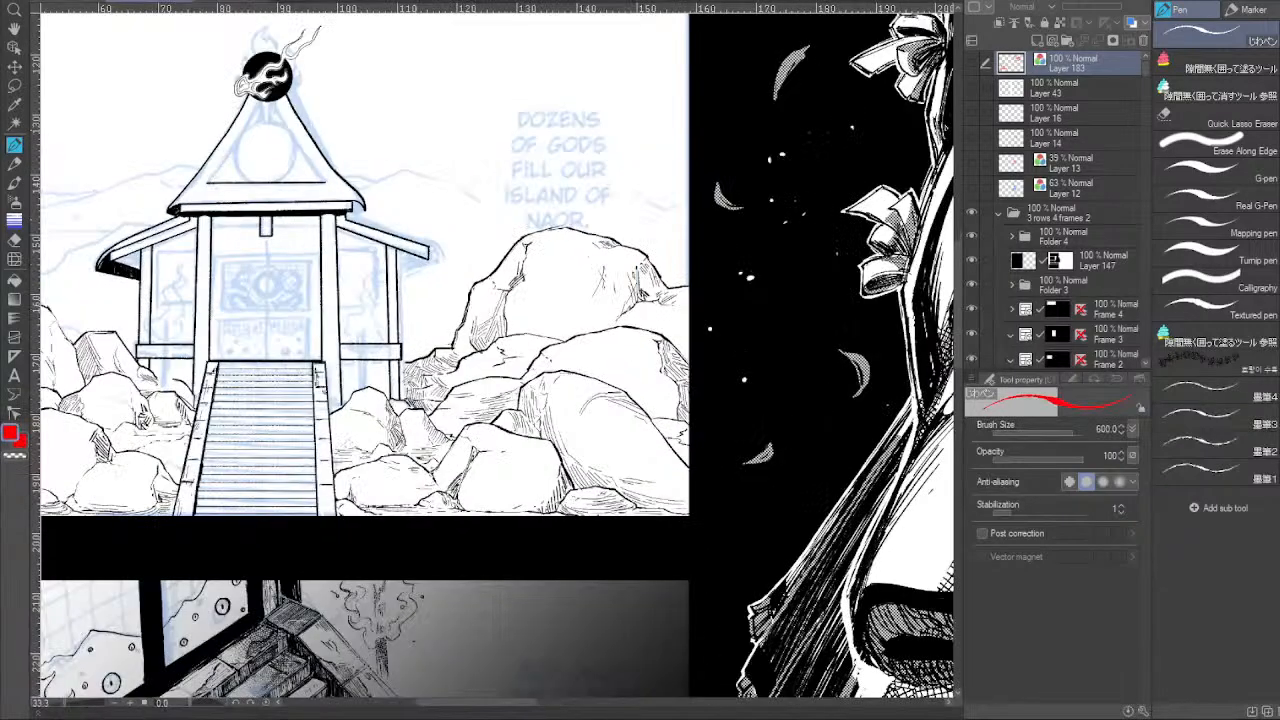
left_click_drag(458, 438, 570, 450)
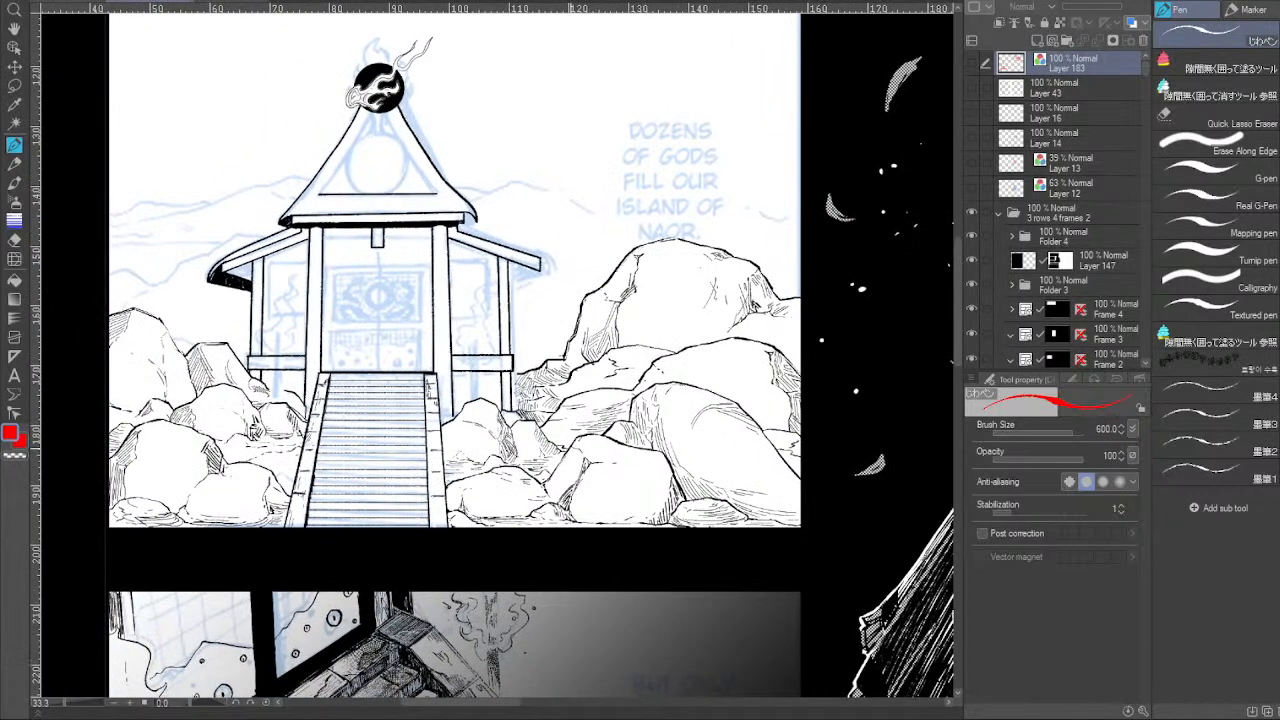
left_click(14, 47)
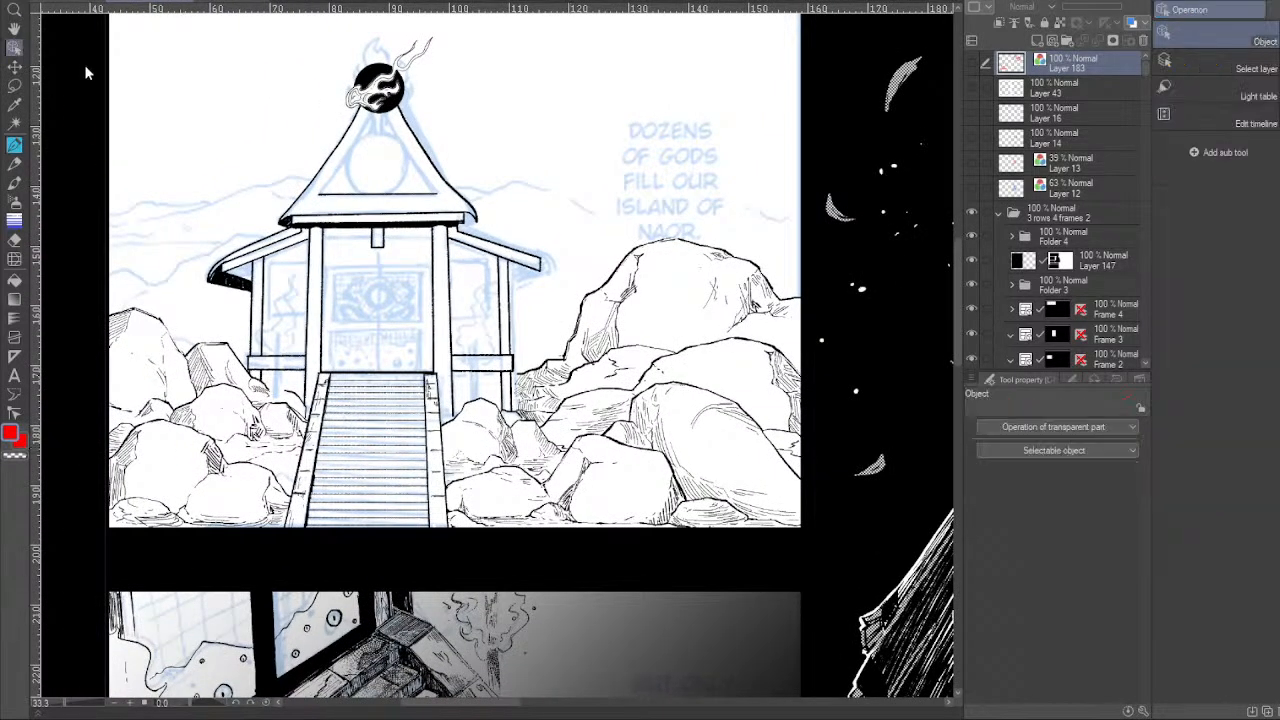
left_click(221, 283)
key("p")
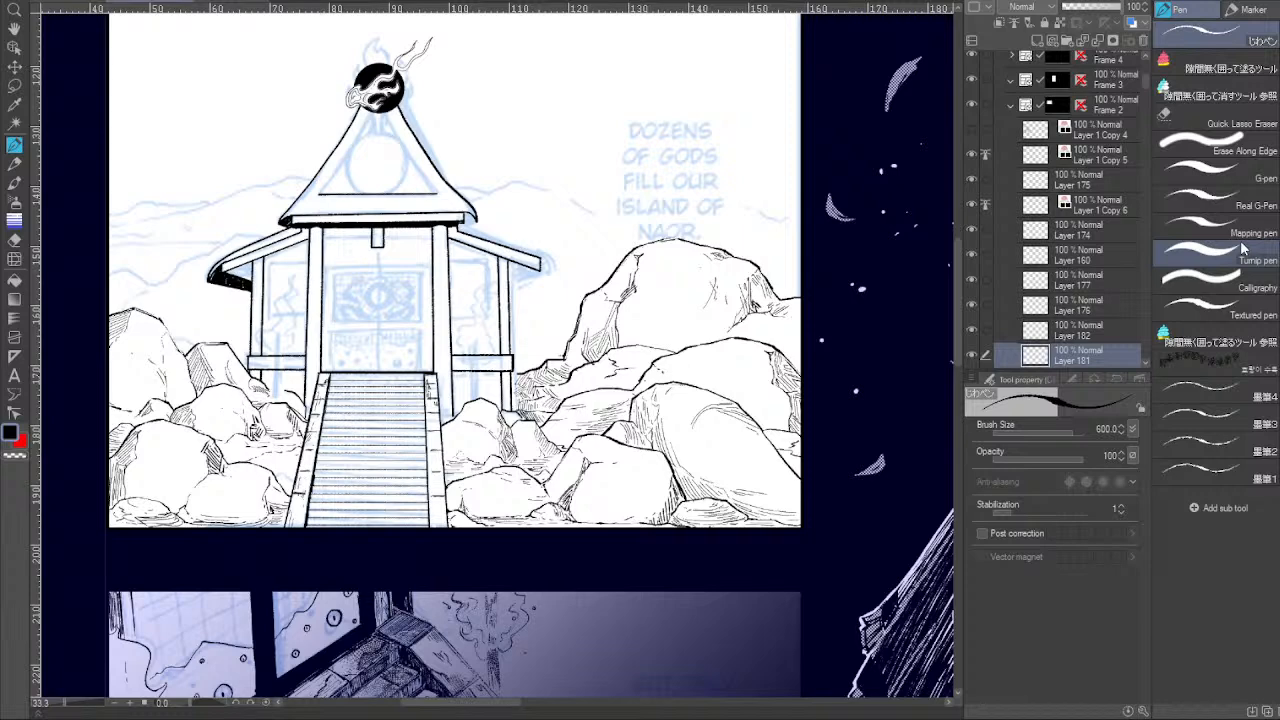
Reduce the pen's brush size to 25 for inking the temple's side roofs.
left_click(129, 703)
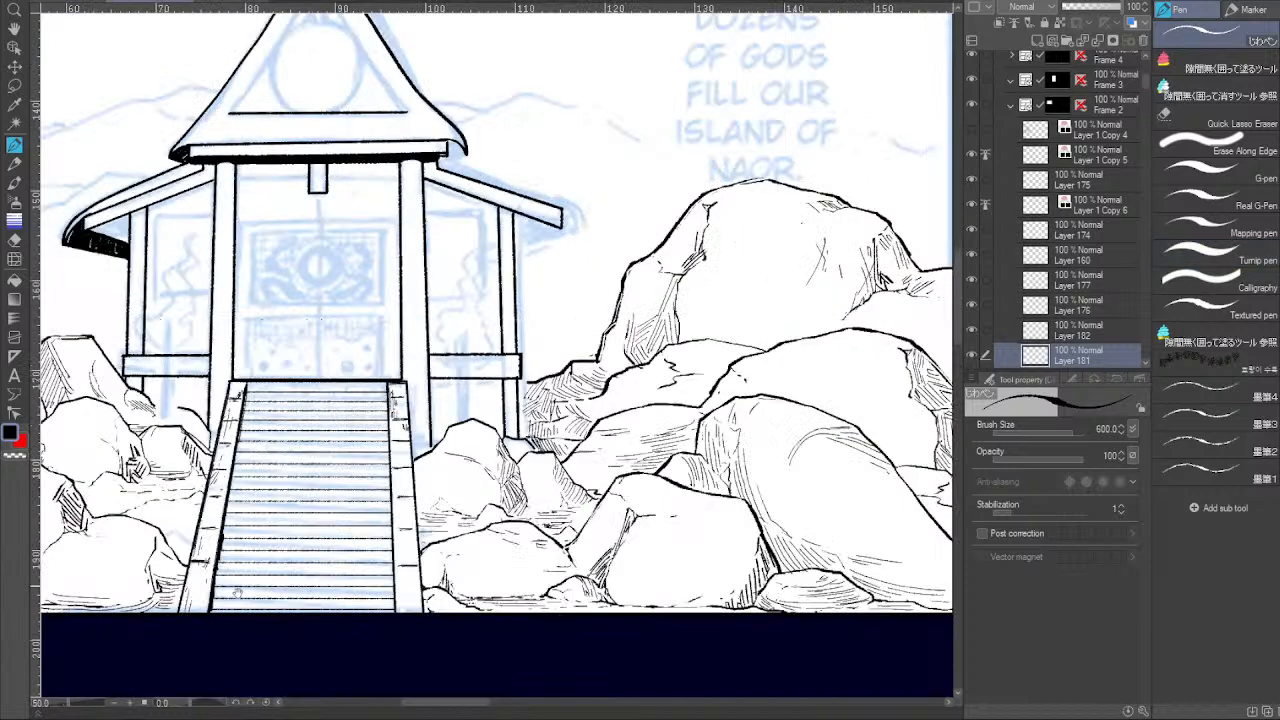
left_click_drag(401, 439, 477, 479)
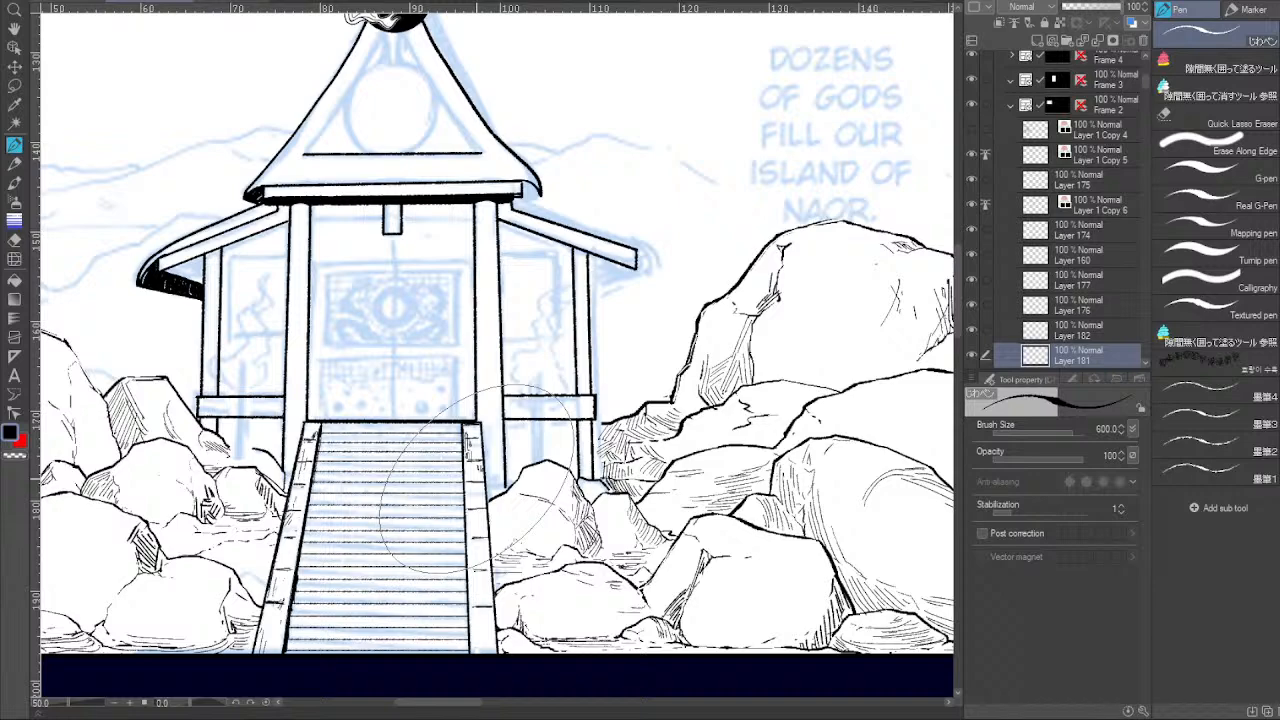
left_click_drag(581, 382, 638, 420)
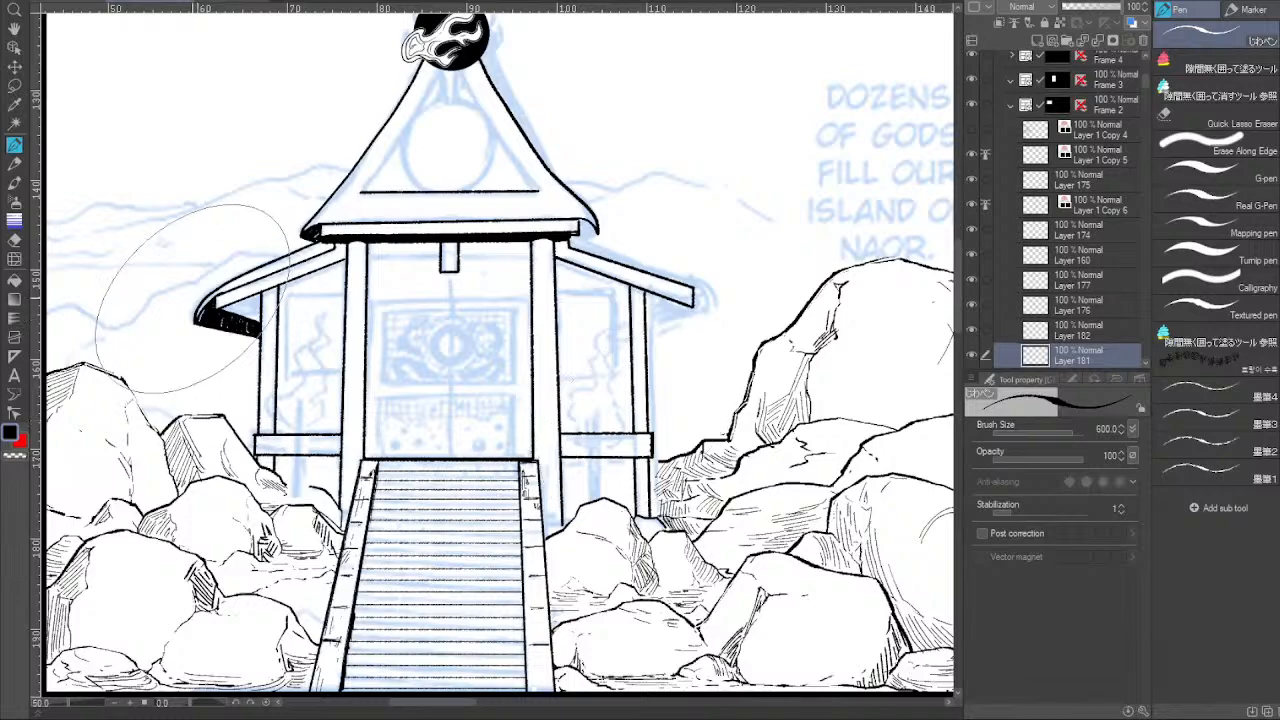
key("bracketleft")
key("bracketleft")
key("bracketleft")
key("bracketleft")
key("bracketleft")
key("bracketleft")
key("bracketleft")
key("bracketleft")
key("bracketleft")
key("bracketleft")
key("bracketleft")
key("bracketleft")
key("bracketleft")
key("bracketleft")
key("bracketleft")
key("bracketleft")
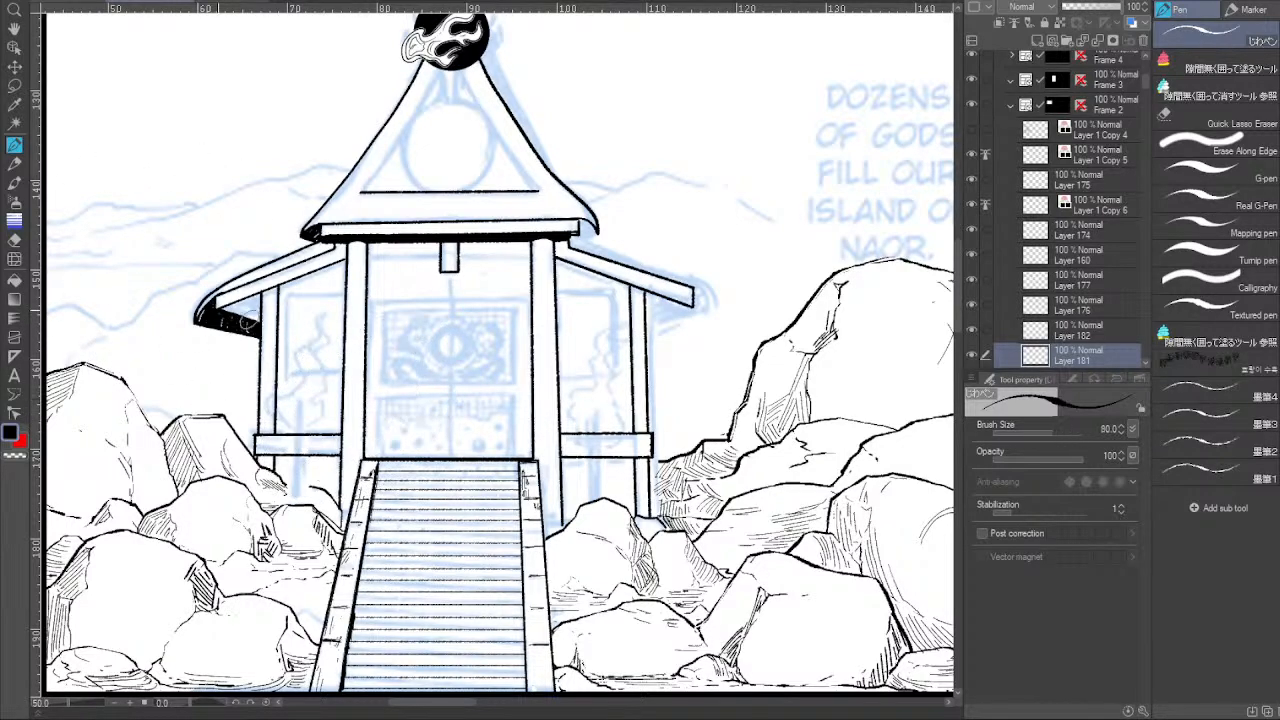
left_click_drag(582, 328, 386, 348)
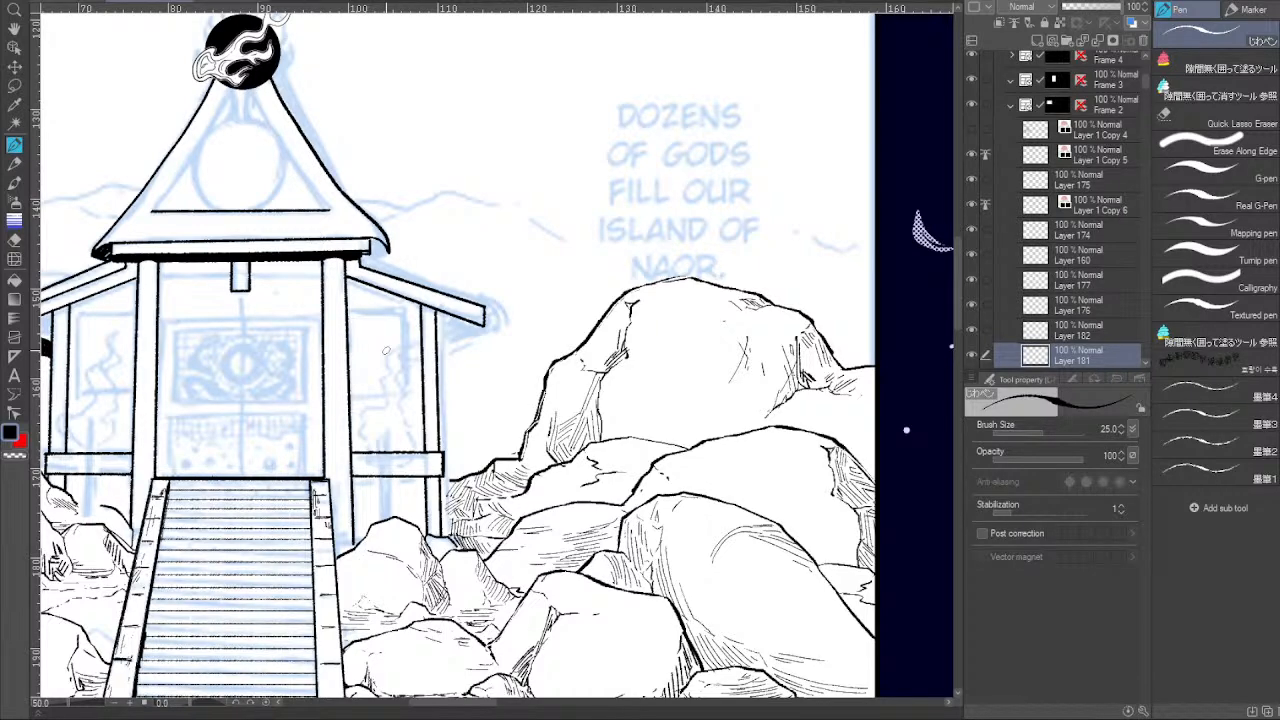
Ink the curved upper edge of the temple's right side roof over the blue sketch, rotating the canvas for the stroke.
mouse_move(406, 256)
left_mouse_down()
mouse_move(423, 240)
mouse_move(421, 256)
mouse_move(497, 297)
left_mouse_up()
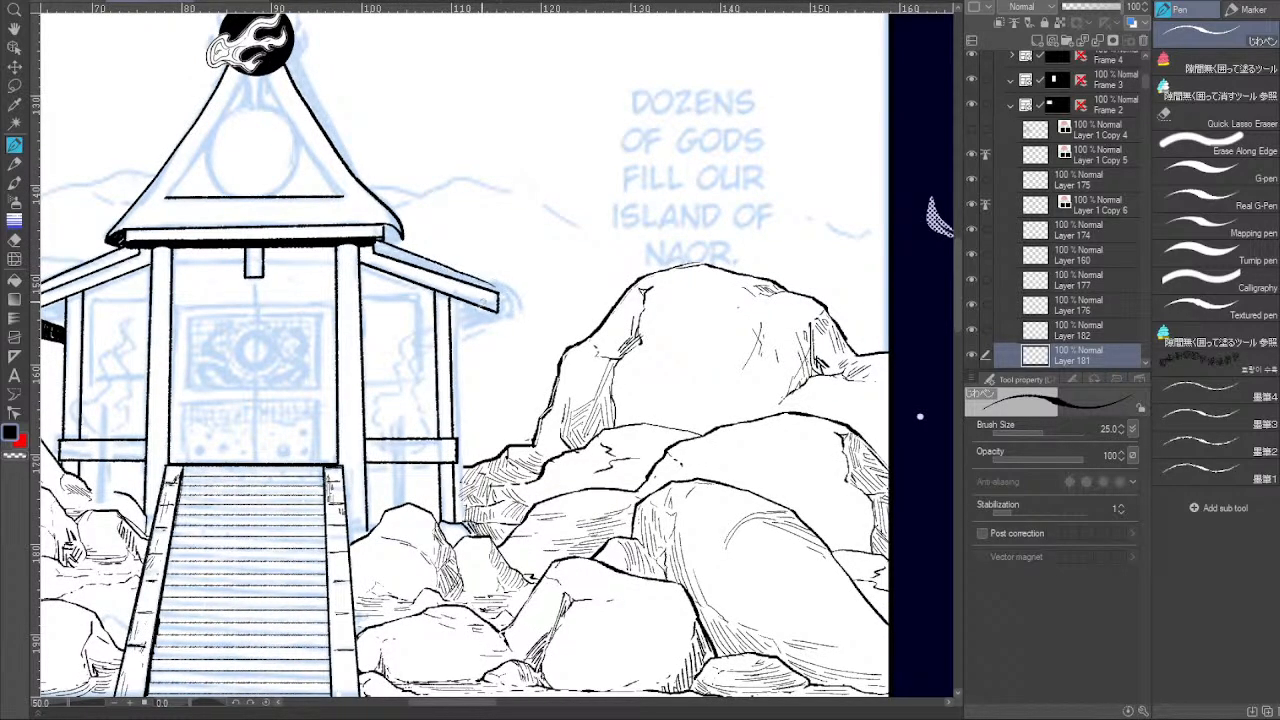
key("ctrl+z")
left_click_drag(456, 389, 554, 411)
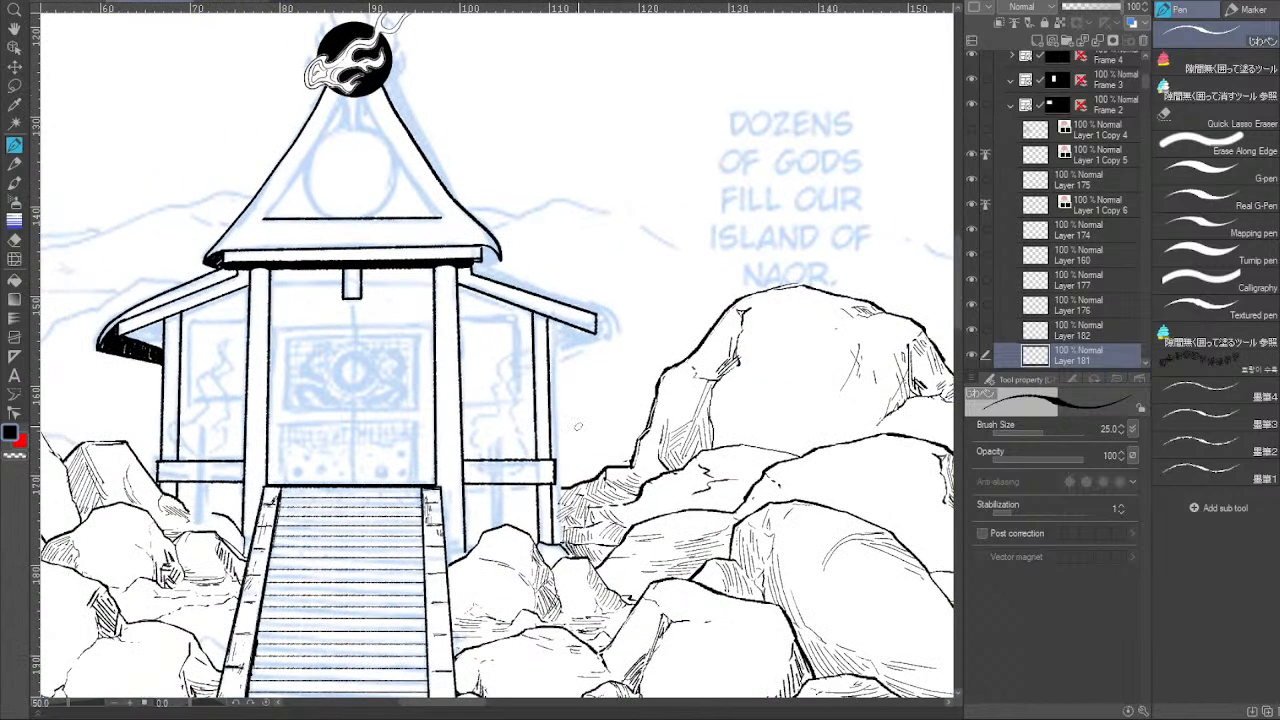
left_click_drag(193, 710, 177, 709)
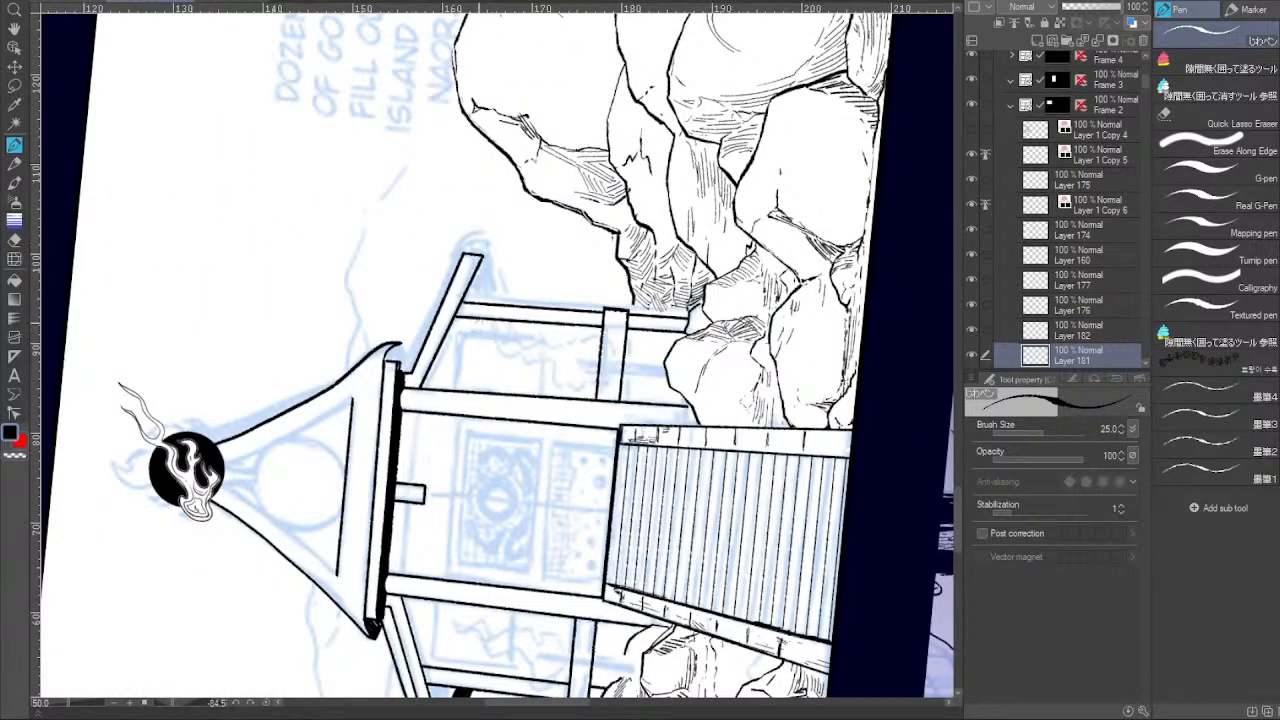
scroll(489, 245, "down", 3)
scroll(487, 178, "up", 3)
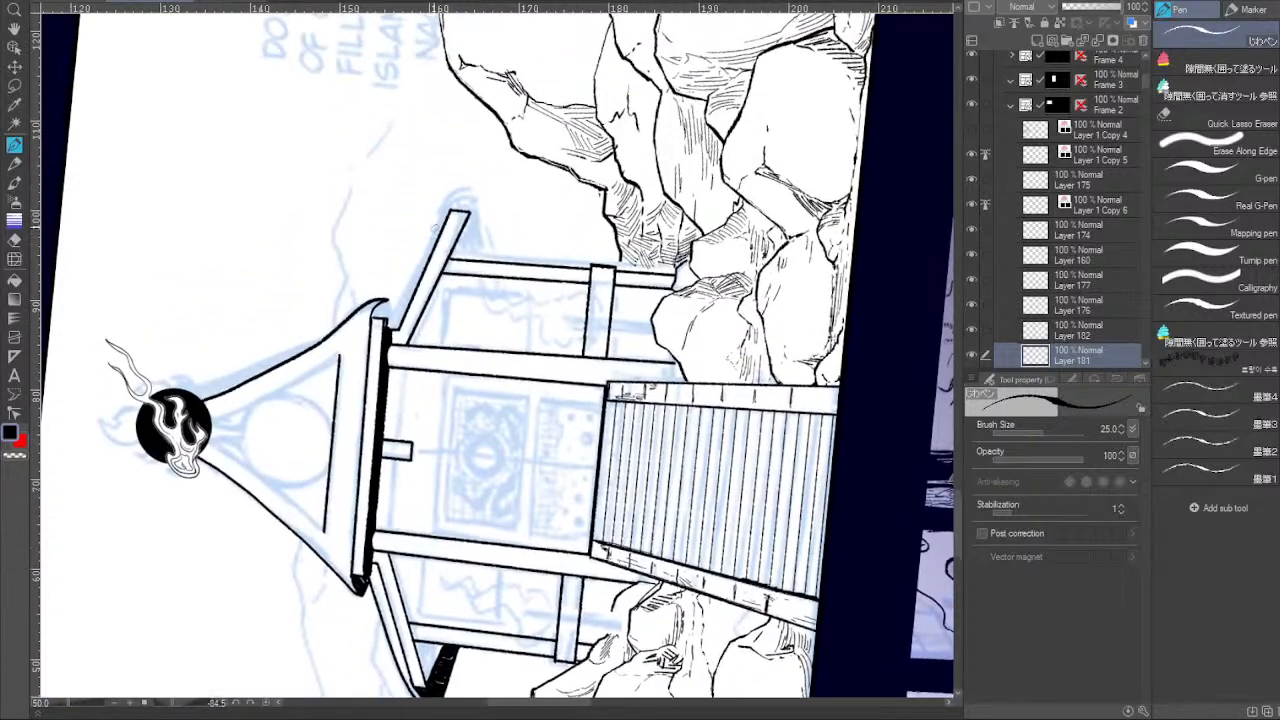
left_click_drag(389, 320, 455, 193)
key("ctrl+z")
mouse_move(475, 198)
left_mouse_down()
mouse_move(440, 212)
mouse_move(386, 322)
left_mouse_up()
key("ctrl+z")
left_click(266, 703)
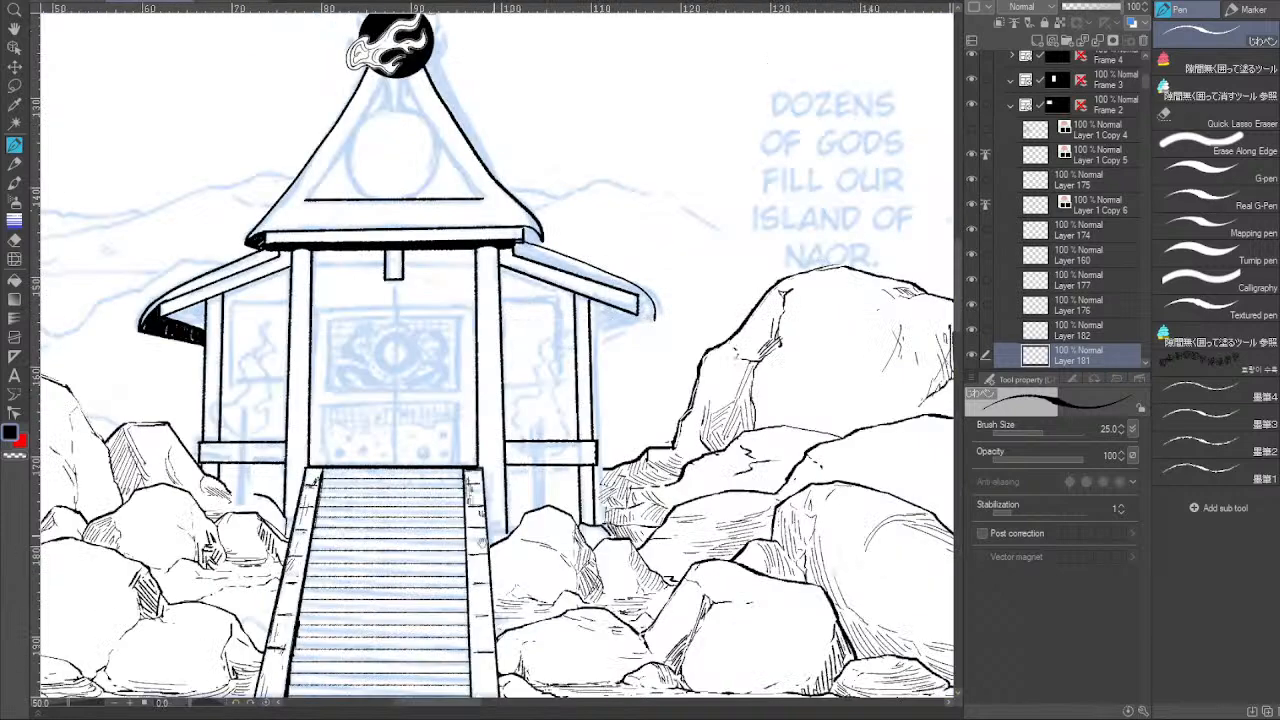
Refine the right eave's curved tip and ink its underside edge from the tip back to the outer post.
left_click_drag(449, 567, 318, 555)
mouse_move(520, 306)
left_mouse_down()
mouse_move(503, 282)
mouse_move(490, 314)
mouse_move(455, 327)
mouse_move(639, 271)
mouse_move(580, 283)
left_mouse_up()
key("ctrl+z")
key("ctrl+z")
key("ctrl+z")
key("ctrl+z")
key("ctrl+z")
key("ctrl+z")
key("ctrl+z")
key("ctrl+z")
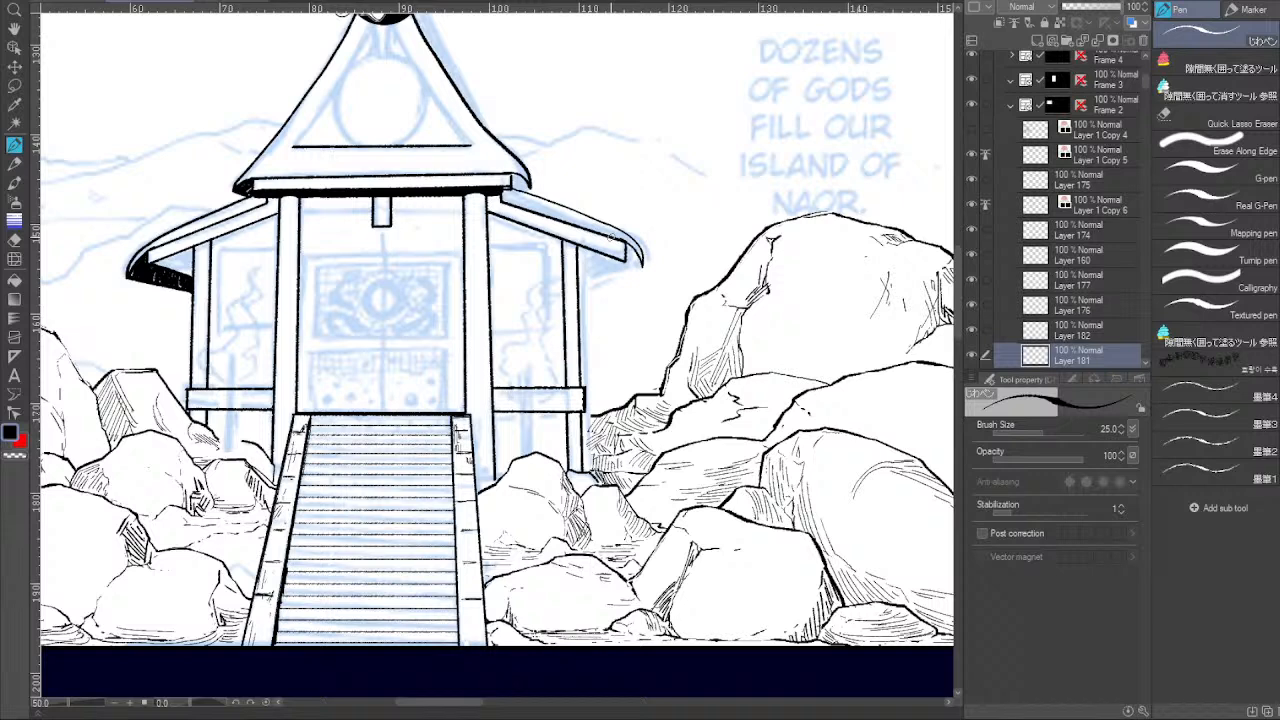
left_click_drag(643, 266, 578, 285)
left_click_drag(640, 222, 651, 206)
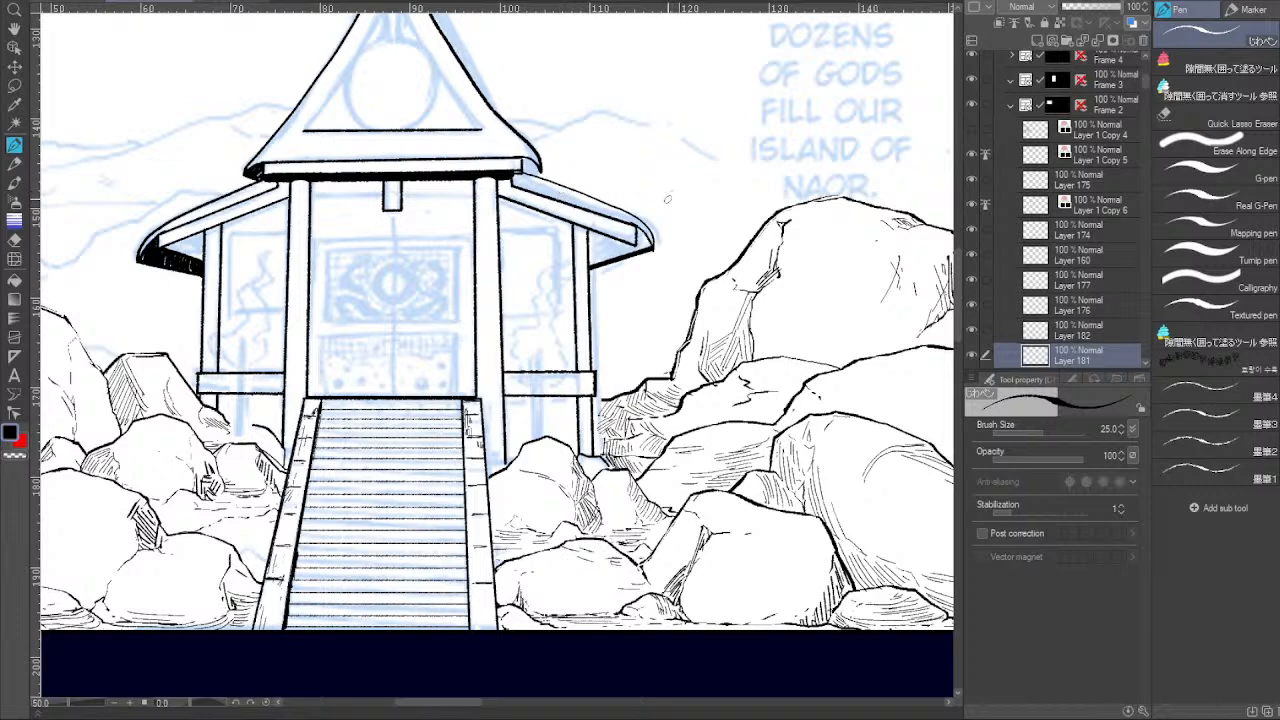
Fill the shadow band beneath the right eave and inside its curved tip with solid black.
left_click_drag(636, 244, 588, 261)
key("ctrl+z")
key("ctrl+z")
key("bracketright")
key("bracketright")
key("bracketleft")
key("bracketleft")
key("ctrl+z")
mouse_move(638, 227)
left_mouse_down()
mouse_move(652, 254)
mouse_move(660, 236)
mouse_move(592, 273)
left_mouse_up()
left_click_drag(638, 228, 641, 251)
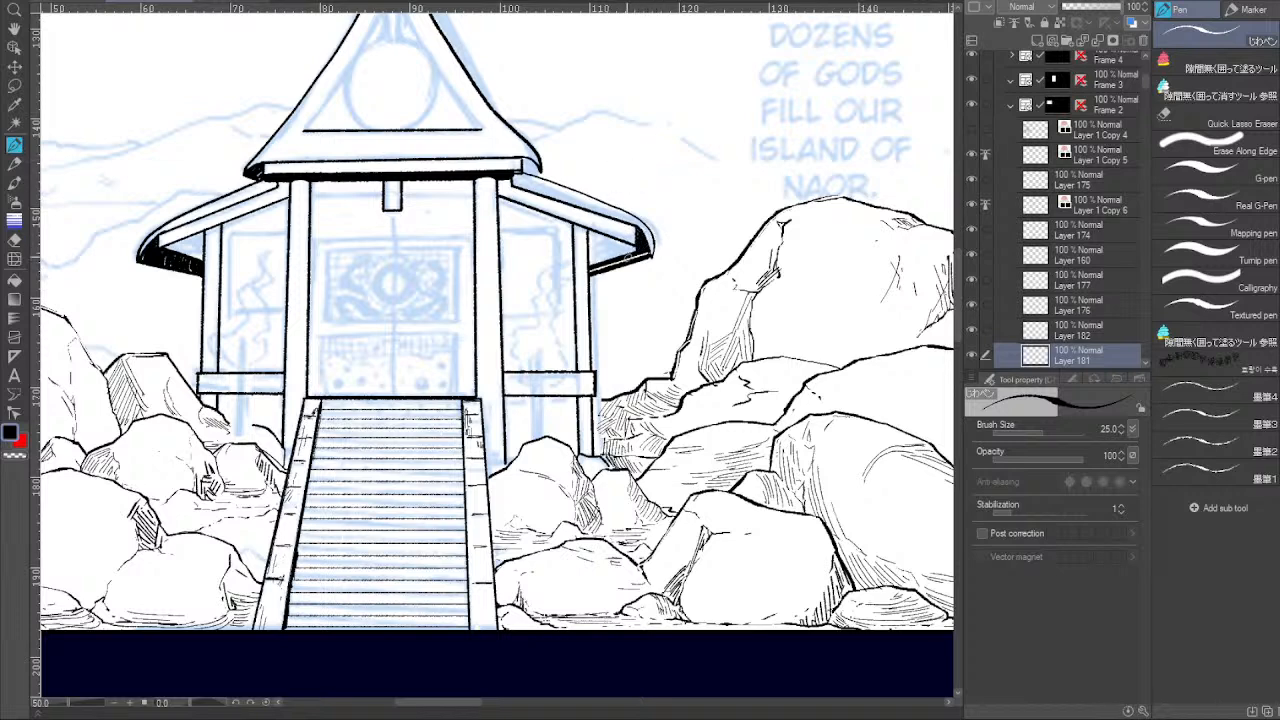
mouse_move(647, 256)
left_mouse_down()
mouse_move(591, 267)
mouse_move(592, 233)
mouse_move(638, 252)
mouse_move(598, 263)
mouse_move(617, 244)
left_mouse_up()
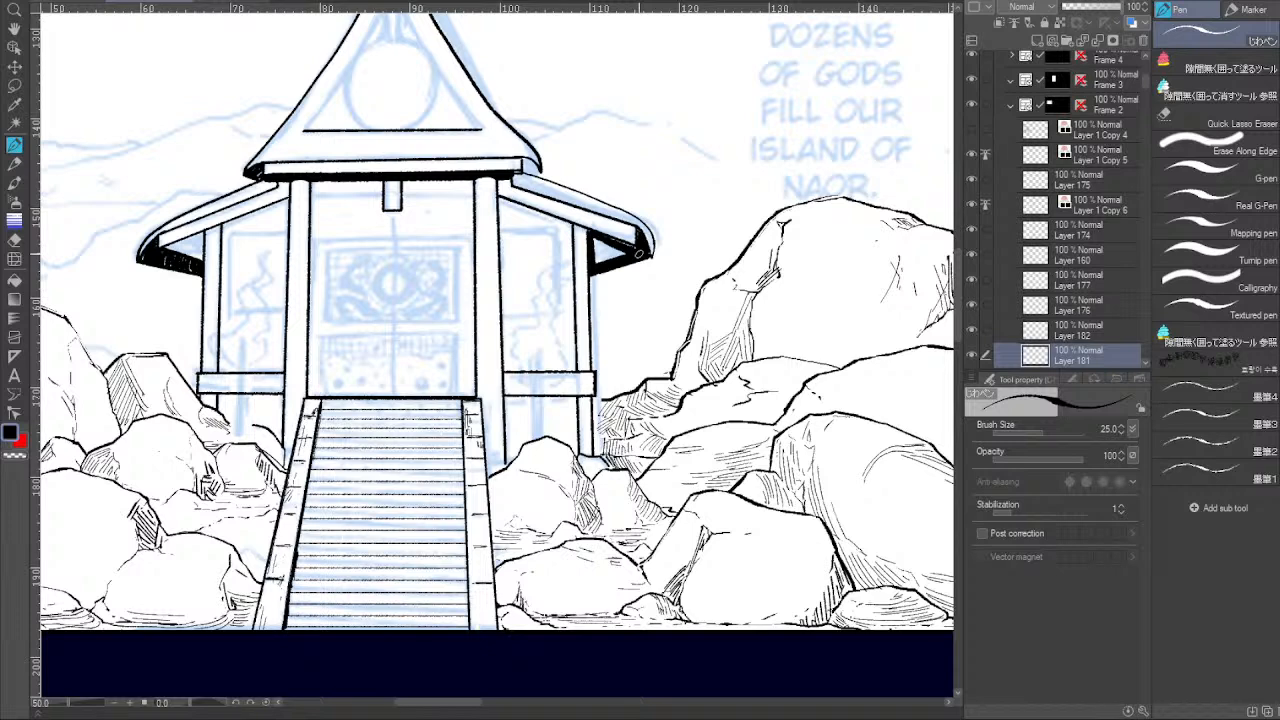
Set the brush size to 15 and reinforce the ink lines along the left and right side roofs.
key("bracketleft")
key("bracketleft")
key("bracketleft")
left_click_drag(280, 186, 156, 240)
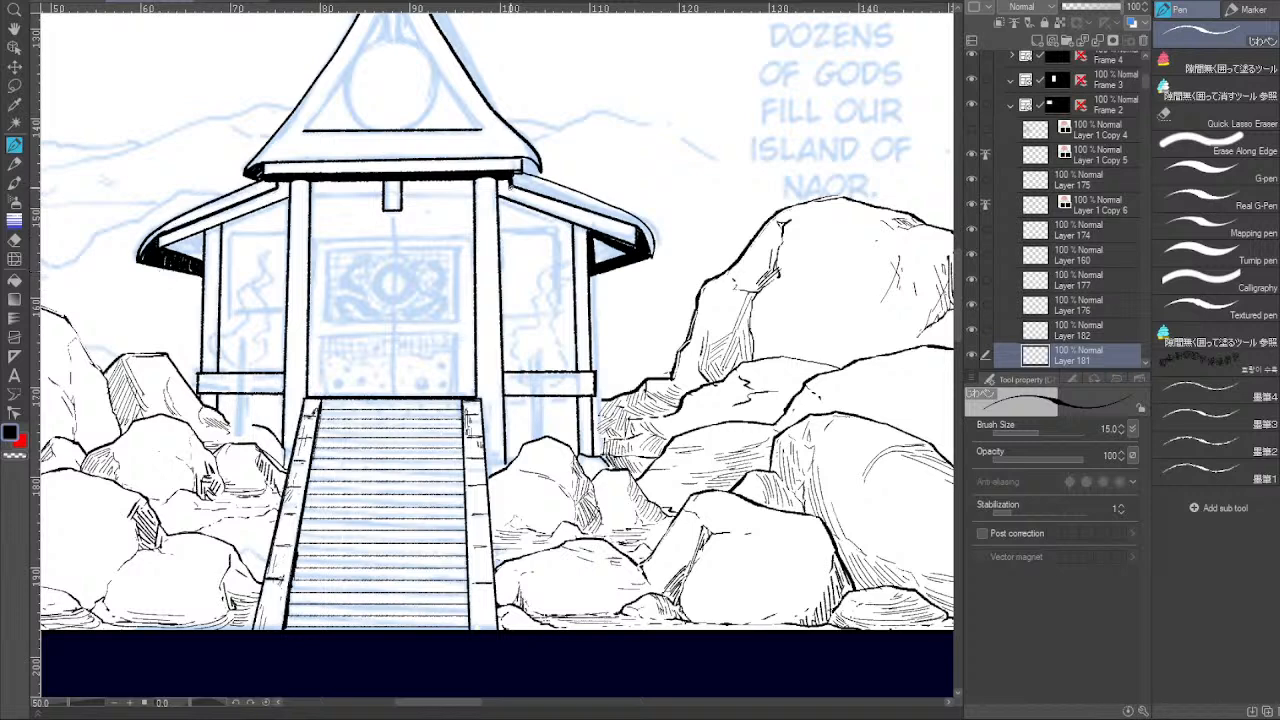
left_click_drag(508, 186, 638, 233)
left_click_drag(595, 240, 597, 266)
Undo the last touch-up strokes by the right outer post and clean the eave's black shadow with the Hard eraser.
key("bracketright")
key("bracketright")
key("bracketright")
key("bracketright")
key("bracketright")
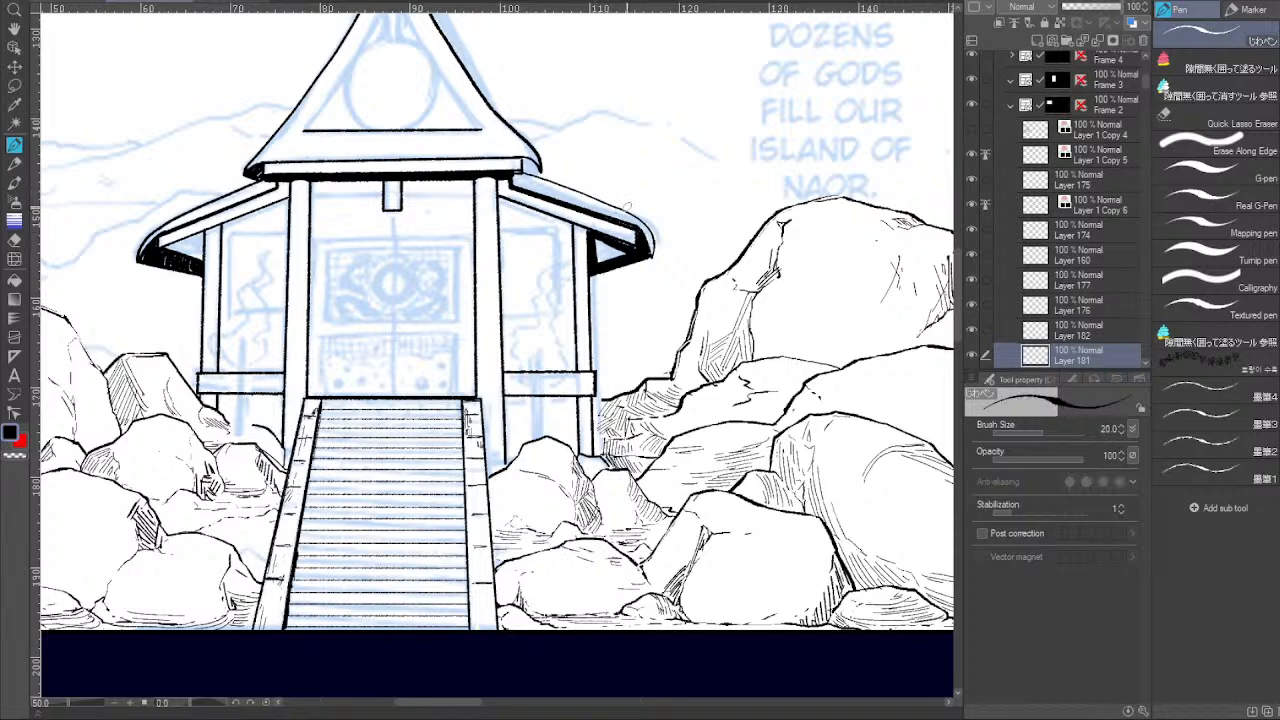
mouse_move(596, 240)
left_mouse_down()
mouse_move(620, 250)
mouse_move(600, 240)
left_mouse_up()
key("ctrl+z")
key("ctrl+z")
key("e")
mouse_move(630, 242)
left_mouse_down()
mouse_move(592, 260)
mouse_move(610, 242)
mouse_move(592, 242)
mouse_move(611, 234)
mouse_move(626, 250)
left_mouse_up()
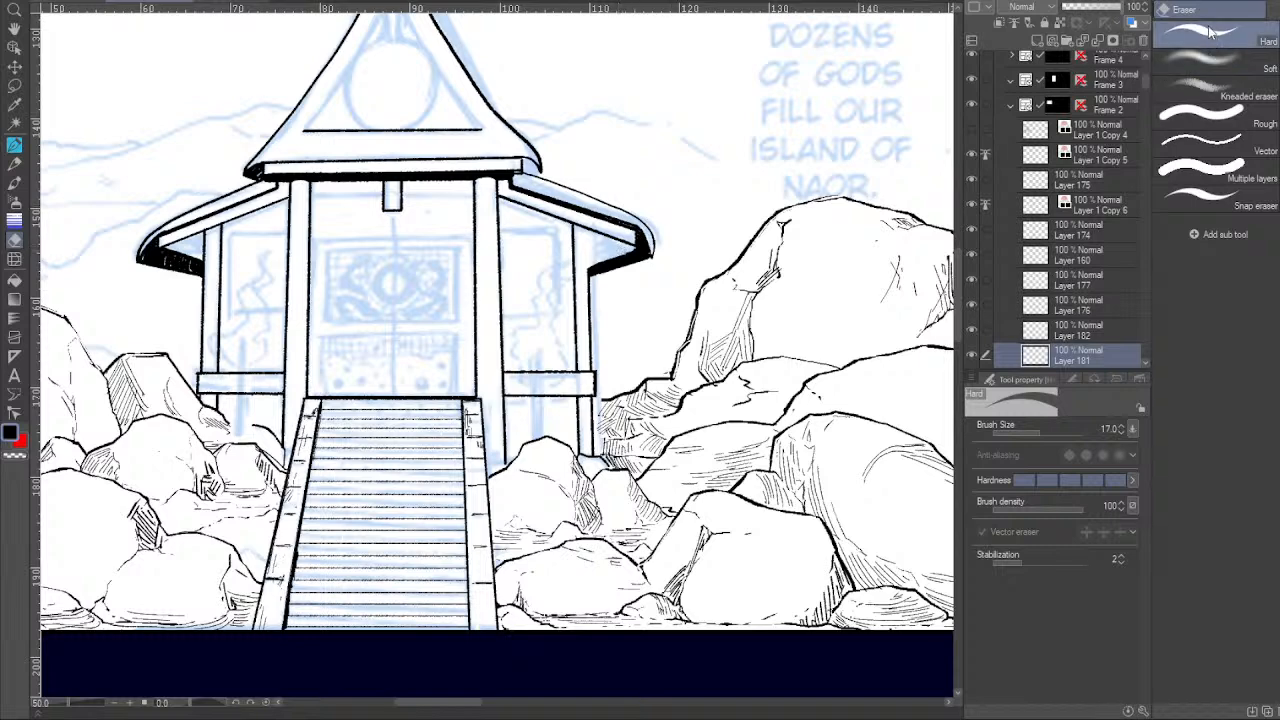
Redraw the right outer post's outer edge up to the eave at brush size 12, and straighten the shadow band's inner edge.
left_click(15, 145)
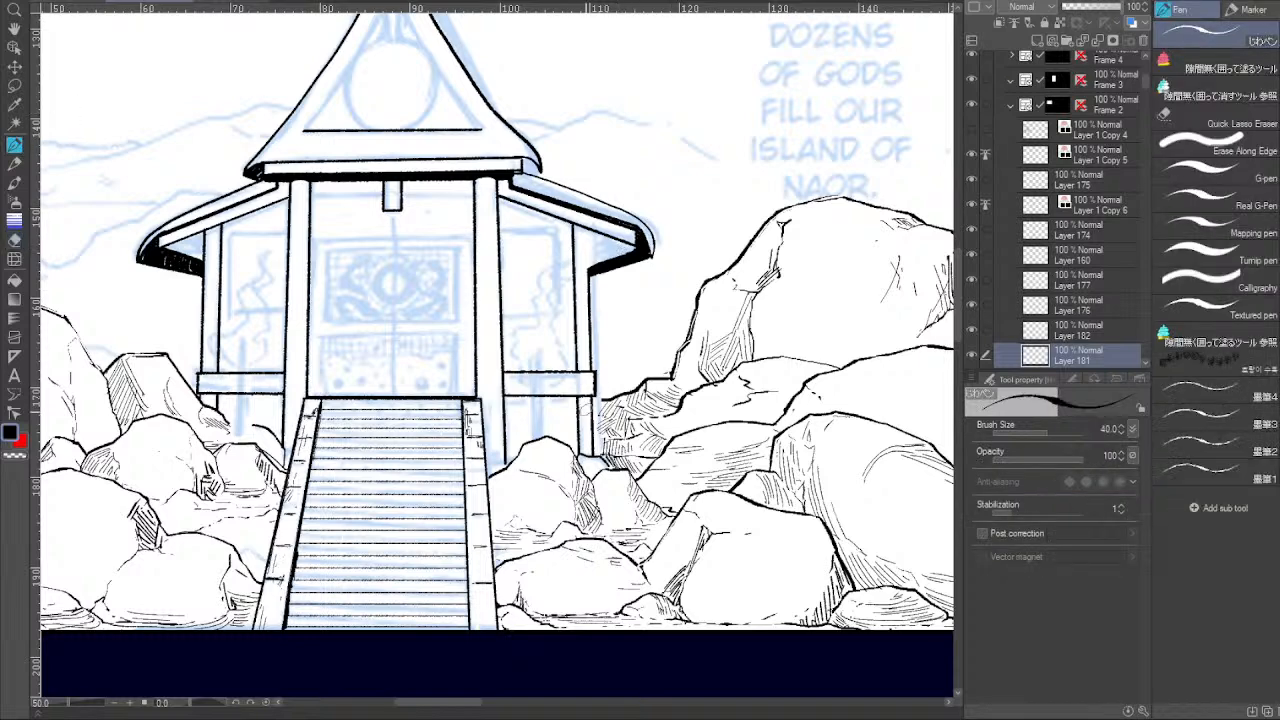
key("bracketleft")
key("bracketleft")
key("bracketleft")
key("bracketleft")
left_click_drag(591, 306, 593, 368)
left_click(589, 231, "shift")
key("ctrl+z")
key("bracketleft")
key("bracketleft")
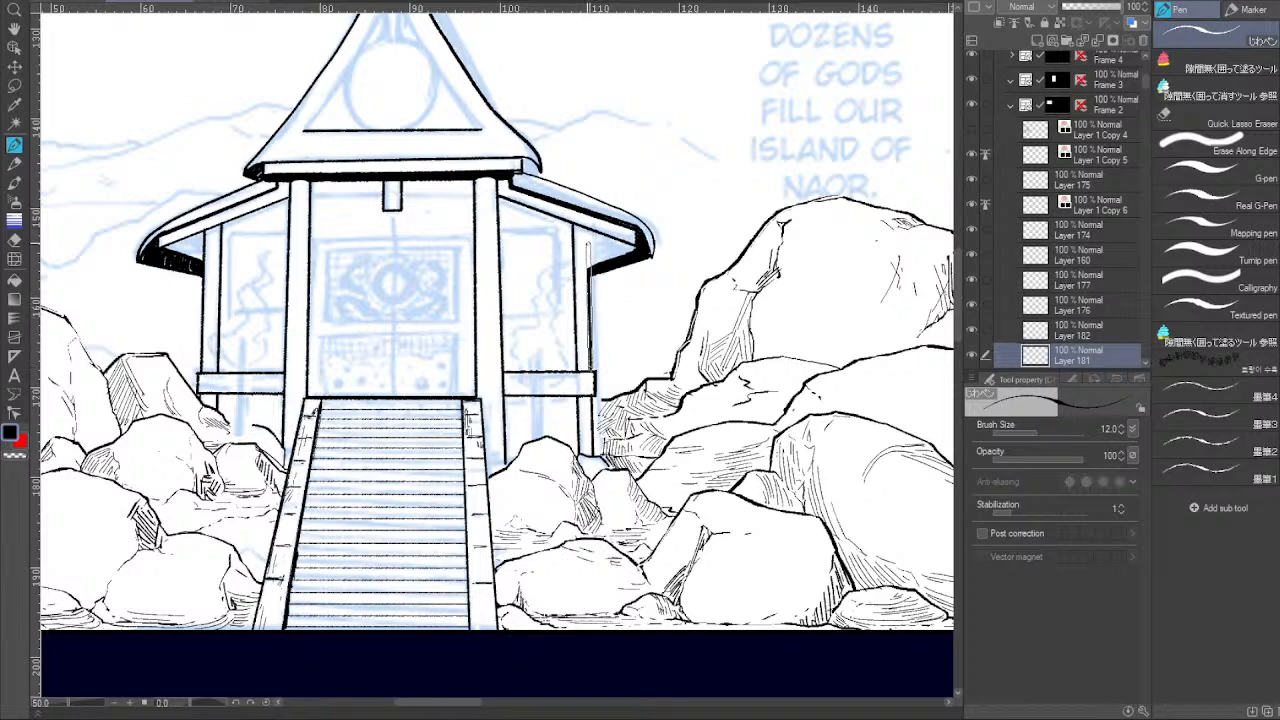
left_click(588, 229, "shift")
left_click(639, 247)
left_click(588, 266, "shift")
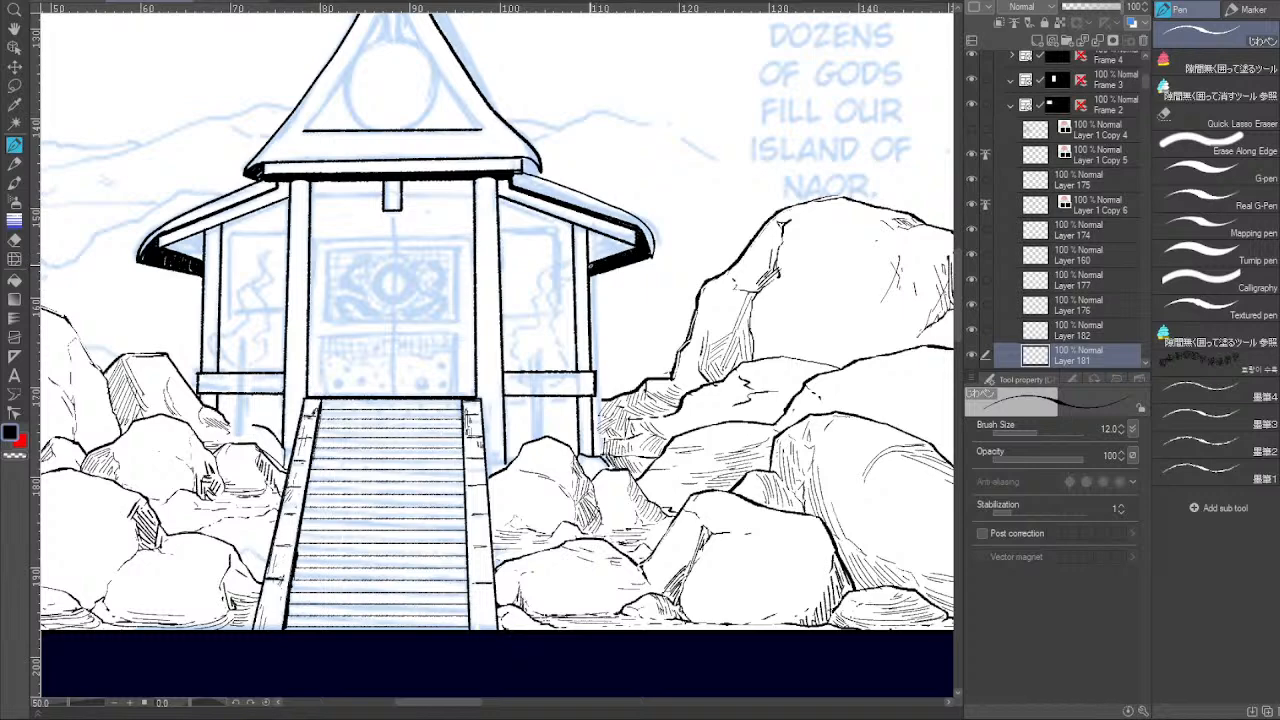
Hatch the triangular gap beneath the right eave with fine parallel lines following the slope of the beam.
scroll(620, 247, "up", 2)
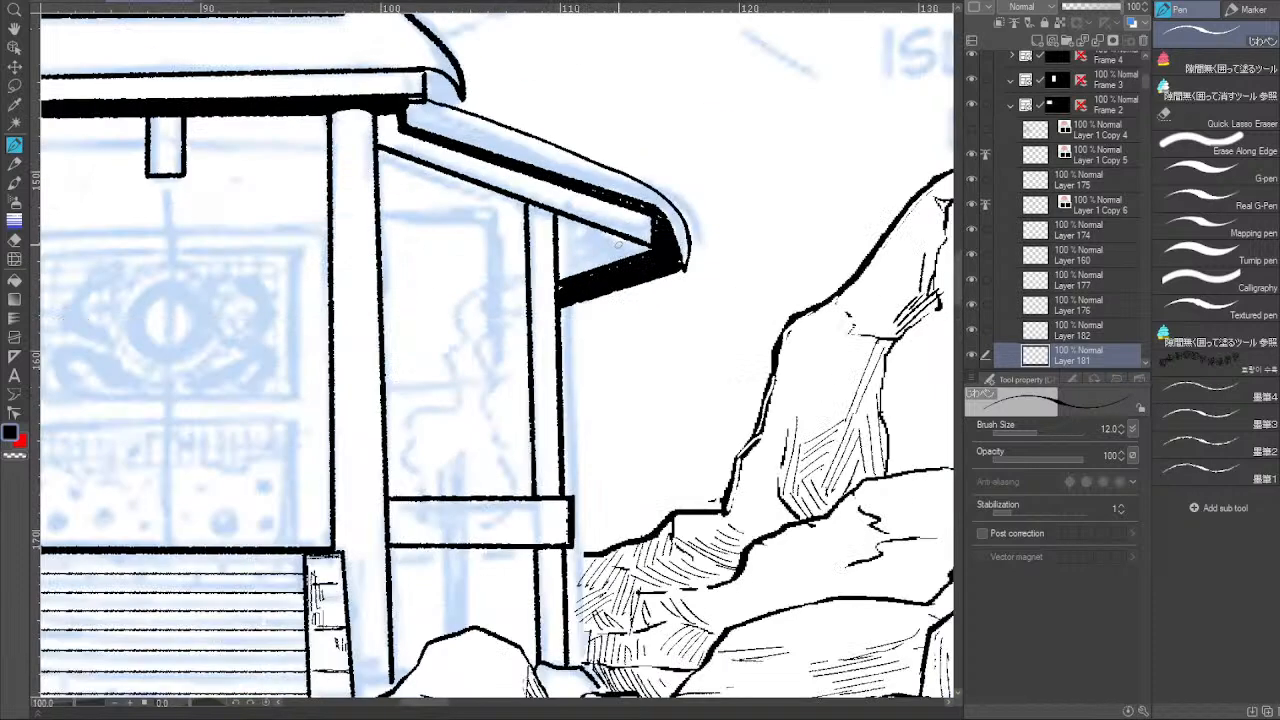
left_click_drag(693, 254, 580, 366)
left_click_drag(589, 422, 539, 422)
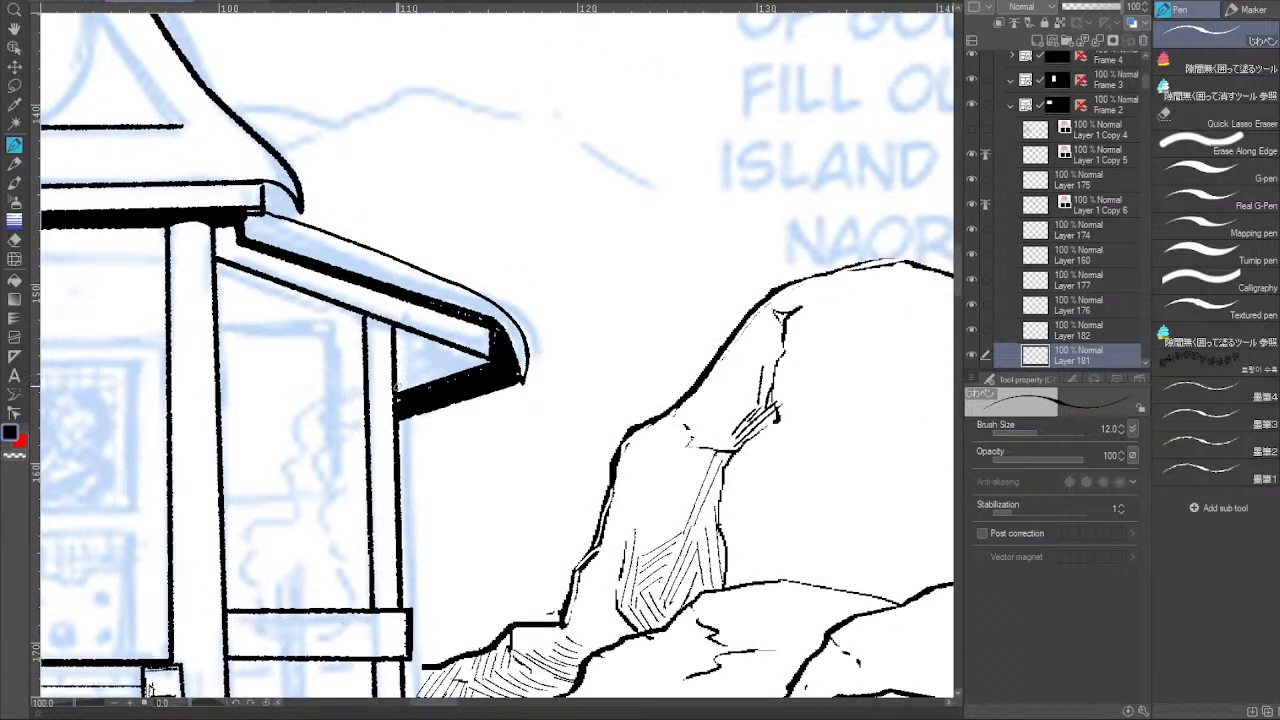
left_click_drag(397, 334, 479, 364)
key("ctrl+z")
left_click_drag(397, 336, 481, 364)
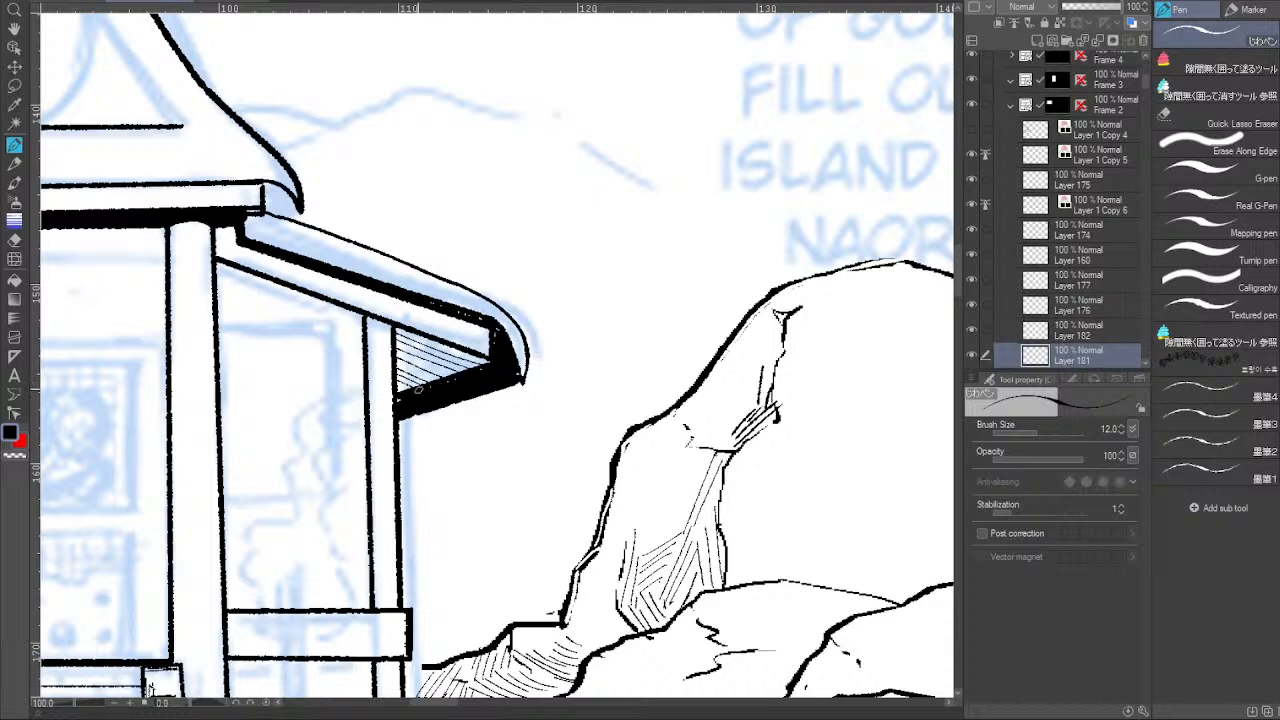
key("ctrl+z")
mouse_move(441, 380)
left_mouse_down()
mouse_move(396, 365)
mouse_move(449, 380)
left_mouse_up()
key("ctrl+z")
Straighten the upper edge of the black shadow beneath the left side roof's eave.
left_click_drag(449, 207, 752, 290)
left_click_drag(507, 339, 757, 336)
left_click_drag(523, 403, 688, 363)
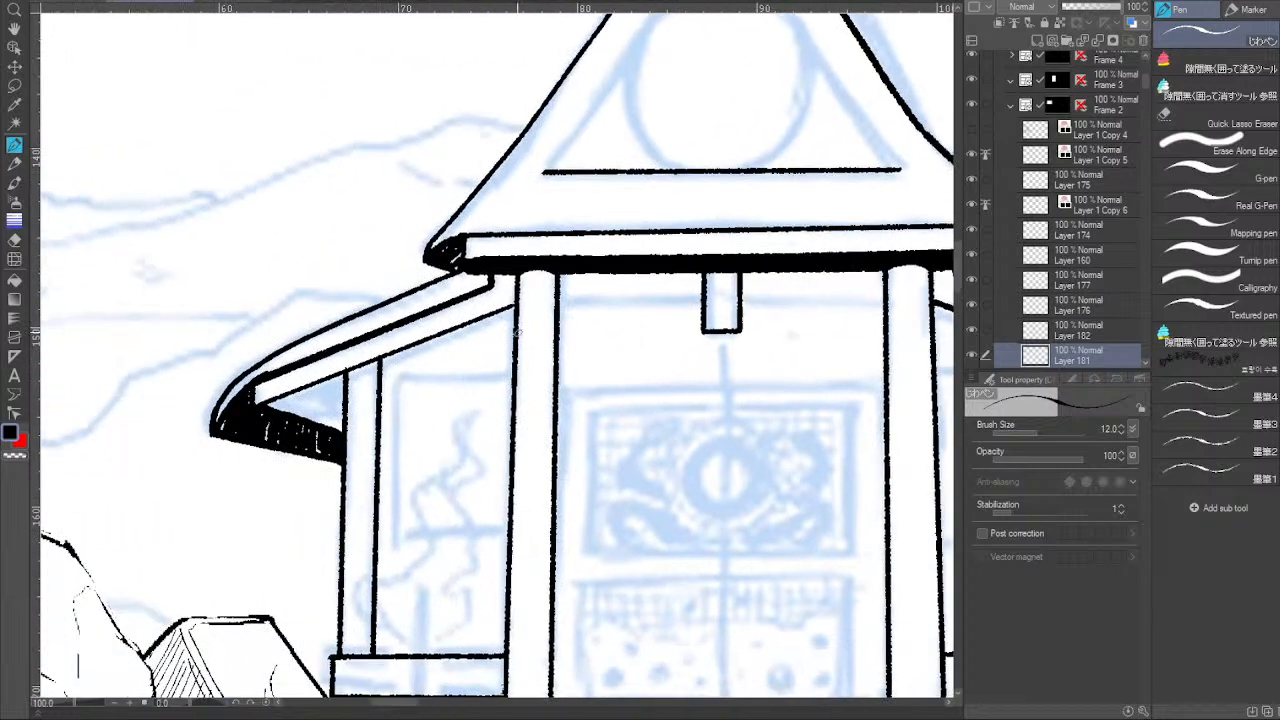
left_click_drag(189, 704, 181, 705)
left_click_drag(364, 557, 437, 523)
key("ctrl+z")
left_click_drag(365, 556, 437, 522)
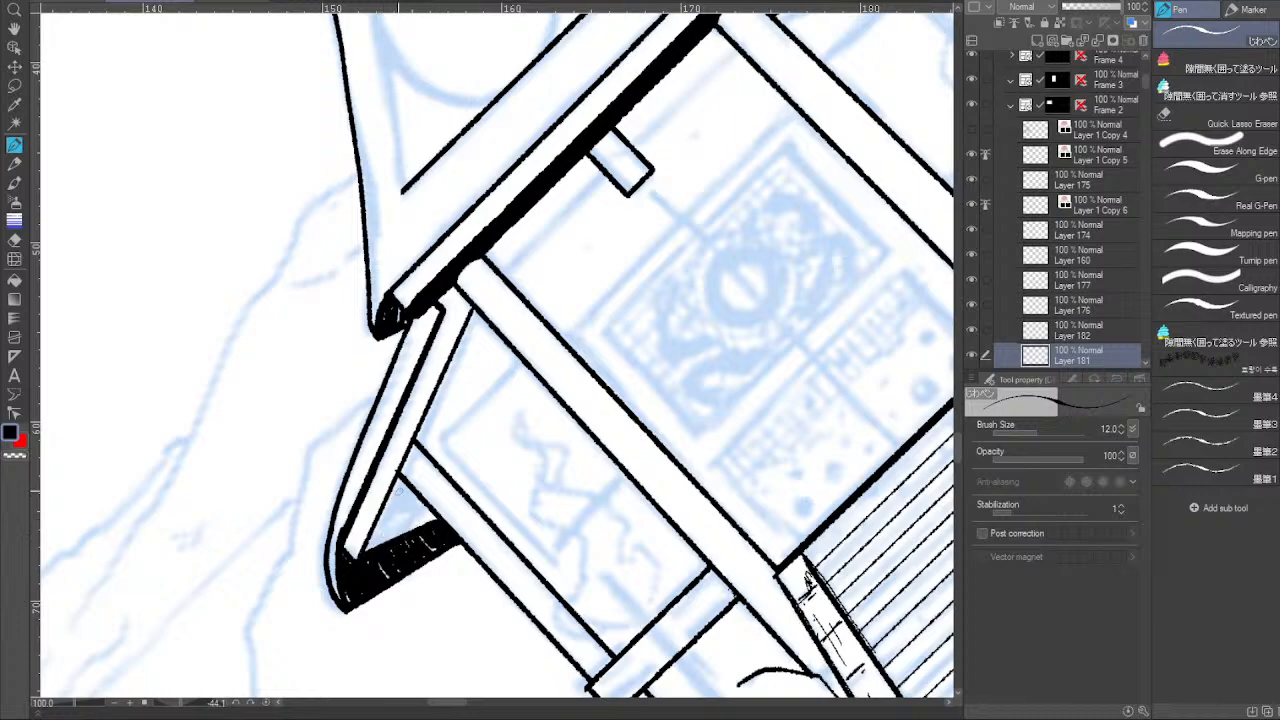
Hatch the triangular gap between the left eave's shadow, the roof beam and the outer post with fine parallel lines.
left_click_drag(183, 705, 200, 702)
left_click_drag(343, 424, 269, 440)
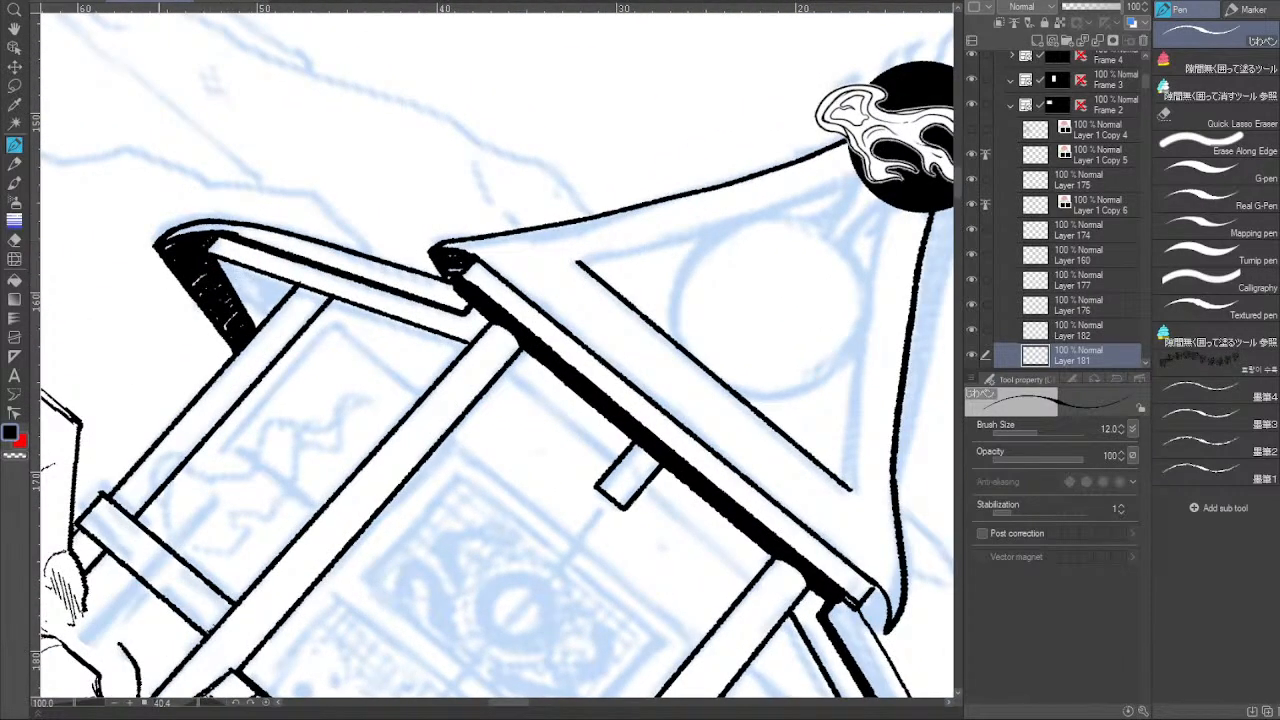
left_click_drag(200, 705, 212, 702)
left_click_drag(379, 389, 334, 499)
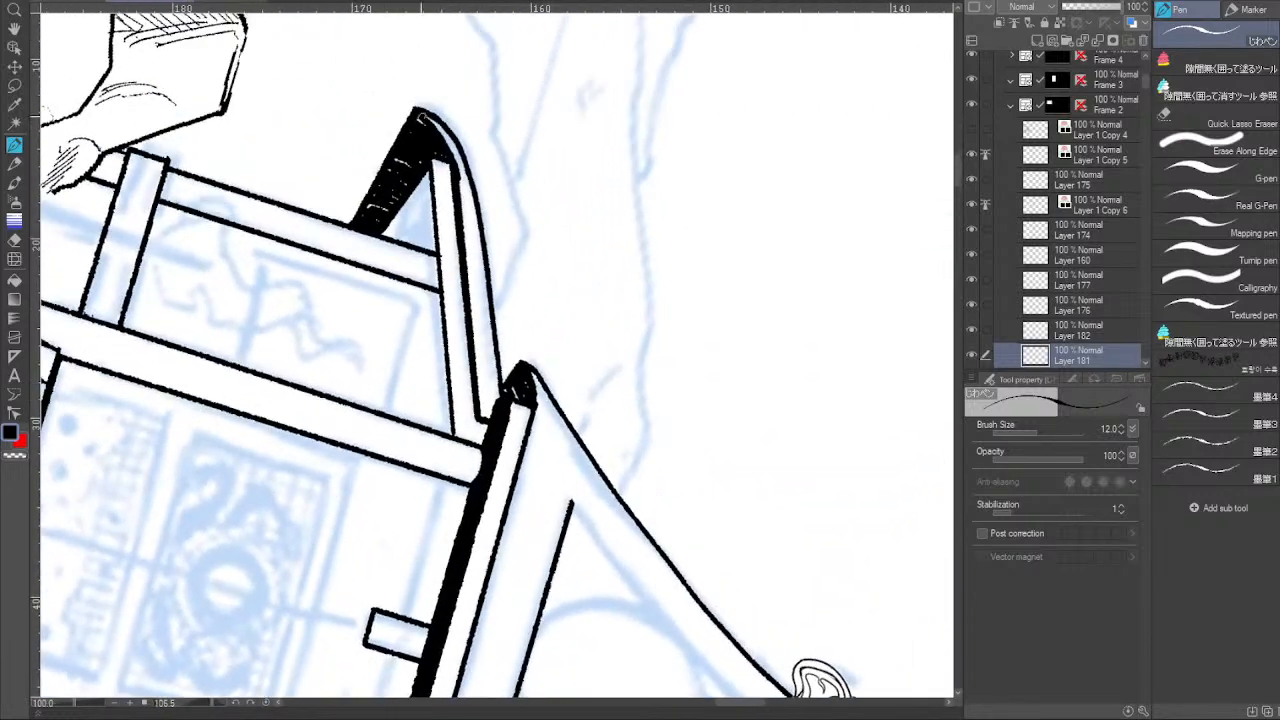
left_click_drag(423, 178, 428, 242)
key("ctrl+z")
mouse_move(420, 179)
left_mouse_down()
mouse_move(430, 252)
mouse_move(416, 196)
mouse_move(421, 246)
left_mouse_up()
key("ctrl+z")
left_click_drag(405, 196, 412, 240)
key("ctrl+z")
left_click_drag(404, 197, 411, 243)
key("ctrl+z")
left_click_drag(405, 197, 411, 243)
key("ctrl+z")
mouse_move(406, 195)
left_mouse_down()
mouse_move(412, 245)
mouse_move(400, 209)
mouse_move(404, 245)
mouse_move(393, 235)
left_mouse_up()
key("ctrl+z")
key("ctrl+z")
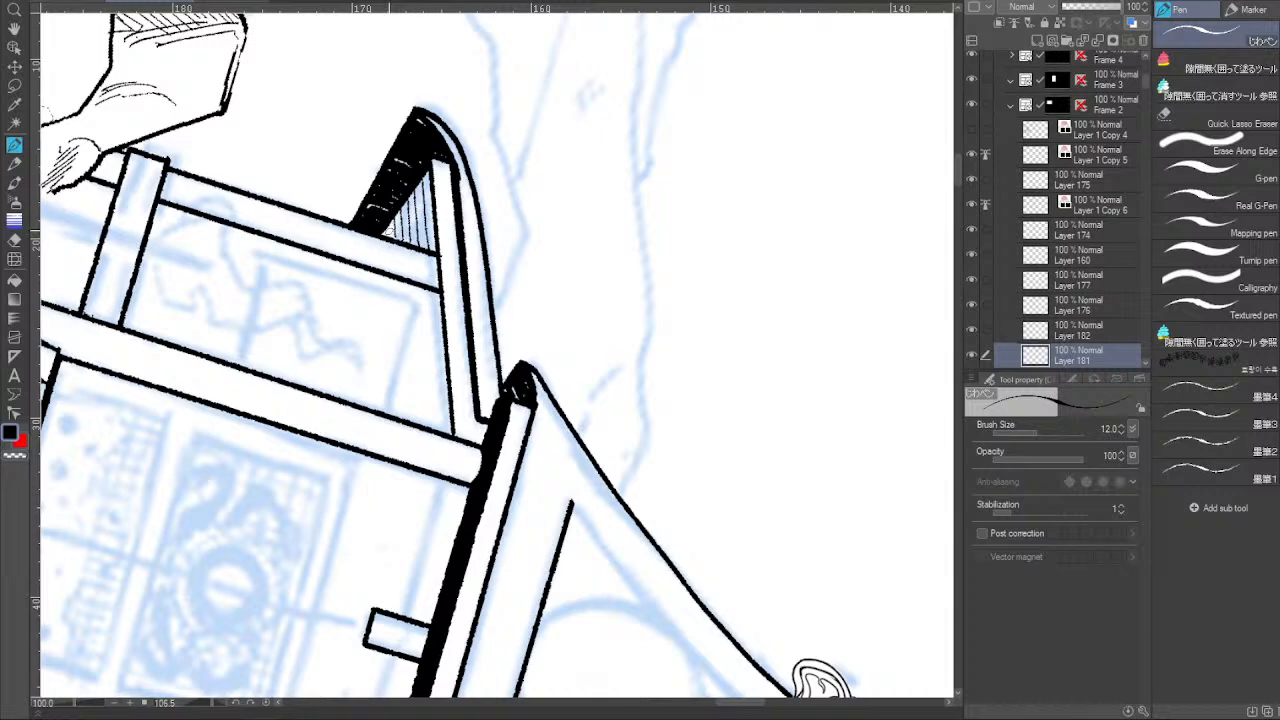
Switch to white at brush size 6 and draw a thin highlight line inside the left side roof's thick black edge.
key("x")
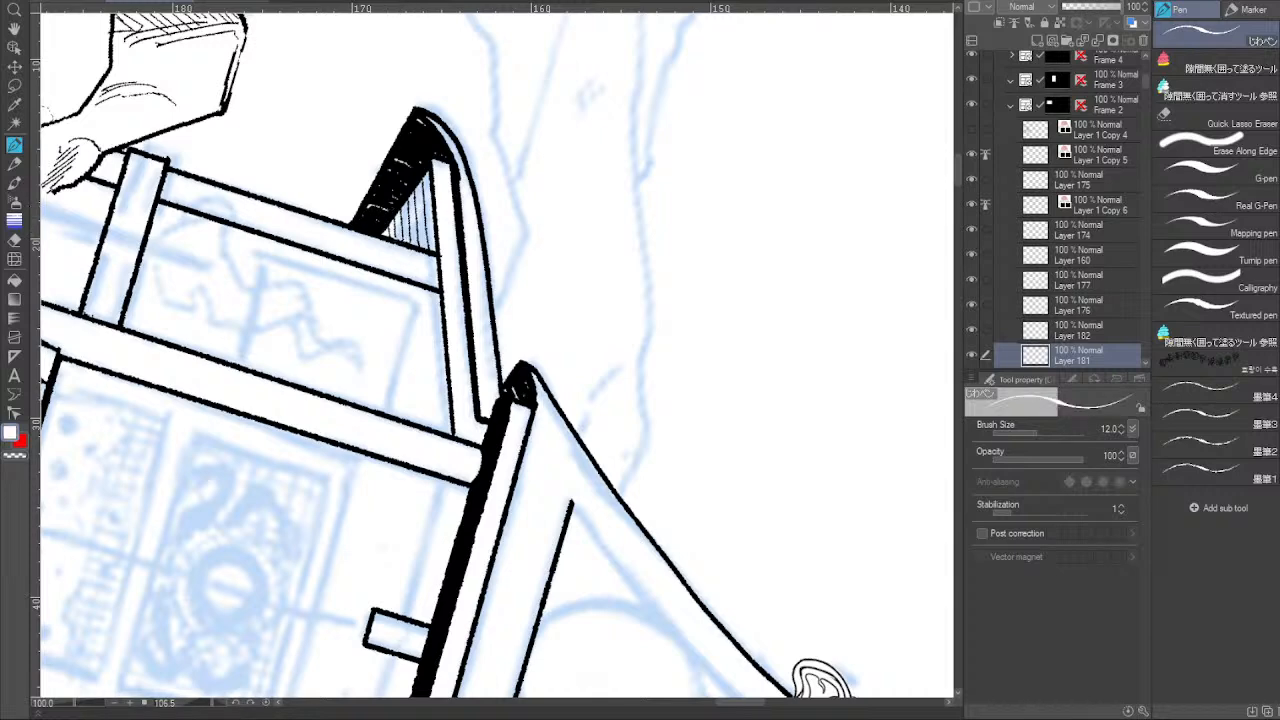
key("bracketleft")
key("bracketleft")
left_click_drag(419, 114, 454, 174)
key("ctrl+z")
left_click_drag(211, 704, 185, 705)
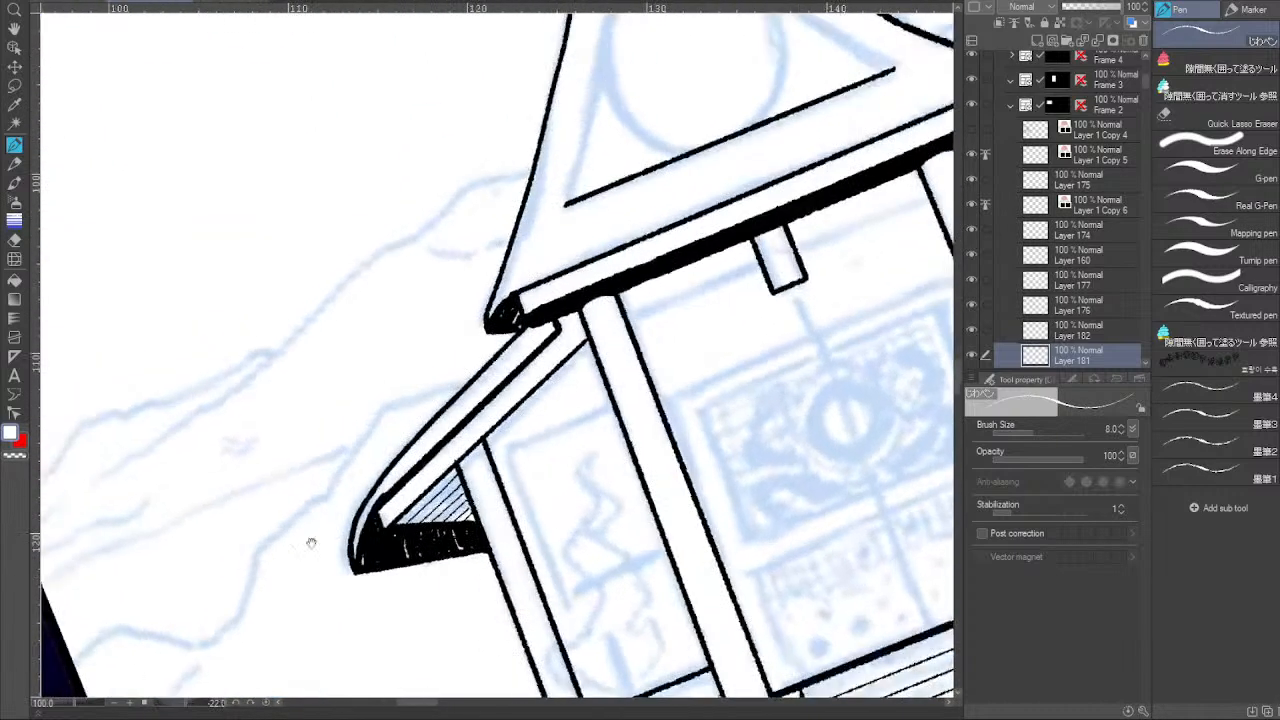
left_click_drag(257, 600, 201, 542)
key("bracketleft")
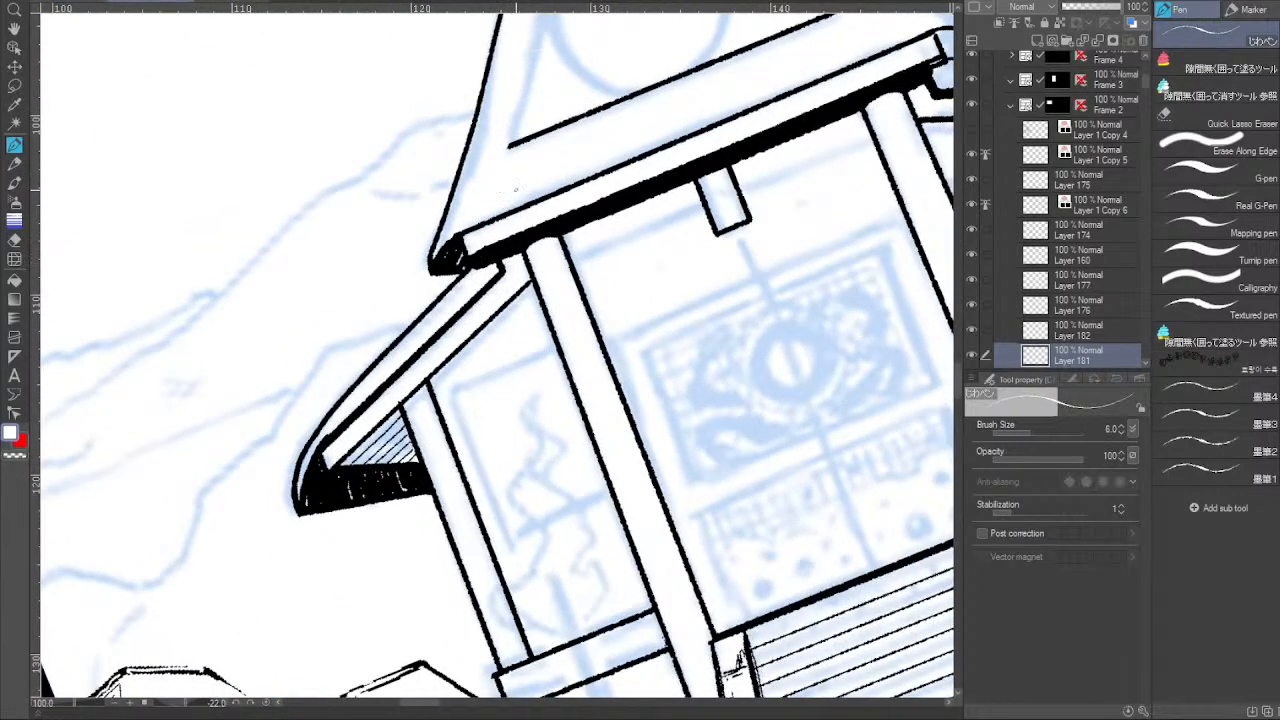
mouse_move(500, 270)
left_mouse_down()
mouse_move(340, 430)
mouse_move(305, 503)
left_mouse_up()
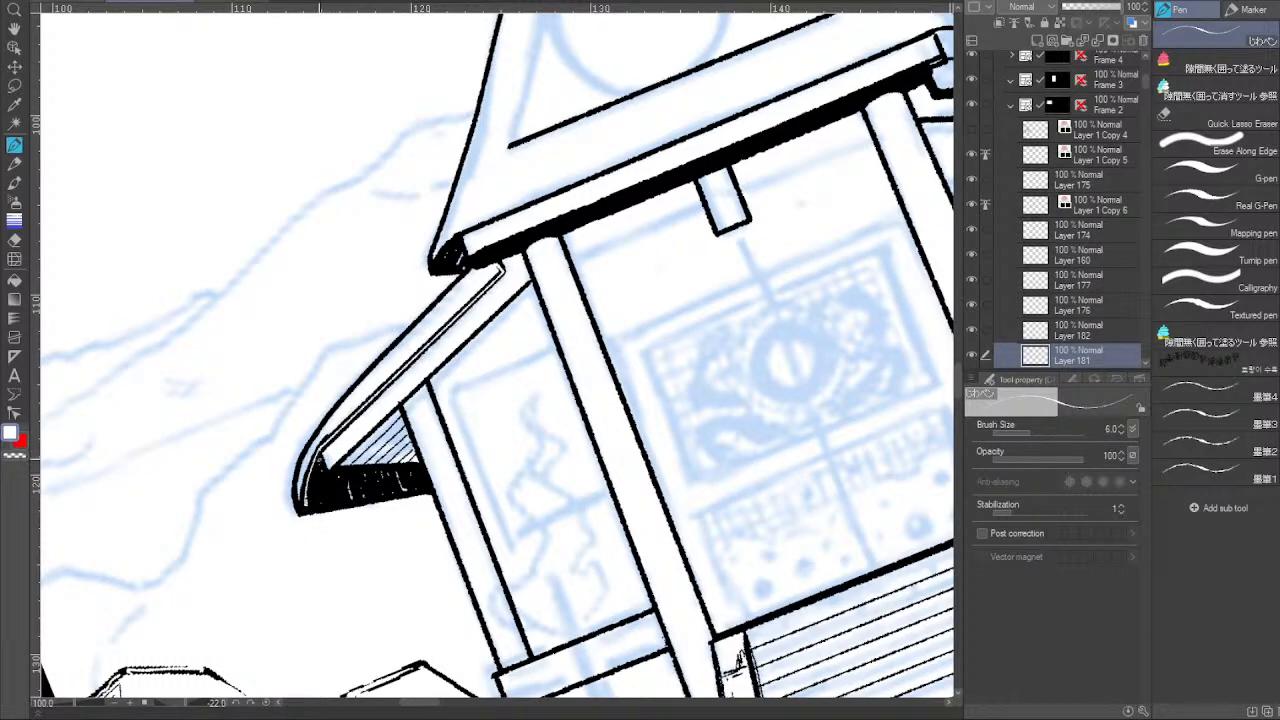
Draw thin white detail lines through the black shadow beneath the left eave.
mouse_move(326, 466)
left_mouse_down()
mouse_move(422, 468)
mouse_move(430, 505)
left_mouse_up()
mouse_move(317, 468)
left_mouse_down()
mouse_move(323, 502)
mouse_move(387, 499)
left_mouse_up()
left_click_drag(301, 511, 427, 488)
Draw thin white lines inside the right eave's black shadow and along the right side roof's thick black edge.
left_click_drag(720, 300, 442, 344)
left_click_drag(920, 180, 546, 350)
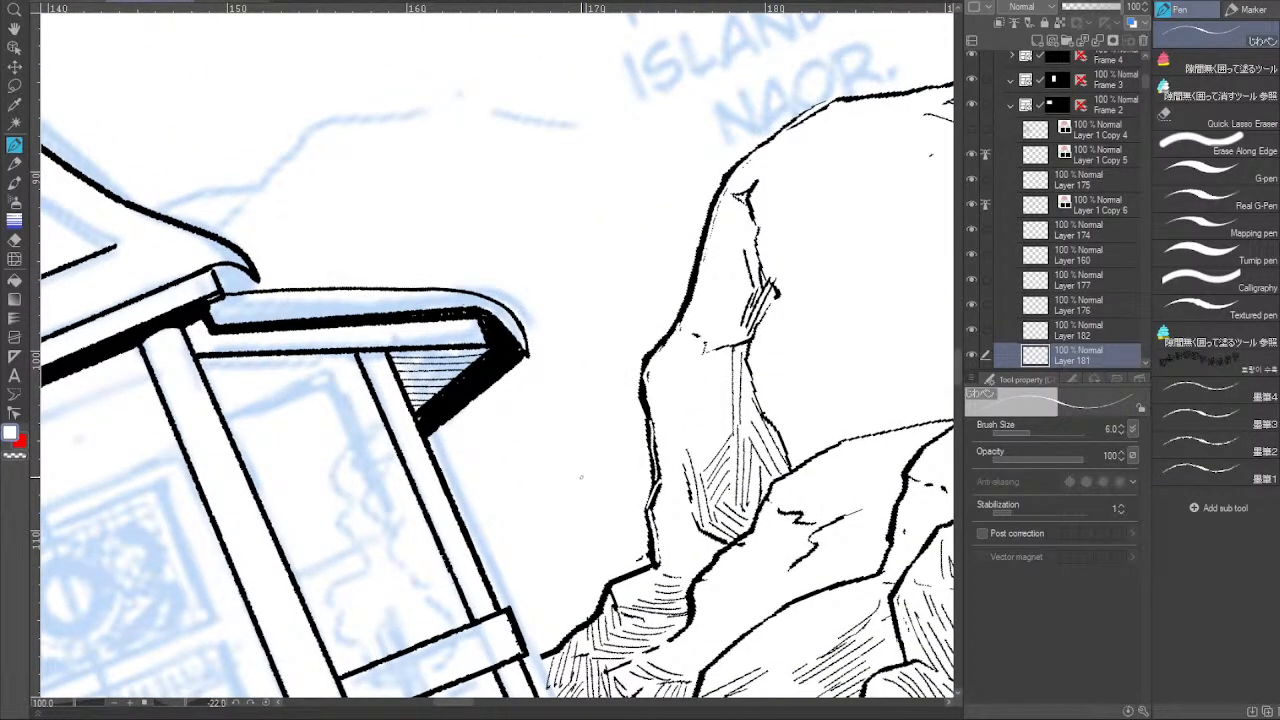
mouse_move(425, 435)
left_mouse_down()
mouse_move(470, 371)
mouse_move(488, 321)
mouse_move(491, 353)
mouse_move(420, 414)
left_mouse_up()
left_click_drag(494, 346, 418, 416)
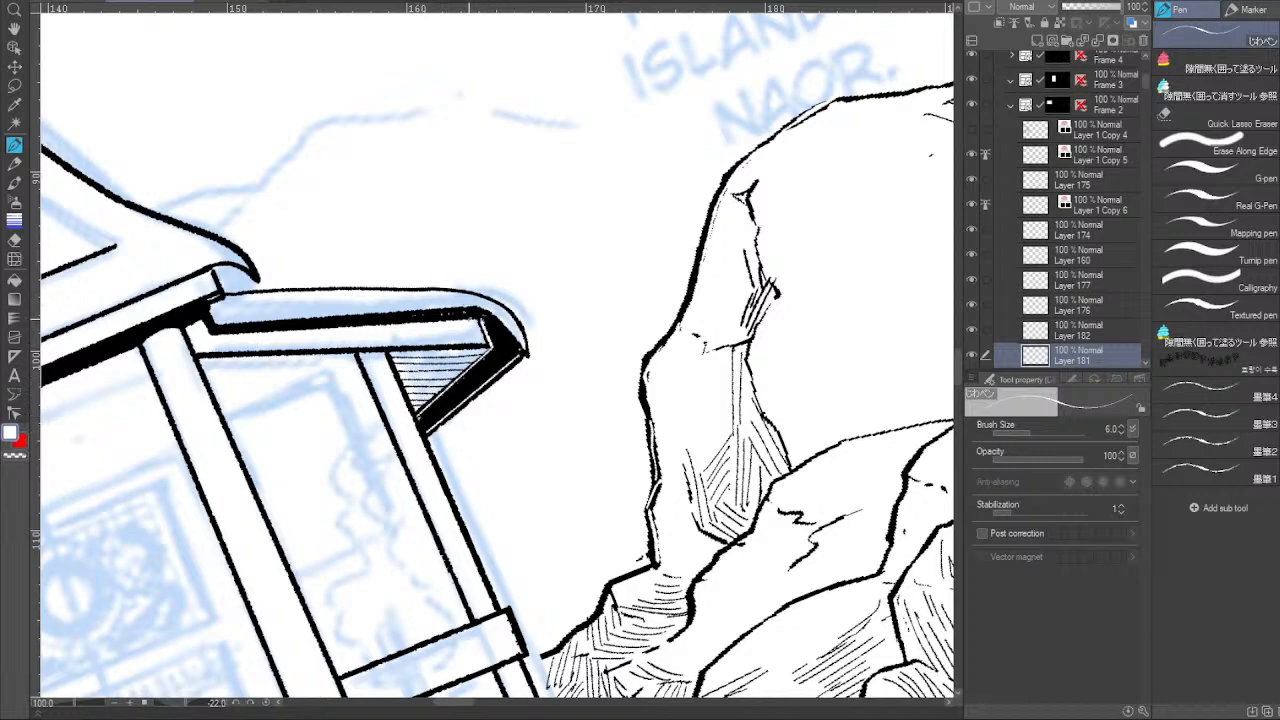
left_click_drag(202, 623, 518, 546)
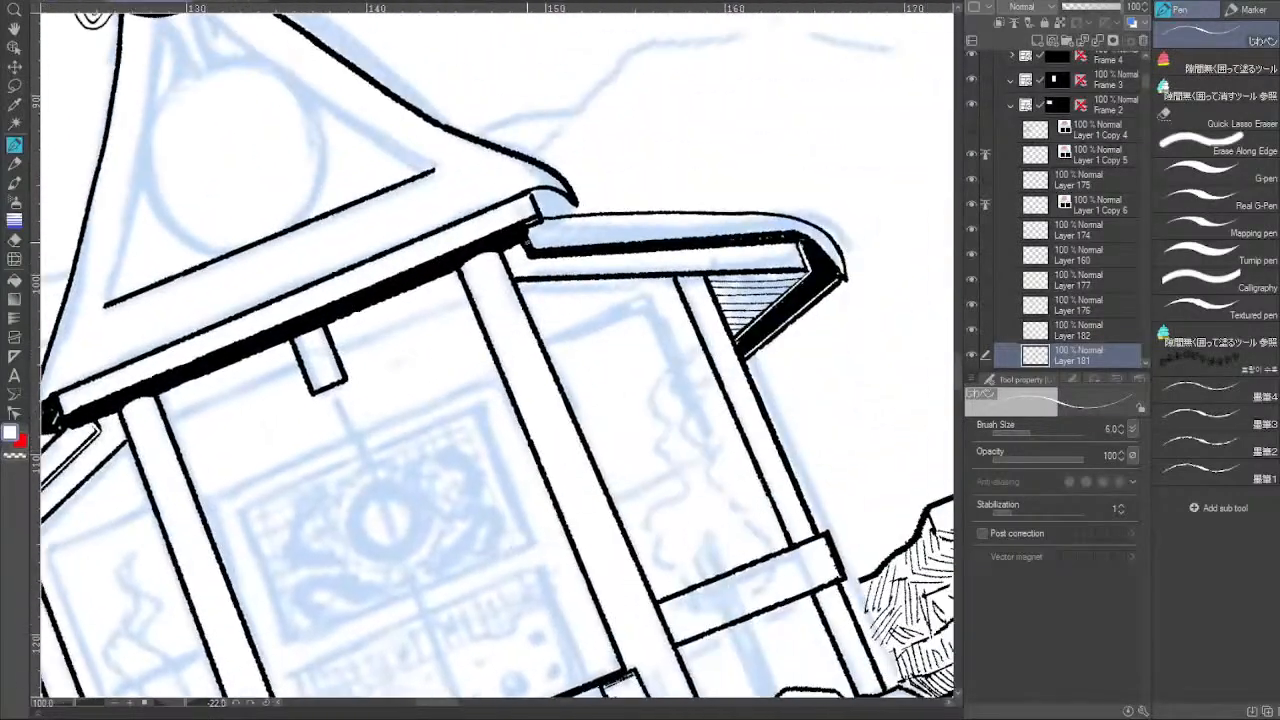
left_click_drag(636, 228, 558, 252)
mouse_move(454, 277)
left_mouse_down()
mouse_move(720, 260)
mouse_move(760, 298)
left_mouse_up()
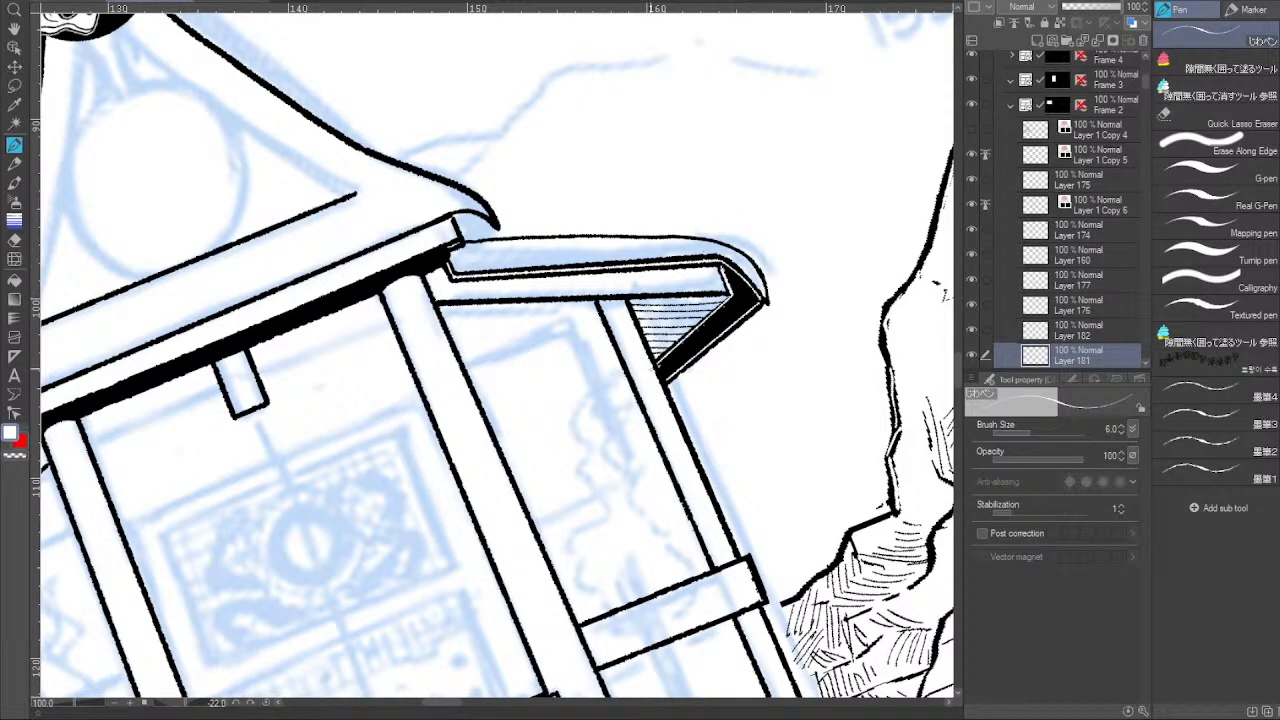
Add short evenly spaced white ticks across the black shadow beneath the right eave.
left_click_drag(662, 371, 683, 350)
mouse_move(734, 274)
left_mouse_down()
mouse_move(752, 302)
mouse_move(722, 318)
left_mouse_up()
left_click(267, 703)
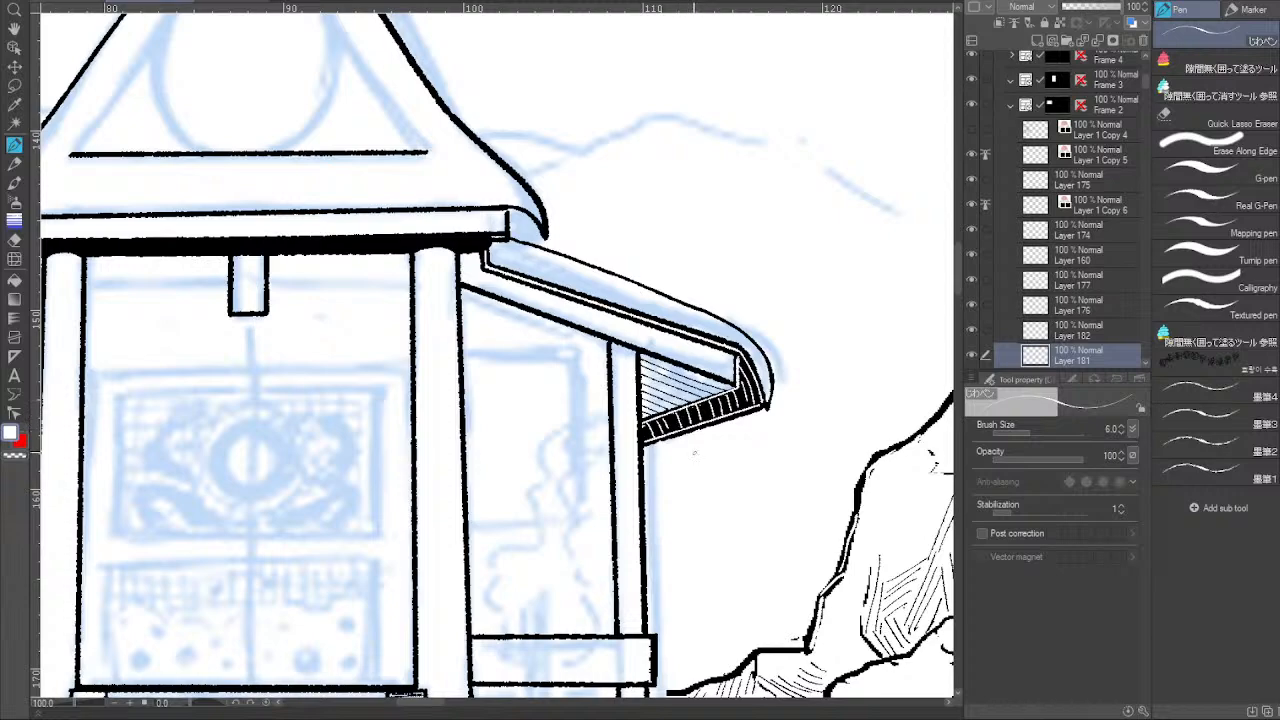
Switch back to black and add fine curved shading strokes at the tops of both front pillars beneath the main eave.
left_click_drag(650, 478, 870, 462)
left_click_drag(190, 710, 204, 660)
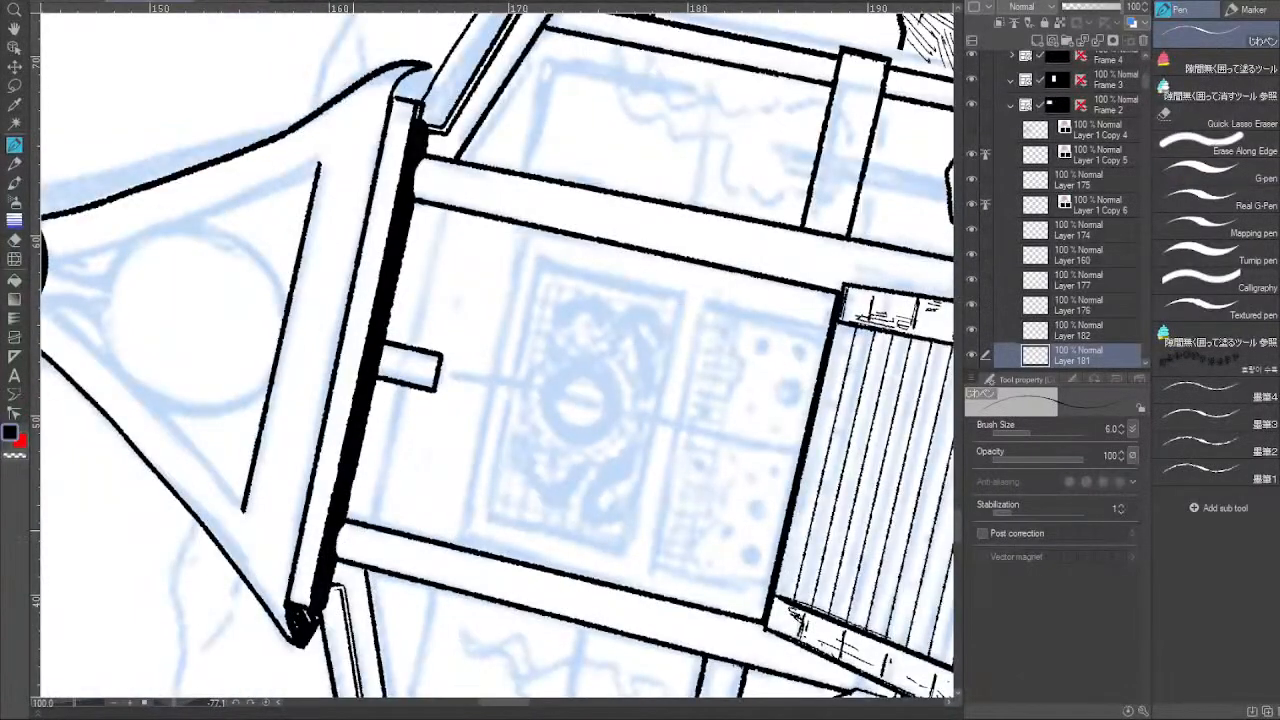
left_click_drag(341, 530, 350, 558)
left_click_drag(420, 158, 420, 200)
left_click_drag(427, 162, 422, 196)
left_click_drag(430, 176, 428, 196)
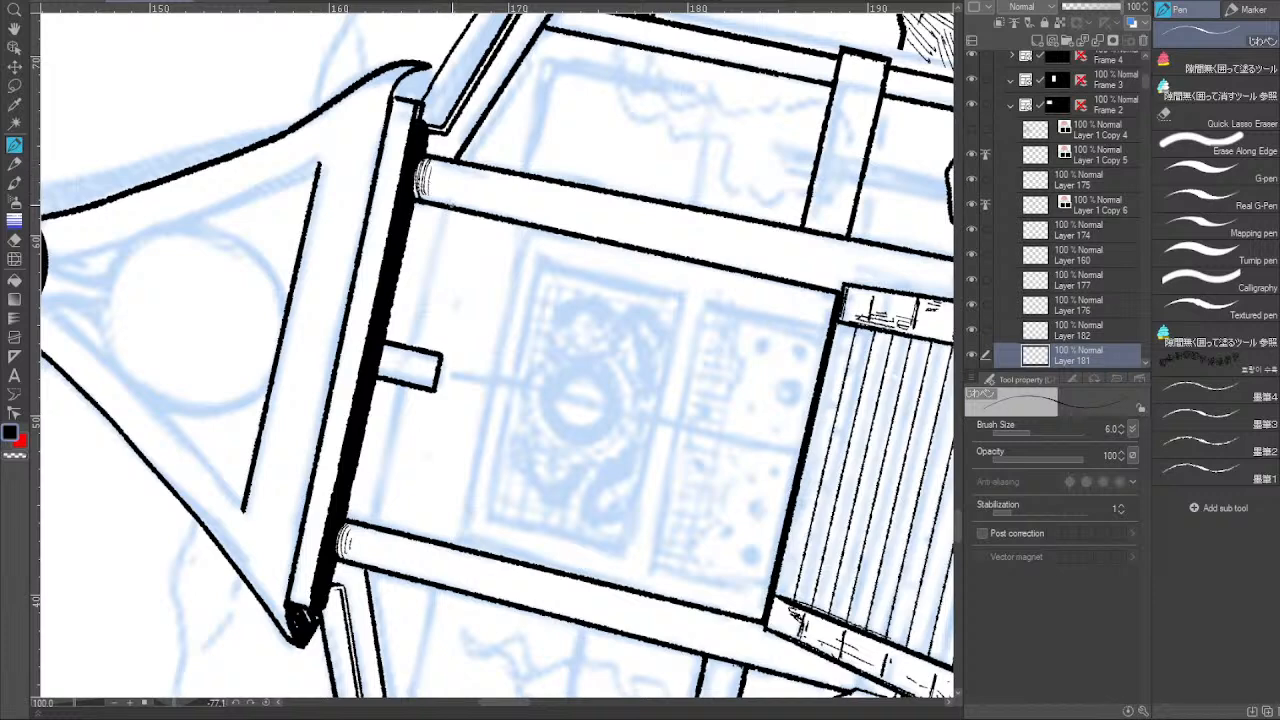
Add fine lengthwise shading lines running down from the top of the left front pillar.
mouse_move(338, 546)
left_mouse_down()
mouse_move(402, 564)
mouse_move(378, 562)
mouse_move(414, 546)
mouse_move(444, 552)
left_mouse_up()
key("ctrl+z")
key("ctrl+z")
key("ctrl+z")
key("ctrl+z")
key("ctrl+z")
left_click_drag(346, 538, 422, 552)
mouse_move(414, 546)
left_mouse_down()
mouse_move(444, 553)
mouse_move(540, 304)
left_mouse_up()
left_click(267, 704)
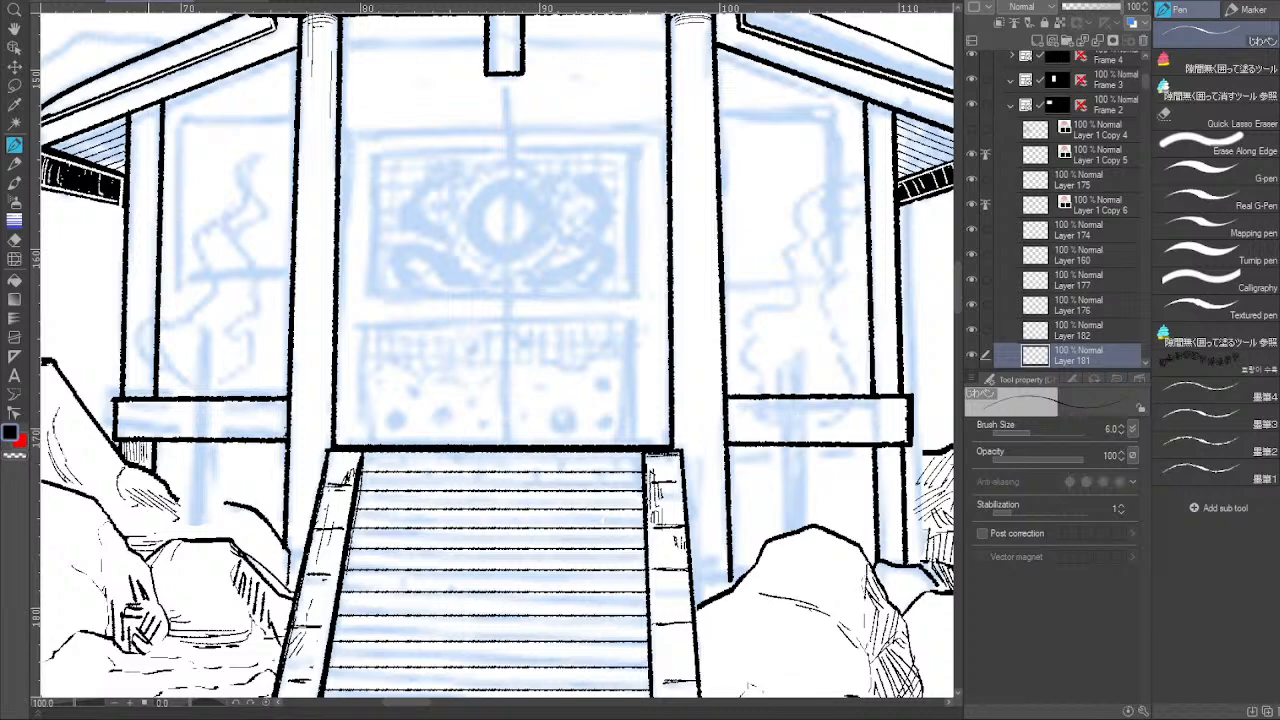
left_click_drag(778, 275, 526, 193)
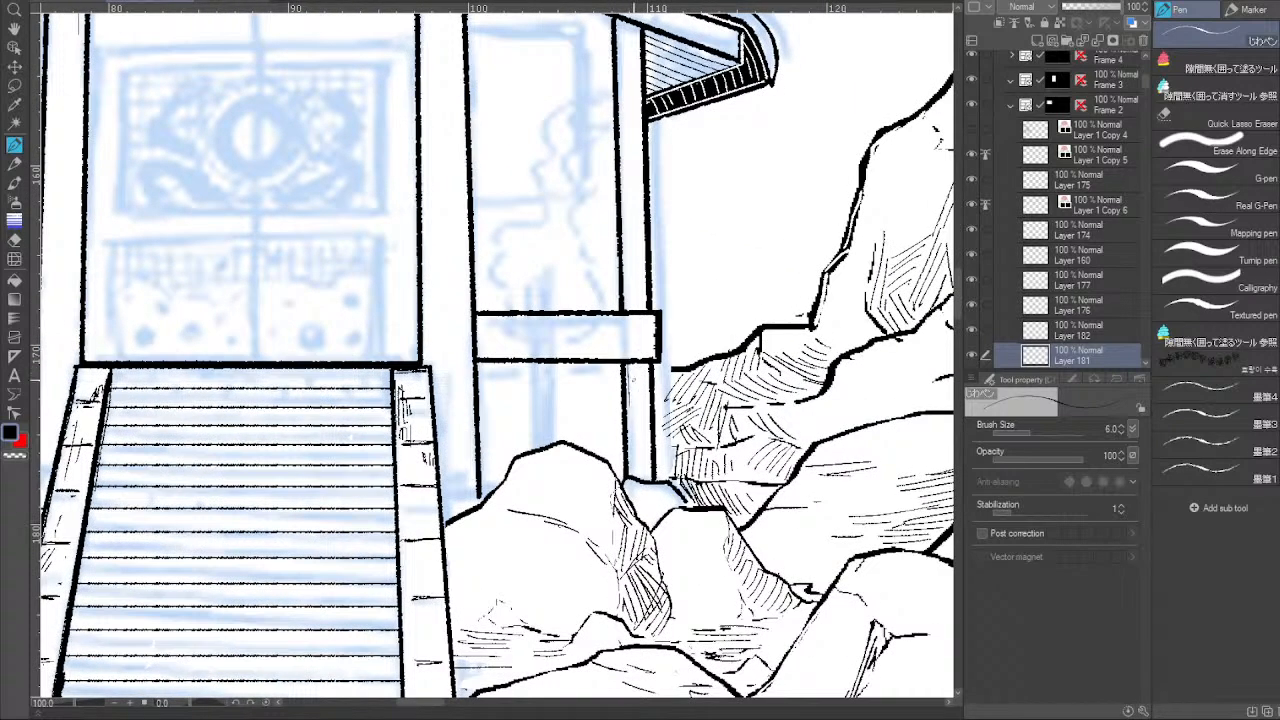
left_click_drag(629, 364, 645, 408)
key("ctrl+z")
key("ctrl+z")
key("ctrl+z")
key("ctrl+z")
key("ctrl+z")
Shade the short section of the right outer post below the horizontal beam with fine lines running along the post.
left_click_drag(195, 705, 200, 705)
left_click_drag(440, 485, 302, 441)
left_click_drag(402, 499, 466, 428)
key("ctrl+z")
left_click_drag(401, 497, 452, 441)
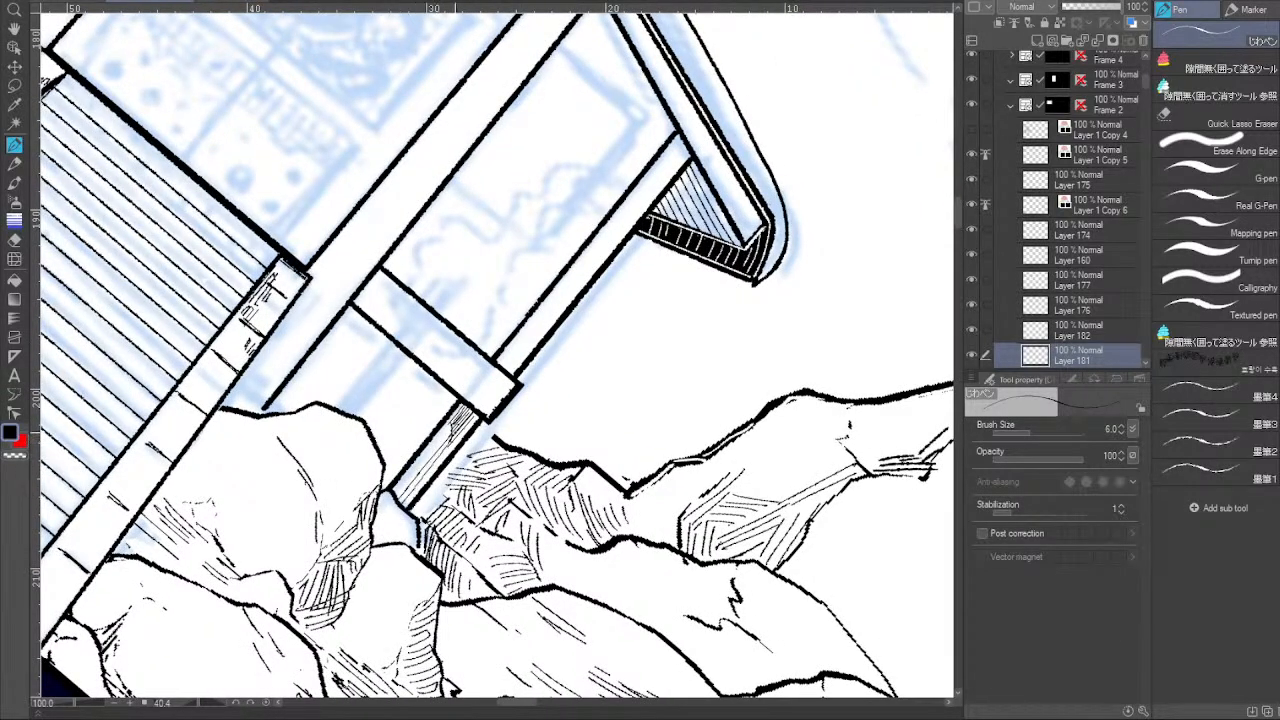
key("ctrl+z")
left_click_drag(404, 500, 456, 437)
key("ctrl+z")
mouse_move(409, 495)
left_mouse_down()
mouse_move(456, 436)
mouse_move(413, 492)
mouse_move(455, 439)
mouse_move(448, 448)
left_mouse_up()
key("ctrl+z")
key("ctrl+z")
key("ctrl+z")
key("ctrl+z")
mouse_move(407, 501)
left_mouse_down()
mouse_move(463, 437)
mouse_move(408, 504)
left_mouse_up()
key("ctrl+z")
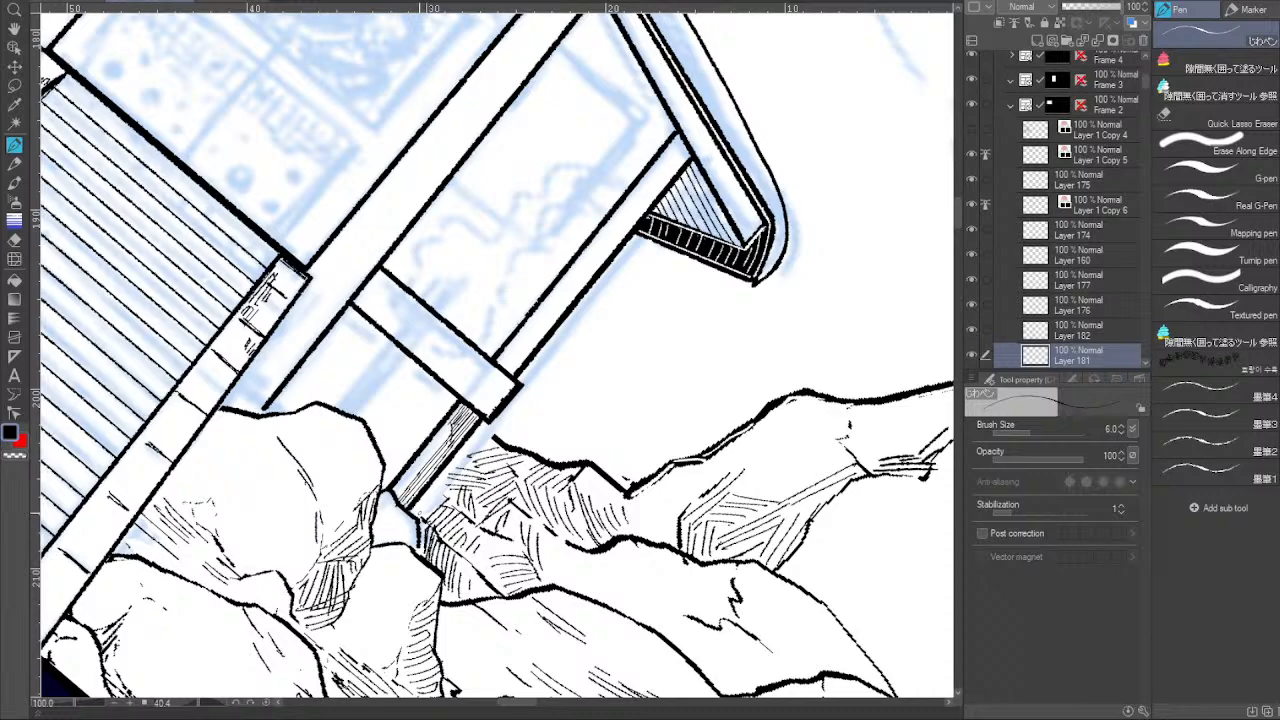
Add small shading strokes at the top of the left outer post, just beneath the side roof.
left_click(265, 703)
left_click_drag(456, 440, 614, 485)
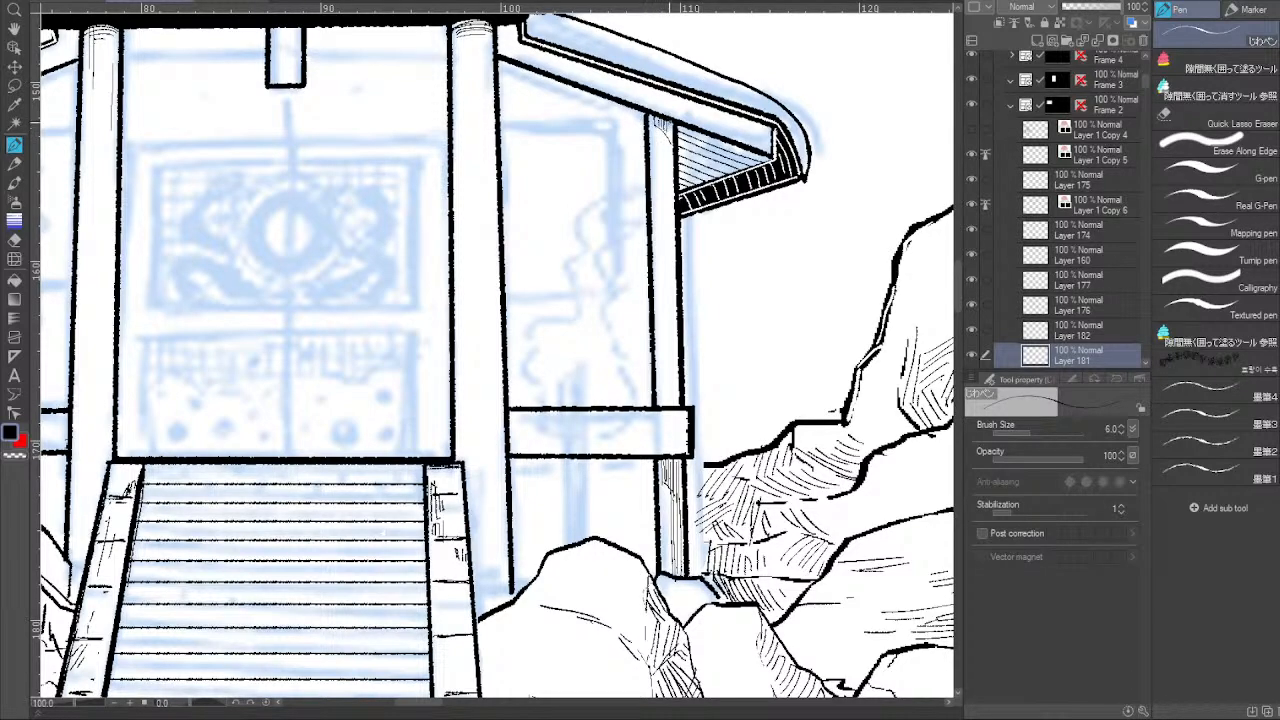
left_click_drag(318, 204, 677, 214)
left_click_drag(298, 139, 276, 148)
left_click_drag(282, 130, 286, 141)
left_click_drag(293, 126, 292, 138)
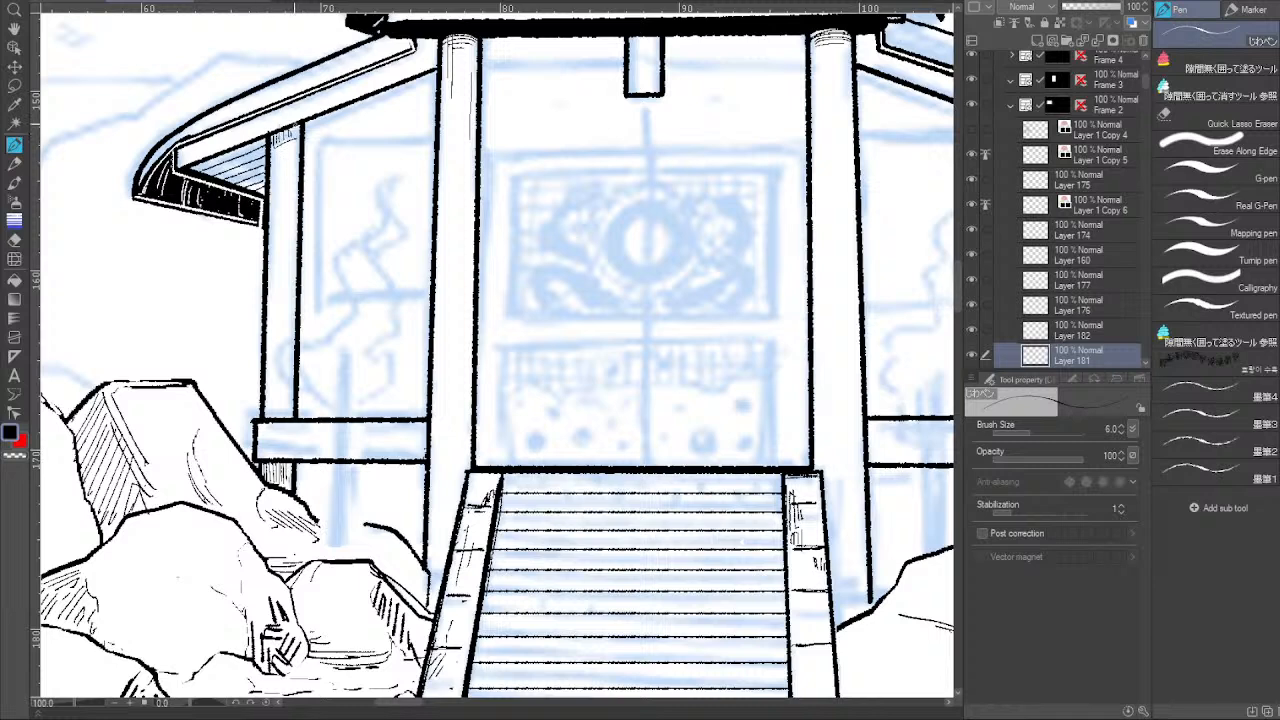
key("ctrl+z")
key("ctrl+z")
key("ctrl+z")
key("ctrl+z")
key("ctrl+z")
Ink the temple door's vertical centre line and a straight horizontal line across its top between the two front pillars.
left_click_drag(496, 292, 429, 254)
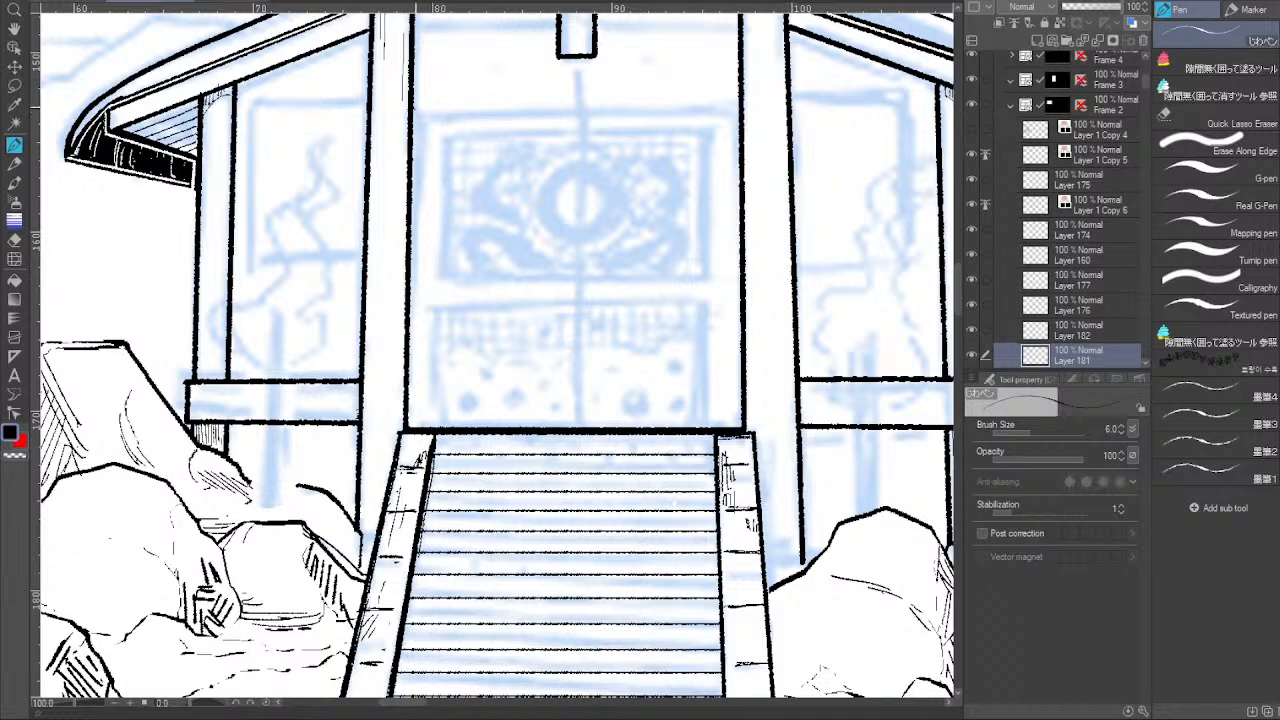
left_click_drag(576, 54, 576, 430)
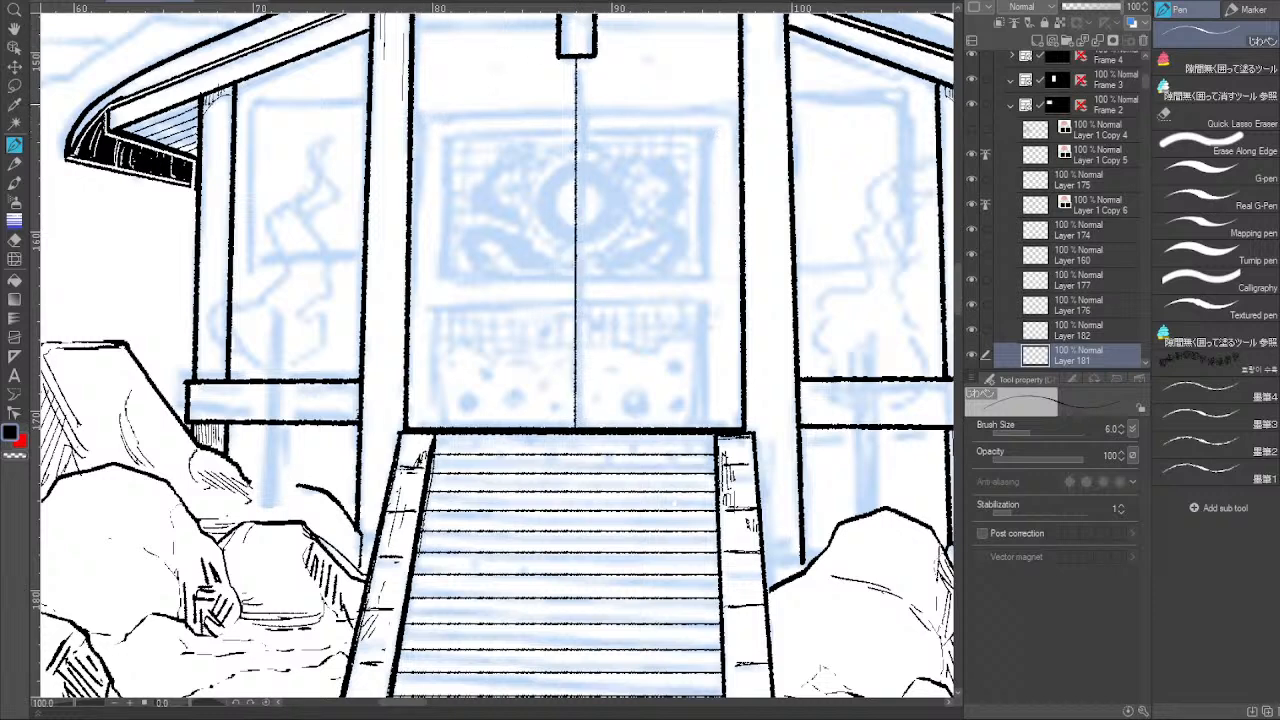
left_click_drag(410, 107, 742, 107)
left_click(742, 107, "shift")
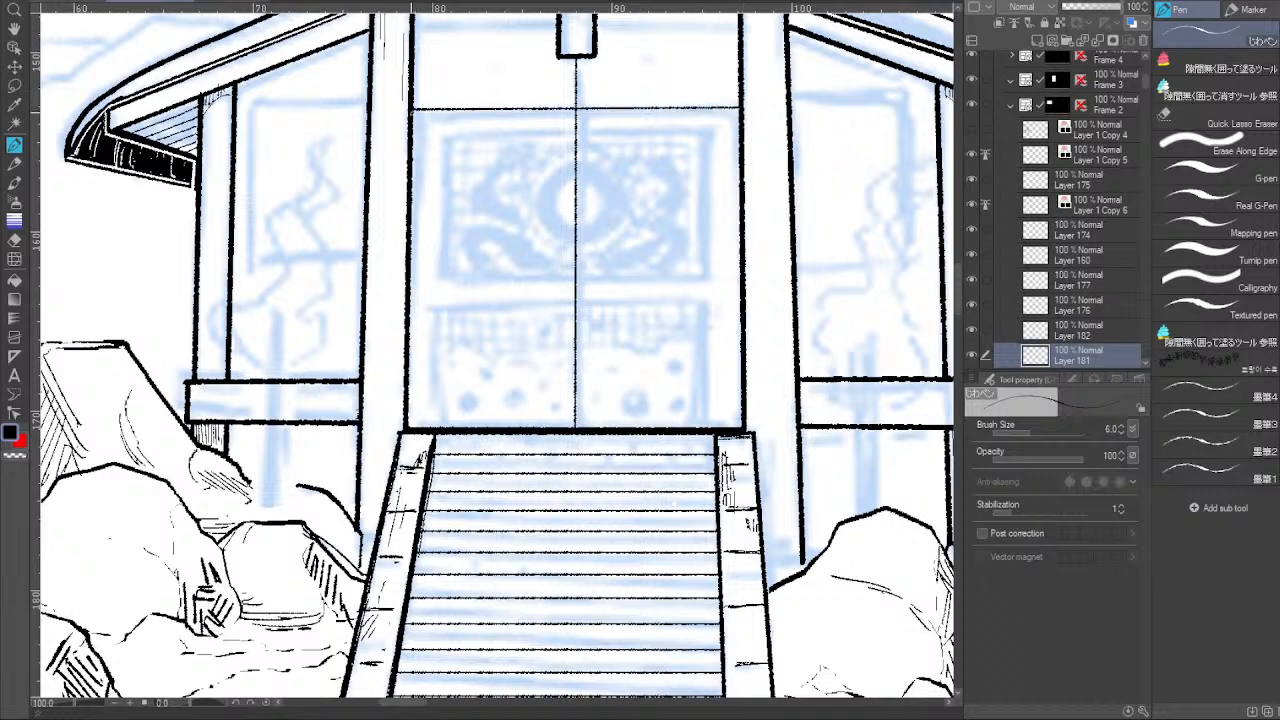
left_click(411, 111)
left_click(741, 109, "shift")
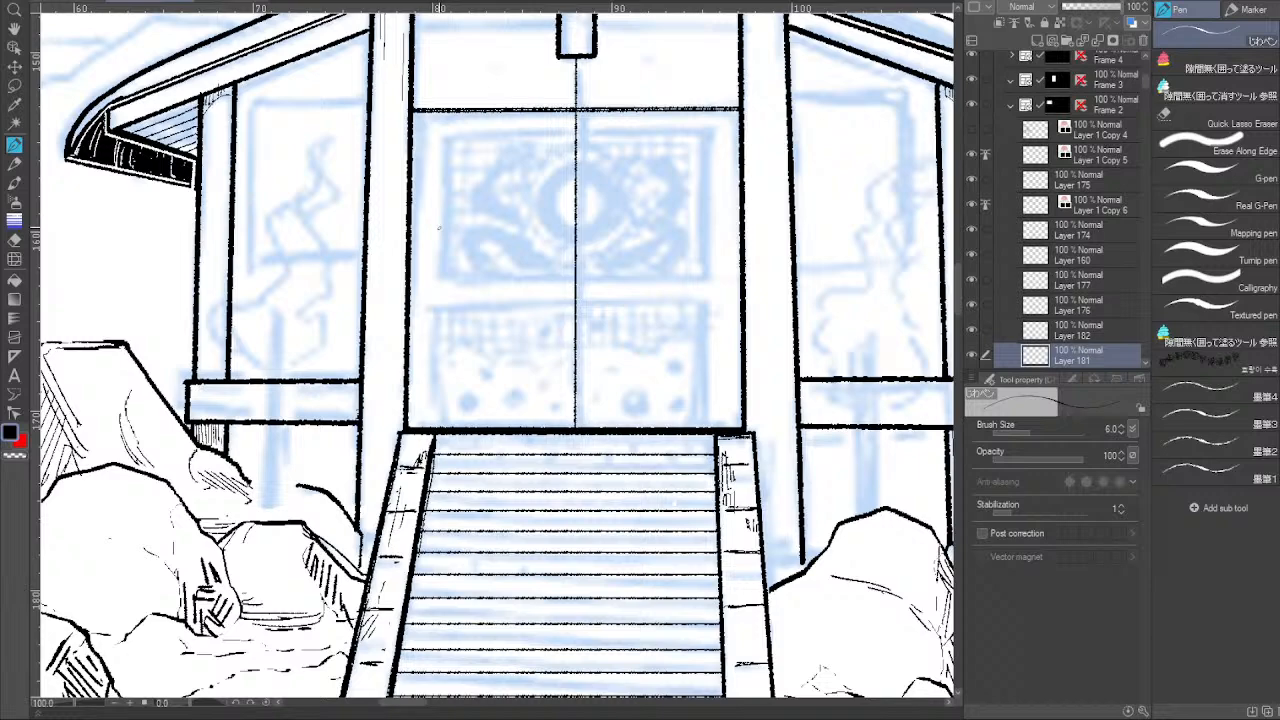
left_click_drag(563, 487, 574, 472)
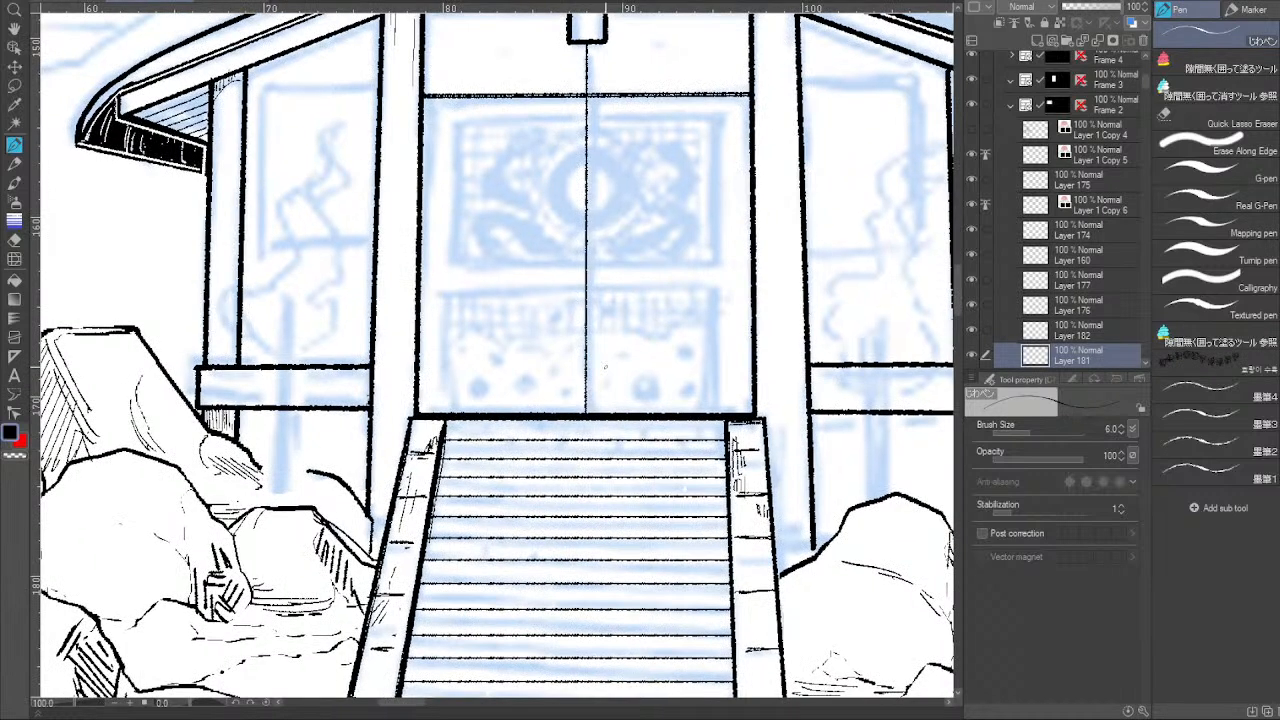
mouse_move(261, 87)
left_mouse_down()
mouse_move(261, 248)
mouse_move(380, 248)
left_mouse_up()
key("ctrl+z")
key("ctrl+z")
Shade the base of the right front pillar beside the stair rail with fine vertical lines down to the rock.
left_click_drag(649, 273, 700, 260)
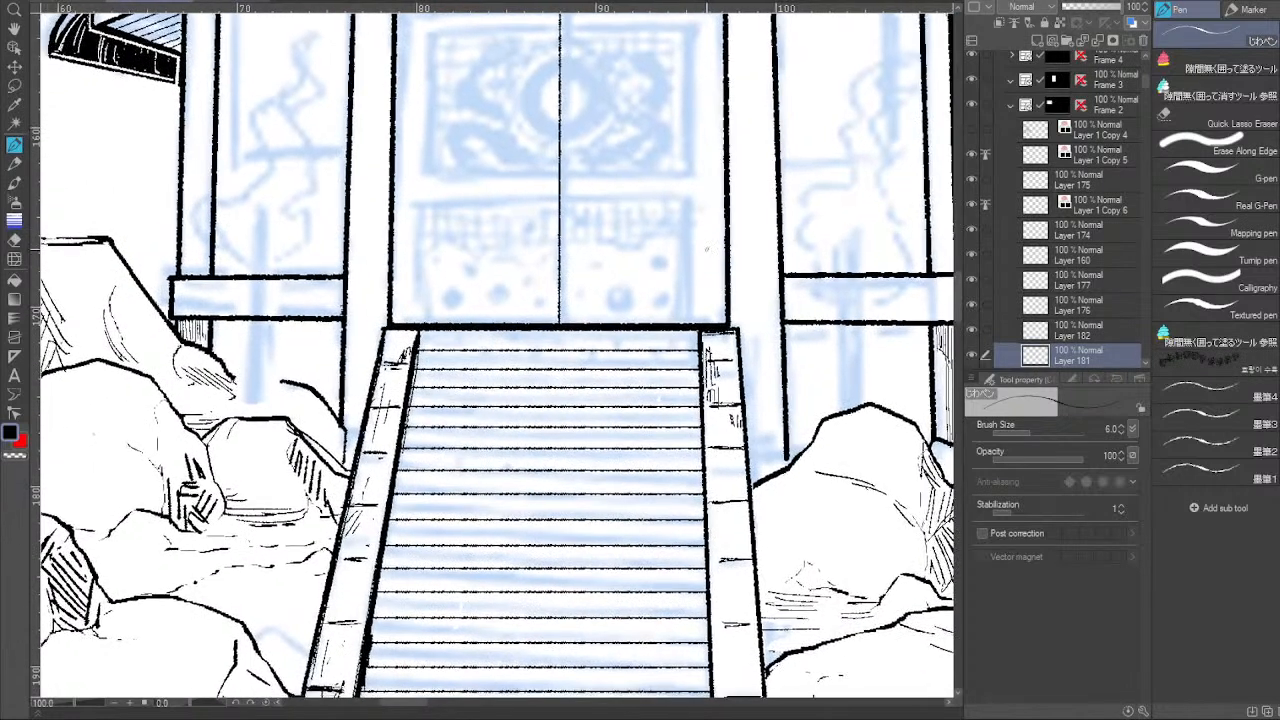
left_click_drag(800, 308, 638, 268)
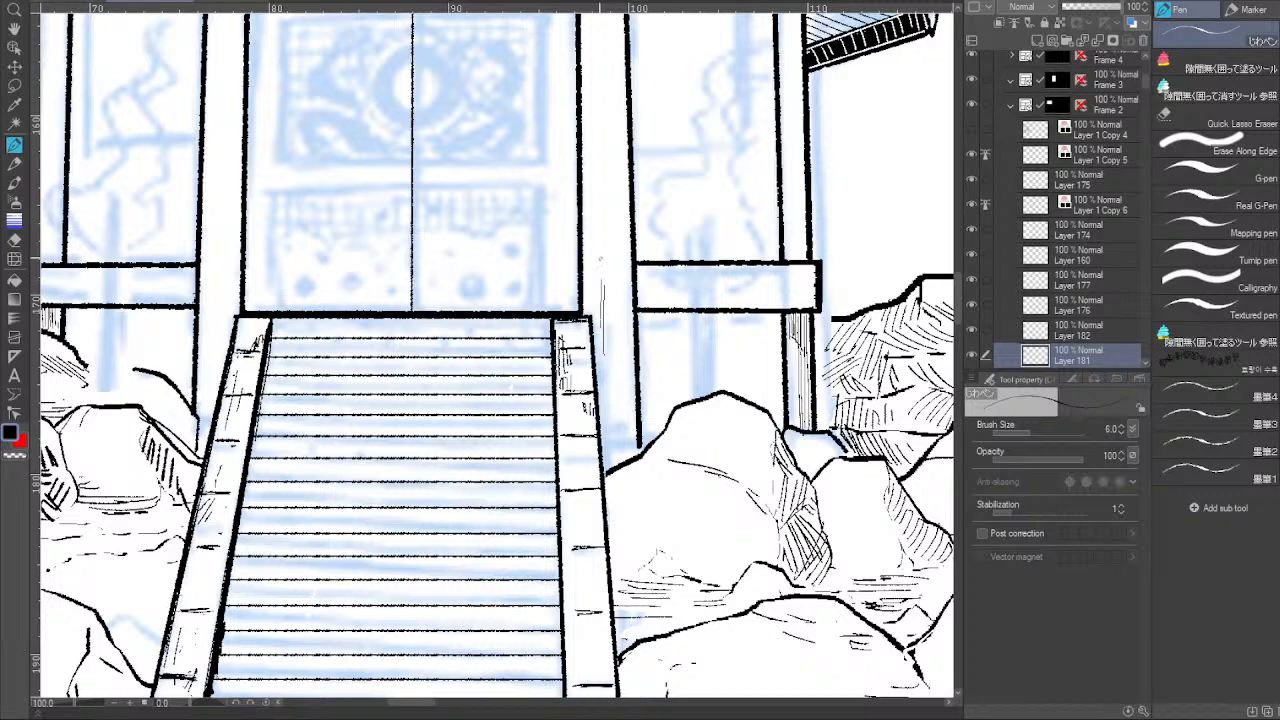
left_click_drag(596, 264, 600, 344)
left_click_drag(601, 294, 610, 462)
left_click_drag(600, 338, 604, 390)
left_click_drag(604, 390, 610, 460)
left_click_drag(598, 334, 606, 458)
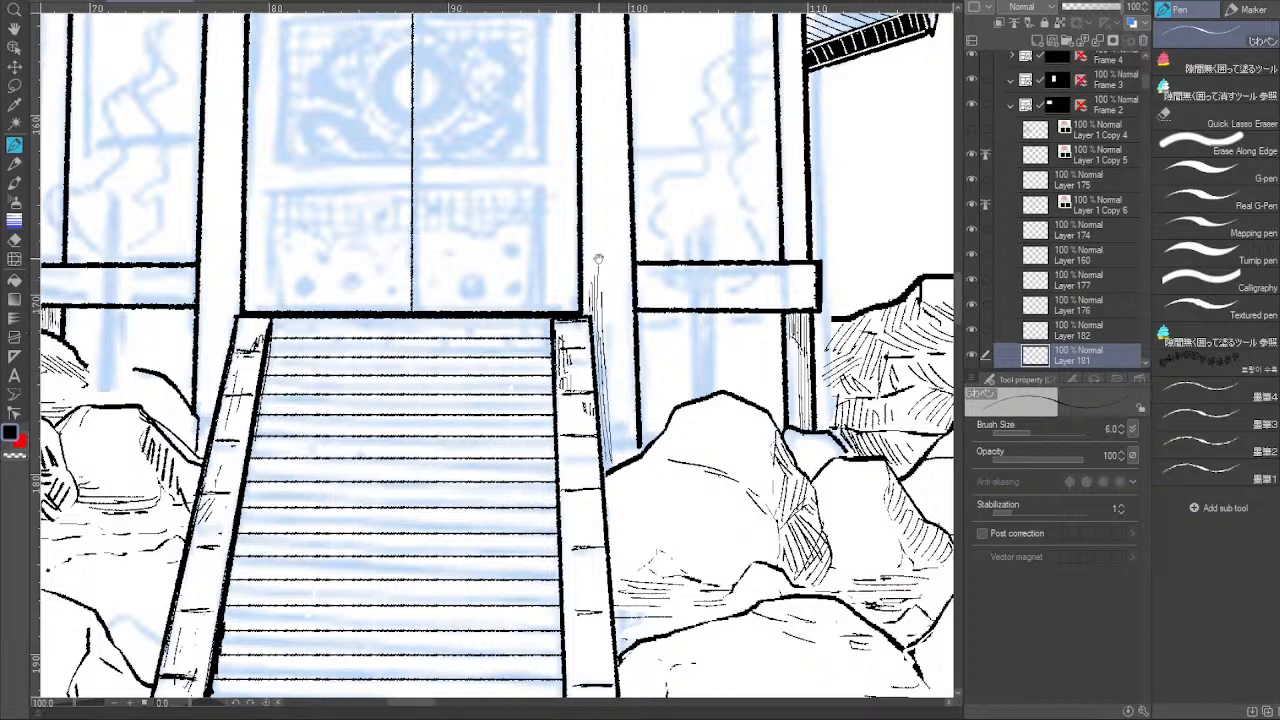
Shade the inner edge of the left front pillar above the stairs with fine vertical lines.
left_click_drag(313, 240, 510, 209)
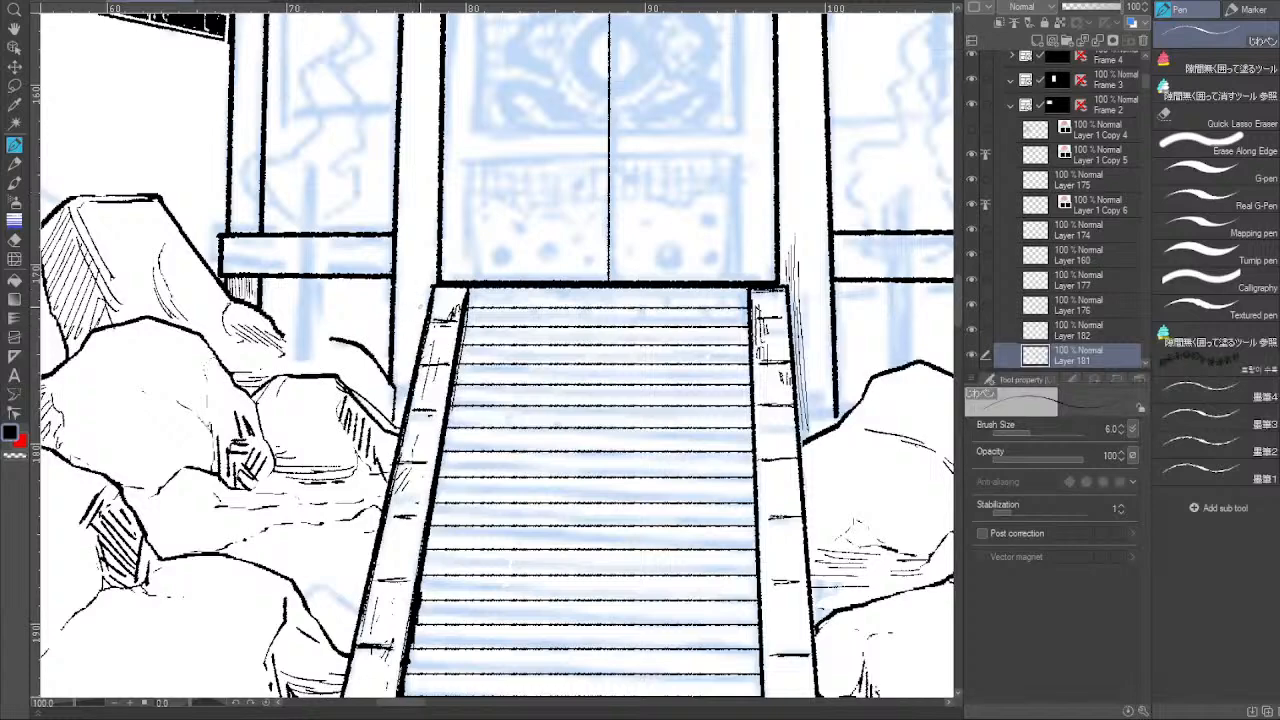
mouse_move(424, 262)
left_mouse_down()
mouse_move(422, 314)
mouse_move(426, 296)
left_mouse_up()
left_click_drag(432, 258, 430, 280)
left_click_drag(424, 198, 428, 280)
left_click_drag(434, 210, 432, 278)
mouse_move(460, 116)
left_mouse_down()
mouse_move(456, 231)
mouse_move(418, 330)
left_mouse_up()
key("ctrl+z")
key("ctrl+z")
mouse_move(420, 272)
left_mouse_down()
mouse_move(422, 354)
mouse_move(420, 336)
left_mouse_up()
mouse_move(426, 272)
left_mouse_down()
mouse_move(418, 434)
mouse_move(419, 420)
left_mouse_up()
Build up the vertical hatching along the right front pillar's inner edge beside the lower half of the door.
left_click_drag(720, 206, 581, 169)
left_click_drag(650, 270, 650, 316)
left_click_drag(646, 282, 639, 348)
left_click_drag(637, 278, 636, 360)
left_click_drag(646, 244, 645, 288)
left_click_drag(644, 222, 639, 294)
left_click_drag(609, 191, 618, 299)
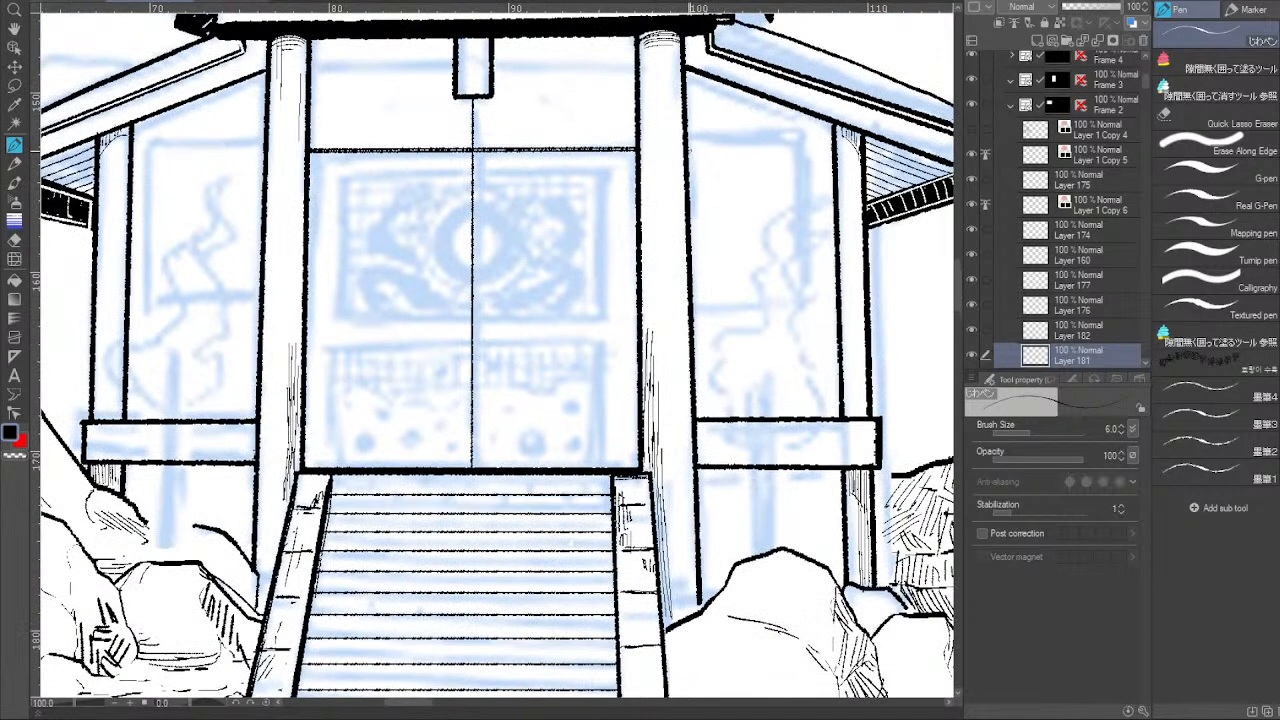
left_click_drag(648, 277, 645, 347)
left_click_drag(645, 303, 643, 347)
left_click_drag(648, 279, 650, 341)
Extend the vertical hatching on the left front pillar's inner edge upward beside the door.
left_click_drag(290, 316, 292, 358)
left_click_drag(297, 292, 293, 352)
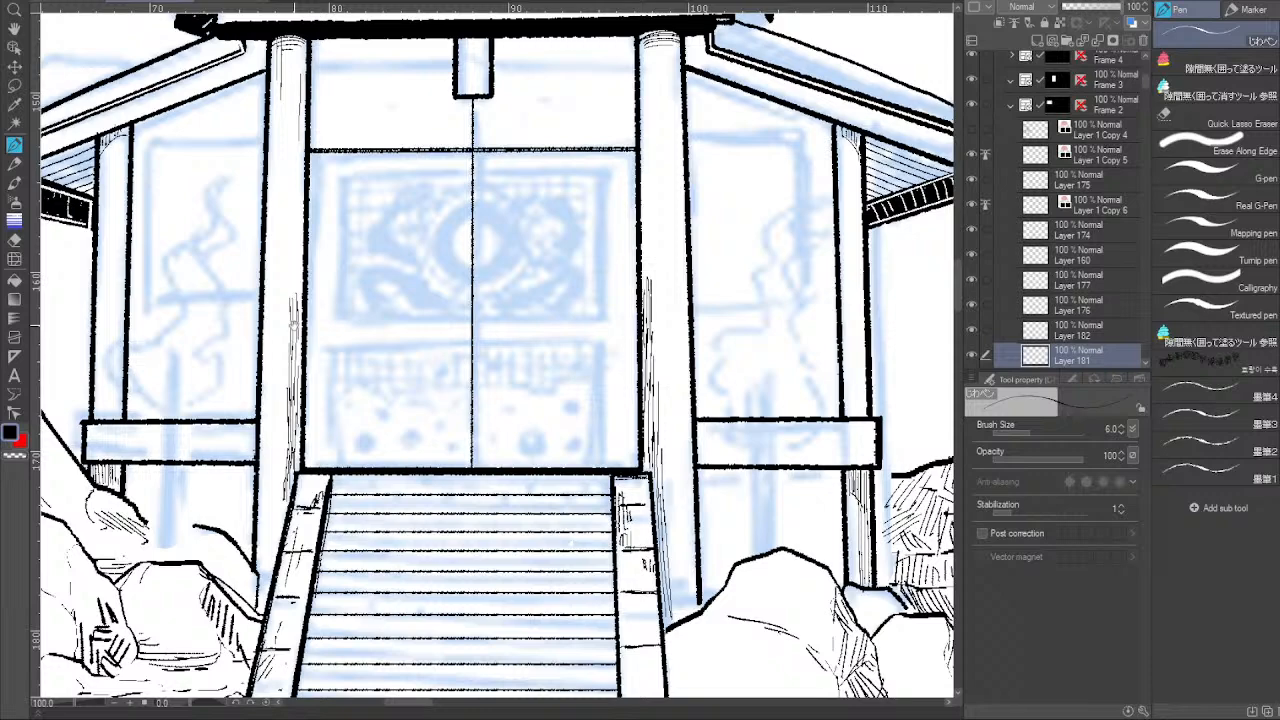
left_click_drag(515, 340, 703, 271)
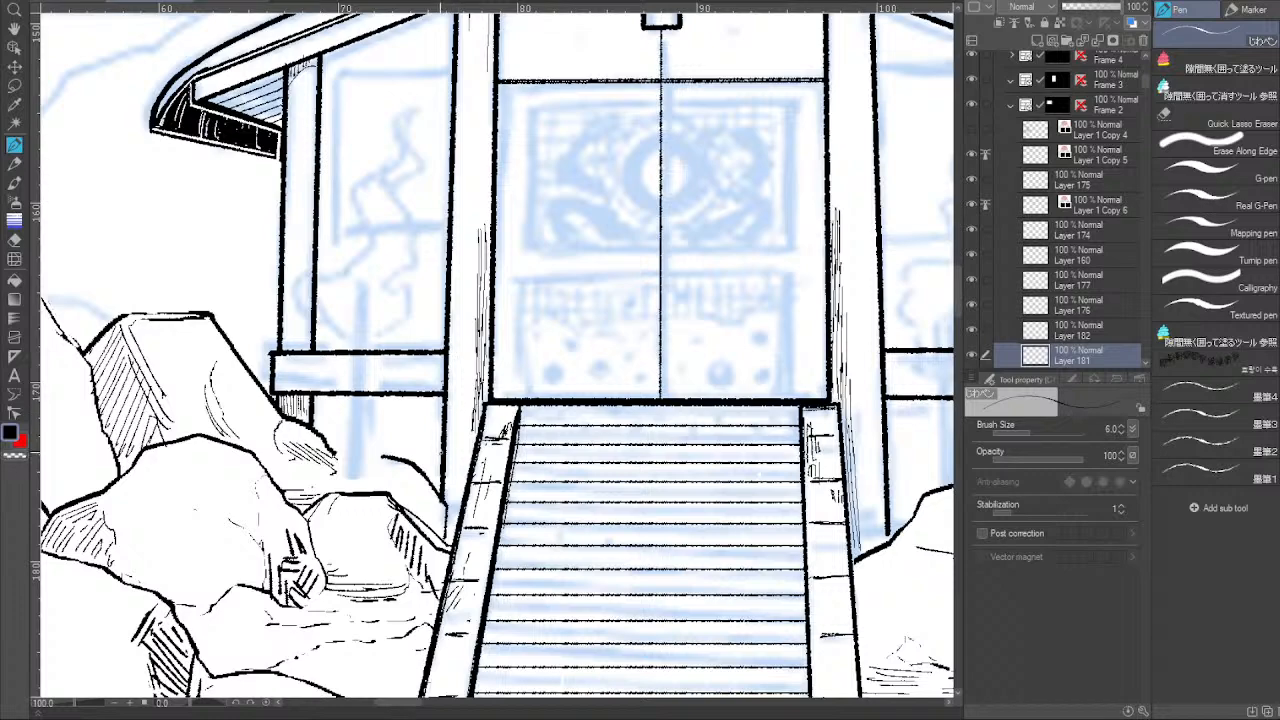
left_click_drag(451, 195, 447, 435)
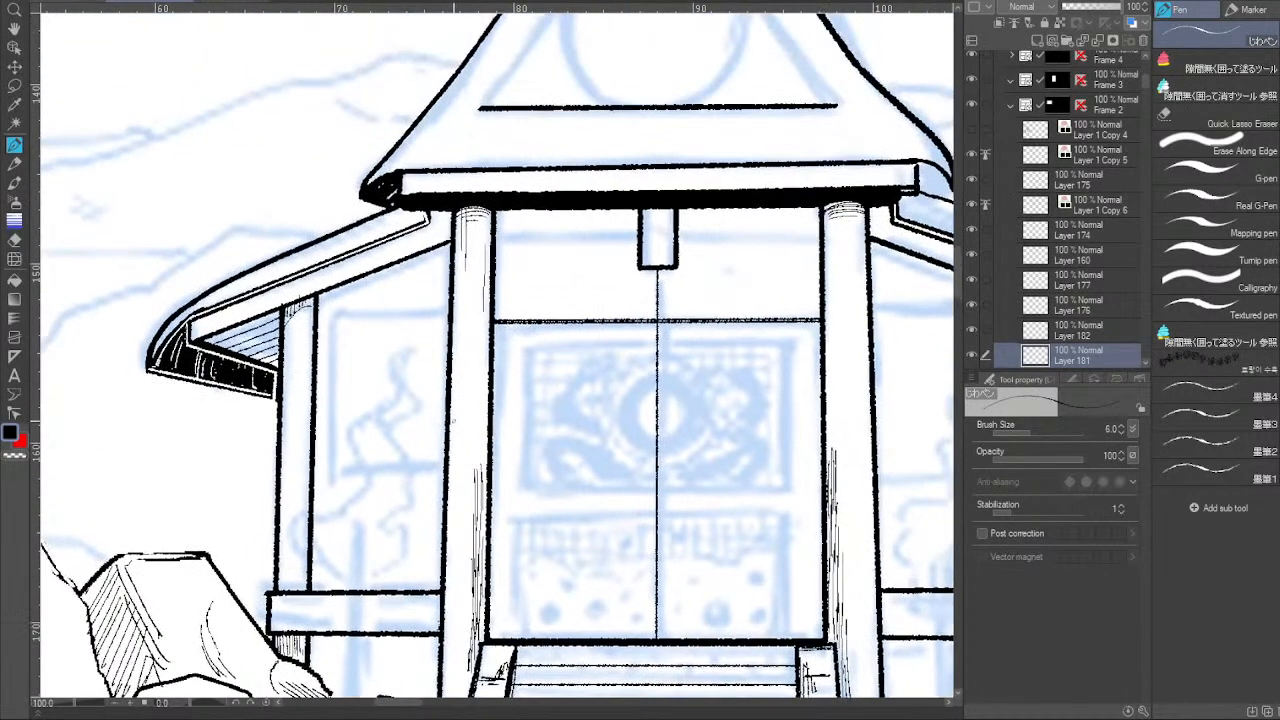
Shade the end of the left lower roof's beam beside the top of the left front pillar with short hatching.
left_click_drag(429, 211, 450, 214)
left_click_drag(434, 218, 451, 214)
key("ctrl+z")
key("ctrl+z")
key("ctrl+z")
key("ctrl+z")
left_click_drag(432, 217, 450, 219)
left_click_drag(433, 223, 449, 221)
left_click_drag(400, 213, 334, 211)
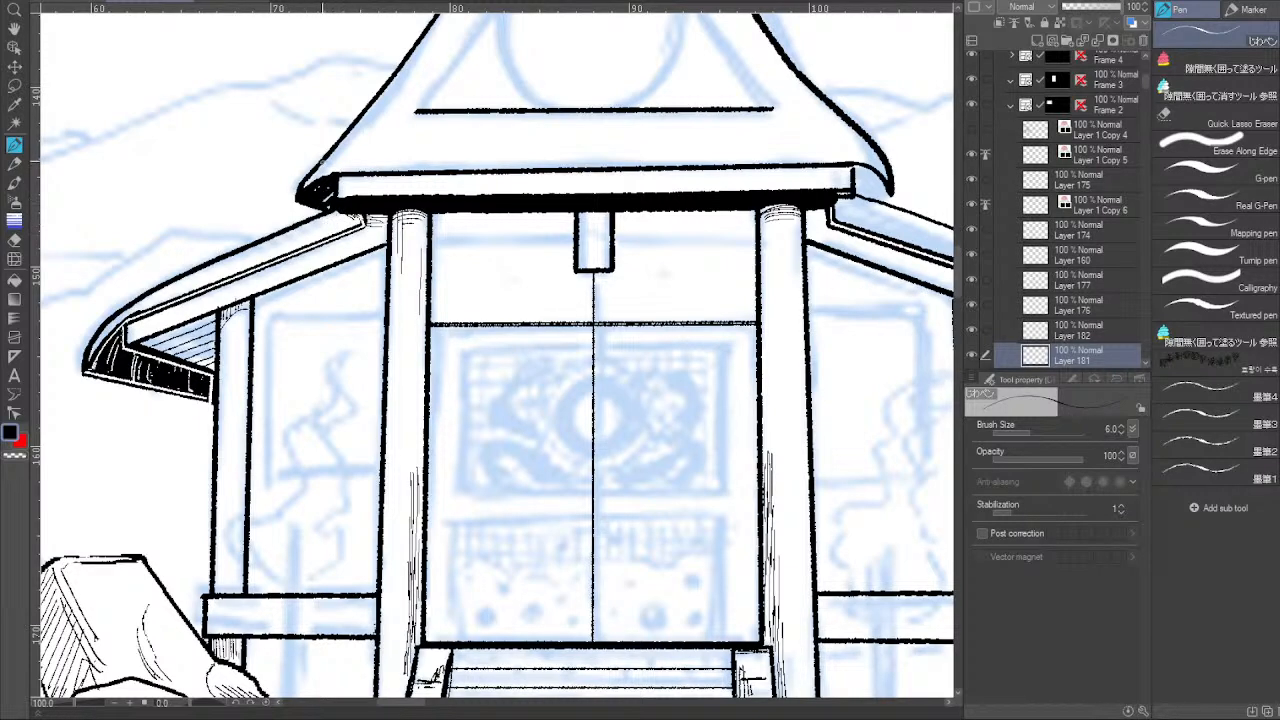
mouse_move(326, 212)
left_mouse_down()
mouse_move(372, 225)
mouse_move(375, 207)
mouse_move(383, 244)
left_mouse_up()
left_click_drag(384, 213, 388, 239)
Hatch the beam end beside the top of the right front pillar and the upper end of the right lower roof.
mouse_move(751, 209)
left_mouse_down()
mouse_move(547, 163)
mouse_move(606, 192)
left_mouse_up()
left_click_drag(608, 164, 616, 195)
left_click_drag(618, 170, 624, 198)
left_click_drag(628, 188, 630, 200)
mouse_move(560, 150)
left_mouse_down()
mouse_move(688, 155)
mouse_move(603, 160)
mouse_move(675, 186)
left_mouse_up()
left_click_drag(677, 162, 681, 187)
left_click_drag(684, 162, 688, 185)
left_click_drag(692, 158, 696, 186)
left_click_drag(699, 162, 700, 190)
left_click_drag(703, 176, 725, 198)
left_click_drag(674, 170, 727, 187)
left_click_drag(683, 167, 719, 177)
left_click_drag(689, 162, 727, 179)
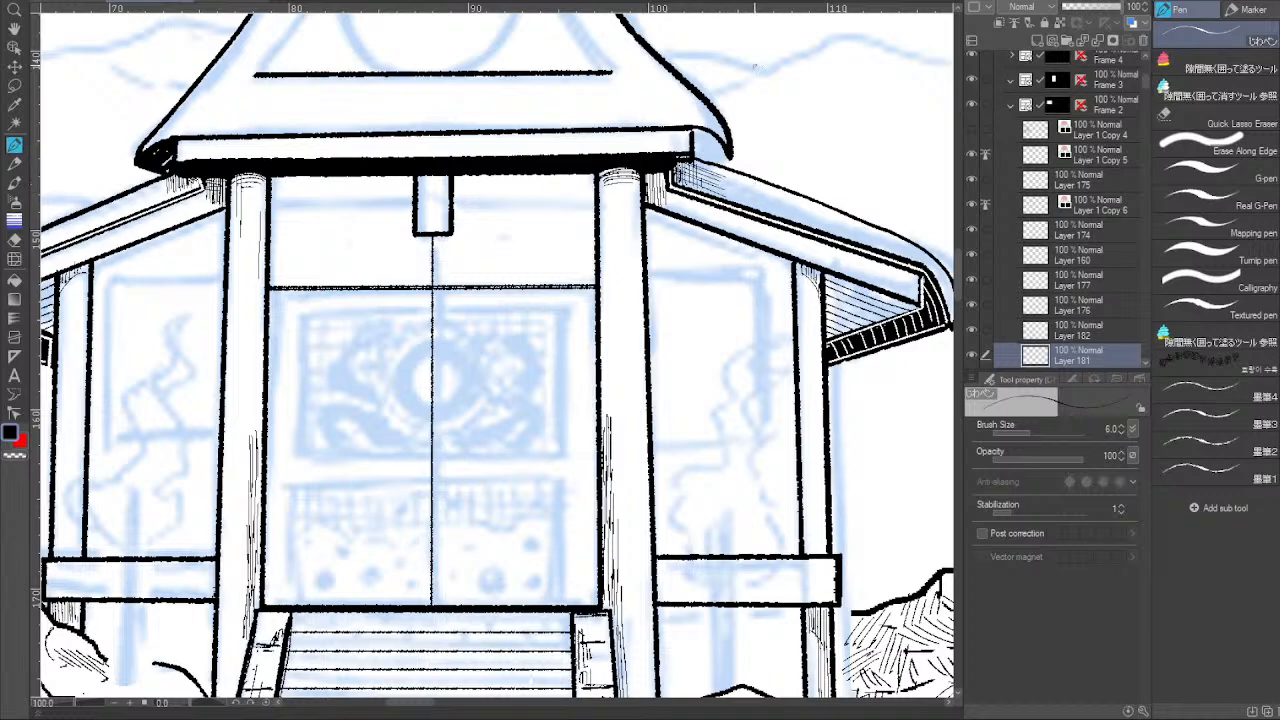
Hatch the upper end of the left lower roof just beneath the main eave.
scroll(493, 353, "left", 5)
mouse_move(322, 190)
left_mouse_down()
mouse_move(382, 172)
mouse_move(356, 204)
mouse_move(367, 202)
left_mouse_up()
left_click_drag(380, 199, 369, 207)
left_click_drag(410, 194, 373, 210)
Shade the outer edge of the left rear post above the railing with long vertical lines at brush size 4.
left_click_drag(550, 265, 635, 217)
left_click_drag(797, 236, 761, 142)
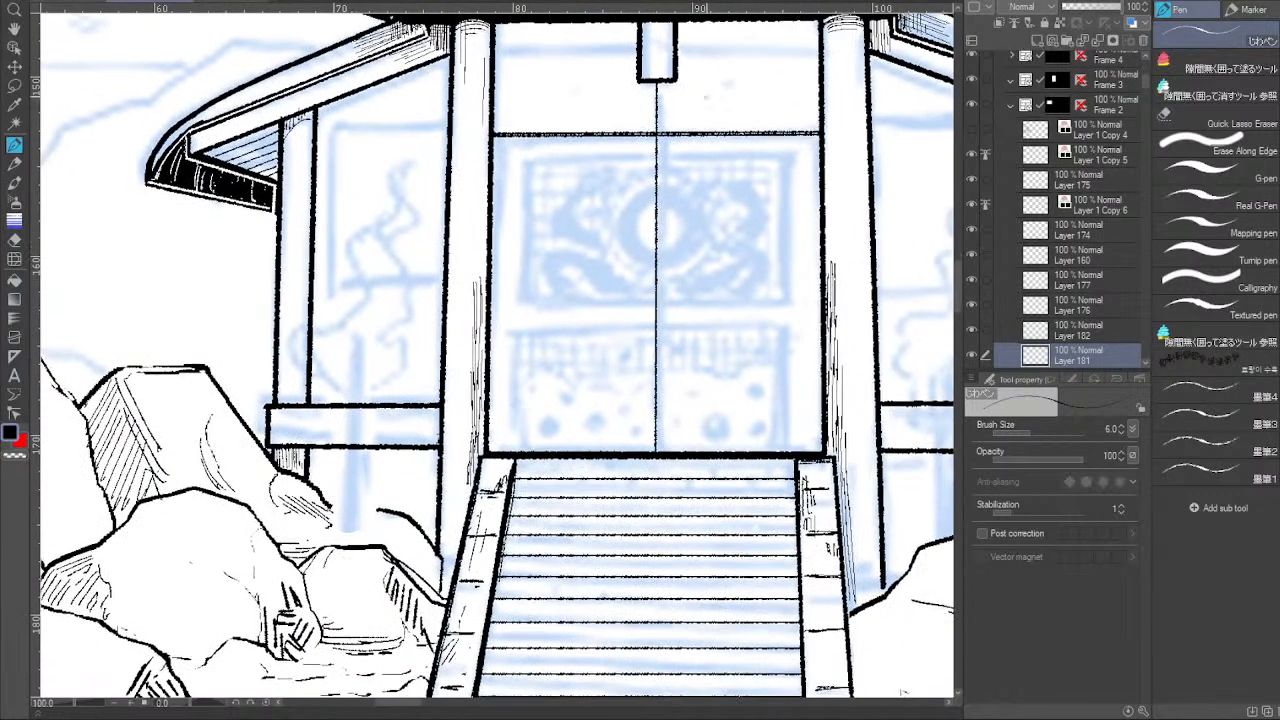
left_click_drag(284, 125, 278, 398)
left_click_drag(284, 125, 278, 402)
key("ctrl+z")
key("bracketleft")
key("bracketleft")
key("ctrl+z")
left_click_drag(285, 120, 279, 402)
left_click_drag(283, 180, 280, 403)
left_click_drag(284, 120, 280, 403)
left_click_drag(284, 120, 280, 405)
left_click_drag(285, 118, 280, 392)
left_click_drag(286, 162, 280, 400)
left_click_drag(285, 118, 281, 405)
Shade the inner edge of the left front pillar over its full height beside the door with long vertical lines.
mouse_move(755, 528)
left_mouse_down()
mouse_move(465, 518)
mouse_move(555, 632)
left_mouse_up()
left_click_drag(283, 122, 277, 354)
left_click_drag(282, 150, 272, 584)
left_click_drag(284, 120, 270, 592)
left_click_drag(282, 124, 274, 566)
left_click_drag(278, 520, 274, 566)
left_click_drag(284, 122, 276, 562)
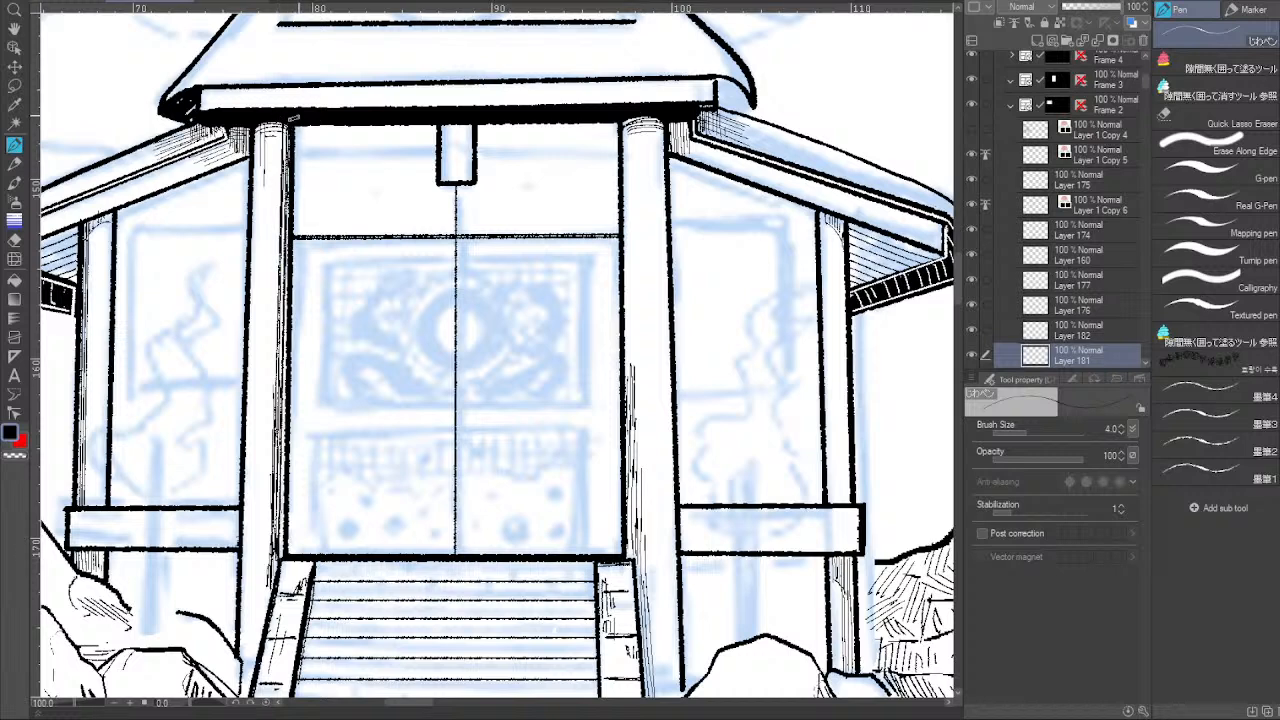
Shade the inner edge of the right front pillar from the eave to the doorstep with long vertical lines.
left_click_drag(624, 196, 624, 566)
left_click_drag(626, 148, 626, 560)
mouse_move(626, 120)
left_mouse_down()
mouse_move(626, 558)
mouse_move(626, 536)
left_mouse_up()
left_click_drag(630, 420, 628, 560)
left_click_drag(630, 118, 626, 560)
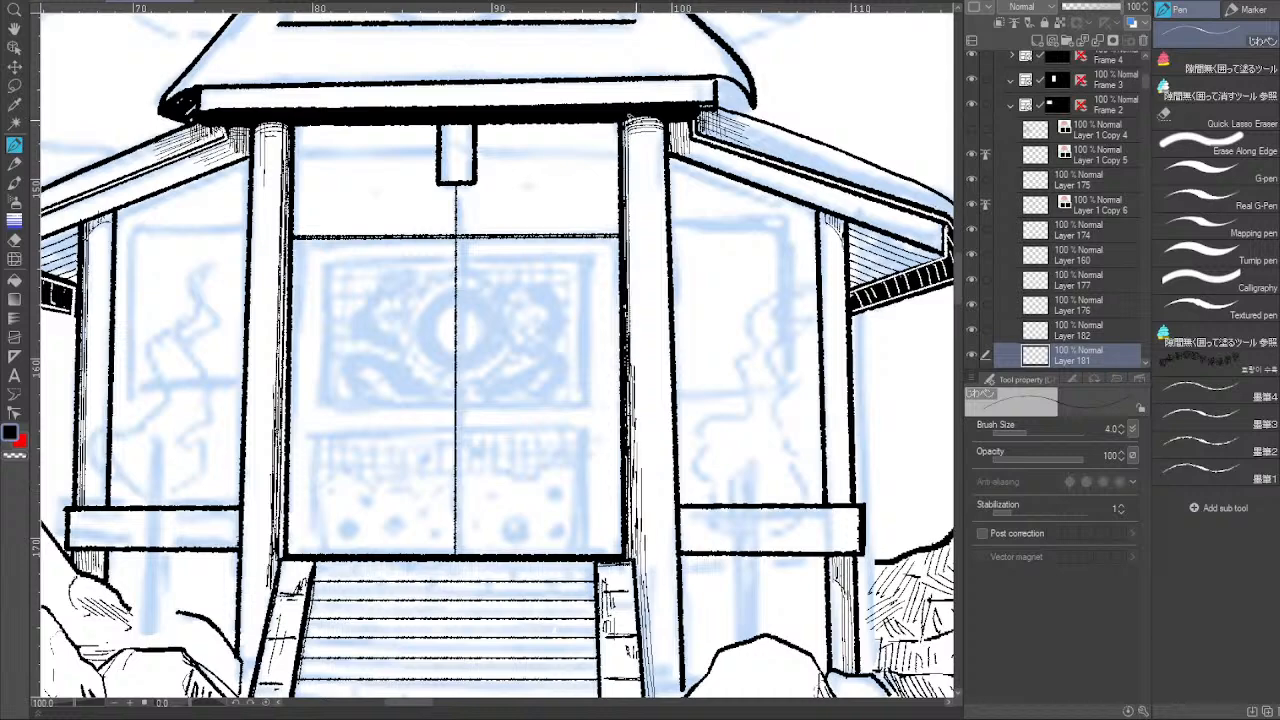
left_click_drag(630, 128, 628, 564)
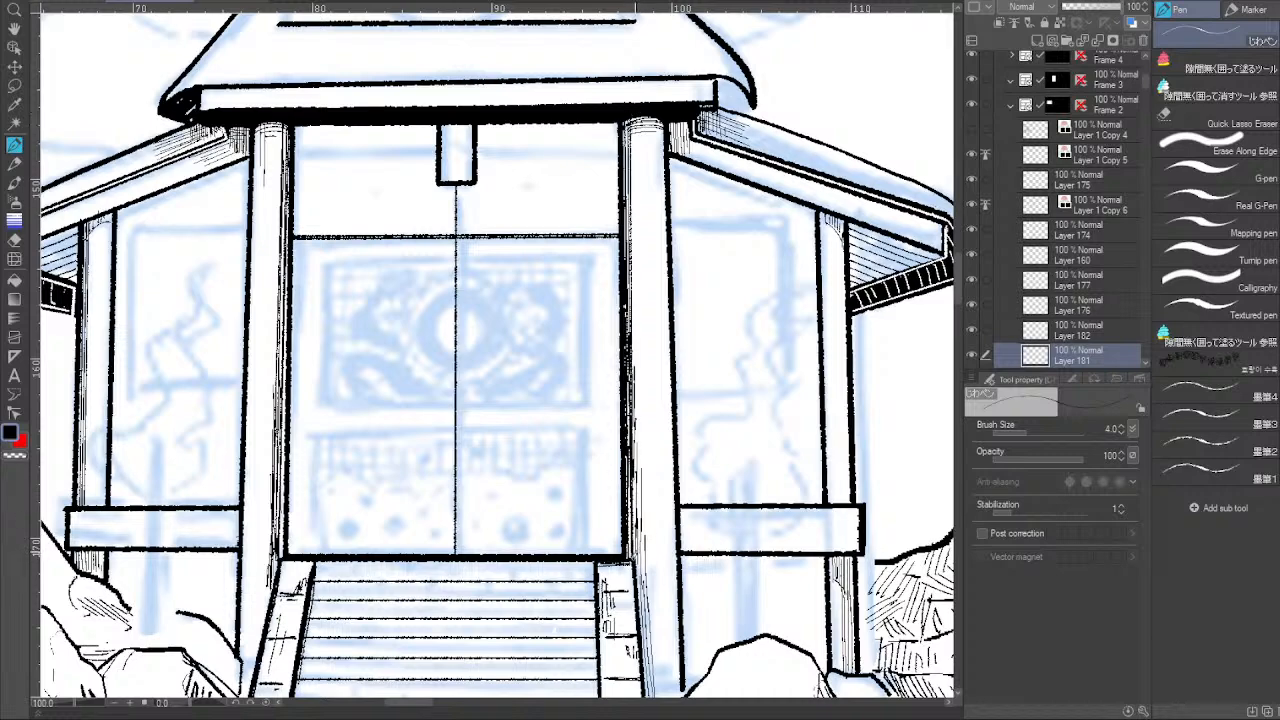
Thicken the inner edge of the left stair rail with short overlapping strokes along the steps.
mouse_move(712, 430)
left_mouse_down()
mouse_move(700, 330)
mouse_move(620, 263)
left_mouse_up()
left_click_drag(635, 366, 578, 344)
left_click_drag(504, 393, 618, 411)
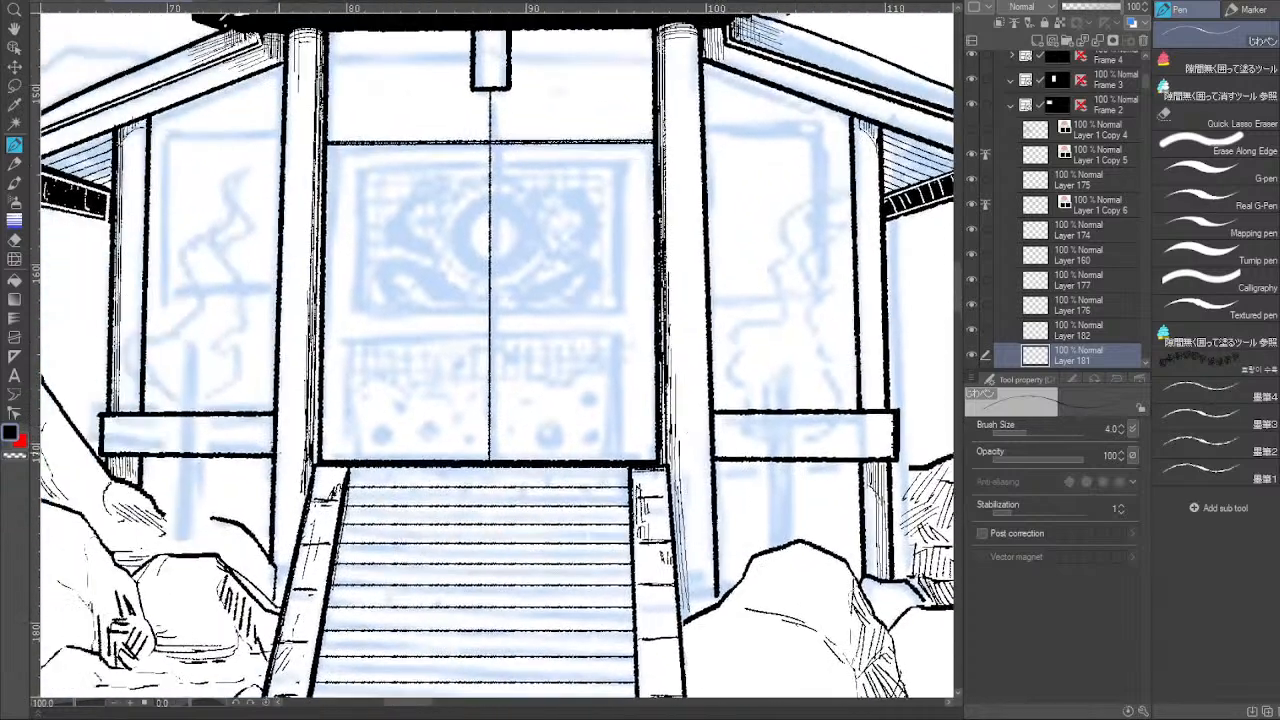
mouse_move(480, 589)
left_mouse_down()
mouse_move(474, 375)
mouse_move(437, 261)
left_mouse_up()
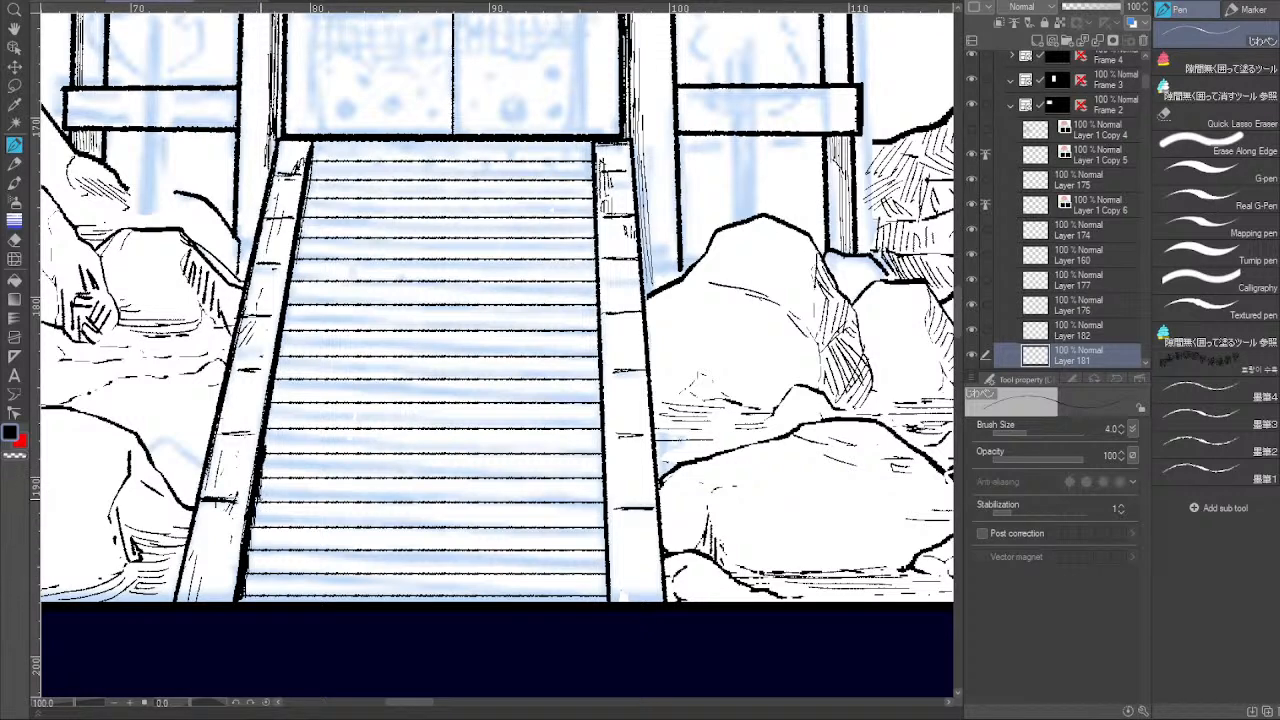
left_click_drag(270, 430, 266, 456)
left_click_drag(275, 405, 270, 431)
left_click_drag(277, 380, 273, 403)
left_click_drag(294, 312, 282, 388)
left_click_drag(284, 369, 281, 399)
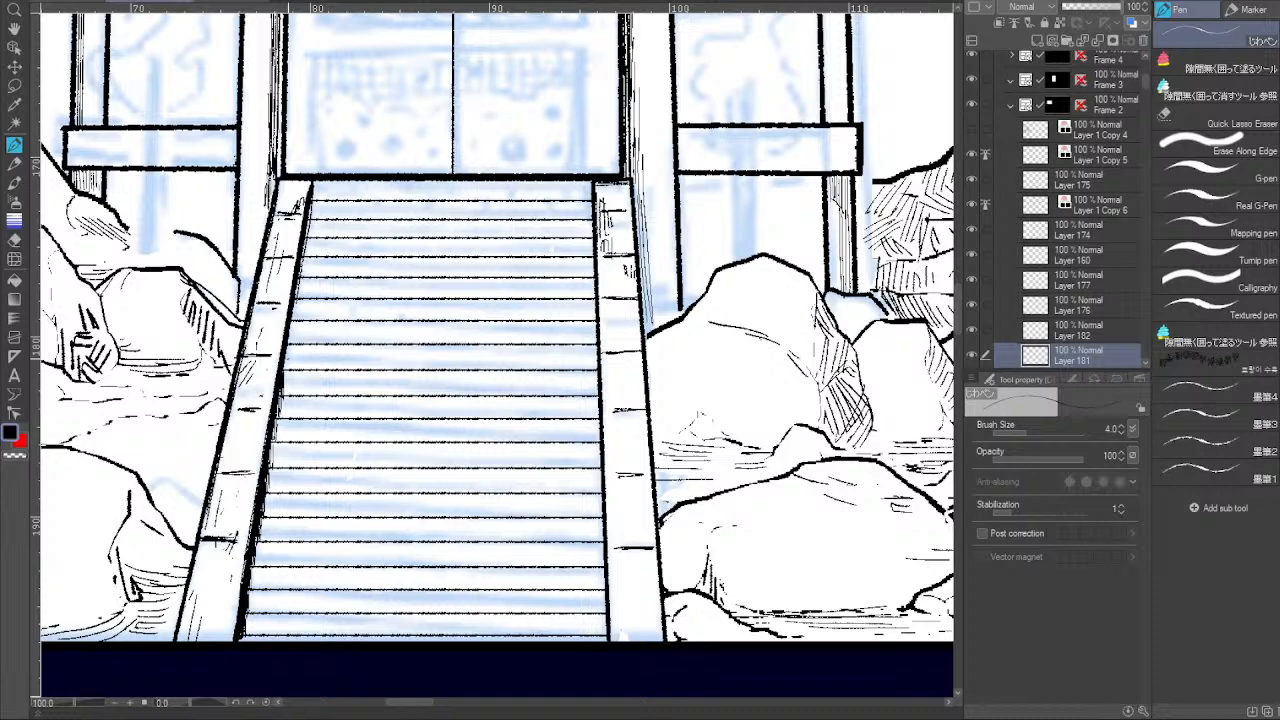
Shade the outer edge of the right rear post above the railing with long vertical lines.
left_click_drag(526, 349, 657, 553)
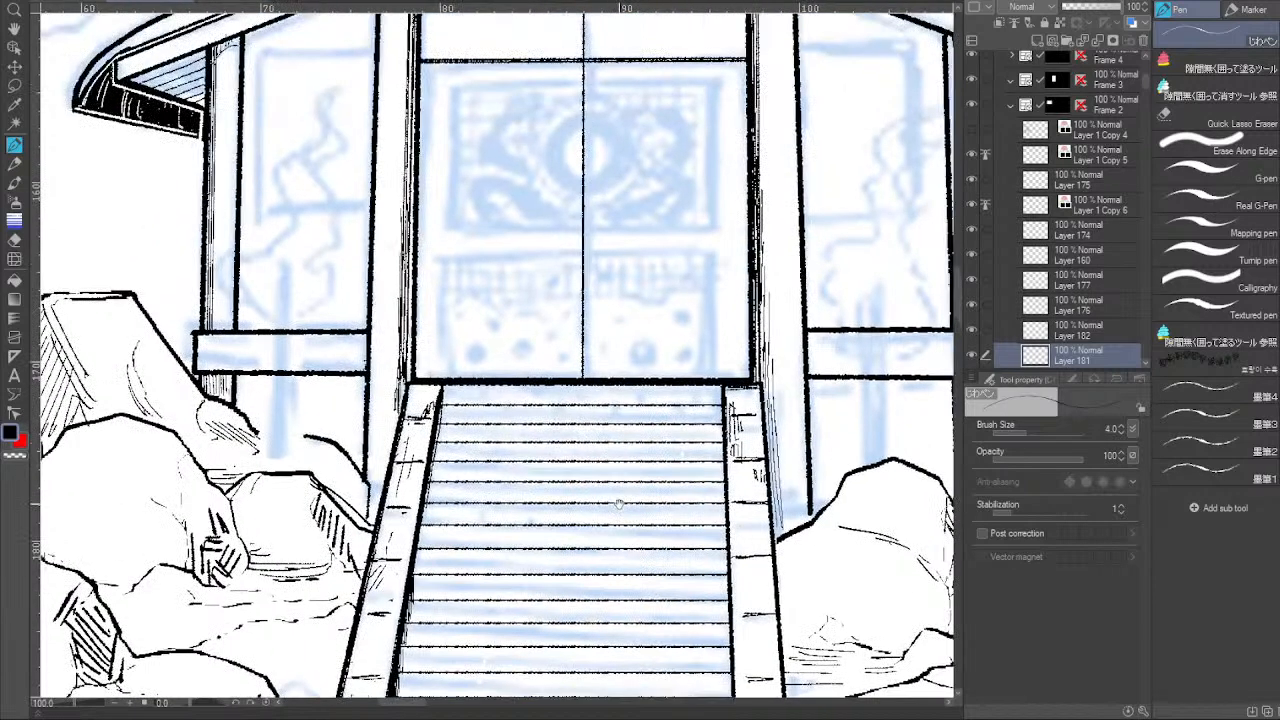
left_click_drag(830, 342, 641, 454)
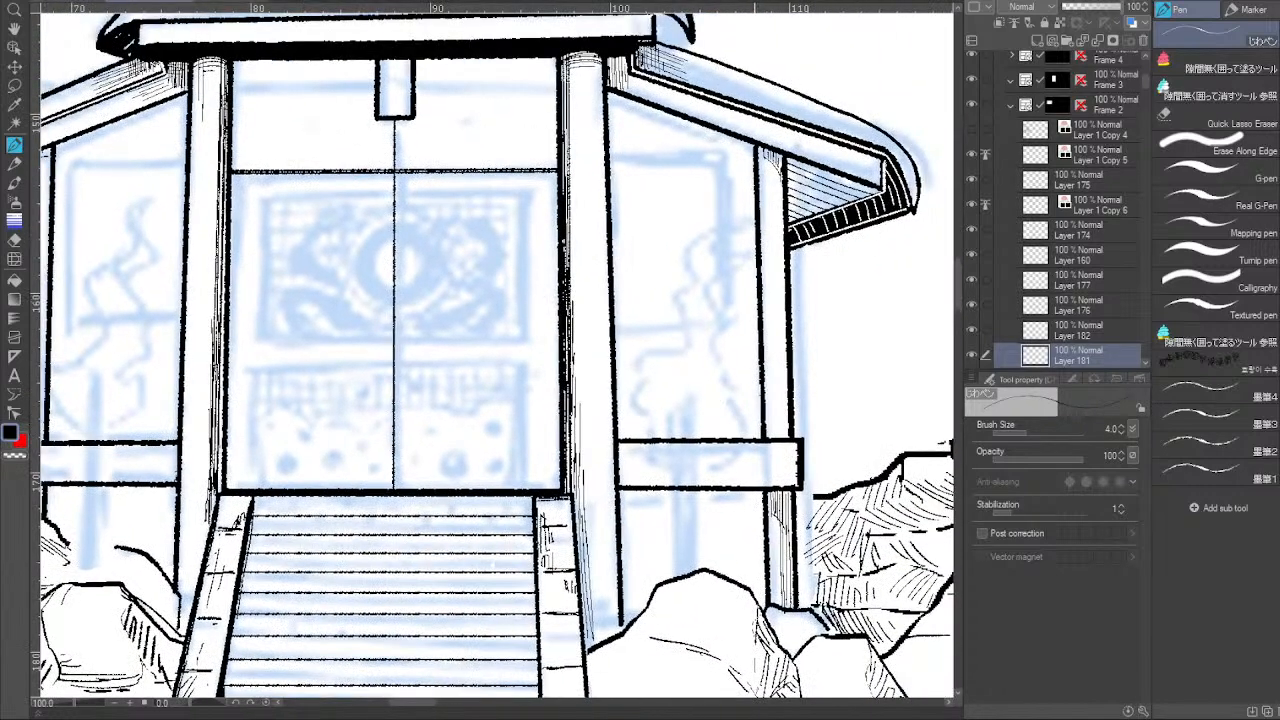
left_click_drag(785, 162, 787, 441)
left_click_drag(780, 158, 788, 438)
Rule two thin straight lines along the upper edge of the main roof's eave board.
left_click_drag(341, 427, 775, 430)
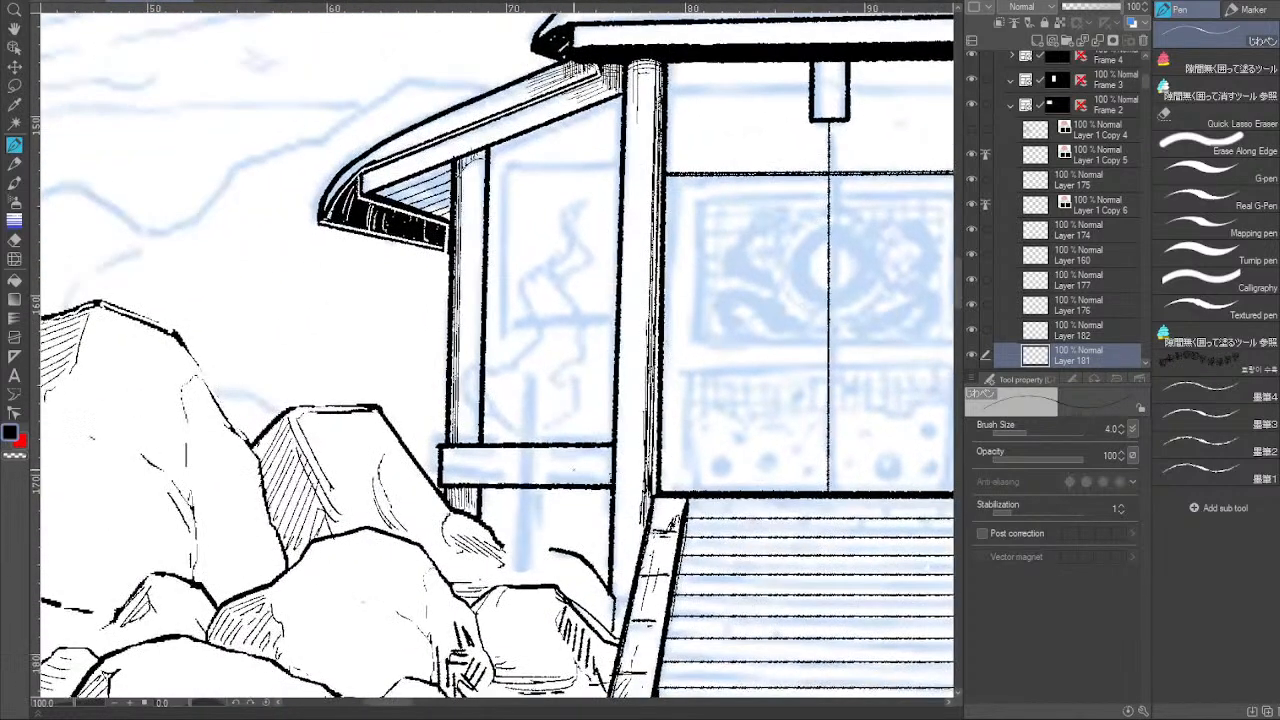
left_click_drag(654, 402, 336, 428)
left_click_drag(602, 374, 674, 528)
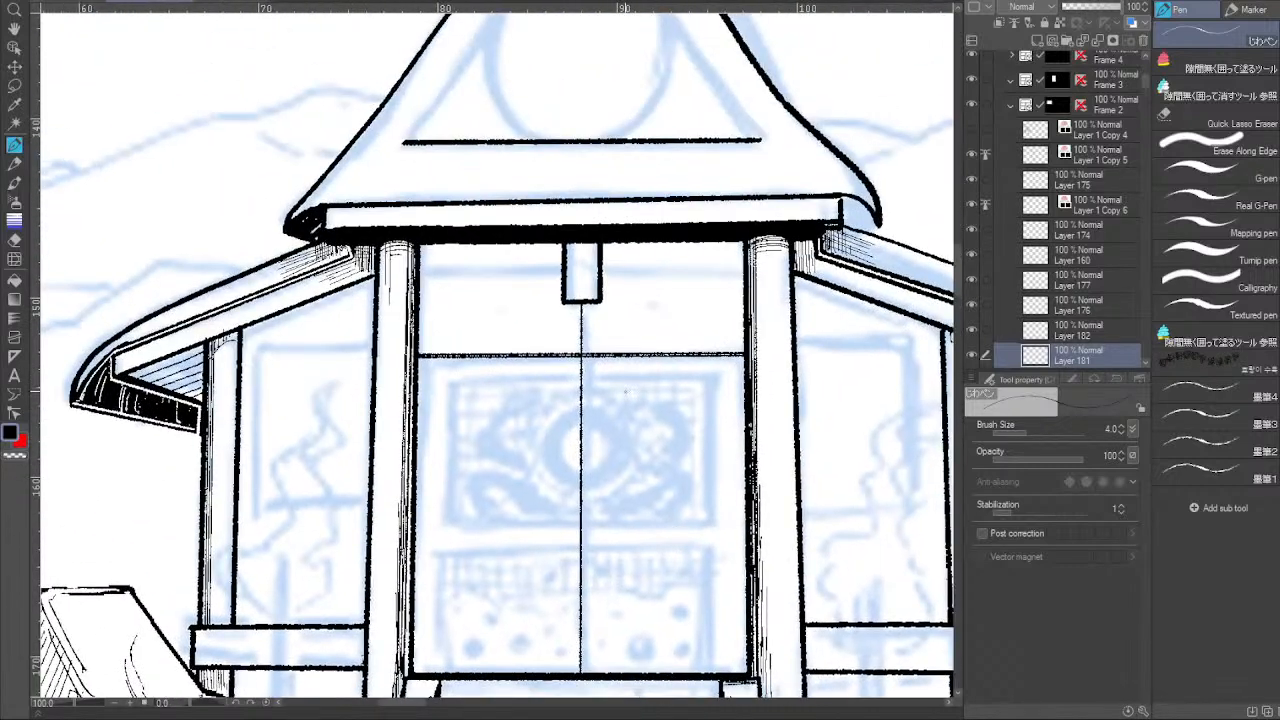
left_click(325, 208)
left_click(838, 199, "shift")
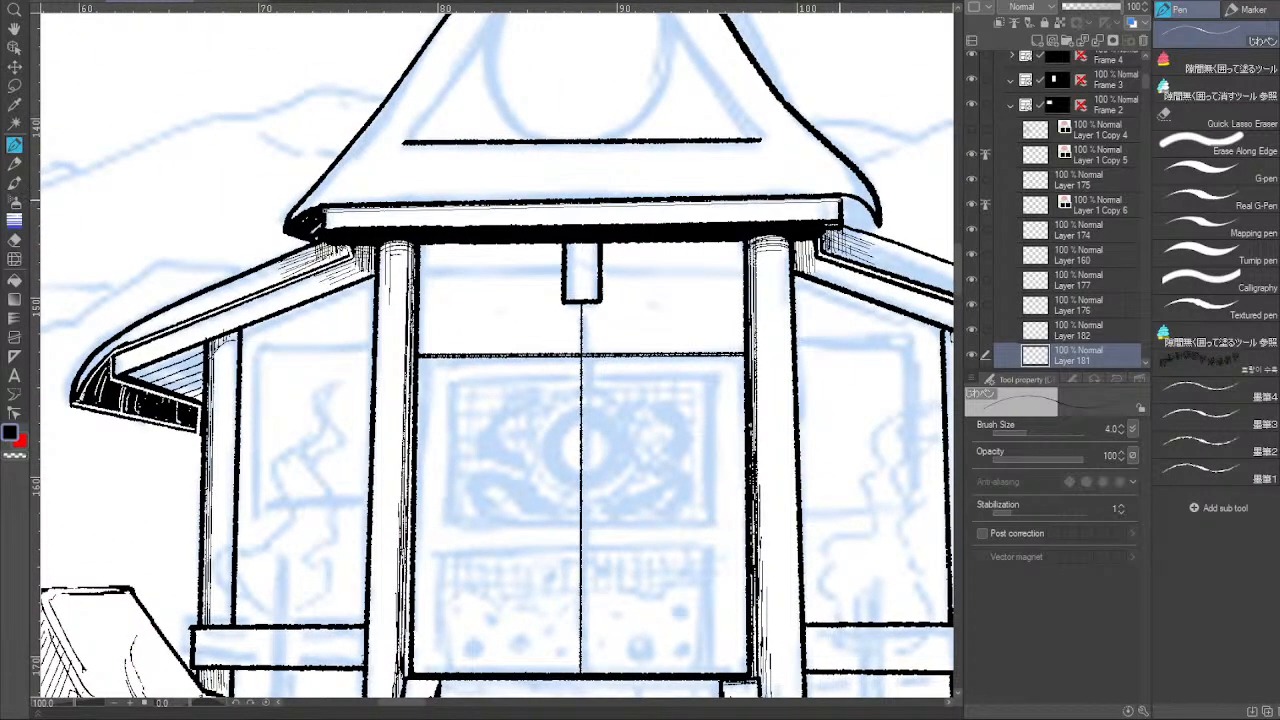
left_click(329, 210)
left_click(840, 202, "shift")
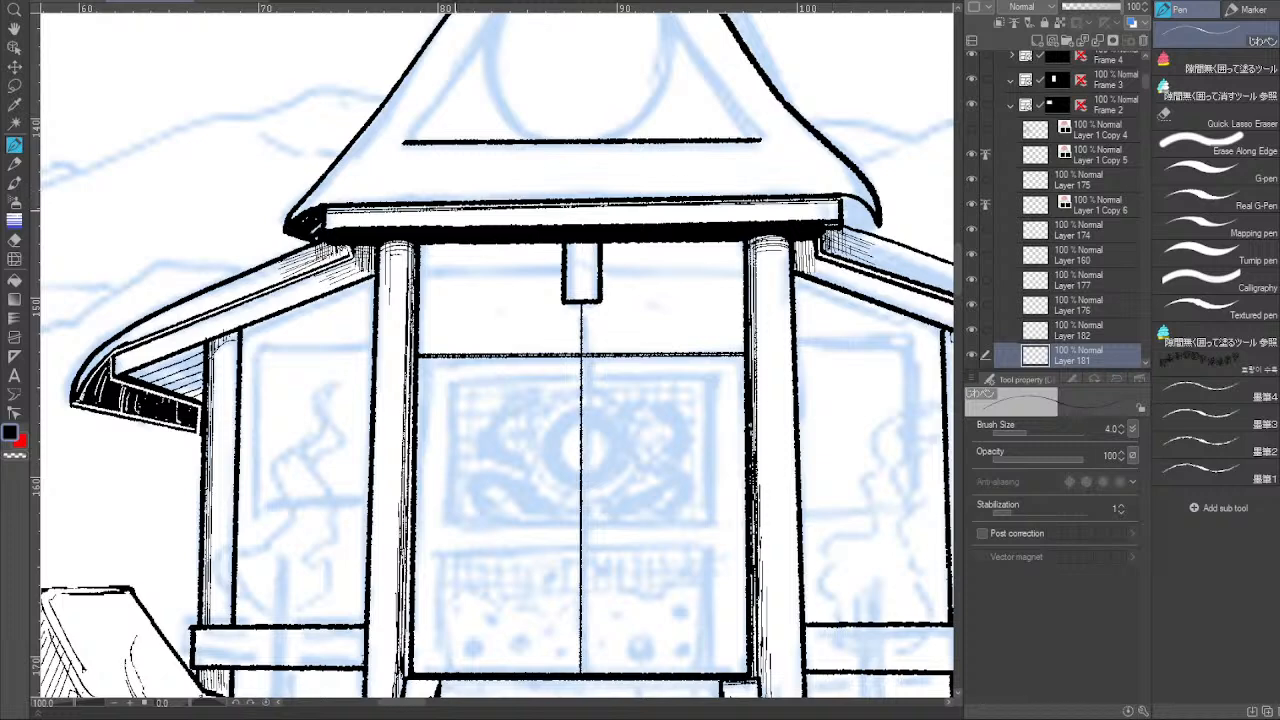
On a new layer, rule the top and right edges of the upper door panel's frame at brush size 10.
scroll(719, 228, "up", 3)
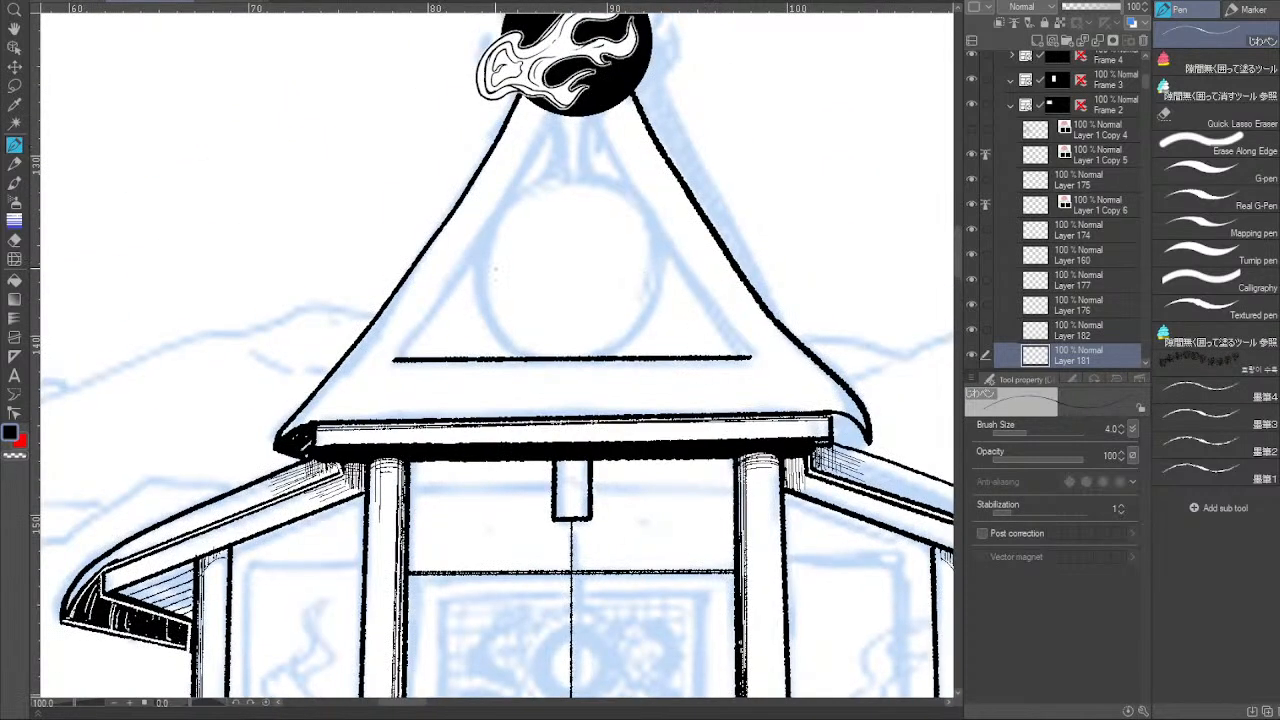
key("bracketright")
key("bracketright")
key("bracketright")
key("bracketright")
key("bracketright")
scroll(651, 279, "down", 5)
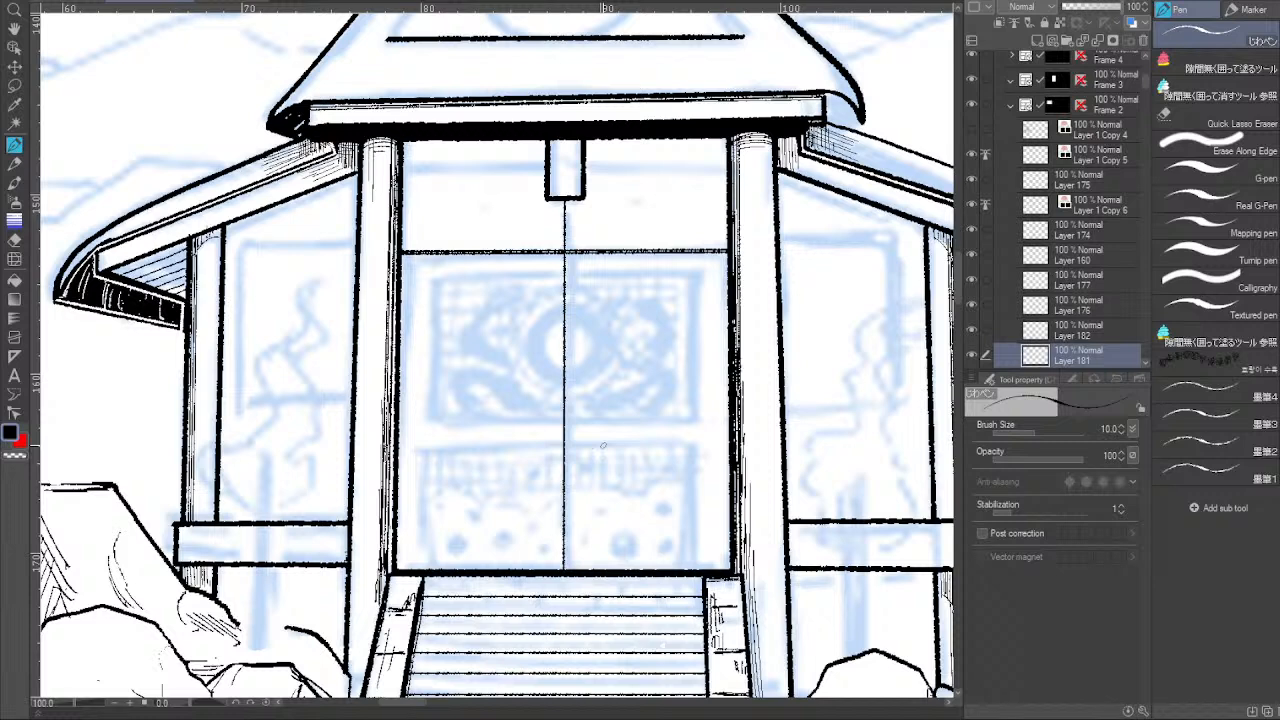
left_click(1036, 41)
left_click_drag(432, 276, 700, 274)
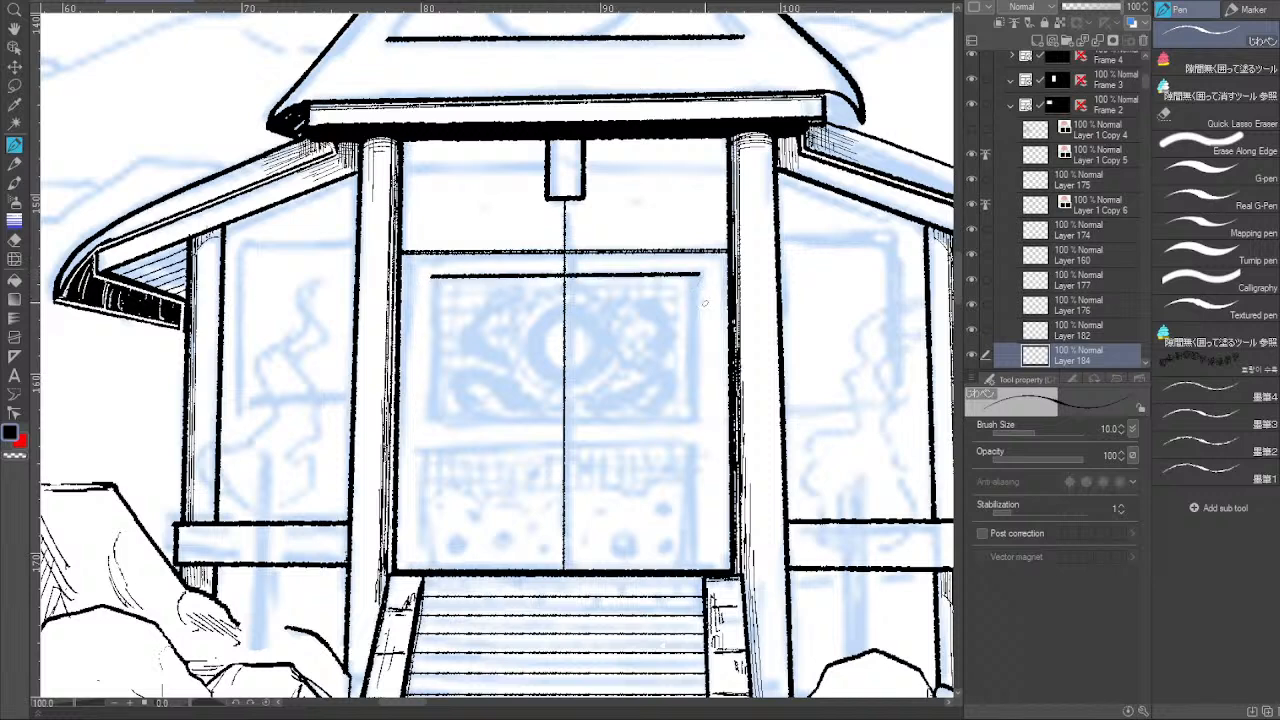
key("ctrl+z")
left_click(437, 276)
left_click_drag(709, 268, 699, 274)
left_click_drag(697, 277, 694, 420)
left_click(694, 420, "shift")
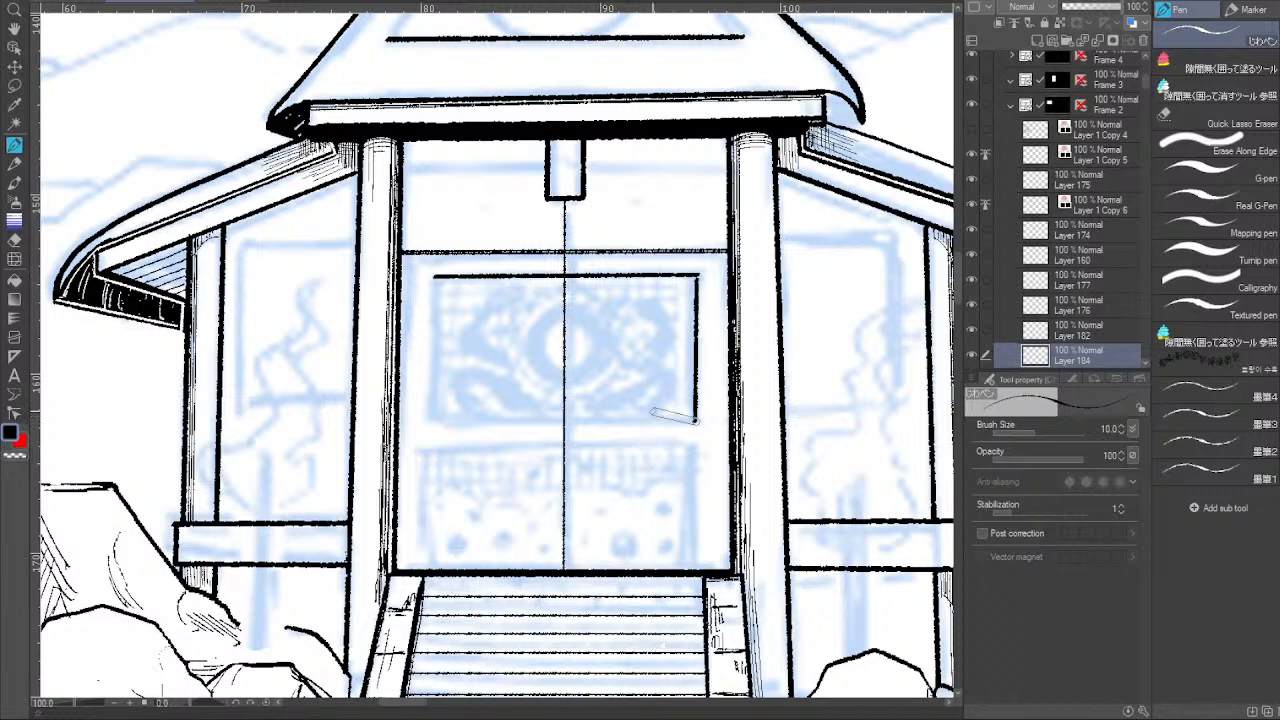
Close the upper door panel's frame with straight bottom and left edges, redrawing the bottom edge until it runs level.
left_click(430, 417, "shift")
left_click(435, 276, "shift")
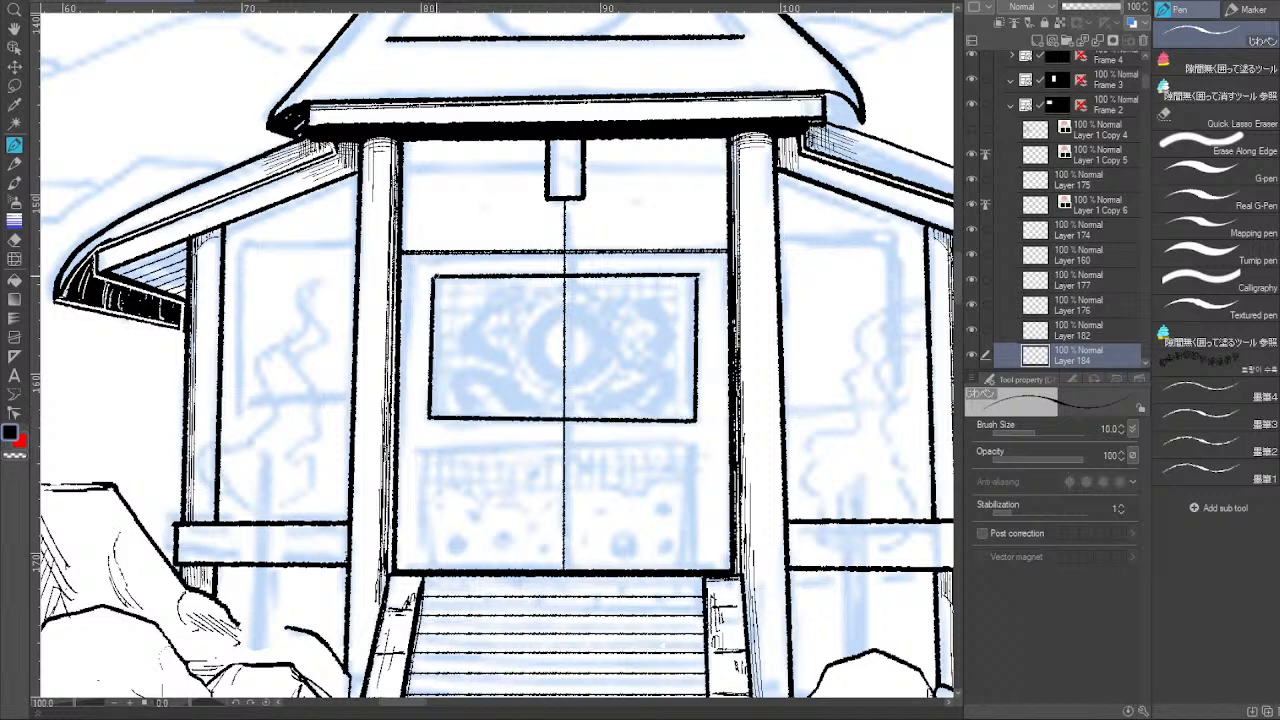
key("ctrl+z")
key("ctrl+z")
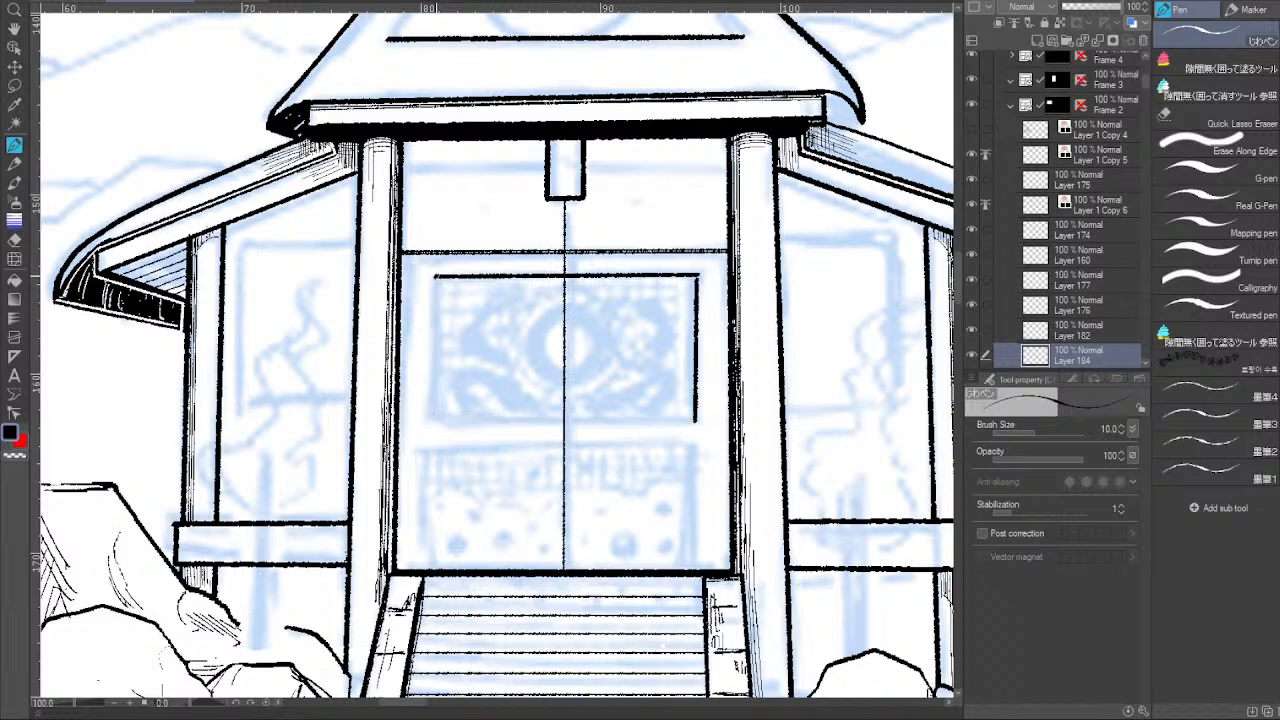
left_click(430, 427, "shift")
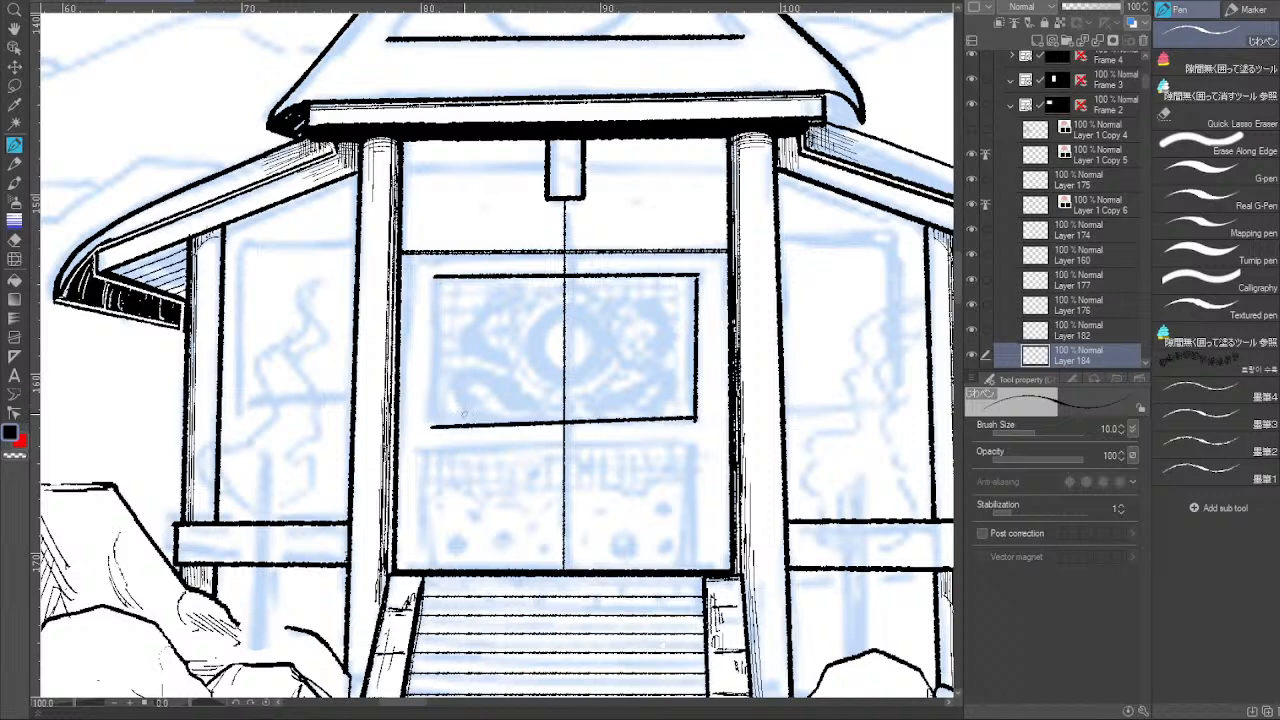
key("ctrl+z")
left_click(430, 421, "shift")
left_click(435, 275, "shift")
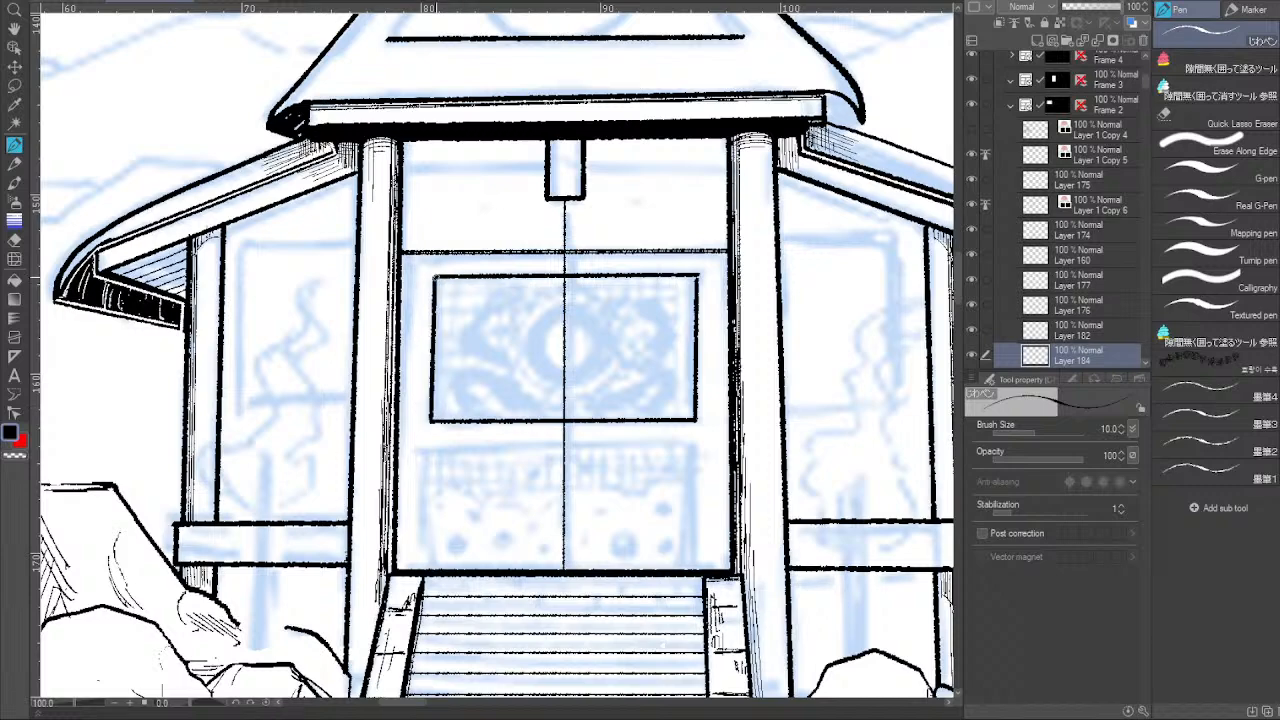
Duplicate the door frame's layer, move the copy down over the sketched lower door panel, and return to the Pen tool.
left_click_drag(635, 365, 660, 273)
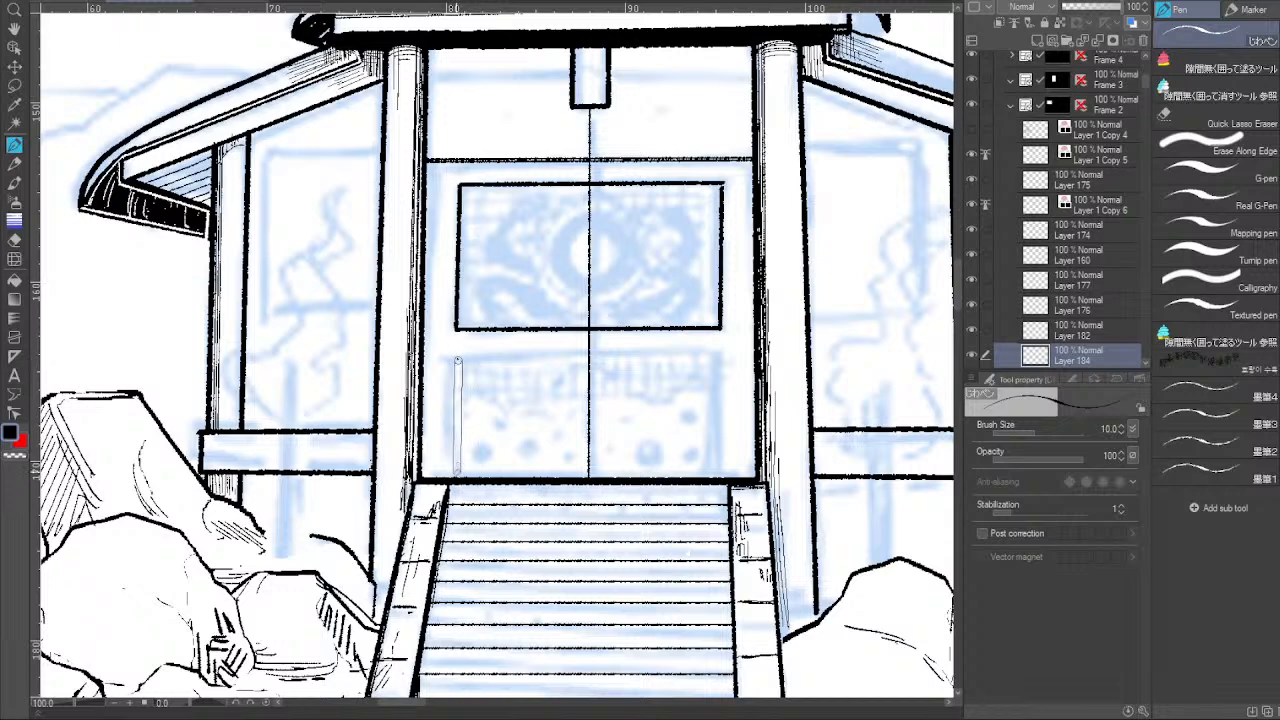
left_click_drag(1053, 358, 1051, 41)
key("k")
left_click_drag(723, 287, 723, 446)
left_click_drag(724, 492, 451, 500)
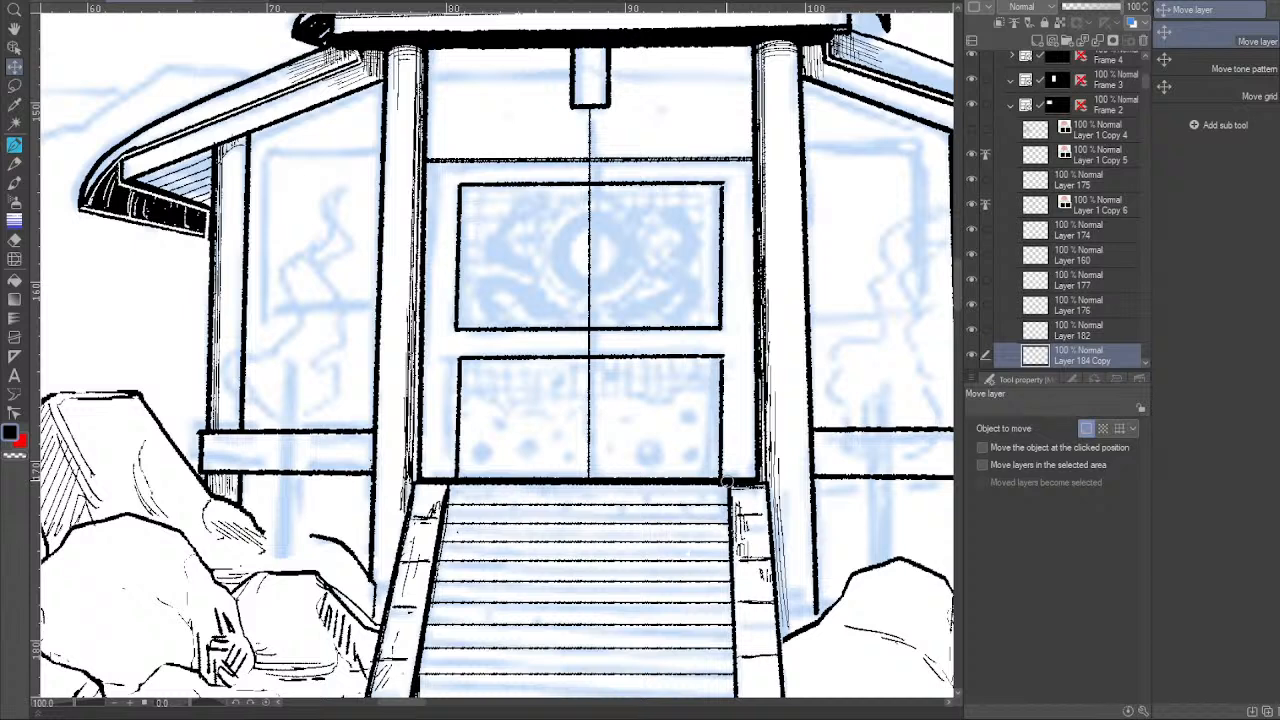
left_click(14, 145)
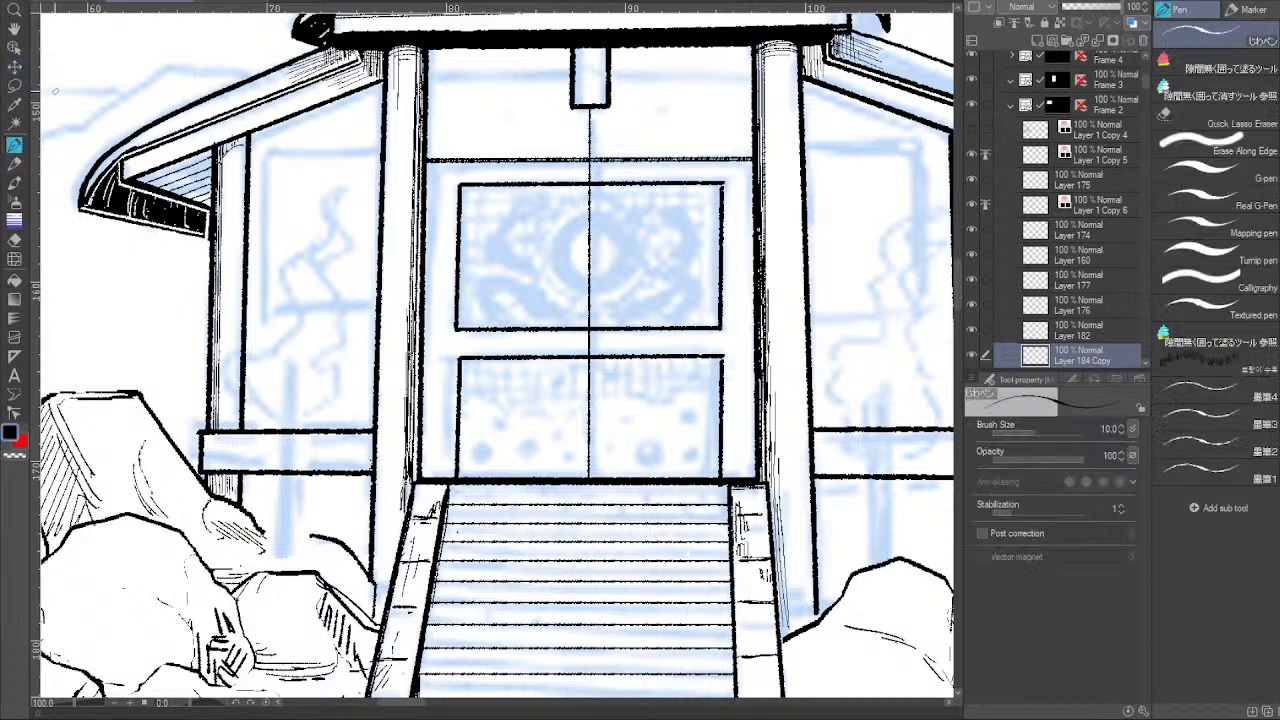
left_click(601, 107)
left_click(598, 157, "shift")
key("ctrl+z")
left_click_drag(597, 108, 598, 157)
left_click_drag(597, 109, 597, 157)
left_click(581, 108)
left_click(581, 157, "shift")
key("ctrl+z")
left_click(583, 108)
left_click(582, 157, "shift")
key("ctrl+z")
key("ctrl+z")
Rule a vertical line on each side of the door seam and fill the strip solid black, clearing the lines above the lintel.
left_click(597, 108)
left_click(595, 480, "shift")
left_click(584, 106)
left_click(583, 480, "shift")
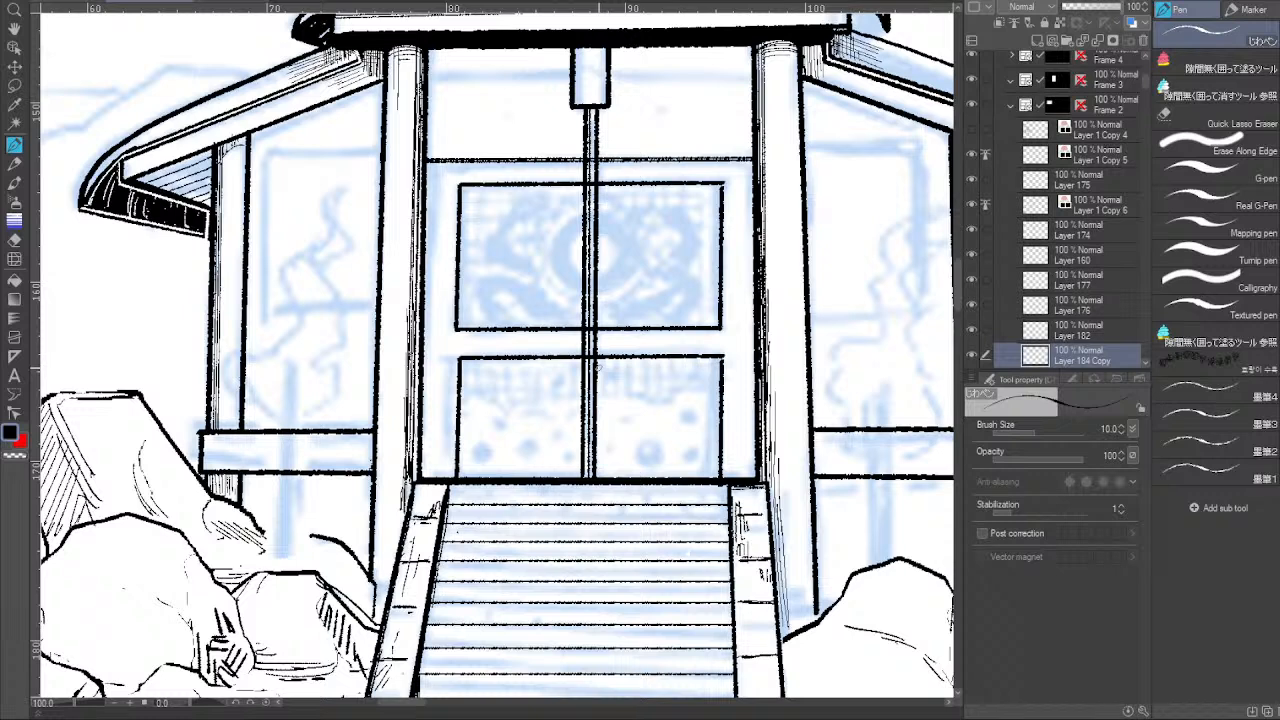
mouse_move(577, 137)
left_mouse_down()
mouse_move(589, 152)
mouse_move(602, 112)
left_mouse_up()
left_click_drag(597, 161, 589, 476)
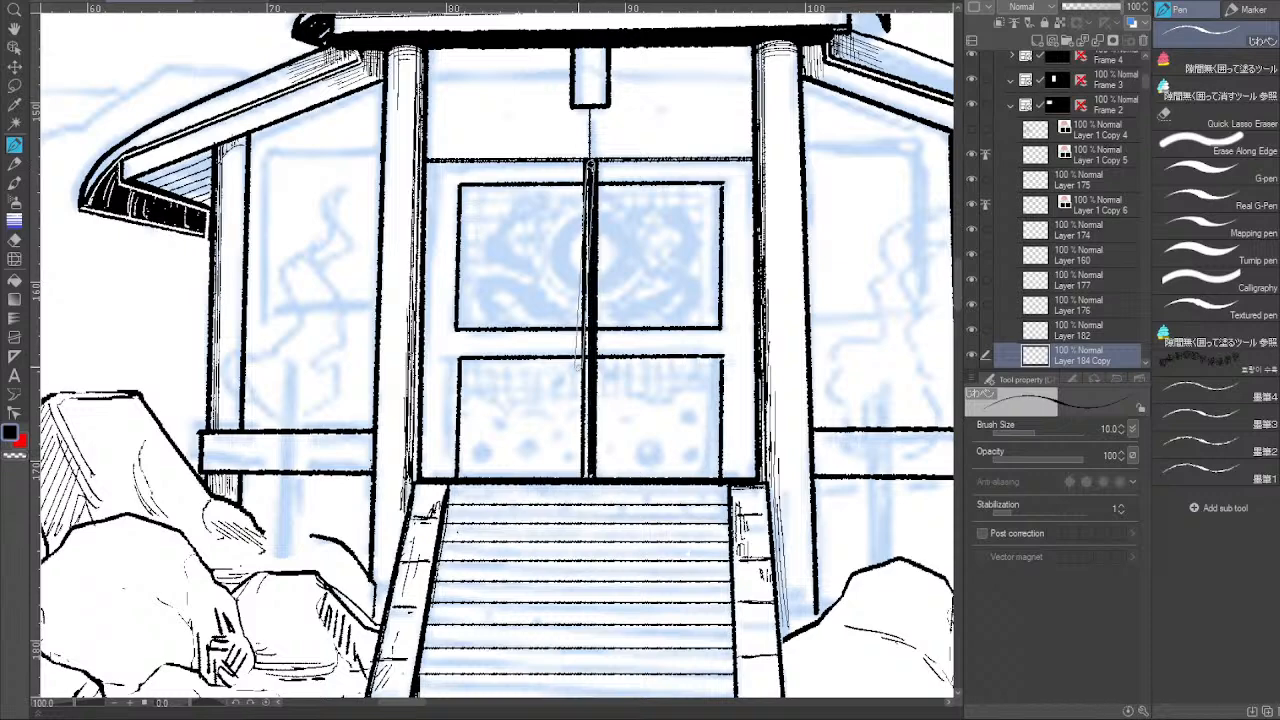
left_click_drag(587, 162, 588, 473)
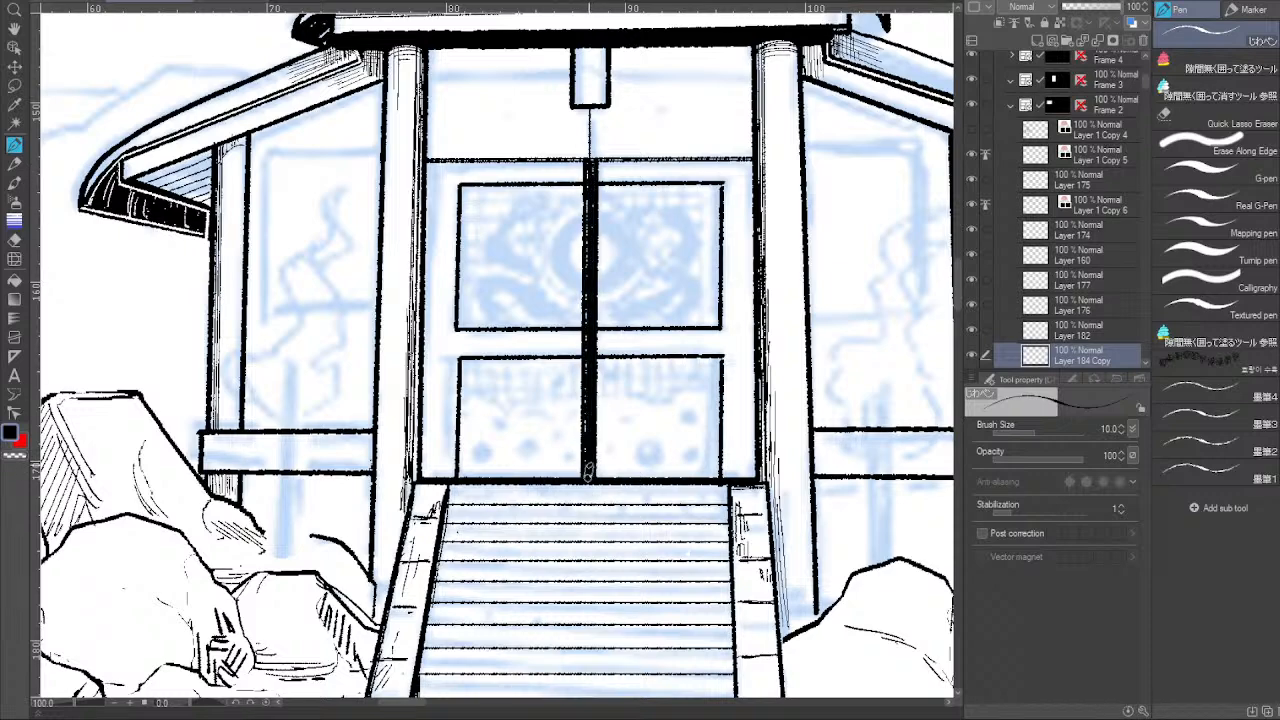
Zoom out to 50% and compare the temple panel's door and stairs with the stair close-up in the panel below.
left_click(115, 705)
left_click(115, 705)
left_click_drag(654, 445, 578, 287)
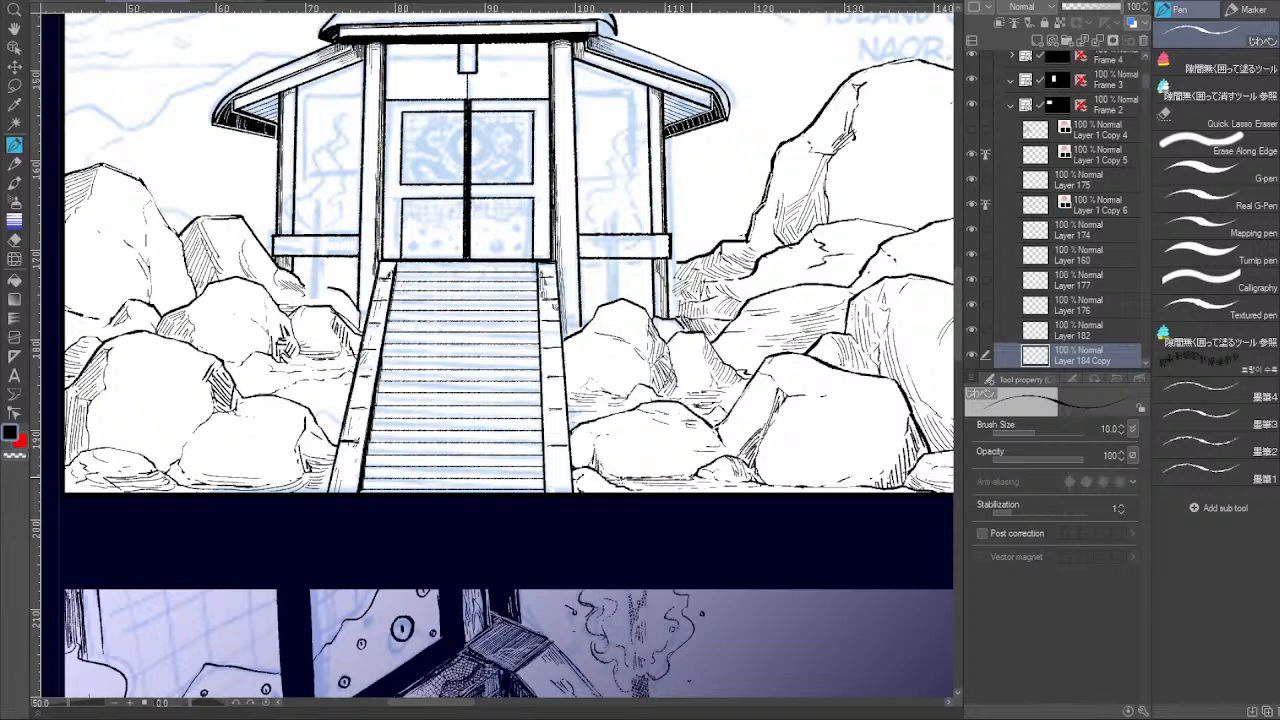
scroll(730, 412, "down", 3)
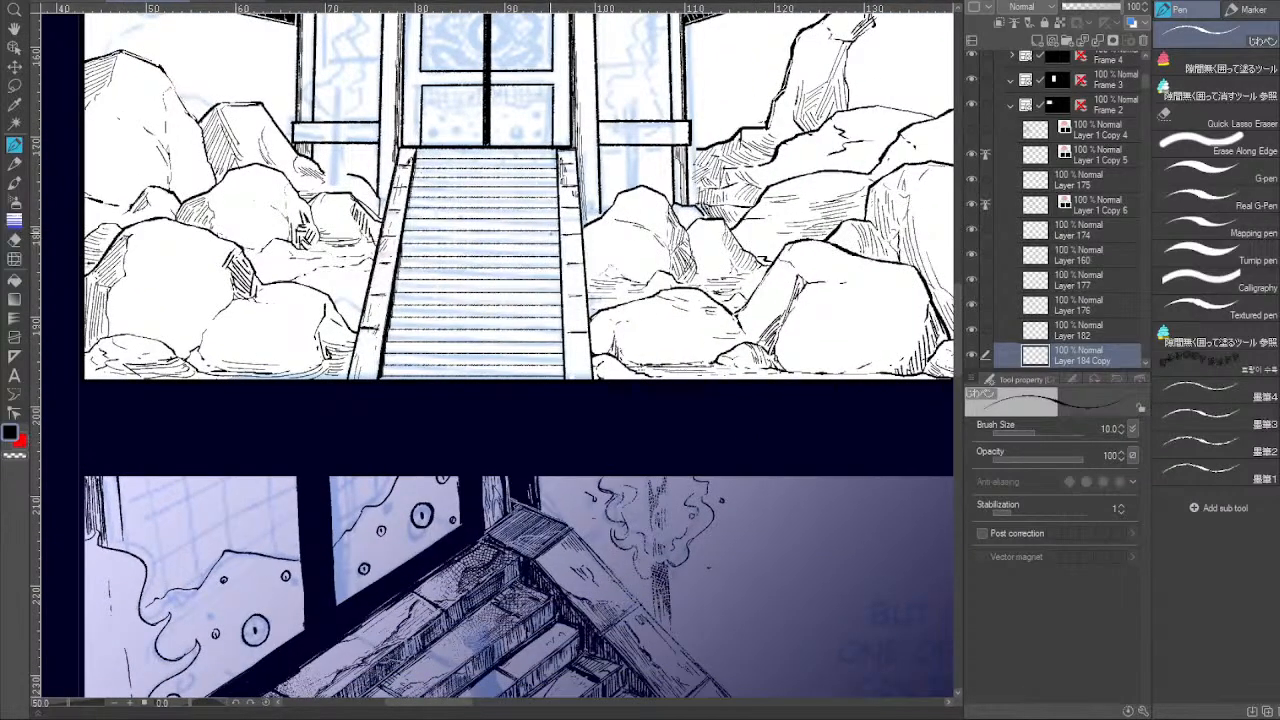
scroll(602, 373, "down", 5)
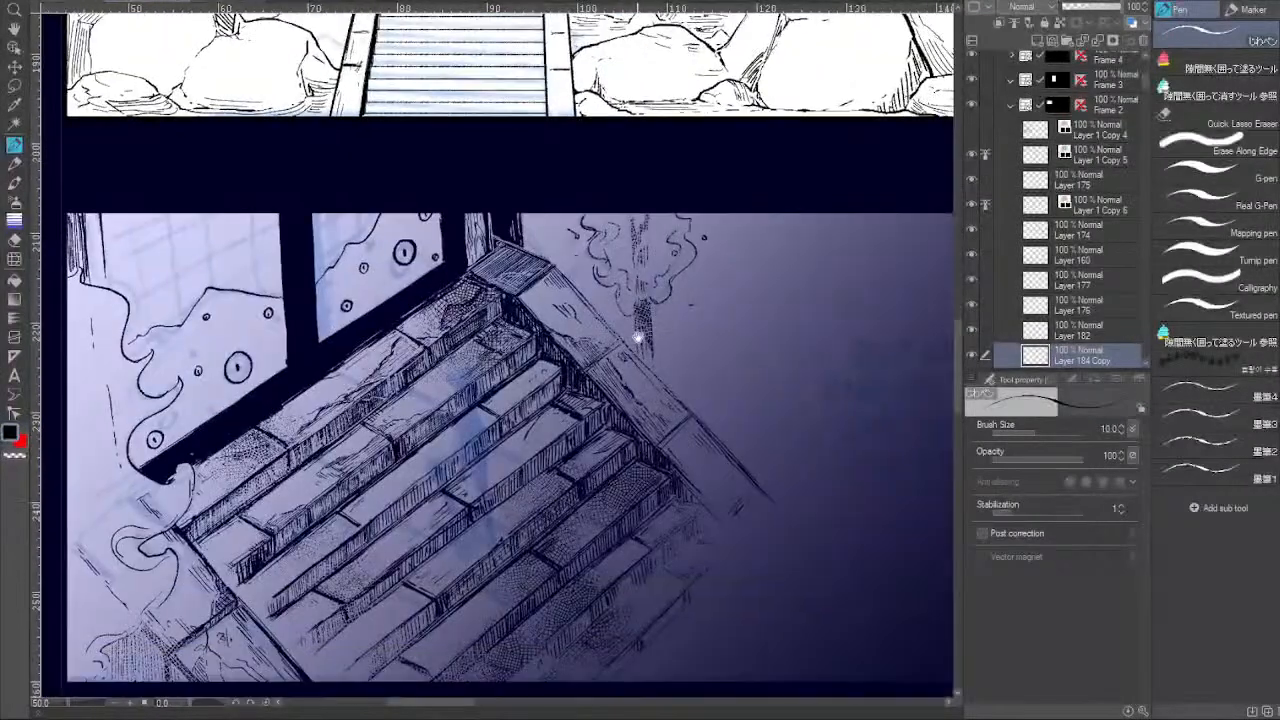
scroll(637, 339, "up", 5)
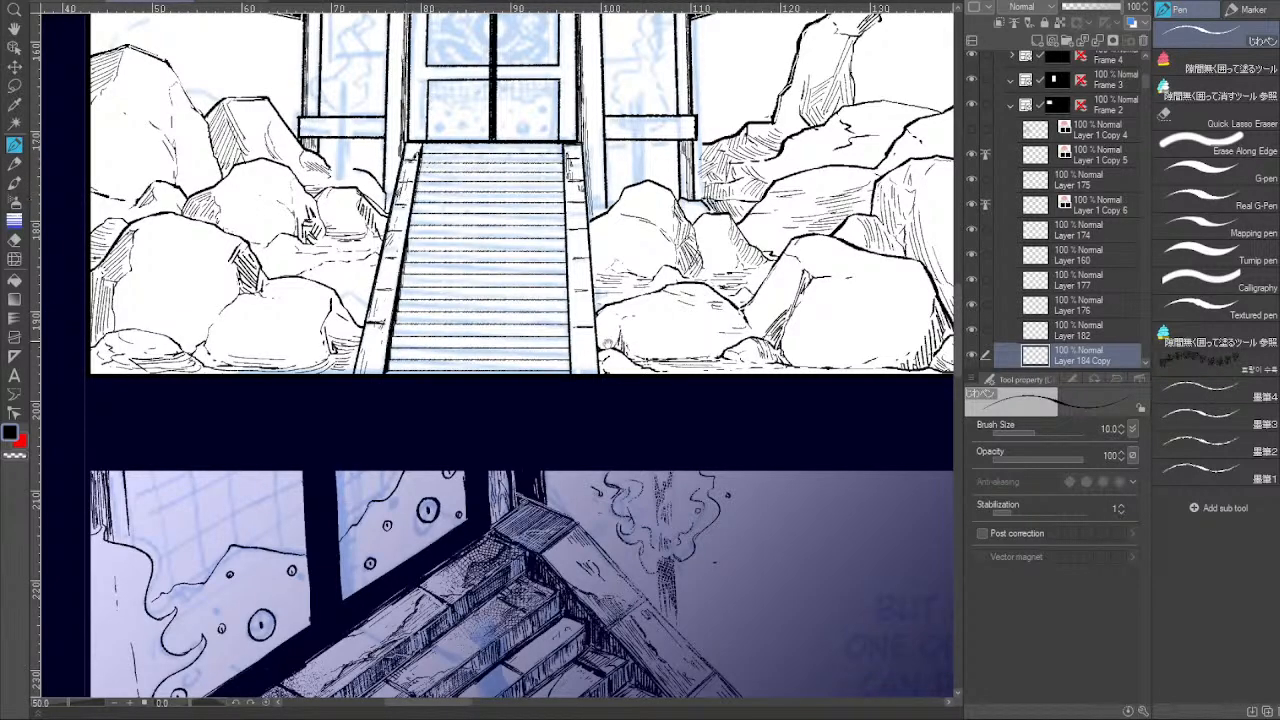
scroll(597, 365, "down", 3)
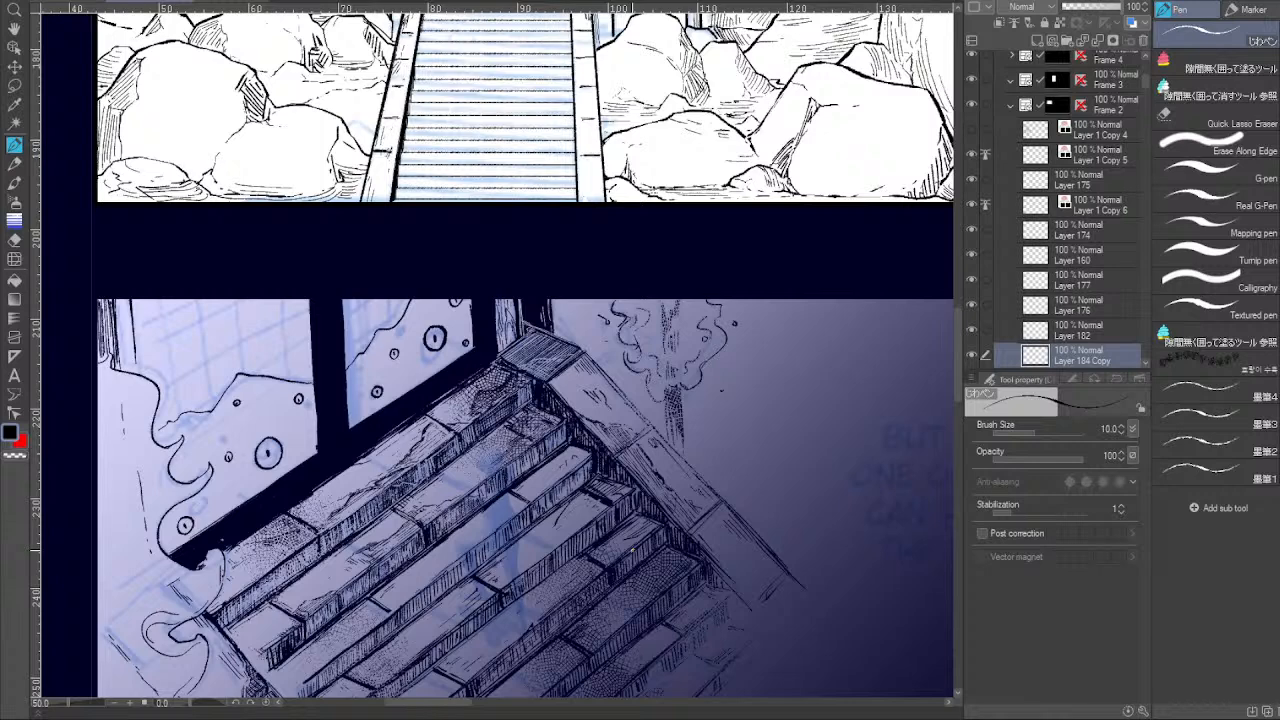
scroll(651, 557, "up", 5)
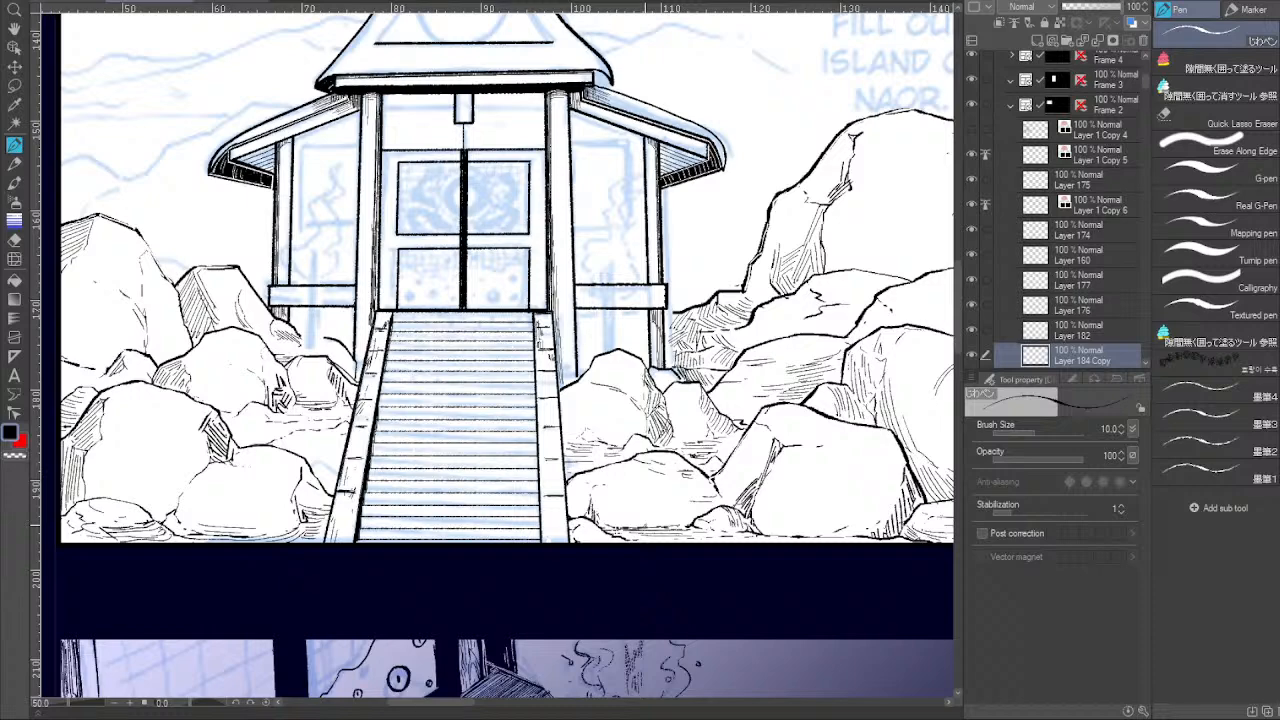
Set the pen's brush size to 40 for handwriting notes in the blank sky beside the temple roof.
left_click_drag(410, 16, 535, 253)
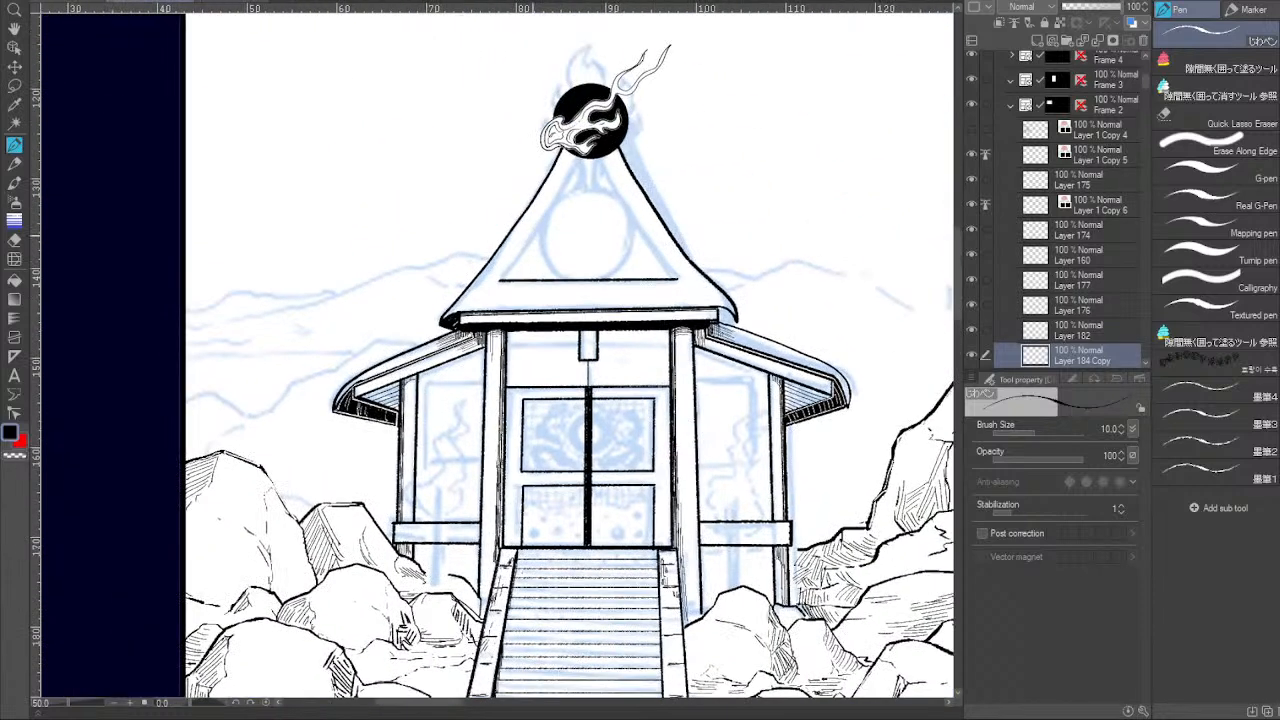
mouse_move(267, 78)
left_mouse_down()
mouse_move(282, 152)
mouse_move(258, 136)
mouse_move(238, 158)
left_mouse_up()
key("bracketright")
key("bracketright")
key("bracketright")
key("bracketright")
mouse_move(281, 130)
left_mouse_down()
mouse_move(272, 154)
mouse_move(287, 149)
left_mouse_up()
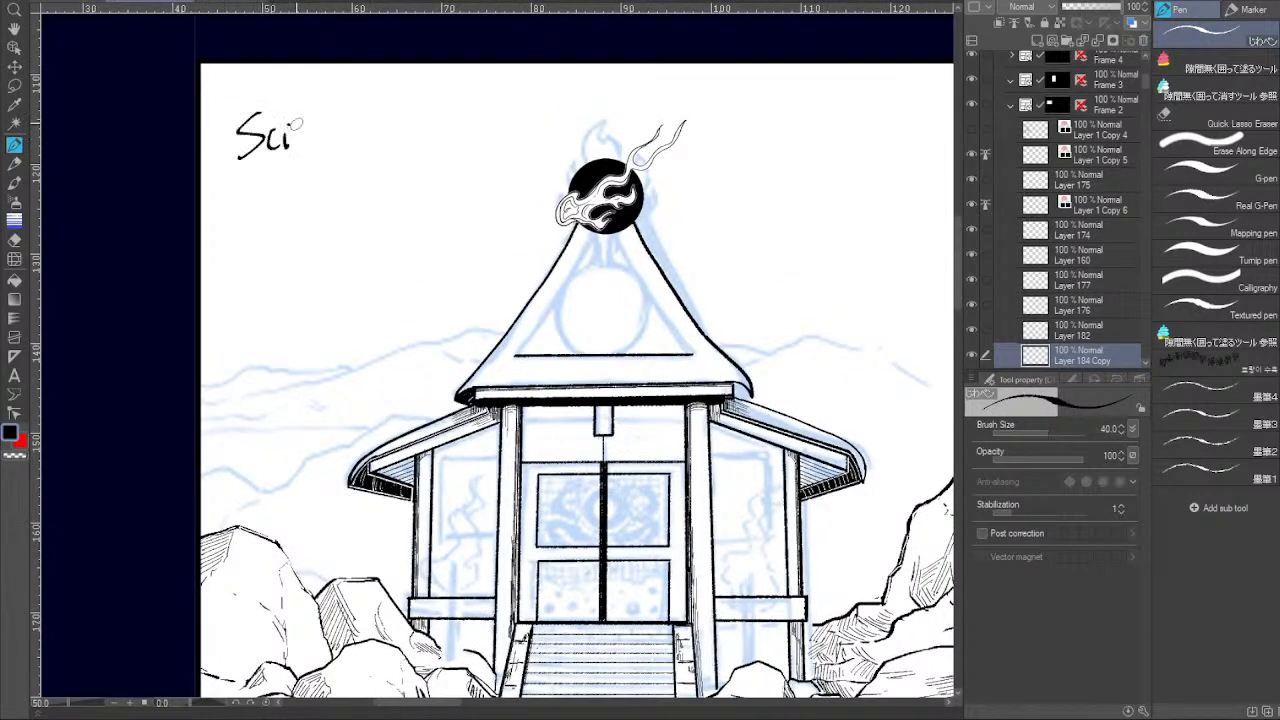
key("ctrl+z")
key("ctrl+z")
key("ctrl+z")
key("ctrl+z")
Handwrite the notes "Outline" and, below it, "Script" in the blank sky left of the temple roof.
left_click_drag(252, 105, 289, 114)
mouse_move(303, 86)
left_mouse_down()
mouse_move(305, 116)
mouse_move(318, 101)
left_mouse_up()
left_click_drag(330, 82, 342, 128)
left_click_drag(347, 110, 358, 126)
left_click_drag(366, 113, 382, 123)
left_click_drag(264, 162, 234, 198)
mouse_move(290, 172)
left_mouse_down()
mouse_move(270, 190)
mouse_move(298, 162)
mouse_move(310, 200)
left_mouse_up()
left_click_drag(327, 152, 330, 186)
left_click_drag(320, 170, 350, 164)
Handwrite "Layout - Rough Sketchs" as the third line of the note list, reaching toward the roof's orb.
left_click_drag(238, 214, 256, 244)
mouse_move(270, 224)
left_mouse_down()
mouse_move(280, 260)
mouse_move(299, 228)
mouse_move(338, 222)
left_mouse_up()
mouse_move(334, 206)
left_mouse_down()
mouse_move(336, 236)
mouse_move(346, 214)
left_mouse_up()
mouse_move(350, 218)
left_mouse_down()
mouse_move(380, 188)
mouse_move(370, 222)
left_mouse_up()
mouse_move(372, 194)
left_mouse_down()
mouse_move(392, 222)
mouse_move(398, 208)
mouse_move(424, 212)
mouse_move(430, 240)
left_mouse_up()
mouse_move(444, 194)
left_mouse_down()
mouse_move(456, 220)
mouse_move(482, 214)
left_mouse_up()
left_click_drag(494, 198, 508, 210)
mouse_move(514, 178)
left_mouse_down()
mouse_move(516, 212)
mouse_move(526, 192)
left_mouse_up()
left_click_drag(532, 198, 552, 206)
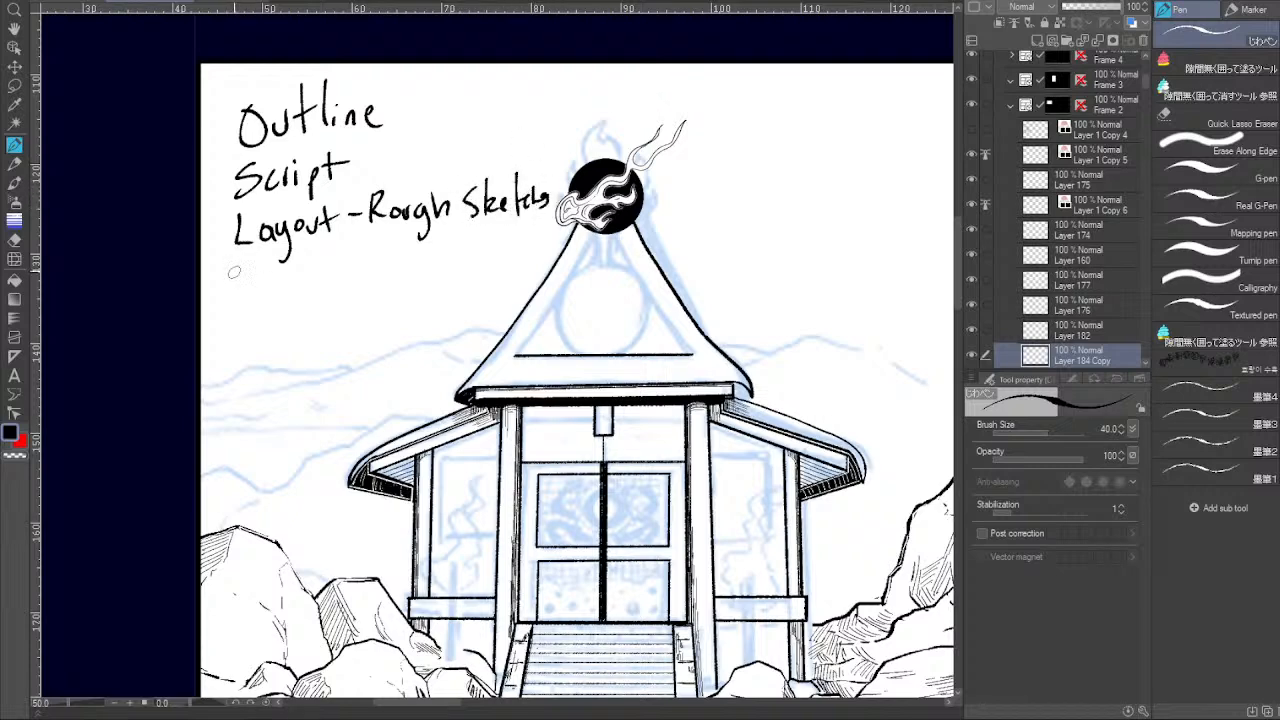
Handwrite "Clean sketchs - Finalize" as the fourth line of the notes, redoing the last word's letters.
left_click_drag(240, 272, 238, 291)
mouse_move(248, 257)
left_mouse_down()
mouse_move(249, 284)
mouse_move(284, 290)
left_mouse_up()
mouse_move(288, 274)
left_mouse_down()
mouse_move(298, 290)
mouse_move(310, 282)
left_mouse_up()
left_click_drag(340, 242, 346, 282)
left_click_drag(346, 272, 366, 278)
mouse_move(354, 262)
left_mouse_down()
mouse_move(374, 258)
mouse_move(384, 276)
left_mouse_up()
mouse_move(394, 240)
left_mouse_down()
mouse_move(410, 276)
mouse_move(450, 245)
left_mouse_up()
left_click_drag(453, 254, 500, 258)
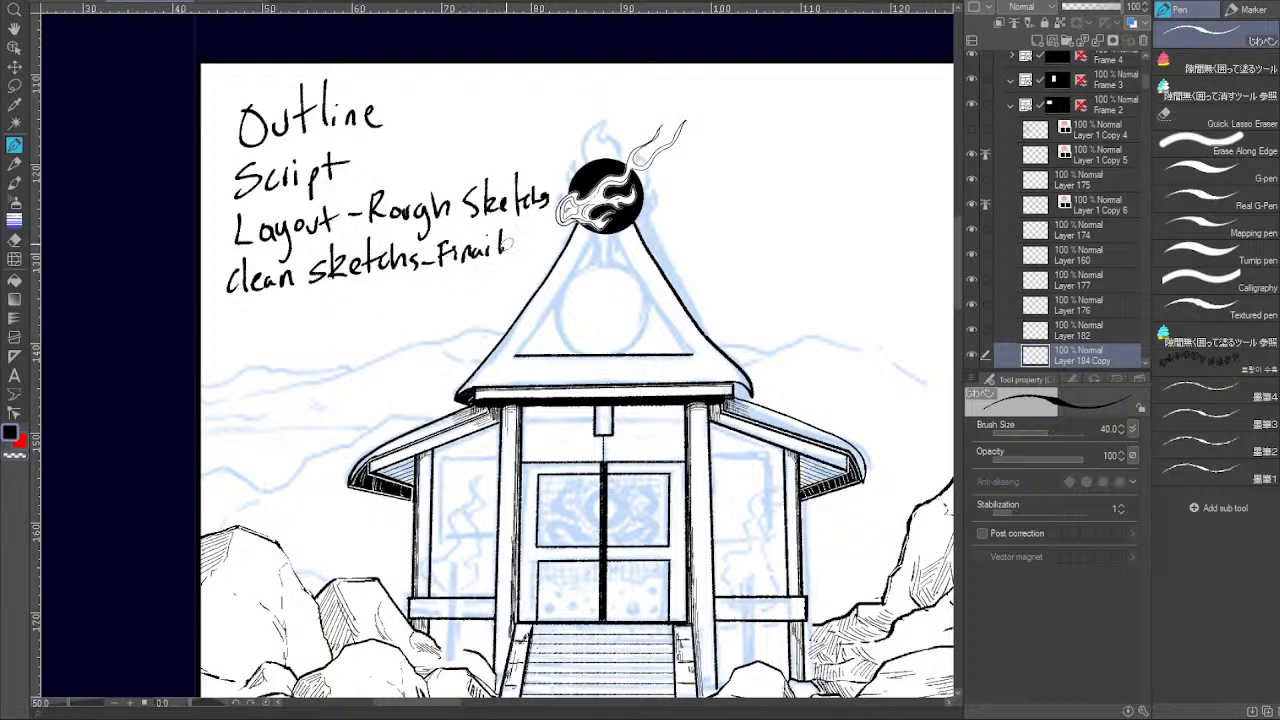
key("ctrl+z")
key("ctrl+z")
key("ctrl+z")
left_click_drag(461, 249, 498, 260)
left_click_drag(505, 250, 535, 254)
Handwrite "Inks/Tone" as the fifth line of the notes, clearing the stray start of a line beneath it.
mouse_move(238, 303)
left_mouse_down()
mouse_move(234, 334)
mouse_move(273, 326)
left_mouse_up()
mouse_move(287, 310)
left_mouse_down()
mouse_move(296, 326)
mouse_move(243, 367)
mouse_move(260, 346)
left_mouse_up()
left_click_drag(262, 352, 263, 353)
key("ctrl+z")
key("ctrl+z")
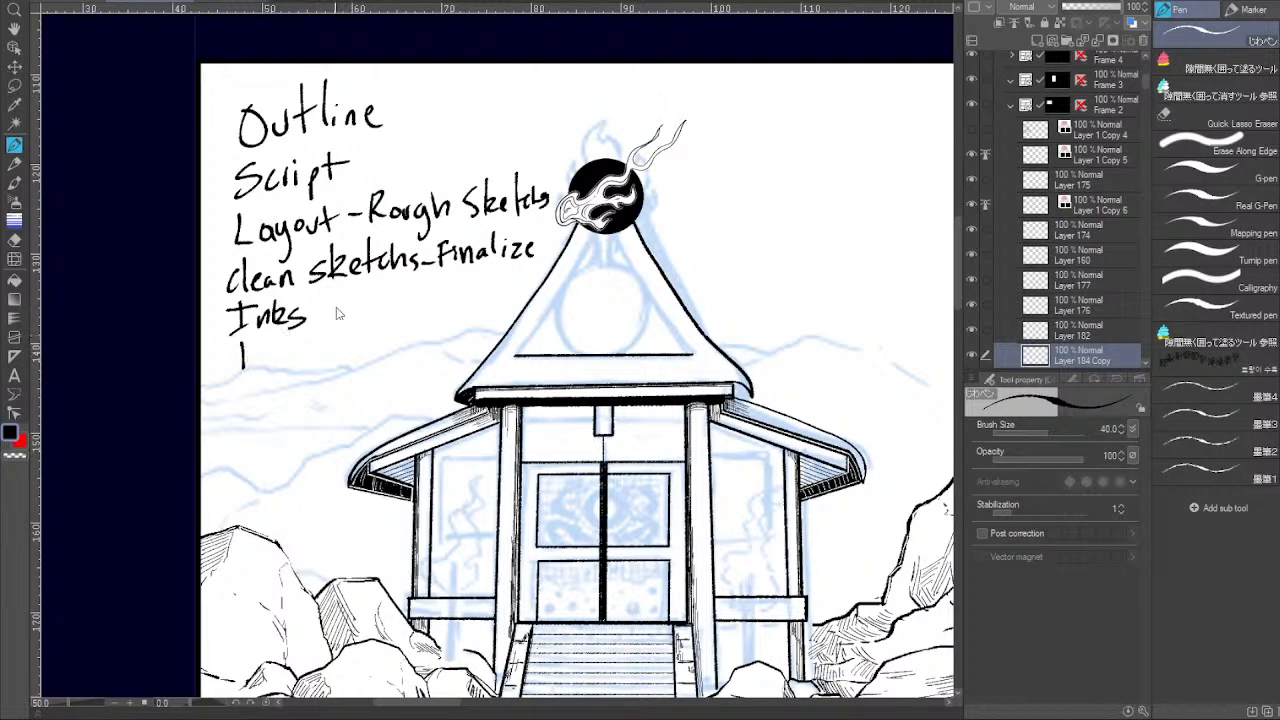
key("ctrl+z")
mouse_move(328, 298)
left_mouse_down()
mouse_move(313, 323)
mouse_move(333, 327)
left_mouse_up()
mouse_move(322, 302)
left_mouse_down()
mouse_move(351, 313)
mouse_move(368, 298)
mouse_move(396, 317)
left_mouse_up()
Handwrite "Letter" as the last line of the note list.
left_click_drag(236, 350, 268, 366)
mouse_move(276, 343)
left_mouse_down()
mouse_move(274, 370)
mouse_move(288, 351)
left_mouse_up()
mouse_move(293, 343)
left_mouse_down()
mouse_move(291, 370)
mouse_move(308, 349)
left_mouse_up()
left_click_drag(301, 364, 330, 356)
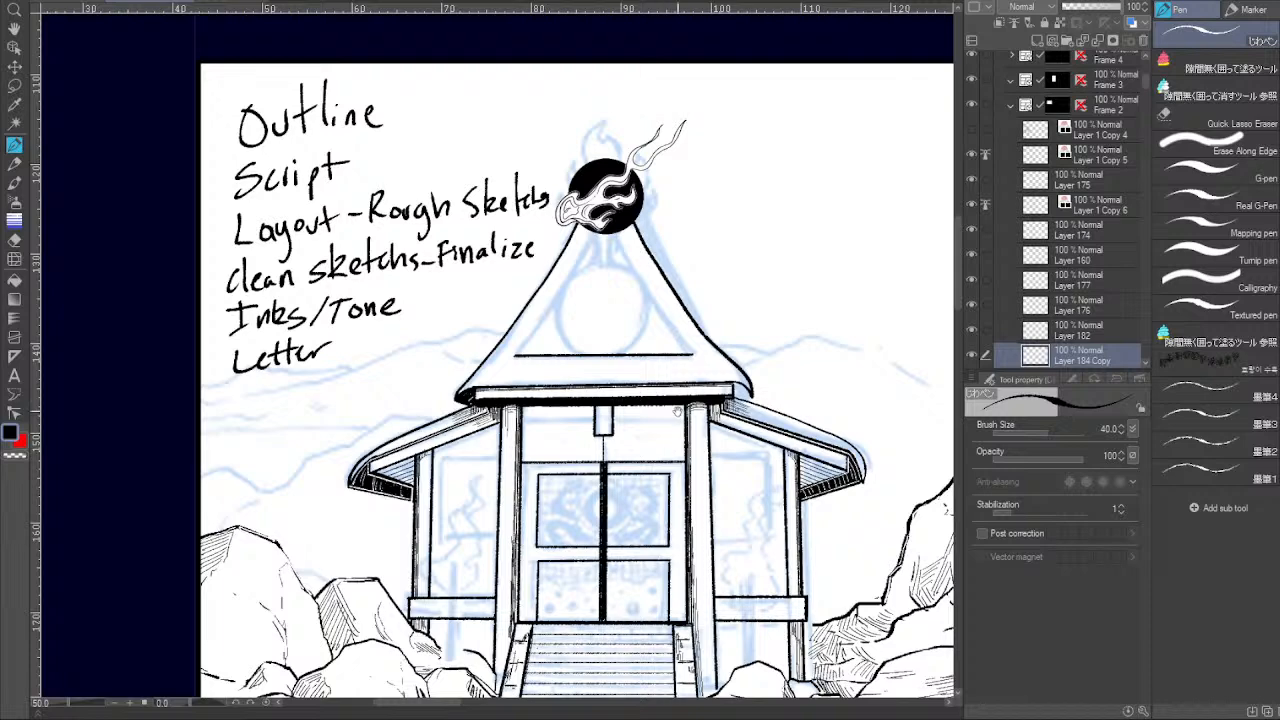
Add a new layer directly above Layer 1 Copy 5 in the temple panel's frame folder.
left_click_drag(678, 415, 706, 391)
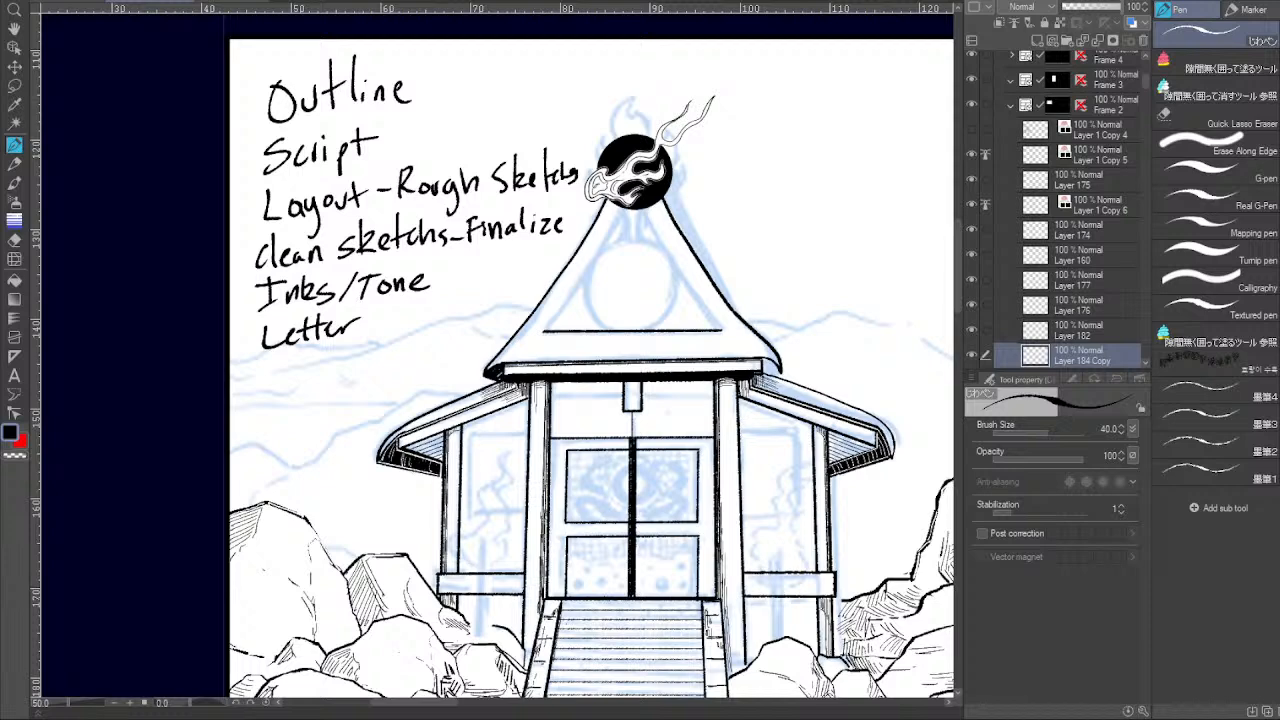
left_click_drag(625, 308, 606, 240)
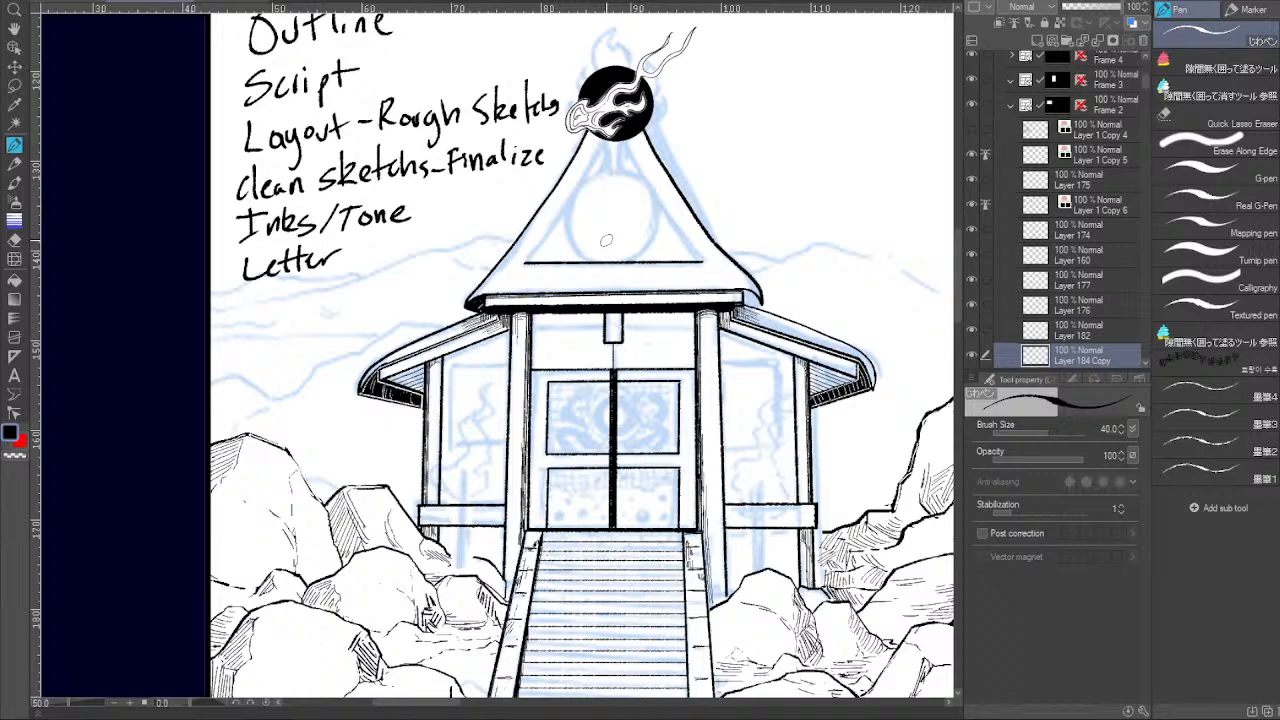
left_click(1082, 282)
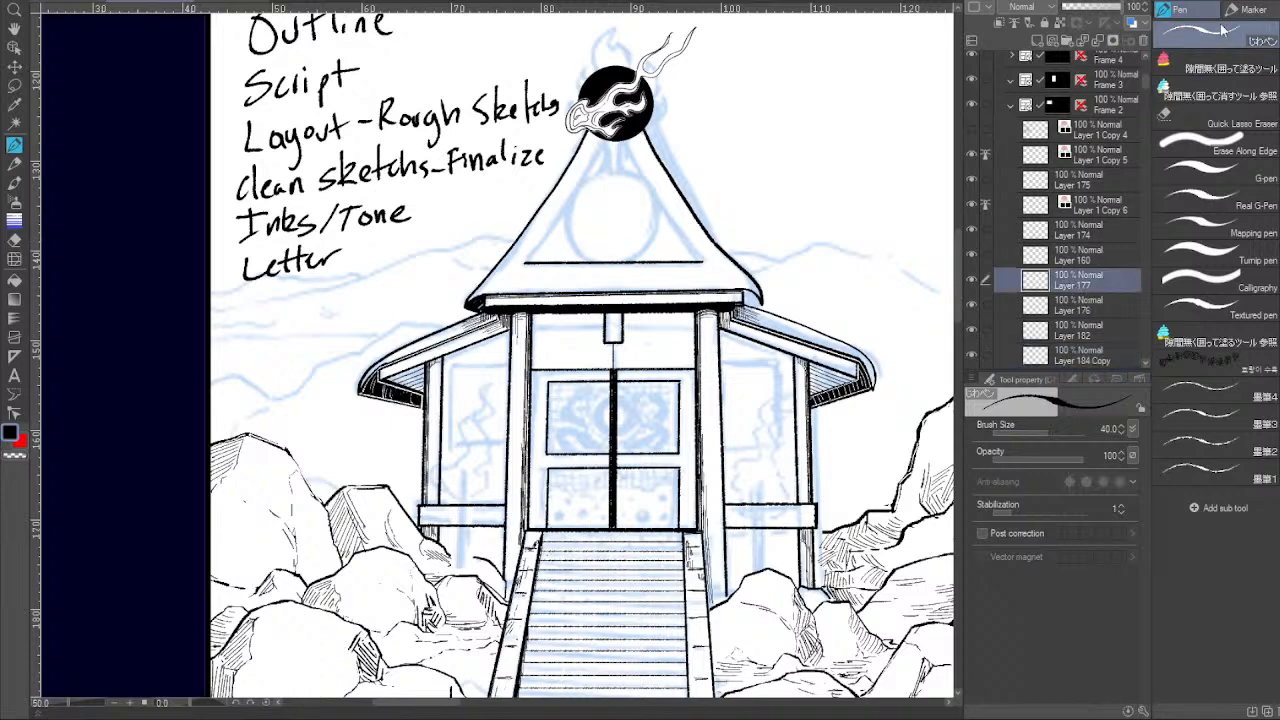
left_click(1043, 158)
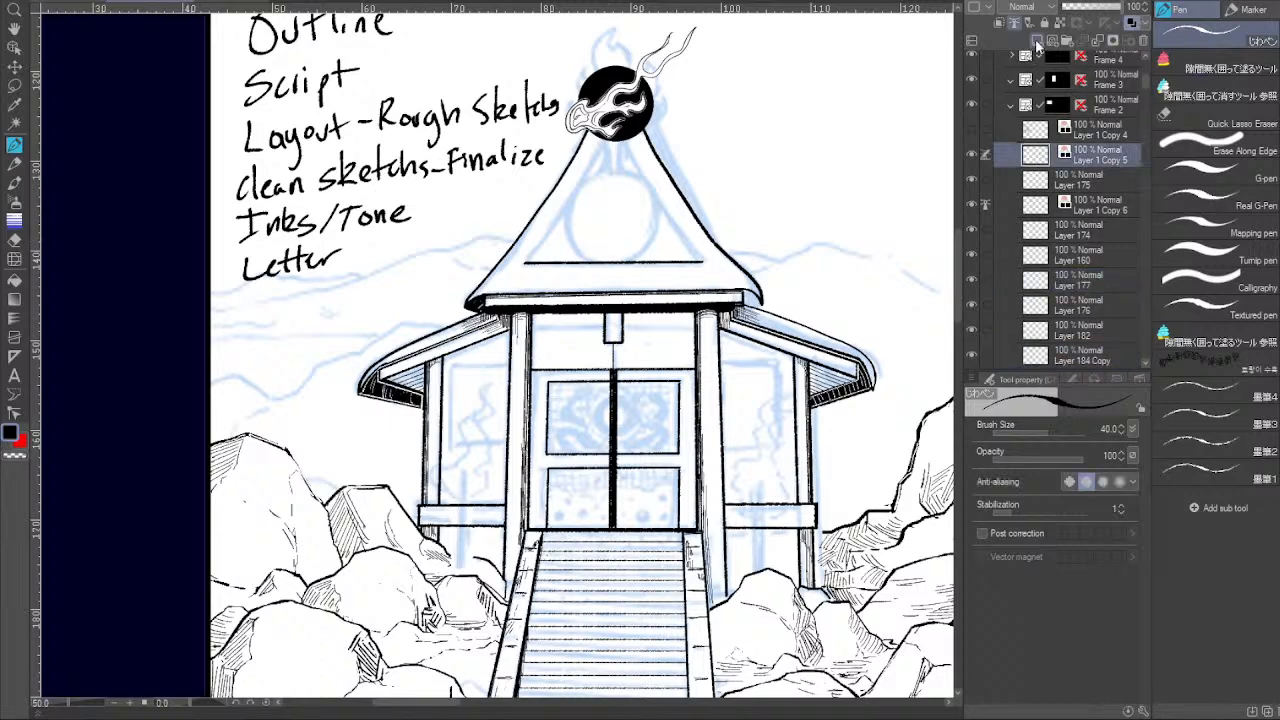
left_click(1034, 43)
Ink the sketched post in front of the temple's left railing with several parallel vertical strokes.
left_click_drag(561, 587, 553, 499)
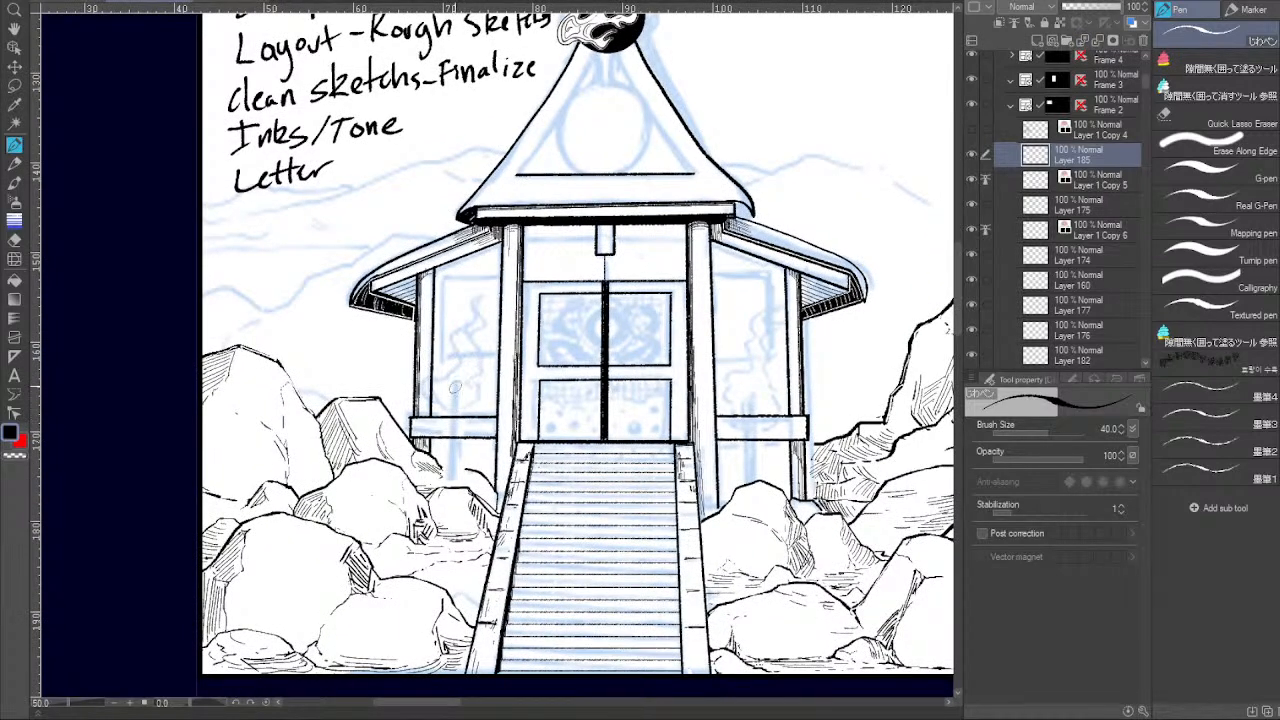
left_click_drag(455, 385, 452, 466)
key("ctrl+z")
left_click_drag(455, 384, 454, 468)
left_click_drag(454, 391, 453, 472)
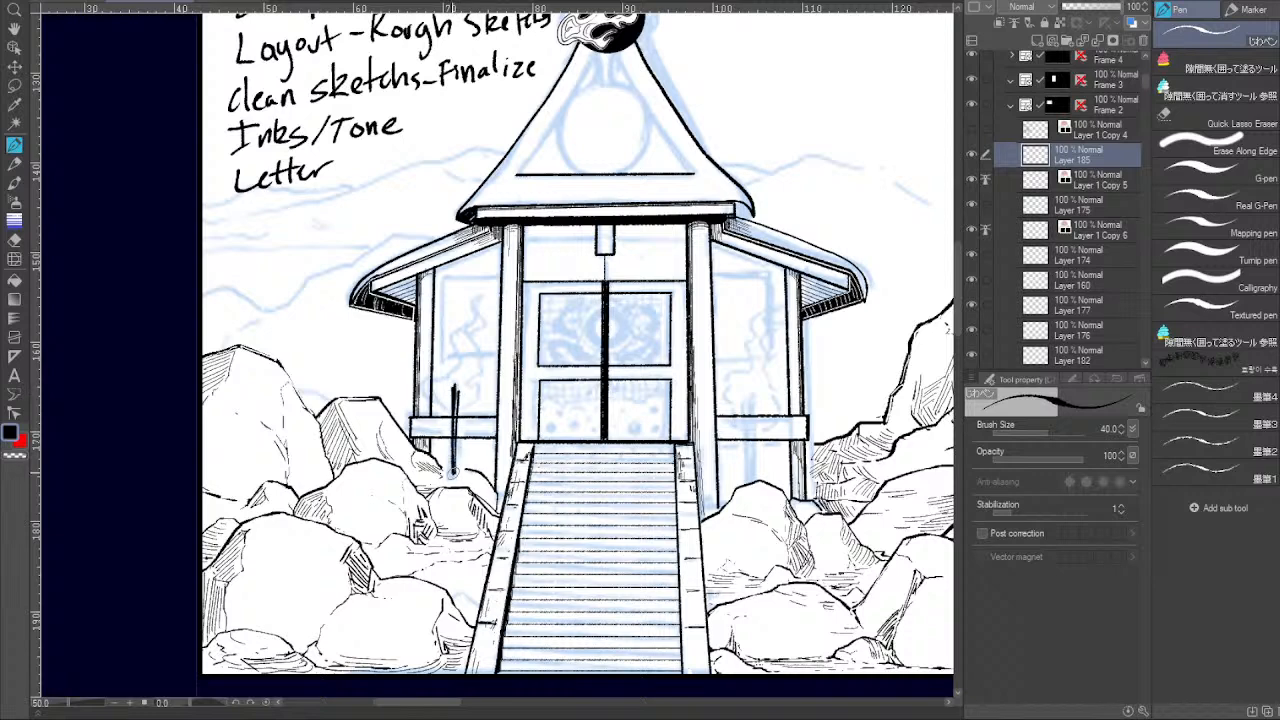
left_click_drag(450, 395, 449, 474)
Toggle Folder 5's visibility to check its content in the temple panel, and reselect Layer 185.
left_click_drag(1146, 85, 1148, 101)
left_click(1060, 266)
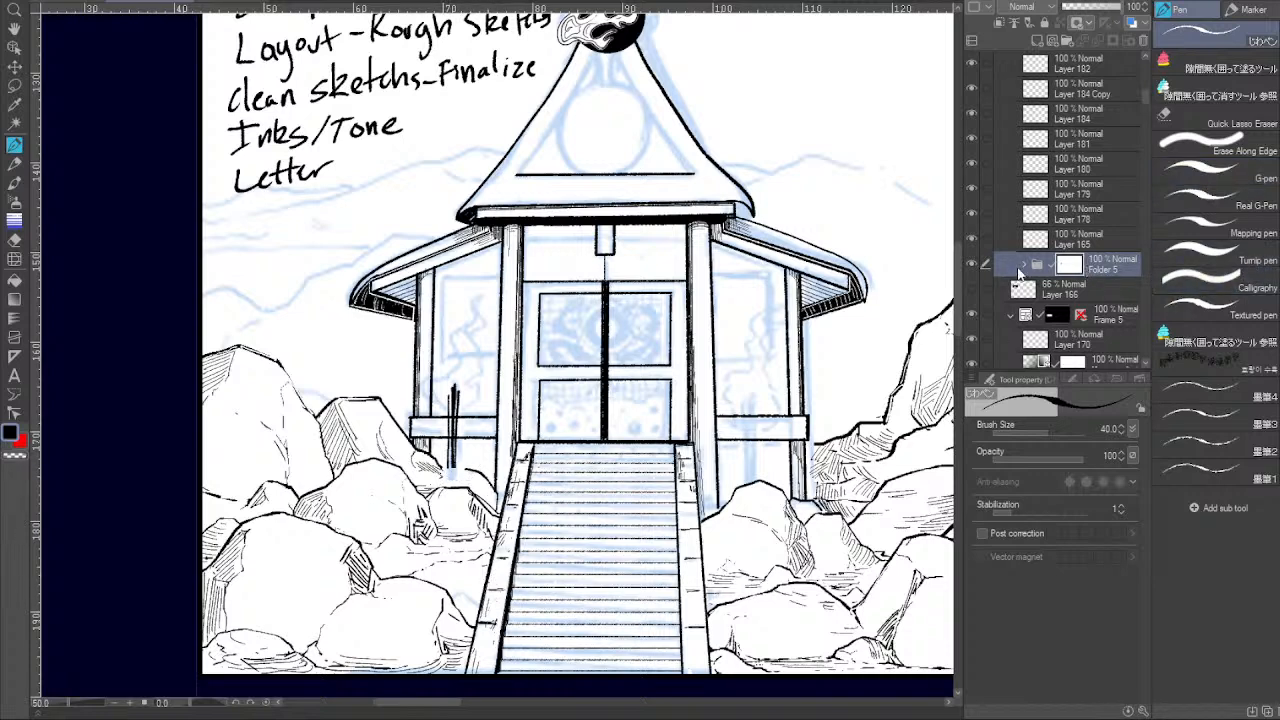
left_click(973, 264)
left_click(975, 265)
scroll(1145, 90, "up", 4)
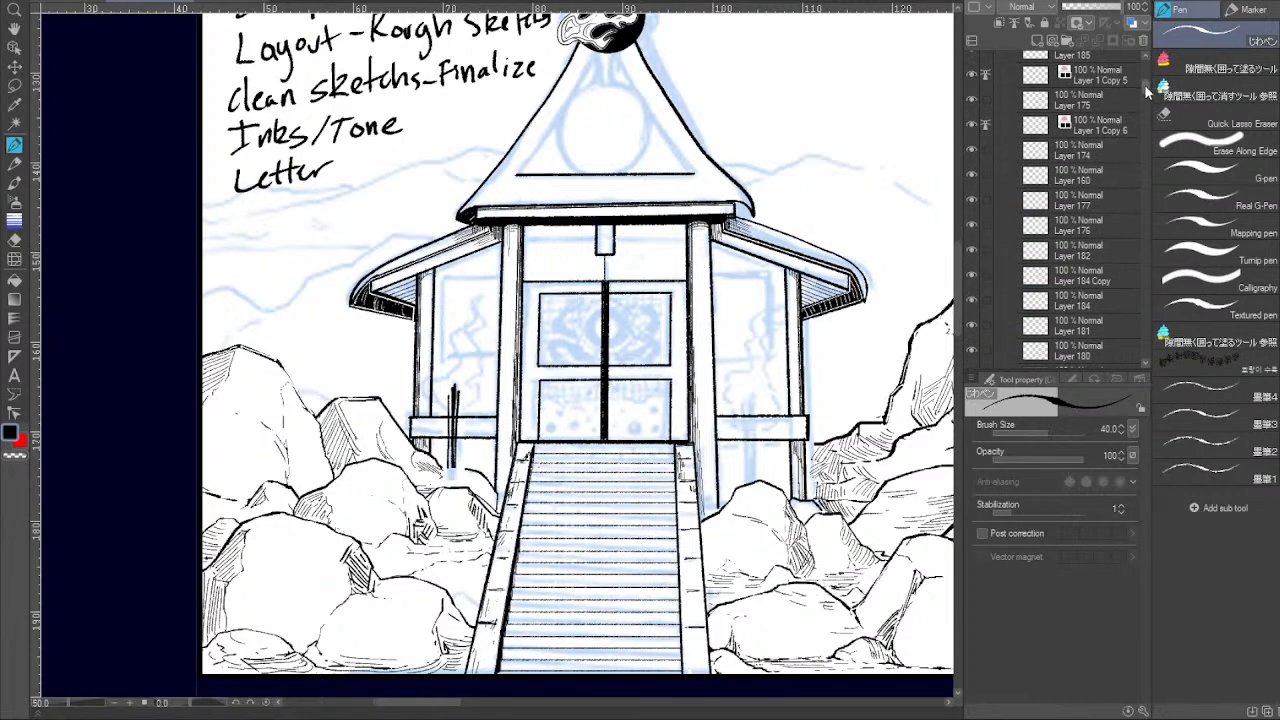
scroll(1147, 90, "up", 2)
left_click(1049, 120)
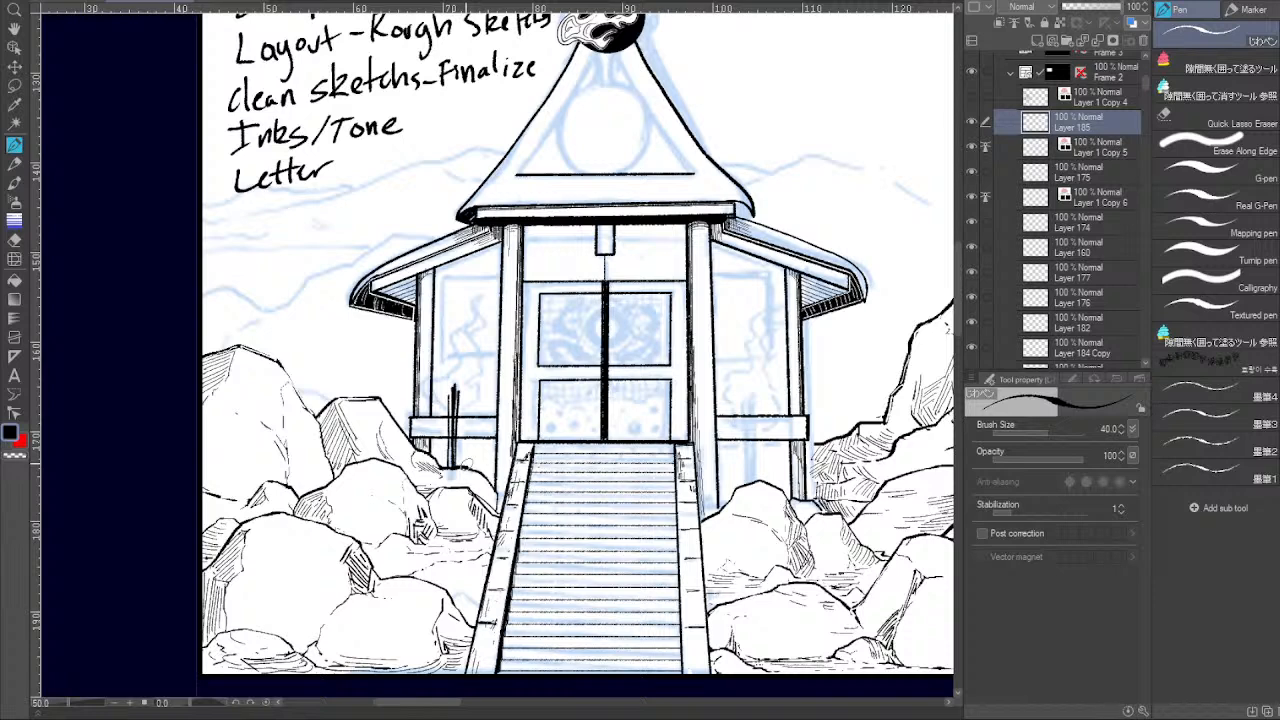
Switch to the page overview, find the rough-sketched spread of pages 31 and 32, and open it.
left_click(92, 3)
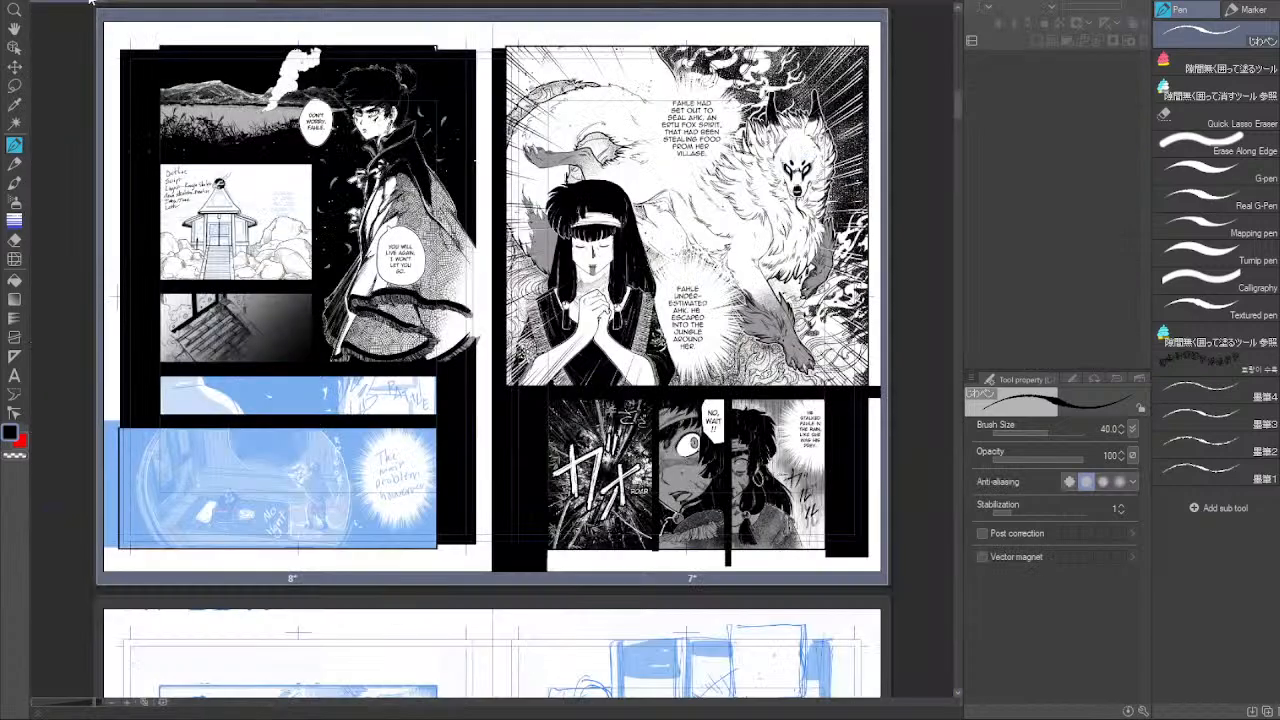
left_click_drag(953, 103, 972, 428)
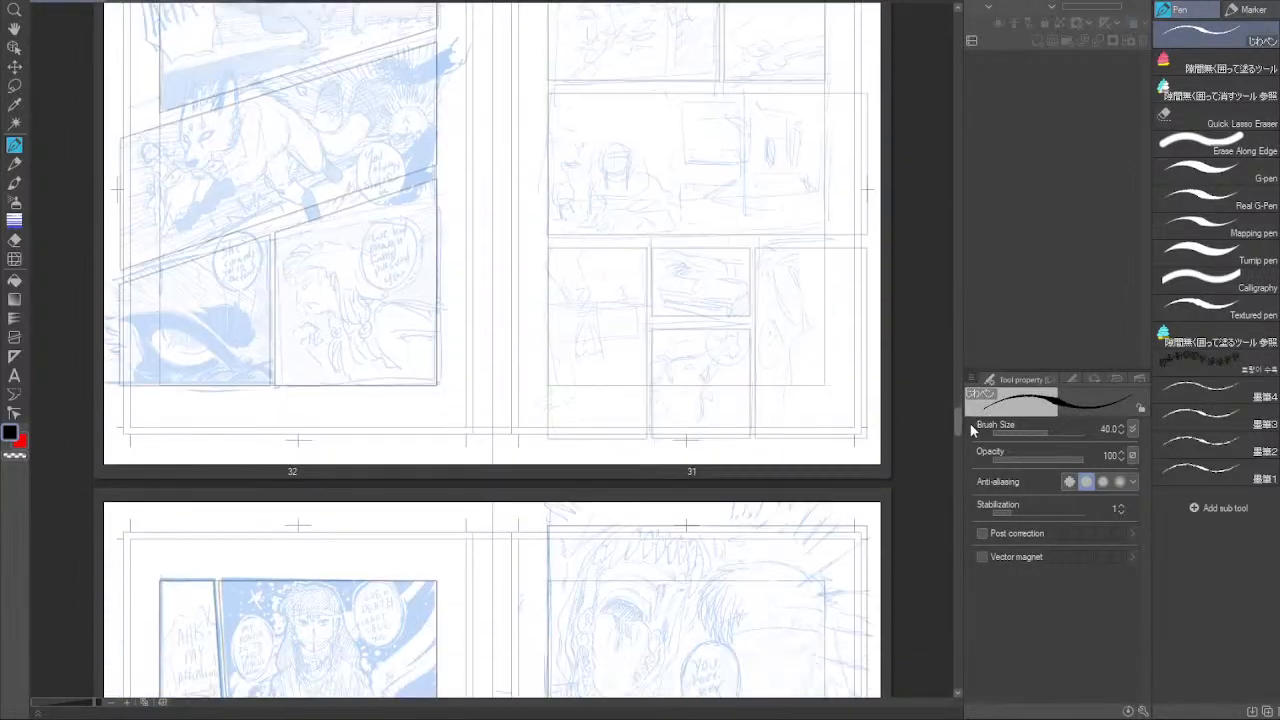
double_click(800, 300)
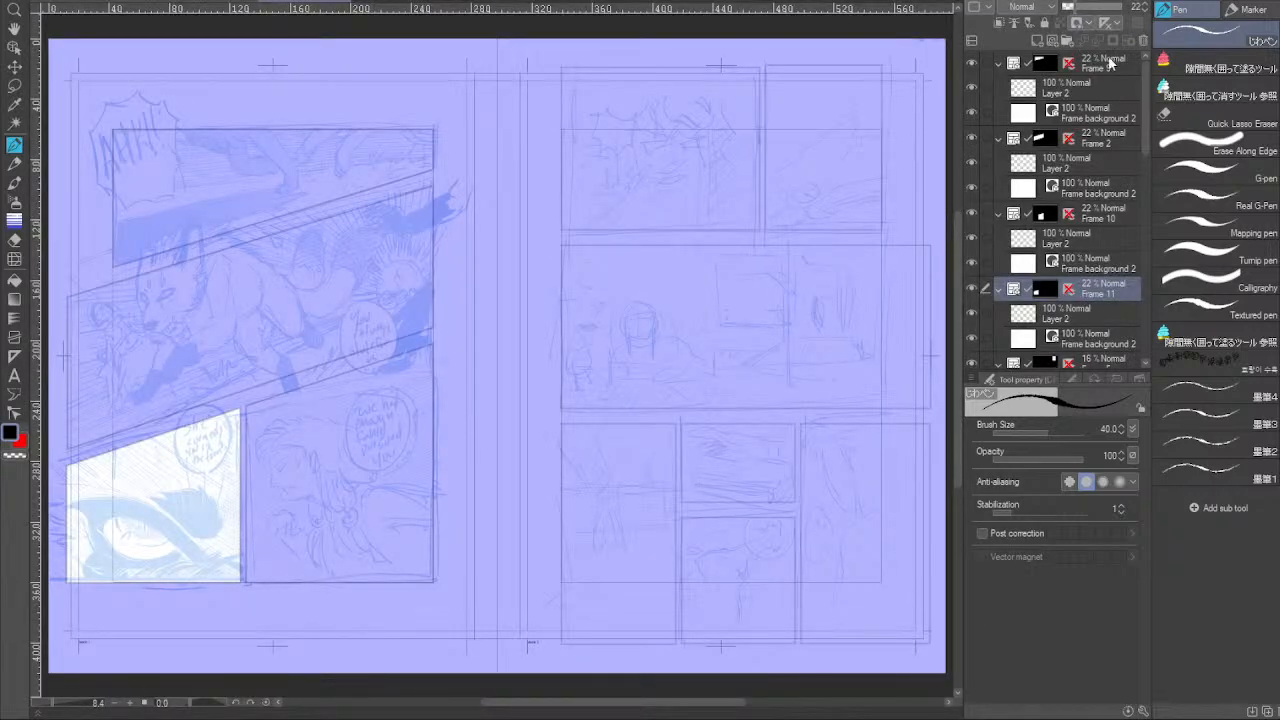
Collapse the folders of Frames 9, 2, 10, 11, 5, 3, 1 and 6 in the layer list.
left_click(999, 64)
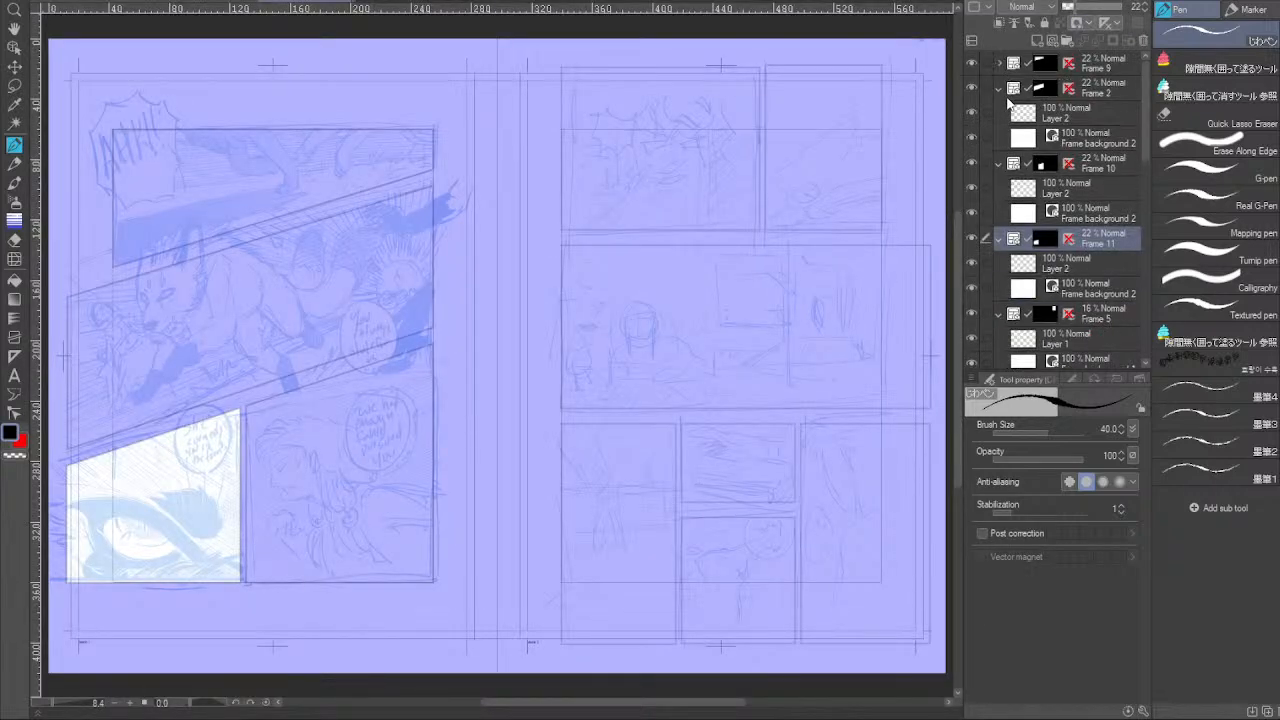
left_click(999, 89)
left_click(999, 114)
left_click(999, 139)
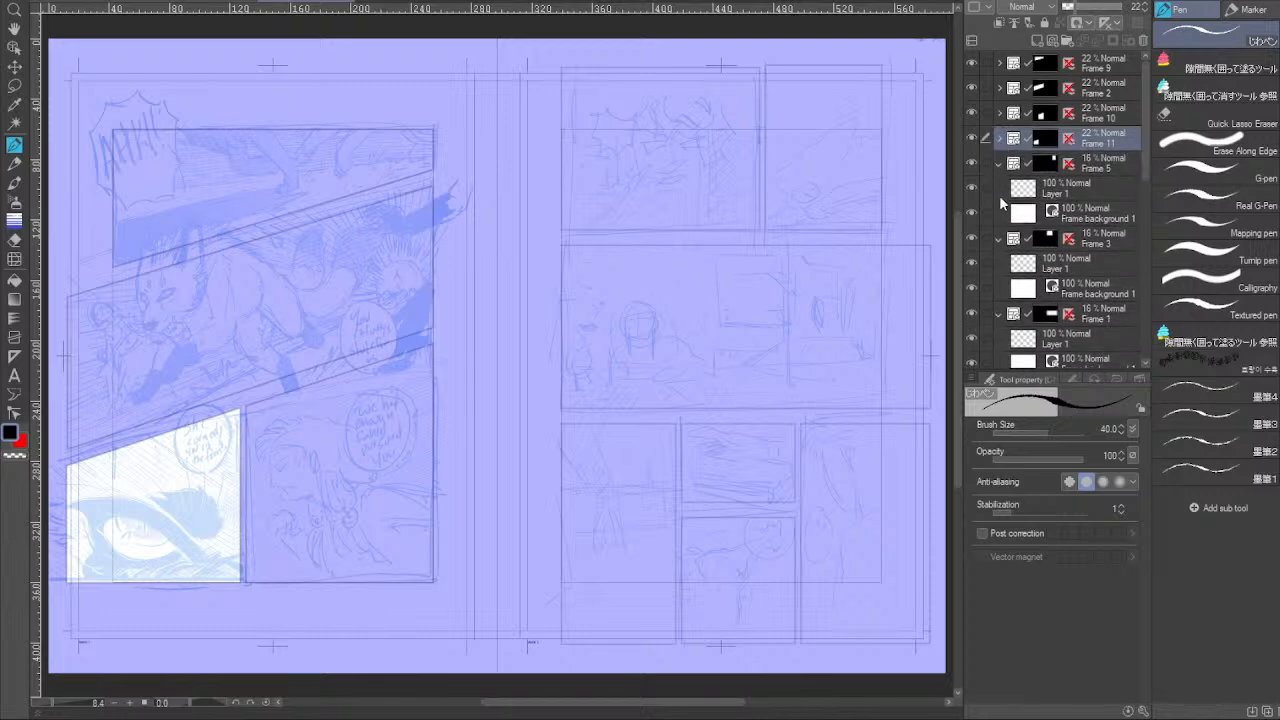
left_click(999, 164)
left_click(999, 189)
left_click(999, 212)
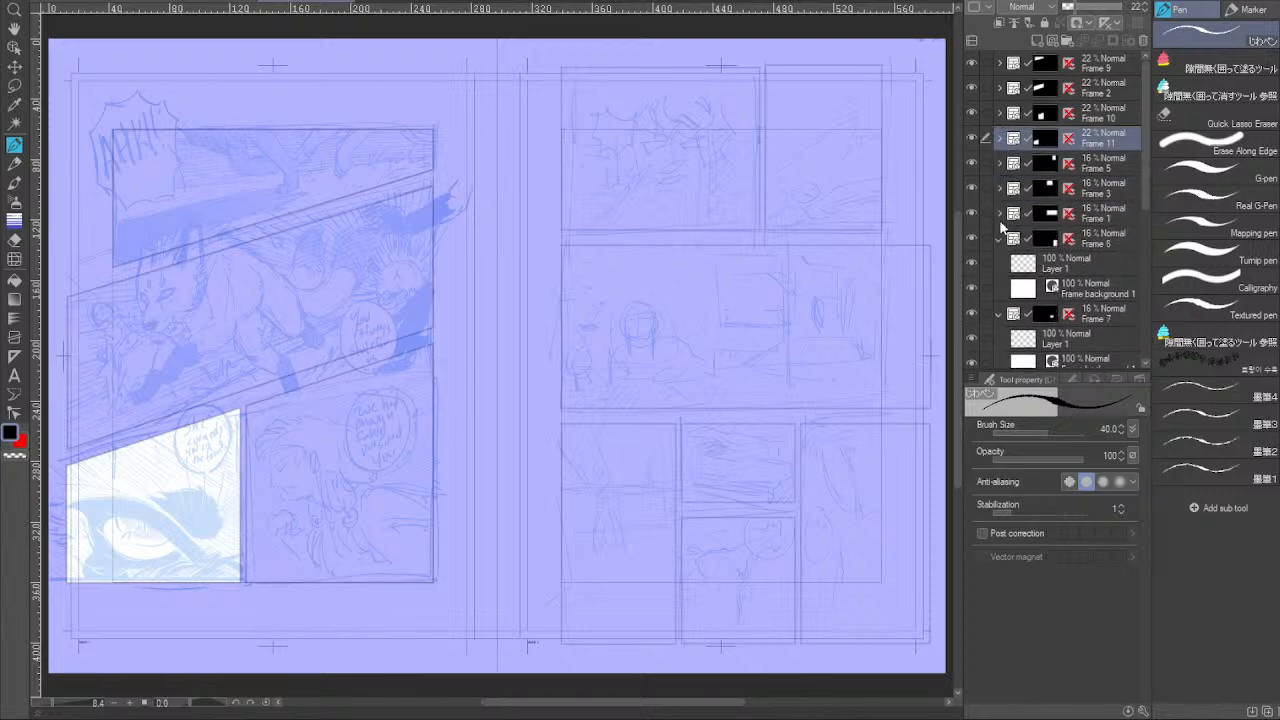
left_click(999, 239)
Hide all the frame folders from Frame 9 down to Frame 4, collapsing the remaining open ones.
left_click_drag(971, 64, 975, 307)
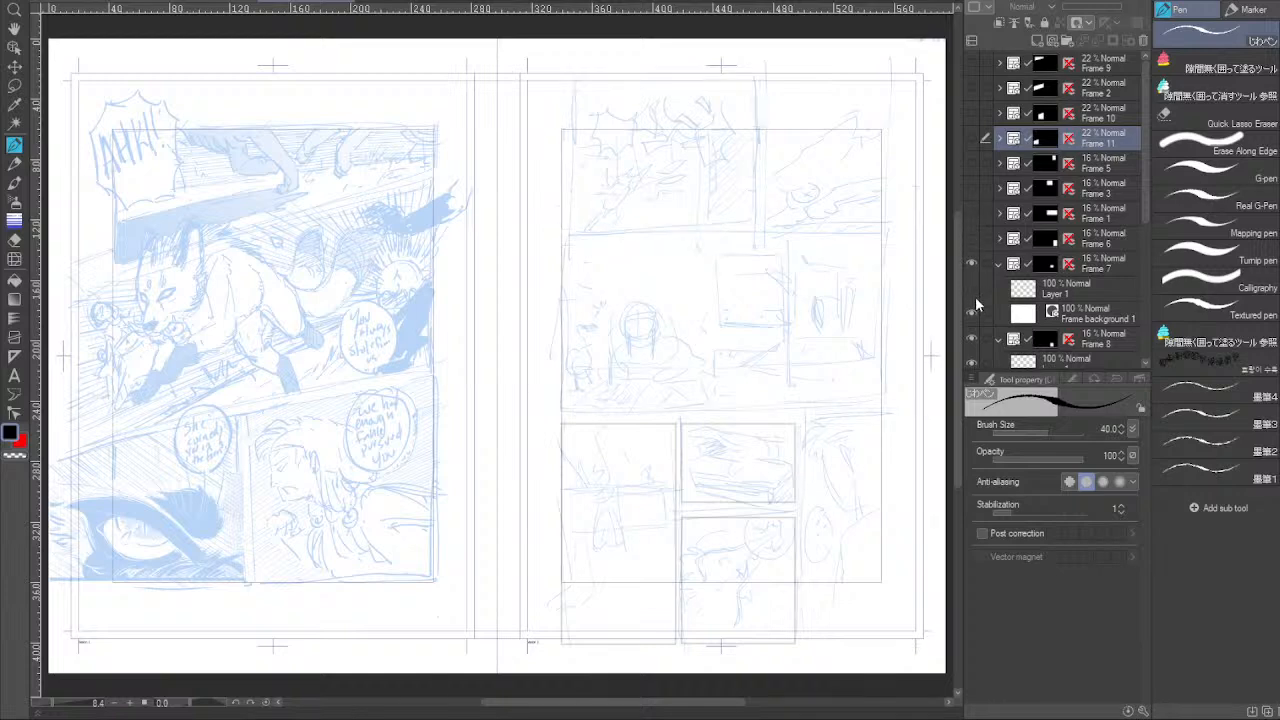
left_click(999, 263)
left_click(971, 263)
left_click(999, 288)
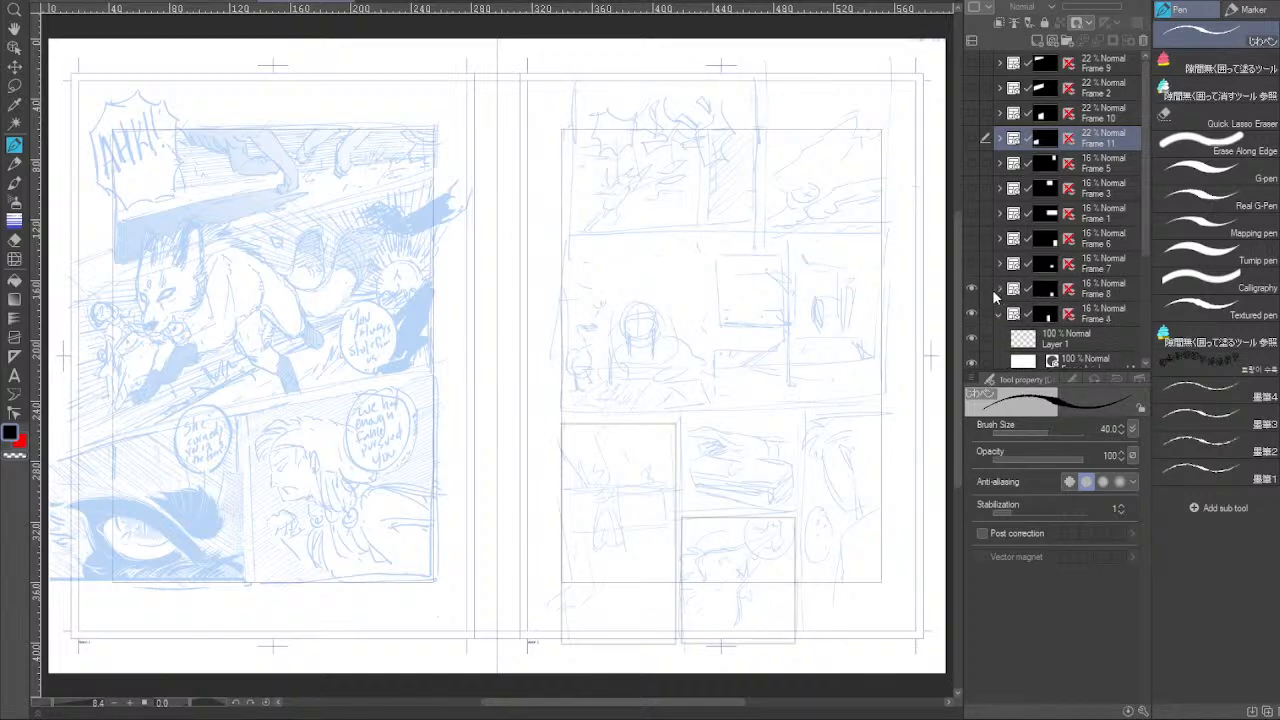
left_click(971, 288)
left_click(971, 313)
Raise the opacity of Folder 1, which holds the rough sketches, to 100%.
left_click(1014, 340)
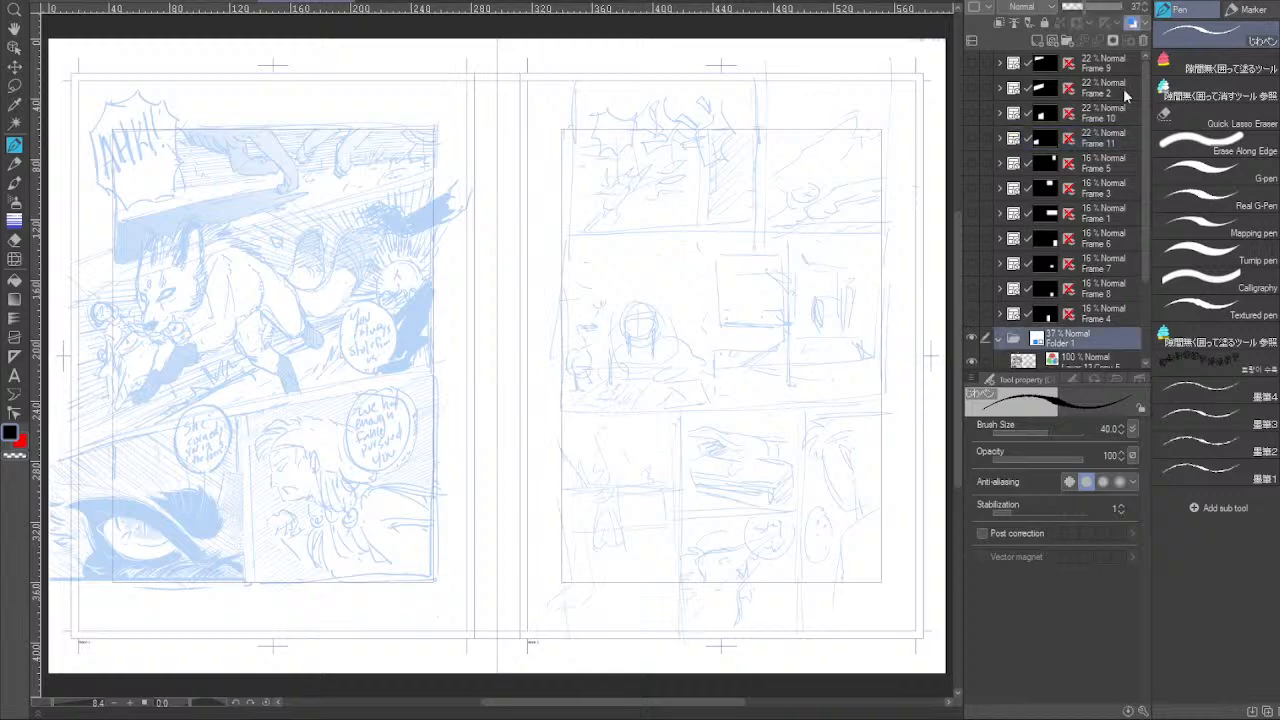
left_click_drag(1078, 9, 1124, 9)
left_click_drag(840, 393, 710, 364)
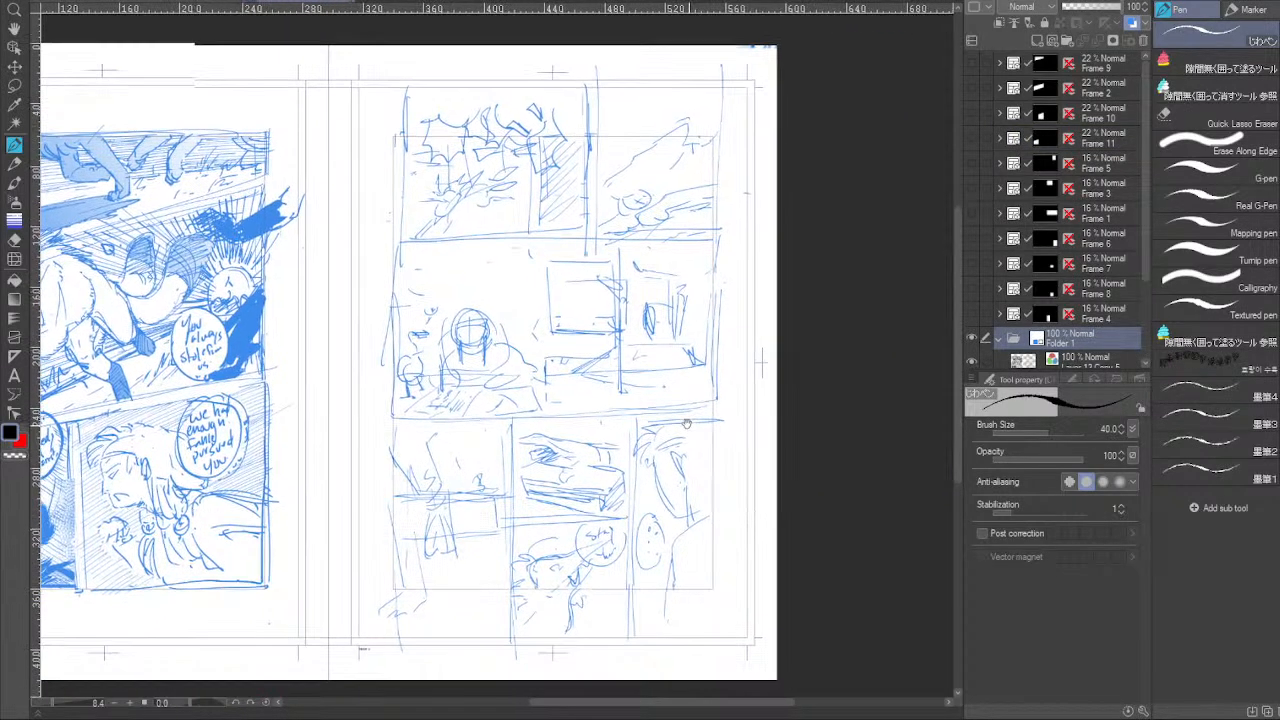
left_click_drag(645, 432, 587, 402)
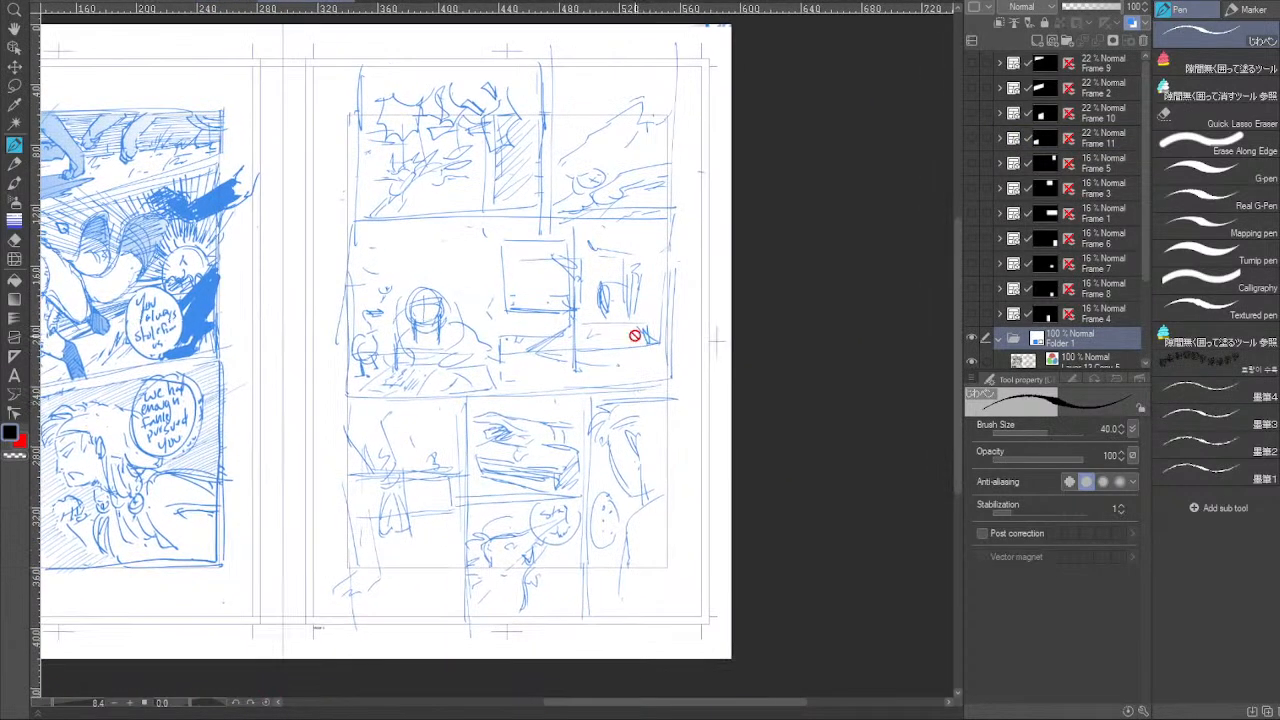
Add a new layer inside Folder 1 and set the pen to red with a brush size of 348.4.
left_click(1040, 40)
key("x")
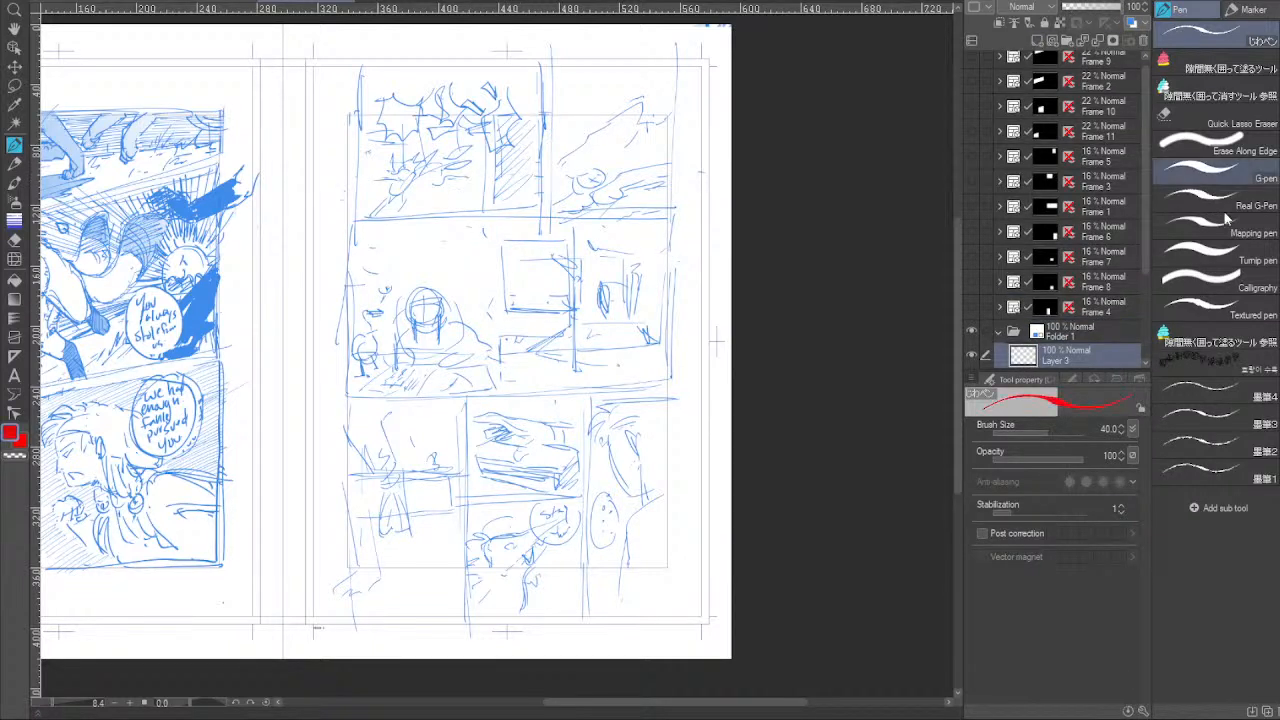
left_click_drag(1039, 433, 1068, 433)
Draw a curved downward arrow beside the right page's sketch and handwrite "1st pass" below it.
mouse_move(306, 80)
left_mouse_down()
mouse_move(290, 125)
mouse_move(323, 180)
mouse_move(340, 146)
left_mouse_up()
left_click_drag(258, 283, 264, 320)
mouse_move(287, 260)
left_mouse_down()
mouse_move(268, 290)
mouse_move(290, 287)
left_mouse_up()
left_click_drag(276, 268, 300, 256)
mouse_move(266, 336)
left_mouse_down()
mouse_move(284, 376)
mouse_move(274, 352)
mouse_move(300, 352)
left_mouse_up()
mouse_move(318, 306)
left_mouse_down()
mouse_move(304, 334)
mouse_move(322, 326)
left_mouse_up()
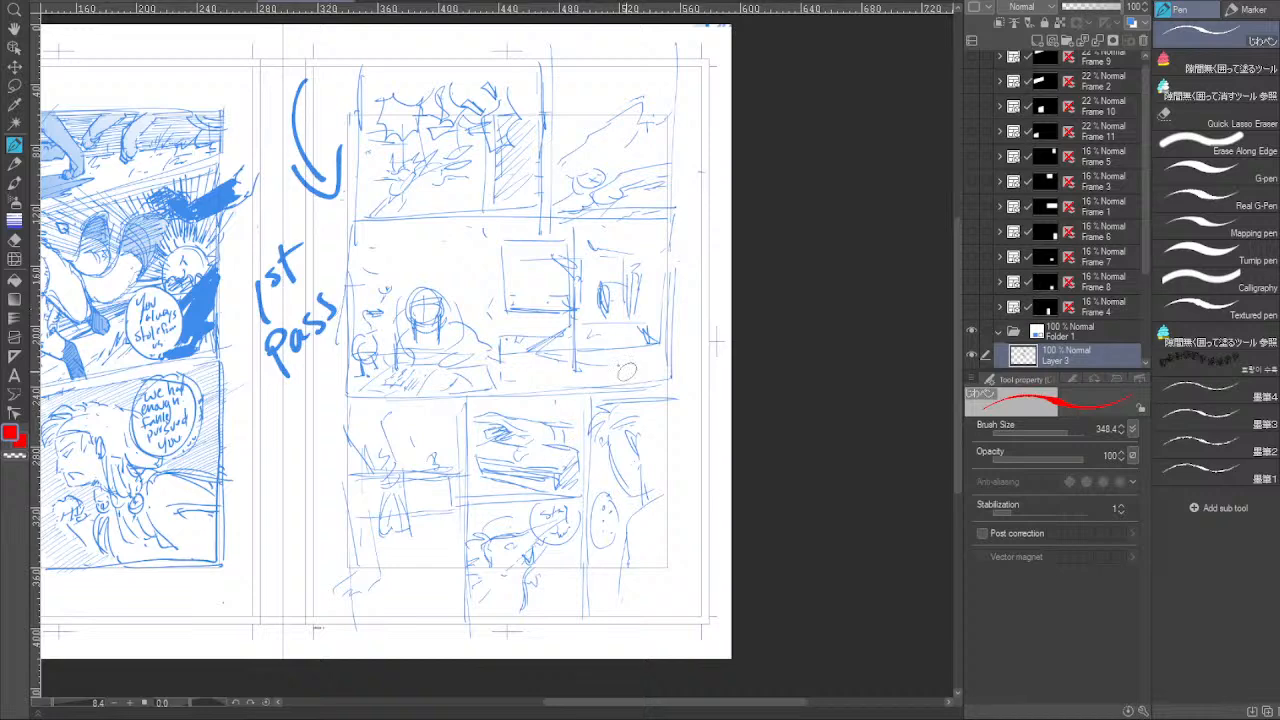
Trace thick borders over the right page's lower panels: the rightmost vertical divider, the horizontal line above them and the short middle divider.
left_click_drag(546, 493, 491, 472)
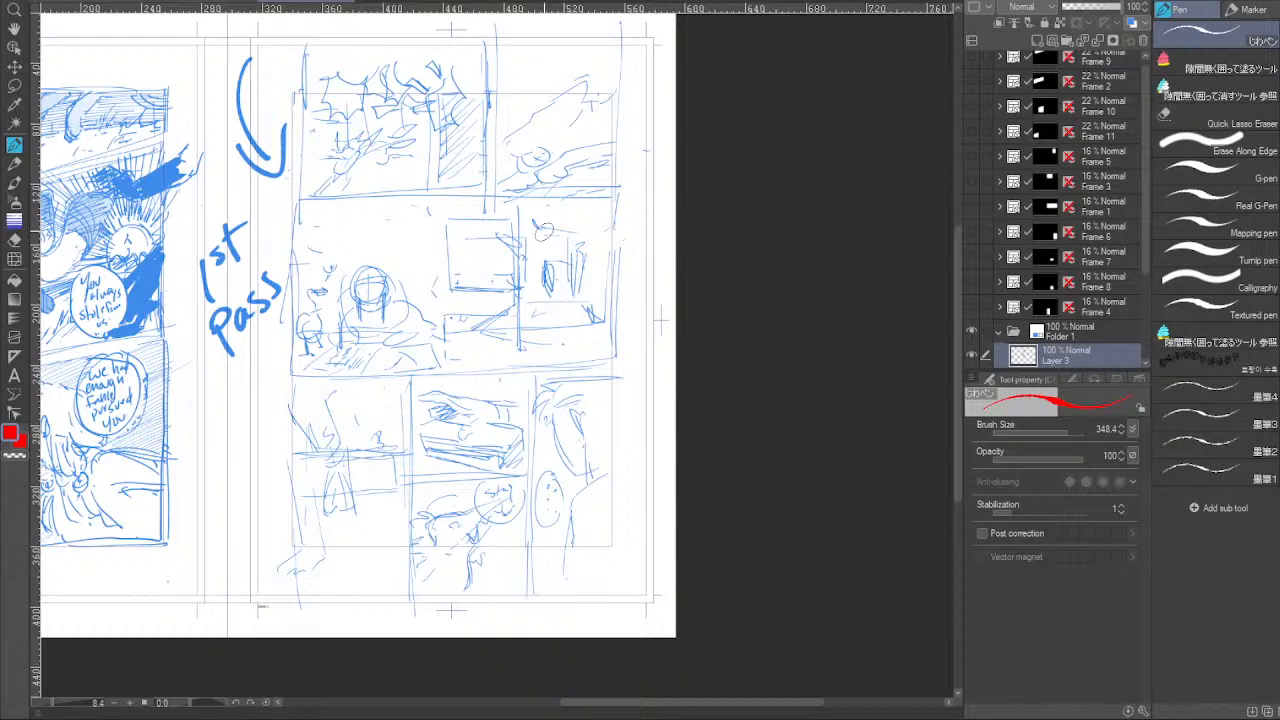
left_click_drag(538, 522, 556, 476)
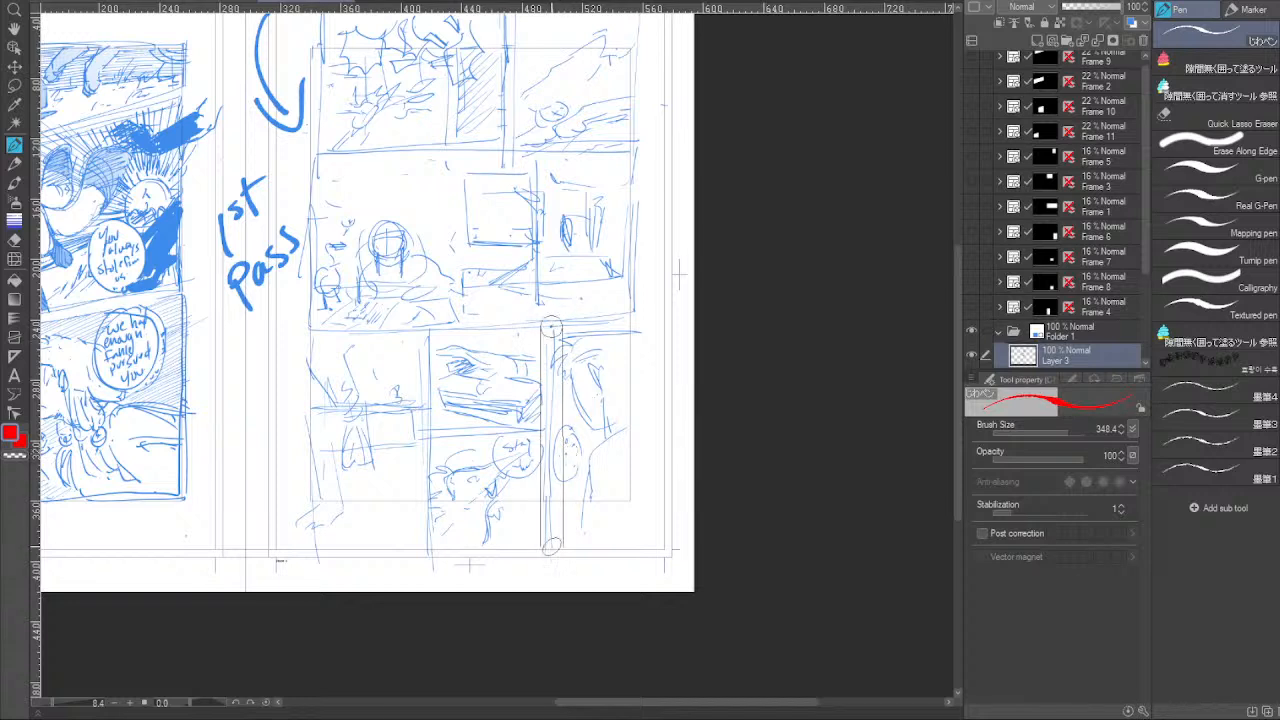
left_click_drag(550, 325, 548, 555)
key("ctrl+z")
left_click_drag(552, 325, 540, 548)
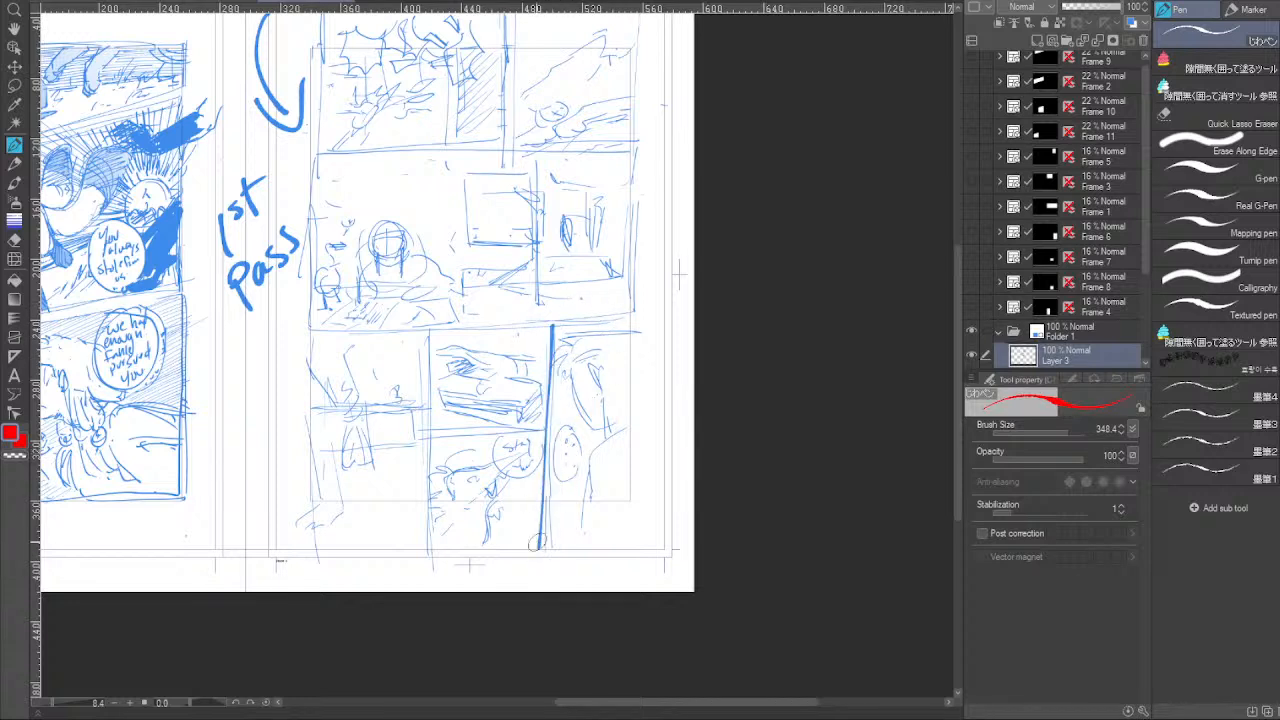
left_click_drag(283, 340, 676, 316)
mouse_move(426, 435)
left_mouse_down()
mouse_move(528, 431)
mouse_move(445, 435)
left_mouse_up()
key("ctrl+z")
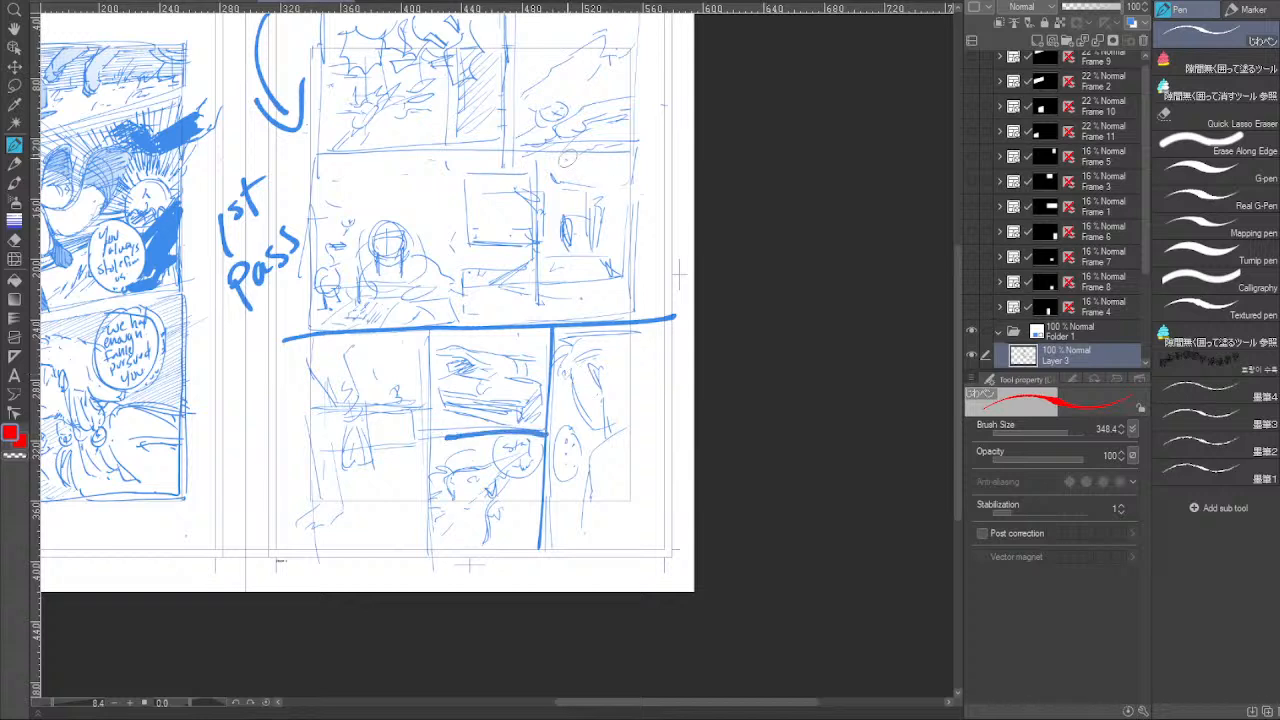
Trace the divider between the two top panels, the horizontal border beneath them, and the lower-left panel's vertical divider.
scroll(400, 300, "up", 2)
left_click_drag(516, 62, 507, 245)
left_click_drag(298, 244, 695, 257)
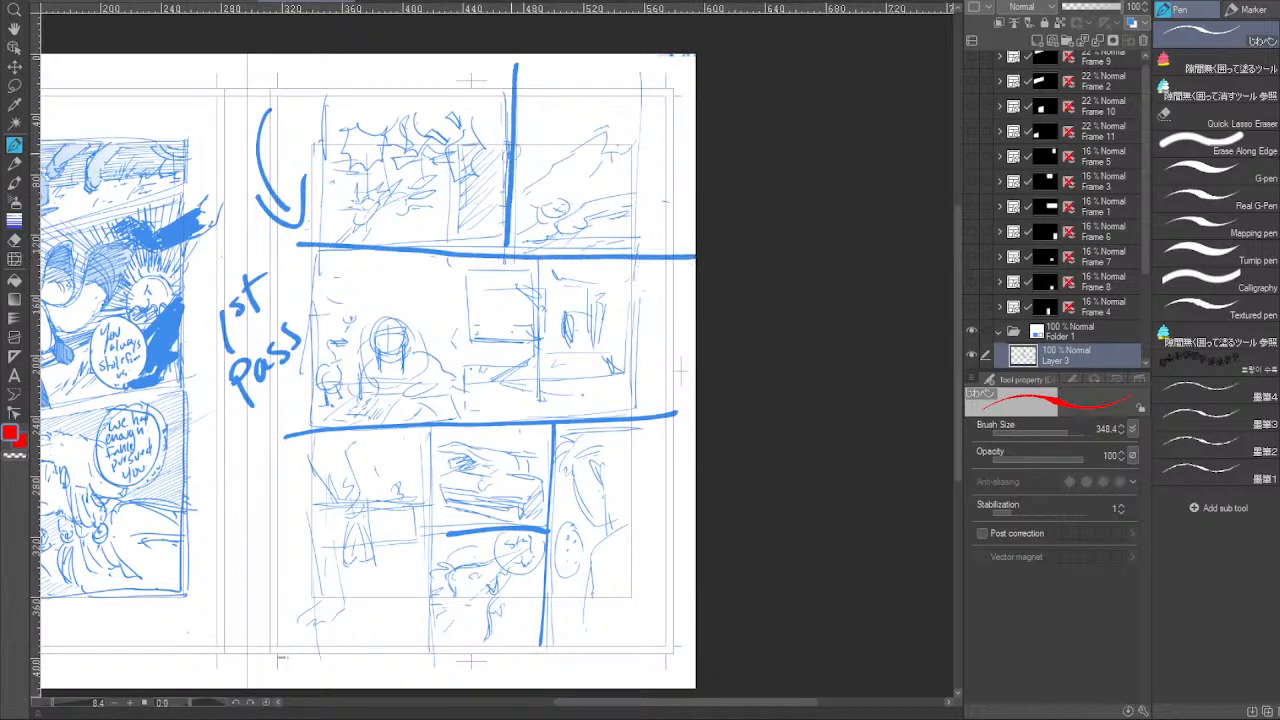
left_click_drag(436, 424, 420, 665)
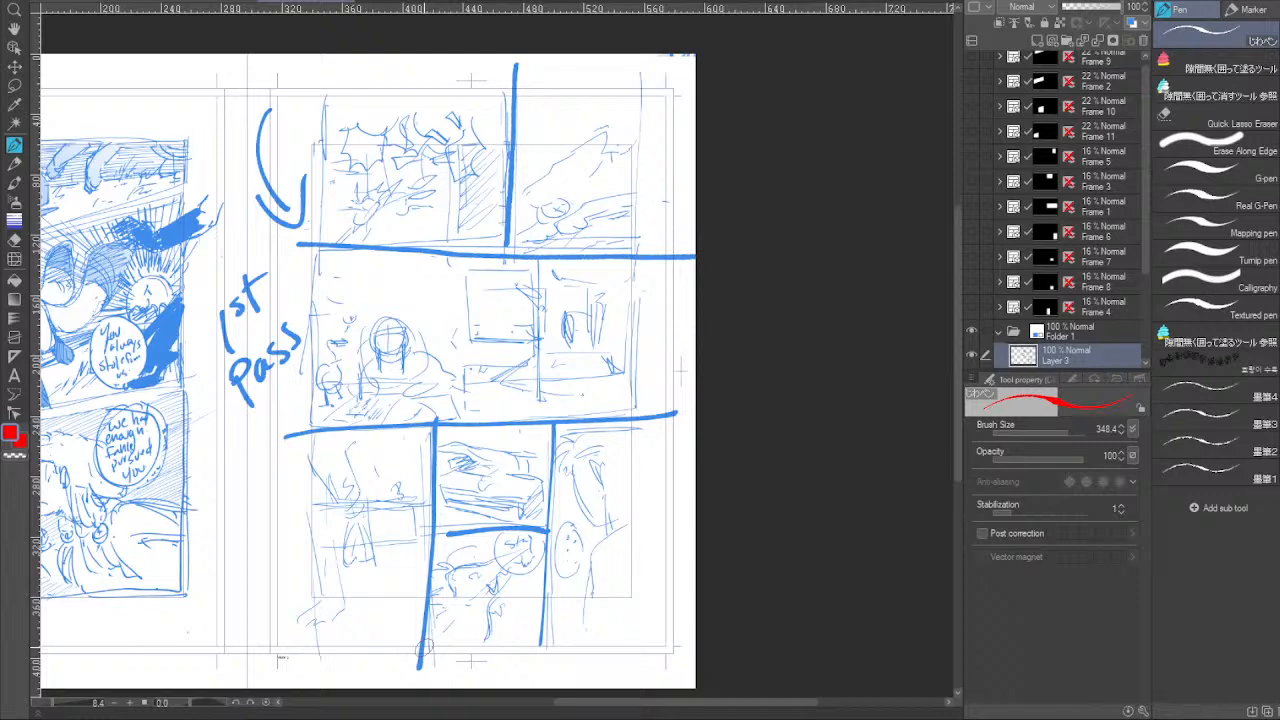
left_click_drag(451, 544, 507, 518)
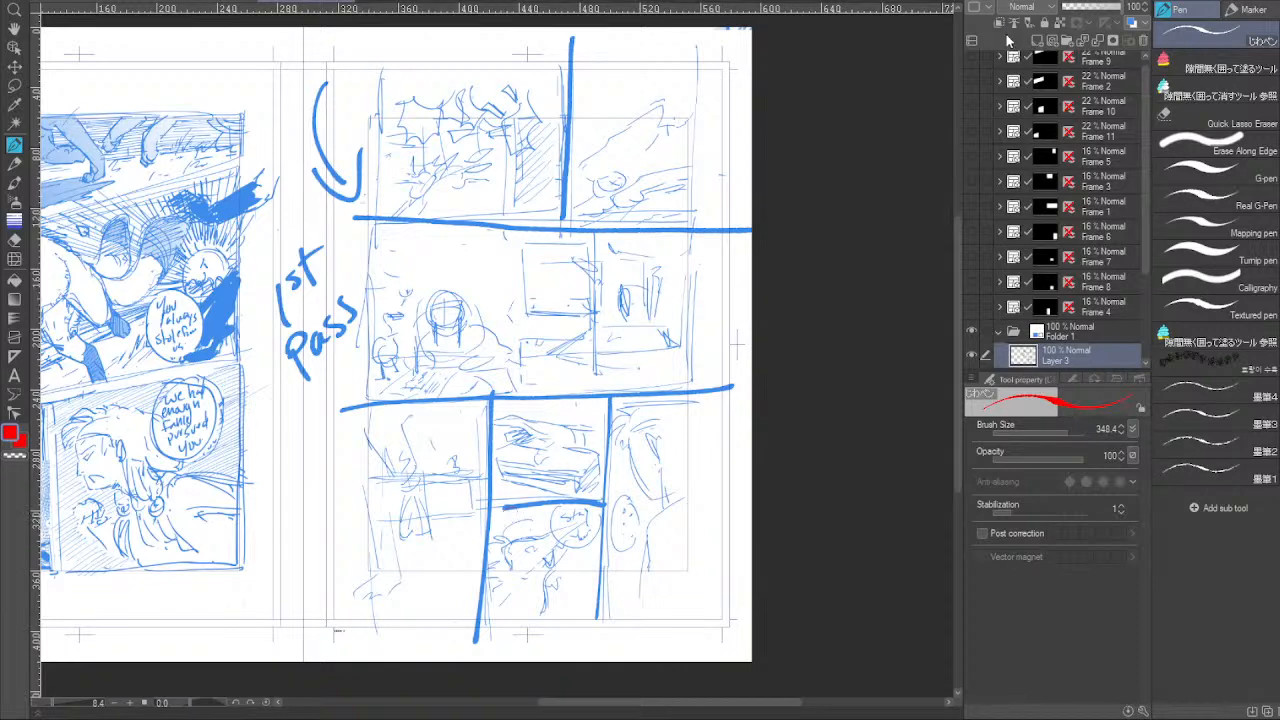
Move the new layer above Folder 1 and draw a red reading-path arrow through the right page's top and middle panel rows.
left_click_drag(1063, 357, 1072, 333)
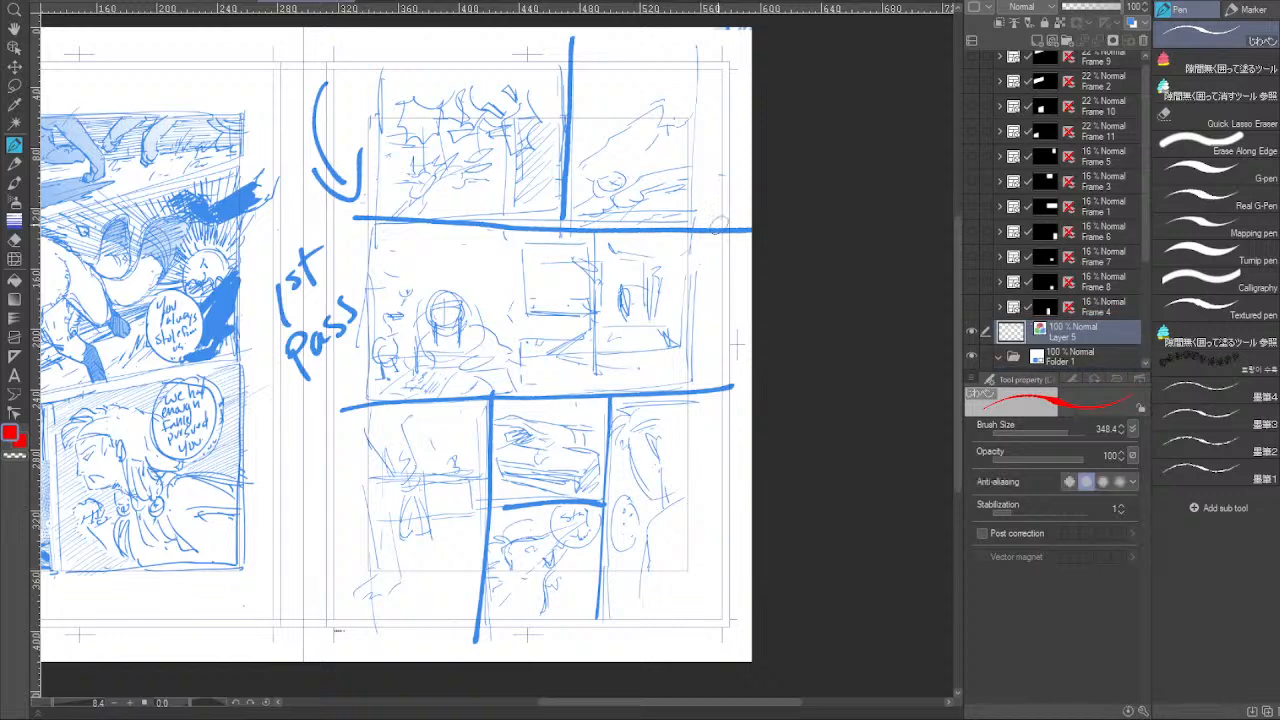
mouse_move(722, 84)
left_mouse_down()
mouse_move(585, 150)
mouse_move(415, 168)
mouse_move(697, 234)
mouse_move(703, 256)
mouse_move(665, 286)
mouse_move(572, 320)
left_mouse_up()
key("ctrl+z")
mouse_move(722, 54)
left_mouse_down()
mouse_move(687, 90)
mouse_move(522, 153)
mouse_move(411, 158)
mouse_move(392, 212)
mouse_move(707, 256)
left_mouse_up()
left_click_drag(590, 328, 541, 354)
left_click_drag(657, 325, 678, 350)
mouse_move(690, 256)
left_mouse_down()
mouse_move(605, 343)
mouse_move(420, 368)
mouse_move(462, 402)
mouse_move(704, 432)
mouse_move(707, 442)
mouse_move(640, 455)
mouse_move(516, 456)
mouse_move(606, 498)
left_mouse_up()
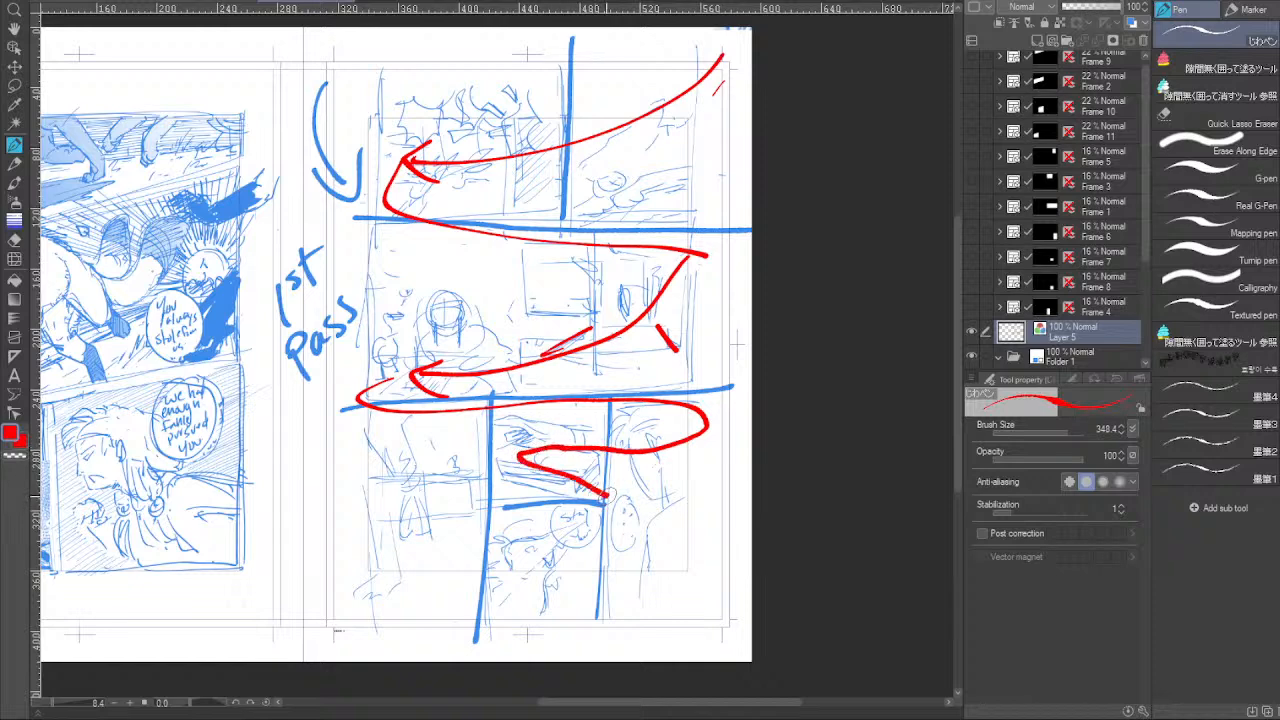
Redraw the path as a zigzag through the right page's lower panels, then add a line rising from there to the left page's top.
key("ctrl+z")
mouse_move(700, 412)
left_mouse_down()
mouse_move(672, 448)
mouse_move(512, 436)
mouse_move(602, 502)
mouse_move(512, 562)
mouse_move(268, 460)
mouse_move(285, 518)
left_mouse_up()
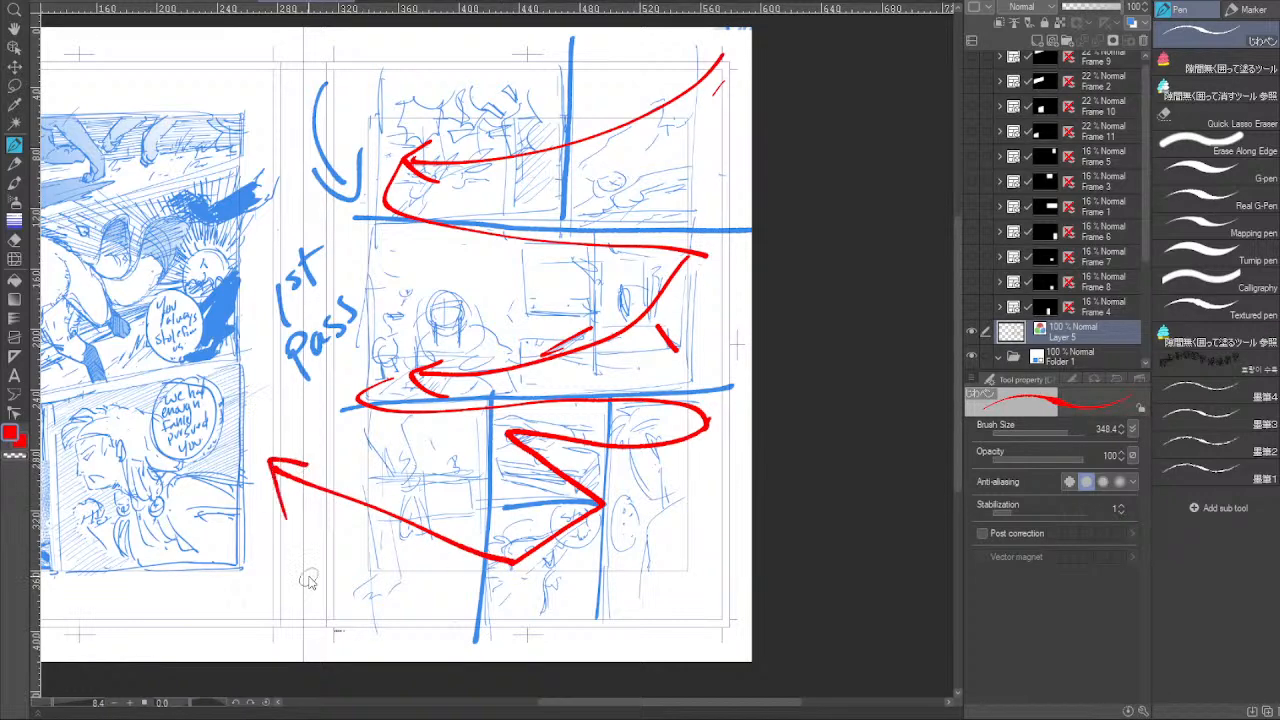
key("ctrl+z")
key("ctrl+z")
mouse_move(700, 422)
left_mouse_down()
mouse_move(671, 442)
mouse_move(510, 438)
mouse_move(572, 484)
mouse_move(570, 522)
mouse_move(528, 551)
mouse_move(401, 487)
mouse_move(412, 525)
mouse_move(379, 454)
mouse_move(382, 522)
left_mouse_up()
left_click_drag(405, 578, 265, 145)
Continue the red reading path across the left page's top and middle rows and into the lower character panel.
mouse_move(364, 300)
left_mouse_down()
mouse_move(747, 452)
mouse_move(724, 360)
left_mouse_up()
left_click_drag(617, 200, 276, 255)
mouse_move(598, 250)
left_mouse_down()
mouse_move(370, 351)
mouse_move(326, 422)
left_mouse_up()
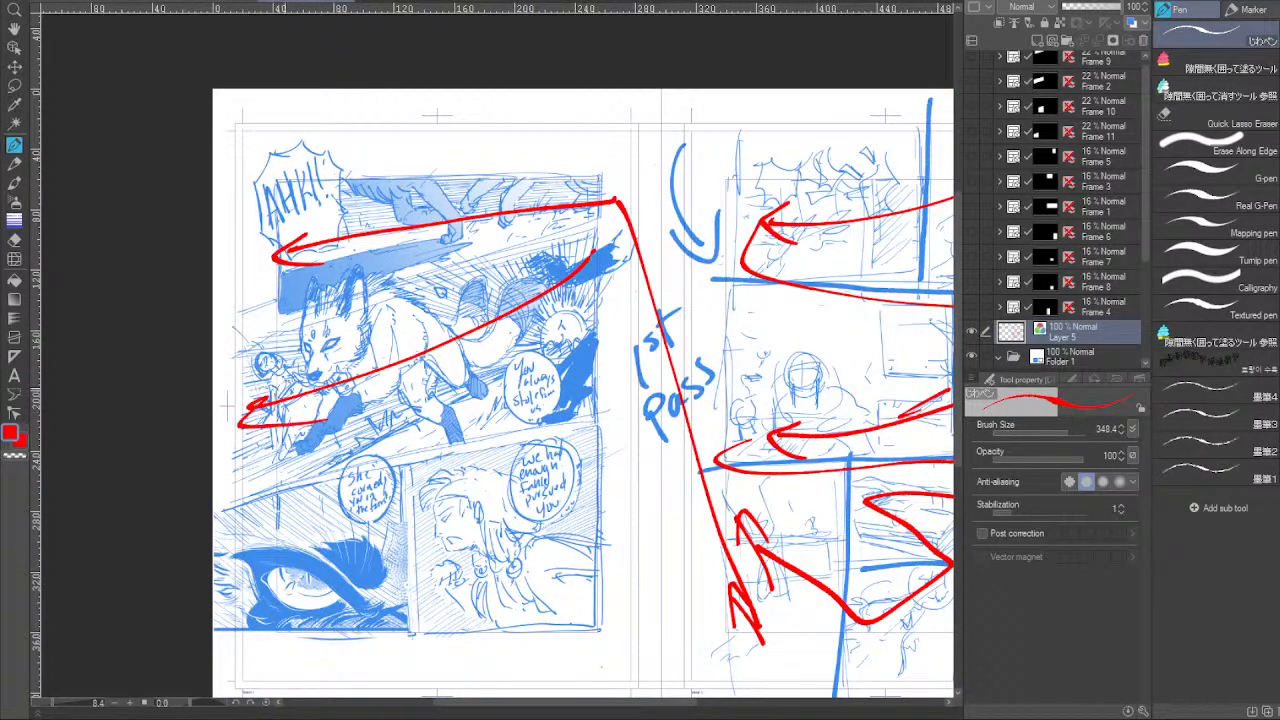
mouse_move(294, 265)
left_mouse_down()
mouse_move(354, 290)
mouse_move(591, 266)
left_mouse_up()
mouse_move(240, 426)
left_mouse_down()
mouse_move(592, 462)
mouse_move(565, 486)
mouse_move(425, 530)
left_mouse_up()
Finish the reading path with a curve dipping through the left page's eye panel to its outer edge, redrawing it until it fits.
mouse_move(425, 530)
left_mouse_down()
mouse_move(400, 571)
mouse_move(238, 537)
mouse_move(162, 463)
left_mouse_up()
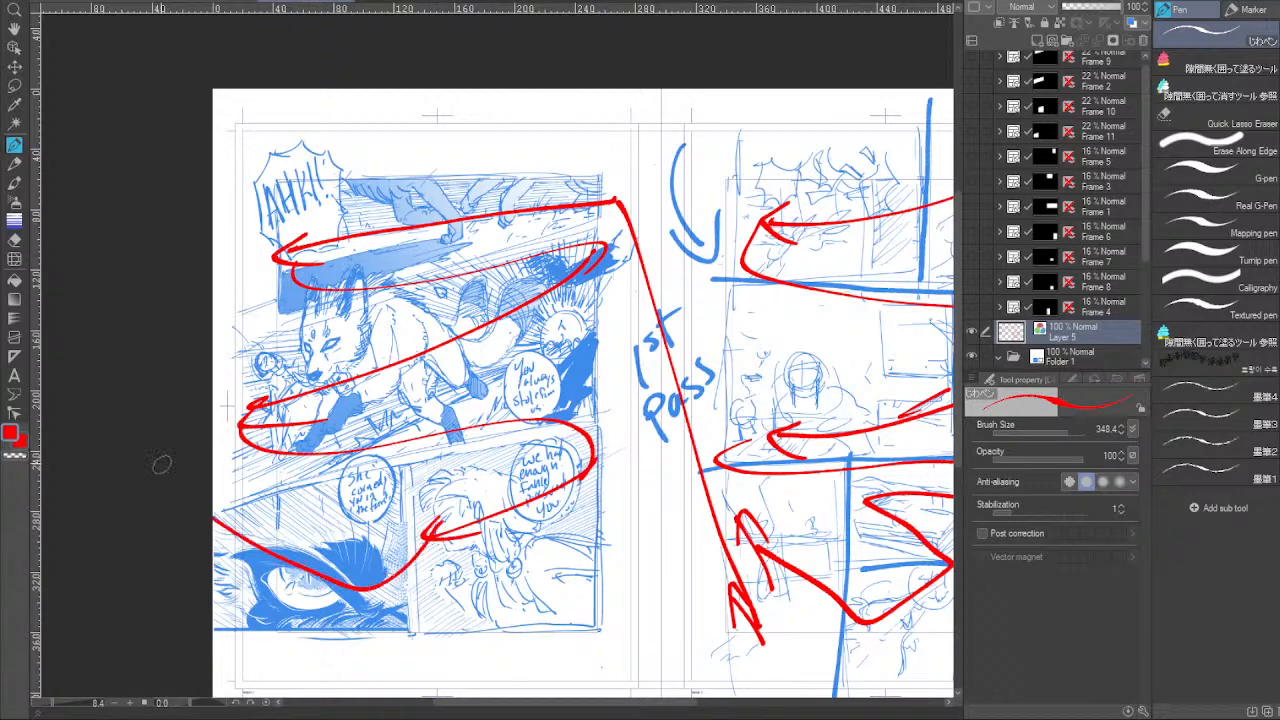
key("ctrl+z")
left_click_drag(222, 508, 350, 605)
key("ctrl+z")
mouse_move(430, 538)
left_mouse_down()
mouse_move(435, 548)
mouse_move(216, 504)
mouse_move(272, 540)
left_mouse_up()
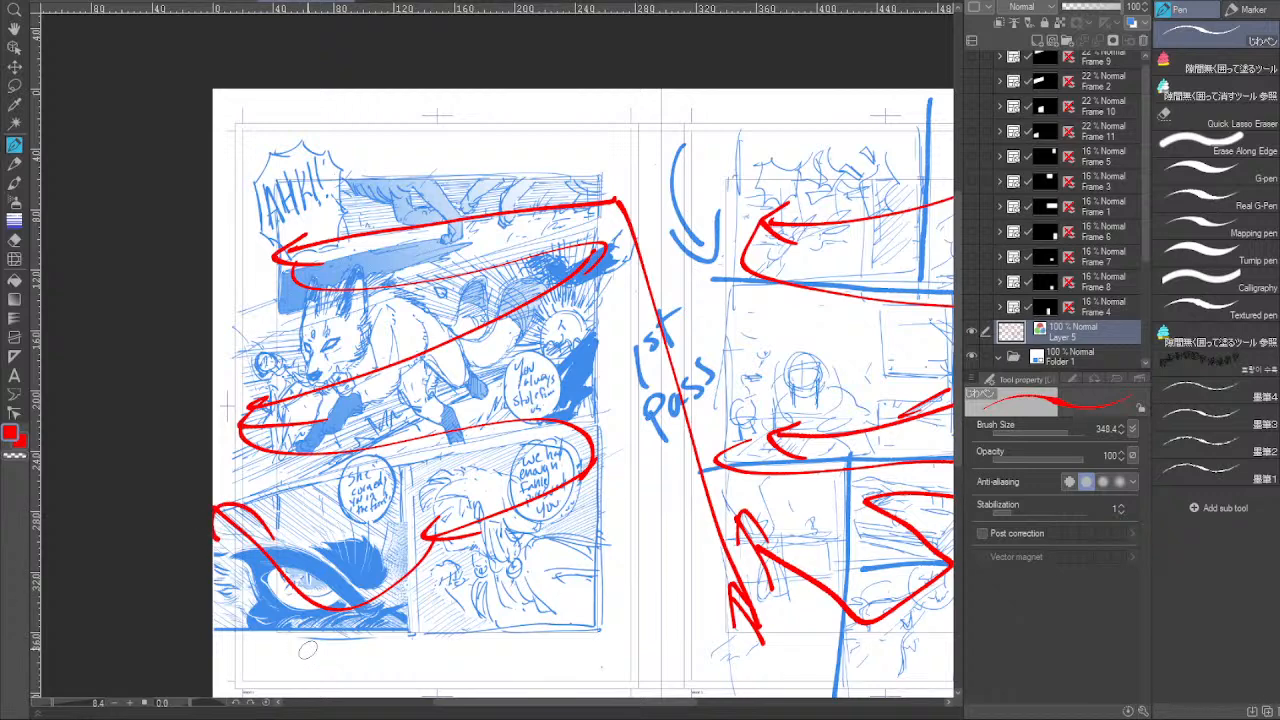
Handwrite "Komawari" in red above the left page, separating "Koma" from "wari" with a slash and underlining both parts.
left_click_drag(689, 492, 534, 454)
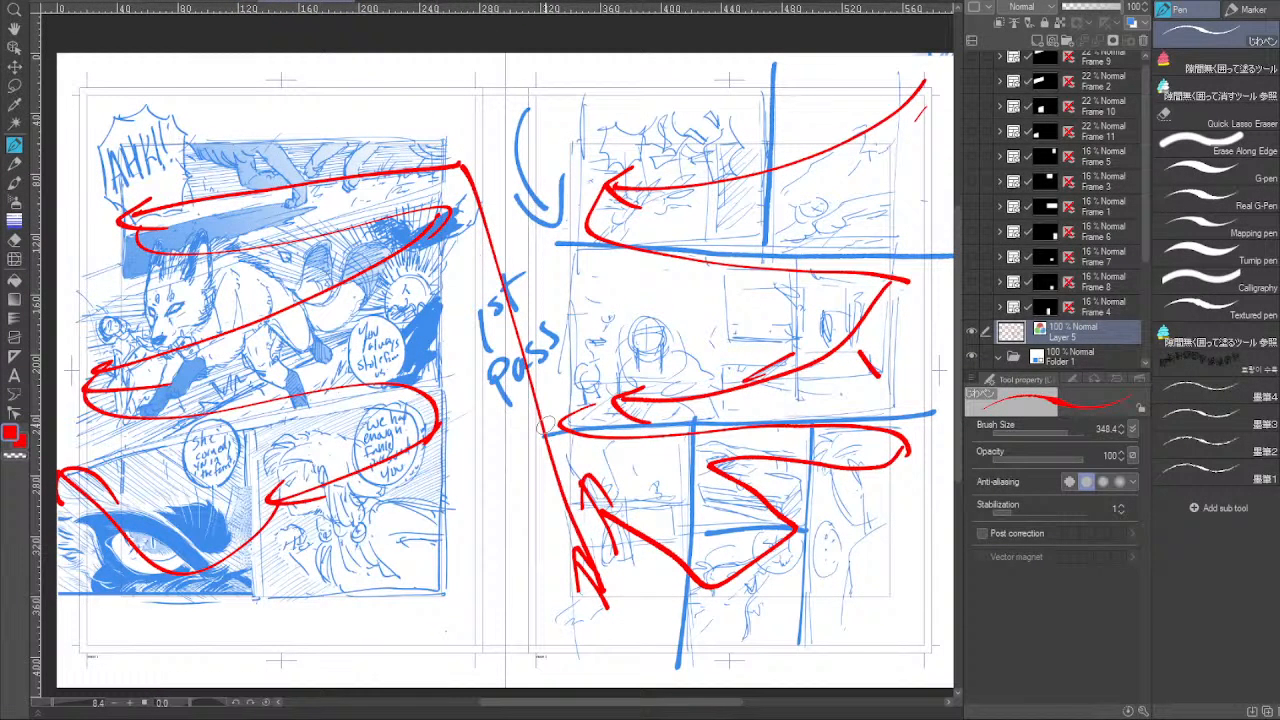
left_click_drag(508, 532, 548, 536)
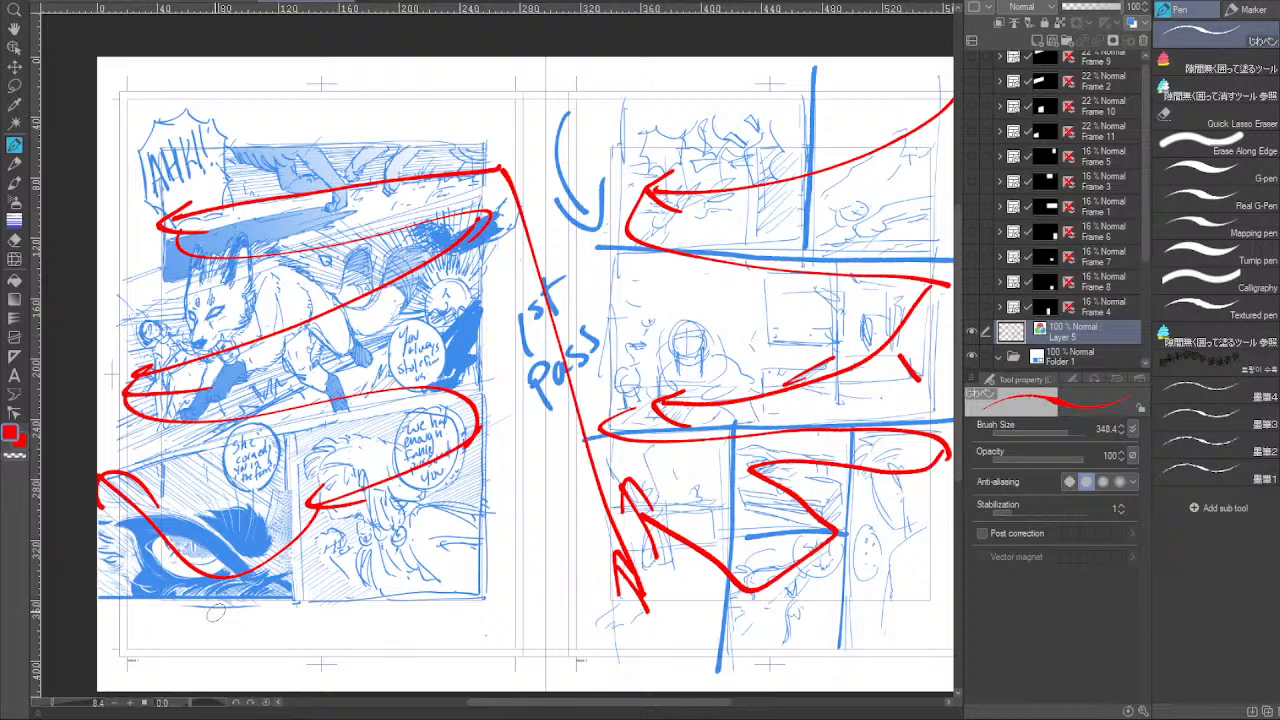
left_click_drag(595, 568, 492, 553)
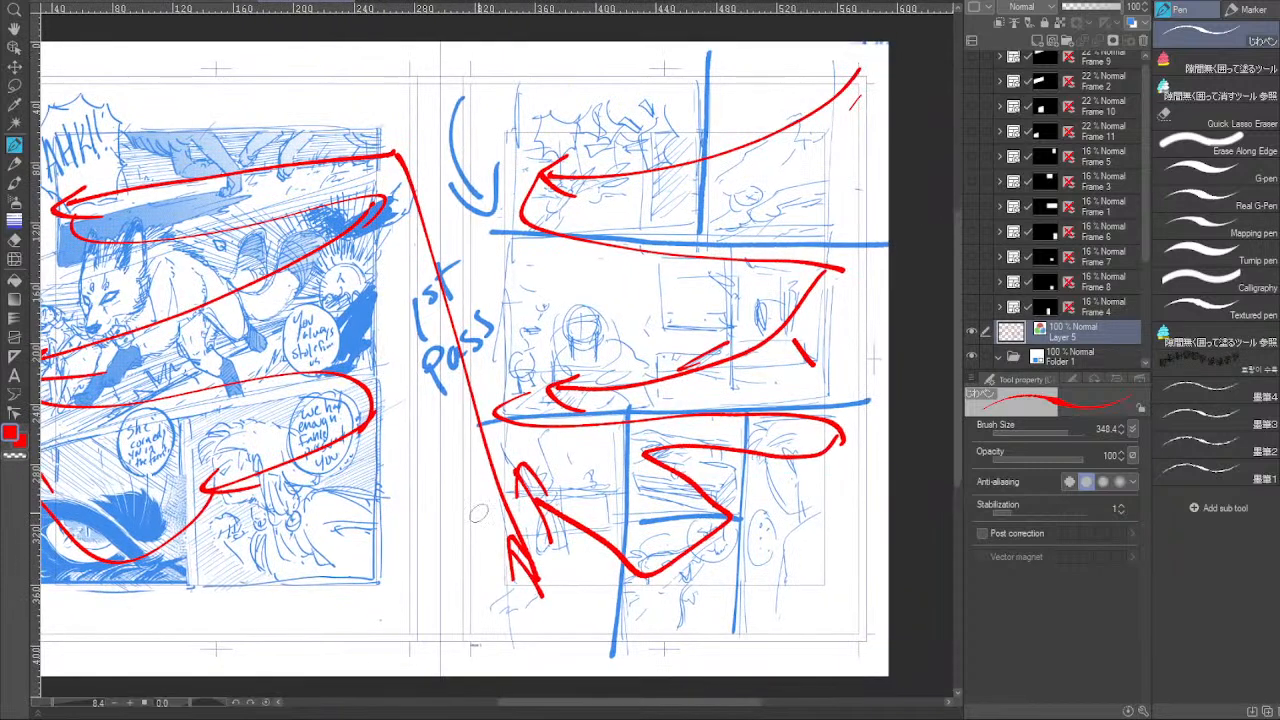
left_click_drag(591, 463, 664, 467)
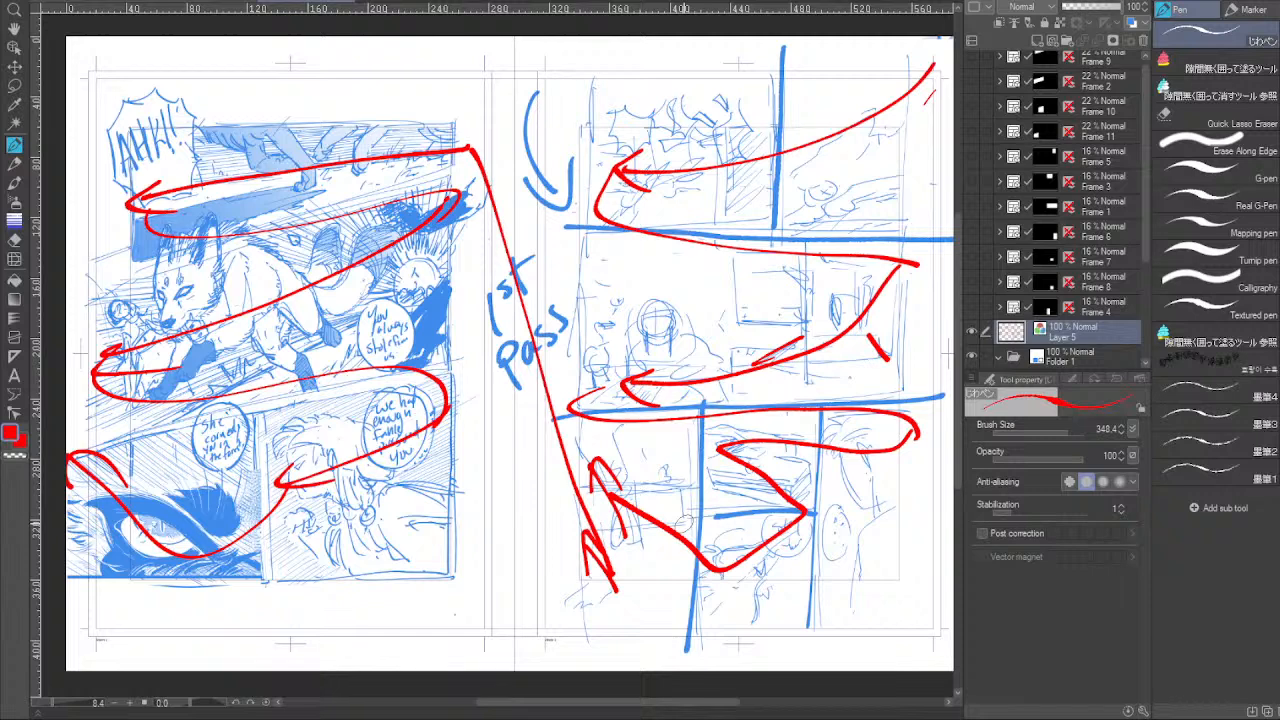
mouse_move(241, 68)
left_mouse_down()
mouse_move(229, 115)
mouse_move(262, 113)
mouse_move(289, 90)
mouse_move(307, 112)
mouse_move(380, 114)
mouse_move(418, 86)
mouse_move(460, 106)
left_mouse_up()
left_click_drag(476, 80, 476, 106)
left_click(470, 63)
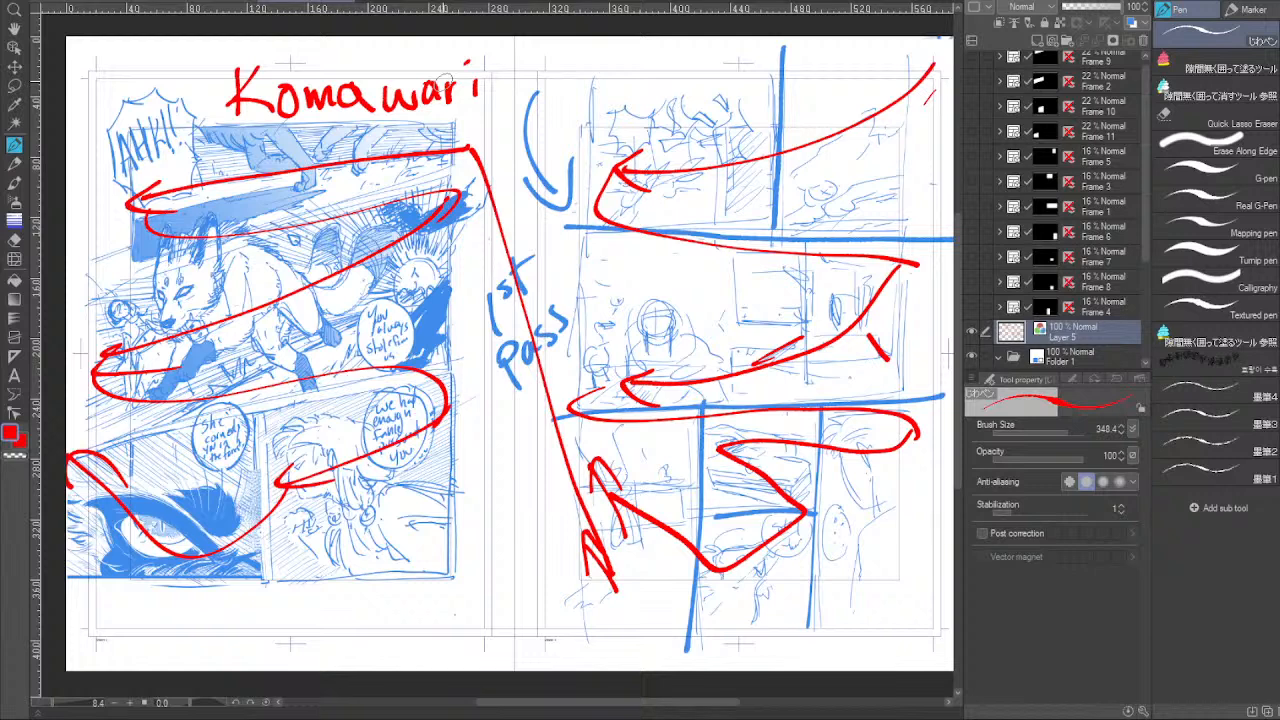
left_click_drag(362, 76, 370, 100)
mouse_move(386, 74)
left_mouse_down()
mouse_move(374, 120)
mouse_move(268, 128)
mouse_move(212, 86)
left_mouse_up()
left_click_drag(388, 119, 491, 116)
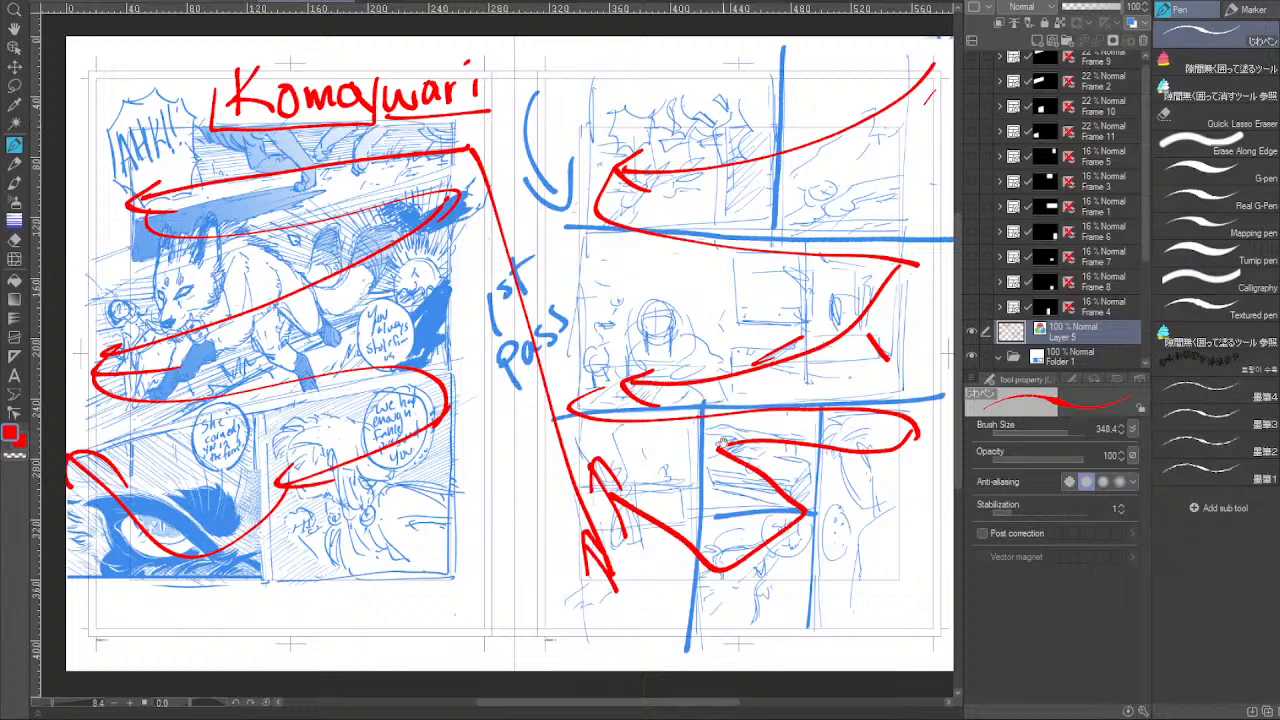
Handwrite "Mekuri" in red inside the right page's first panel, undoing the initial attempt.
left_click_drag(724, 437, 668, 425)
left_click(848, 195)
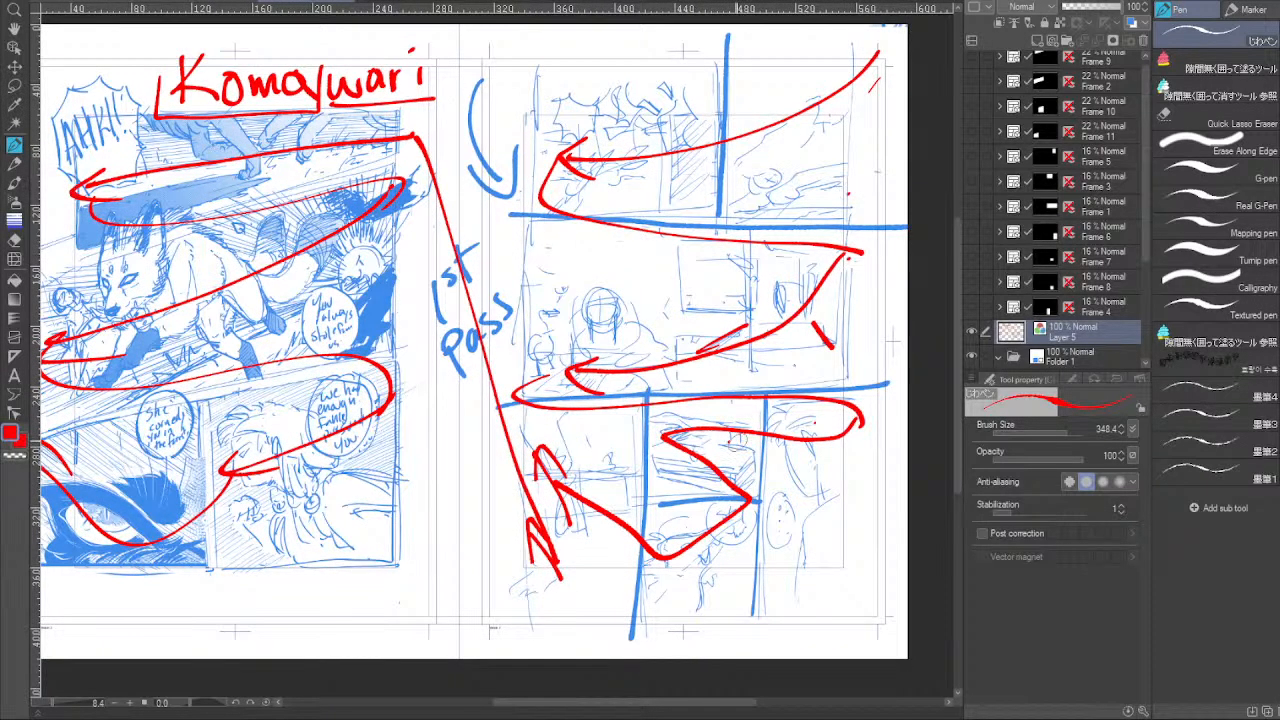
mouse_move(587, 493)
left_mouse_down()
mouse_move(682, 494)
mouse_move(552, 534)
left_mouse_up()
mouse_move(728, 140)
left_mouse_down()
mouse_move(751, 100)
mouse_move(758, 128)
mouse_move(794, 102)
left_mouse_up()
key("ctrl+z")
key("ctrl+z")
key("ctrl+z")
key("ctrl+z")
key("ctrl+z")
mouse_move(700, 160)
left_mouse_down()
mouse_move(805, 88)
mouse_move(834, 86)
left_mouse_up()
Draw a small red arrow pointing up at the left page's eye panel and handwrite "Hikigoma" beneath it.
scroll(830, 95, "up", 2)
left_click_drag(338, 522, 334, 484)
left_click_drag(324, 500, 336, 478)
mouse_move(370, 526)
left_mouse_down()
mouse_move(364, 552)
mouse_move(386, 532)
left_mouse_up()
mouse_move(388, 514)
left_mouse_down()
mouse_move(394, 545)
mouse_move(399, 523)
mouse_move(426, 546)
mouse_move(453, 531)
mouse_move(442, 562)
left_mouse_up()
left_click(404, 527)
left_click_drag(470, 524, 514, 532)
left_click_drag(600, 438, 460, 503)
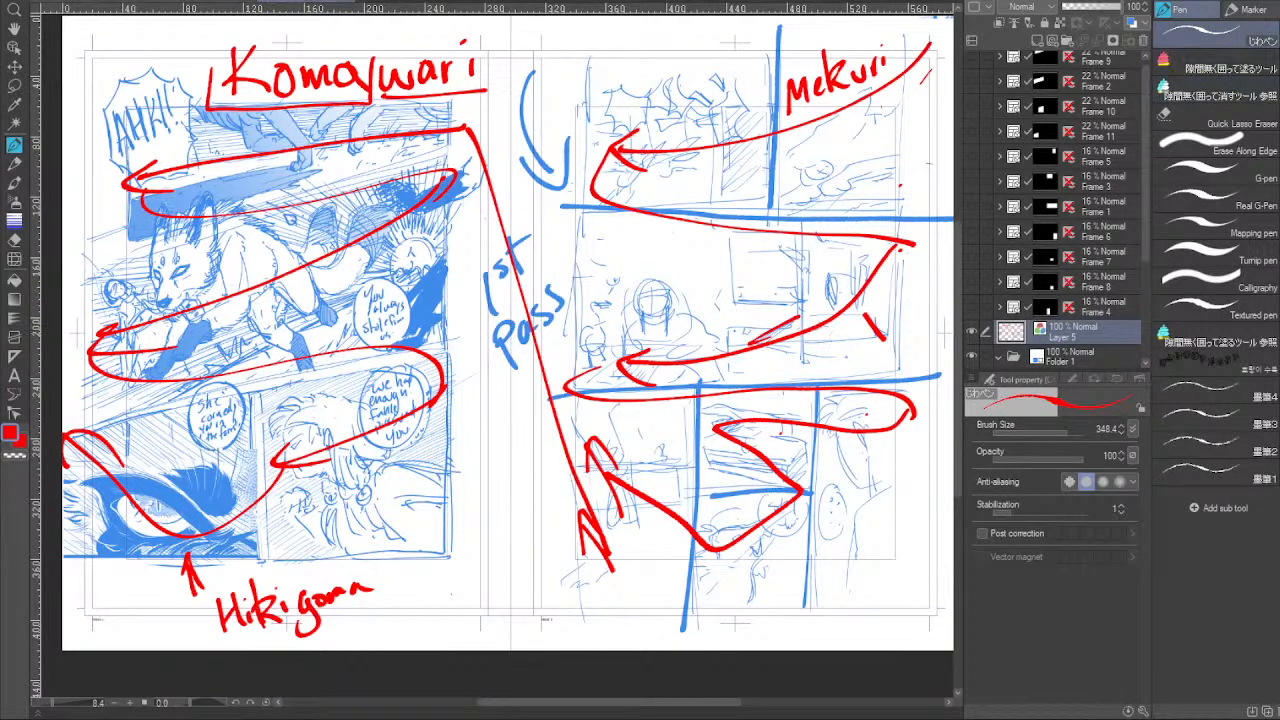
In the livestream title illustration, hide the layers above Illustration 2 and add a new topmost layer filled with white.
left_click(280, 5)
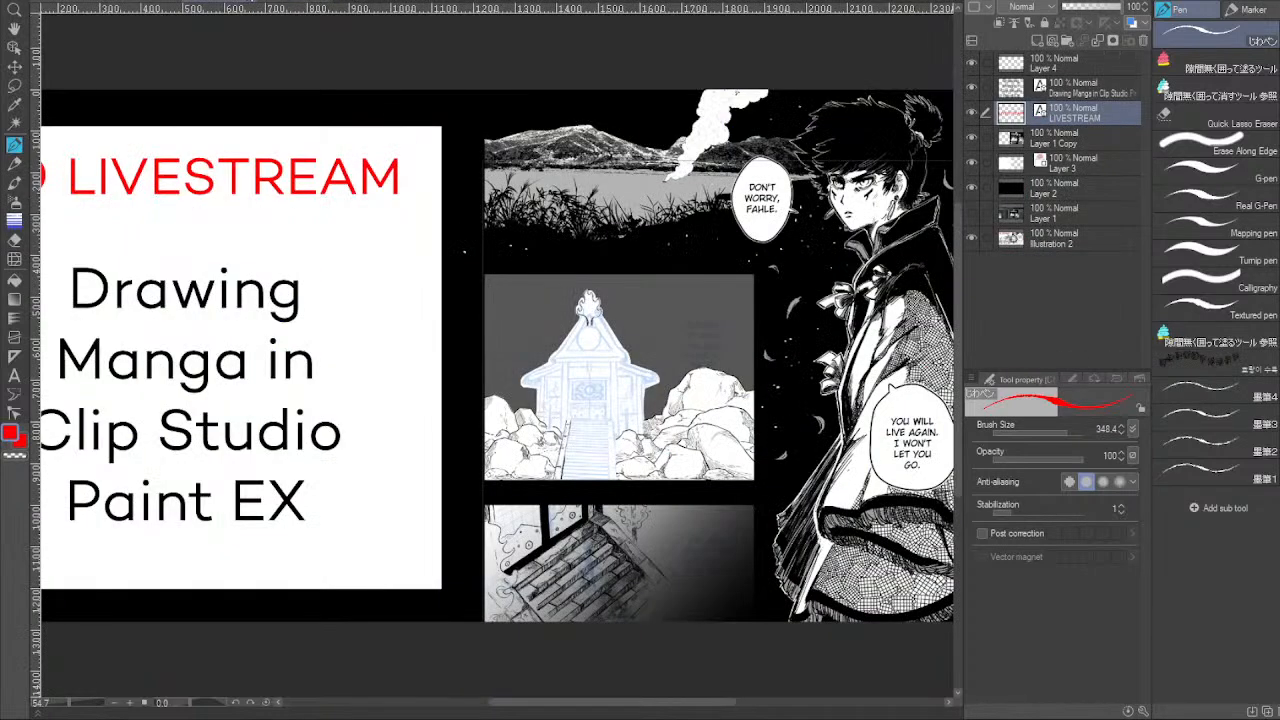
left_click_drag(975, 68, 972, 190)
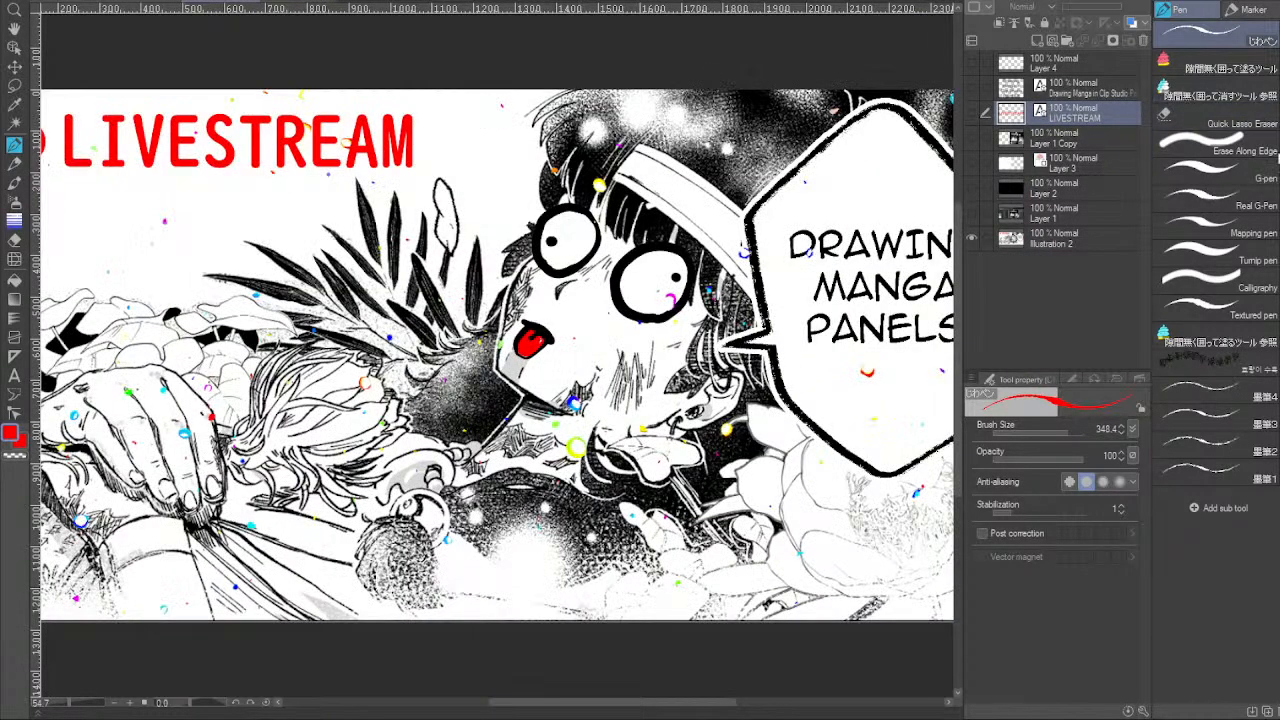
key("x")
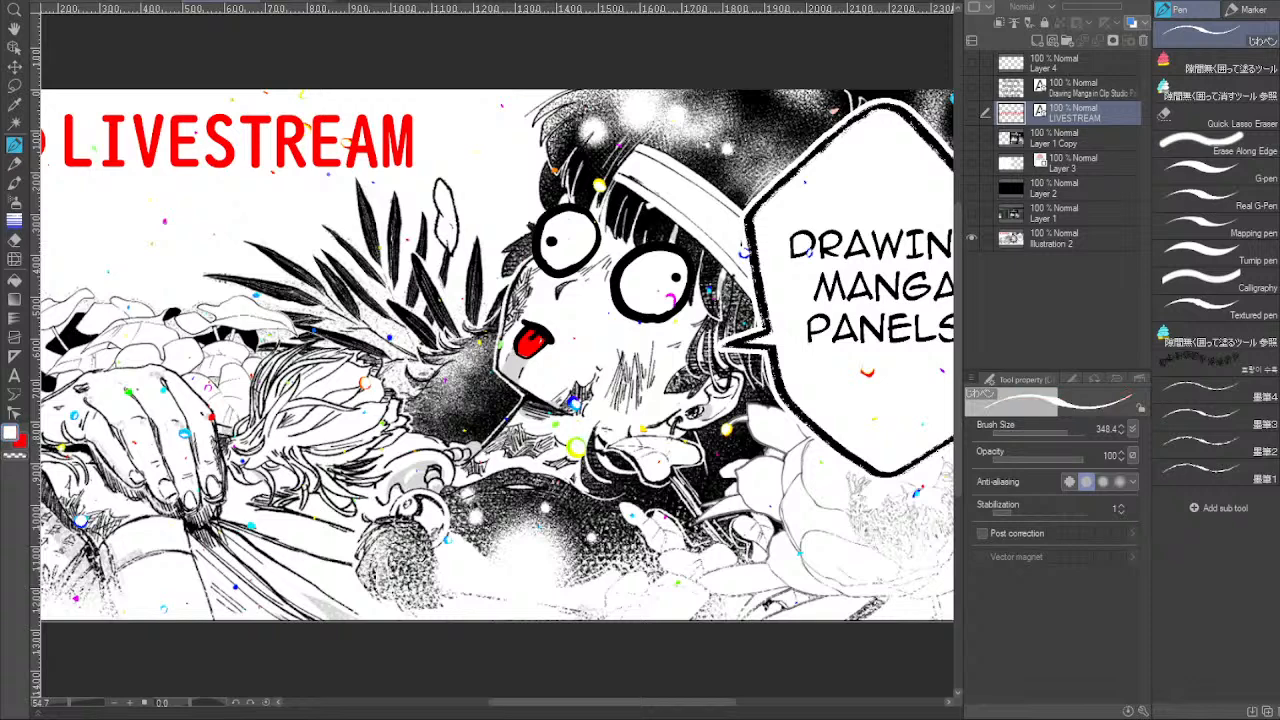
left_click(1052, 40)
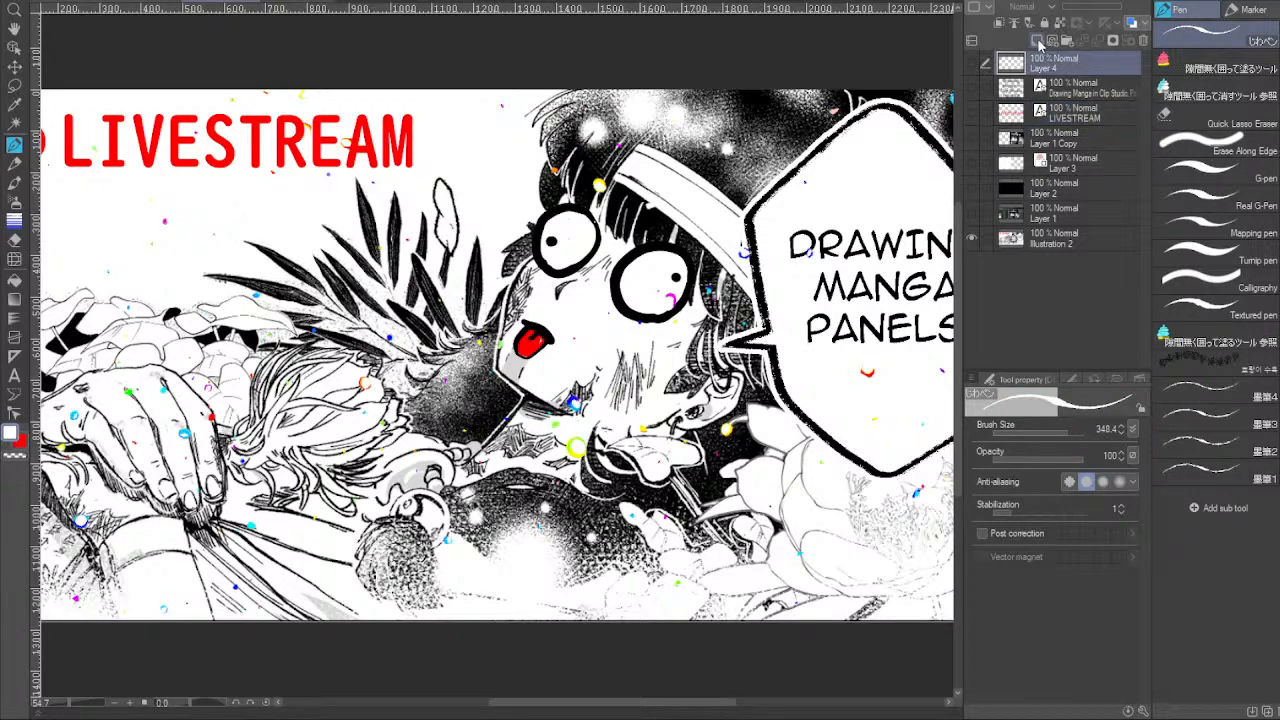
key("alt+BackSpace")
Set the drawing colour to black and reduce the pen's brush size to 40.
key("x")
mouse_move(677, 232)
left_mouse_down()
mouse_move(677, 252)
mouse_move(691, 251)
mouse_move(660, 231)
left_mouse_up()
left_click_drag(700, 176, 696, 178)
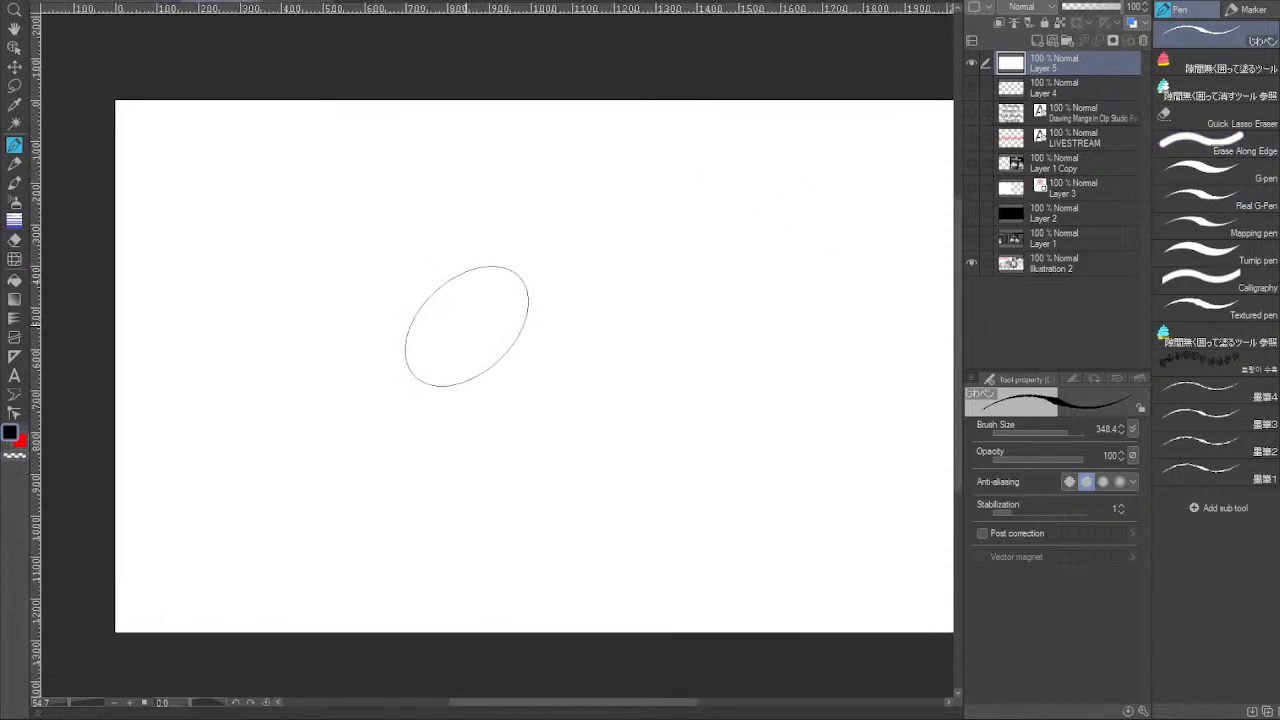
key("bracketleft")
key("bracketleft")
key("bracketleft")
key("bracketleft")
key("bracketleft")
key("bracketleft")
key("bracketleft")
key("bracketleft")
key("bracketleft")
key("bracketleft")
key("bracketleft")
key("bracketleft")
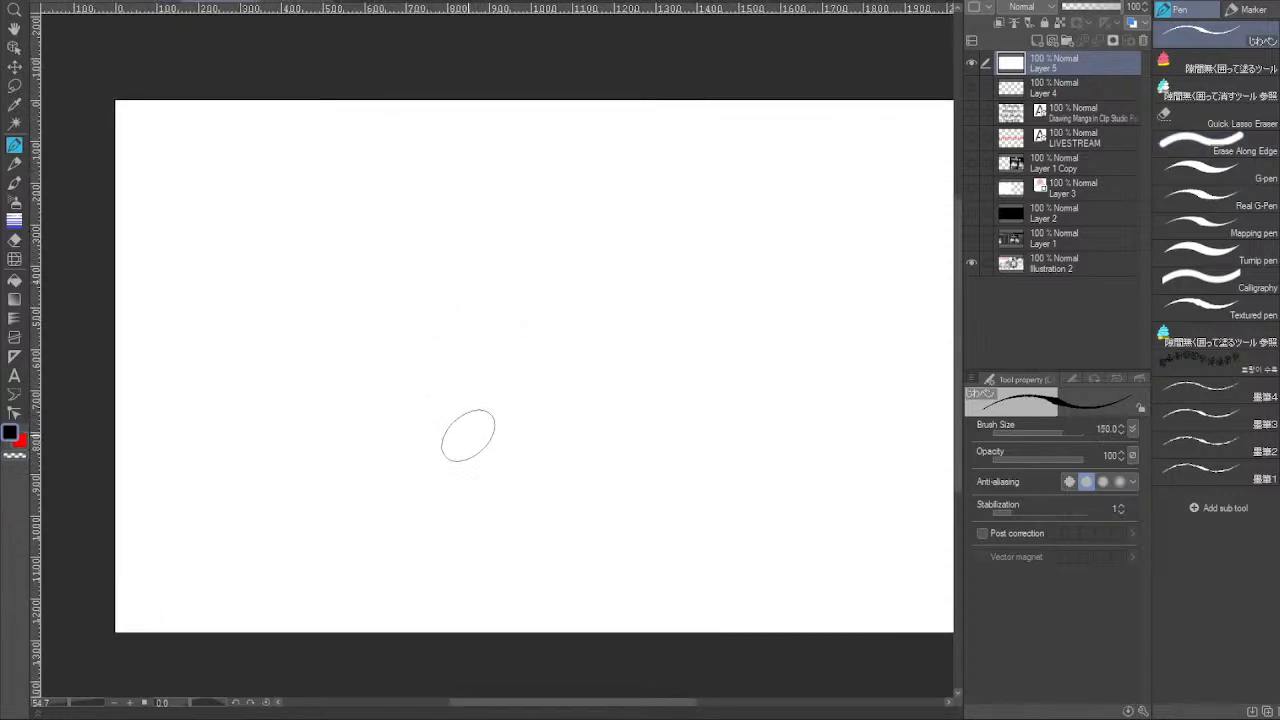
Handwrite the terms "Mekuri", "Hiki", "Massugu" and "Naname" one below another on the blank white layer.
mouse_move(171, 129)
left_mouse_down()
mouse_move(171, 170)
mouse_move(173, 132)
mouse_move(185, 172)
mouse_move(218, 197)
left_mouse_up()
mouse_move(243, 166)
left_mouse_down()
mouse_move(239, 180)
mouse_move(276, 190)
mouse_move(332, 160)
mouse_move(186, 230)
mouse_move(214, 222)
mouse_move(240, 240)
mouse_move(260, 208)
left_mouse_up()
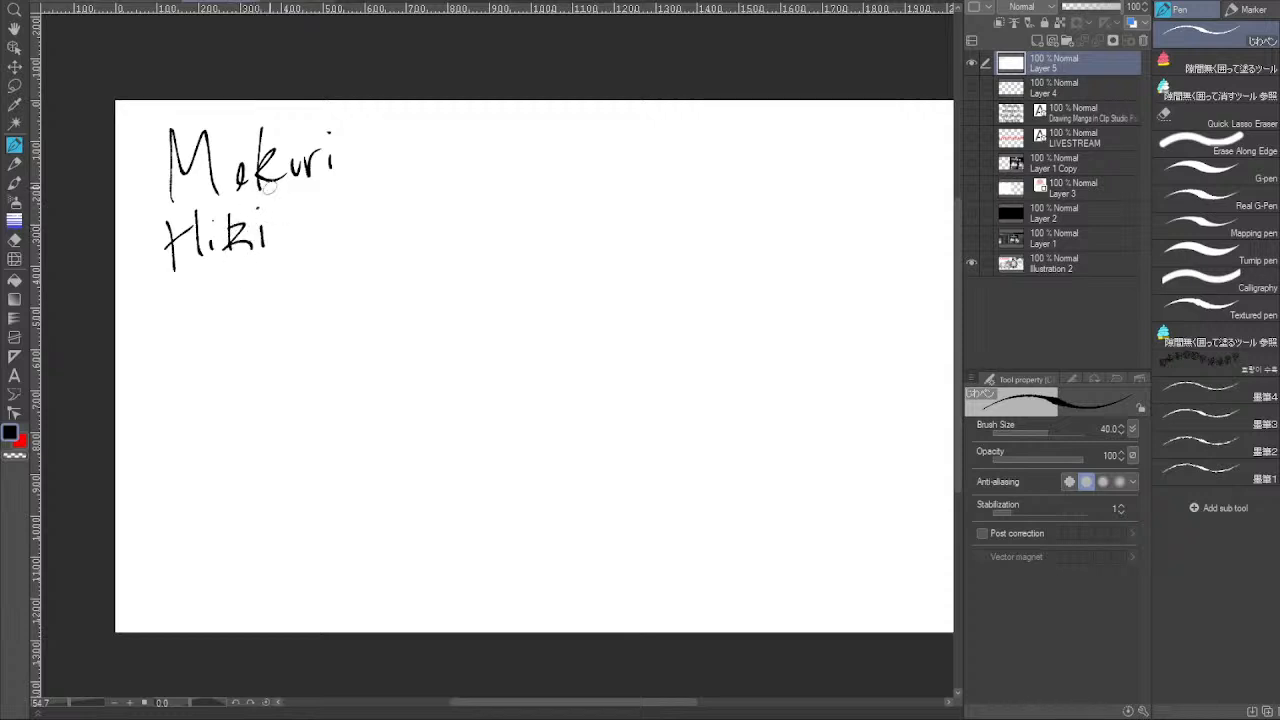
mouse_move(168, 334)
left_mouse_down()
mouse_move(264, 296)
mouse_move(264, 328)
mouse_move(313, 312)
mouse_move(307, 362)
mouse_move(346, 296)
left_mouse_up()
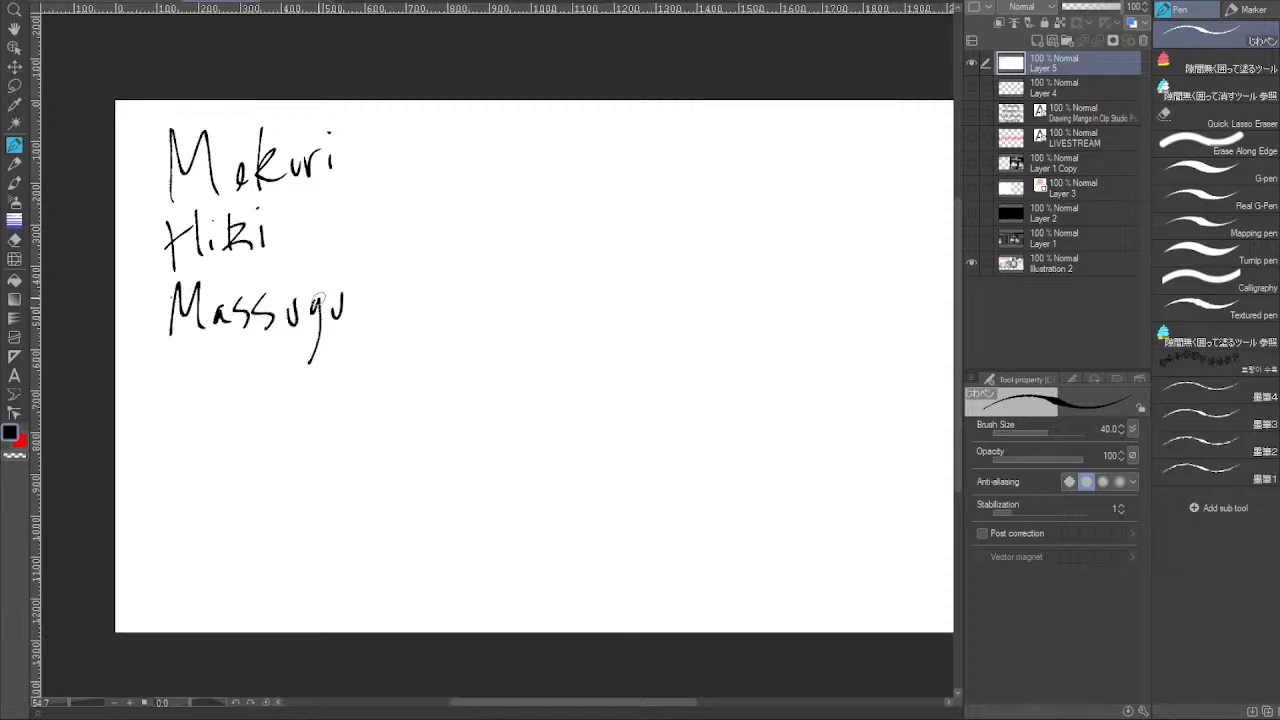
mouse_move(172, 428)
left_mouse_down()
mouse_move(186, 397)
mouse_move(220, 394)
left_mouse_up()
key("ctrl+z")
mouse_move(177, 430)
left_mouse_down()
mouse_move(215, 400)
mouse_move(223, 416)
left_mouse_up()
mouse_move(228, 402)
left_mouse_down()
mouse_move(260, 416)
mouse_move(232, 414)
mouse_move(246, 415)
left_mouse_up()
key("ctrl+z")
mouse_move(260, 394)
left_mouse_down()
mouse_move(264, 407)
mouse_move(302, 412)
mouse_move(338, 404)
left_mouse_up()
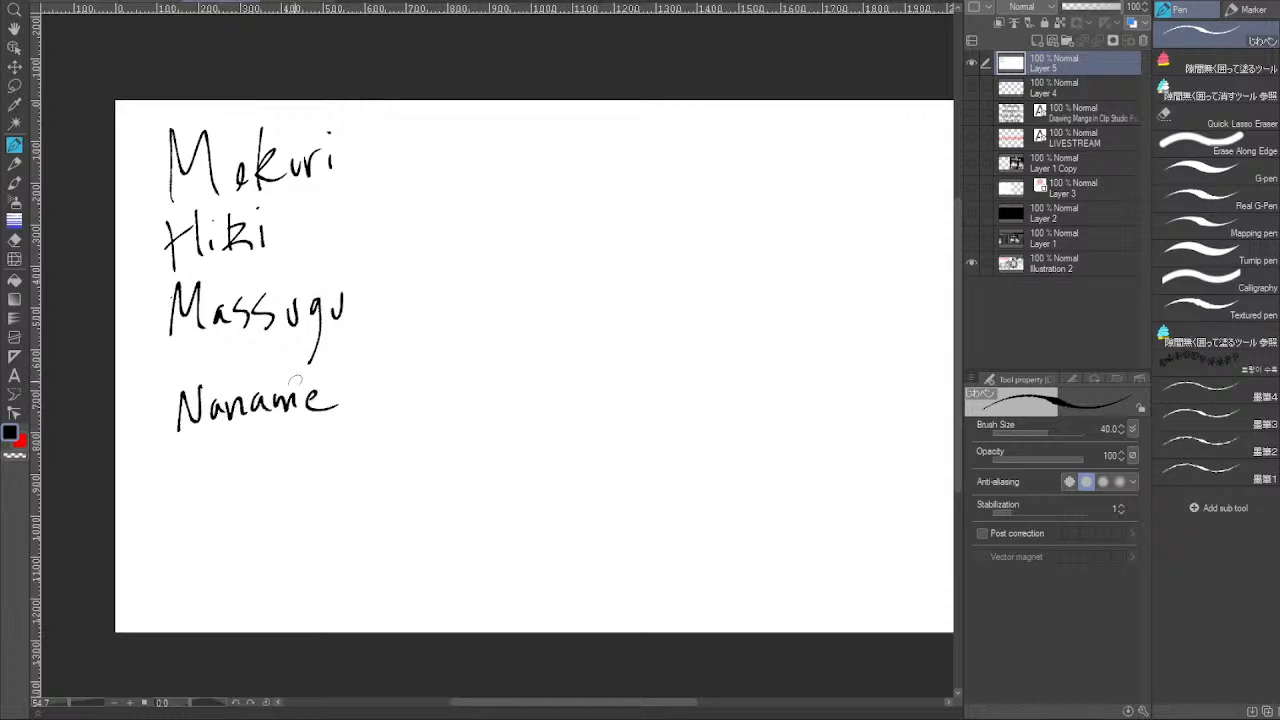
Add the terms "Ma" and "misegoma" at the end of the handwritten list.
mouse_move(196, 516)
left_mouse_down()
mouse_move(228, 456)
mouse_move(272, 488)
left_mouse_up()
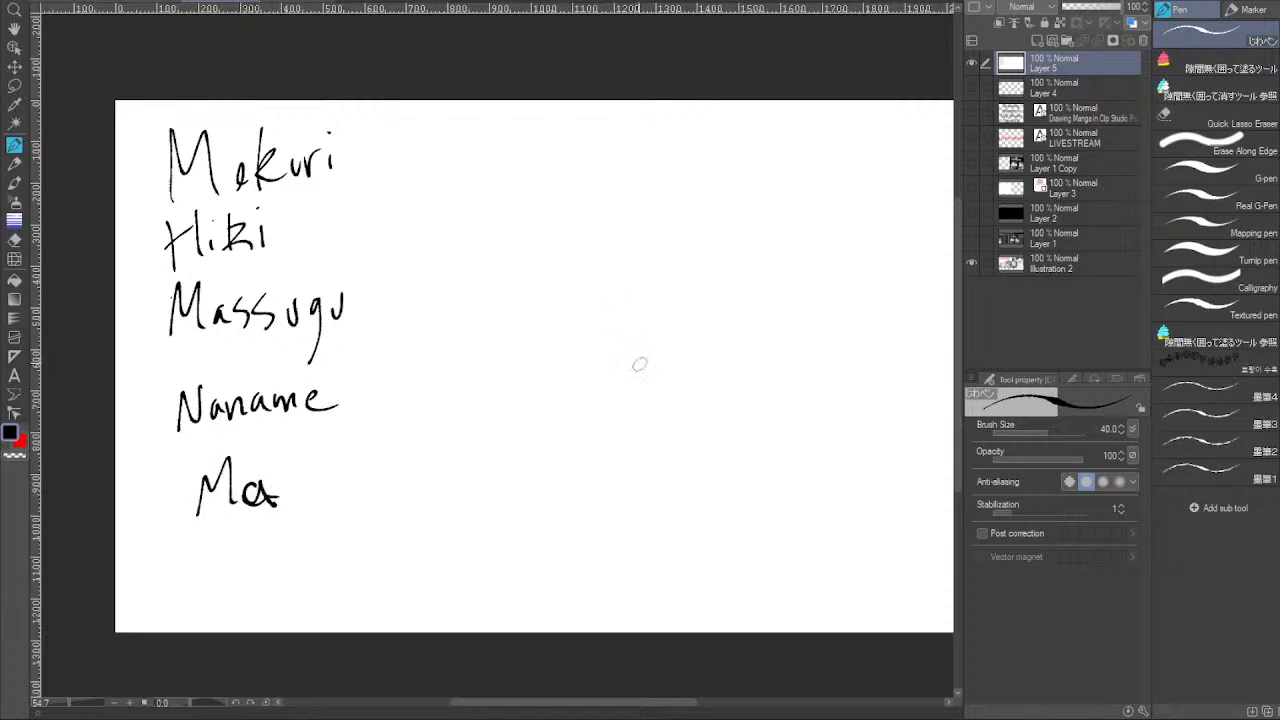
mouse_move(182, 584)
left_mouse_down()
mouse_move(198, 566)
mouse_move(213, 580)
left_mouse_up()
mouse_move(222, 563)
left_mouse_down()
mouse_move(225, 578)
mouse_move(257, 578)
mouse_move(281, 560)
mouse_move(276, 610)
left_mouse_up()
mouse_move(254, 548)
left_mouse_down()
mouse_move(268, 568)
mouse_move(300, 546)
mouse_move(352, 566)
left_mouse_up()
left_click_drag(372, 540, 380, 560)
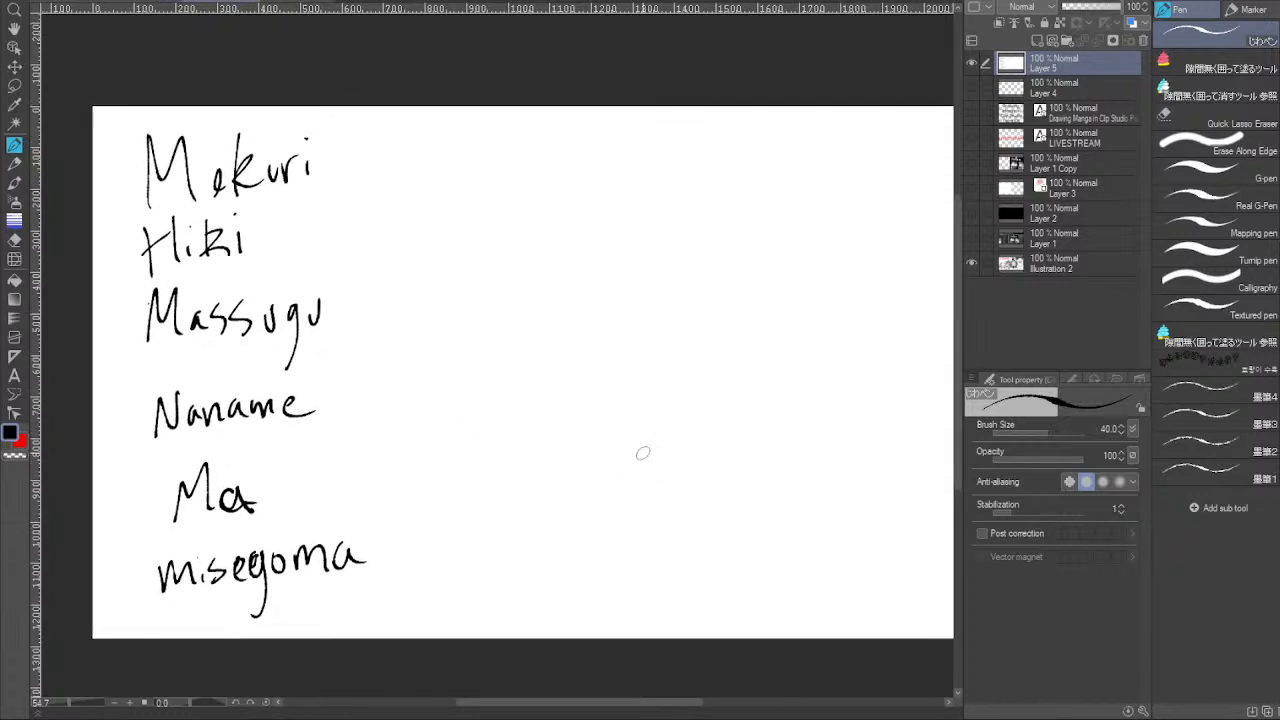
Handwrite a dash and the definition "1st panel in a spread" beside "Mekuri".
left_click_drag(343, 158, 427, 154)
mouse_move(450, 123)
left_mouse_down()
mouse_move(452, 150)
mouse_move(461, 134)
mouse_move(426, 173)
left_mouse_up()
left_click_drag(494, 141, 492, 167)
mouse_move(494, 142)
left_mouse_down()
mouse_move(495, 154)
mouse_move(523, 152)
left_mouse_up()
mouse_move(527, 139)
left_mouse_down()
mouse_move(560, 139)
mouse_move(568, 119)
mouse_move(606, 150)
left_mouse_up()
left_click_drag(618, 150, 720, 160)
mouse_move(722, 140)
left_mouse_down()
mouse_move(744, 148)
mouse_move(764, 132)
left_mouse_up()
left_click_drag(766, 142, 806, 146)
left_click_drag(808, 114, 806, 146)
Handwrite a dash and the definition "Last panel in spread" beside "Hiki".
left_click_drag(296, 232, 326, 231)
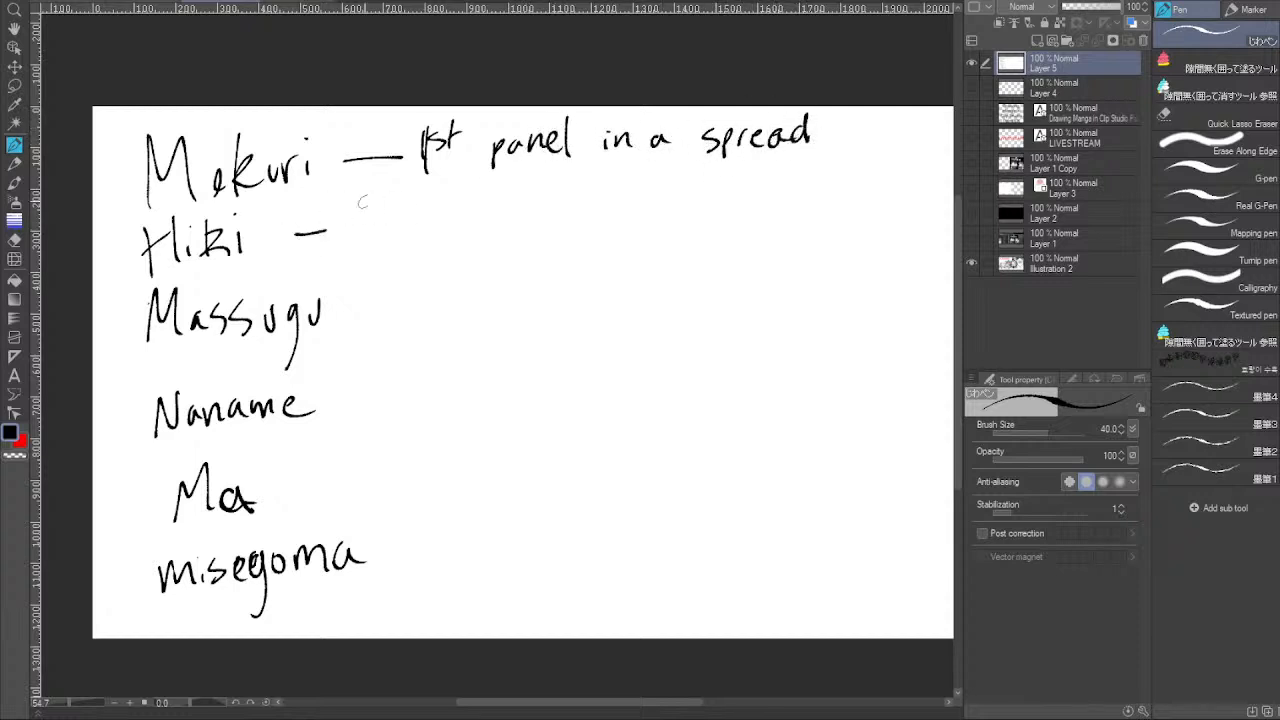
mouse_move(390, 199)
left_mouse_down()
mouse_move(412, 220)
mouse_move(392, 232)
mouse_move(448, 238)
left_mouse_up()
left_click_drag(462, 220, 452, 238)
left_click_drag(466, 194, 466, 238)
mouse_move(452, 212)
left_mouse_down()
mouse_move(510, 243)
mouse_move(566, 230)
left_mouse_up()
left_click_drag(568, 220, 722, 222)
mouse_move(744, 196)
left_mouse_down()
mouse_move(744, 228)
mouse_move(758, 210)
left_mouse_up()
left_click_drag(766, 198, 812, 204)
left_click_drag(830, 196, 834, 212)
Beside "Massugu", draw a rectangle with a marked right-angle corner and handwrite "90° corners".
mouse_move(342, 312)
left_mouse_down()
mouse_move(385, 308)
mouse_move(420, 326)
left_mouse_up()
left_click_drag(422, 278, 489, 324)
mouse_move(490, 280)
left_mouse_down()
mouse_move(436, 283)
mouse_move(420, 325)
left_mouse_up()
mouse_move(420, 325)
left_mouse_down()
mouse_move(489, 320)
mouse_move(507, 305)
left_mouse_up()
left_click_drag(476, 305, 477, 337)
mouse_move(553, 290)
left_mouse_down()
mouse_move(540, 297)
mouse_move(543, 322)
left_mouse_up()
left_click_drag(578, 286, 570, 318)
mouse_move(596, 282)
left_mouse_down()
mouse_move(646, 300)
mouse_move(710, 279)
mouse_move(722, 291)
left_mouse_up()
mouse_move(725, 291)
left_mouse_down()
mouse_move(736, 281)
mouse_move(737, 294)
left_mouse_up()
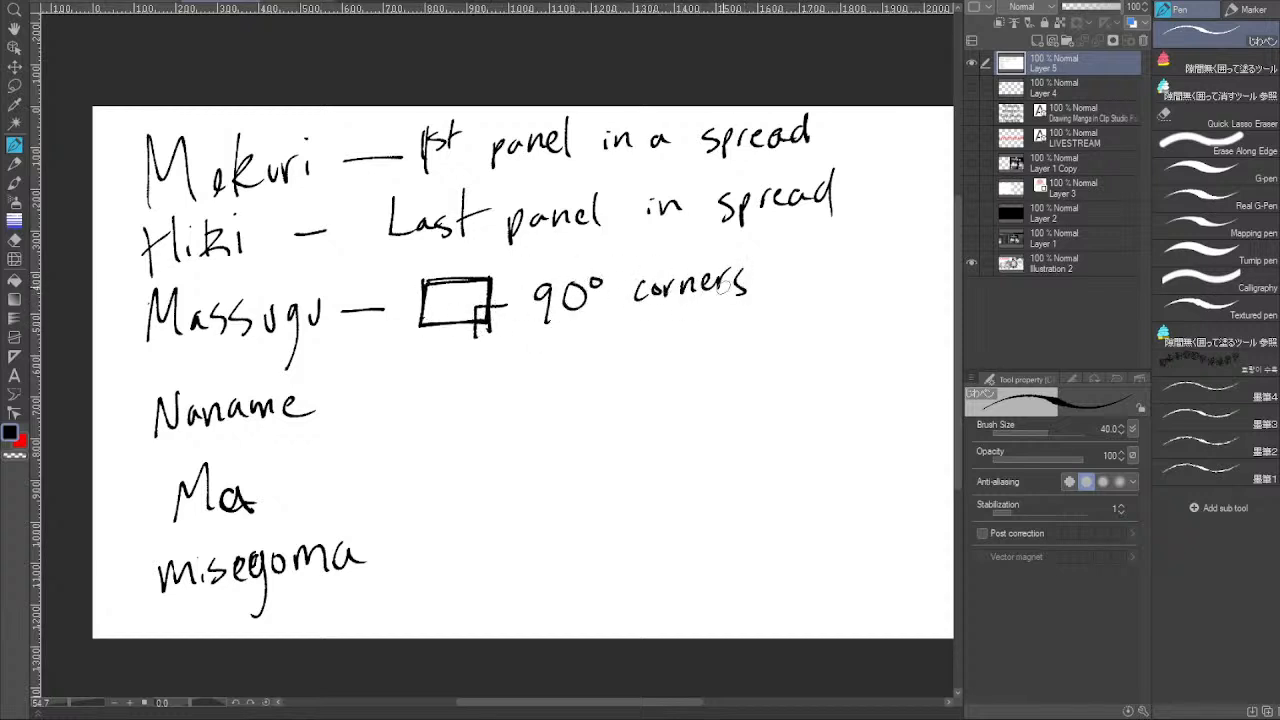
Beside "Naname", sketch two slanted panel shapes with a small arrow and handwrite "Angled corners".
left_click_drag(339, 397, 370, 390)
mouse_move(487, 364)
left_mouse_down()
mouse_move(465, 403)
mouse_move(541, 362)
mouse_move(540, 404)
left_mouse_up()
left_click_drag(464, 405, 540, 404)
mouse_move(577, 357)
left_mouse_down()
mouse_move(591, 400)
mouse_move(606, 350)
mouse_move(648, 401)
mouse_move(718, 380)
left_mouse_up()
left_click_drag(702, 366, 738, 376)
left_click_drag(752, 362, 745, 398)
mouse_move(762, 350)
left_mouse_down()
mouse_move(766, 368)
mouse_move(800, 380)
mouse_move(856, 352)
mouse_move(821, 371)
left_mouse_up()
left_click_drag(855, 354, 868, 364)
mouse_move(875, 358)
left_mouse_down()
mouse_move(906, 350)
mouse_move(912, 364)
left_mouse_up()
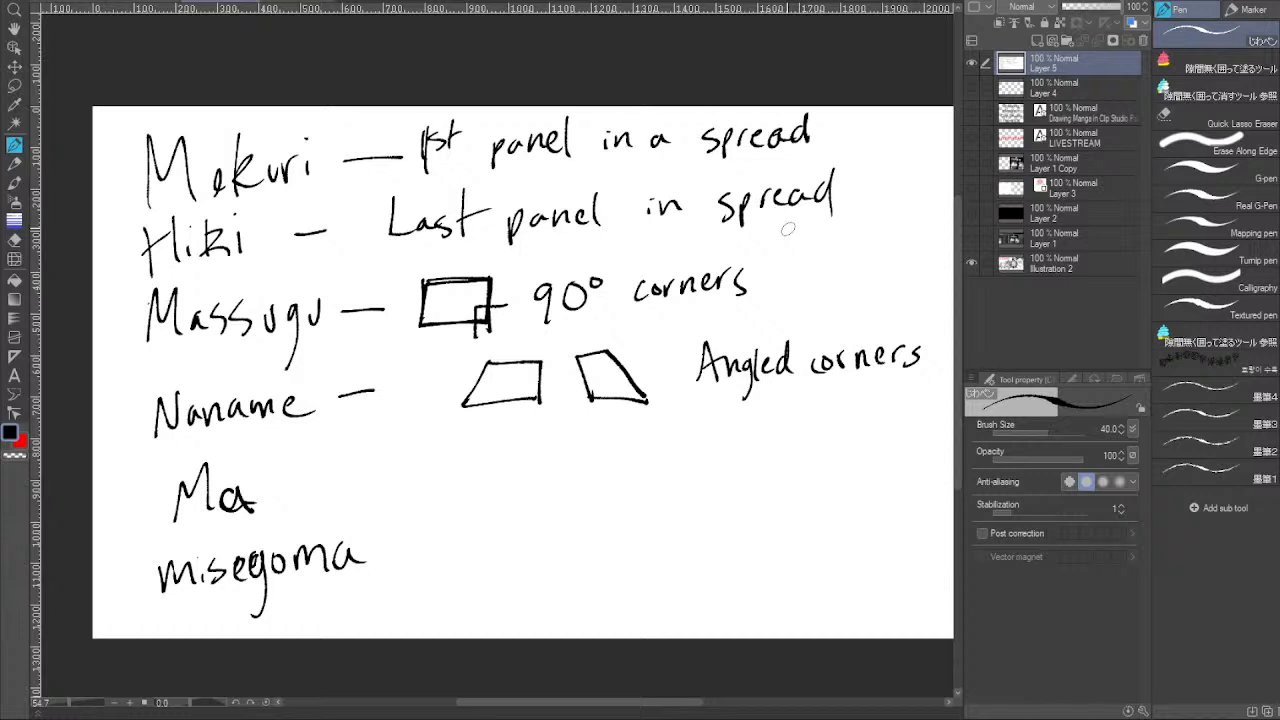
left_click_drag(456, 366, 424, 380)
left_click_drag(486, 358, 422, 381)
Handwrite a dash and the definition "Quiet panel/Reflection" beside "Ma".
left_click_drag(299, 491, 456, 495)
mouse_move(445, 482)
left_mouse_down()
mouse_move(497, 471)
mouse_move(564, 486)
left_mouse_up()
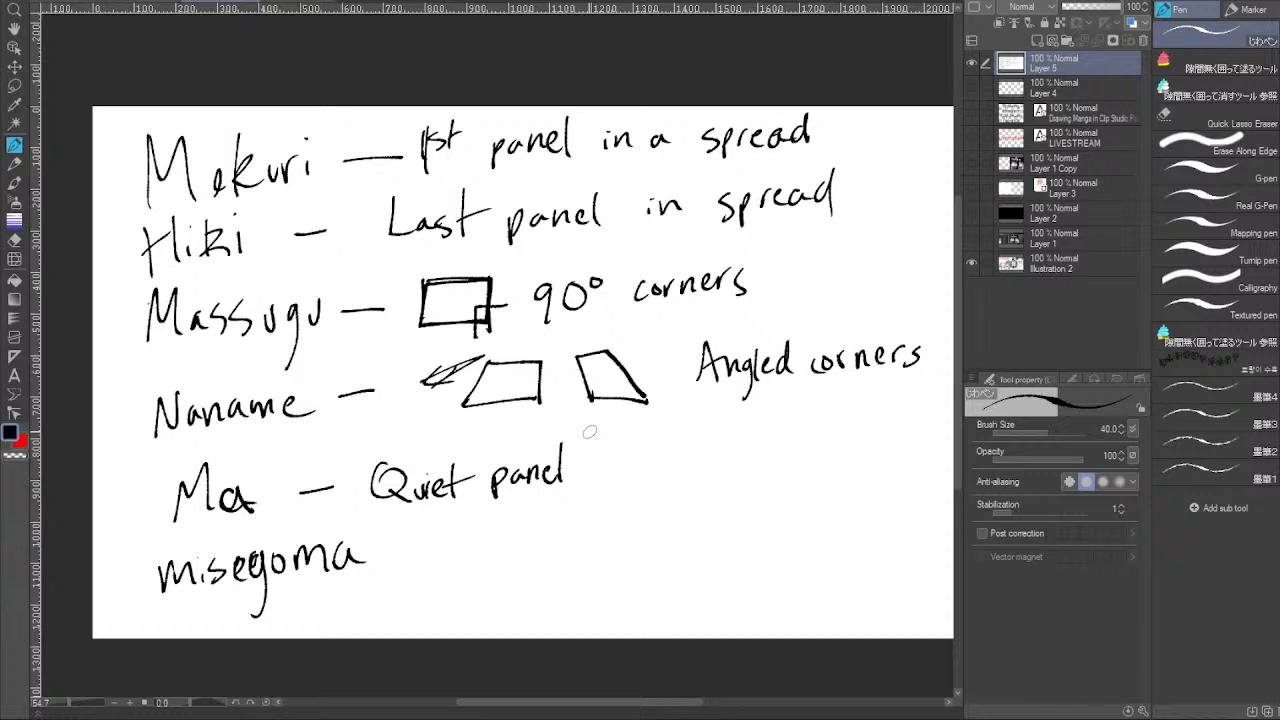
mouse_move(590, 444)
left_mouse_down()
mouse_move(572, 502)
mouse_move(603, 484)
mouse_move(606, 465)
mouse_move(632, 446)
left_mouse_up()
mouse_move(605, 468)
left_mouse_down()
mouse_move(624, 464)
mouse_move(642, 490)
mouse_move(656, 466)
left_mouse_up()
mouse_move(670, 444)
left_mouse_down()
mouse_move(656, 488)
mouse_move(680, 462)
left_mouse_up()
mouse_move(690, 434)
left_mouse_down()
mouse_move(690, 478)
mouse_move(708, 470)
left_mouse_up()
mouse_move(726, 456)
left_mouse_down()
mouse_move(720, 472)
mouse_move(736, 476)
left_mouse_up()
mouse_move(726, 458)
left_mouse_down()
mouse_move(748, 456)
mouse_move(752, 474)
left_mouse_up()
left_click_drag(768, 462, 788, 472)
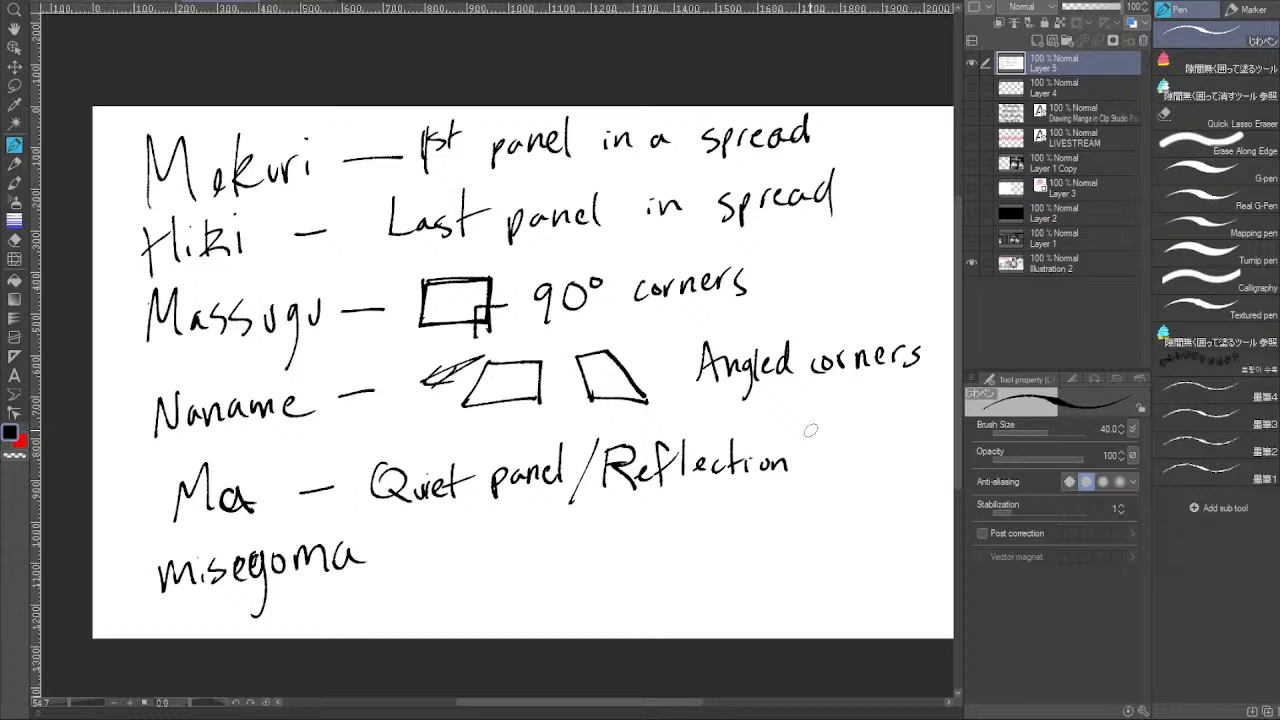
Add an underlined "No Dialogue" note after "Reflection", with a small "ah!" and an exclamation mark above it.
mouse_move(833, 447)
left_mouse_down()
mouse_move(864, 438)
mouse_move(834, 472)
mouse_move(891, 464)
mouse_move(912, 486)
mouse_move(945, 465)
left_mouse_up()
left_click_drag(824, 452, 884, 446)
mouse_move(834, 484)
left_mouse_down()
mouse_move(950, 476)
mouse_move(926, 484)
left_mouse_up()
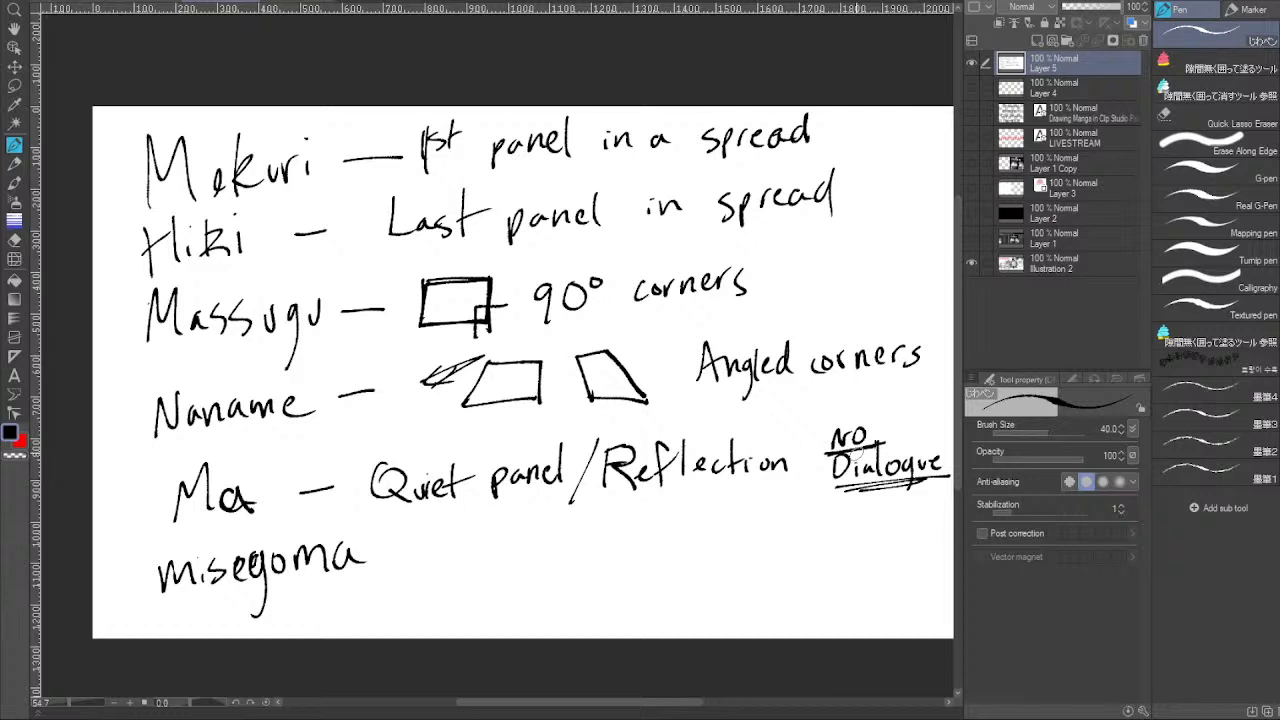
mouse_move(916, 401)
left_mouse_down()
mouse_move(912, 421)
mouse_move(886, 422)
mouse_move(899, 428)
left_mouse_up()
left_click(912, 428)
left_click_drag(898, 434, 923, 435)
left_click_drag(861, 405, 865, 412)
left_click_drag(867, 398, 879, 402)
left_click(880, 408)
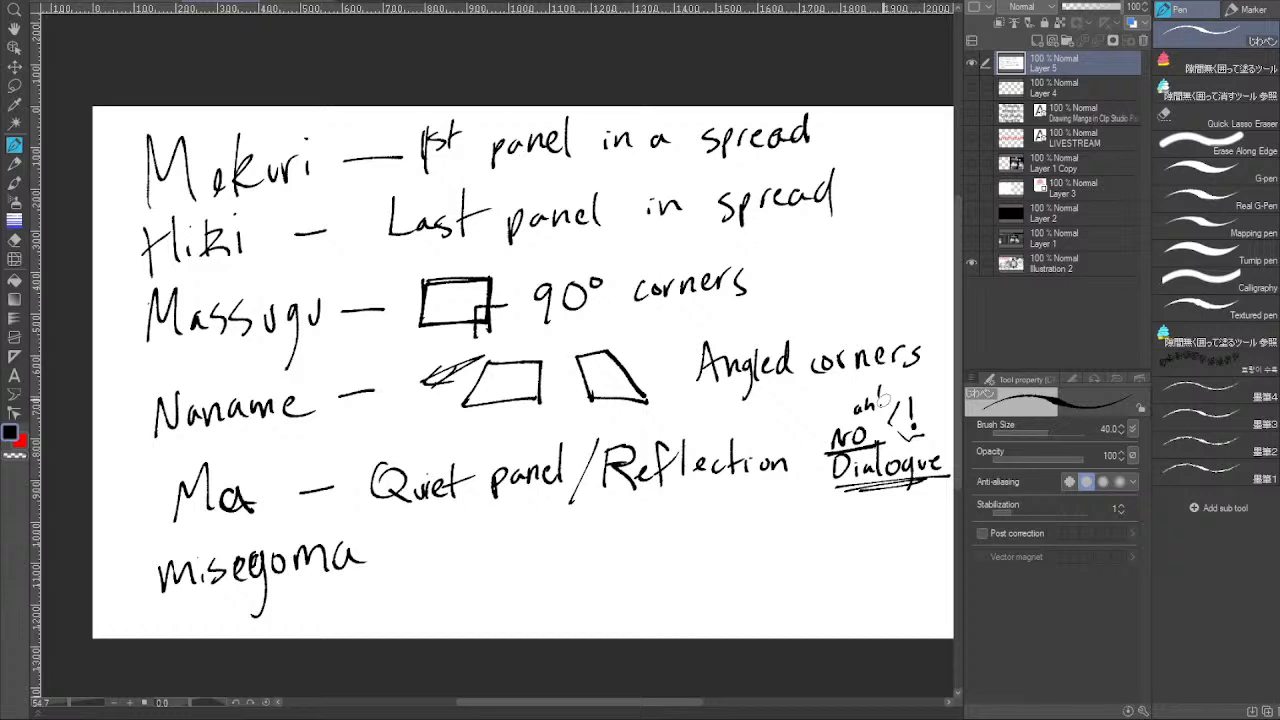
Handwrite a dash and the definition "Focus Panel" beside "misegoma".
mouse_move(377, 566)
left_mouse_down()
mouse_move(395, 564)
mouse_move(411, 593)
left_mouse_up()
mouse_move(413, 574)
left_mouse_down()
mouse_move(450, 584)
mouse_move(480, 573)
mouse_move(478, 584)
mouse_move(508, 564)
mouse_move(503, 594)
left_mouse_up()
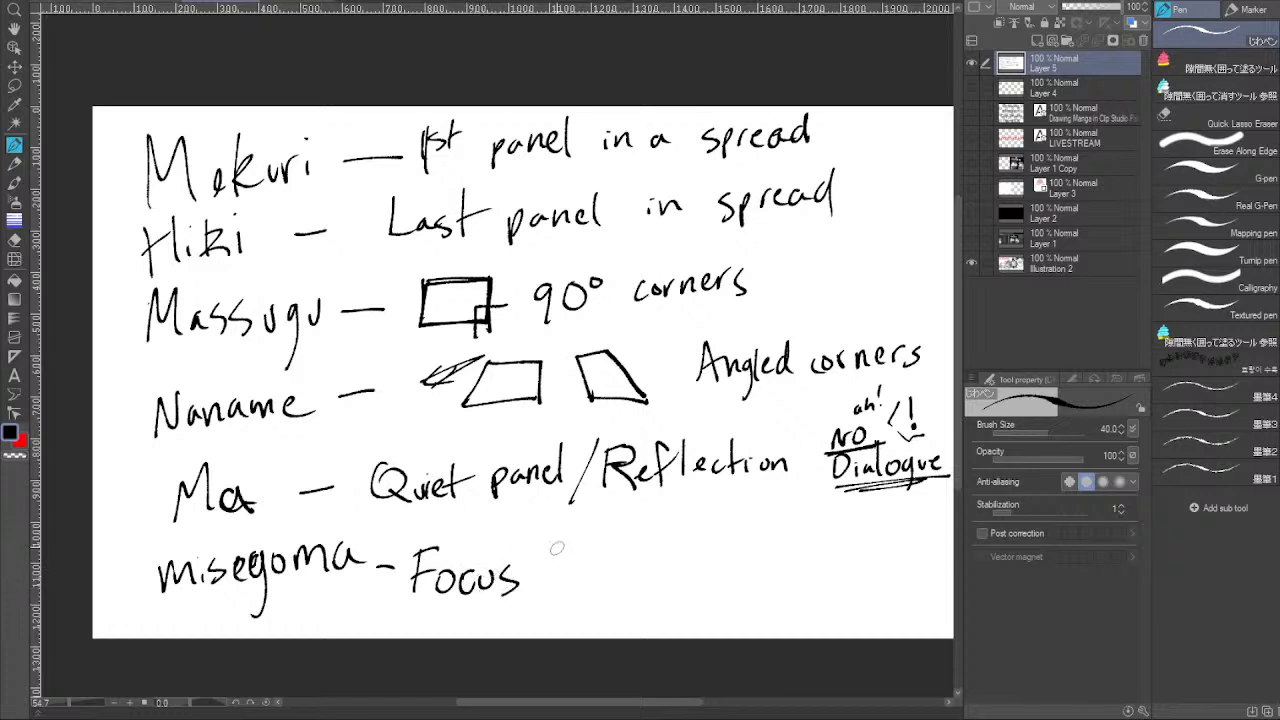
mouse_move(541, 549)
left_mouse_down()
mouse_move(537, 607)
mouse_move(544, 577)
left_mouse_up()
mouse_move(568, 574)
left_mouse_down()
mouse_move(560, 595)
mouse_move(577, 592)
left_mouse_up()
left_click_drag(580, 590, 602, 590)
Handwrite "largest panel page" after the "Focus Panel" definition.
left_click_drag(659, 536, 652, 576)
mouse_move(670, 556)
left_mouse_down()
mouse_move(680, 574)
mouse_move(698, 550)
mouse_move(692, 588)
left_mouse_up()
left_click_drag(710, 550, 742, 556)
left_click_drag(733, 542, 752, 538)
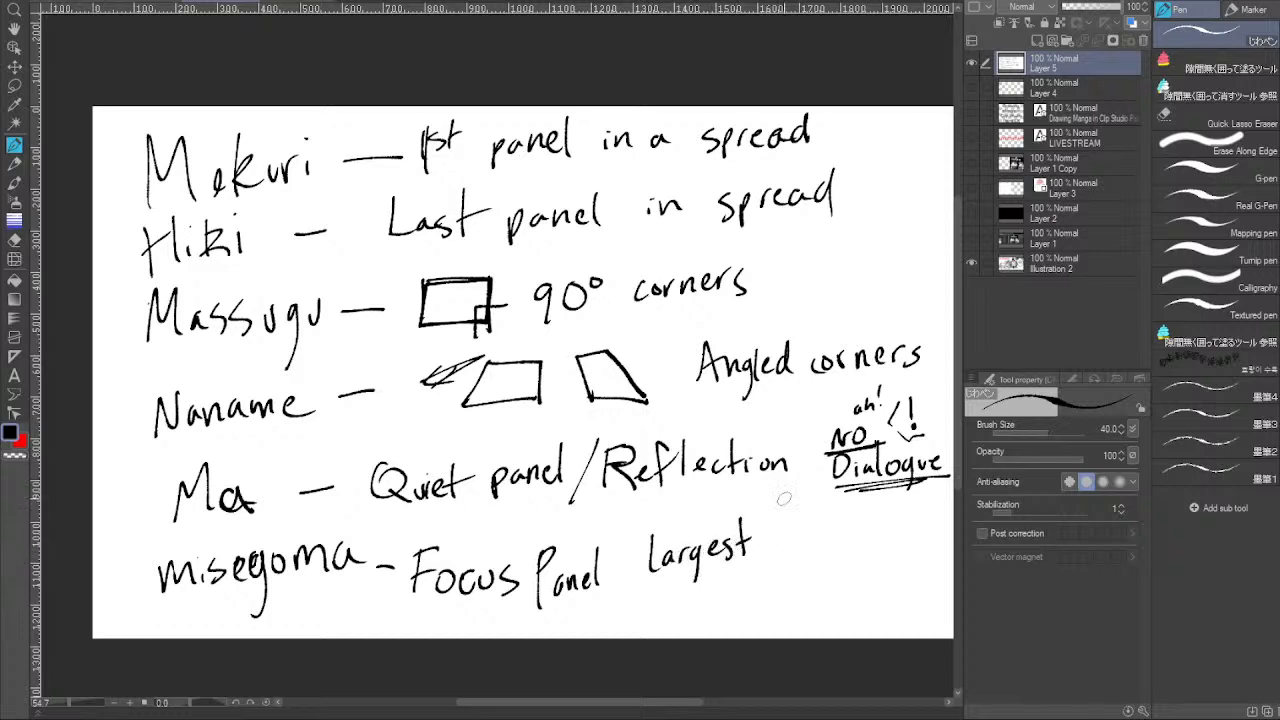
mouse_move(768, 540)
left_mouse_down()
mouse_move(772, 568)
mouse_move(798, 558)
left_mouse_up()
left_click_drag(802, 558, 824, 556)
mouse_move(826, 552)
left_mouse_down()
mouse_move(881, 545)
mouse_move(871, 563)
mouse_move(904, 536)
left_mouse_up()
Handwrite "most important one" below the "largest panel page" note.
left_click_drag(666, 602, 700, 618)
left_click_drag(704, 608, 714, 620)
left_click_drag(732, 592, 730, 622)
left_click_drag(720, 606, 808, 614)
mouse_move(814, 592)
left_mouse_down()
mouse_move(812, 609)
mouse_move(921, 593)
left_mouse_up()
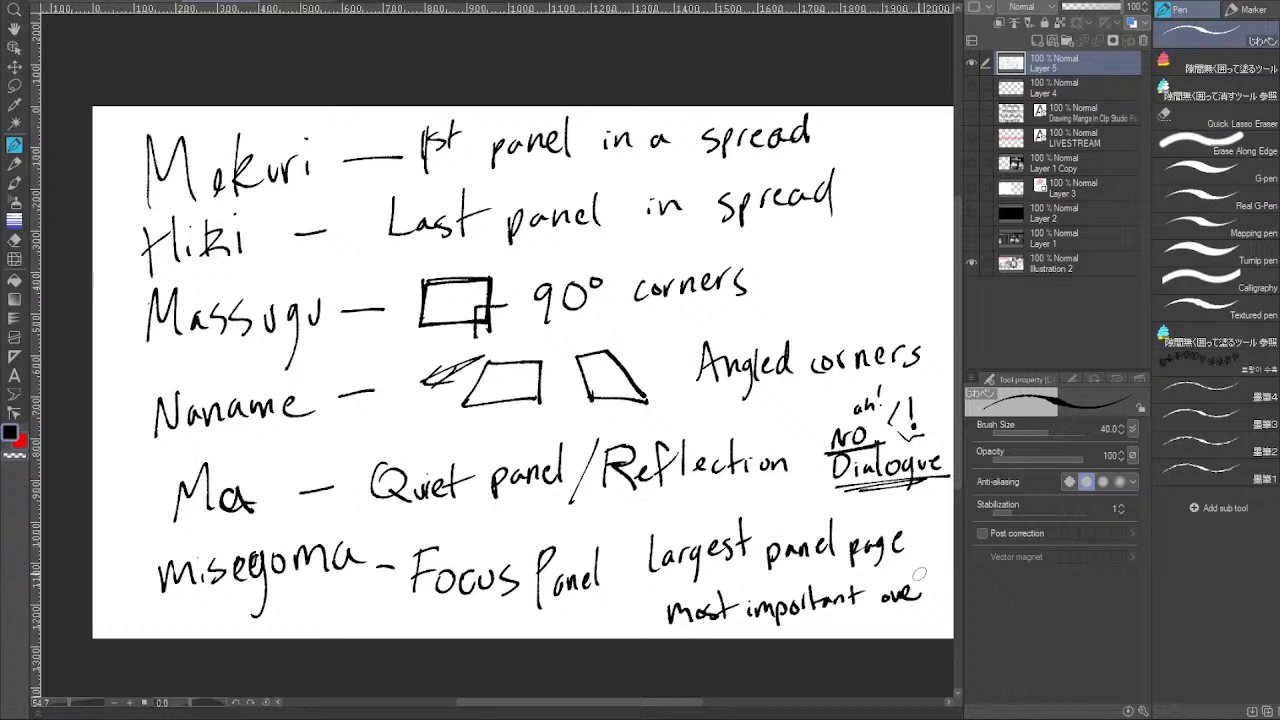
Switch from the glossary to the manga spread document and examine the whole two-page layout.
left_click_drag(758, 496, 691, 500)
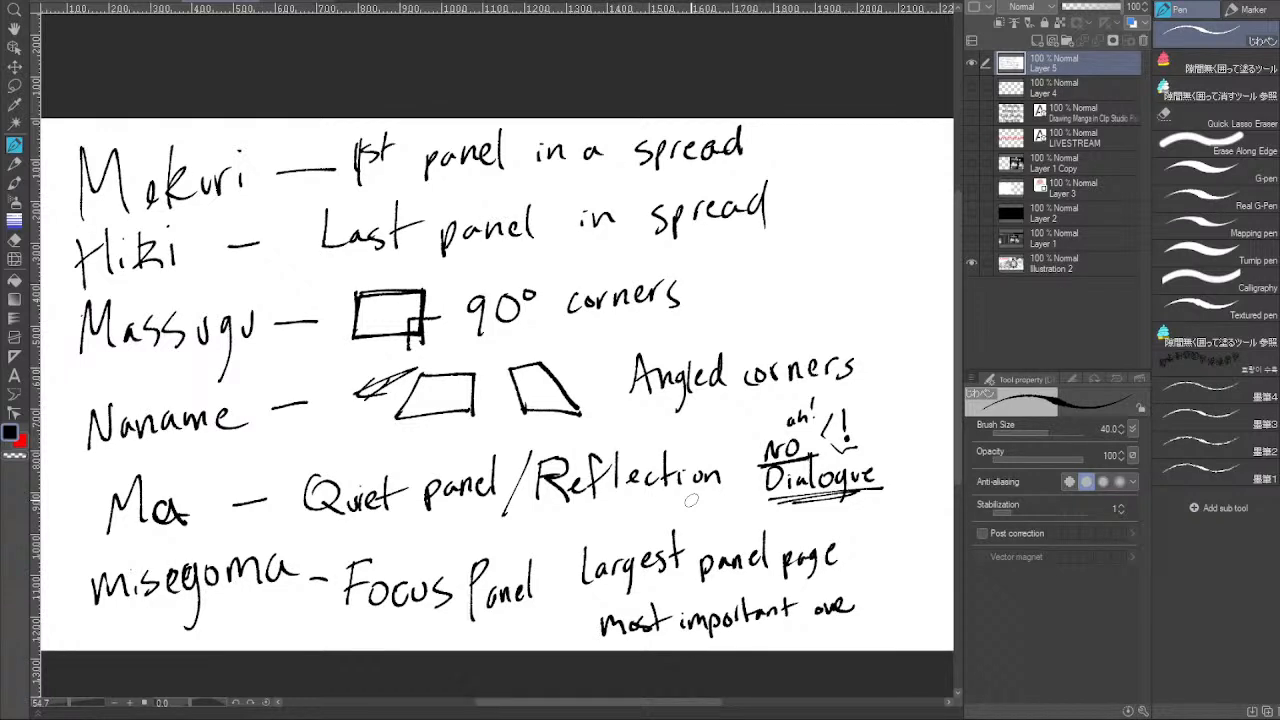
left_click(134, 3)
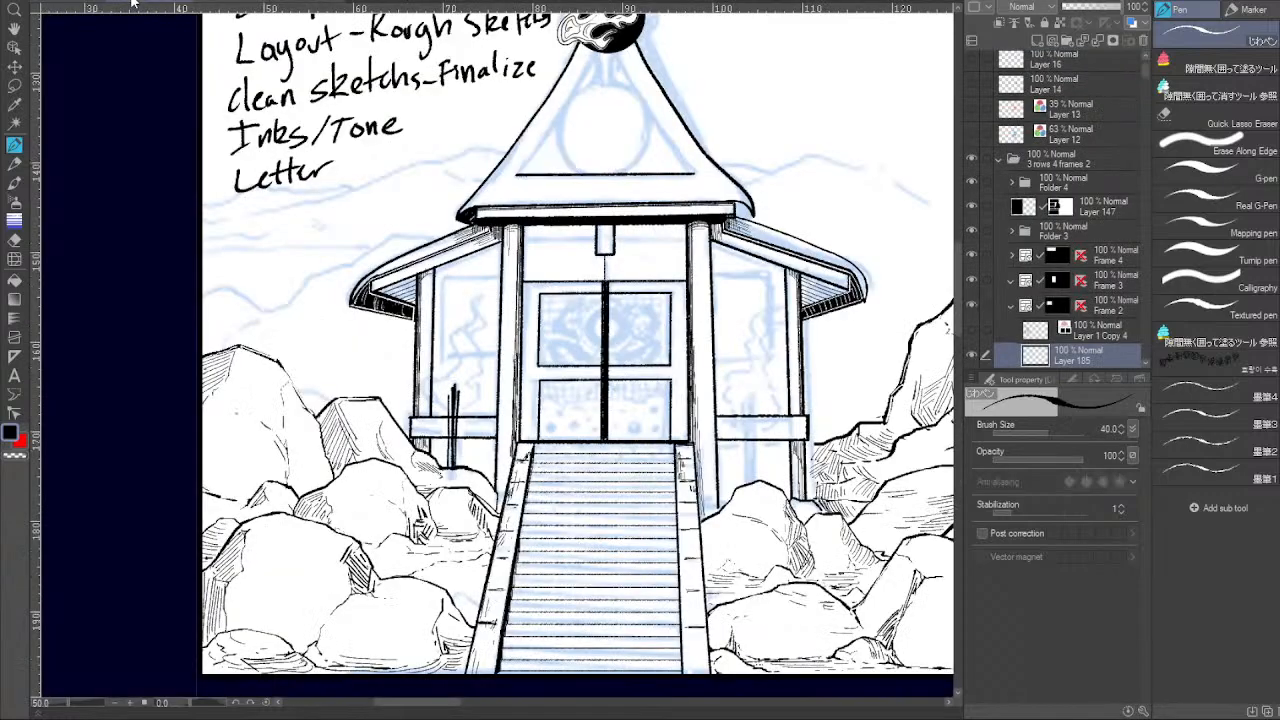
left_click(115, 704)
left_click(115, 704)
left_click(115, 704)
left_click(115, 704)
left_click_drag(661, 434, 403, 455)
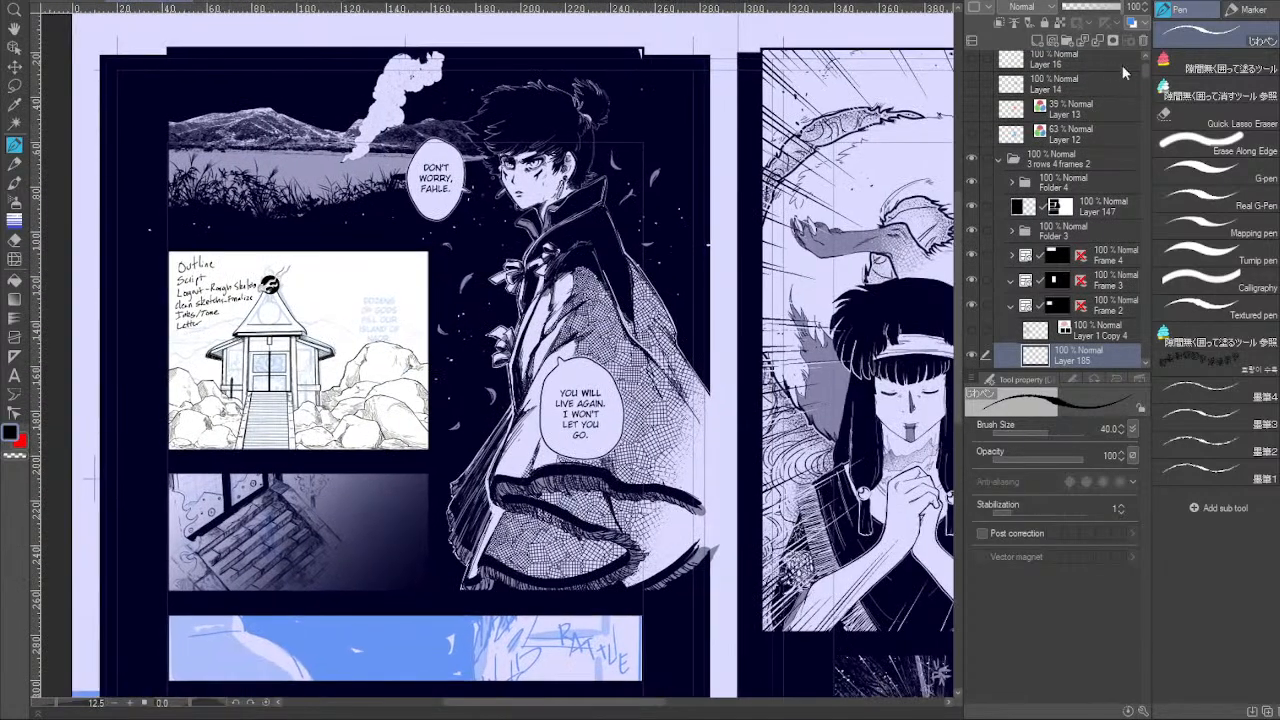
left_click(1126, 62)
left_click_drag(709, 412, 547, 348)
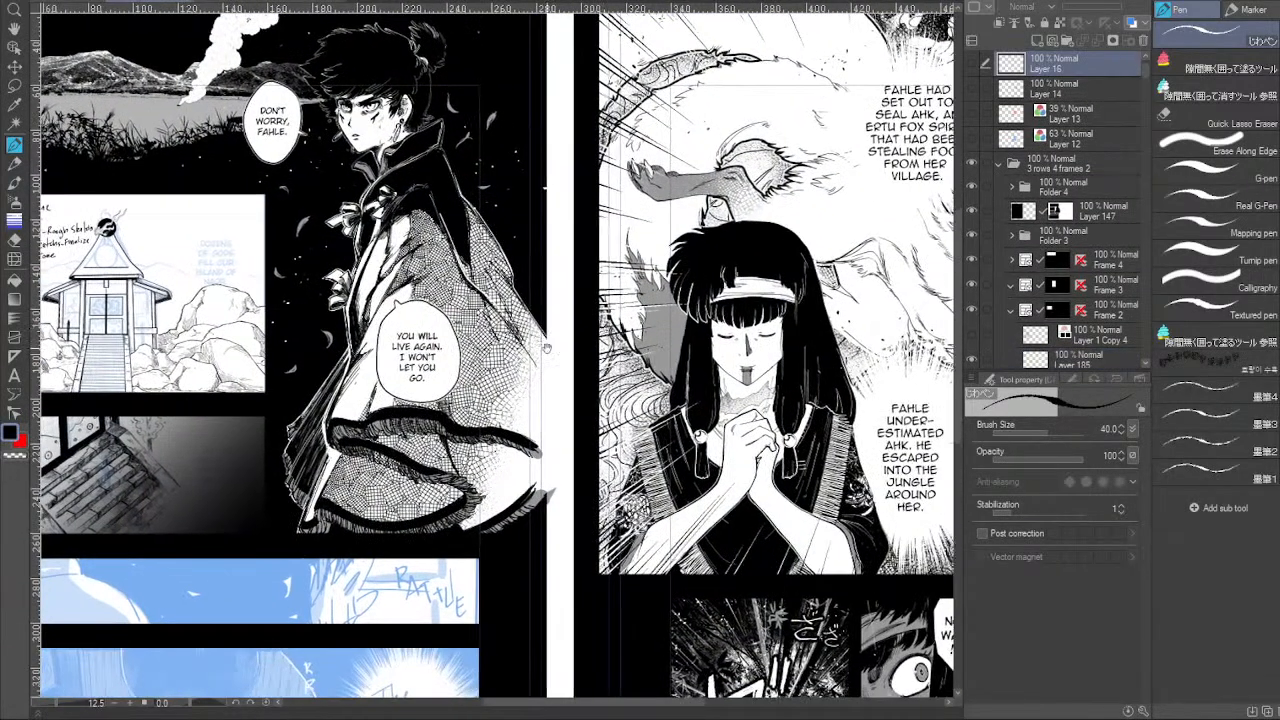
left_click(57, 704)
left_click_drag(448, 468, 361, 426)
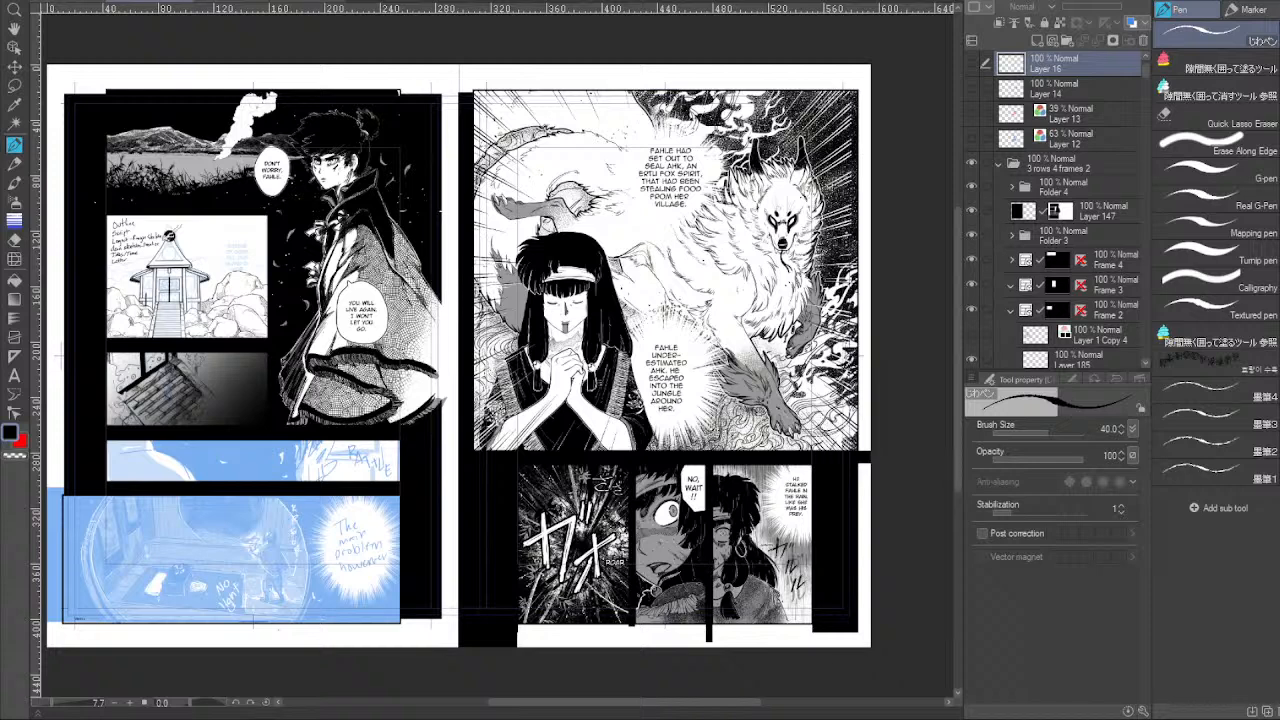
left_click(70, 3)
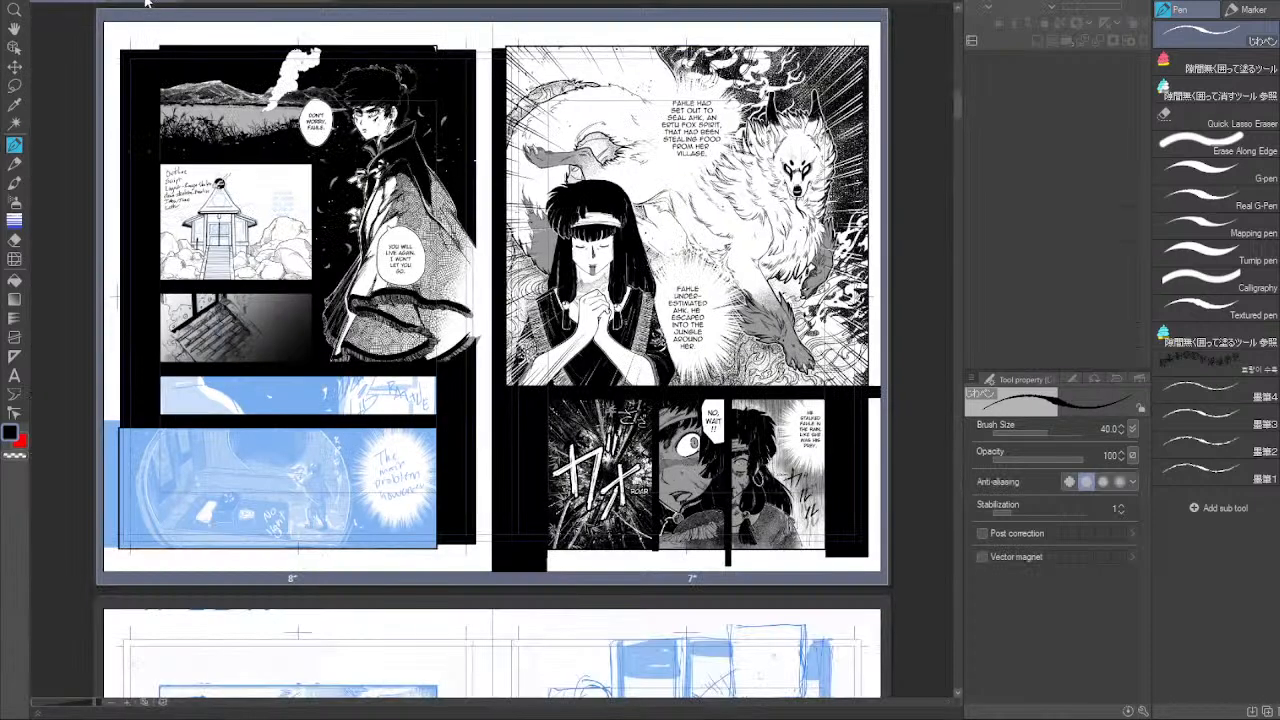
left_click(140, 3)
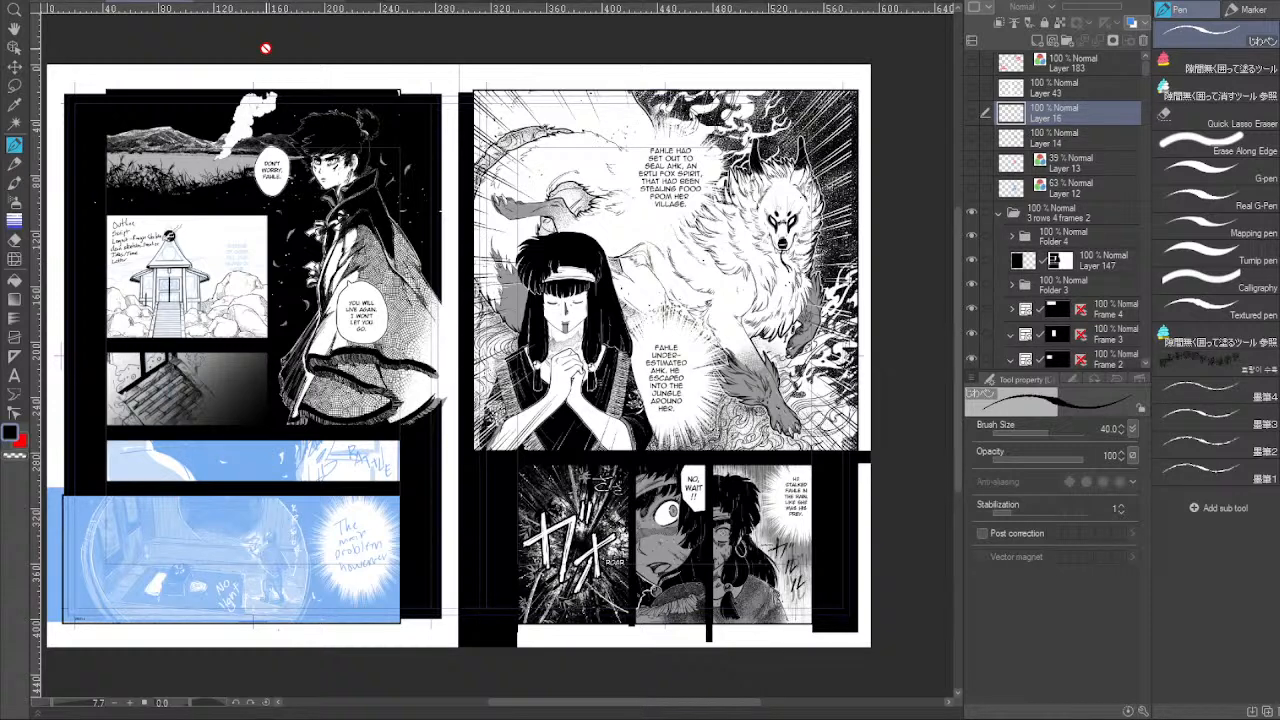
Select the layer holding the handwritten workflow list in the shrine panel, checking it by hiding and showing the layer.
left_click(130, 703)
left_click_drag(323, 477, 711, 464)
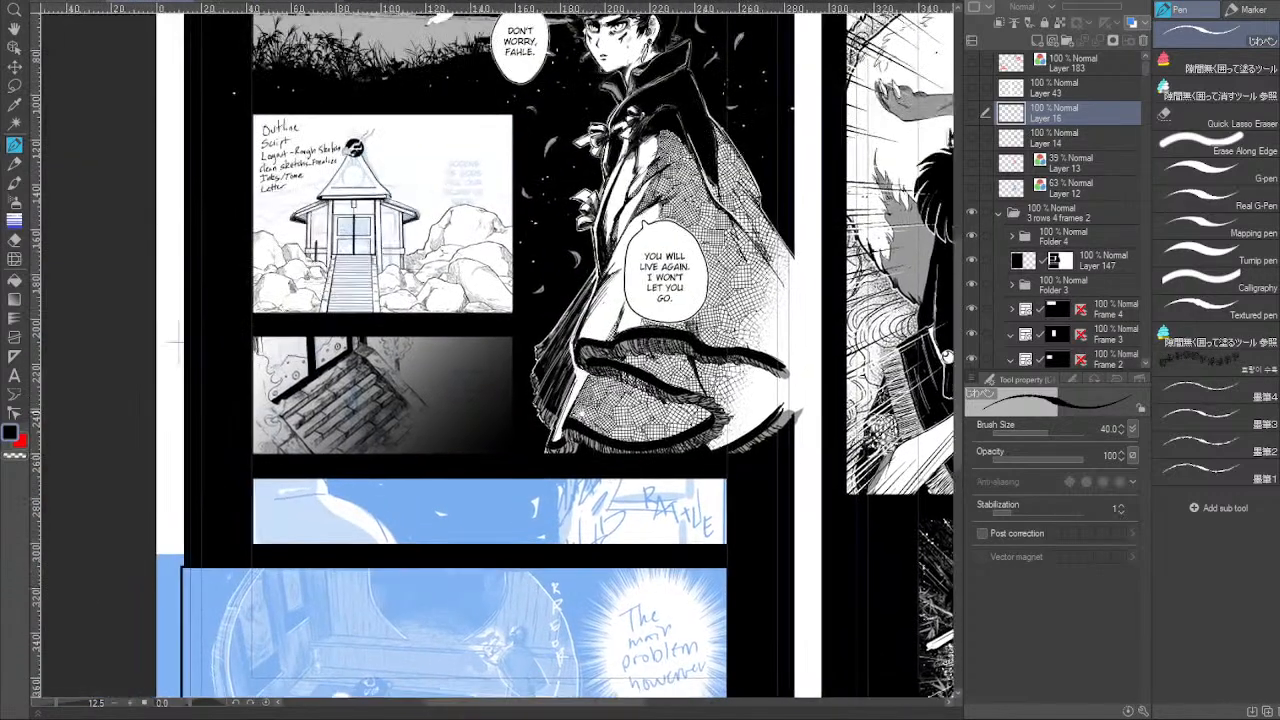
left_click(130, 703)
left_click(130, 703)
left_click(130, 703)
left_click_drag(297, 74, 627, 520)
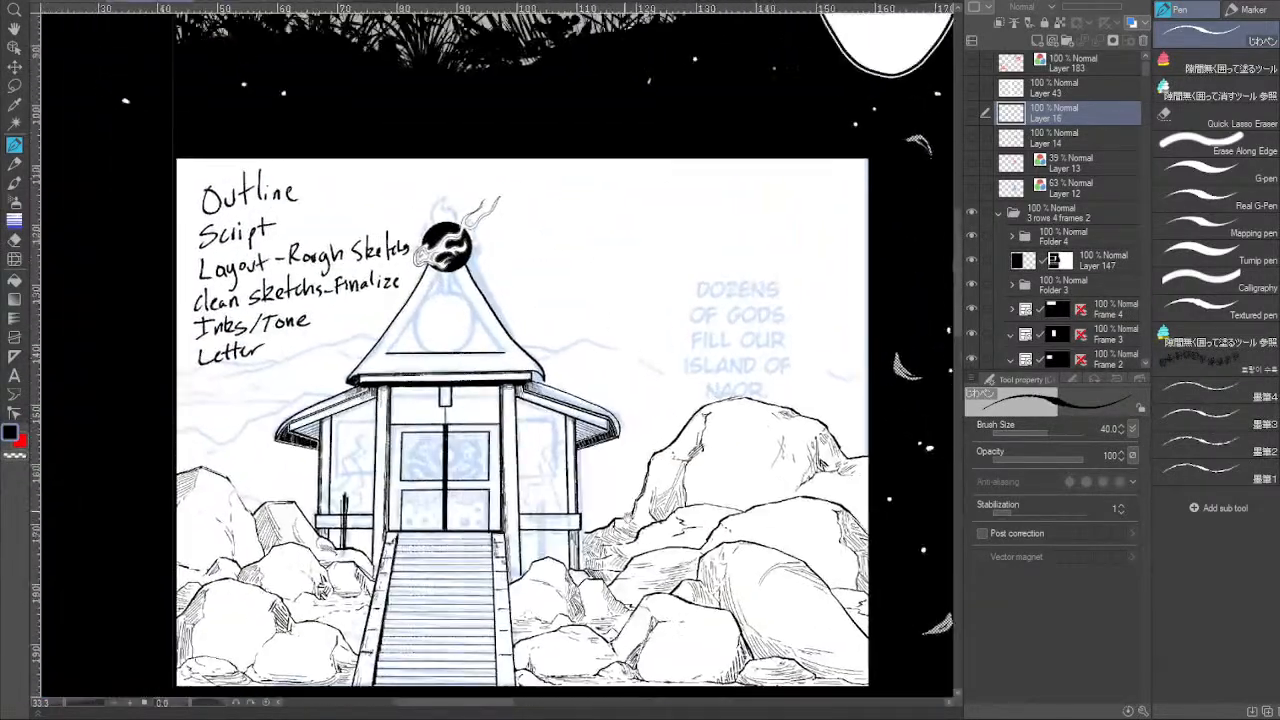
left_click(14, 48)
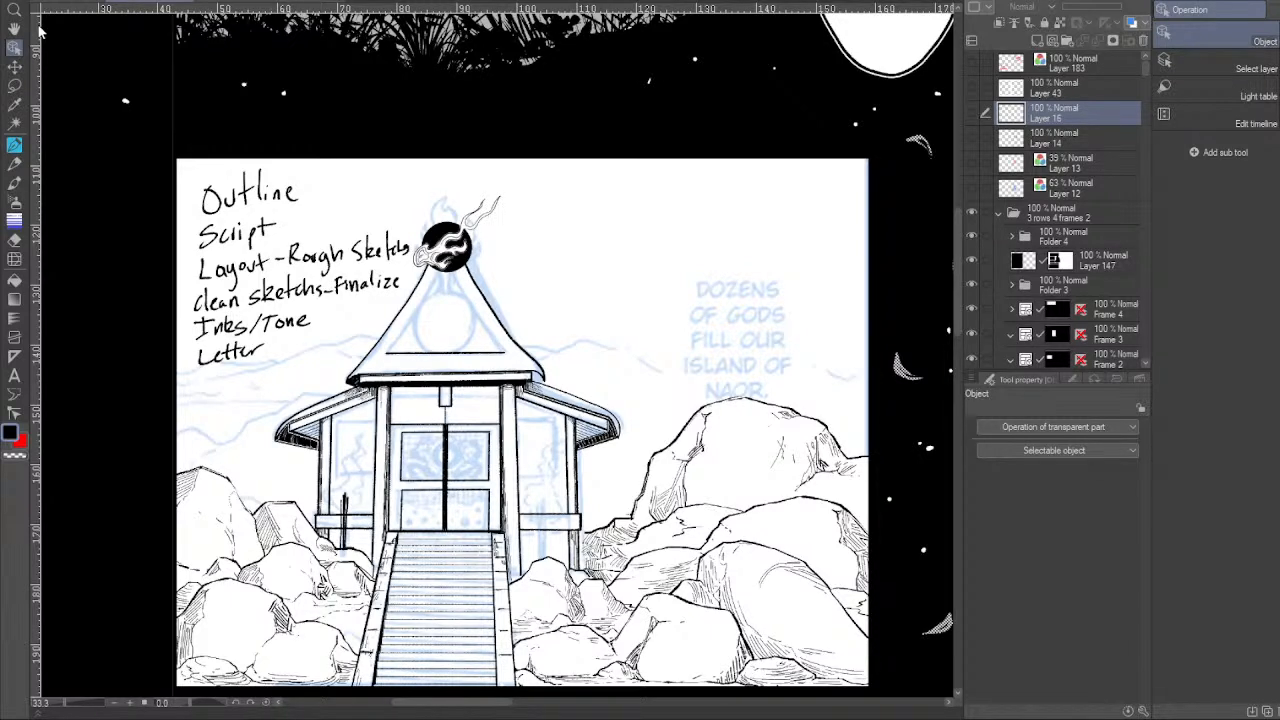
left_click(388, 258)
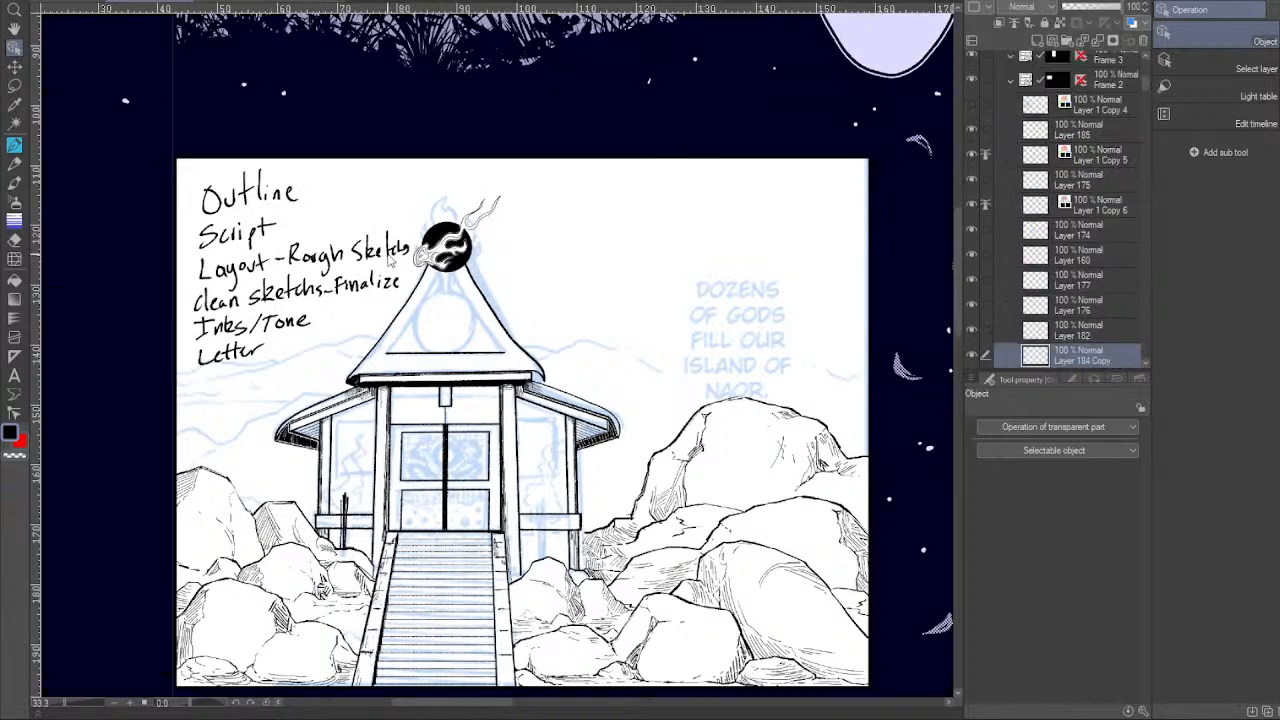
left_click(971, 357)
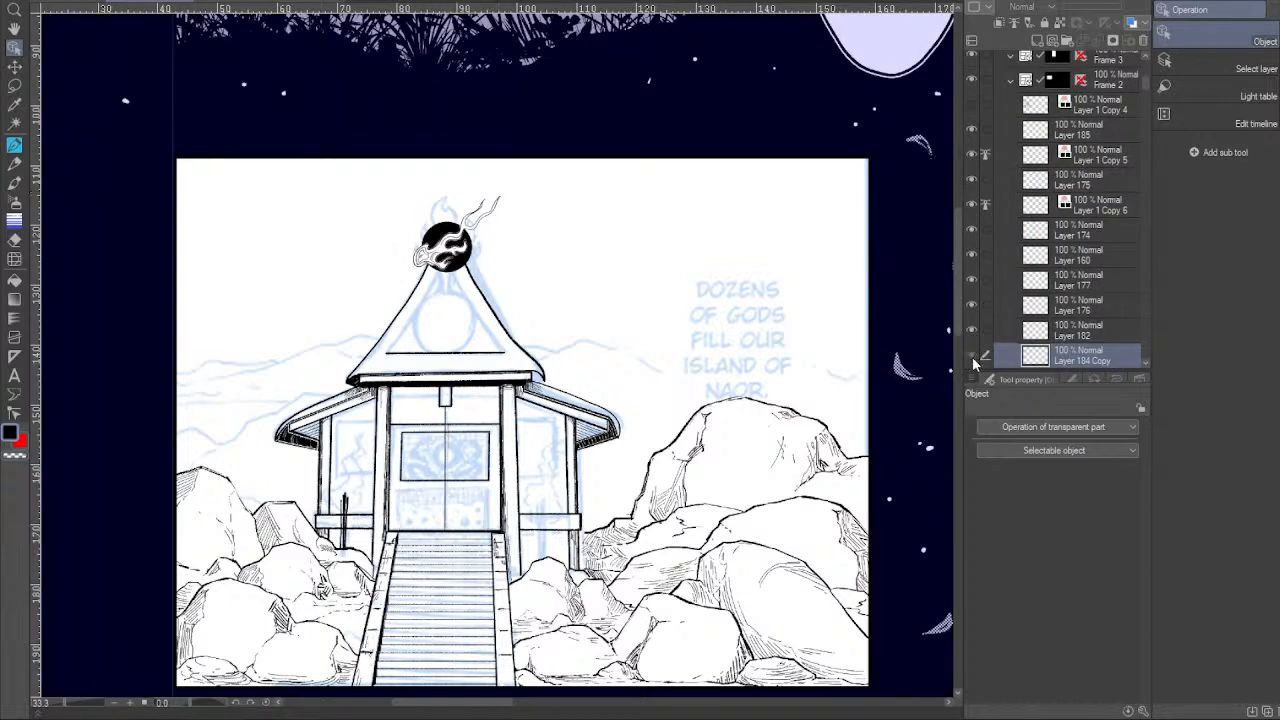
left_click(971, 357)
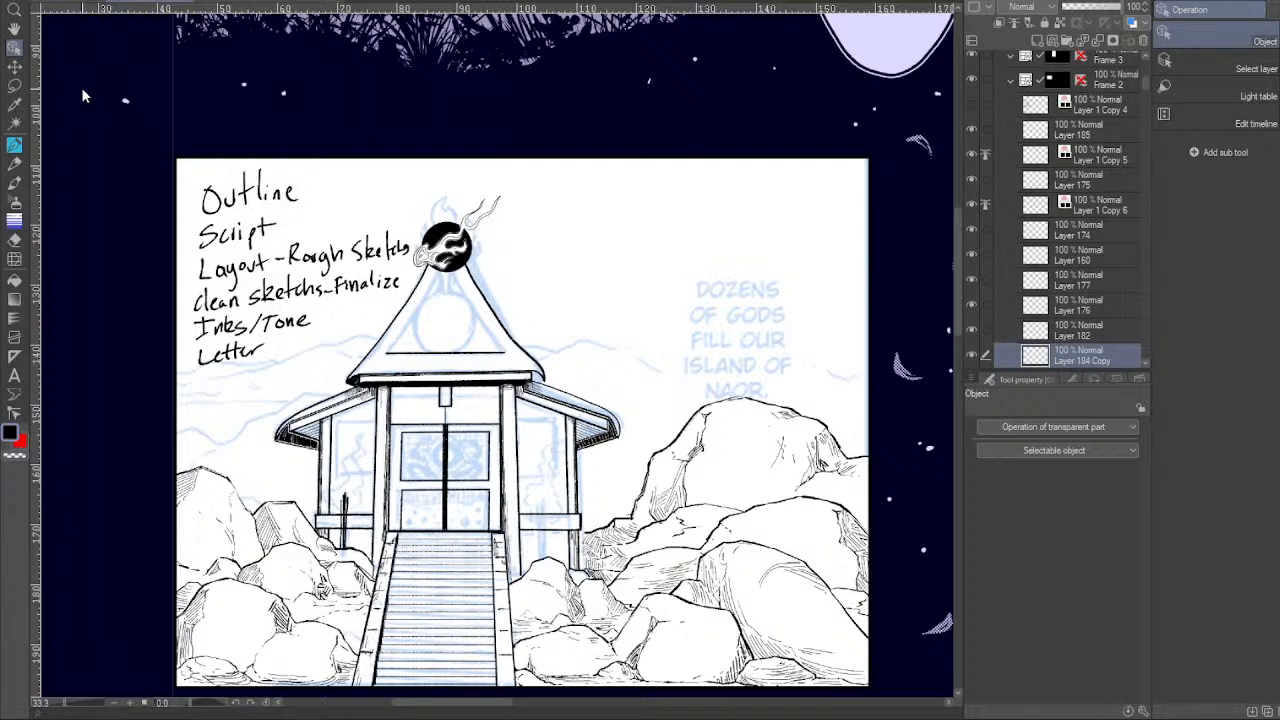
Lasso the handwritten workflow list beside the shrine roof, delete it and clear the selection.
key("m")
mouse_move(320, 177)
left_mouse_down()
mouse_move(222, 150)
mouse_move(156, 316)
mouse_move(307, 362)
mouse_move(415, 268)
mouse_move(389, 170)
left_mouse_up()
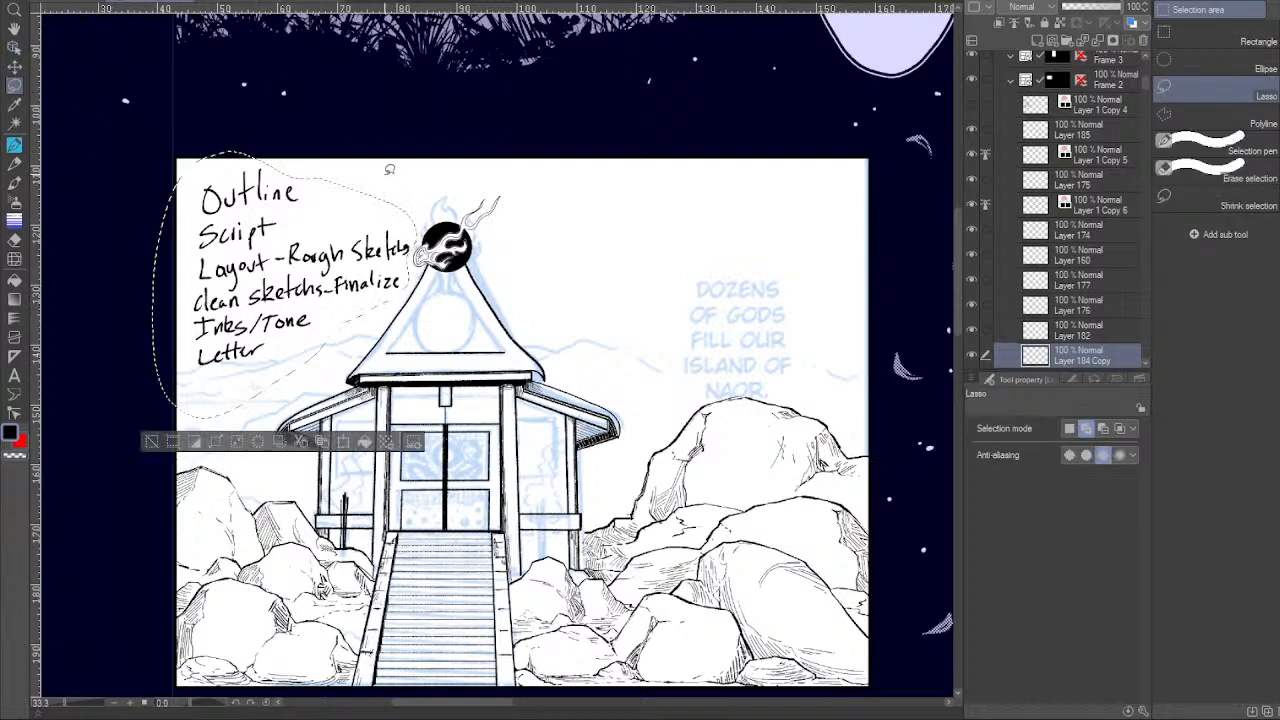
key("Delete")
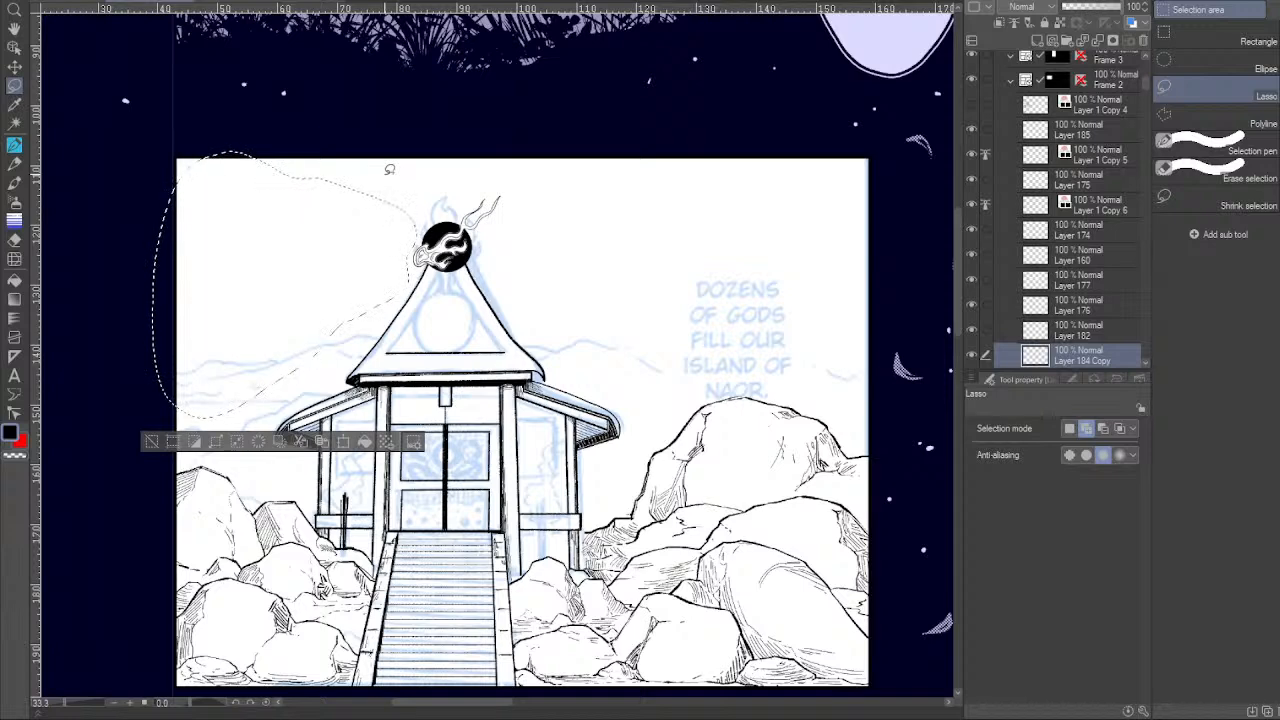
key("ctrl+d")
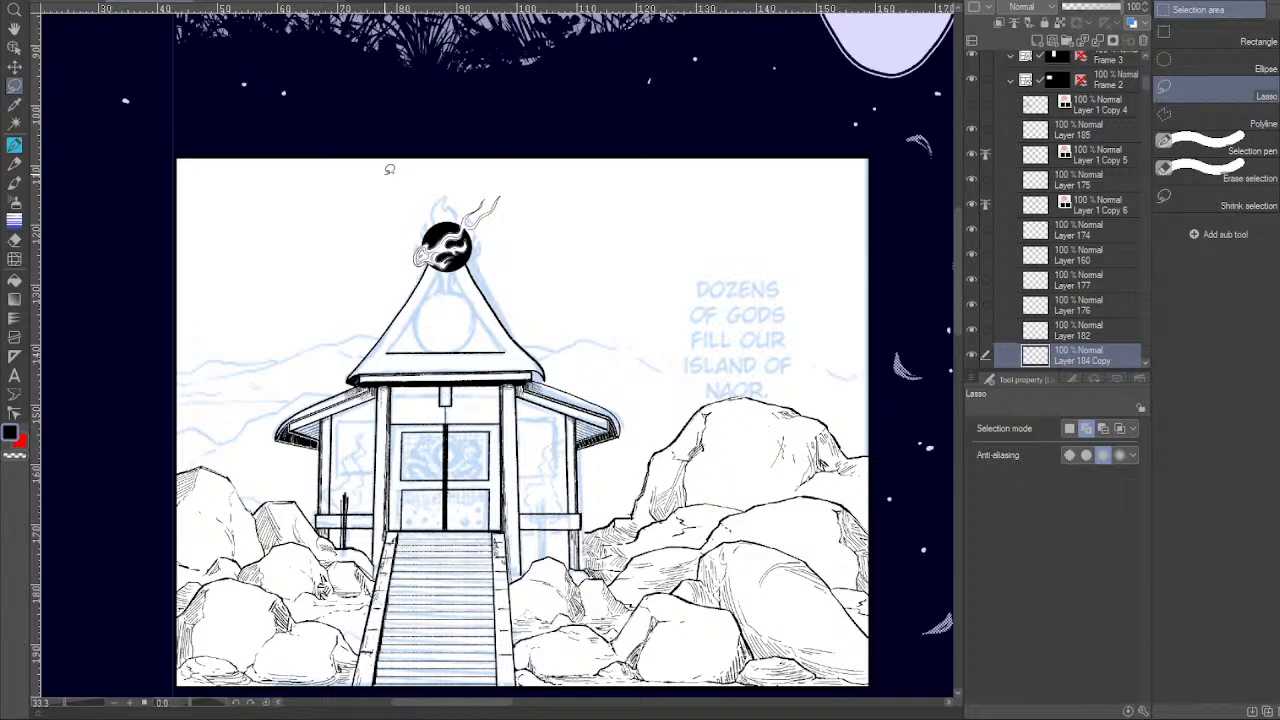
Thicken the torch on the shrine's left side with the pen, and add fine flame strokes above it at brush size 20.
left_click(24, 145)
left_click_drag(672, 354, 642, 306)
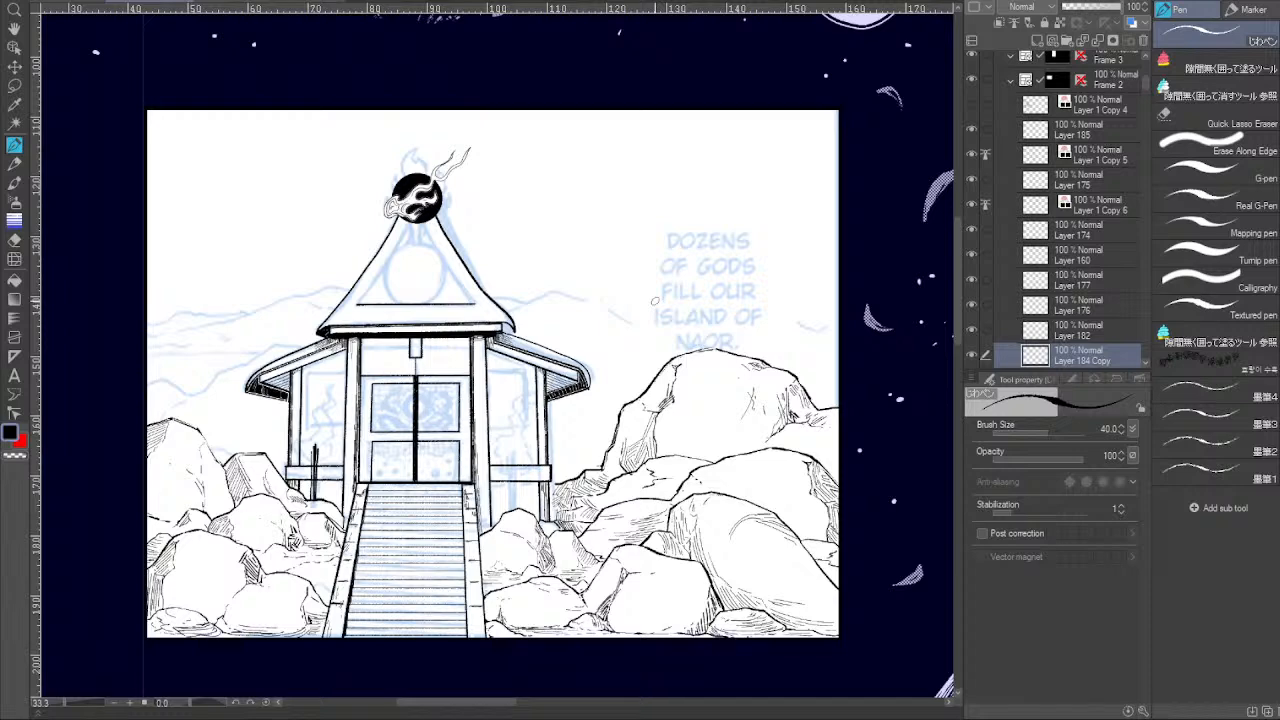
left_click_drag(461, 389, 438, 333)
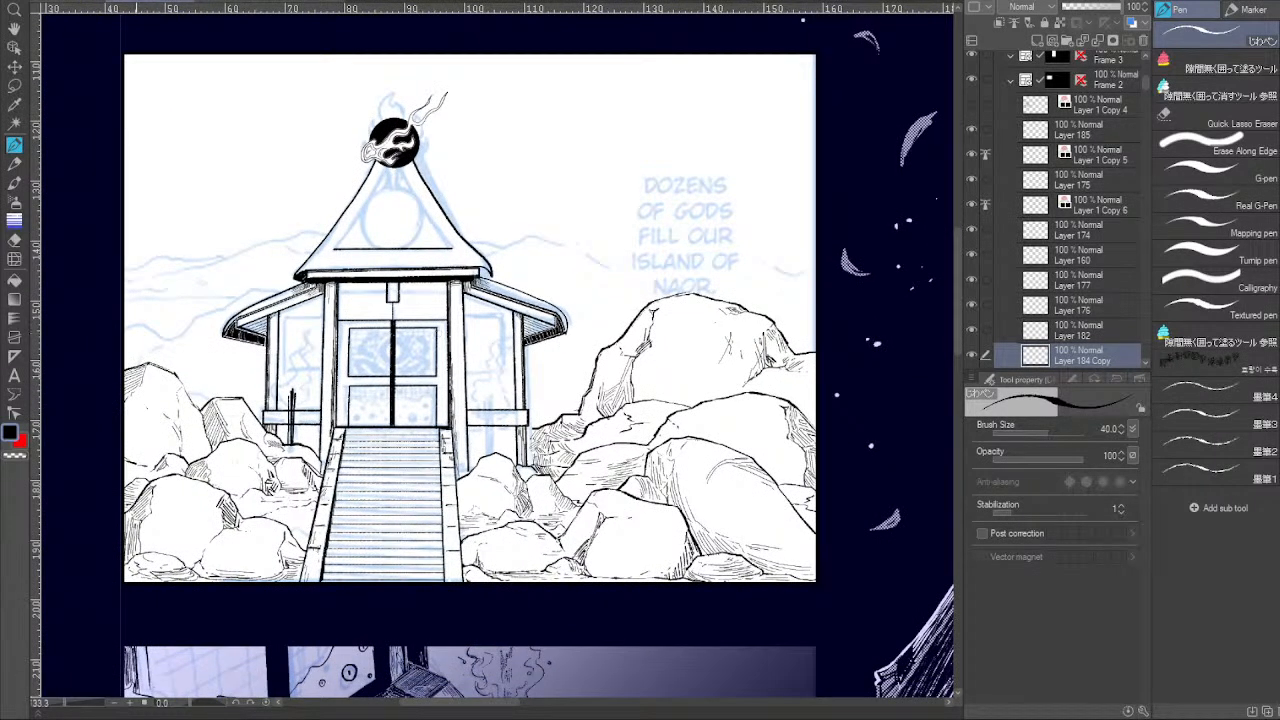
left_click(130, 703)
left_click_drag(389, 428, 547, 343)
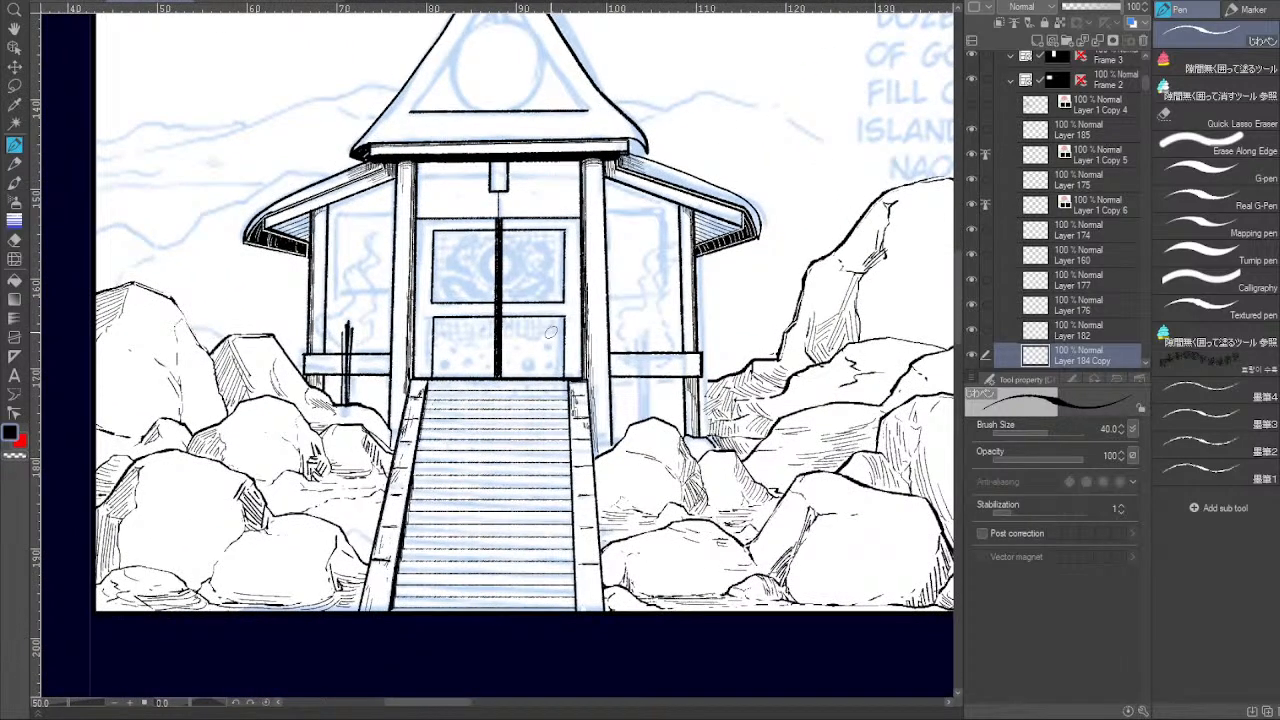
left_click_drag(343, 346, 346, 400)
key("bracketleft")
key("bracketleft")
key("bracketleft")
left_click_drag(346, 297, 352, 312)
Ink a matching solid black torch on the shrine's right side, using brush size 40.
left_click_drag(589, 267, 547, 257)
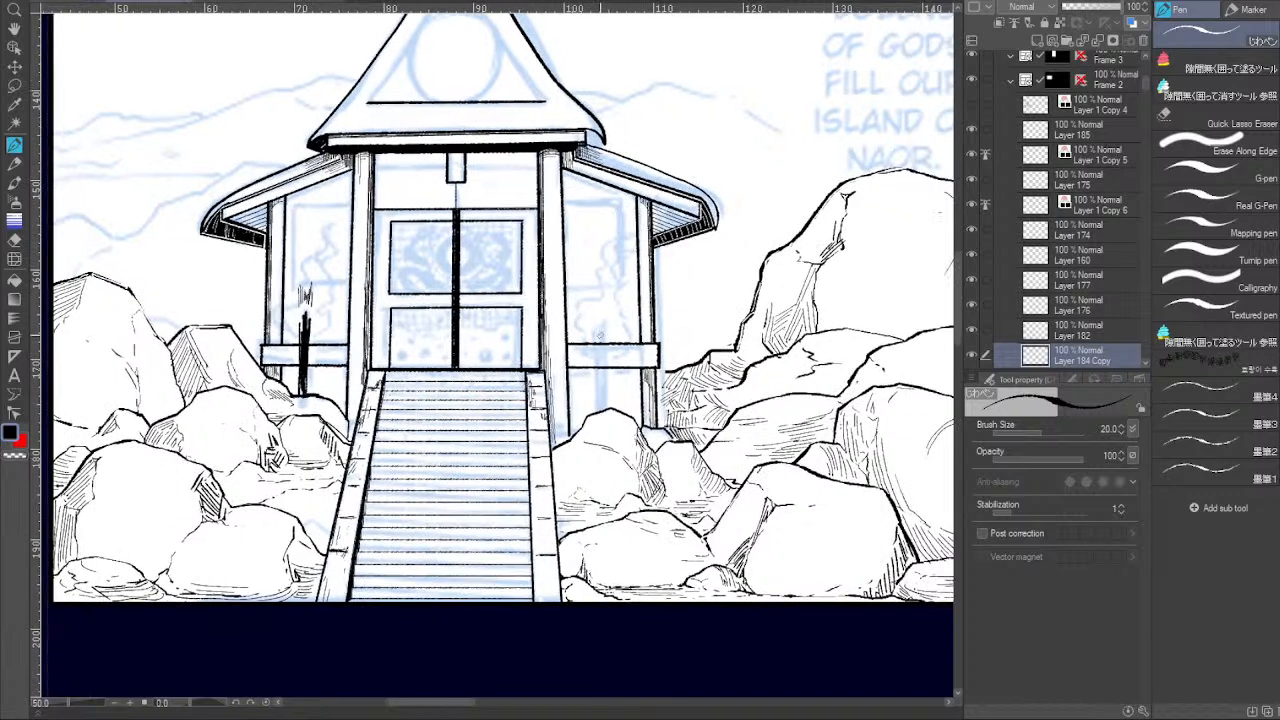
left_click_drag(604, 326, 608, 410)
key("bracketright")
key("bracketright")
key("bracketright")
left_click_drag(607, 326, 605, 407)
left_click_drag(602, 334, 598, 404)
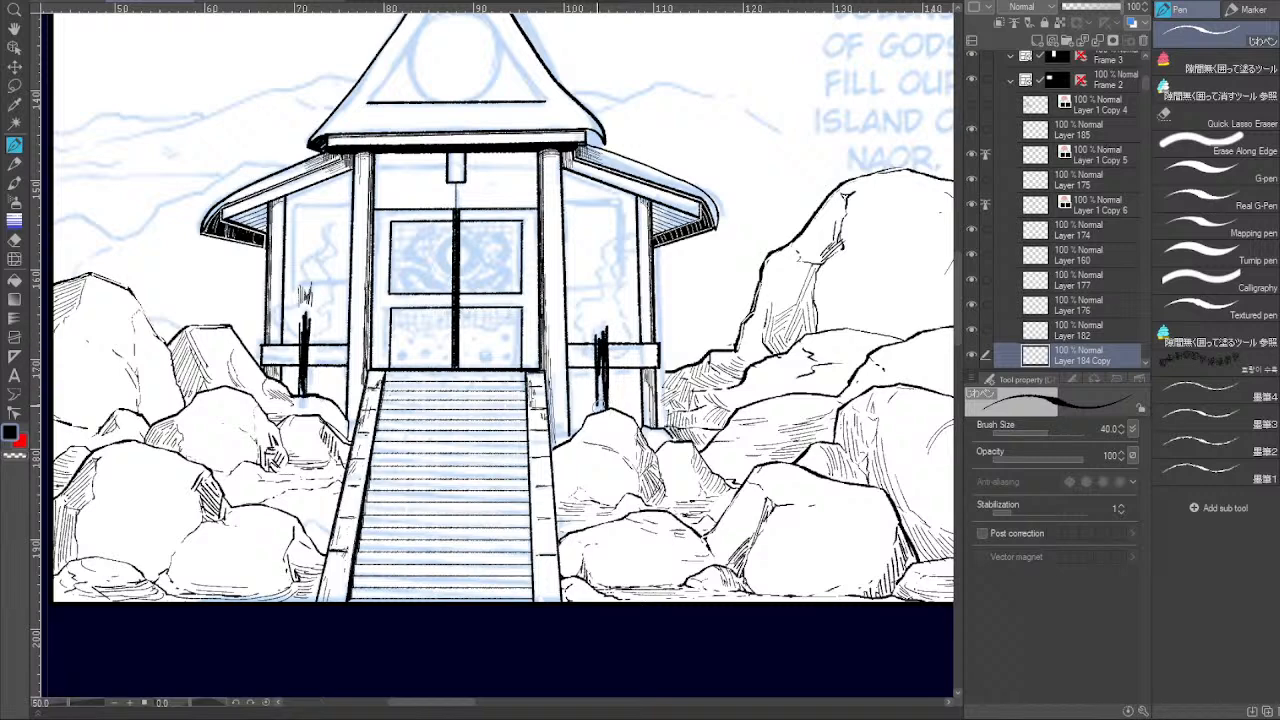
key("ctrl+z")
left_click_drag(600, 352, 603, 408)
left_click_drag(602, 353, 604, 395)
left_click_drag(598, 348, 604, 405)
left_click_drag(599, 334, 606, 389)
left_click_drag(599, 335, 606, 412)
Draw flames and curling smoke wisps above both torches with the brush size set to 17.
key("bracketleft")
key("bracketleft")
key("bracketleft")
key("bracketleft")
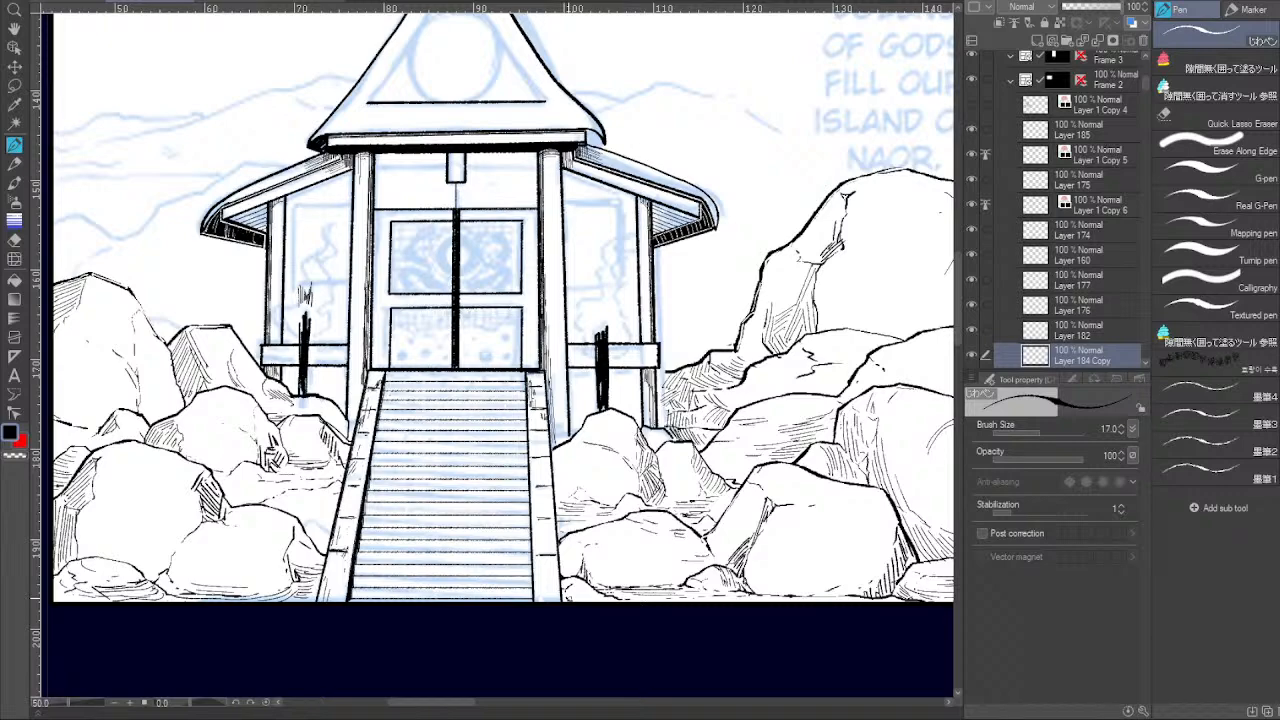
left_click_drag(572, 162, 542, 279)
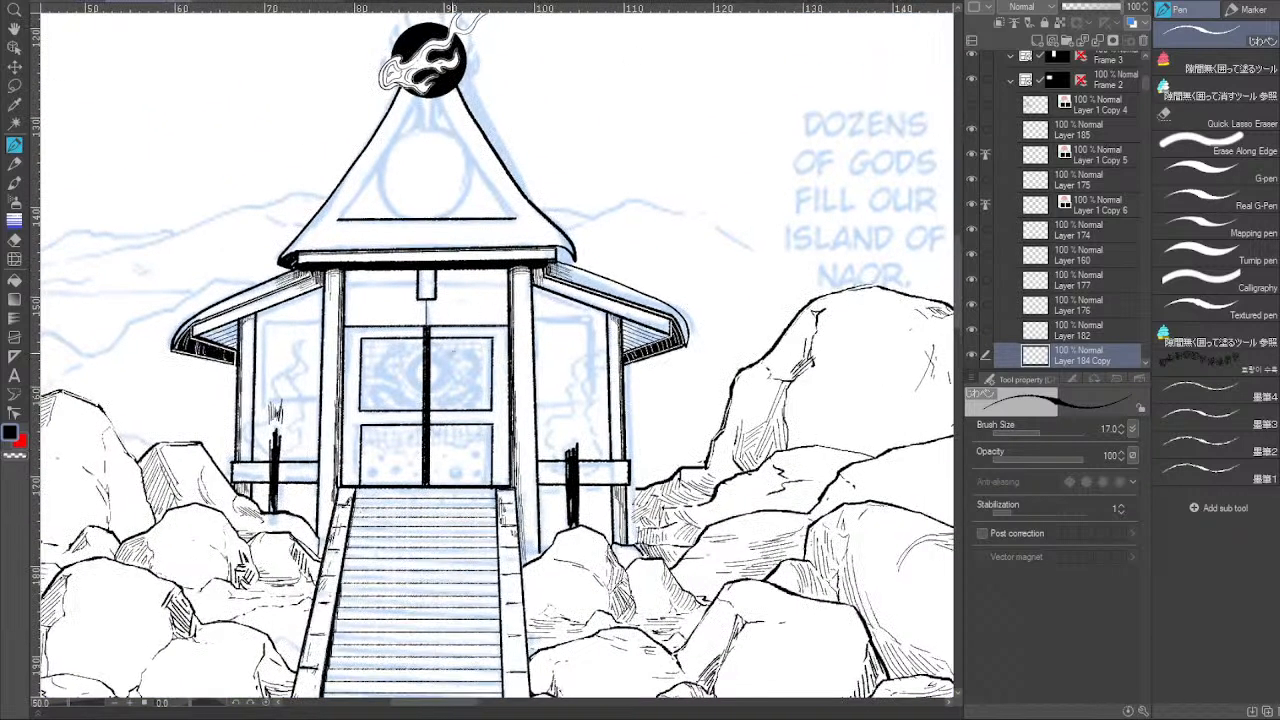
mouse_move(566, 424)
left_mouse_down()
mouse_move(566, 437)
mouse_move(576, 430)
left_mouse_up()
scroll(500, 223, "down", 1)
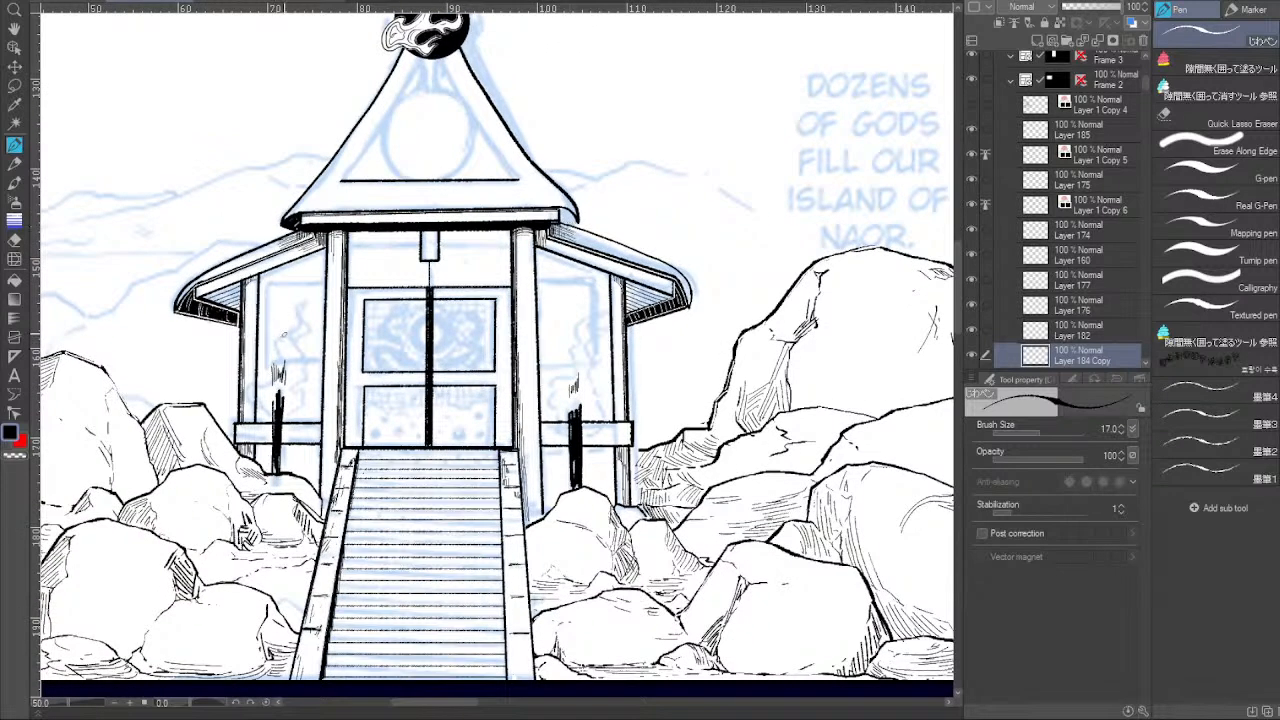
mouse_move(291, 303)
left_mouse_down()
mouse_move(262, 408)
mouse_move(298, 400)
mouse_move(287, 308)
left_mouse_up()
mouse_move(584, 329)
left_mouse_down()
mouse_move(522, 308)
mouse_move(497, 402)
left_mouse_up()
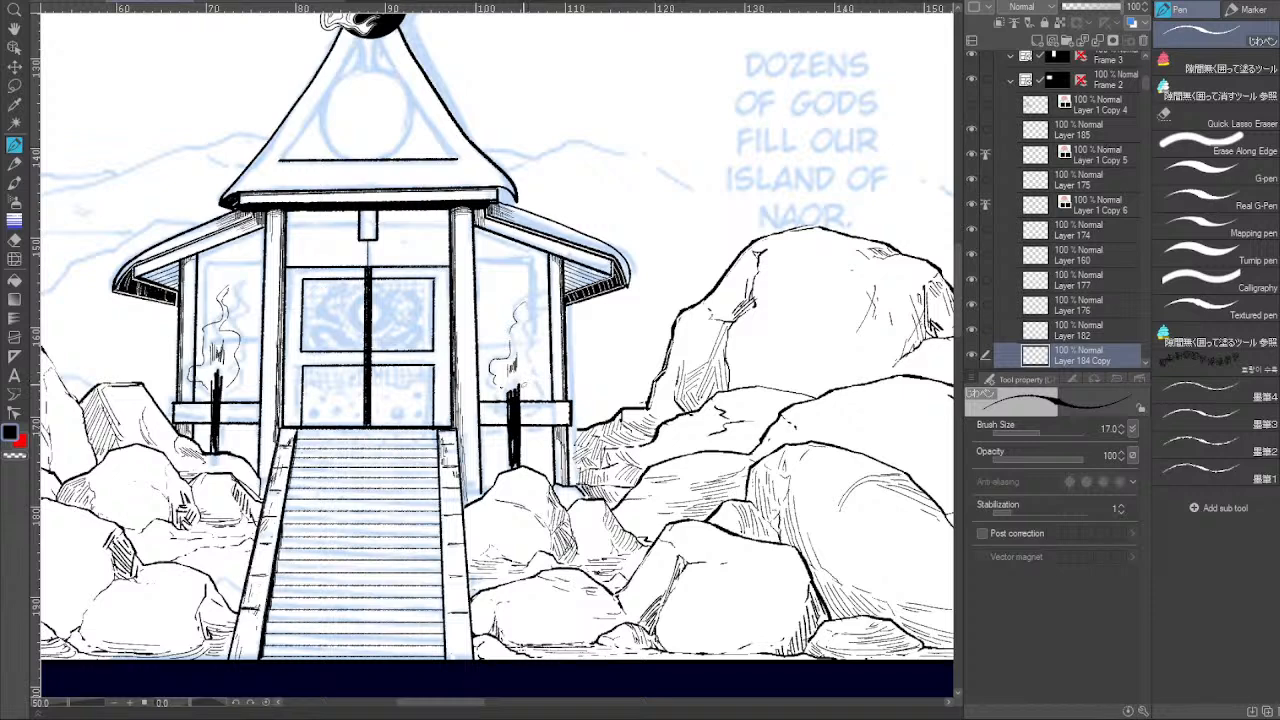
mouse_move(530, 388)
left_mouse_down()
mouse_move(526, 314)
mouse_move(510, 290)
mouse_move(528, 286)
mouse_move(522, 381)
left_mouse_up()
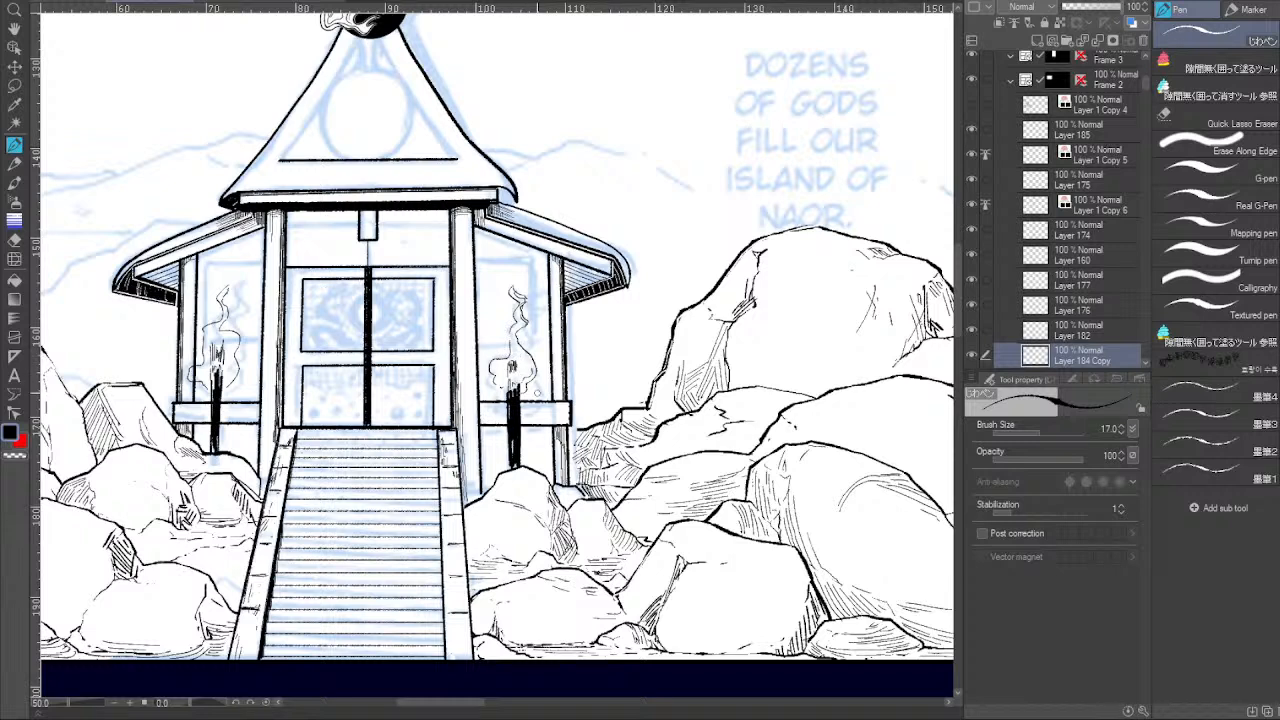
left_click_drag(513, 357, 509, 378)
Add a new layer and ink a wide straight-edged rectangle across the shrine front, spanning both side walls.
left_click_drag(625, 388, 615, 358)
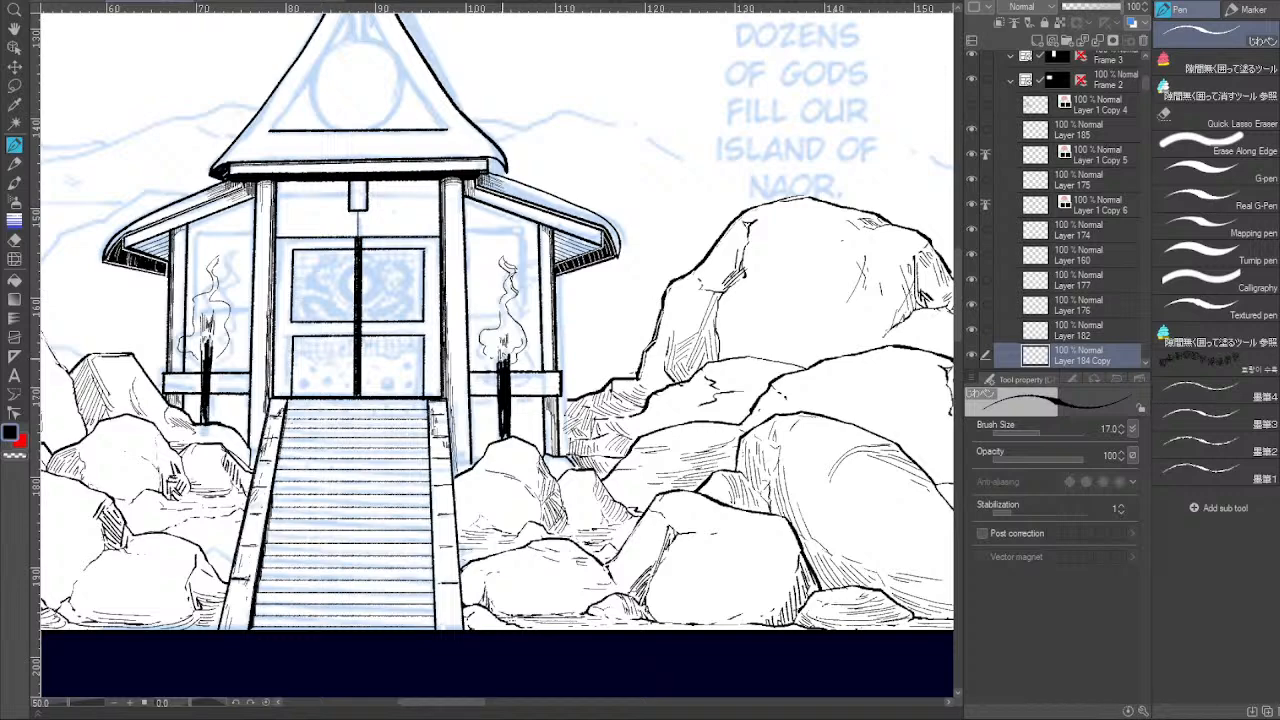
mouse_move(574, 334)
left_mouse_down()
mouse_move(647, 328)
mouse_move(514, 221)
left_mouse_up()
left_click_drag(561, 308, 582, 416)
left_click(1037, 41)
left_click(170, 254)
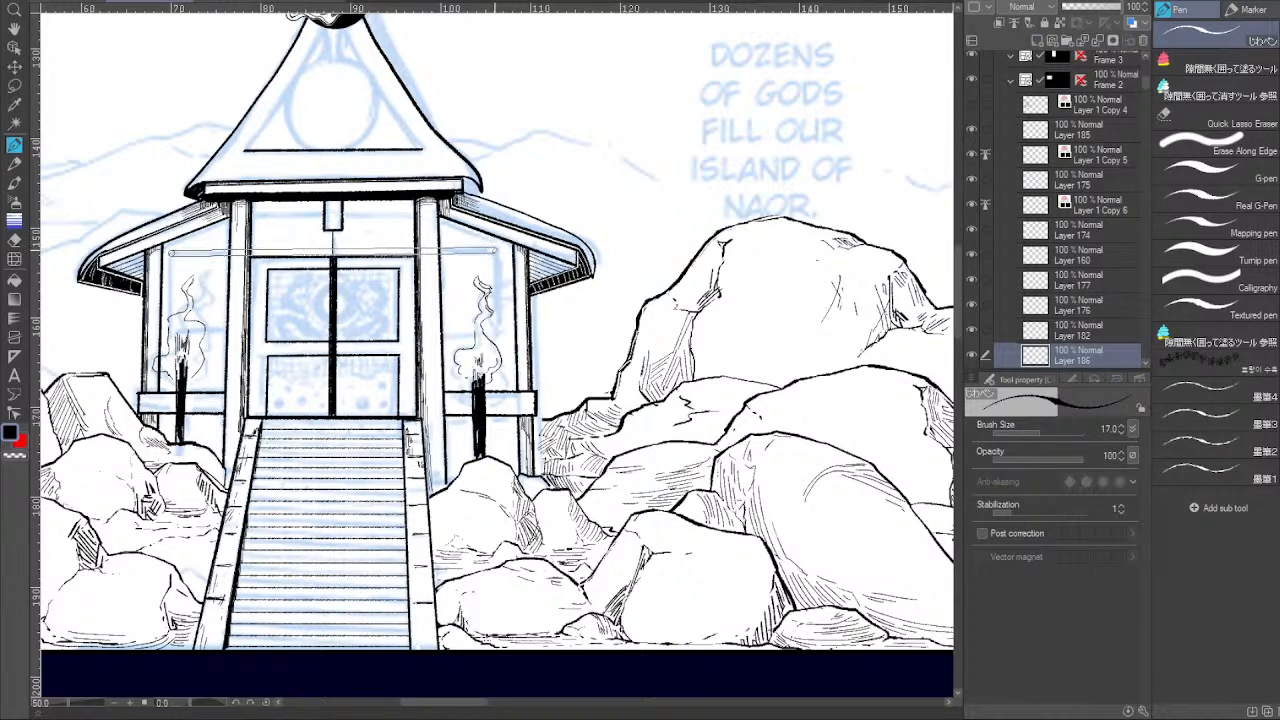
left_click(500, 253)
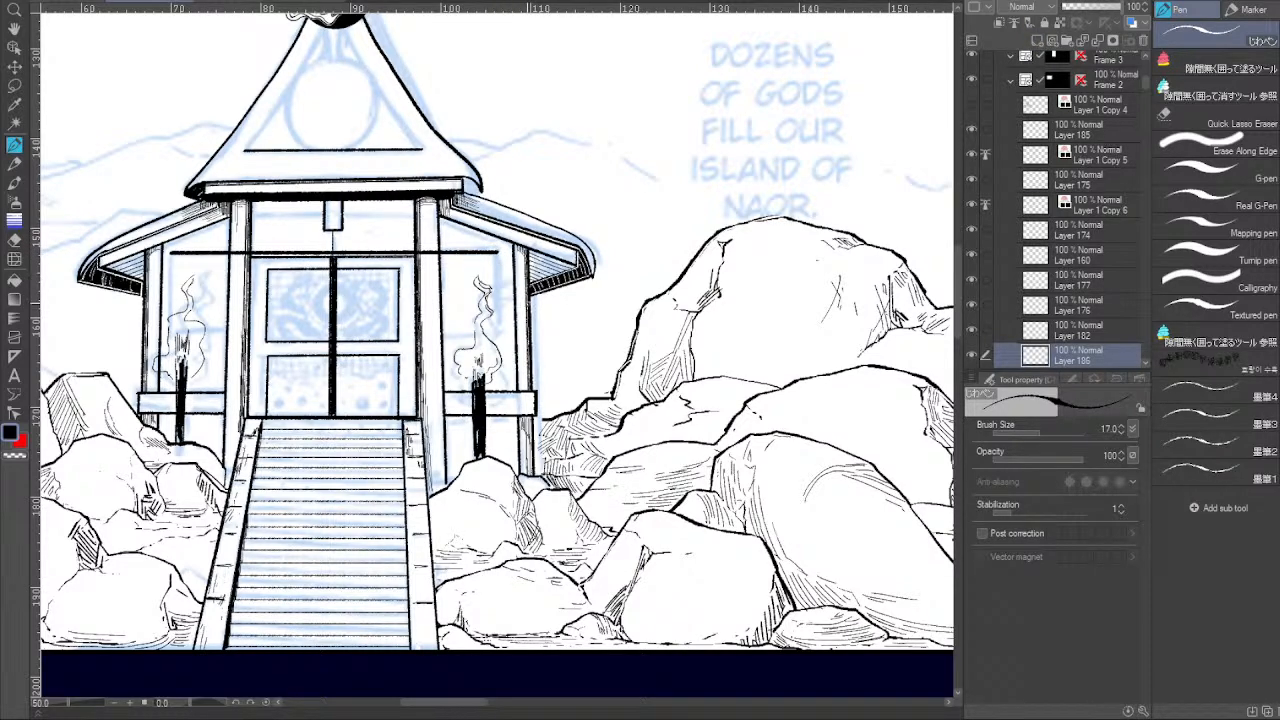
left_click(499, 338, "shift")
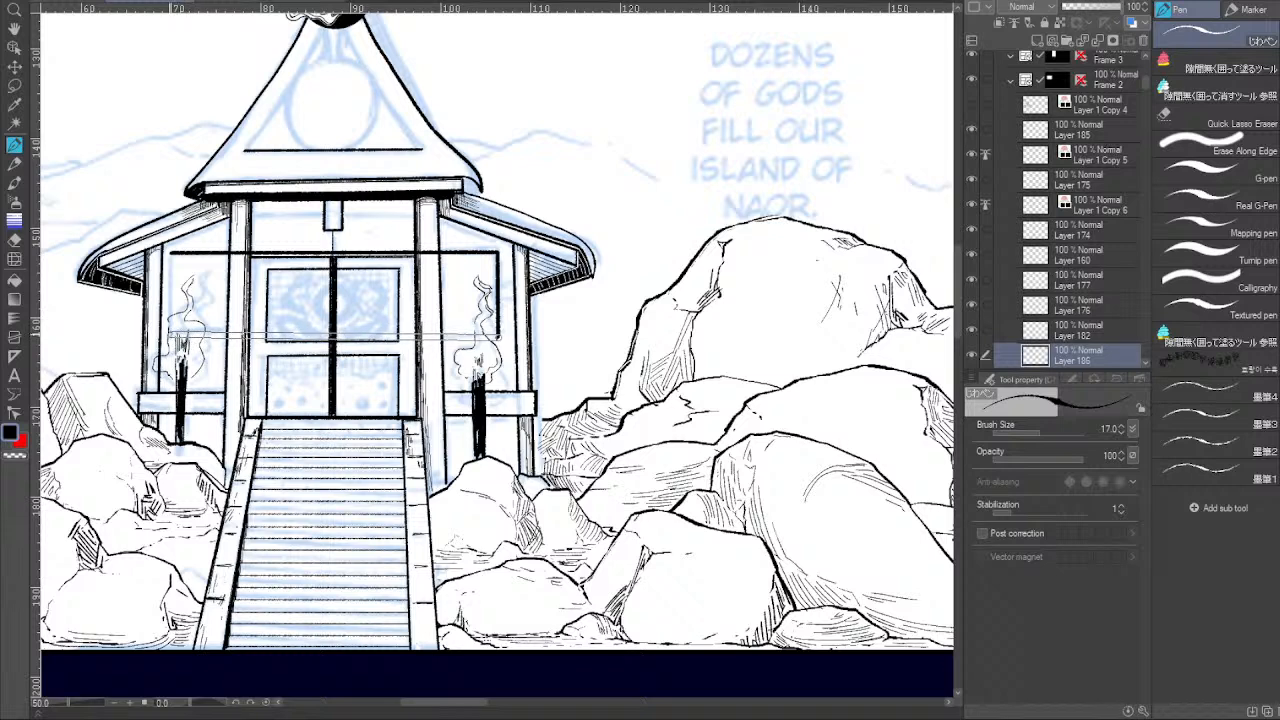
left_click_drag(170, 337, 170, 252)
left_click(171, 253, "shift")
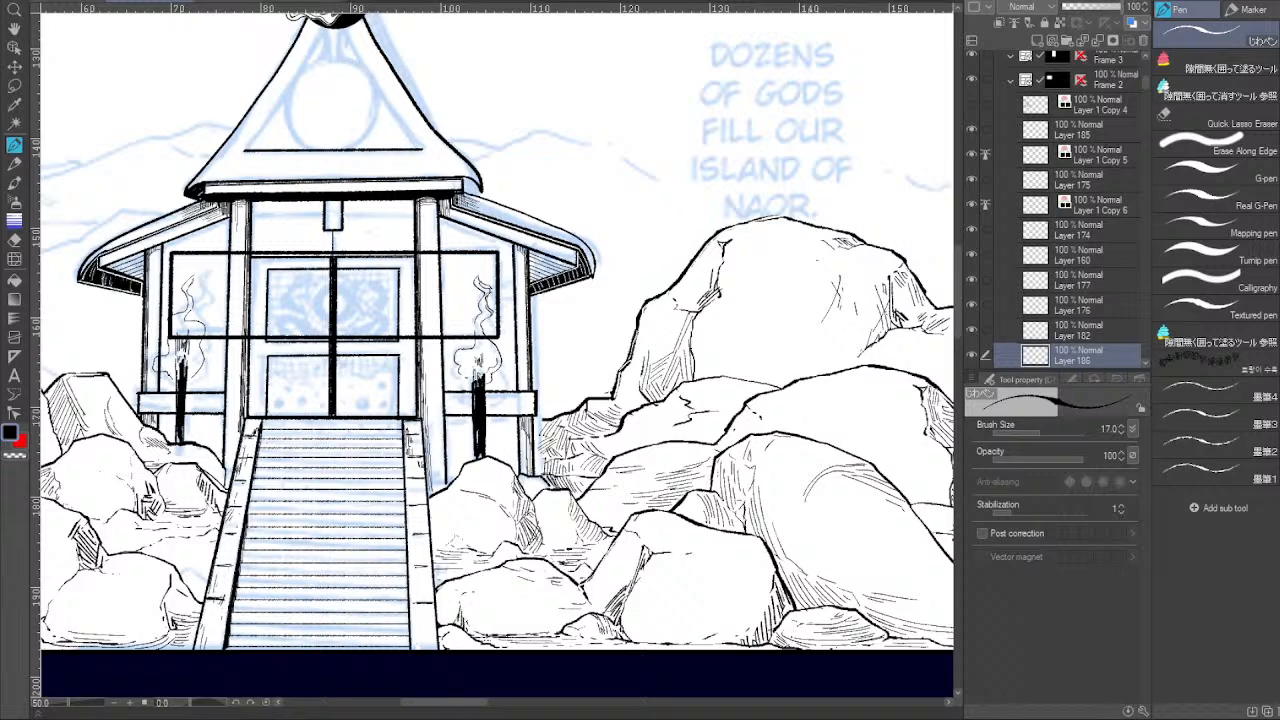
Rotate the canvas and ink the curved right inner edge of the roof's triangle at brush size 25.
key("bracketright")
key("bracketright")
mouse_move(368, 97)
left_mouse_down()
mouse_move(853, 42)
mouse_move(778, 117)
left_mouse_up()
mouse_move(440, 468)
left_mouse_down()
mouse_move(554, 382)
mouse_move(442, 466)
left_mouse_up()
key("ctrl+z")
key("ctrl+z")
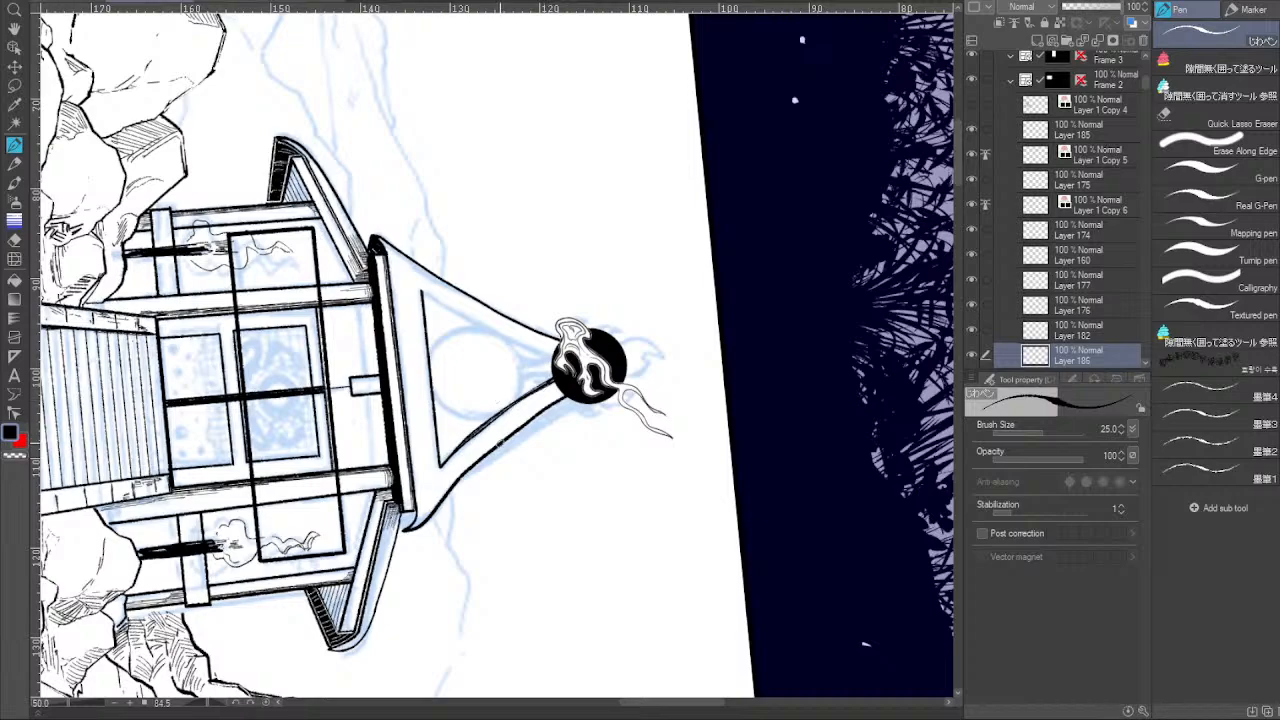
Turn the canvas upside down, ink the curved left inner edge of the roof's triangle, and reset the canvas rotation.
left_click_drag(207, 712, 157, 713)
left_click_drag(334, 523, 270, 578)
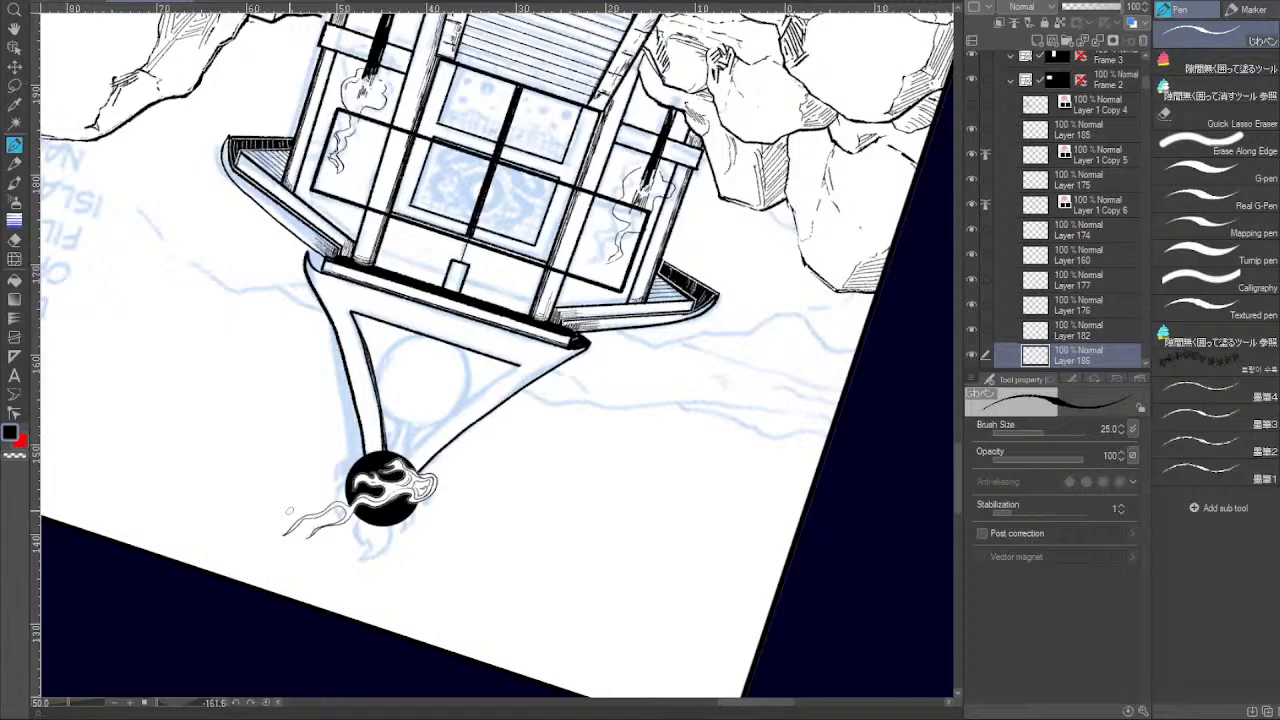
left_click_drag(514, 368, 410, 458)
key("ctrl+z")
left_click_drag(516, 366, 408, 460)
key("ctrl+z")
left_click_drag(520, 366, 404, 462)
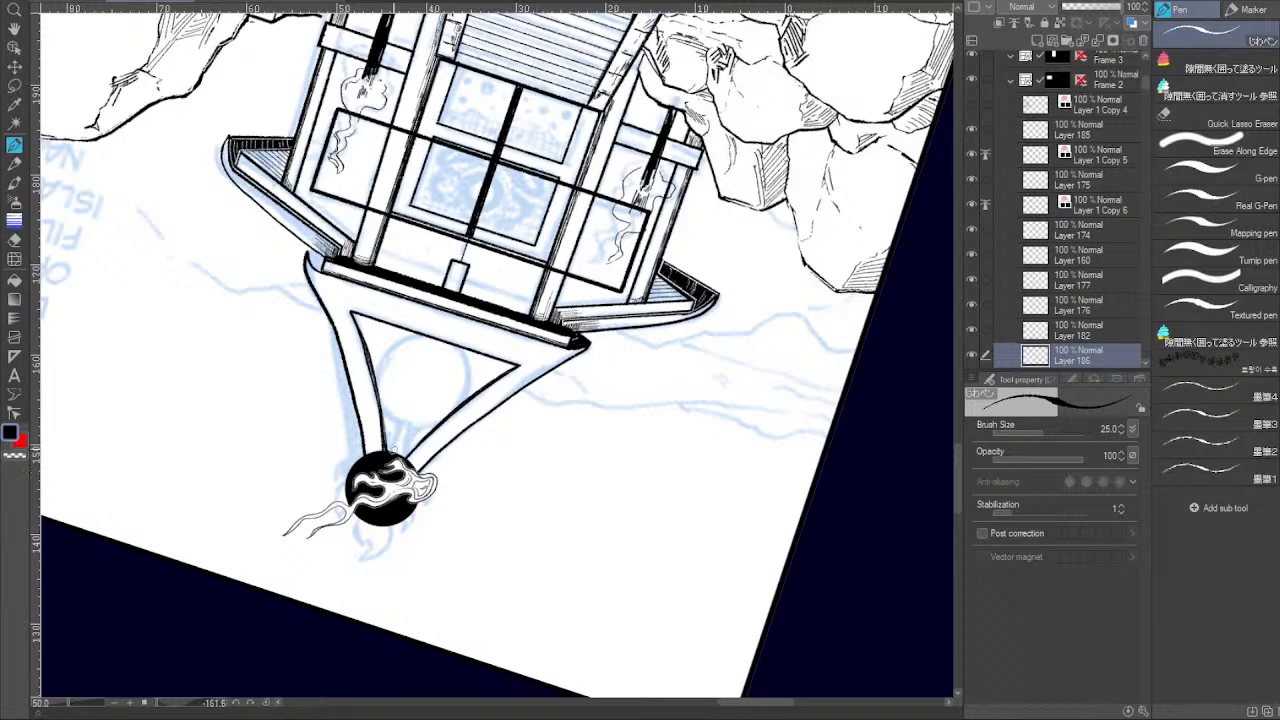
left_click(266, 705)
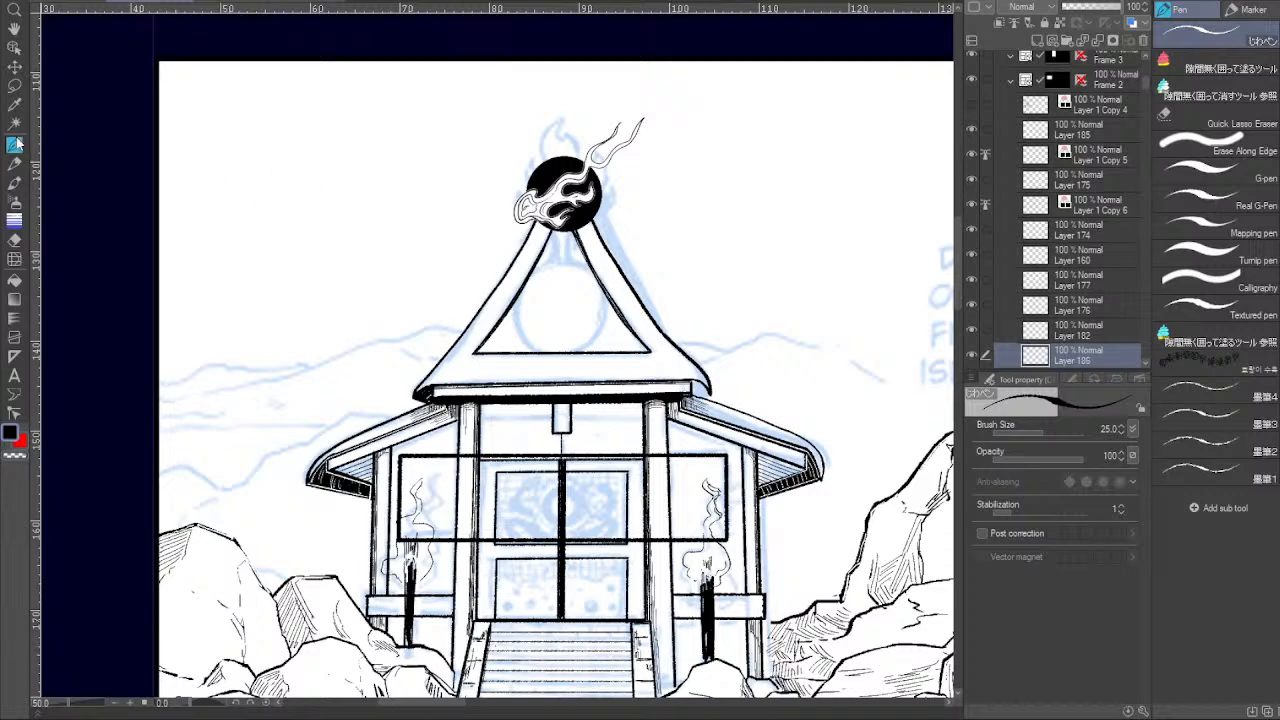
mouse_move(212, 192)
left_mouse_down()
mouse_move(290, 112)
mouse_move(318, 118)
left_mouse_up()
left_click_drag(262, 186, 345, 128)
mouse_move(322, 186)
left_mouse_down()
mouse_move(378, 120)
mouse_move(368, 168)
left_mouse_up()
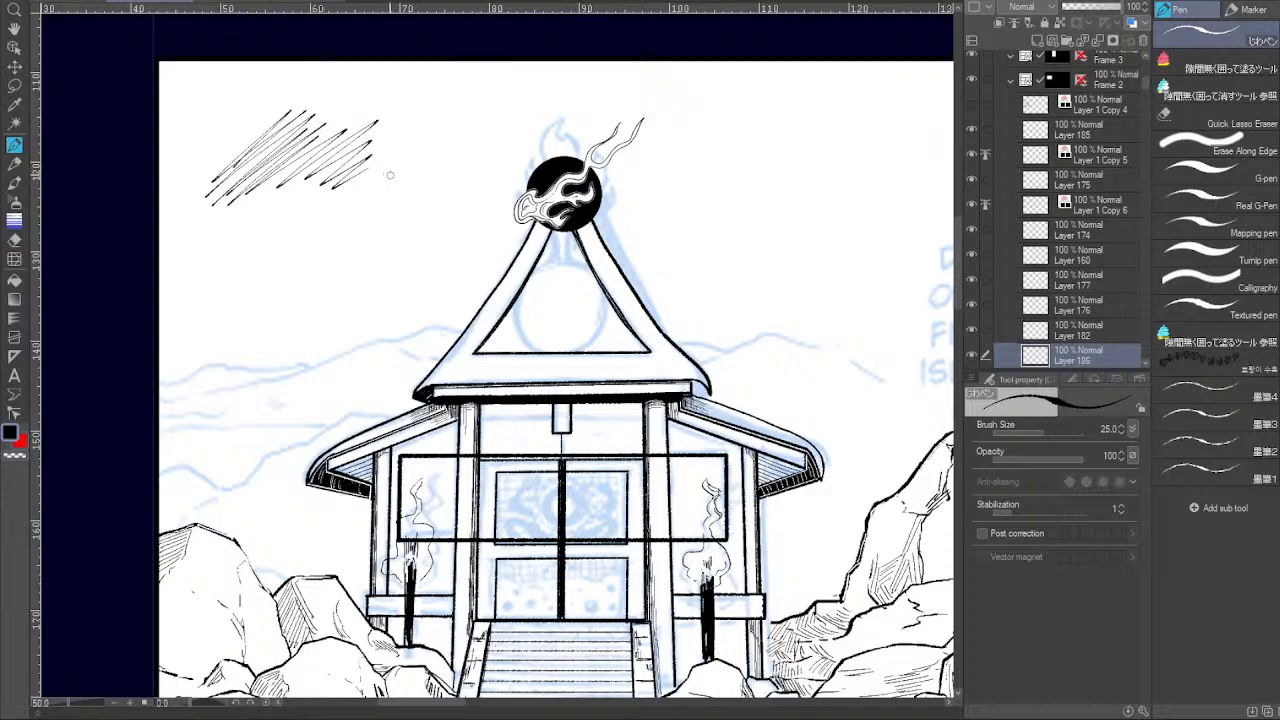
mouse_move(345, 185)
left_mouse_down()
mouse_move(320, 150)
mouse_move(264, 127)
mouse_move(240, 197)
left_mouse_up()
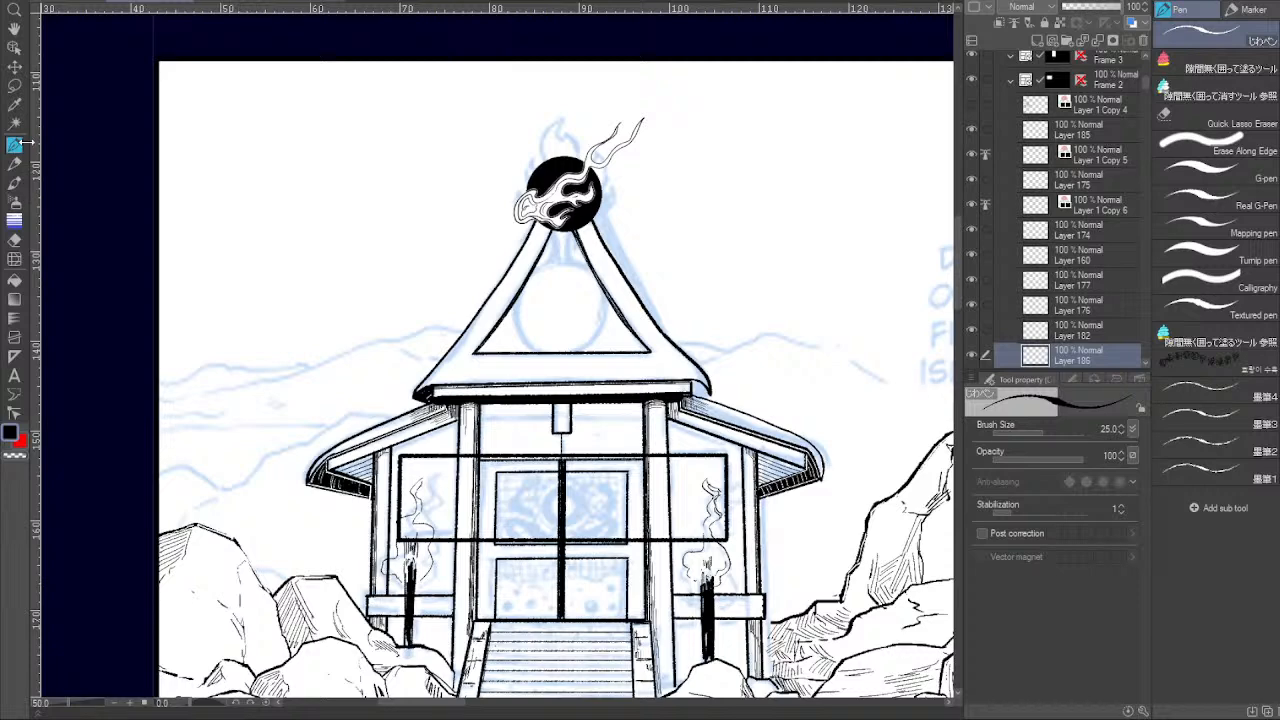
Thicken the inked edges beneath the side roofs and along the shrine's side walls at brush size 50.
left_click_drag(673, 498, 578, 422)
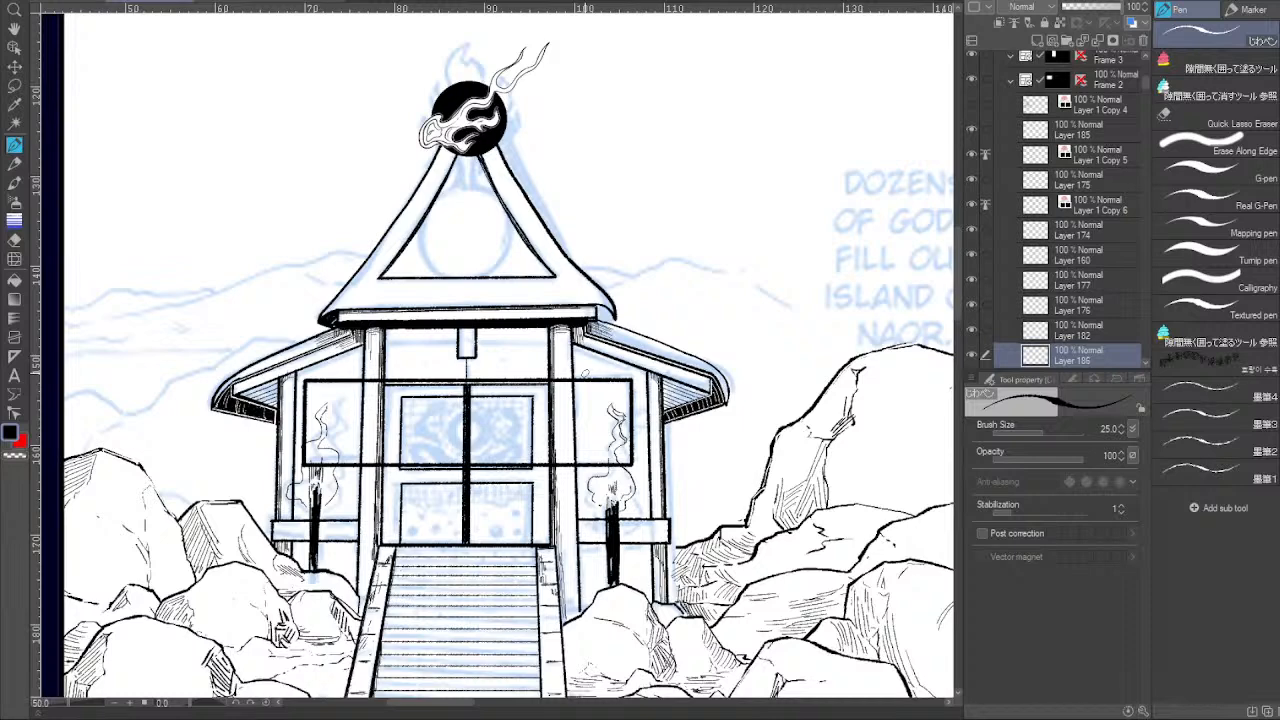
left_click_drag(678, 340, 564, 314)
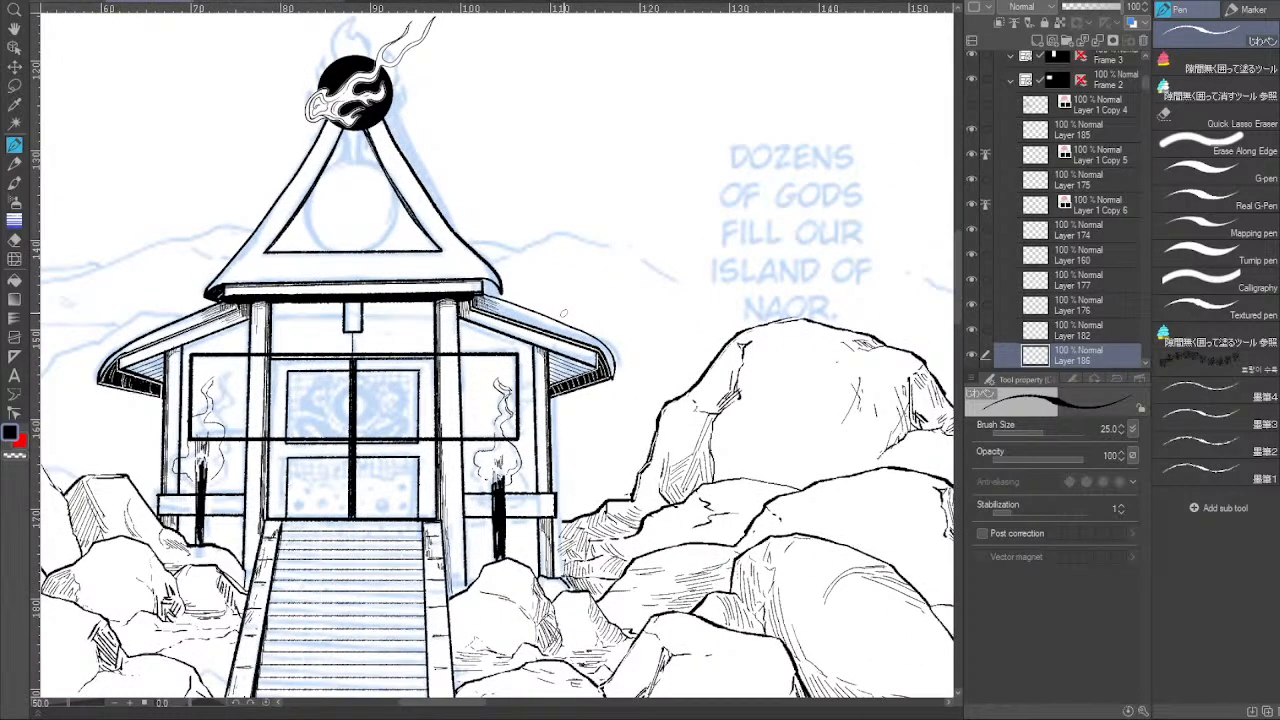
key("bracketright")
key("bracketright")
key("bracketright")
left_click_drag(460, 317, 556, 358)
left_click_drag(304, 318, 550, 367)
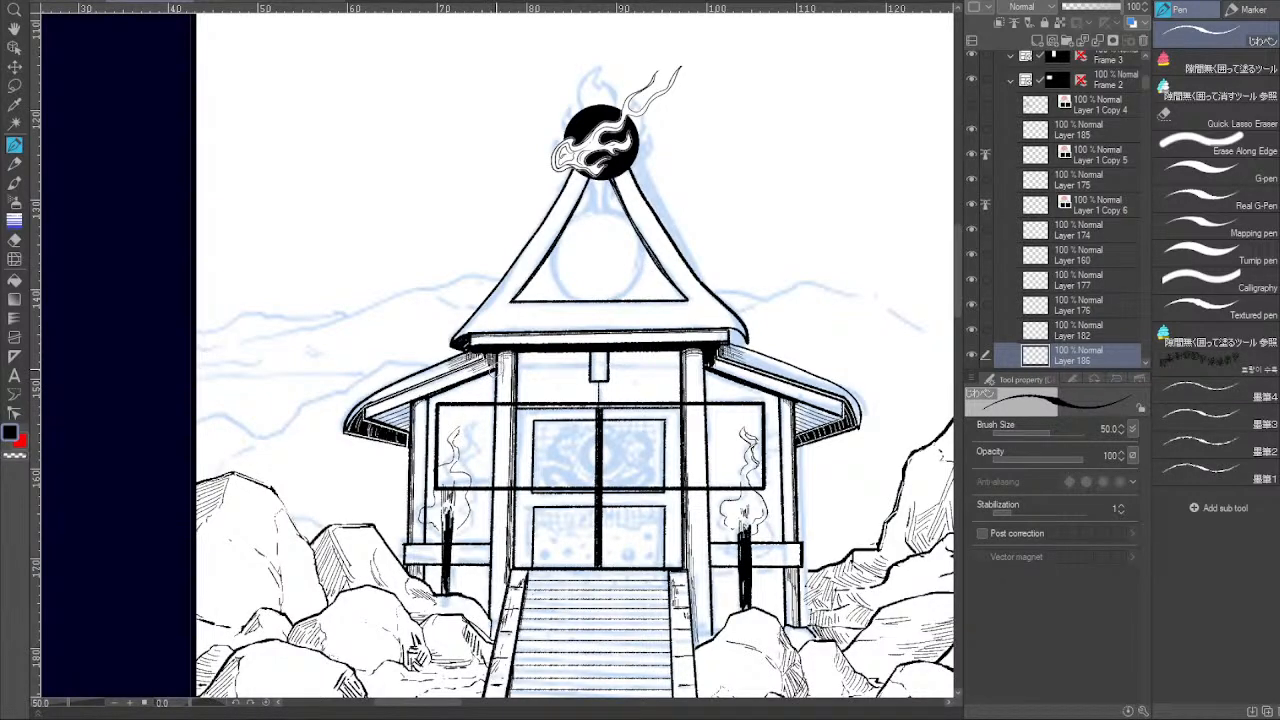
left_click_drag(654, 328, 482, 293)
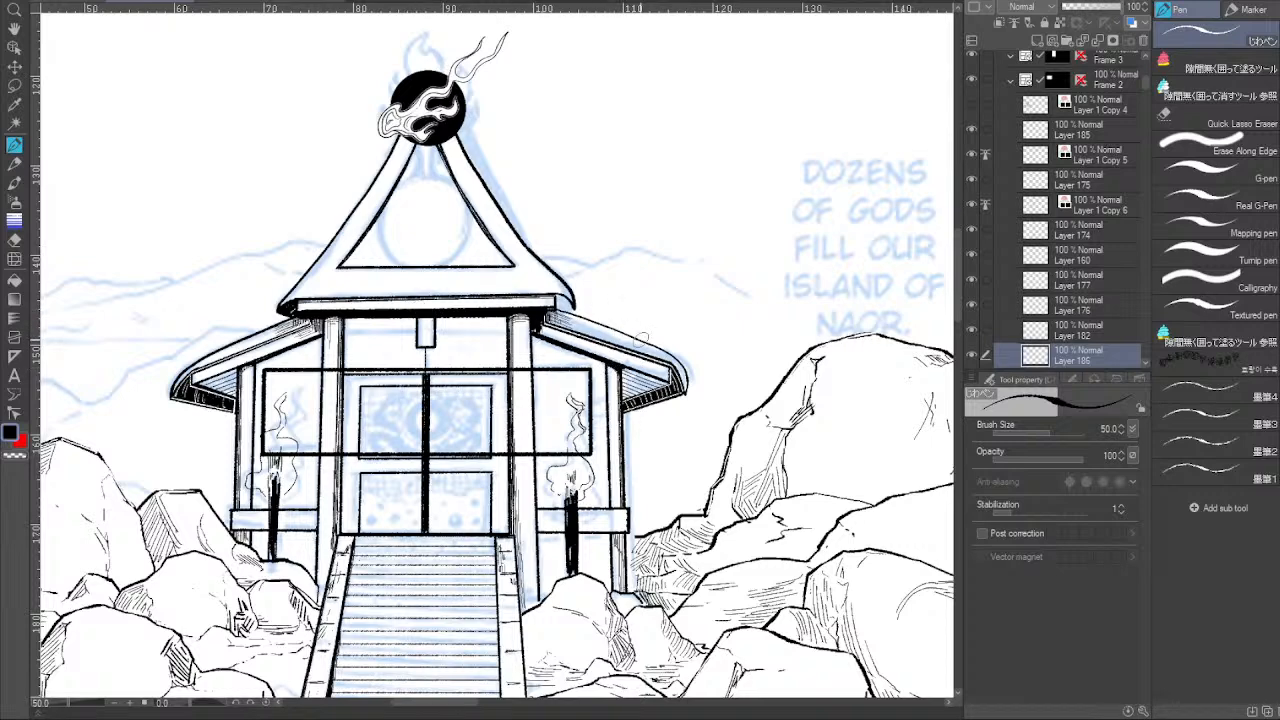
left_click_drag(572, 258, 711, 244)
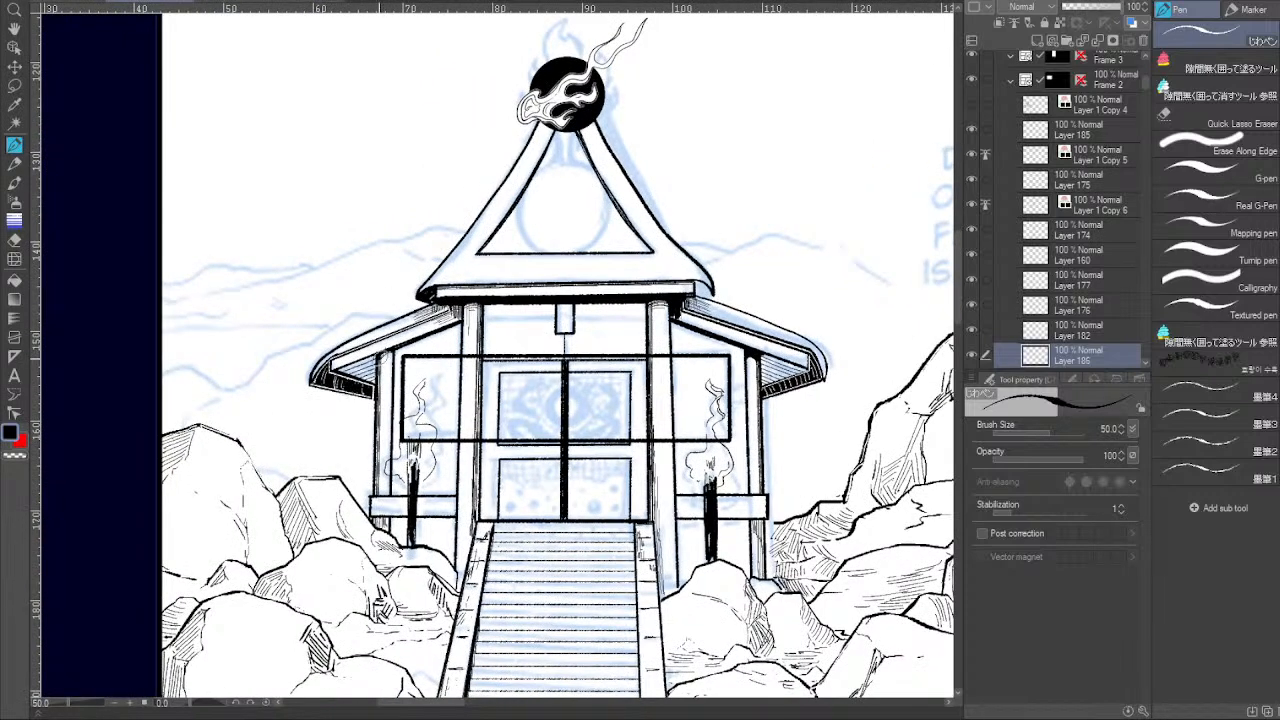
mouse_move(686, 351)
left_mouse_down()
mouse_move(658, 334)
mouse_move(664, 312)
left_mouse_up()
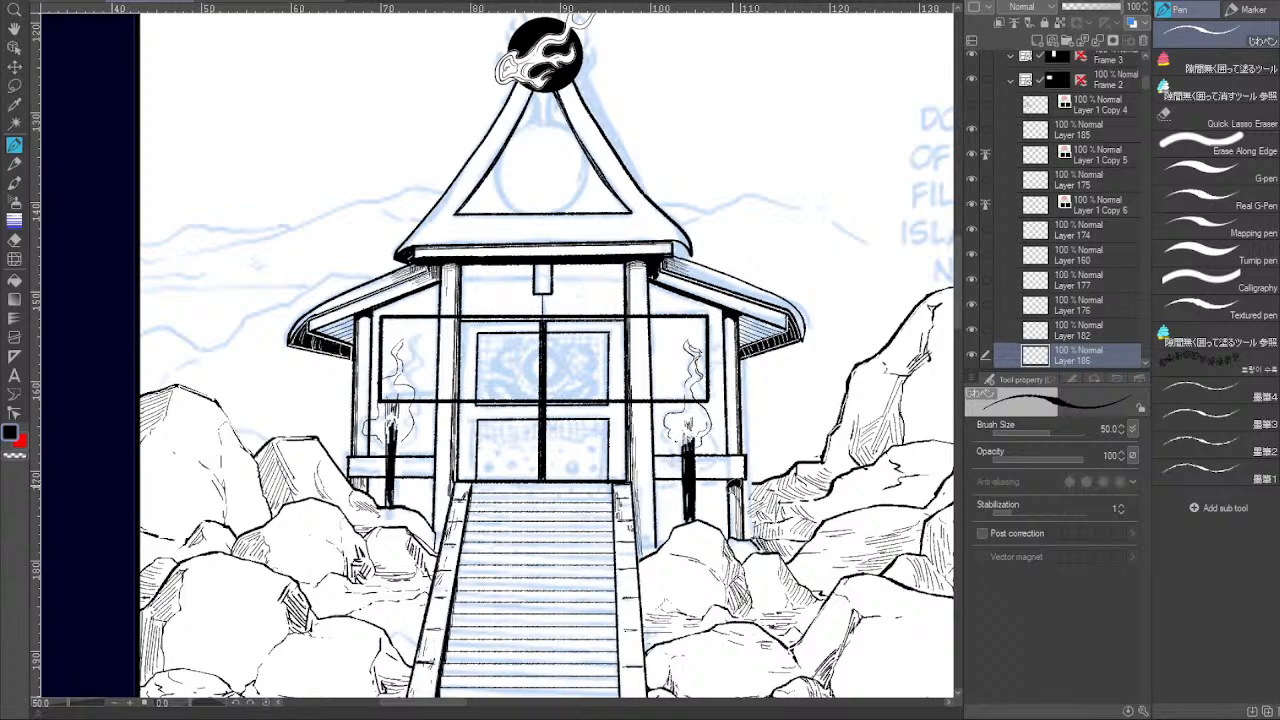
left_click_drag(664, 315, 746, 278)
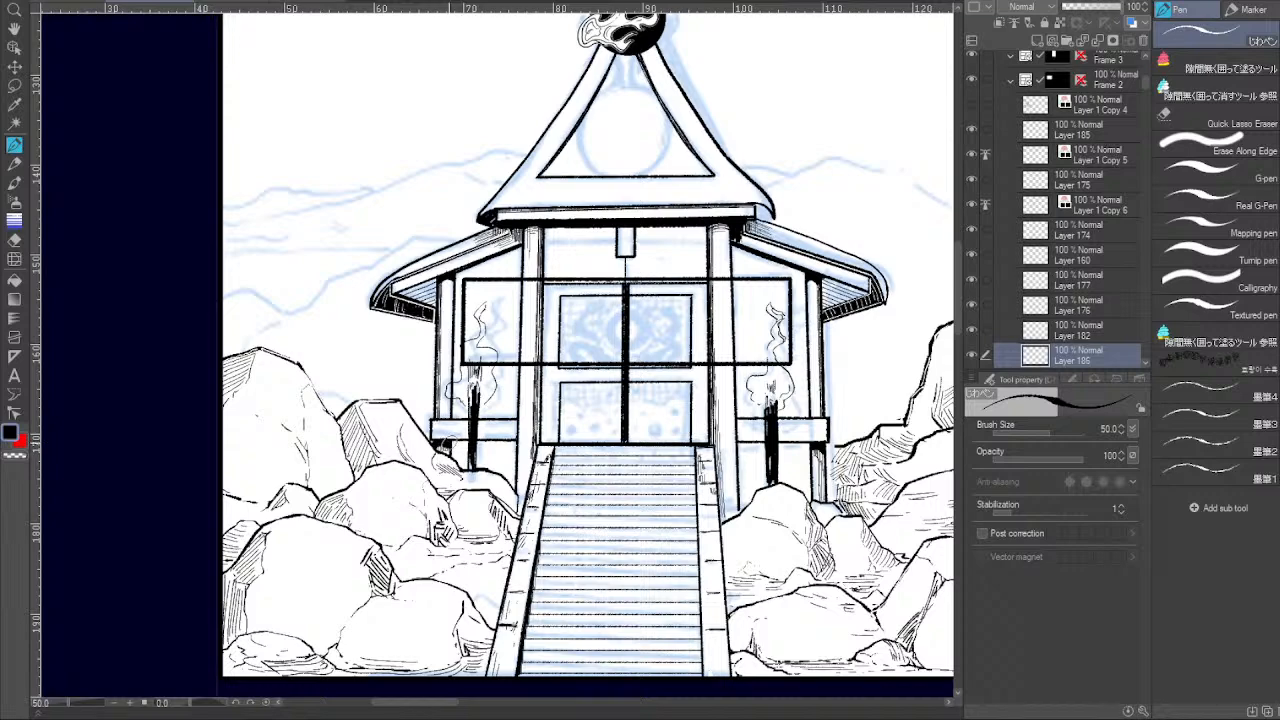
left_click_drag(590, 262, 527, 312)
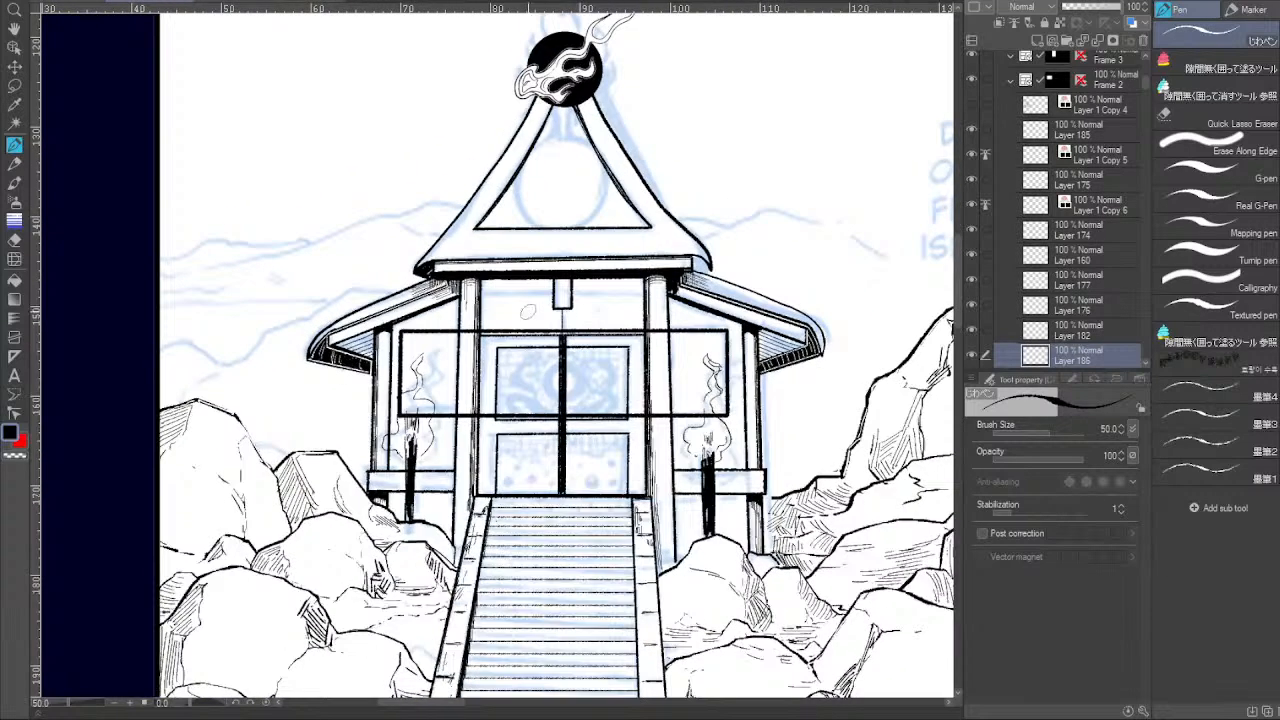
left_click_drag(746, 340, 681, 325)
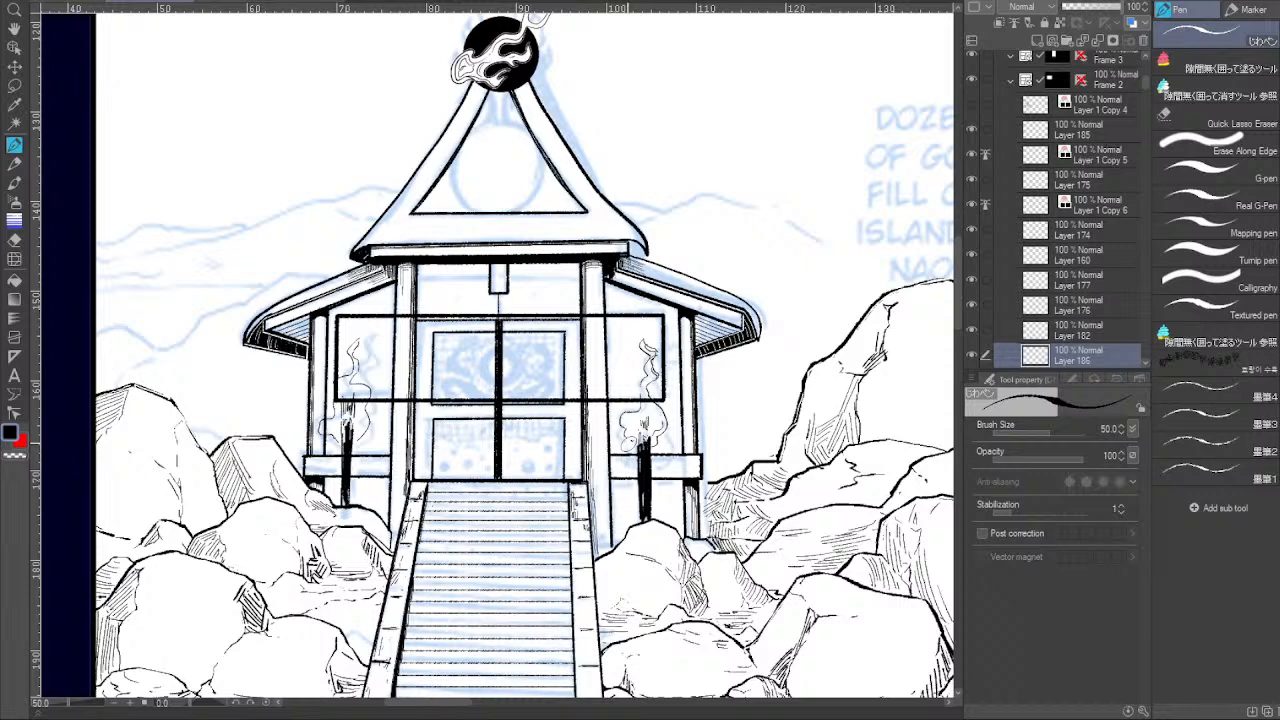
Select the wide rectangle across the shrine front with a rectangular selection, paste it onto its own layer, and deselect.
key("o")
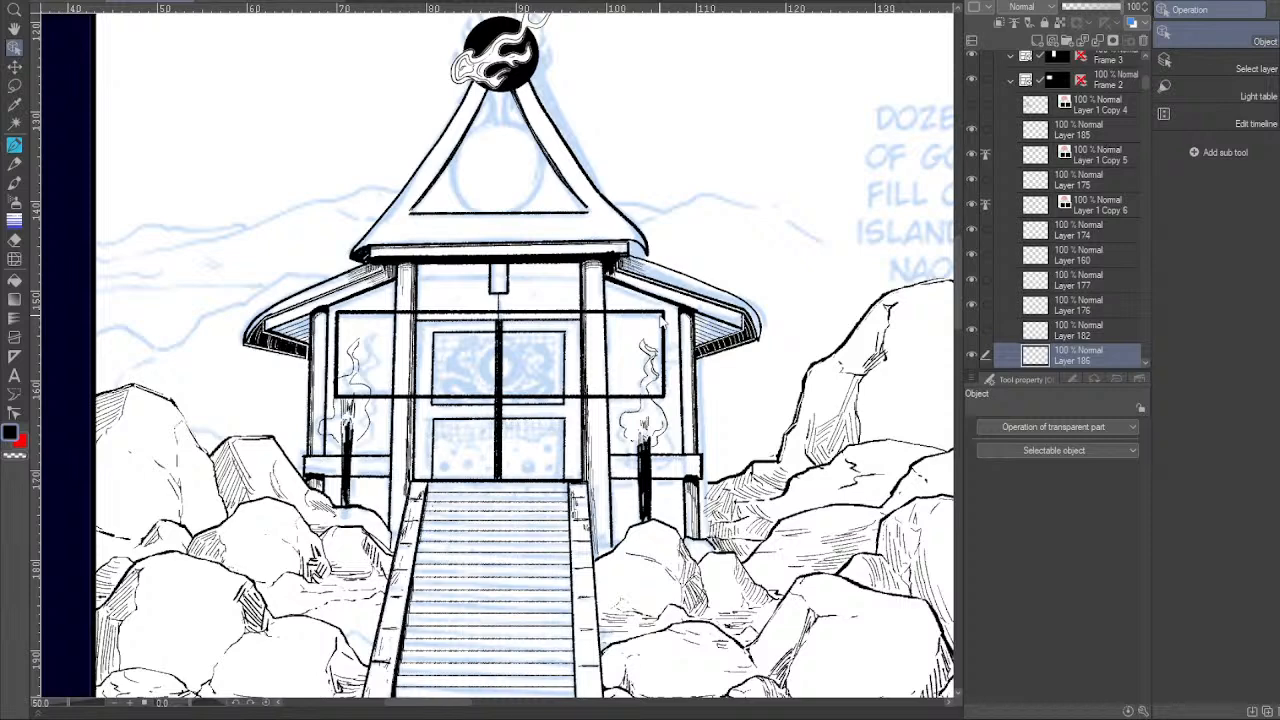
key("m")
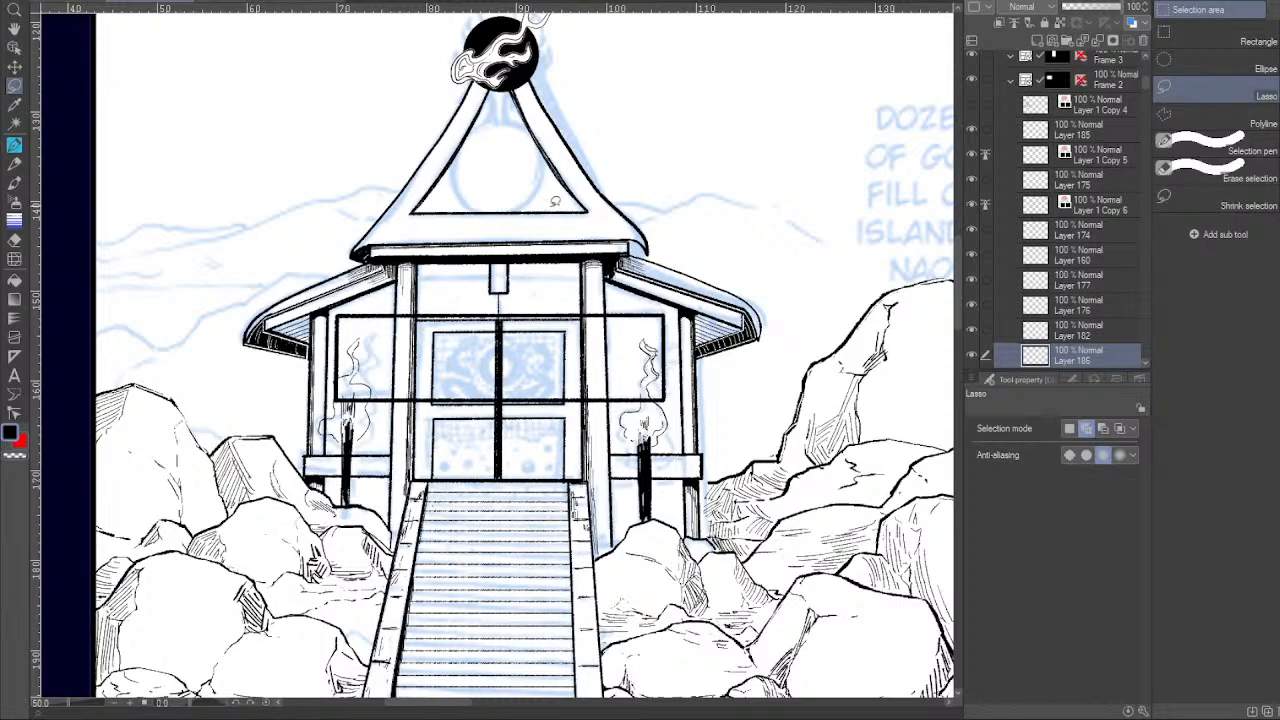
left_click(1218, 40)
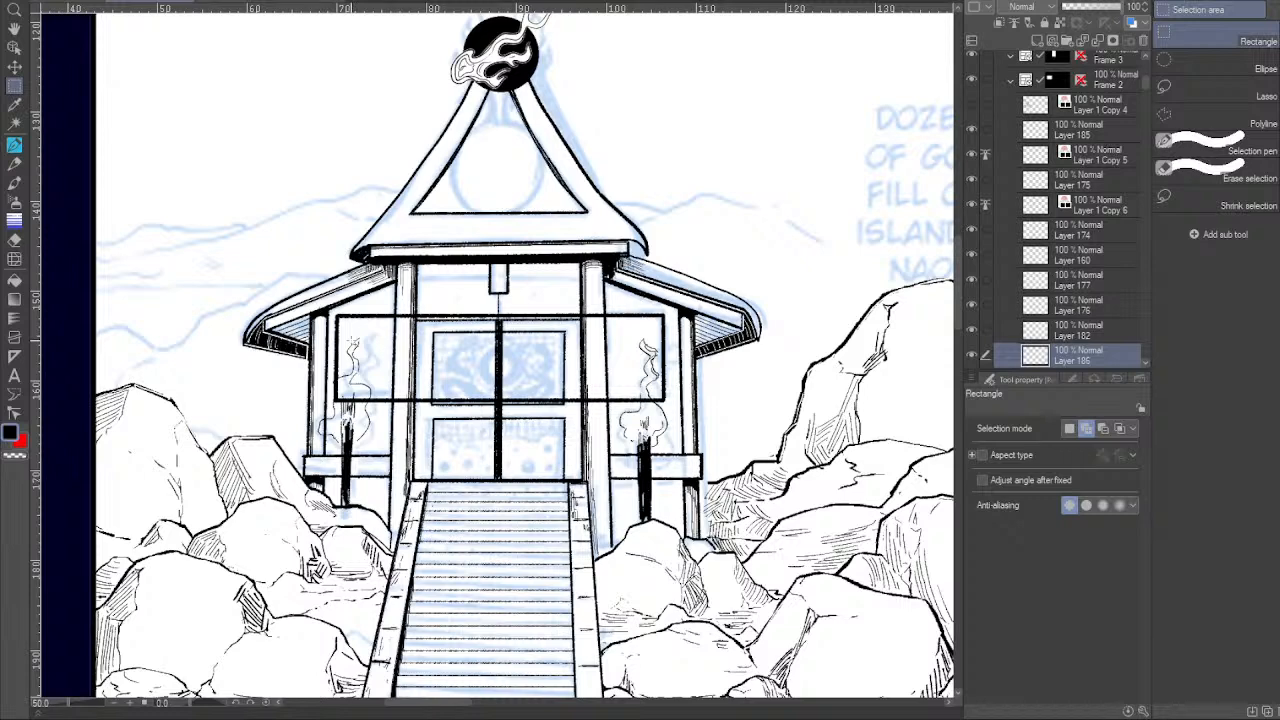
left_click_drag(335, 314, 663, 404)
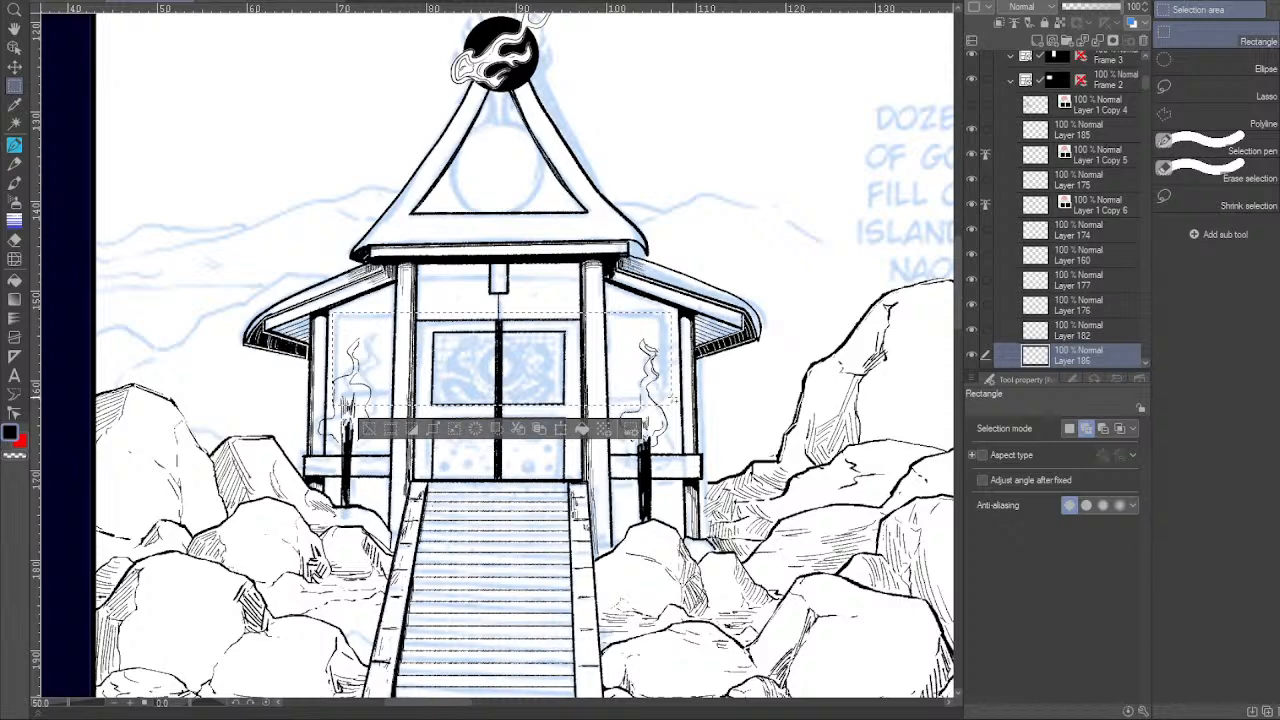
key("ctrl+c")
key("ctrl+v")
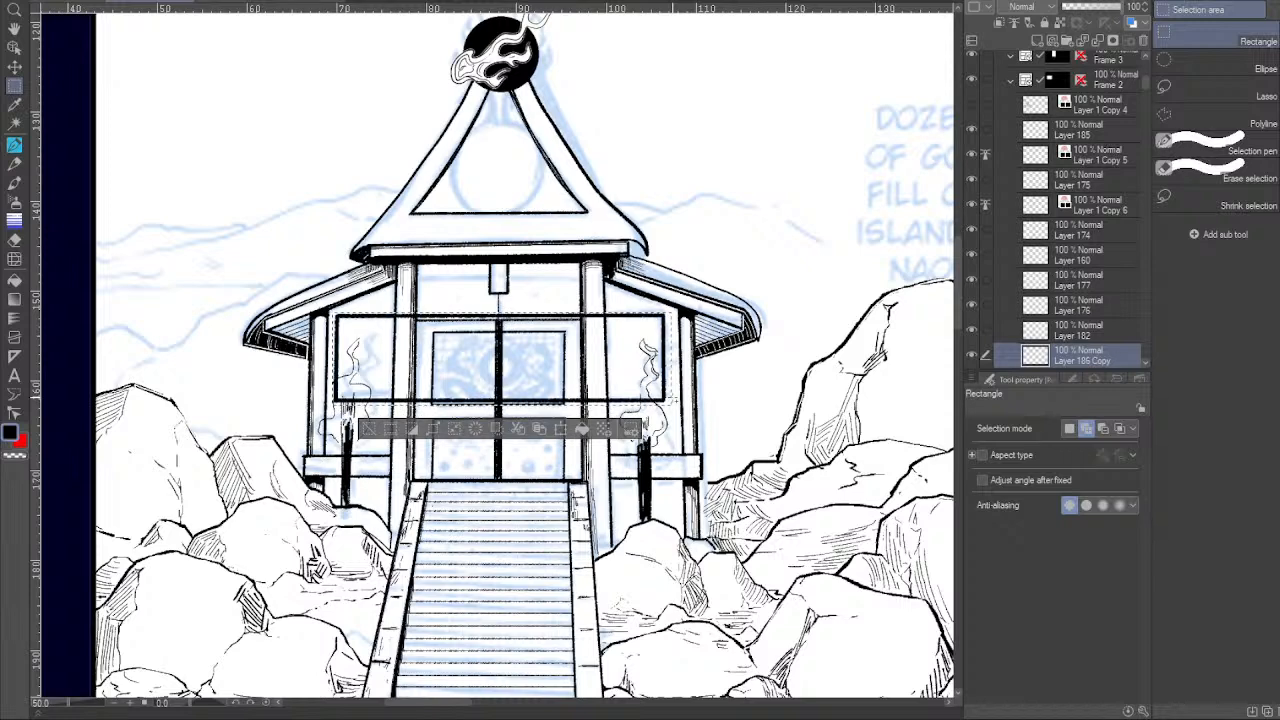
key("ctrl+d")
Transform the pasted rectangle, keeping its full width and scaling its height to 60 percent.
key("ctrl+t")
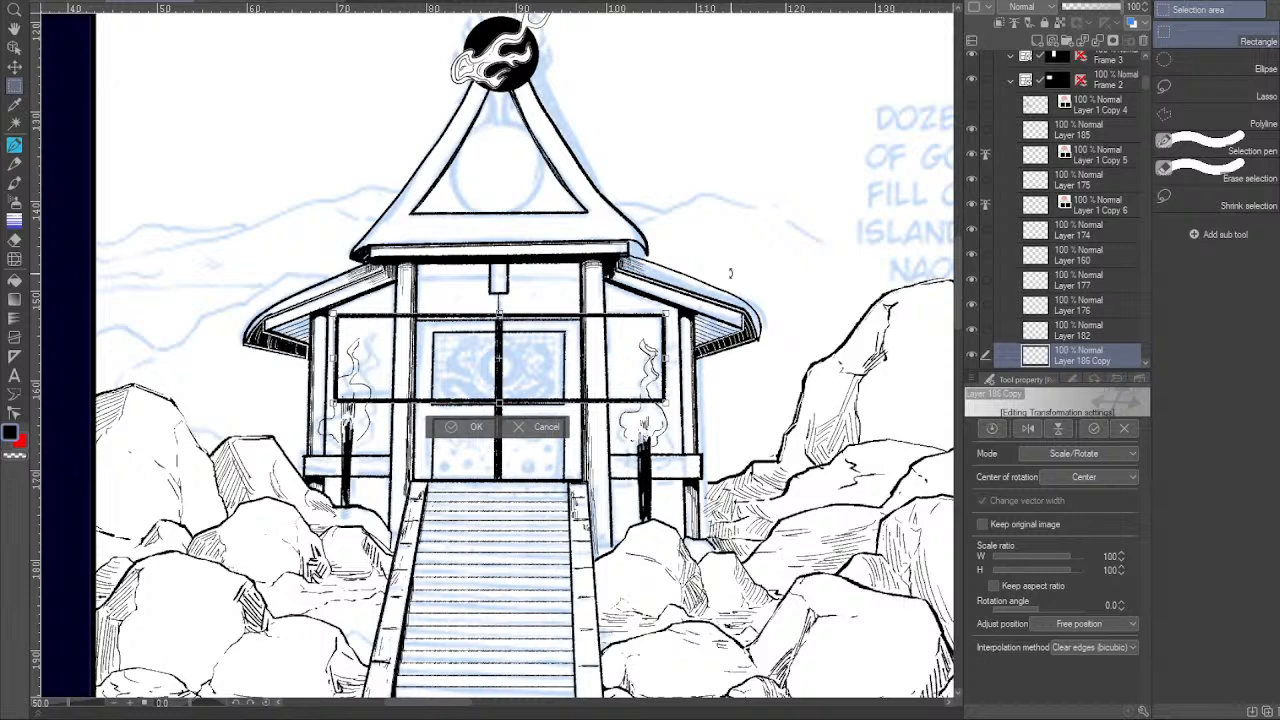
left_click_drag(665, 358, 389, 358)
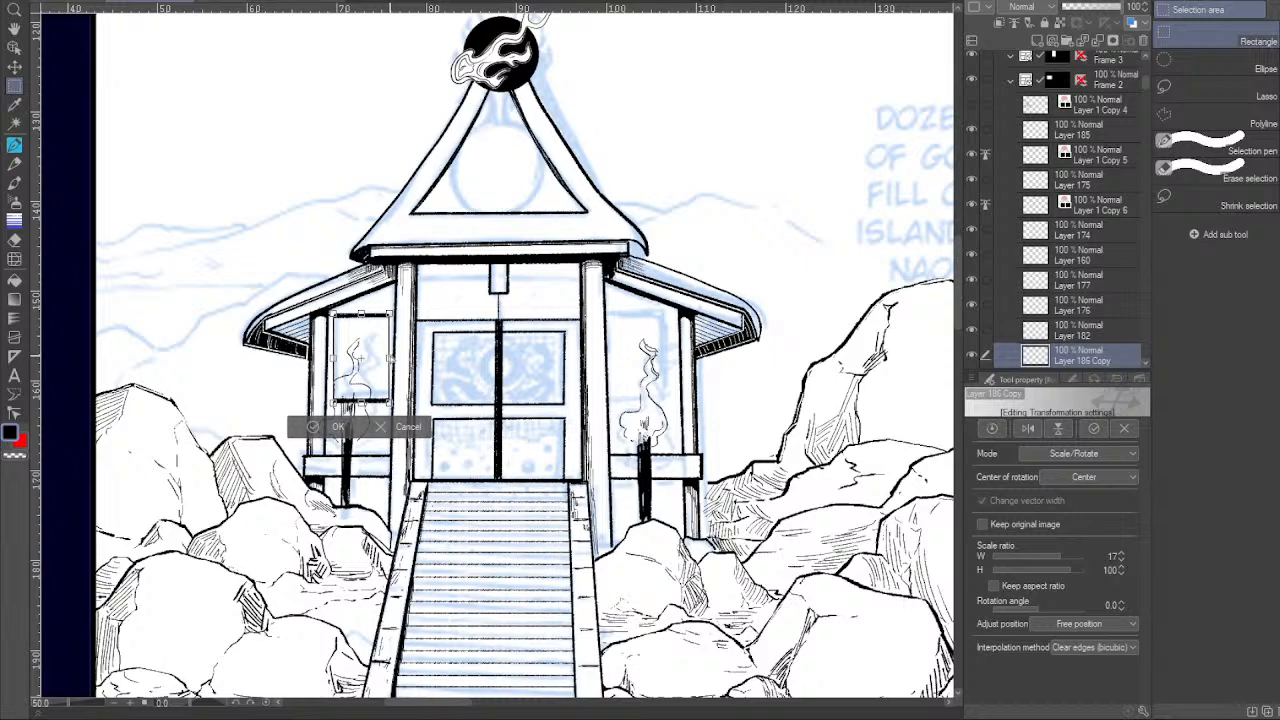
key("ctrl+z")
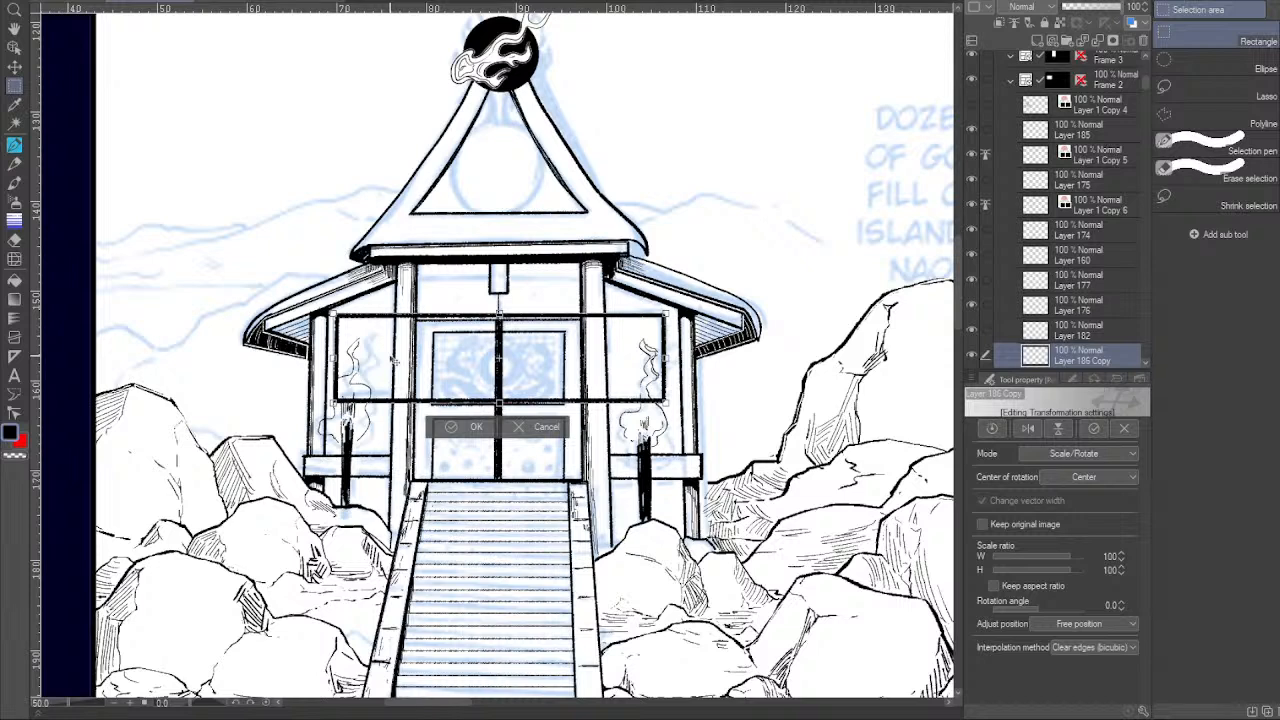
left_click_drag(498, 402, 498, 364)
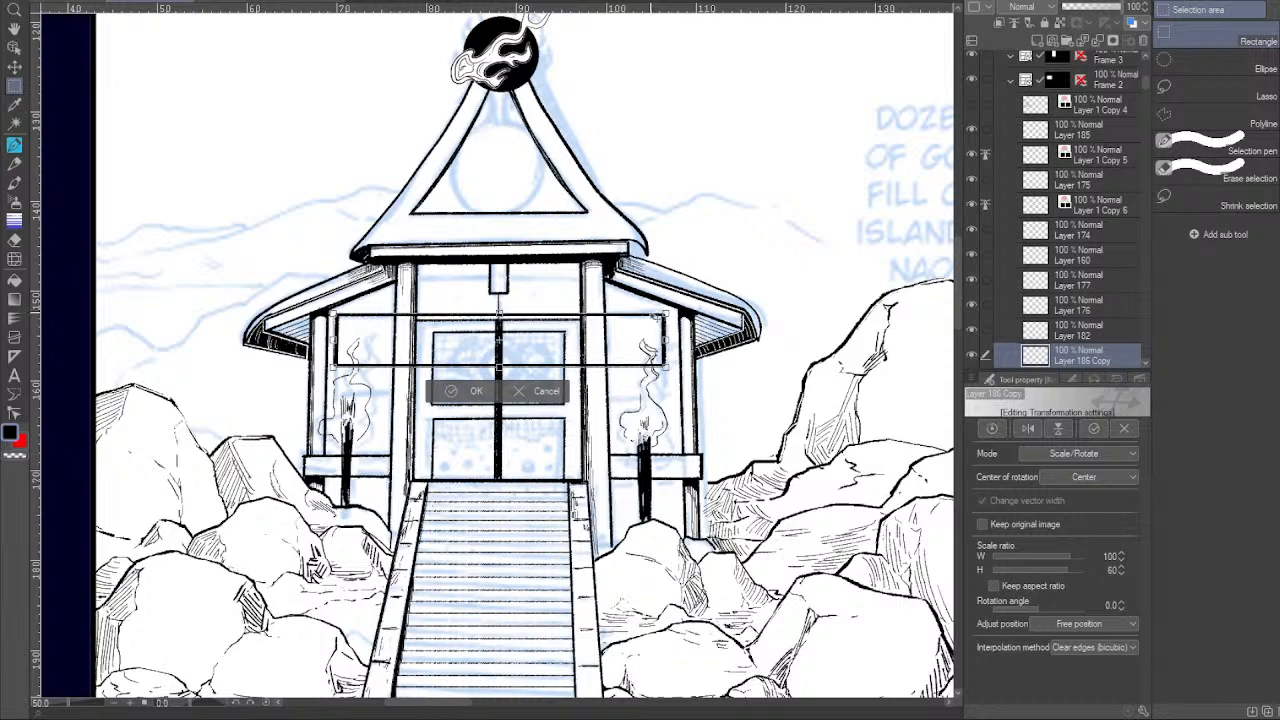
left_click(482, 395)
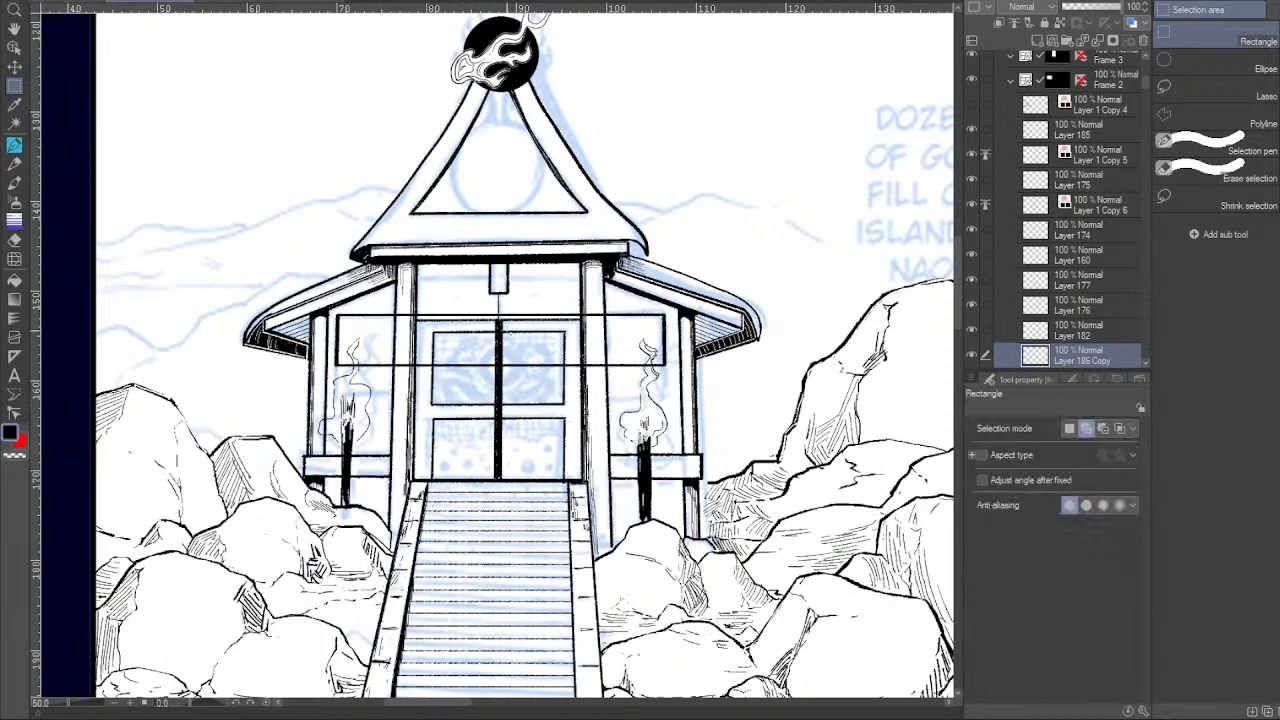
Ink the inner vertical edges and clear the rectangle's middle section, leaving one window on each side wall of the shrine.
left_click(14, 145)
left_click_drag(382, 314, 382, 368)
left_click_drag(615, 316, 615, 370)
key("ctrl+z")
left_click_drag(615, 316, 615, 368)
key("ctrl+z")
left_click_drag(616, 316, 616, 361)
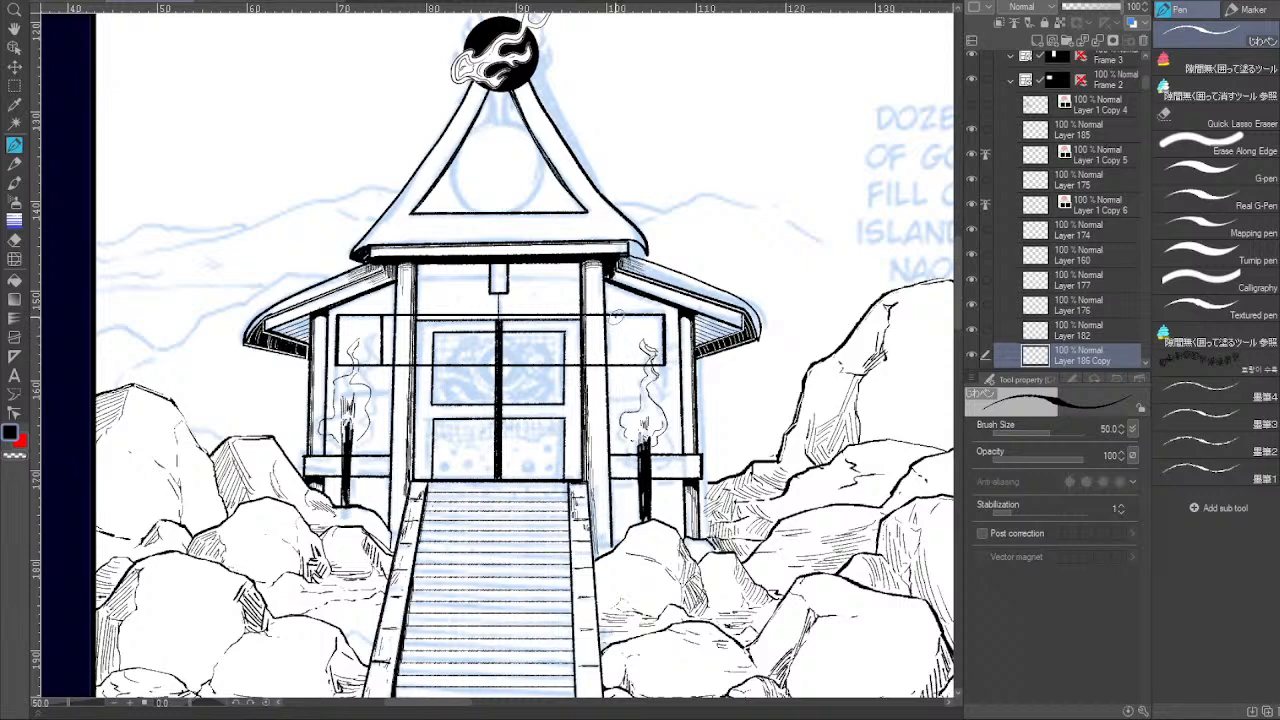
key("ctrl+z")
left_click_drag(616, 316, 617, 367)
key("ctrl+z")
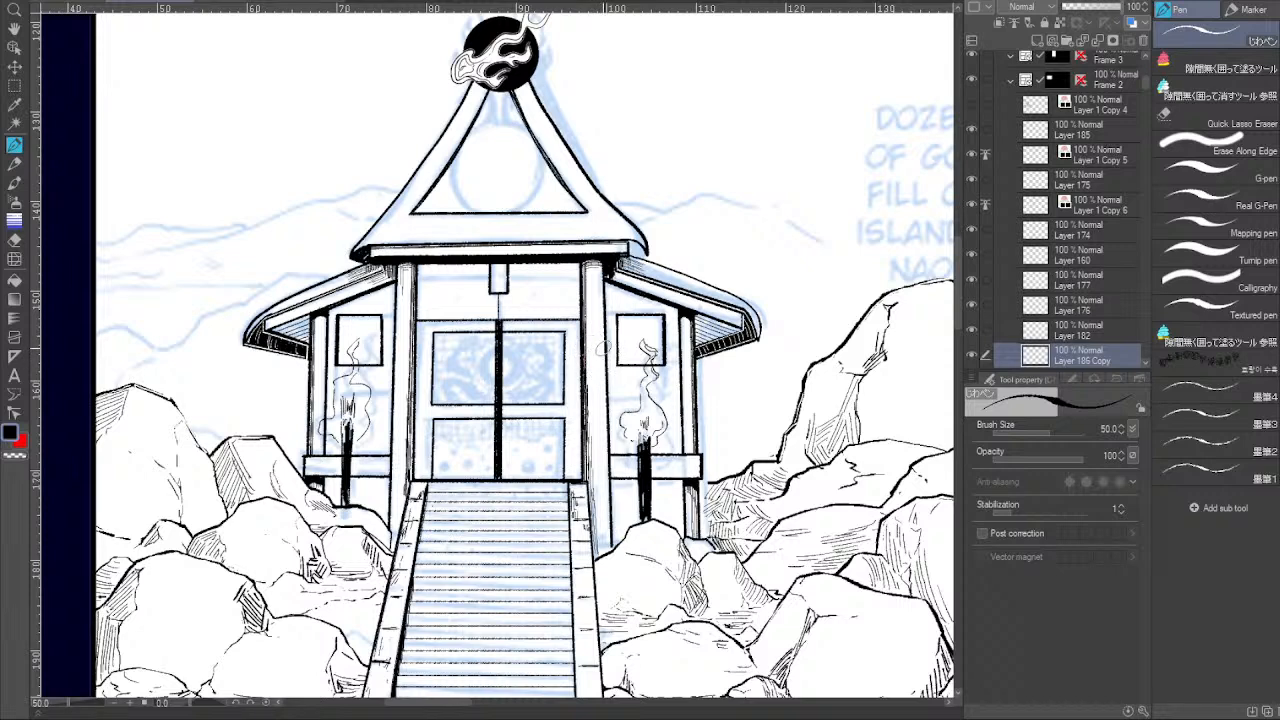
Add a layer mask to the windows' layer and mask the window lines overlapping the torch smoke at brush size 25.
left_click_drag(580, 402, 592, 396)
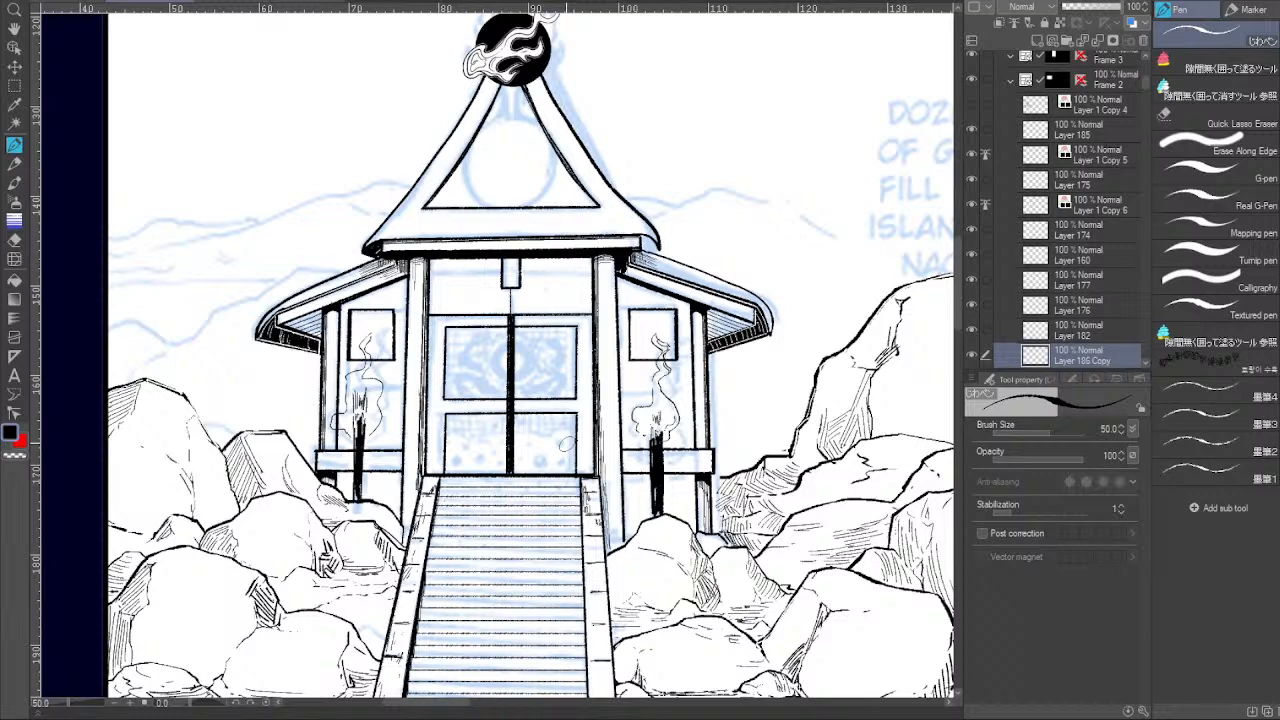
key("bracketleft")
left_click(1113, 41)
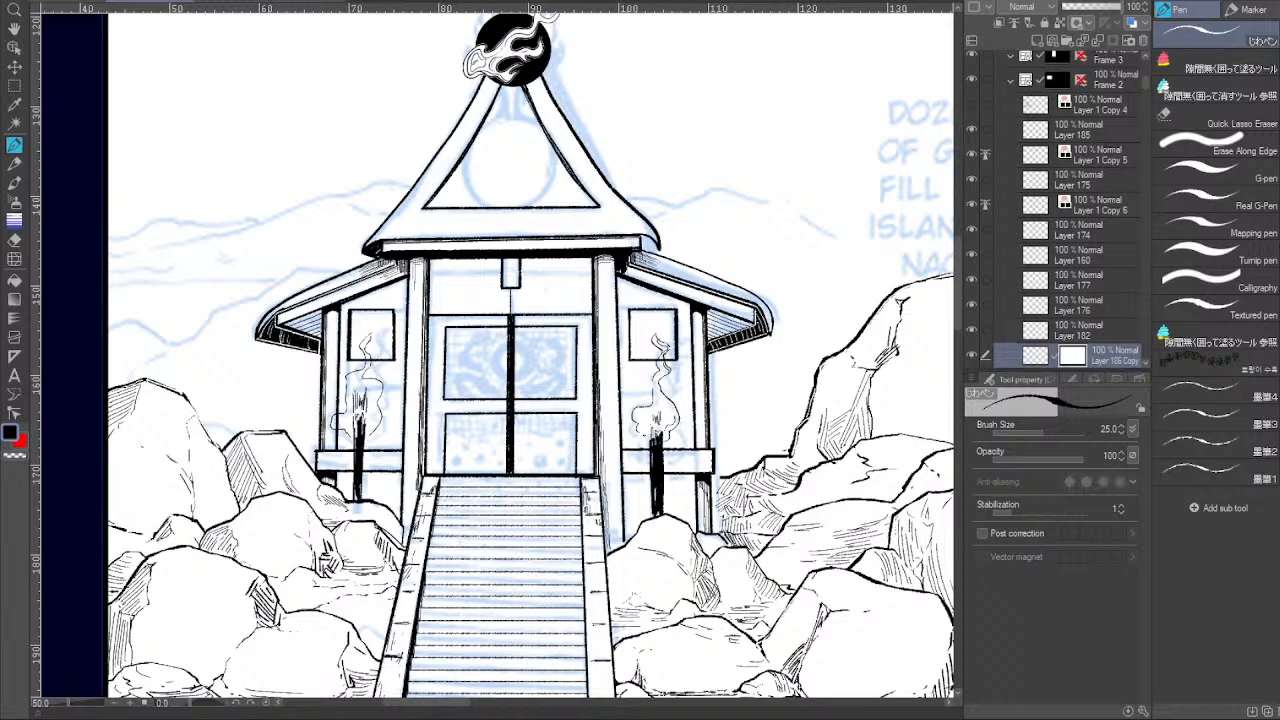
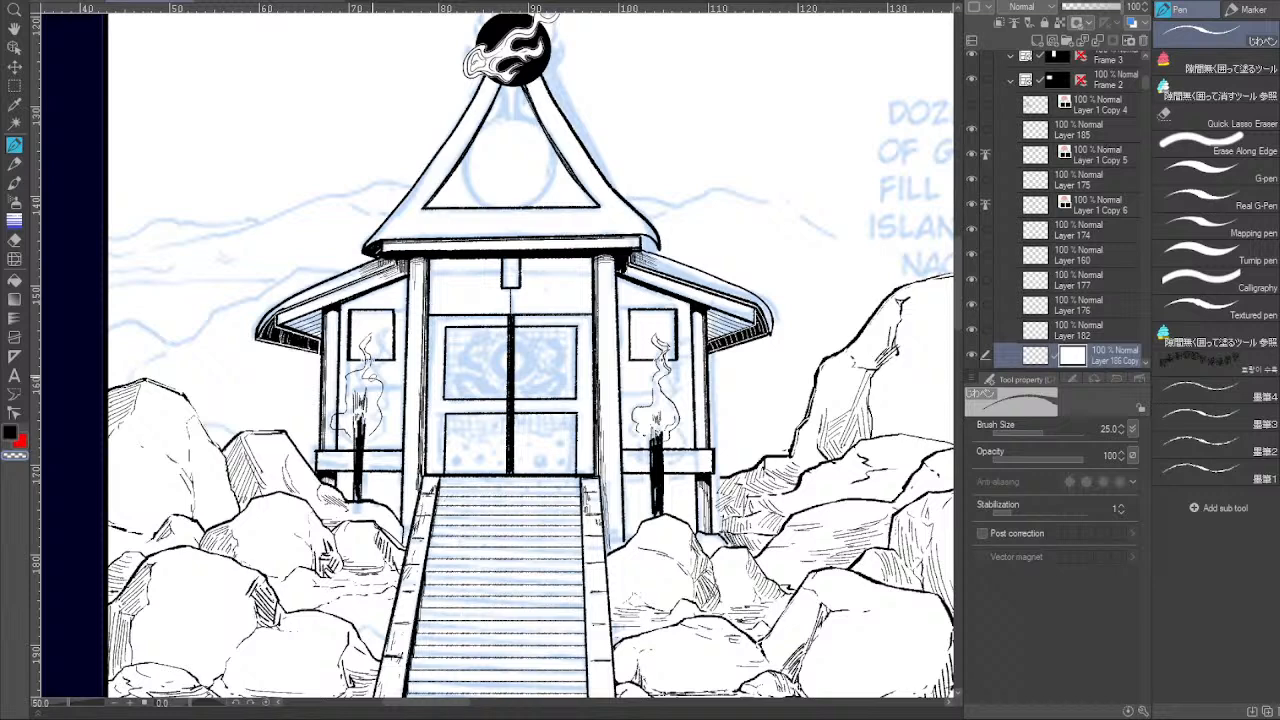
left_click(20, 433)
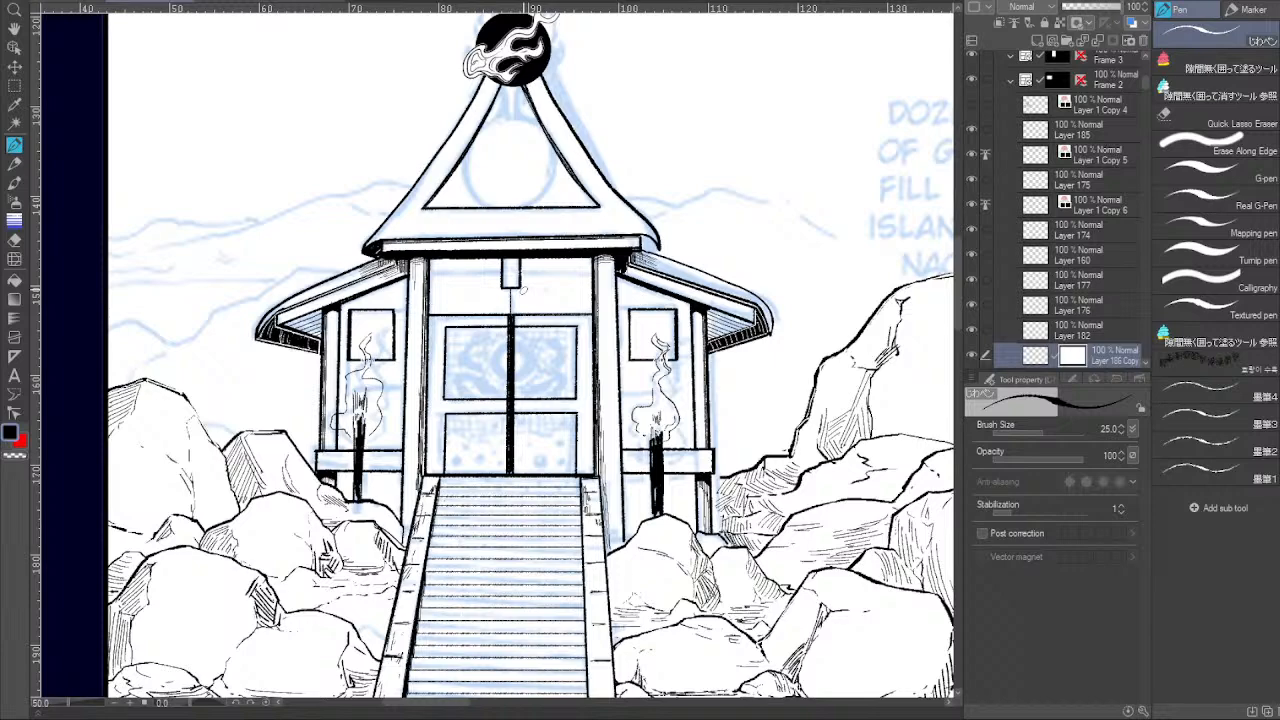
Make Layer 185 the active layer for inking details on the shrine front.
left_click(1042, 128)
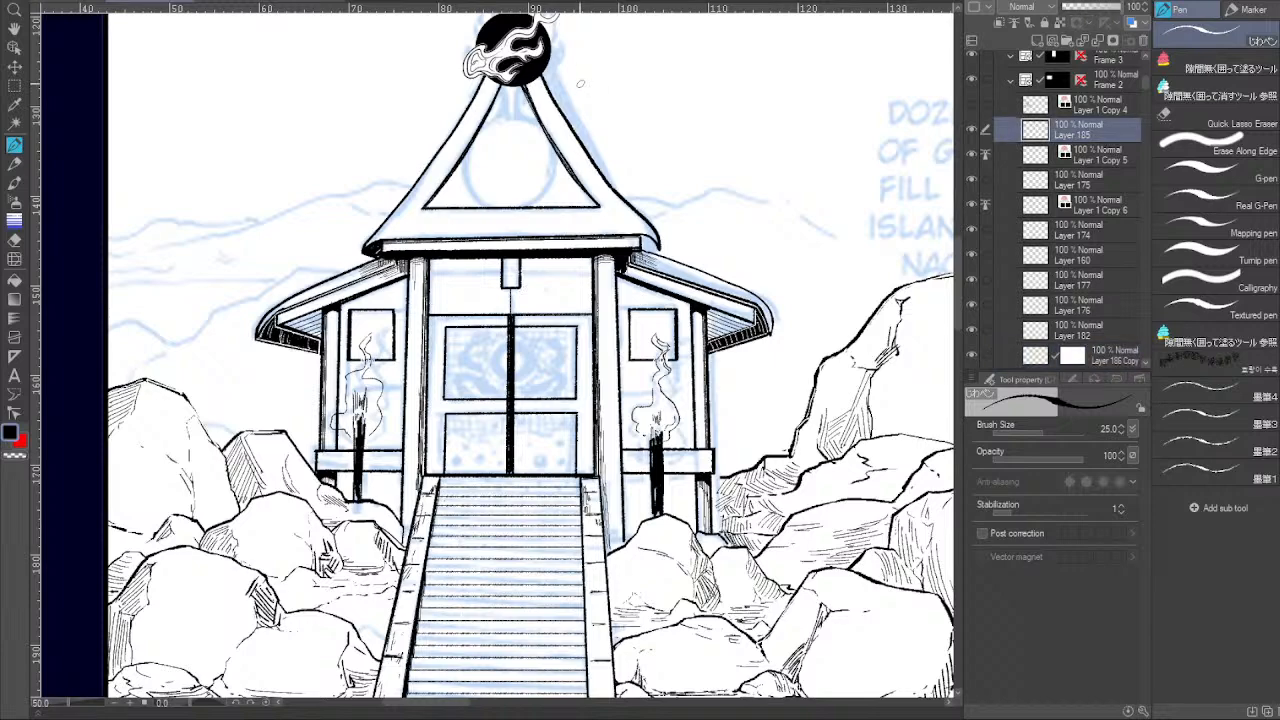
left_click(129, 703)
left_click_drag(580, 337, 518, 350)
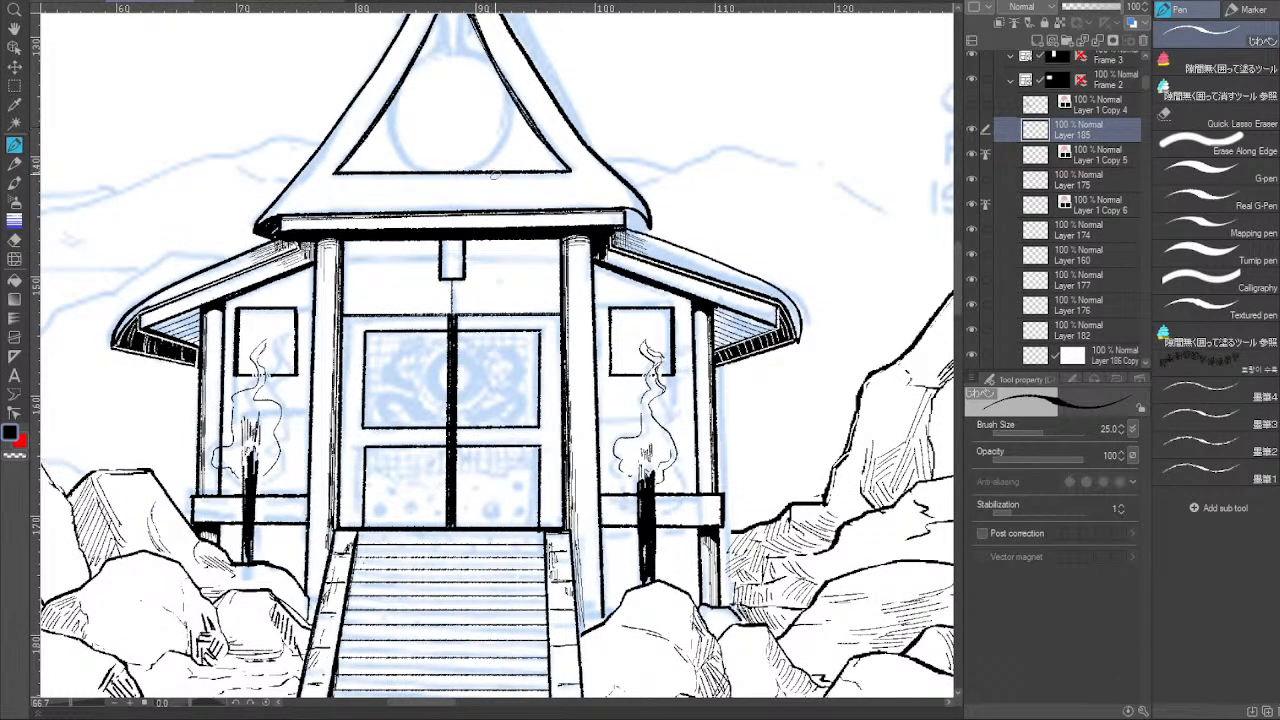
left_click_drag(451, 241, 445, 249)
left_click_drag(450, 242, 459, 248)
key("ctrl+z")
key("ctrl+z")
key("ctrl+z")
Rotate the canvas, ink the top of the small plaque above the door at brush size 17, and reset the rotation.
key("bracketleft")
key("bracketleft")
left_click_drag(185, 704, 177, 704)
left_click_drag(343, 472, 276, 555)
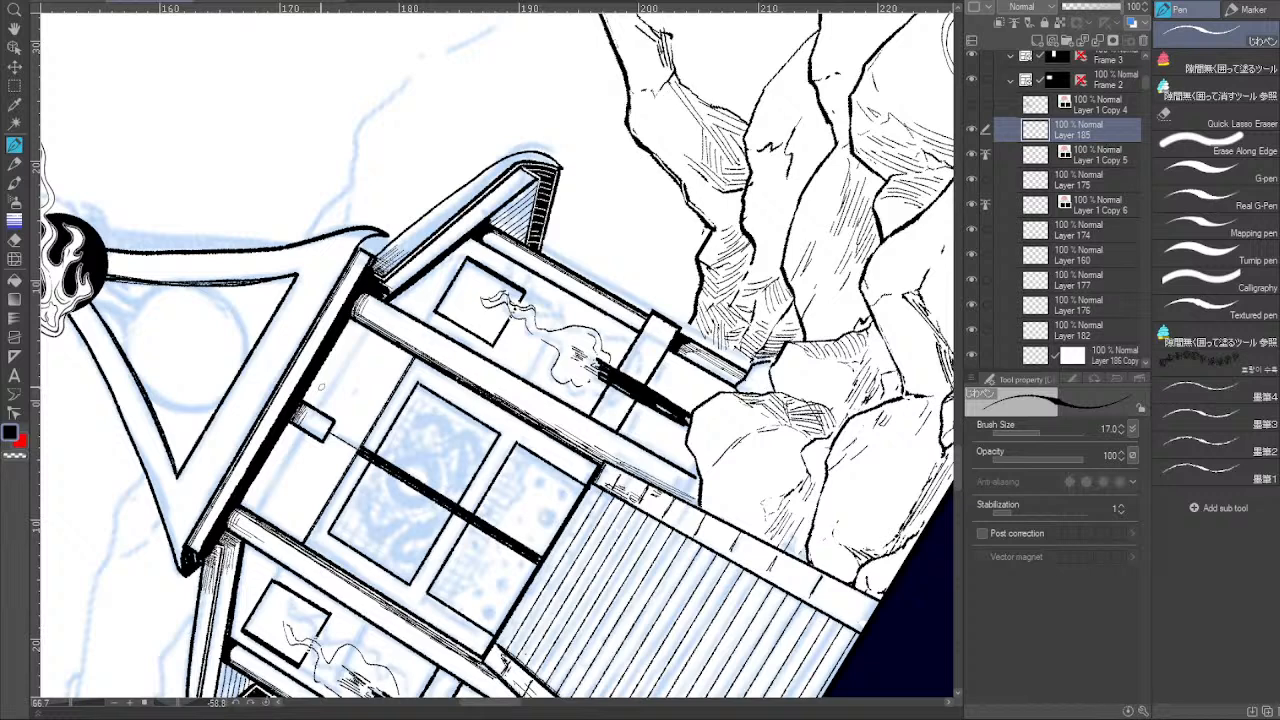
left_click_drag(309, 406, 300, 423)
left_click(265, 705)
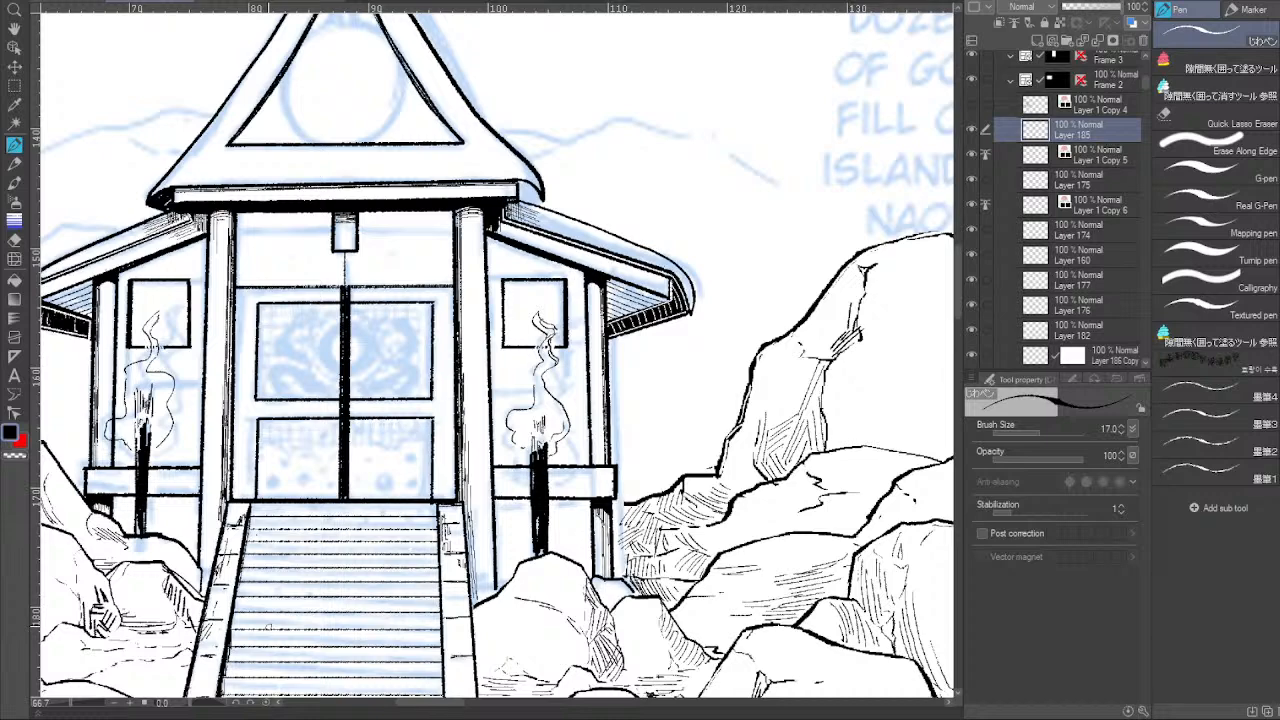
Ink a jagged, wavy line across the left lower door panel, matching the door design in the panel below.
left_click_drag(698, 166, 824, 95)
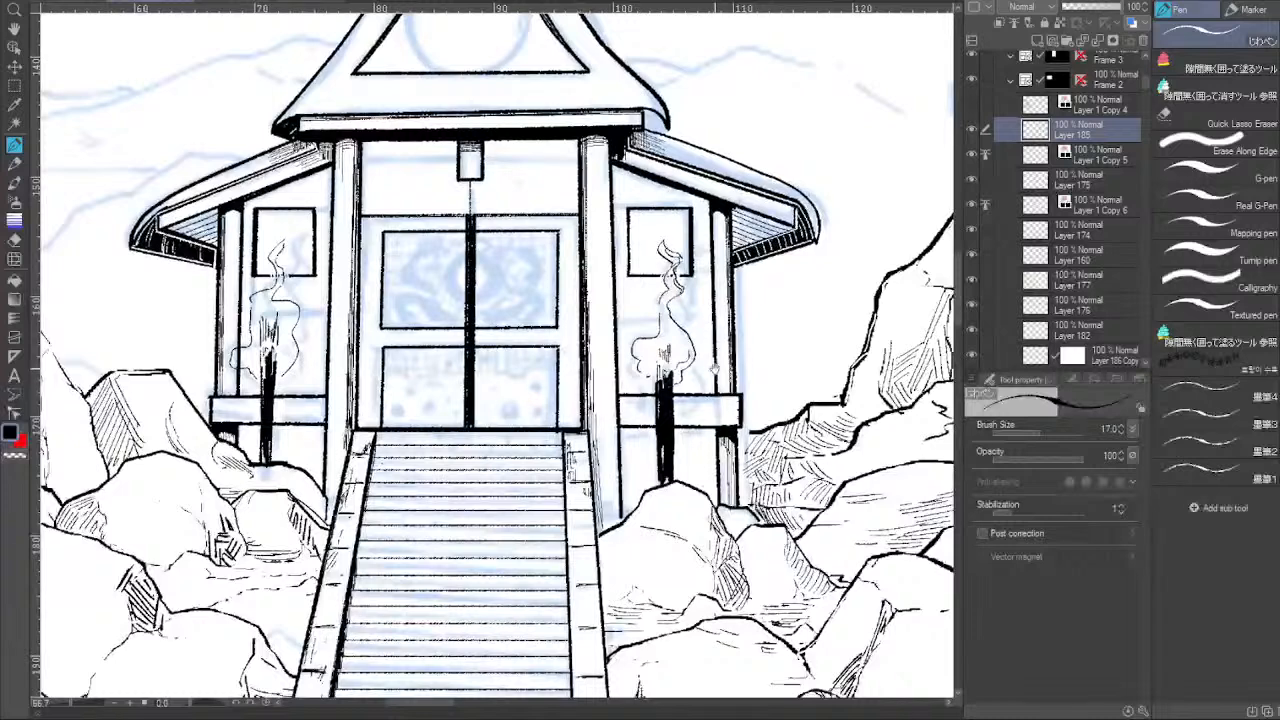
left_click_drag(383, 371, 432, 381)
key("ctrl+z")
left_click(117, 704)
left_click_drag(612, 685, 640, 371)
left_click_drag(646, 503, 650, 593)
mouse_move(504, 120)
left_mouse_down()
mouse_move(475, 101)
mouse_move(453, 112)
mouse_move(476, 108)
mouse_move(443, 118)
left_mouse_up()
left_click_drag(556, 103, 514, 119)
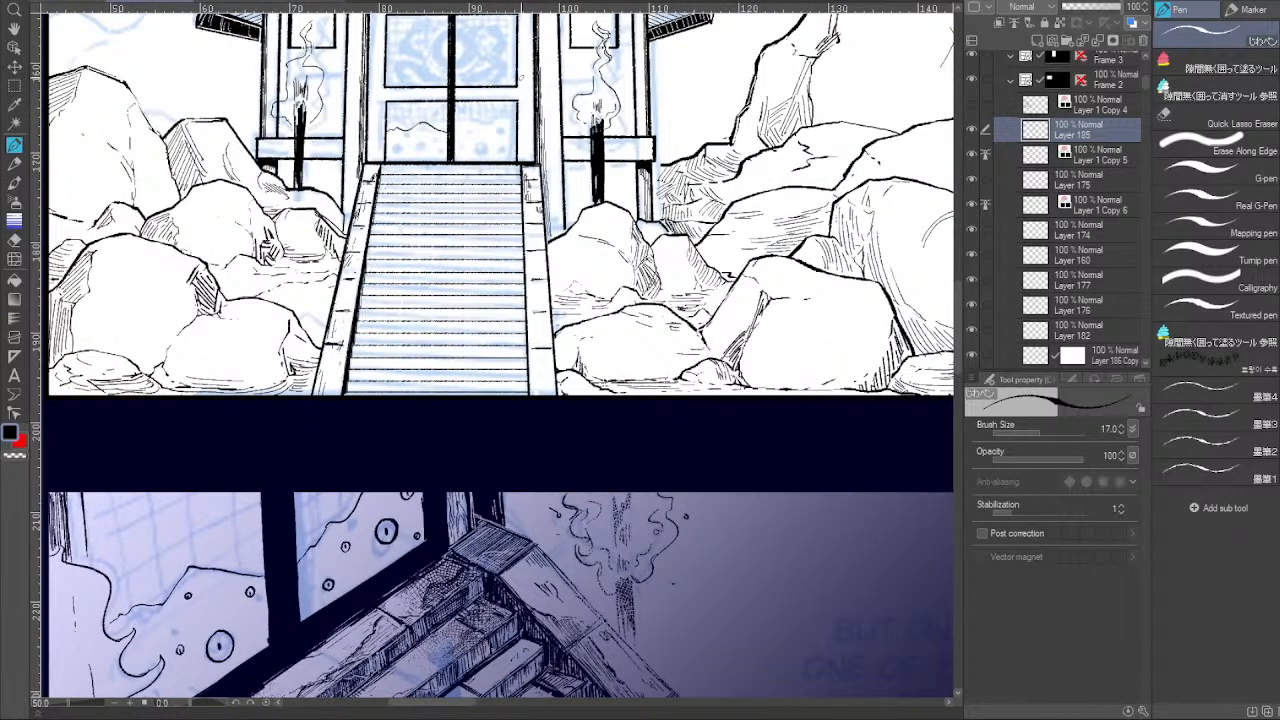
Ink the matching jagged, wavy line across the right lower door panel.
left_click_drag(455, 131, 521, 117)
left_click_drag(554, 367, 520, 513)
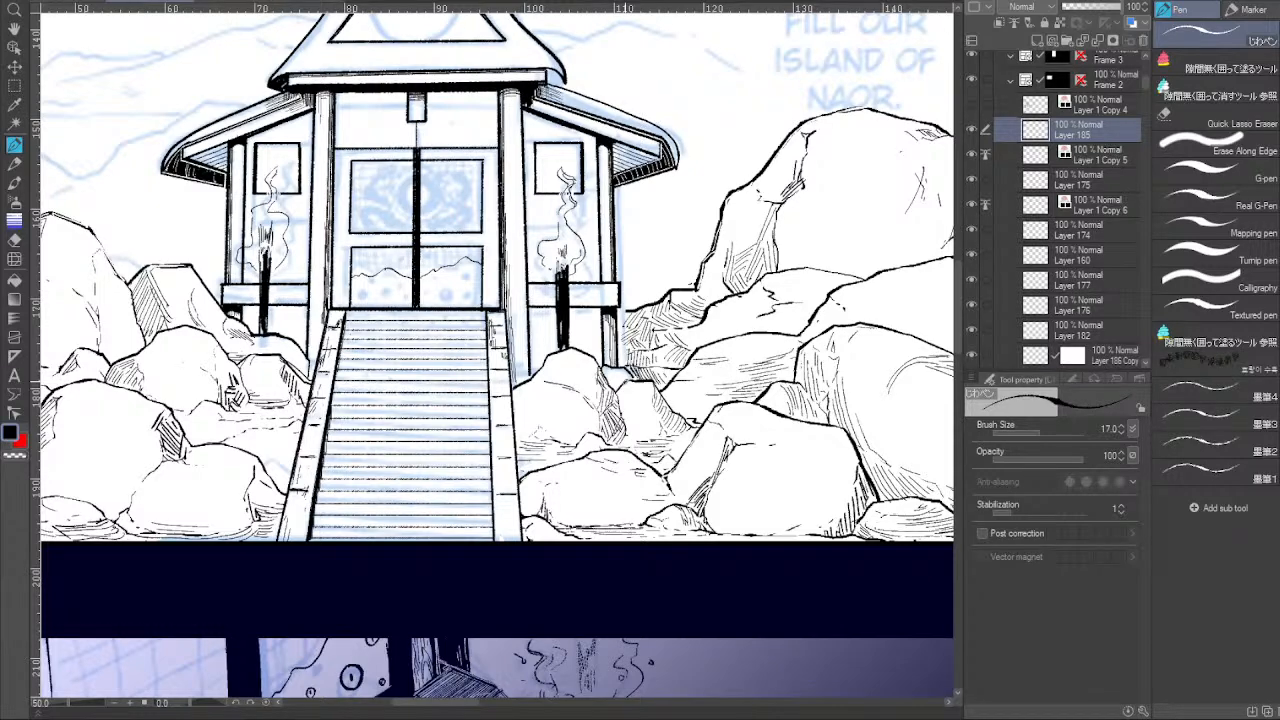
left_click_drag(507, 400, 535, 240)
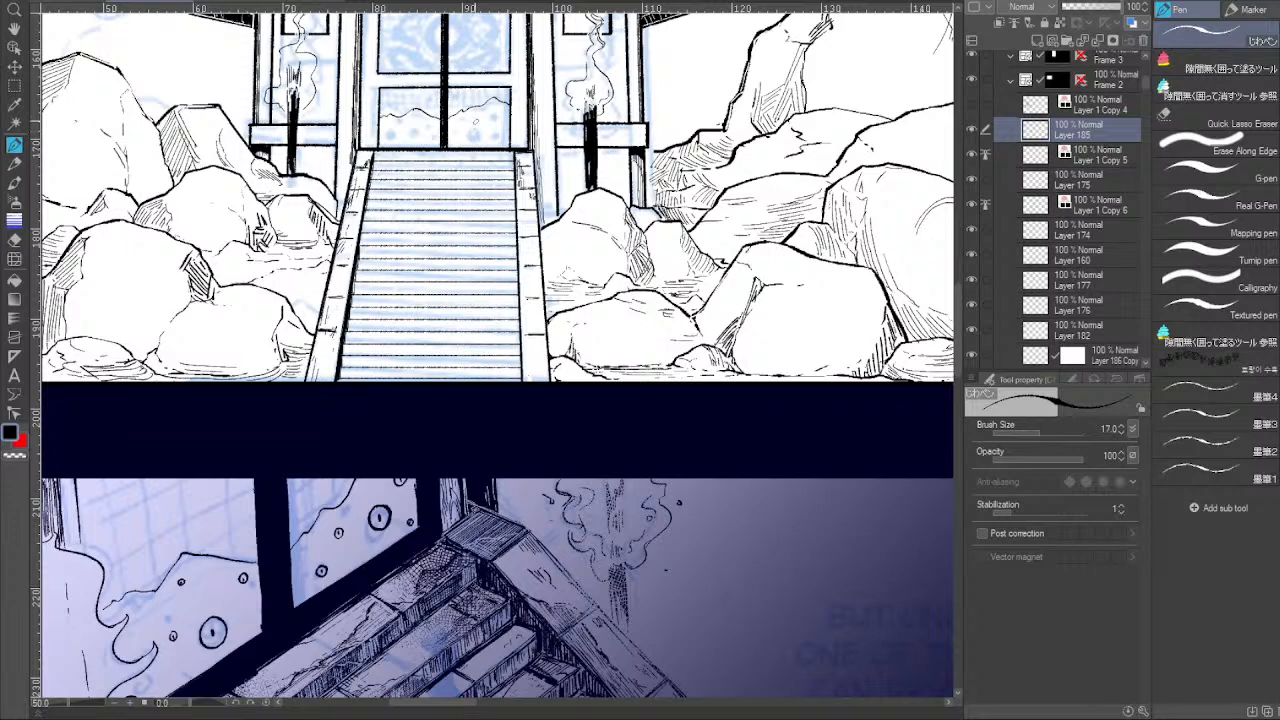
Ink small circles below the jagged line on the right lower door panel, undoing the unsatisfactory strokes.
left_click_drag(485, 125, 487, 127)
key("ctrl+z")
key("ctrl+z")
mouse_move(484, 123)
left_mouse_down()
mouse_move(502, 104)
mouse_move(528, 123)
left_mouse_up()
key("ctrl+z")
key("ctrl+z")
key("ctrl+z")
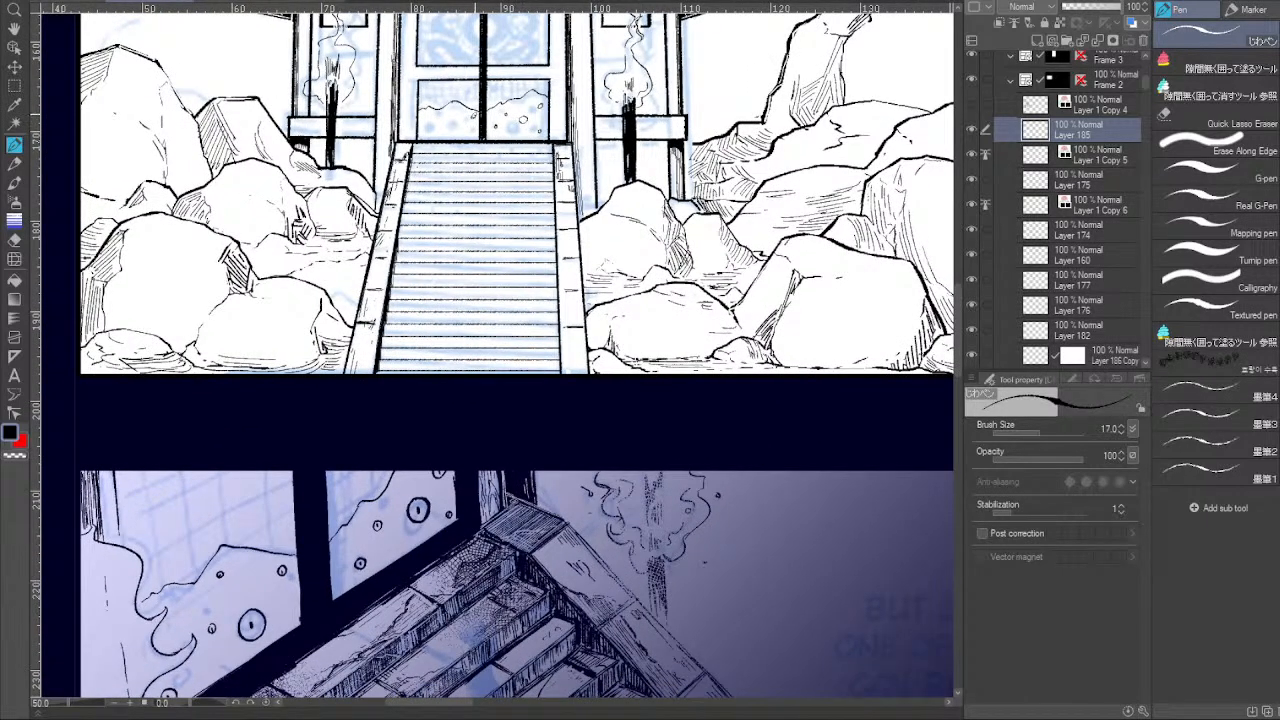
Ink matching small circles below the jagged line on the left lower door panel, undoing the unsatisfactory strokes.
mouse_move(455, 124)
left_mouse_down()
mouse_move(467, 119)
mouse_move(459, 132)
left_mouse_up()
key("ctrl+z")
key("ctrl+z")
key("ctrl+z")
key("ctrl+z")
key("ctrl+z")
key("ctrl+z")
left_click_drag(500, 434, 484, 414)
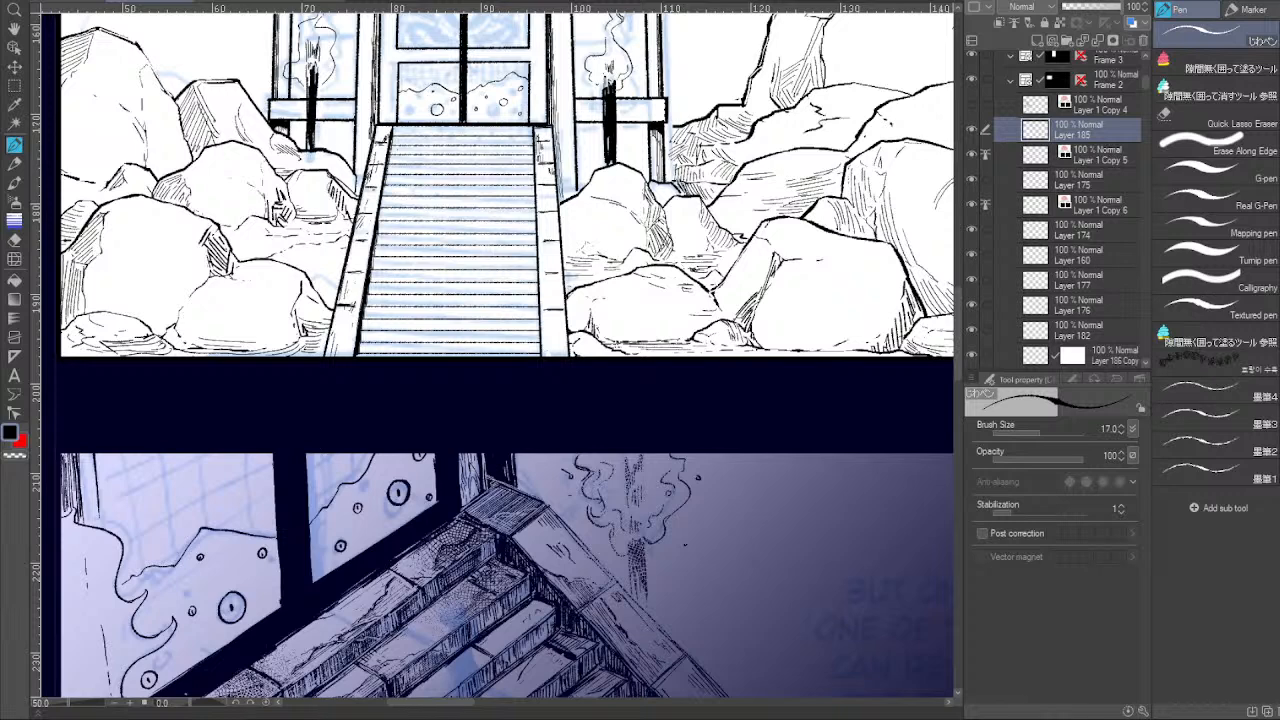
Ink a few short detail strokes near the lower left side of the shrine stairs.
left_click_drag(502, 239, 514, 223)
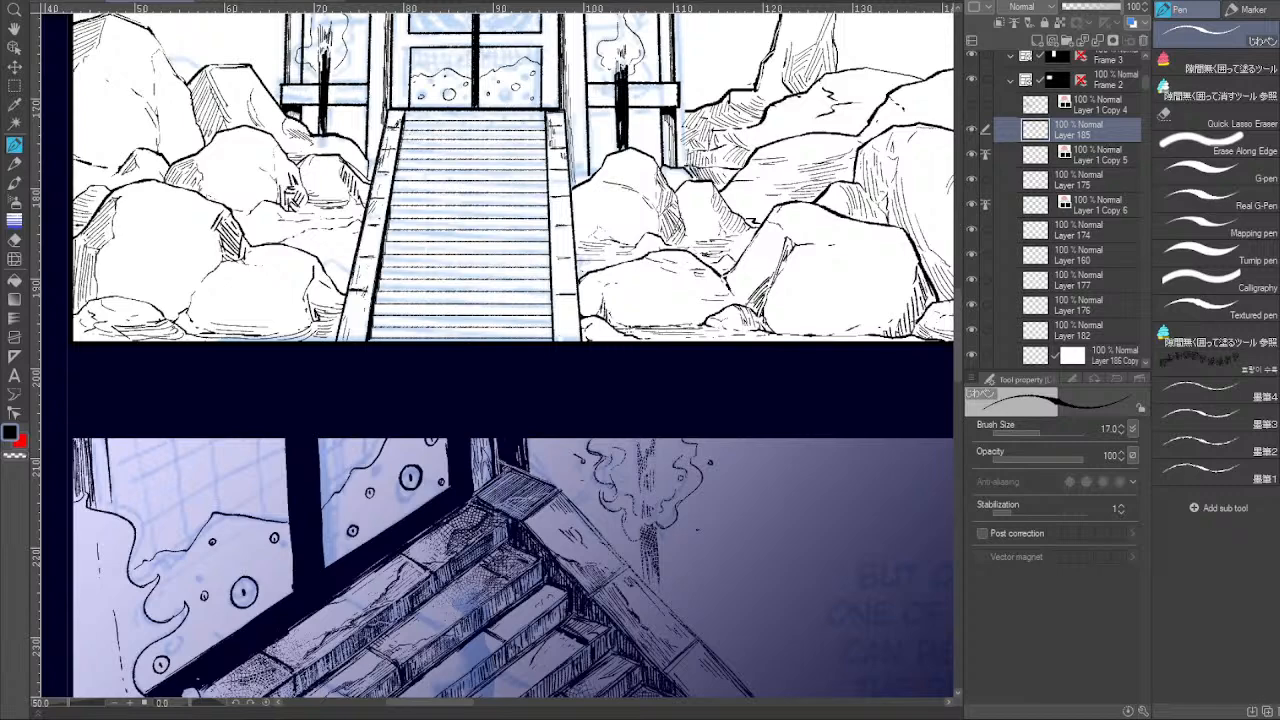
scroll(513, 403, "up", 3)
left_click_drag(346, 322, 350, 330)
left_click_drag(357, 317, 354, 336)
mouse_move(362, 321)
left_mouse_down()
mouse_move(354, 337)
mouse_move(372, 270)
left_mouse_up()
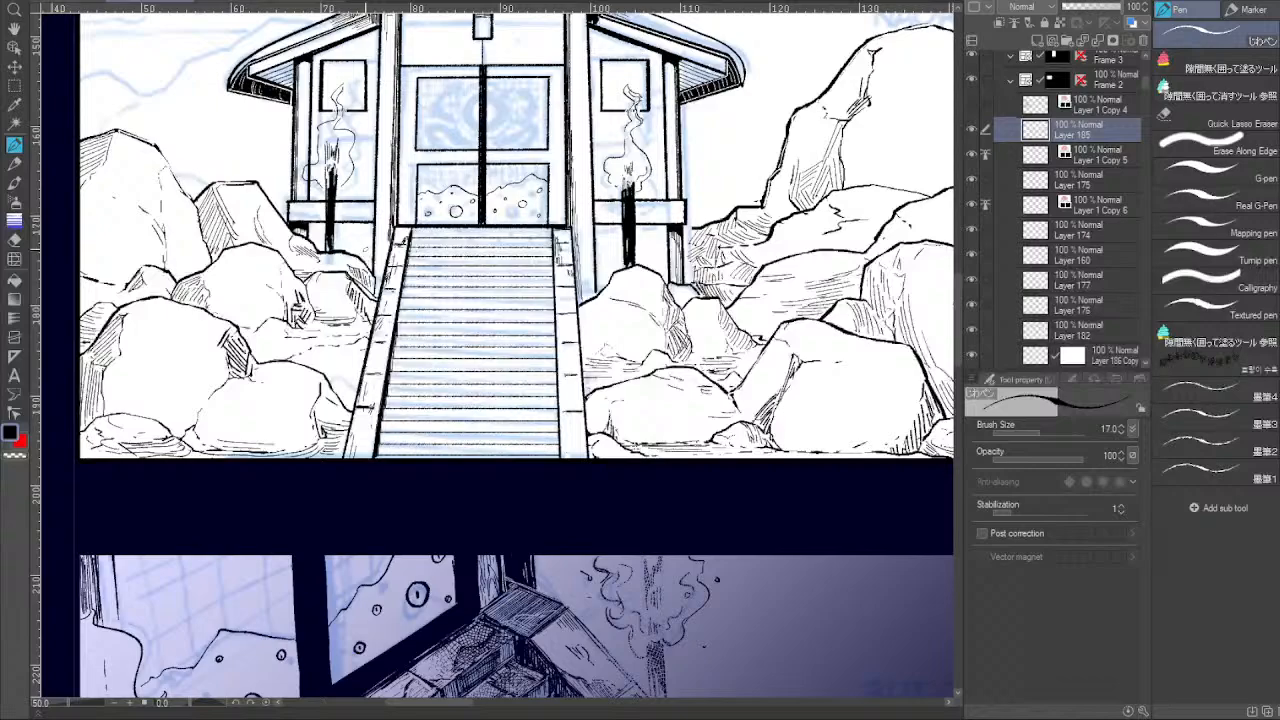
left_click_drag(190, 704, 181, 705)
left_click_drag(418, 339, 382, 343)
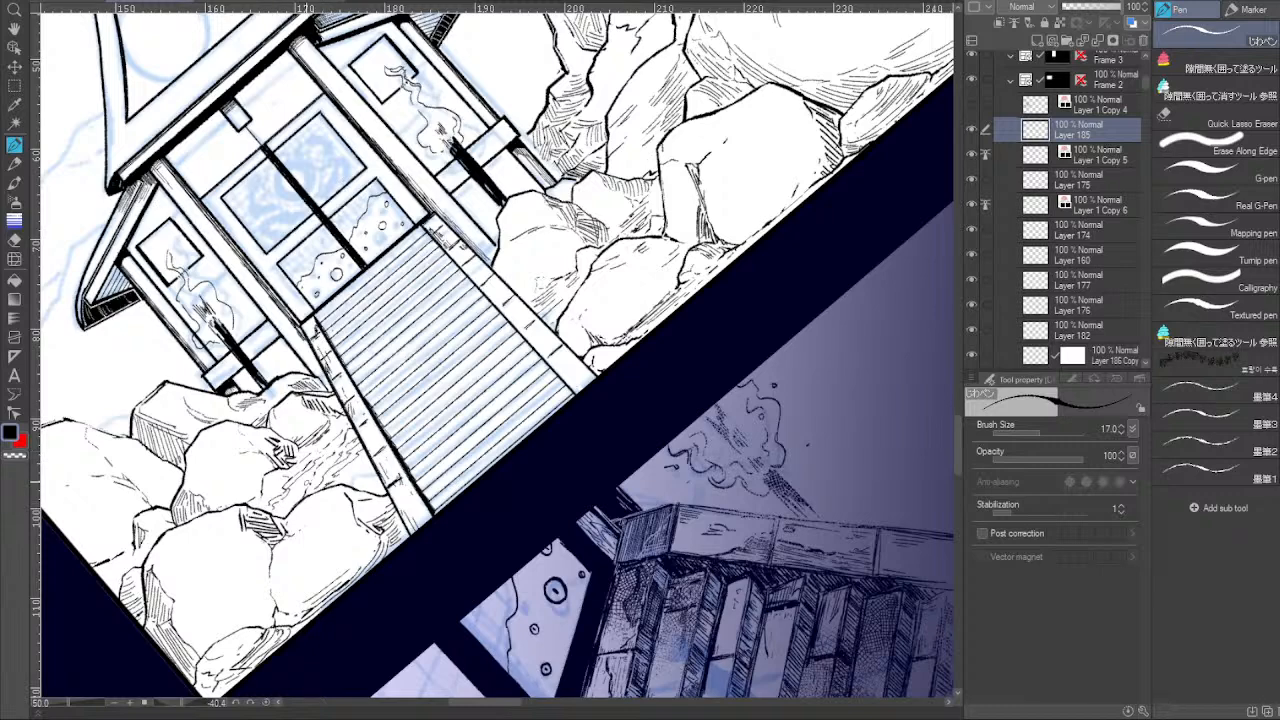
left_click(266, 703)
left_click_drag(345, 430, 485, 478)
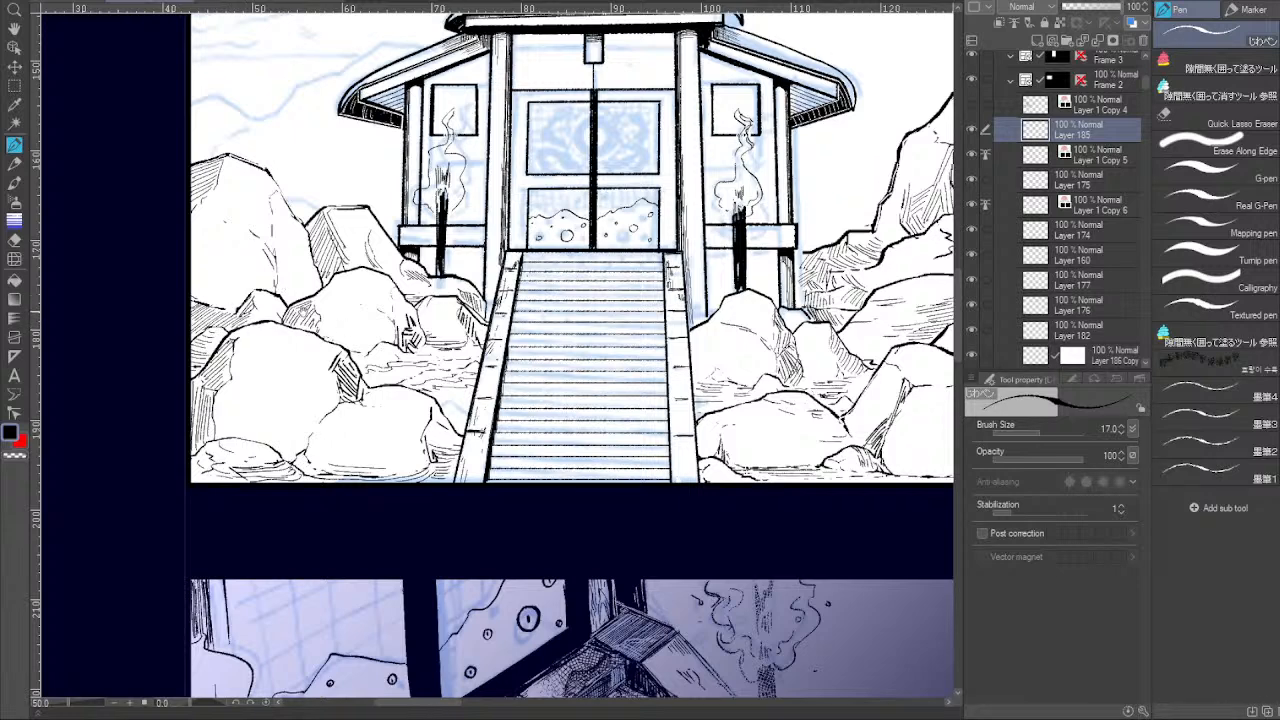
left_click_drag(304, 313, 288, 301)
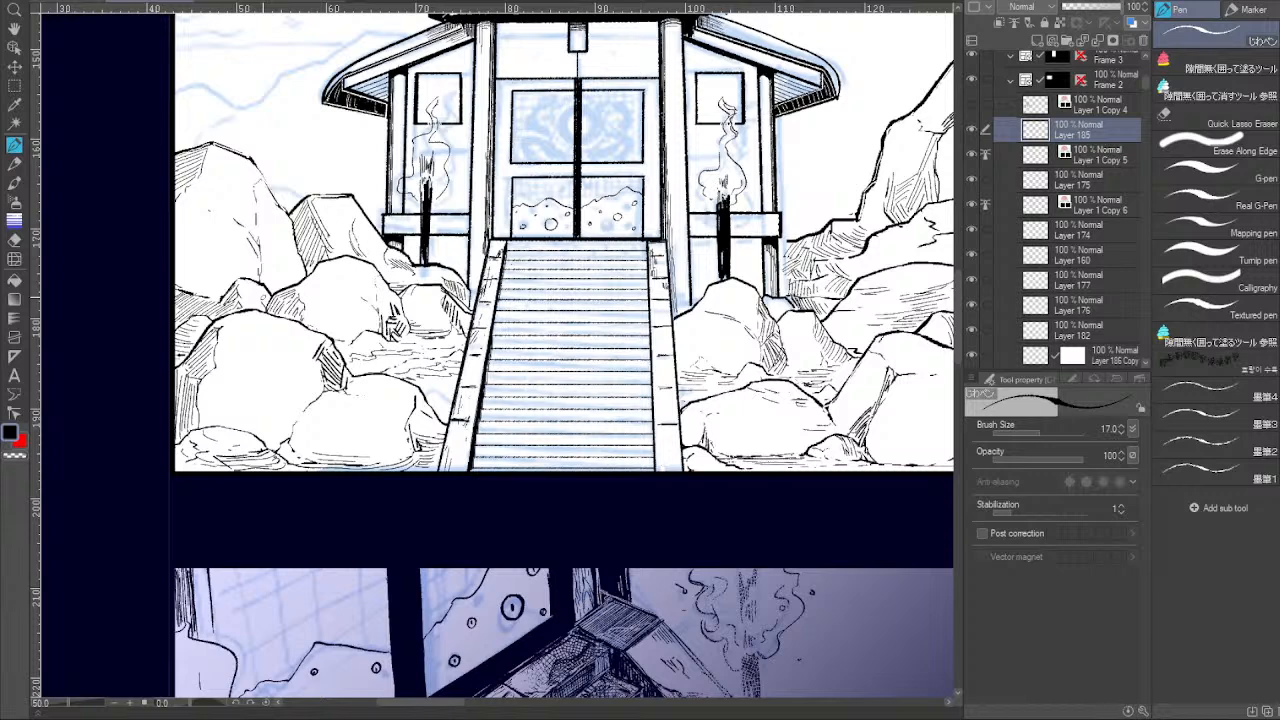
left_click_drag(379, 459, 354, 457)
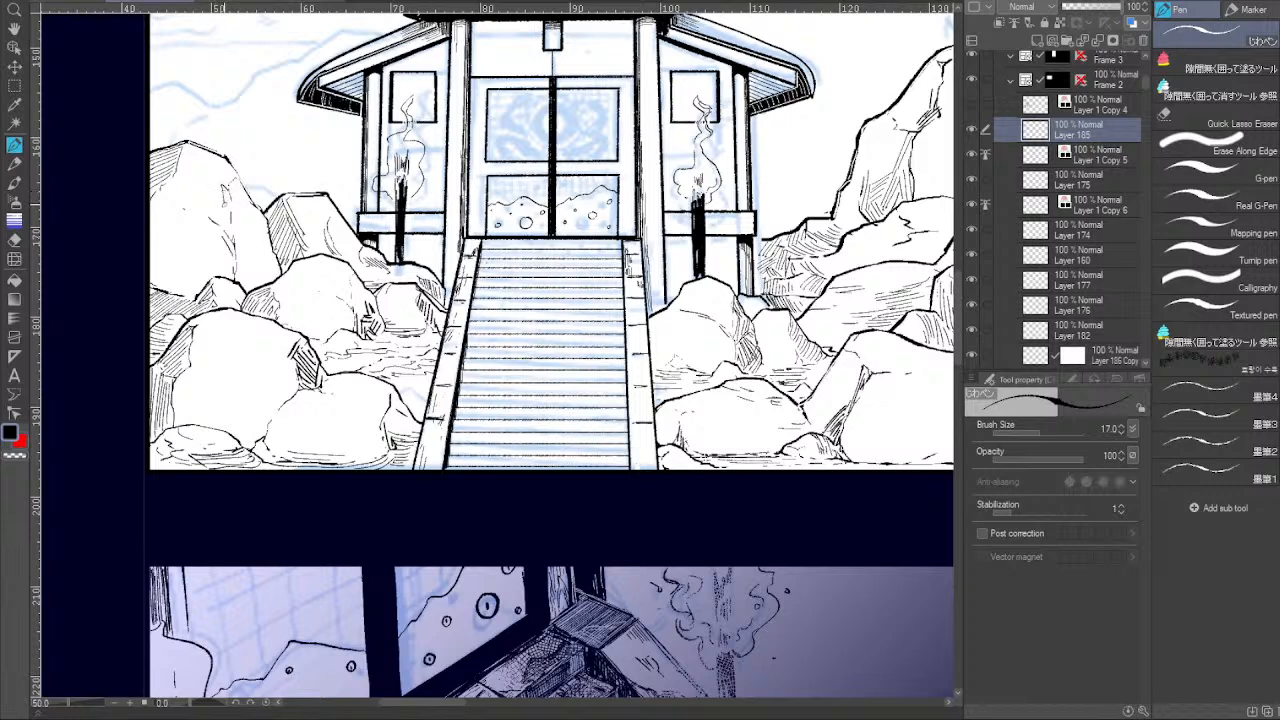
Ink a column of short hatching strokes on the large rock at the panel's far left.
left_click_drag(227, 190, 222, 204)
left_click_drag(229, 193, 222, 214)
left_click_drag(231, 204, 221, 226)
left_click_drag(231, 221, 221, 236)
left_click_drag(234, 228, 226, 244)
left_click_drag(594, 302, 551, 403)
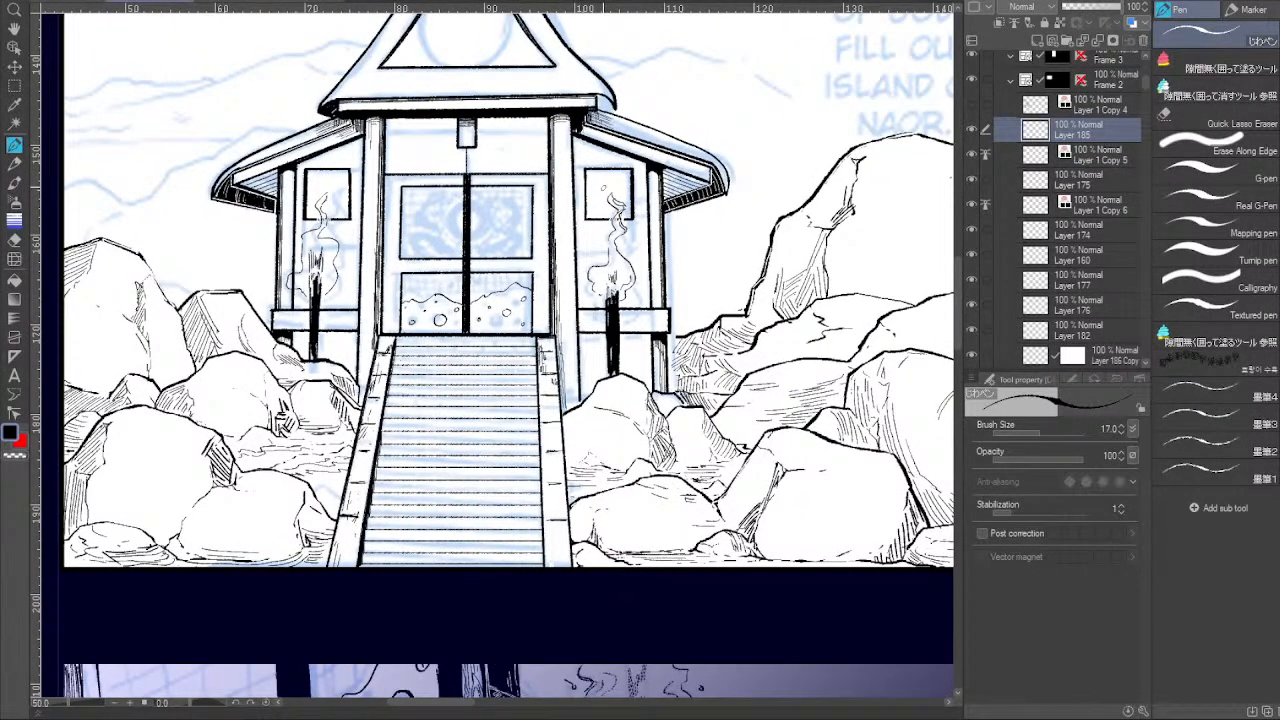
Add a new layer above Layer 185 and try a straight horizontal bar across both side windows, clearing it again.
left_click(1040, 40)
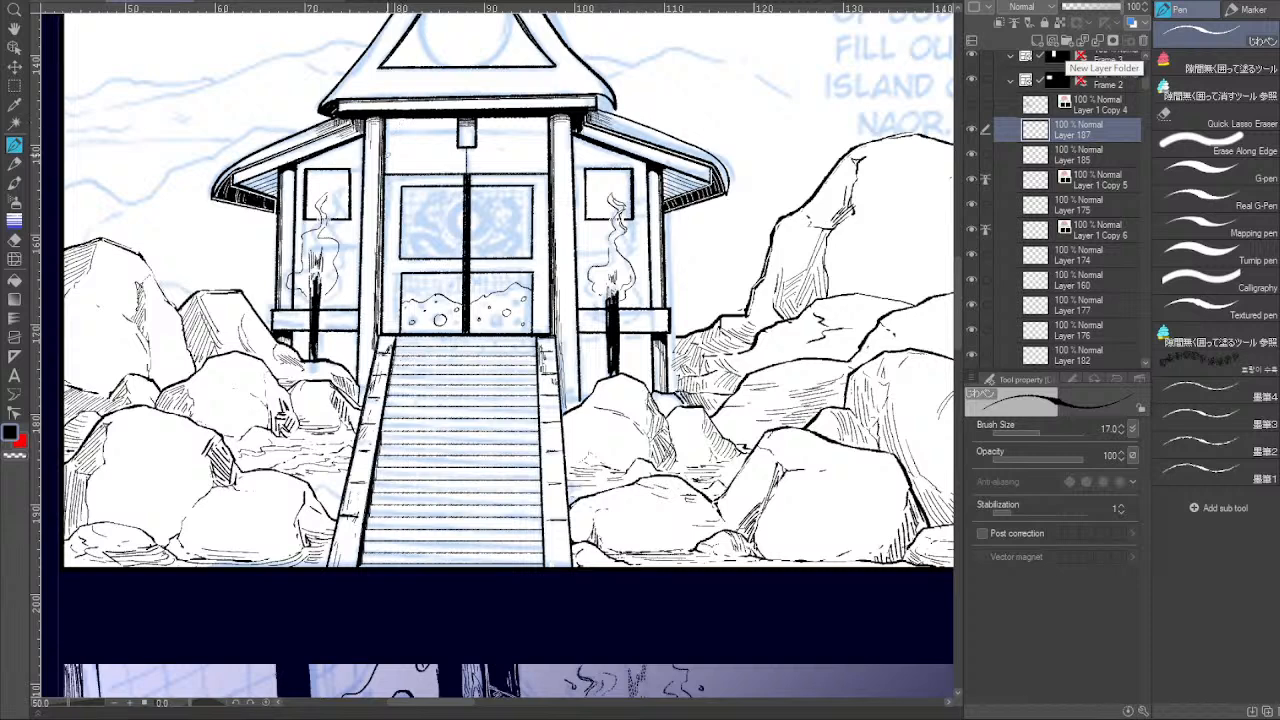
left_click(309, 192)
left_click(633, 191)
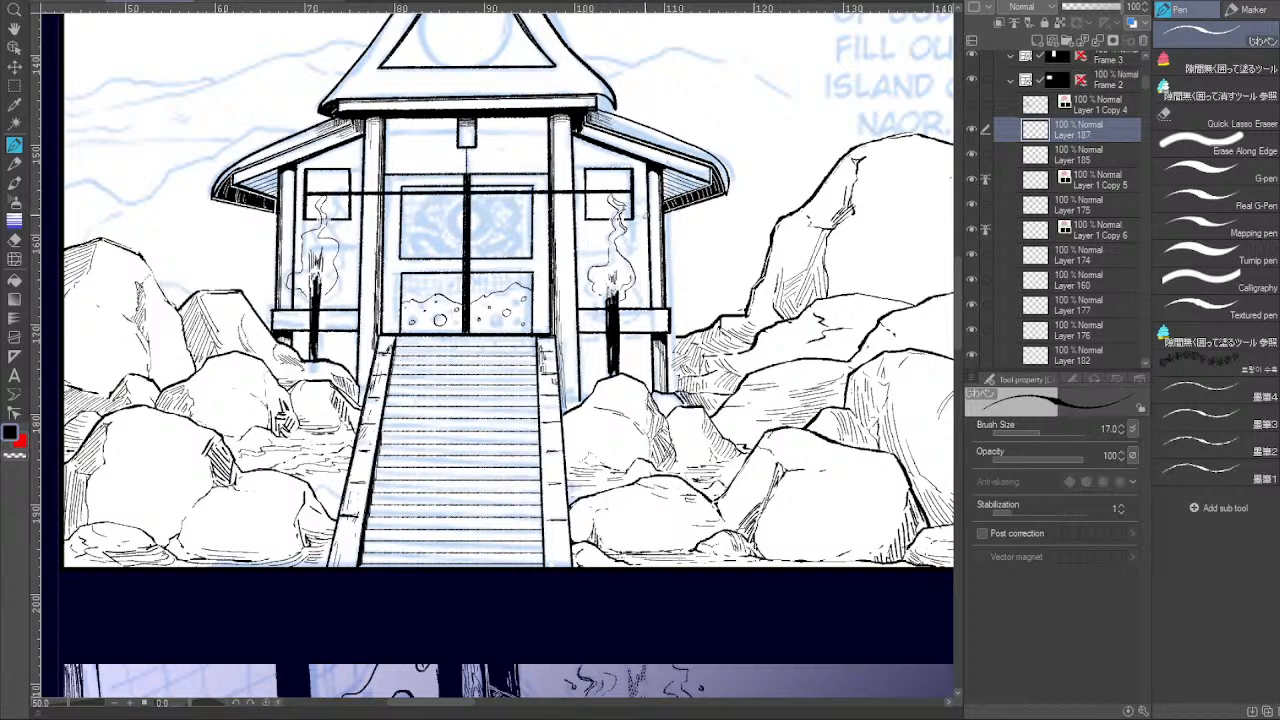
mouse_move(364, 192)
left_mouse_down()
mouse_move(525, 193)
mouse_move(602, 178)
mouse_move(519, 205)
left_mouse_up()
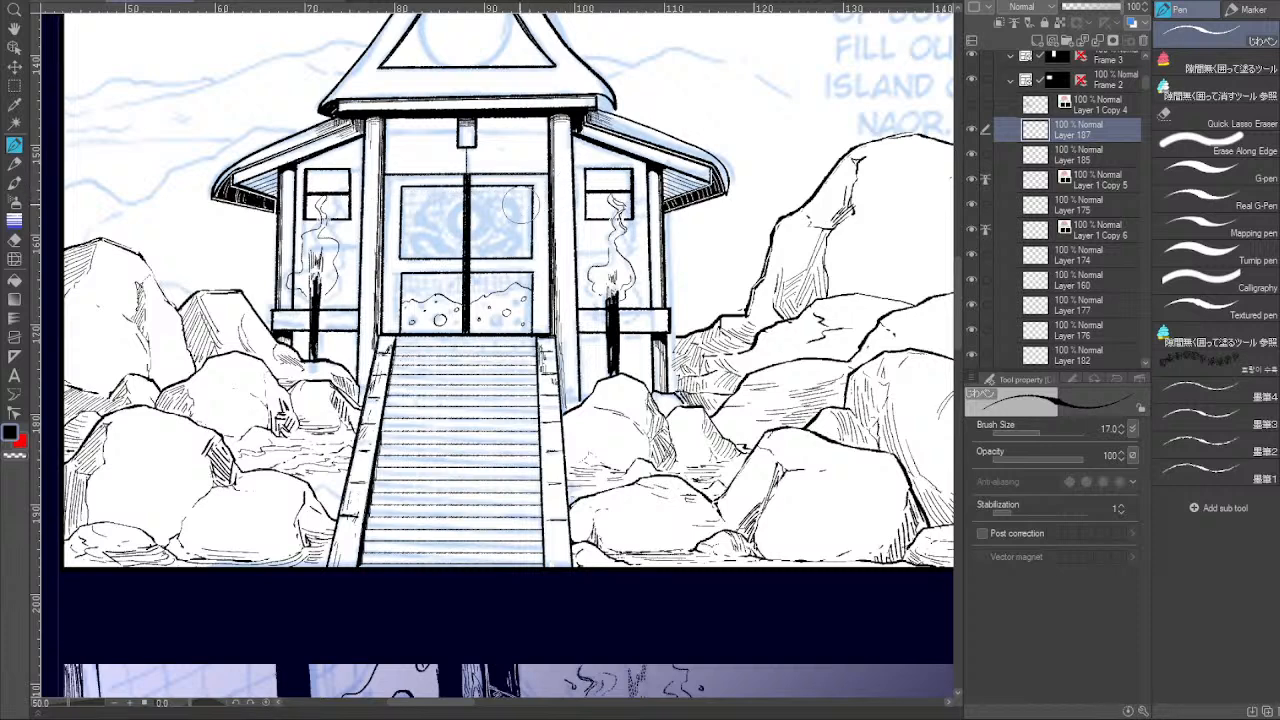
key("ctrl+z")
mouse_move(566, 180)
left_mouse_down()
mouse_move(570, 195)
mouse_move(534, 186)
left_mouse_up()
left_click_drag(588, 199, 638, 195)
left_click_drag(322, 190, 346, 193)
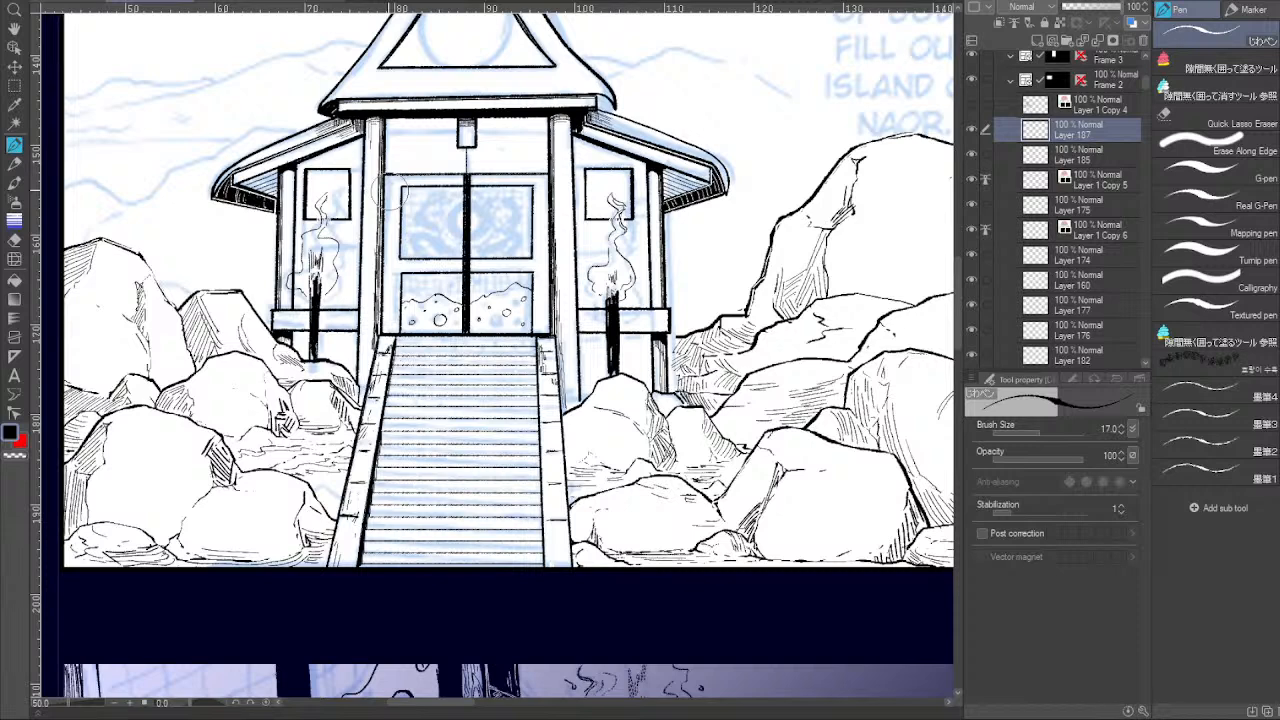
Browse the decoration brushes and select the 角飾り corner ornament brush.
left_click(11, 224)
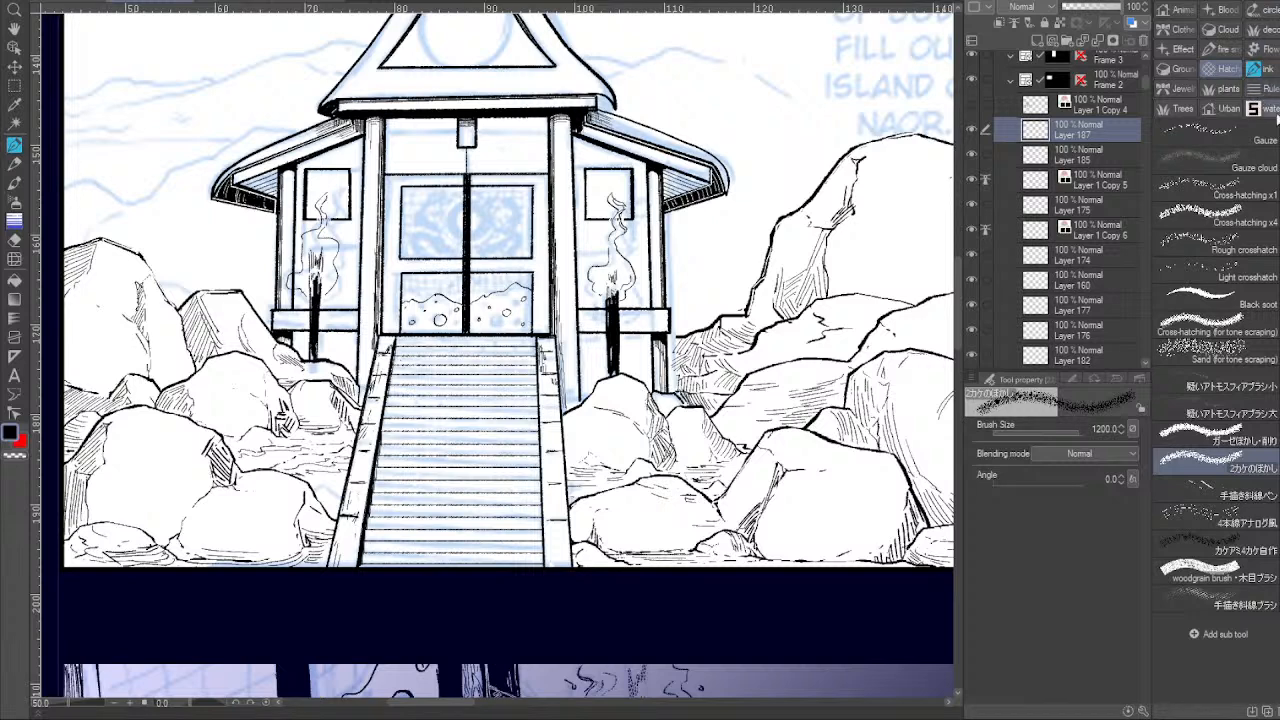
left_click(1262, 108)
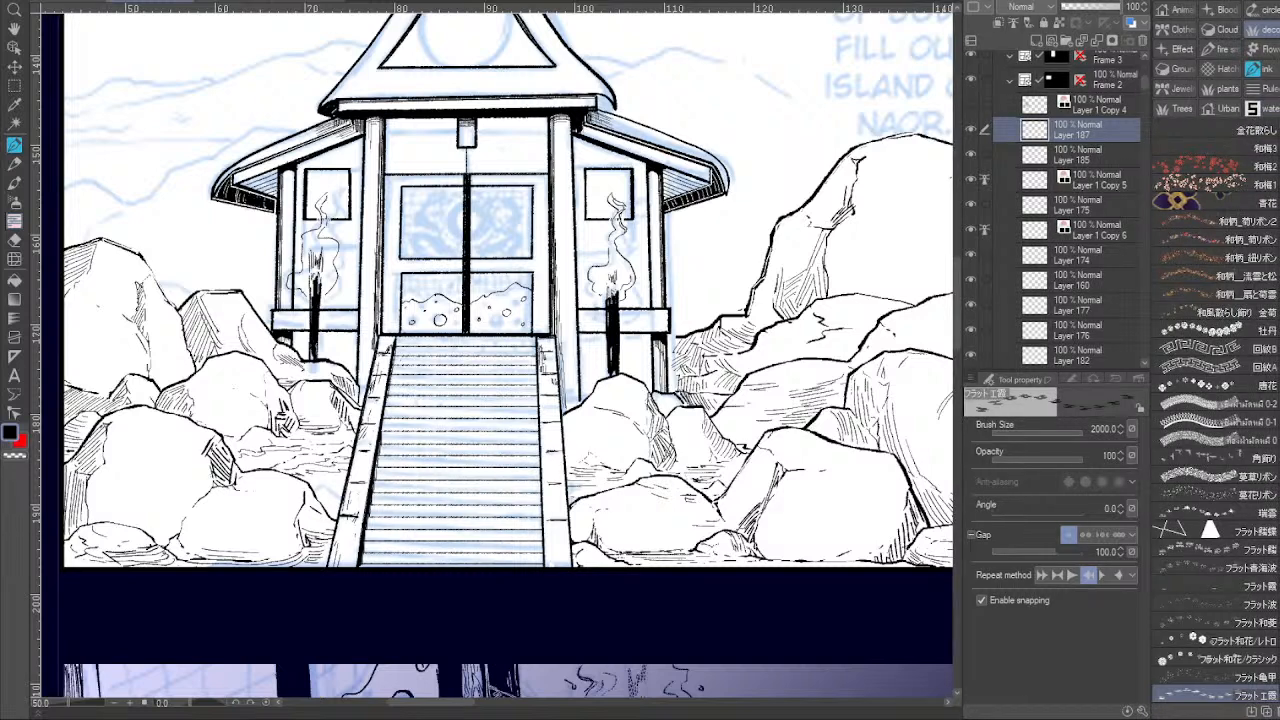
scroll(1216, 413, "down", 6)
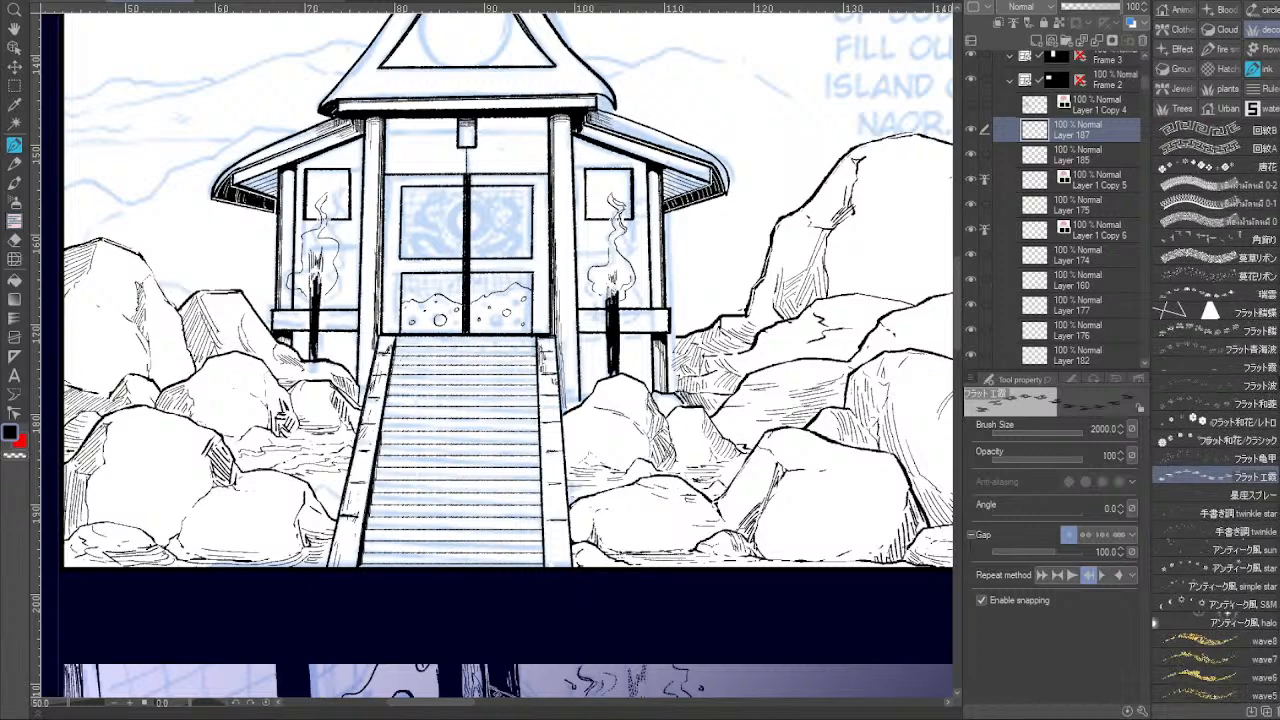
scroll(1216, 413, "down", 7)
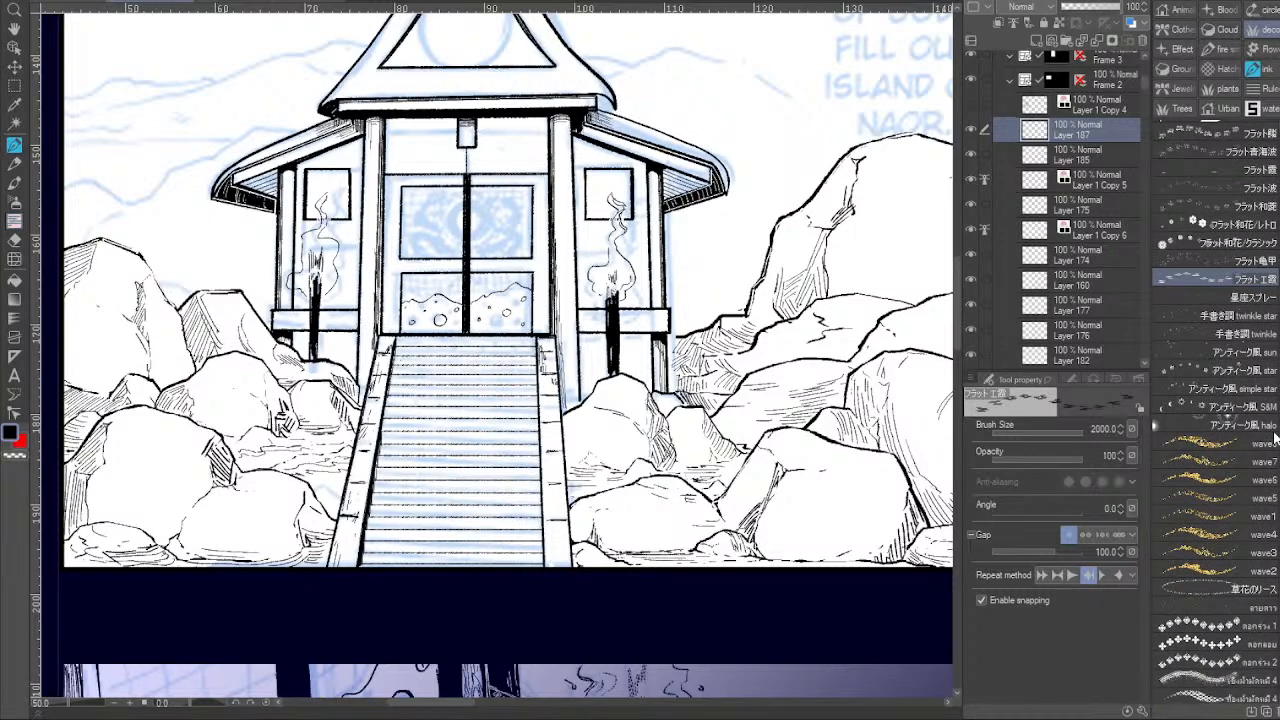
scroll(1216, 413, "down", 10)
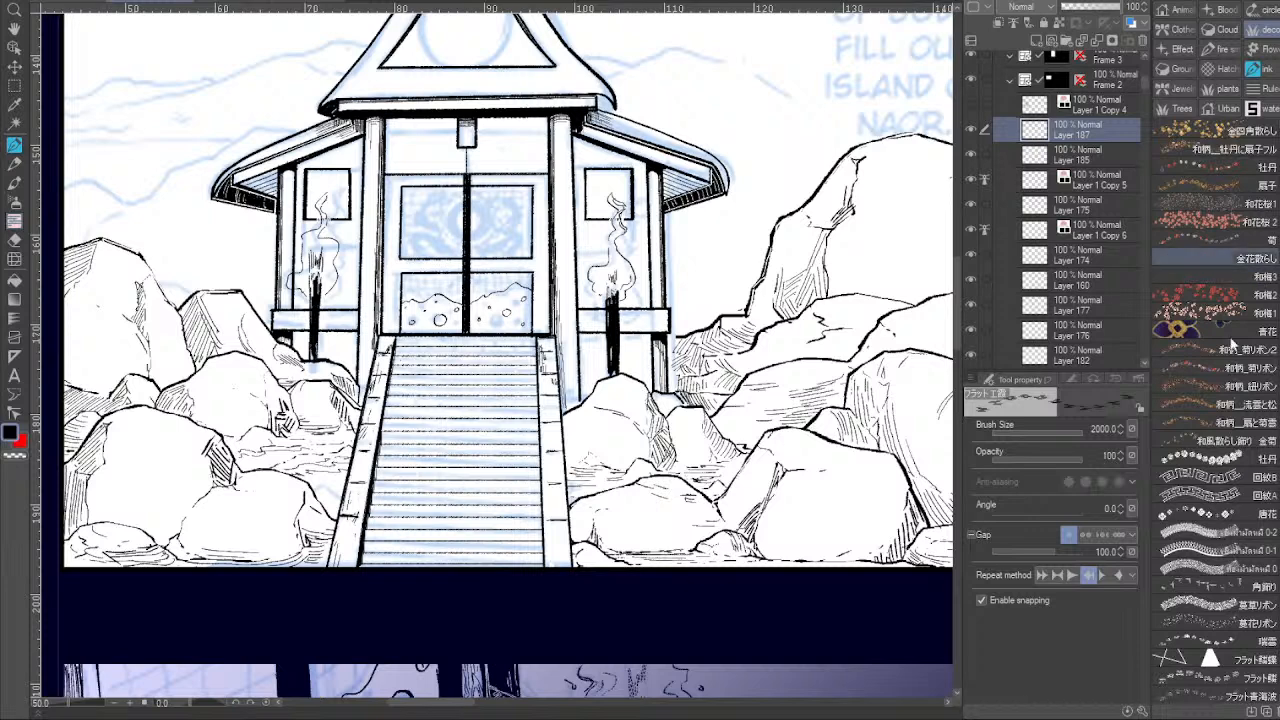
left_click(1225, 586)
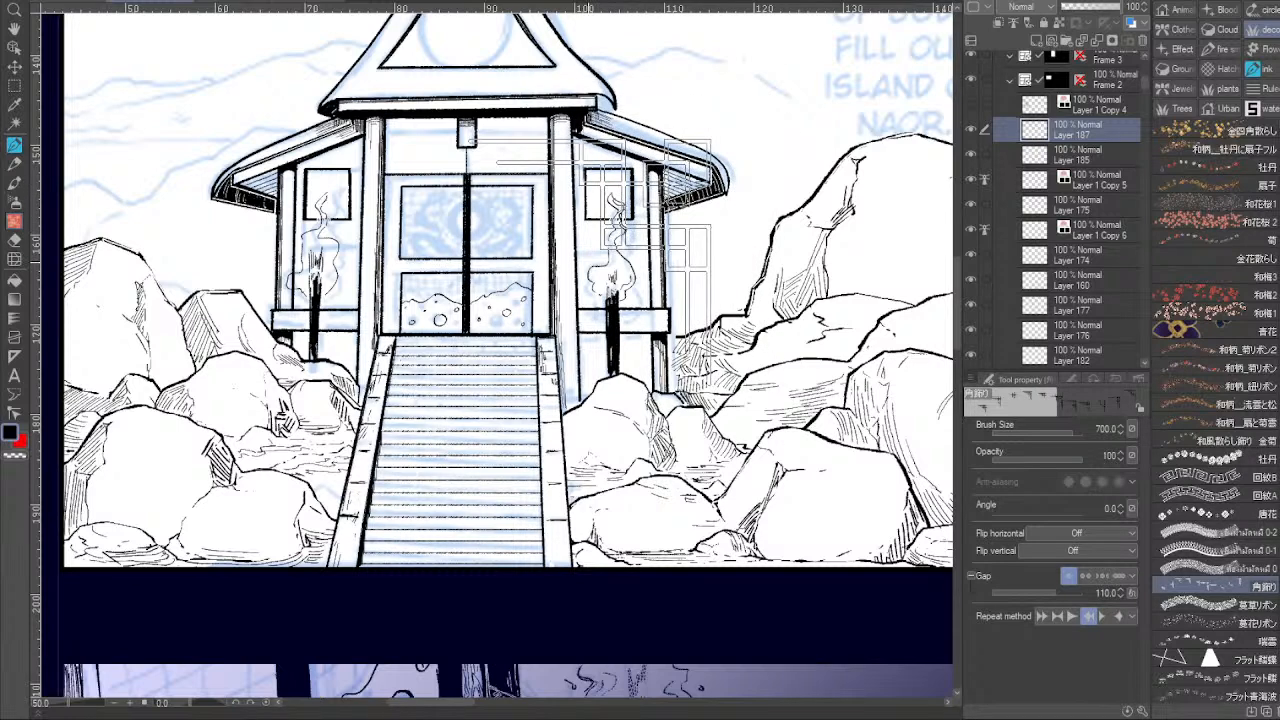
Try stamping a corner ornament at brush size 700, scaling it to 18% and fitting it into the right side window.
left_click(645, 191)
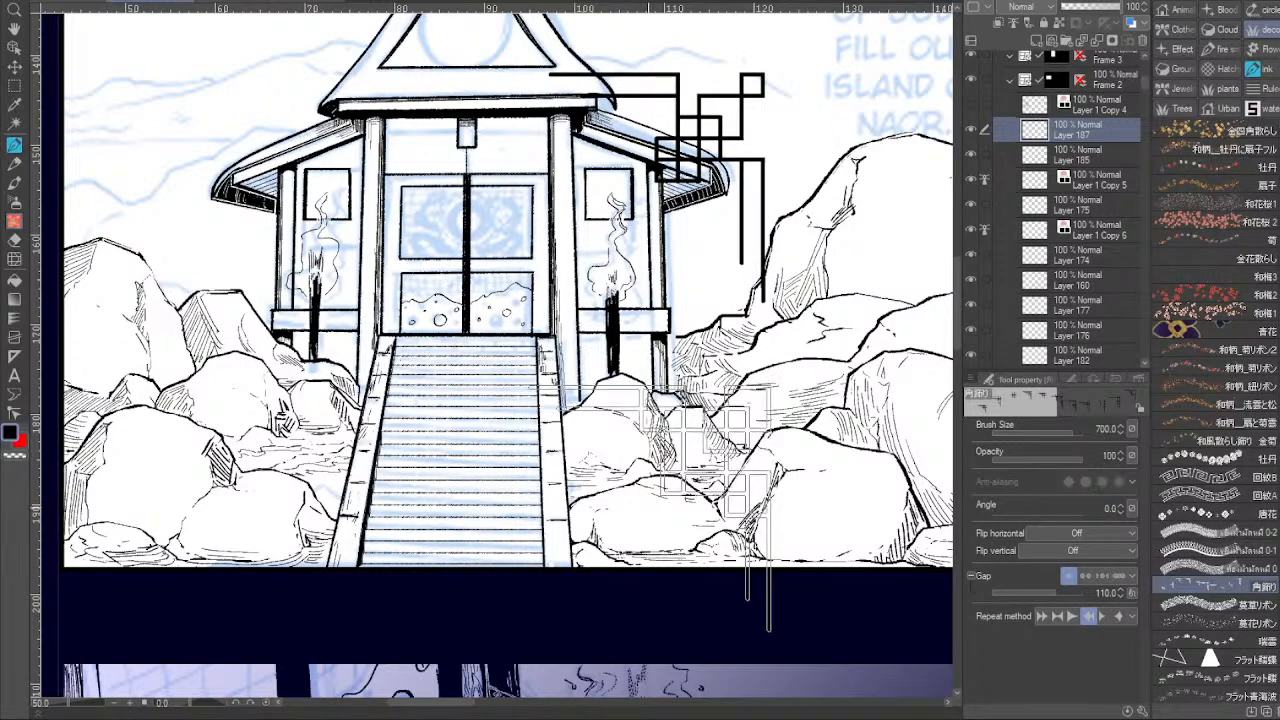
key("ctrl+t")
left_click_drag(766, 72, 623, 184)
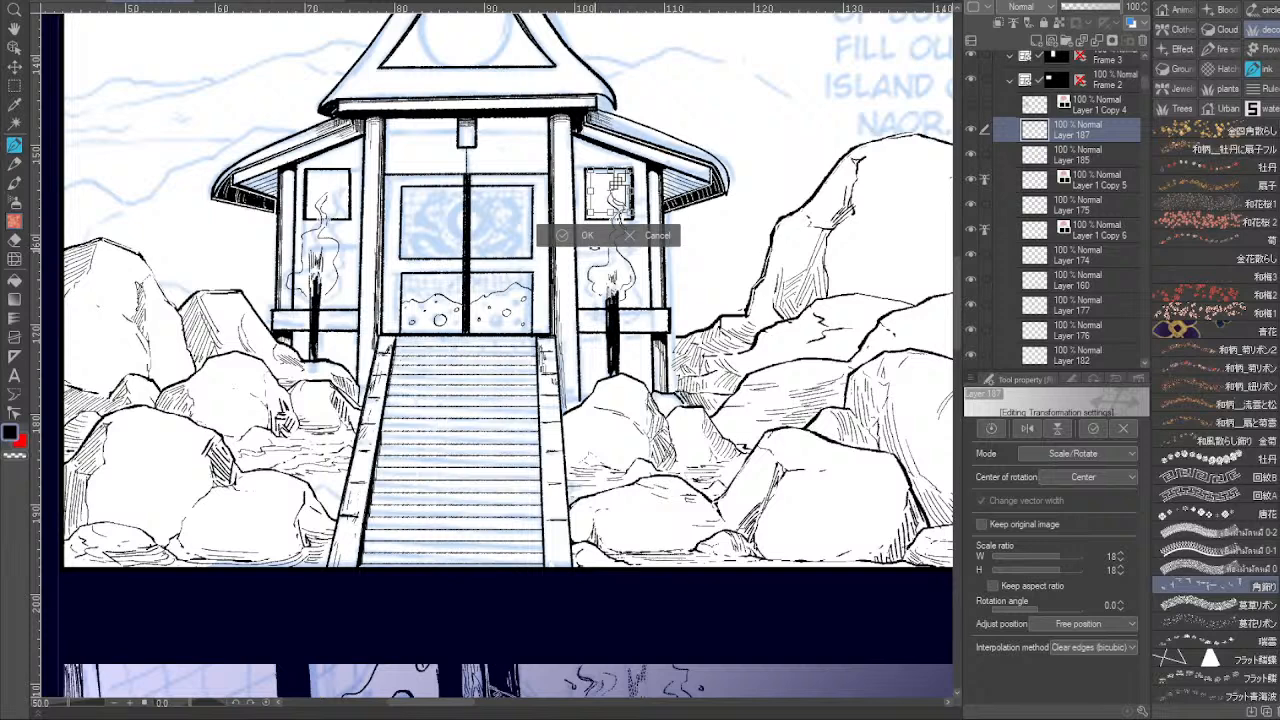
left_click(588, 238)
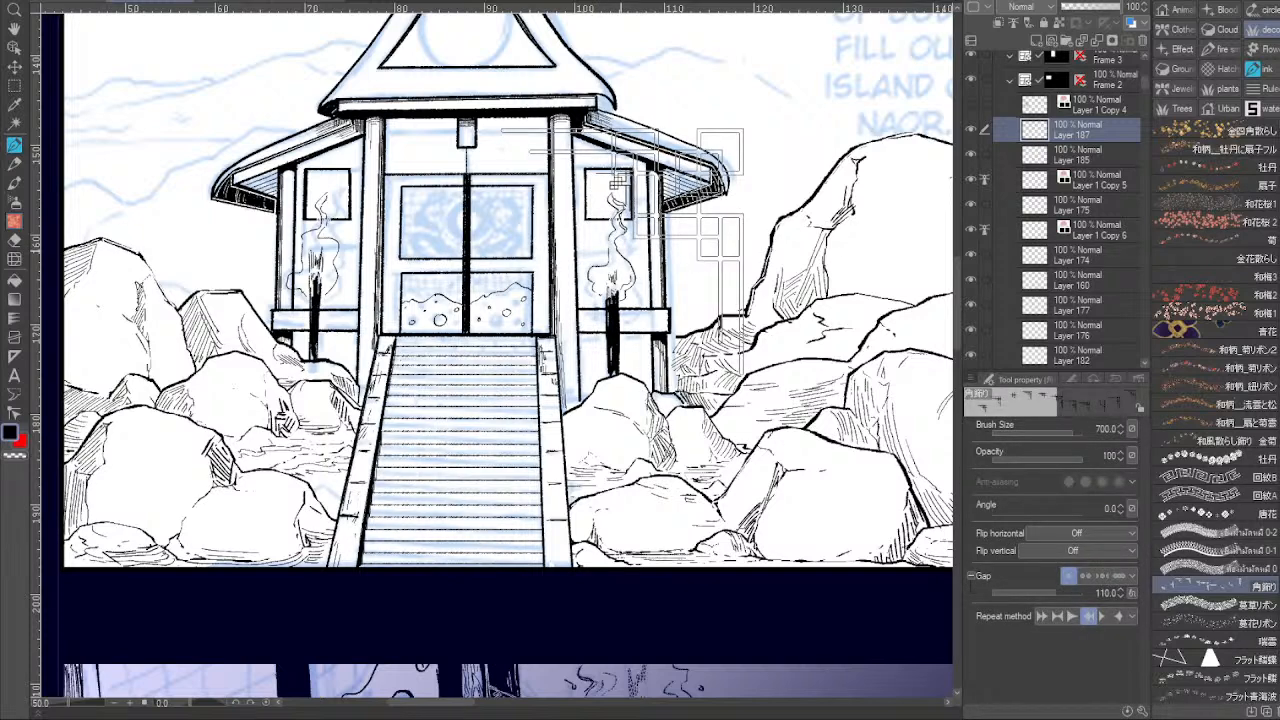
Stamp and undo successive corner ornament variants to the right of the shrine roof, looking for a suitable window lattice design.
left_click(744, 138)
key("ctrl+z")
left_click(741, 153)
key("ctrl+z")
left_click(743, 156)
key("ctrl+z")
left_click(747, 150)
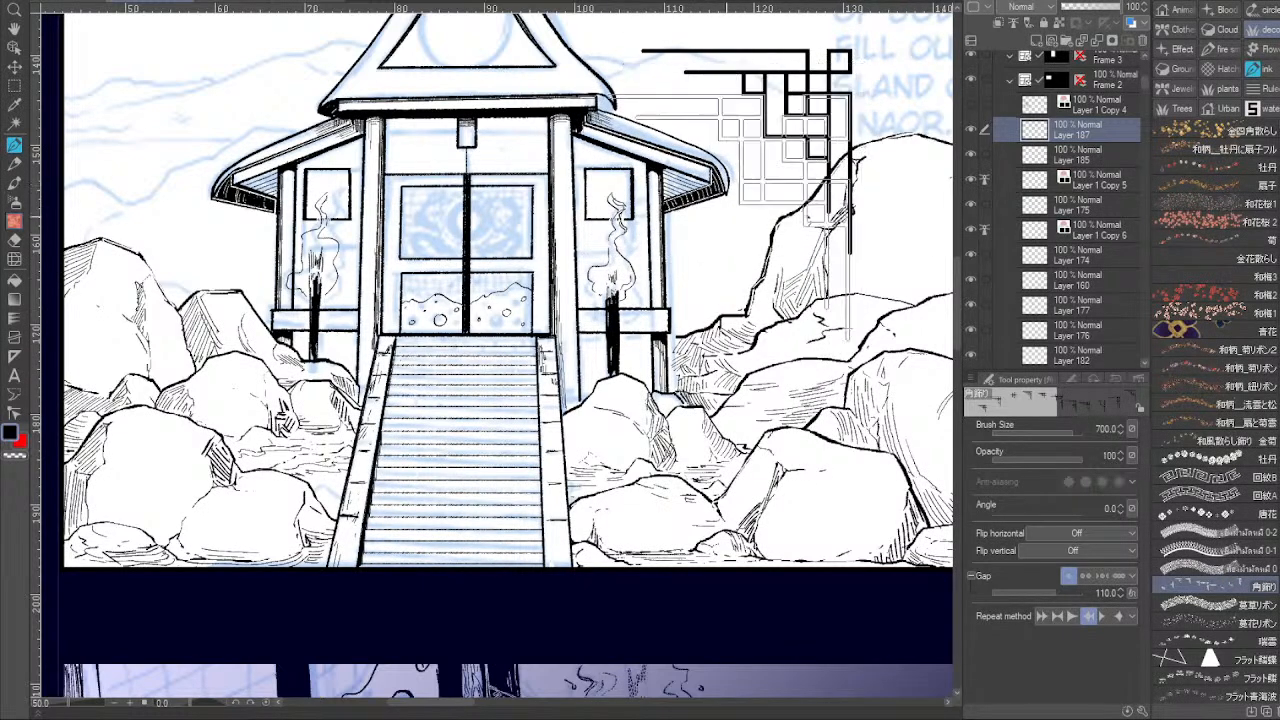
key("ctrl+z")
left_click(745, 159)
key("ctrl+z")
left_click(762, 235)
key("ctrl+z")
left_click(758, 228)
key("ctrl+z")
left_click(733, 178)
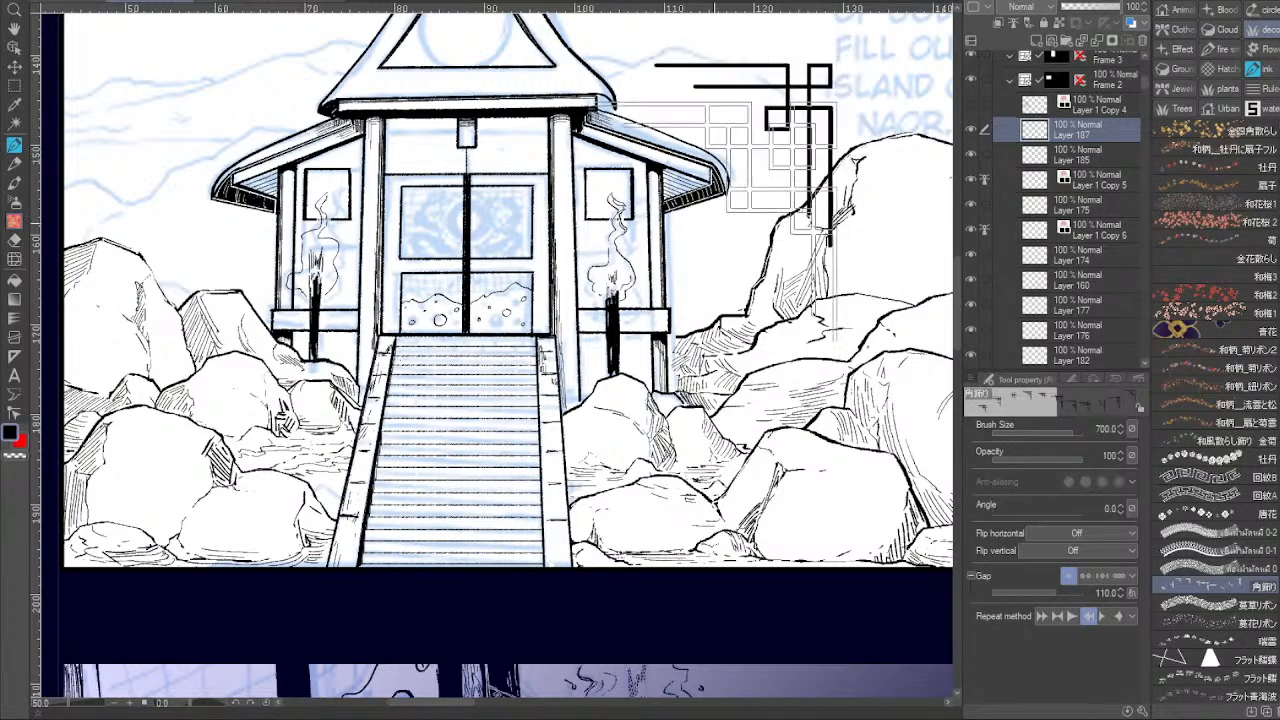
Stamp the corner lattice decoration in the empty area beside the temple, undoing unsuitable variants until a dense overlapping-grid corner is placed.
key("ctrl+z")
left_click(747, 160)
key("ctrl+z")
left_click(749, 168)
key("ctrl+z")
left_click(758, 112)
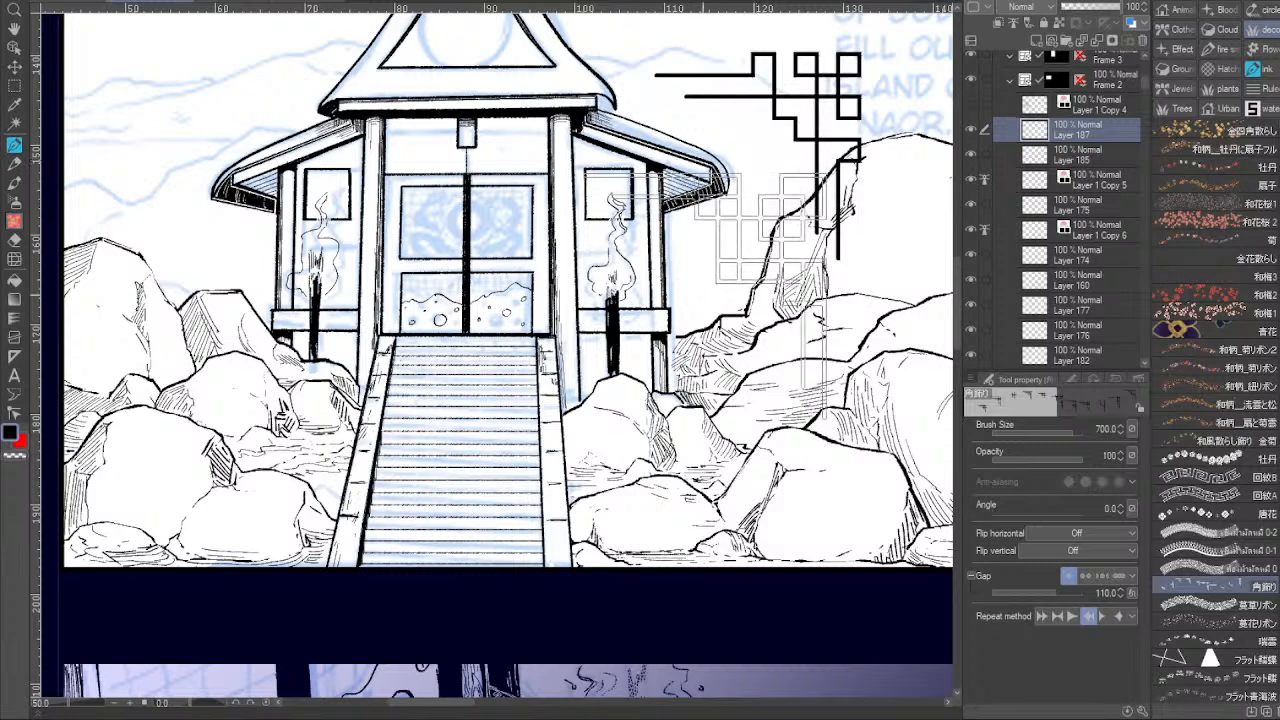
key("ctrl+z")
left_click(760, 108)
key("ctrl+z")
left_click(748, 162)
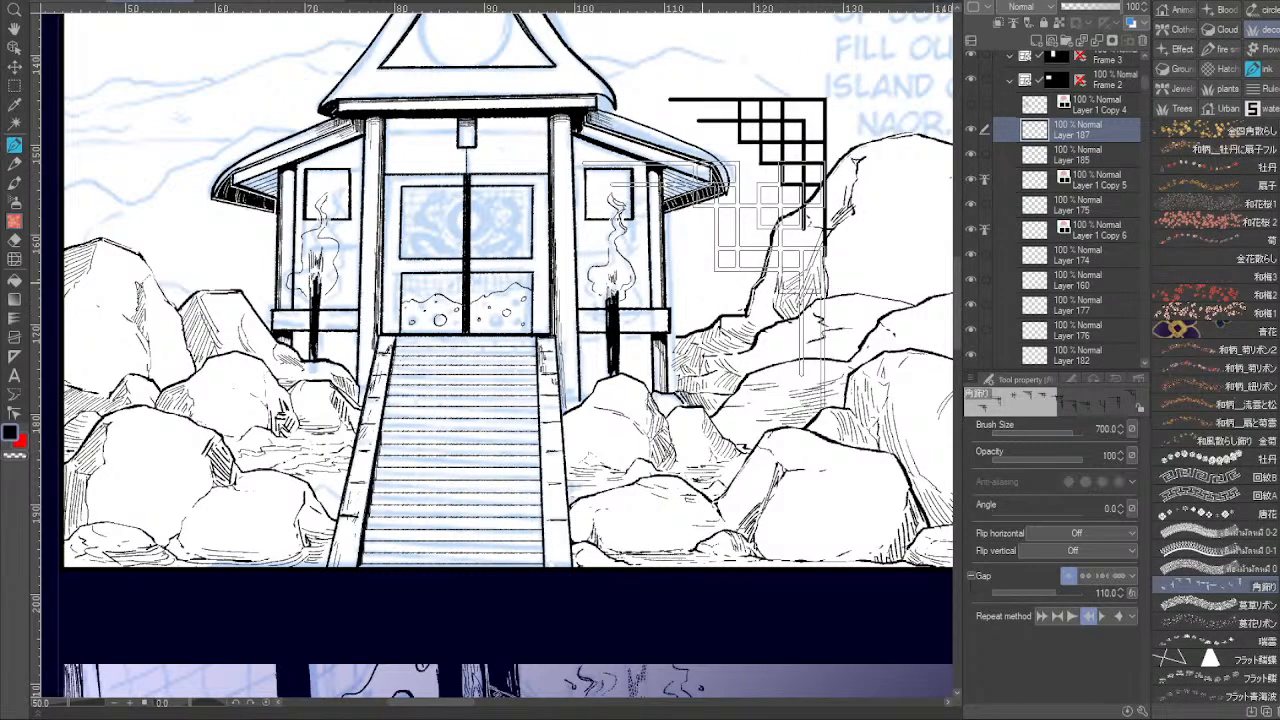
Transform the stamped lattice down to 43% and fit its grid inside the temple's right-hand window.
key("ctrl+t")
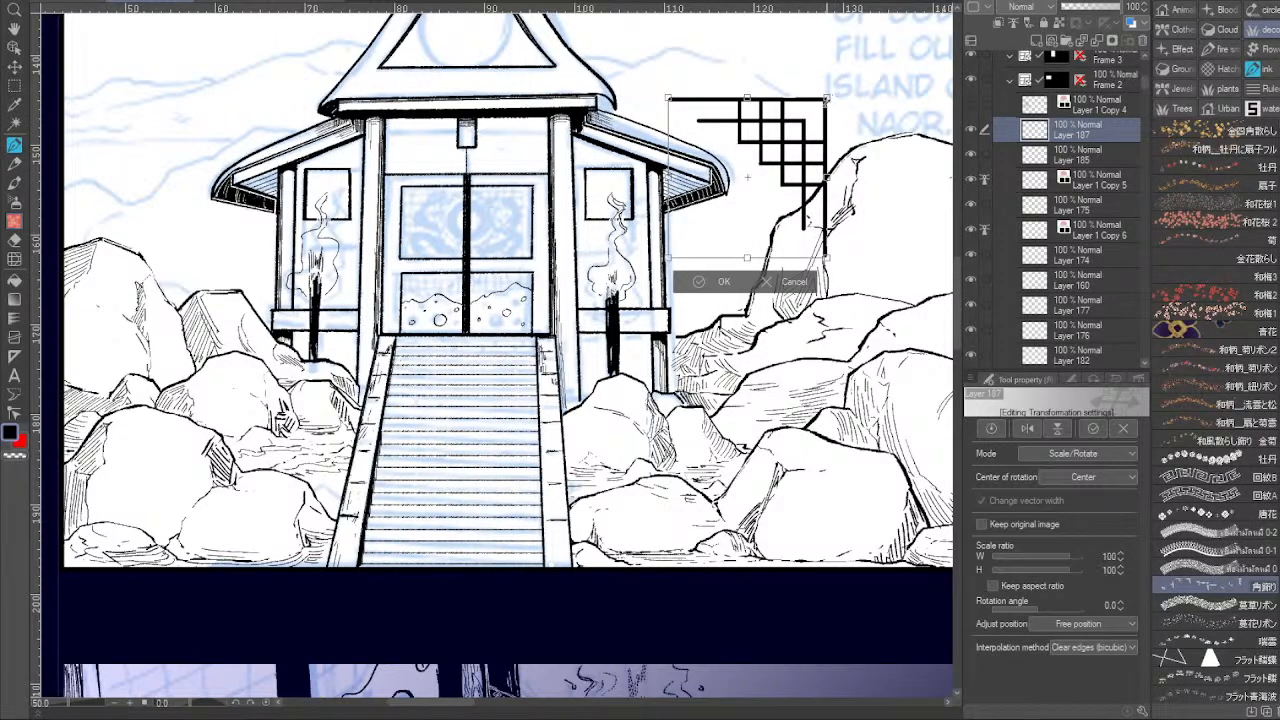
left_click_drag(826, 98, 626, 213)
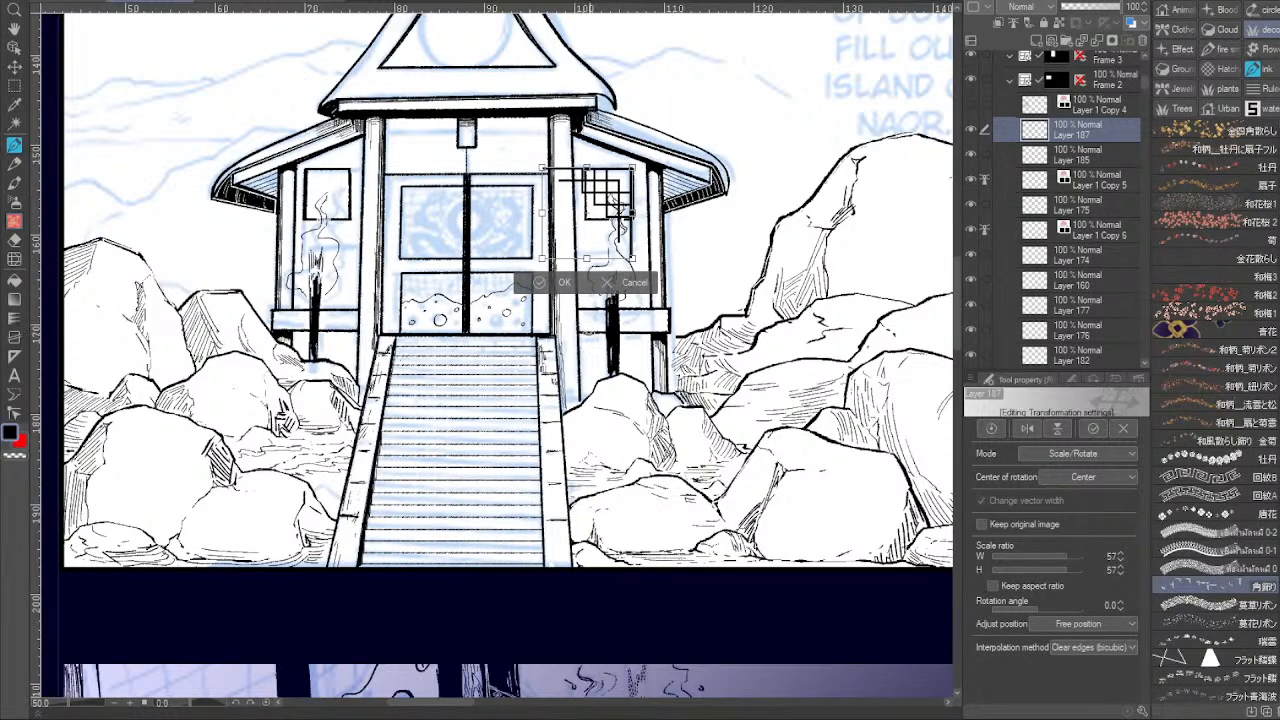
left_click_drag(540, 259, 565, 237)
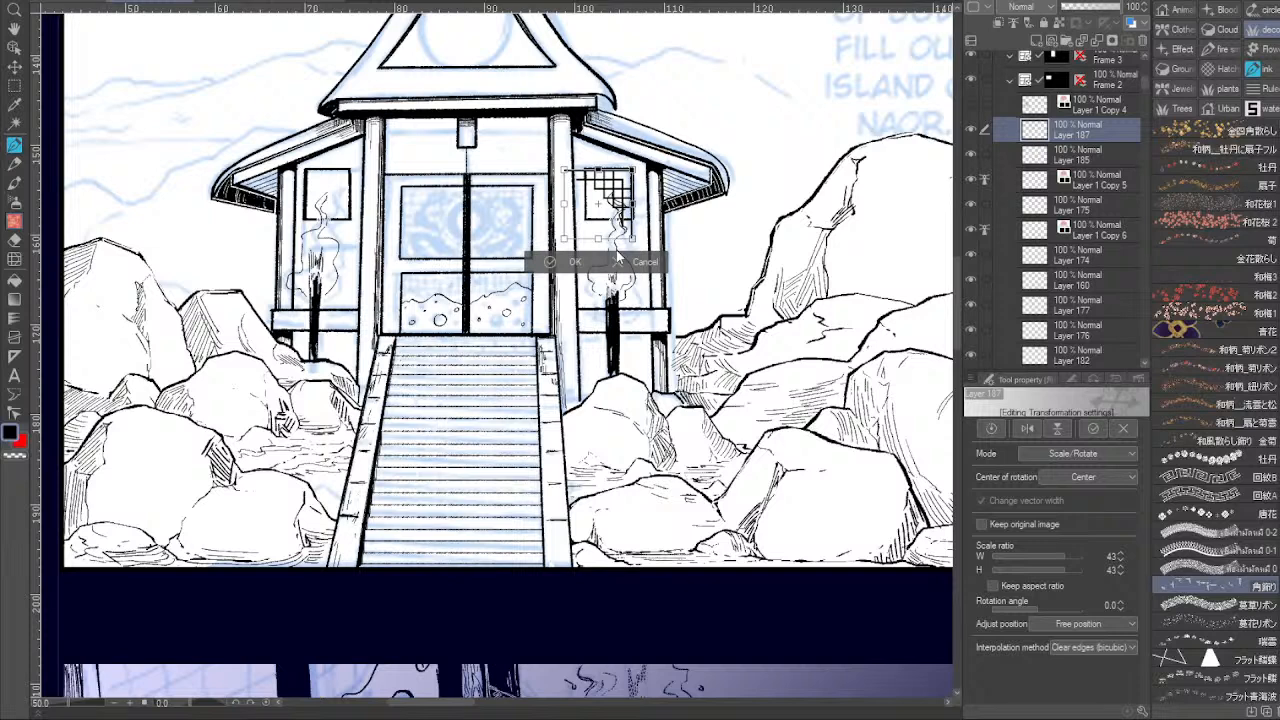
key("Return")
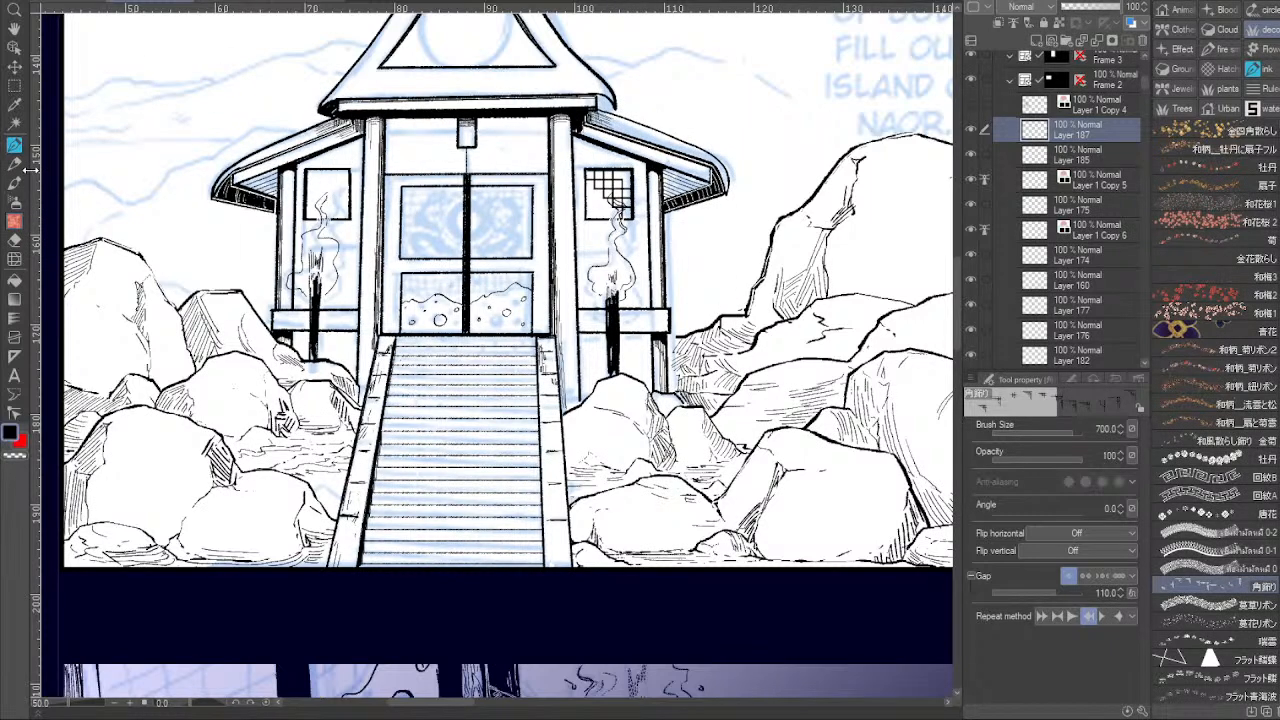
Duplicate the lattice layer, flip the copy horizontally and position it inside the temple's left-hand window.
left_click_drag(1037, 129, 1034, 42)
key("ctrl+t")
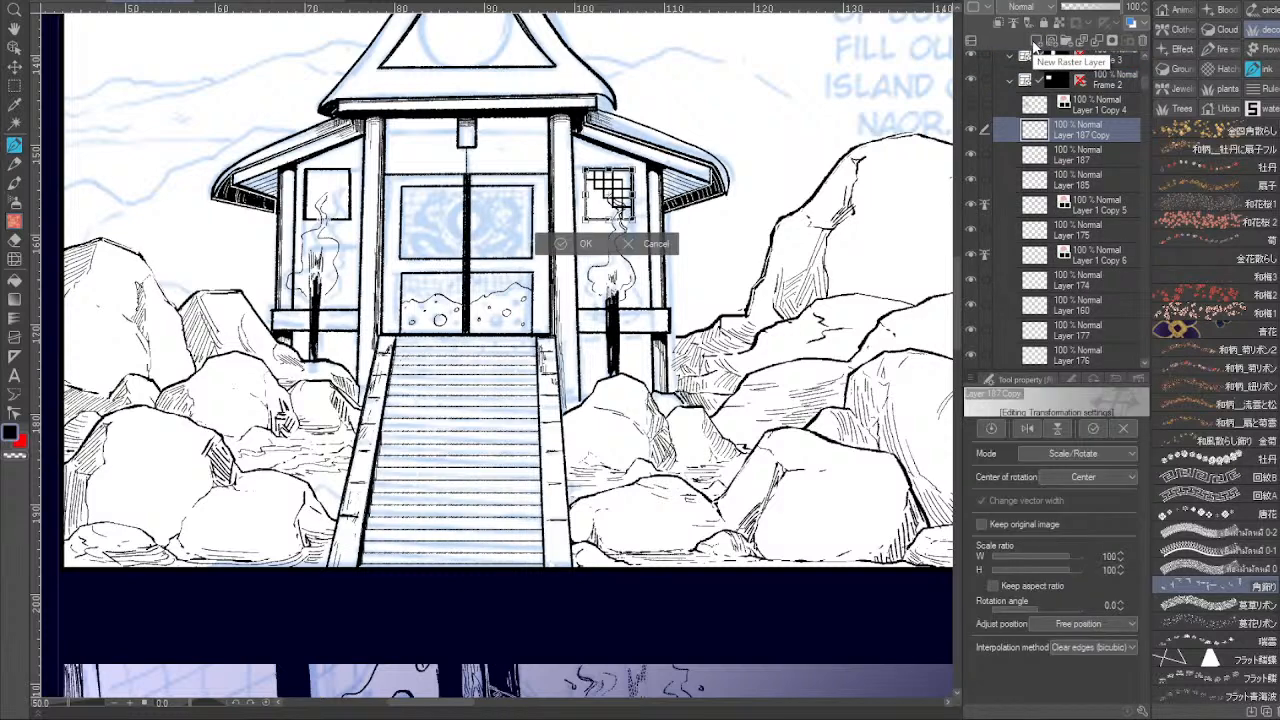
left_click(1027, 428)
left_click_drag(326, 194, 340, 206)
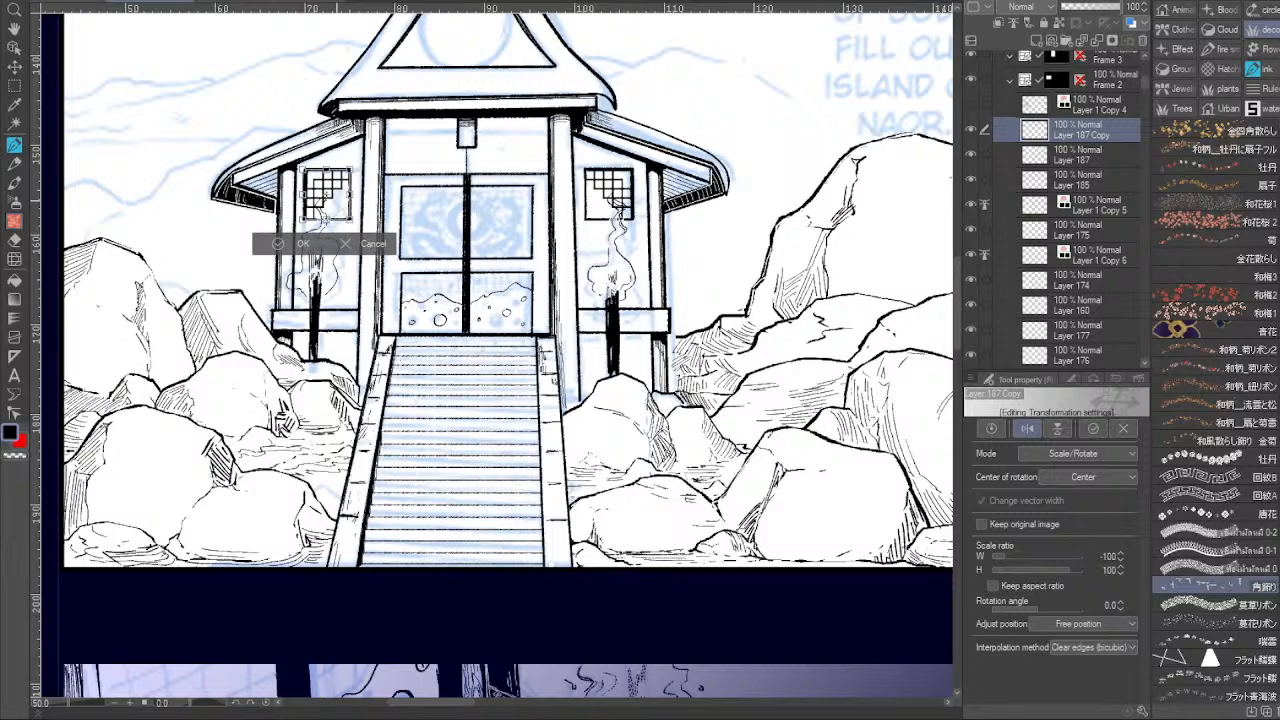
key("Return")
left_click_drag(789, 289, 774, 302)
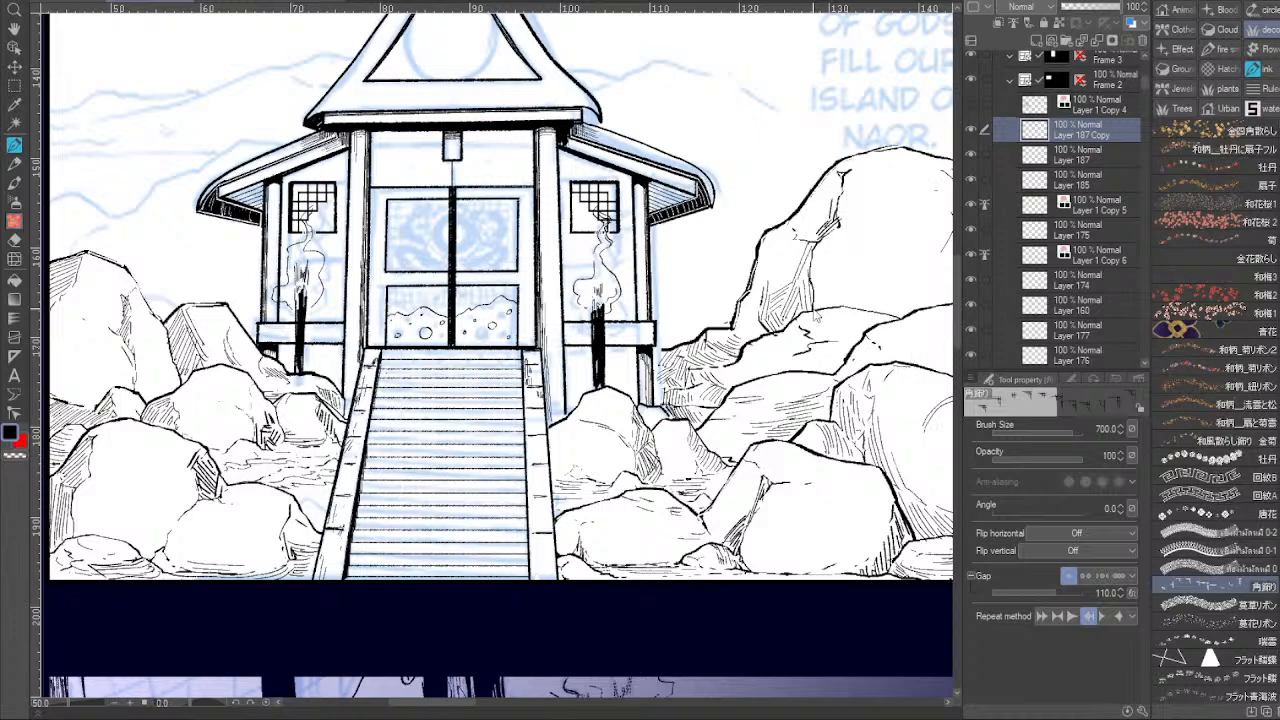
Merge the flipped lattice copy into Layer 187 and add a layer mask to that layer.
key("ctrl+e")
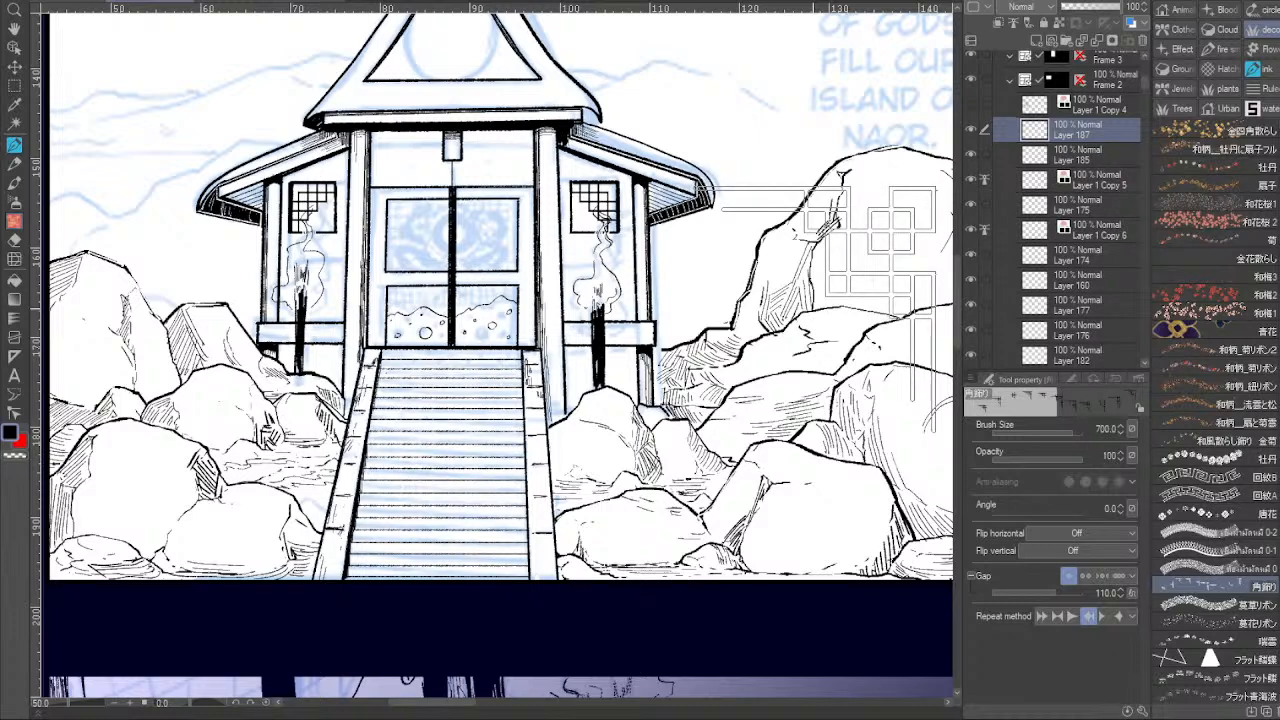
left_click(14, 145)
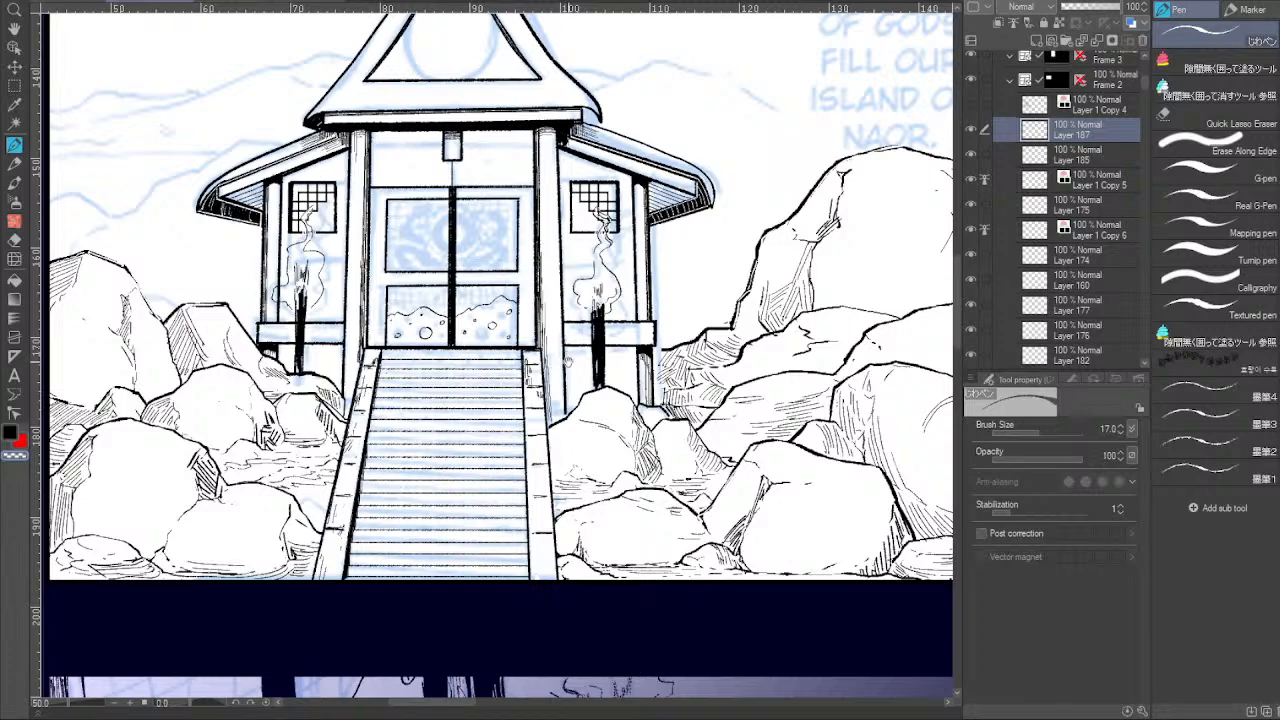
left_click_drag(553, 321, 570, 317)
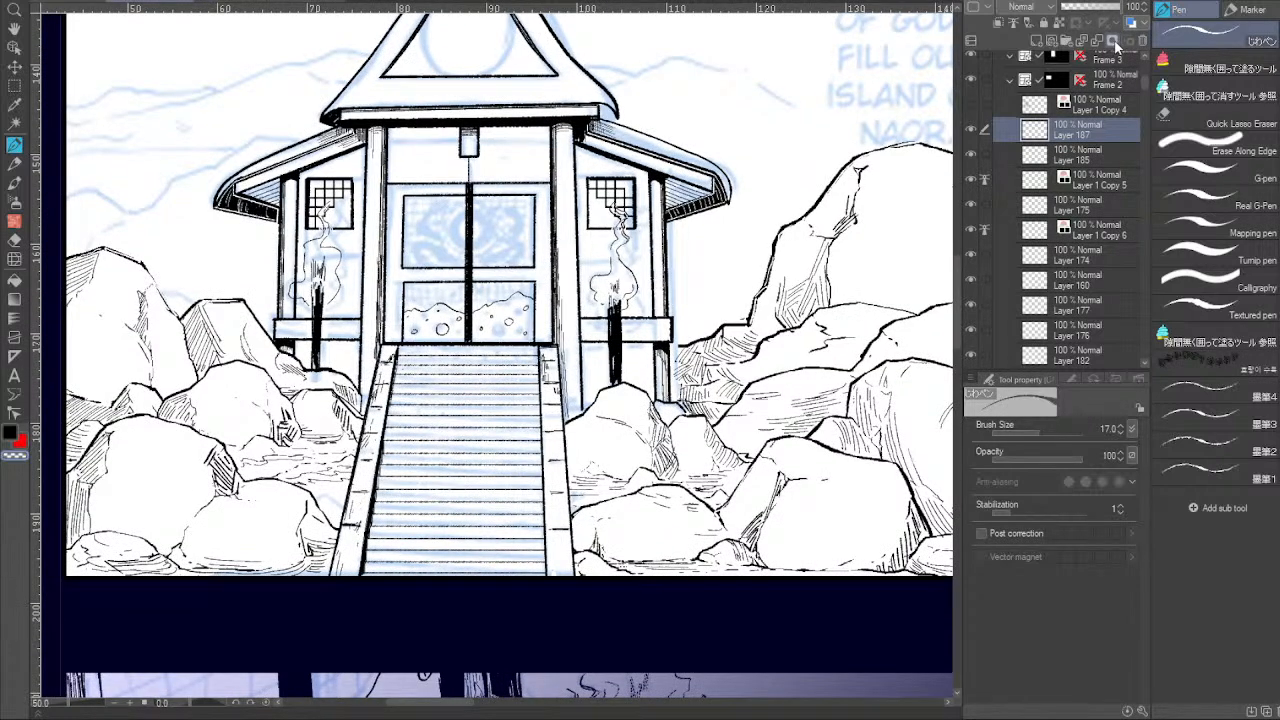
left_click(1114, 46)
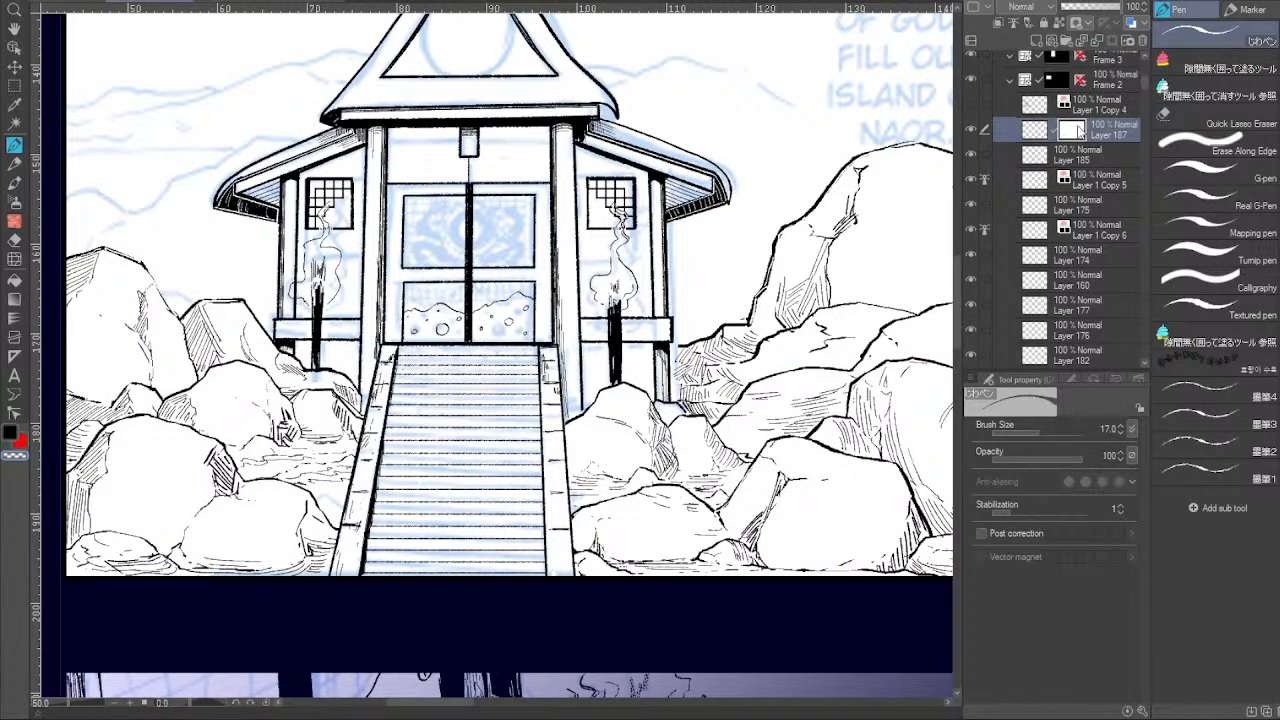
key("ctrl+z")
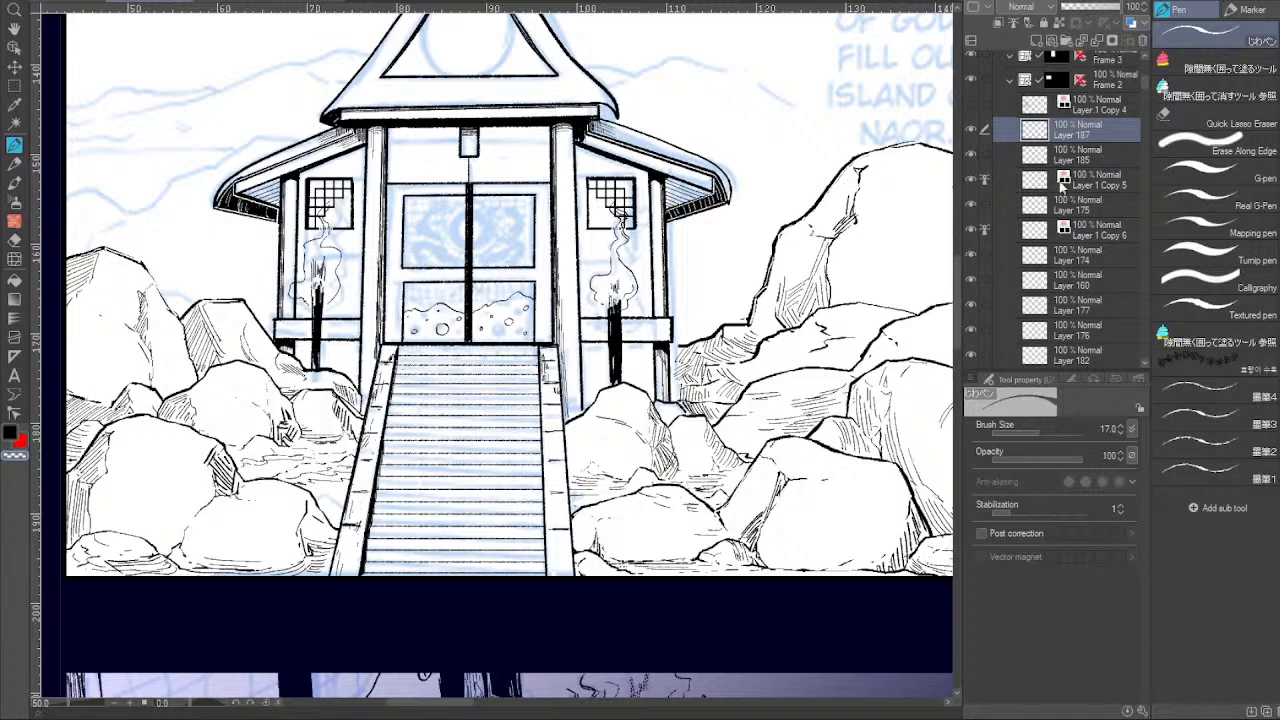
left_click(1115, 42)
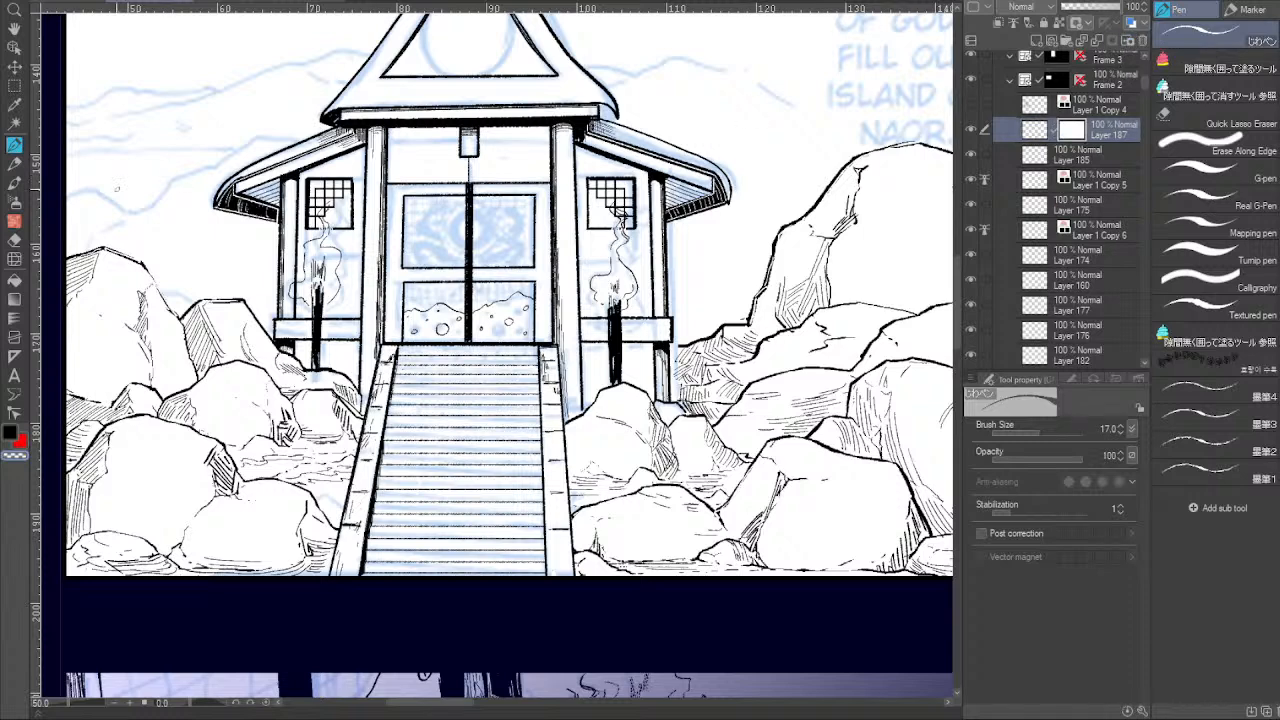
Mask away the lattice around the torch smoke in both windows with the 2カケのぼかし hatching brush at size 84.6 and transparent colour.
left_click(14, 220)
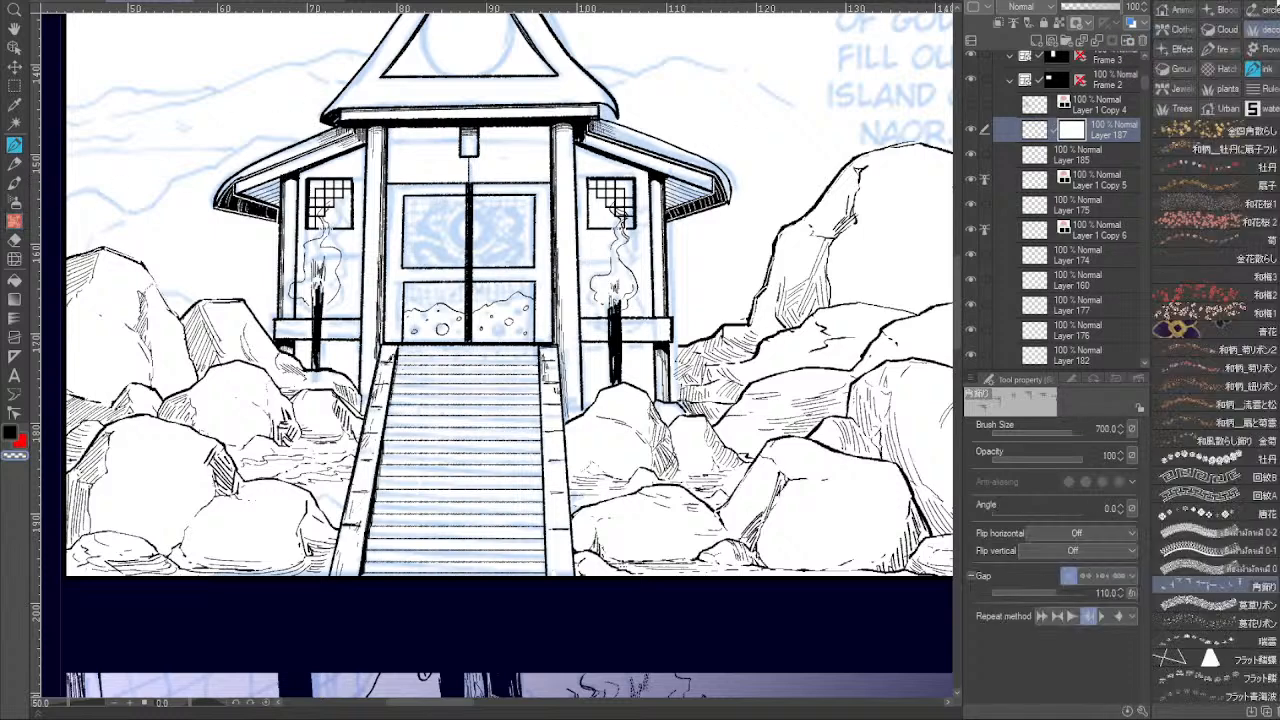
left_click(1220, 69)
left_click(1225, 462)
left_click_drag(645, 265, 790, 230)
key("ctrl+z")
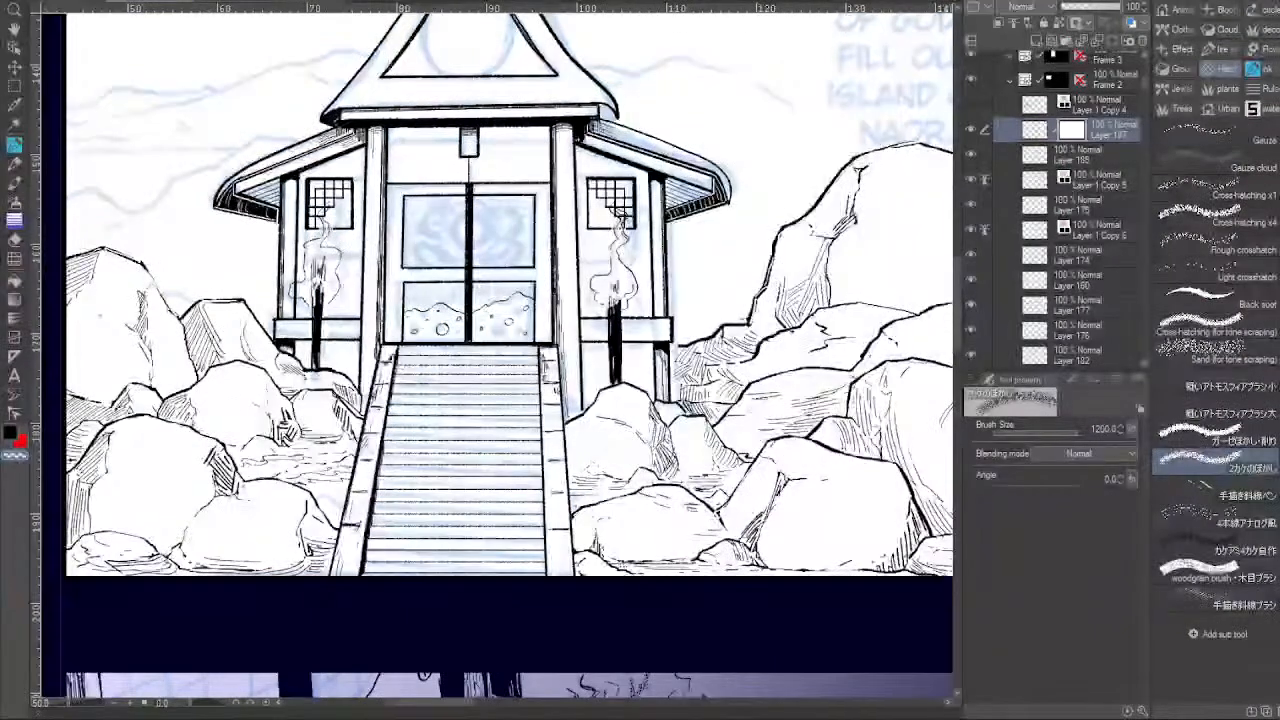
left_click(1038, 429)
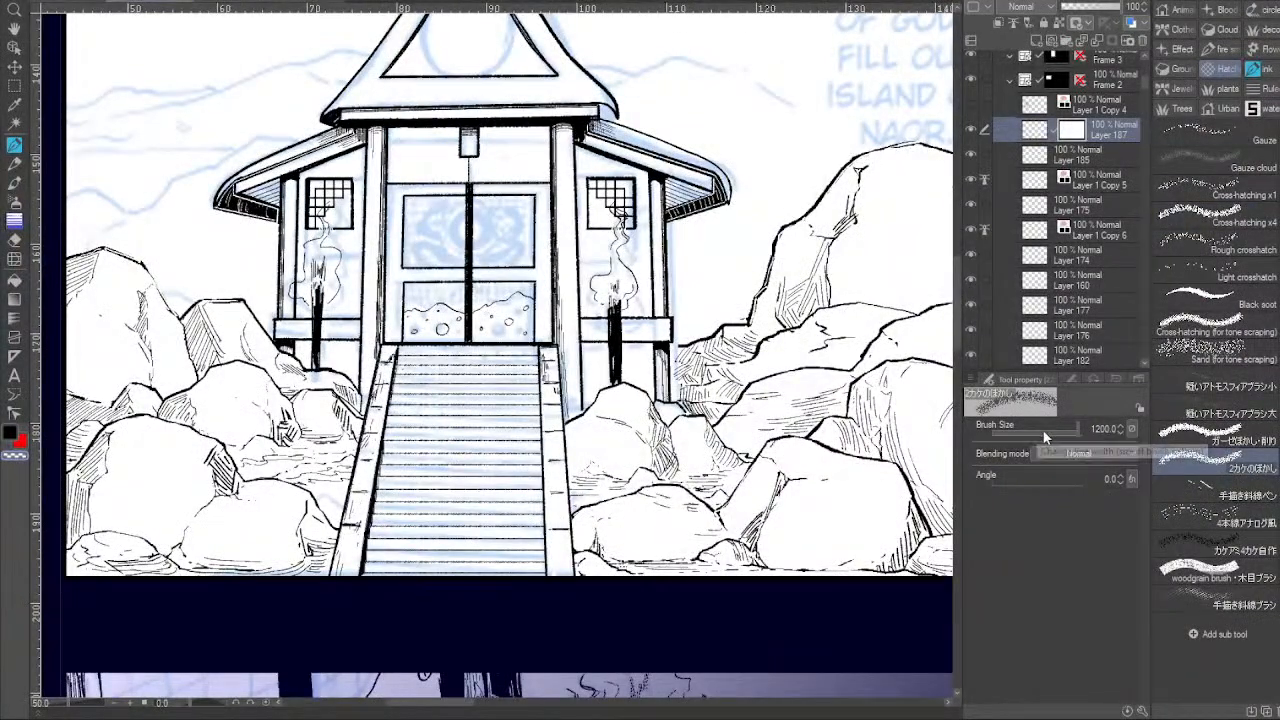
mouse_move(615, 213)
left_mouse_down()
mouse_move(631, 224)
mouse_move(617, 210)
left_mouse_up()
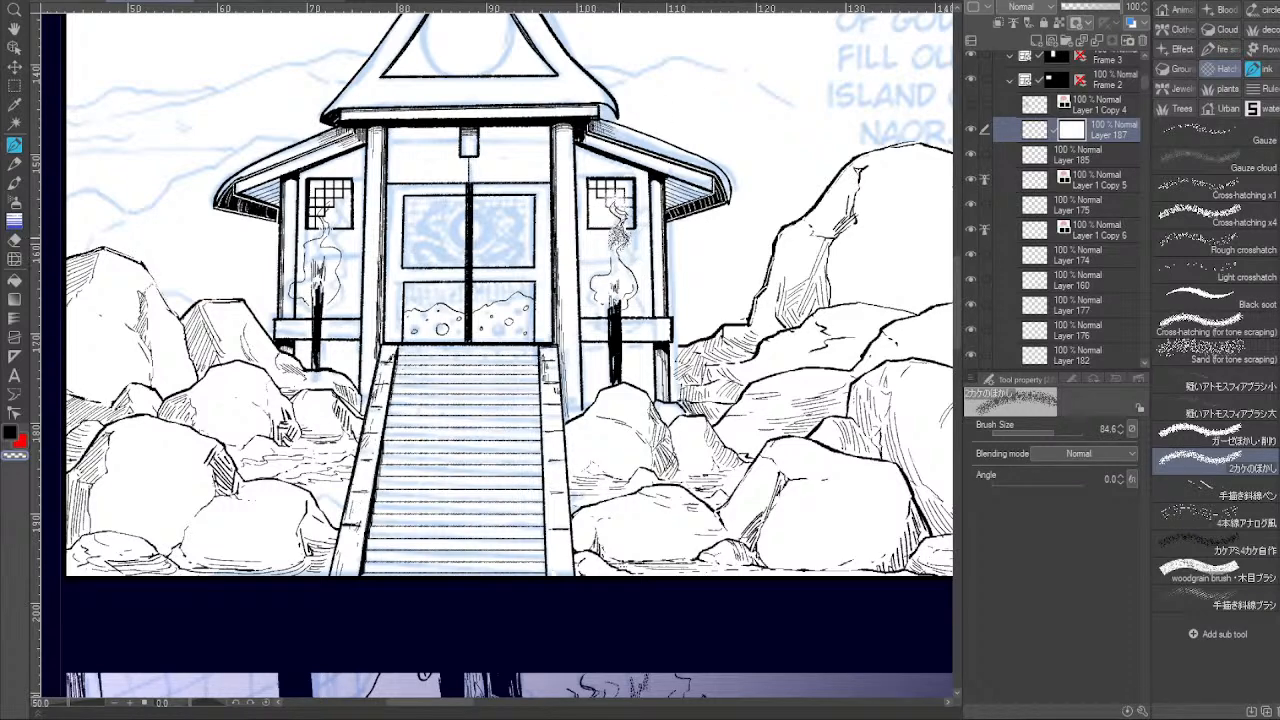
left_click_drag(323, 210, 333, 202)
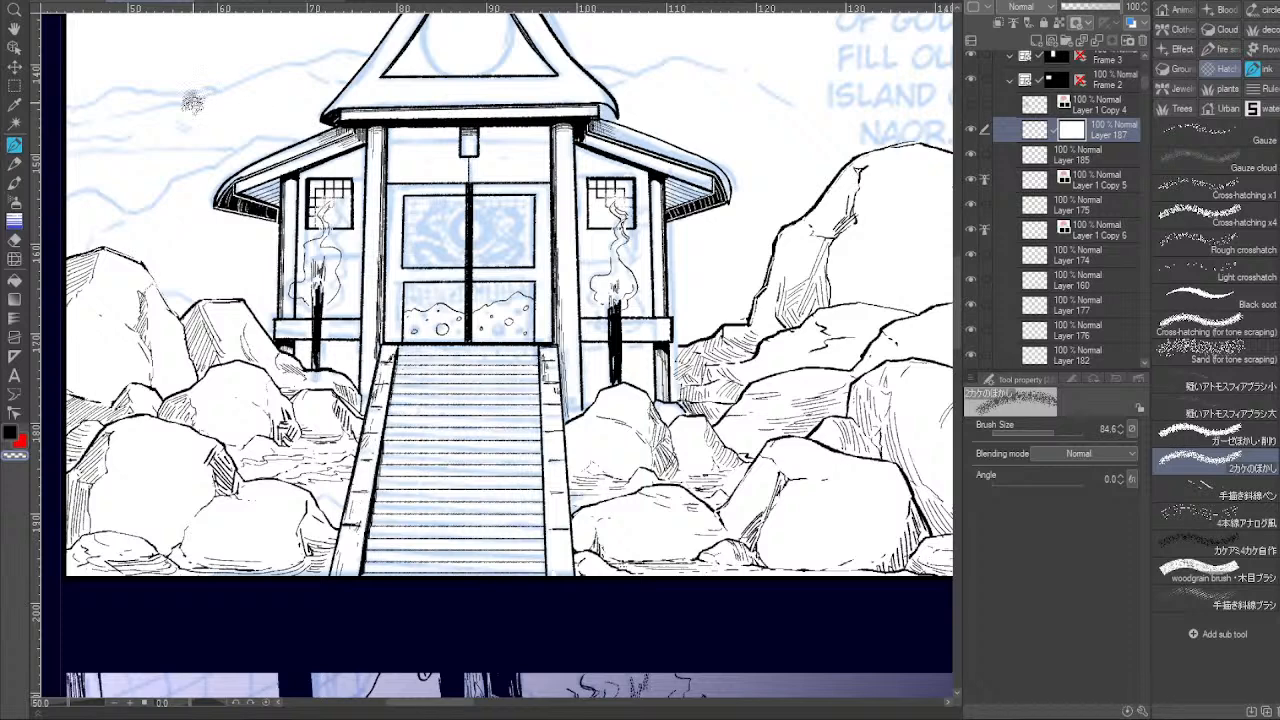
Pick the left torch smoke's layer on the canvas and review the temple artwork against the staircase panel below.
left_click(14, 47)
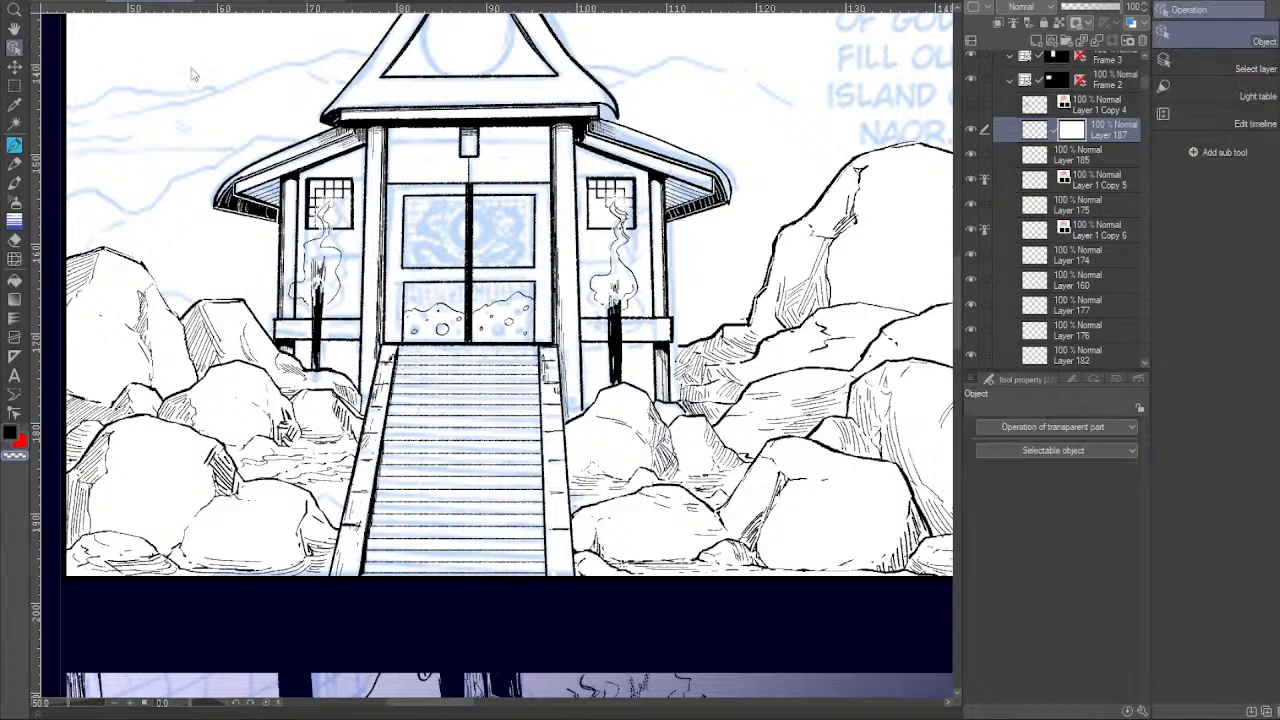
left_click(337, 228)
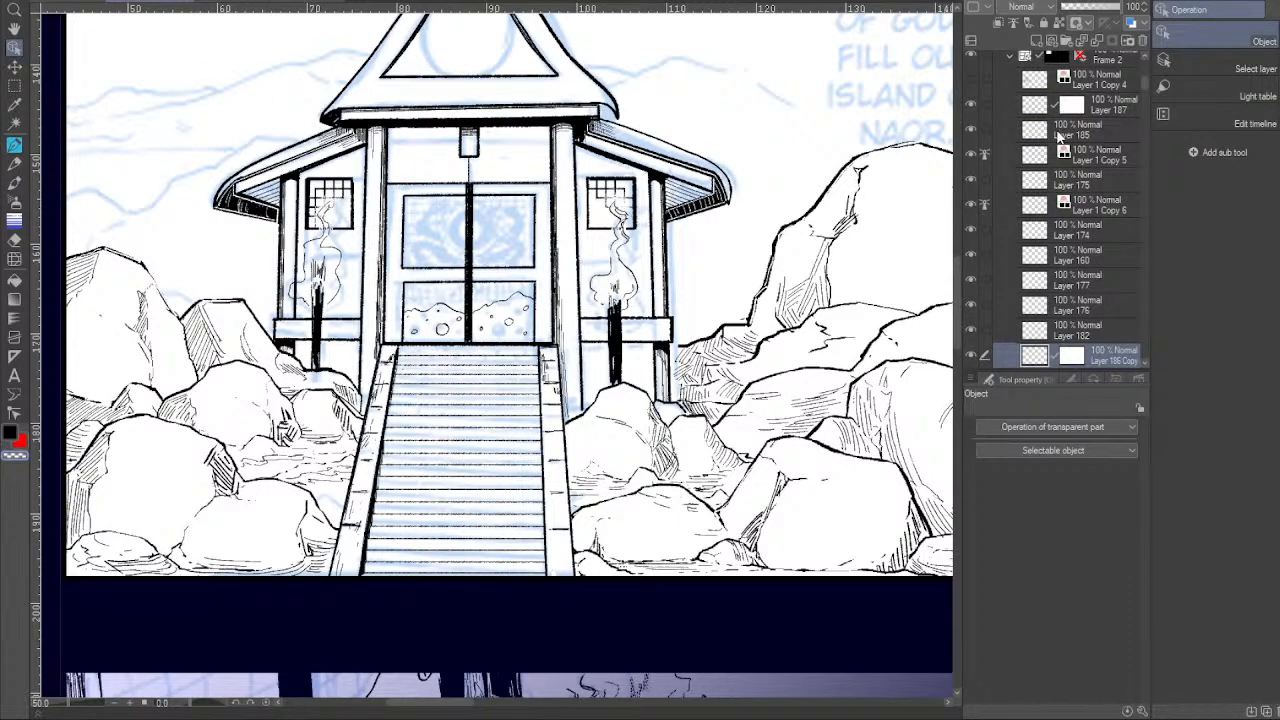
left_click(14, 222)
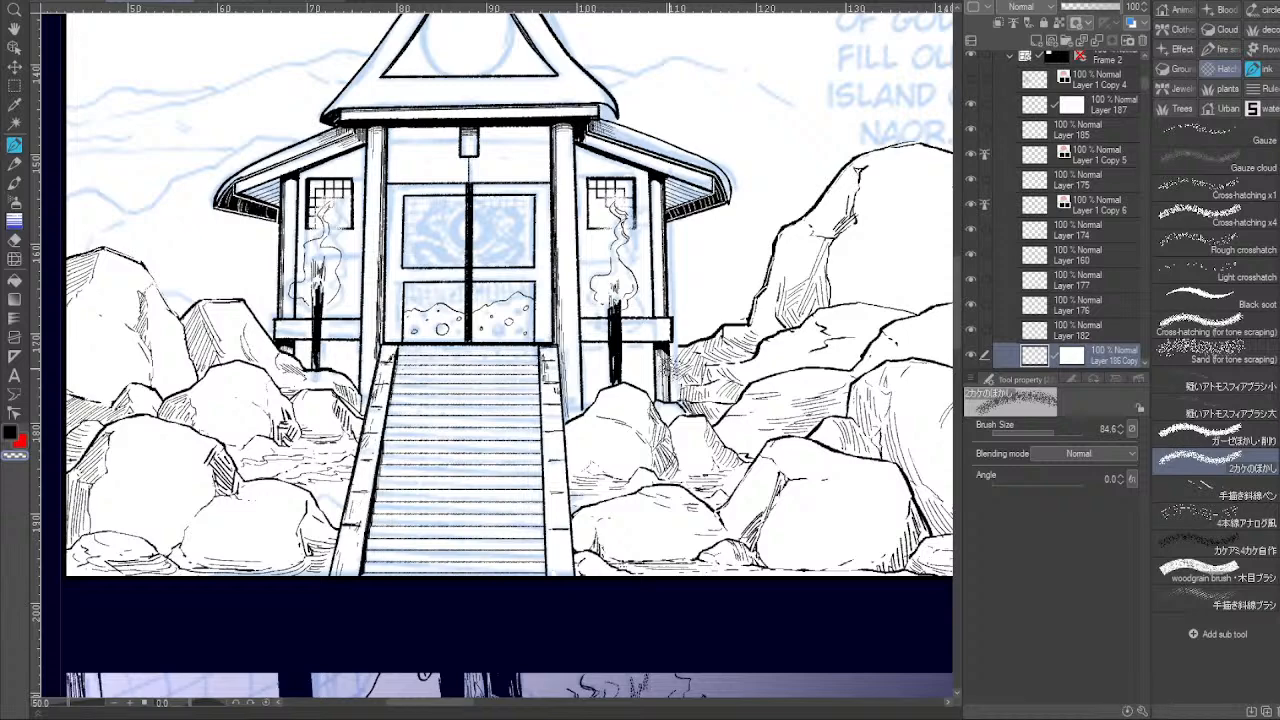
left_click(14, 146)
left_click_drag(669, 369, 641, 395)
left_click_drag(632, 344, 631, 458)
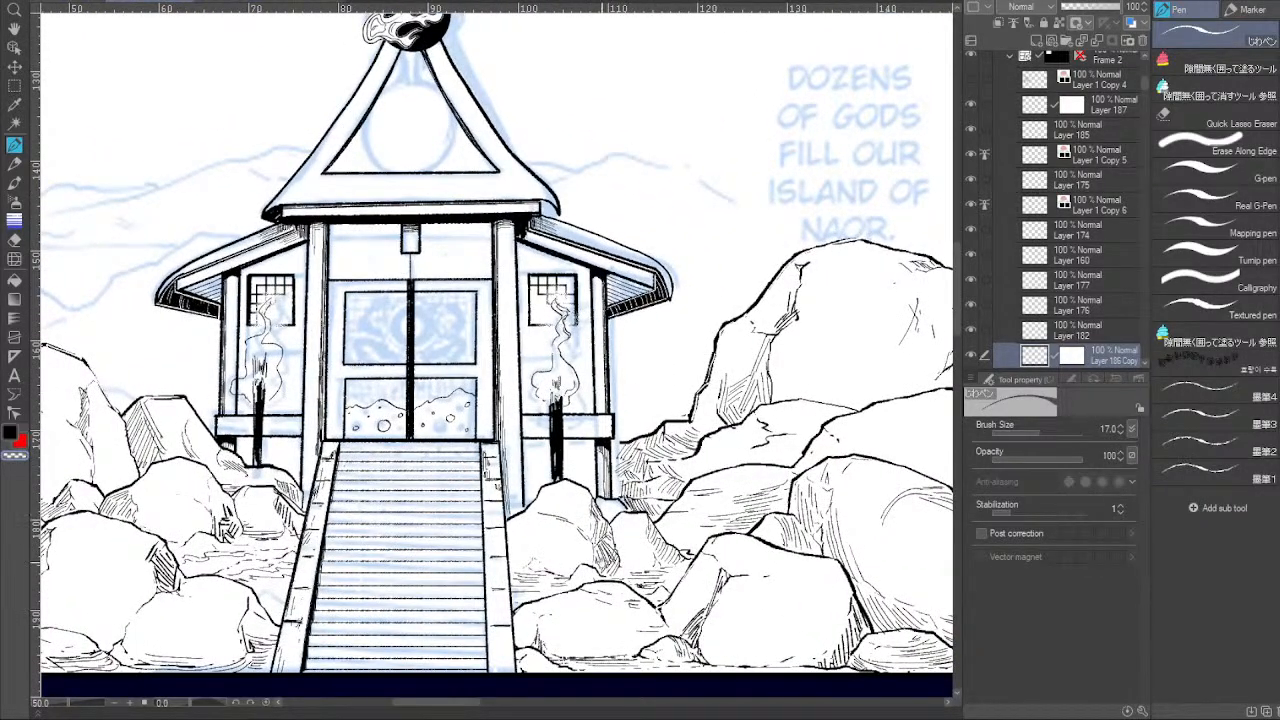
scroll(583, 449, "down", 10)
scroll(640, 529, "left", 3)
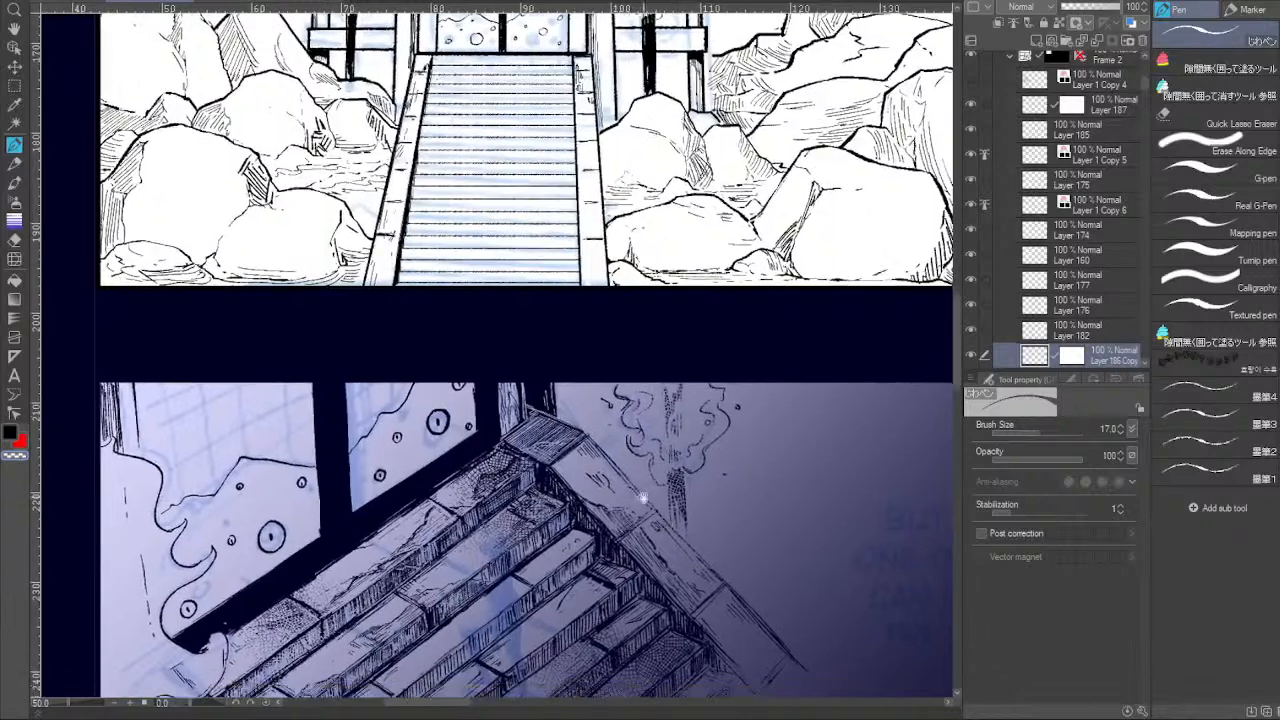
left_click_drag(546, 266, 536, 620)
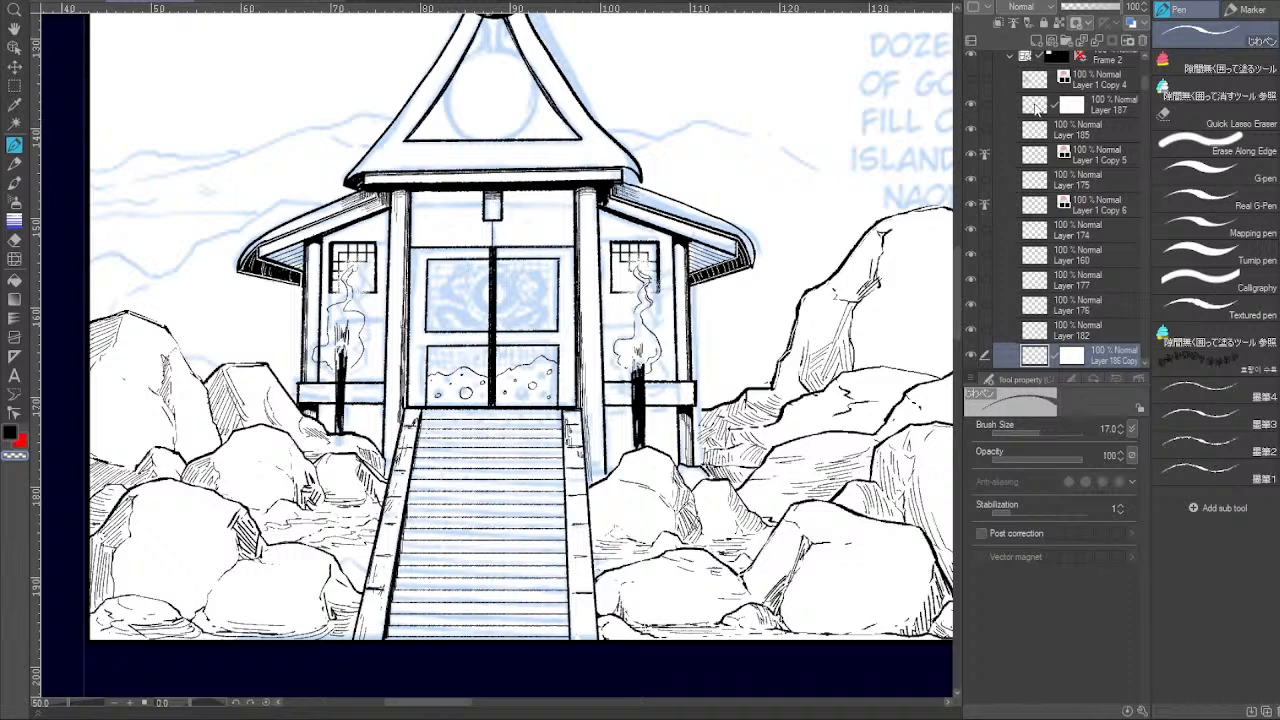
Create a raster layer above Layer 187 and set up the G-pen at size 25 with black.
left_click(1036, 108)
left_click(1036, 40)
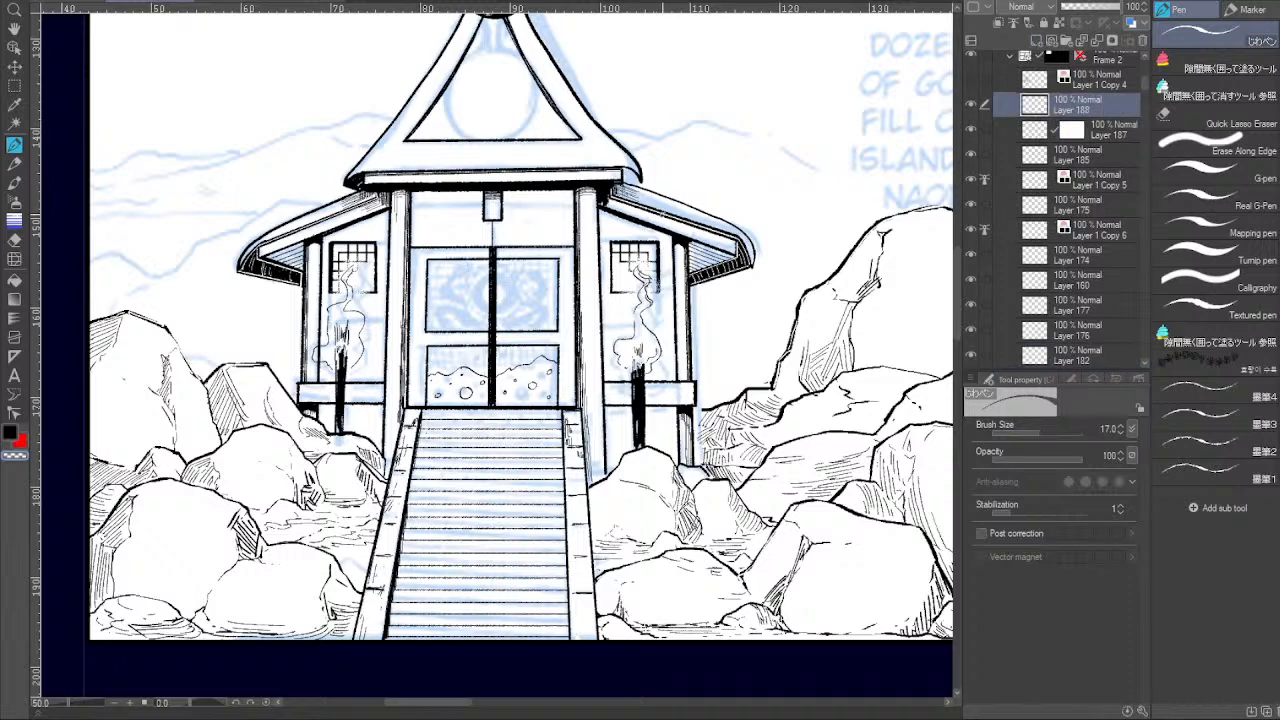
left_click(1215, 172)
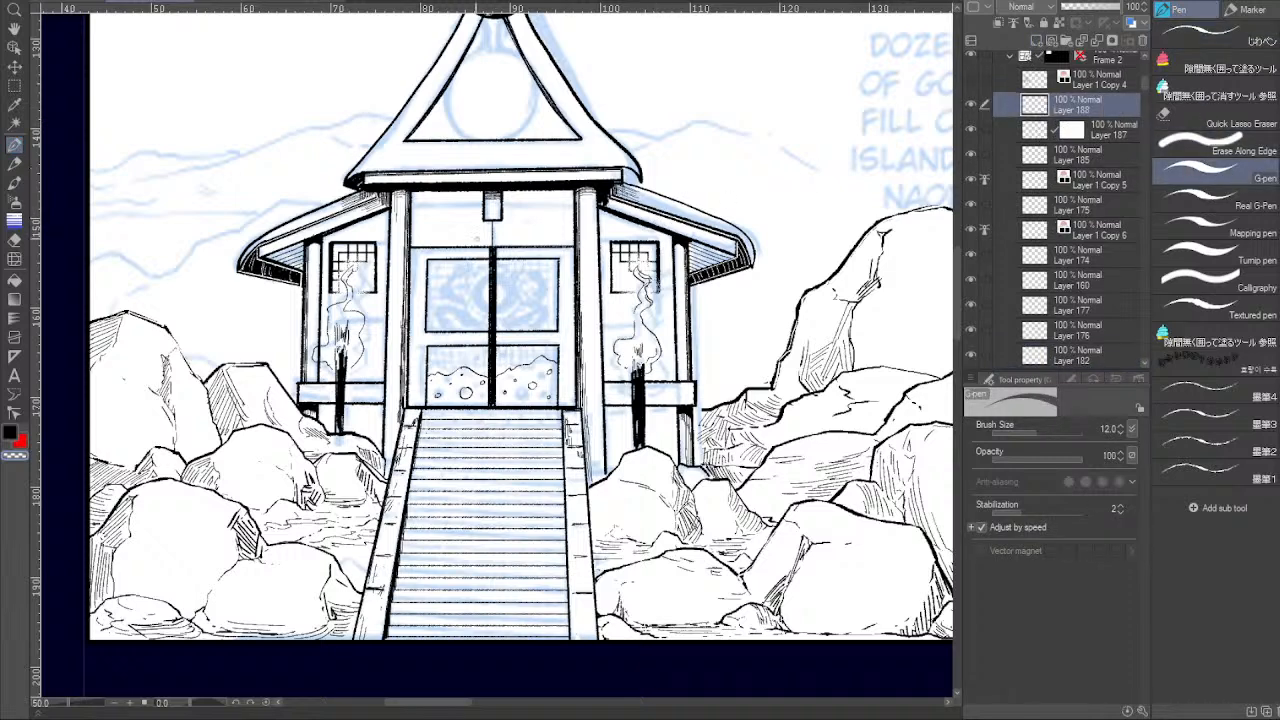
key("bracketright")
key("bracketright")
key("bracketright")
key("bracketright")
left_click(10, 432)
Fill the narrow strip between the left pillar and the temple door with solid black using straight vertical strokes.
left_click_drag(416, 253, 412, 402)
left_click(421, 254, "shift")
left_click(420, 403, "shift")
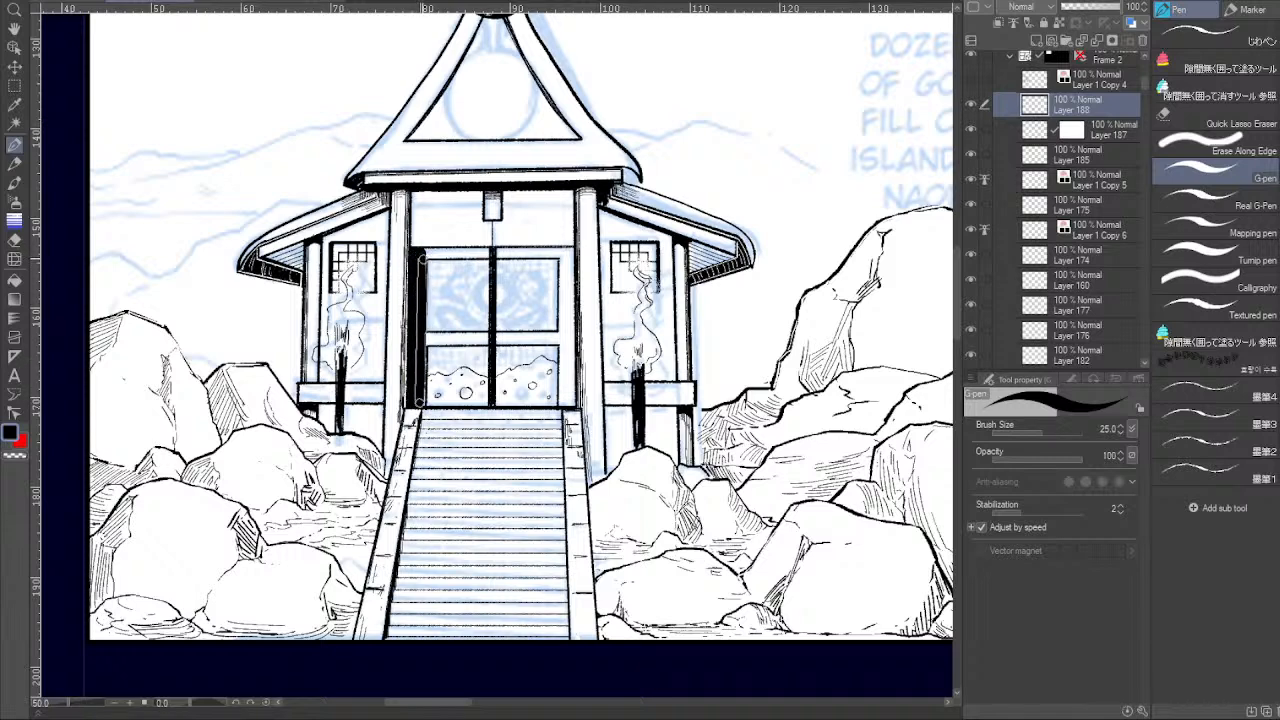
left_click(423, 253, "shift")
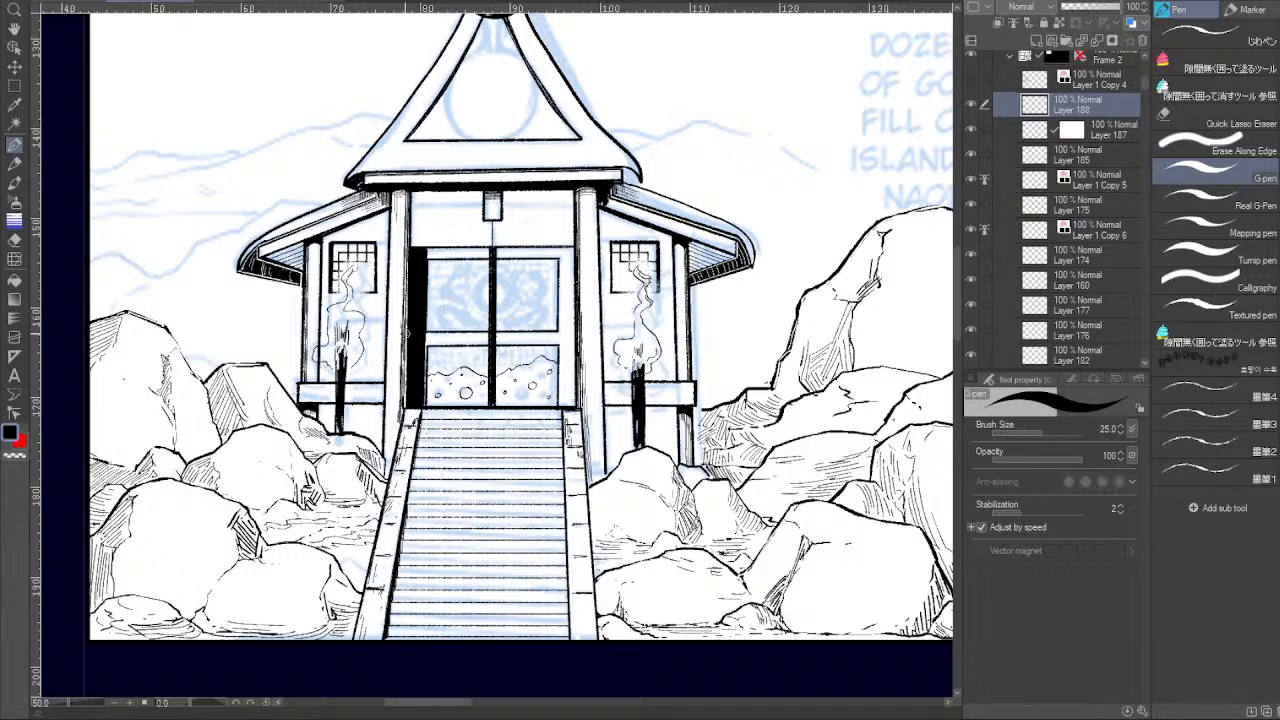
left_click(419, 338)
left_click(423, 253)
left_click(419, 398)
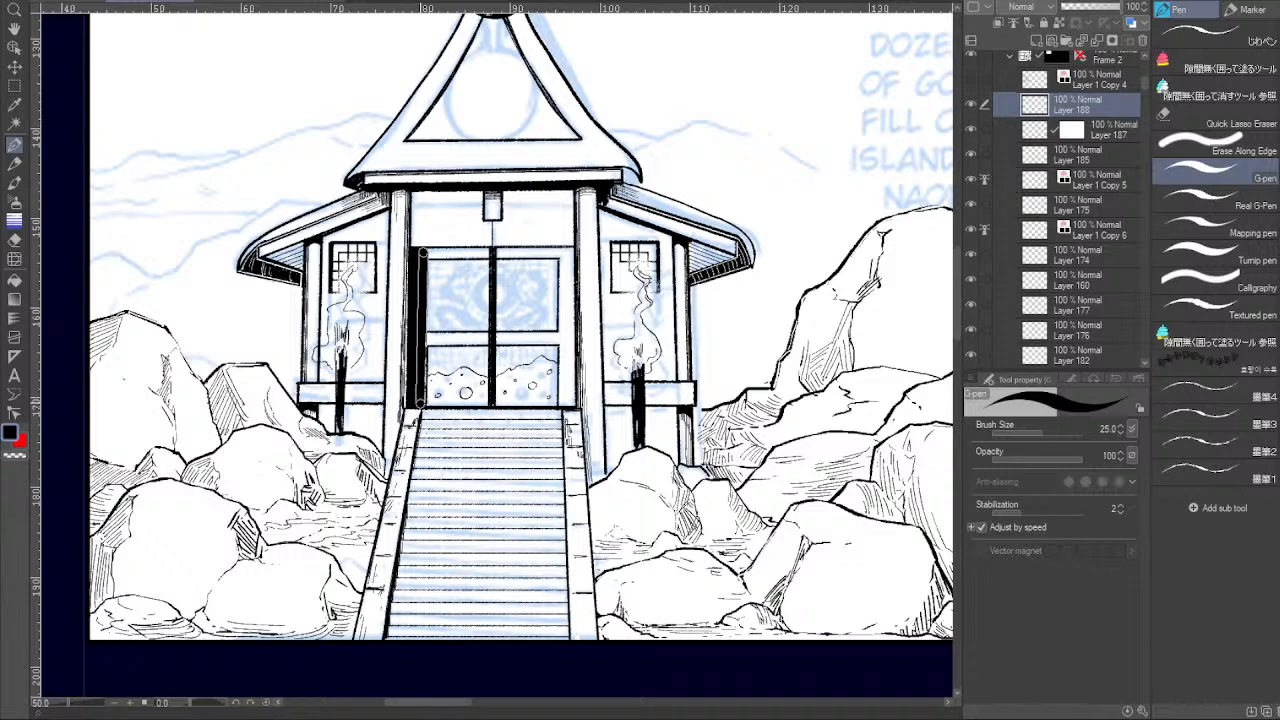
Fill the matching strip between the temple door and the right pillar with solid black using straight vertical strokes.
left_click(562, 252)
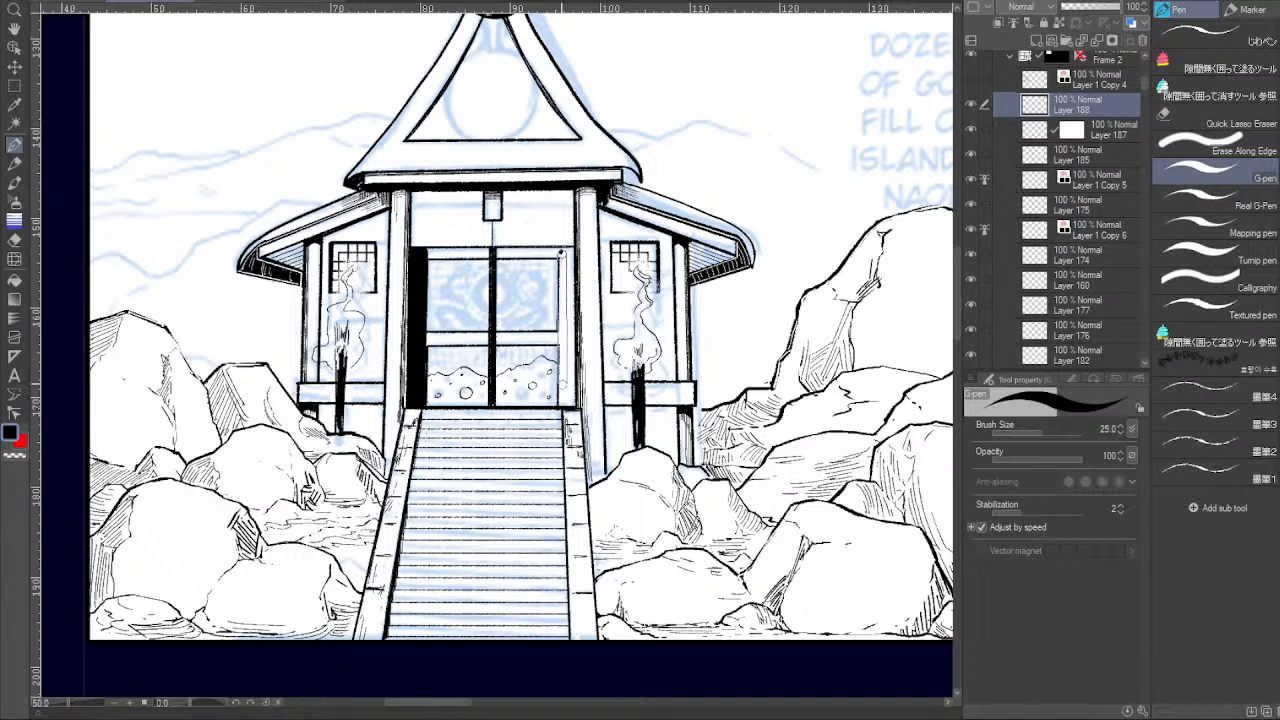
left_click(562, 405, "shift")
left_click(565, 250, "shift")
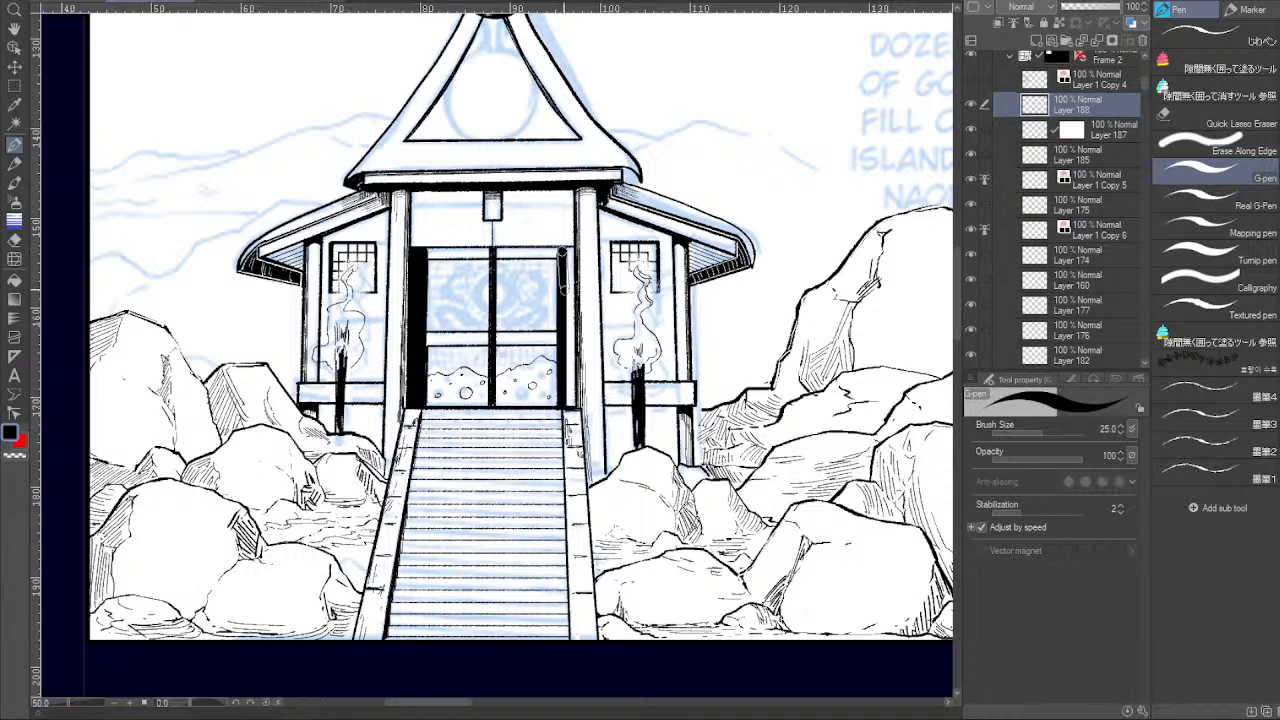
left_click(568, 402, "shift")
left_click(570, 248, "shift")
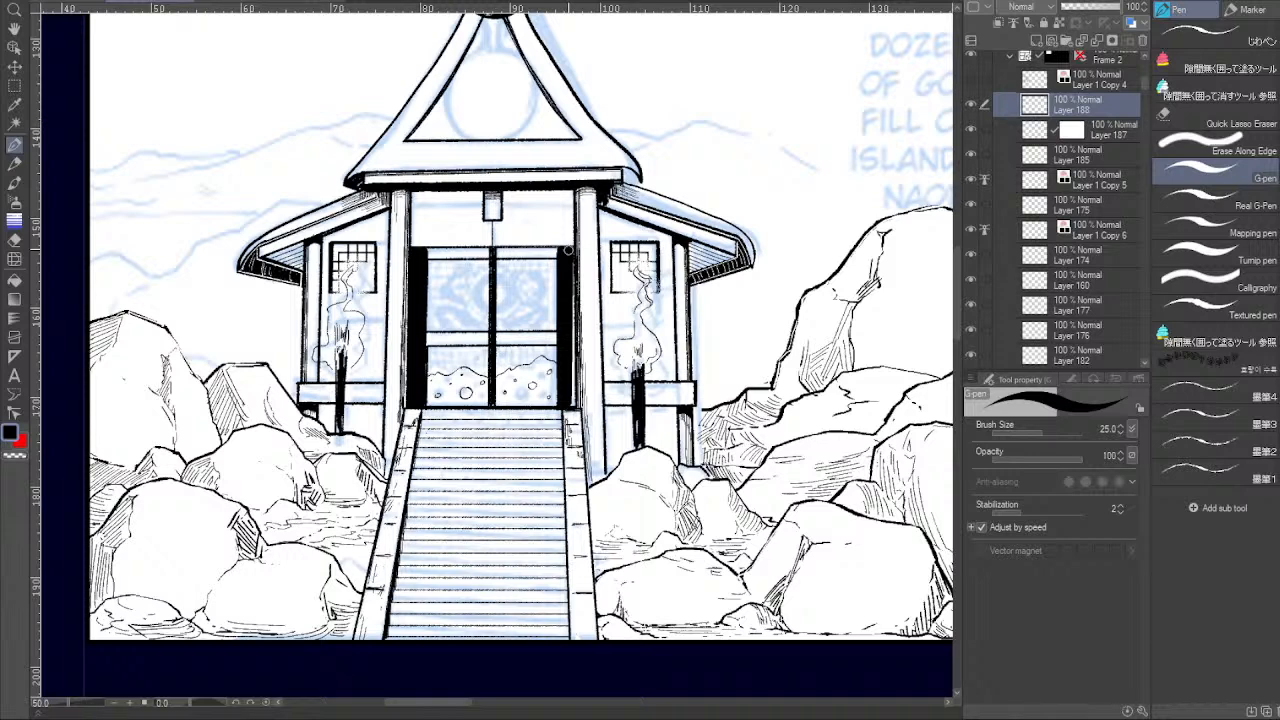
left_click(574, 410, "shift")
left_click(571, 250, "shift")
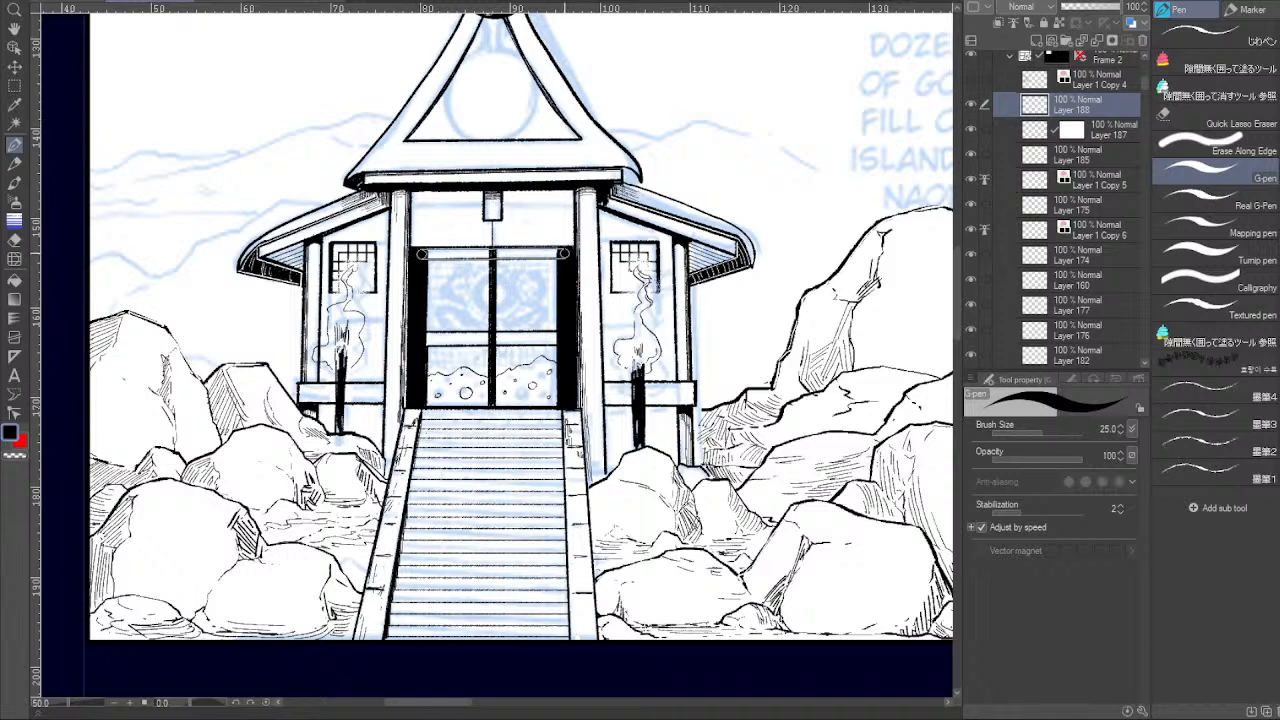
Thicken the beam above the temple door and the crossbar between its panes with straight horizontal black strokes.
left_click(418, 250, "shift")
left_click(568, 256, "shift")
left_click(425, 340)
left_click(573, 341, "shift")
left_click(427, 337)
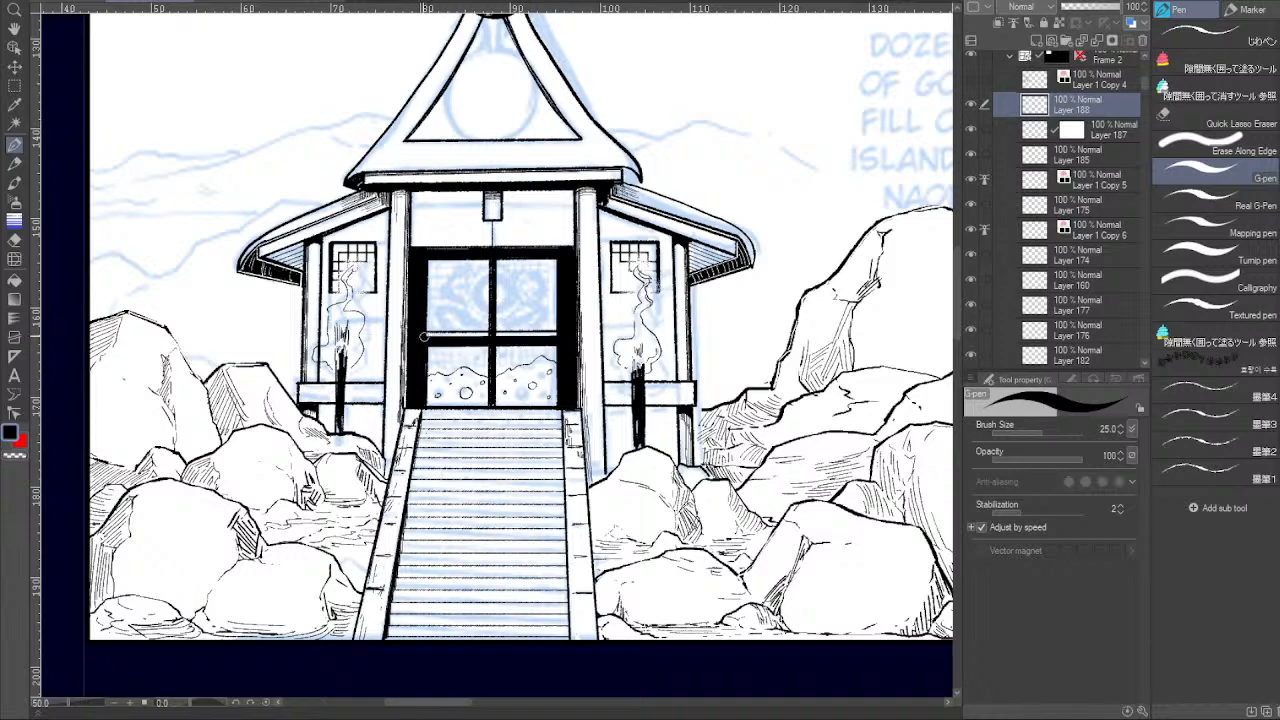
left_click(570, 338, "shift")
mouse_move(514, 263)
left_mouse_down()
mouse_move(488, 303)
mouse_move(456, 314)
mouse_move(534, 362)
mouse_move(554, 300)
mouse_move(482, 313)
left_mouse_up()
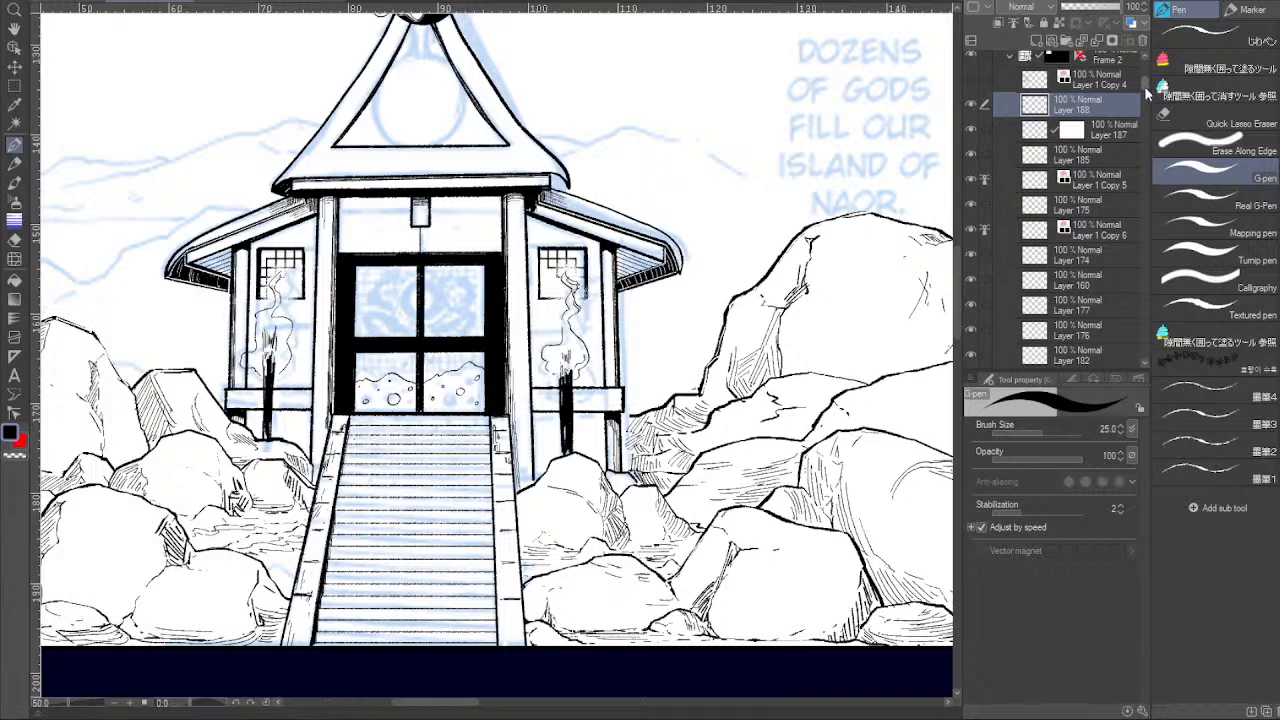
Check the layers of Frame 2 by toggling their visibility to find the swirling pattern artwork.
scroll(1146, 98, "down", 3)
left_click(1040, 228)
left_click(970, 220)
left_click(970, 220)
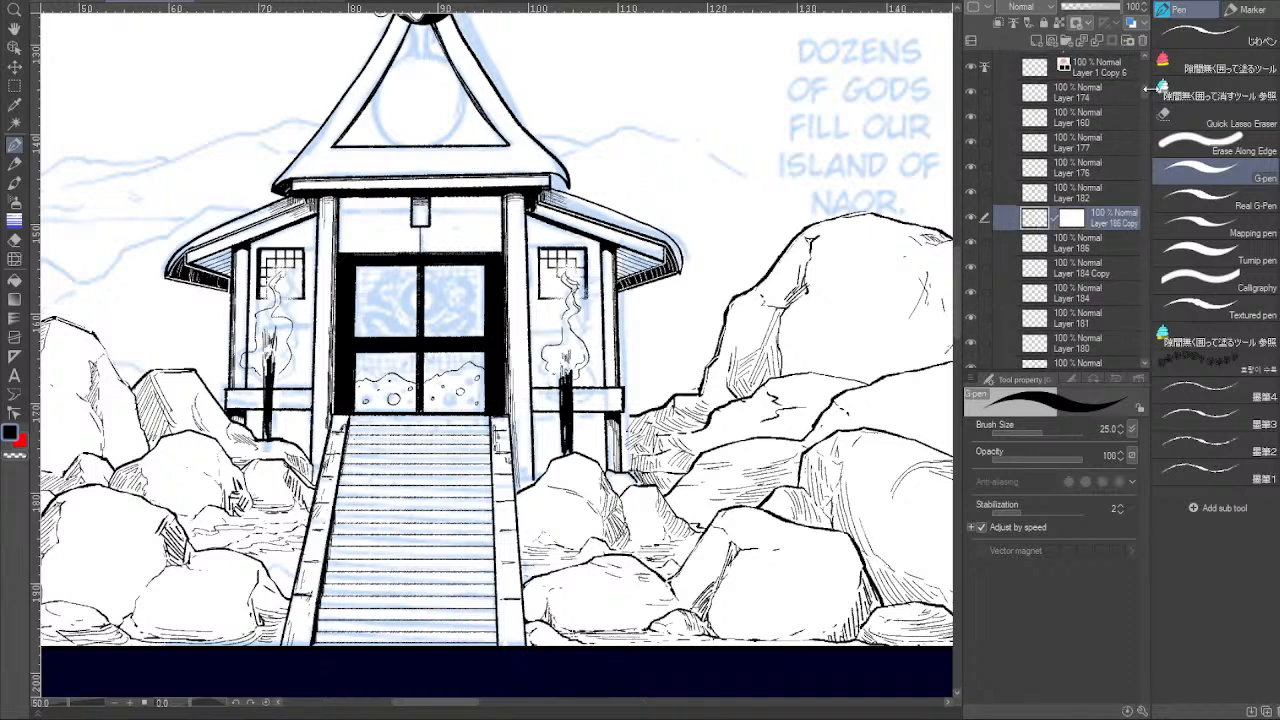
scroll(1147, 95, "down", 5)
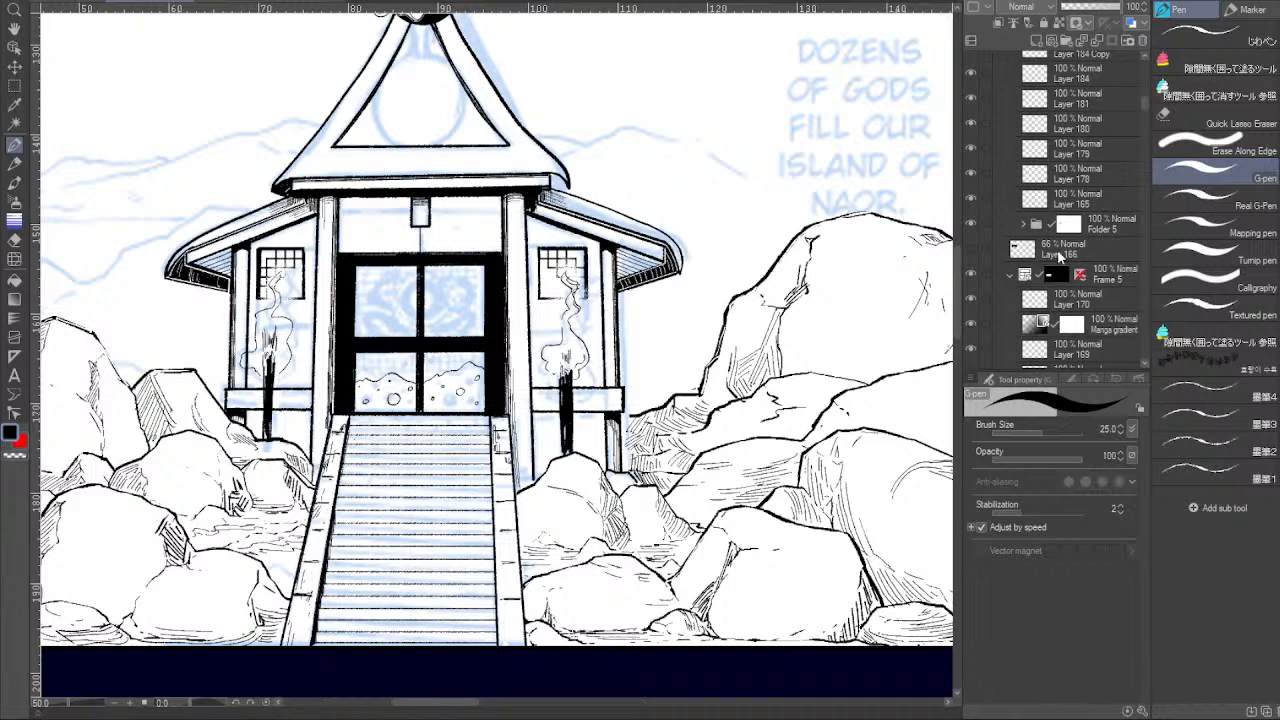
left_click(971, 224)
left_click(972, 226)
left_click_drag(1145, 100, 1146, 88)
scroll(975, 170, "up", 5)
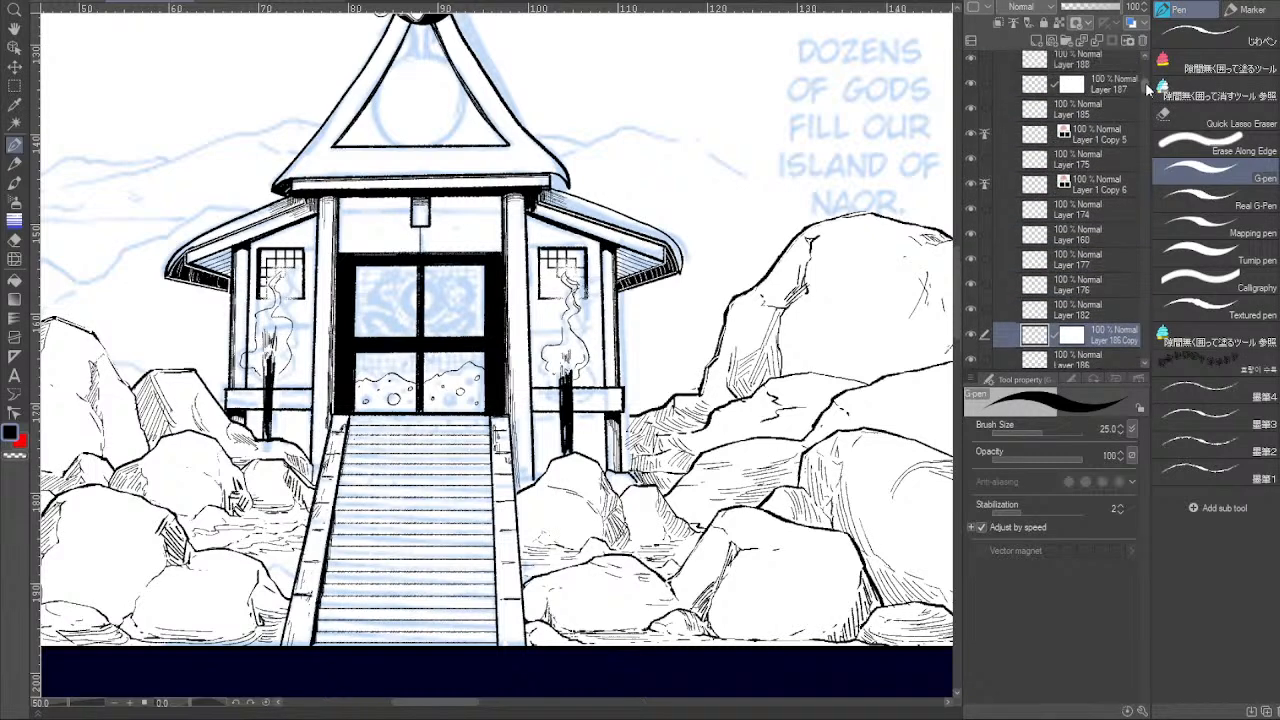
Show the swirling line pattern on Layer 1 Copy 4, duplicate that layer and hide the original.
left_click(975, 137)
left_click(970, 136)
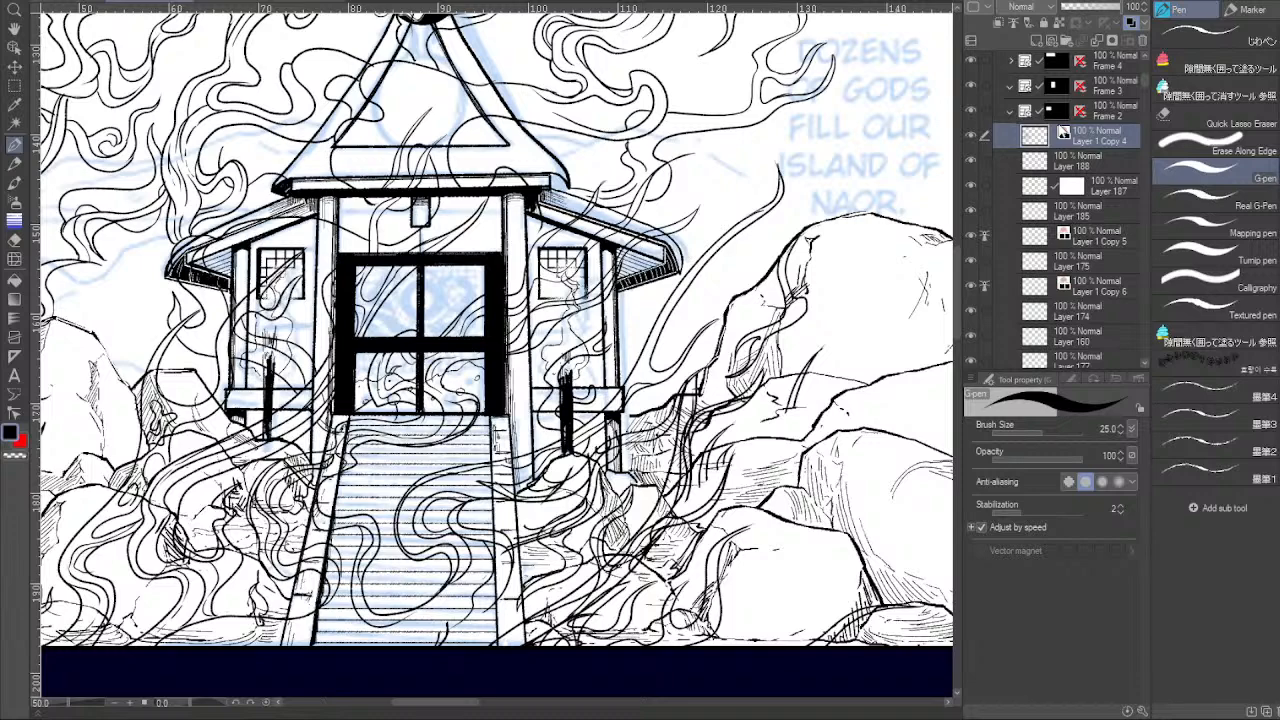
left_click_drag(1038, 141, 1037, 41)
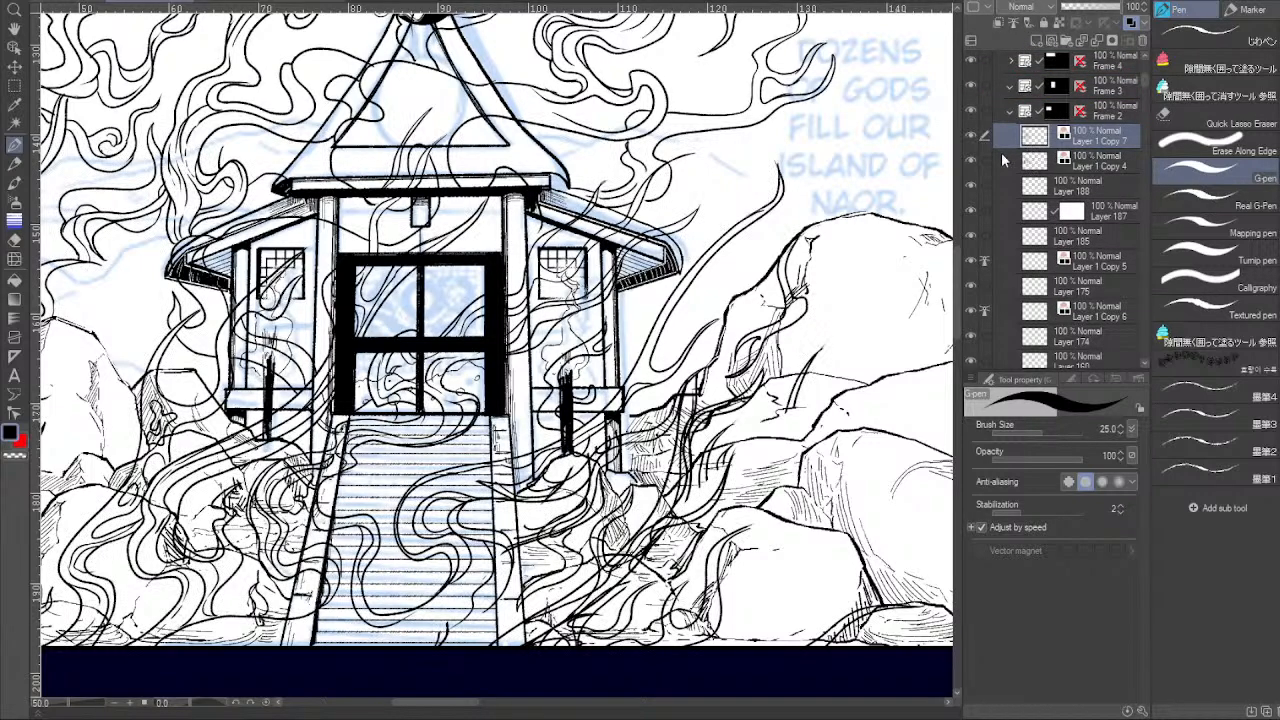
left_click(970, 160)
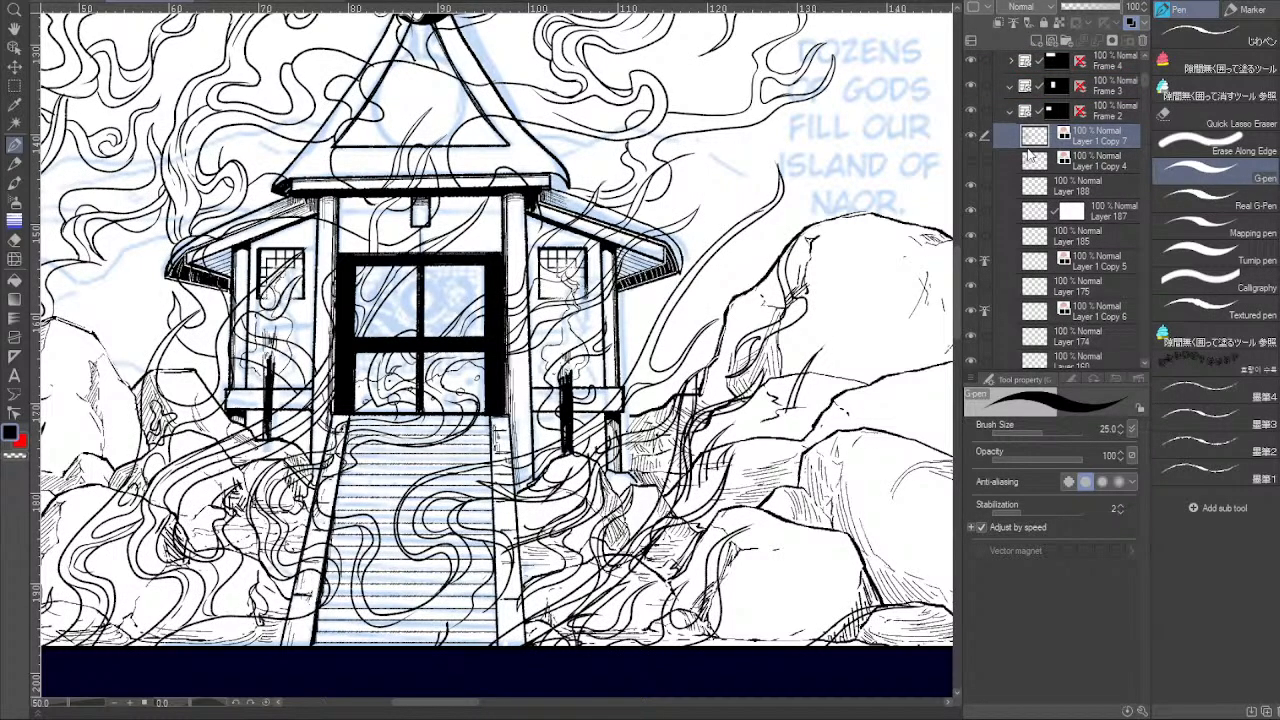
Scale the duplicated swirl pattern down to 19% and move it over the temple door.
key("ctrl+t")
left_click_drag(768, 228, 691, 293)
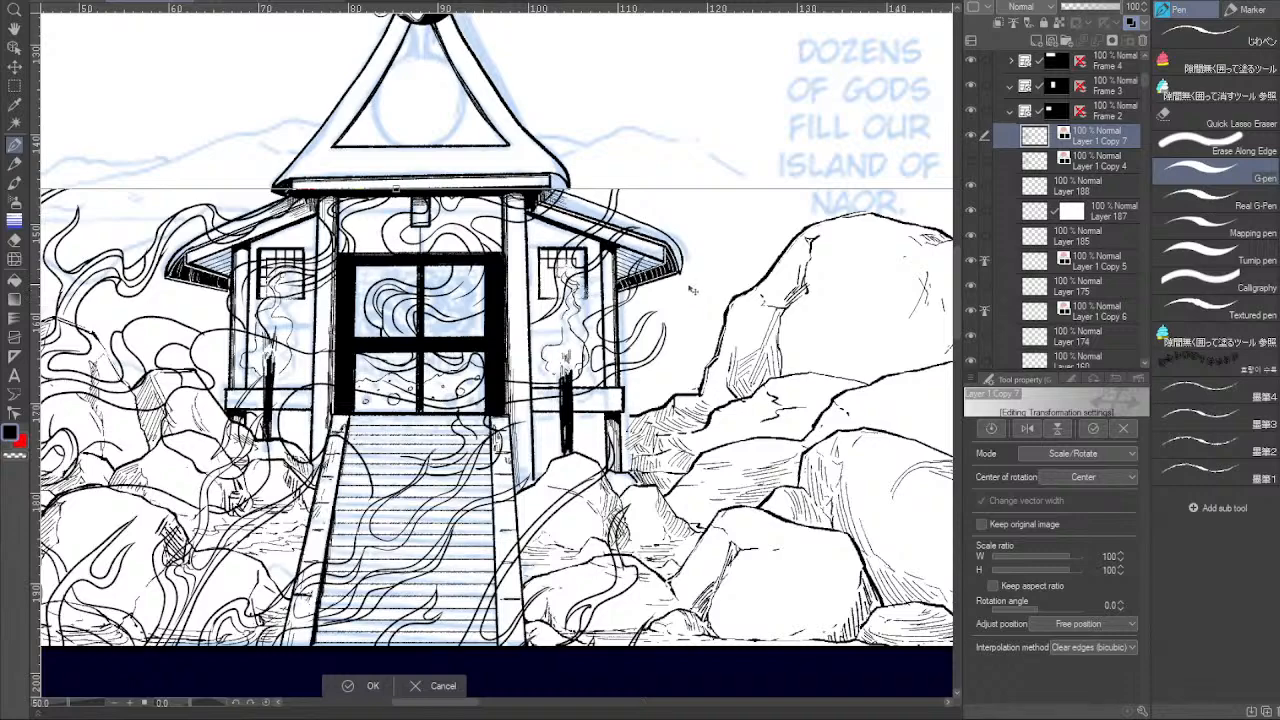
left_click_drag(754, 156, 436, 554)
left_click_drag(212, 607, 690, 159)
left_click_drag(916, 104, 541, 571)
left_click_drag(380, 400, 791, 400)
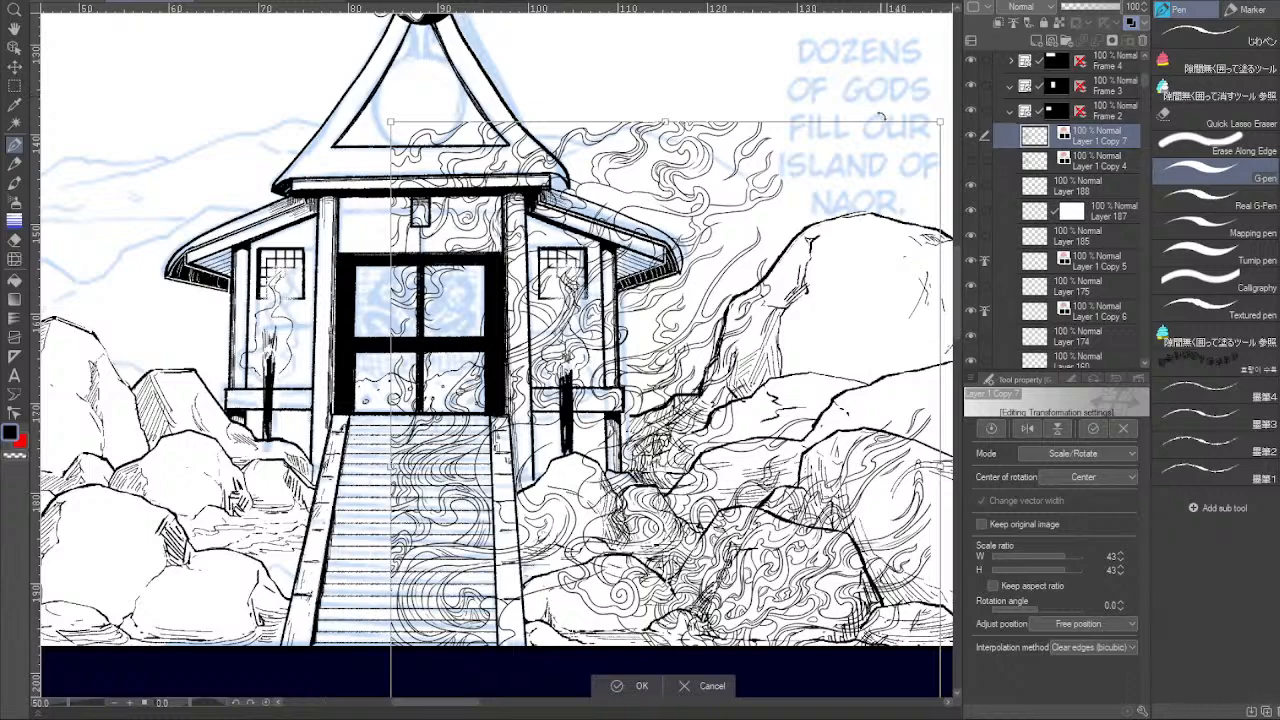
left_click_drag(835, 199, 675, 134)
left_click_drag(698, 215, 700, 225)
left_click_drag(782, 68, 404, 445)
left_click_drag(399, 549, 517, 268)
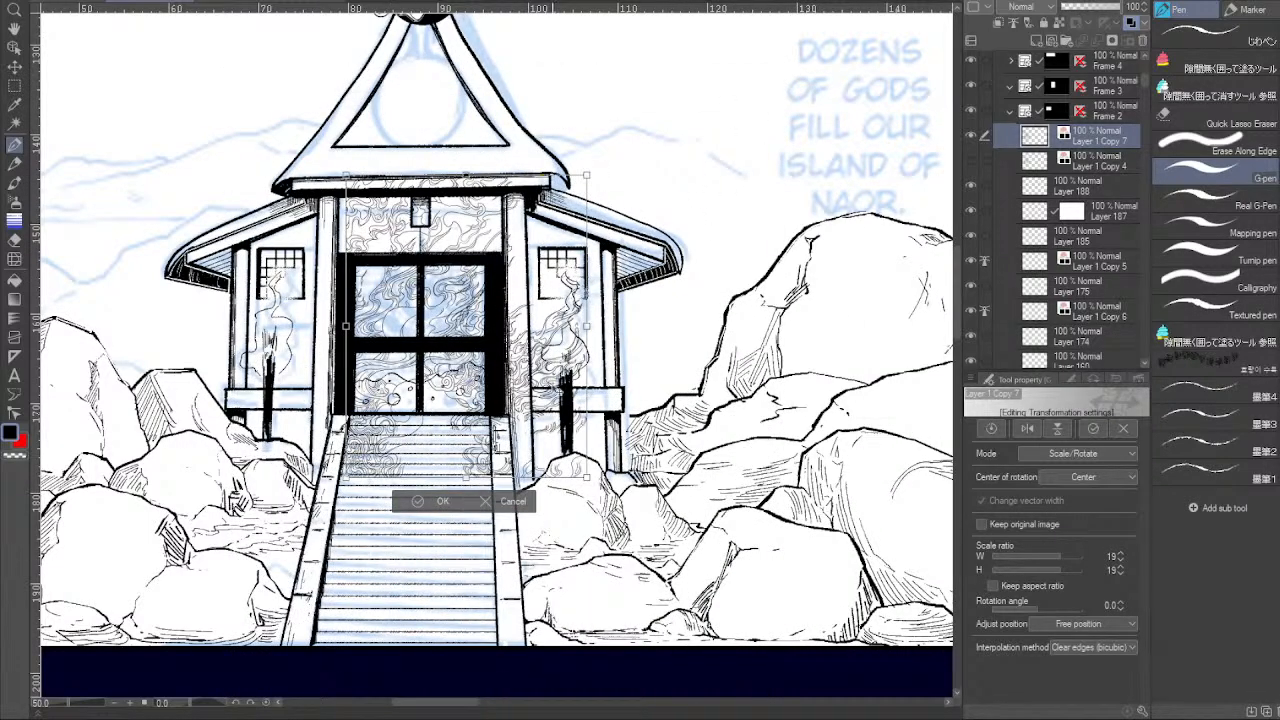
Position the unrotated swirl pattern across the wall strip above the door, stretch its width to 20% and apply the transformation.
left_click_drag(556, 388, 533, 353)
left_click_drag(560, 438, 575, 261)
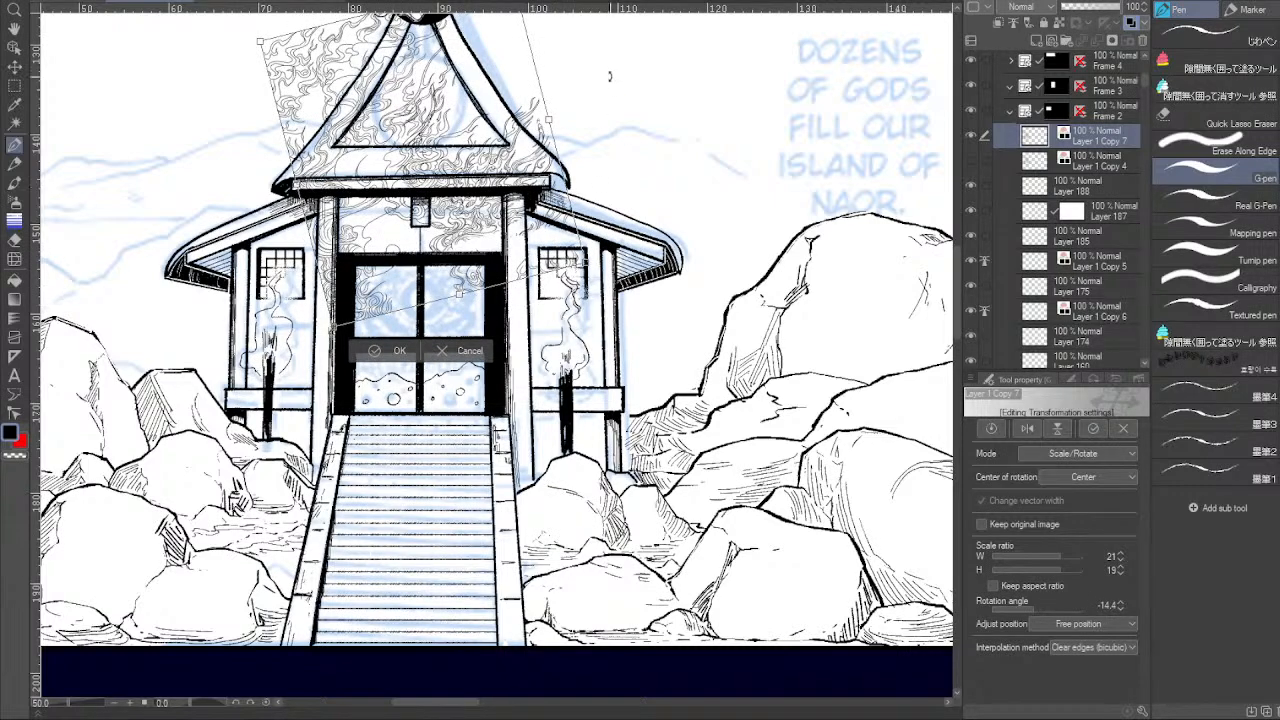
key("ctrl+z")
left_click_drag(545, 157, 533, 157)
left_click_drag(485, 254, 518, 280)
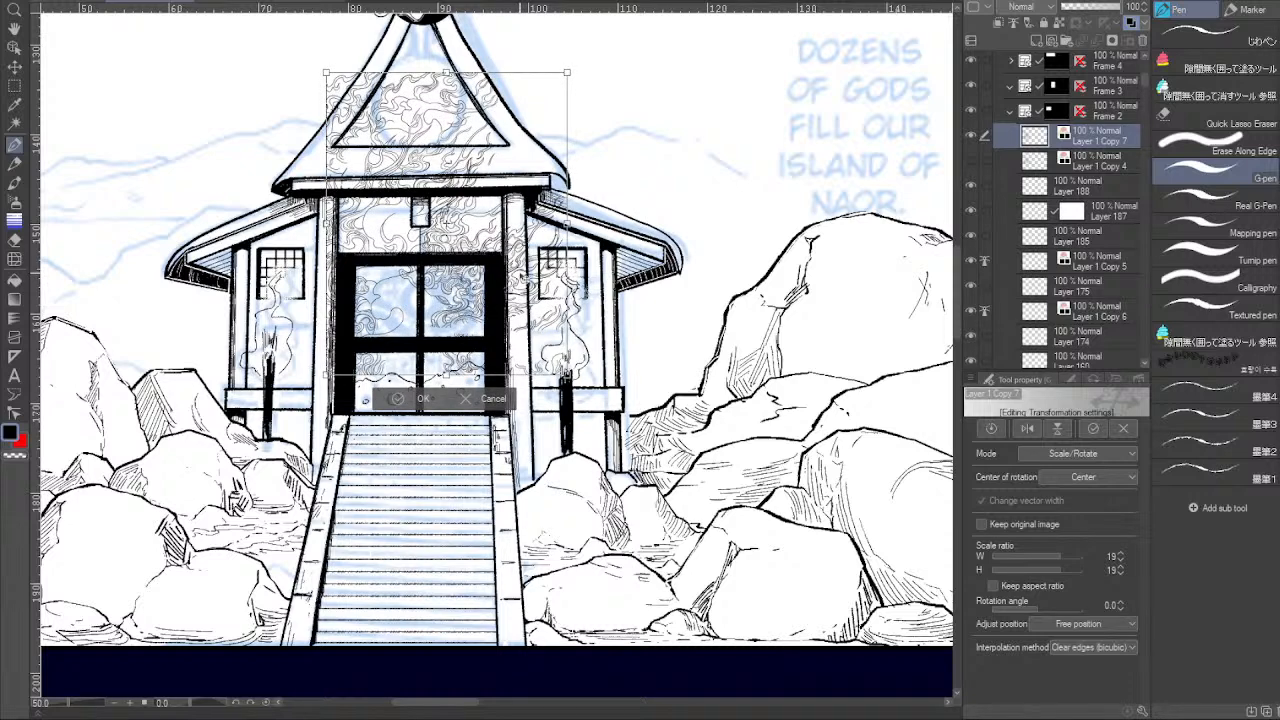
left_click_drag(521, 278, 530, 277)
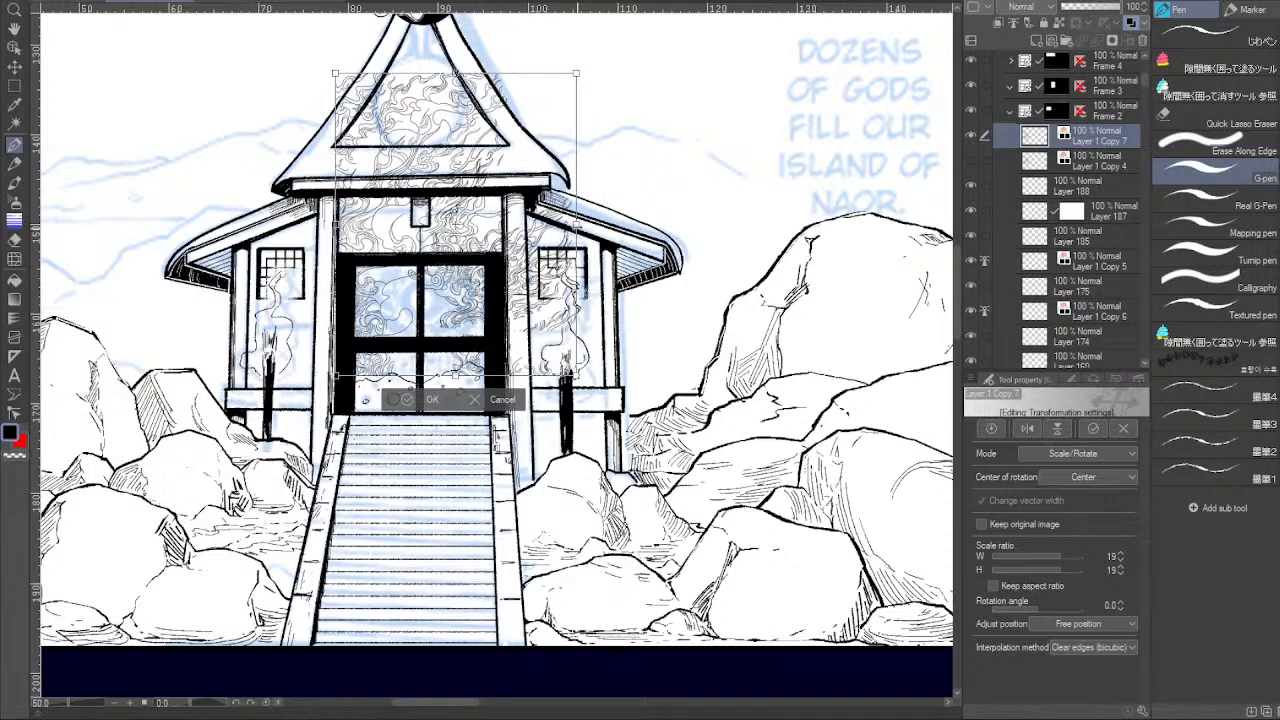
left_click_drag(576, 226, 590, 226)
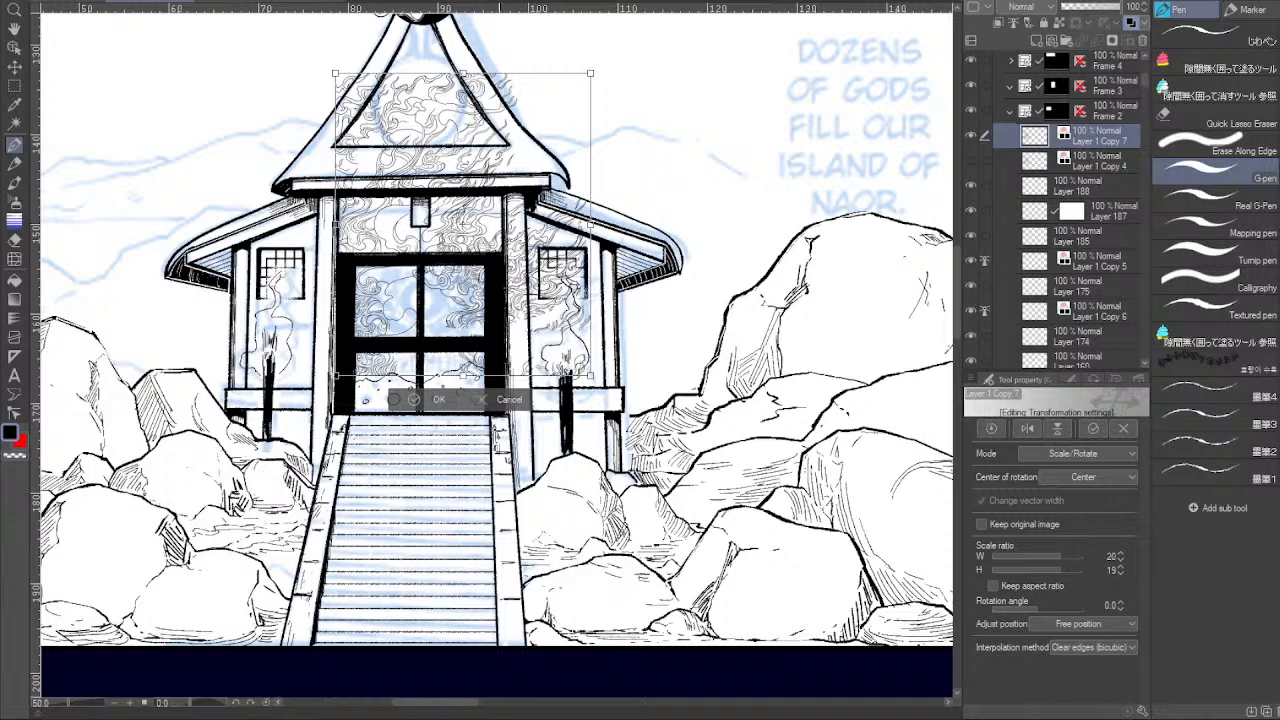
key("Return")
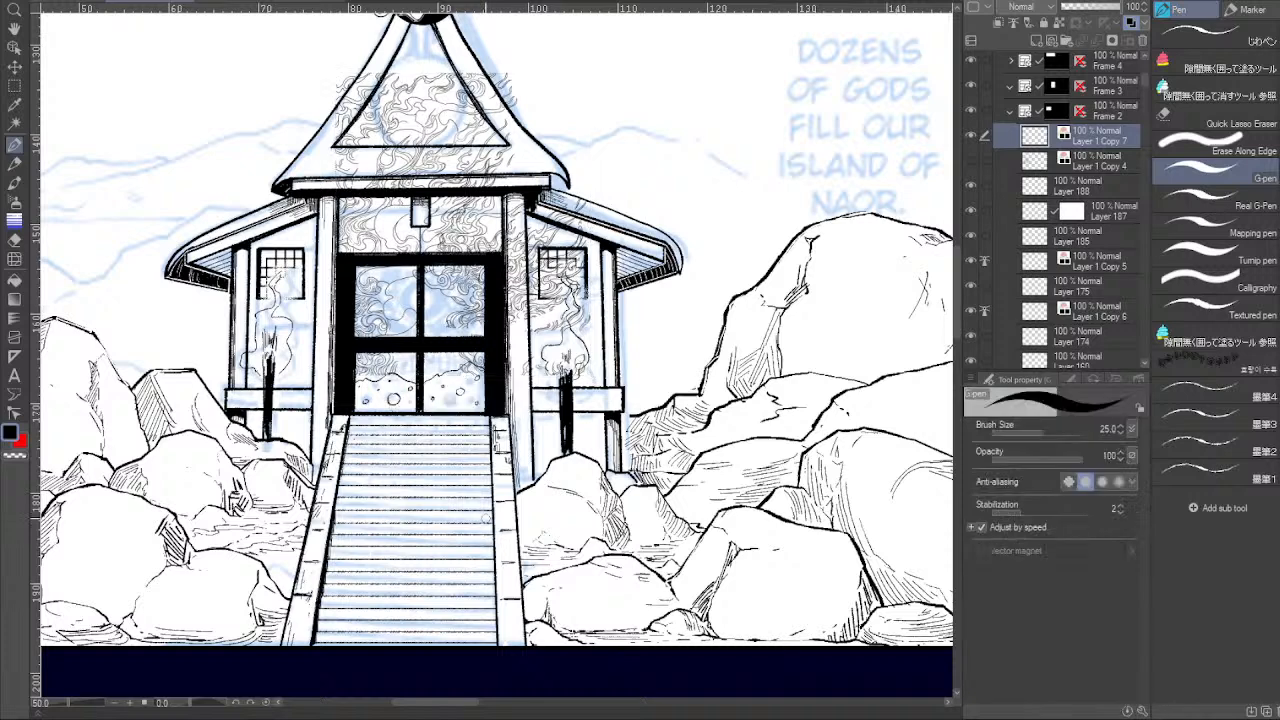
Select the rectangular strip between the pillars above the door and mask the swirl pattern to it.
left_click(14, 86)
left_click_drag(338, 196, 506, 264)
left_click(1113, 42)
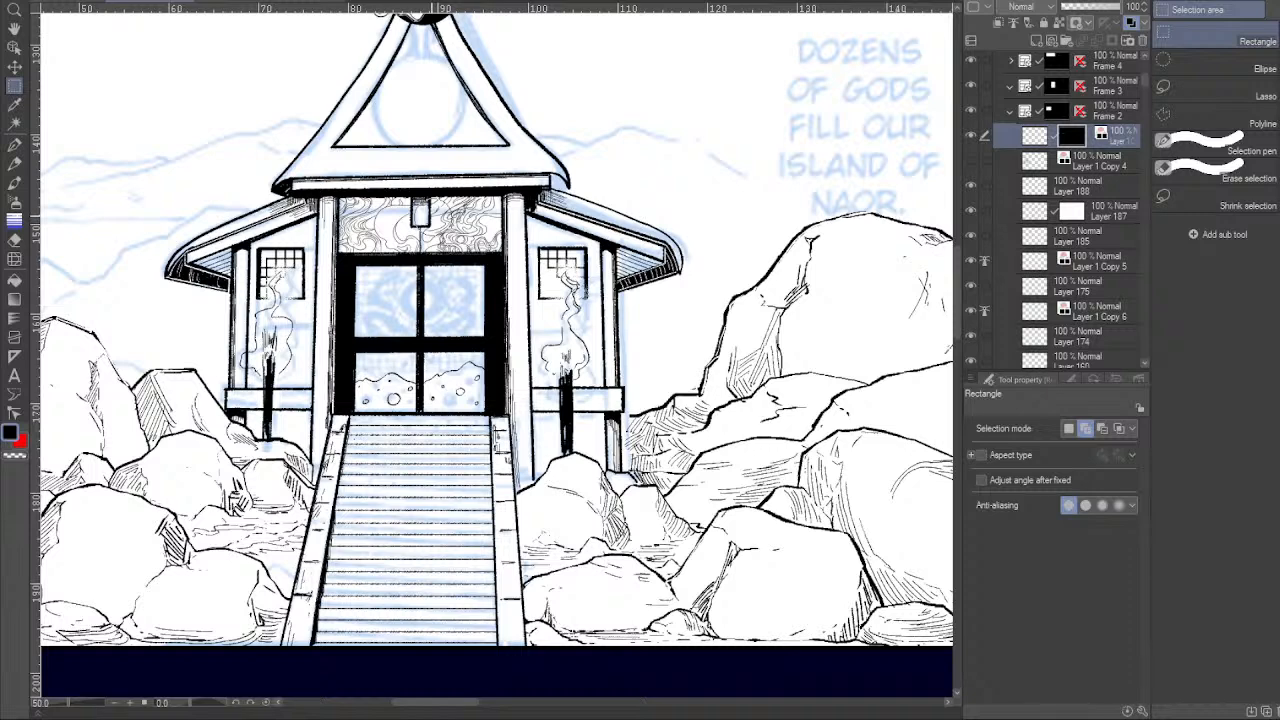
Stretch the swirl artwork to 110% width independently of its mask so it fills the strip above the door.
left_click(14, 66)
left_click(1033, 140)
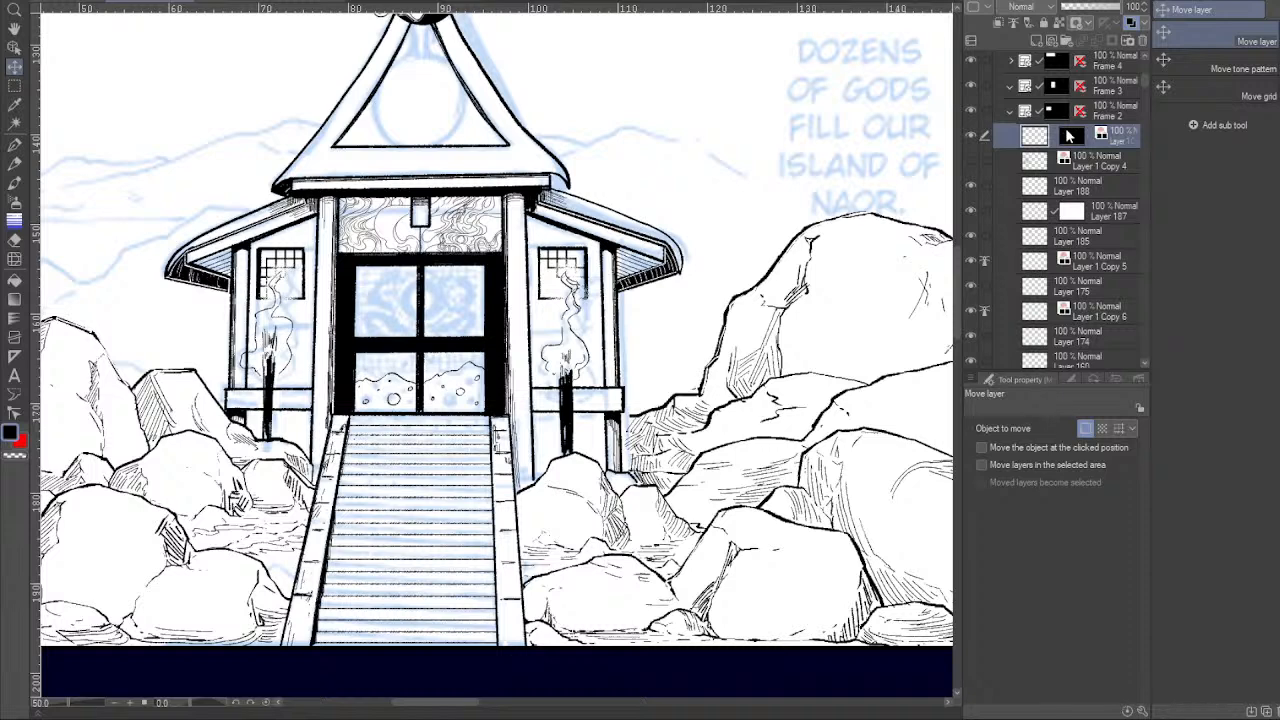
key("ctrl+t")
mouse_move(607, 224)
left_mouse_down()
mouse_move(613, 236)
mouse_move(594, 225)
mouse_move(617, 218)
left_mouse_up()
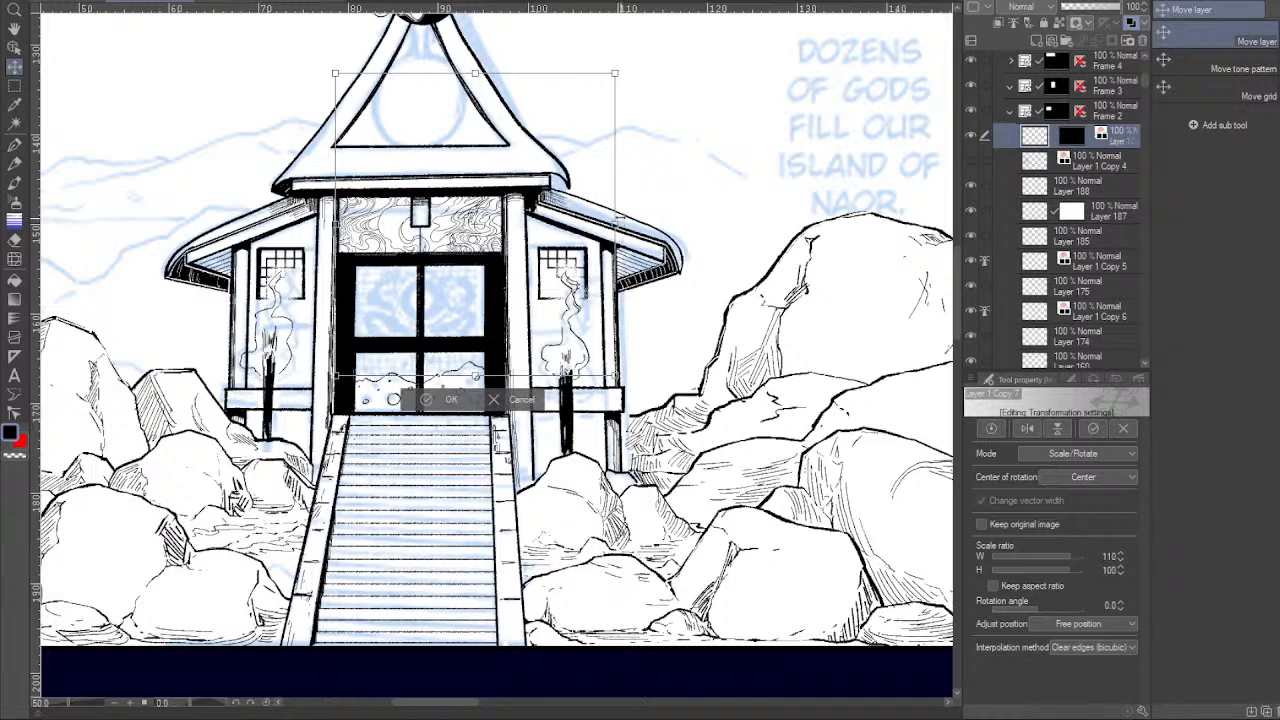
key("Return")
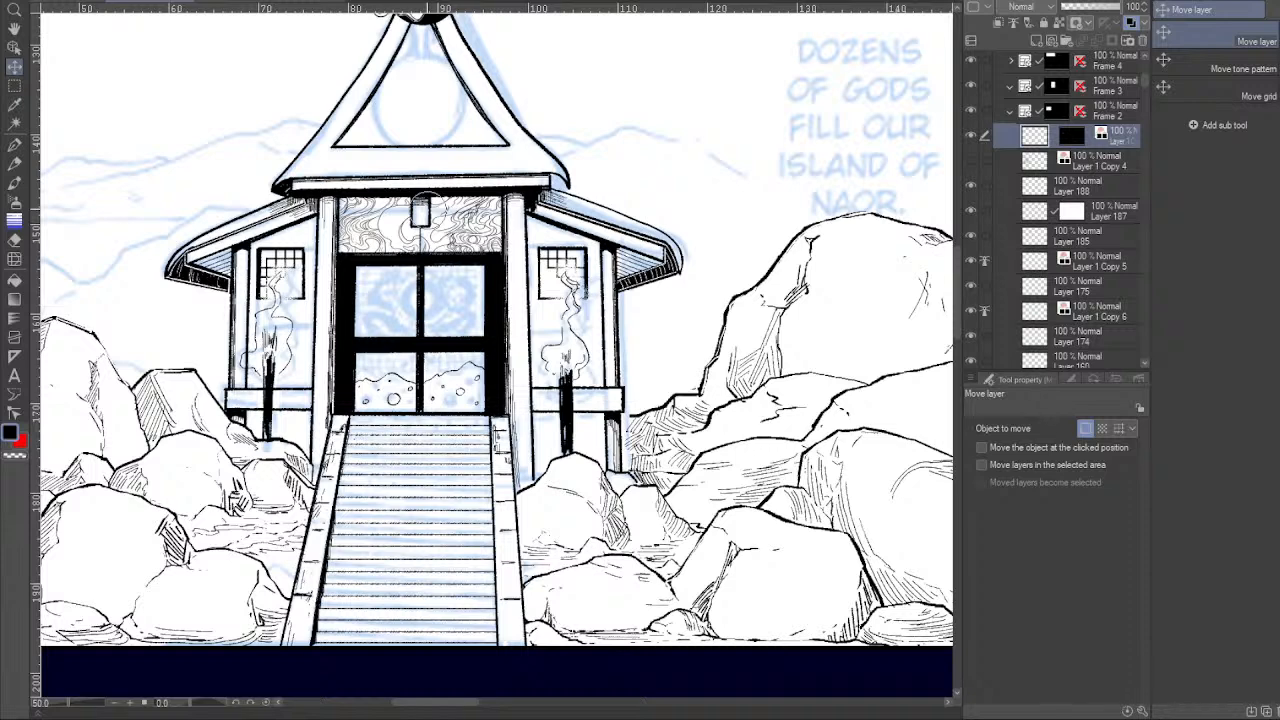
Create a raster layer above the masked pattern and set up the じわペン pen at size 7 with white.
left_click(1036, 41)
left_click(15, 146)
left_click(120, 100, "alt")
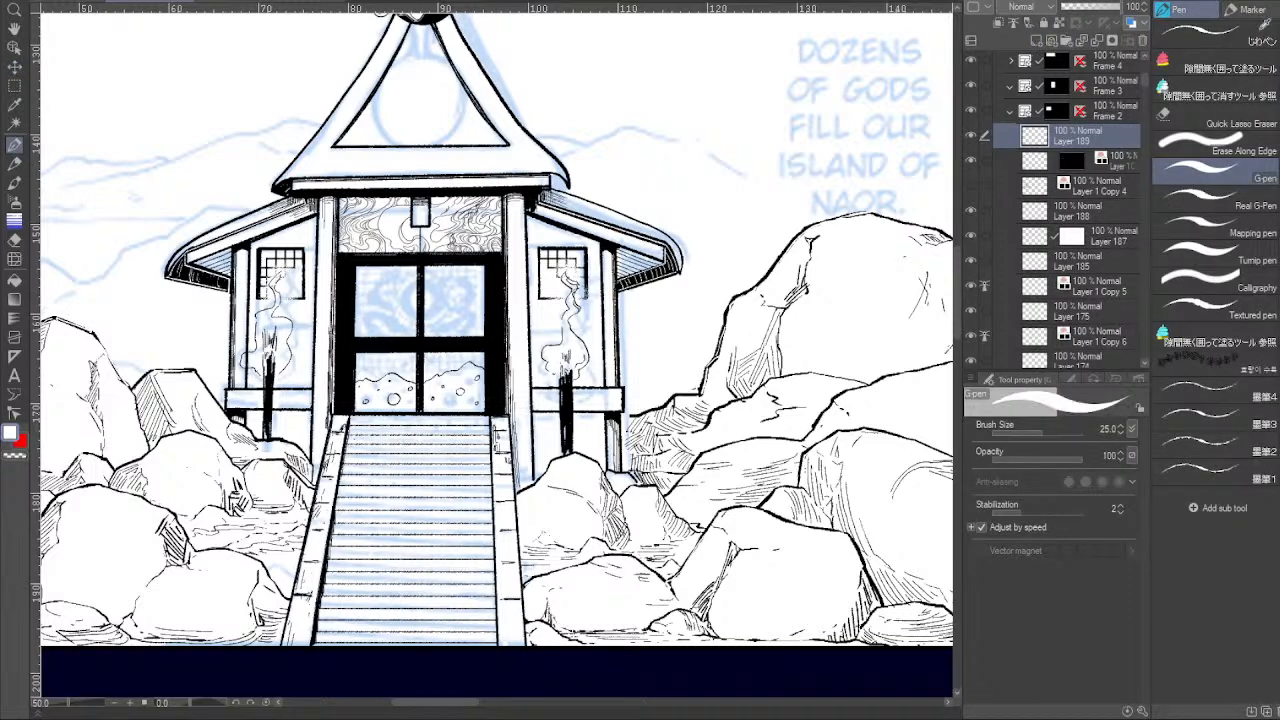
left_click(1200, 36)
key("bracketleft")
key("bracketleft")
key("bracketleft")
key("bracketleft")
key("bracketleft")
key("bracketleft")
key("bracketleft")
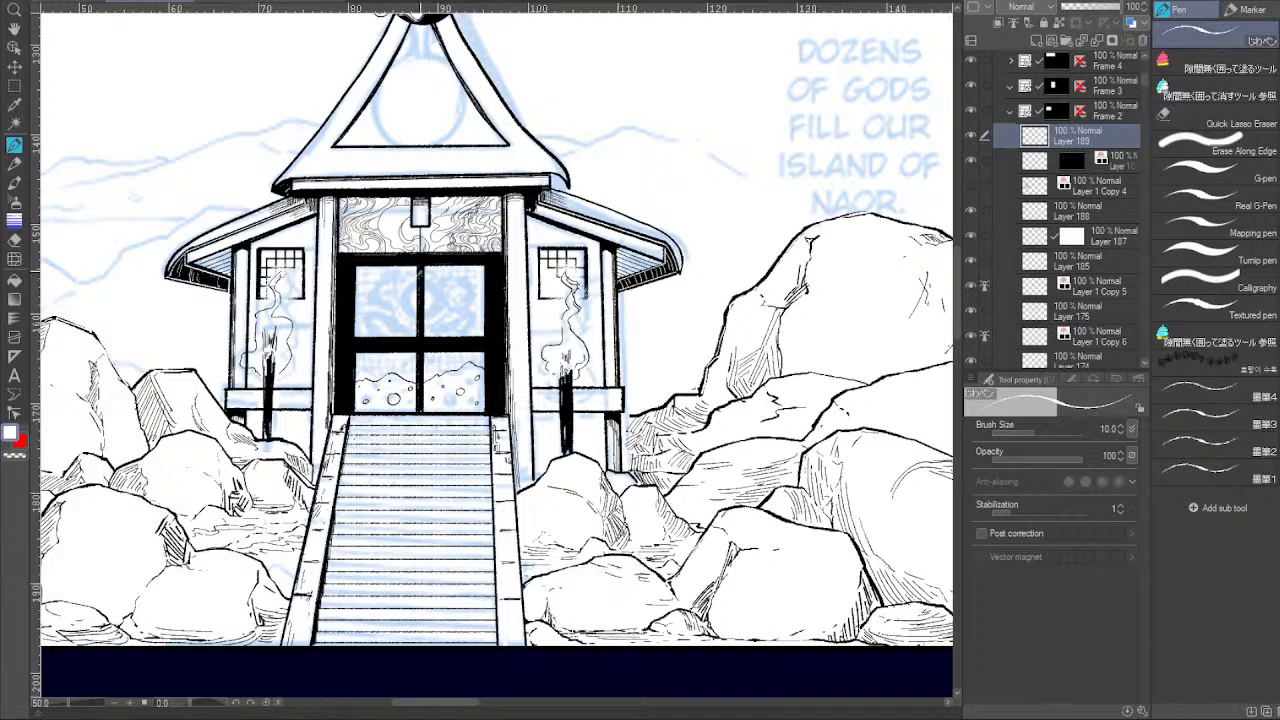
key("bracketleft")
Draw thin white horizontal lines along the top edges of the two upper door panes.
left_click_drag(418, 263, 356, 265)
key("ctrl+z")
left_click_drag(418, 263, 356, 265)
left_click_drag(426, 263, 484, 264)
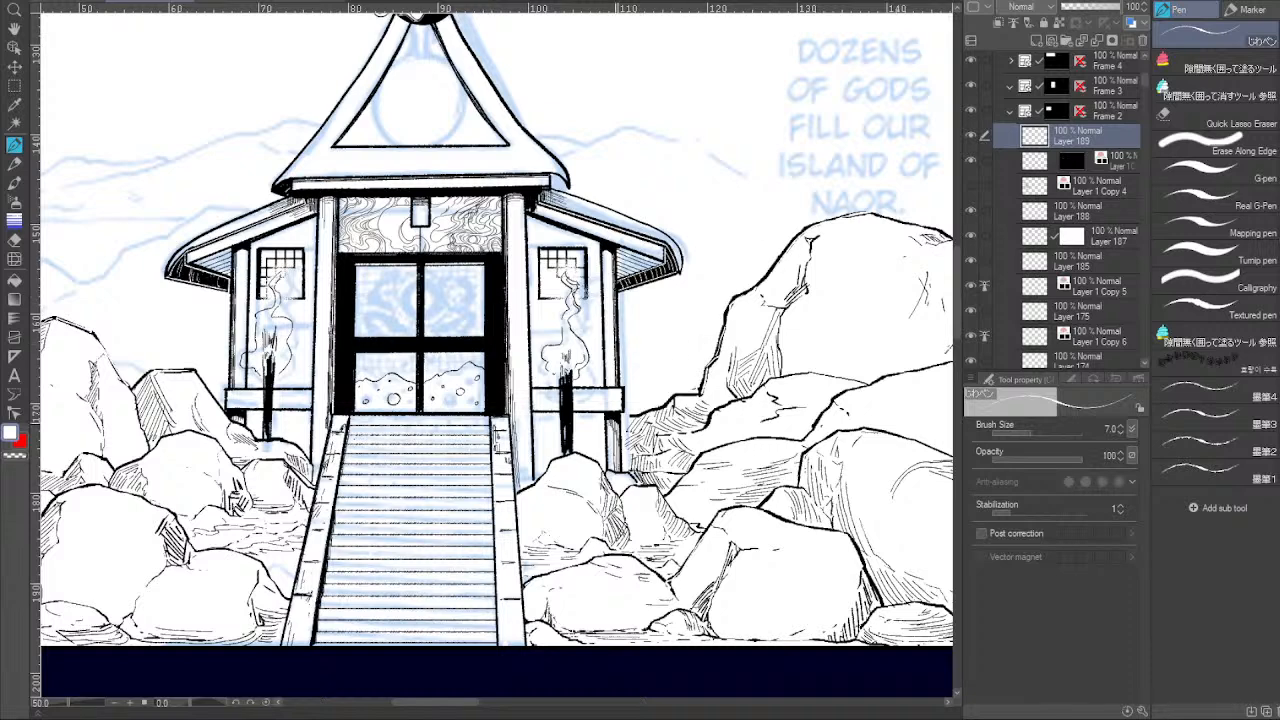
Examine the facing page's finished artwork of the praying woman and the fox spirit.
left_click(114, 703)
left_click_drag(882, 284, 239, 370)
left_click_drag(764, 265, 202, 435)
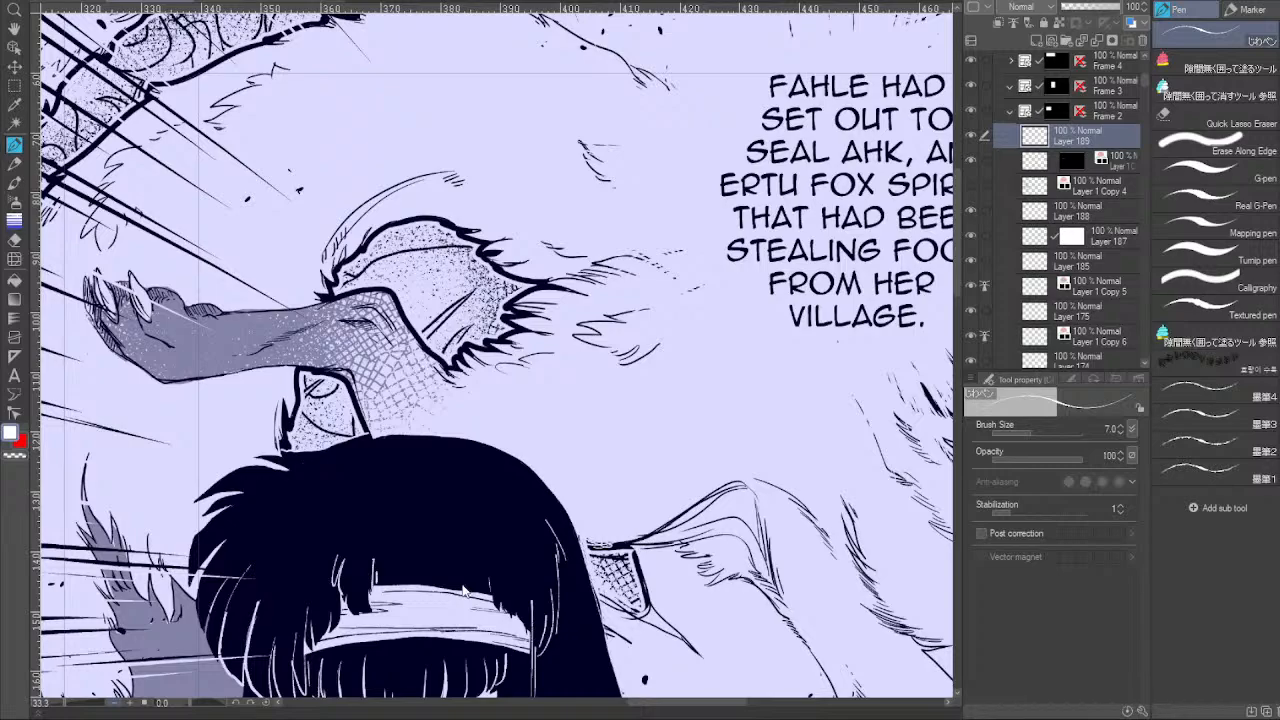
key("ctrl+minus")
left_click_drag(511, 515, 505, 312)
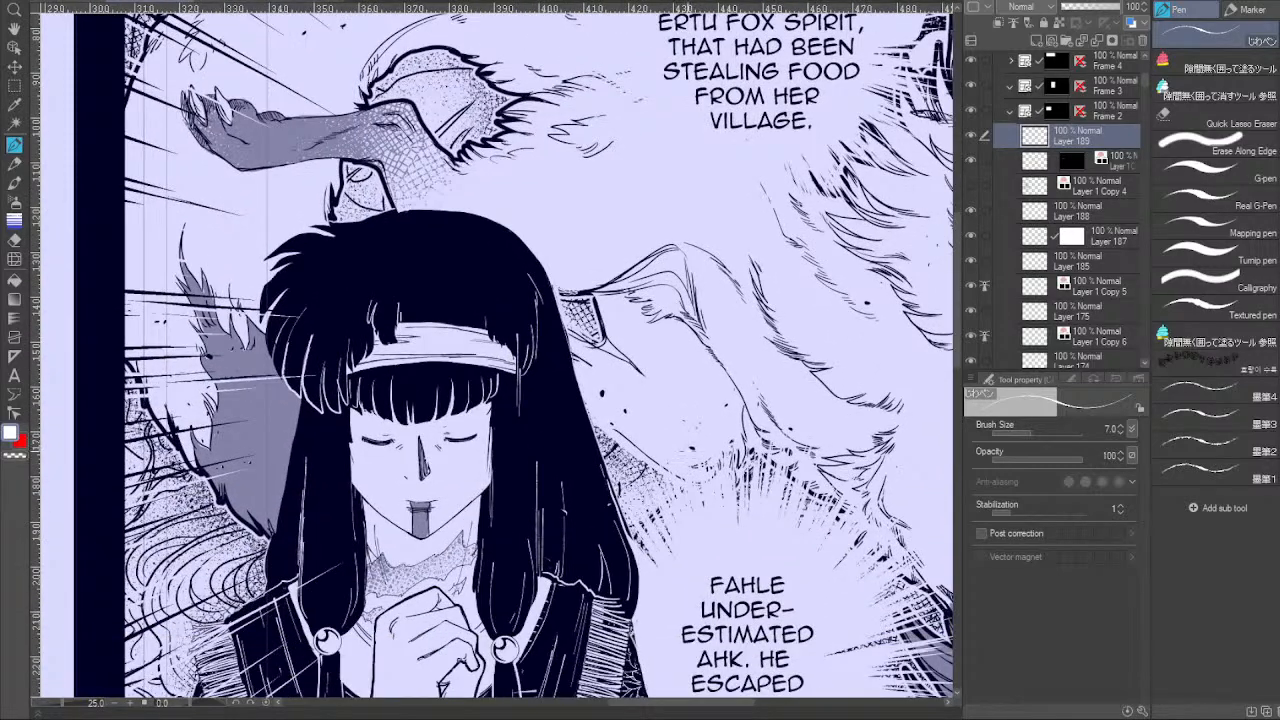
left_click_drag(534, 487, 424, 489)
left_click_drag(860, 352, 300, 476)
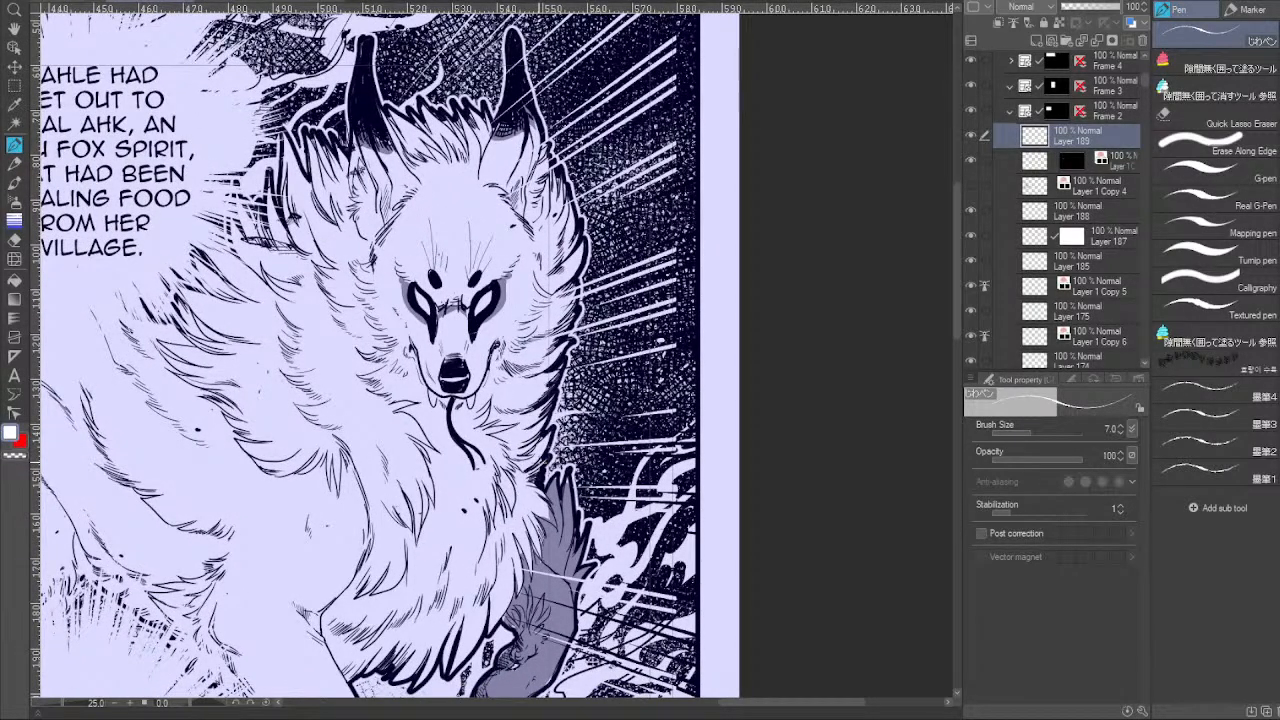
Review the cloaked figure's panel and compare the temple panel with the artwork around it.
mouse_move(540, 464)
left_mouse_down()
mouse_move(671, 438)
mouse_move(990, 419)
left_mouse_up()
left_click_drag(280, 557, 723, 448)
mouse_move(512, 497)
left_mouse_down()
mouse_move(812, 521)
mouse_move(754, 466)
mouse_move(697, 658)
mouse_move(690, 650)
left_mouse_up()
left_click_drag(396, 473, 520, 448)
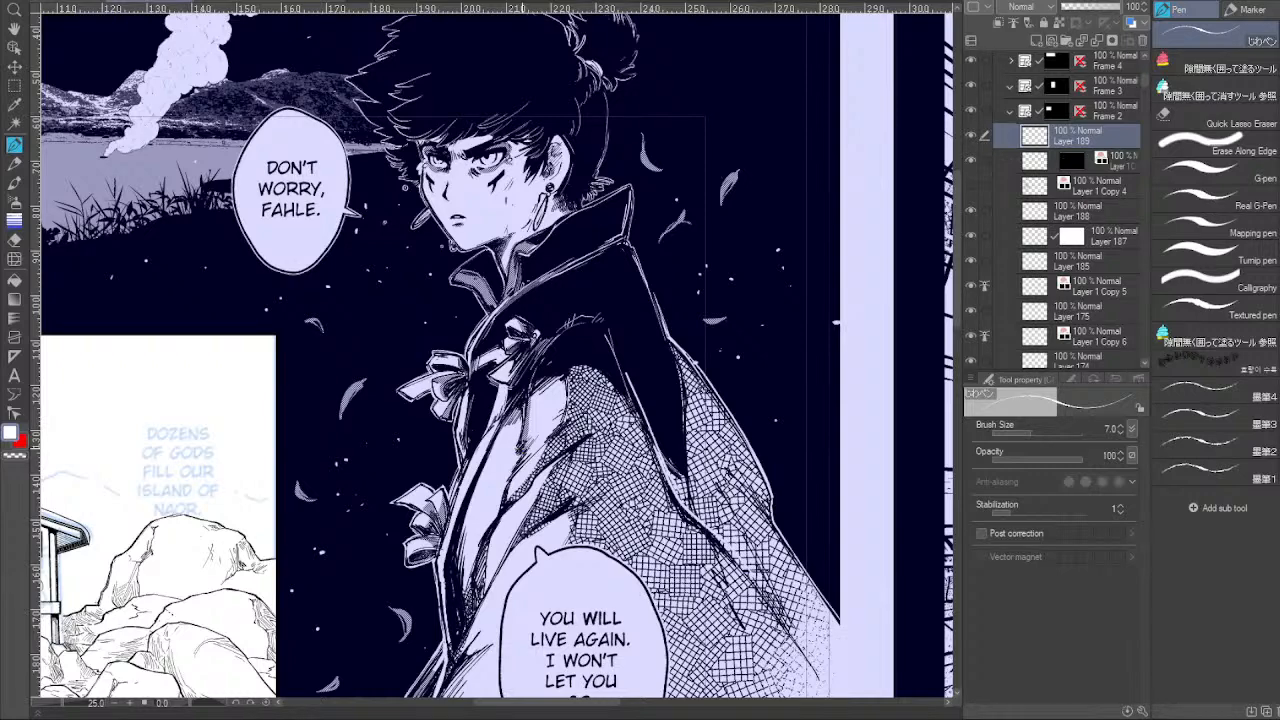
left_click_drag(521, 449, 624, 424)
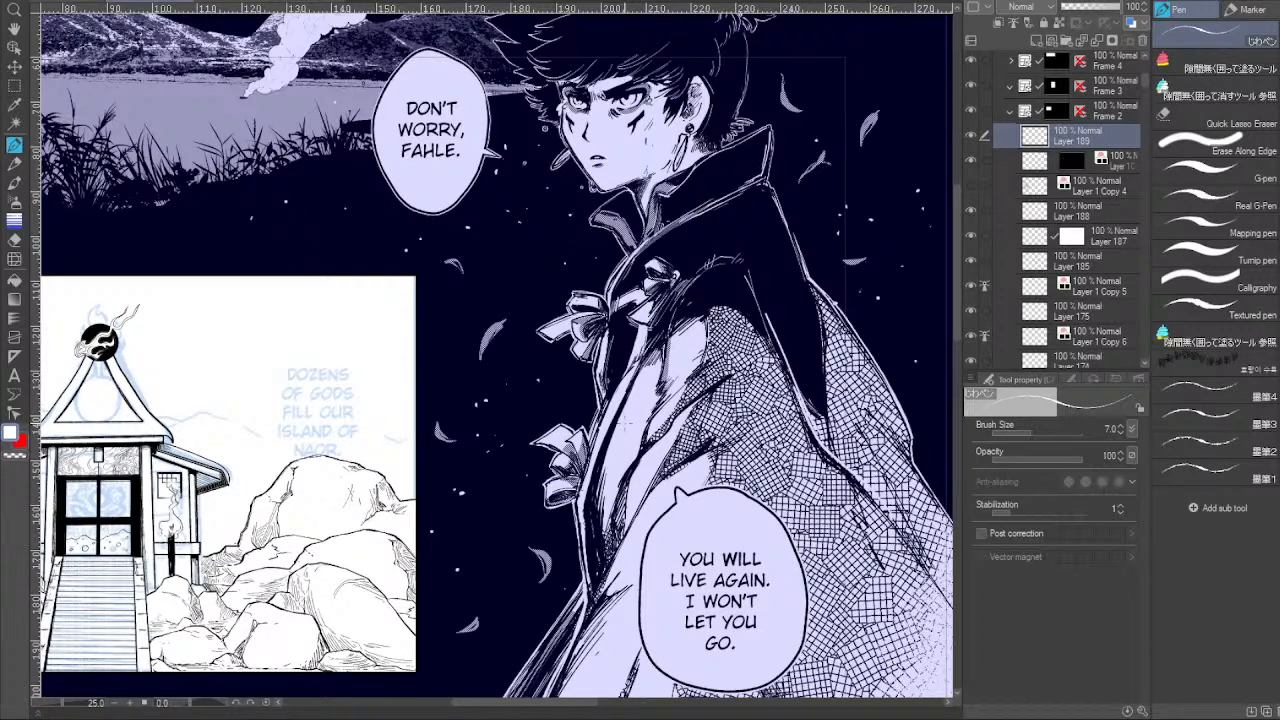
left_click_drag(624, 424, 580, 517)
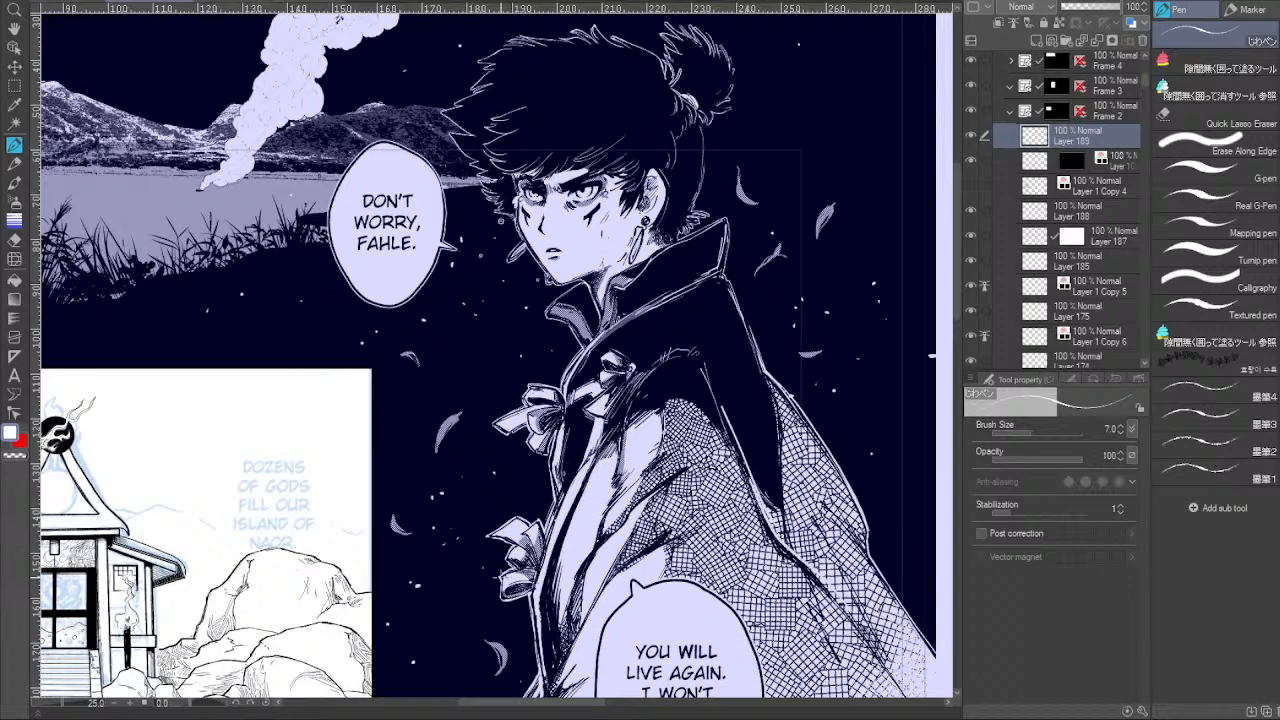
left_click_drag(502, 577, 701, 428)
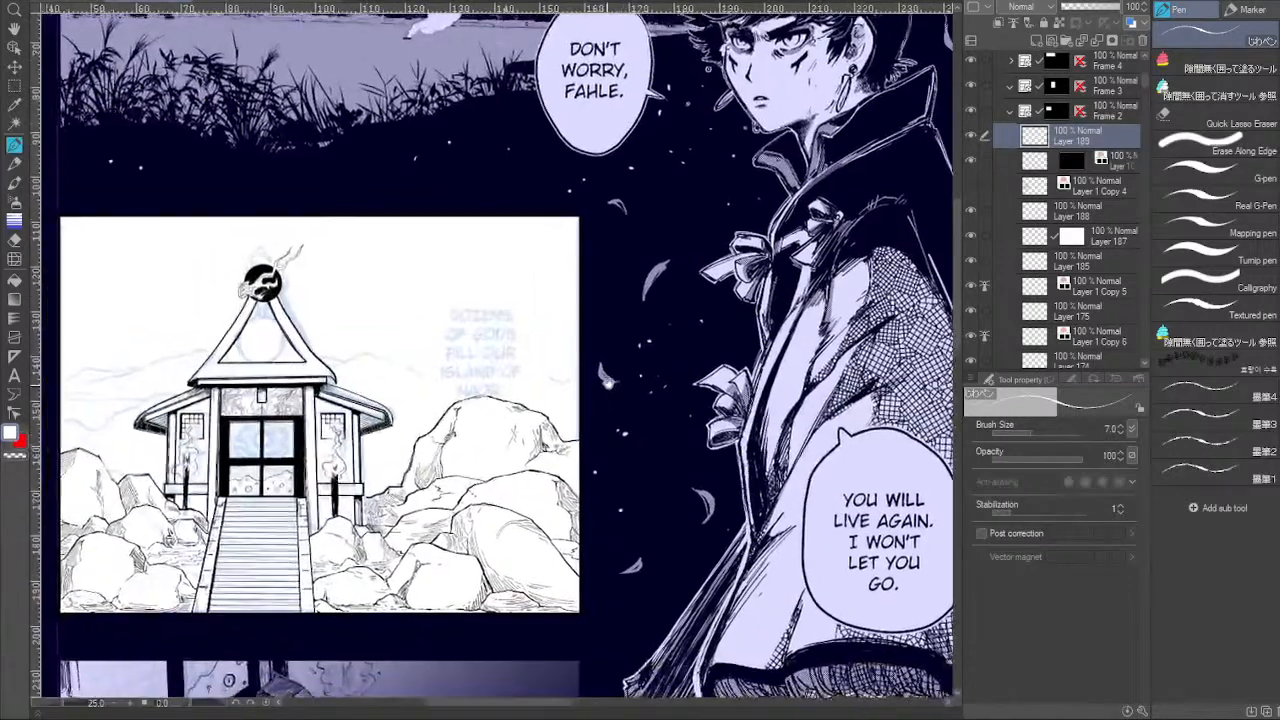
left_click_drag(431, 529, 605, 421)
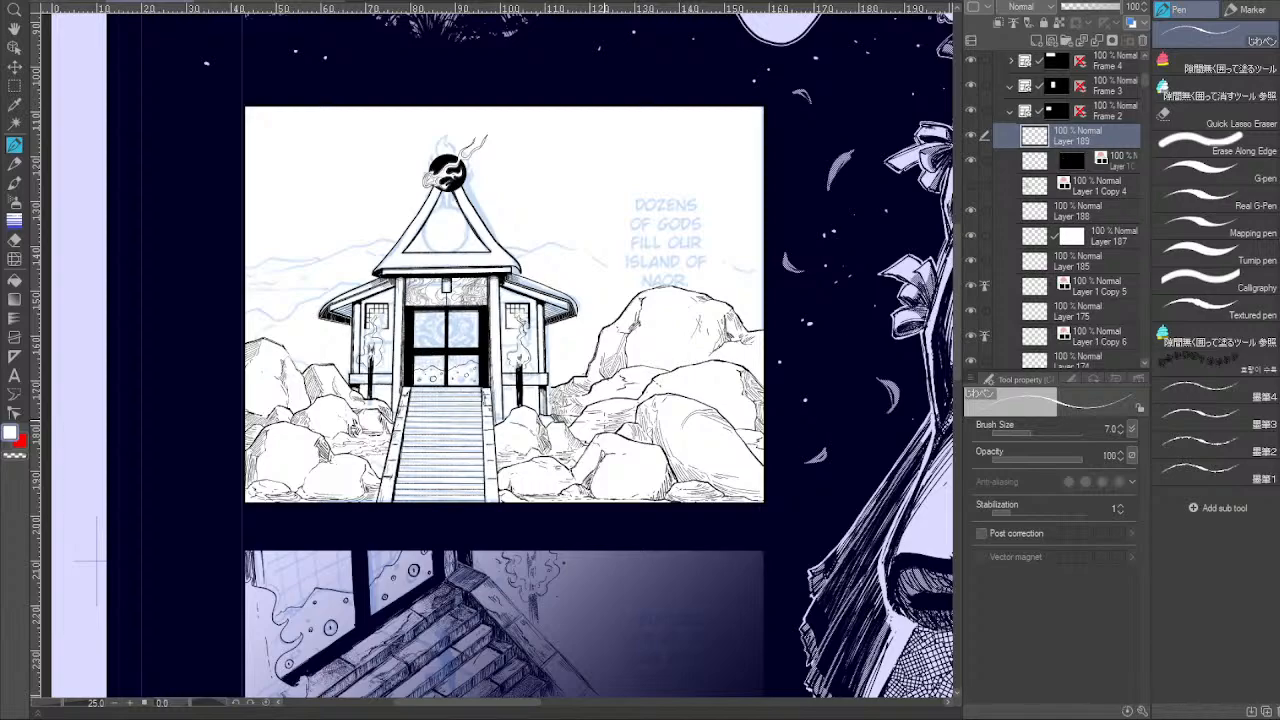
Open the story's page overview and look through the spreads from the cover to pages 7 and 8.
left_click(74, 4)
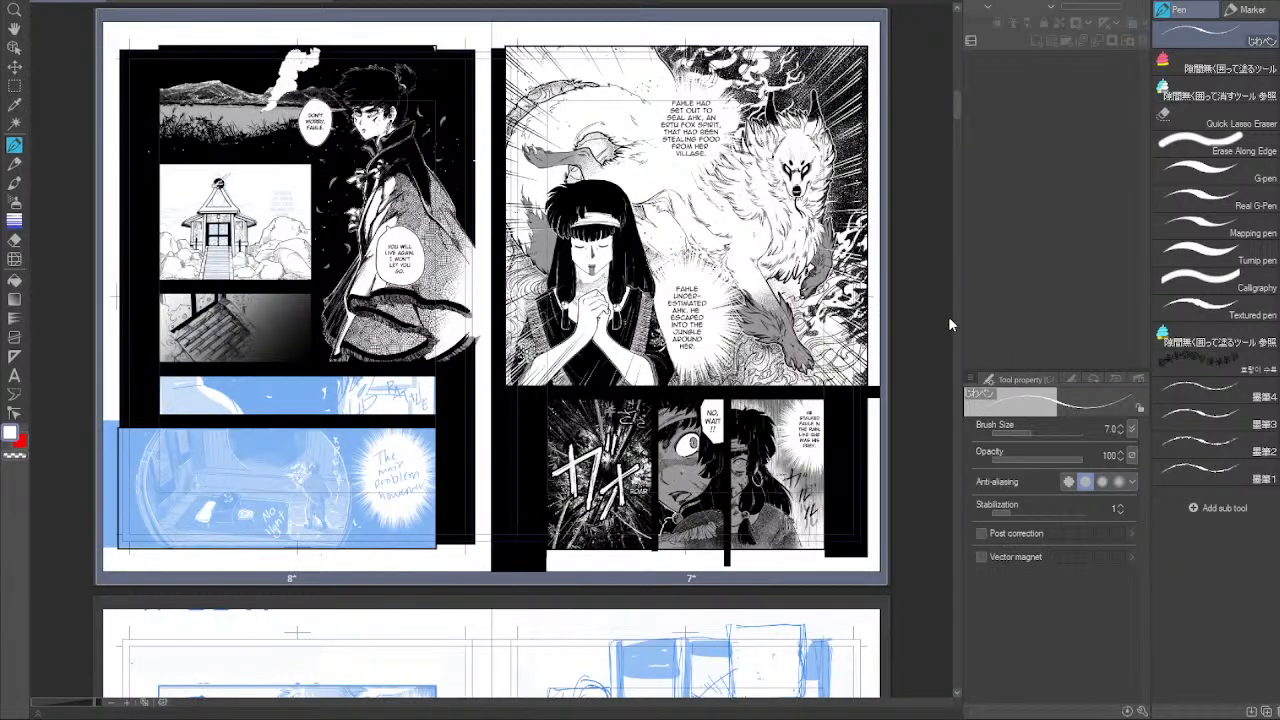
left_click_drag(956, 101, 957, 60)
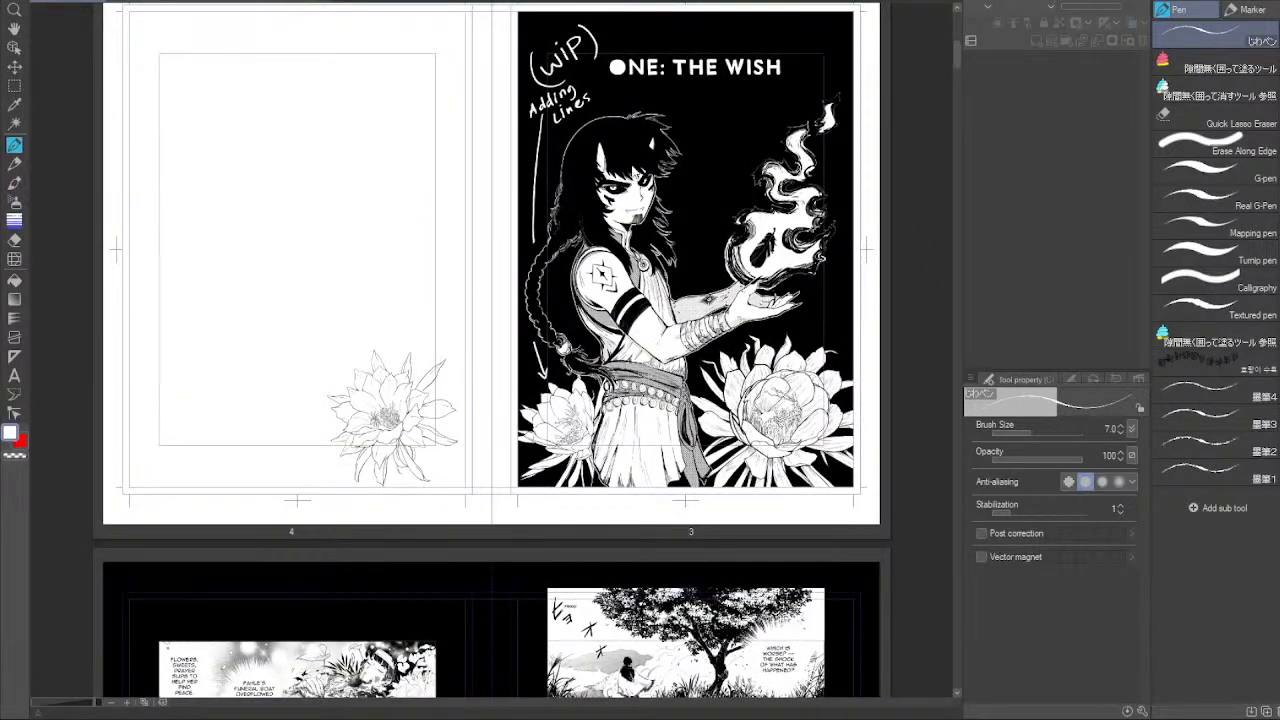
left_click_drag(956, 62, 937, 34)
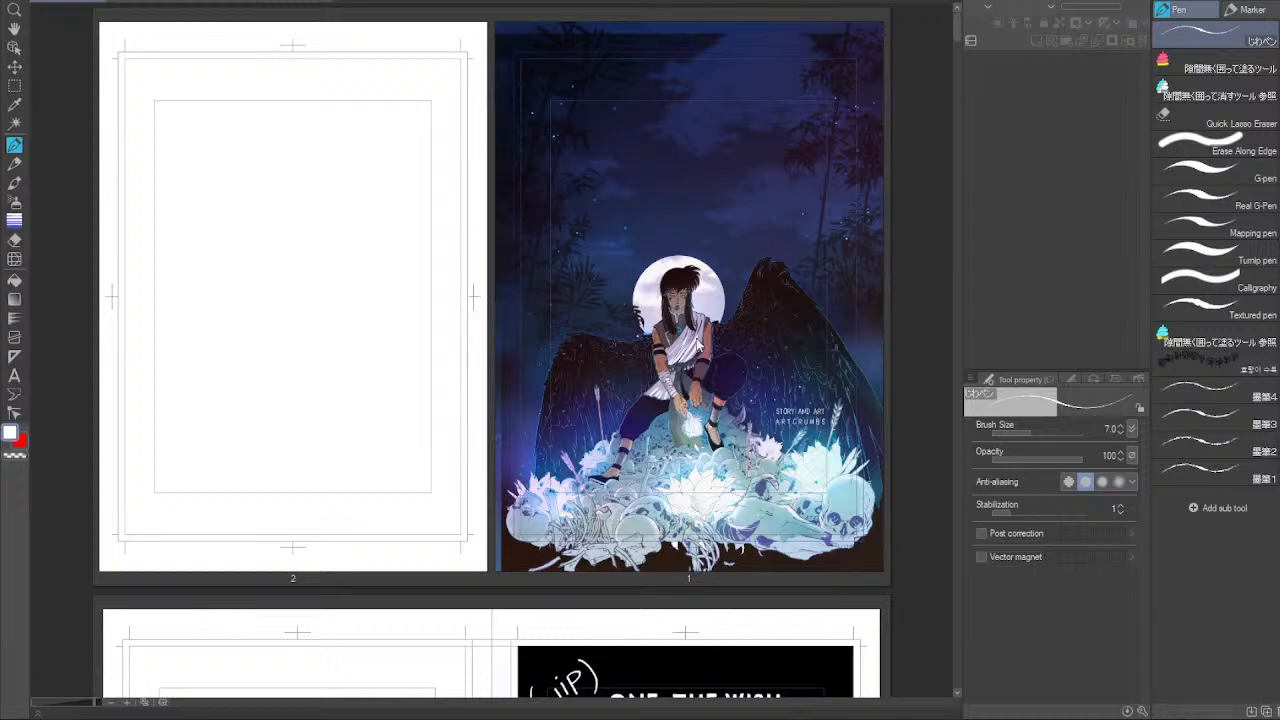
left_click_drag(951, 52, 959, 107)
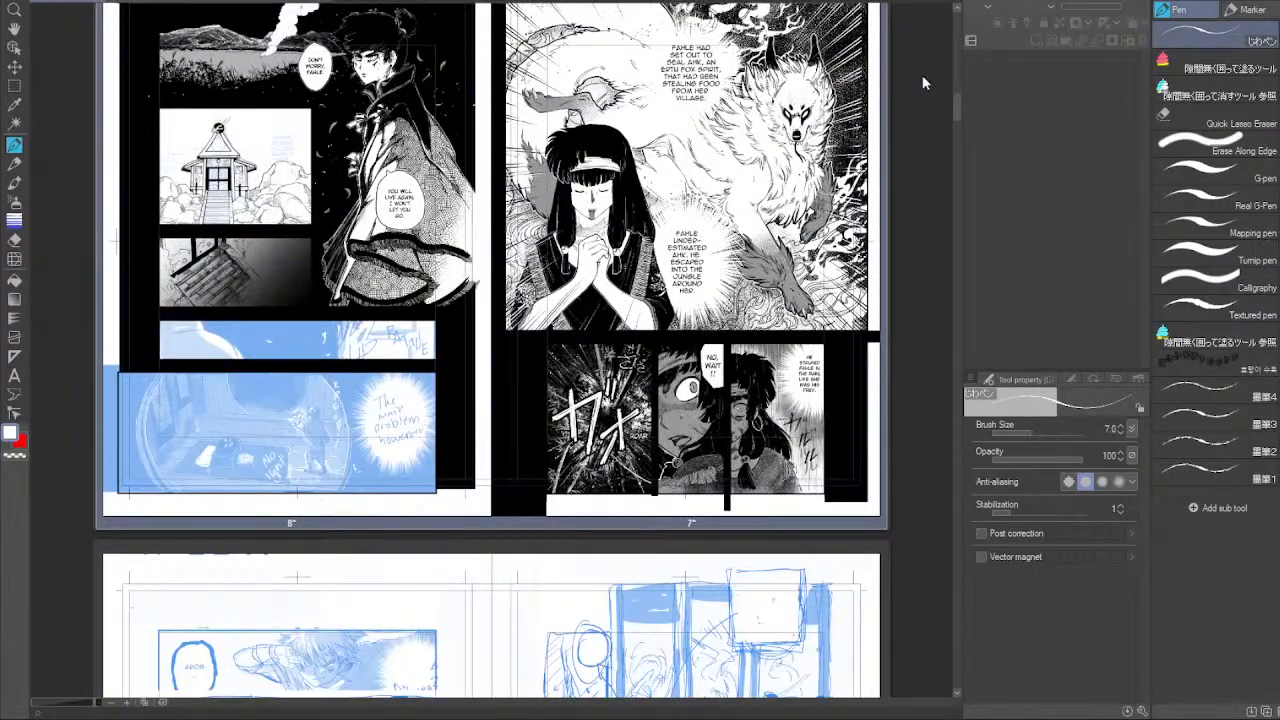
Return to the comic page and review the temple panel beside the cloaked figure.
left_click(164, 3)
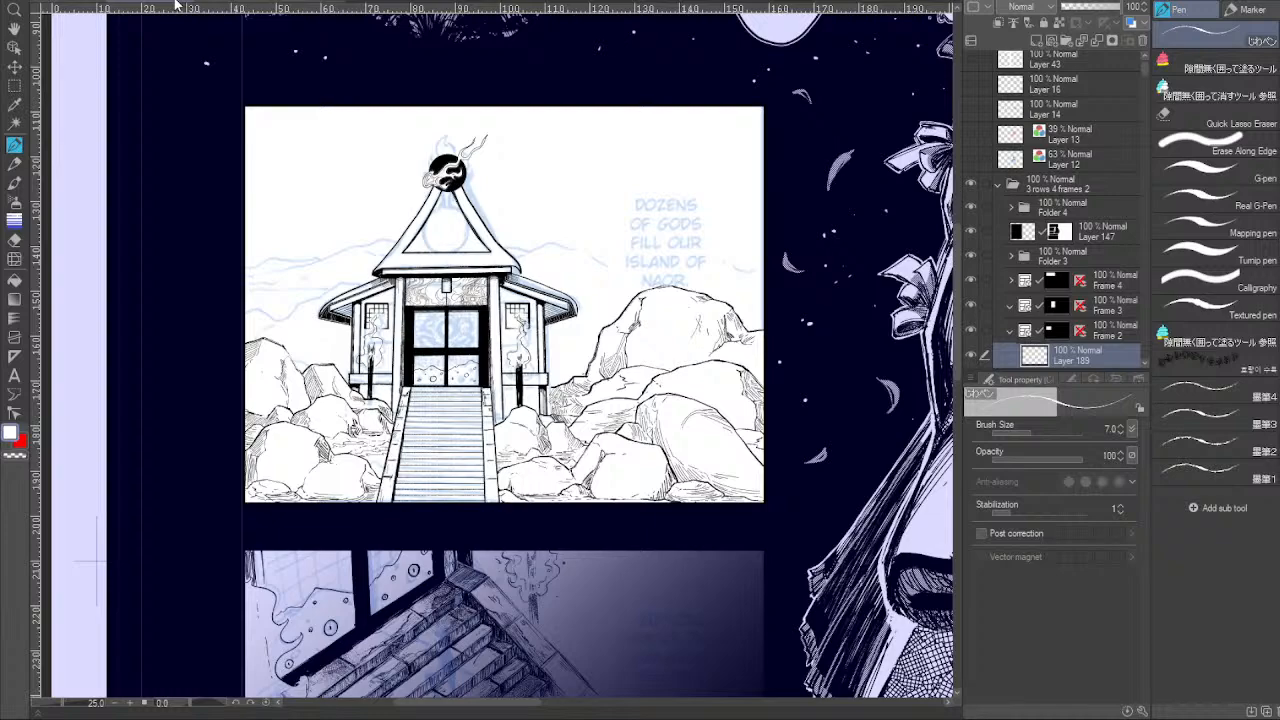
left_click_drag(507, 407, 195, 548)
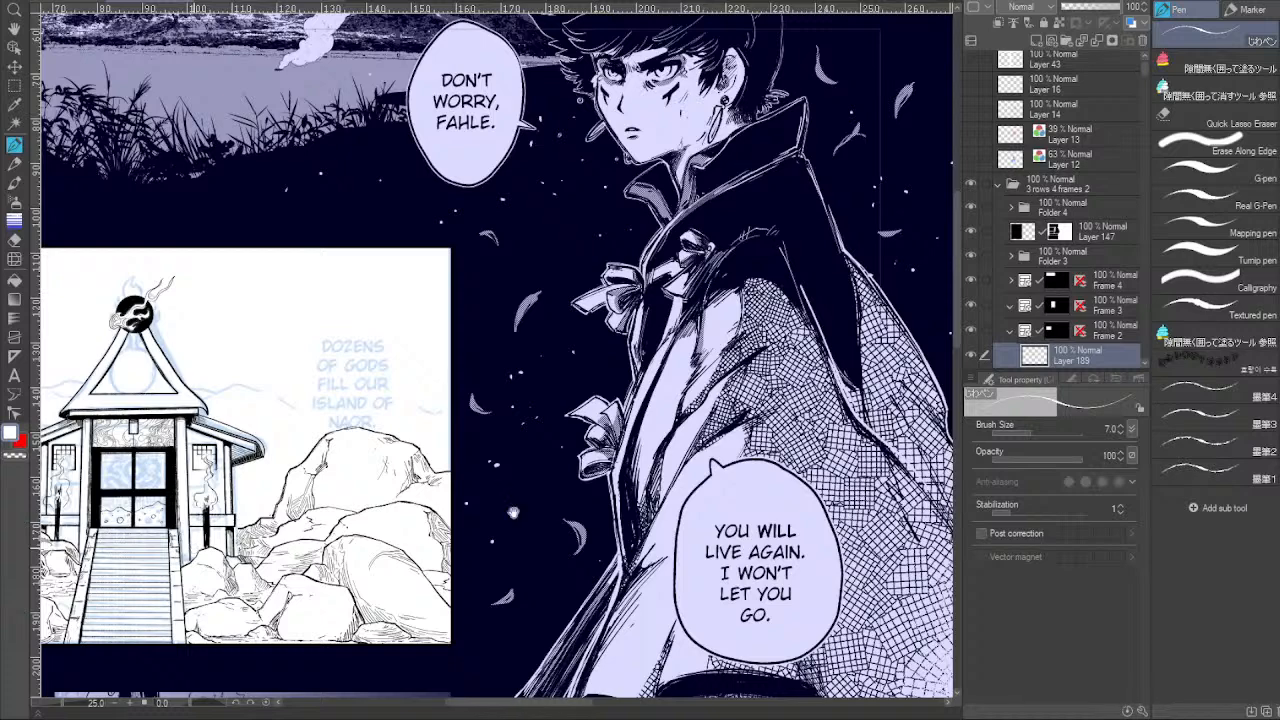
left_click_drag(194, 550, 446, 577)
Enlarge the pen's brush size to 80.
key("]")
key("]")
key("]")
key("]")
key("]")
key("]")
key("]")
key("]")
key("]")
key("]")
key("]")
key("]")
key("]")
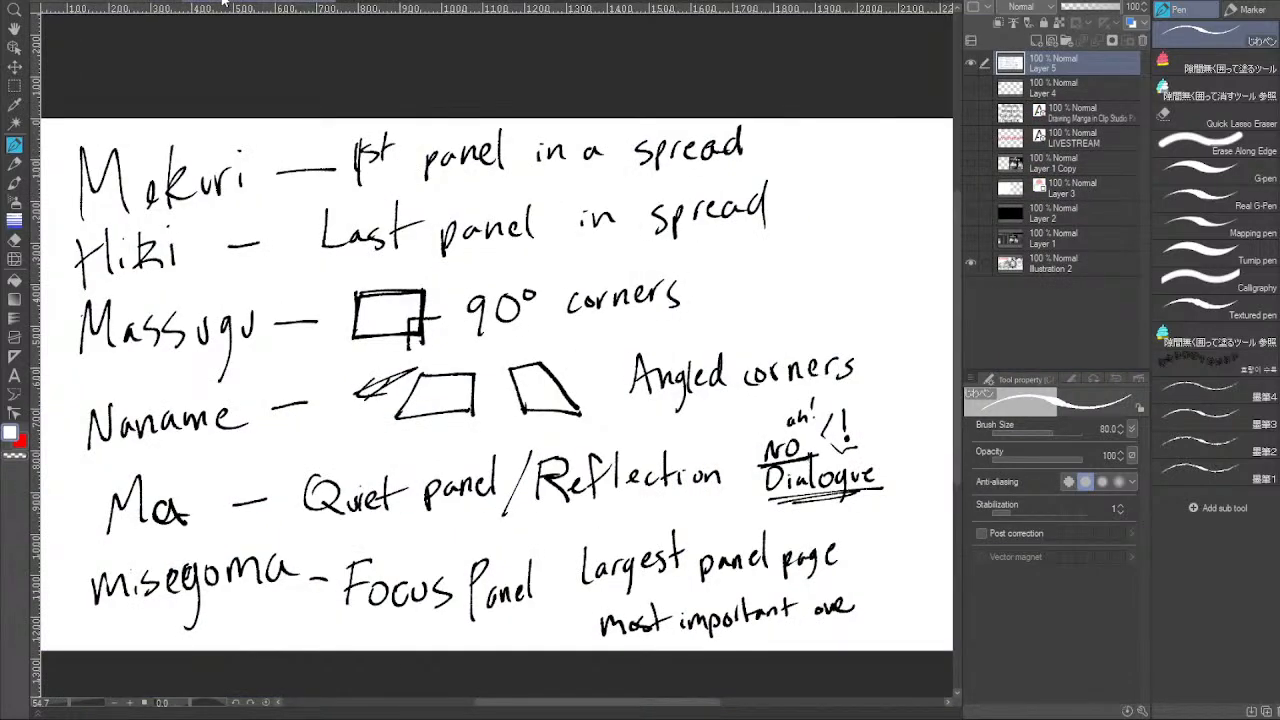
In the livestream illustration file, hide the panel-terms notes, cover the artwork with a new white-filled layer and add an empty layer above it.
left_click(970, 63)
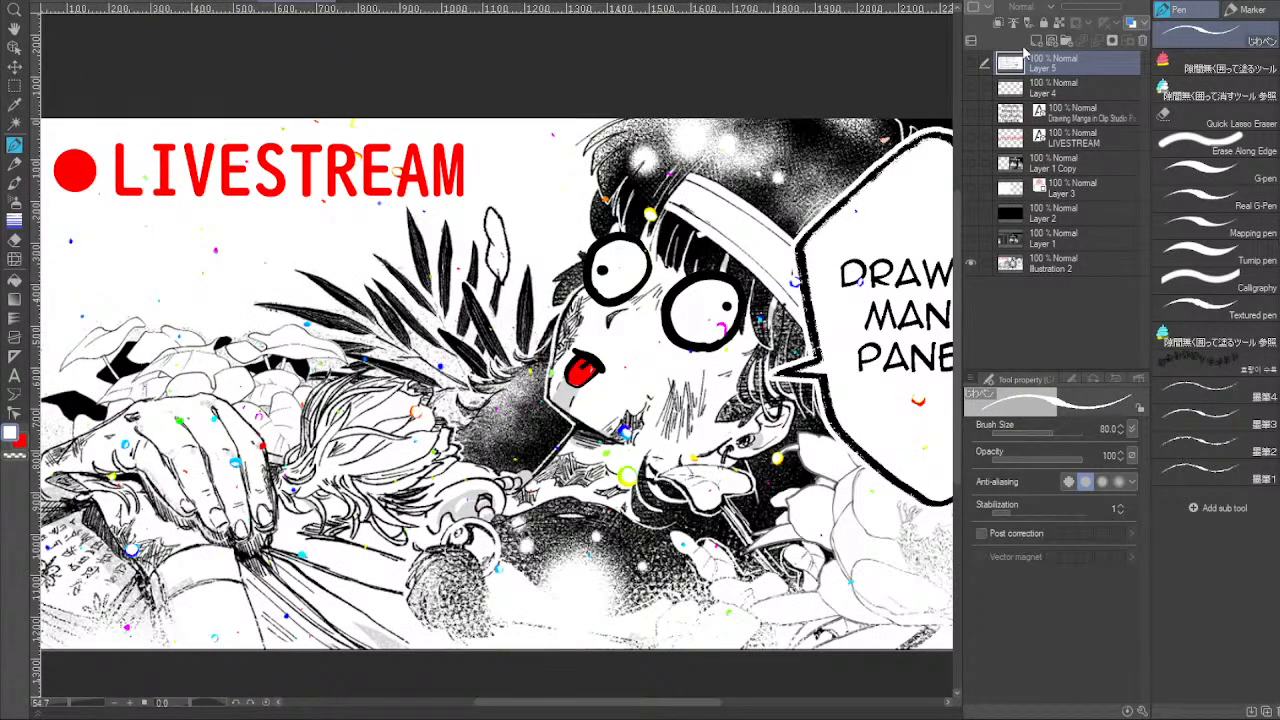
left_click(1036, 41)
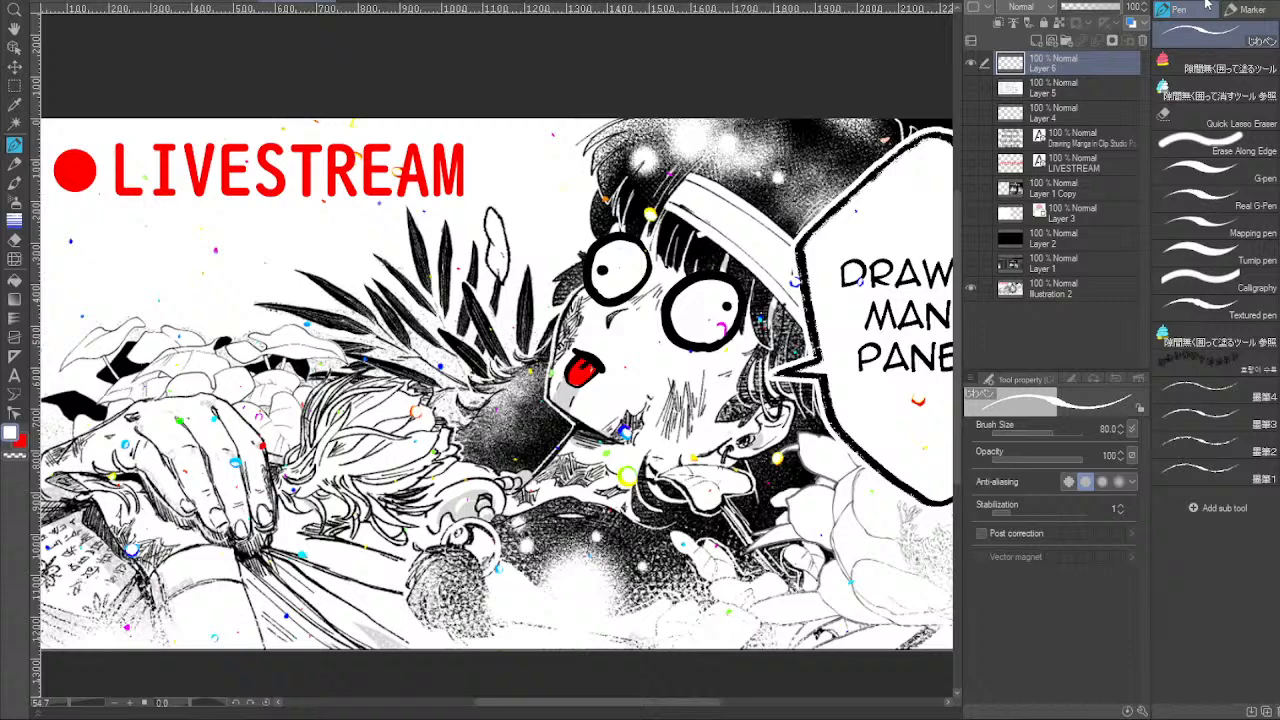
key("alt+BackSpace")
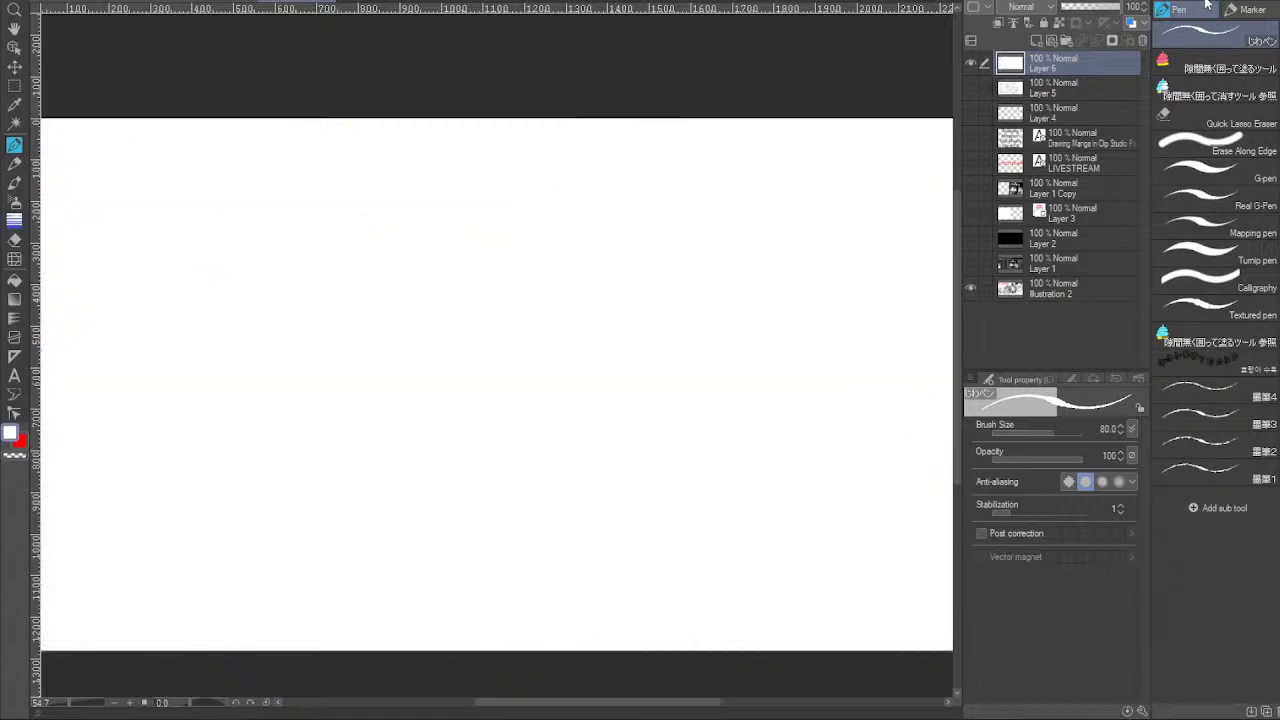
left_click(1040, 42)
Draw a long black horizontal timeline with vertical ticks at its start, two intermediate points and a slightly shortened end.
key("x")
left_click_drag(71, 596, 912, 600)
key("ctrl+z")
left_click_drag(60, 524, 907, 498)
left_click_drag(63, 505, 57, 550)
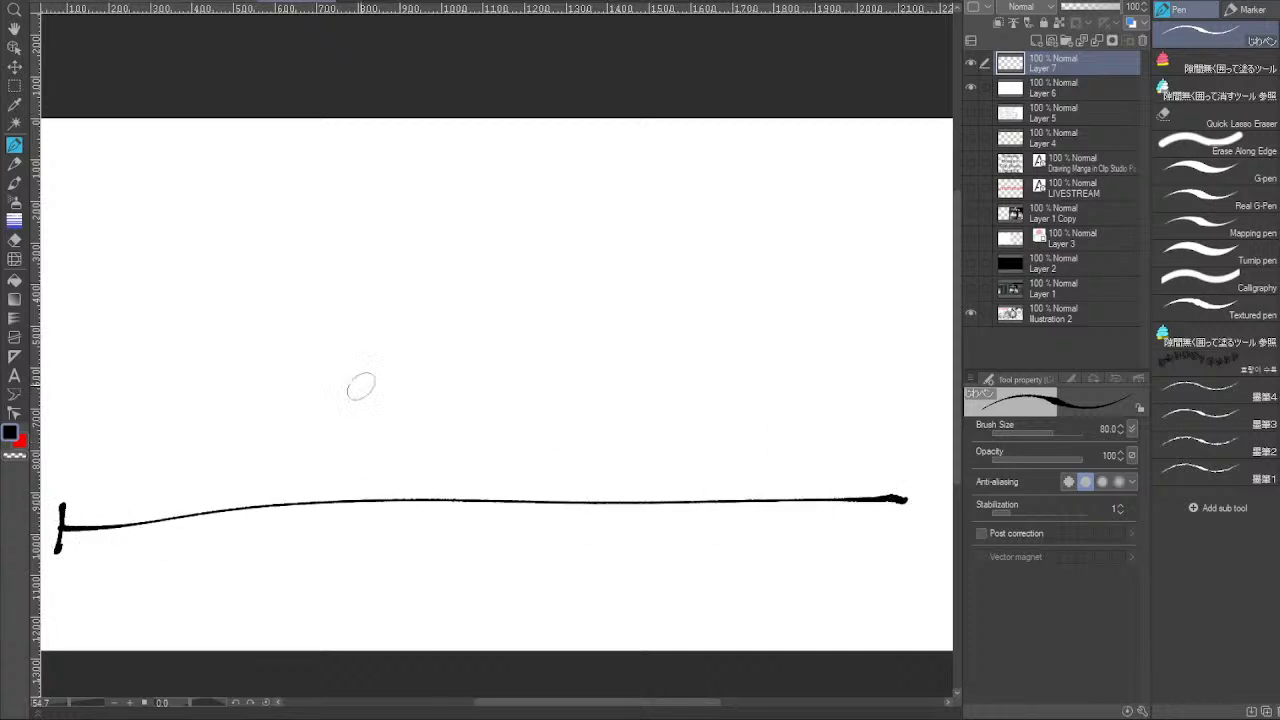
left_click_drag(276, 476, 274, 538)
left_click_drag(647, 455, 641, 520)
left_click_drag(903, 470, 900, 518)
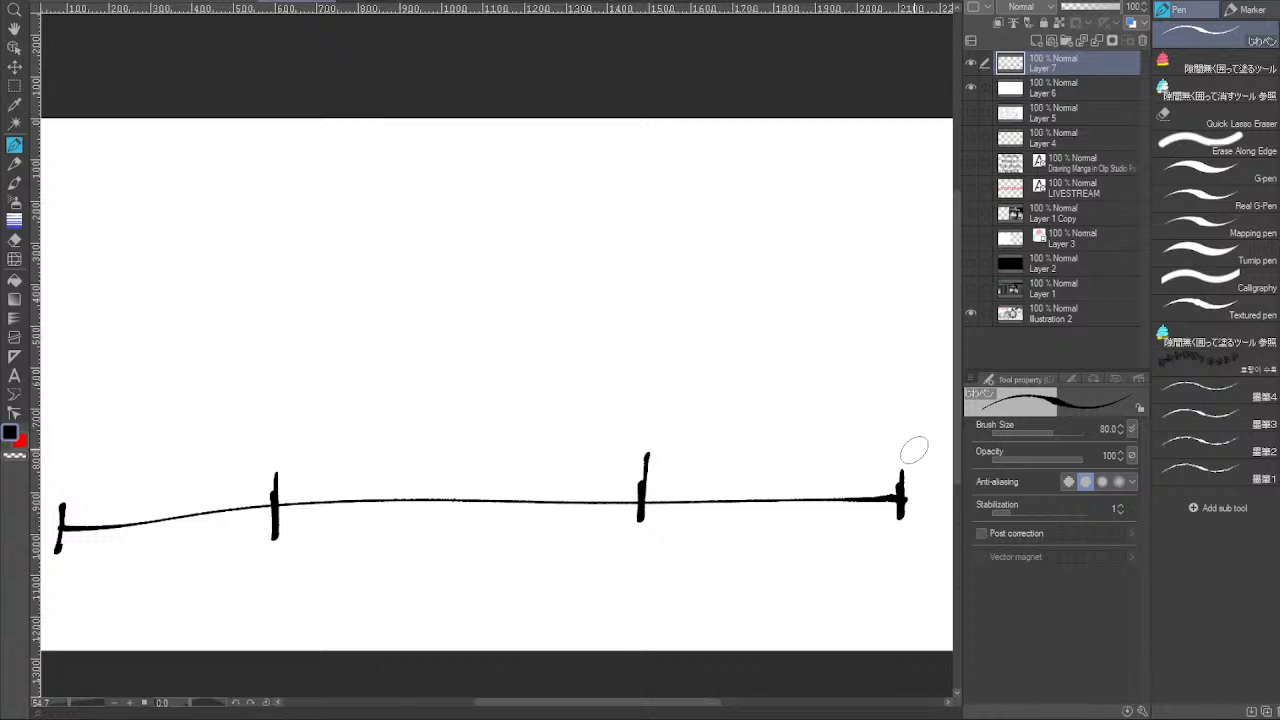
key("ctrl+z")
mouse_move(769, 478)
left_mouse_down()
mouse_move(831, 497)
mouse_move(905, 498)
left_mouse_up()
left_click_drag(48, 598, 57, 630)
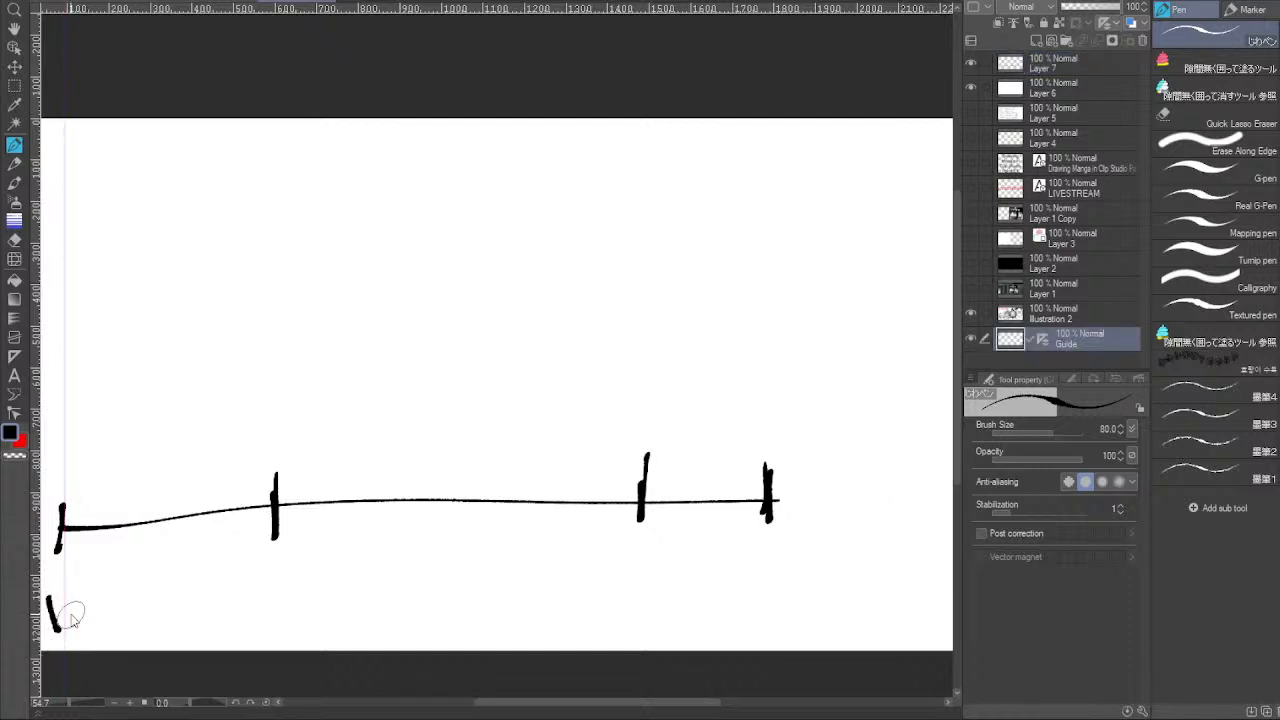
key("ctrl+z")
key("ctrl+z")
On Layer 7, handwrite "Into" below the timeline's first tick.
left_click_drag(255, 523, 349, 463)
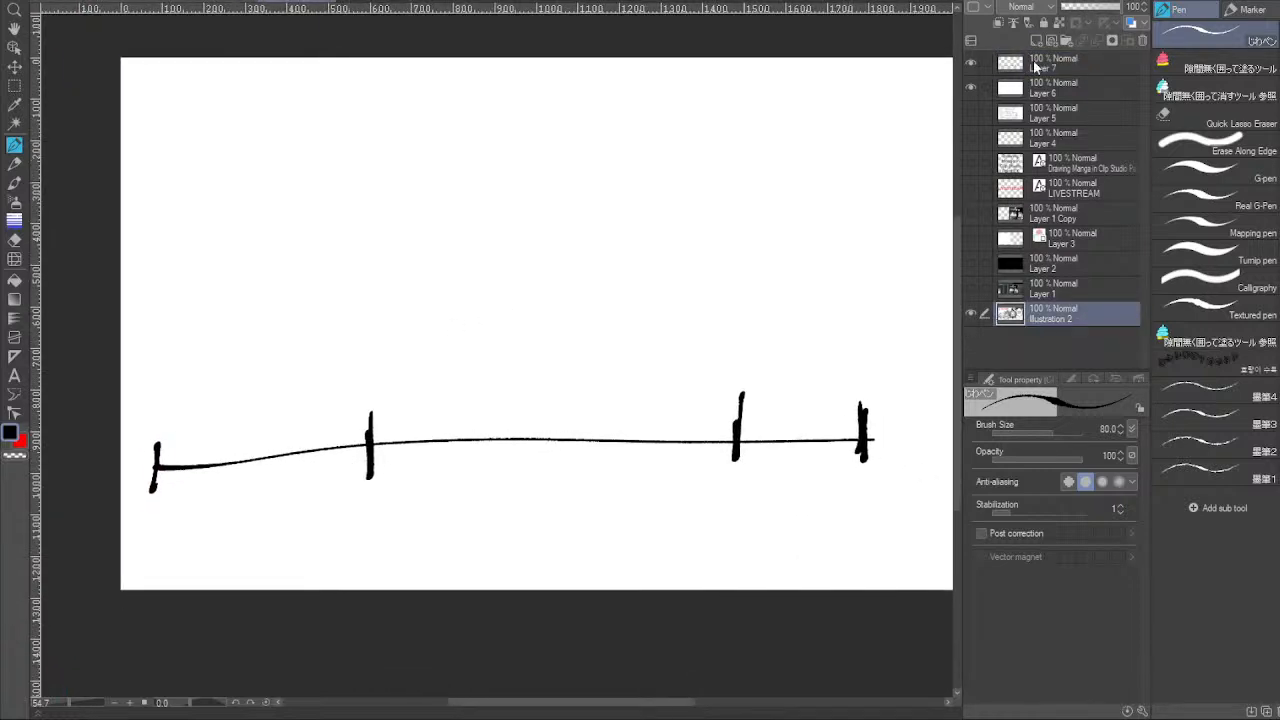
left_click(1036, 66)
left_click_drag(143, 526, 148, 565)
left_click_drag(130, 543, 153, 521)
left_click_drag(138, 573, 158, 560)
left_click_drag(163, 552, 192, 532)
Draw a rising curve starting from a dot above the first tick, and write "Development" below the second tick.
left_click(157, 420)
mouse_move(165, 415)
left_mouse_down()
mouse_move(309, 349)
mouse_move(403, 268)
left_mouse_up()
mouse_move(362, 508)
left_mouse_down()
mouse_move(365, 546)
mouse_move(338, 548)
mouse_move(372, 520)
mouse_move(338, 526)
mouse_move(368, 538)
mouse_move(379, 520)
mouse_move(399, 534)
mouse_move(424, 494)
mouse_move(430, 533)
mouse_move(448, 520)
mouse_move(456, 536)
mouse_move(450, 526)
mouse_move(420, 554)
mouse_move(434, 560)
mouse_move(522, 535)
left_mouse_up()
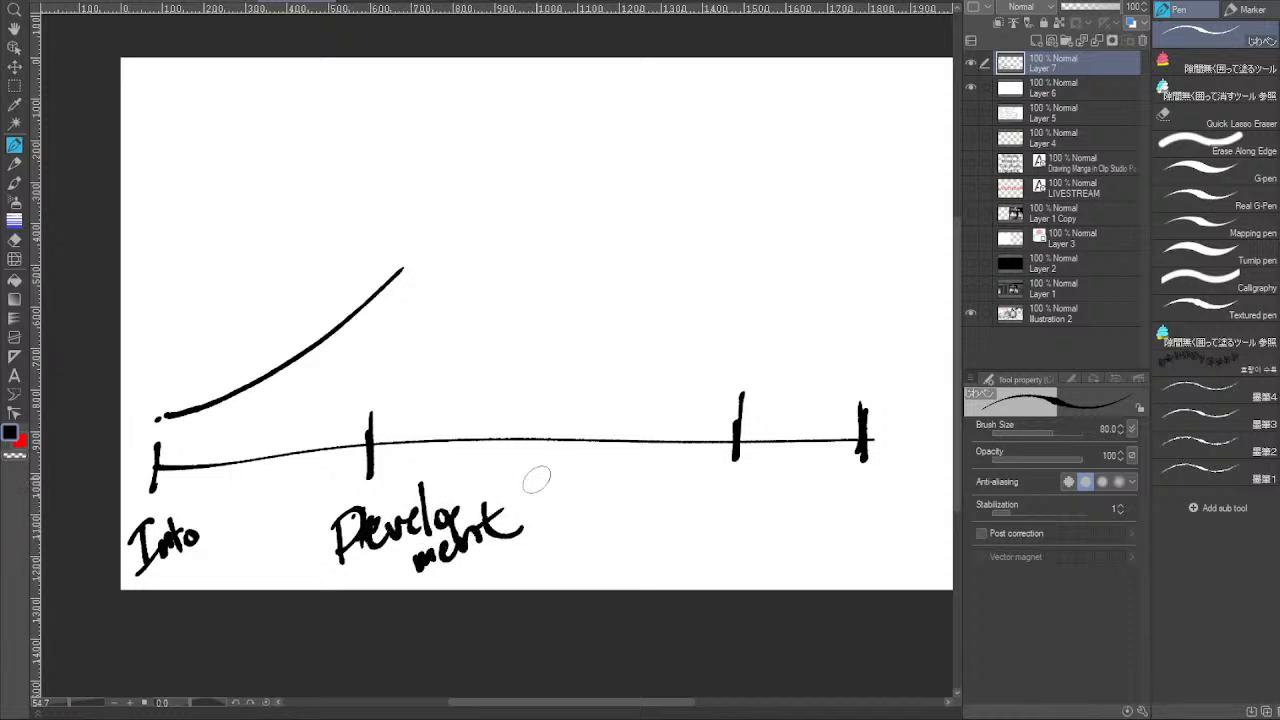
Reduce the brush size to 60 and handwrite a small stacked note above the curve's start with an arrow pointing down to it.
key("bracketleft")
key("bracketleft")
mouse_move(158, 360)
left_mouse_down()
mouse_move(160, 394)
mouse_move(180, 340)
left_mouse_up()
left_click_drag(138, 301, 160, 294)
mouse_move(152, 269)
left_mouse_down()
mouse_move(161, 284)
mouse_move(175, 262)
left_mouse_up()
mouse_move(140, 322)
left_mouse_down()
mouse_move(158, 340)
mouse_move(178, 298)
left_mouse_up()
left_click_drag(158, 345, 180, 306)
mouse_move(124, 271)
left_mouse_down()
mouse_move(146, 277)
mouse_move(161, 243)
left_mouse_up()
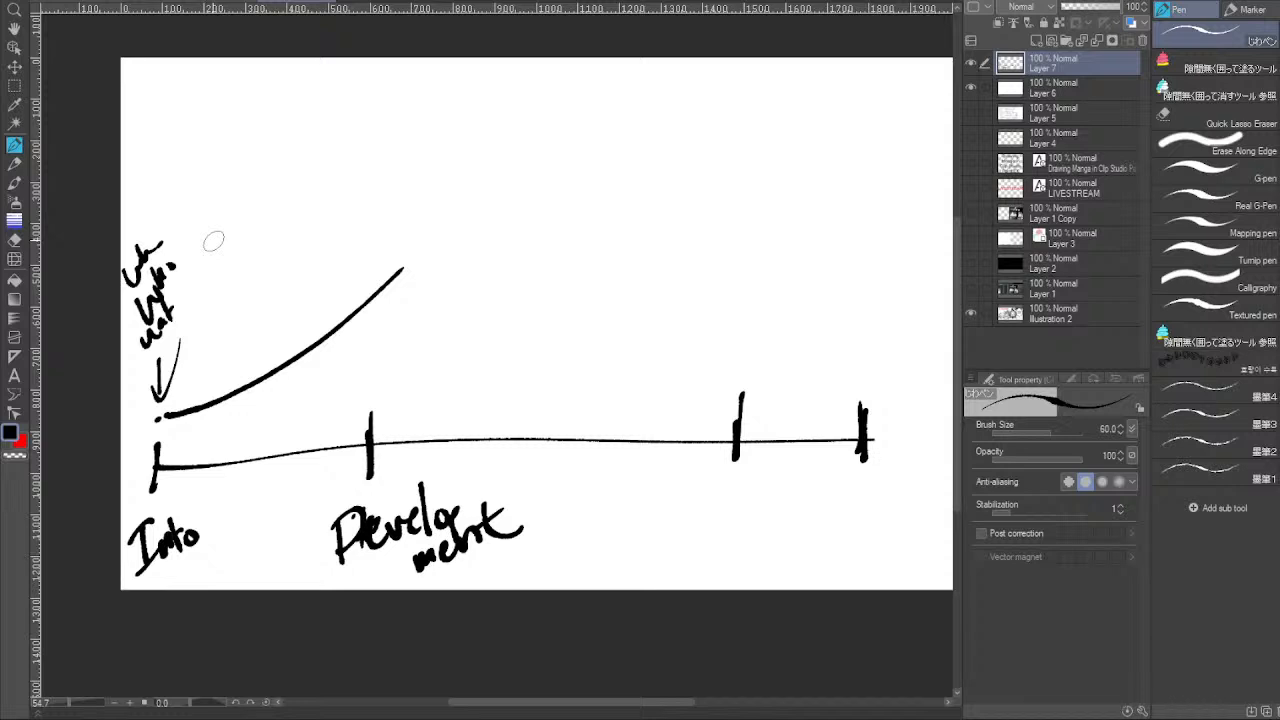
Draw a thin arrow along the rising curve and write "Adding info" above it.
left_click_drag(240, 372, 378, 274)
left_click_drag(246, 288, 250, 318)
mouse_move(247, 283)
left_mouse_down()
mouse_move(264, 306)
mouse_move(264, 292)
left_mouse_up()
left_click_drag(272, 283, 284, 290)
mouse_move(280, 254)
left_mouse_down()
mouse_move(294, 276)
mouse_move(316, 232)
left_mouse_up()
mouse_move(316, 240)
left_mouse_down()
mouse_move(328, 222)
mouse_move(322, 262)
left_mouse_up()
mouse_move(288, 312)
left_mouse_down()
mouse_move(316, 293)
mouse_move(332, 256)
left_mouse_up()
left_click_drag(310, 284, 340, 266)
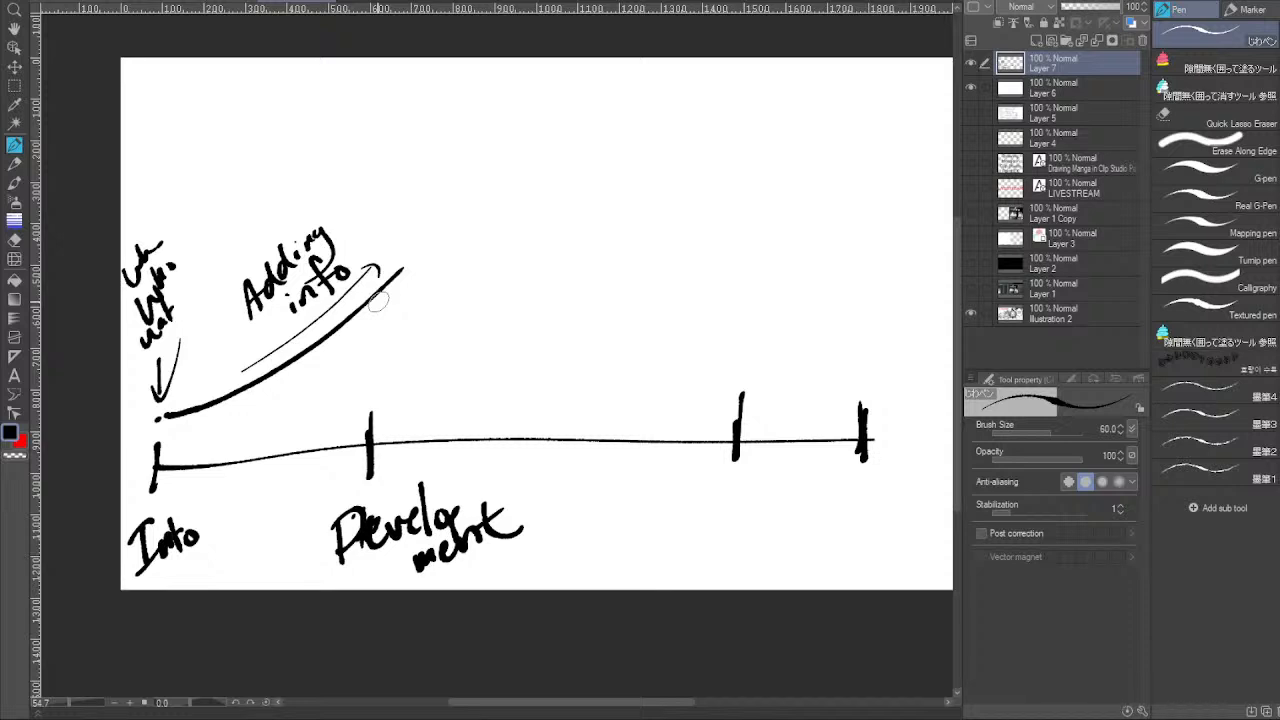
Extend the rising curve to a peak and move the timeline's third tick to directly below that peak.
left_click_drag(478, 424, 448, 440)
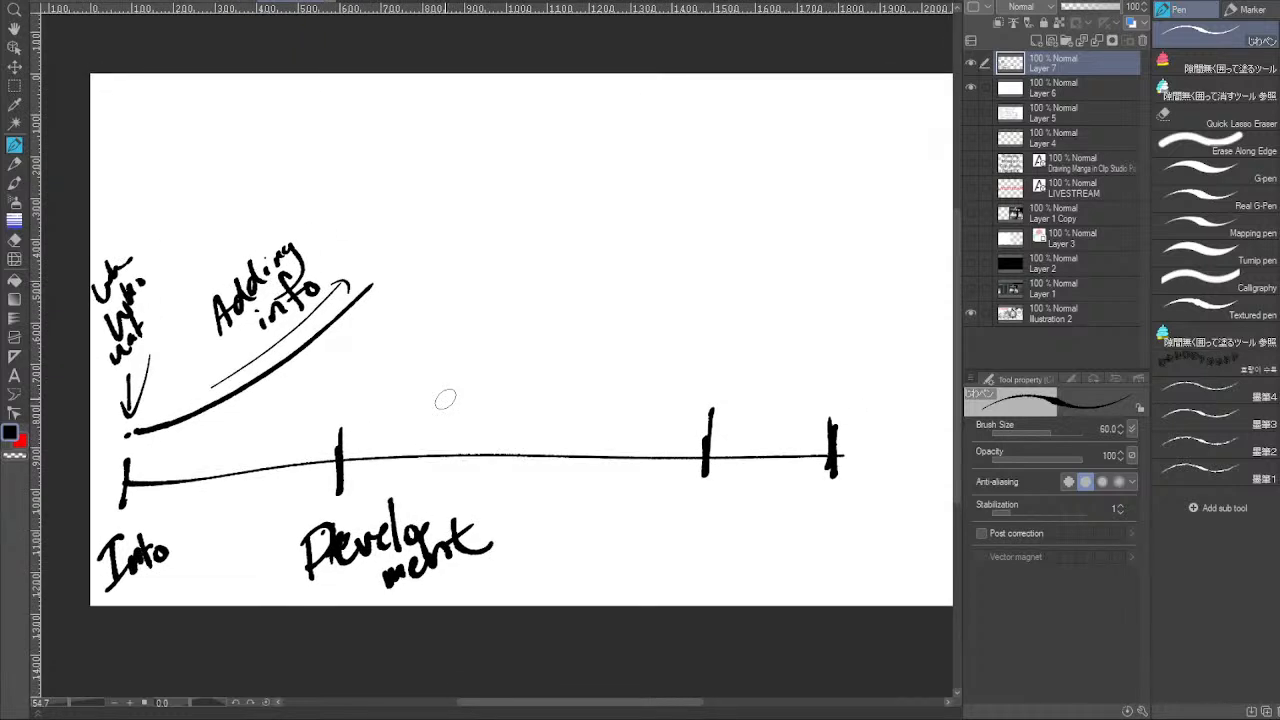
mouse_move(374, 284)
left_mouse_down()
mouse_move(540, 126)
mouse_move(589, 133)
mouse_move(600, 93)
left_mouse_up()
mouse_move(600, 104)
left_mouse_down()
mouse_move(620, 118)
mouse_move(631, 100)
left_mouse_up()
left_click_drag(574, 466, 576, 402)
left_click_drag(704, 410, 720, 383)
left_click_drag(590, 463, 793, 452)
Label the curve's peak with "Twist", "clima" and "山 yama" stacked beneath each other.
mouse_move(632, 102)
left_mouse_down()
mouse_move(647, 96)
mouse_move(654, 110)
left_mouse_up()
mouse_move(669, 90)
left_mouse_down()
mouse_move(660, 110)
mouse_move(684, 106)
mouse_move(694, 86)
left_mouse_up()
left_click_drag(620, 162, 610, 186)
mouse_move(630, 140)
left_mouse_down()
mouse_move(628, 186)
mouse_move(690, 128)
left_mouse_up()
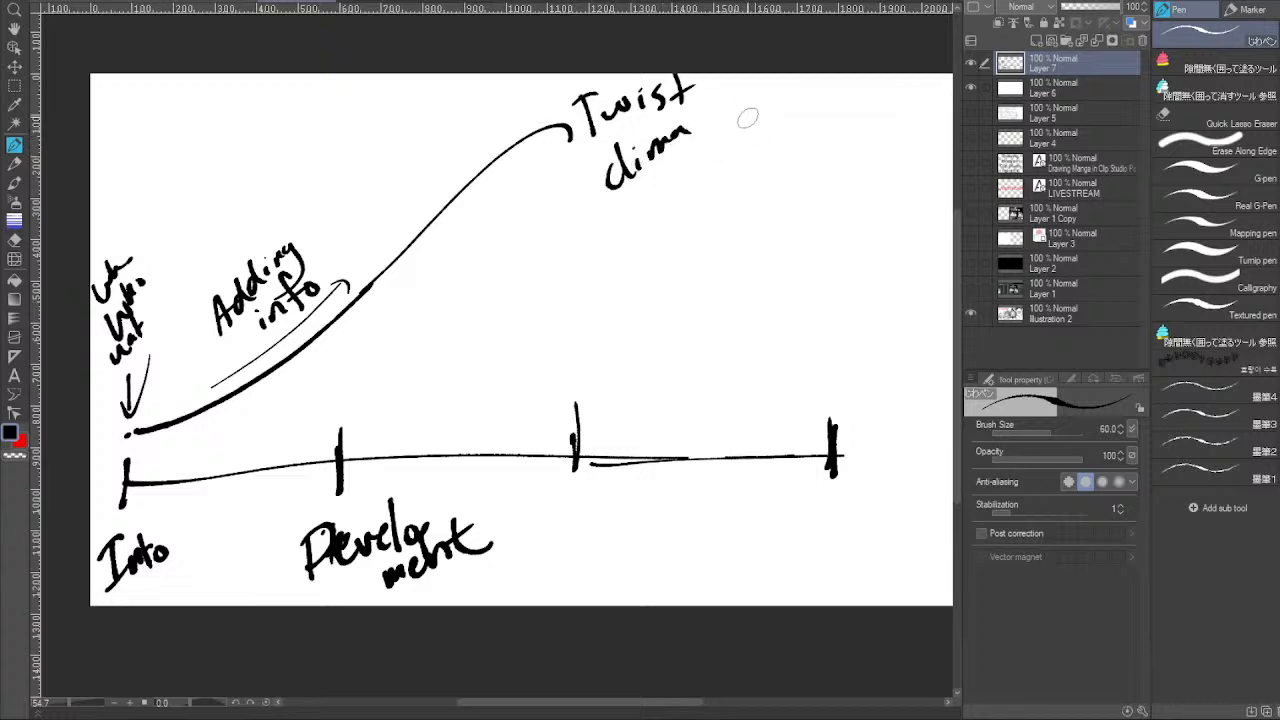
mouse_move(631, 208)
left_mouse_down()
mouse_move(650, 228)
mouse_move(672, 214)
mouse_move(672, 264)
mouse_move(727, 203)
left_mouse_up()
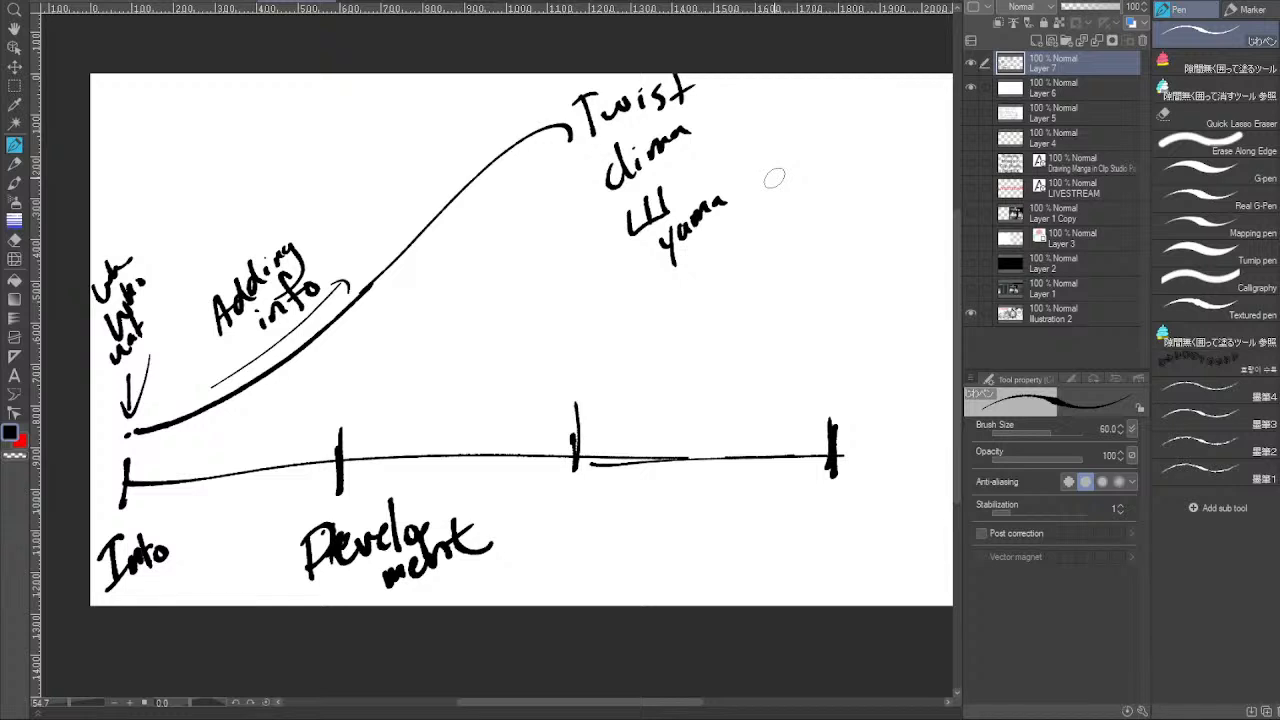
In red, trace the story curve with two small dips and a steep fall after the peak, and underline "山 yama".
key("x")
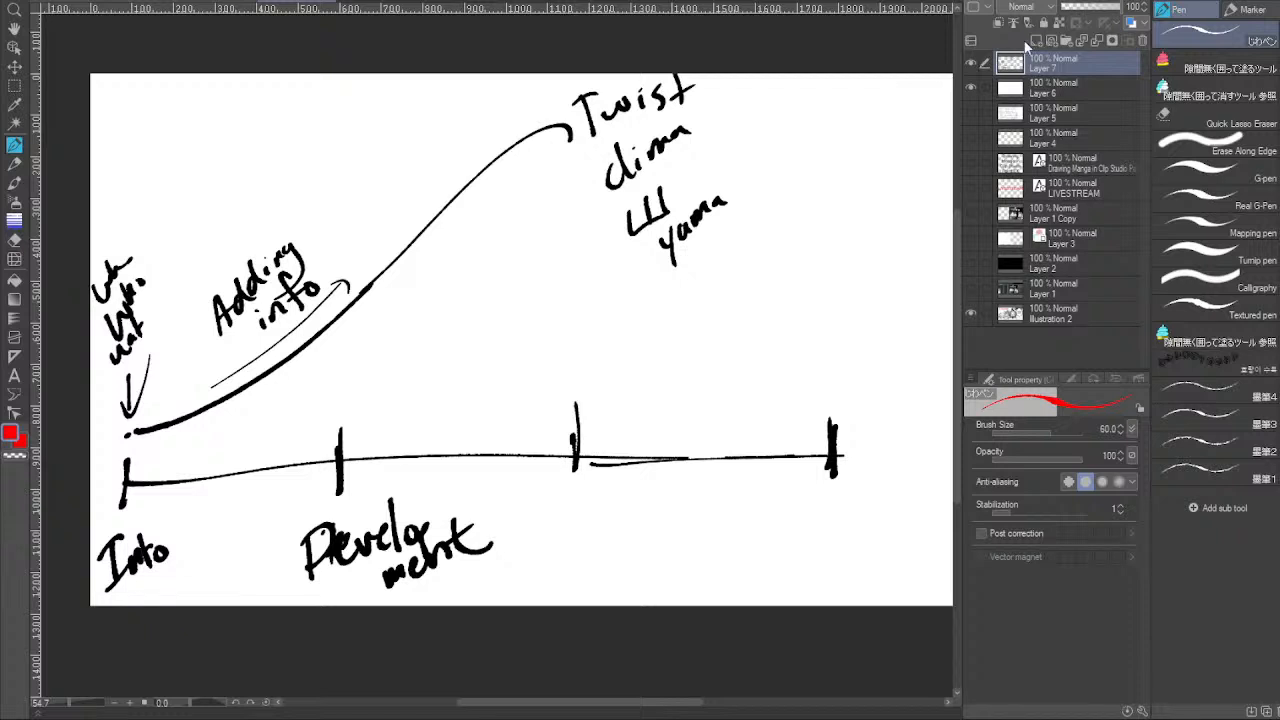
mouse_move(136, 432)
left_mouse_down()
mouse_move(188, 412)
mouse_move(217, 377)
mouse_move(245, 385)
mouse_move(222, 376)
mouse_move(228, 402)
mouse_move(324, 326)
mouse_move(334, 300)
mouse_move(331, 318)
mouse_move(386, 306)
mouse_move(427, 229)
mouse_move(567, 107)
mouse_move(592, 238)
mouse_move(677, 318)
left_mouse_up()
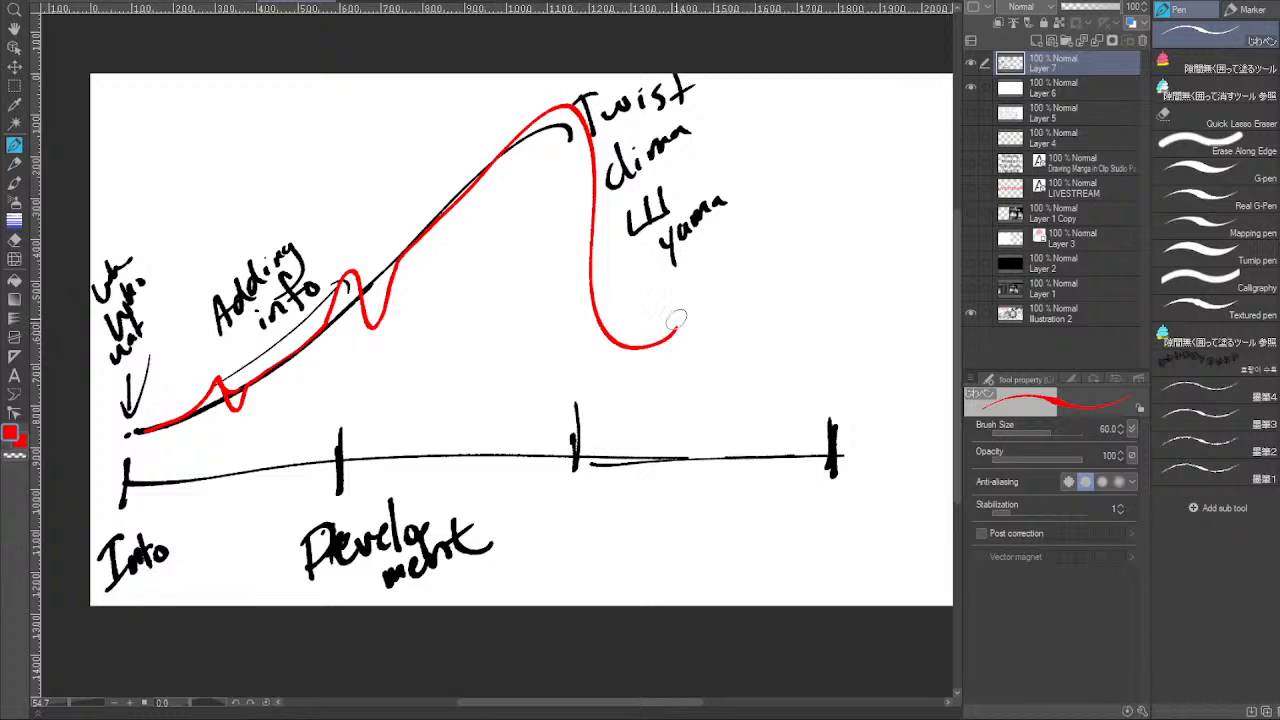
left_click_drag(616, 252, 683, 205)
left_click_drag(648, 276, 745, 197)
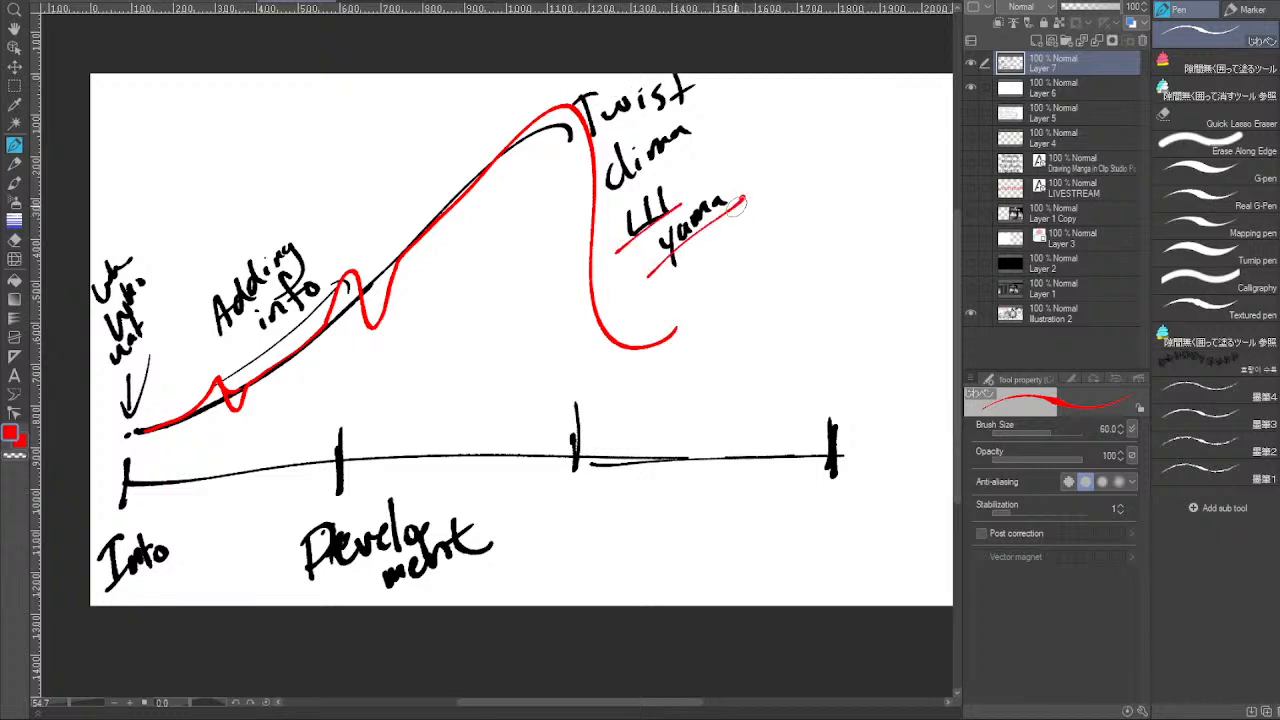
Write "Biggest Twist" and "climax" in red beside the peak's labels.
mouse_move(742, 132)
left_mouse_down()
mouse_move(736, 156)
mouse_move(774, 154)
mouse_move(782, 168)
left_mouse_up()
mouse_move(818, 112)
left_mouse_down()
mouse_move(808, 152)
mouse_move(858, 104)
mouse_move(868, 122)
left_mouse_up()
mouse_move(758, 176)
left_mouse_down()
mouse_move(794, 184)
mouse_move(823, 155)
mouse_move(875, 130)
left_mouse_up()
mouse_move(772, 224)
left_mouse_down()
mouse_move(768, 238)
mouse_move(780, 238)
left_mouse_up()
mouse_move(810, 226)
left_mouse_down()
mouse_move(842, 222)
mouse_move(865, 200)
mouse_move(885, 193)
mouse_move(885, 205)
mouse_move(912, 172)
left_mouse_up()
In black, draw the falling curve from the peak to the timeline's end and bracket the last timeline section underneath.
key("x")
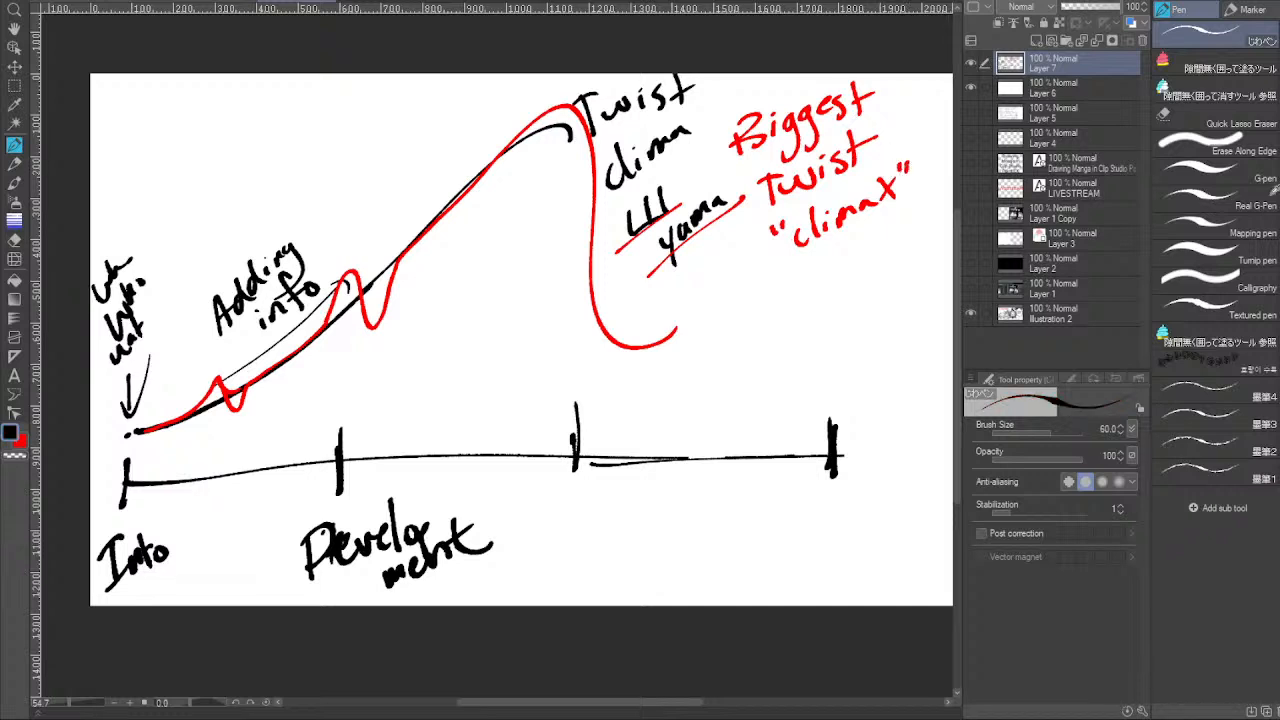
mouse_move(576, 130)
left_mouse_down()
mouse_move(639, 323)
mouse_move(838, 417)
mouse_move(874, 418)
left_mouse_up()
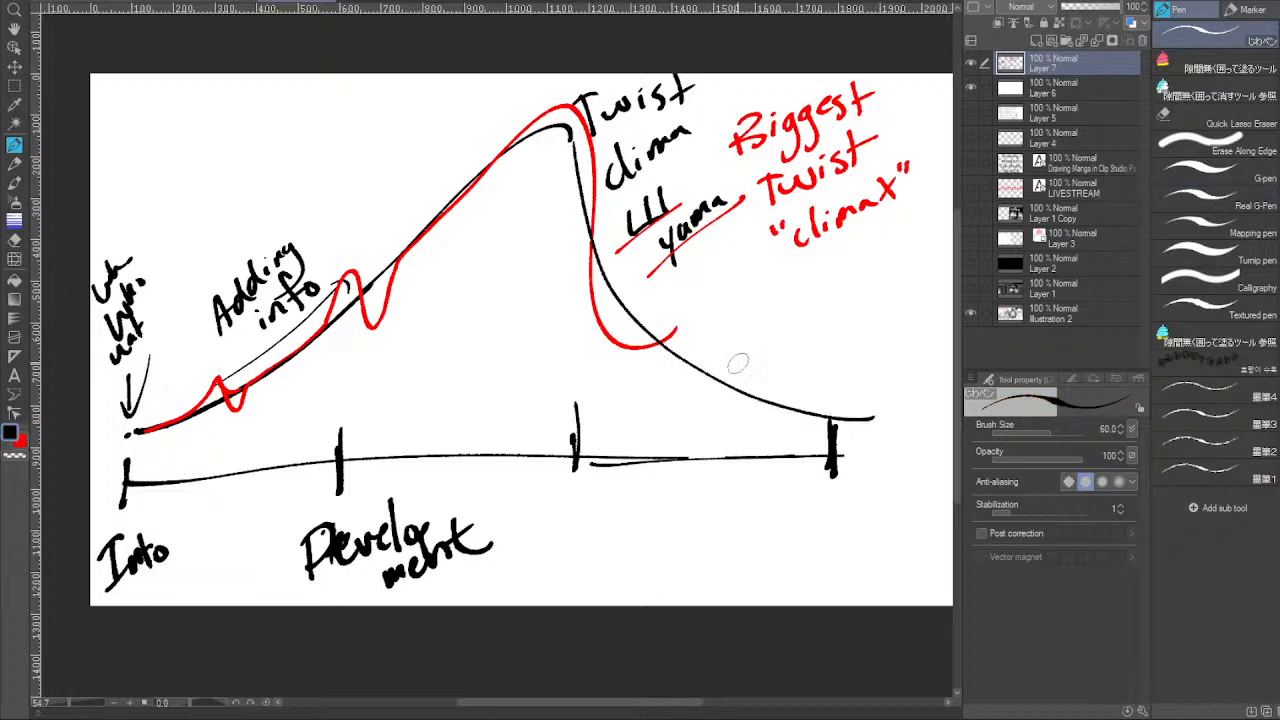
mouse_move(590, 482)
left_mouse_down()
mouse_move(835, 503)
mouse_move(818, 478)
left_mouse_up()
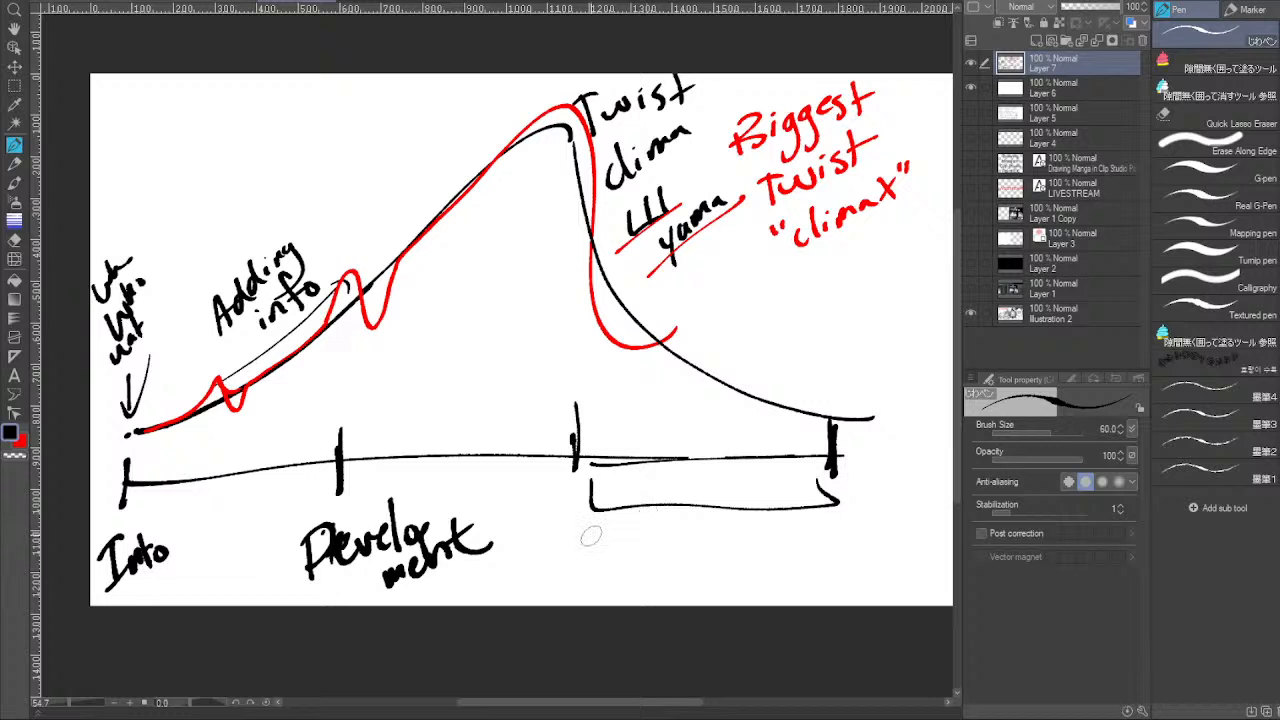
Write "Result of twist" below the bracket.
mouse_move(606, 522)
left_mouse_down()
mouse_move(609, 553)
mouse_move(609, 537)
mouse_move(643, 531)
mouse_move(702, 546)
left_mouse_up()
left_click_drag(716, 490, 716, 546)
mouse_move(734, 488)
left_mouse_down()
mouse_move(732, 546)
mouse_move(748, 518)
left_mouse_up()
left_click_drag(770, 516, 782, 536)
left_click_drag(768, 522, 806, 512)
left_click_drag(656, 562, 660, 590)
left_click_drag(646, 574, 712, 586)
mouse_move(738, 574)
left_mouse_down()
mouse_move(728, 590)
mouse_move(740, 588)
left_mouse_up()
mouse_move(726, 564)
left_mouse_down()
mouse_move(800, 566)
mouse_move(834, 538)
left_mouse_up()
Write "solve" and "fix" beside the result label and strike both words through.
left_click_drag(850, 522, 848, 552)
left_click_drag(856, 532, 888, 520)
left_click_drag(786, 576, 905, 506)
left_click_drag(838, 573, 836, 600)
left_click_drag(851, 582, 886, 590)
left_click_drag(888, 568, 822, 604)
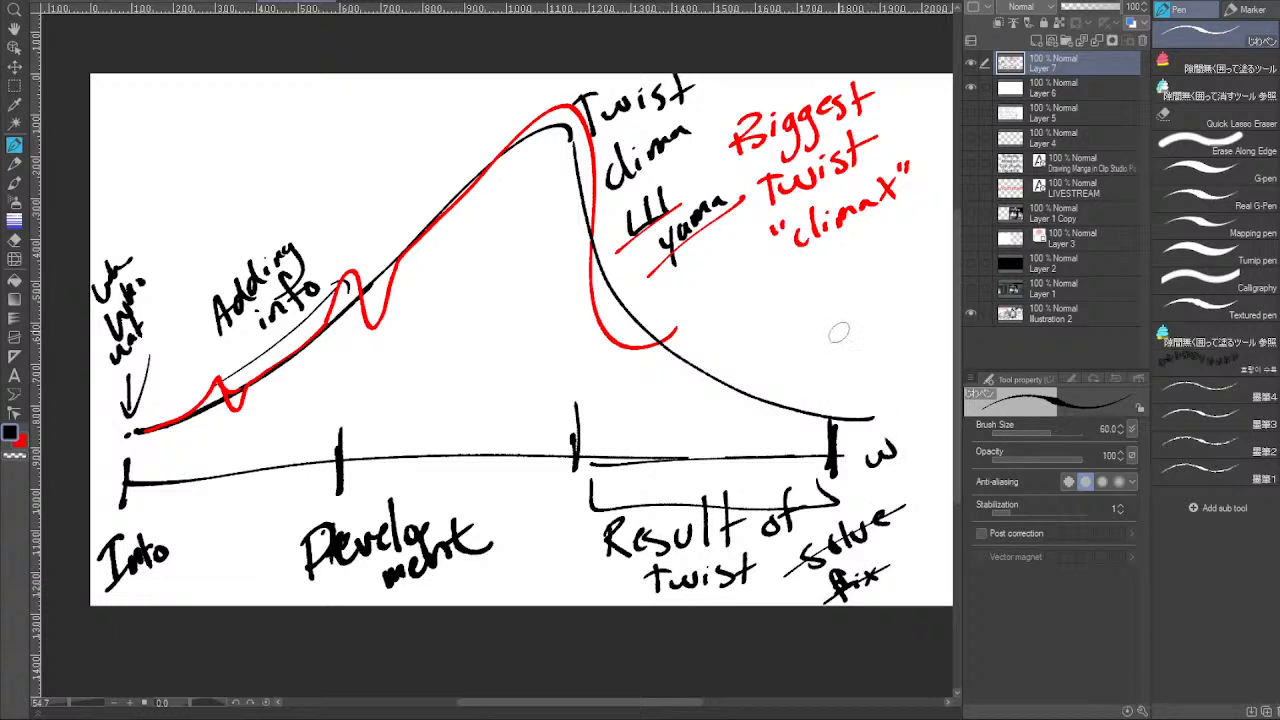
Draw an arrow line above the falling curve, and undo the first lettering strokes beside it.
mouse_move(650, 316)
left_mouse_down()
mouse_move(772, 341)
mouse_move(838, 380)
left_mouse_up()
left_click_drag(786, 298, 782, 328)
left_click_drag(788, 312, 818, 318)
left_click_drag(812, 272, 806, 322)
left_click_drag(826, 290, 852, 298)
key("ctrl+z")
key("ctrl+z")
key("ctrl+z")
key("ctrl+z")
key("ctrl+z")
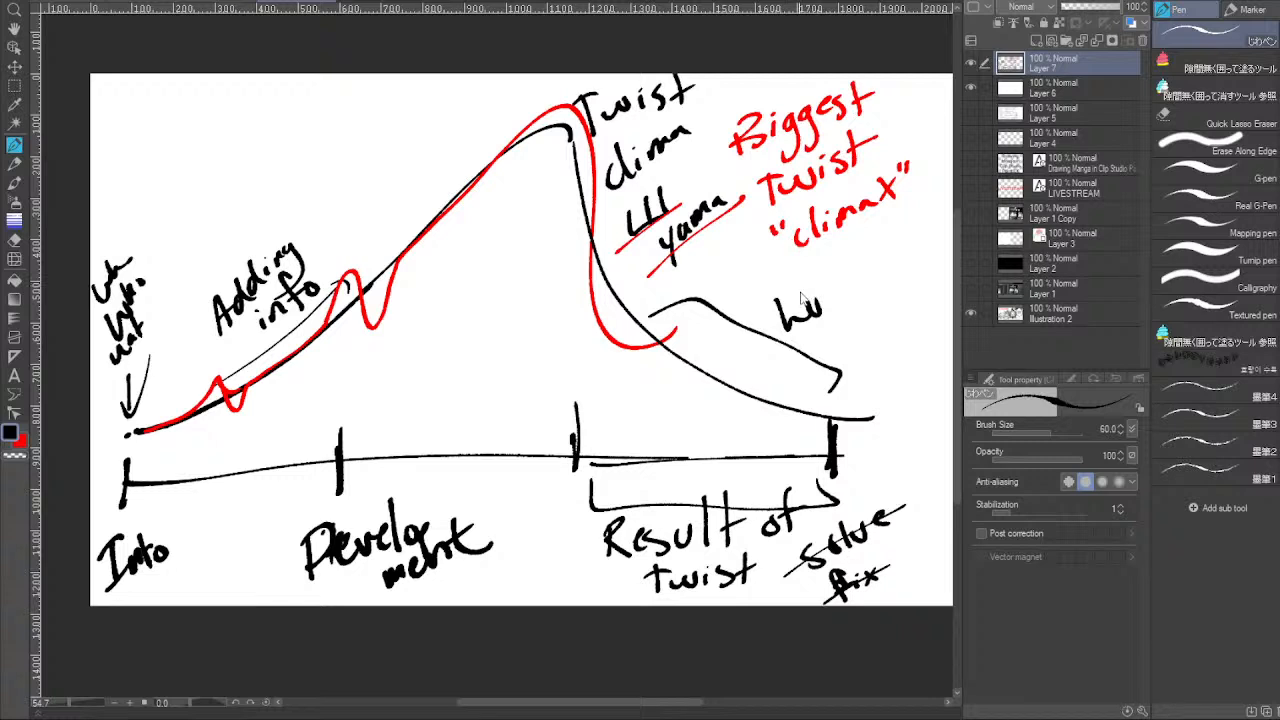
Write "what happen", "good" and "bad" beside the arrow above the falling curve.
left_click_drag(772, 306, 822, 304)
mouse_move(846, 268)
left_mouse_down()
mouse_move(842, 304)
mouse_move(856, 268)
left_mouse_up()
mouse_move(818, 326)
left_mouse_down()
mouse_move(820, 354)
mouse_move(856, 348)
mouse_move(918, 298)
left_mouse_up()
mouse_move(866, 350)
left_mouse_down()
mouse_move(872, 372)
mouse_move(905, 340)
mouse_move(874, 400)
mouse_move(901, 388)
left_mouse_up()
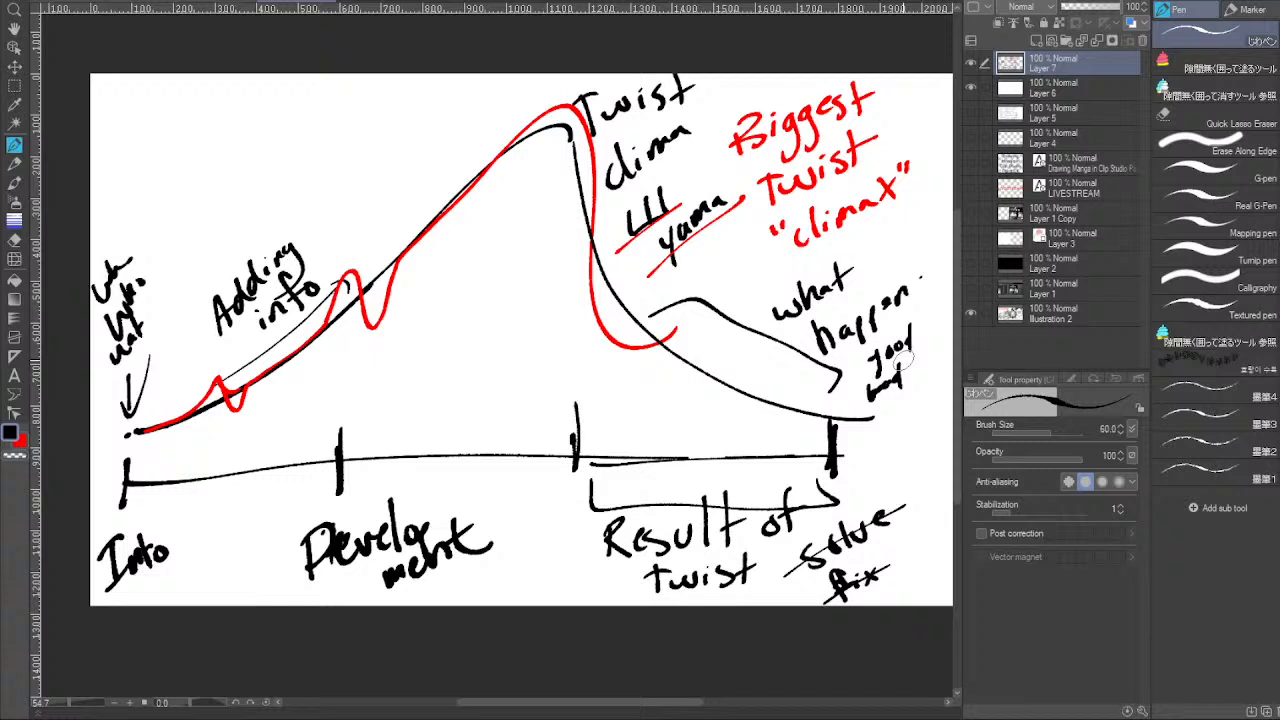
Retrace the falling curve with a thin stroke and sketch a smaller rising curve over a baseline in the empty space above "Adding info".
mouse_move(565, 165)
left_mouse_down()
mouse_move(715, 375)
mouse_move(792, 381)
left_mouse_up()
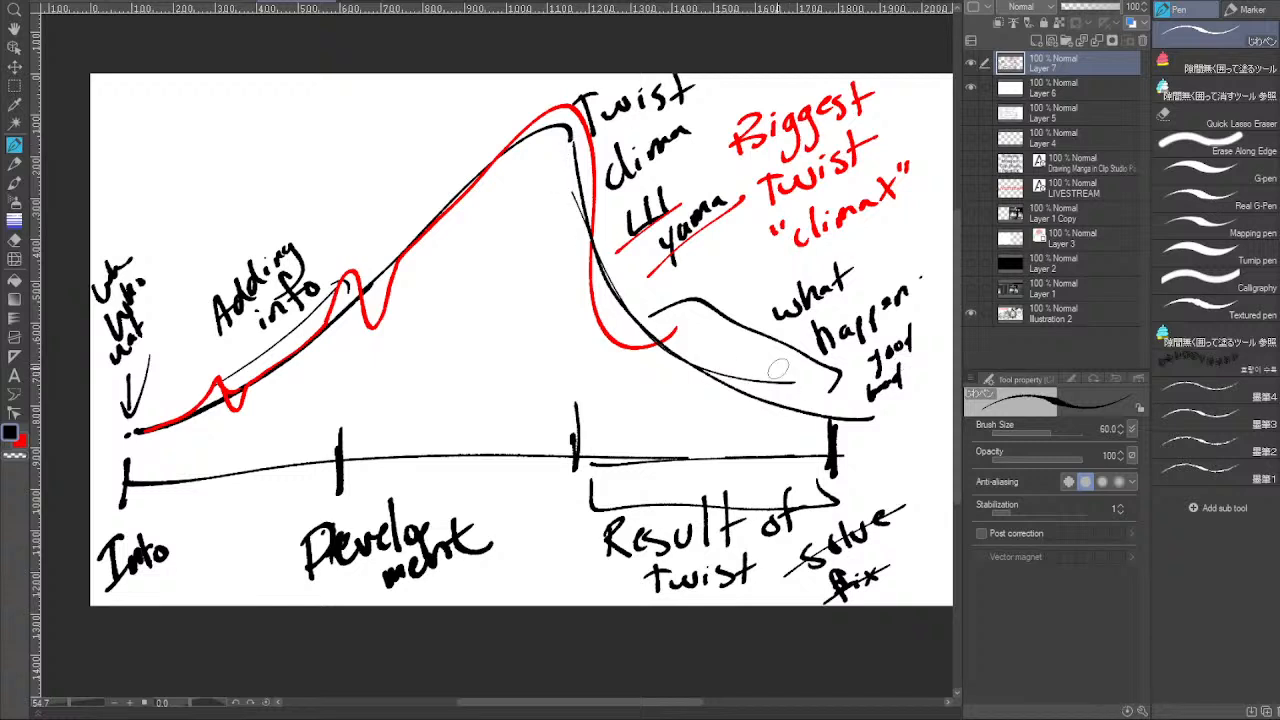
mouse_move(132, 149)
left_mouse_down()
mouse_move(210, 144)
mouse_move(404, 76)
mouse_move(402, 128)
mouse_move(440, 137)
left_mouse_up()
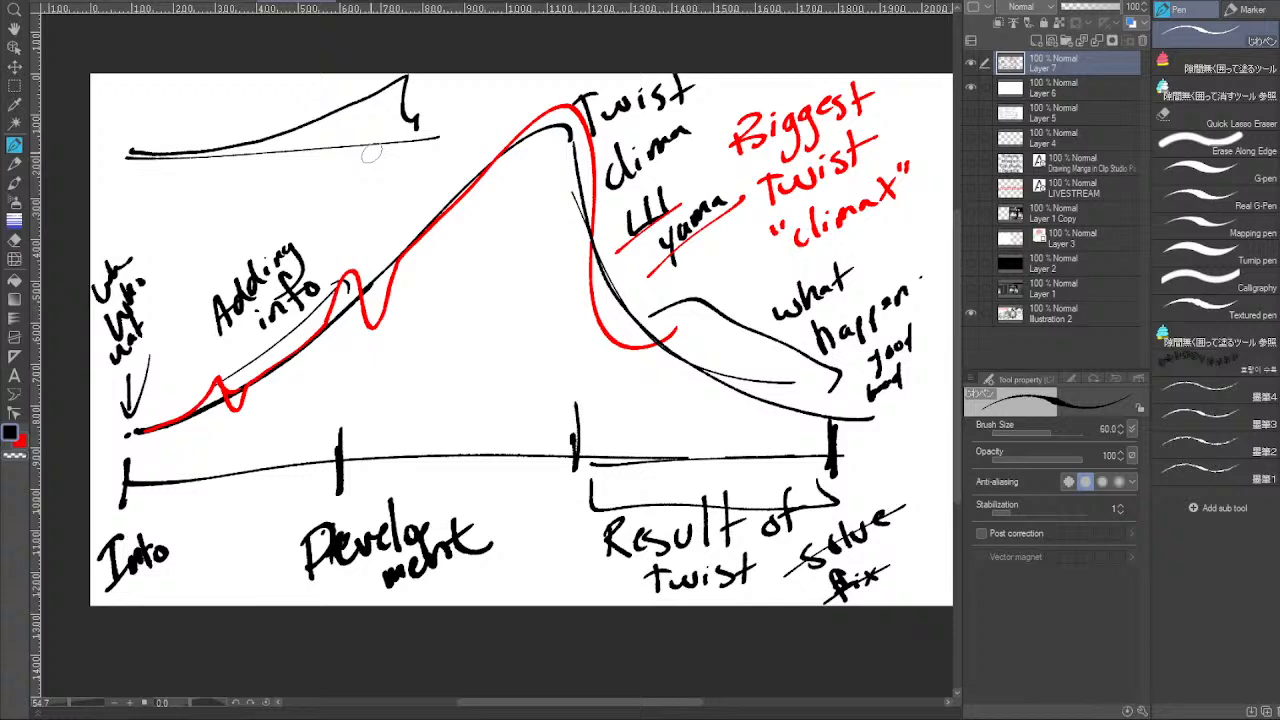
Return to the comic page's temple panel, add a new layer inside Frame 2 and choose the G-pen.
left_click(154, 3)
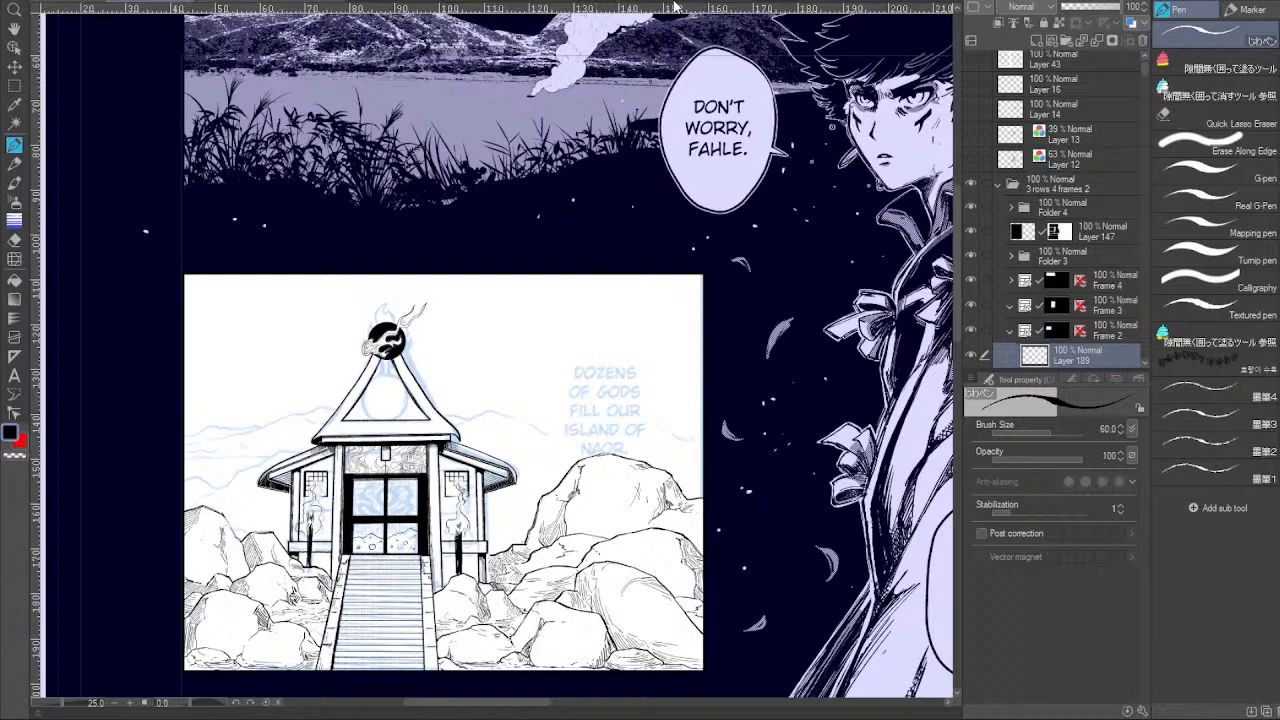
left_click(130, 703)
left_click(130, 703)
left_click(131, 703)
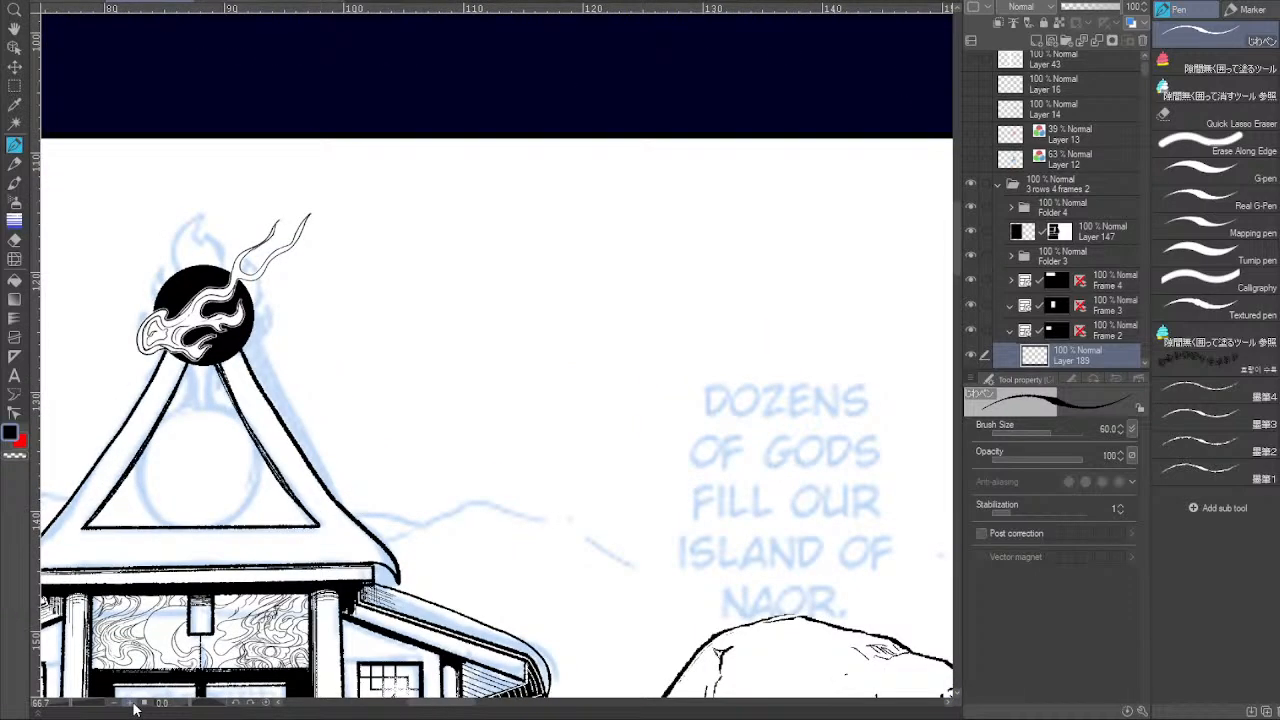
left_click_drag(381, 532, 539, 436)
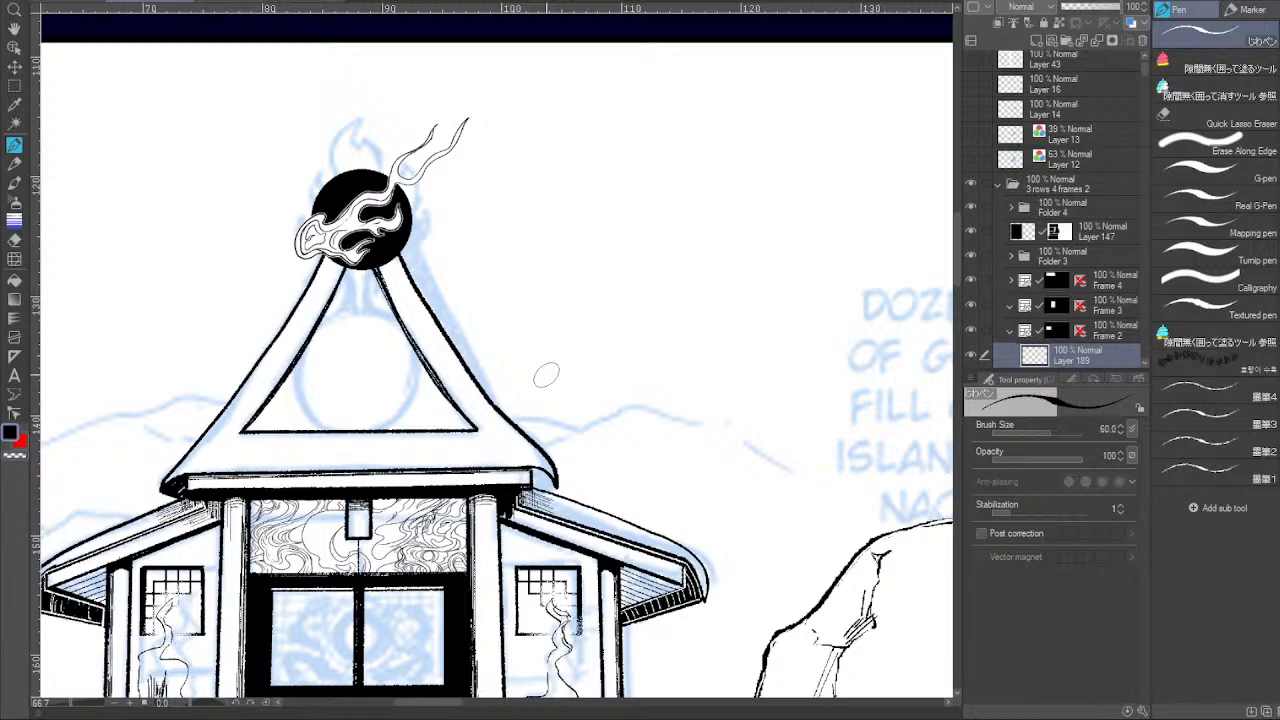
left_click_drag(480, 516, 564, 219)
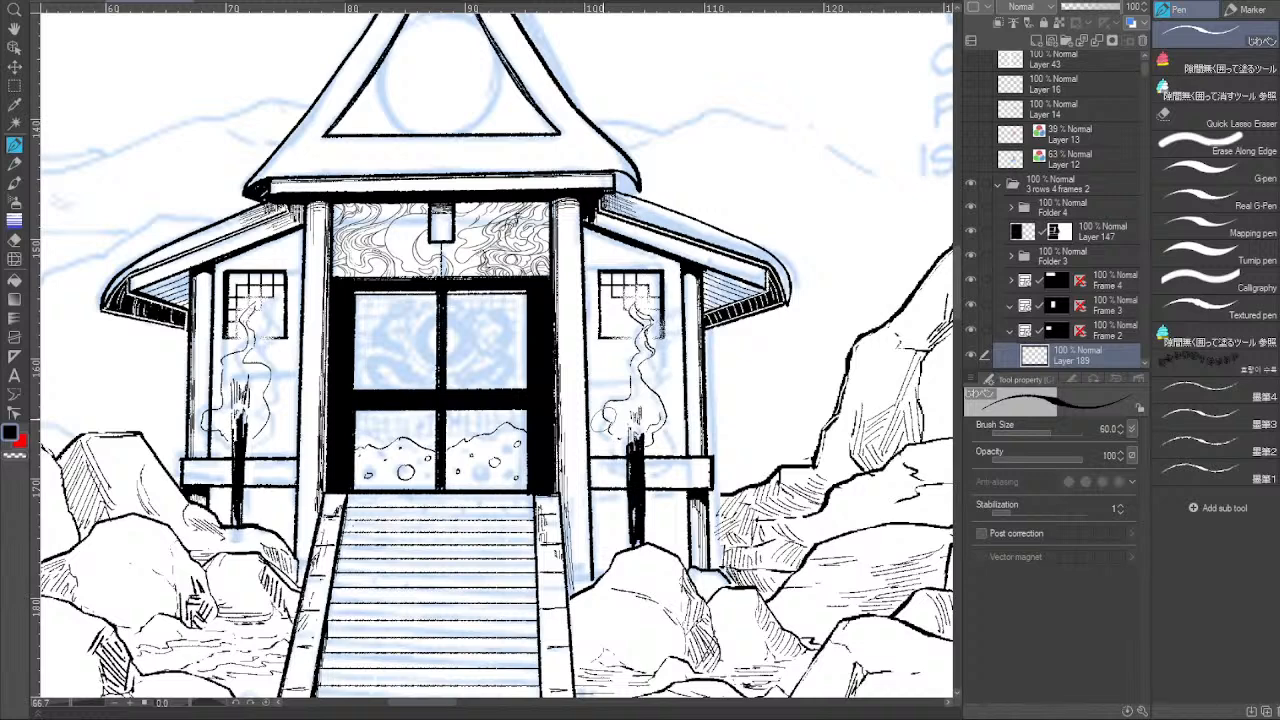
left_click(1053, 41)
left_click(1215, 172)
Set the G-pen's brush size to 120 and stamp a solid black circle centred on the temple's upper door panes.
key("bracketleft")
key("bracketleft")
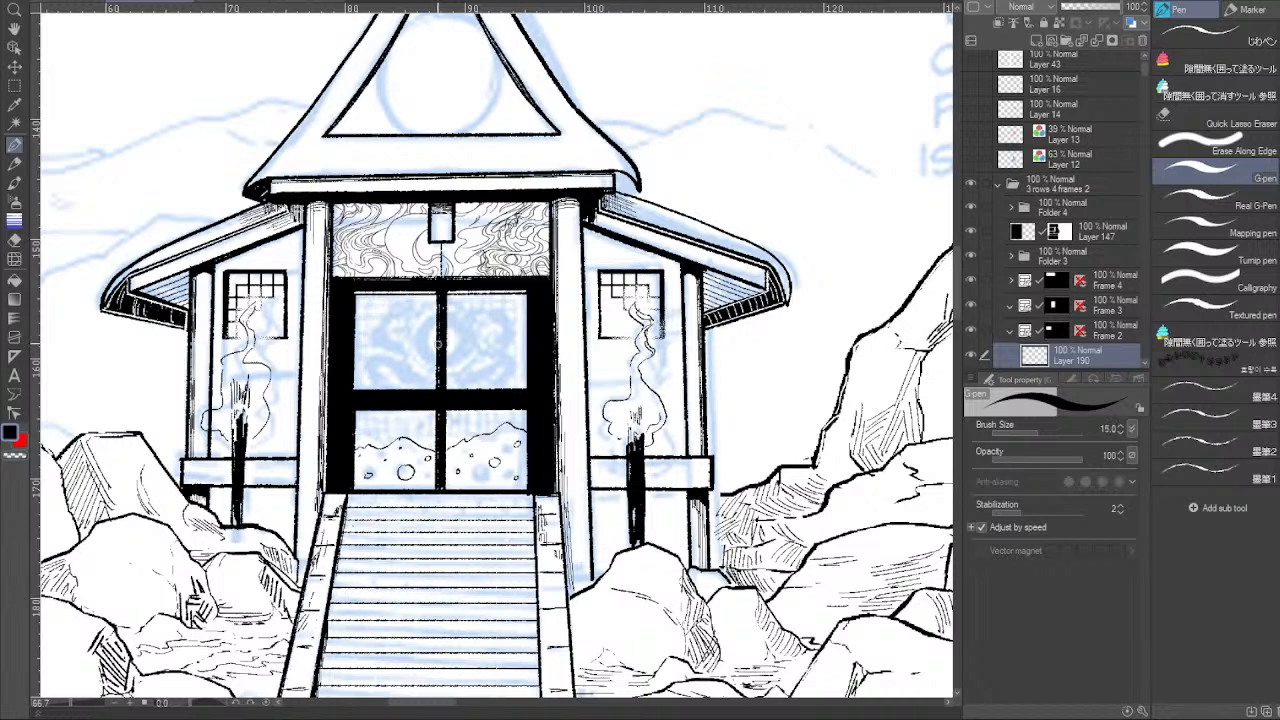
key("bracketright")
key("bracketright")
key("bracketright")
key("bracketright")
key("bracketright")
key("bracketright")
key("bracketright")
key("bracketright")
key("bracketright")
key("bracketright")
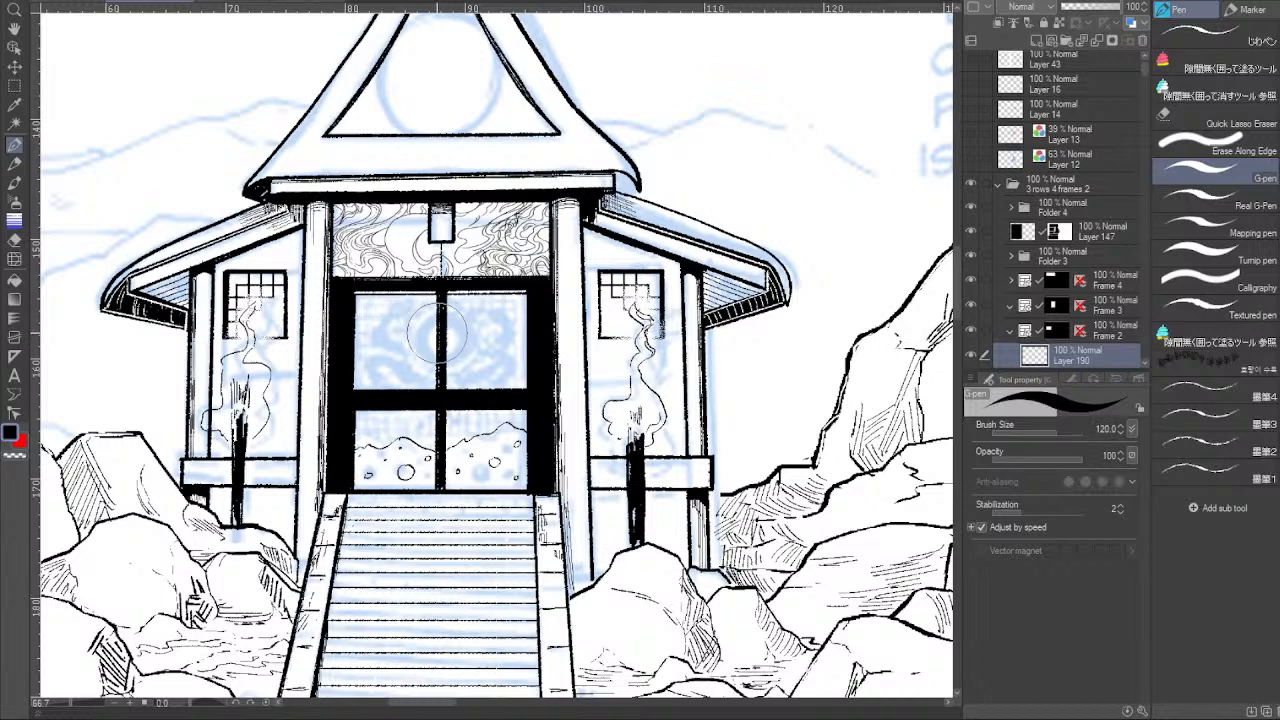
left_click(440, 340)
Hollow out the black circle into a ring with a smaller transparent dab at its centre, and choose the Move layer tool.
key("c")
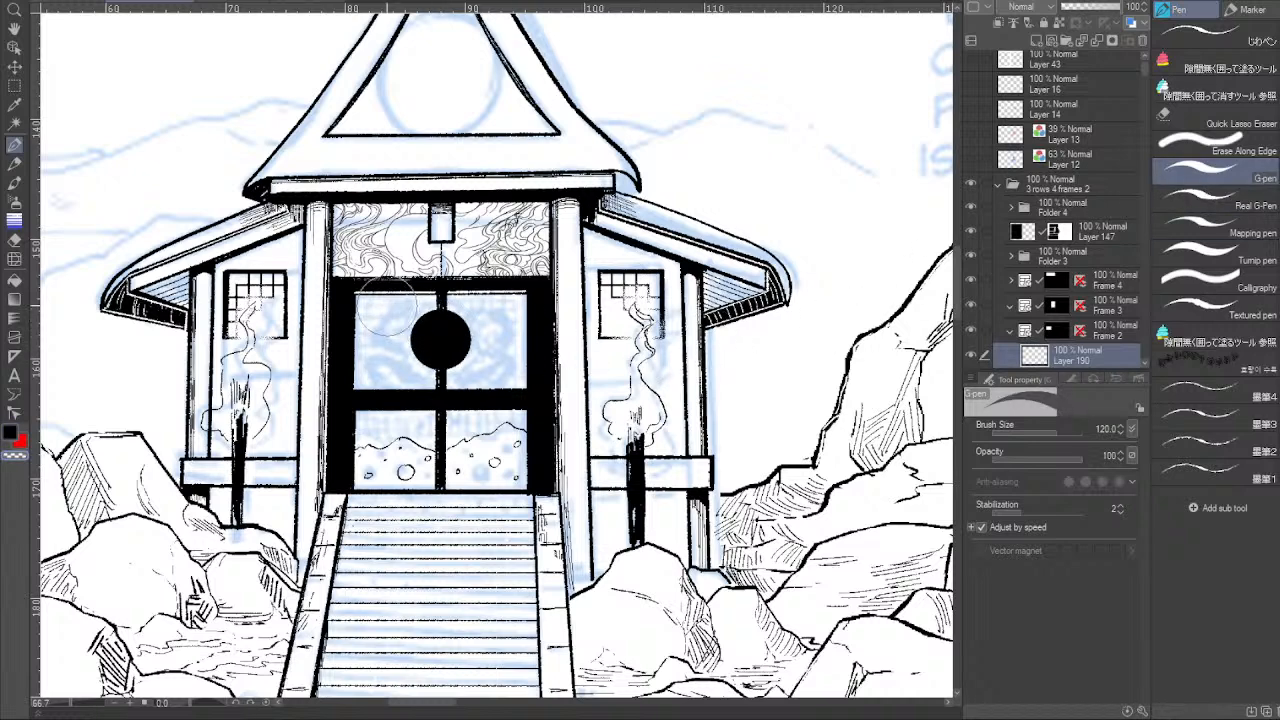
key("bracketleft")
key("bracketleft")
key("bracketleft")
left_click(441, 340)
left_click(14, 66)
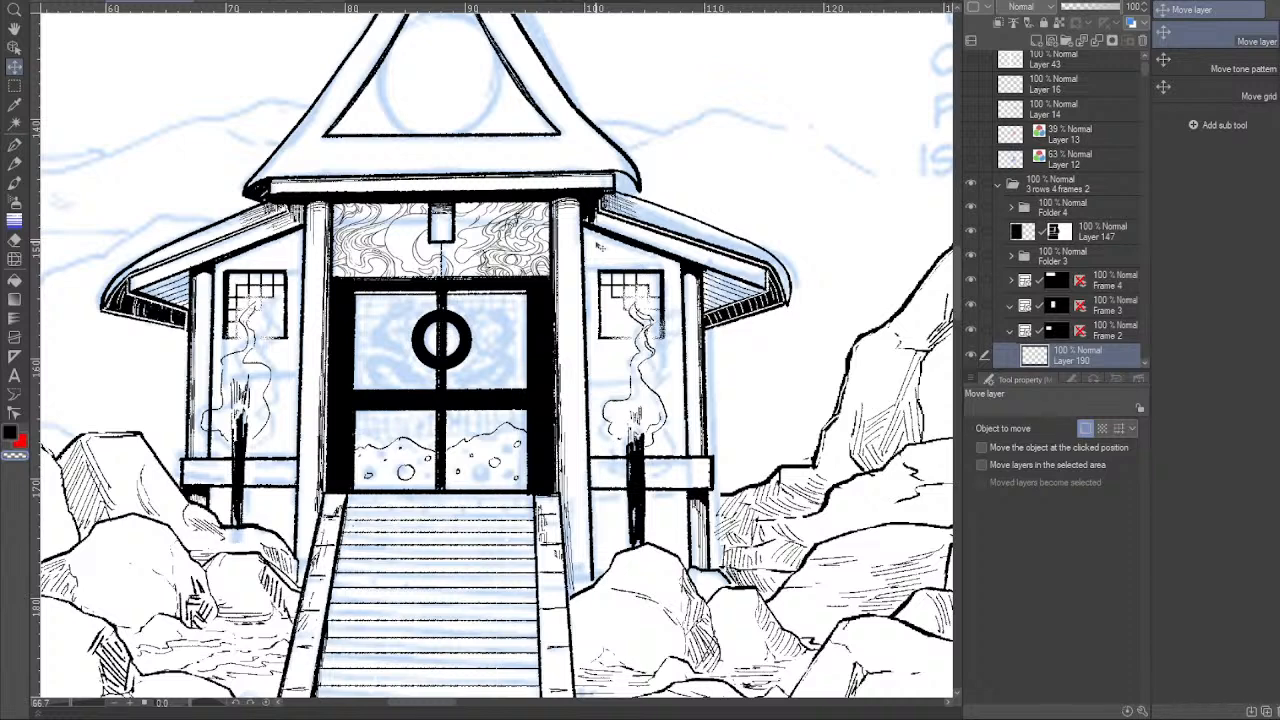
Add a new layer inside Frame 2 and set up the じわペン with white ink at brush size 7.
left_click(1037, 40)
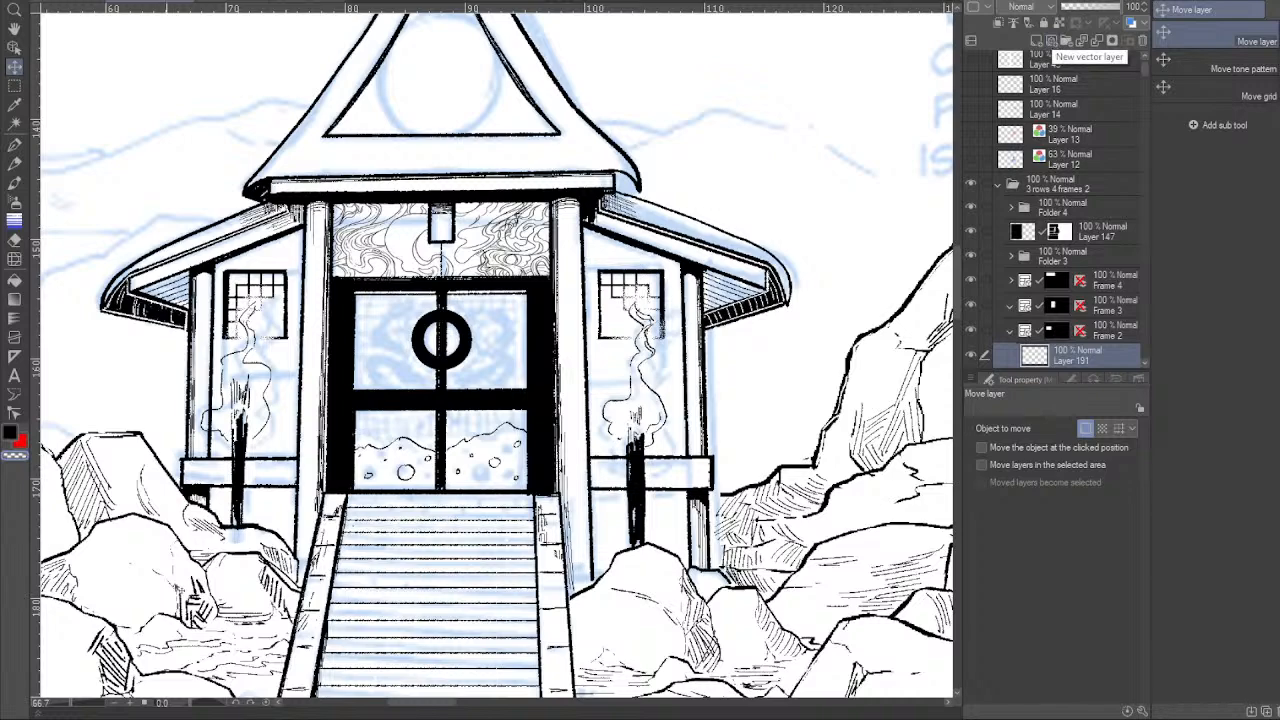
left_click(137, 705)
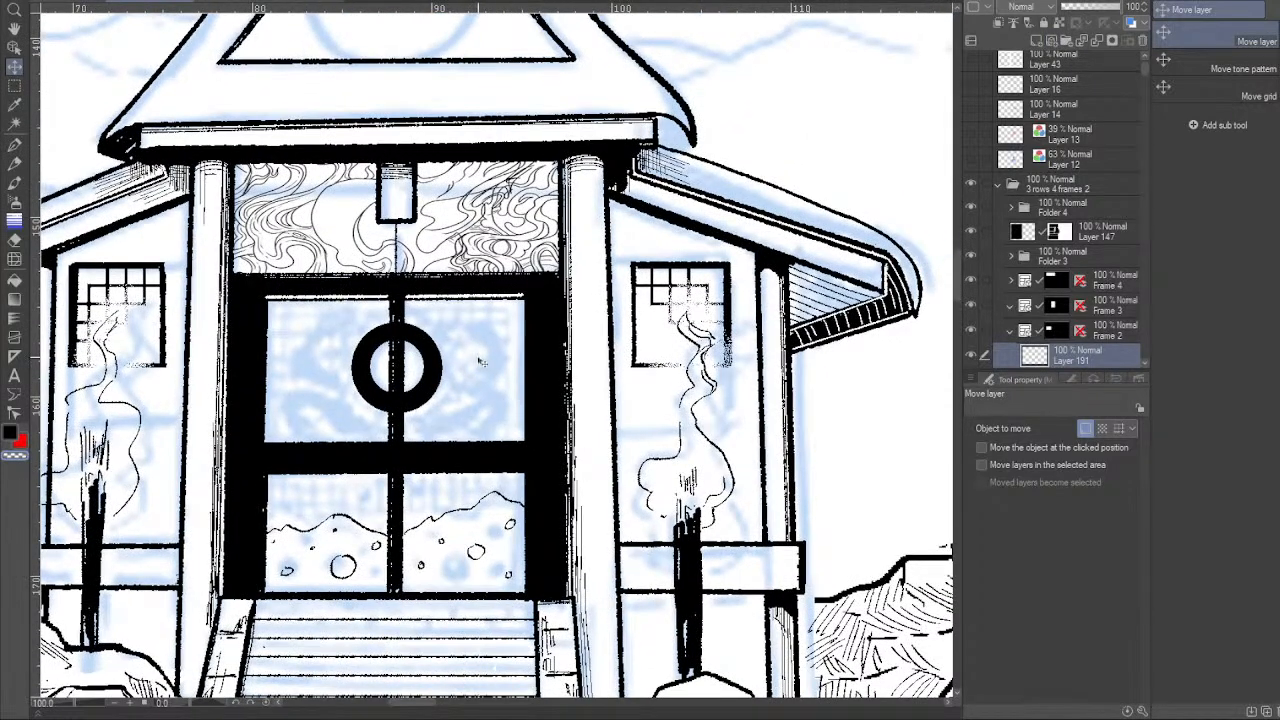
left_click(14, 144)
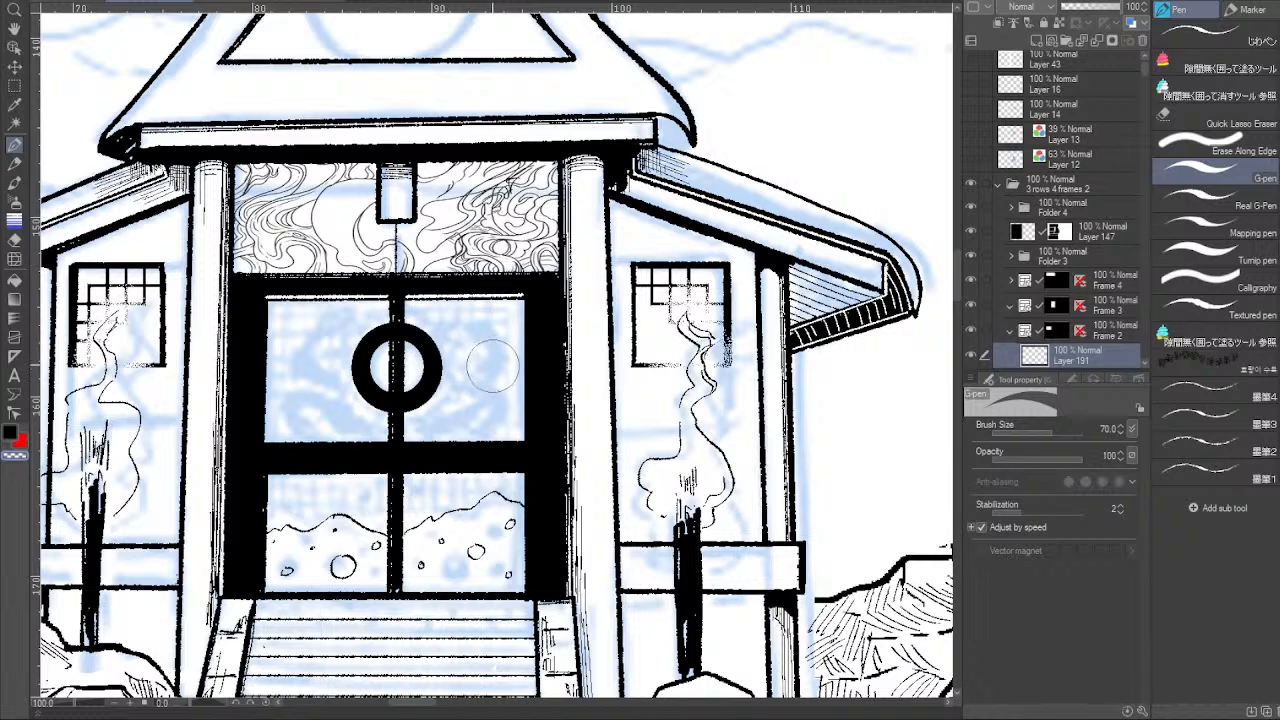
key("p")
key("bracketleft")
key("bracketleft")
key("bracketleft")
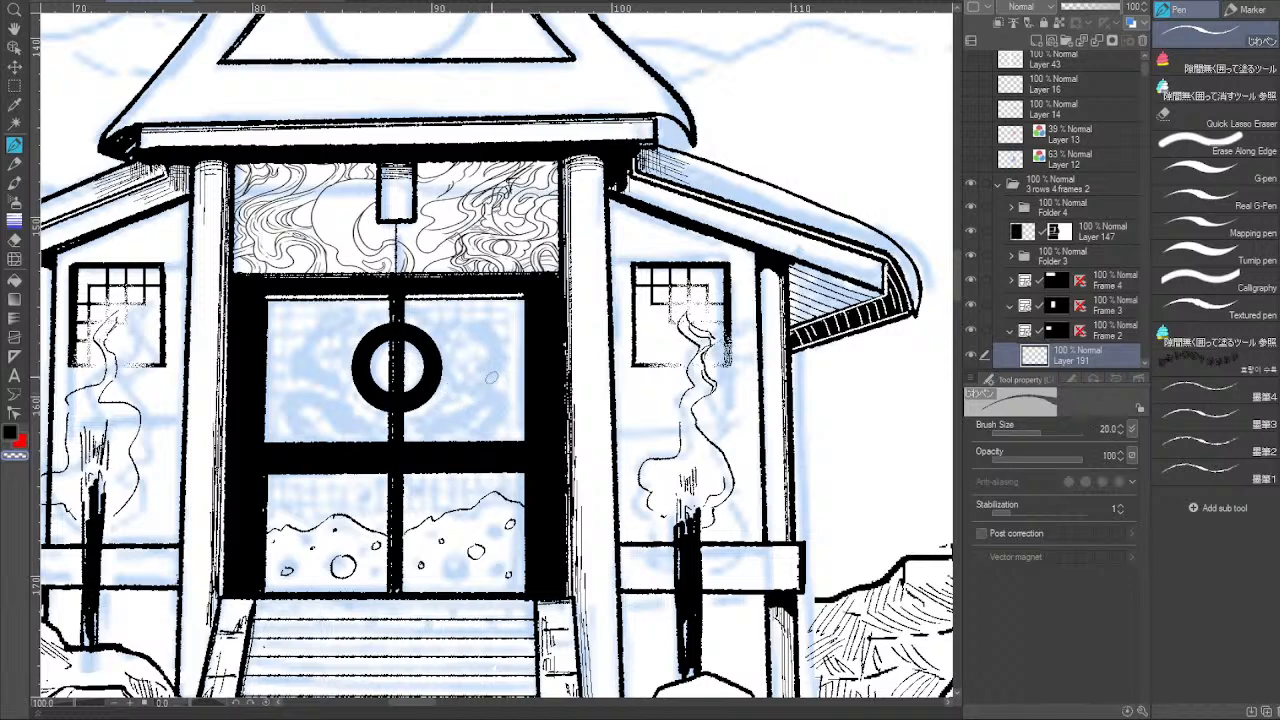
key("x")
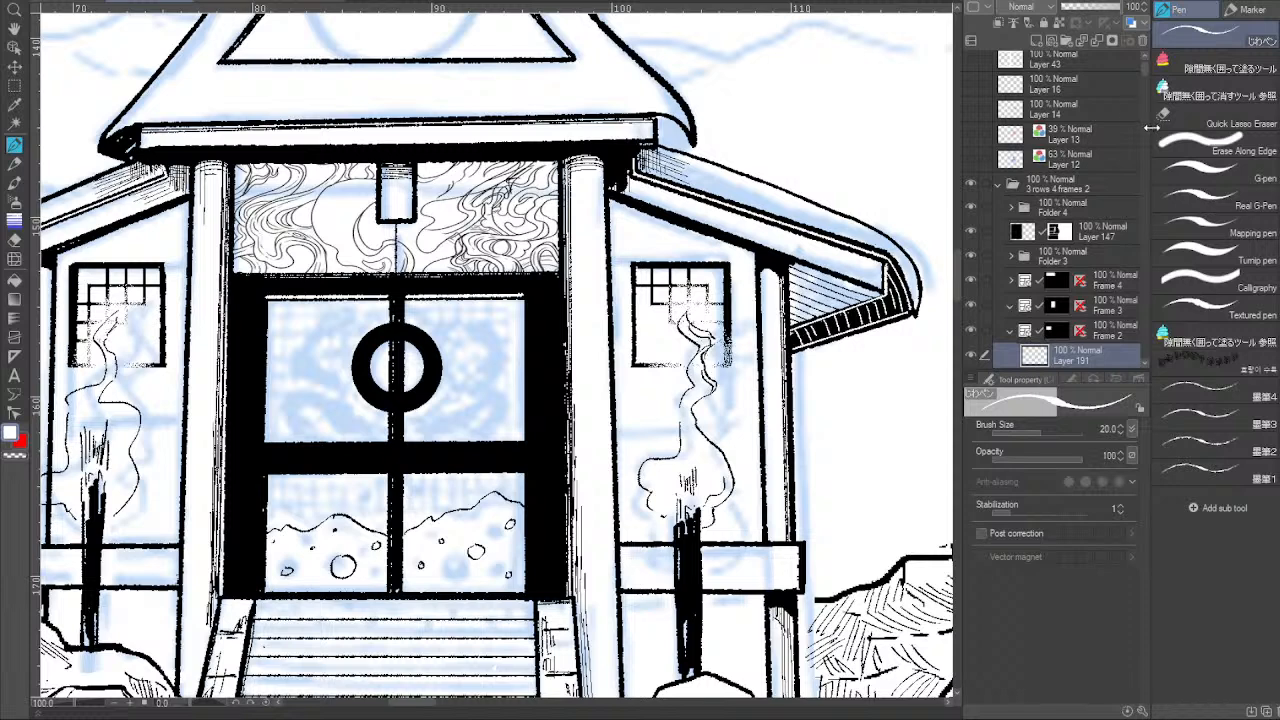
key("bracketleft")
key("bracketleft")
key("bracketleft")
key("bracketleft")
key("bracketleft")
key("bracketleft")
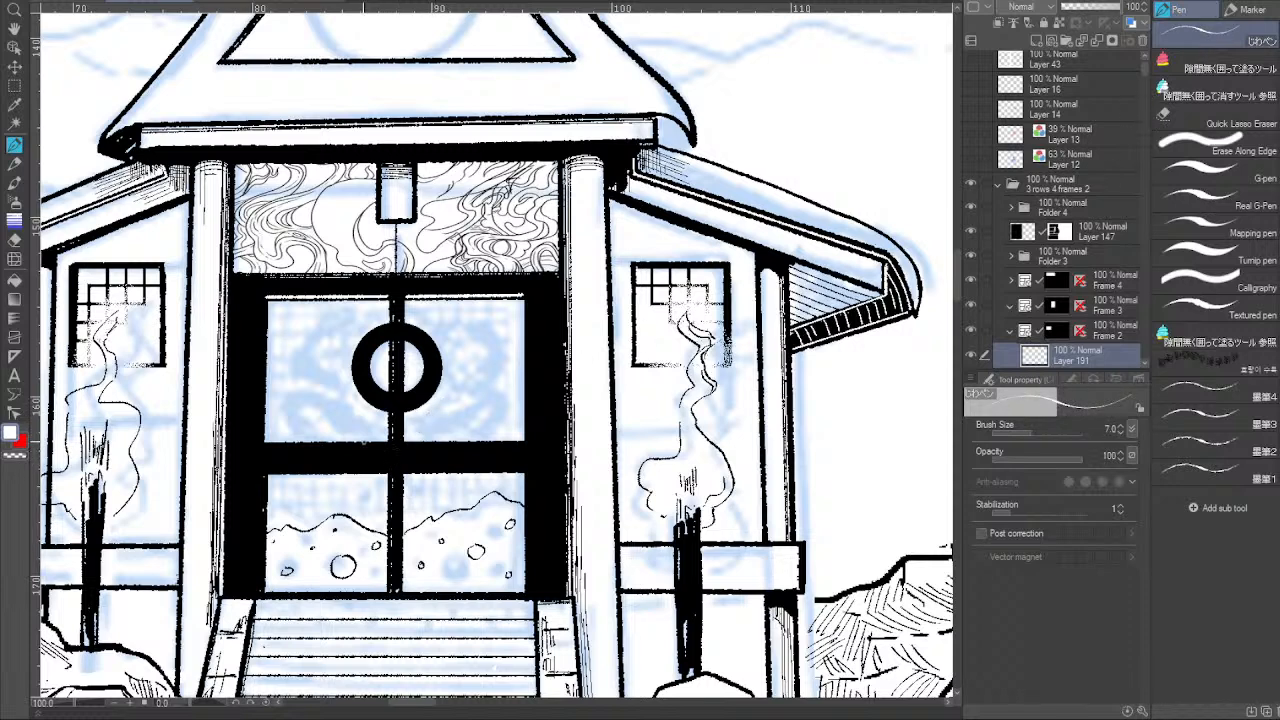
Draw straight thin white highlight lines along the lower edge of the door's crossbar, above both lower panes, refining the brush size to 6.
left_click_drag(268, 472, 388, 470)
key("ctrl+z")
left_click_drag(268, 471, 388, 471)
key("bracketleft")
left_click(271, 472)
left_click(389, 471, "shift")
left_click(406, 472)
left_click(524, 471, "shift")
left_click(524, 471, "shift")
key("ctrl+z")
key("ctrl+z")
left_click(268, 472)
left_click(388, 472, "shift")
left_click(524, 470, "shift")
key("ctrl+z")
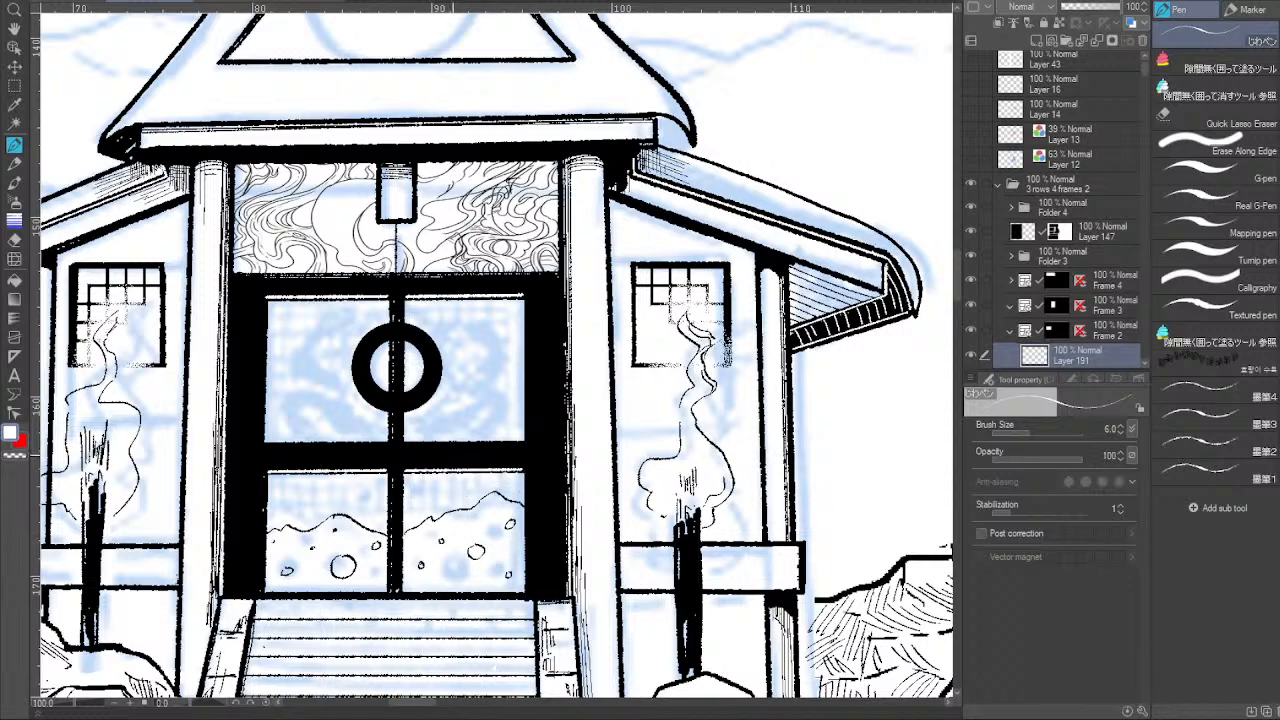
Reduce the brush size to 4 and draw a straight white line down the door's centre seam, across the ring.
left_click_drag(453, 457, 447, 456)
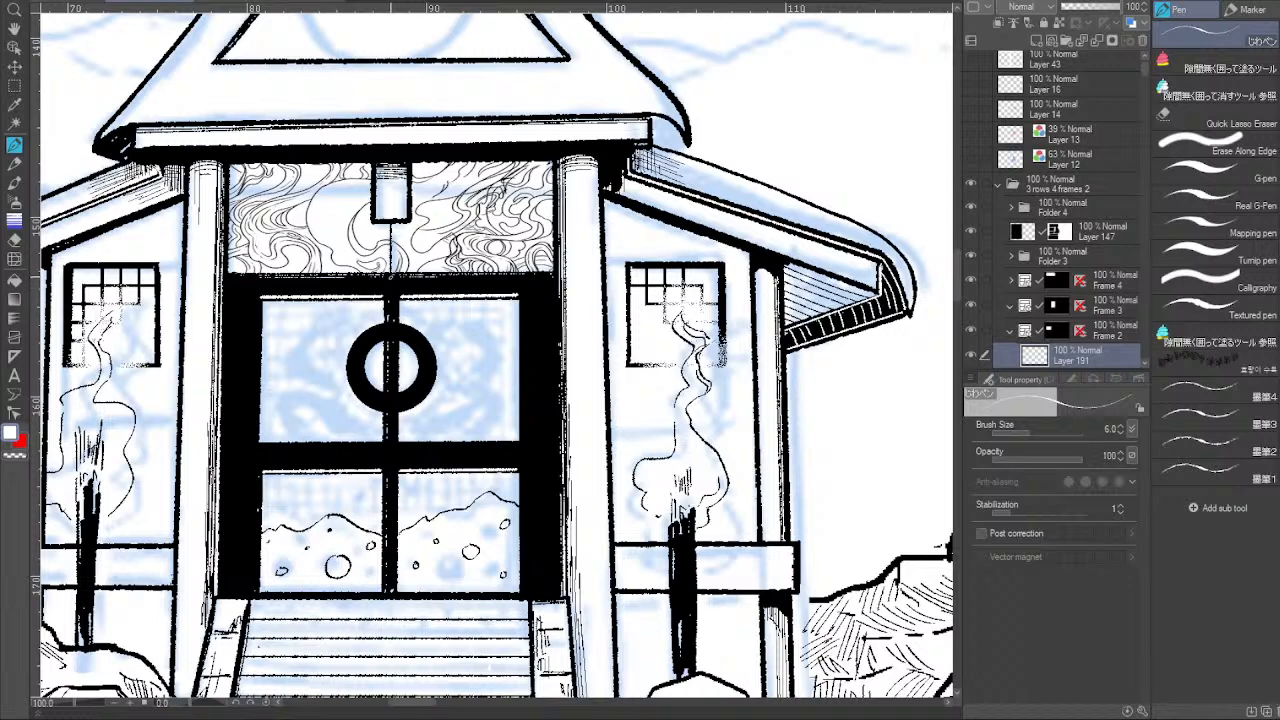
key("bracketleft")
key("bracketleft")
left_click_drag(390, 272, 390, 596)
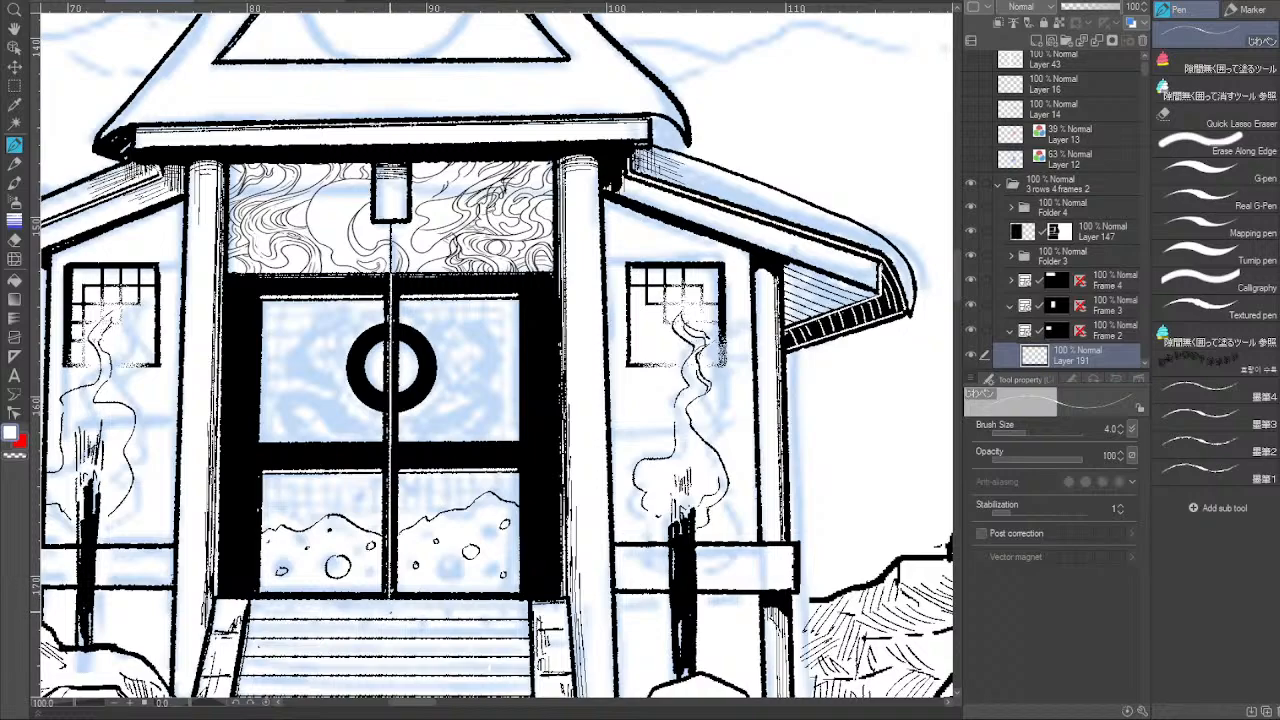
Add thin white highlight strokes along the inner edge of the door's ring, undoing the misplaced ones.
left_click(130, 703)
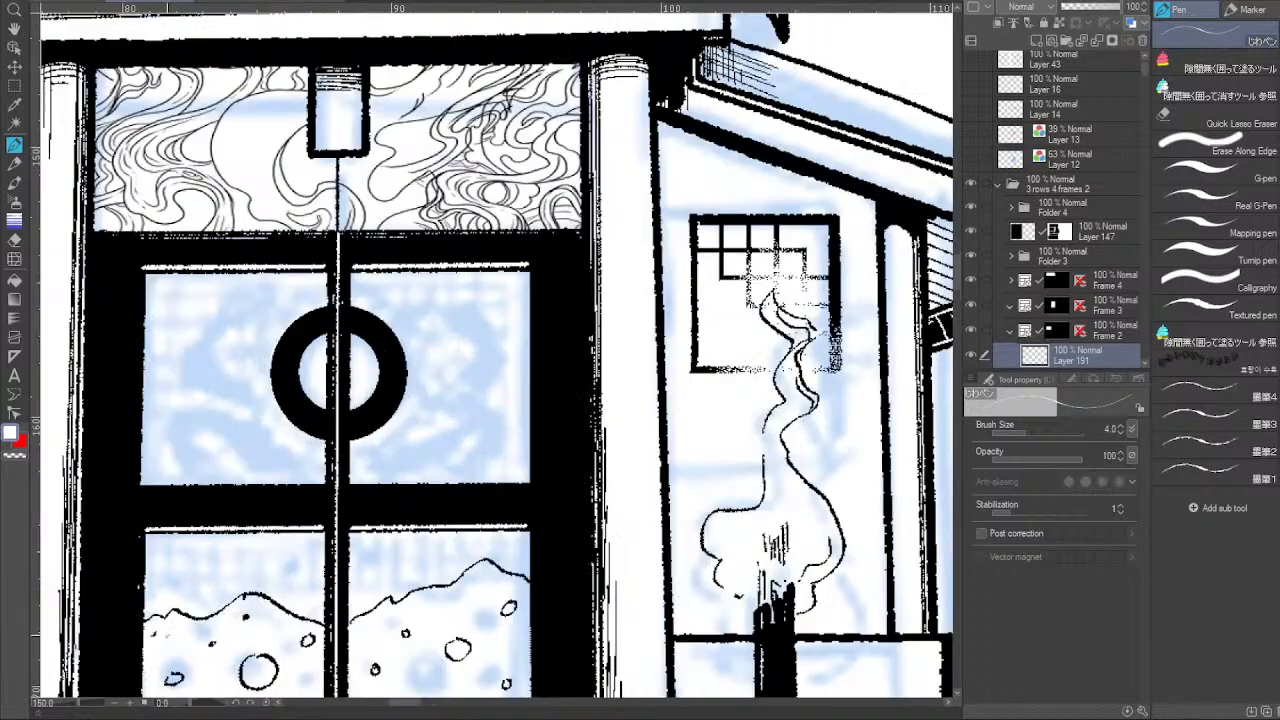
left_click(130, 703)
left_click_drag(186, 704, 174, 704)
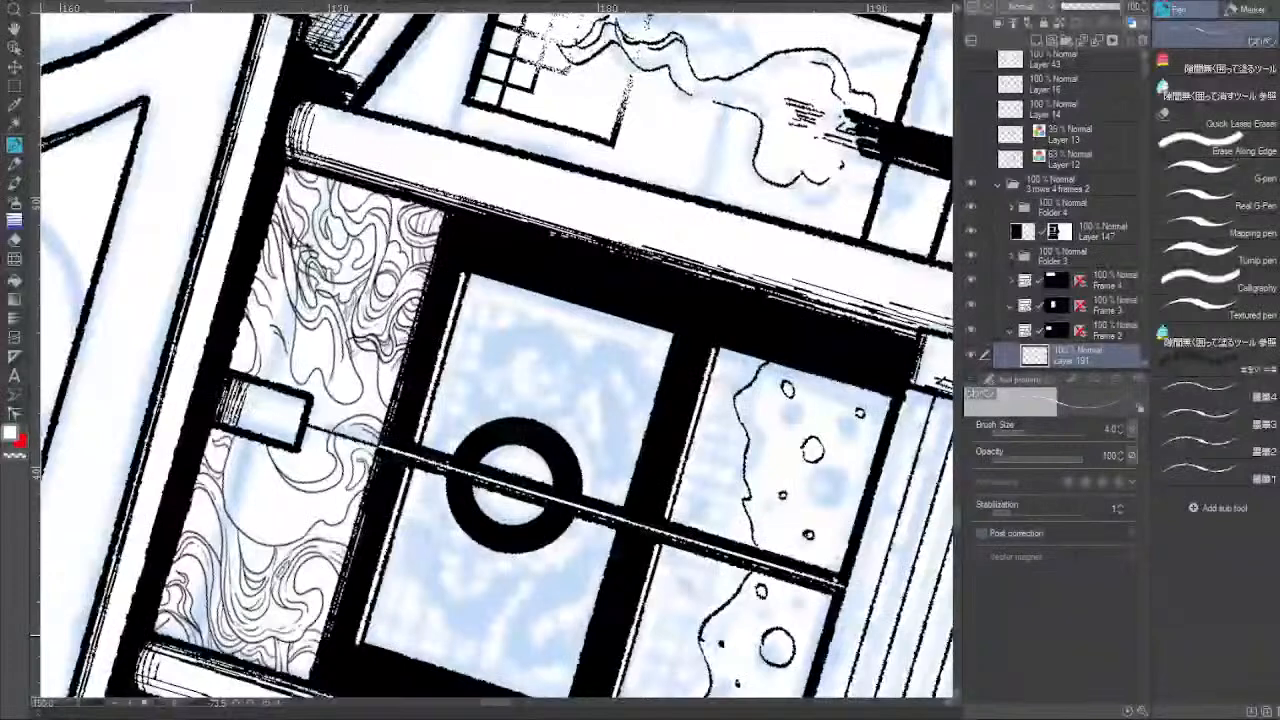
mouse_move(471, 487)
left_mouse_down()
mouse_move(504, 518)
mouse_move(474, 503)
mouse_move(487, 518)
left_mouse_up()
key("ctrl+z")
key("ctrl+z")
key("ctrl+z")
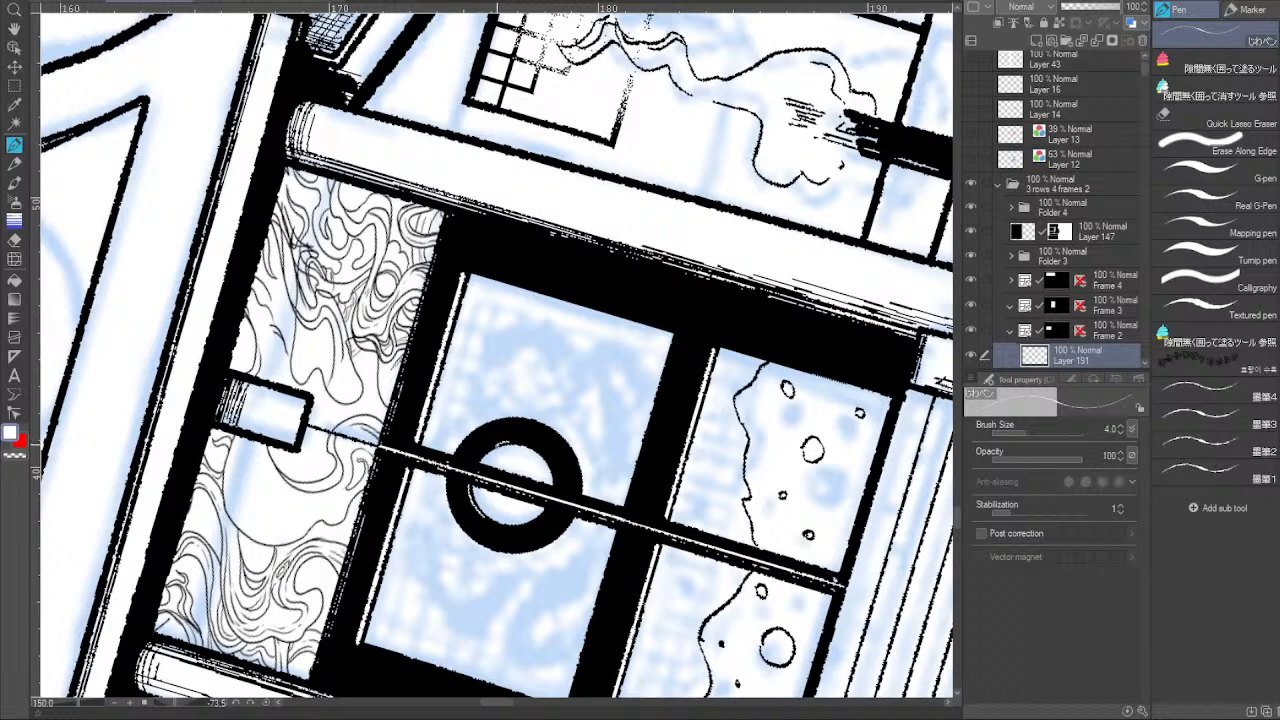
left_click_drag(574, 517, 534, 458)
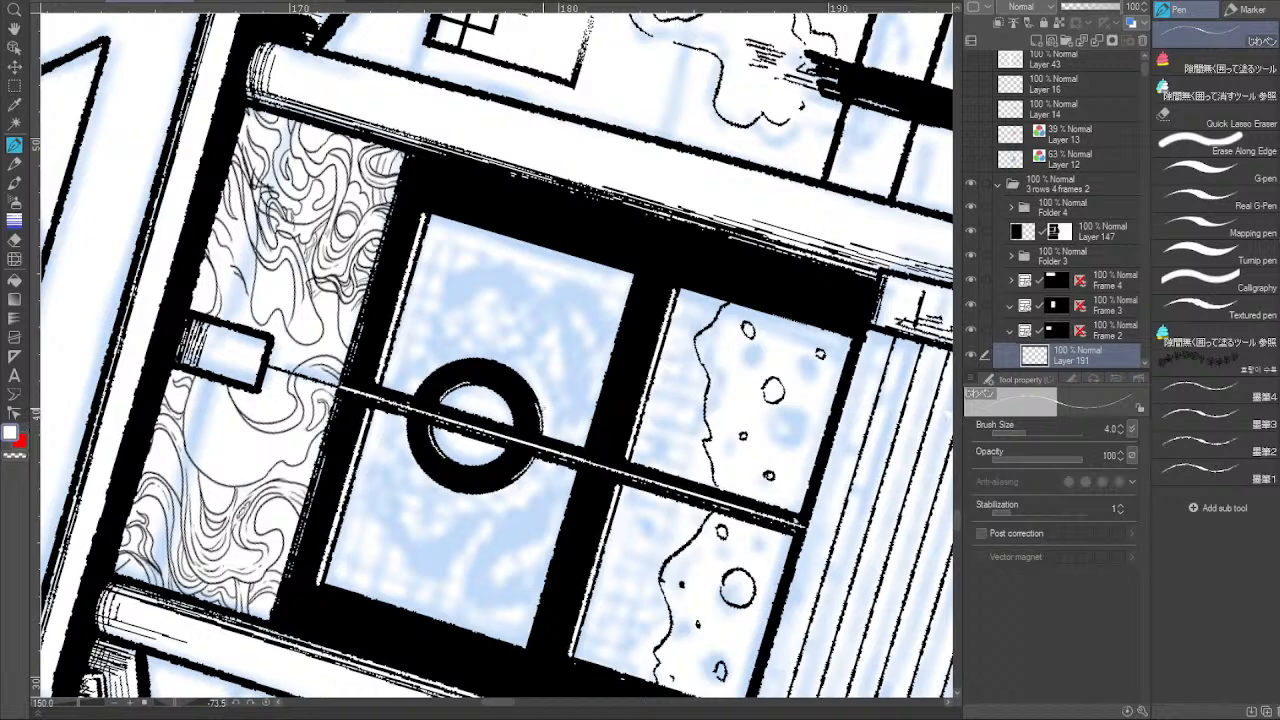
left_click_drag(585, 500, 517, 433)
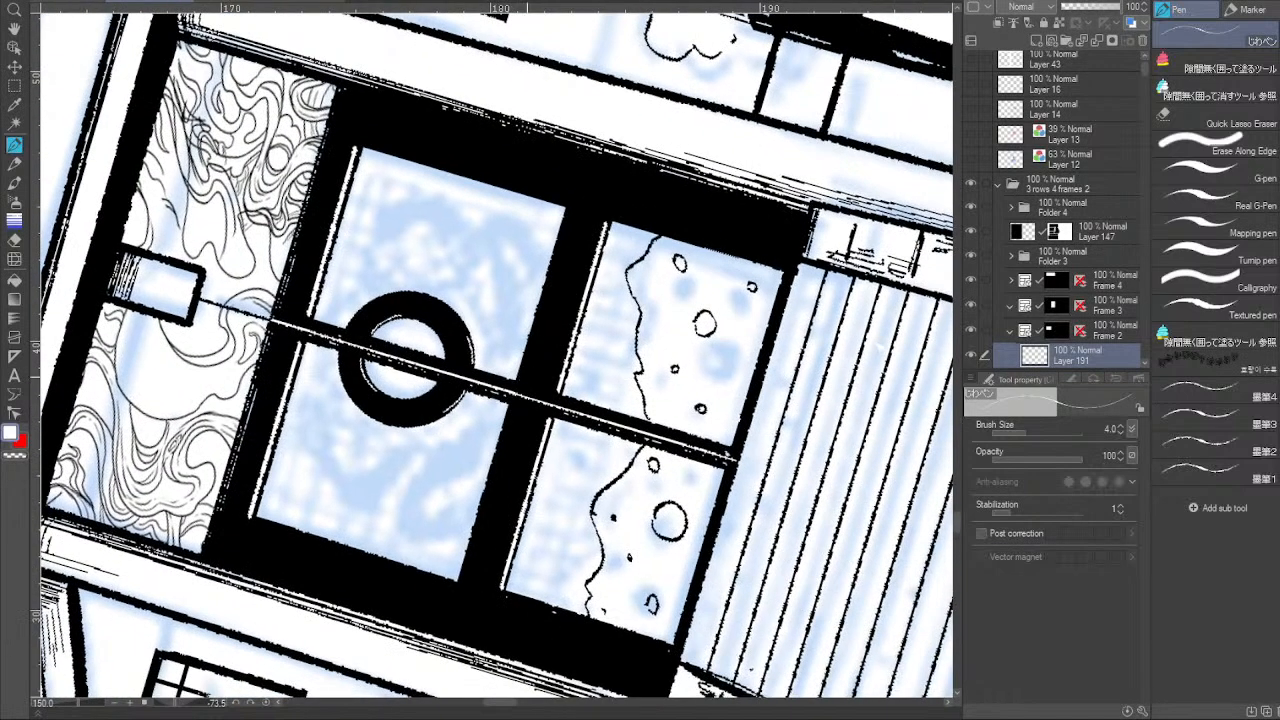
Restore the upright view and draw thin white lines along the outer vertical edges of the door's upper and lower panes.
left_click(266, 703)
left_click_drag(272, 165, 268, 380)
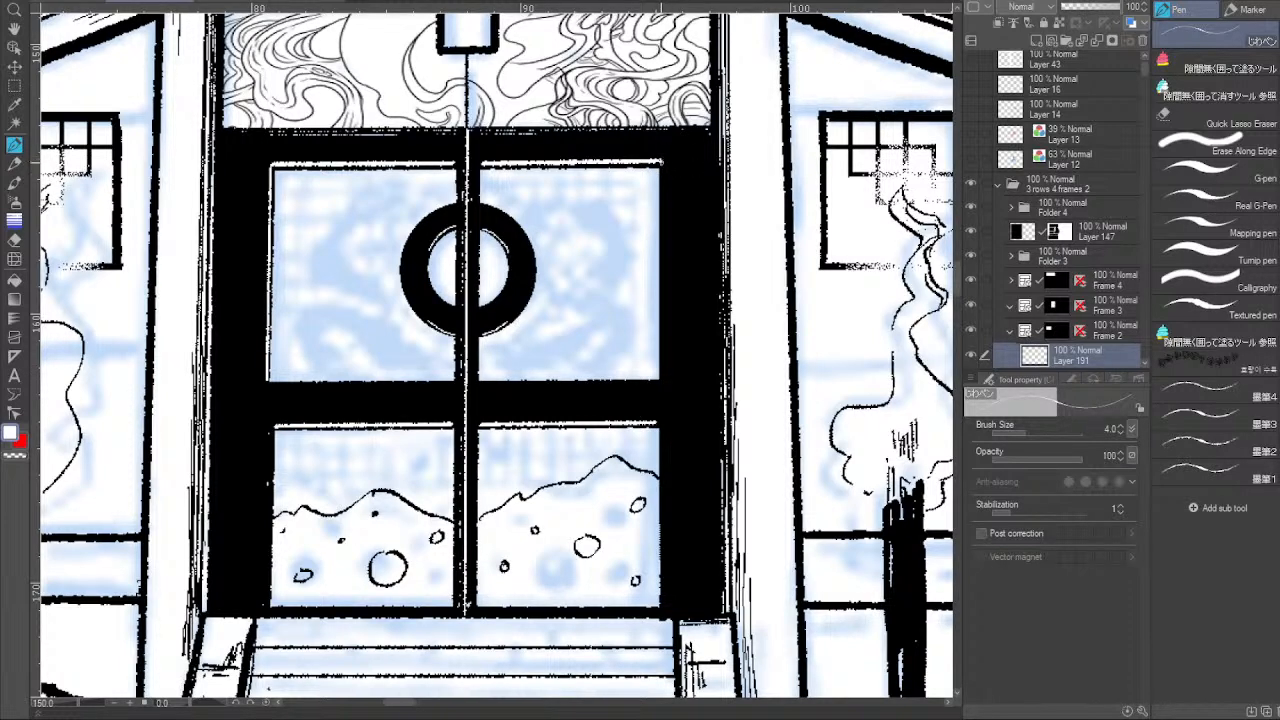
left_click_drag(660, 160, 662, 382)
left_click_drag(662, 216, 662, 380)
left_click_drag(661, 160, 662, 380)
mouse_move(636, 438)
left_mouse_down()
mouse_move(624, 334)
mouse_move(650, 321)
mouse_move(651, 504)
left_mouse_up()
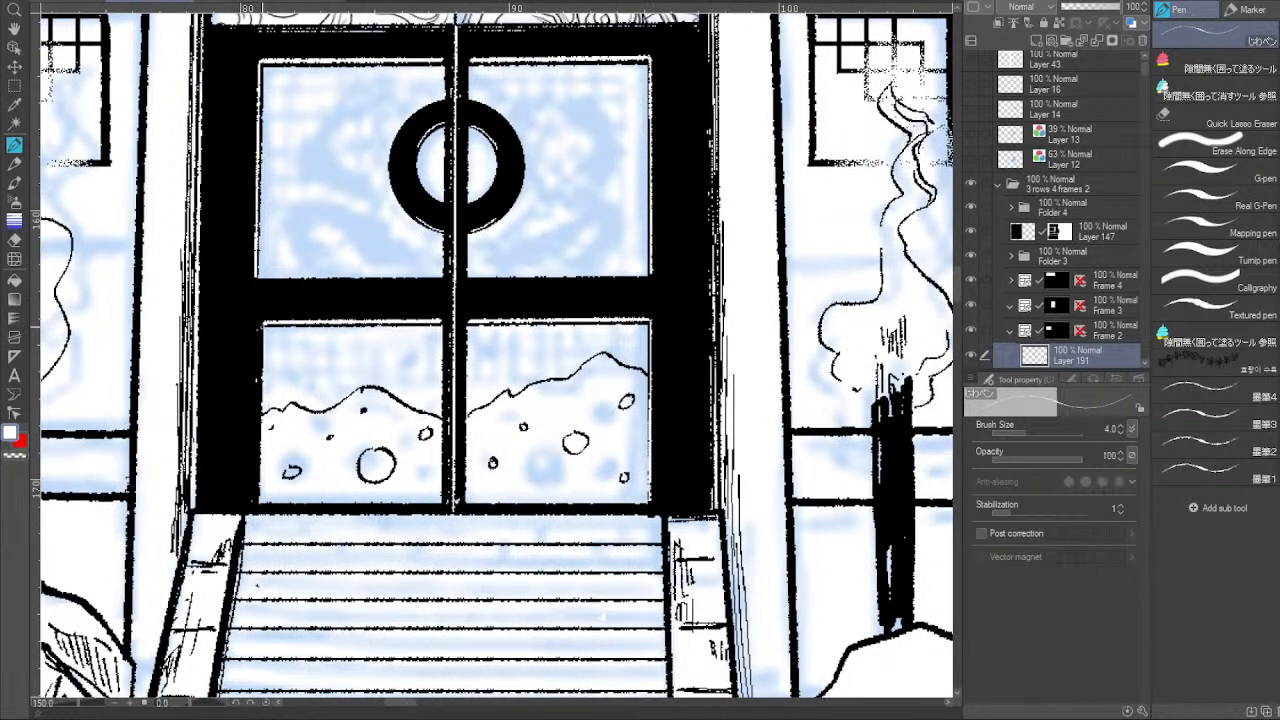
left_click_drag(259, 324, 258, 504)
scroll(655, 256, "up", 3)
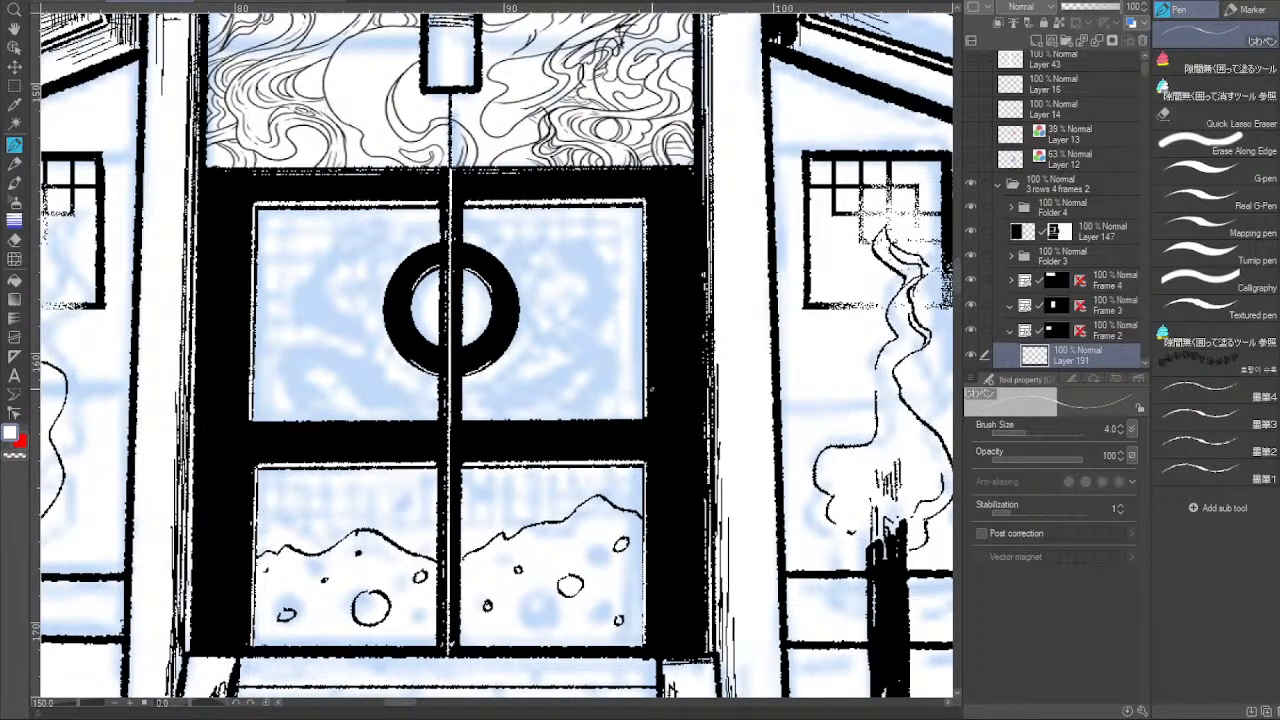
Add another new layer, switch to black ink and try a thin vertical line inside the upper-left door pane.
left_click(1036, 41)
key("x")
left_click_drag(267, 207, 267, 550)
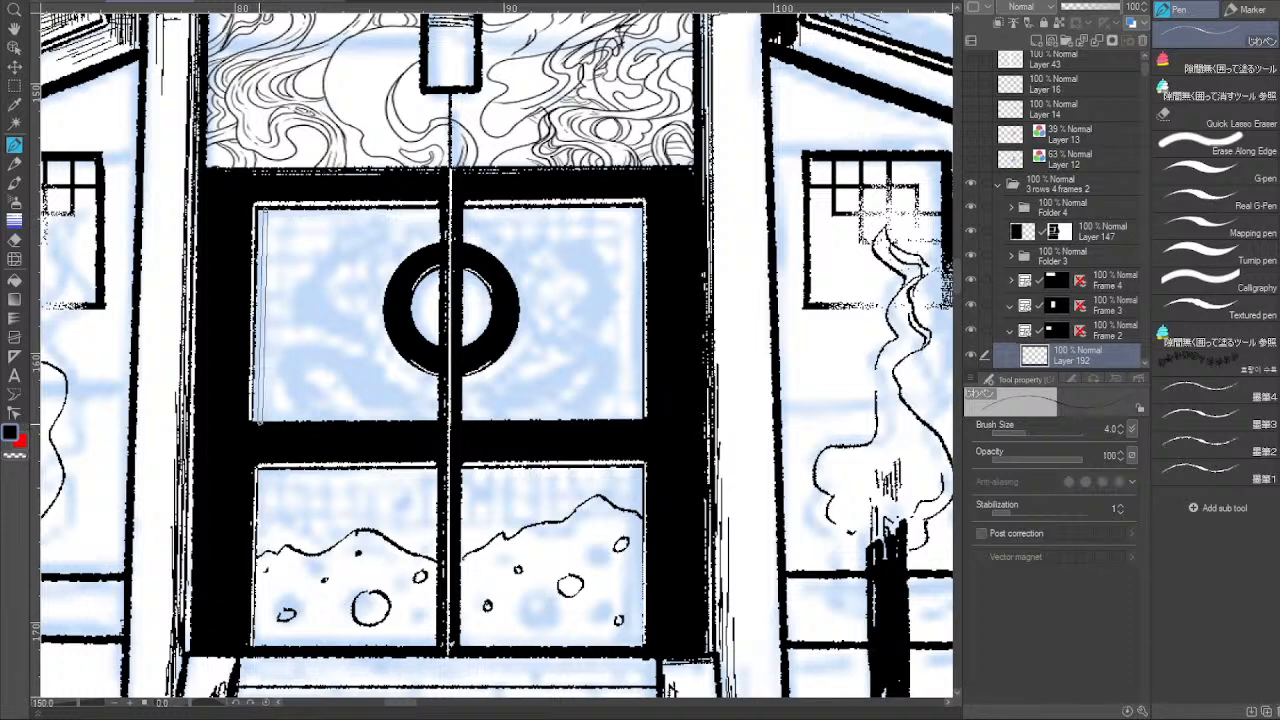
left_click(261, 424, "shift")
key("ctrl+z")
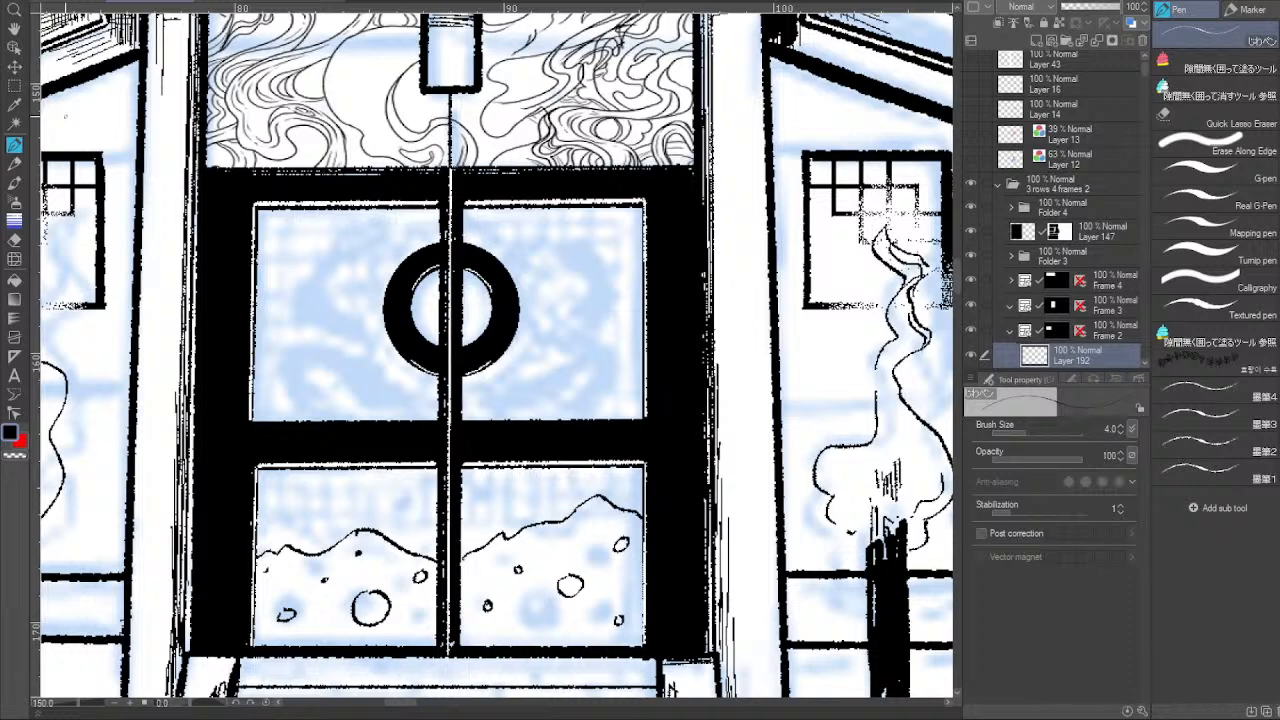
Set the brush size to 15 and paint black over the white line at the upper-left pane's outer edge.
key("]")
key("]")
key("]")
key("]")
key("]")
key("]")
key("]")
key("shift")
left_click(246, 512, "shift")
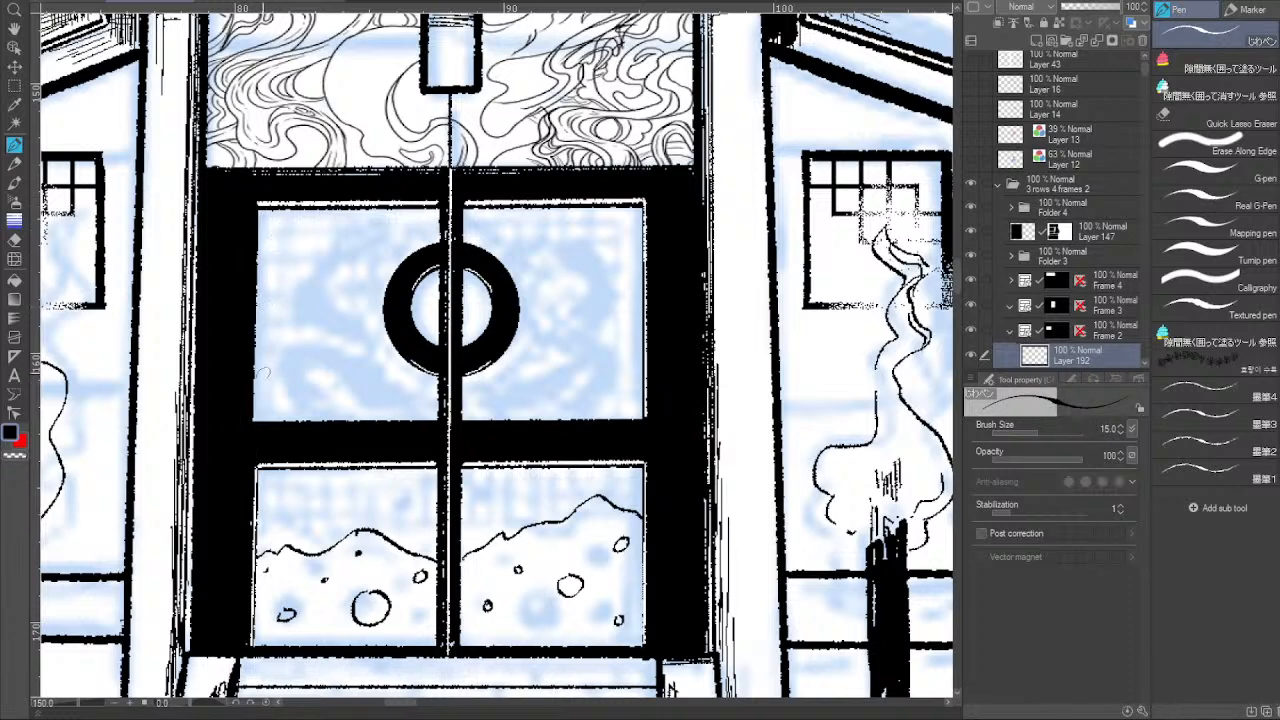
Switch to white ink at brush size 4 and redraw the straight highlight along the upper-left pane's outer edge.
left_click(1279, 70)
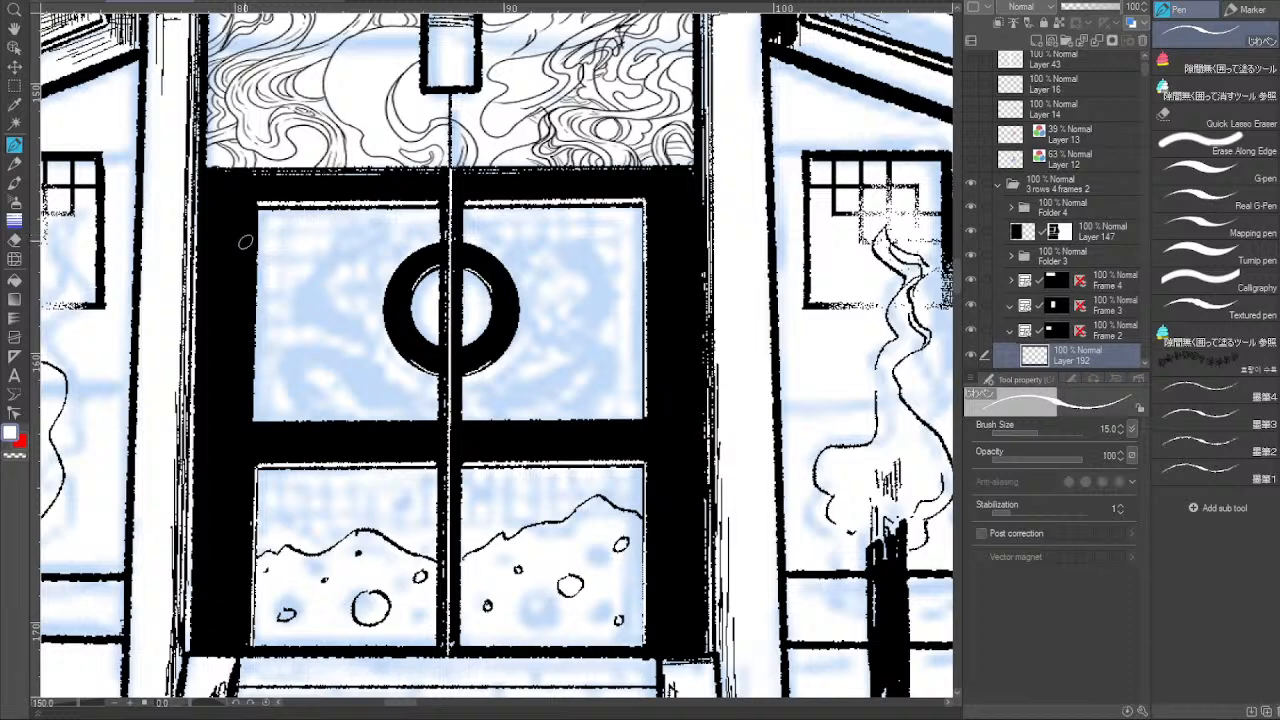
key("[")
key("[")
key("[")
key("[")
key("[")
key("[")
key("[")
key("[")
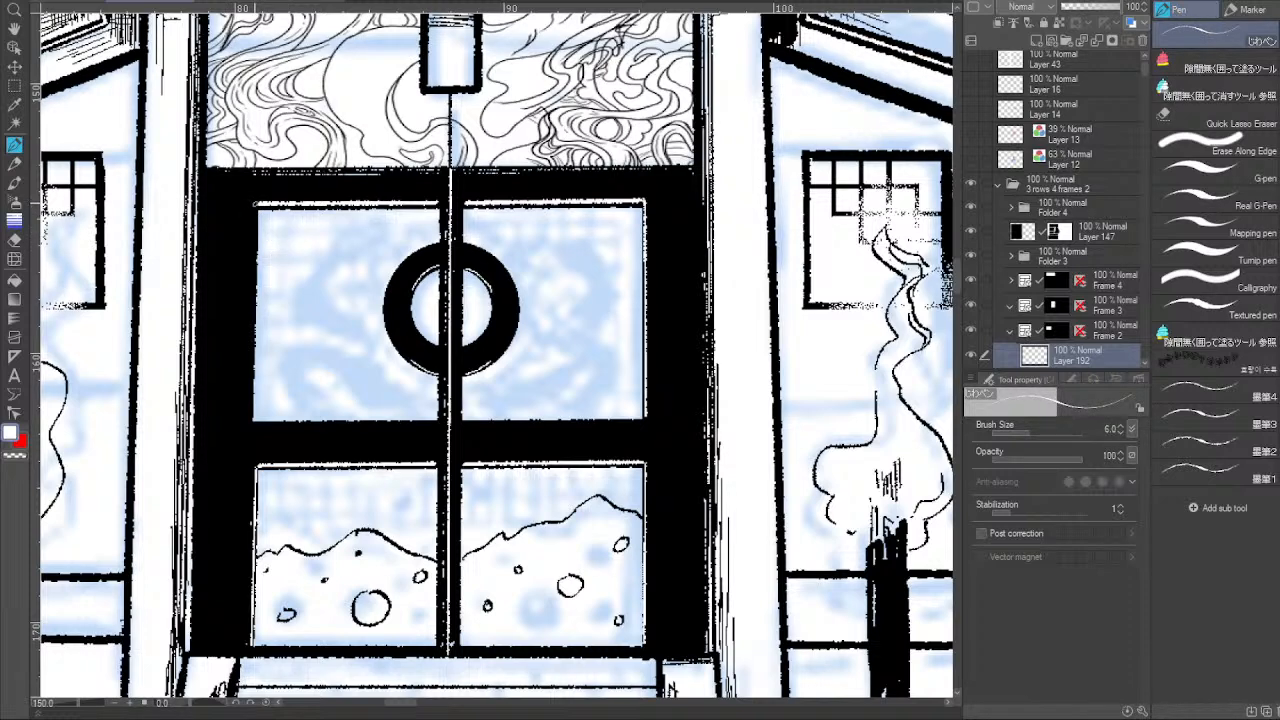
left_click(256, 206)
left_click(250, 420, "shift")
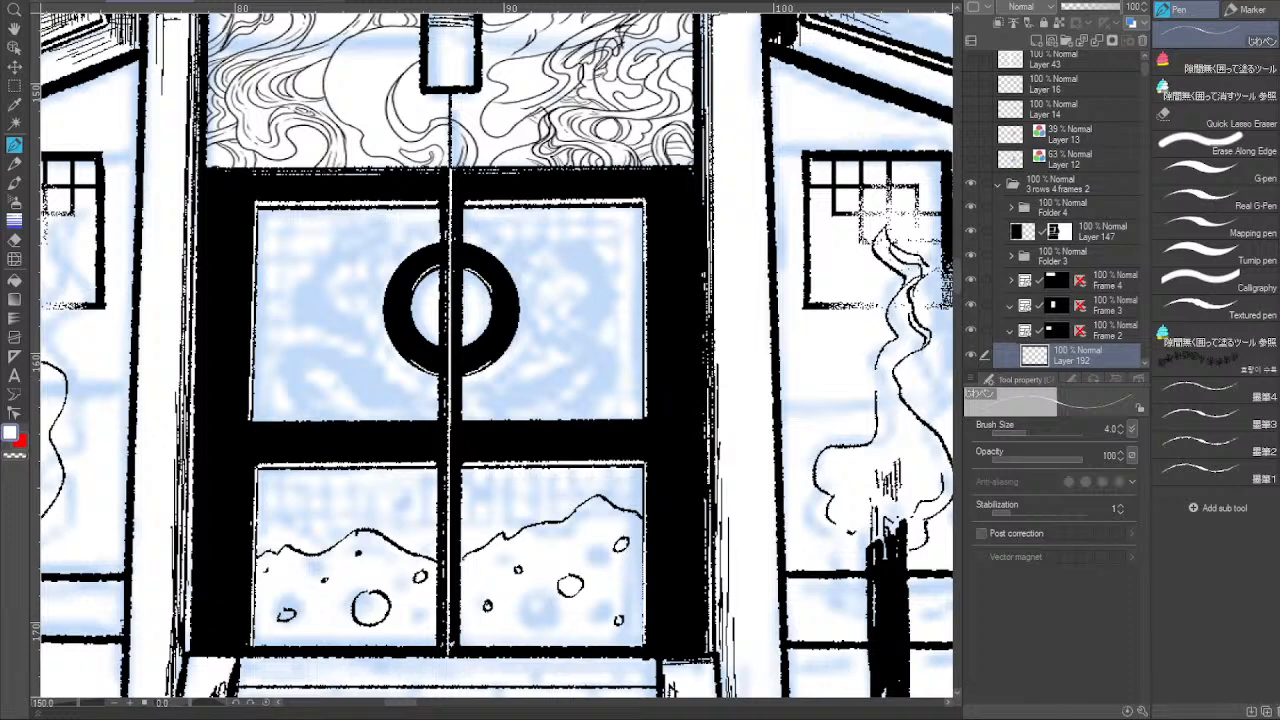
On a new layer, hatch the lower part of the large rear boulder with black ink at brush size 6.
key("x")
left_click(1036, 41)
scroll(473, 400, "down", 4)
scroll(473, 400, "up", 2)
left_click_drag(473, 400, 221, 552)
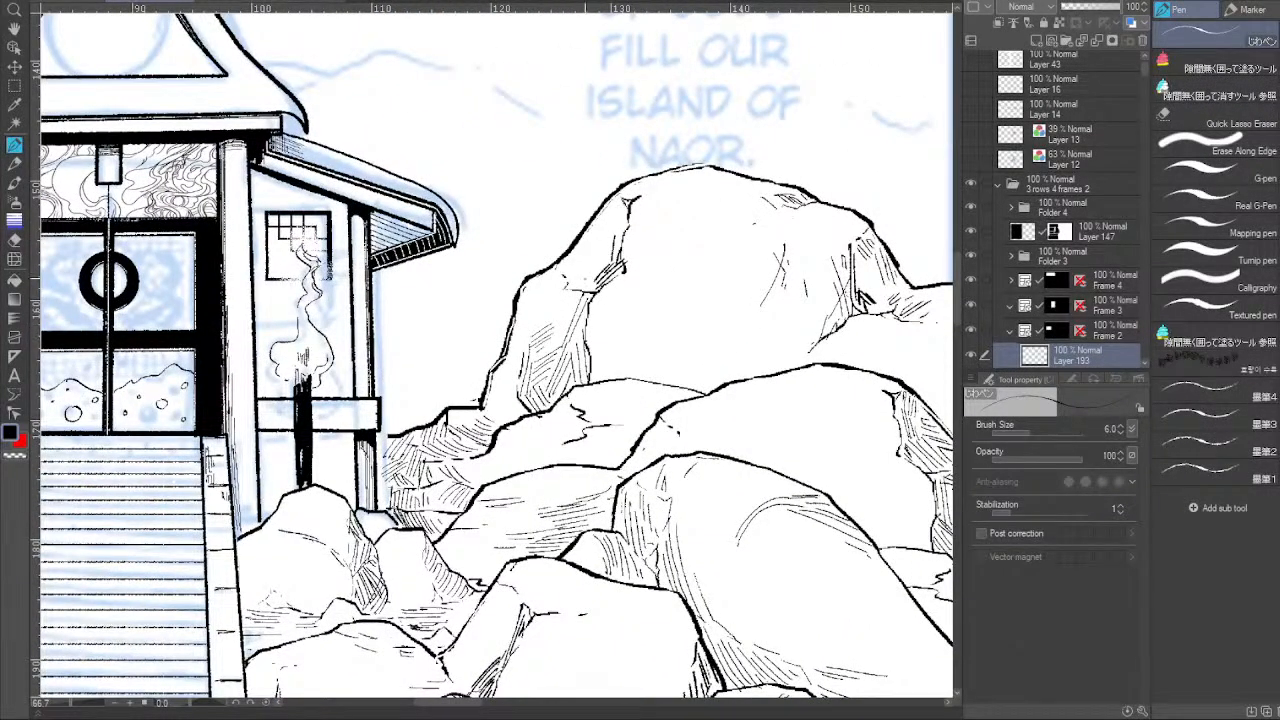
left_click_drag(574, 292, 558, 324)
left_click_drag(578, 298, 536, 360)
scroll(805, 366, "right", 3)
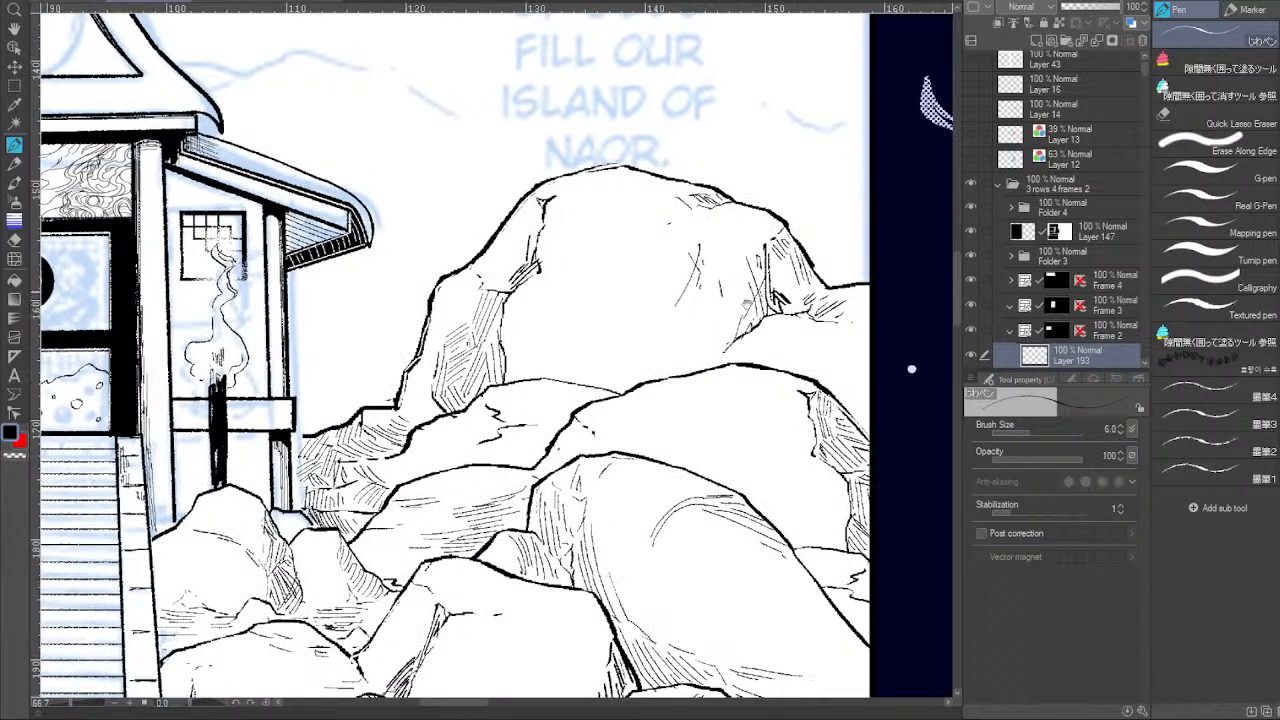
left_click_drag(558, 322, 610, 364)
left_click_drag(630, 314, 614, 362)
left_click_drag(636, 330, 622, 364)
mouse_move(735, 323)
left_mouse_down()
mouse_move(721, 337)
mouse_move(695, 321)
mouse_move(661, 373)
mouse_move(723, 345)
mouse_move(678, 373)
left_mouse_up()
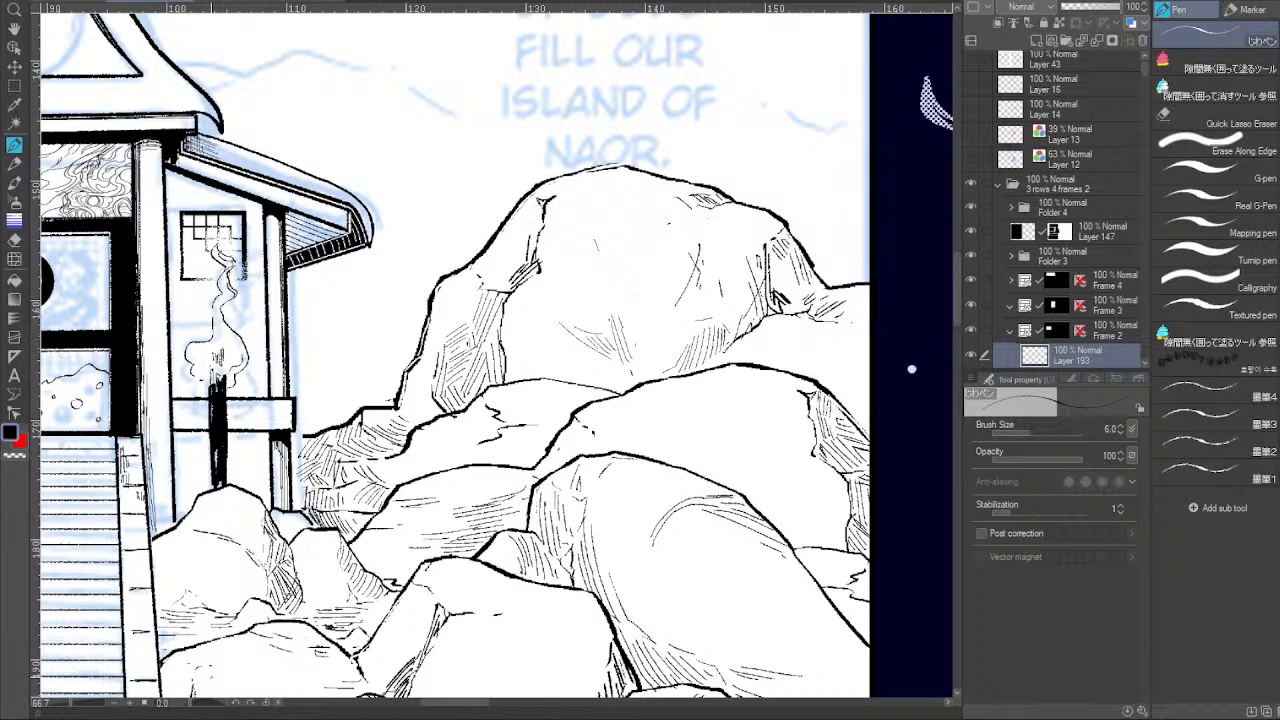
left_click_drag(720, 358, 696, 372)
Draw a curved contour and a few short texture strokes on the large rounded boulder in front.
left_click_drag(740, 432, 550, 494)
left_click_drag(634, 406, 722, 275)
mouse_move(741, 482)
left_mouse_down()
mouse_move(836, 497)
mouse_move(851, 484)
left_mouse_up()
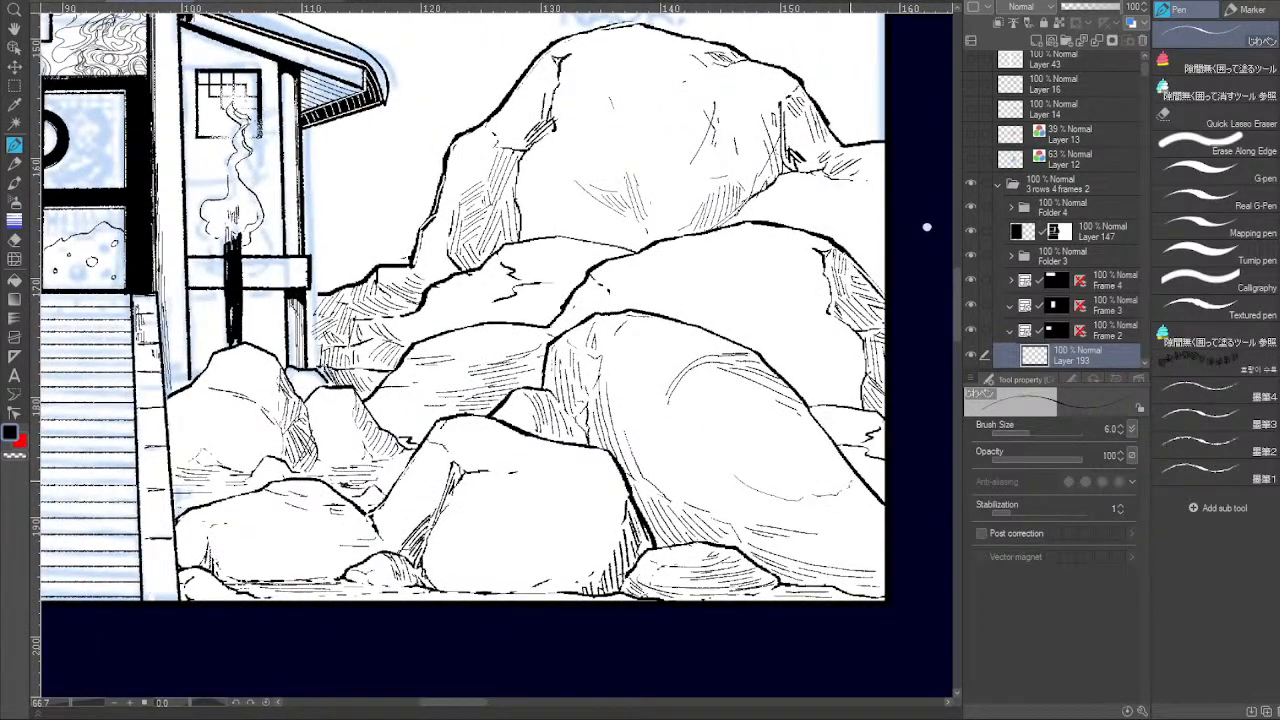
left_click_drag(768, 473, 812, 491)
left_click_drag(728, 434, 736, 448)
left_click_drag(634, 464, 671, 477)
left_click_drag(648, 402, 699, 397)
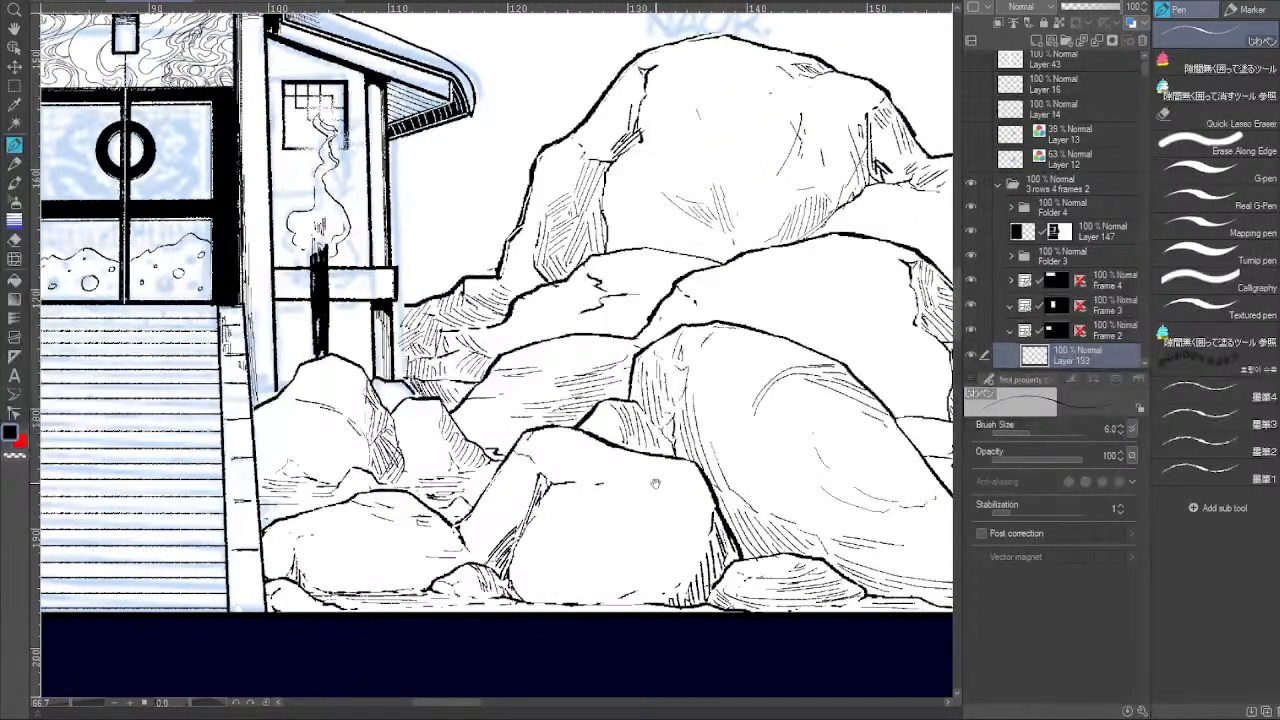
Return to the temple, rotate the canvas and shade the small hanging plaque above the door with fine hatching.
left_click_drag(587, 416, 729, 427)
left_click_drag(615, 390, 708, 455)
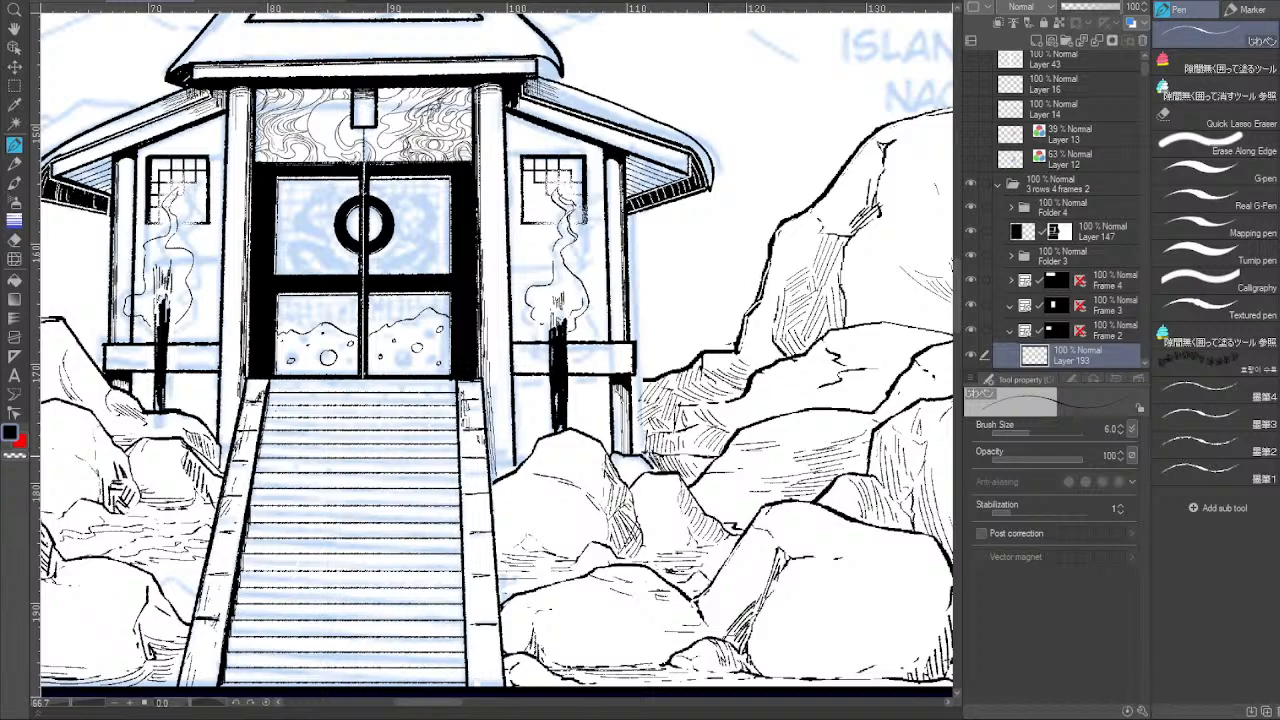
left_click_drag(190, 705, 173, 705)
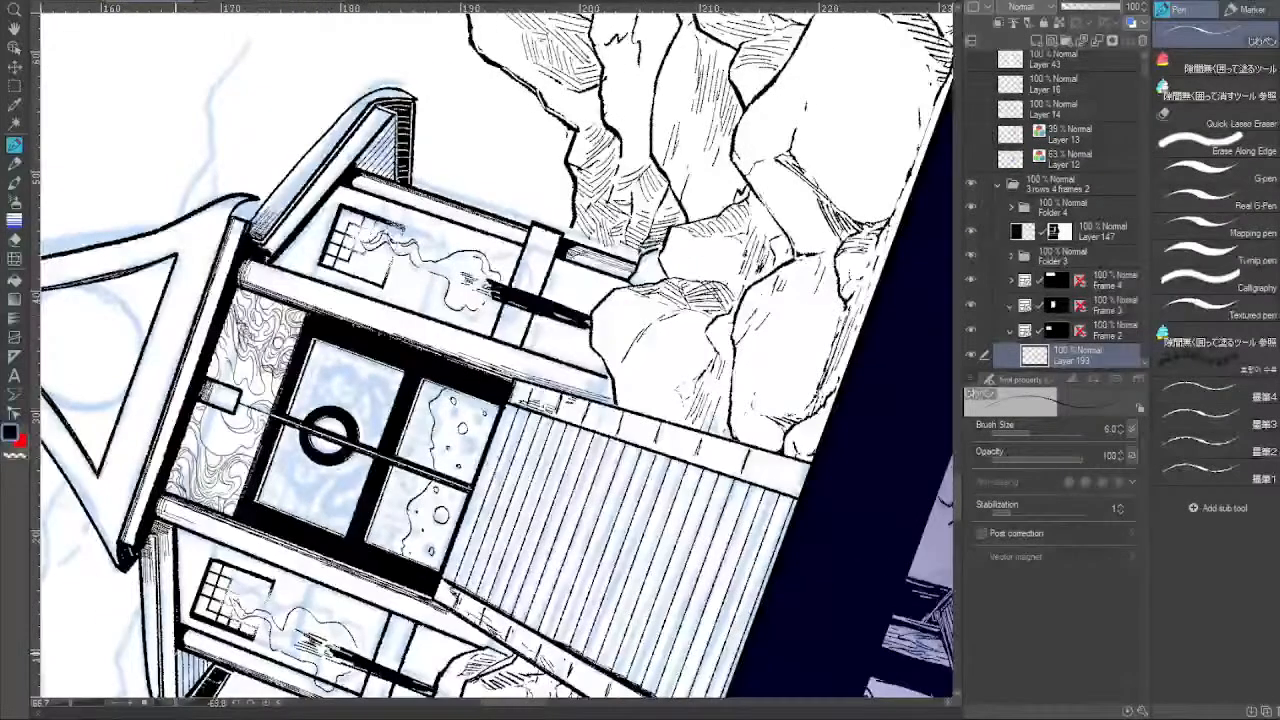
left_click_drag(218, 385, 212, 402)
mouse_move(222, 386)
left_mouse_down()
mouse_move(216, 403)
mouse_move(237, 411)
left_mouse_up()
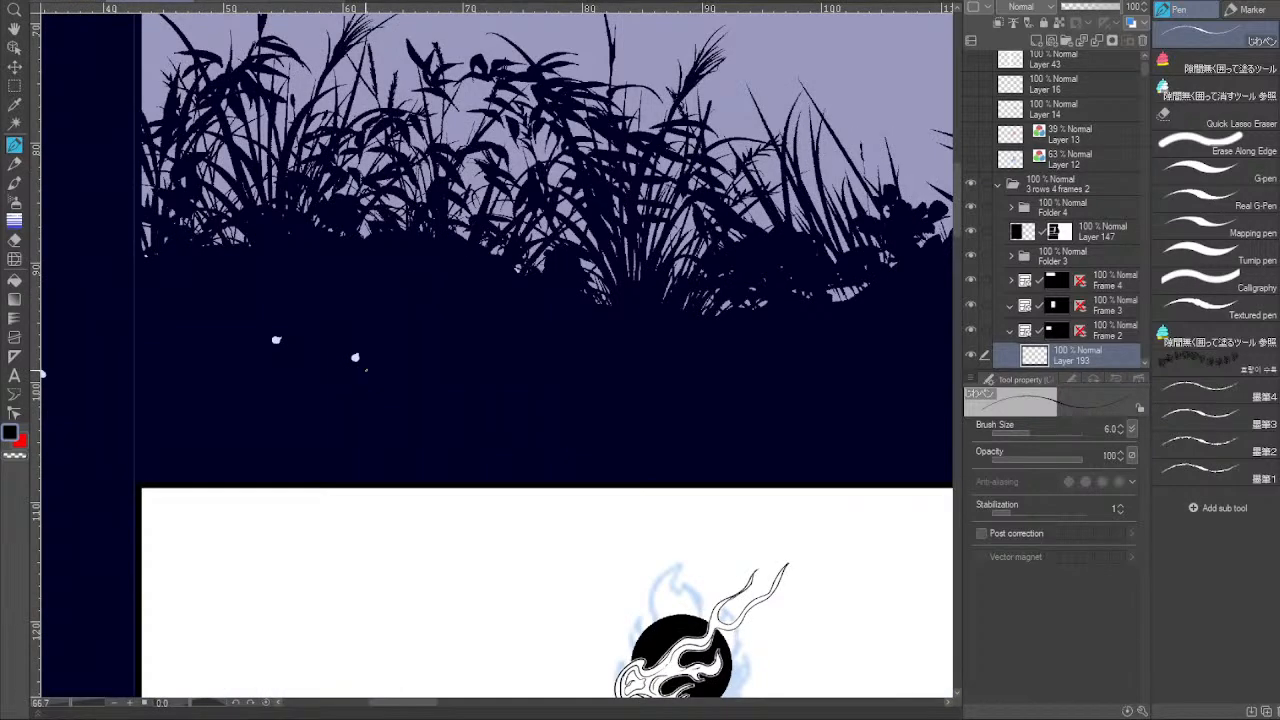
Ink thin shadow lines just beneath the horizontal rails on both sides of the temple's staircase.
left_click_drag(651, 497, 511, 277)
left_click_drag(728, 515, 583, 249)
left_click_drag(652, 408, 631, 289)
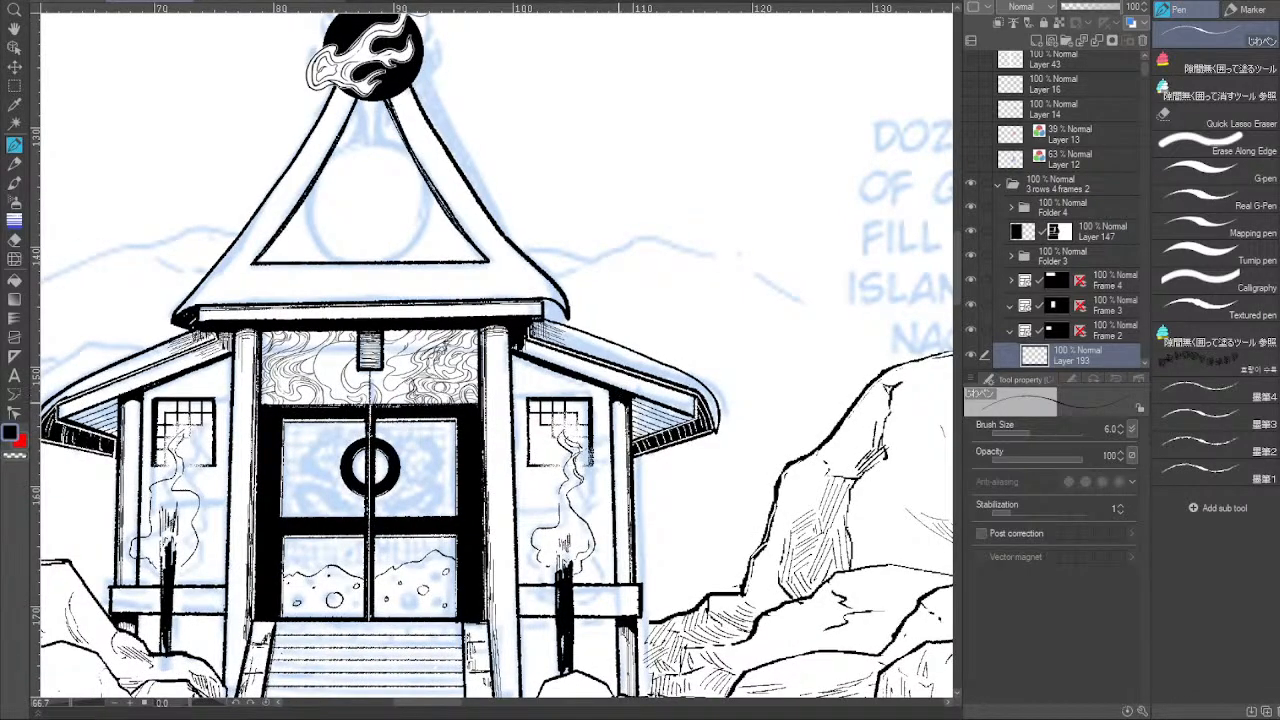
left_click_drag(621, 417, 616, 311)
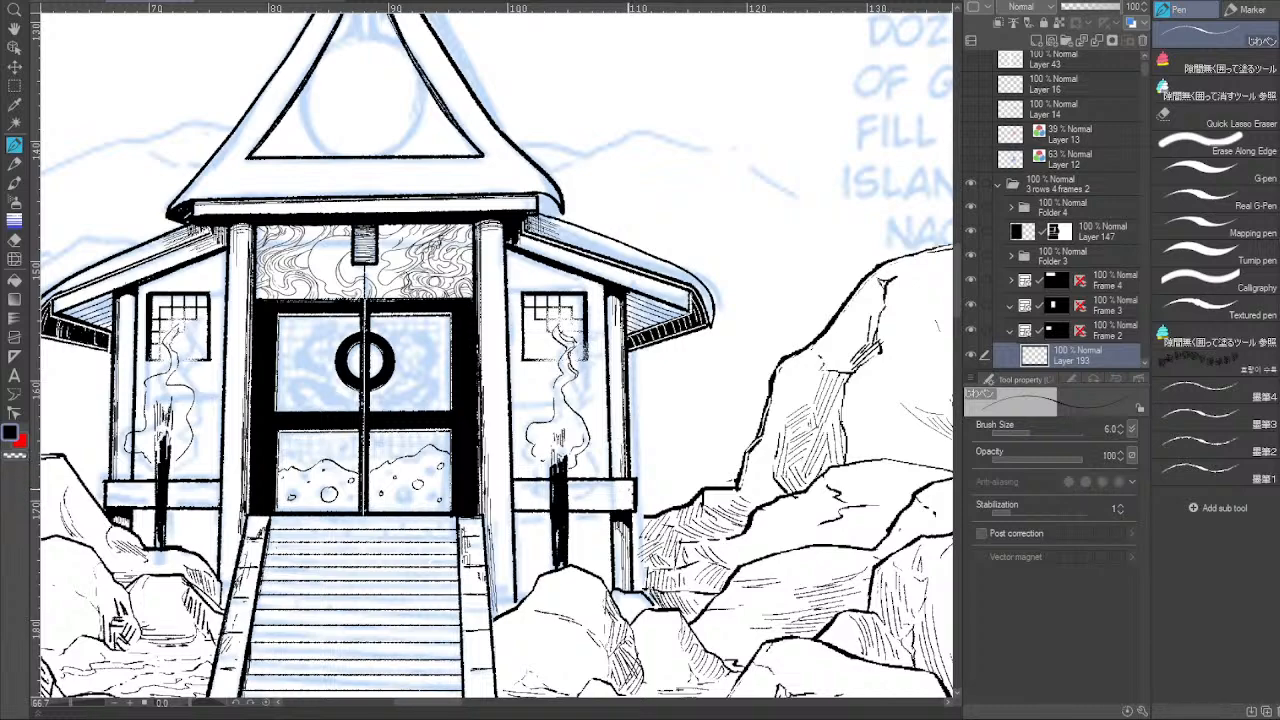
left_click_drag(588, 458, 695, 433)
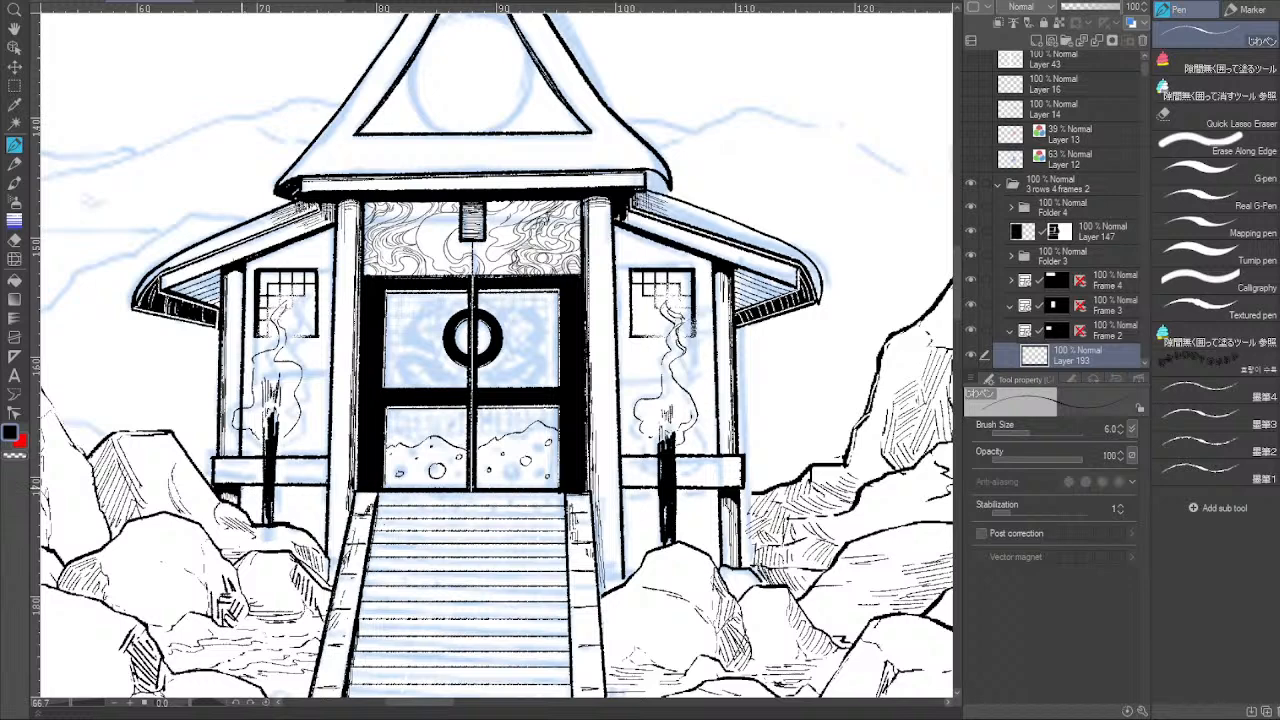
left_click(242, 488)
left_click(326, 498, "shift")
left_click_drag(292, 493, 326, 493)
mouse_move(276, 487)
left_mouse_down()
mouse_move(326, 492)
mouse_move(322, 503)
left_mouse_up()
mouse_move(690, 491)
left_mouse_down()
mouse_move(716, 495)
mouse_move(625, 499)
left_mouse_up()
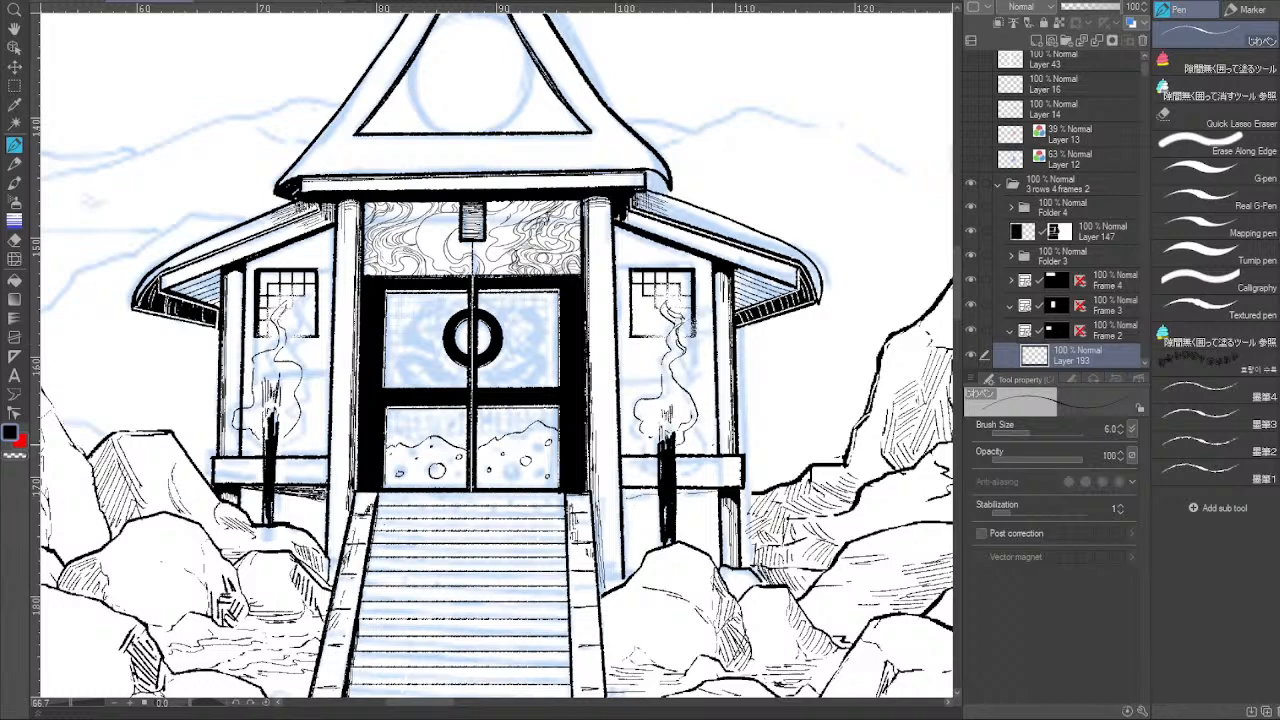
Redraw the thin shadow stroke beneath the rail on the left of the staircase and touch up the right rail's underside.
mouse_move(270, 508)
left_mouse_down()
mouse_move(316, 508)
mouse_move(283, 495)
left_mouse_up()
left_click_drag(286, 493, 322, 502)
key("ctrl+z")
key("ctrl+z")
key("ctrl+z")
left_click_drag(240, 489, 329, 496)
mouse_move(721, 491)
left_mouse_down()
mouse_move(620, 504)
mouse_move(717, 492)
left_mouse_up()
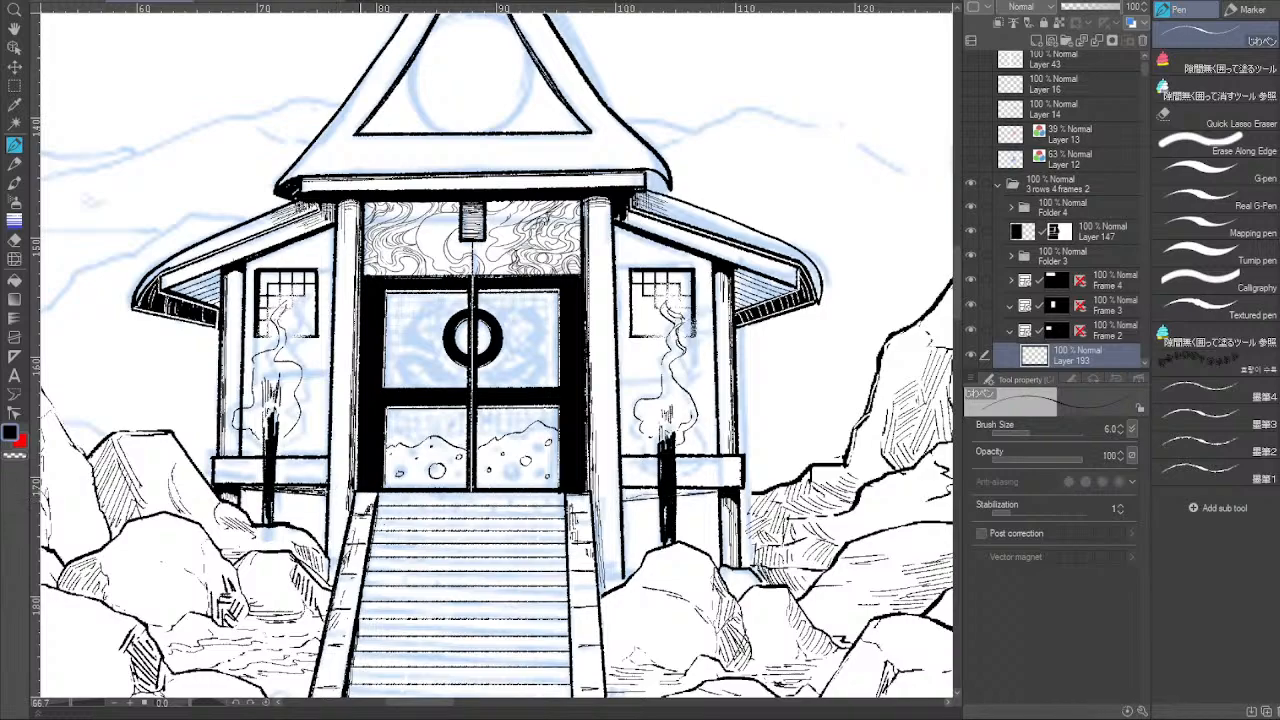
Rotate the canvas to about -18.4° and ink fine wood-grain lines along the horizontal rails on both sides of the staircase.
left_click(186, 709)
left_click_drag(186, 709, 188, 709)
left_click_drag(589, 395, 537, 413)
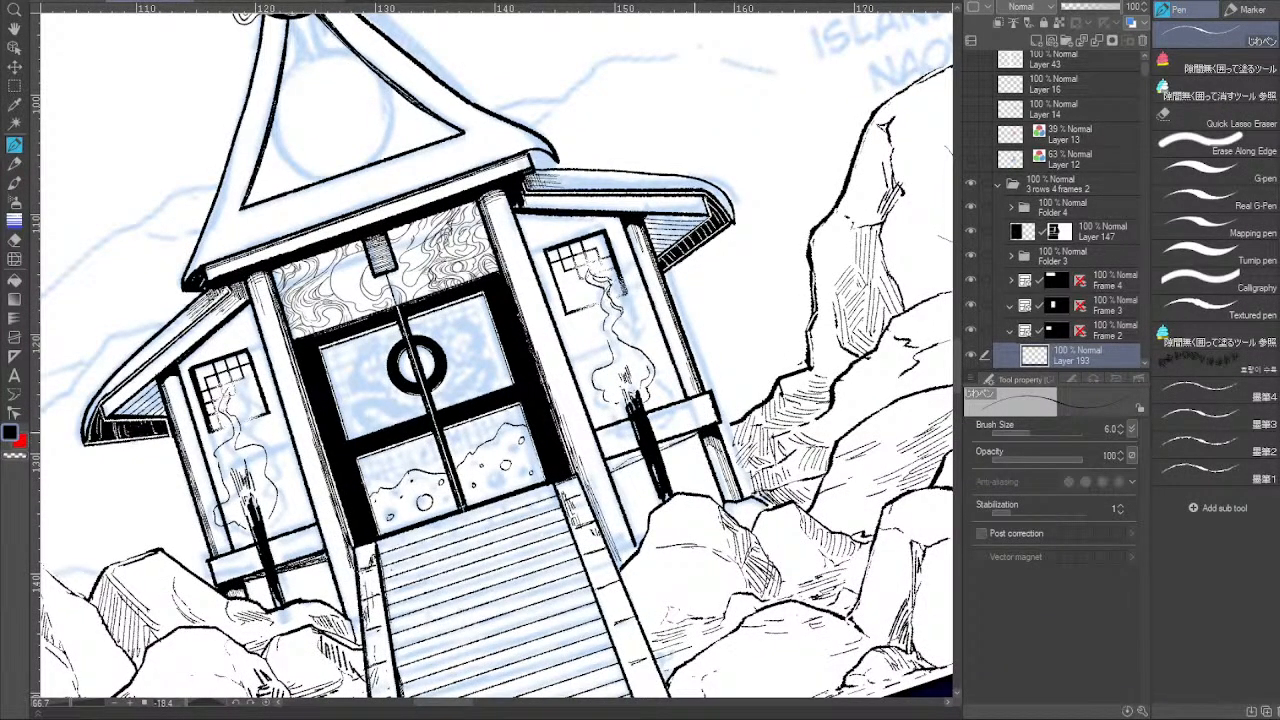
left_click_drag(611, 470, 699, 435)
mouse_move(617, 467)
left_mouse_down()
mouse_move(691, 435)
mouse_move(639, 451)
left_mouse_up()
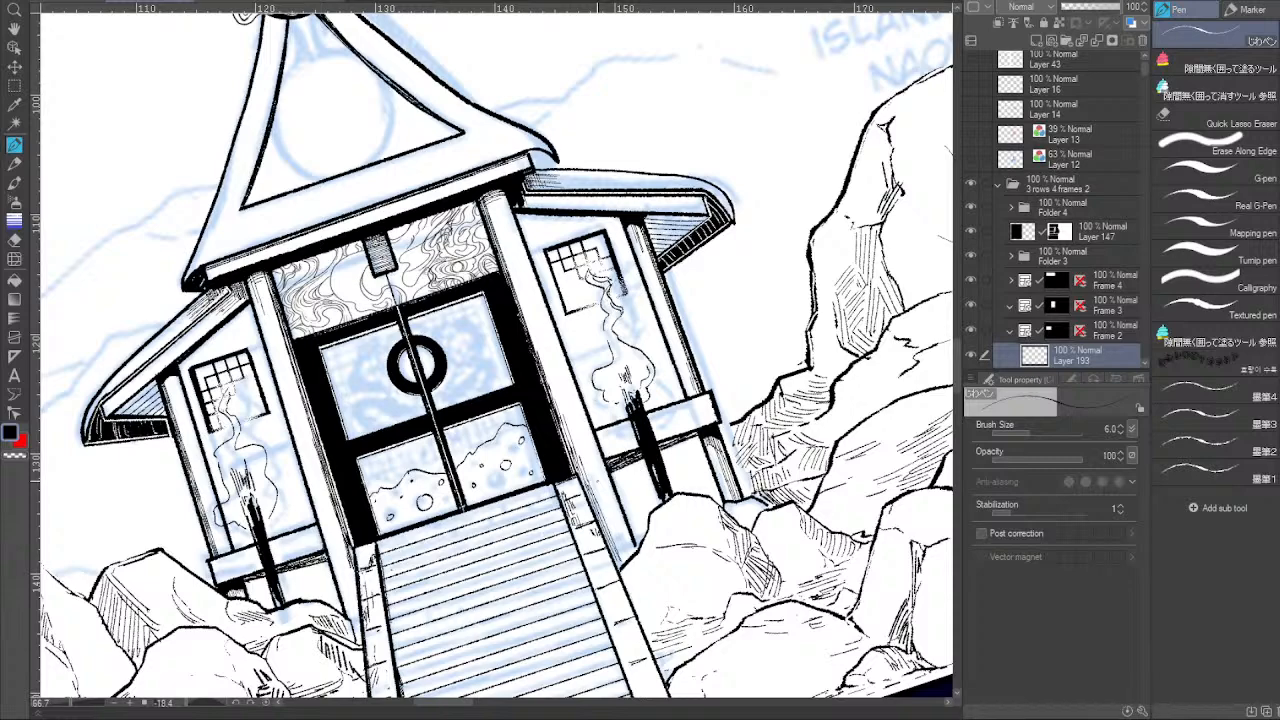
left_click_drag(500, 360, 557, 315)
left_click_drag(556, 248, 559, 238)
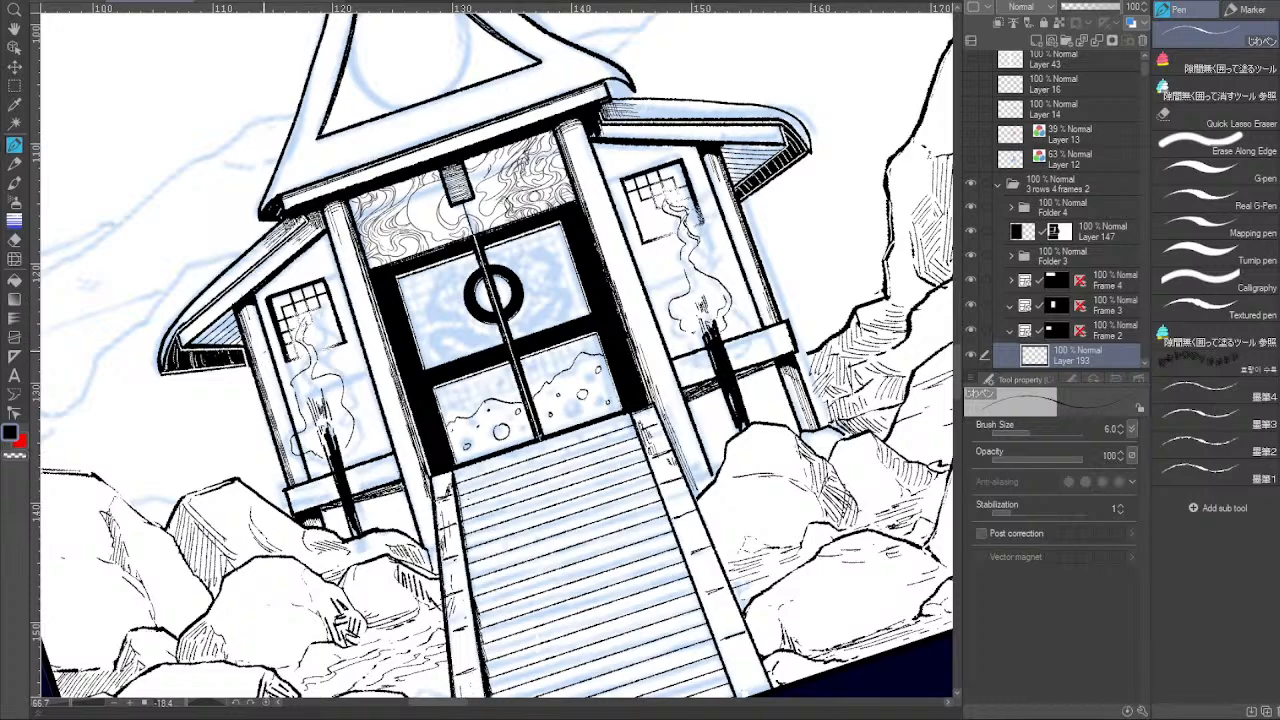
scroll(496, 392, "down", 3)
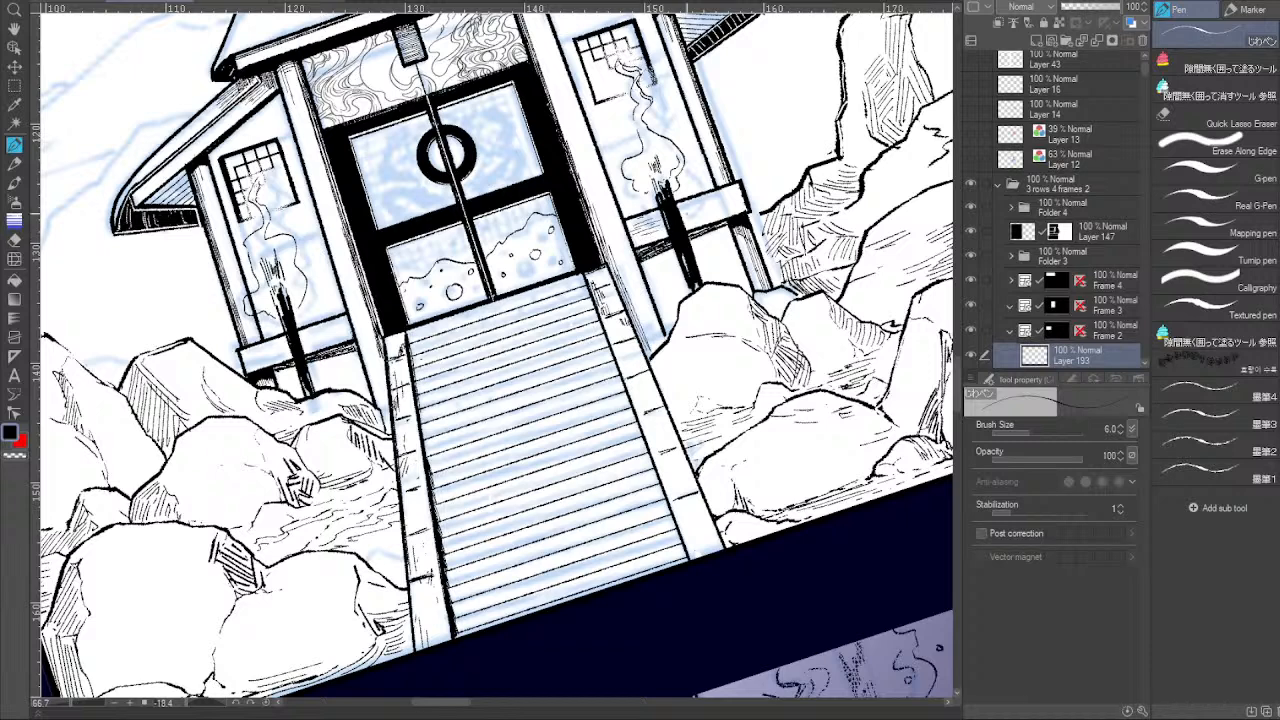
left_click_drag(682, 215, 717, 212)
mouse_move(630, 222)
left_mouse_down()
mouse_move(738, 189)
mouse_move(701, 206)
left_mouse_up()
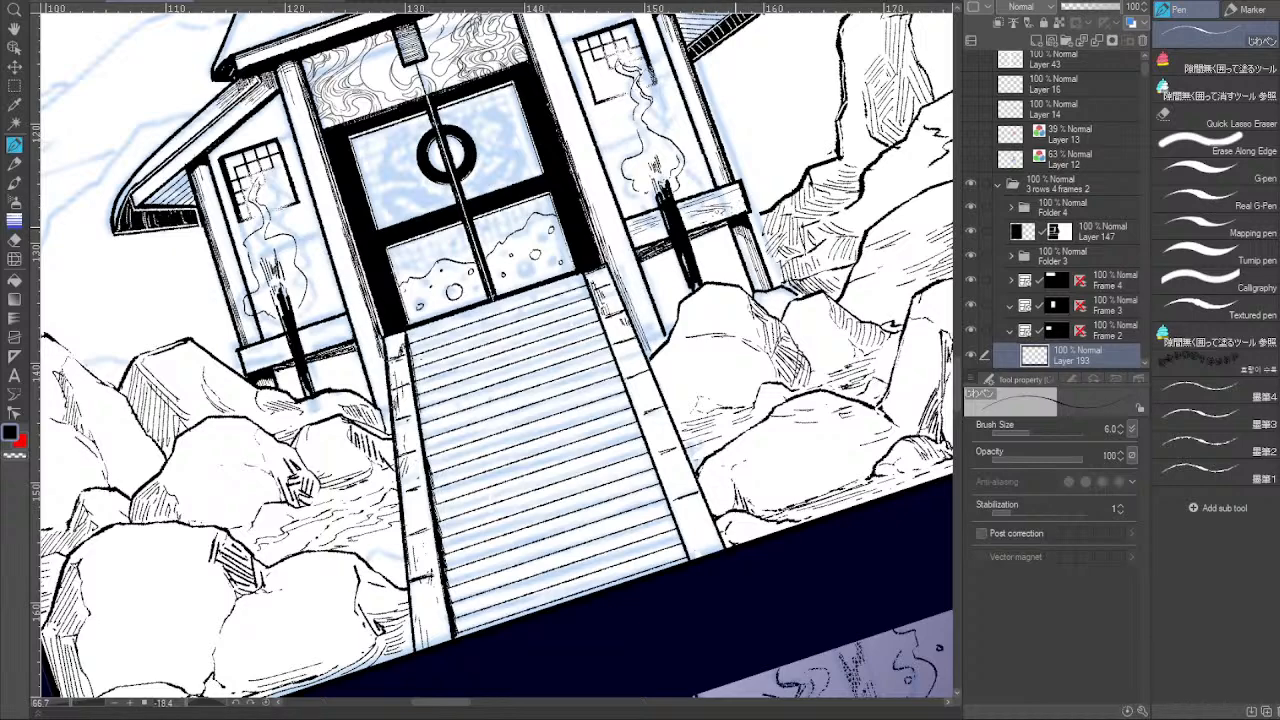
left_click_drag(678, 322, 740, 310)
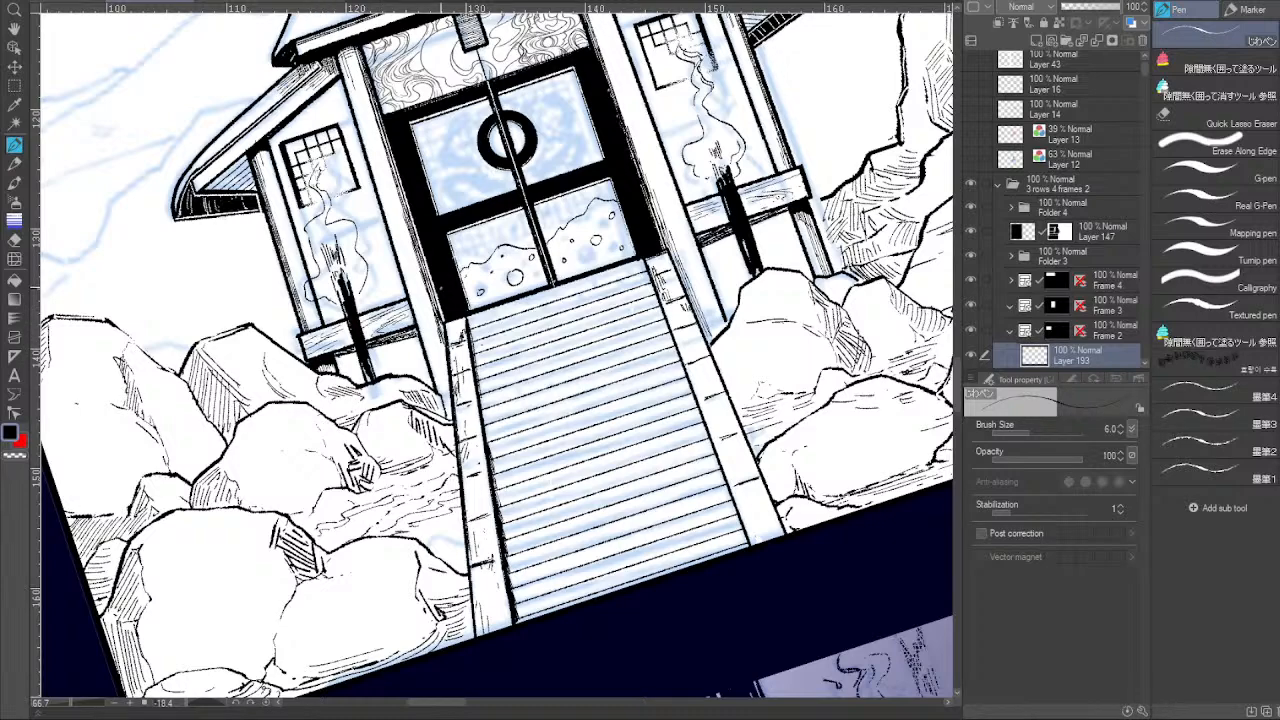
left_click_drag(724, 232, 680, 240)
left_click_drag(750, 215, 690, 297)
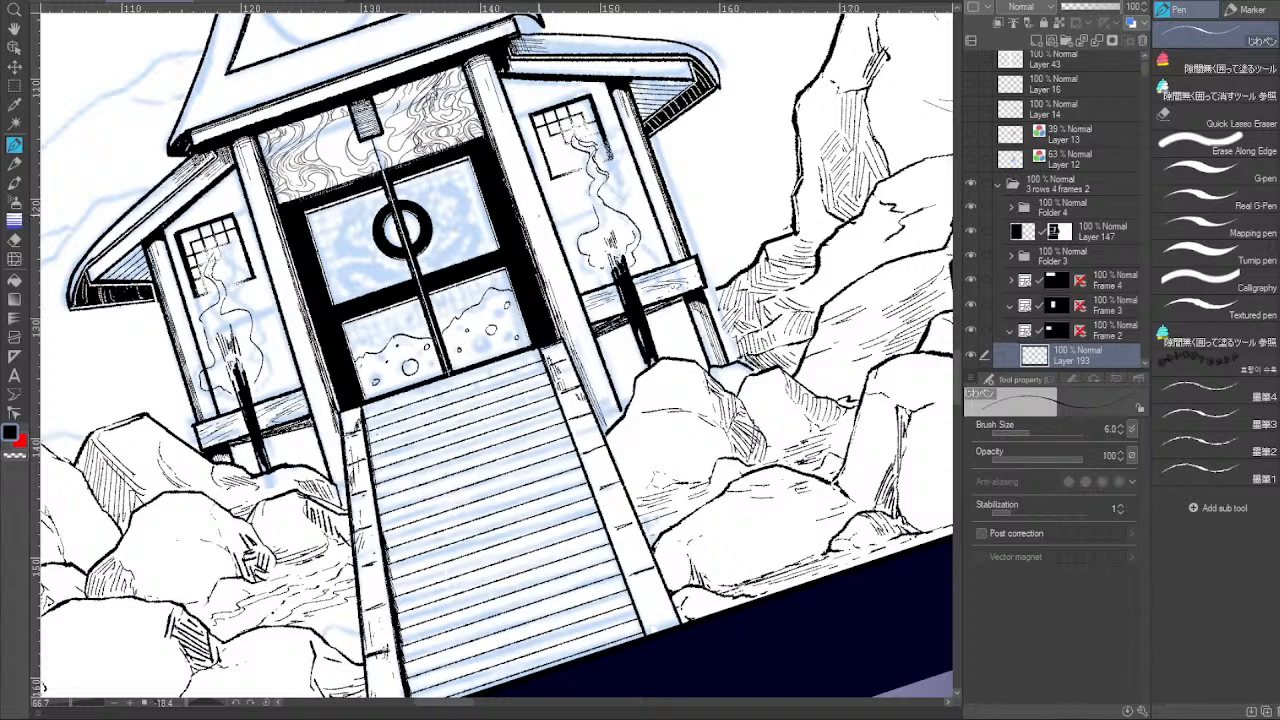
Ink a few short vertical grain strokes on the upper part of the pillar right of the door.
left_click_drag(512, 136, 533, 203)
left_click_drag(509, 135, 522, 166)
left_click_drag(496, 104, 509, 140)
left_click_drag(488, 80, 506, 129)
Add a new layer, reset the canvas rotation and set up the 4本線アナログ風 hatching brush at size 25.
left_click(1037, 40)
left_click(283, 703)
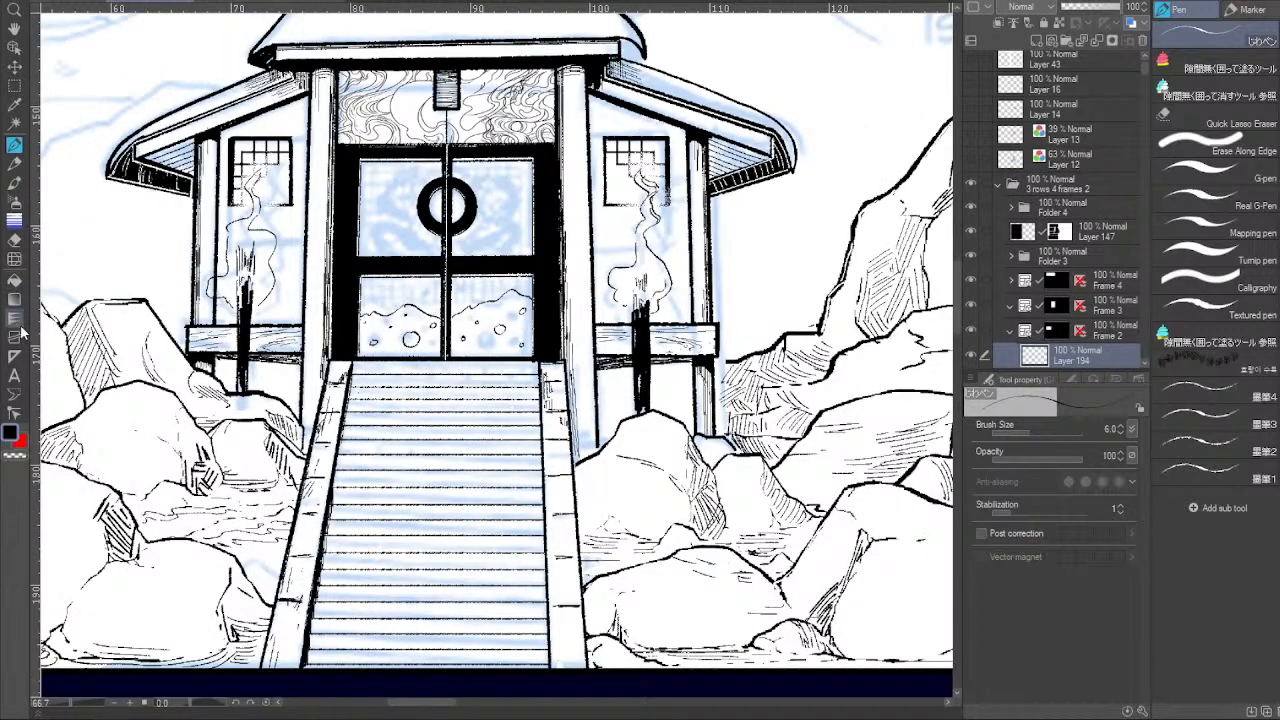
left_click(14, 213)
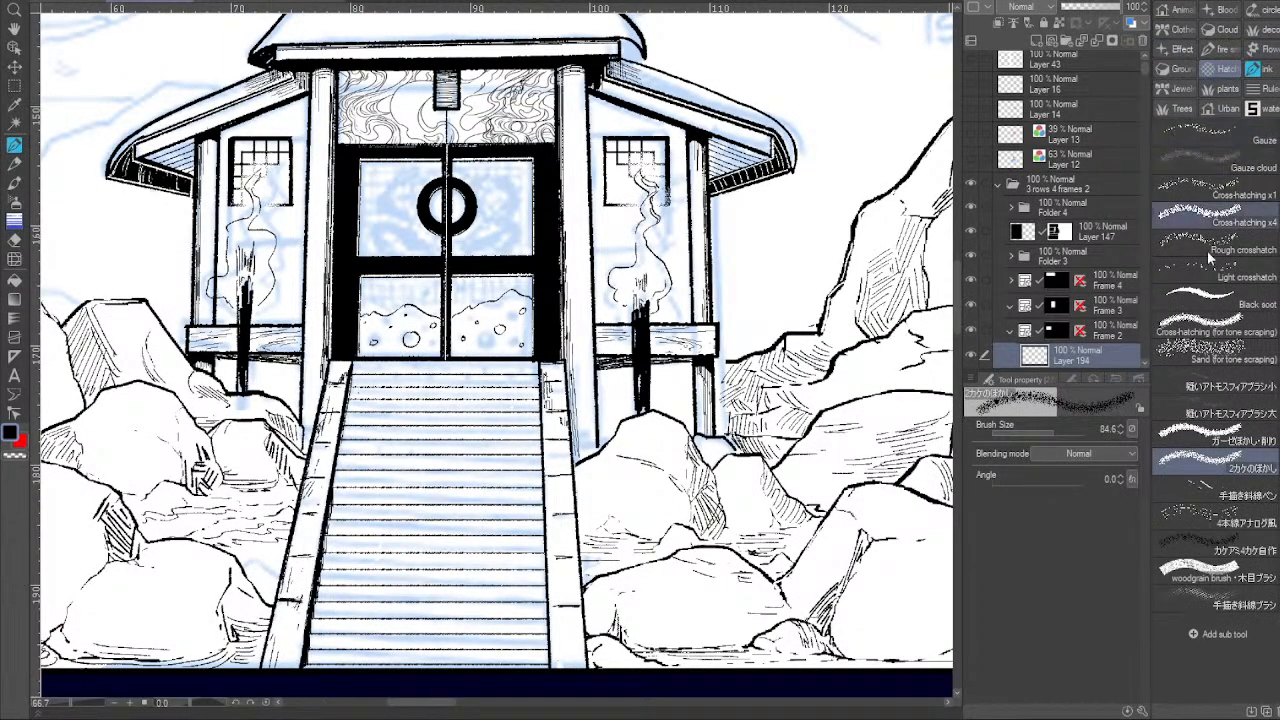
left_click(1197, 511)
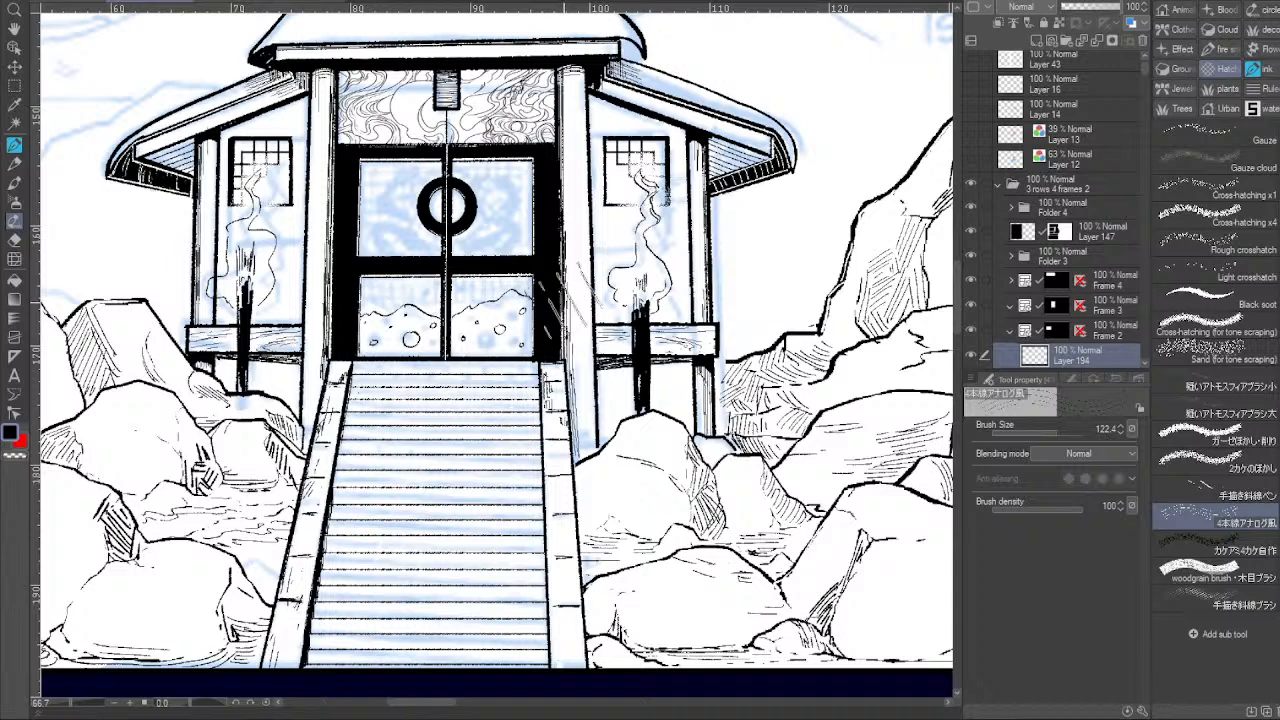
key("bracketleft")
key("bracketleft")
key("bracketleft")
key("bracketleft")
key("bracketleft")
key("bracketleft")
key("bracketleft")
key("bracketleft")
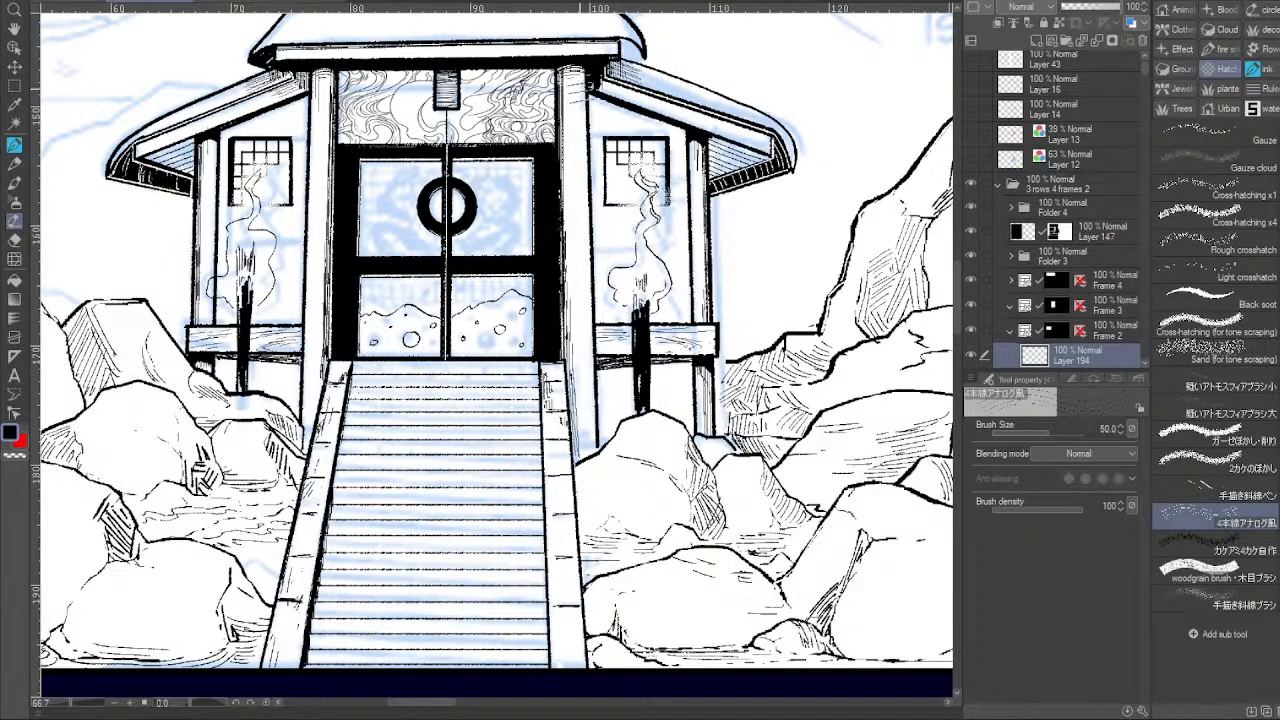
key("bracketleft")
Texture the pillar right of the door with full-height vertical hatching strokes, redoing the strokes that do not fit.
left_click_drag(574, 70, 586, 458)
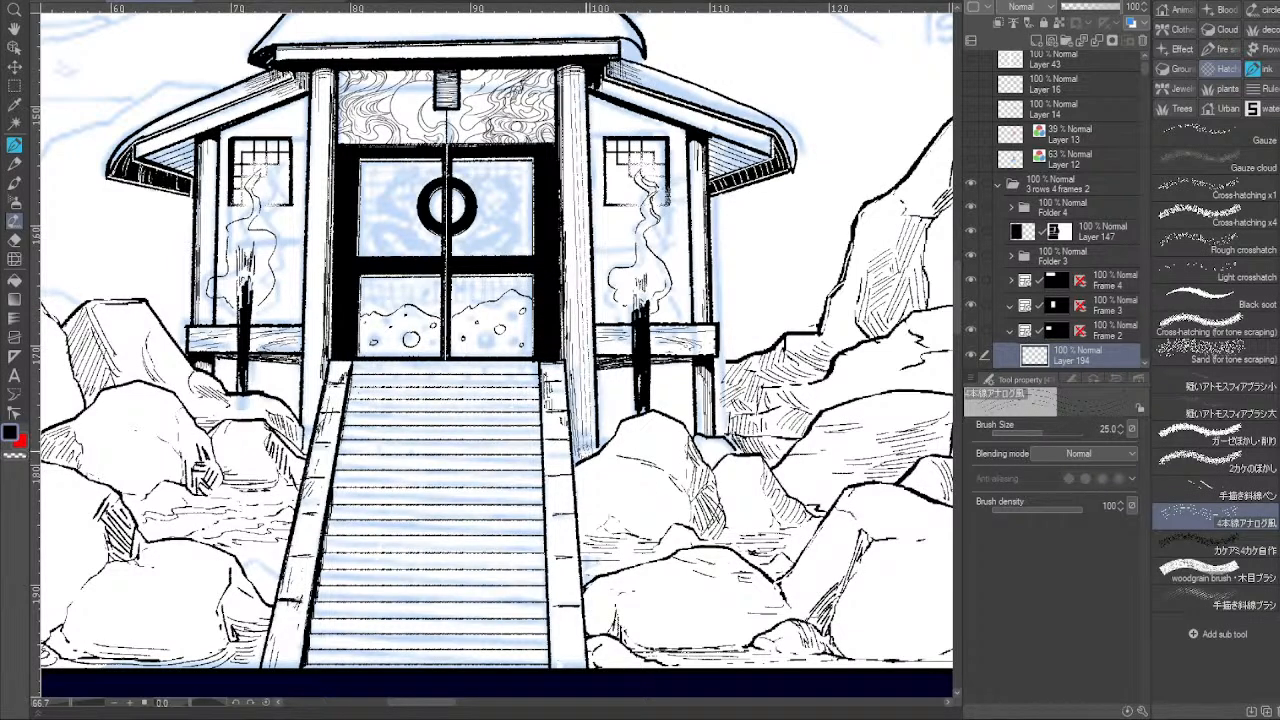
key("ctrl+z")
left_click_drag(579, 66, 588, 460)
key("ctrl+z")
left_click_drag(580, 66, 591, 460)
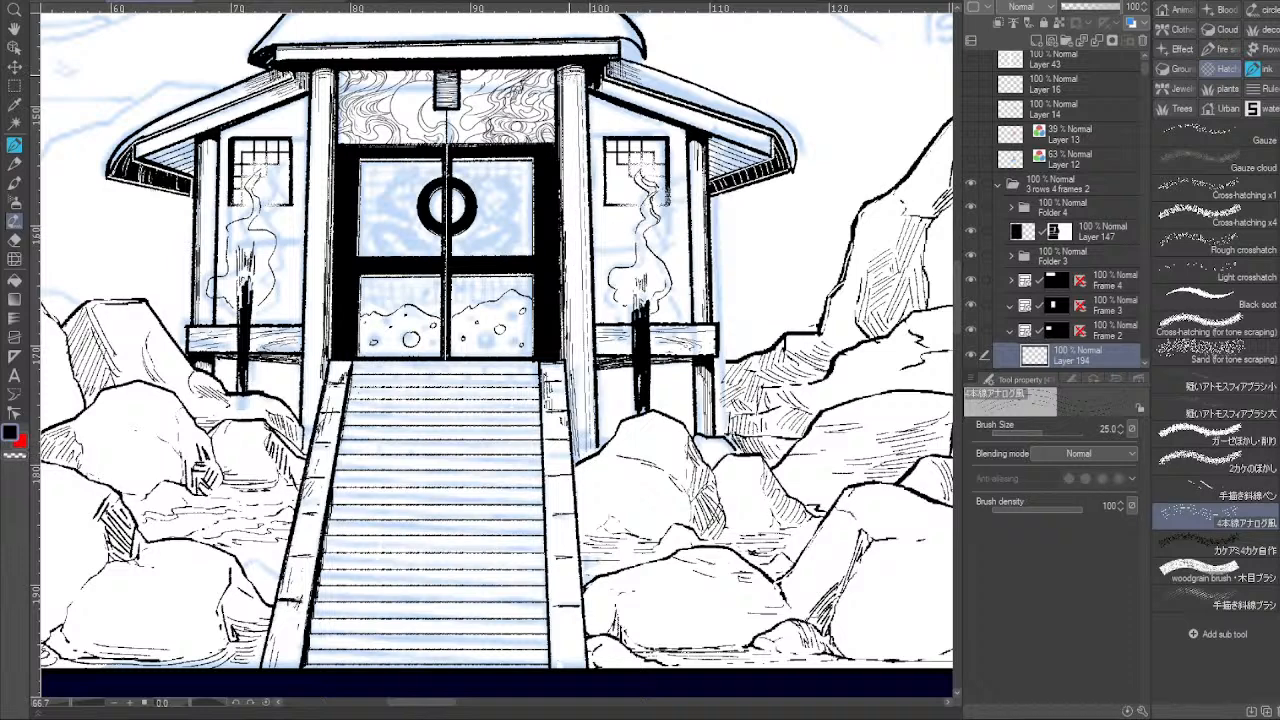
left_click_drag(578, 67, 580, 456)
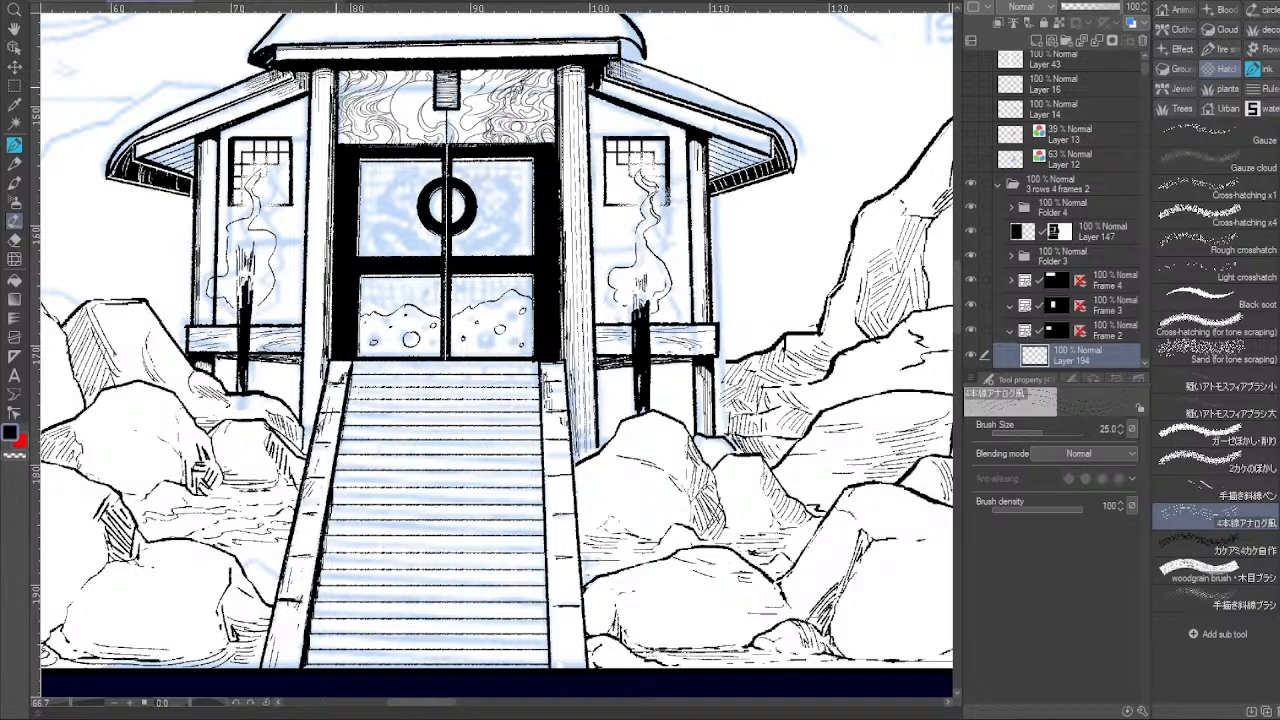
Texture the pillar left of the door with a full-height vertical hatching stroke, redoing it until it fits.
left_click_drag(326, 74, 320, 395)
key("ctrl+z")
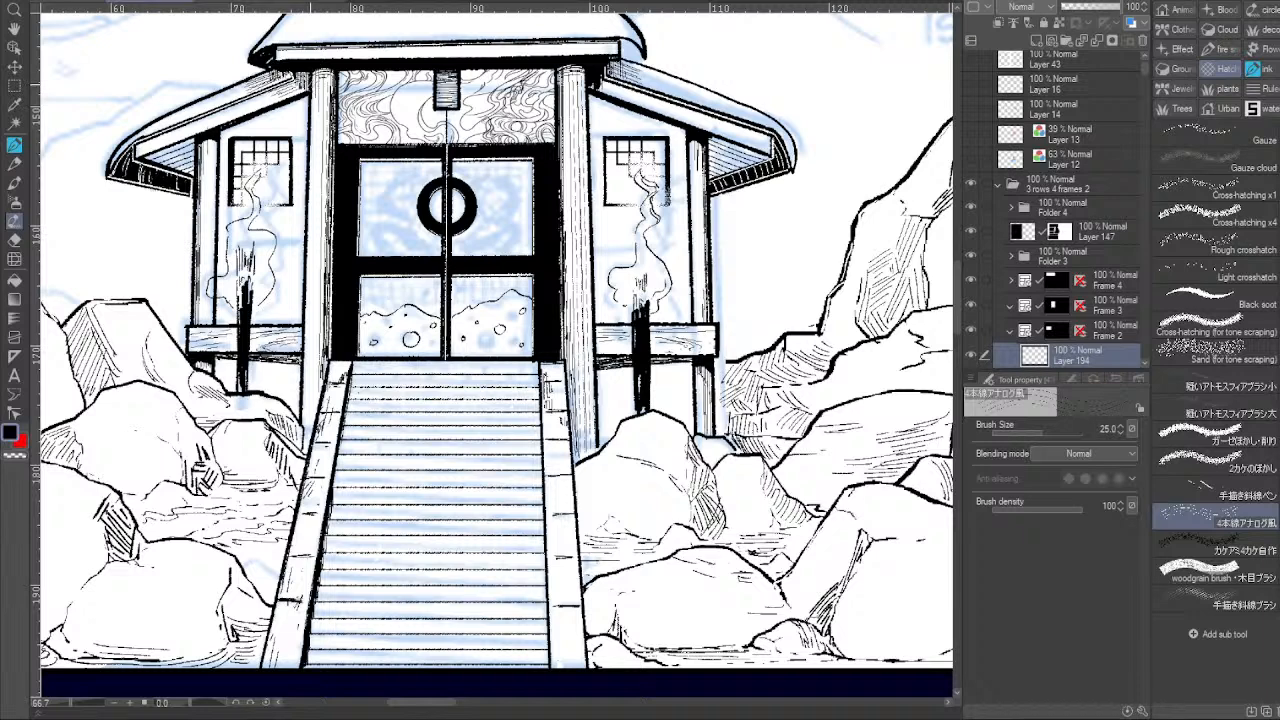
left_click_drag(315, 72, 309, 442)
key("ctrl+z")
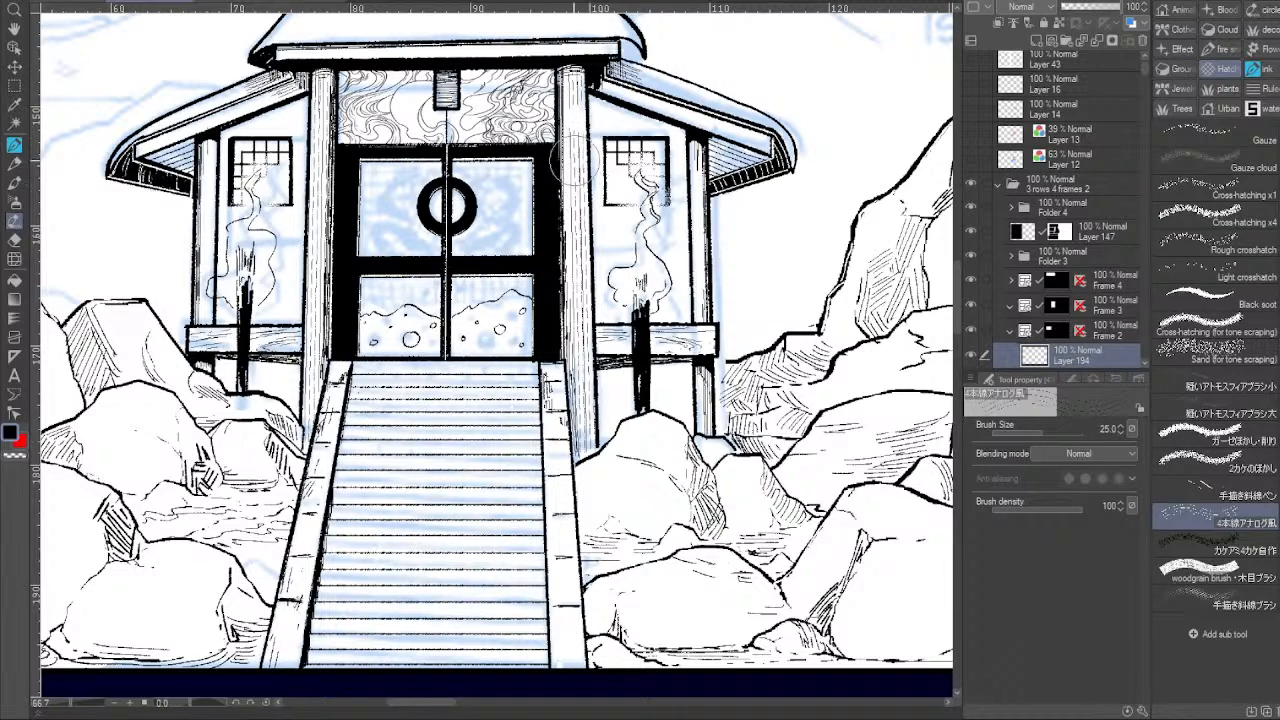
key("ctrl+z")
left_click_drag(316, 78, 309, 442)
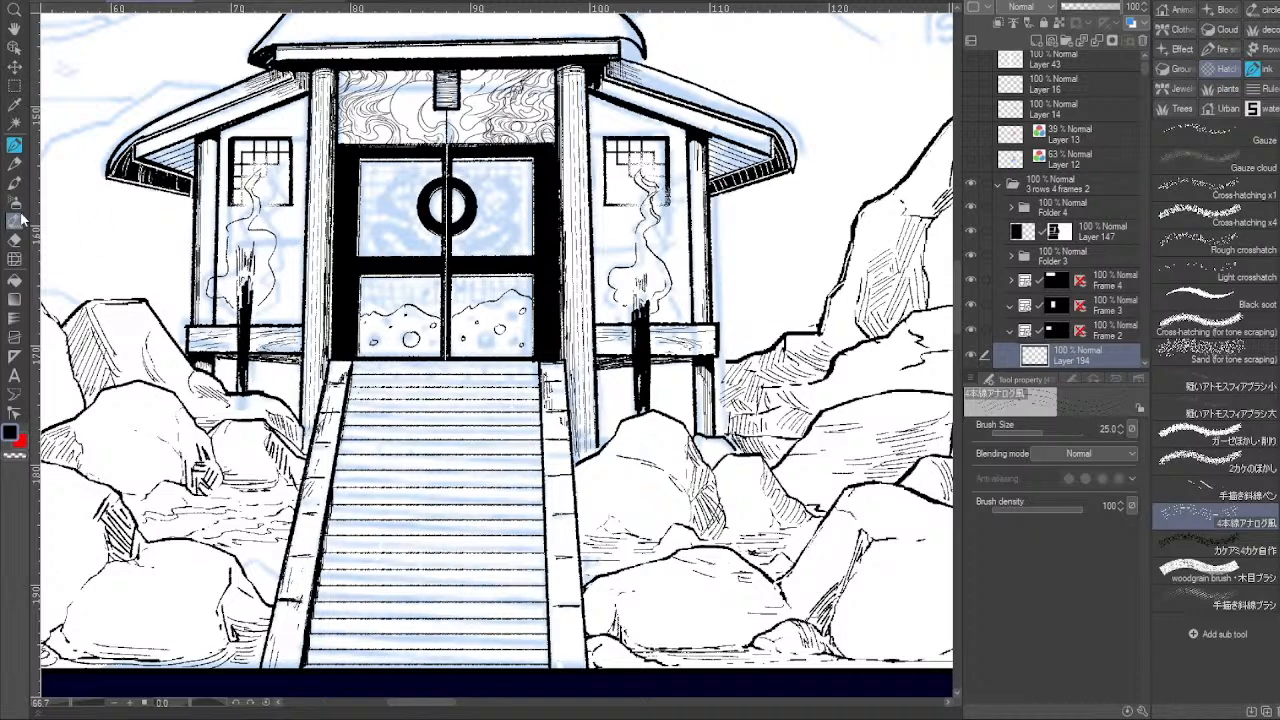
Try the Cross-hatching x1 brush on the temple wall right of the door.
left_click(1212, 462)
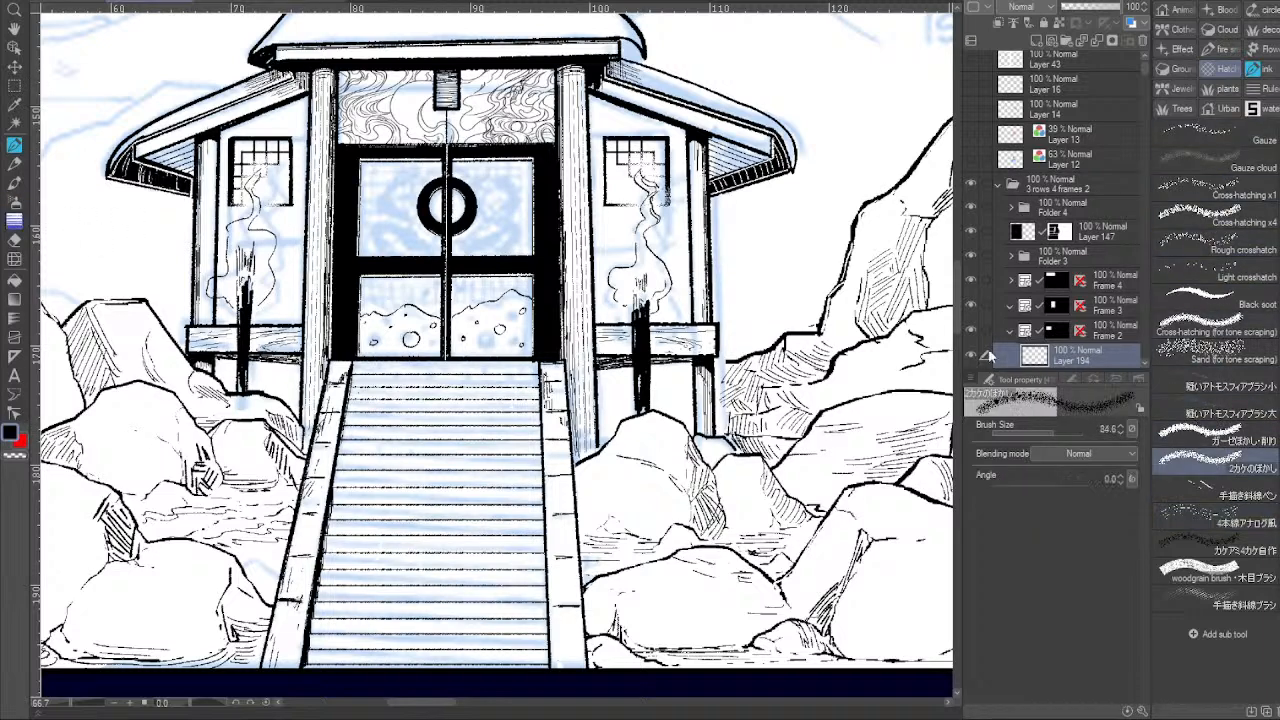
left_click(1222, 228)
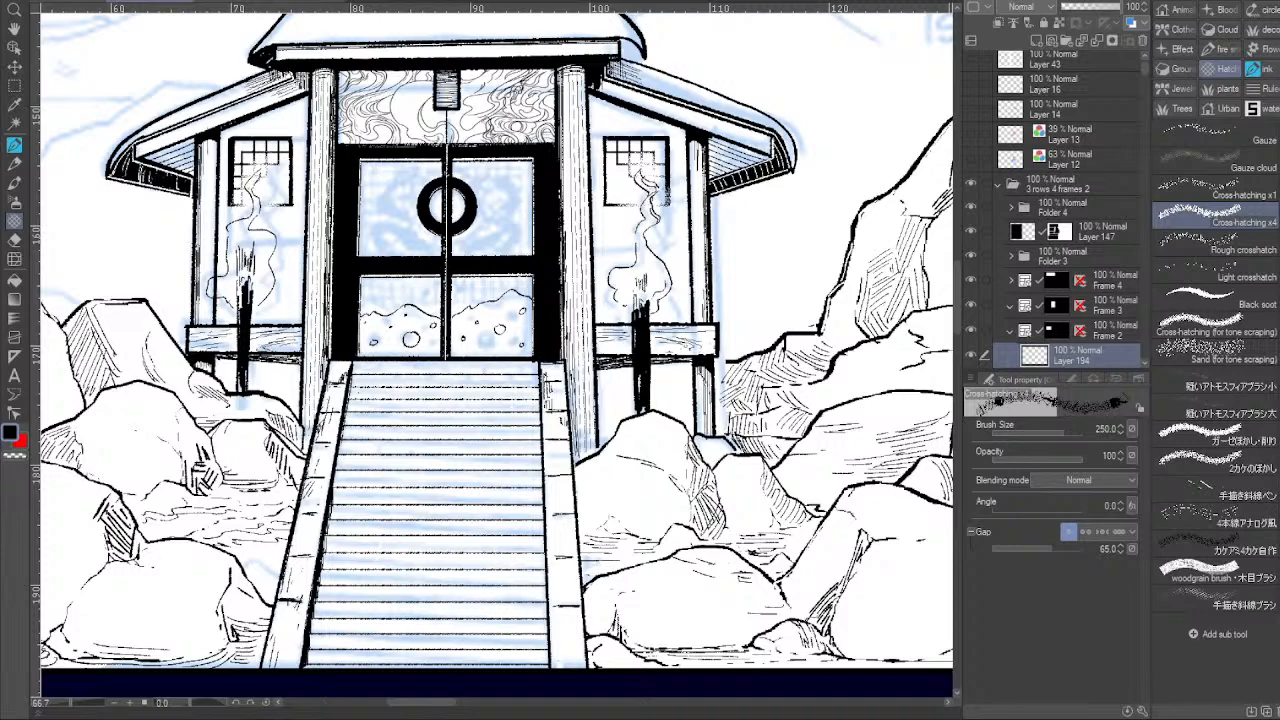
left_click(1226, 190)
left_click_drag(607, 174, 602, 192)
key("ctrl+z")
key("c")
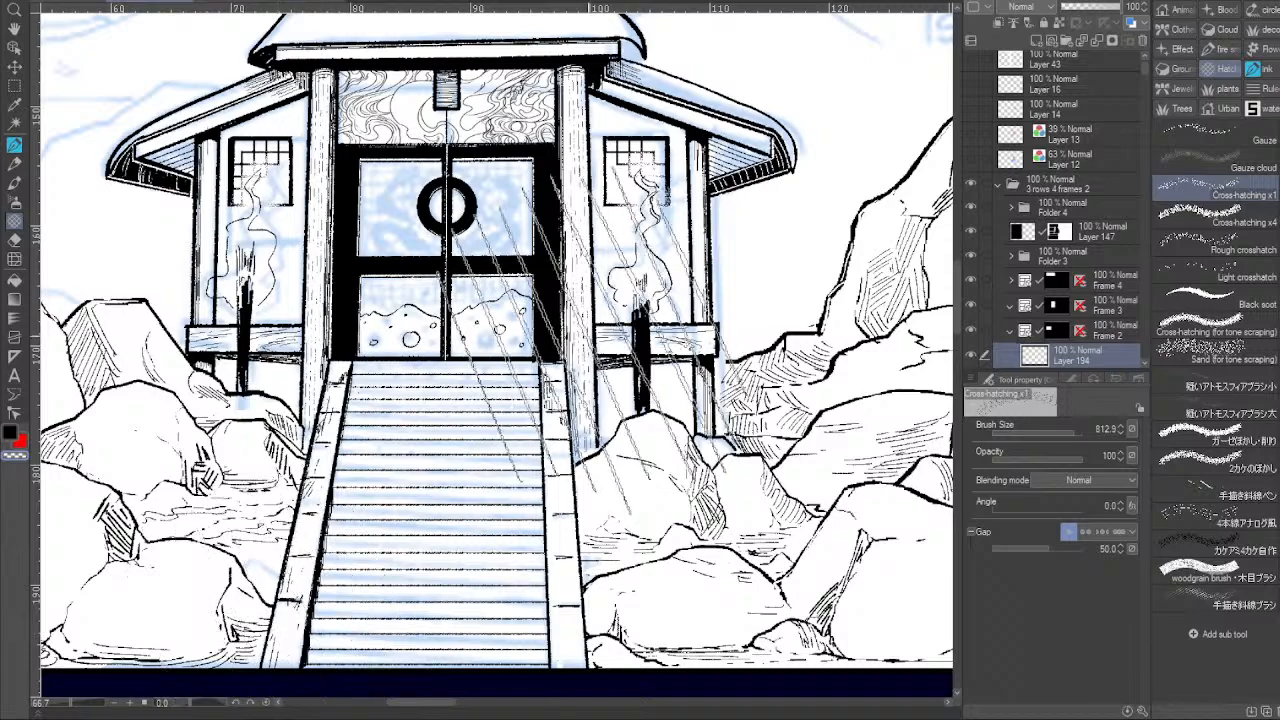
left_click_drag(622, 205, 584, 391)
left_click_drag(744, 402, 718, 362)
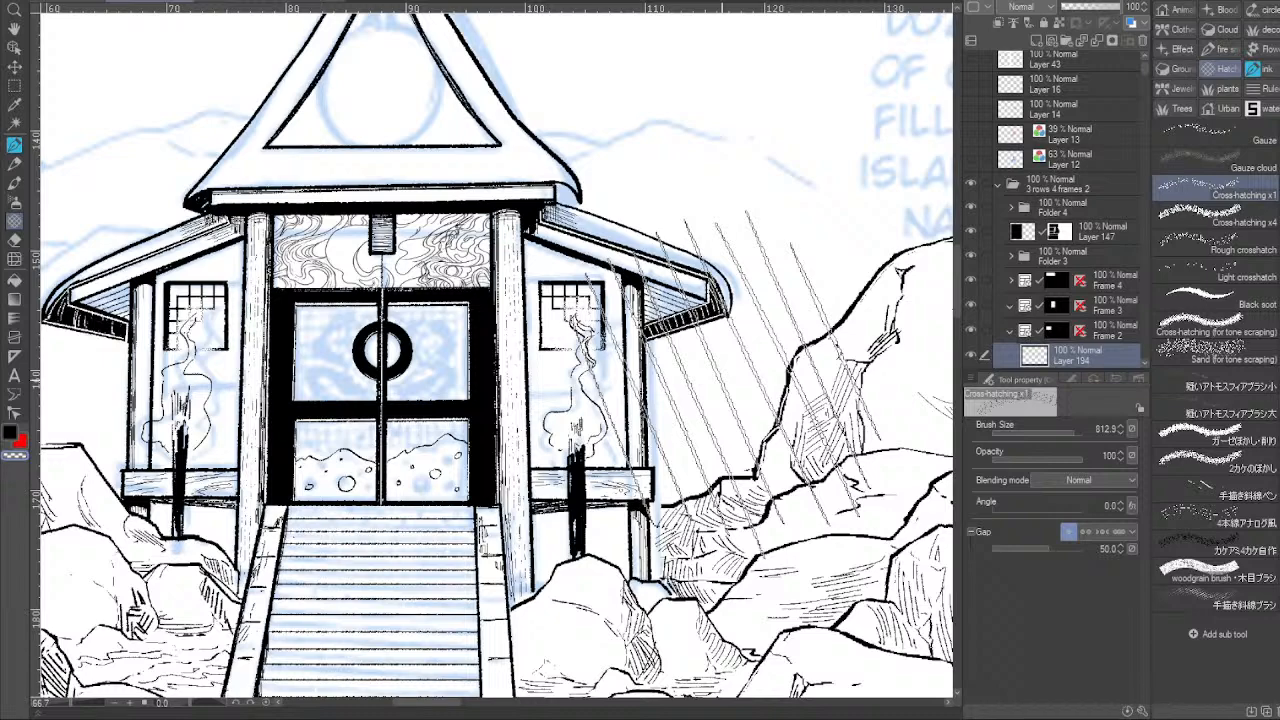
left_click_drag(720, 377, 648, 630)
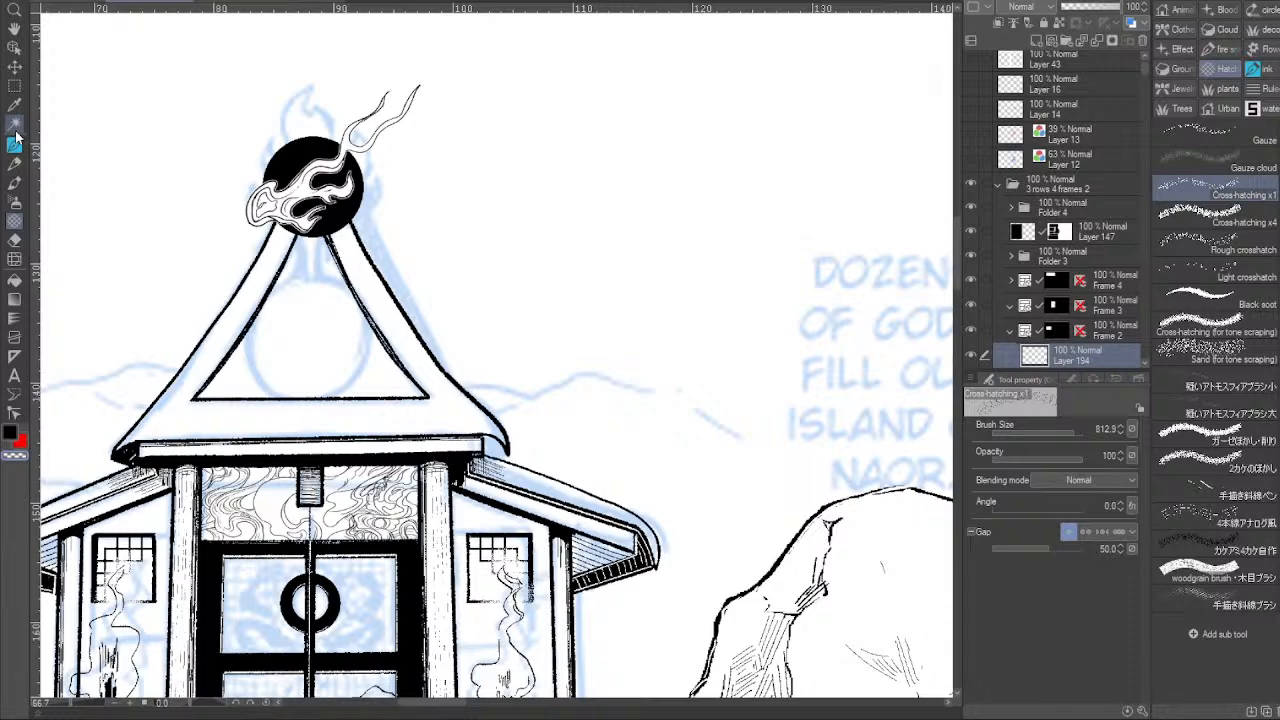
With the black pen at size 15, sketch a rounded cup-like outline with a side loop in the blank sky beside the roof.
key("c")
key("p")
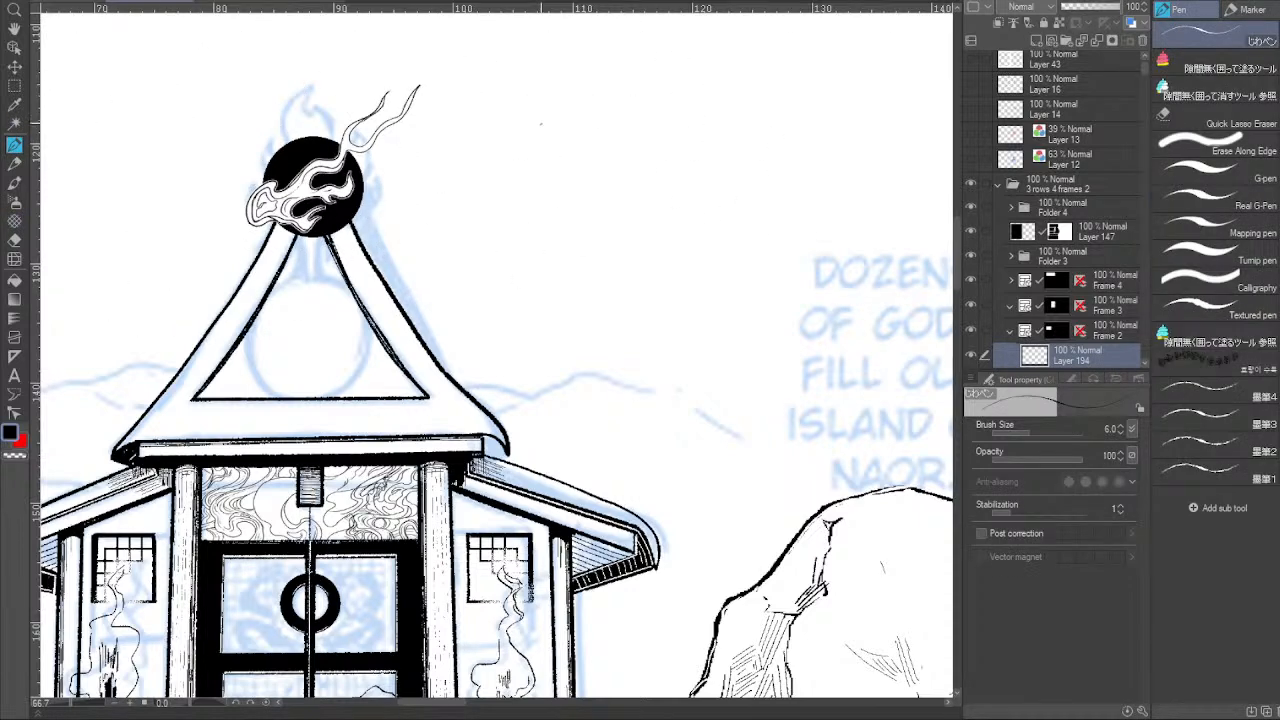
key("bracketright")
key("bracketright")
key("bracketright")
key("bracketright")
key("bracketright")
mouse_move(510, 125)
left_mouse_down()
mouse_move(542, 125)
mouse_move(564, 205)
mouse_move(658, 272)
mouse_move(680, 141)
left_mouse_up()
mouse_move(552, 122)
left_mouse_down()
mouse_move(557, 172)
mouse_move(691, 187)
mouse_move(693, 109)
left_mouse_up()
left_click_drag(691, 125, 683, 262)
left_click_drag(589, 293, 652, 298)
mouse_move(689, 118)
left_mouse_down()
mouse_move(690, 92)
mouse_move(744, 162)
left_mouse_up()
left_click_drag(675, 103, 571, 110)
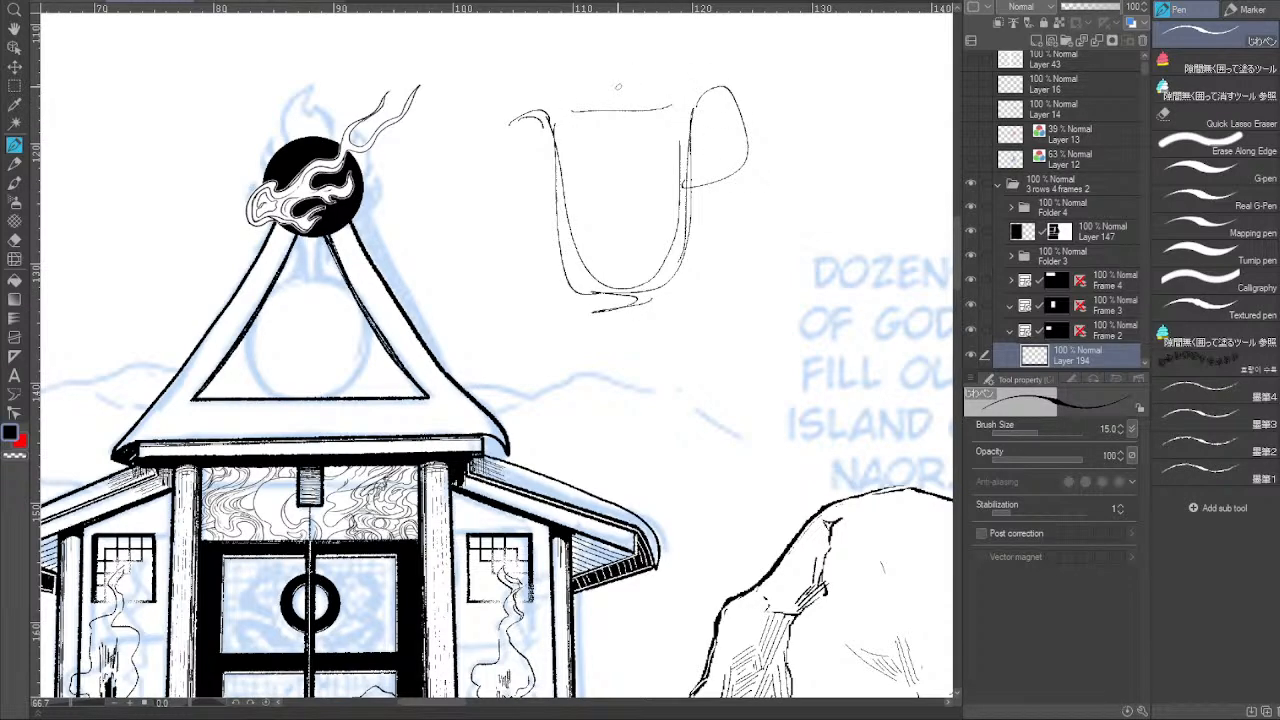
Sketch a narrow upright form and several cross lines inside the cup-like outline.
left_click_drag(601, 171, 678, 190)
mouse_move(603, 74)
left_mouse_down()
mouse_move(612, 258)
mouse_move(623, 263)
mouse_move(656, 230)
mouse_move(652, 62)
left_mouse_up()
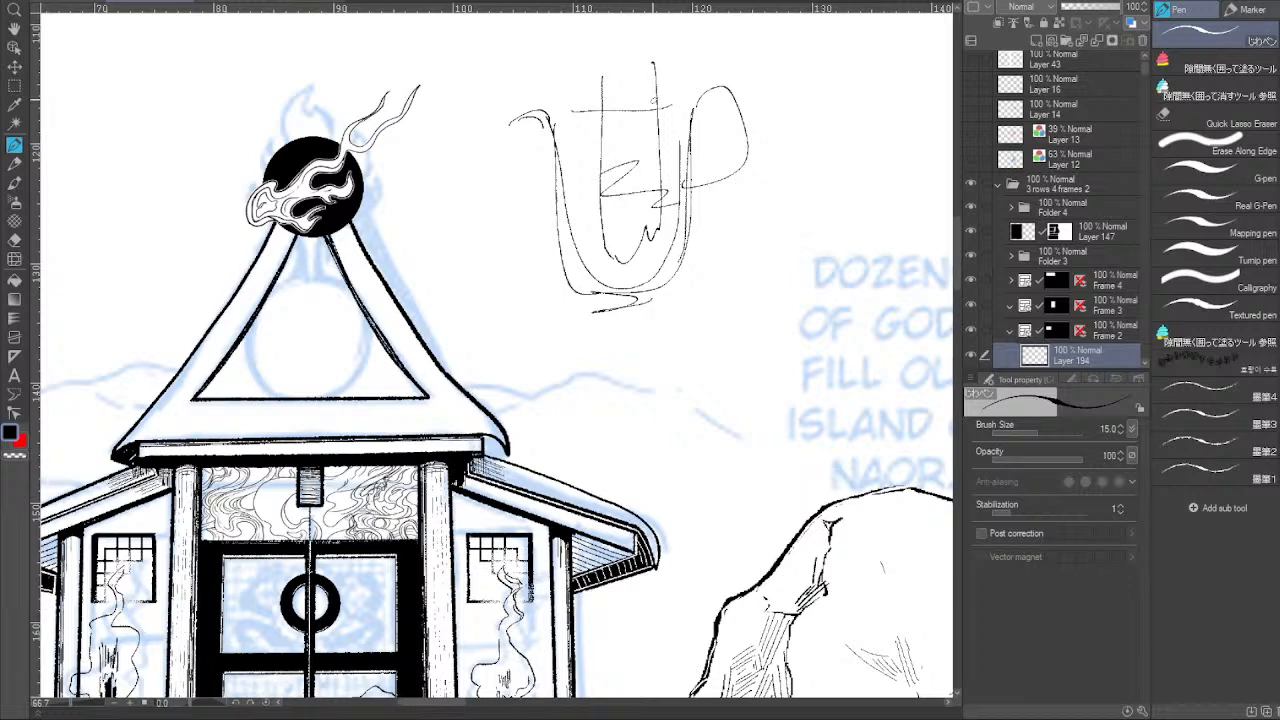
mouse_move(636, 218)
left_mouse_down()
mouse_move(606, 228)
mouse_move(626, 258)
mouse_move(632, 236)
left_mouse_up()
mouse_move(601, 194)
left_mouse_down()
mouse_move(587, 206)
mouse_move(667, 192)
left_mouse_up()
left_click_drag(565, 160, 671, 139)
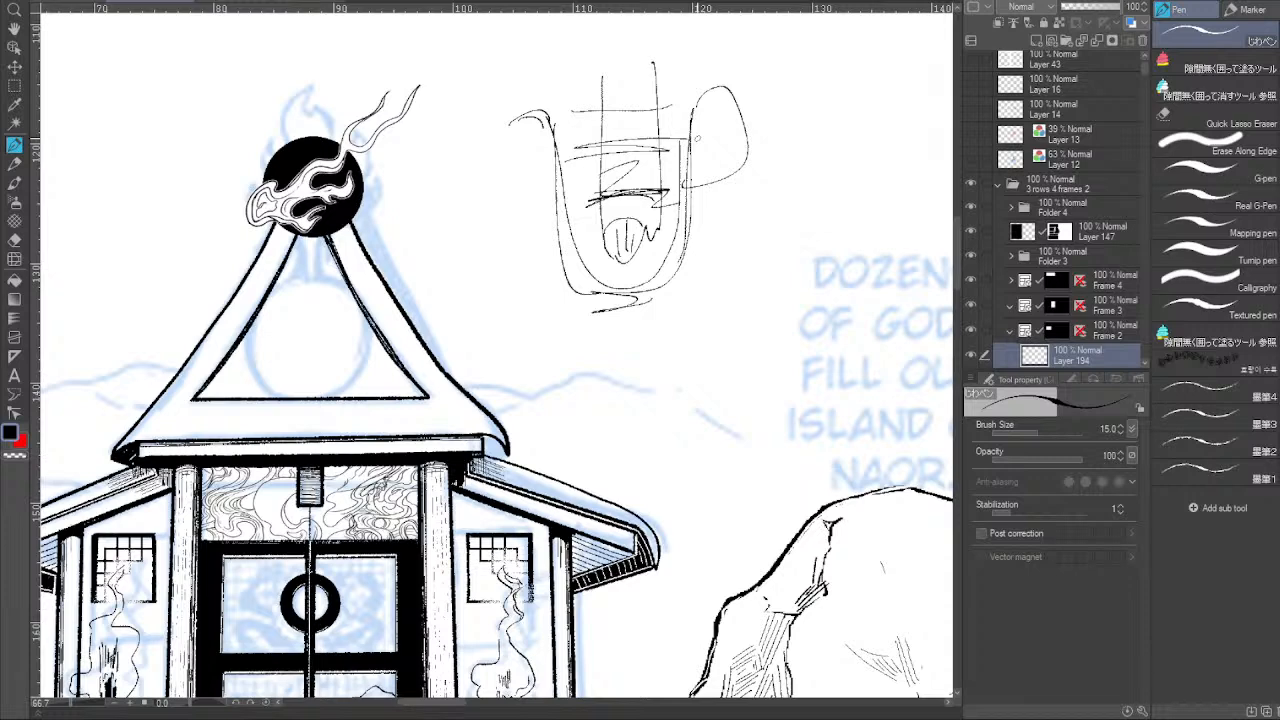
Select the rough cup sketch with a rectangular selection, delete it and clear the selection.
key("m")
mouse_move(504, 58)
left_mouse_down()
mouse_move(770, 314)
mouse_move(772, 333)
left_mouse_up()
key("Delete")
key("ctrl+d")
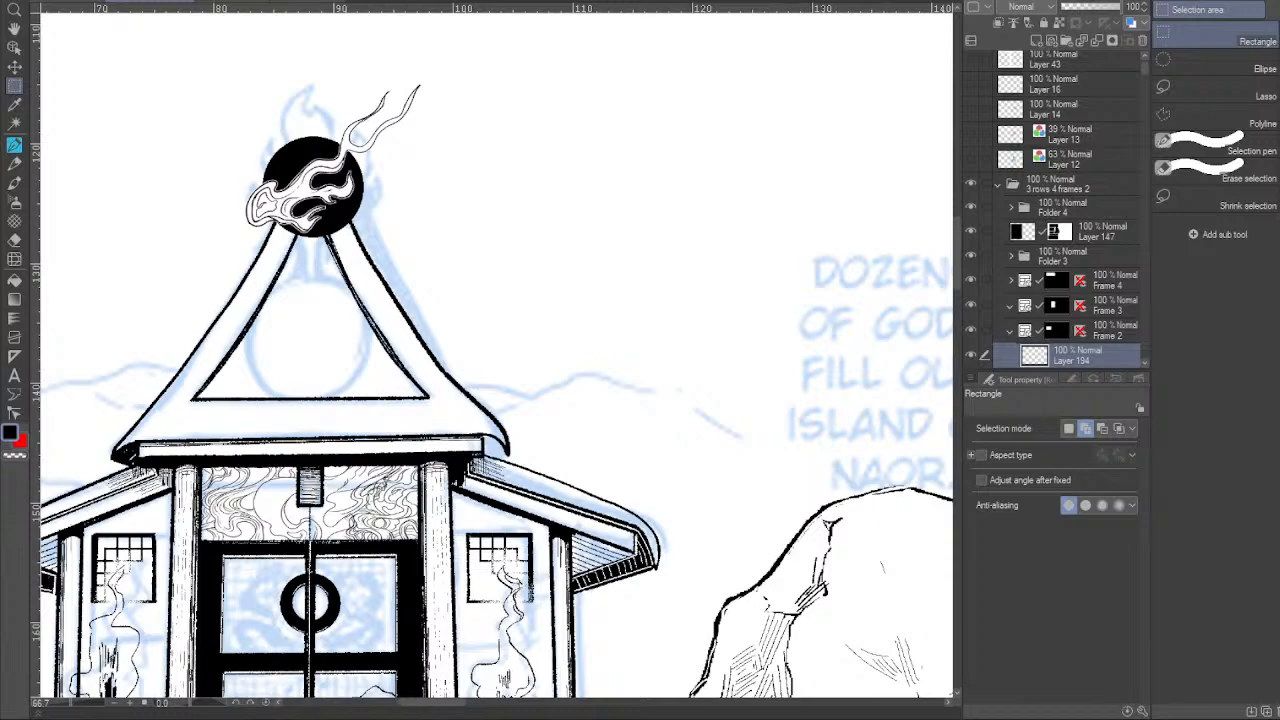
Activate the temple roof's line layer, Layer 181, and try a pen stroke along the upper edge of the right side roof.
scroll(634, 326, "down", 5)
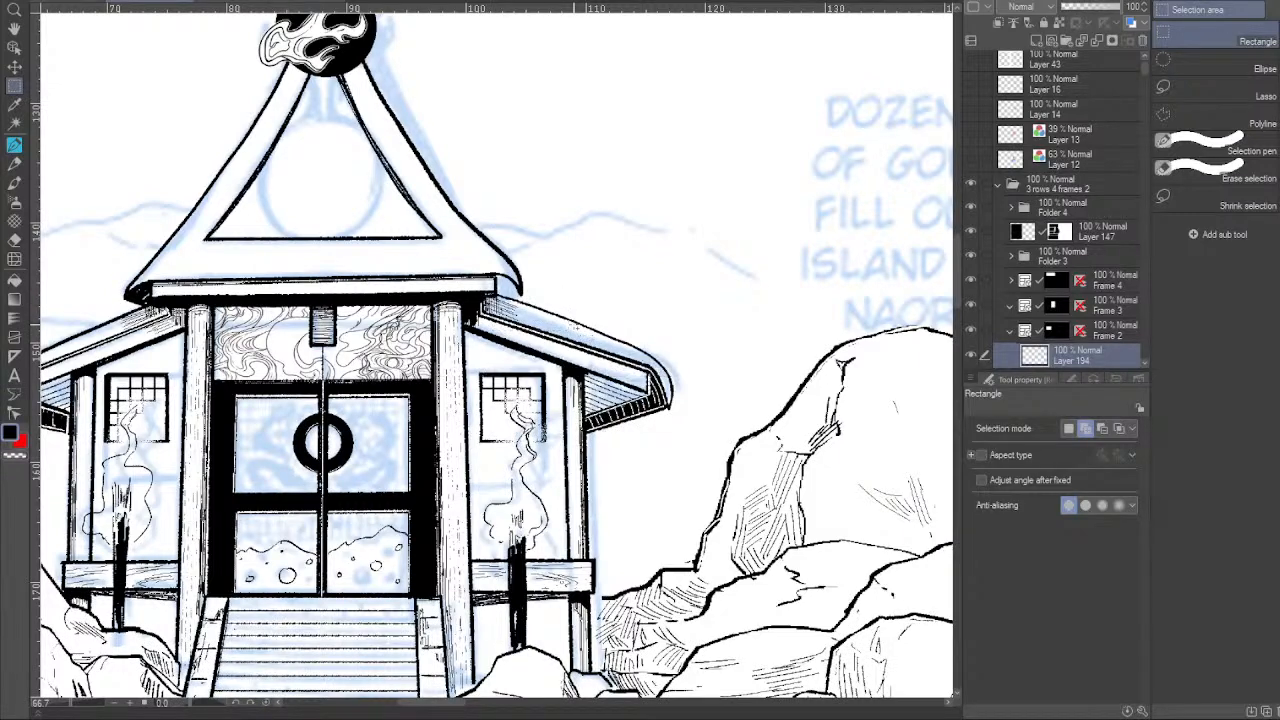
left_click(14, 47)
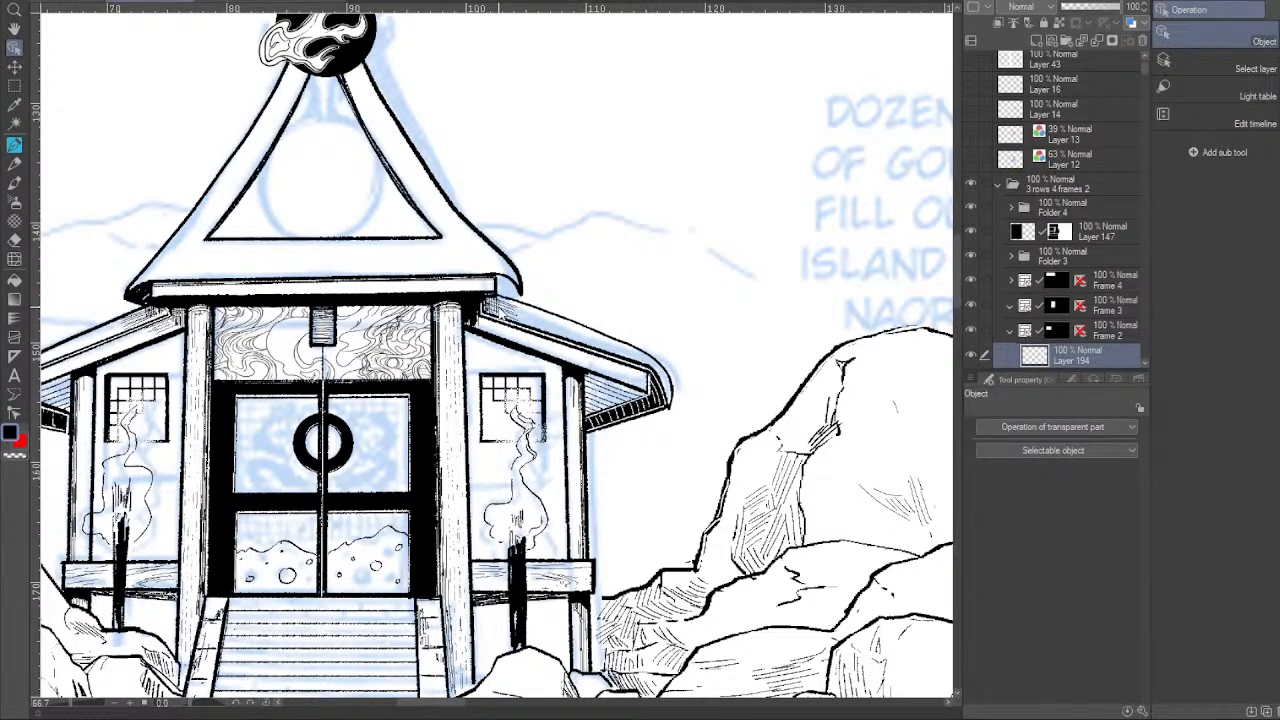
left_click(497, 311)
left_click(14, 145)
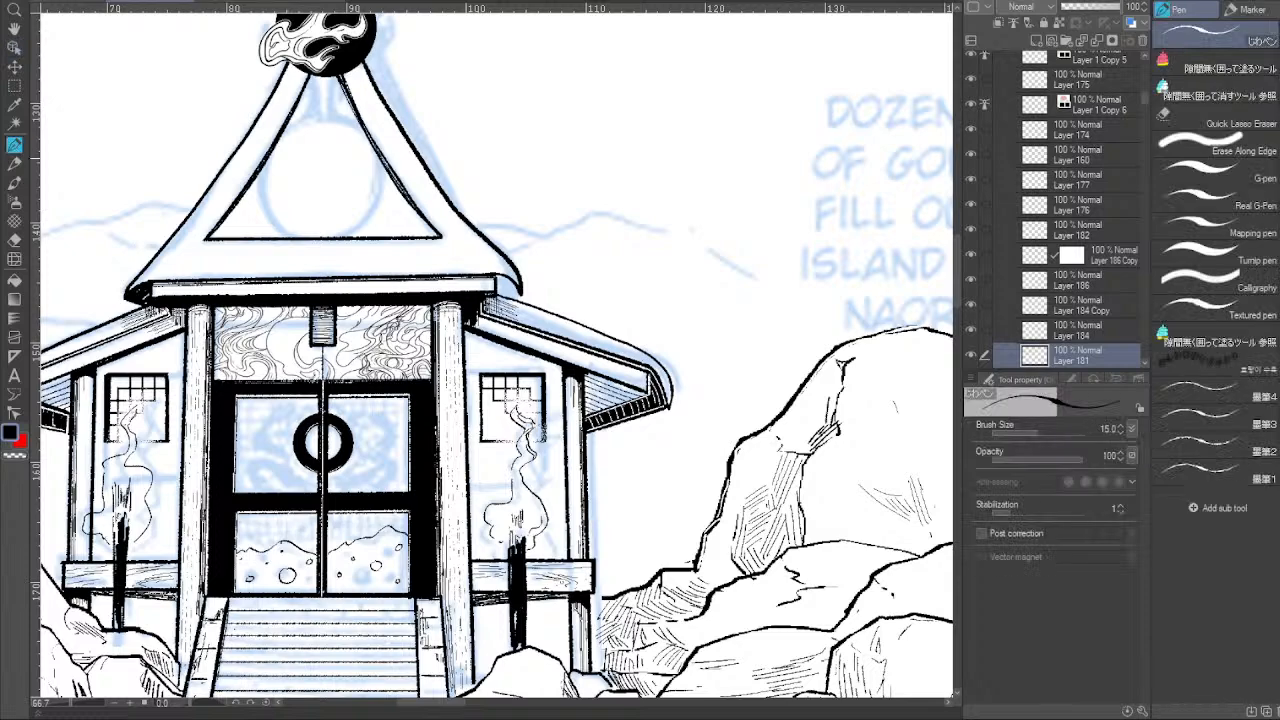
left_click_drag(402, 236, 307, 208)
left_click_drag(384, 276, 497, 319)
key("ctrl+z")
left_click_drag(382, 278, 556, 345)
key("ctrl+z")
mouse_move(422, 422)
left_mouse_down()
mouse_move(542, 422)
mouse_move(599, 444)
left_mouse_up()
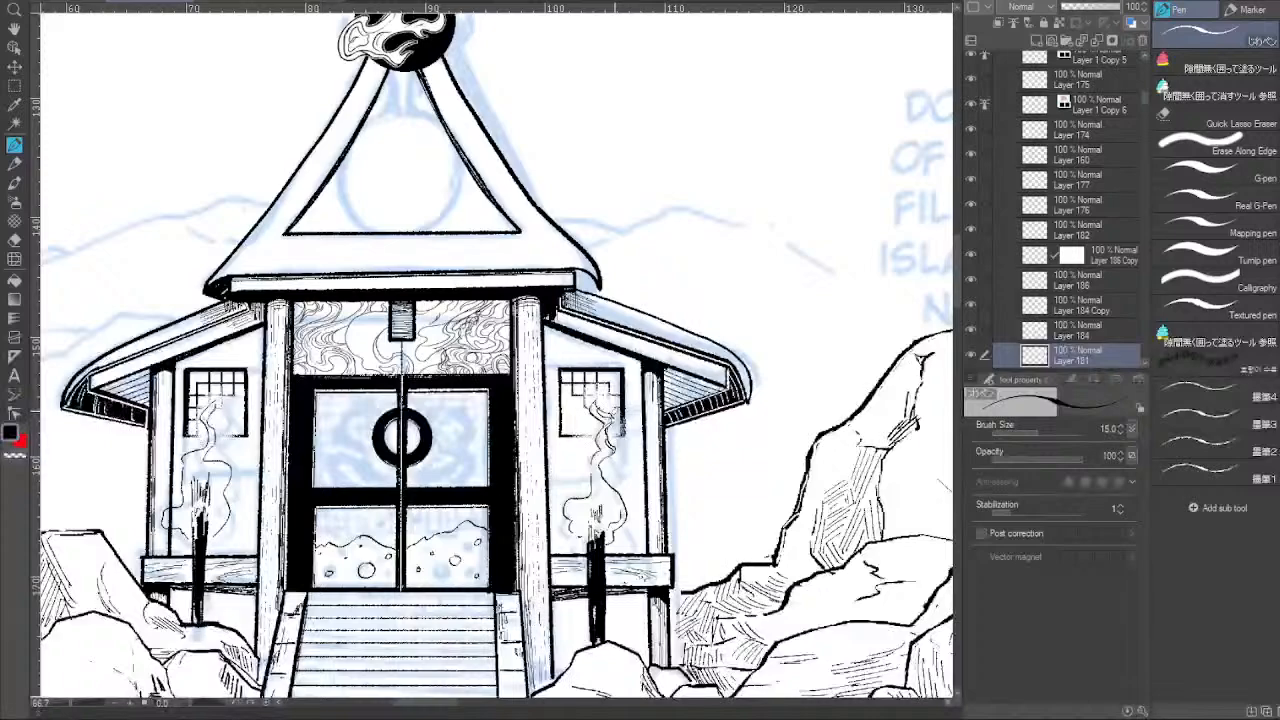
Ink the upper edge of the left side roof with the size 15 pen, replacing the unsatisfactory strokes.
left_click_drag(506, 410, 661, 423)
left_click_drag(318, 402, 420, 454)
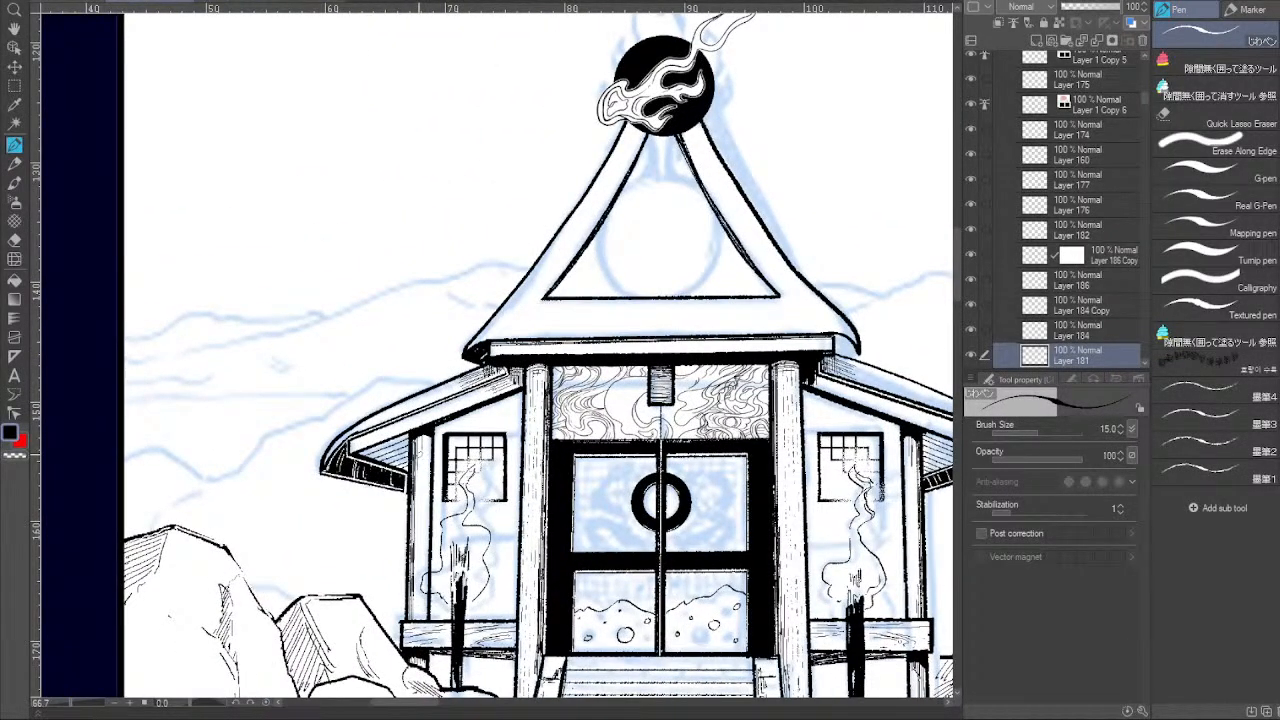
mouse_move(478, 380)
left_mouse_down()
mouse_move(356, 430)
mouse_move(340, 444)
mouse_move(467, 386)
mouse_move(360, 430)
mouse_move(321, 467)
mouse_move(413, 400)
left_mouse_up()
key("ctrl+z")
key("ctrl+z")
key("ctrl+z")
left_click_drag(486, 374, 338, 442)
Ink fine hatching along the upper surfaces of the temple's side roofs with the size 15 pen.
left_click_drag(660, 400, 310, 364)
left_click_drag(400, 464, 420, 466)
left_click_drag(190, 705, 181, 705)
left_click_drag(366, 495, 297, 611)
left_click_drag(182, 705, 176, 705)
left_click_drag(182, 662, 107, 713)
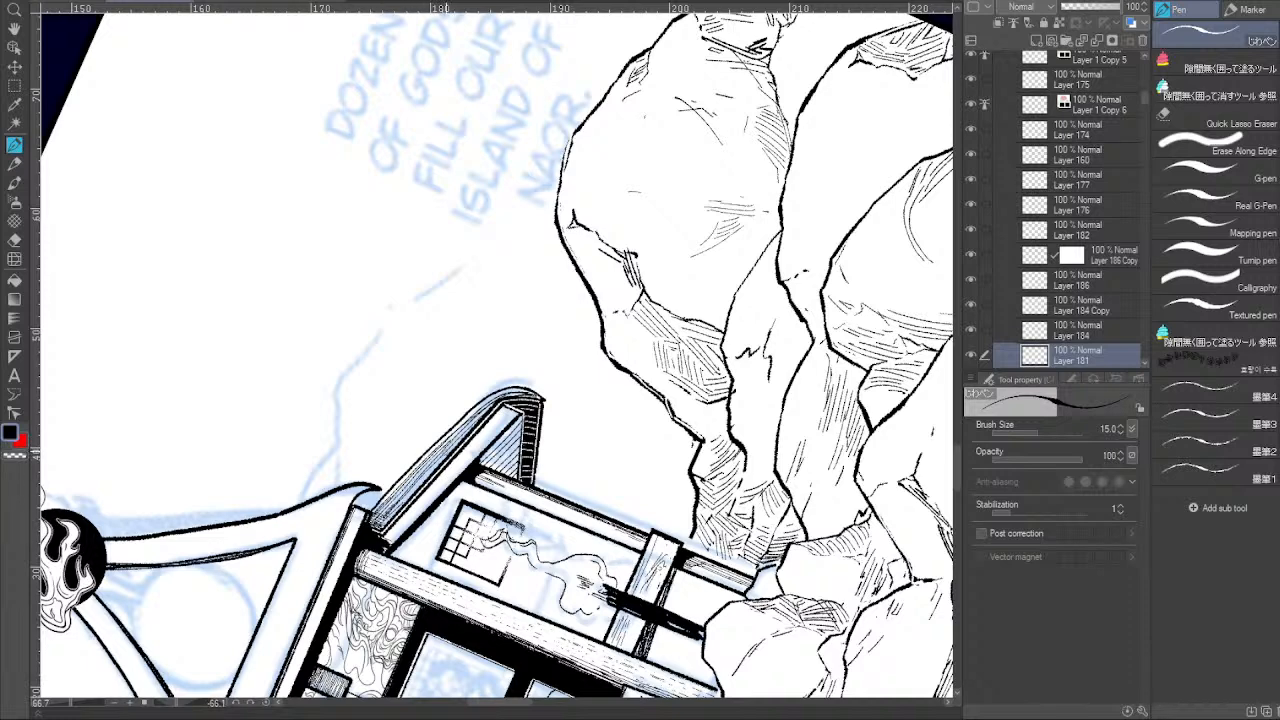
left_click_drag(535, 412, 517, 373)
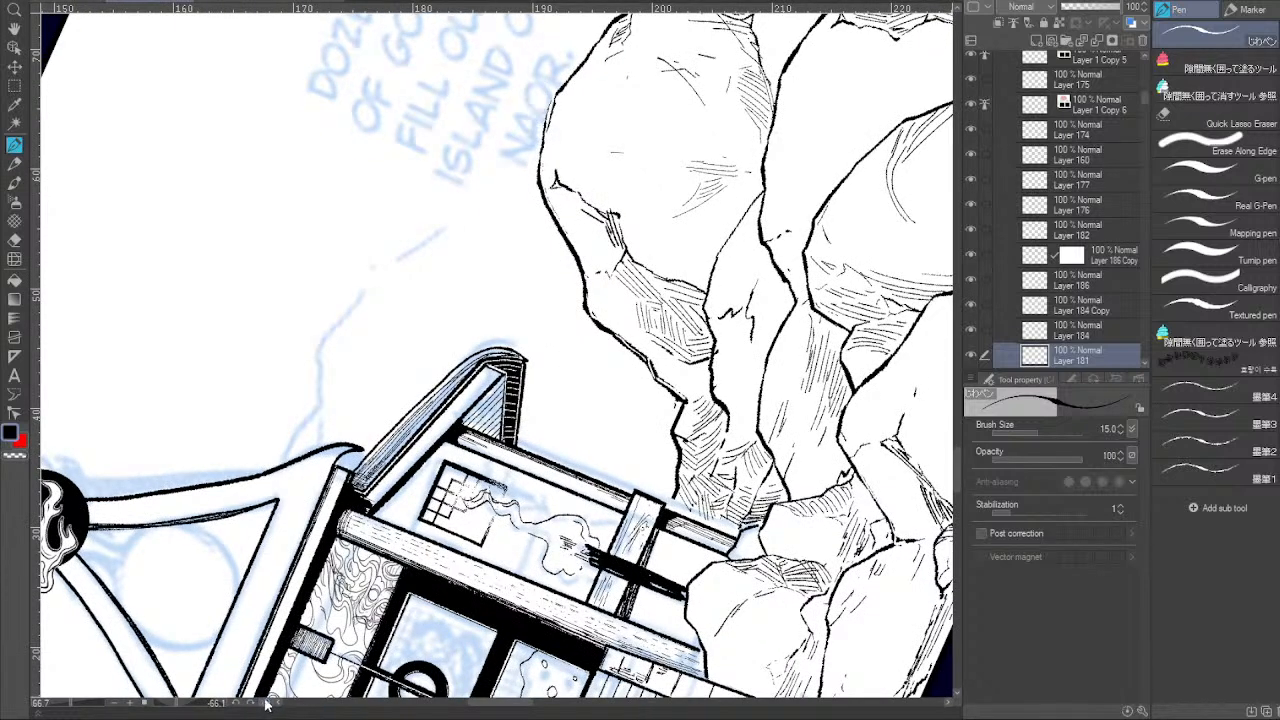
left_click(257, 704)
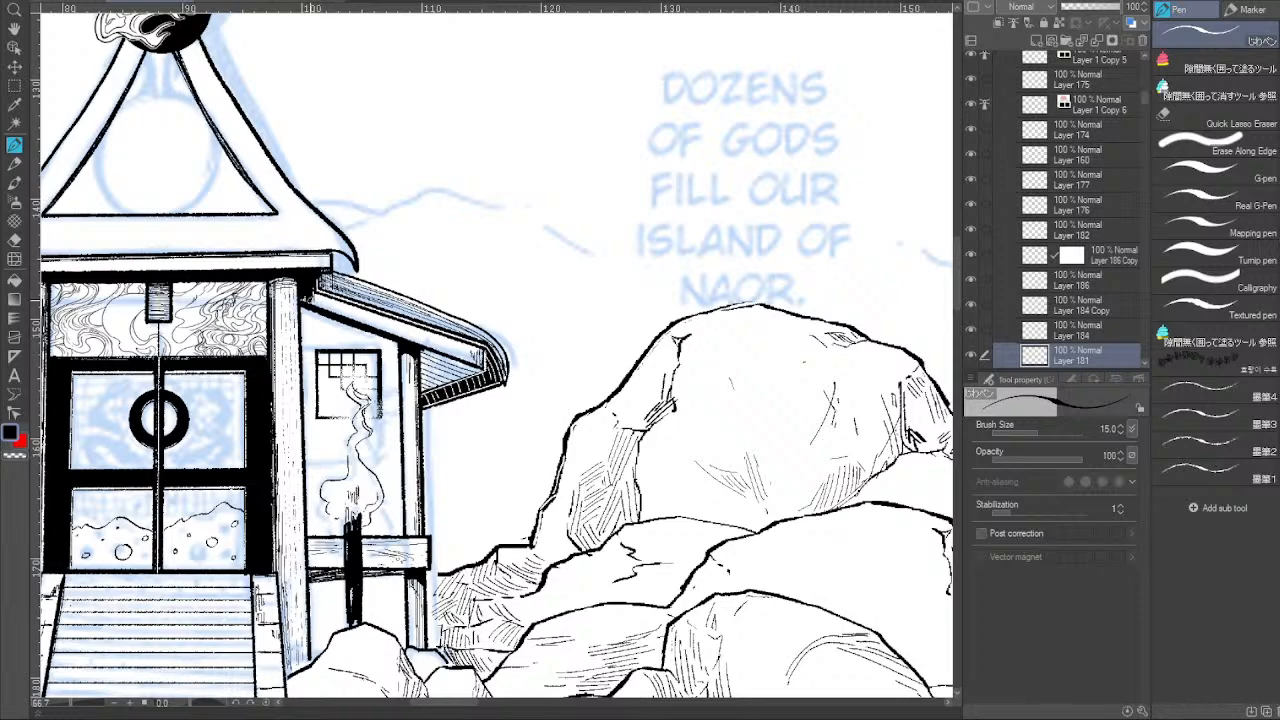
Set the pen's brush size to 20.
mouse_move(332, 285)
left_mouse_down()
mouse_move(574, 274)
mouse_move(784, 342)
left_mouse_up()
key("bracketright")
key("bracketright")
key("bracketright")
left_click_drag(458, 354, 473, 343)
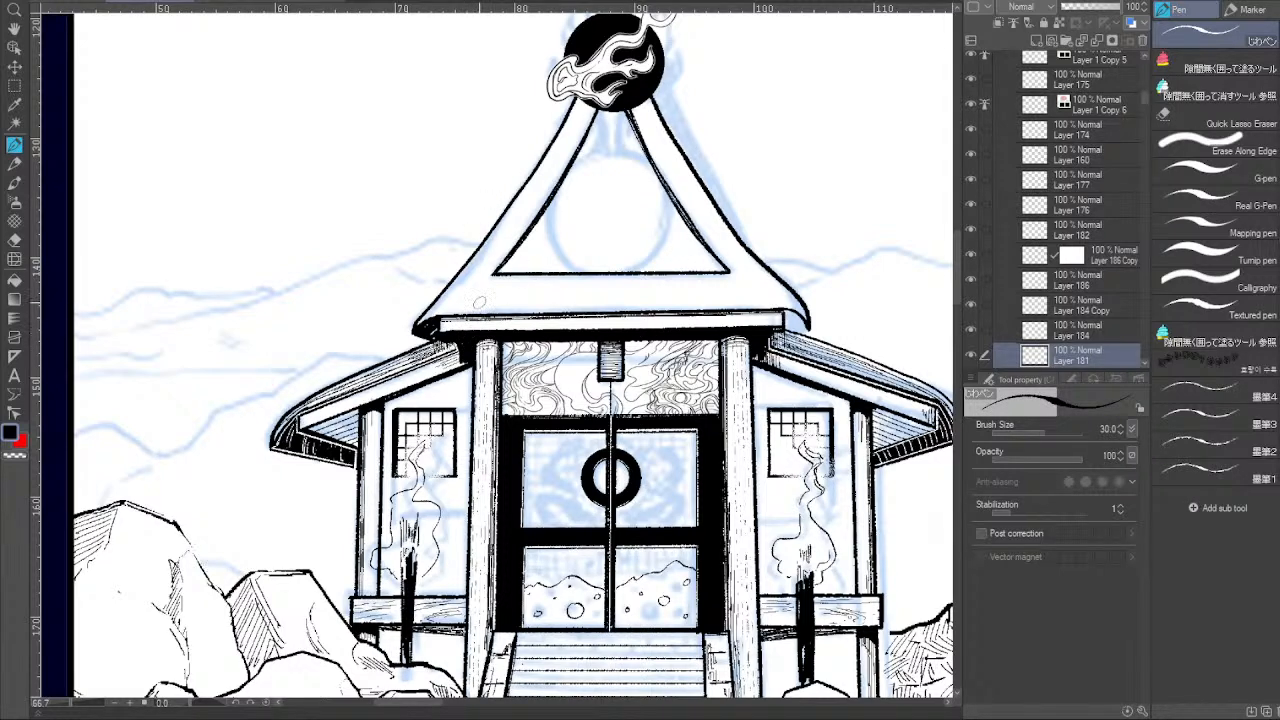
key("bracketleft")
key("bracketleft")
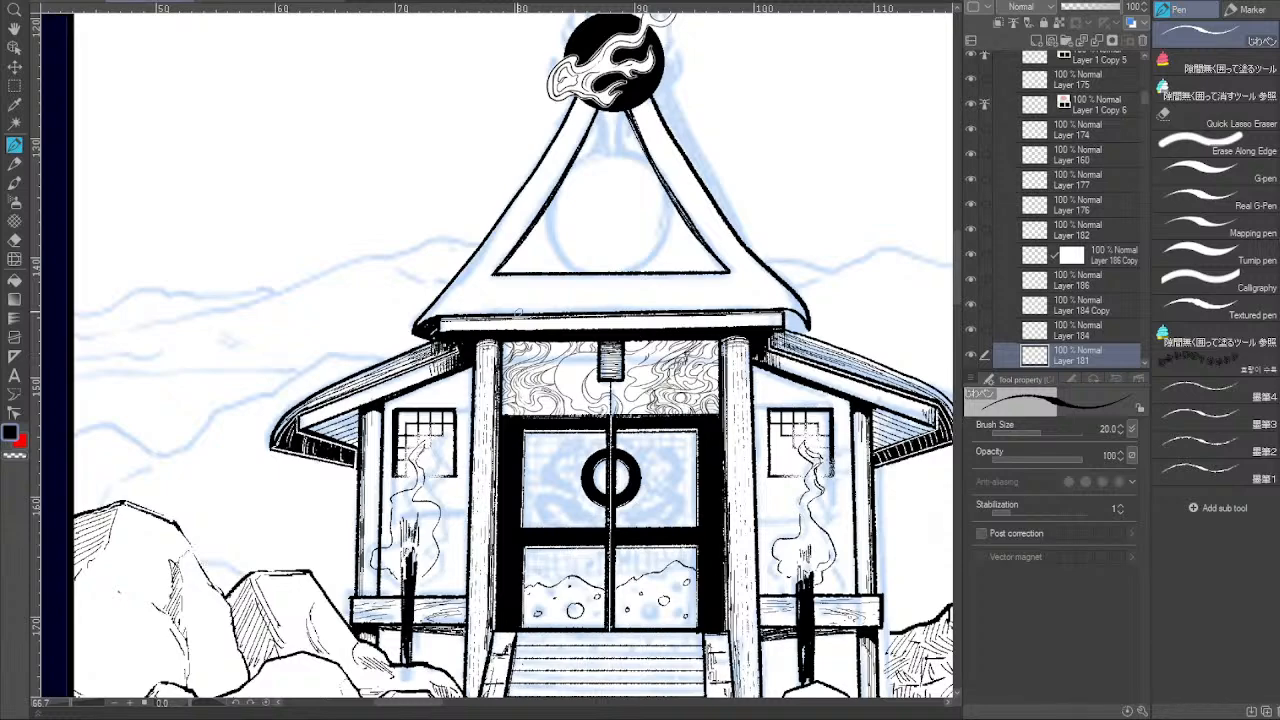
left_click_drag(666, 374, 614, 367)
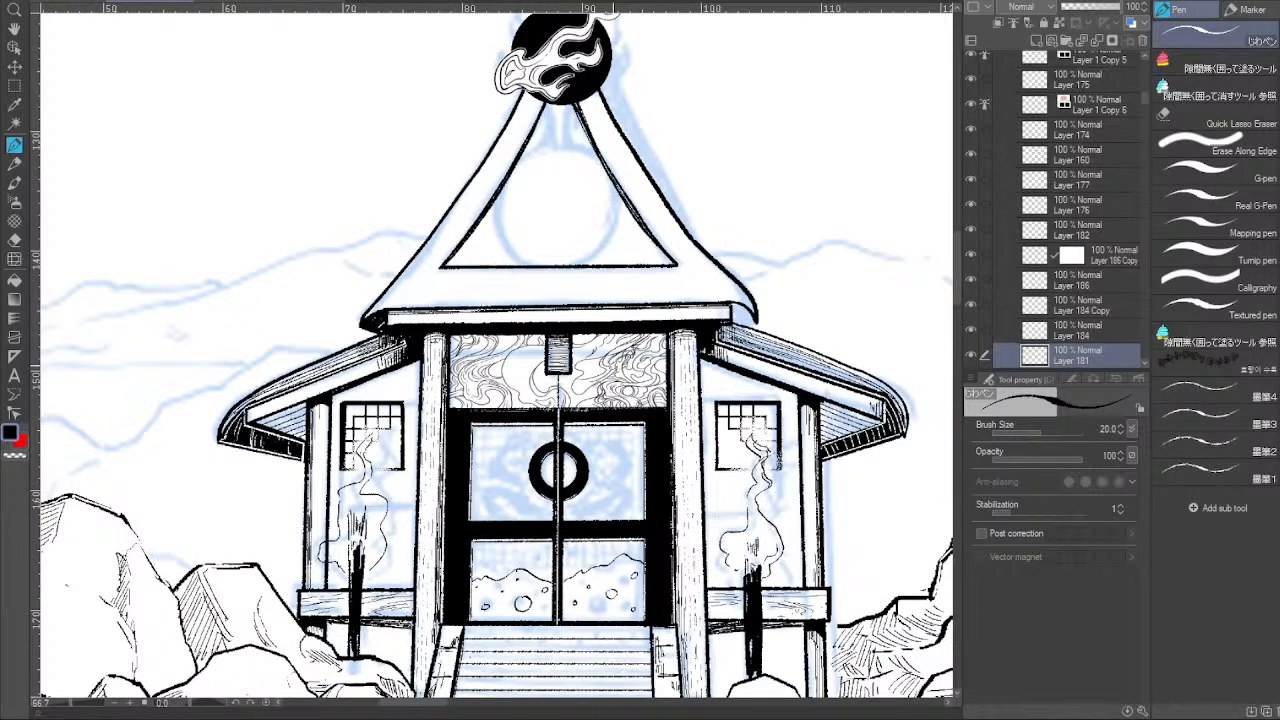
left_click_drag(682, 407, 640, 403)
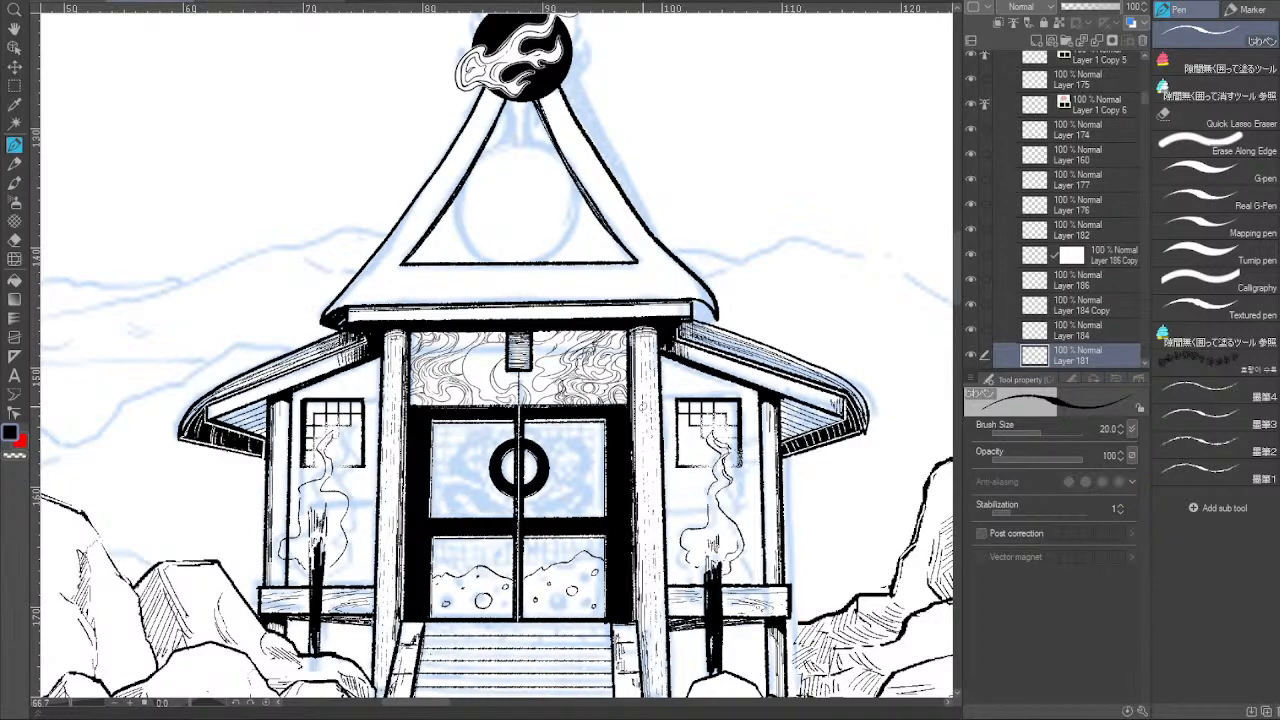
left_click_drag(673, 323, 651, 239)
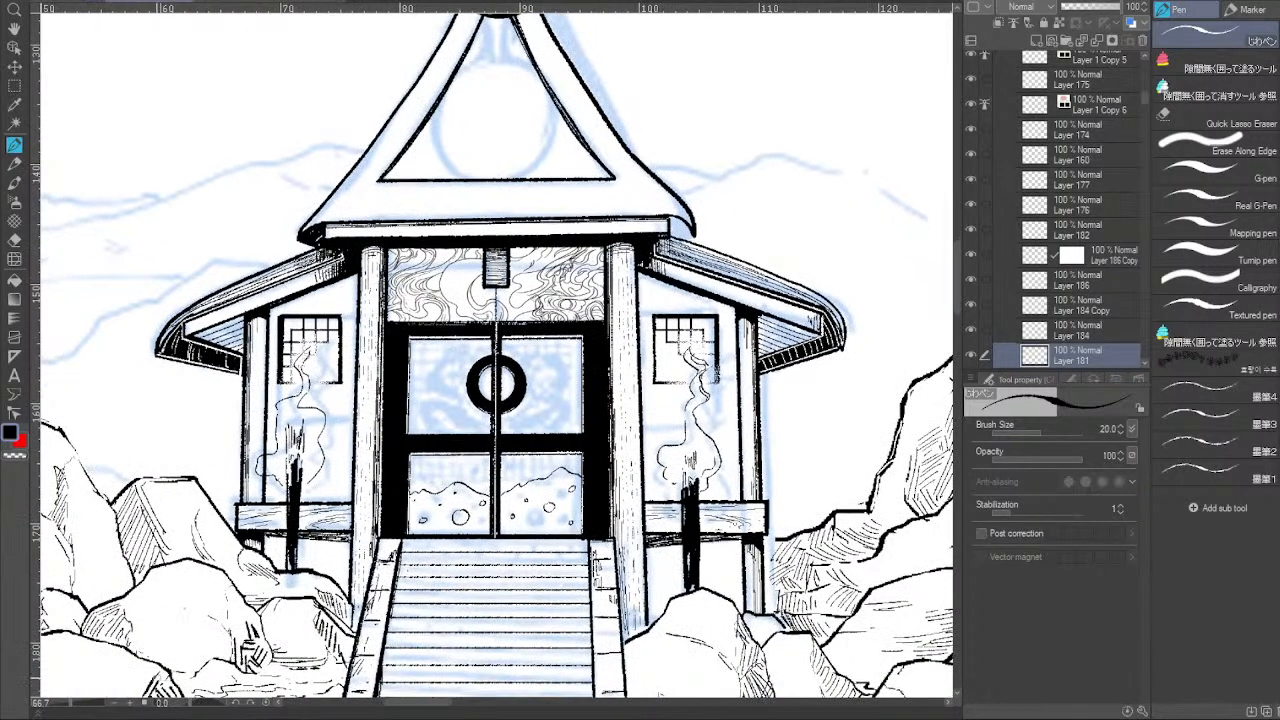
left_click(118, 704)
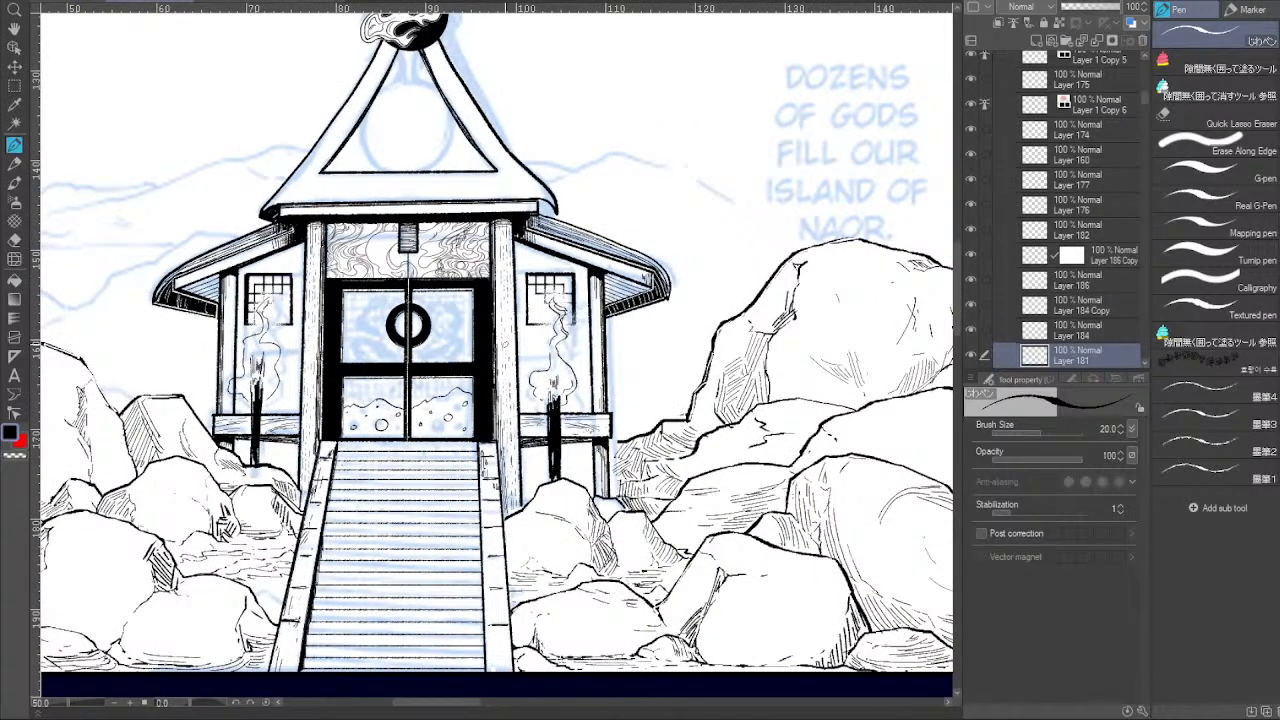
left_click_drag(668, 346, 696, 428)
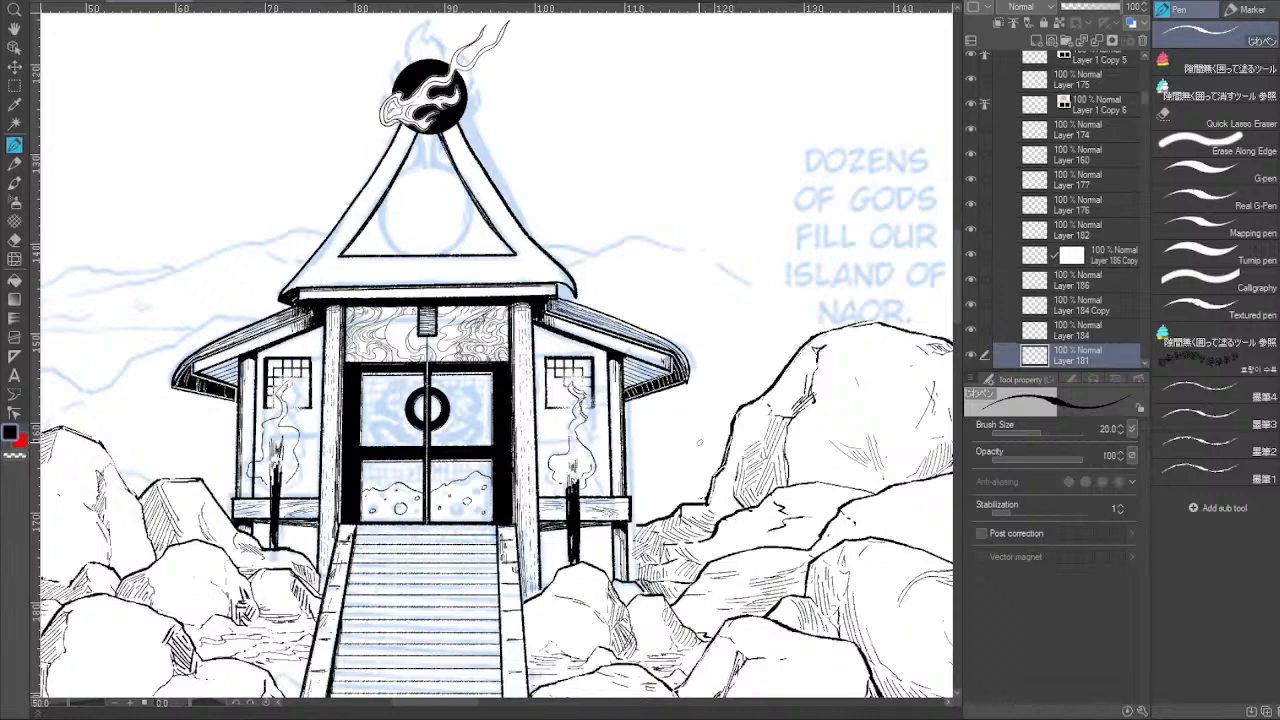
Try short cross strokes beneath the orb at the main roof's peak and undo them.
left_click_drag(414, 143, 443, 149)
left_click_drag(410, 154, 444, 163)
key("ctrl+z")
key("ctrl+z")
key("ctrl+z")
key("ctrl+z")
Sketch a rough upright rectangle with scribbled lines inside in the empty sky beside the temple, and remove it.
left_click_drag(823, 285, 698, 240)
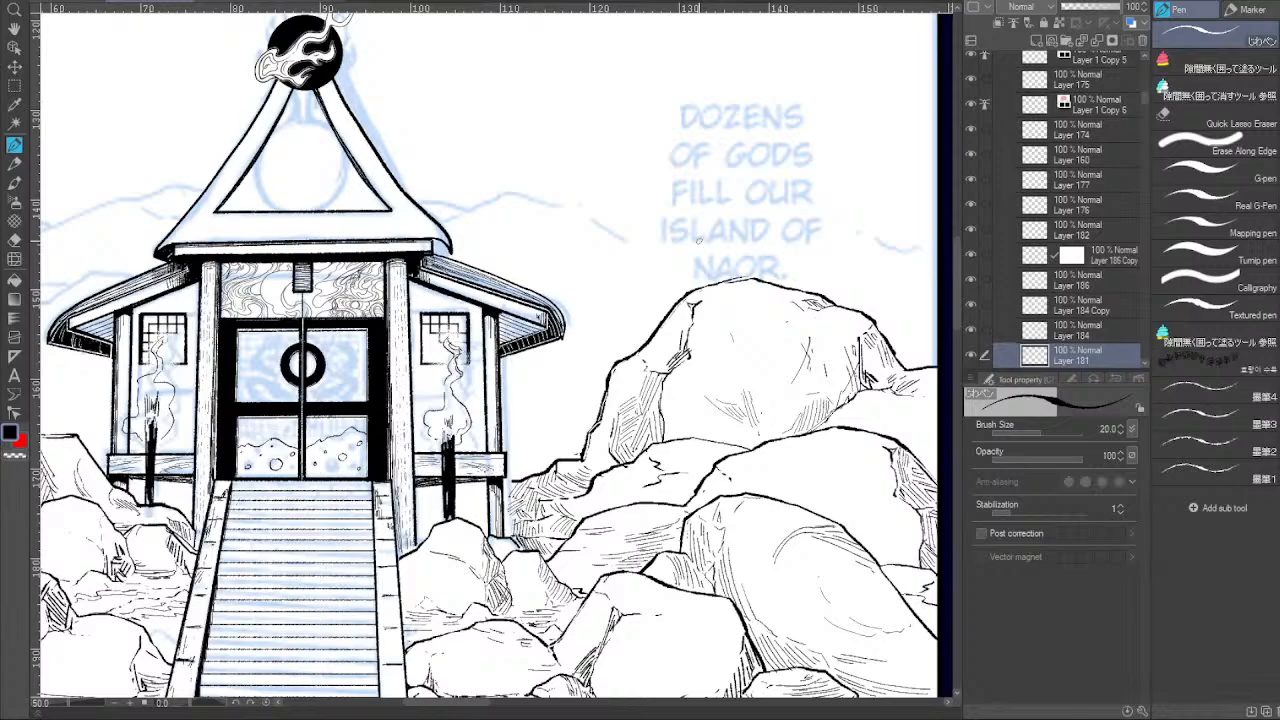
left_click_drag(714, 401, 473, 421)
left_click_drag(347, 329, 812, 243)
left_click_drag(784, 437, 723, 456)
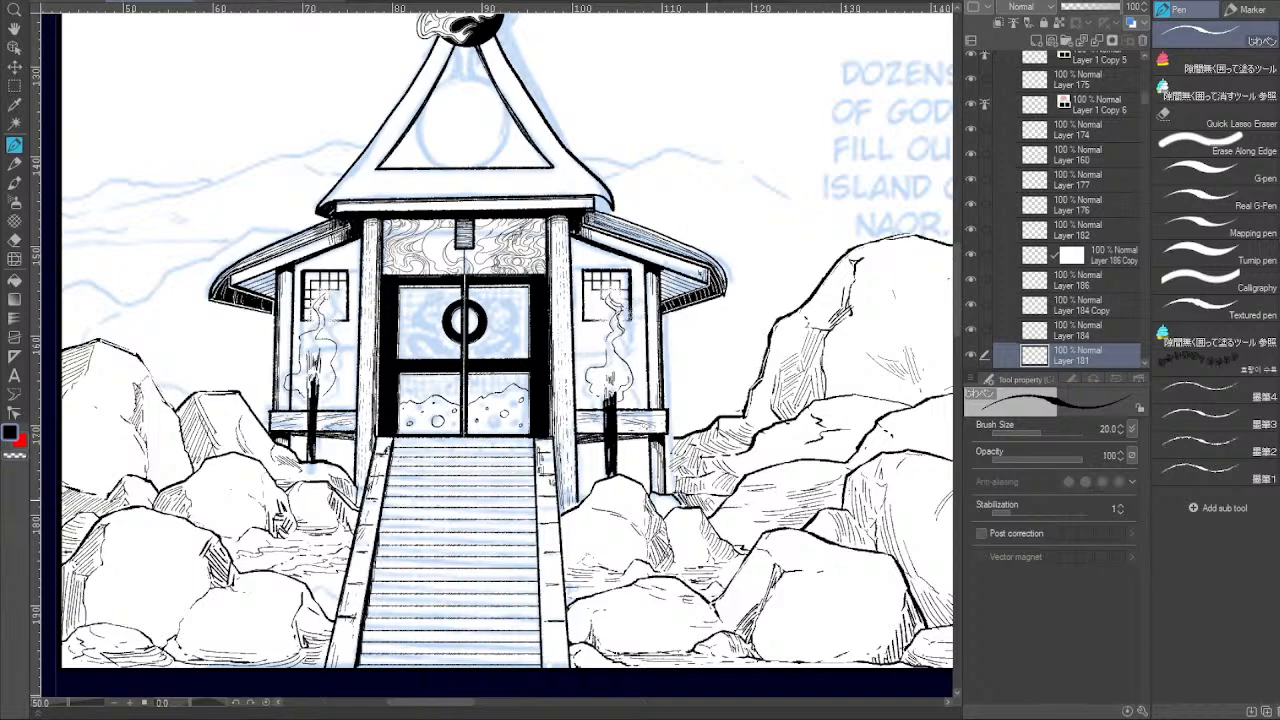
scroll(500, 350, "up", 4)
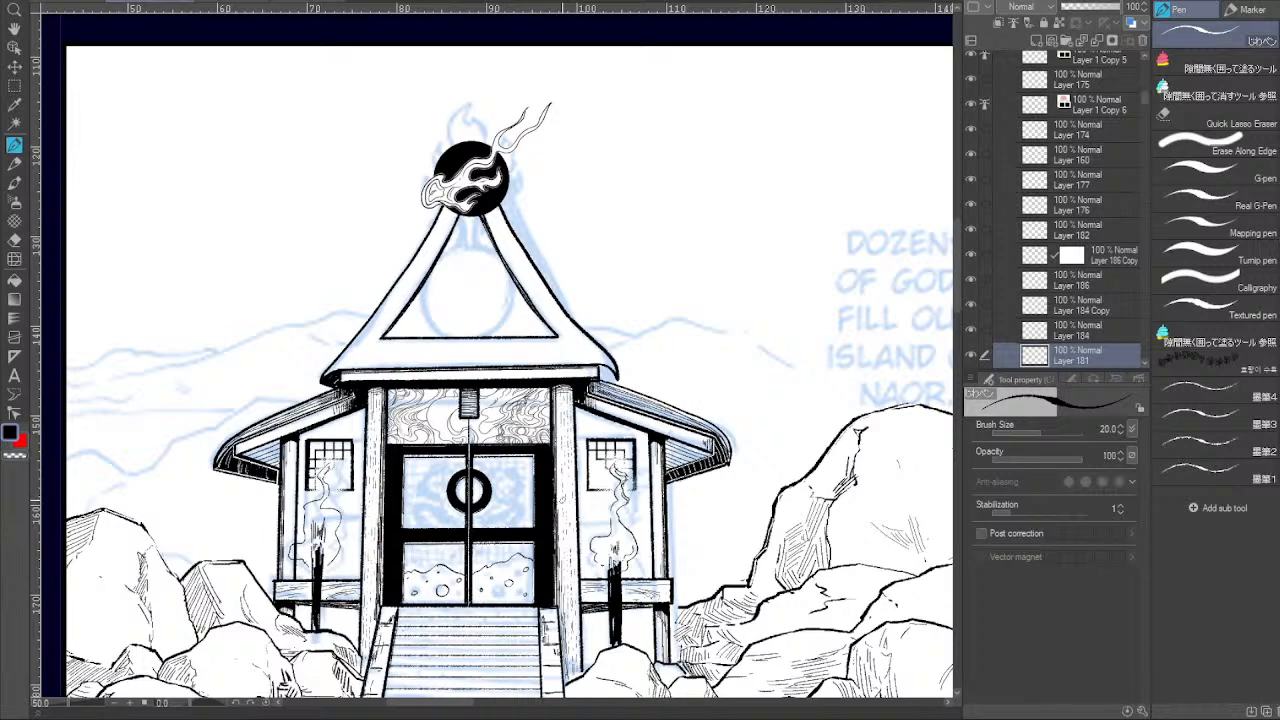
mouse_move(109, 62)
left_mouse_down()
mouse_move(125, 286)
mouse_move(281, 152)
mouse_move(108, 275)
left_mouse_up()
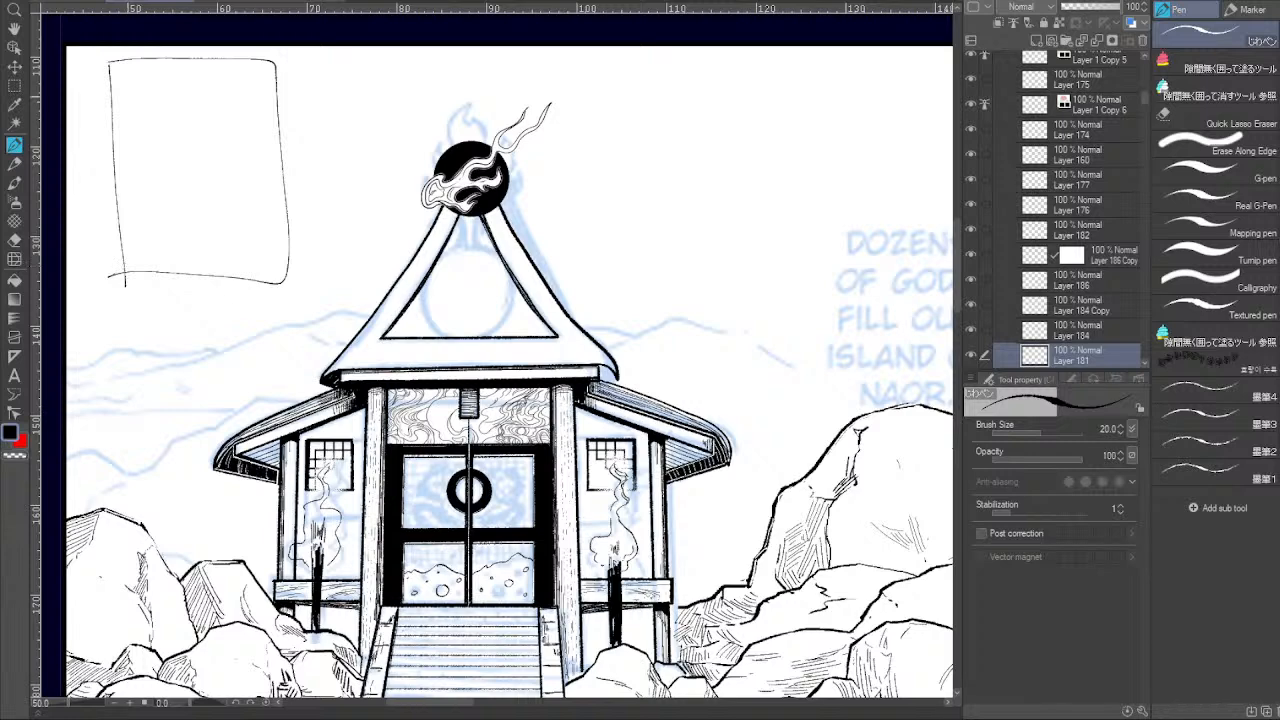
mouse_move(141, 92)
left_mouse_down()
mouse_move(189, 77)
mouse_move(237, 112)
left_mouse_up()
mouse_move(143, 133)
left_mouse_down()
mouse_move(188, 178)
mouse_move(147, 229)
mouse_move(276, 280)
left_mouse_up()
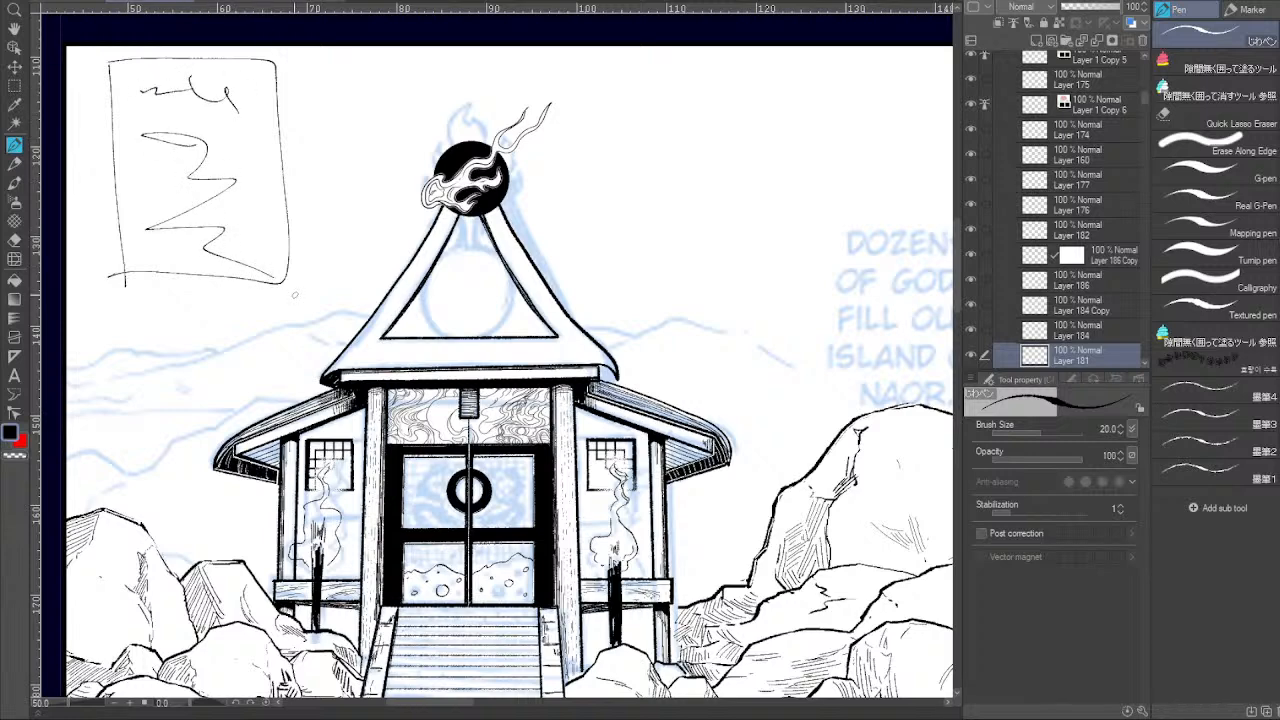
mouse_move(106, 62)
left_mouse_down()
mouse_move(109, 297)
mouse_move(193, 270)
mouse_move(279, 90)
mouse_move(200, 64)
mouse_move(156, 66)
mouse_move(118, 98)
mouse_move(130, 138)
mouse_move(98, 210)
mouse_move(113, 256)
mouse_move(170, 168)
left_mouse_up()
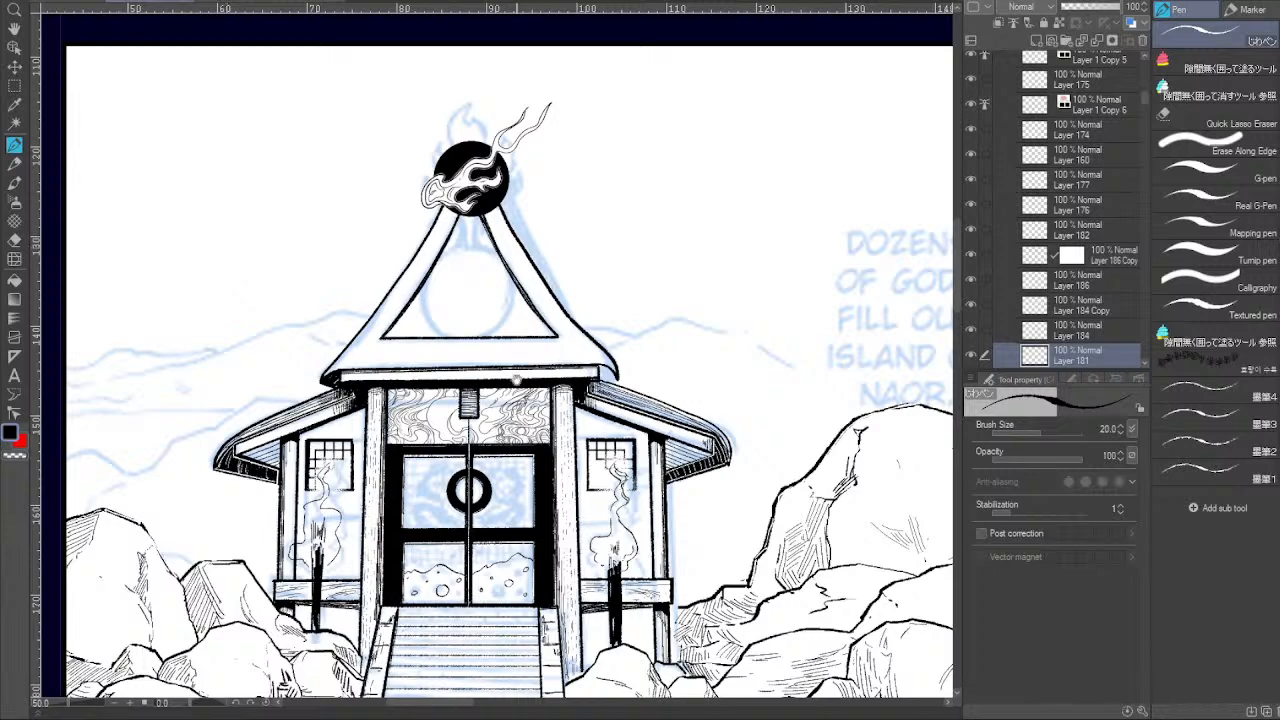
Try inking a hatched thickness along the outer right slope of the main roof, and undo the strokes.
left_click_drag(228, 248, 48, 323)
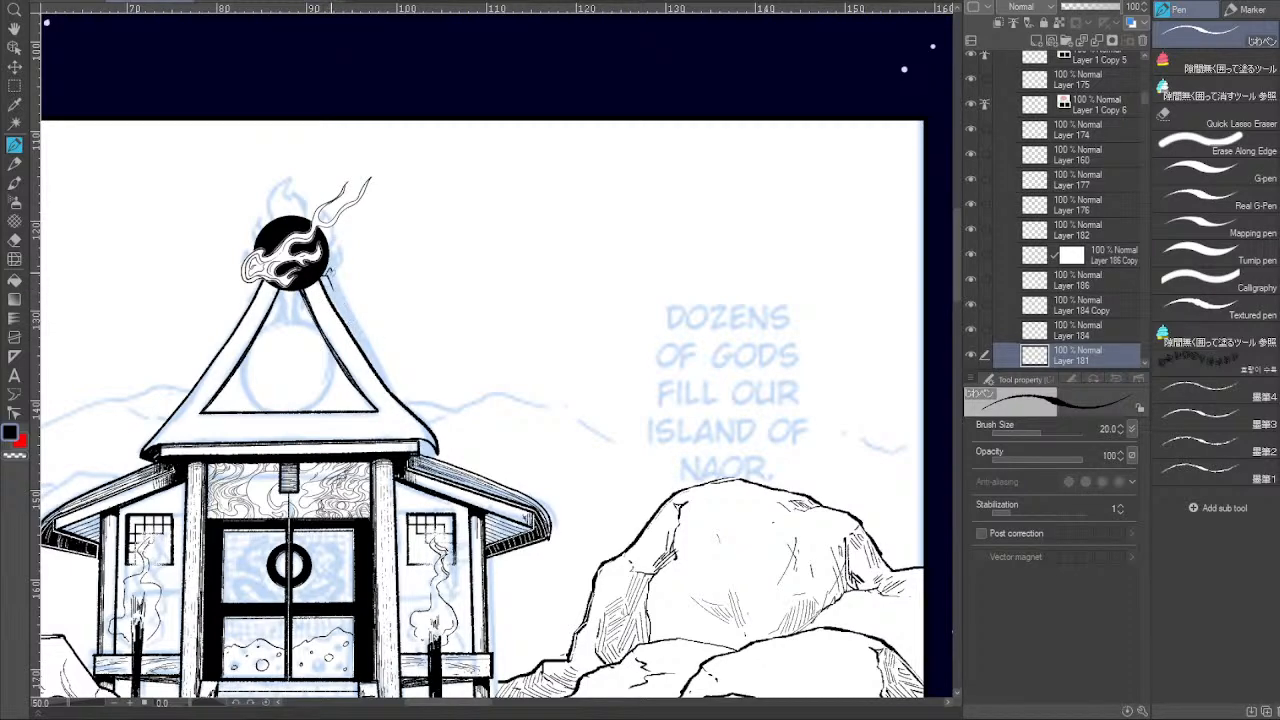
left_click_drag(326, 273, 354, 320)
key("ctrl+z")
left_click_drag(326, 273, 352, 319)
left_click_drag(342, 303, 398, 400)
key("ctrl+z")
left_click_drag(322, 274, 327, 287)
mouse_move(326, 275)
left_mouse_down()
mouse_move(397, 322)
mouse_move(453, 276)
left_mouse_up()
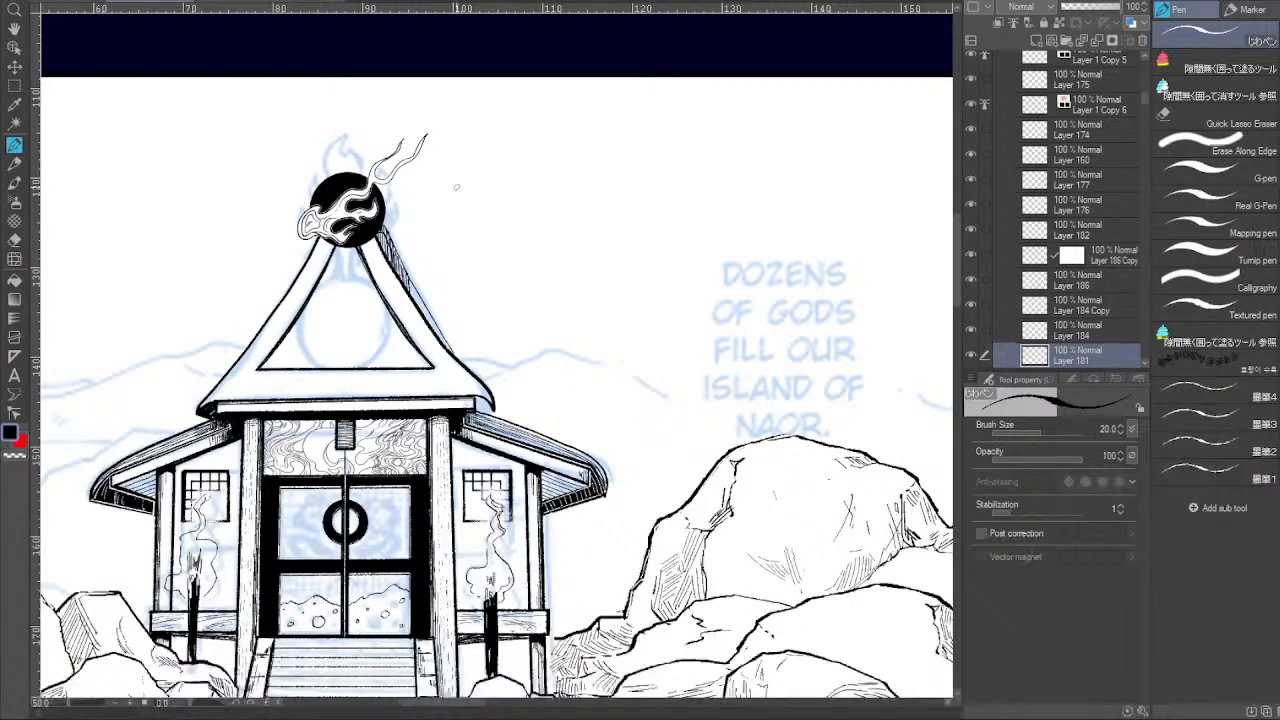
key("ctrl+z")
key("ctrl+z")
key("ctrl+z")
key("ctrl+z")
key("ctrl+z")
key("ctrl+z")
key("ctrl+z")
key("ctrl+z")
Ink the main roof's outer right edge from below the orb down the slope, redoing strokes and darkening the narrow strip.
mouse_move(396, 228)
left_mouse_down()
mouse_move(418, 274)
mouse_move(412, 259)
left_mouse_up()
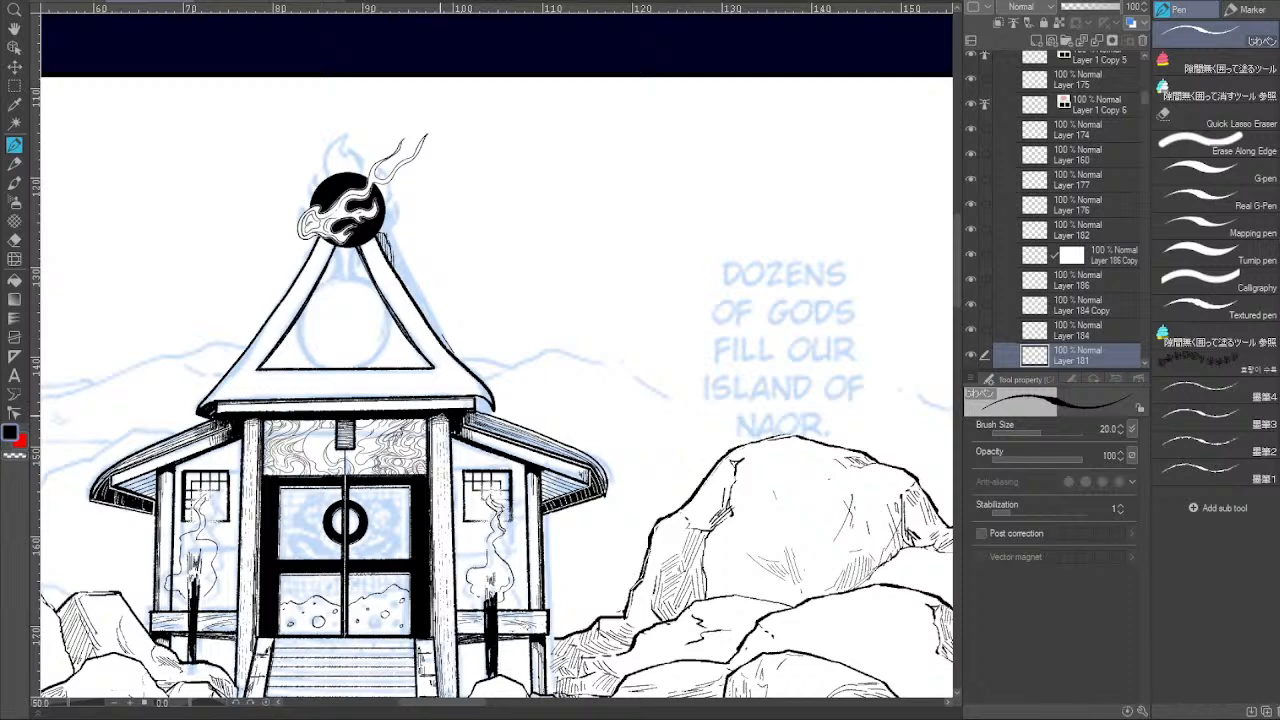
left_click_drag(464, 314, 425, 304)
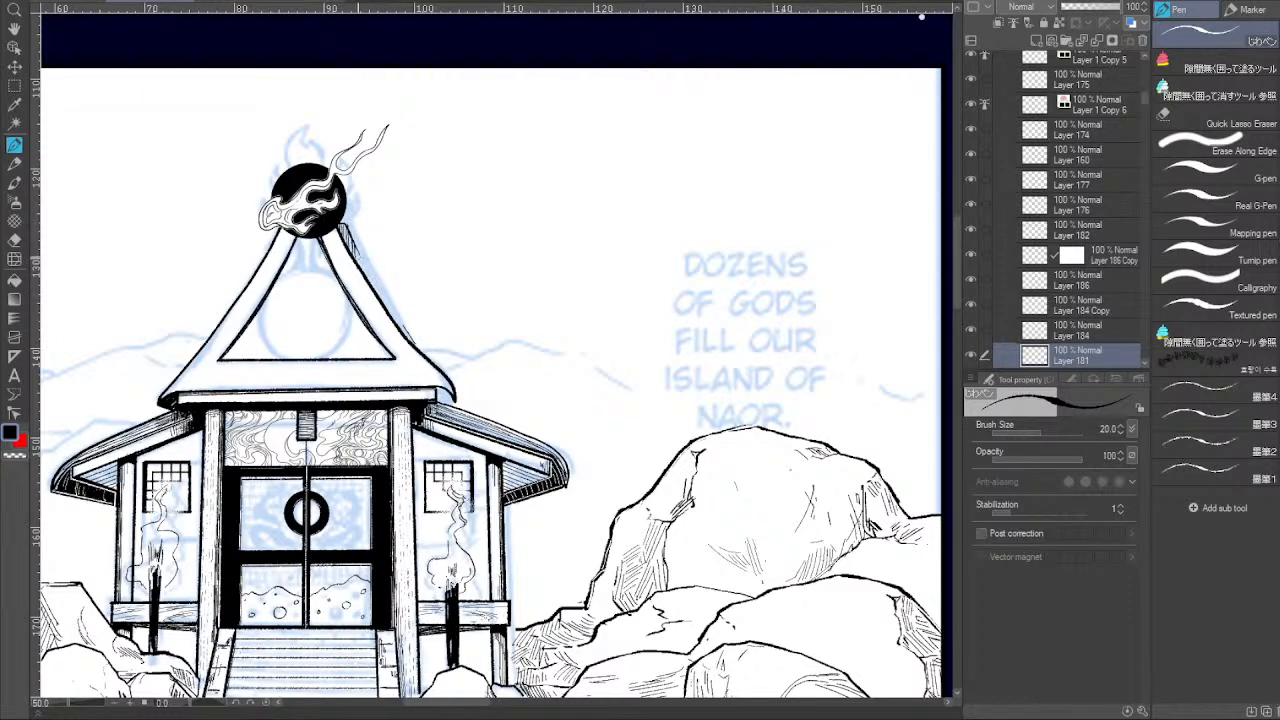
left_click_drag(348, 230, 406, 334)
key("ctrl+z")
left_click_drag(349, 232, 407, 335)
key("ctrl+z")
left_click_drag(350, 234, 397, 318)
key("ctrl+z")
left_click_drag(346, 230, 412, 342)
key("ctrl+z")
left_click_drag(354, 243, 411, 340)
left_click_drag(346, 229, 416, 343)
left_click_drag(356, 246, 422, 352)
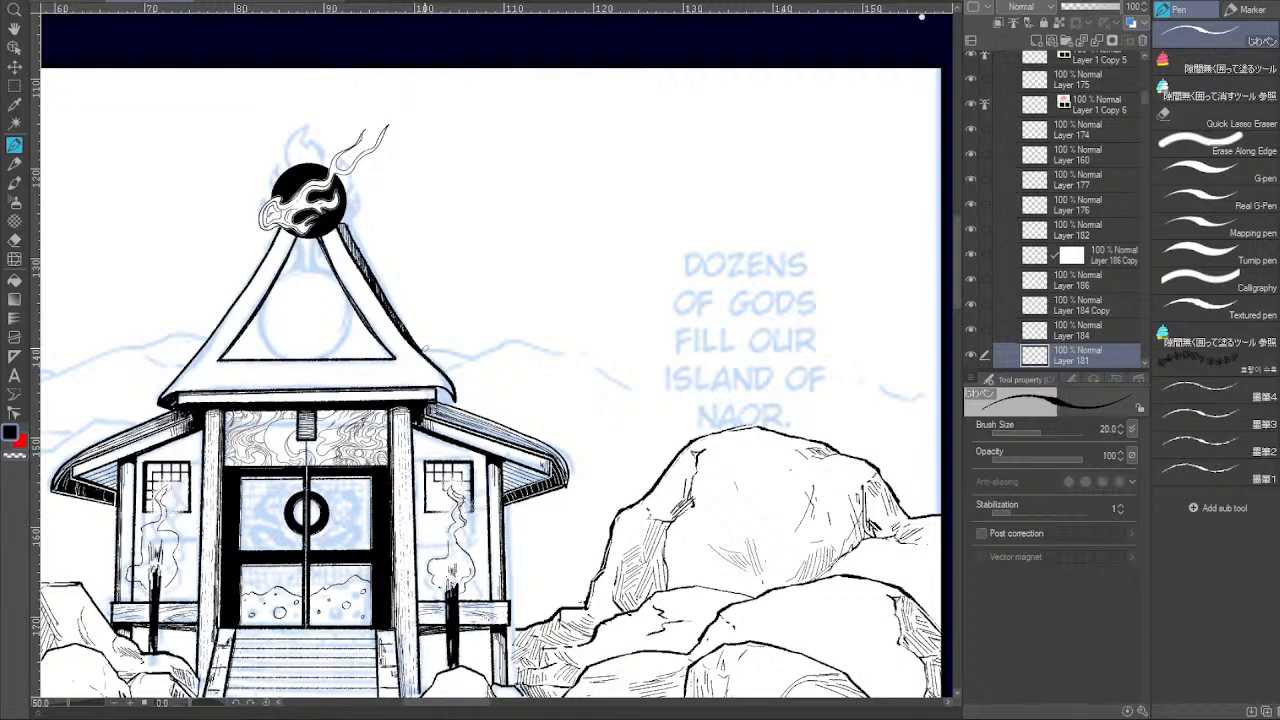
Examine the temple panel within the surrounding comic page, and return to a close view of the temple.
left_click(116, 704)
left_click(116, 704)
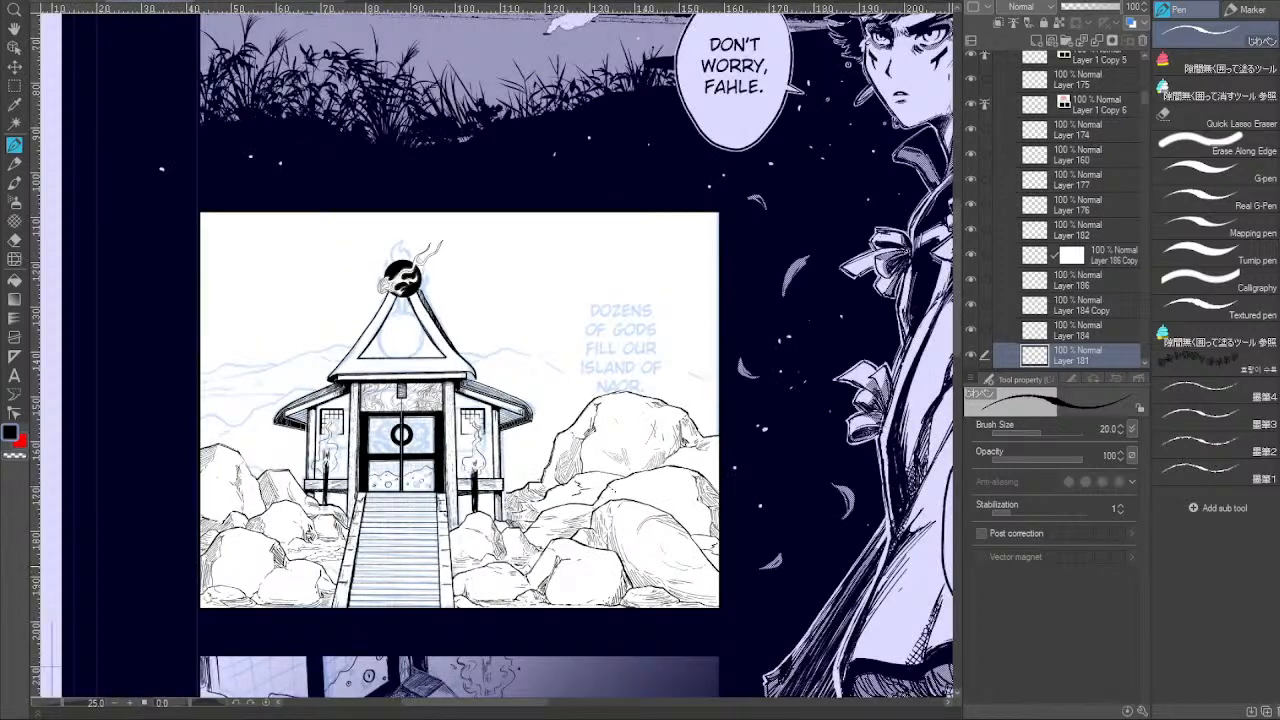
left_click_drag(537, 459, 360, 499)
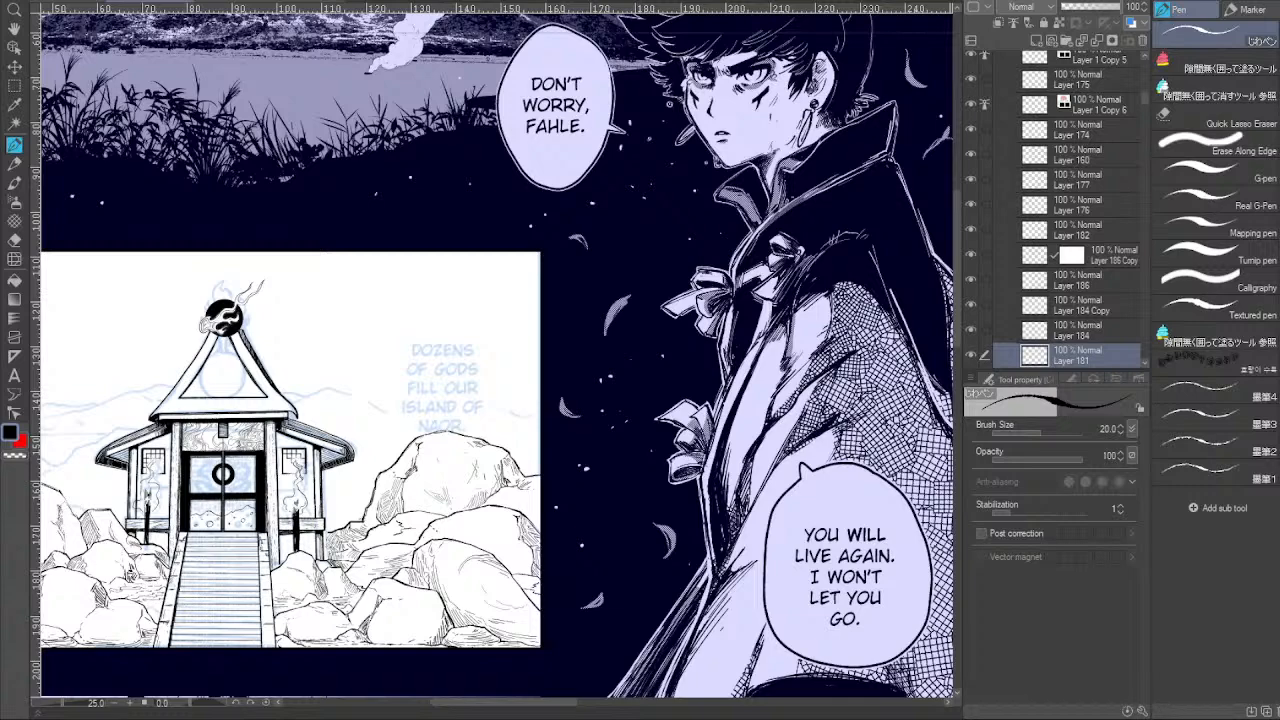
left_click_drag(371, 477, 454, 437)
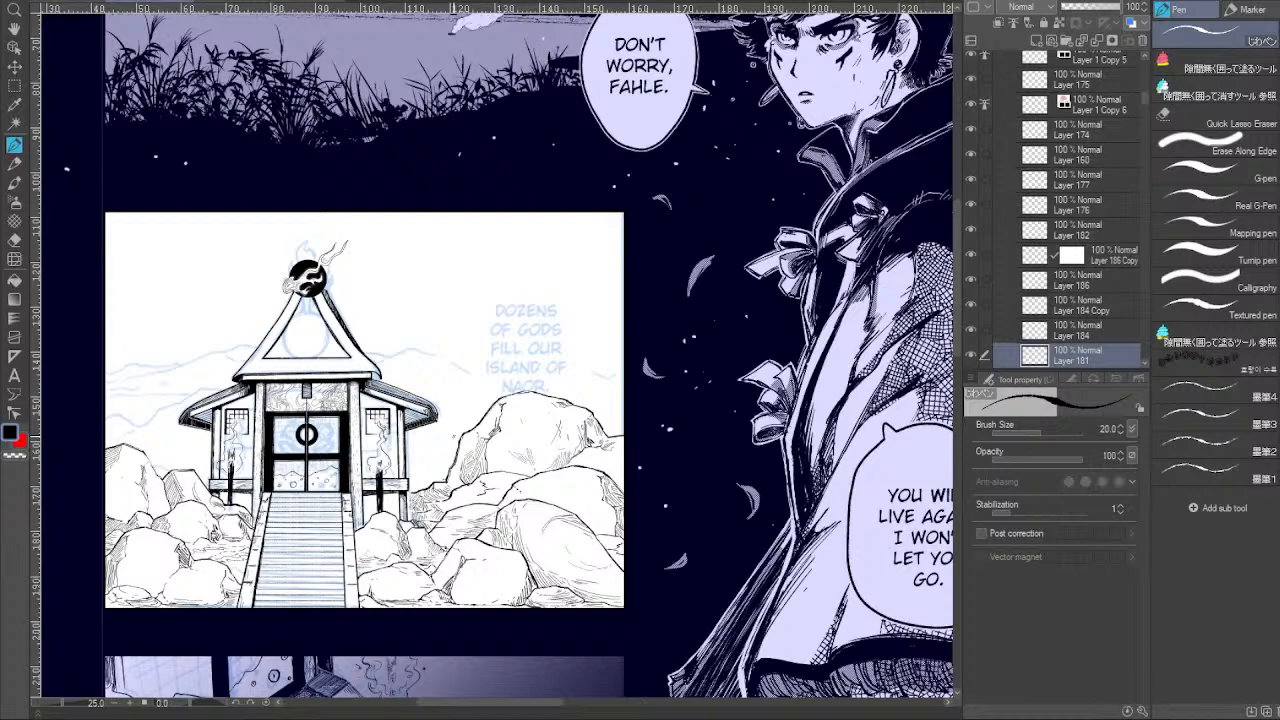
left_click(130, 704)
left_click(130, 704)
left_click_drag(353, 536, 558, 437)
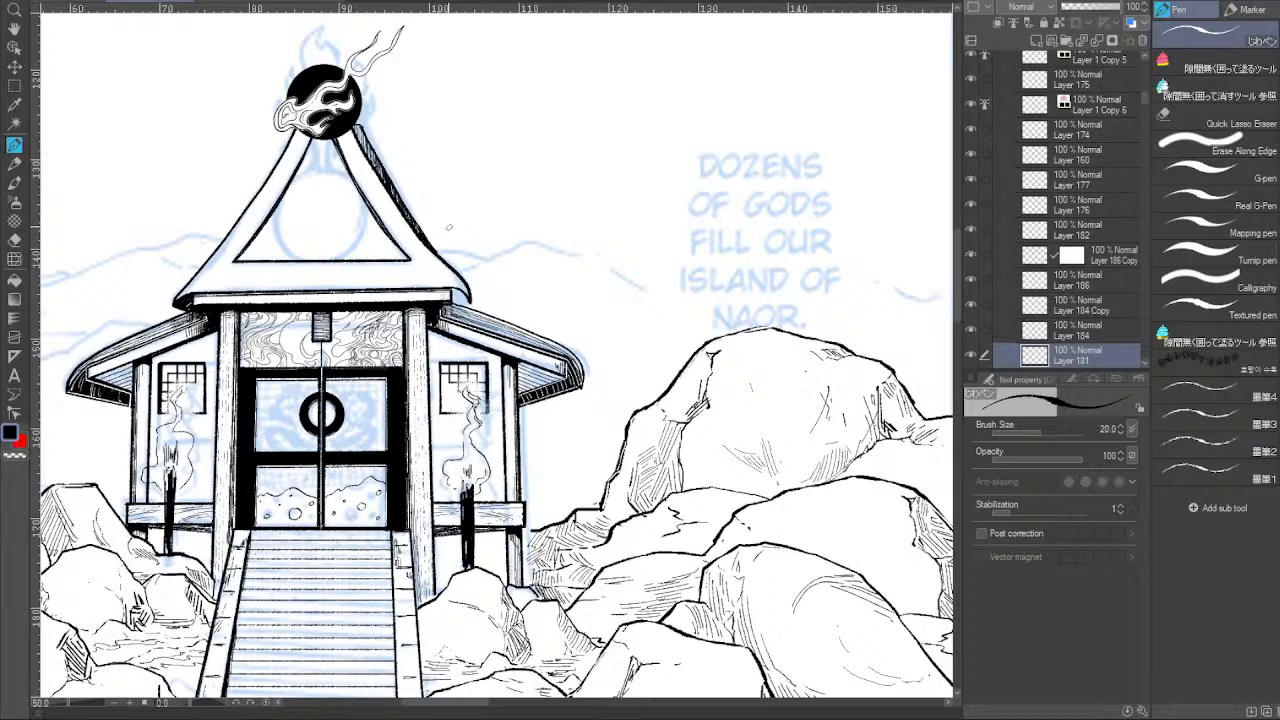
left_click_drag(518, 257, 566, 212)
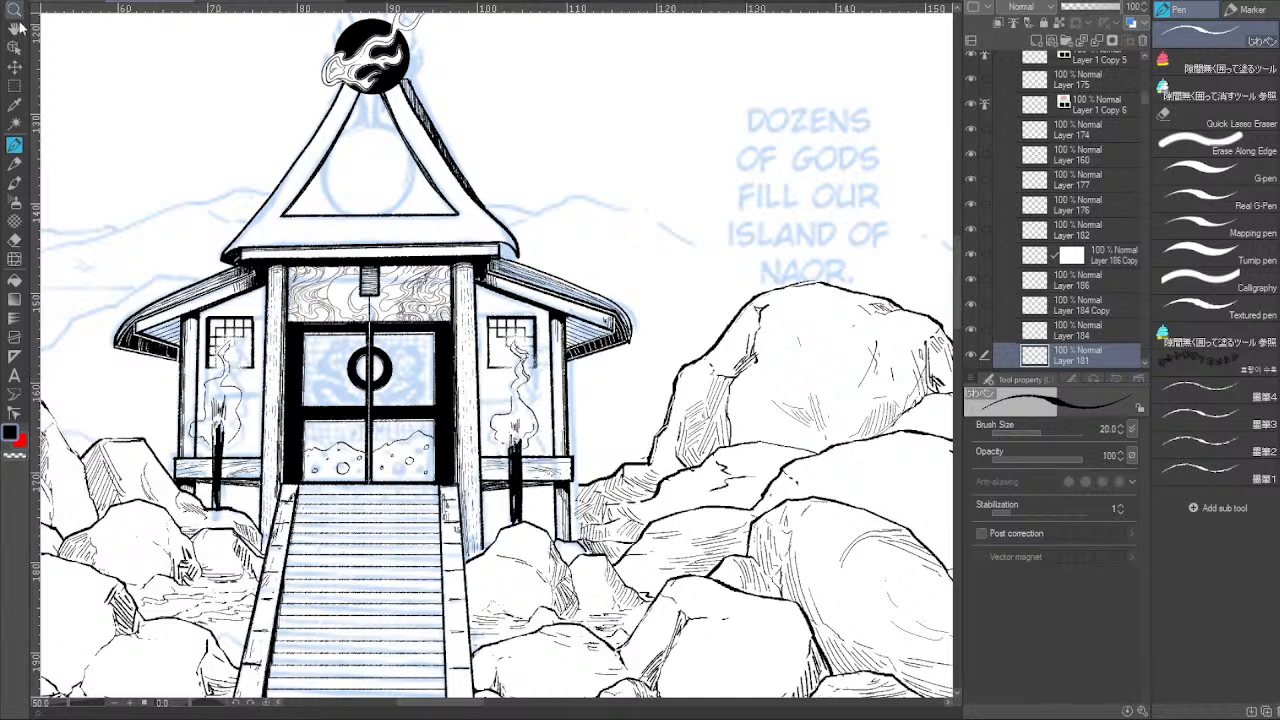
Erase around the left torch's smoke with the Hard eraser, reducing its brush size to 10.
key("o")
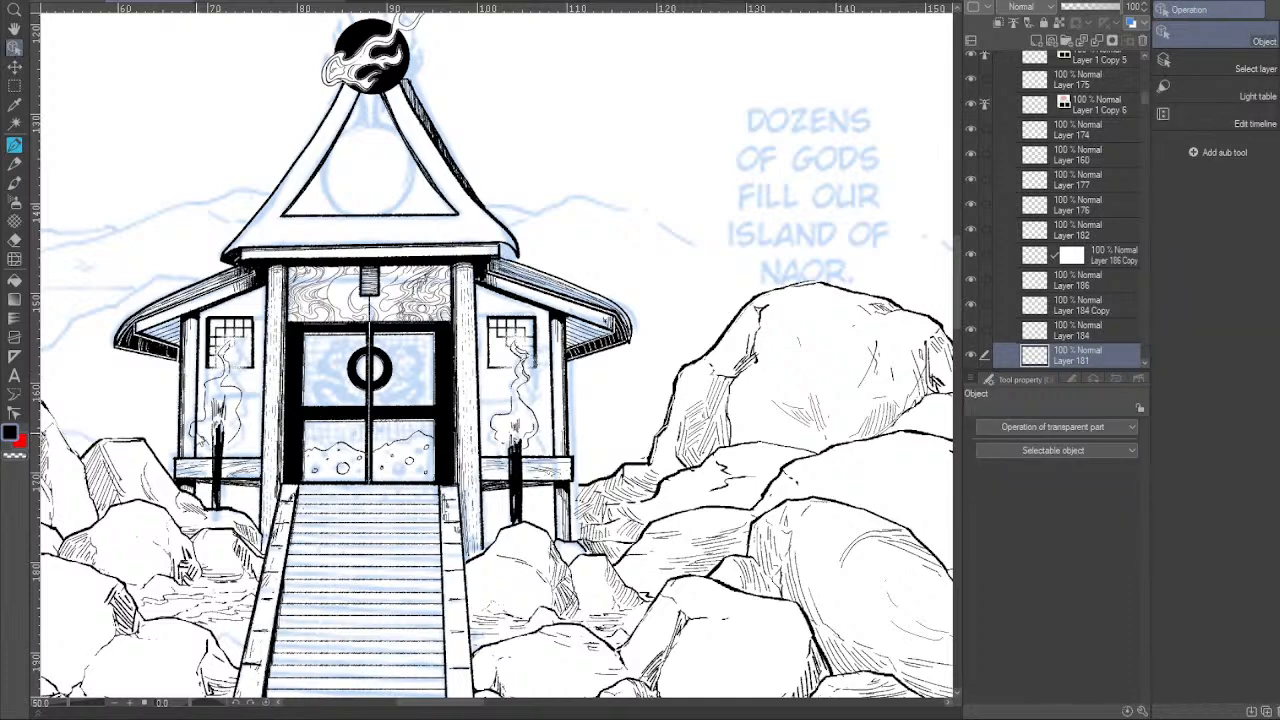
left_click(15, 240)
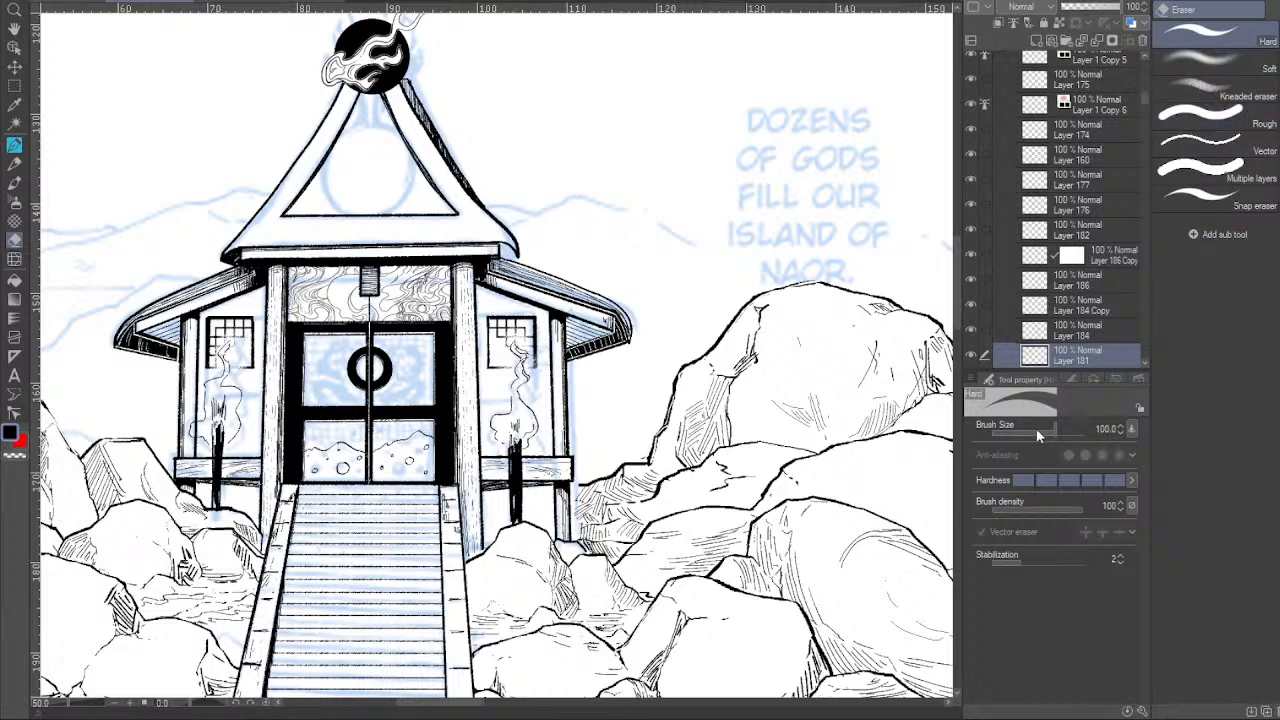
left_click_drag(192, 372, 212, 440)
key("bracketleft")
key("bracketleft")
key("bracketleft")
key("bracketleft")
key("bracketleft")
key("bracketleft")
key("bracketleft")
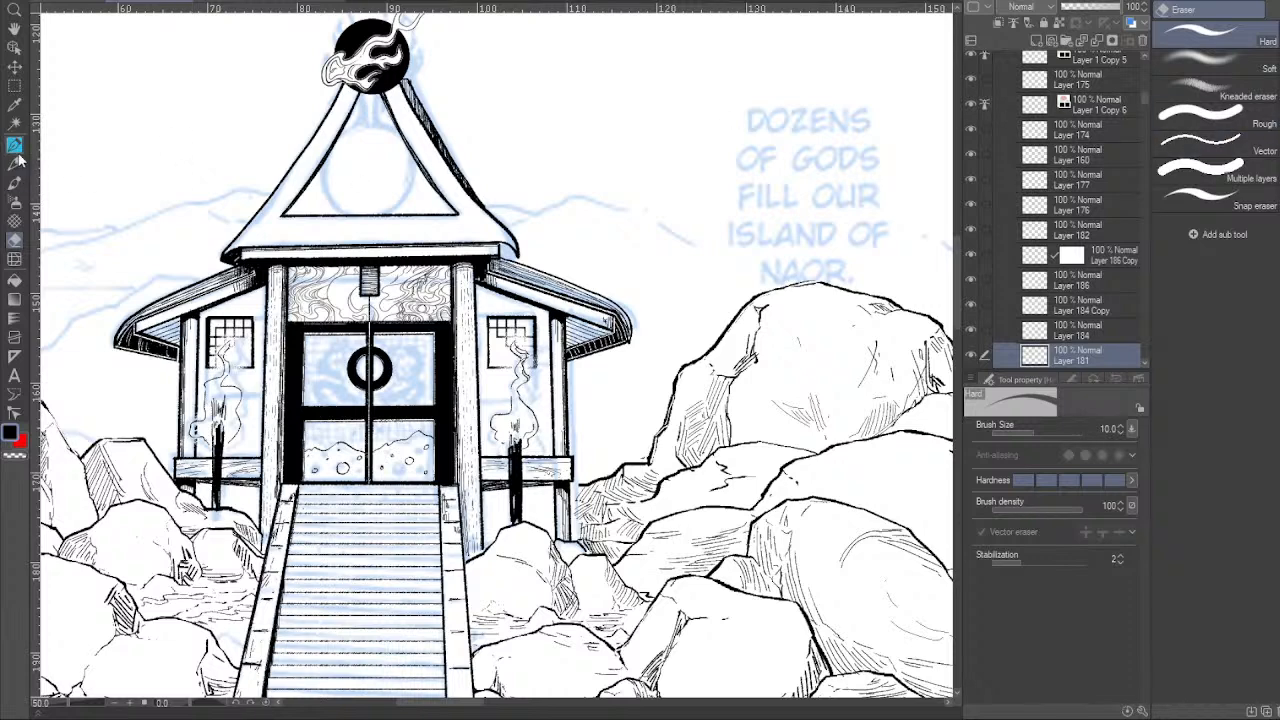
Activate Layer 194 in Frame 2 and draw white strokes down the right torch with the size 20 pen.
key("p")
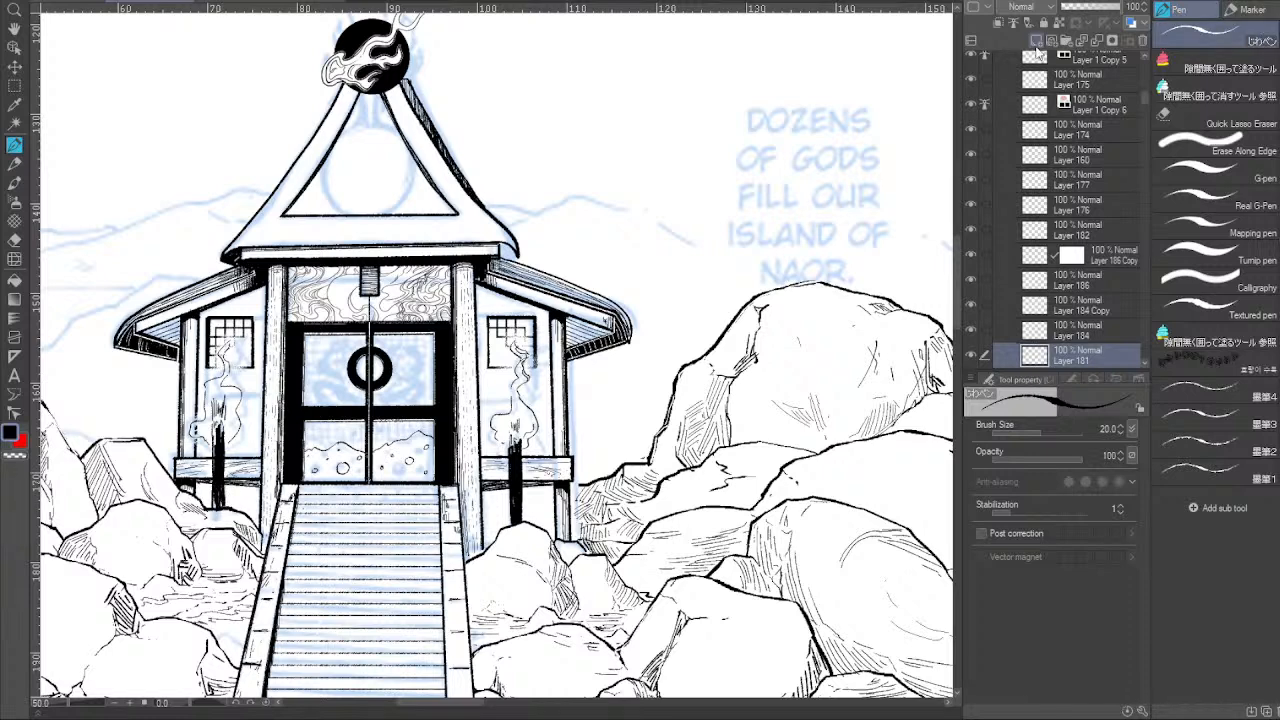
scroll(1147, 104, "up", 10)
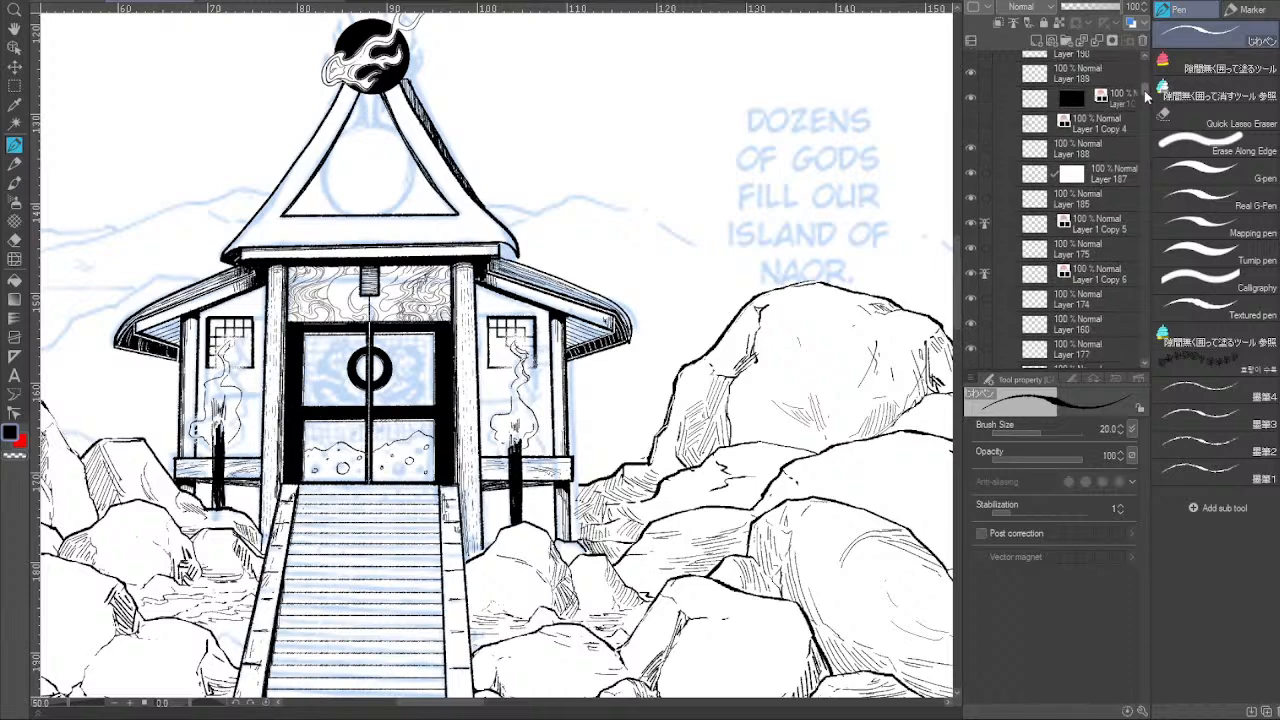
left_click(1040, 234)
key("c")
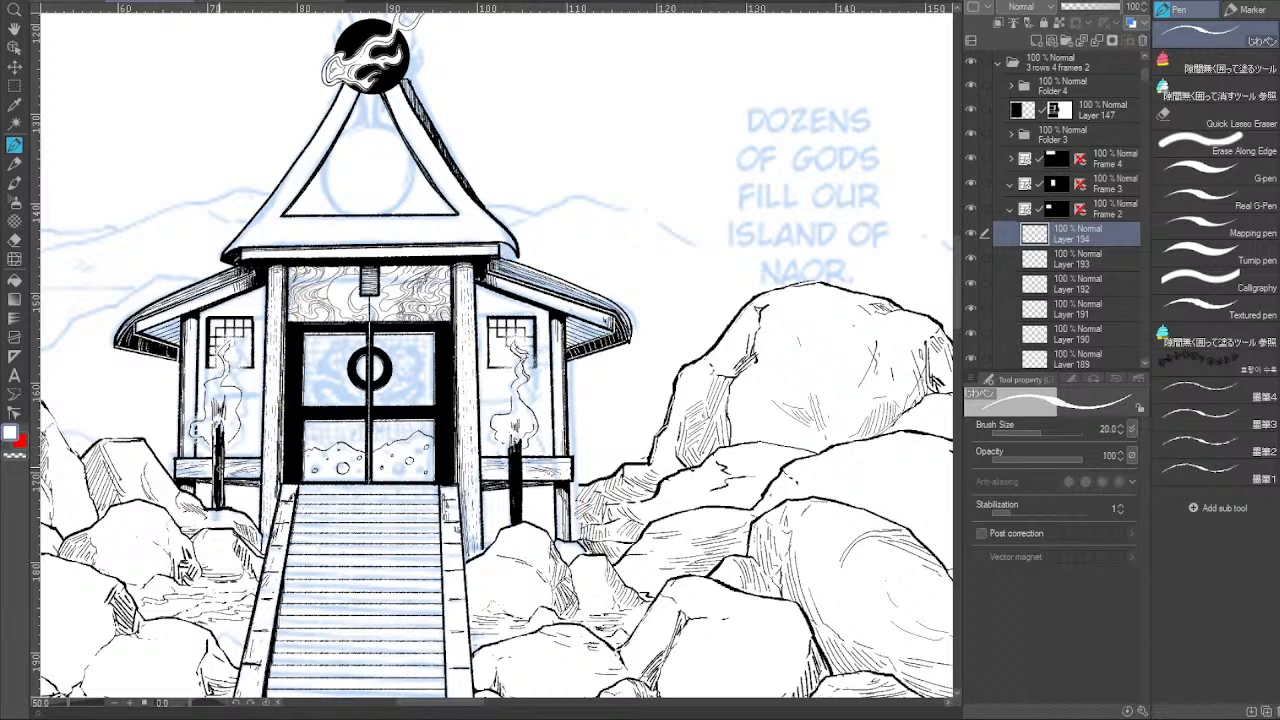
left_click_drag(513, 449, 512, 514)
left_click_drag(519, 451, 518, 508)
mouse_move(518, 456)
left_mouse_down()
mouse_move(553, 421)
mouse_move(556, 485)
mouse_move(615, 424)
left_mouse_up()
Add short white highlight strokes to the shafts of the left and right torches.
key("x")
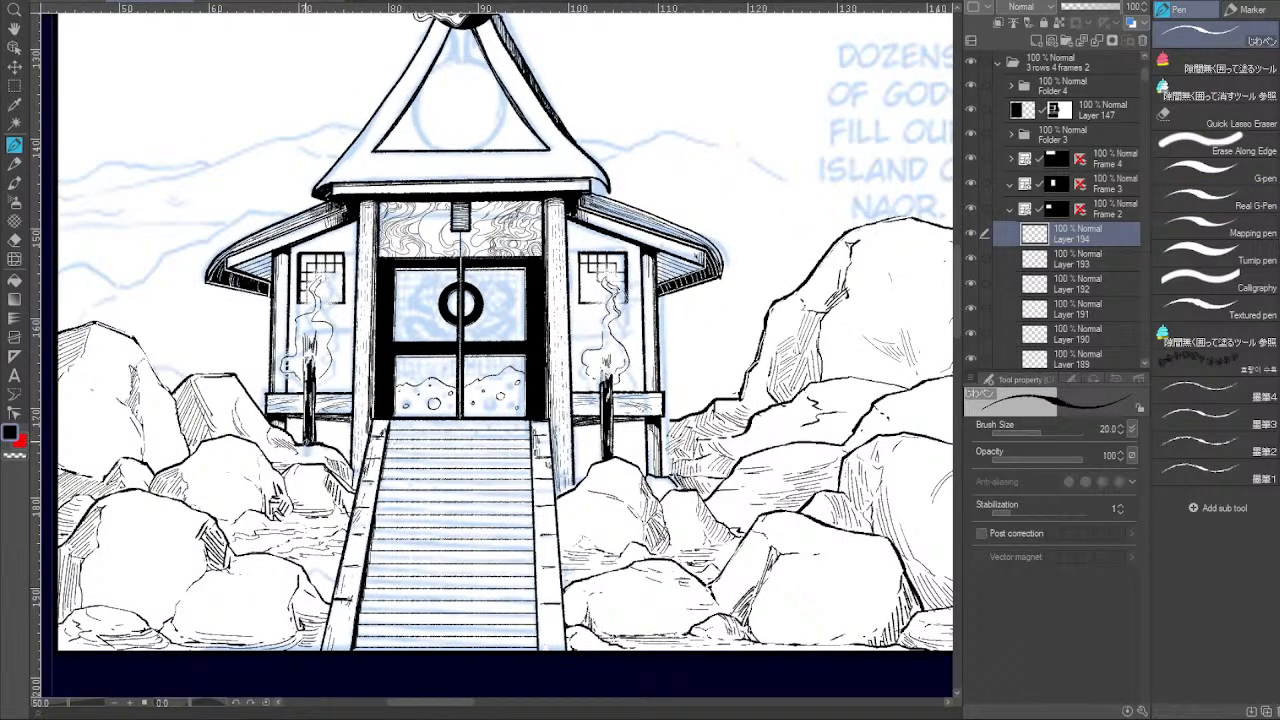
left_click_drag(307, 442, 299, 457)
key("x")
left_click_drag(301, 374, 307, 400)
left_click_drag(596, 398, 600, 420)
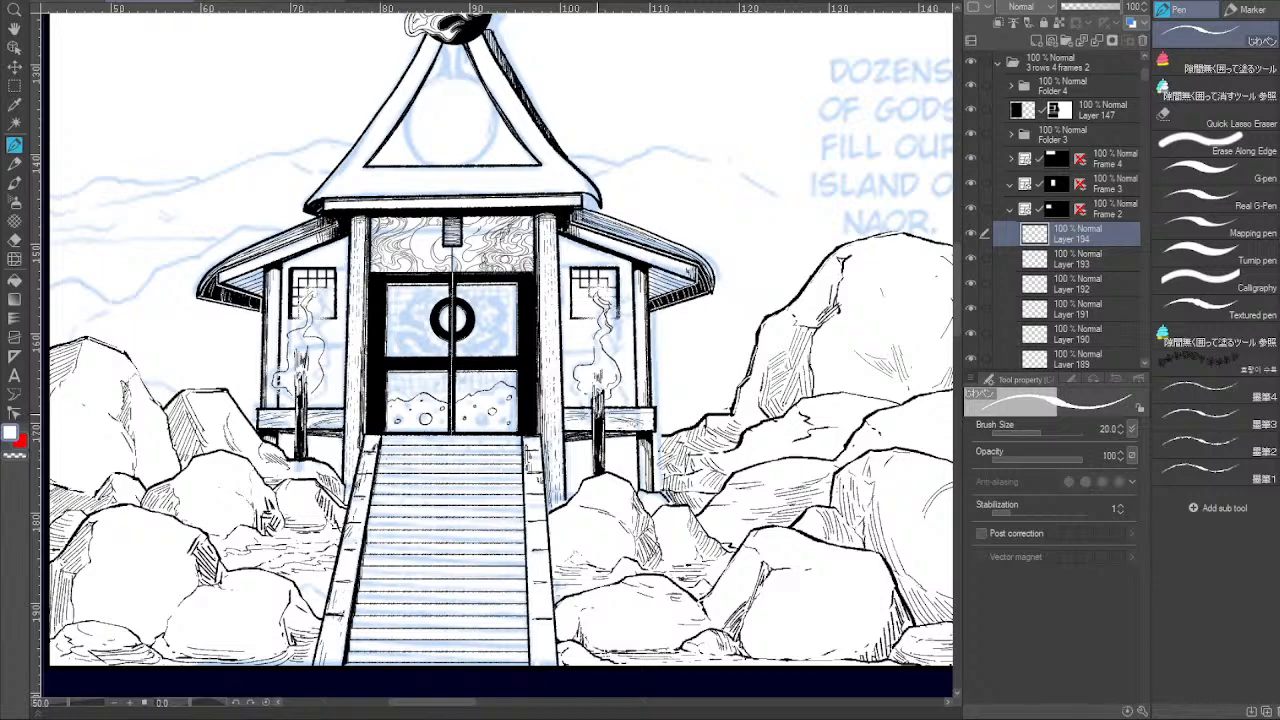
left_click_drag(733, 359, 667, 339)
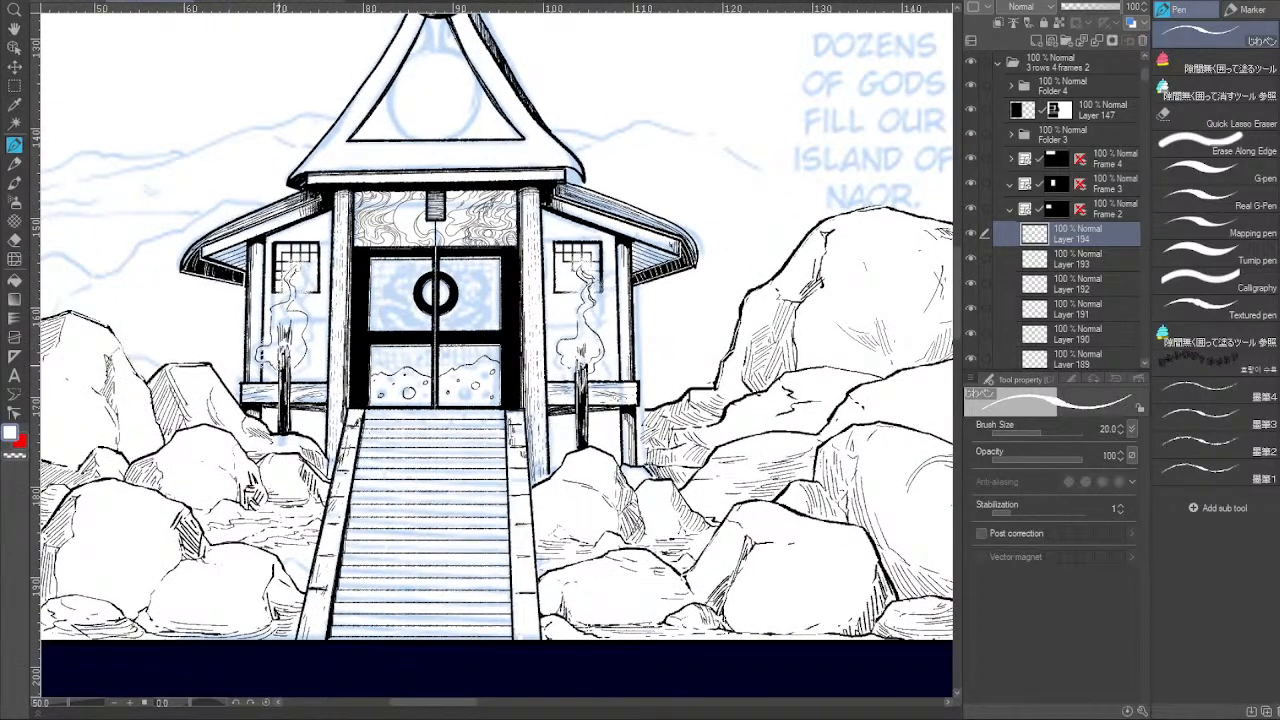
Add more short white highlight strokes around the flames and shafts of the left and right torches.
left_click_drag(276, 372, 296, 361)
left_click_drag(276, 370, 292, 354)
left_click_drag(280, 368, 290, 362)
mouse_move(276, 368)
left_mouse_down()
mouse_move(282, 358)
mouse_move(282, 378)
left_mouse_up()
mouse_move(574, 378)
left_mouse_down()
mouse_move(590, 362)
mouse_move(604, 366)
mouse_move(600, 380)
mouse_move(592, 364)
left_mouse_up()
left_click_drag(274, 366, 292, 330)
mouse_move(578, 356)
left_mouse_down()
mouse_move(590, 345)
mouse_move(590, 374)
left_mouse_up()
left_click_drag(634, 324, 569, 326)
left_click_drag(570, 322, 581, 336)
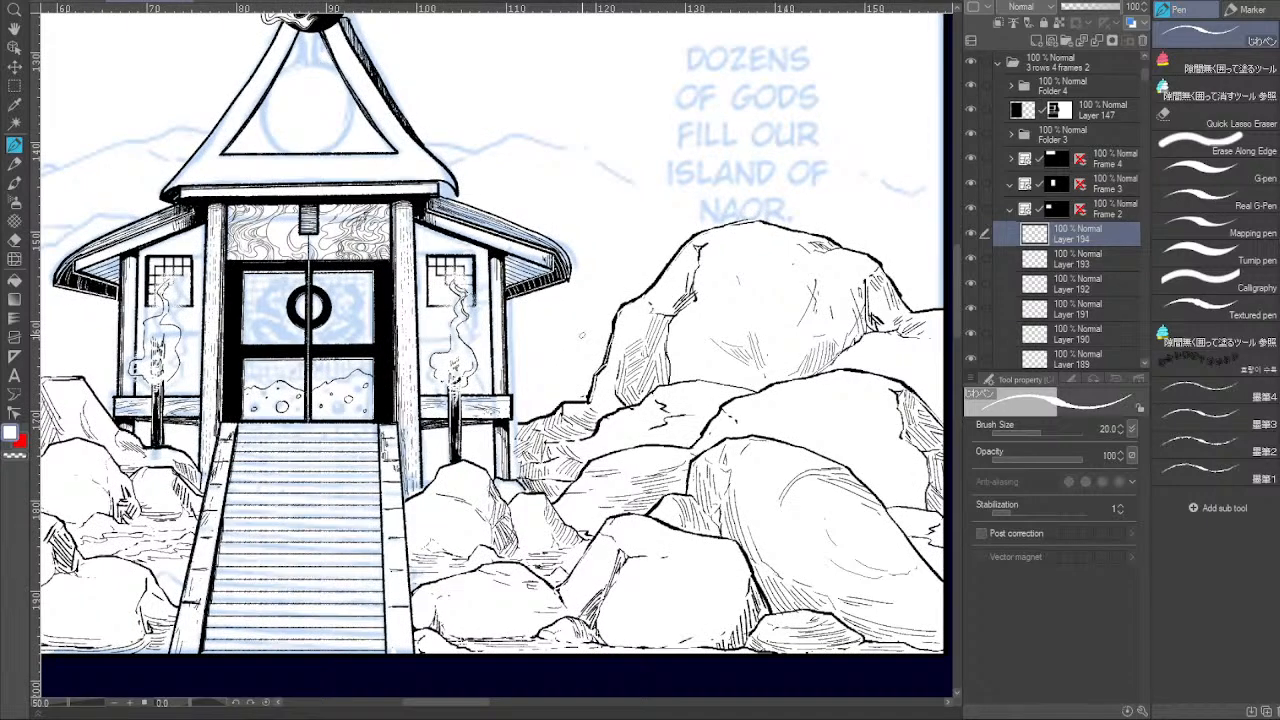
Add a new layer directly beneath Layer 165 in Frame 2 for the background line art.
left_click_drag(503, 493, 543, 483)
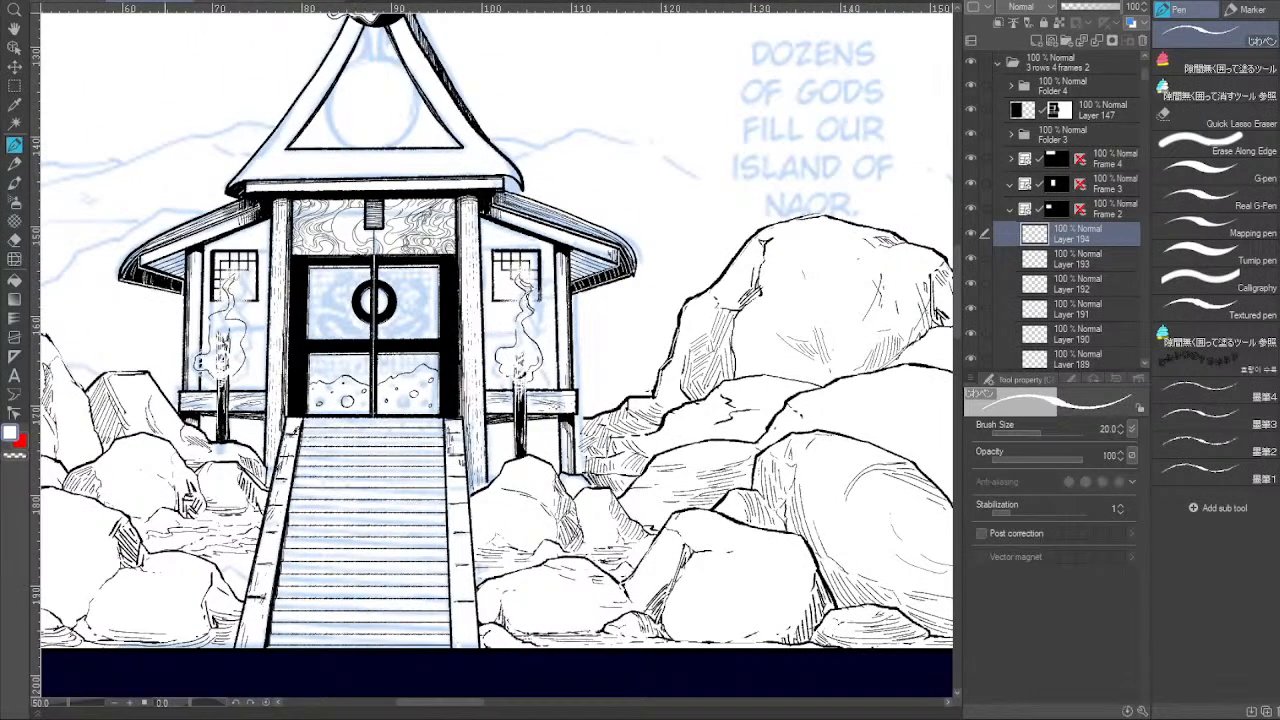
left_click(115, 703)
left_click_drag(578, 354, 554, 392)
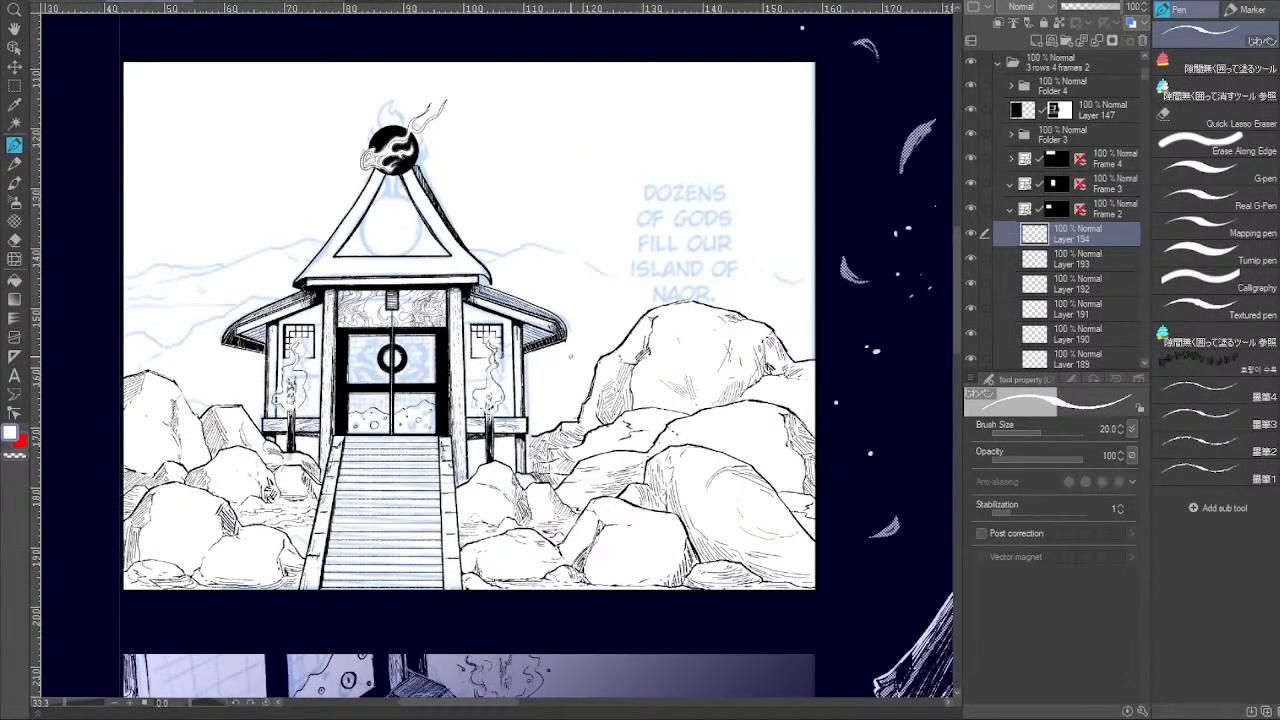
left_click_drag(1147, 63, 1134, 122)
left_click(1038, 292)
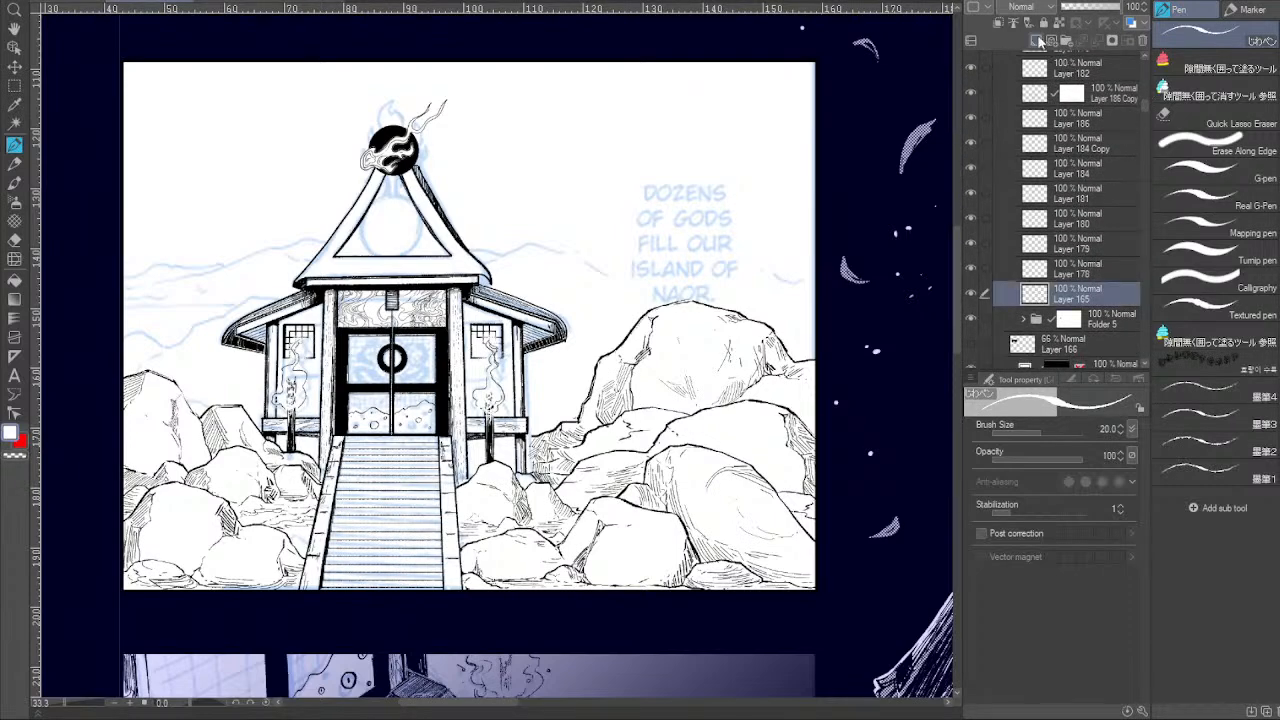
left_click(1036, 41)
left_click_drag(1035, 290, 1036, 330)
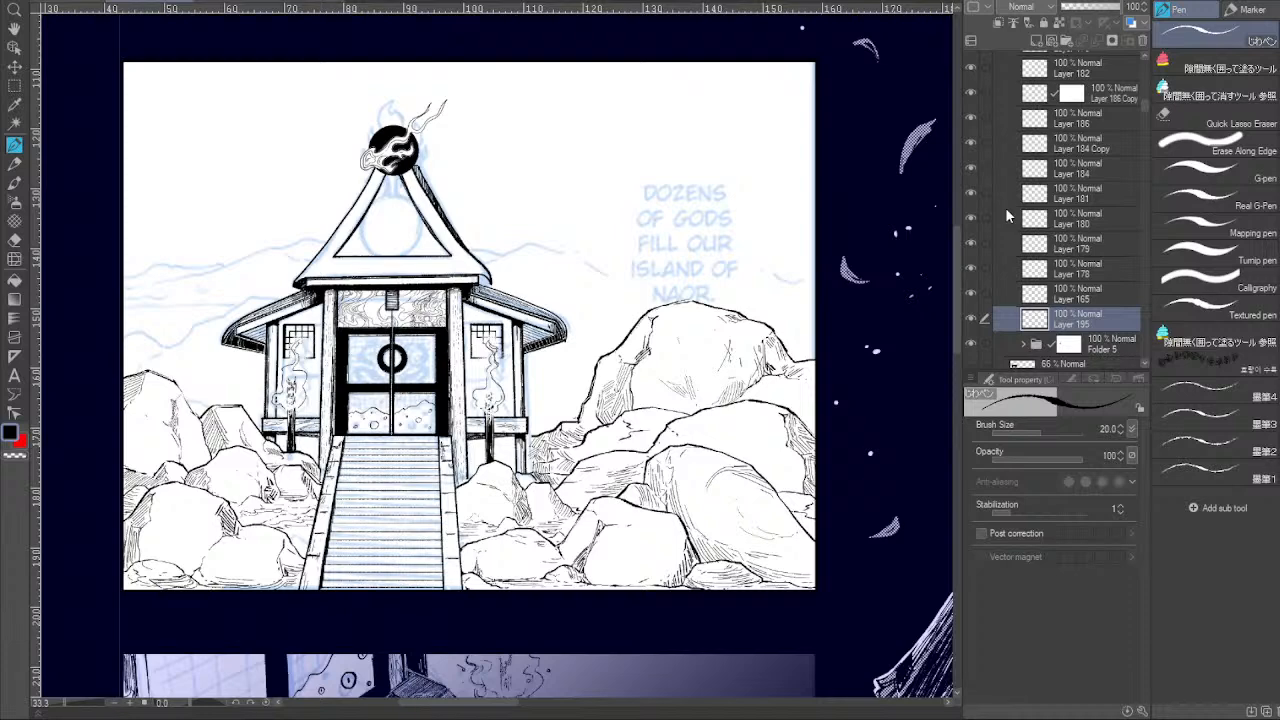
mouse_move(124, 278)
left_mouse_down()
mouse_move(164, 262)
mouse_move(204, 269)
left_mouse_up()
mouse_move(326, 237)
left_mouse_down()
mouse_move(205, 257)
mouse_move(176, 278)
left_mouse_up()
key("ctrl+z")
key("ctrl+z")
key("ctrl+z")
Ink the distant mountain ridges on both sides of the temple roof in black with the size 20 pen.
mouse_move(179, 269)
left_mouse_down()
mouse_move(248, 268)
mouse_move(234, 272)
mouse_move(288, 236)
mouse_move(255, 262)
mouse_move(266, 231)
mouse_move(329, 239)
left_mouse_up()
mouse_move(486, 251)
left_mouse_down()
mouse_move(554, 242)
mouse_move(607, 264)
left_mouse_up()
key("ctrl+z")
mouse_move(482, 250)
left_mouse_down()
mouse_move(565, 255)
mouse_move(545, 247)
mouse_move(609, 290)
mouse_move(487, 276)
left_mouse_up()
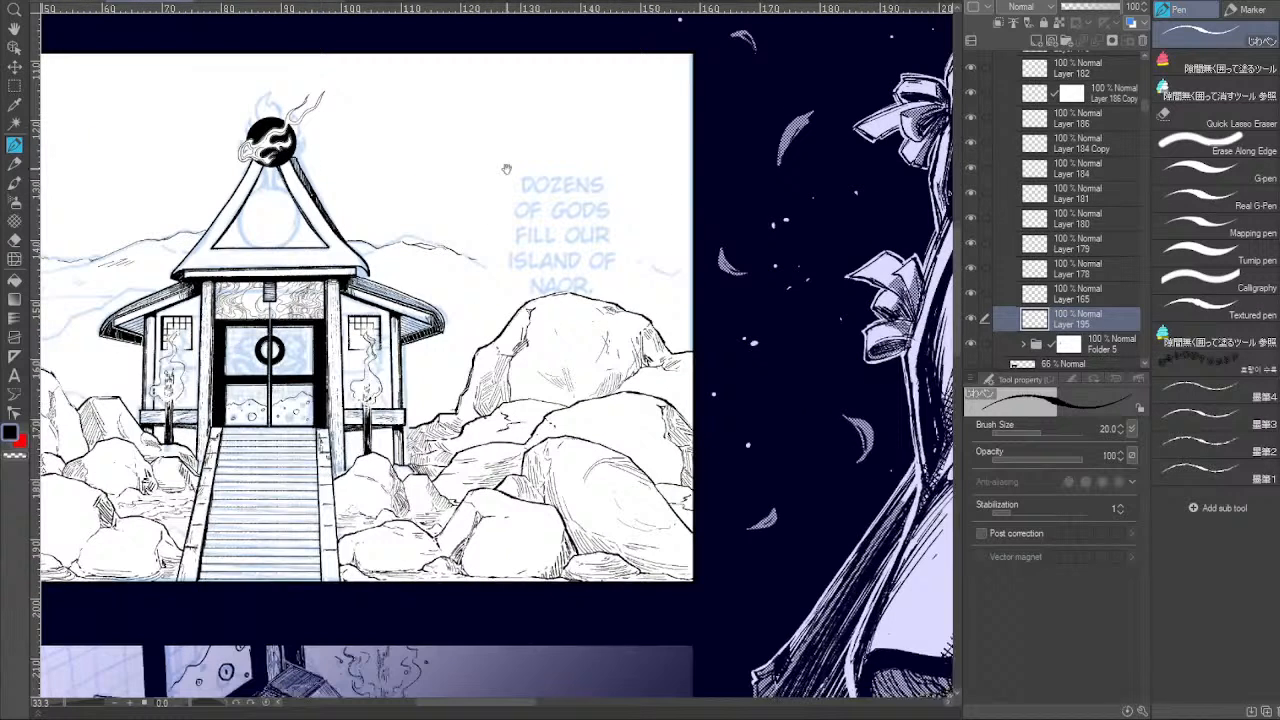
Extend the right-hand mountain ridge toward the panel edge and ink the low horizon line beneath it.
left_click_drag(554, 240, 818, 236)
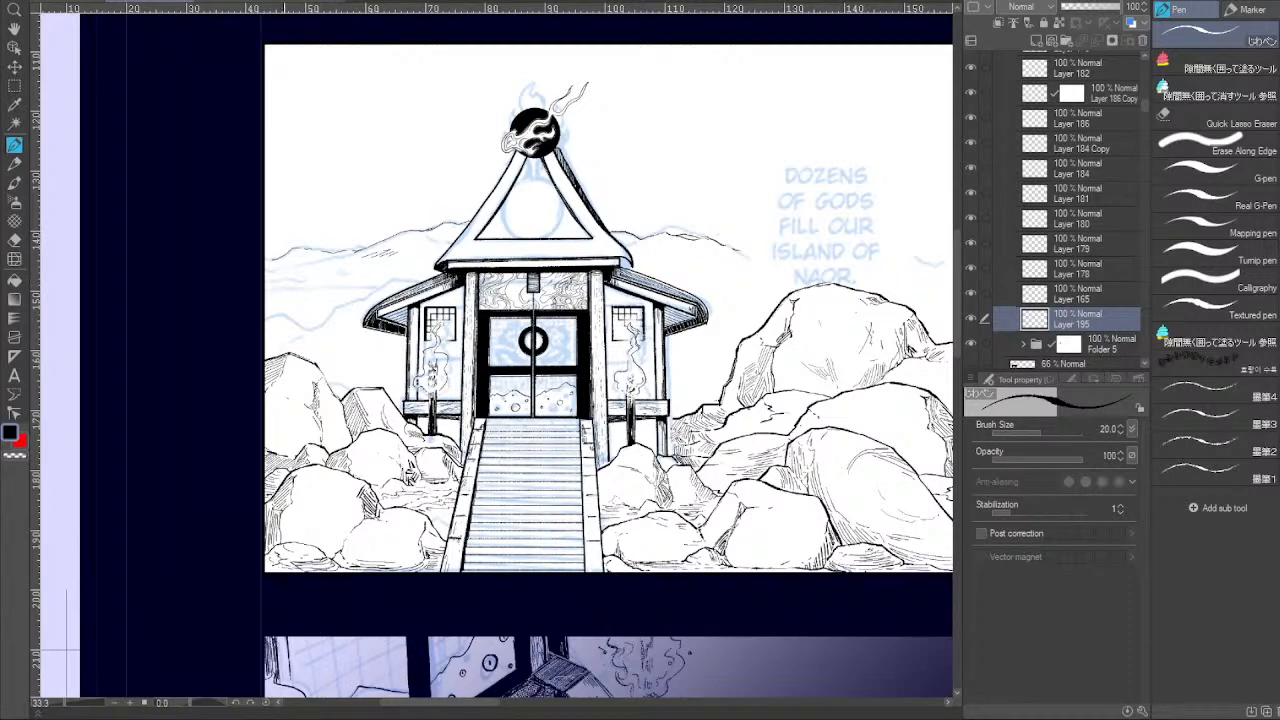
left_click(186, 704)
left_click_drag(261, 396, 383, 339)
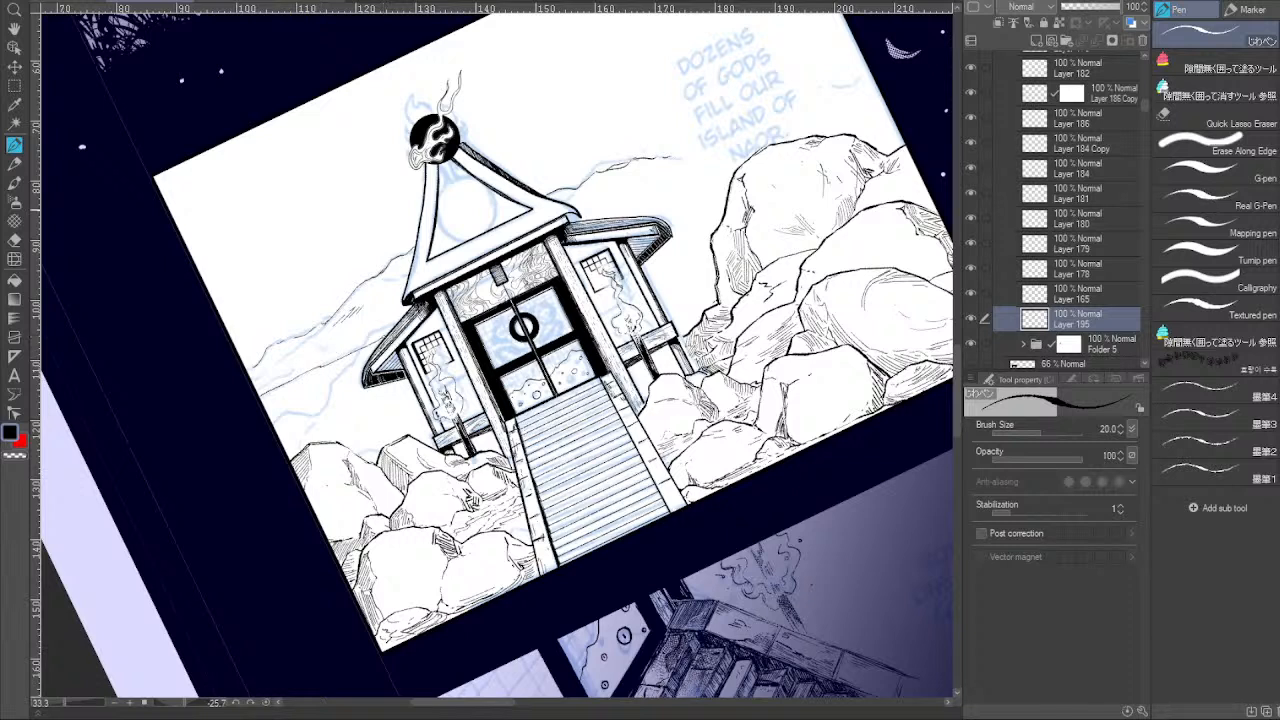
left_click_drag(646, 216, 699, 186)
left_click_drag(641, 217, 716, 178)
mouse_move(845, 104)
left_mouse_down()
mouse_move(878, 93)
mouse_move(856, 77)
mouse_move(822, 88)
left_mouse_up()
left_click_drag(693, 233, 559, 396)
left_click_drag(590, 304, 557, 316)
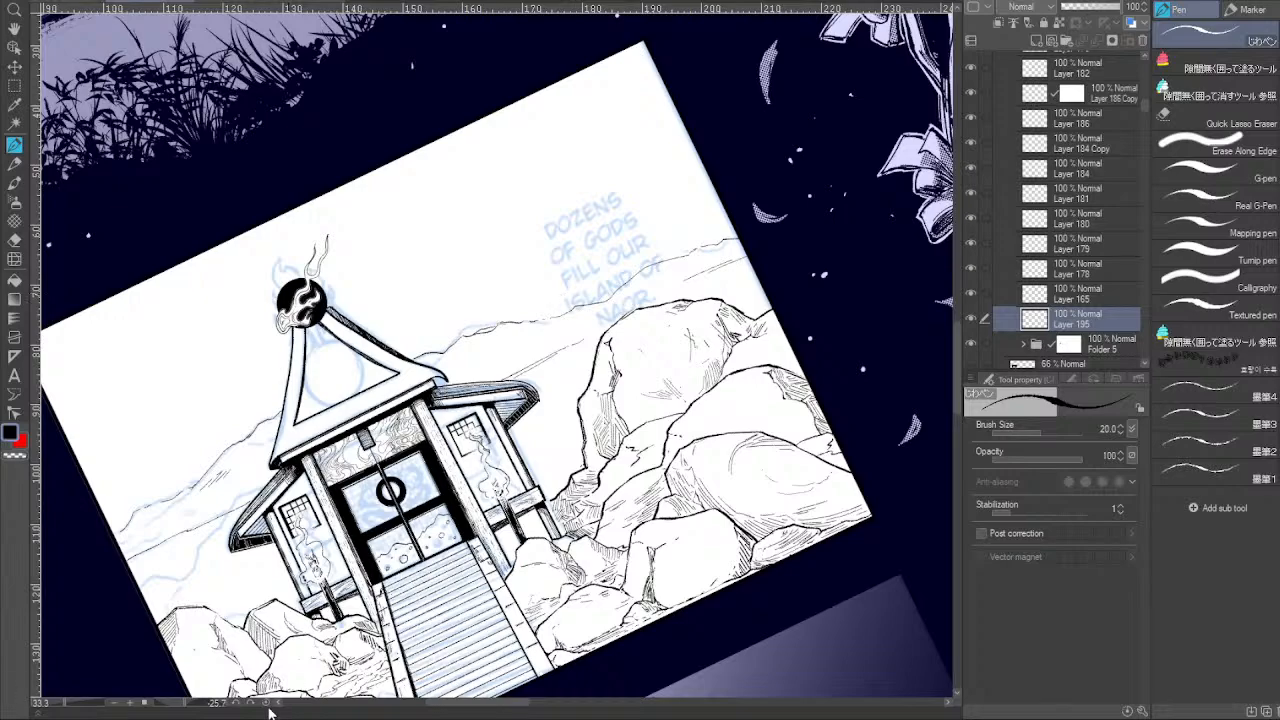
Ink the contour lines of the mountain slope to the left of the temple.
left_click(266, 703)
left_click_drag(345, 422, 581, 425)
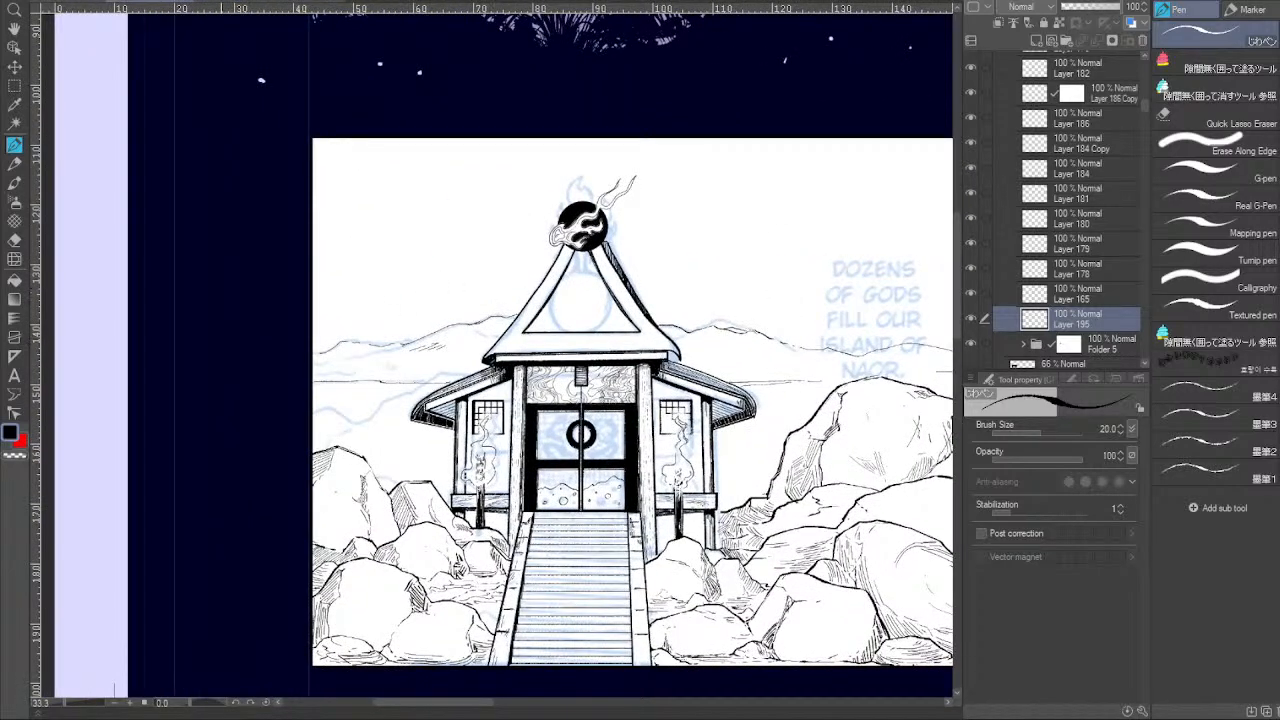
left_click_drag(187, 704, 178, 704)
mouse_move(436, 433)
left_mouse_down()
mouse_move(403, 511)
mouse_move(415, 505)
left_mouse_up()
left_click_drag(441, 469, 427, 487)
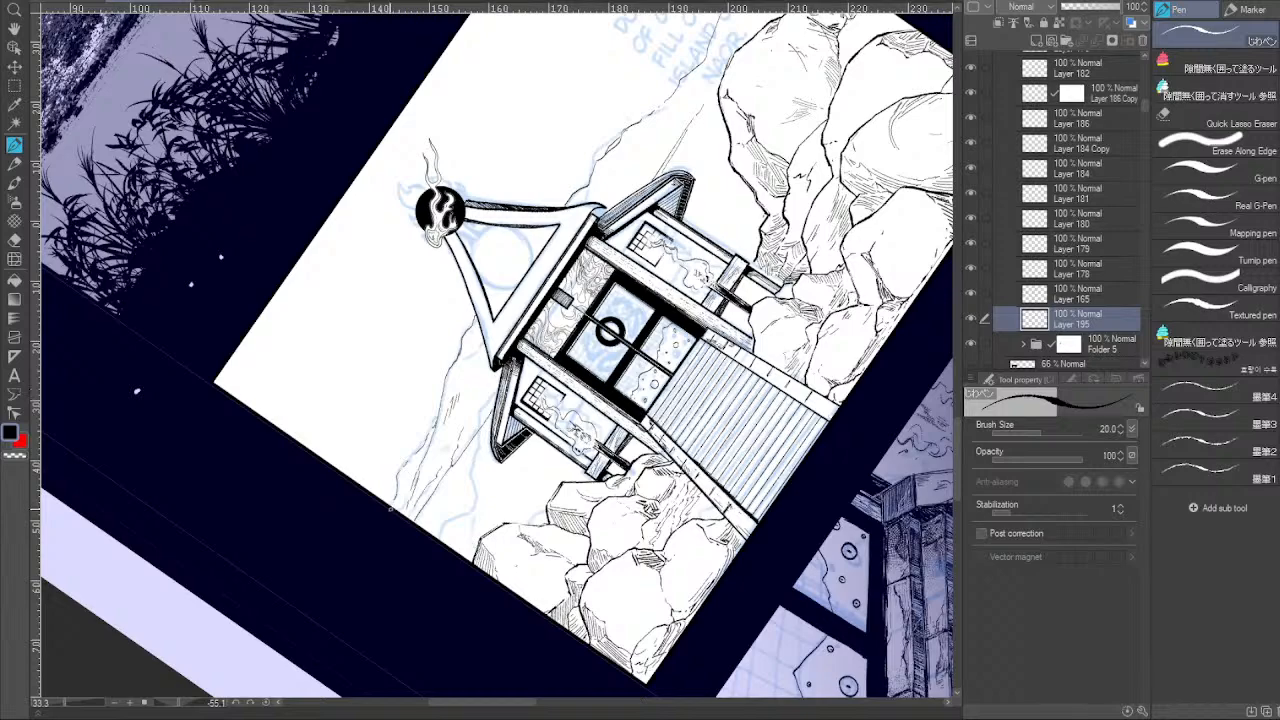
left_click(266, 703)
Add fine contour and texture lines to the distant mountains on both sides of the temple.
left_click_drag(637, 354, 626, 358)
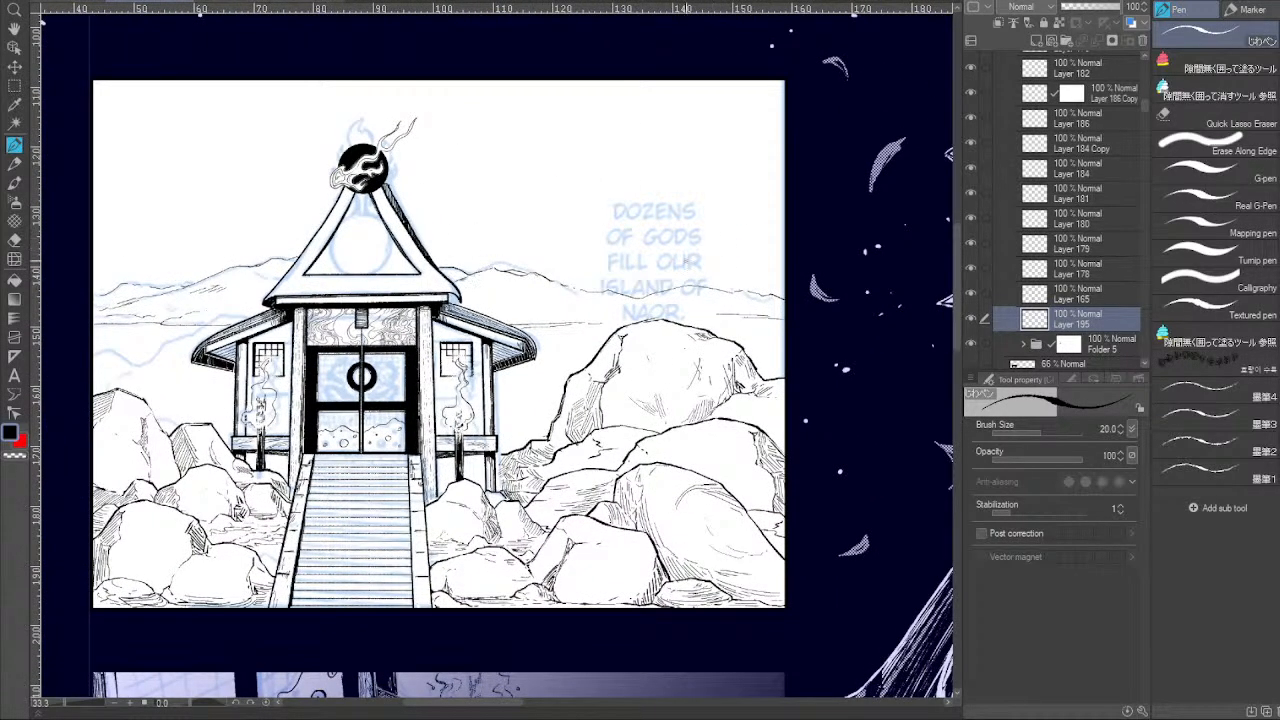
left_click_drag(643, 236, 547, 220)
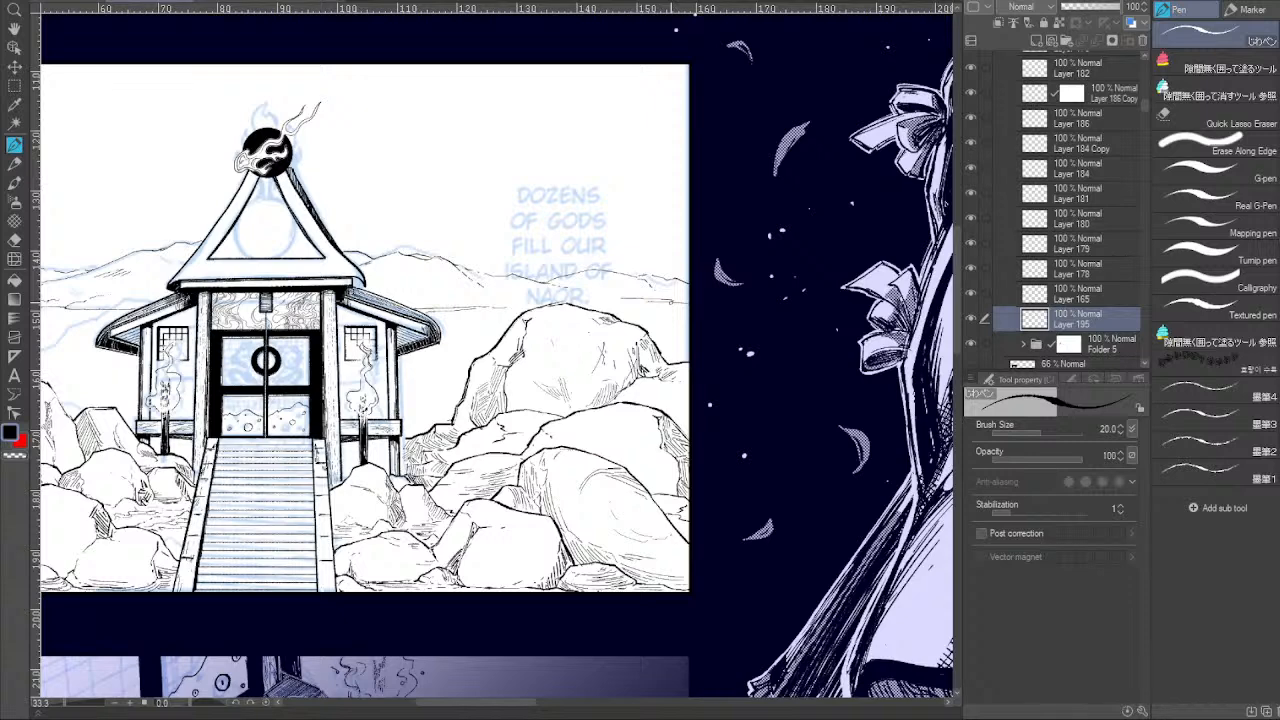
left_click_drag(553, 376, 672, 361)
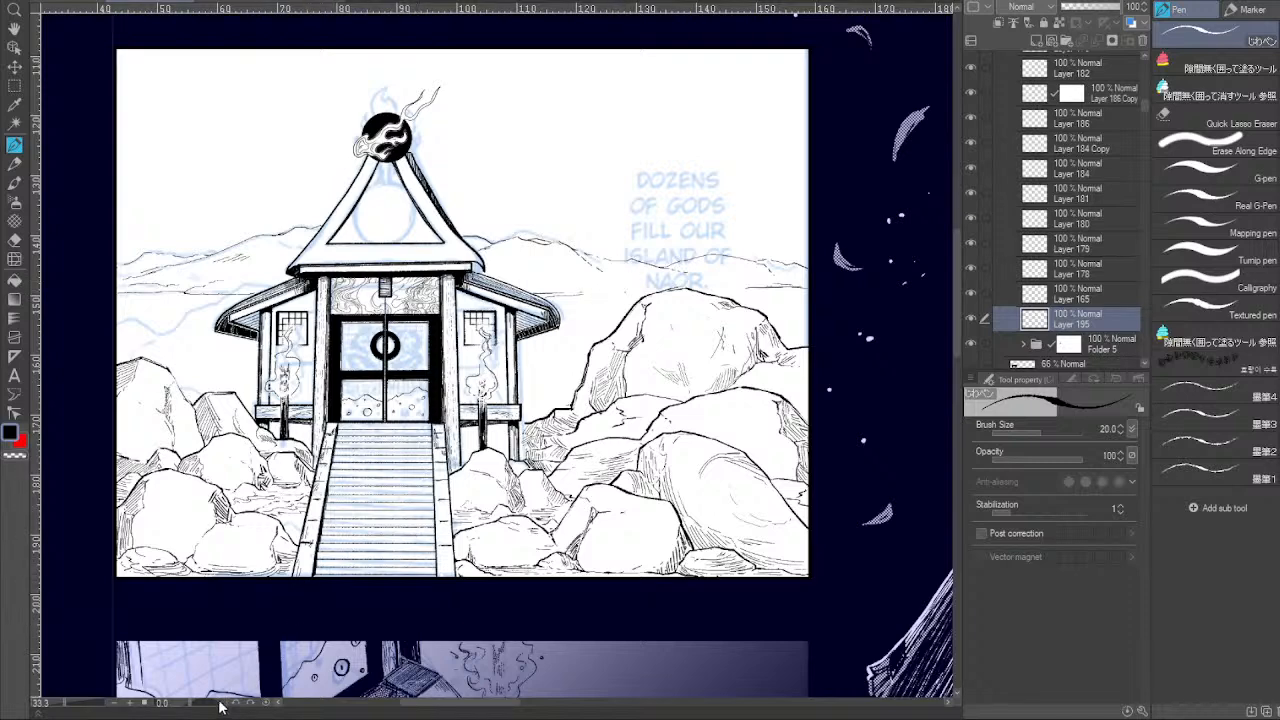
left_click_drag(196, 711, 183, 709)
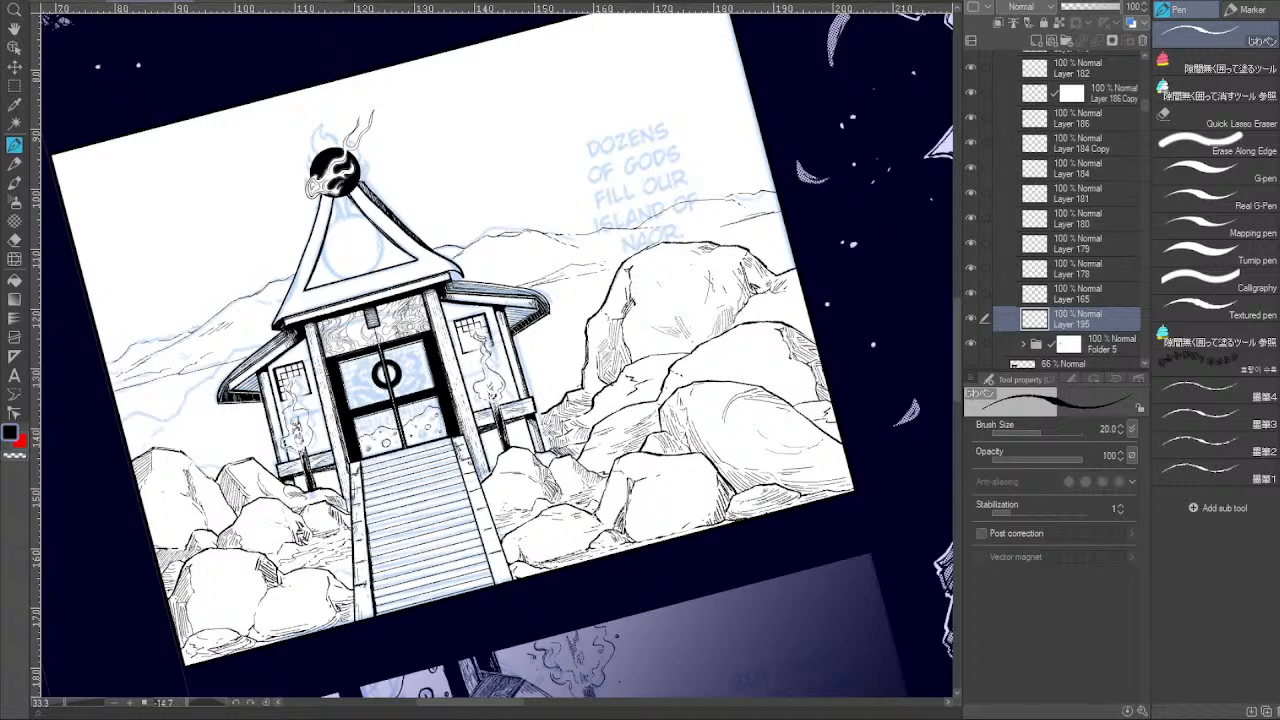
mouse_move(632, 363)
left_mouse_down()
mouse_move(600, 335)
mouse_move(642, 349)
left_mouse_up()
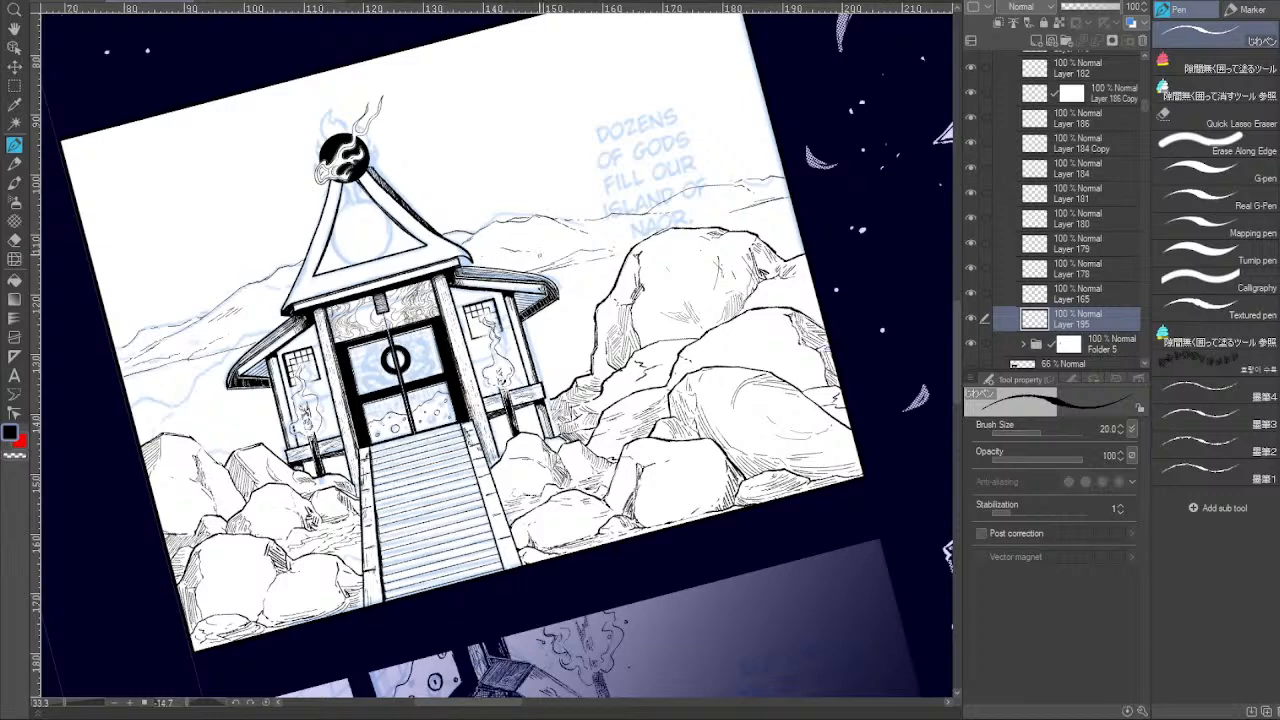
left_click_drag(554, 199, 701, 189)
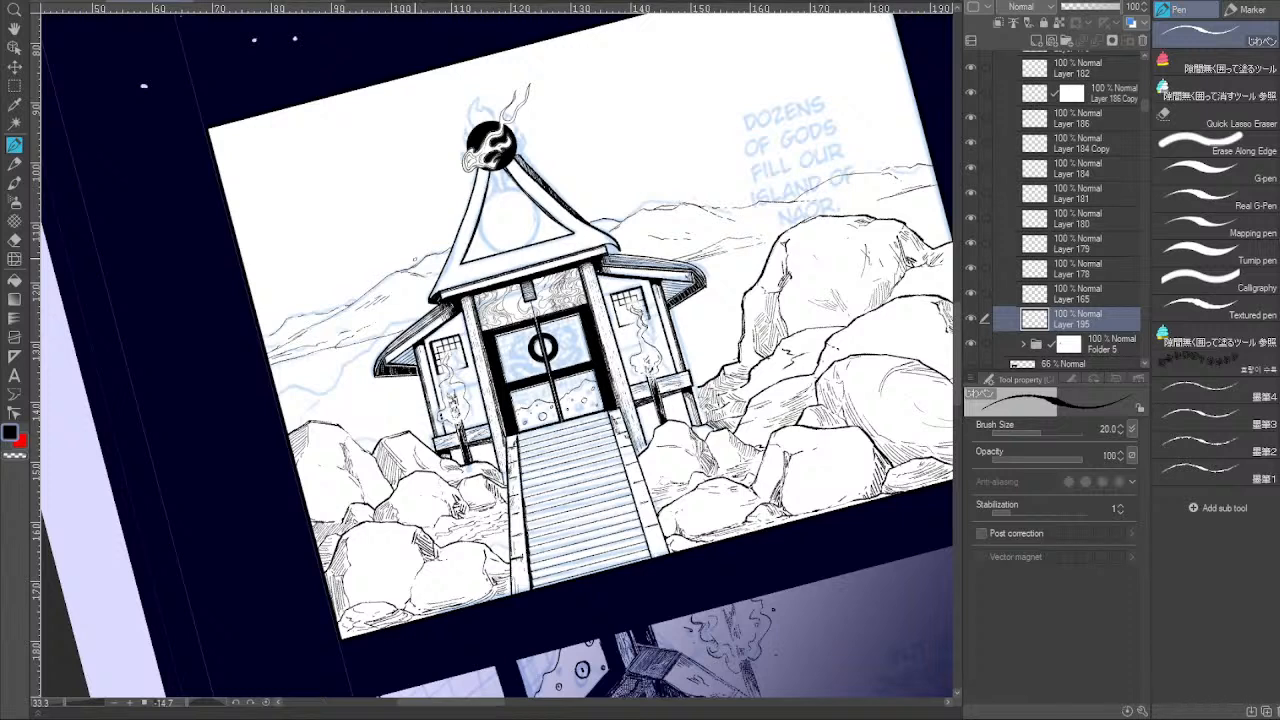
Examine the upright temple panel together with the panel below it on the comic page.
left_click(266, 705)
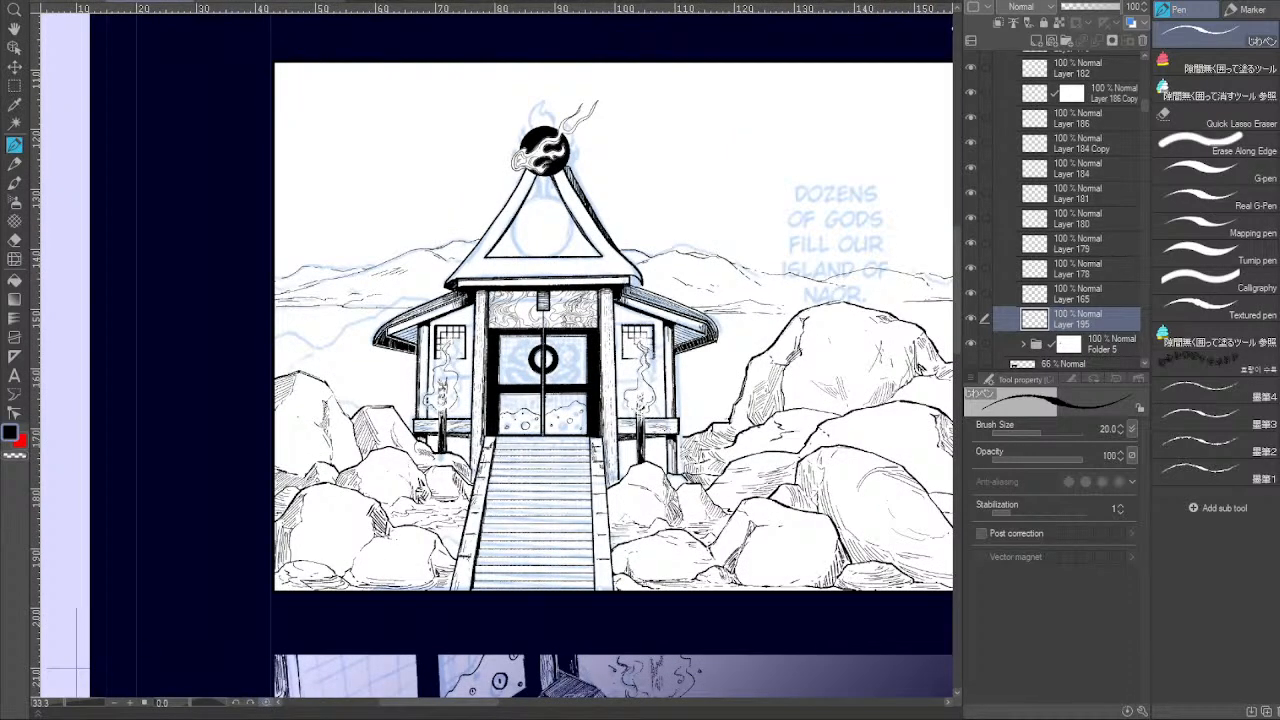
scroll(486, 543, "up", 10)
scroll(580, 500, "down", 3)
scroll(590, 484, "up", 2)
left_click_drag(620, 640, 490, 170)
left_click_drag(550, 665, 538, 294)
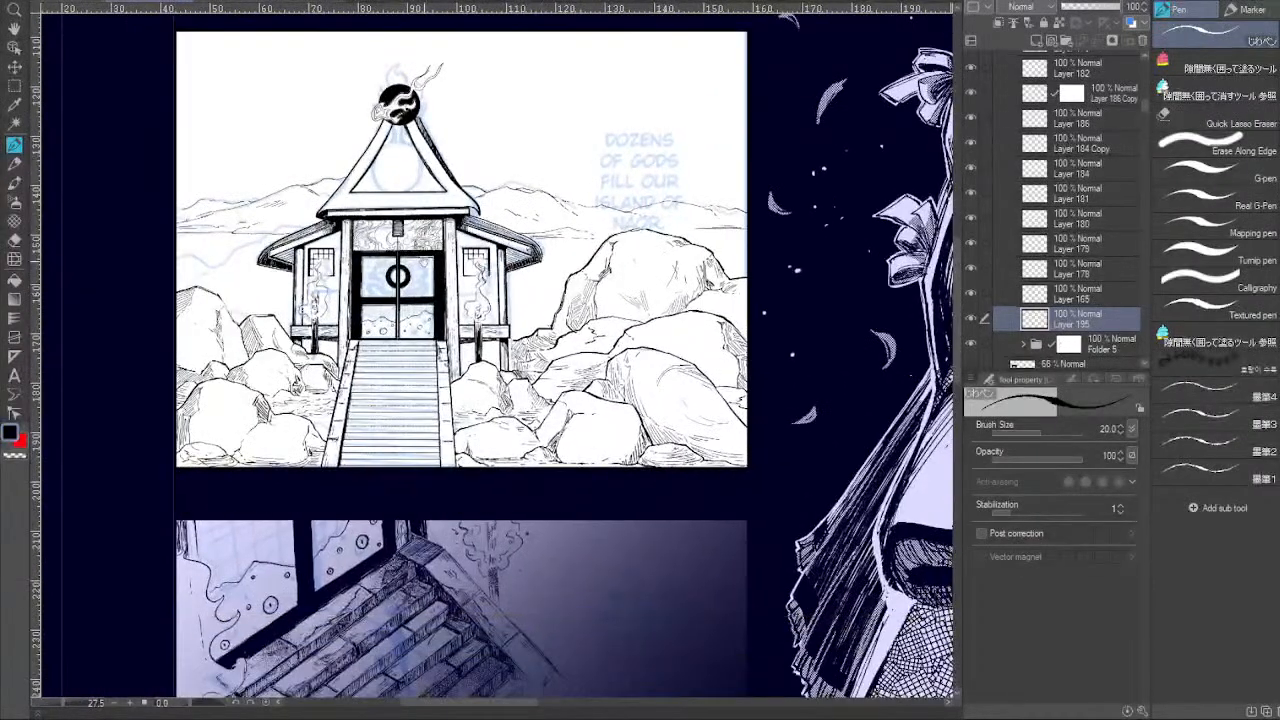
Open the comic's multi-page overview and look through the sketched spreads between pages 21 and 40.
left_click(79, 2)
scroll(521, 288, "down", 15)
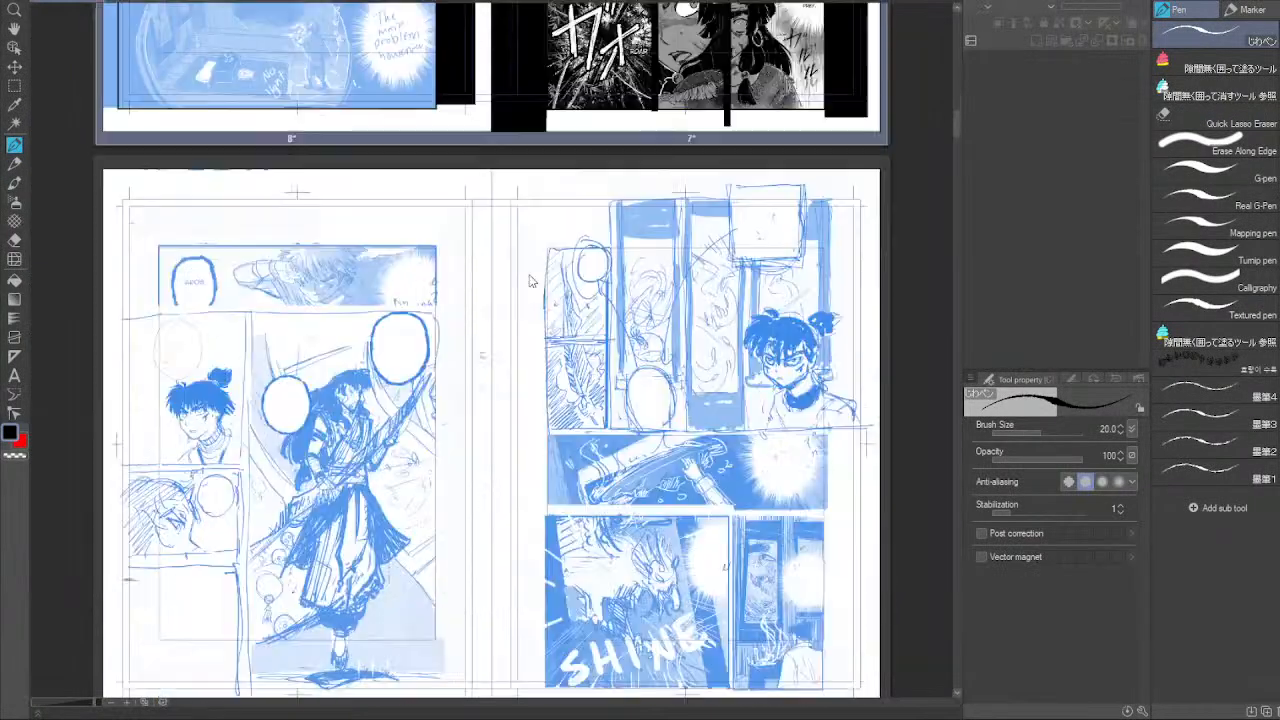
scroll(588, 305, "down", 12)
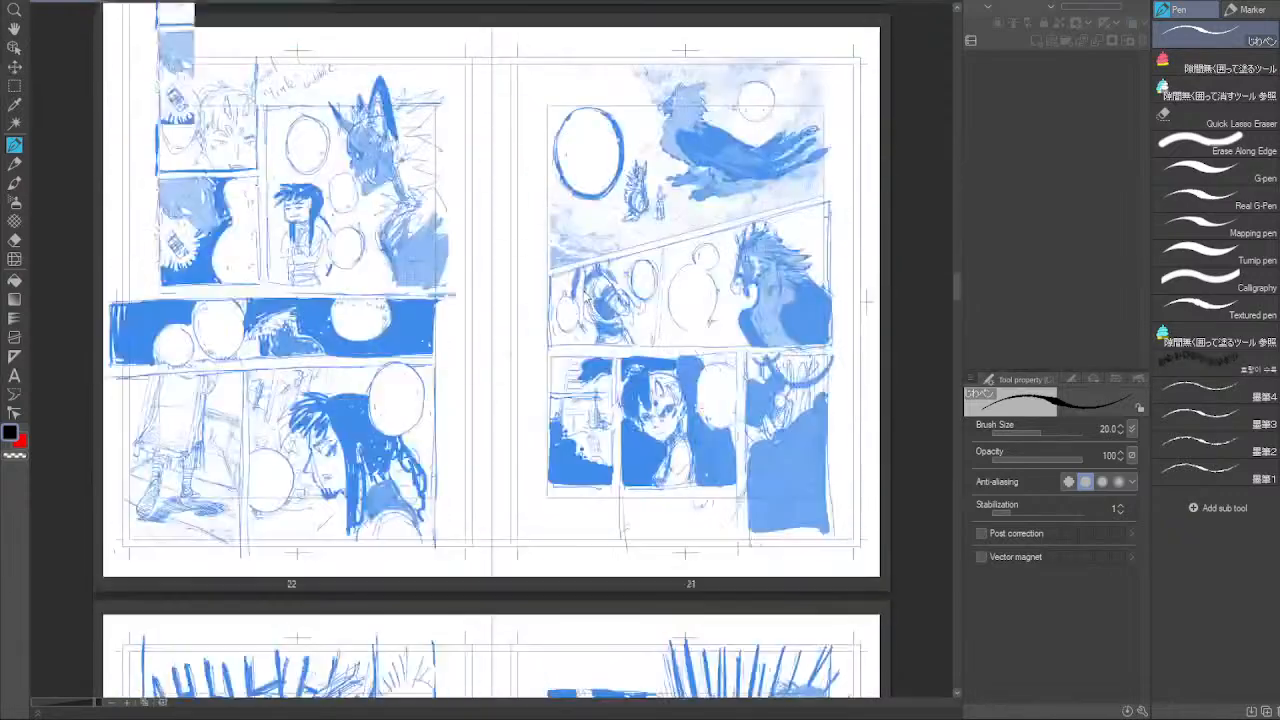
scroll(584, 300, "down", 7)
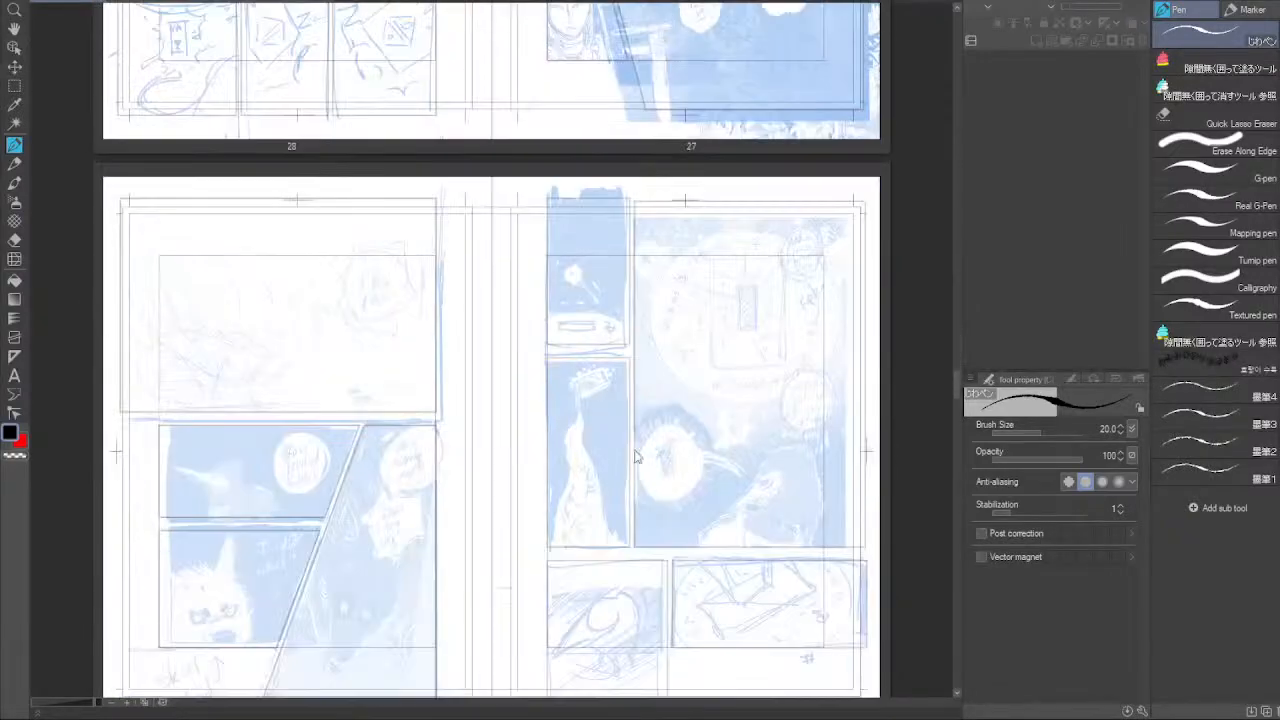
scroll(530, 365, "up", 7)
scroll(528, 365, "down", 2)
scroll(597, 333, "down", 5)
scroll(597, 333, "down", 10)
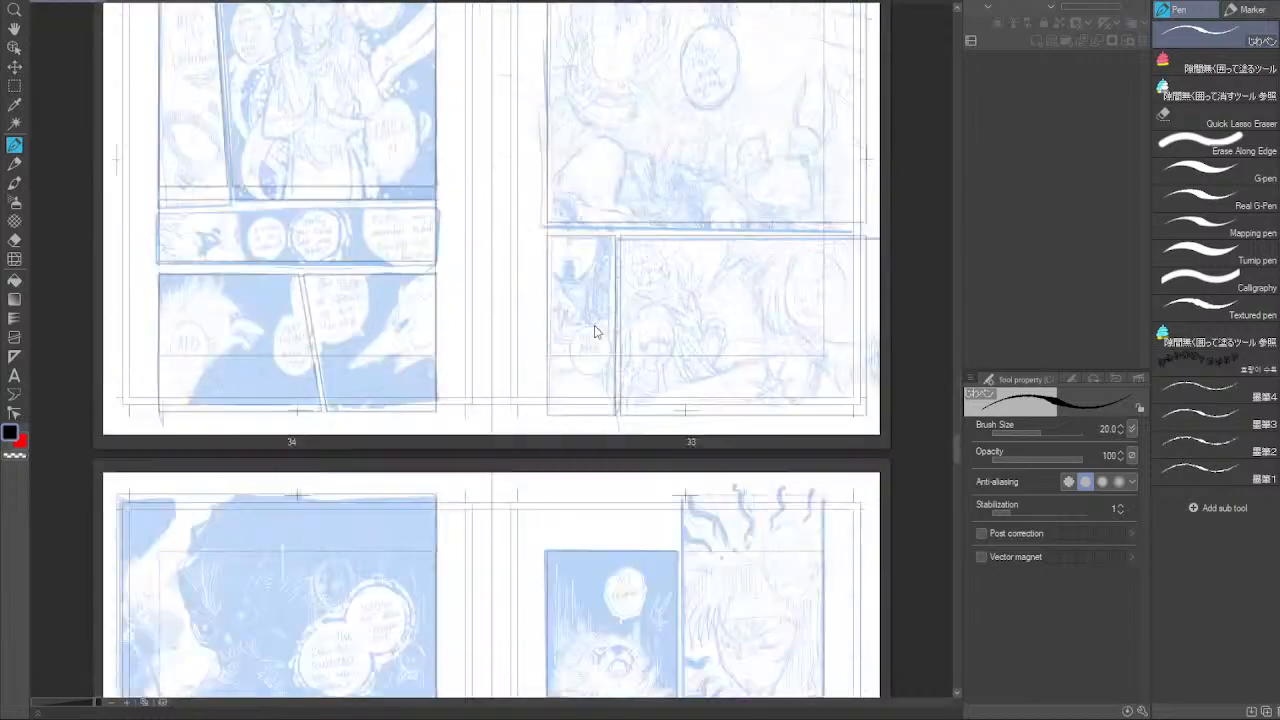
scroll(597, 330, "down", 8)
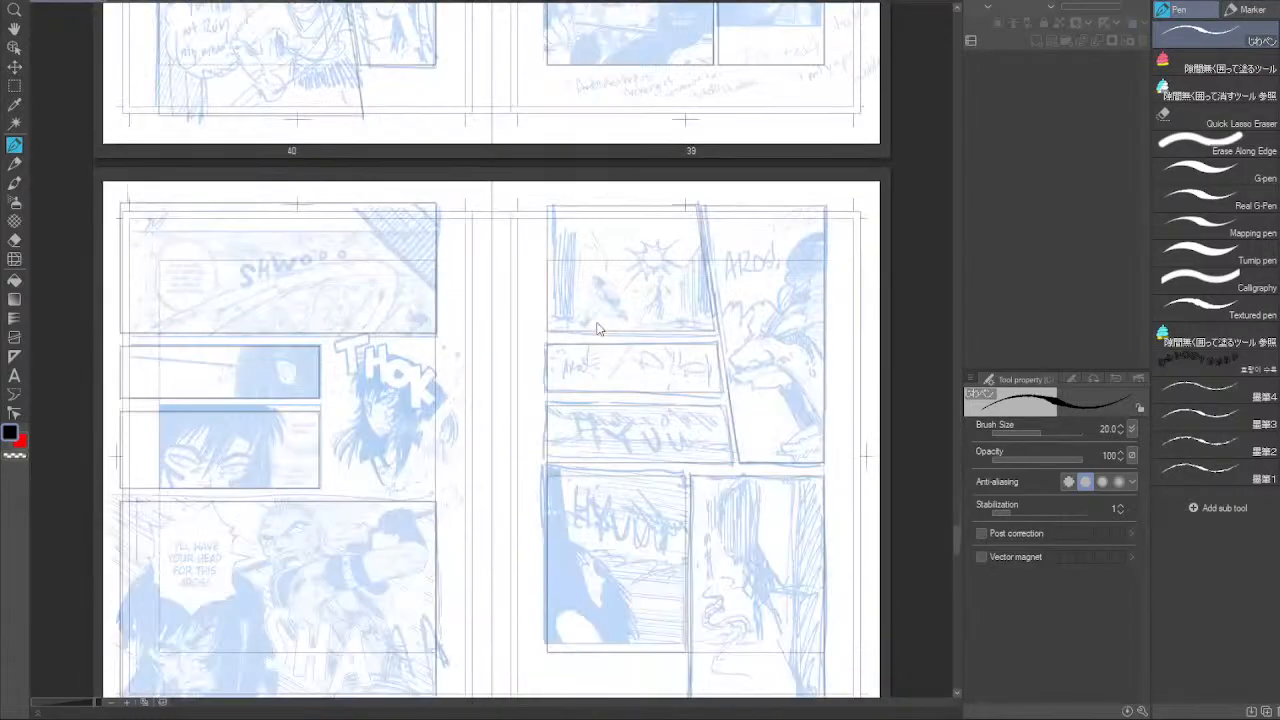
scroll(424, 324, "up", 5)
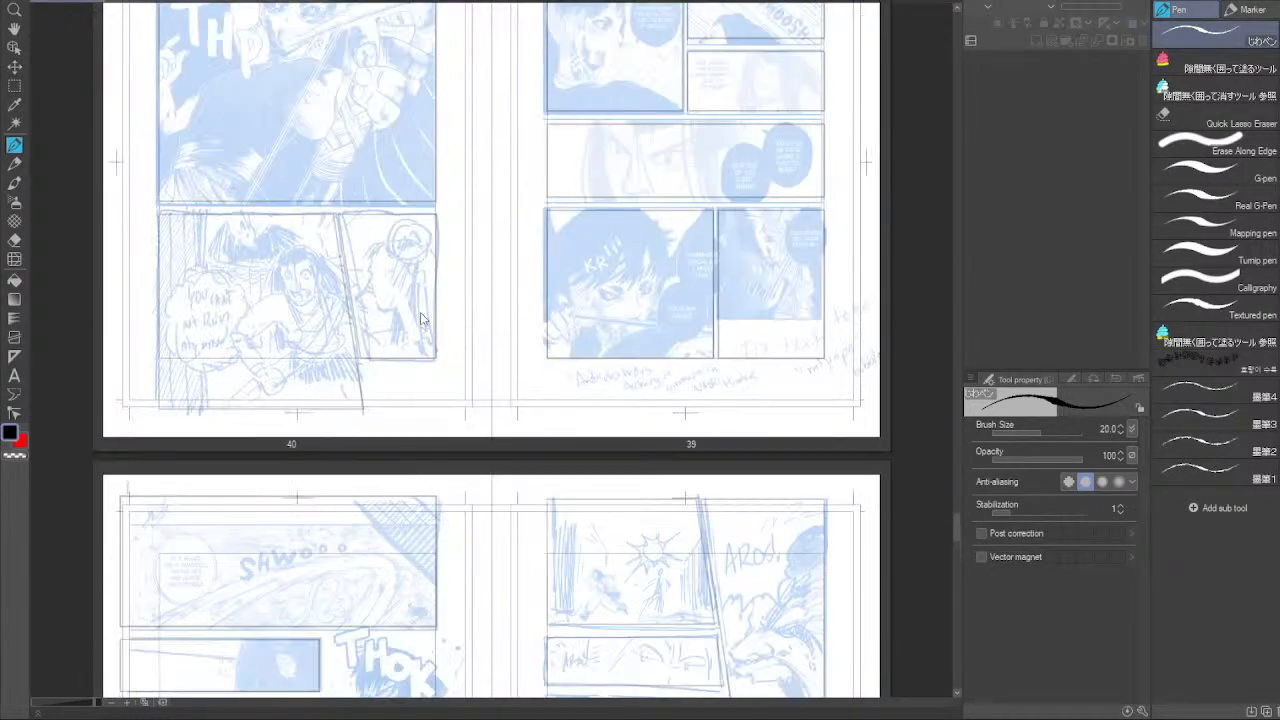
scroll(513, 248, "up", 5)
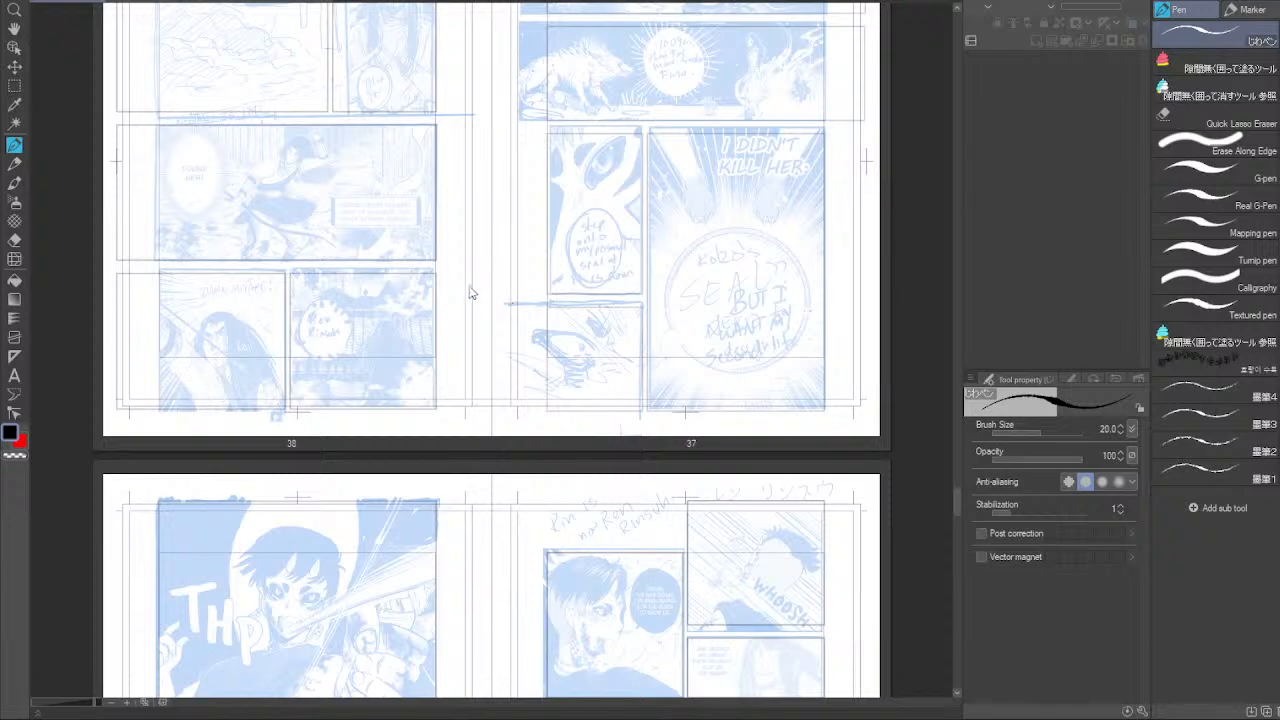
scroll(449, 289, "up", 2)
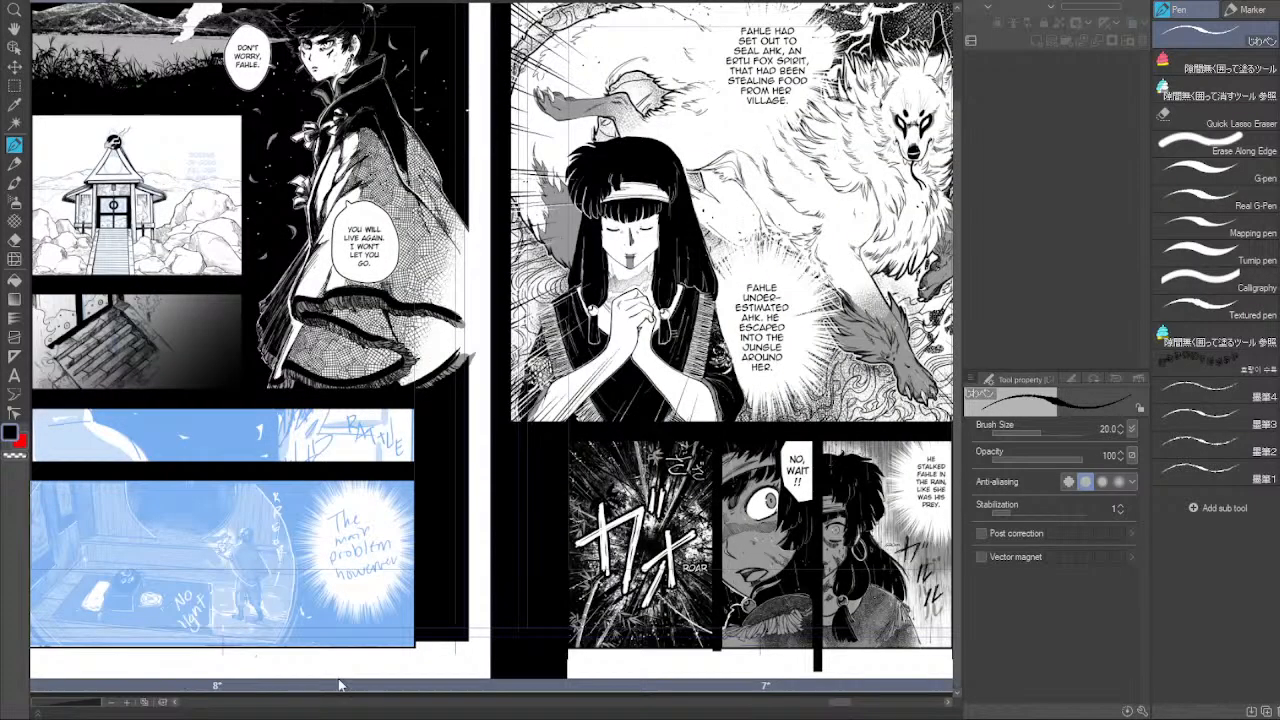
Examine the blue layout sketches from page 38 onward in the multi-page view, comparing neighbouring action pages.
mouse_move(841, 705)
left_mouse_down()
mouse_move(289, 703)
mouse_move(390, 697)
left_mouse_up()
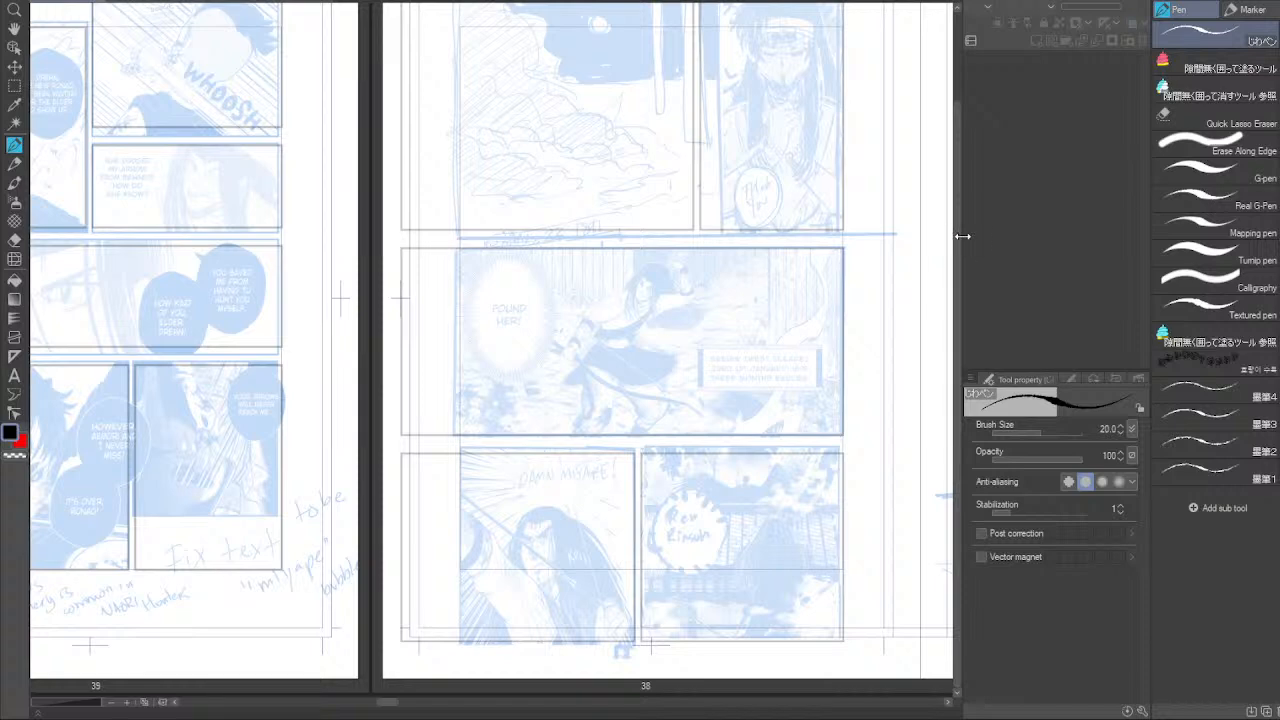
left_click_drag(958, 231, 957, 196)
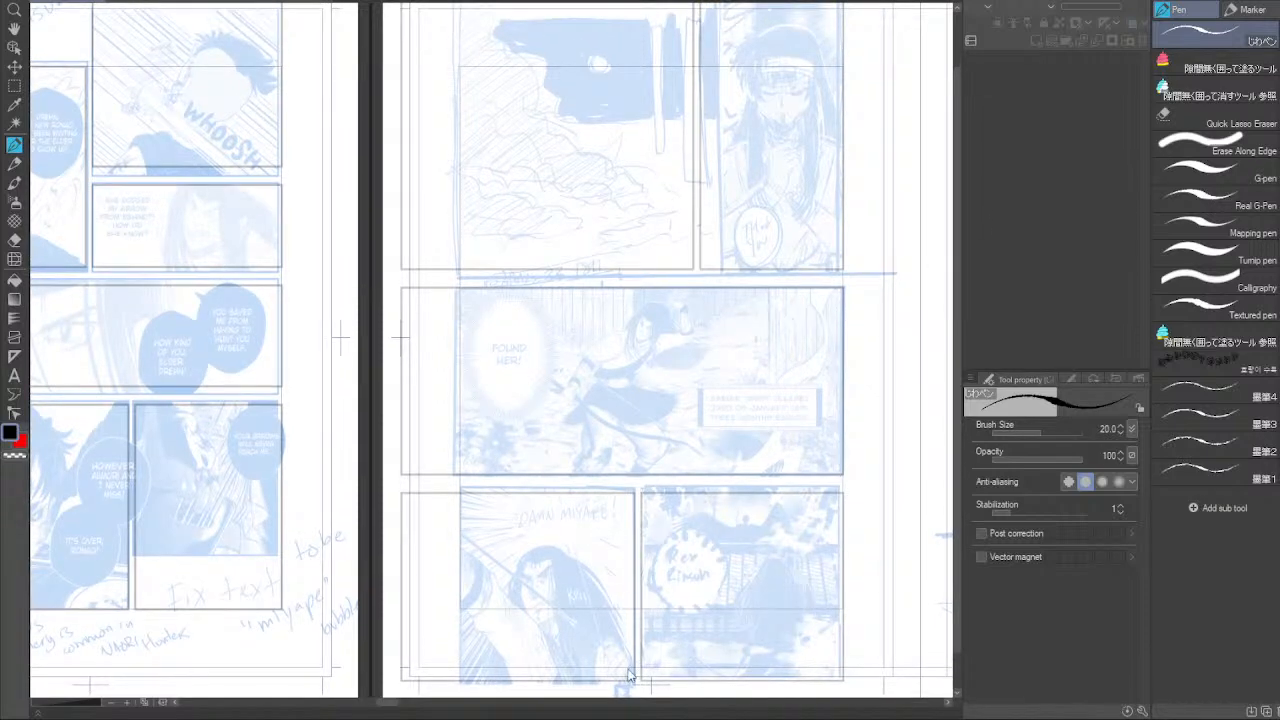
left_click_drag(381, 705, 359, 697)
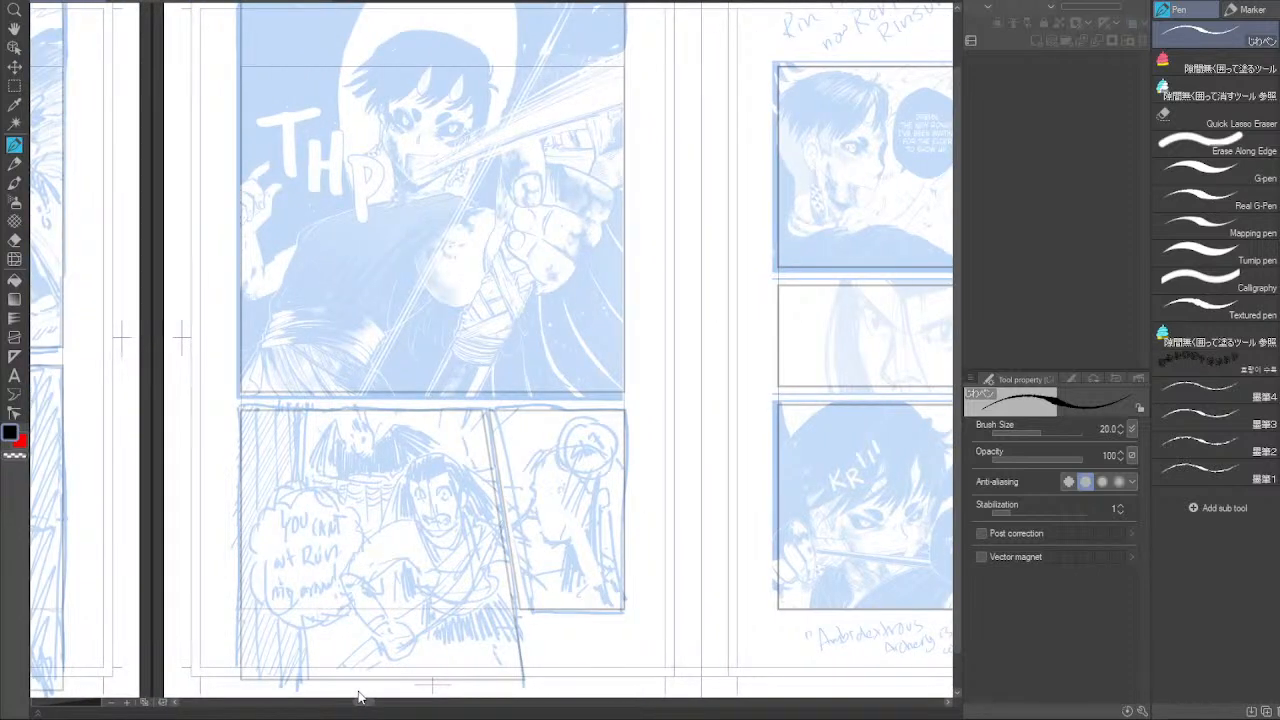
left_click_drag(371, 700, 381, 702)
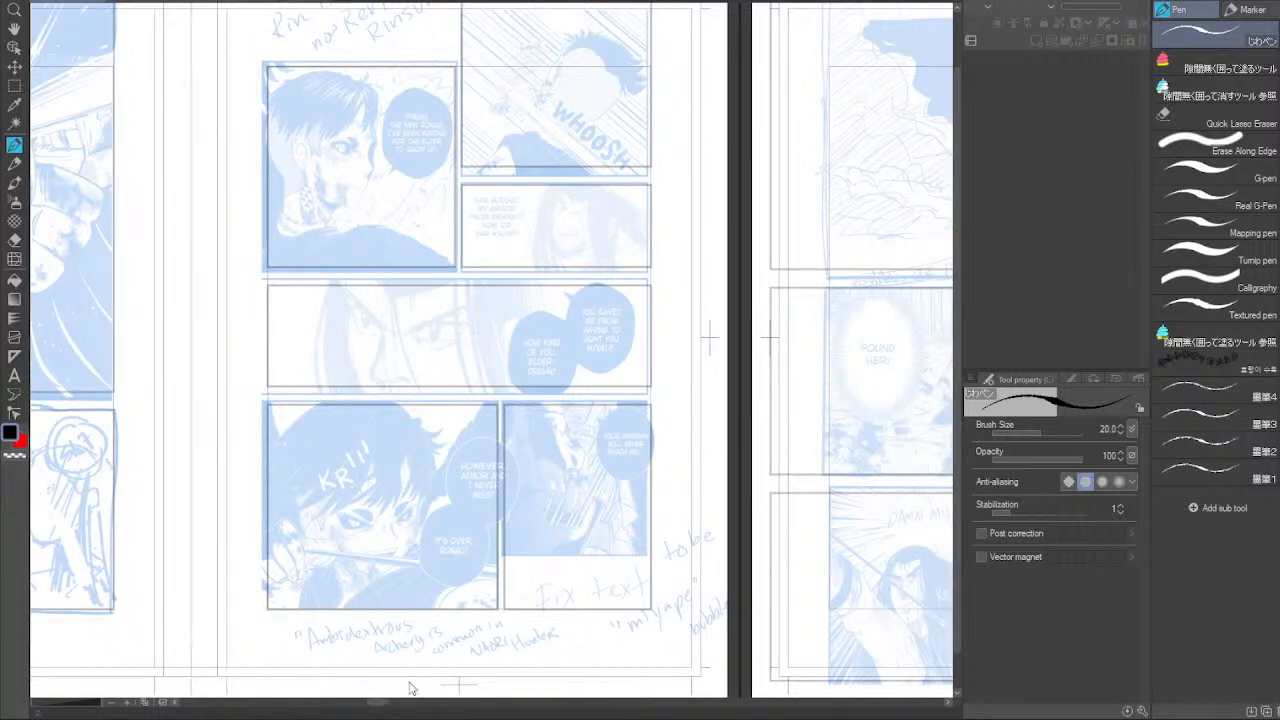
left_click_drag(380, 703, 357, 674)
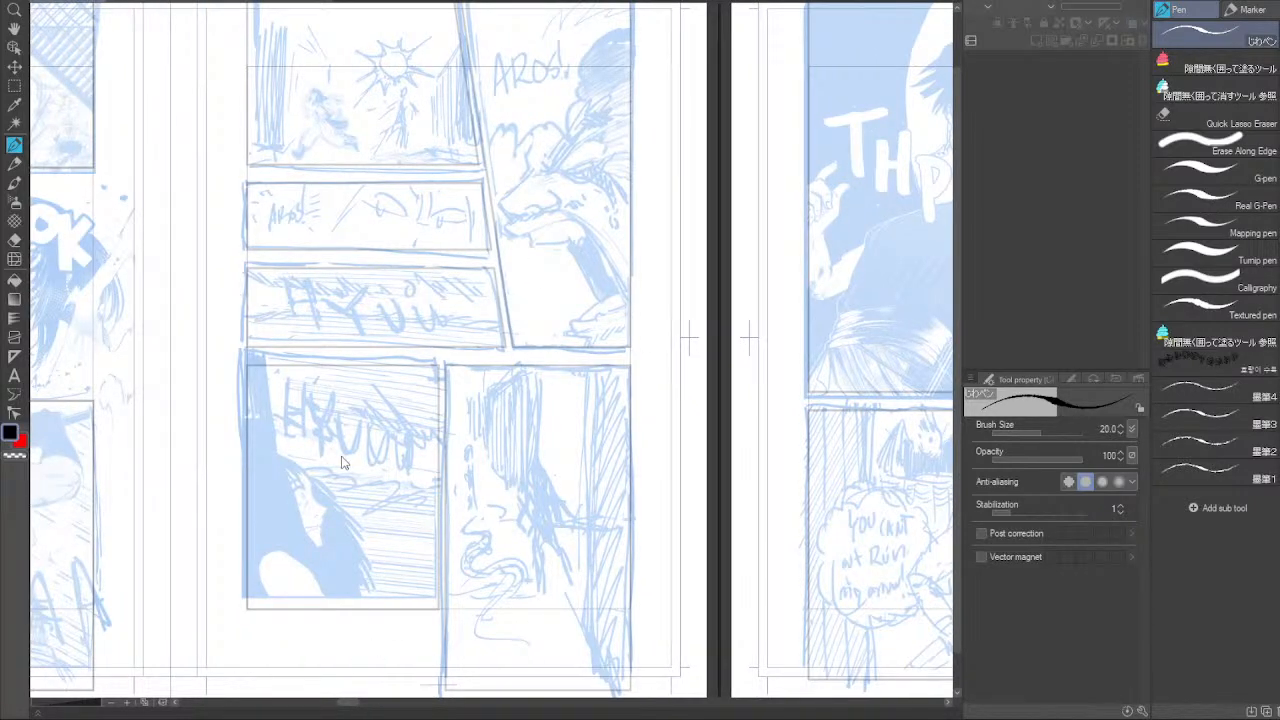
left_click_drag(357, 706, 323, 688)
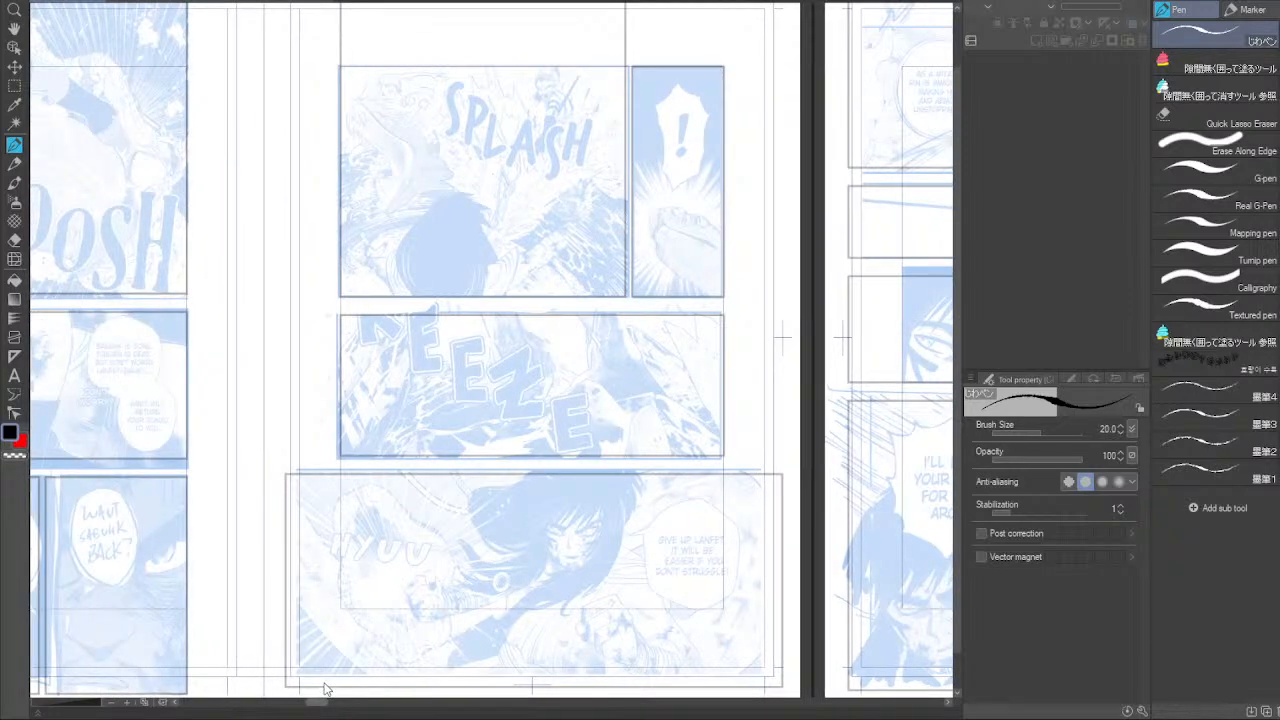
left_click_drag(323, 688, 320, 686)
scroll(314, 683, "right", 8)
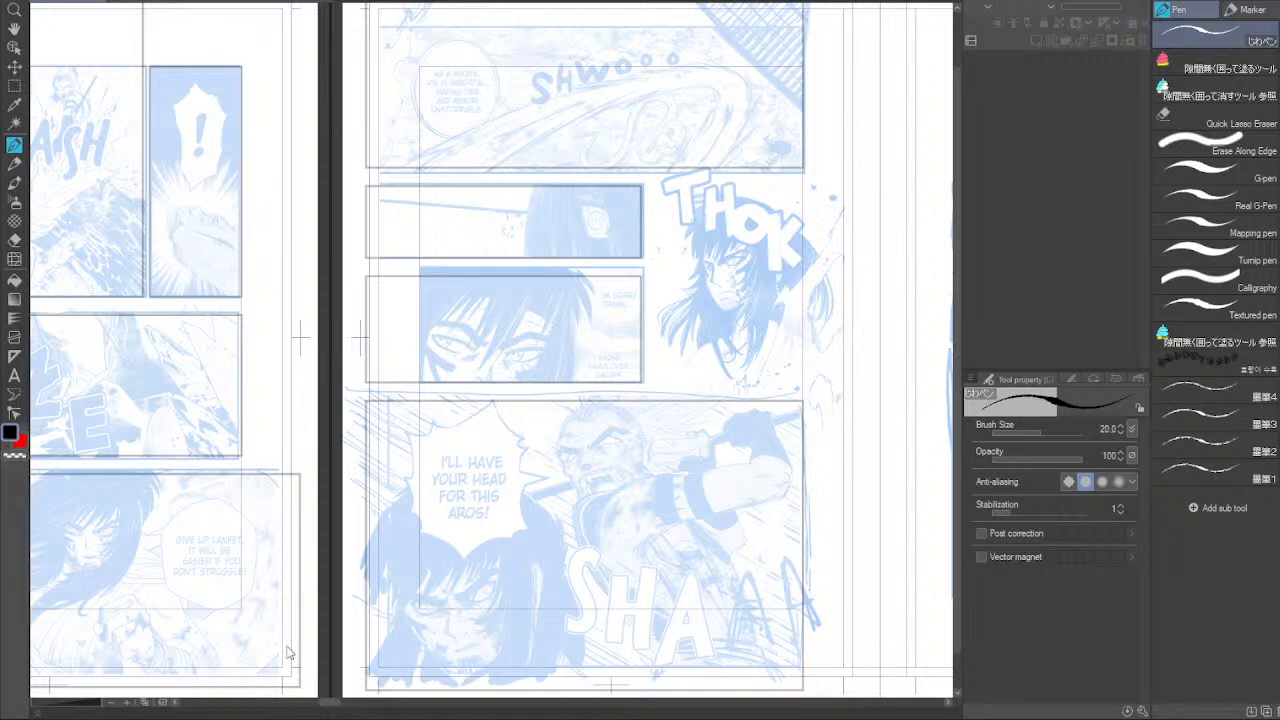
scroll(320, 700, "left", 4)
left_click_drag(319, 696, 319, 690)
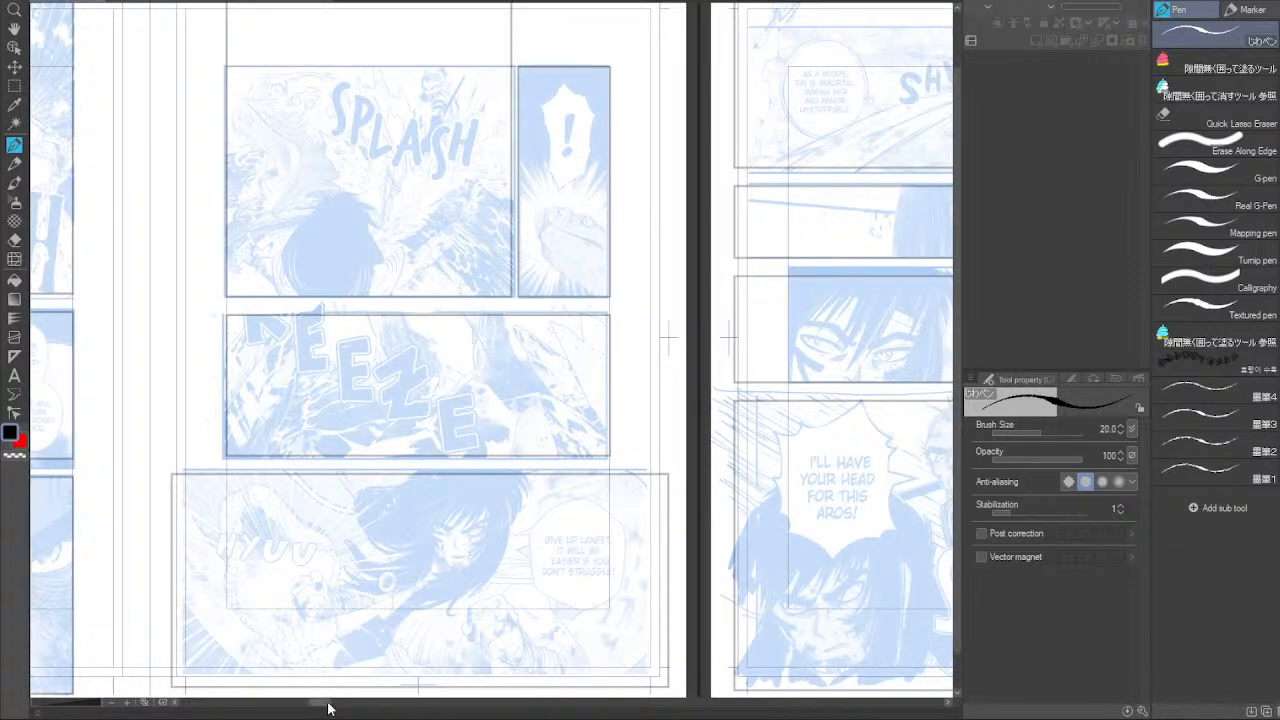
left_click_drag(320, 702, 265, 675)
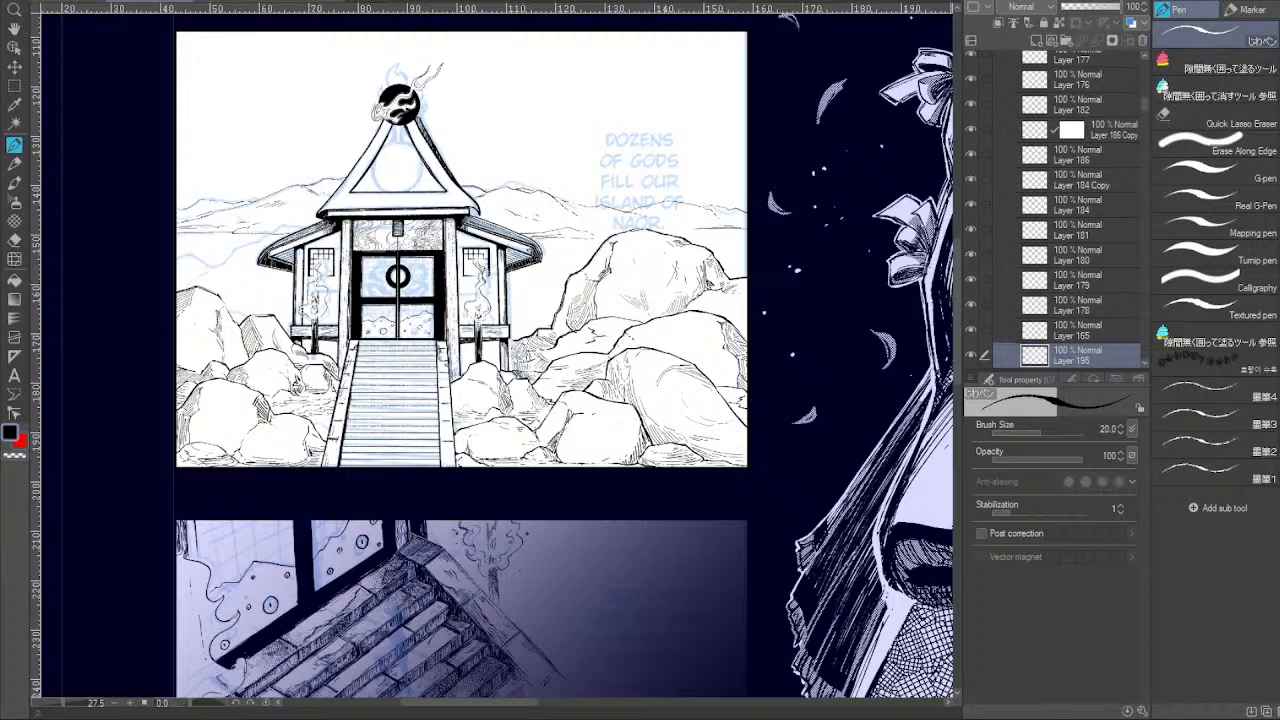
Add two new layers directly above Layer 184 Copy in the temple page's layer stack.
left_click_drag(558, 482, 526, 368)
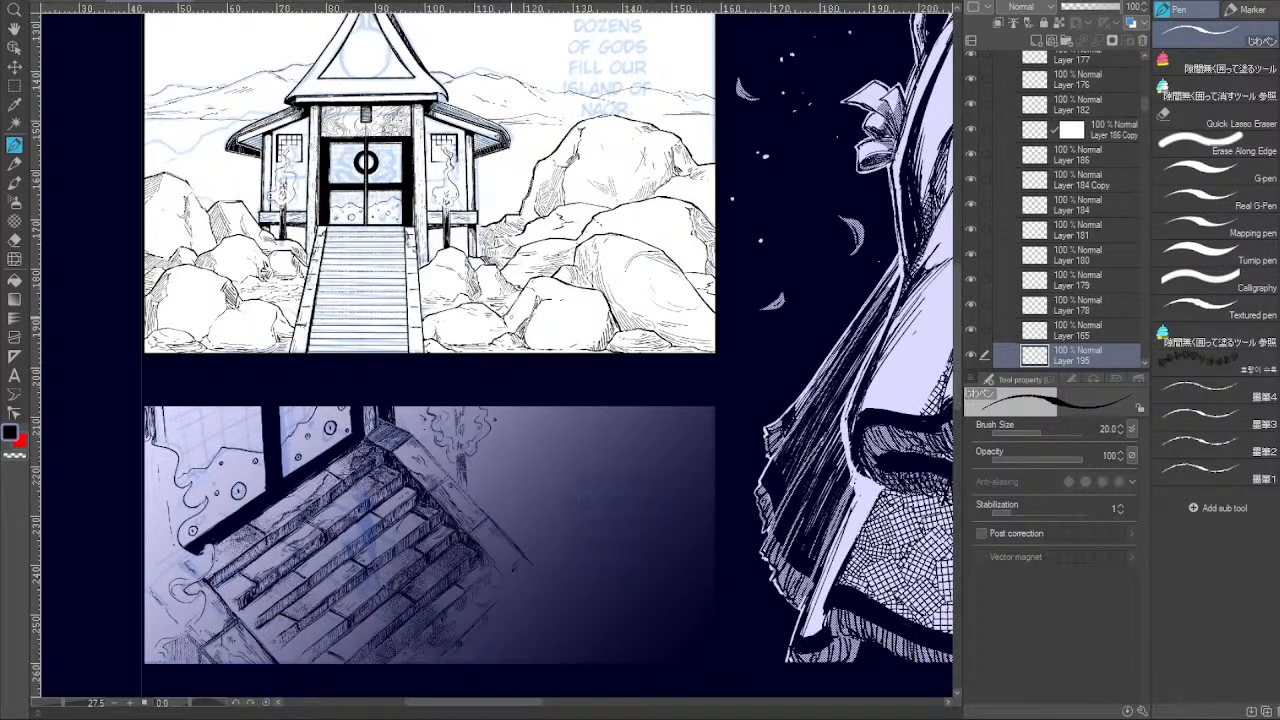
left_click_drag(449, 366, 486, 451)
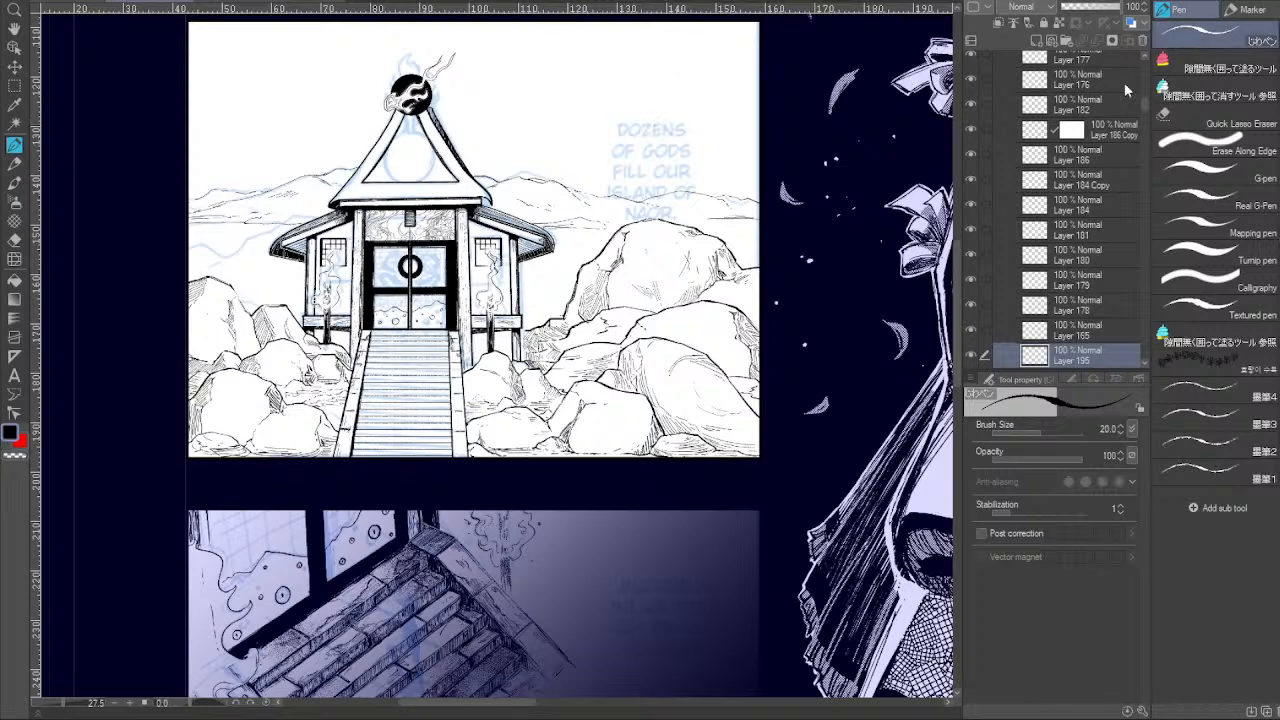
left_click(1048, 180)
left_click(1036, 40)
left_click(1036, 40)
Doodle a long-handled axe and loose strokes in the empty sky to the right of the temple.
mouse_move(588, 46)
left_mouse_down()
mouse_move(598, 165)
mouse_move(588, 106)
left_mouse_up()
mouse_move(604, 50)
left_mouse_down()
mouse_move(592, 66)
mouse_move(604, 162)
left_mouse_up()
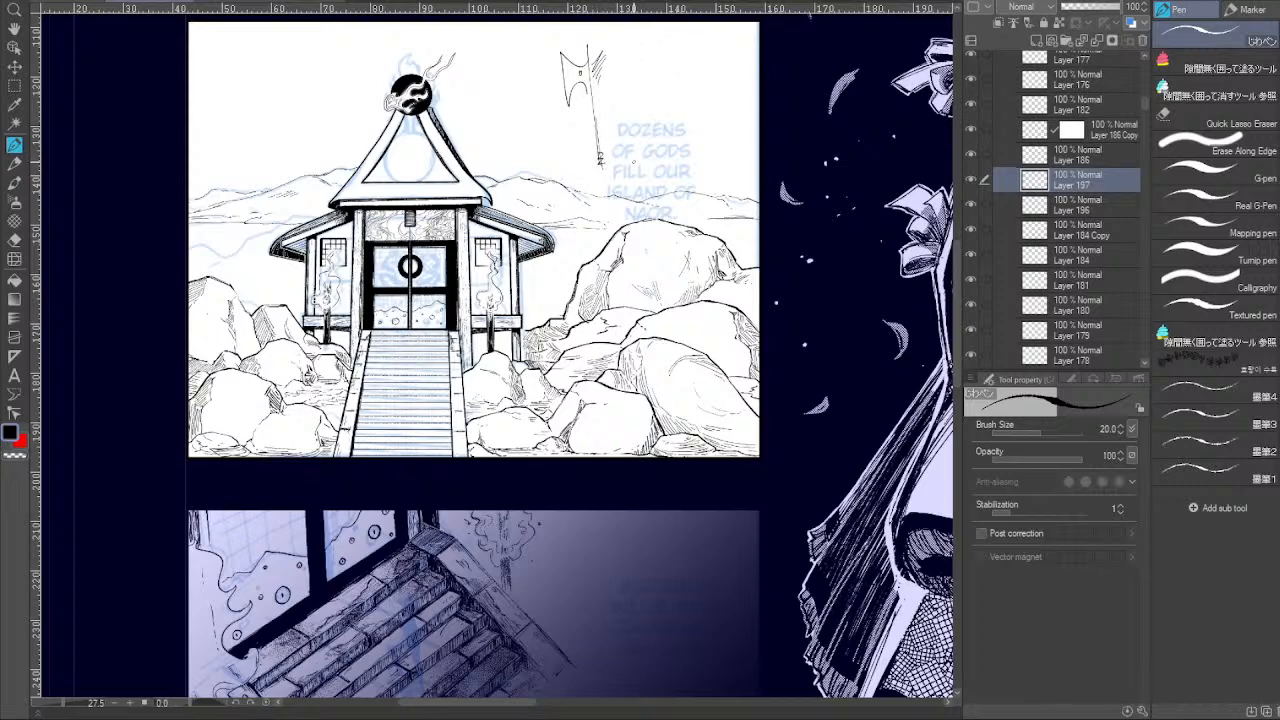
left_click_drag(636, 58, 654, 82)
mouse_move(655, 72)
left_mouse_down()
mouse_move(666, 82)
mouse_move(704, 66)
left_mouse_up()
left_click(717, 57)
mouse_move(665, 72)
left_mouse_down()
mouse_move(609, 78)
mouse_move(623, 45)
mouse_move(679, 75)
mouse_move(587, 47)
mouse_move(617, 89)
mouse_move(608, 150)
left_mouse_up()
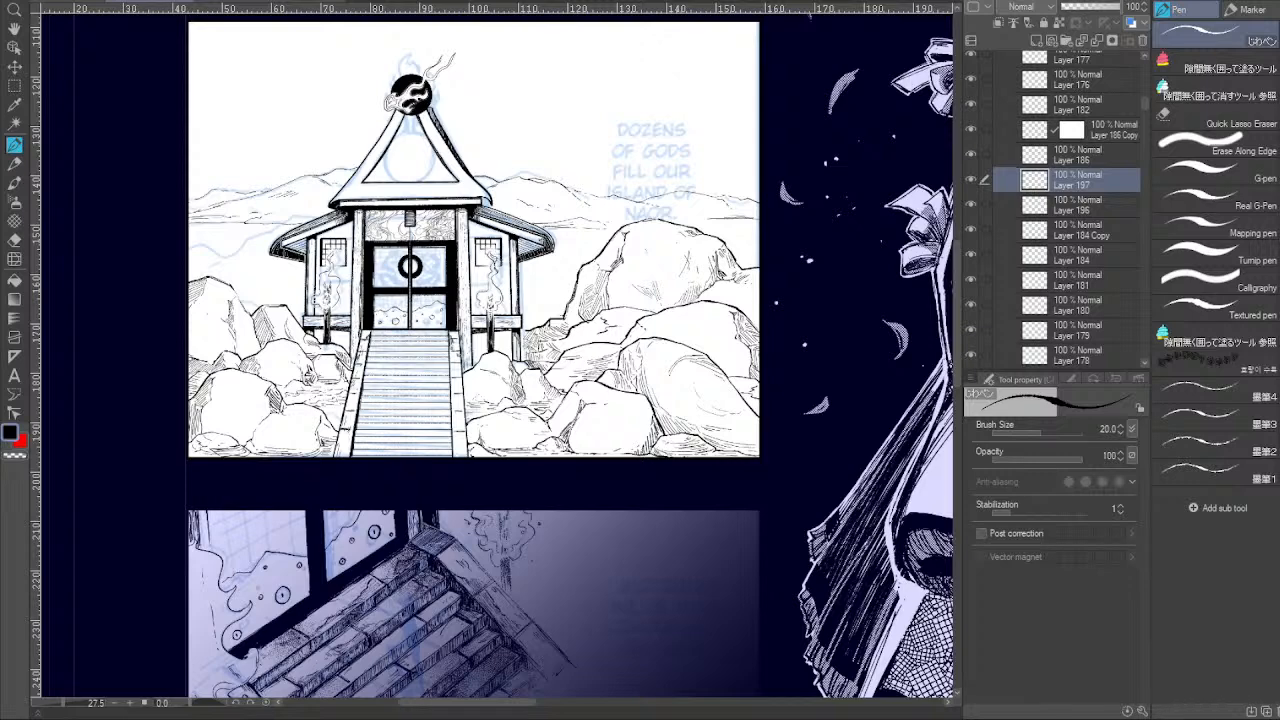
Create another layer above Layer 197 and set the pen's brush size to 8 for the temple door's fine lines.
left_click_drag(694, 392, 676, 389)
left_click_drag(584, 427, 585, 457)
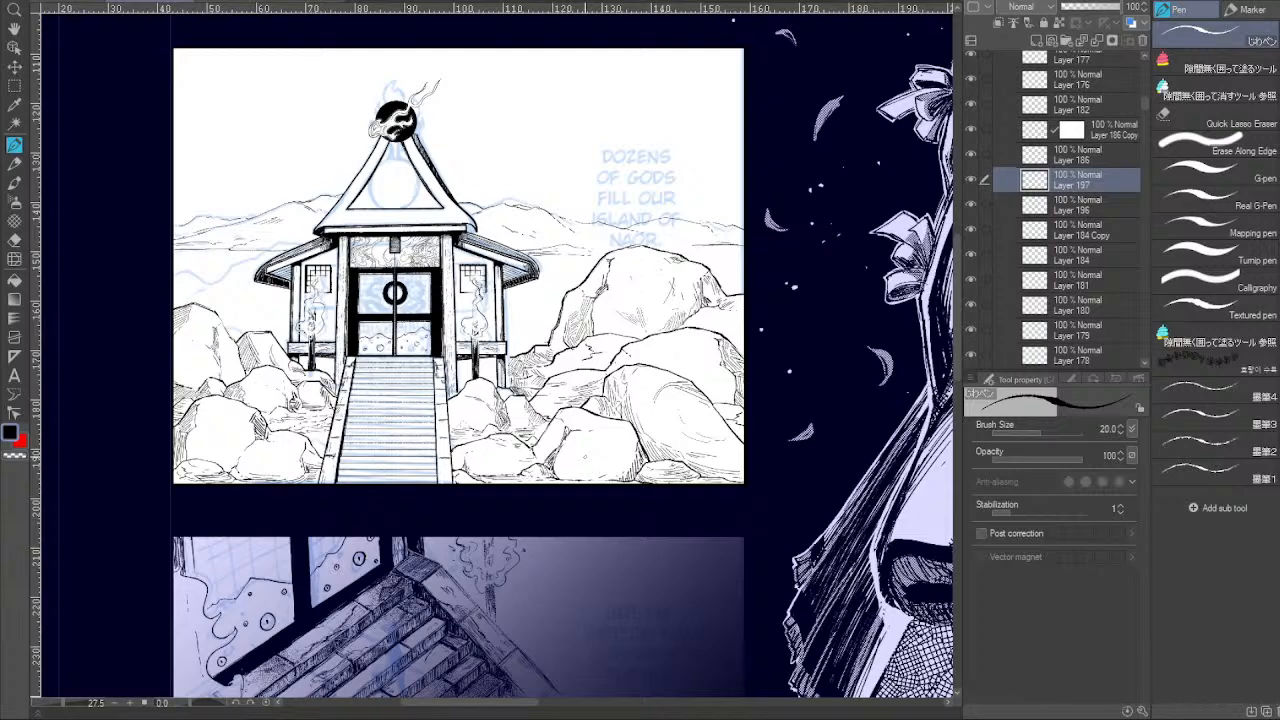
left_click_drag(623, 503, 623, 438)
left_click_drag(624, 390, 622, 434)
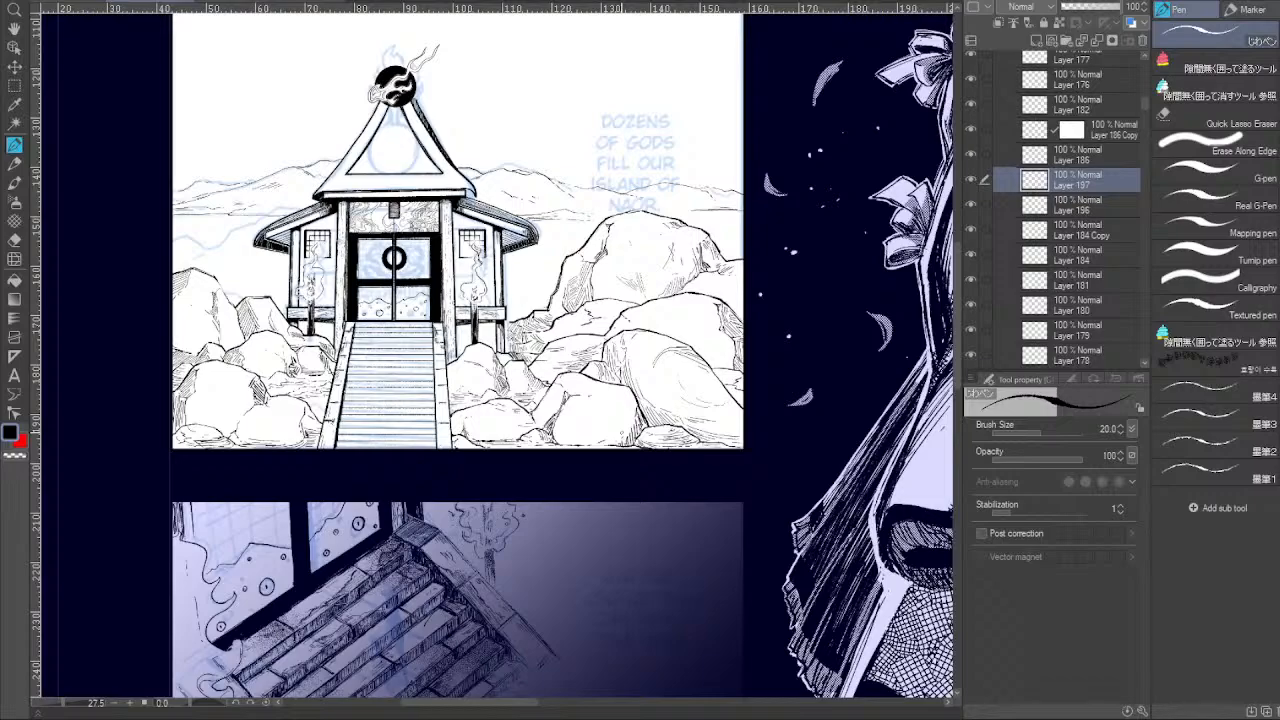
left_click(129, 703)
left_click(129, 703)
left_click(129, 703)
left_click_drag(300, 435, 487, 525)
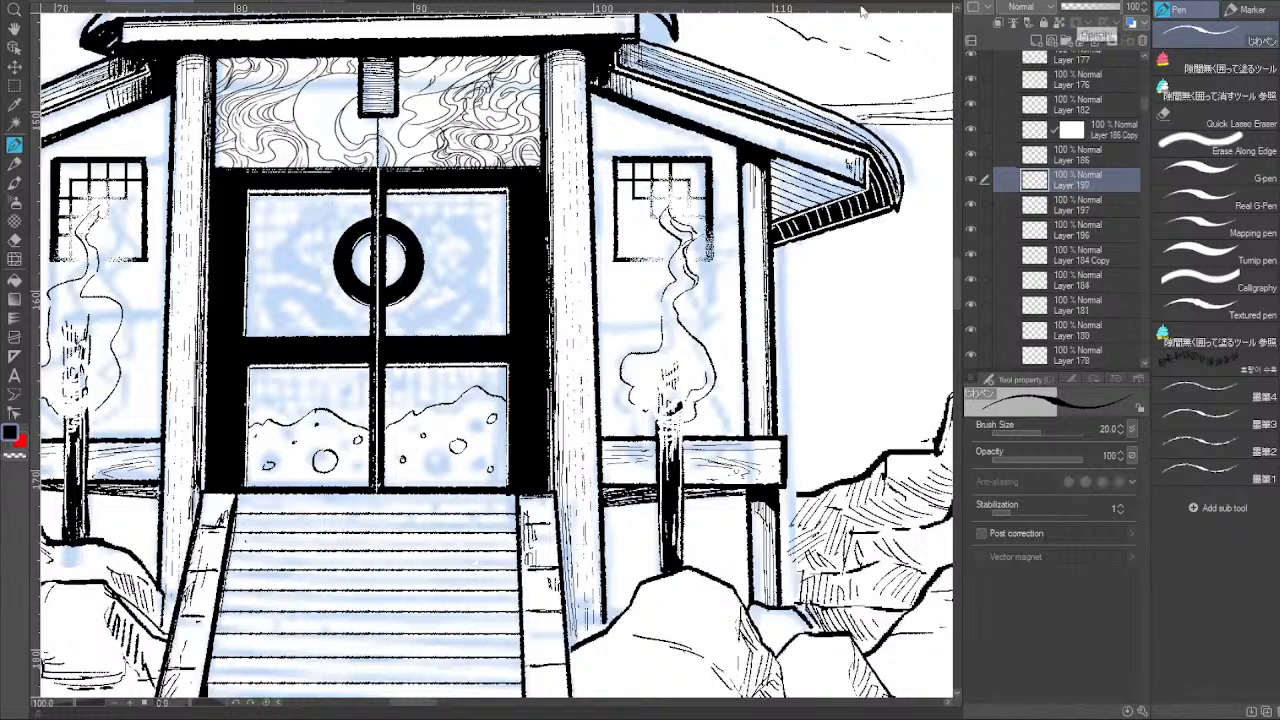
key("bracketleft")
key("bracketleft")
key("bracketleft")
key("bracketleft")
key("bracketleft")
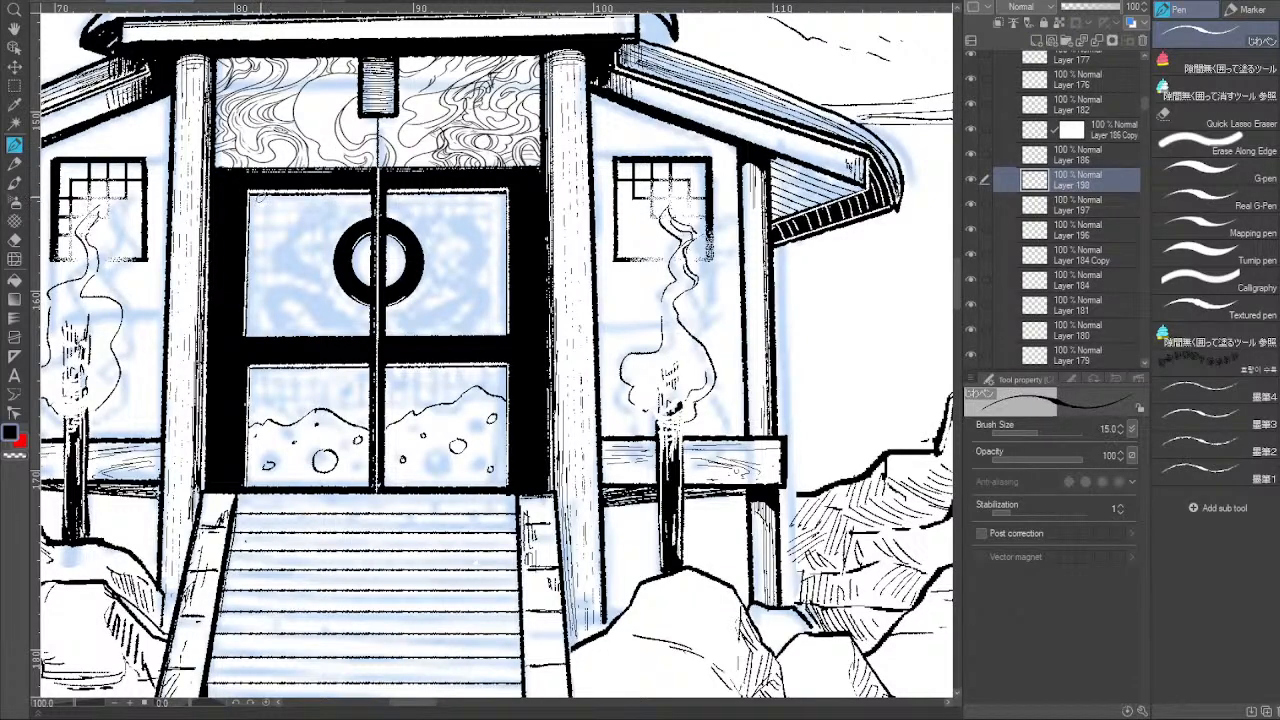
Try inking the first vertical slat lines near the outer edge of the left temple door.
mouse_move(255, 425)
left_mouse_down()
mouse_move(258, 194)
mouse_move(261, 425)
left_mouse_up()
key("ctrl+z")
key("ctrl+z")
left_click_drag(266, 194, 261, 424)
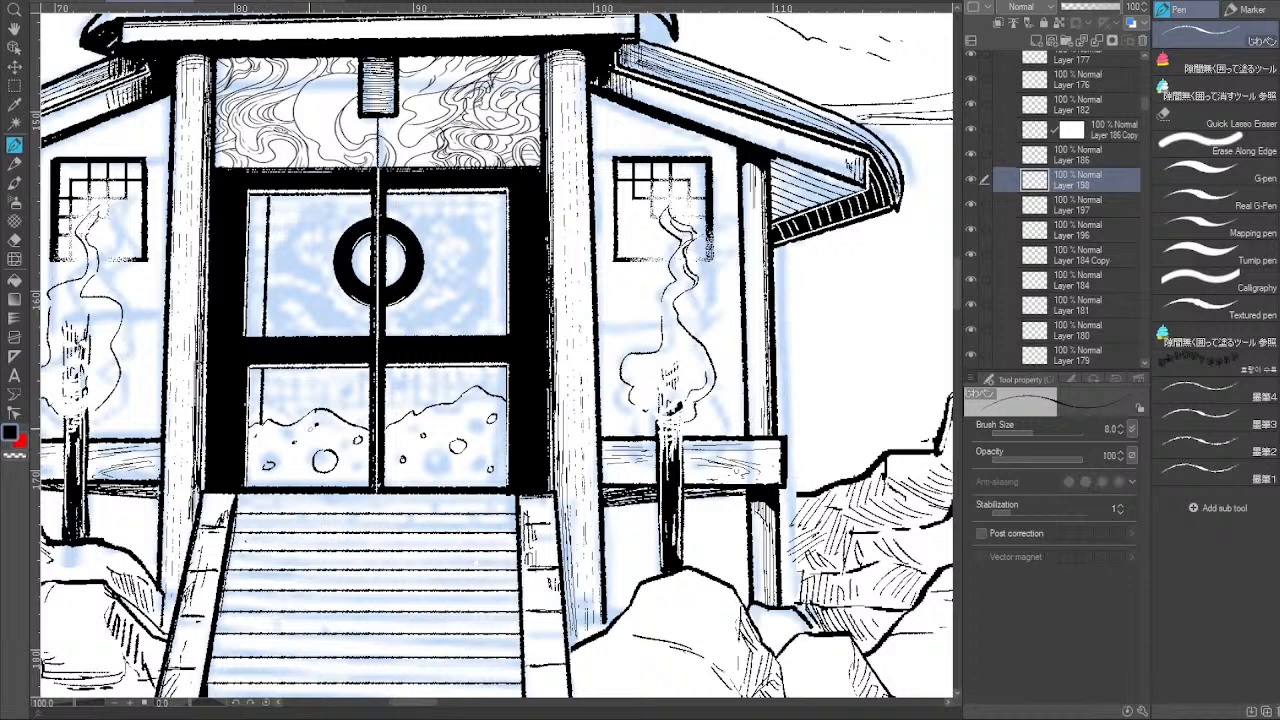
key("ctrl+z")
left_click_drag(266, 194, 262, 423)
key("ctrl+z")
left_click_drag(266, 194, 262, 424)
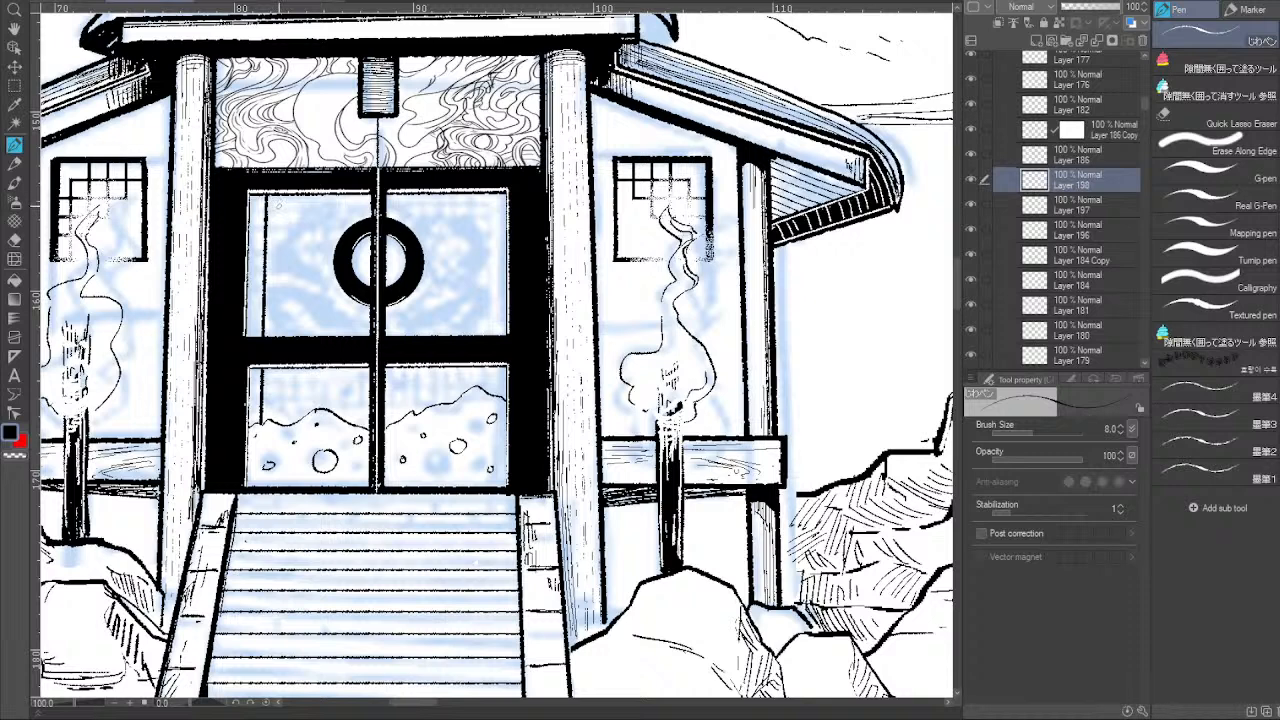
left_click_drag(283, 196, 276, 422)
key("ctrl+z")
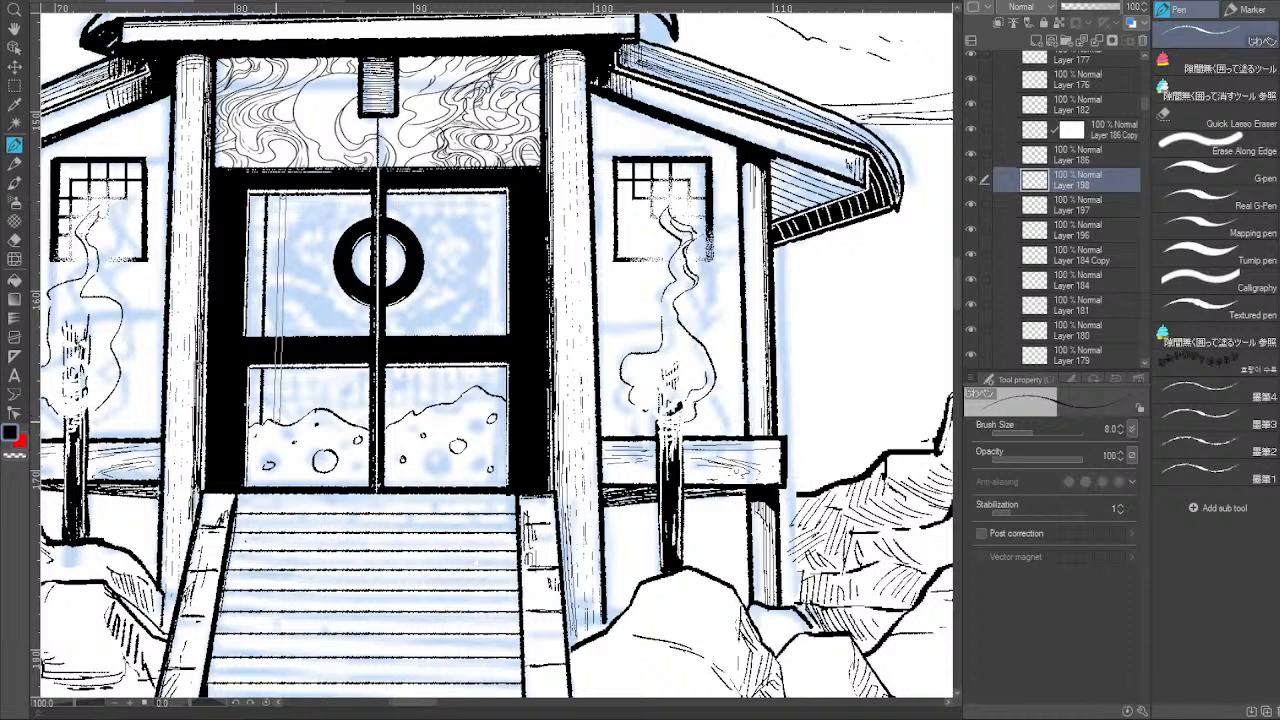
left_click_drag(283, 195, 277, 423)
key("ctrl+z")
key("ctrl+z")
Ink two straight vertical slat lines near the left door's outer edge, from the upper pane down to the wave outline.
left_click(266, 196)
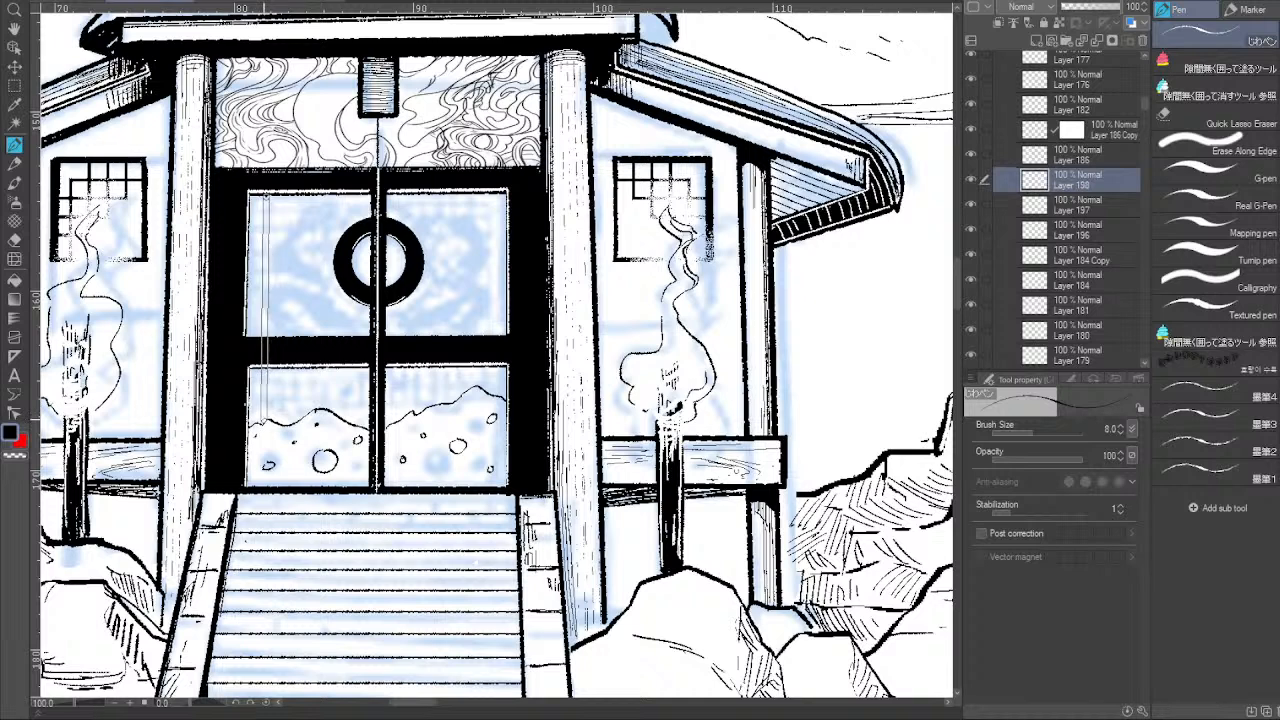
left_click(263, 421, "shift")
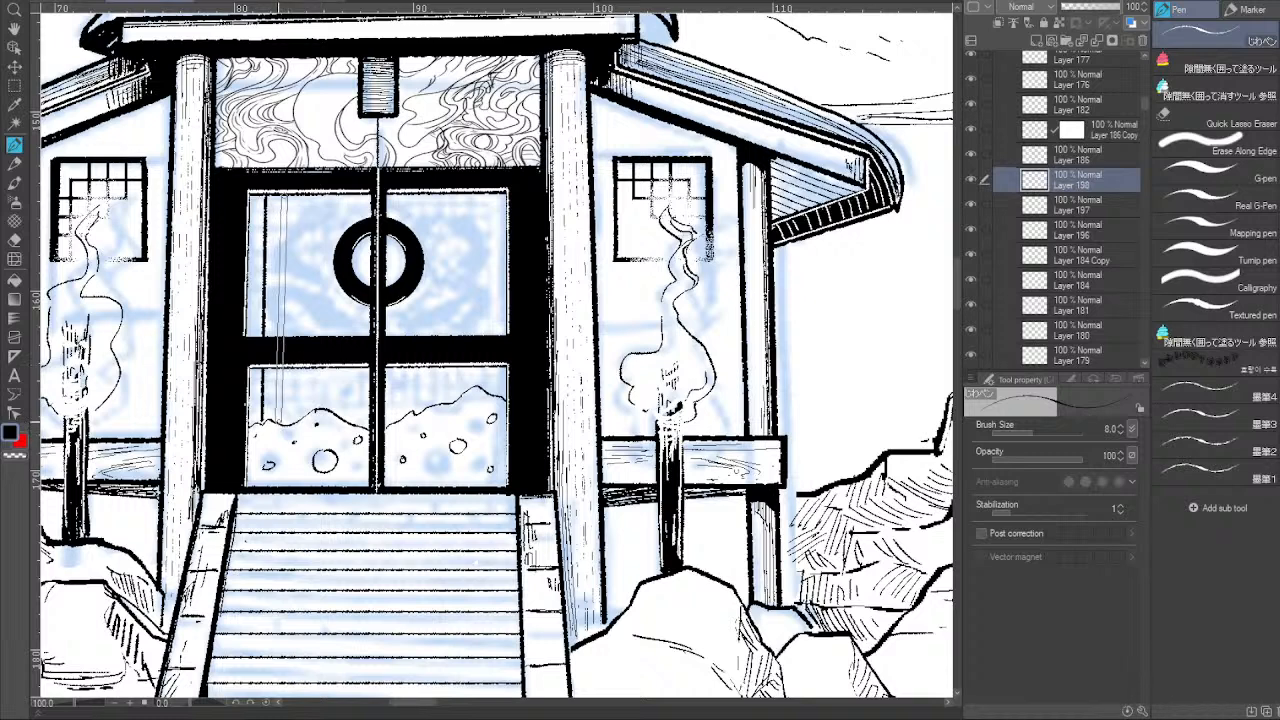
left_click(280, 423, "shift")
key("ctrl+z")
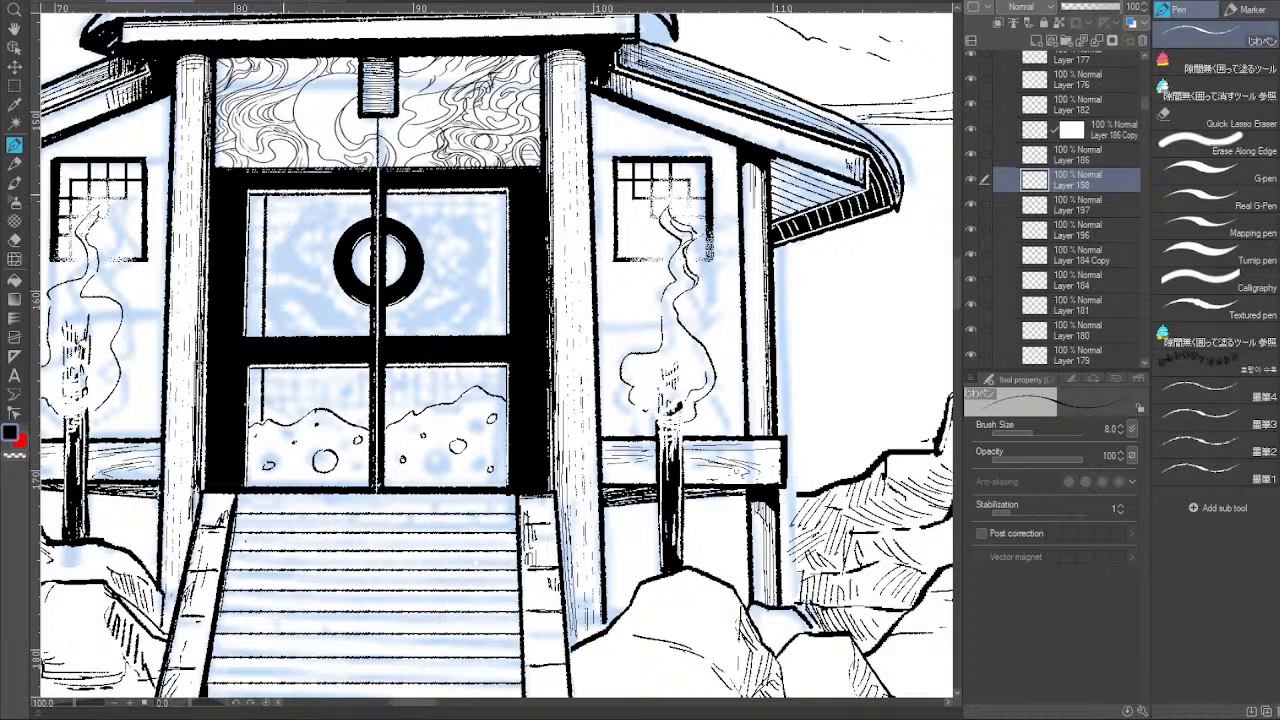
left_click(286, 197)
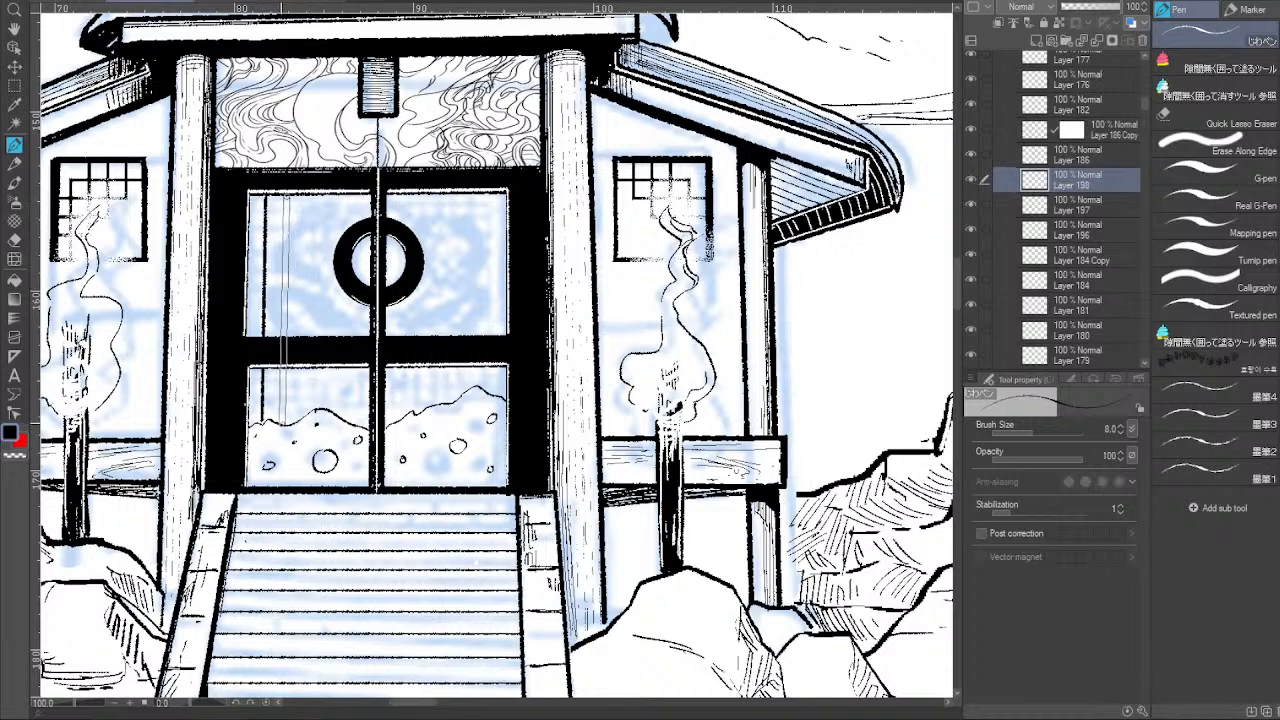
left_click(286, 428, "shift")
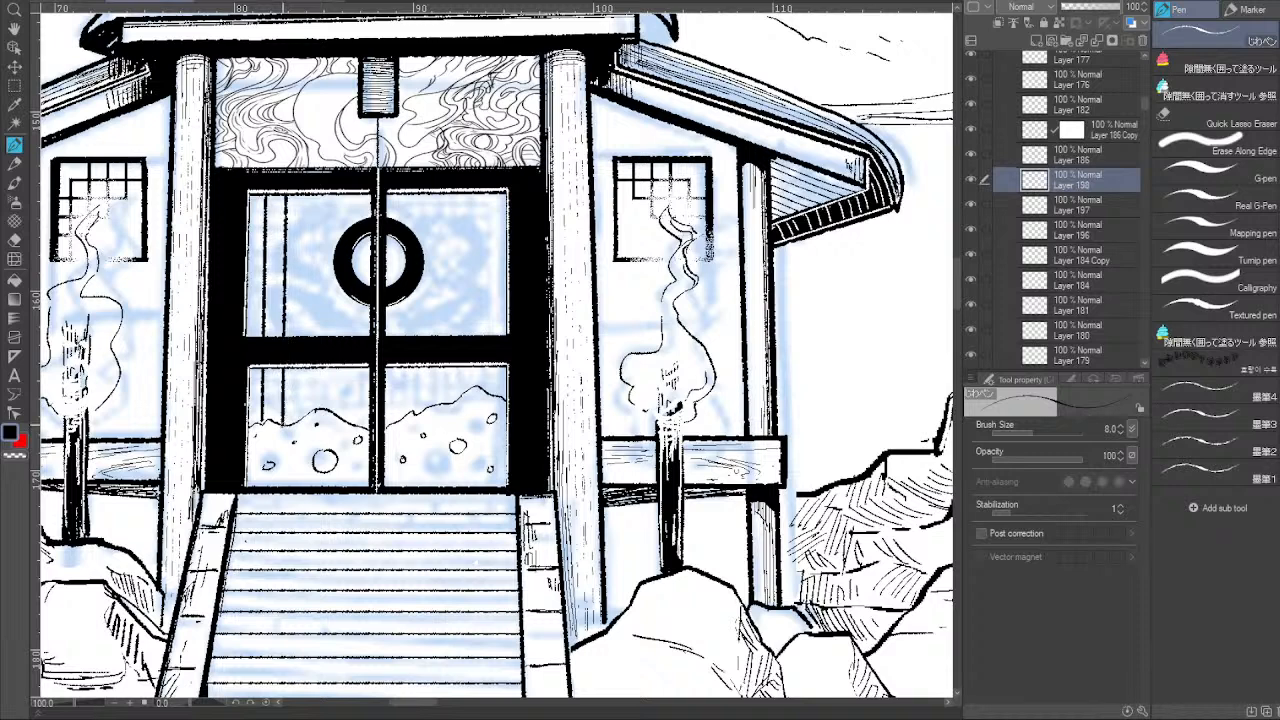
Ink four more evenly spaced vertical slat lines across the left door up to the centre gap, ending at the wave outline.
left_click(312, 197)
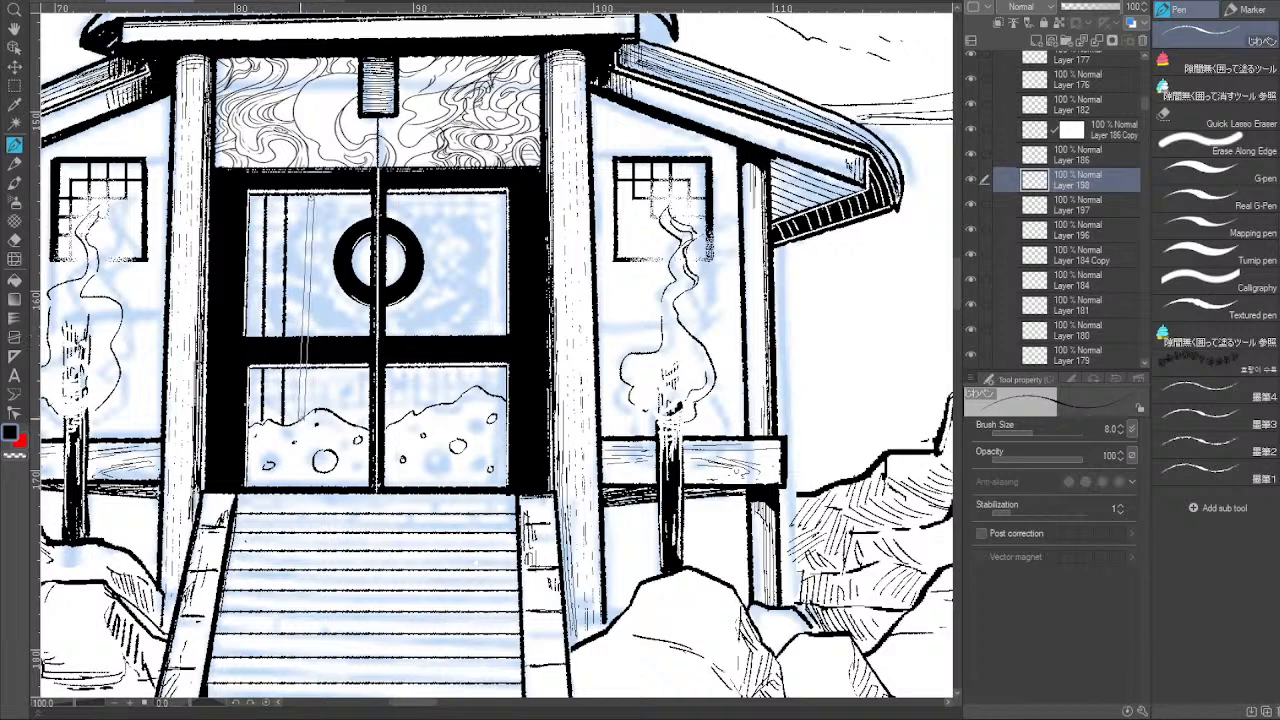
left_click(302, 420, "shift")
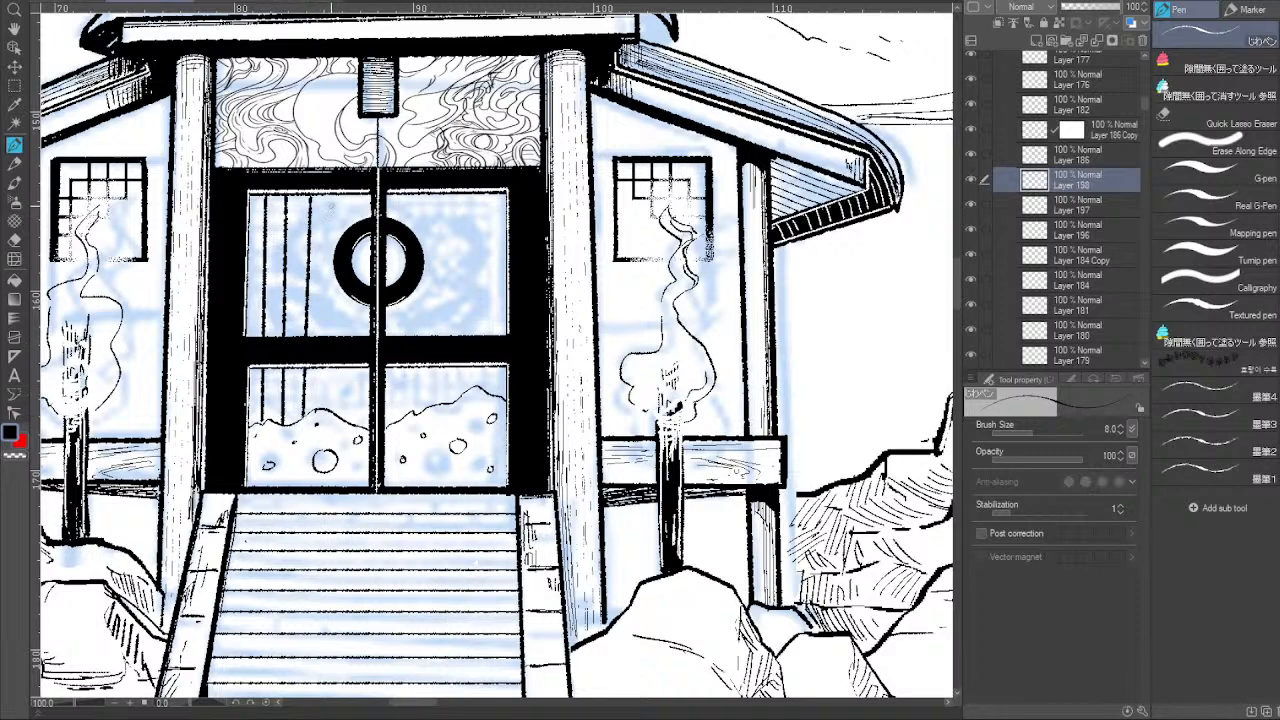
key("ctrl+z")
left_click(306, 197)
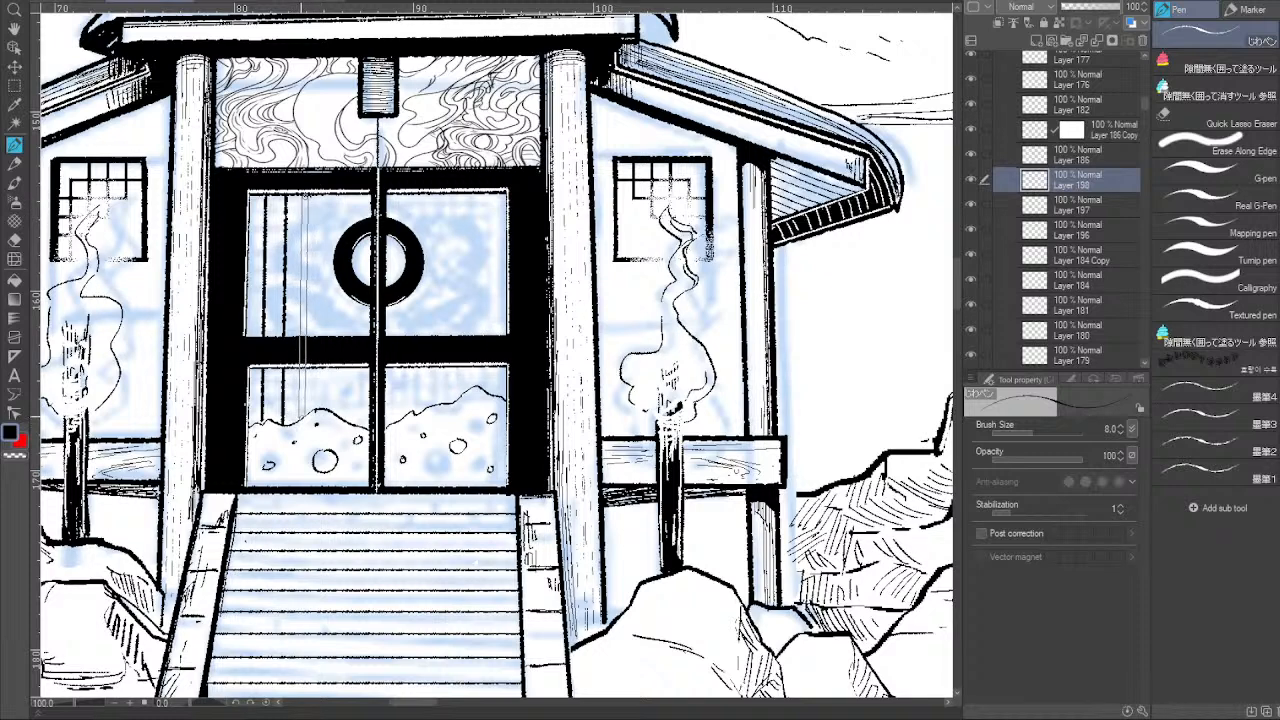
left_click(302, 420, "shift")
left_click(322, 195)
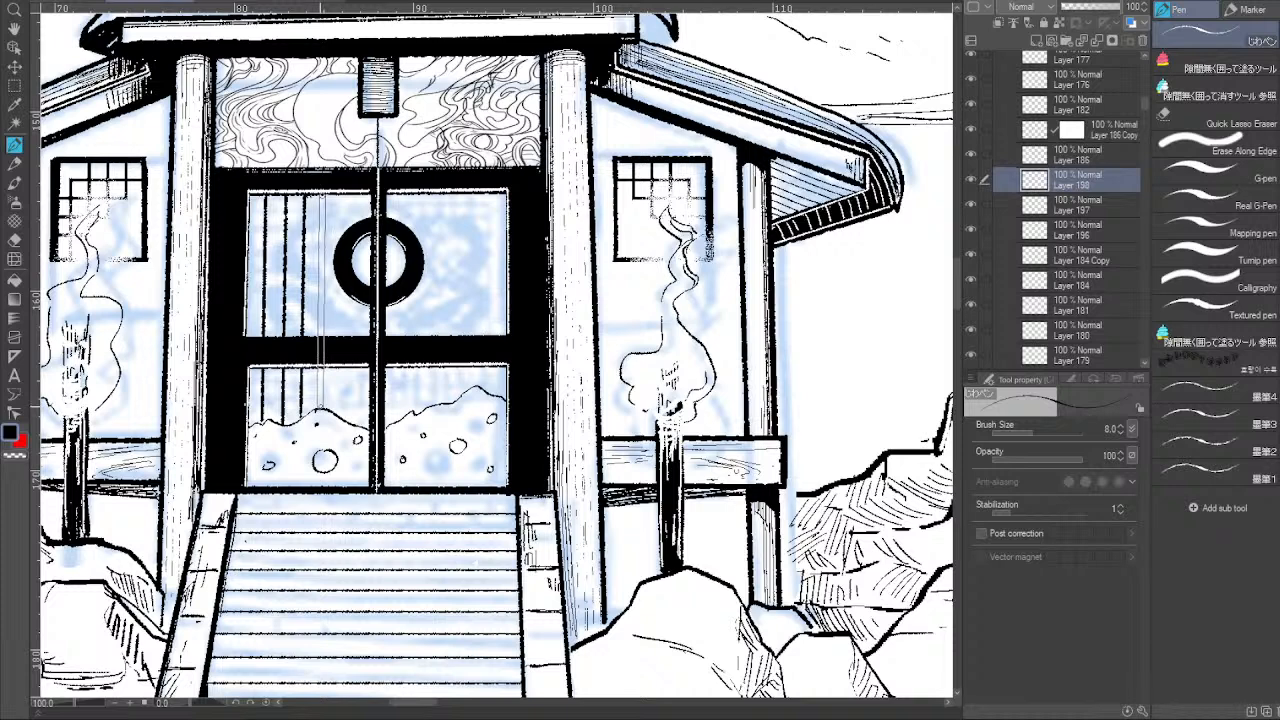
left_click(321, 410, "shift")
left_click(344, 196)
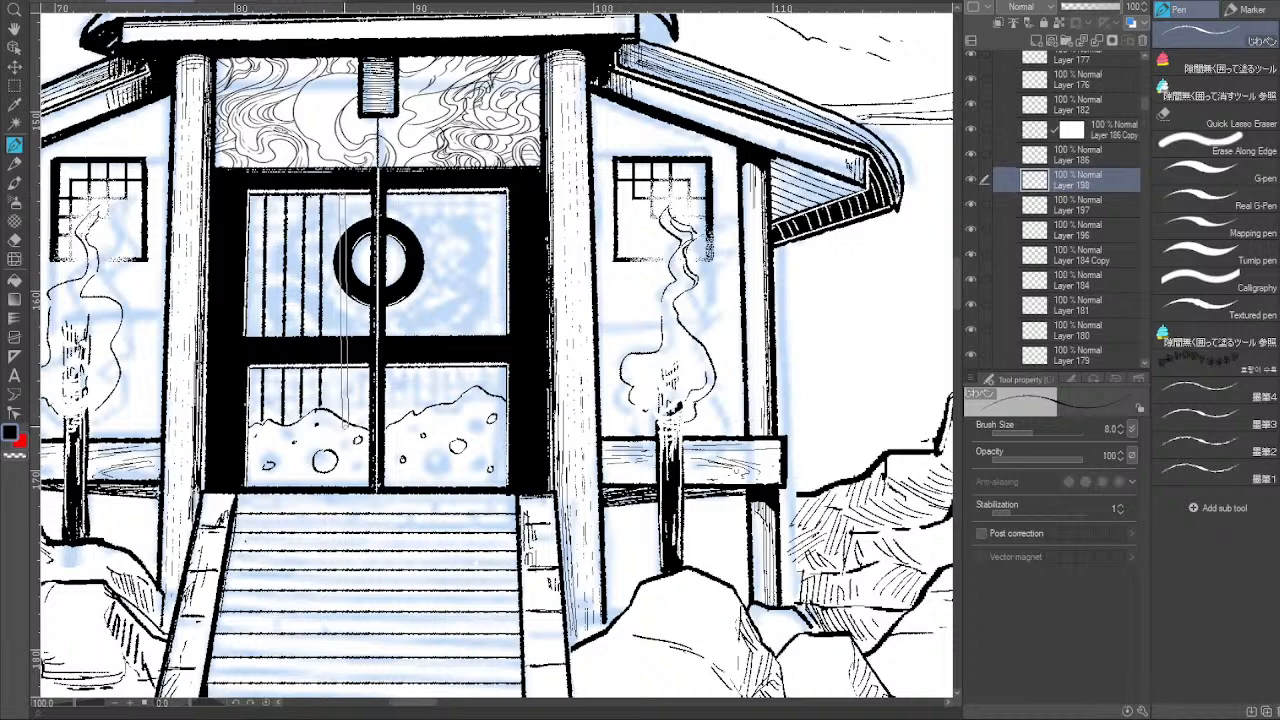
left_click(342, 418, "shift")
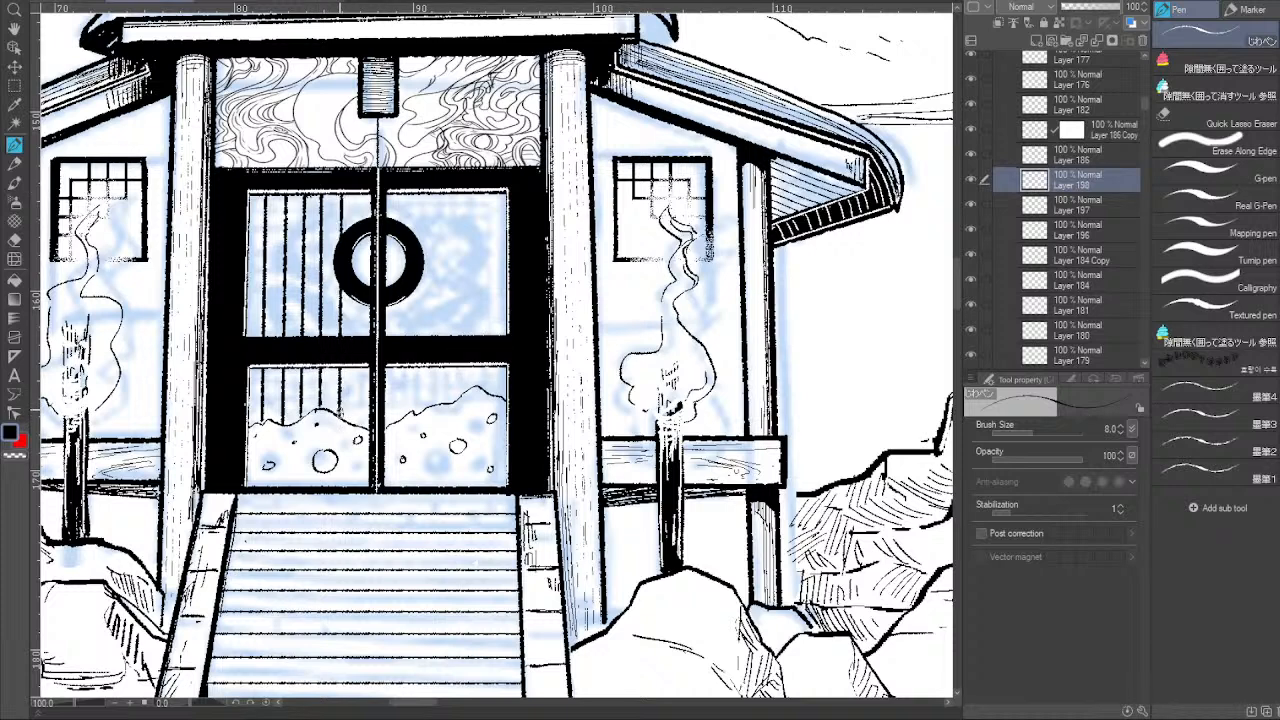
left_click(361, 196)
left_click(361, 428, "shift")
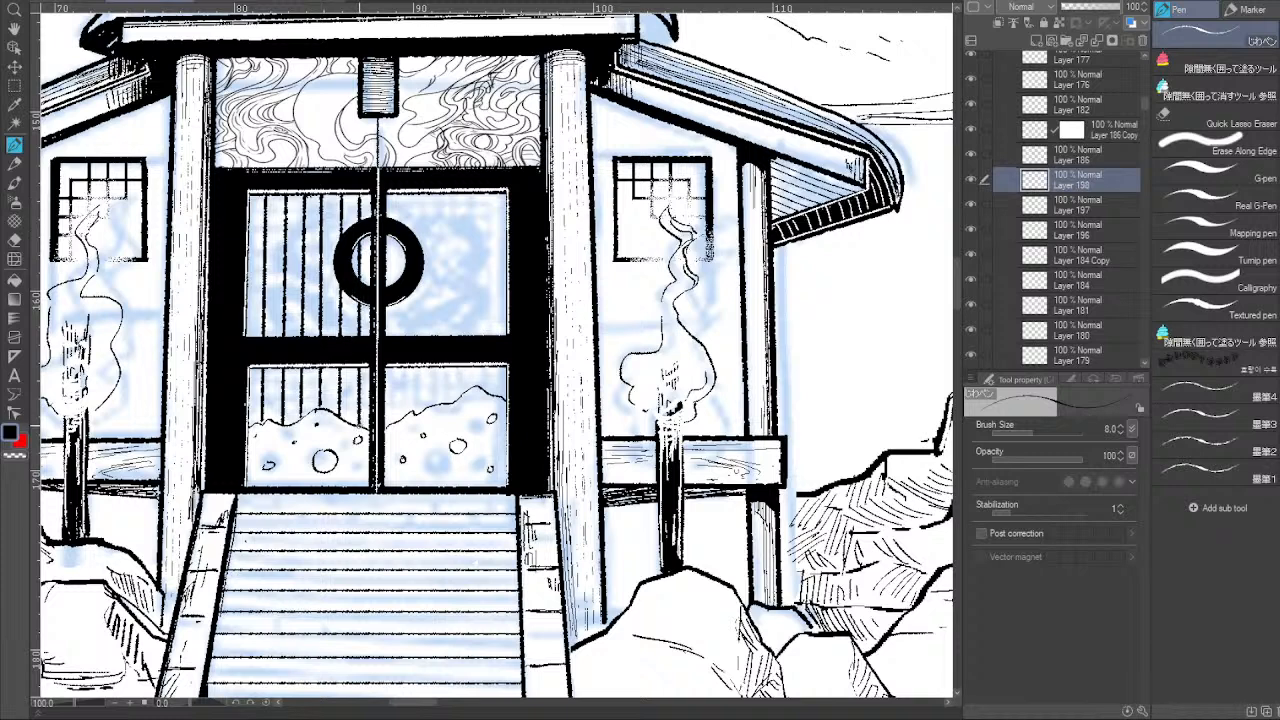
Ink three evenly spaced vertical slat lines on the right door beside the centre gap, from the upper pane down to the wave outline.
left_click(394, 195)
left_click(394, 424, "shift")
left_click(413, 195)
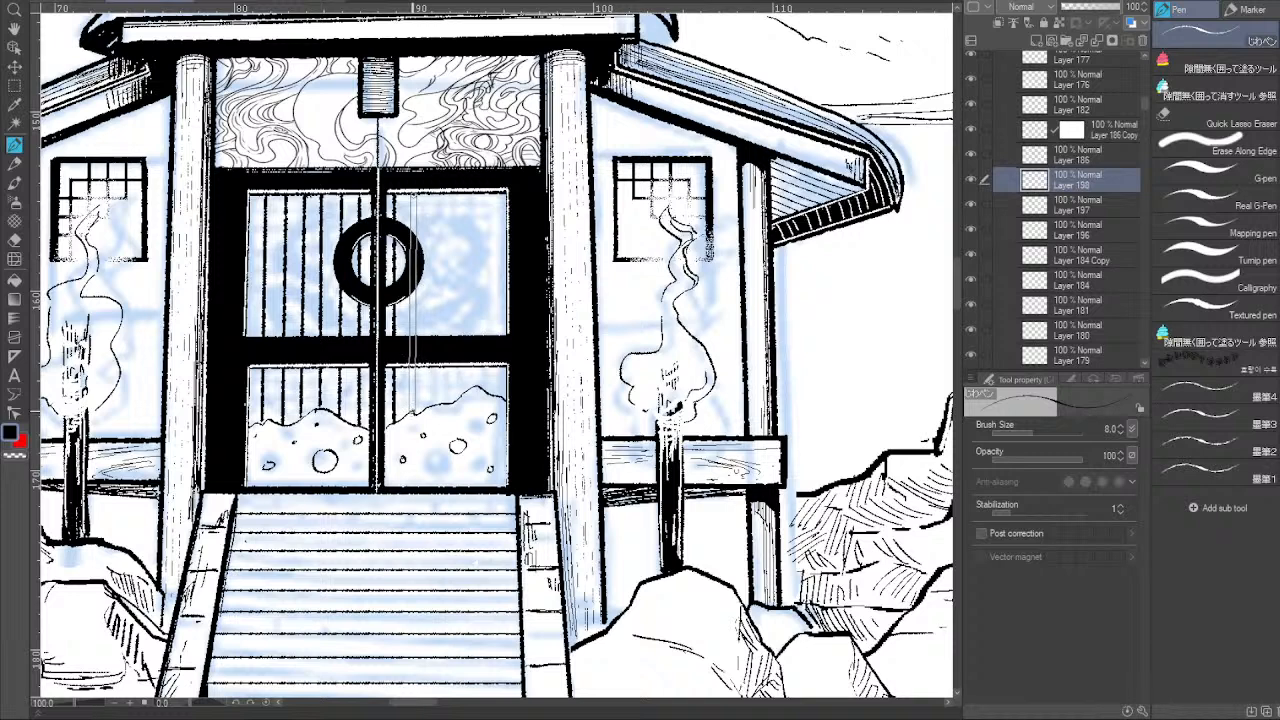
left_click(413, 416, "shift")
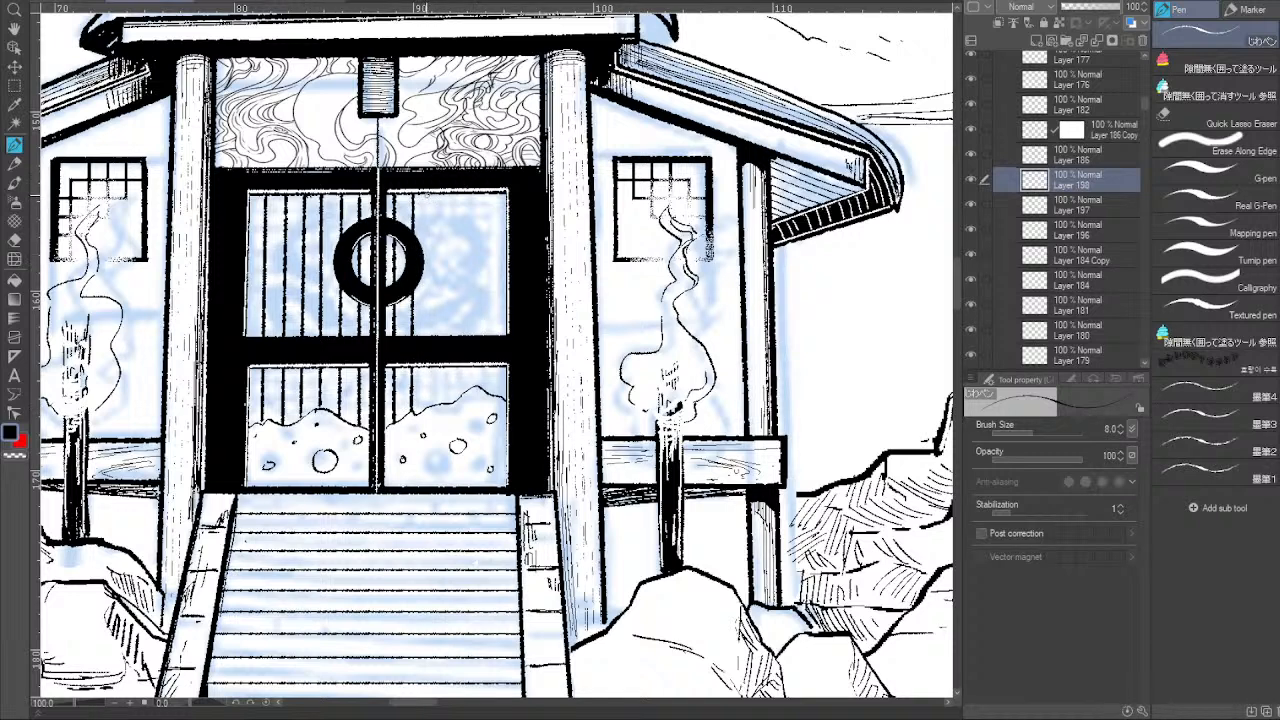
left_click(429, 194)
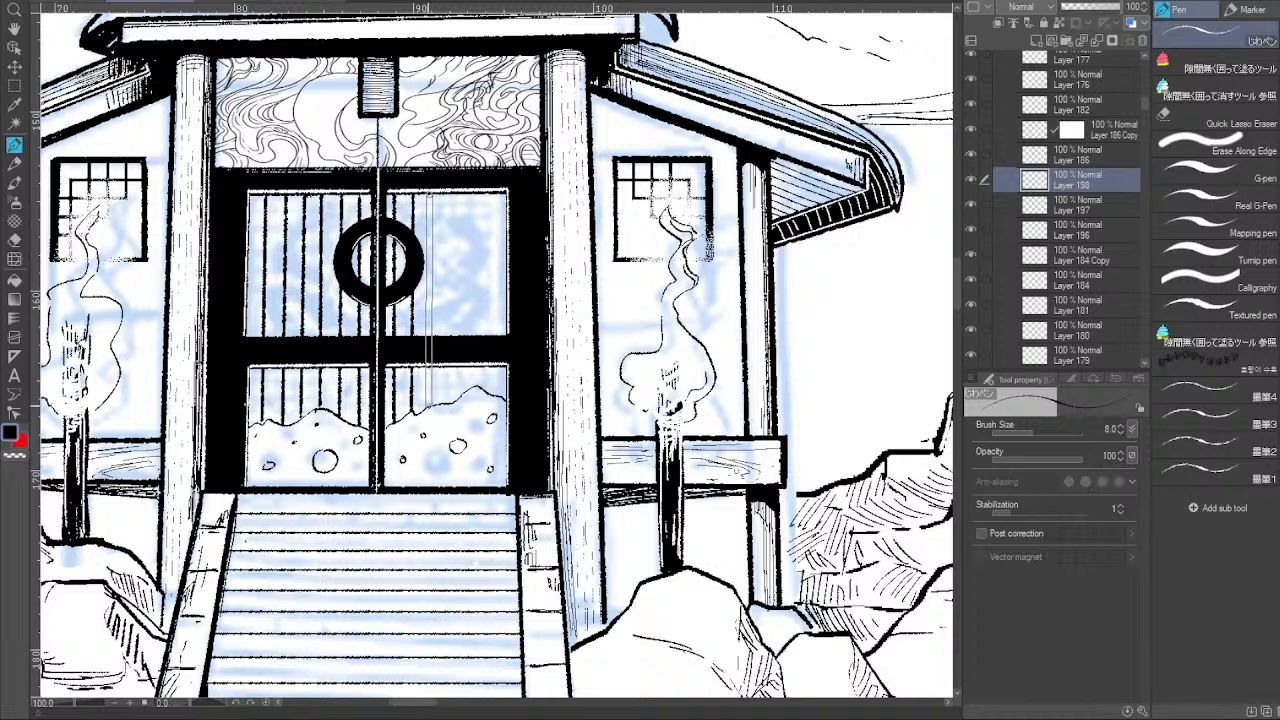
left_click(429, 410, "shift")
key("ctrl+z")
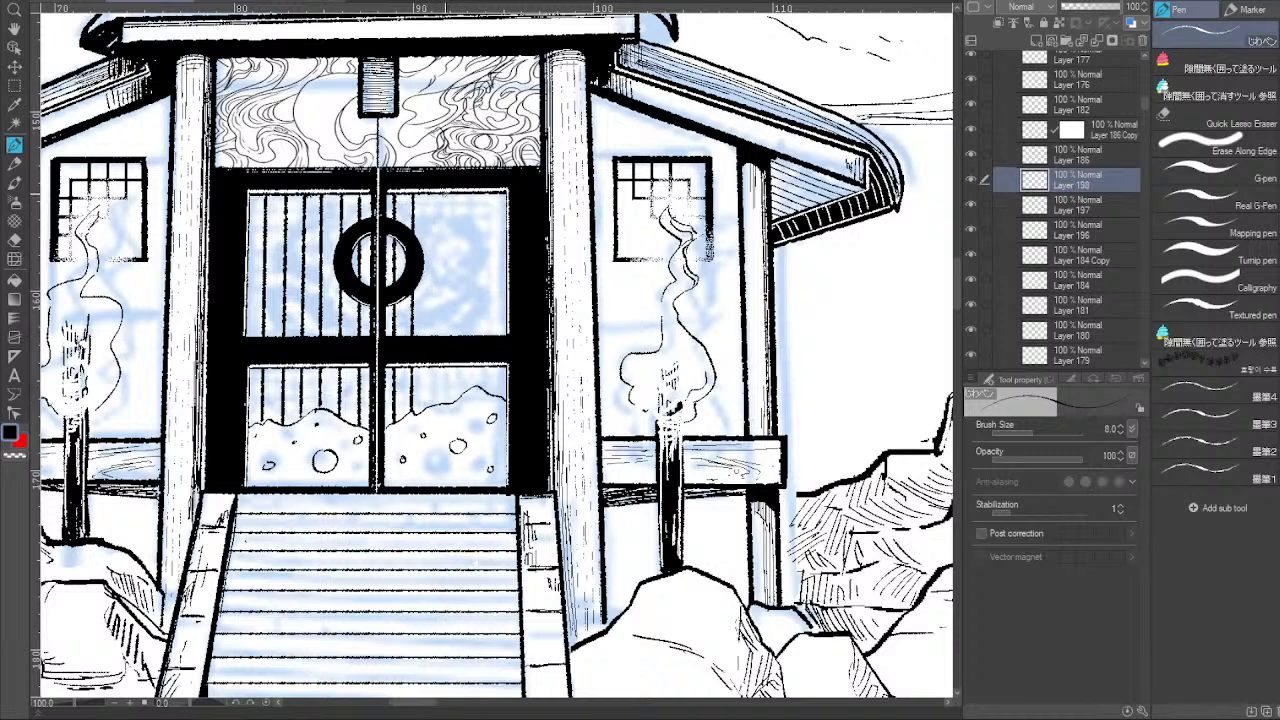
left_click(433, 194)
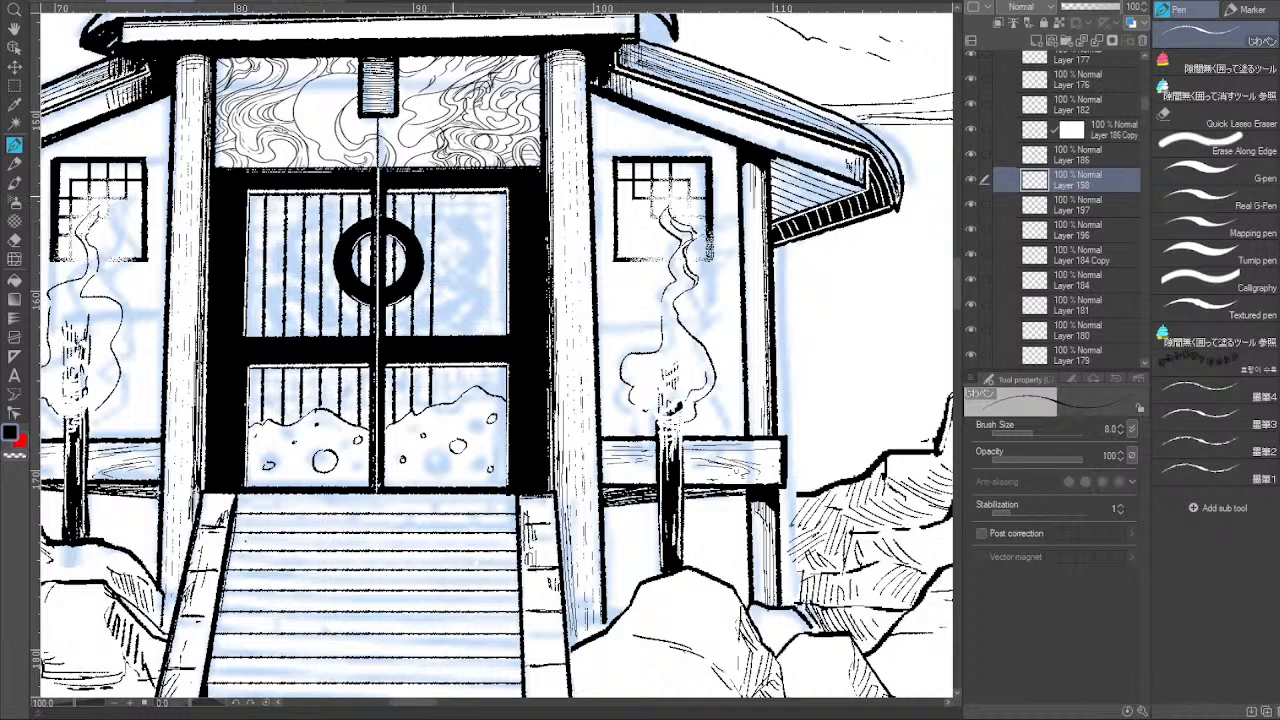
Ink three more vertical slat lines towards the right door's outer edge, keeping the same spacing and ending at the wave outline.
left_click(452, 193)
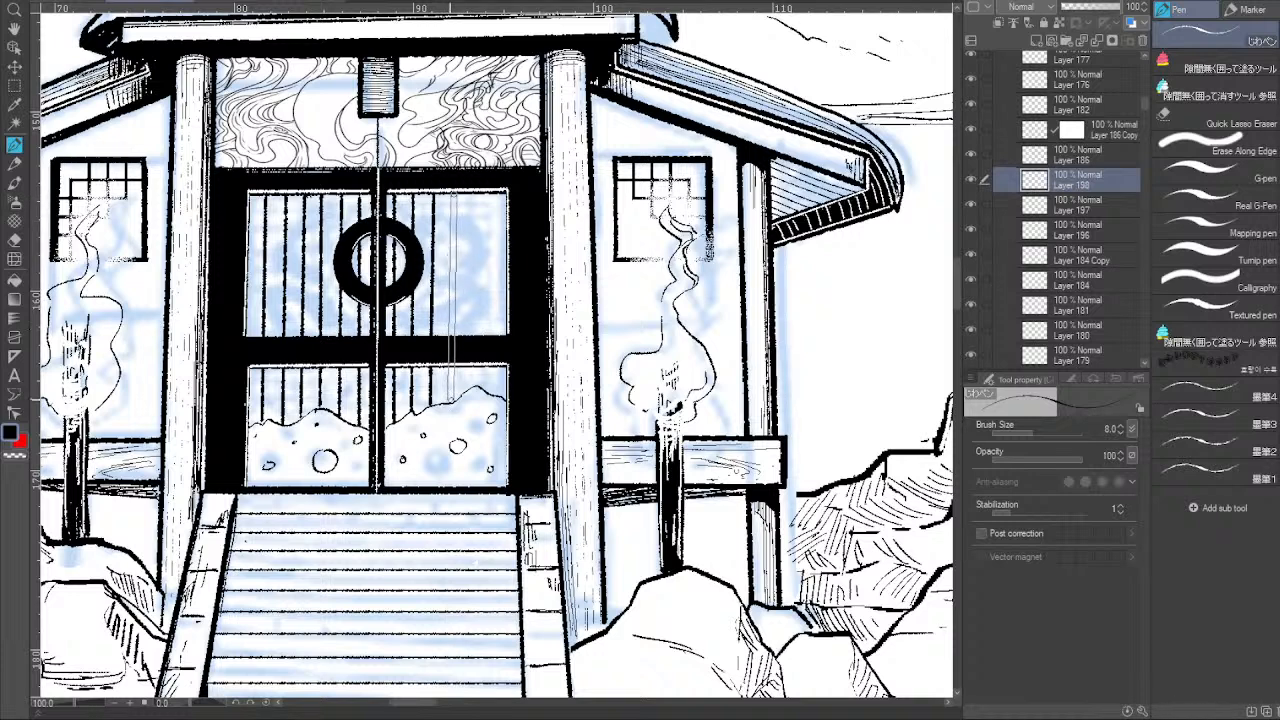
left_click(450, 402, "shift")
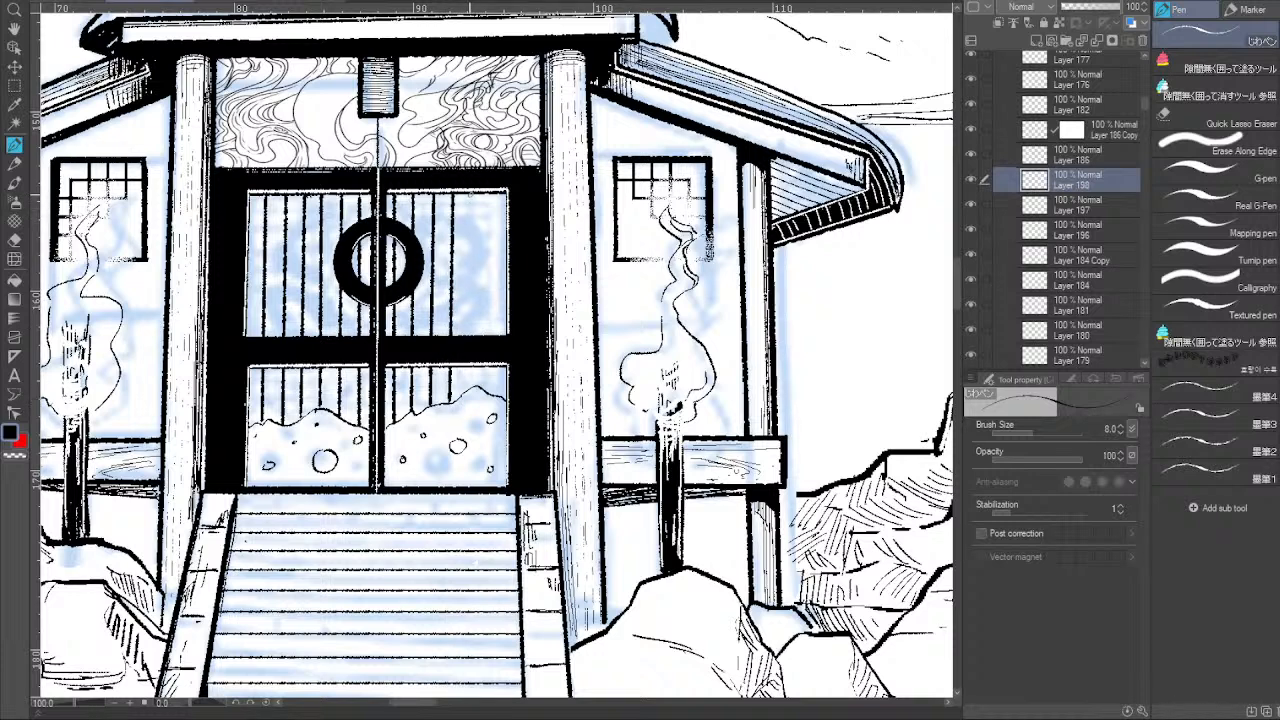
left_click(471, 194)
left_click(468, 392, "shift")
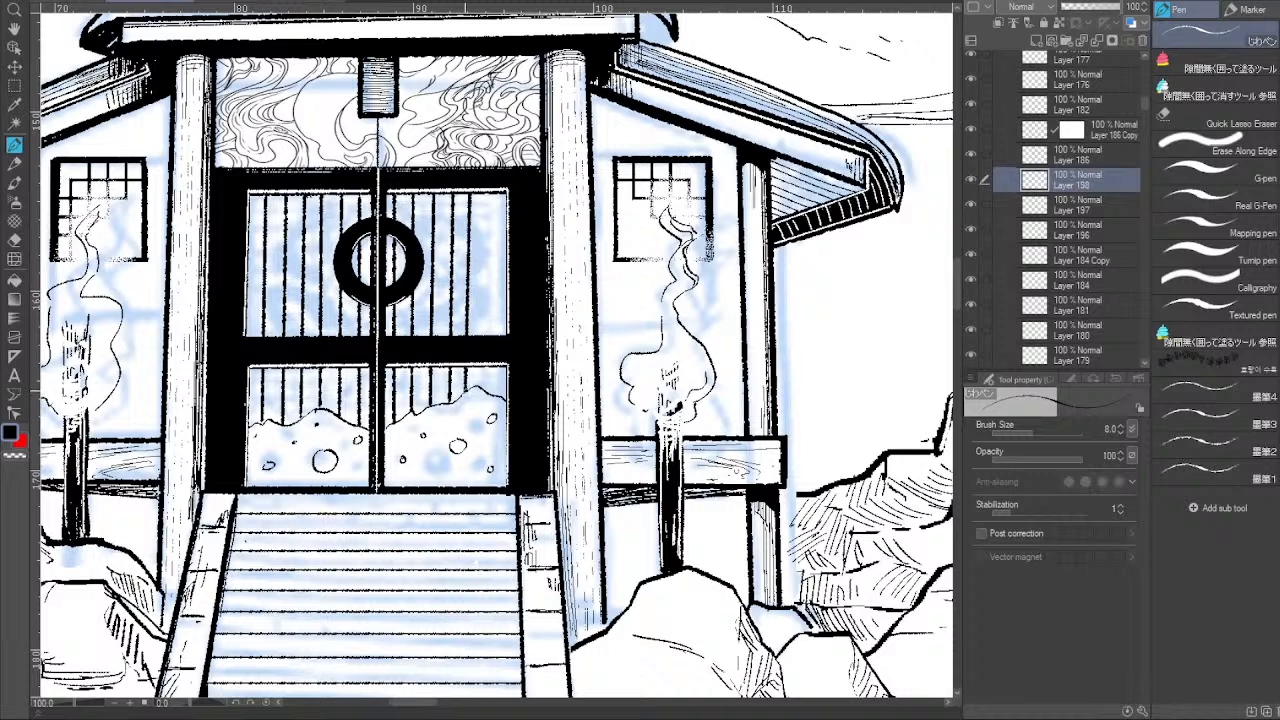
key("ctrl+z")
left_click(471, 195)
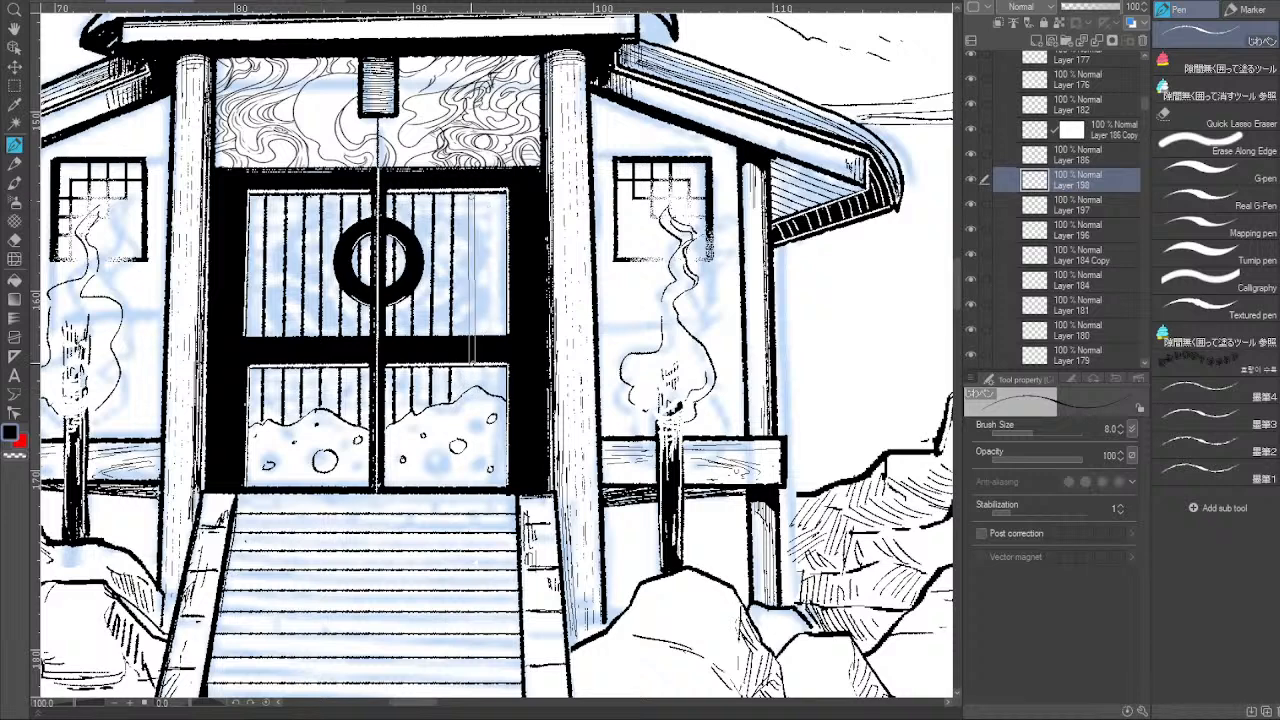
left_click(468, 391, "shift")
left_click(488, 196)
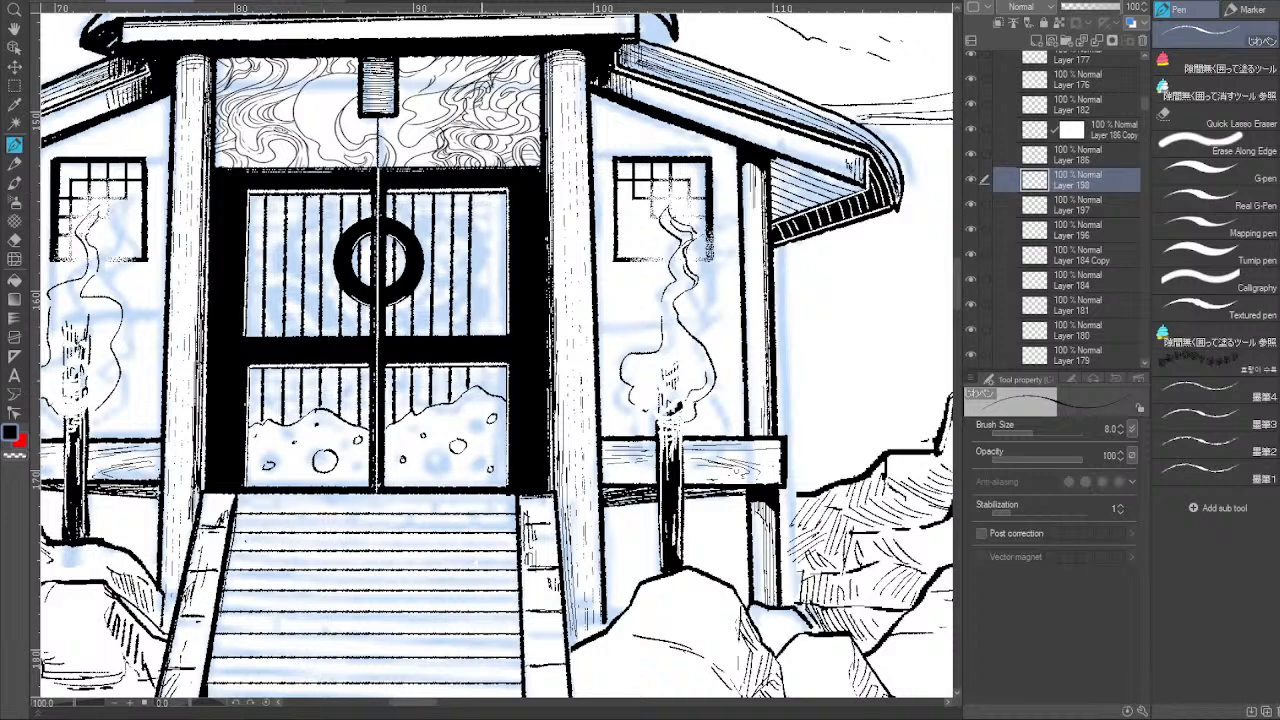
left_click(488, 391, "shift")
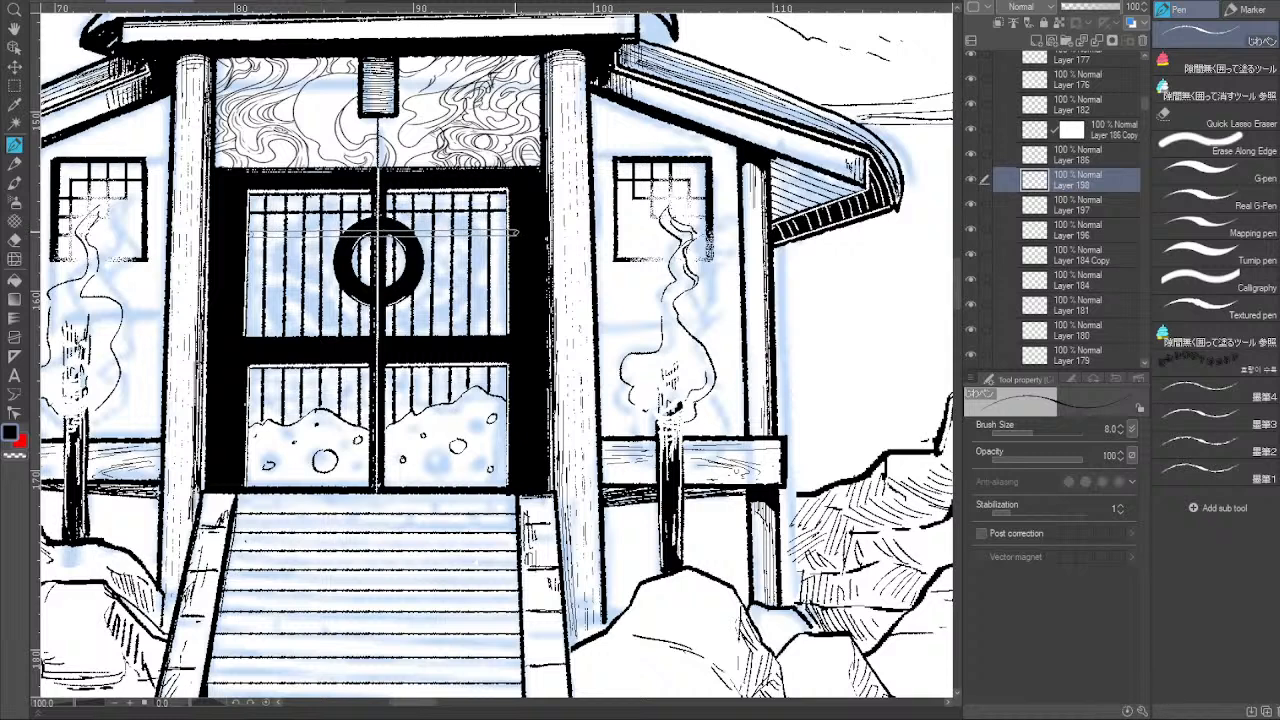
Ink the second horizontal lattice line across both upper door panes, near the top of the ring handle.
key("ctrl+z")
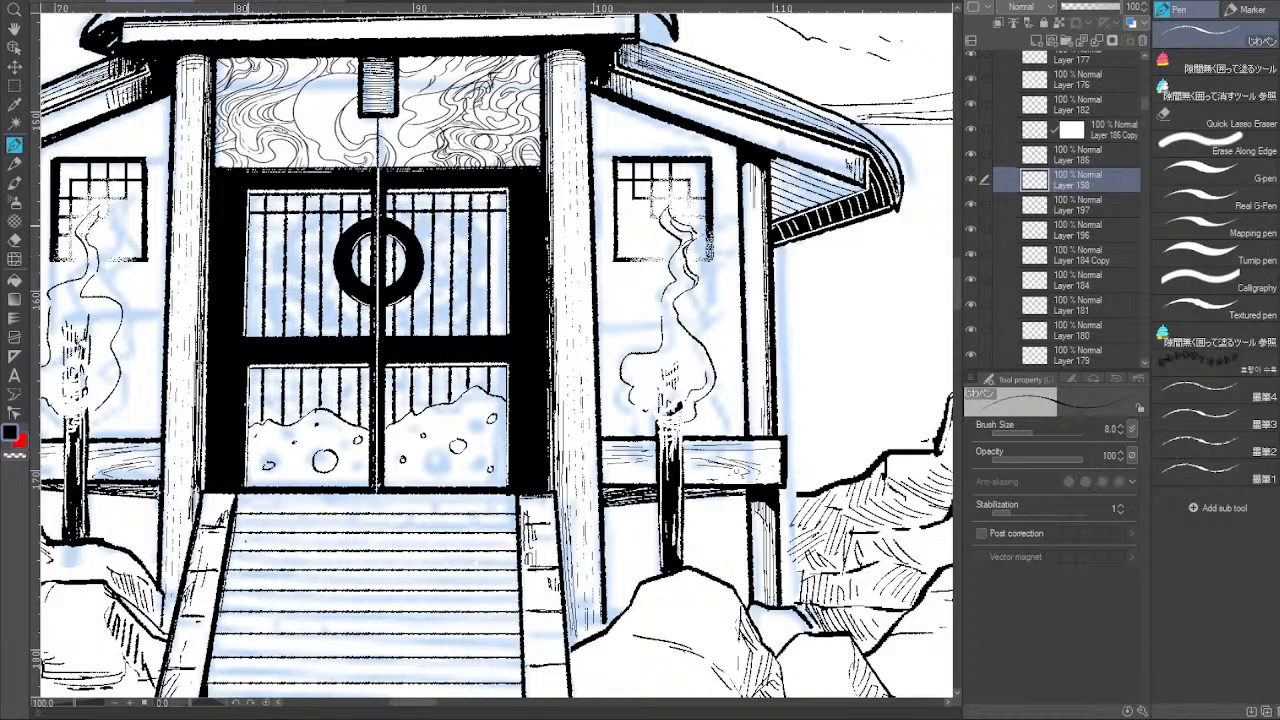
left_click_drag(249, 233, 511, 233)
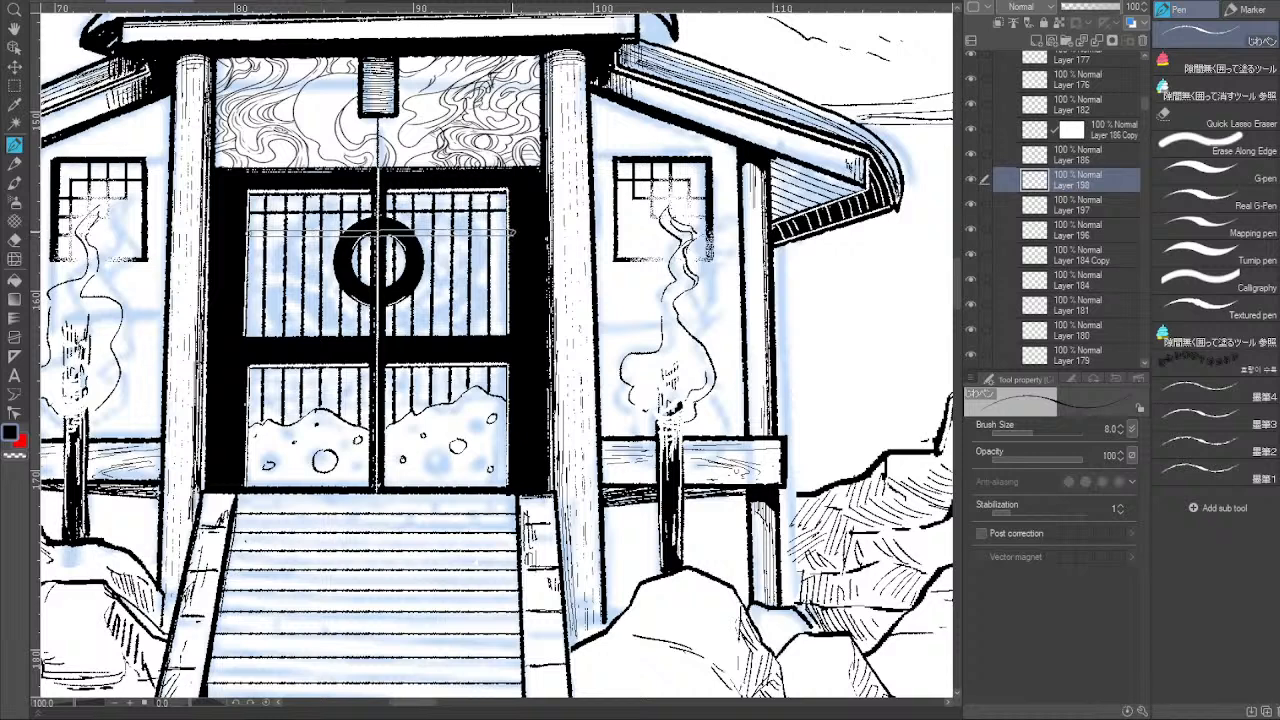
key("ctrl+z")
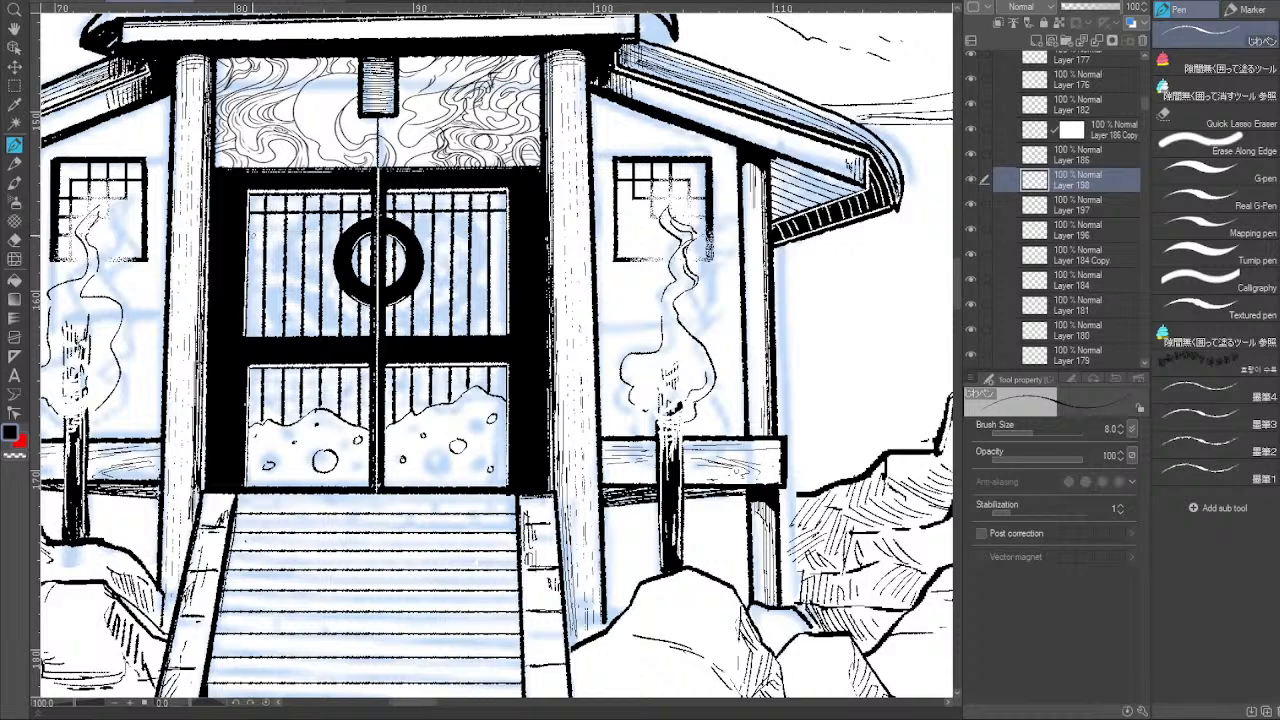
left_click(248, 233)
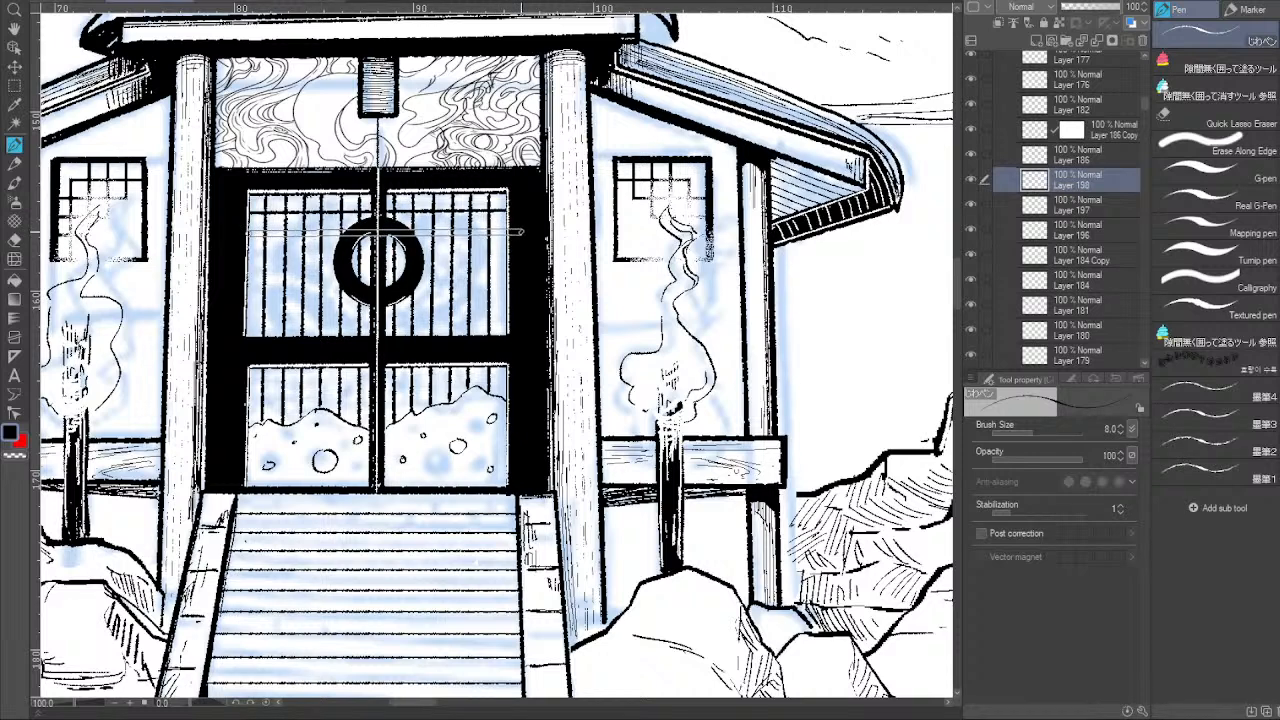
left_click(522, 230, "shift")
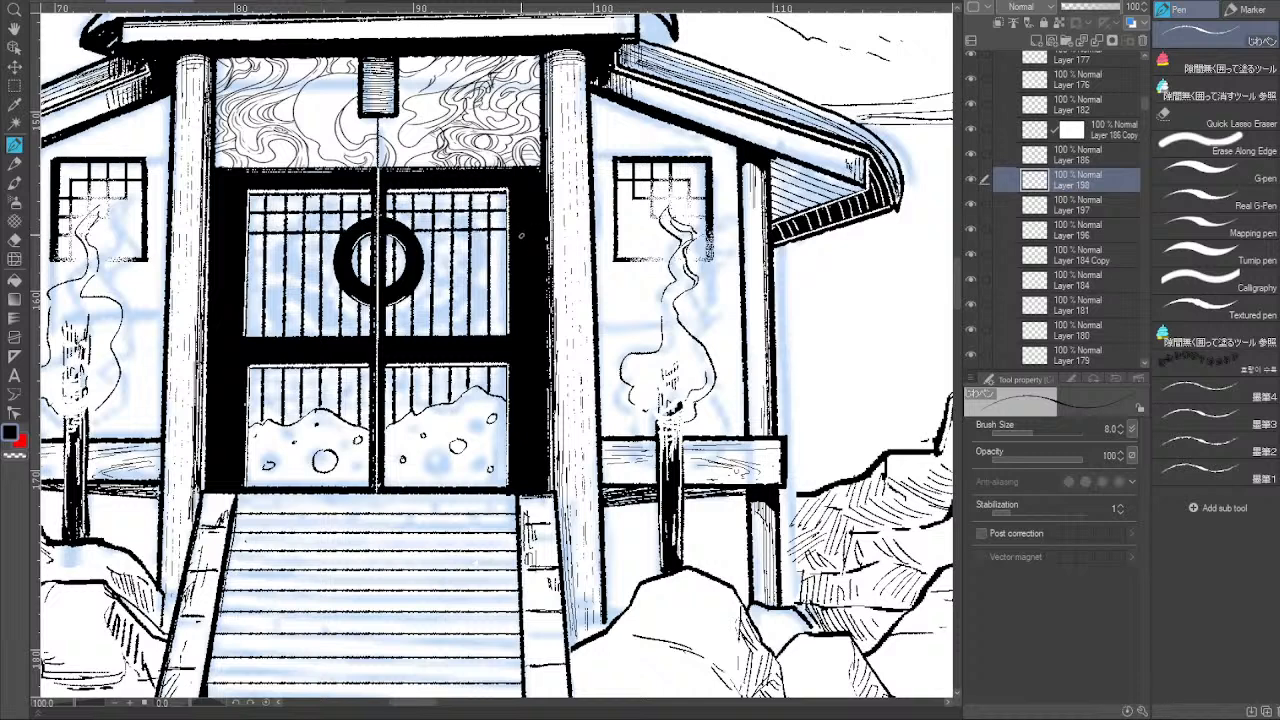
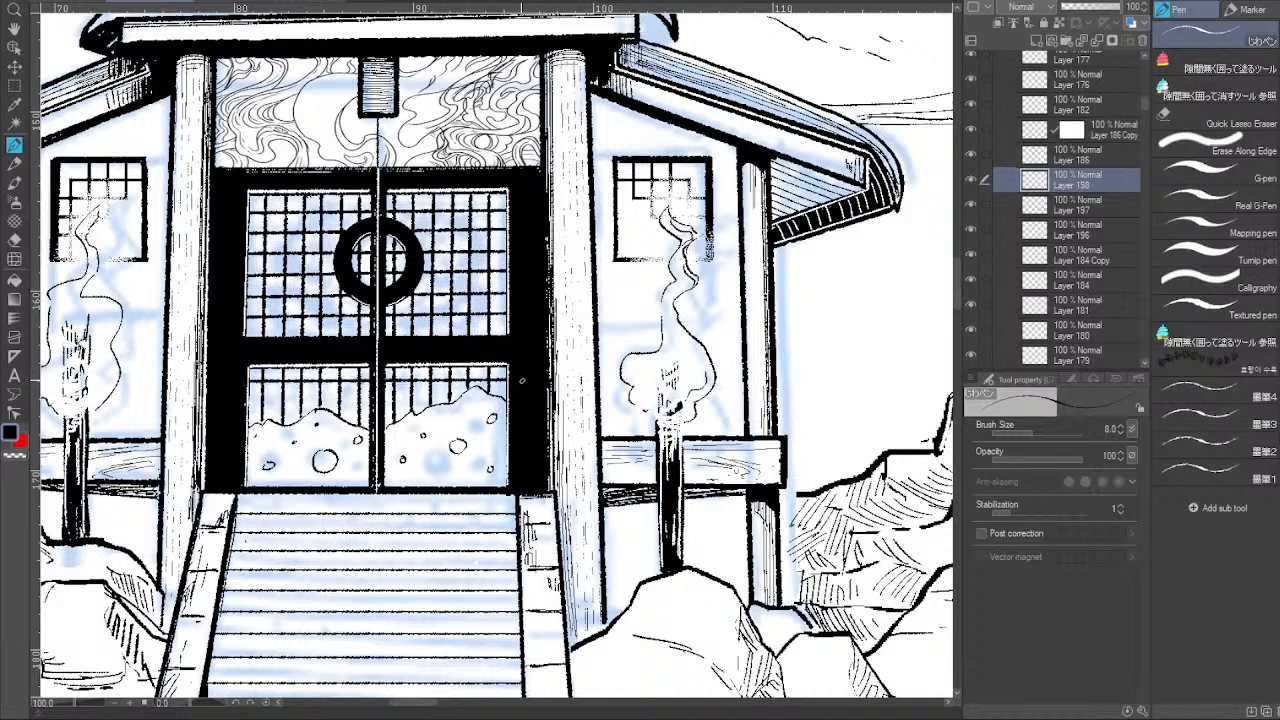
Ink horizontal lattice lines across both lower door panes, evenly spaced down to the wave outline.
left_click_drag(244, 388, 518, 392)
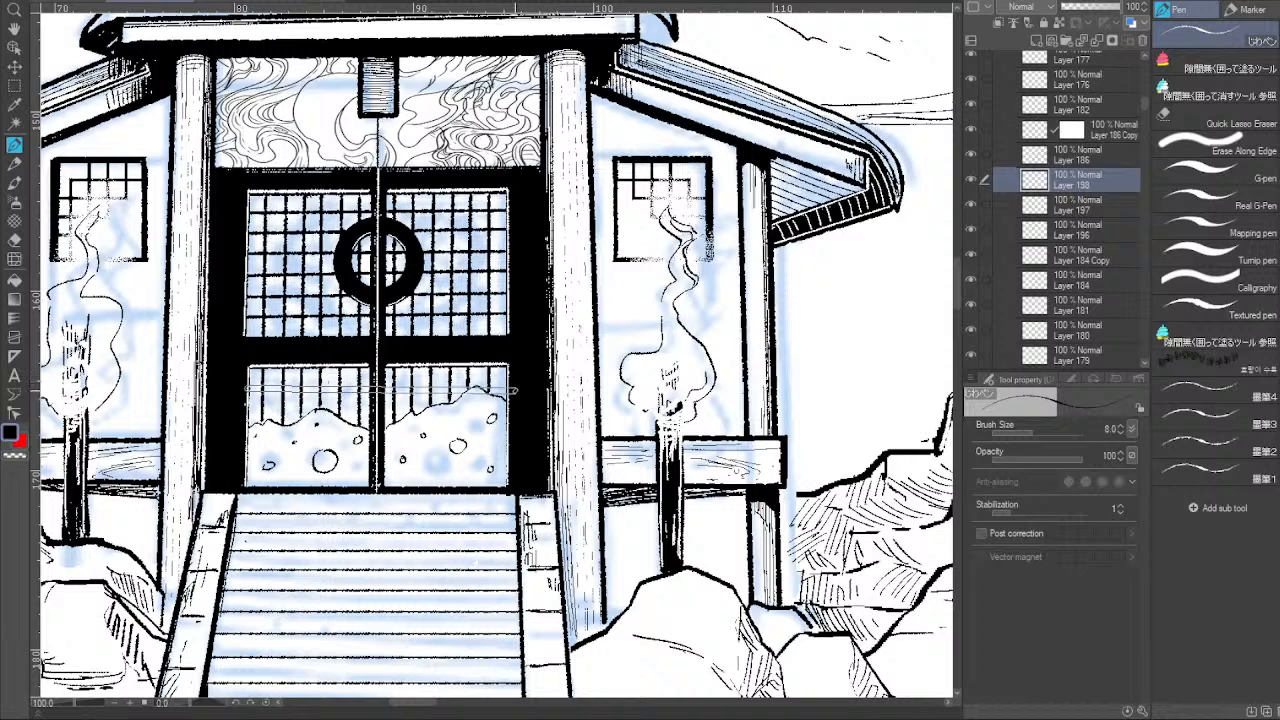
left_click(518, 386, "shift")
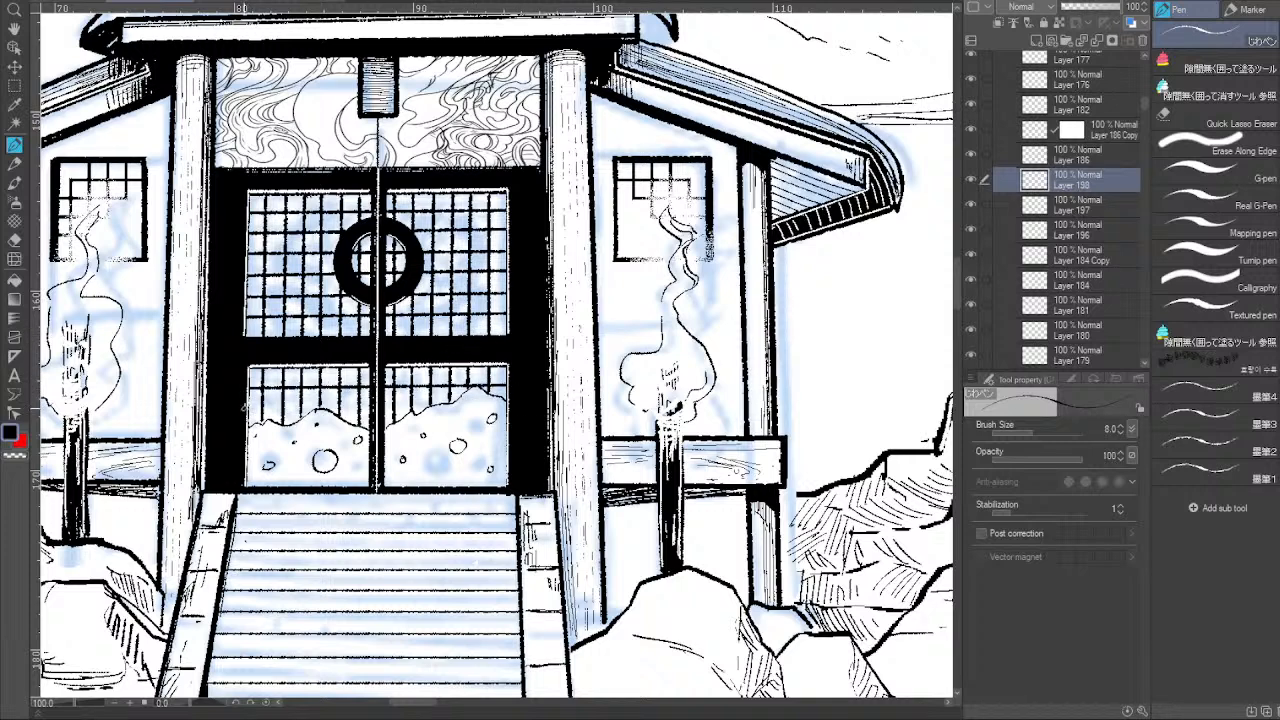
left_click(518, 401, "shift")
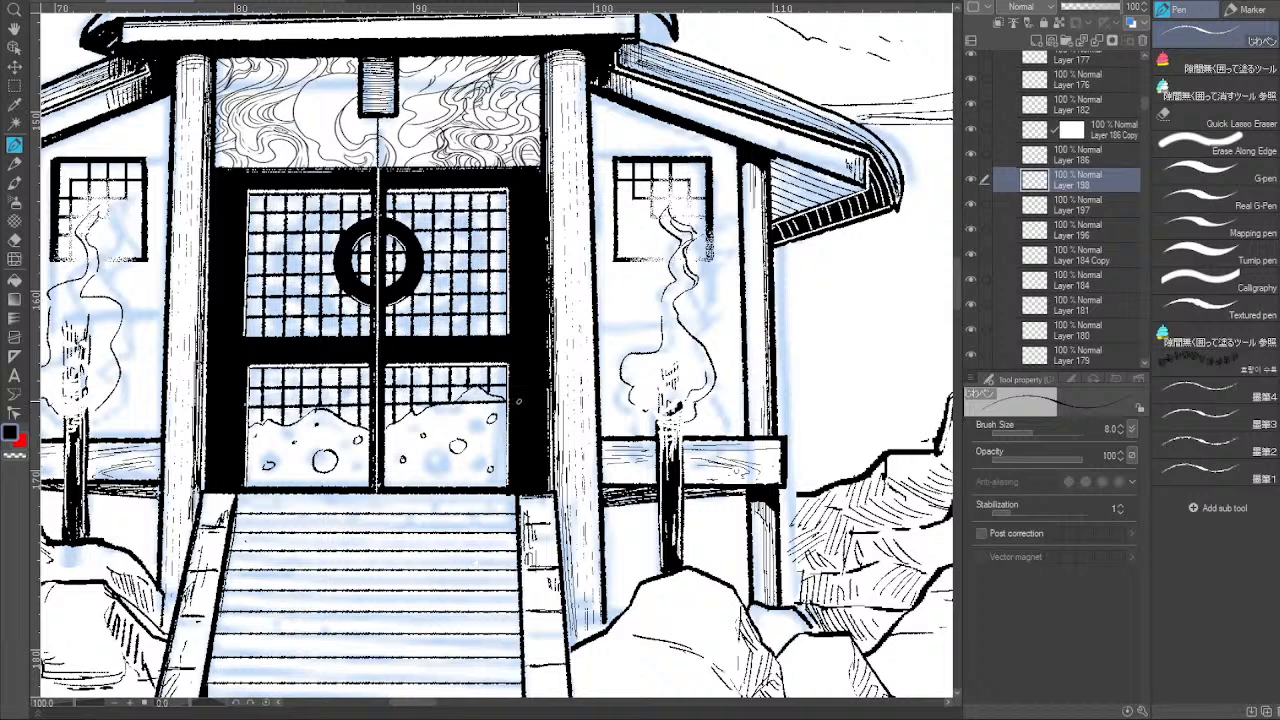
key("ctrl+z")
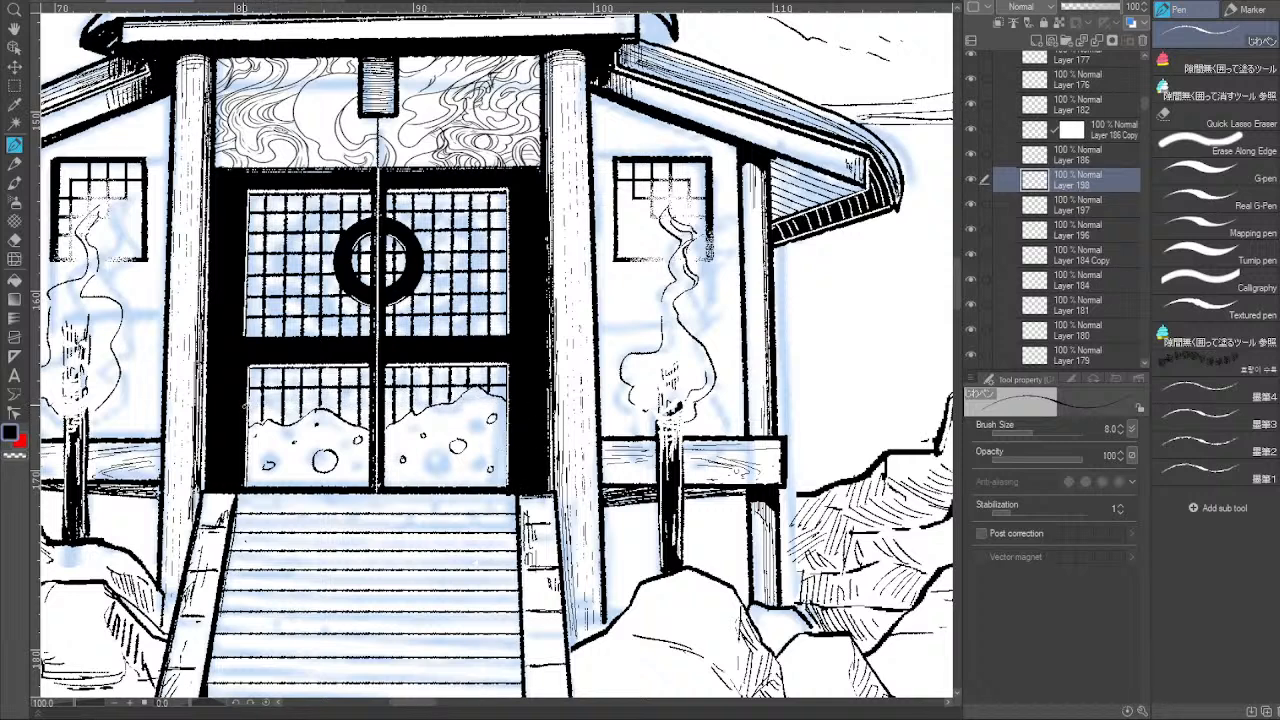
left_click(523, 399, "shift")
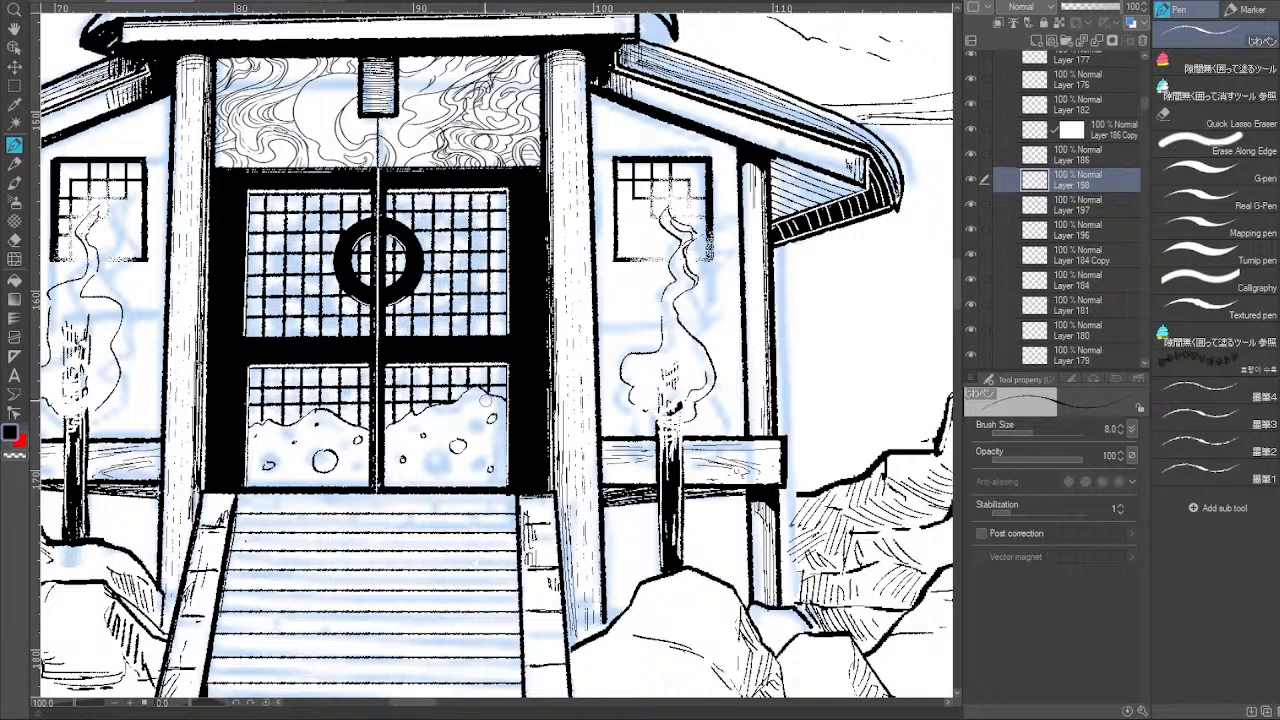
Lower the opacity of the door lattice on Layer 198 to 20%.
left_click_drag(457, 433, 471, 465)
left_click_drag(1092, 12, 1076, 15)
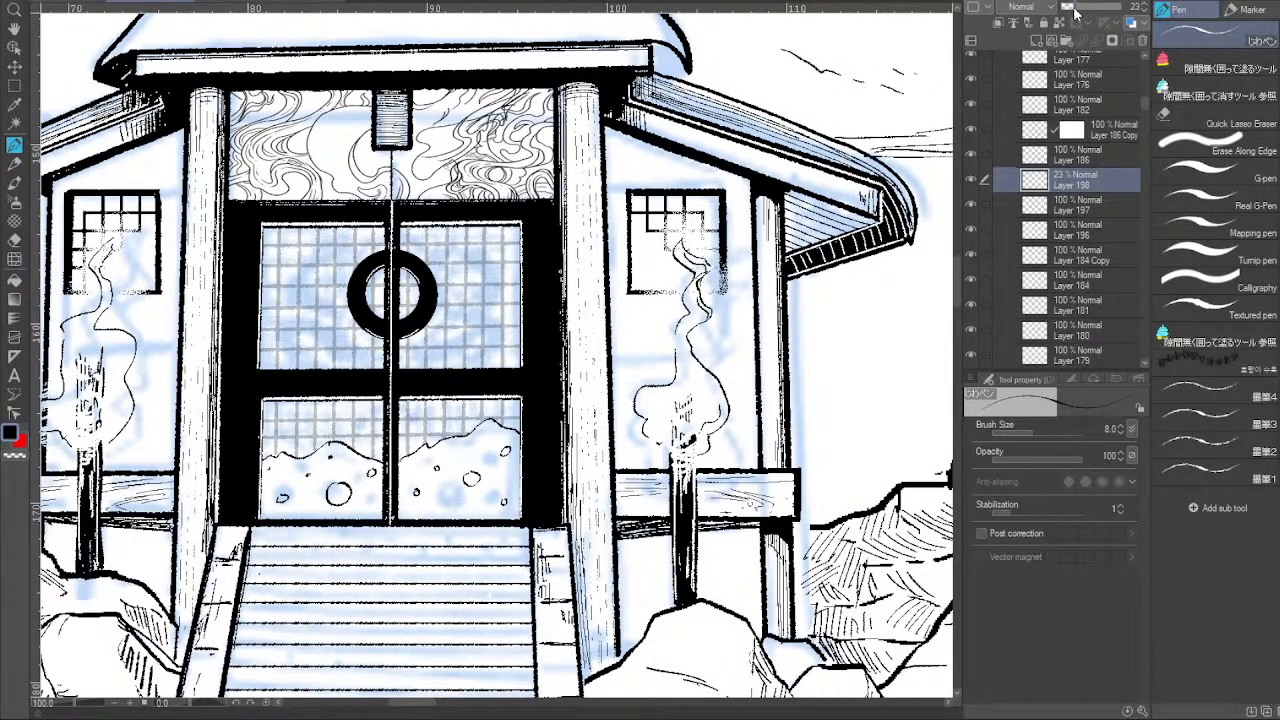
left_click(129, 704)
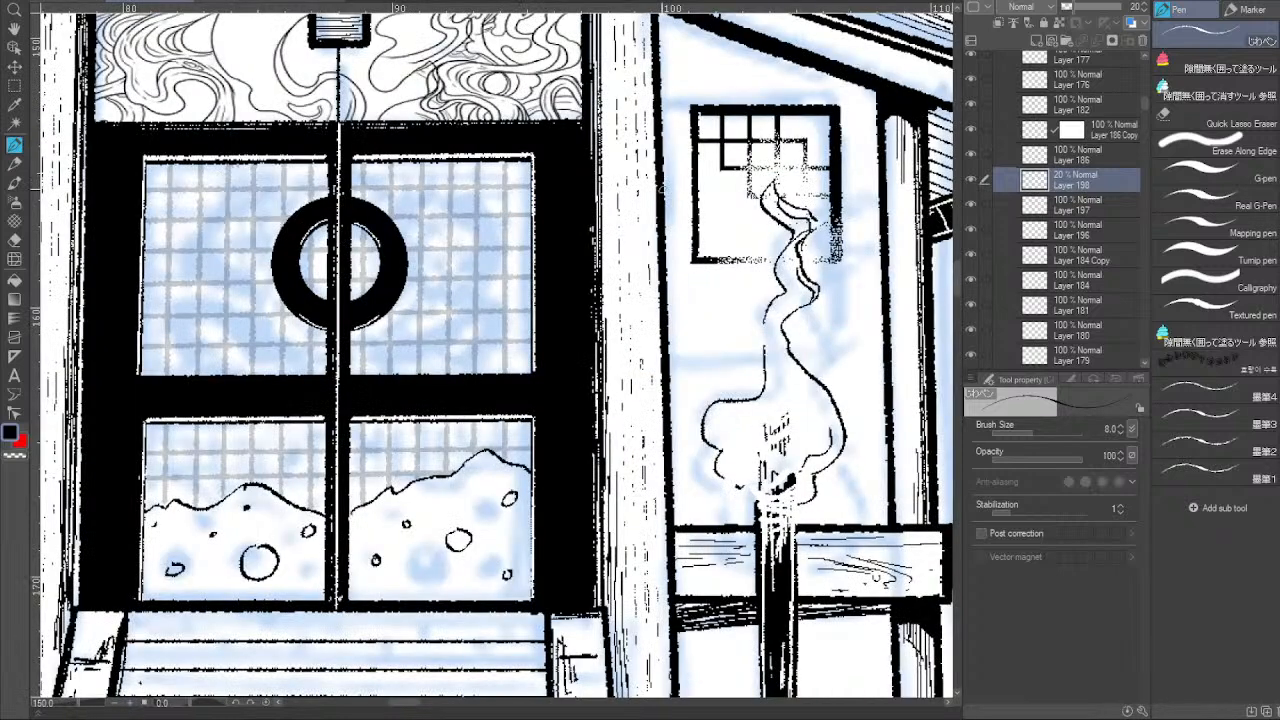
Raise the blue sketch on Layer 97 to 58% opacity and create a new layer above the temple panel's artwork.
key("o")
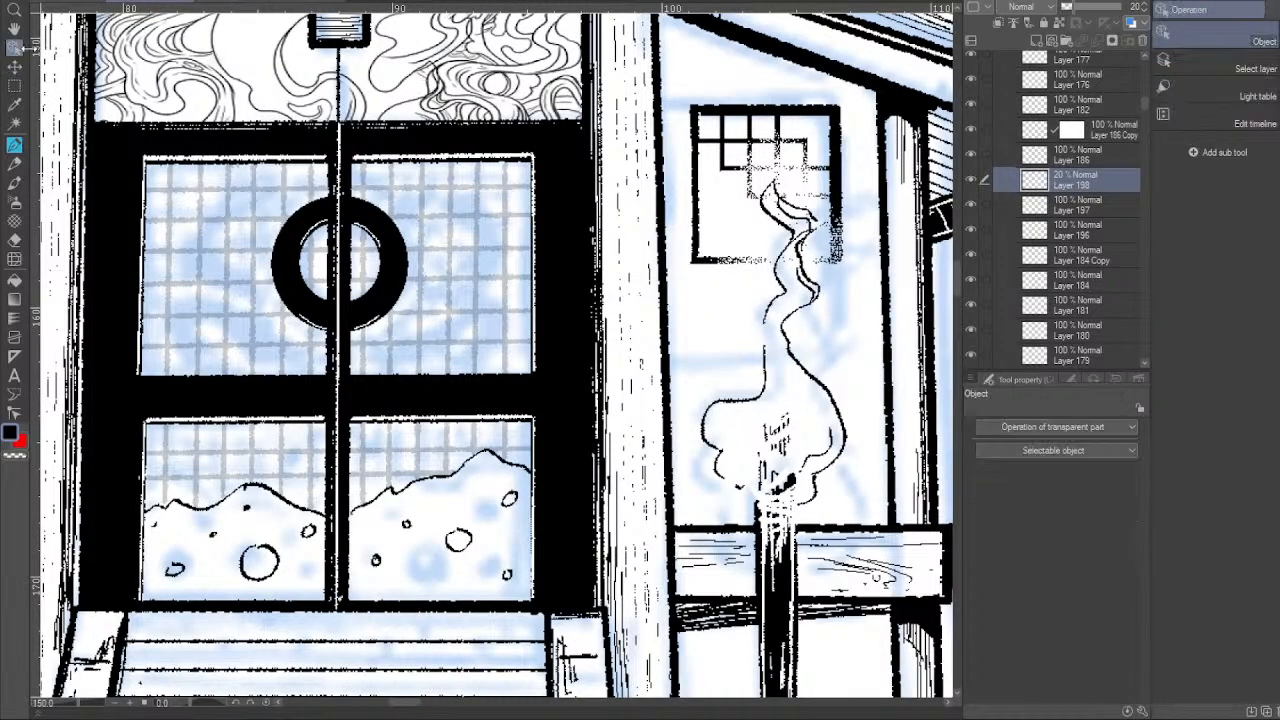
left_click(272, 223)
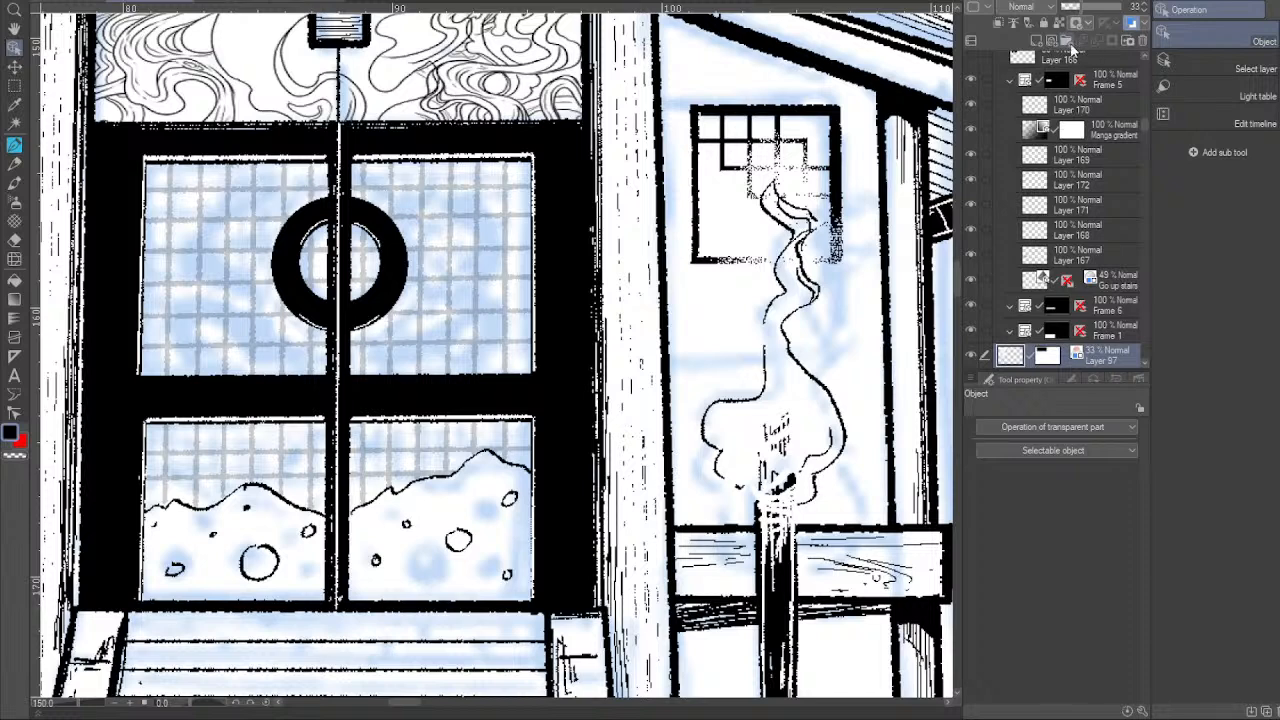
left_click_drag(1082, 10, 1092, 18)
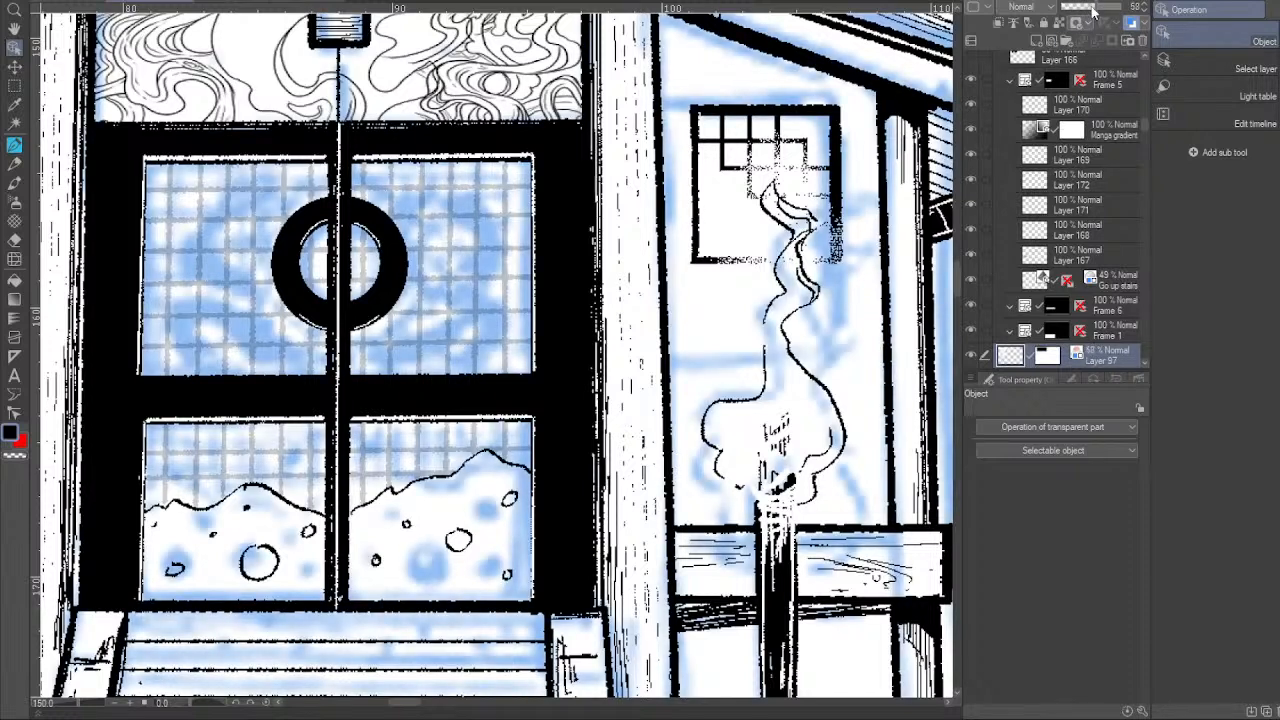
left_click(321, 148)
left_click(1037, 41)
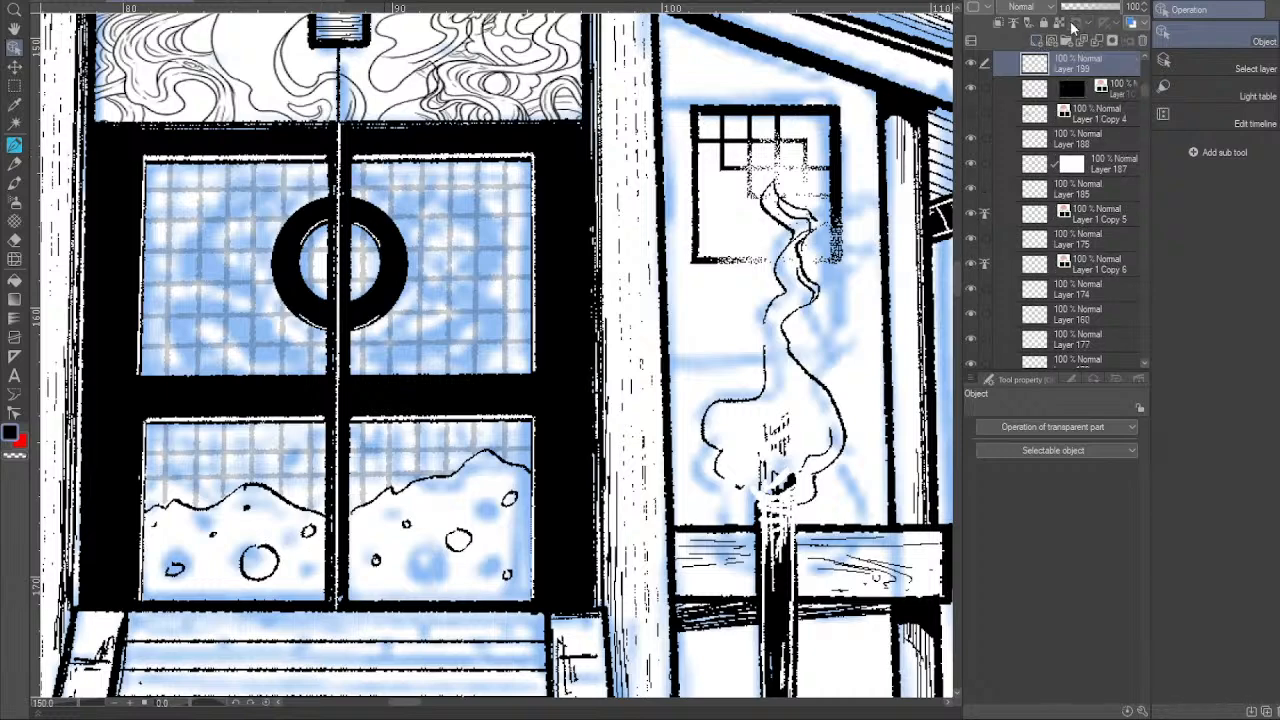
Ink a flower bud with a curving stem and a leaf loop over the lattice in the right door's upper pane.
left_click(22, 146)
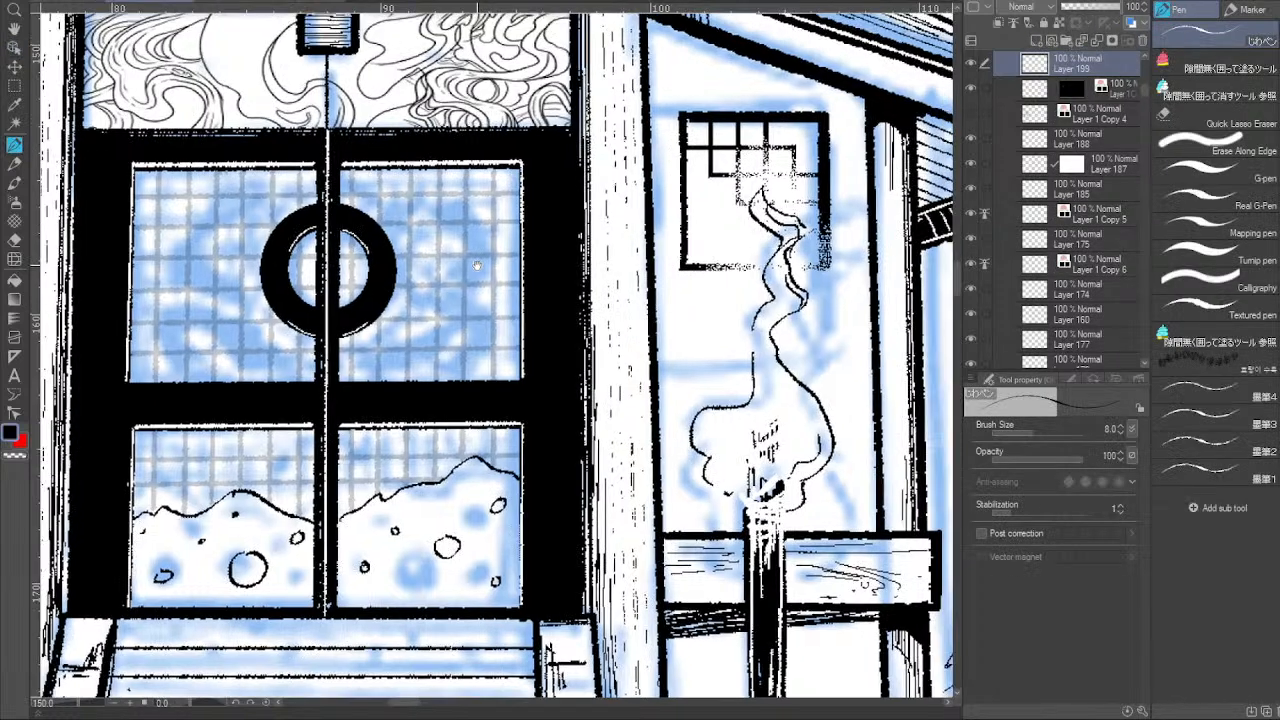
left_click_drag(452, 296, 474, 306)
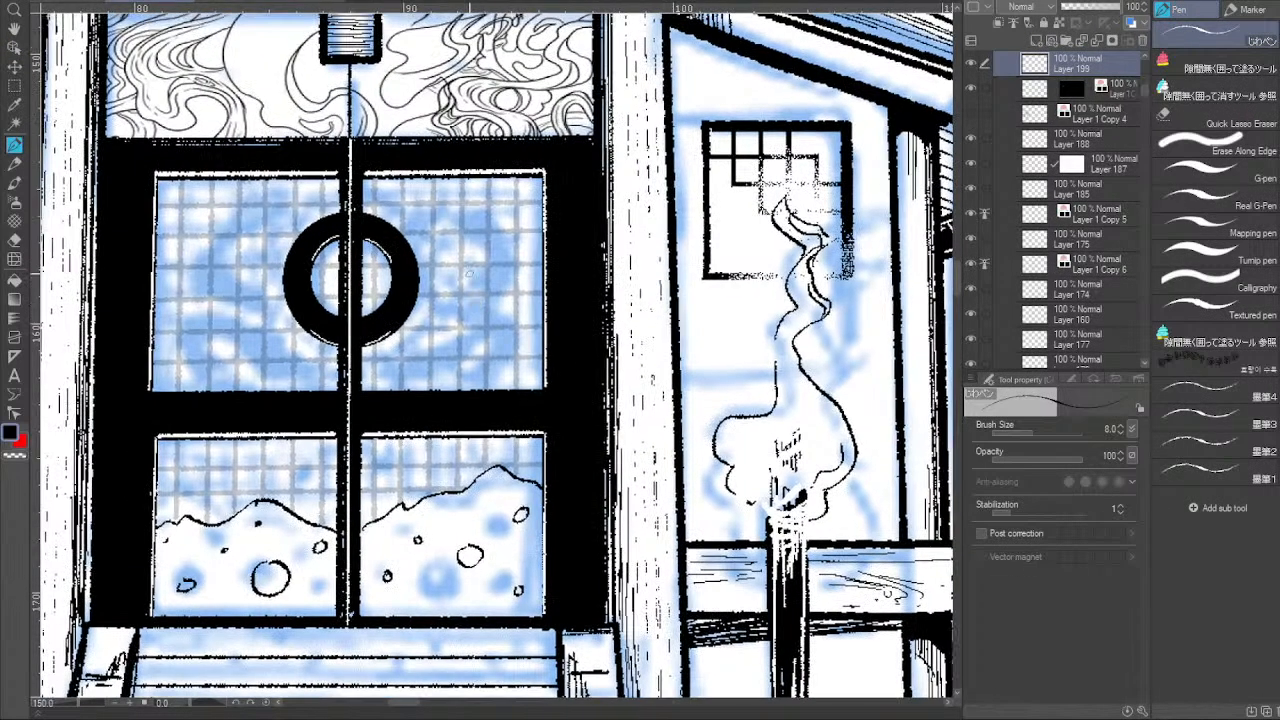
left_click(133, 705)
mouse_move(446, 148)
left_mouse_down()
mouse_move(474, 177)
mouse_move(446, 156)
mouse_move(466, 178)
mouse_move(440, 179)
mouse_move(468, 186)
left_mouse_up()
mouse_move(458, 134)
left_mouse_down()
mouse_move(486, 174)
mouse_move(495, 248)
mouse_move(482, 267)
left_mouse_up()
mouse_move(370, 352)
left_mouse_down()
mouse_move(406, 382)
mouse_move(455, 388)
mouse_move(490, 360)
mouse_move(493, 313)
mouse_move(449, 284)
mouse_move(470, 268)
mouse_move(410, 279)
mouse_move(440, 302)
mouse_move(468, 287)
left_mouse_up()
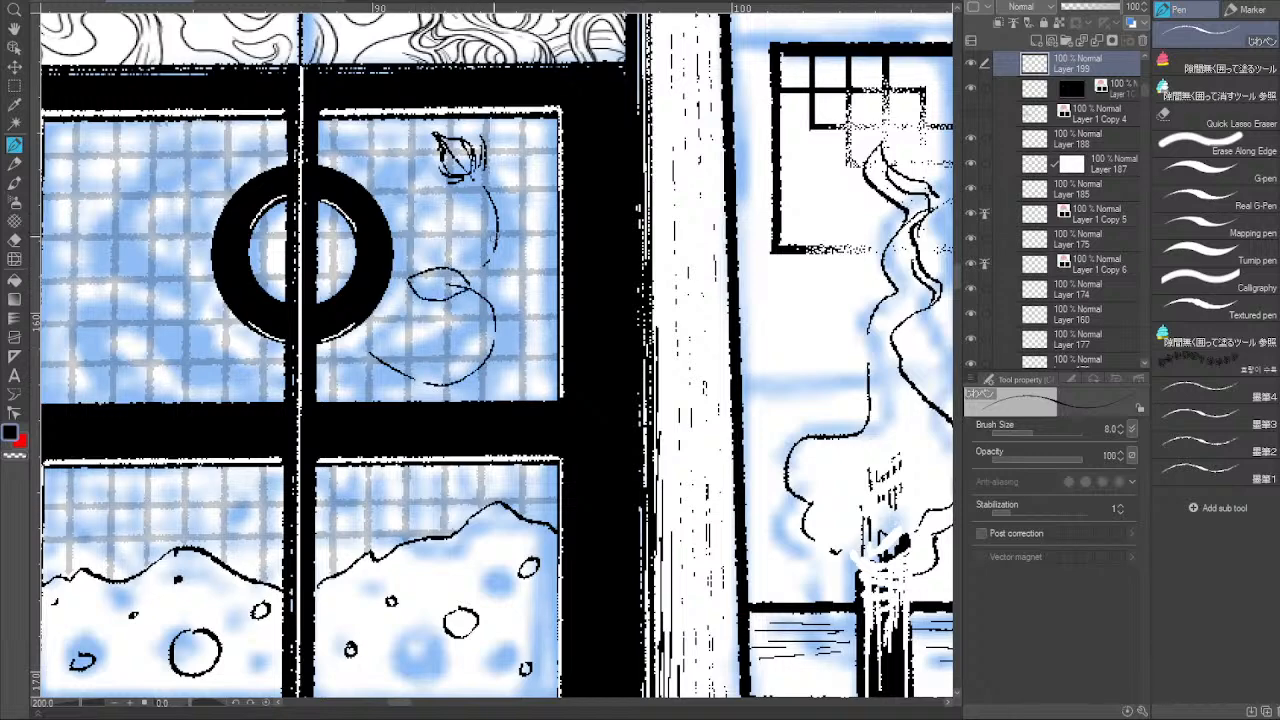
Ink a curved stem with a leaf in the left door's upper pane and a short curve below the right door's leaf.
left_click_drag(396, 244, 578, 279)
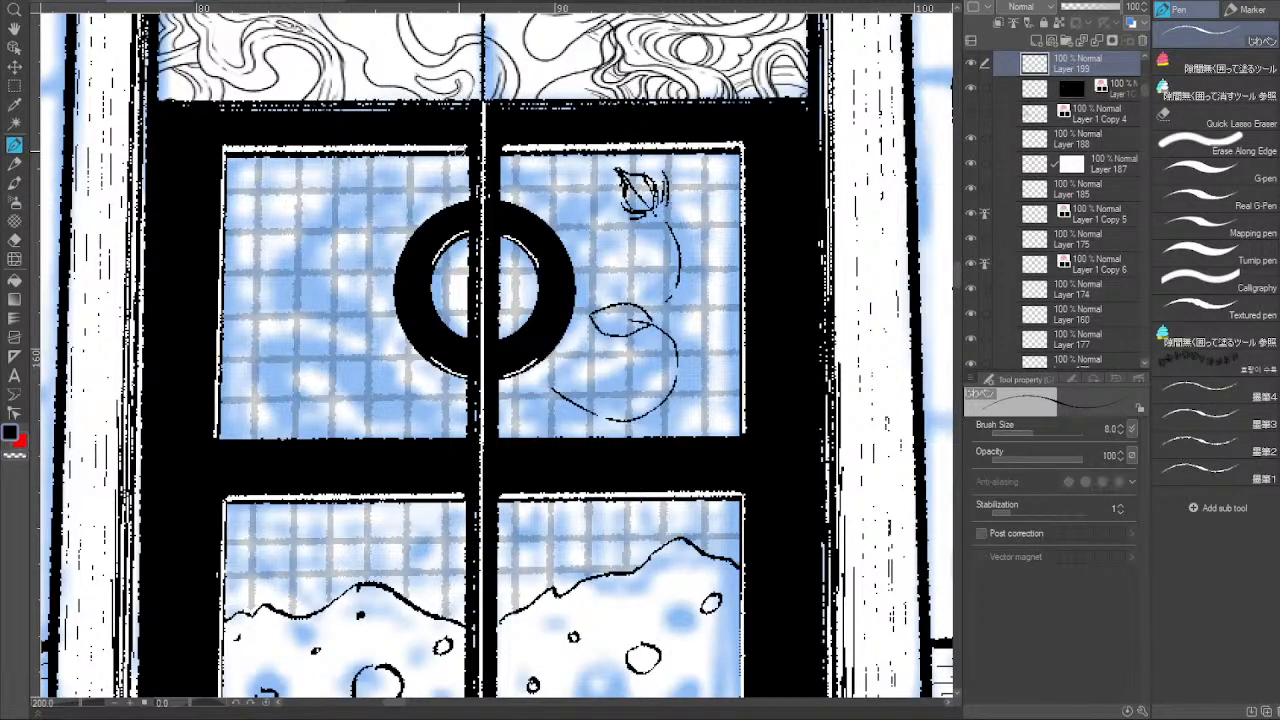
mouse_move(413, 369)
left_mouse_down()
mouse_move(310, 418)
mouse_move(268, 344)
mouse_move(332, 320)
mouse_move(330, 308)
mouse_move(362, 316)
left_mouse_up()
mouse_move(308, 330)
left_mouse_down()
mouse_move(356, 344)
mouse_move(364, 322)
left_mouse_up()
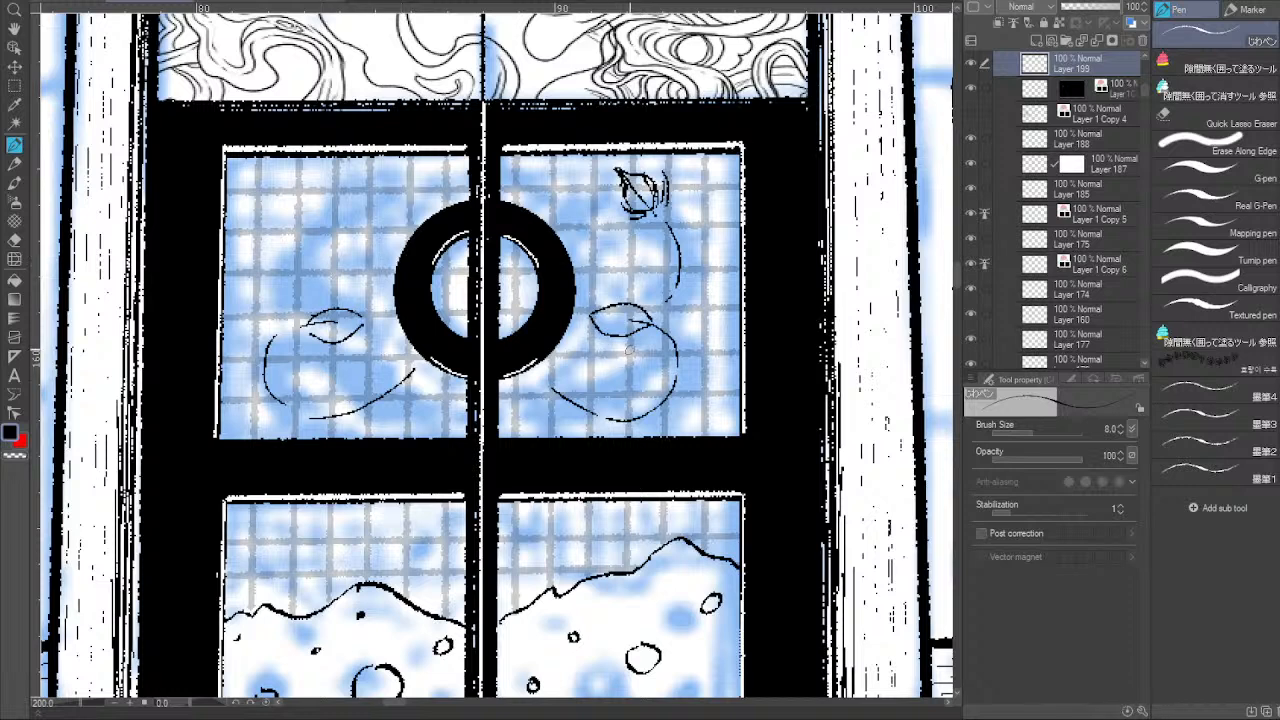
left_click_drag(605, 362, 553, 352)
Try extending the left door's ornament with an upper stem, flower strokes and short curves beside the ring handle.
left_click_drag(401, 358, 349, 351)
mouse_move(308, 304)
left_mouse_down()
mouse_move(291, 255)
mouse_move(297, 215)
mouse_move(319, 195)
mouse_move(373, 194)
left_mouse_up()
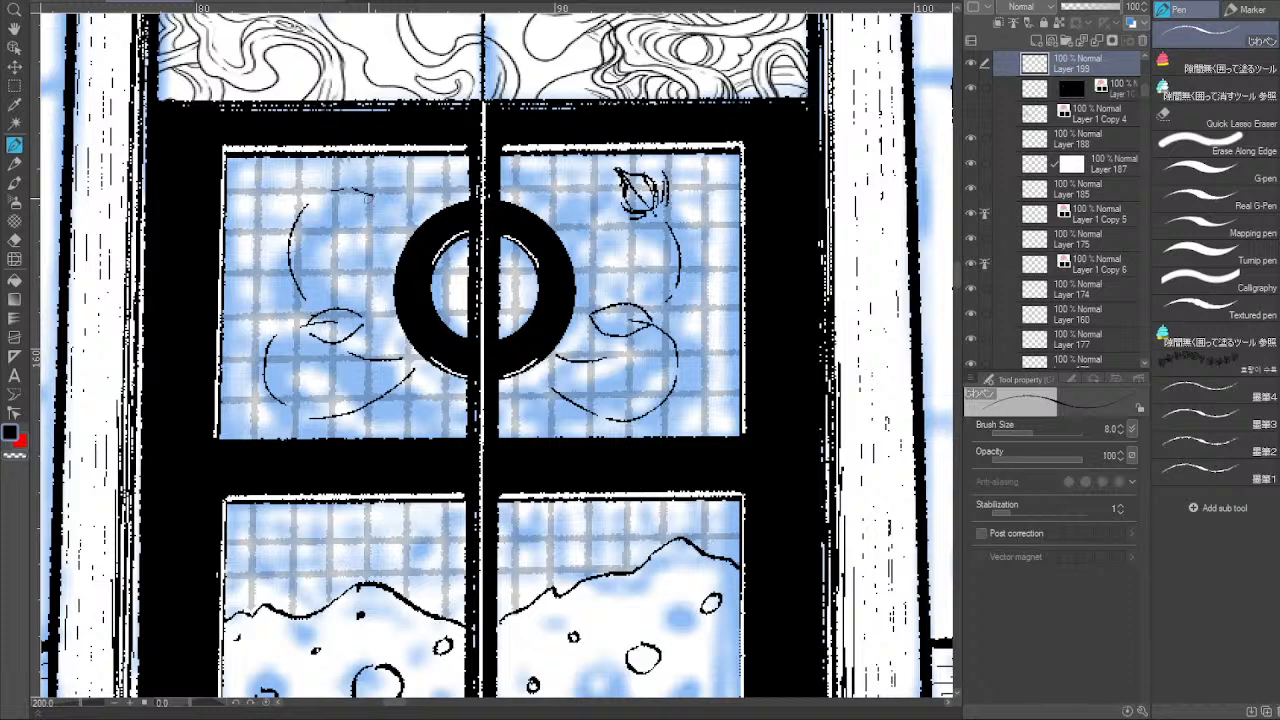
mouse_move(332, 197)
left_mouse_down()
mouse_move(376, 212)
mouse_move(393, 203)
mouse_move(344, 180)
left_mouse_up()
mouse_move(341, 204)
left_mouse_down()
mouse_move(325, 206)
mouse_move(390, 206)
left_mouse_up()
mouse_move(350, 308)
left_mouse_down()
mouse_move(400, 385)
mouse_move(320, 322)
mouse_move(280, 345)
mouse_move(325, 418)
mouse_move(398, 380)
left_mouse_up()
mouse_move(672, 186)
left_mouse_down()
mouse_move(645, 185)
mouse_move(648, 200)
left_mouse_up()
Try several long sweeping curves in the left door's upper pane, undoing each attempt and clearing that pane's ornament strokes.
mouse_move(437, 384)
left_mouse_down()
mouse_move(430, 374)
mouse_move(258, 406)
left_mouse_up()
key("ctrl+z")
mouse_move(386, 346)
left_mouse_down()
mouse_move(263, 356)
mouse_move(313, 401)
left_mouse_up()
key("ctrl+z")
mouse_move(389, 340)
left_mouse_down()
mouse_move(292, 322)
mouse_move(325, 398)
left_mouse_up()
key("ctrl+z")
mouse_move(400, 217)
left_mouse_down()
mouse_move(333, 228)
mouse_move(297, 313)
mouse_move(350, 405)
left_mouse_up()
key("ctrl+z")
mouse_move(400, 220)
left_mouse_down()
mouse_move(335, 275)
mouse_move(343, 337)
left_mouse_up()
key("ctrl+z")
mouse_move(412, 216)
left_mouse_down()
mouse_move(319, 240)
mouse_move(320, 319)
left_mouse_up()
key("ctrl+z")
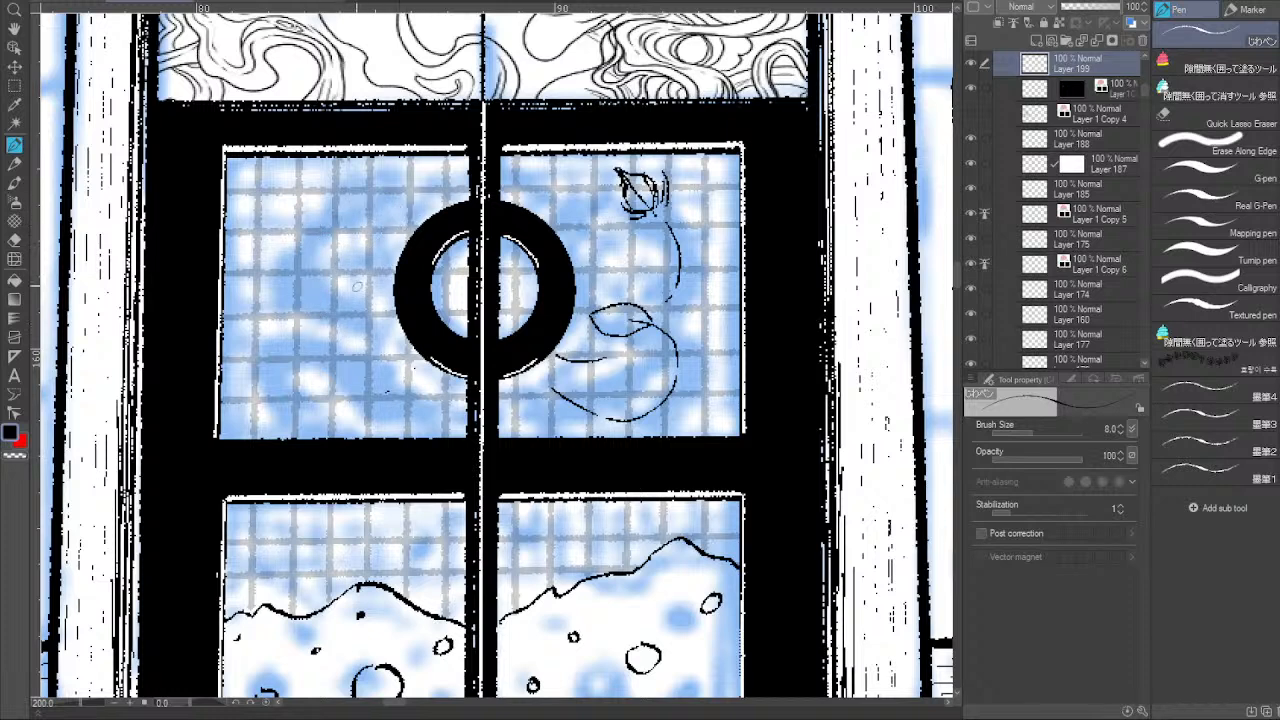
mouse_move(392, 334)
left_mouse_down()
mouse_move(319, 326)
mouse_move(265, 232)
mouse_move(294, 198)
mouse_move(365, 333)
mouse_move(258, 240)
mouse_move(347, 215)
mouse_move(371, 241)
left_mouse_up()
key("ctrl+z")
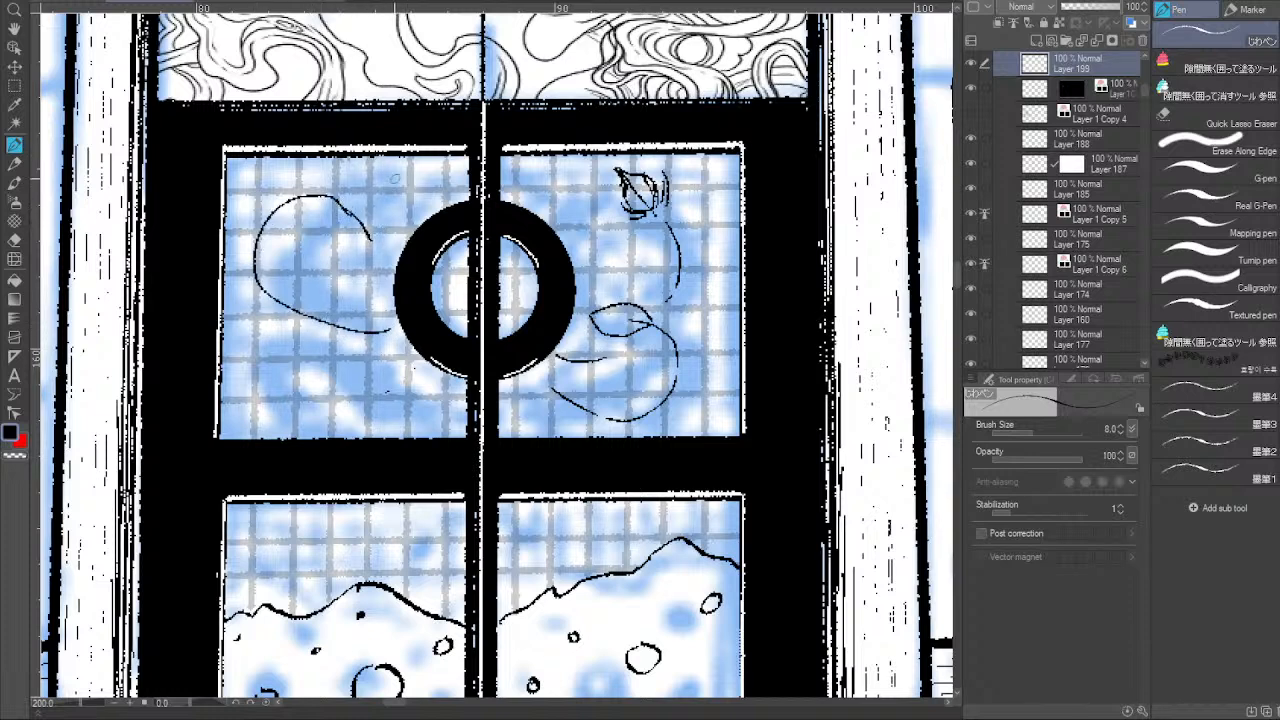
mouse_move(343, 203)
left_mouse_down()
mouse_move(381, 222)
mouse_move(375, 234)
left_mouse_up()
mouse_move(337, 206)
left_mouse_down()
mouse_move(356, 243)
mouse_move(380, 243)
left_mouse_up()
mouse_move(416, 367)
left_mouse_down()
mouse_move(405, 395)
mouse_move(246, 386)
left_mouse_up()
key("ctrl+z")
mouse_move(414, 367)
left_mouse_down()
mouse_move(255, 389)
mouse_move(330, 275)
mouse_move(284, 316)
mouse_move(317, 305)
left_mouse_up()
key("ctrl+z")
key("ctrl+z")
key("ctrl+z")
key("ctrl+z")
key("ctrl+z")
key("ctrl+z")
Duplicate the feather sketch layer, flip the copy horizontally and place it on the left door panel.
left_click(14, 86)
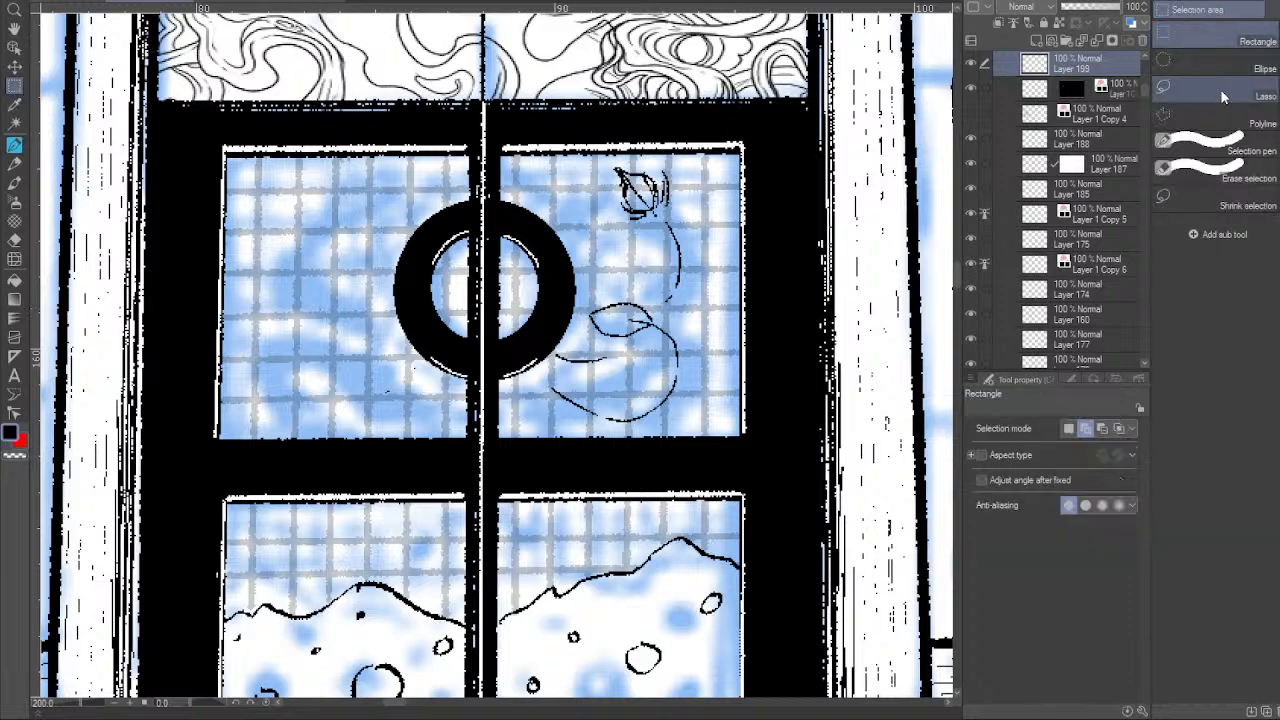
left_click(1221, 97)
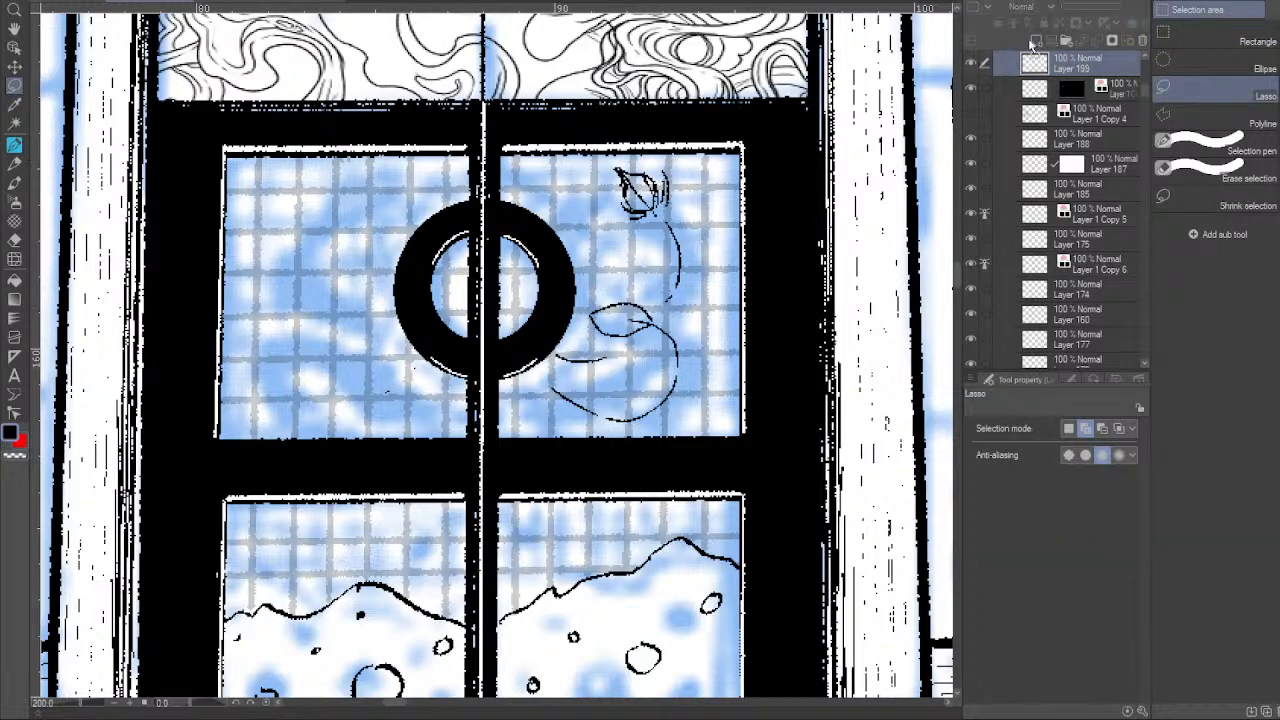
left_click_drag(1025, 40, 1036, 42)
key("ctrl+t")
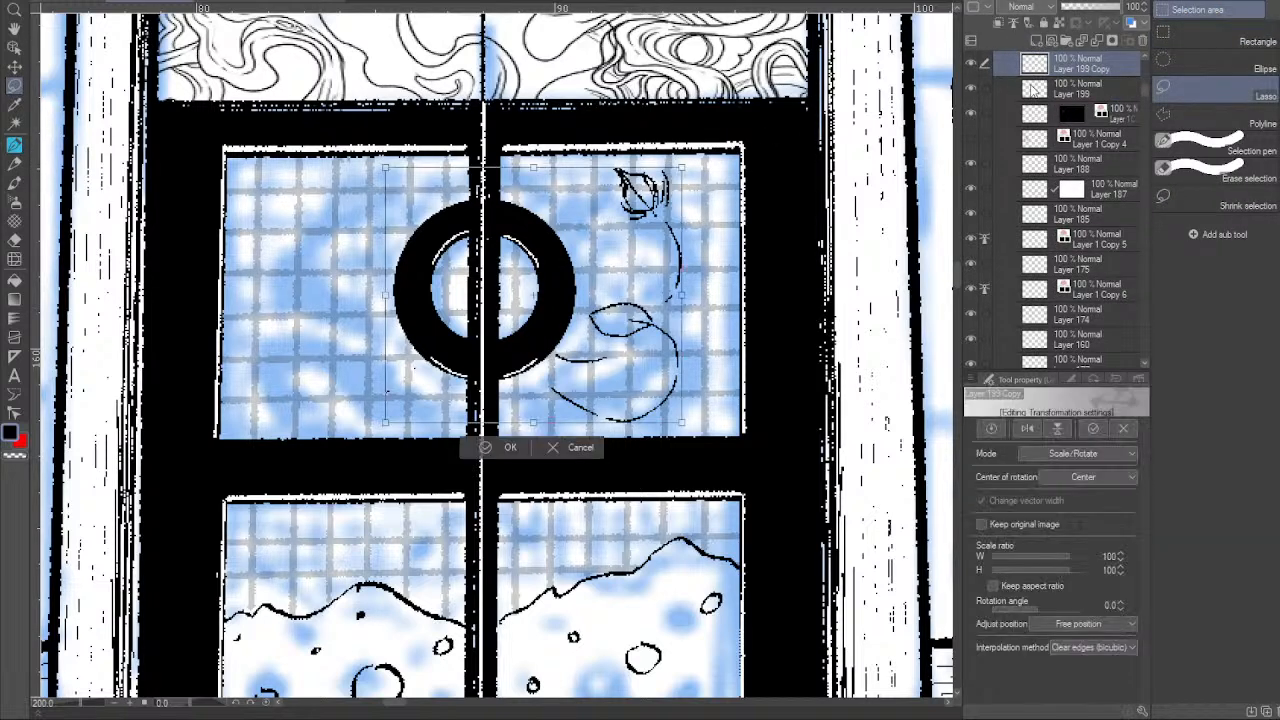
left_click(1027, 428)
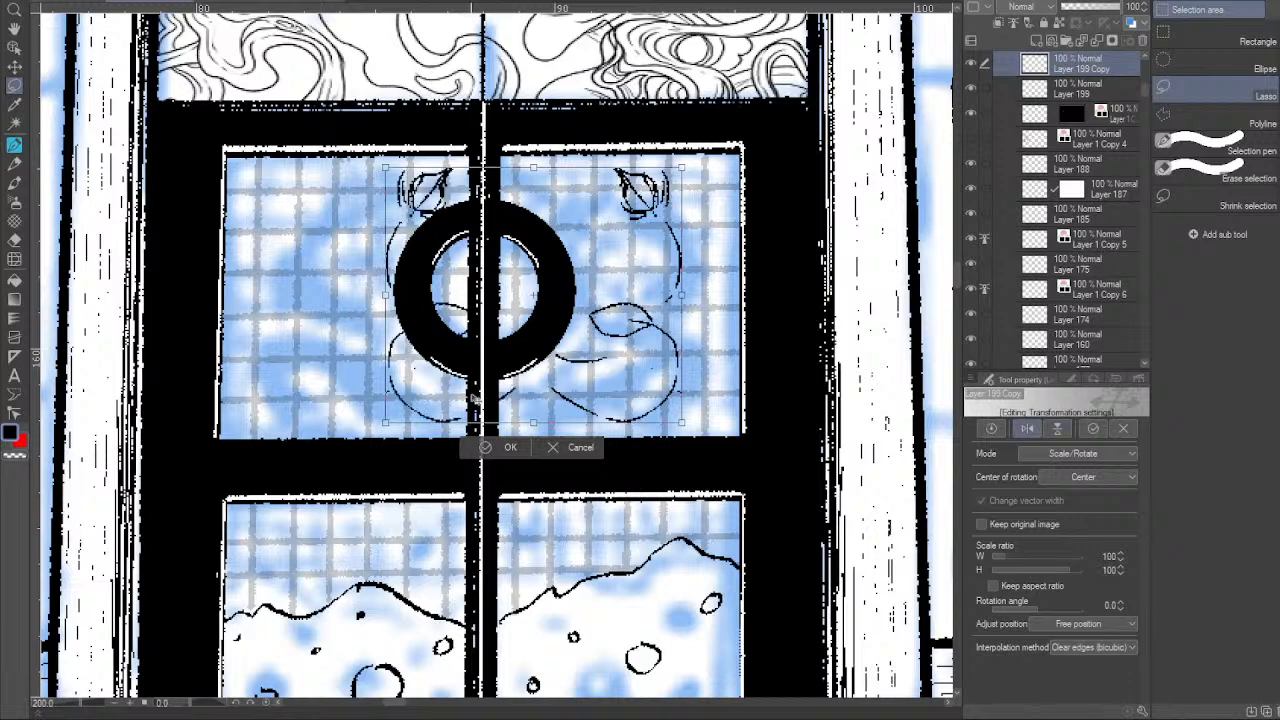
left_click_drag(425, 410, 315, 430)
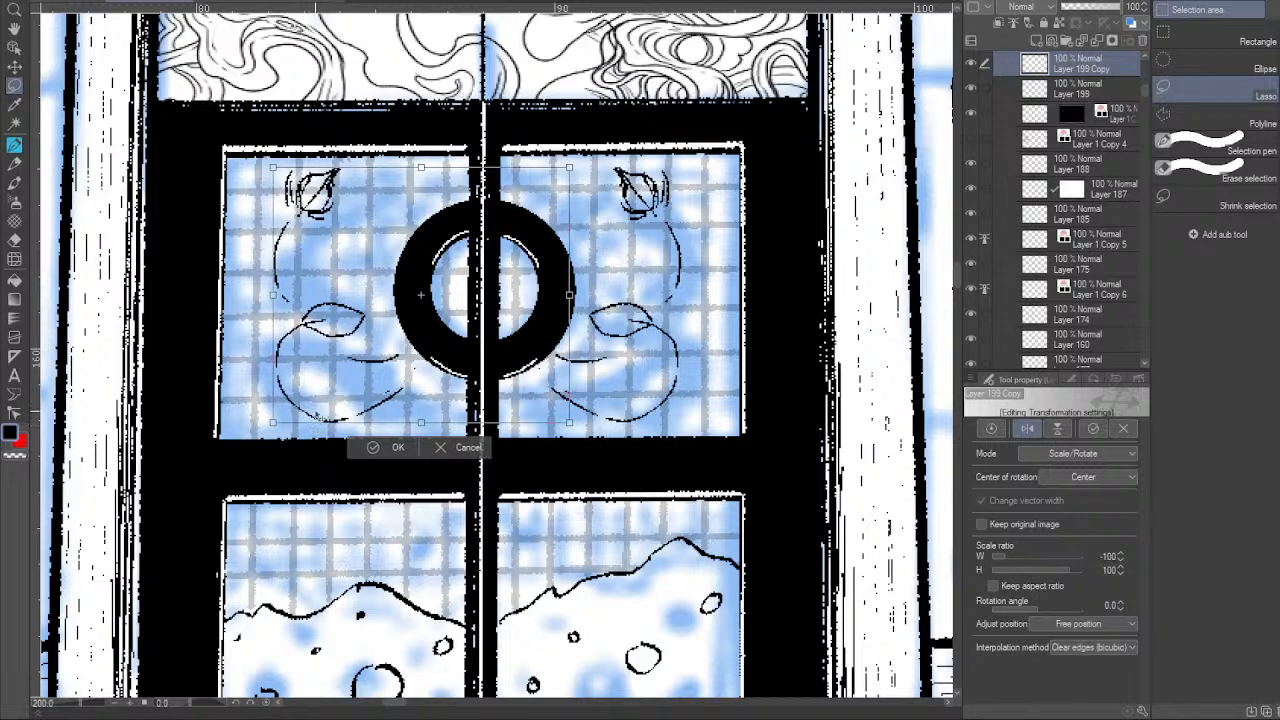
key("Return")
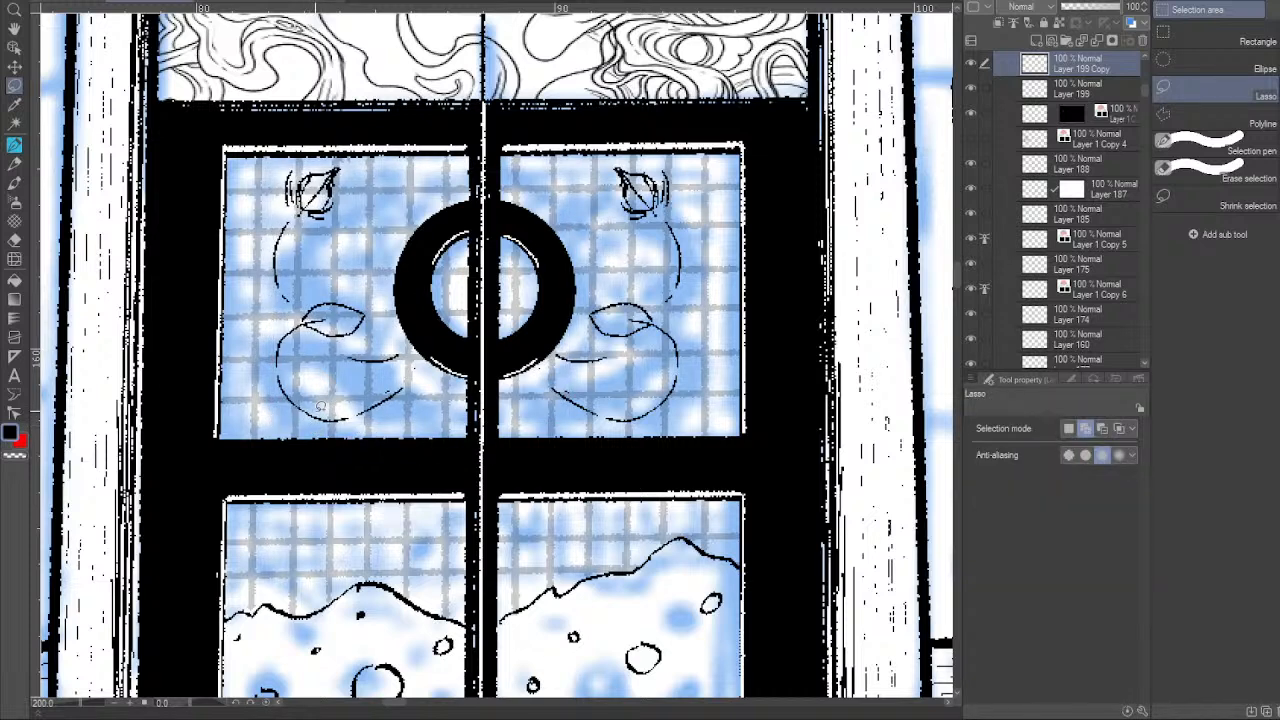
Ink short feather barbs around the upper eye of the right door panel's plume with the pen.
left_click(16, 146)
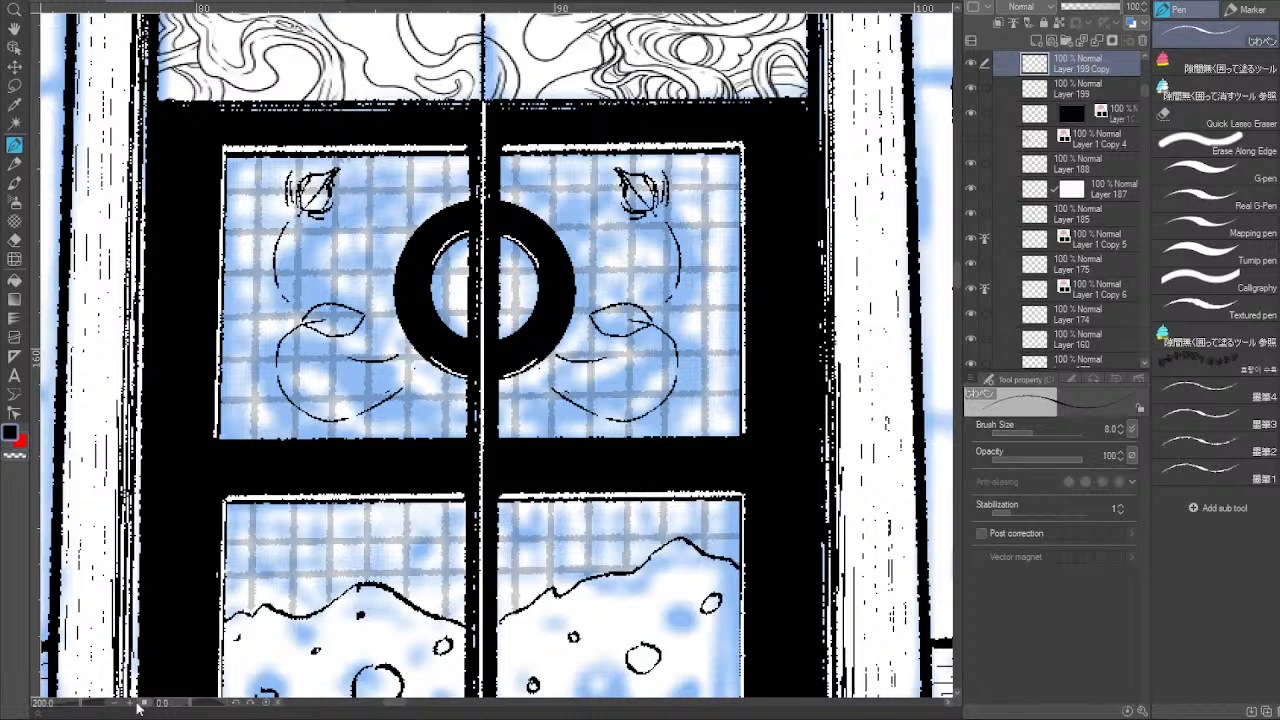
left_click_drag(566, 403, 450, 459)
left_click_drag(556, 236, 568, 254)
left_click_drag(562, 250, 582, 294)
left_click_drag(572, 284, 584, 302)
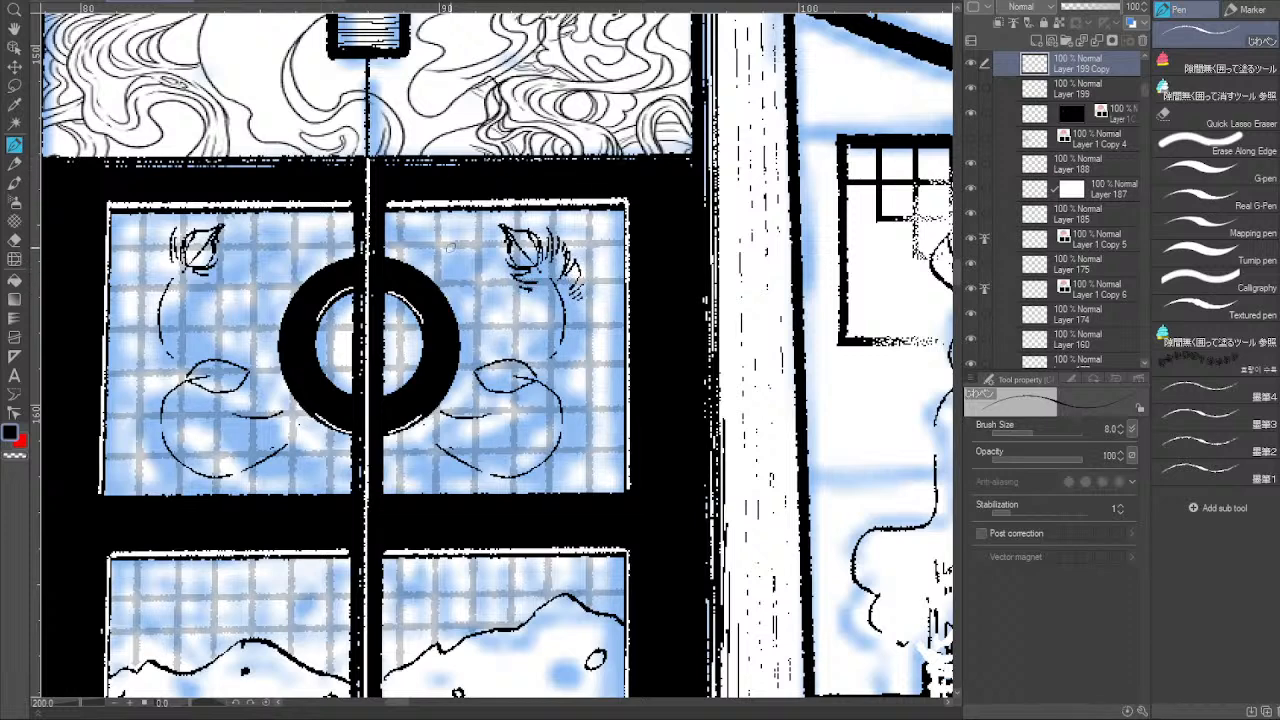
Draw flame-like wisps along the upper edge of both door panels, beside the upper feather eyes.
mouse_move(468, 243)
left_mouse_down()
mouse_move(453, 272)
mouse_move(486, 236)
mouse_move(457, 262)
mouse_move(431, 257)
mouse_move(471, 225)
left_mouse_up()
key("ctrl+z")
key("ctrl+z")
left_click_drag(389, 229, 587, 226)
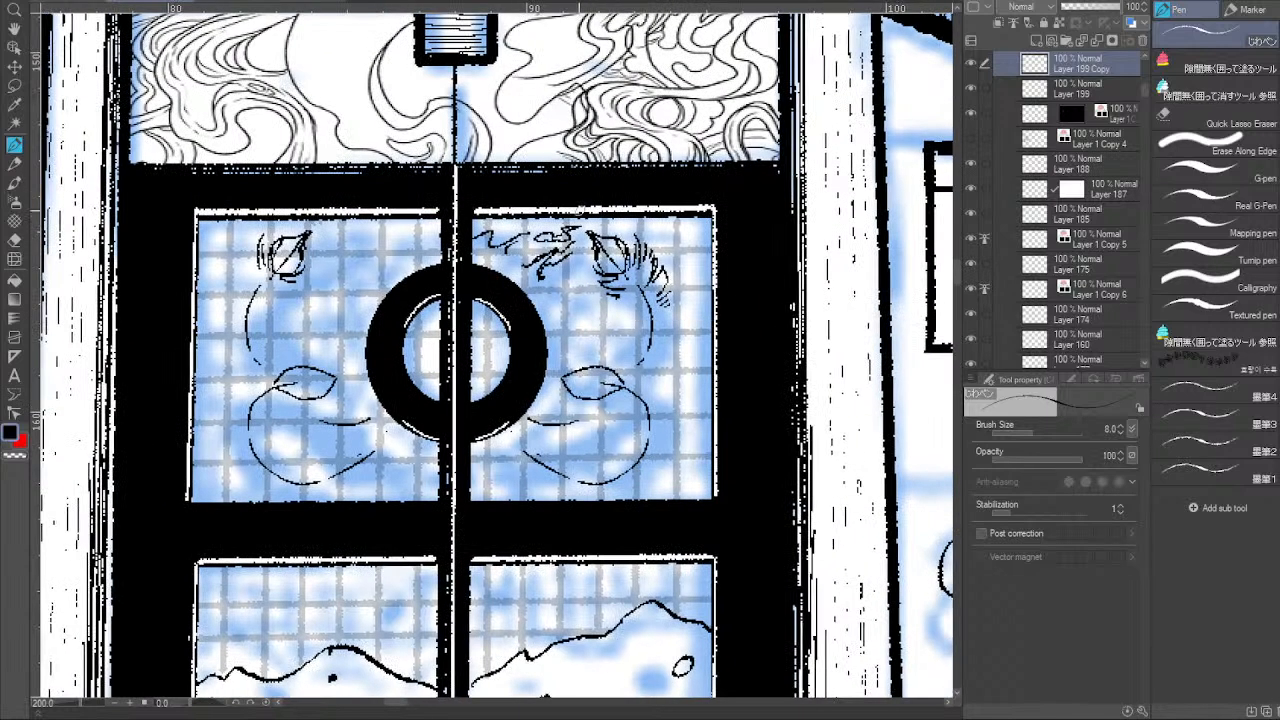
mouse_move(444, 232)
left_mouse_down()
mouse_move(418, 250)
mouse_move(380, 245)
mouse_move(388, 258)
mouse_move(376, 262)
left_mouse_up()
mouse_move(221, 243)
left_mouse_down()
mouse_move(214, 268)
mouse_move(236, 228)
mouse_move(240, 262)
left_mouse_up()
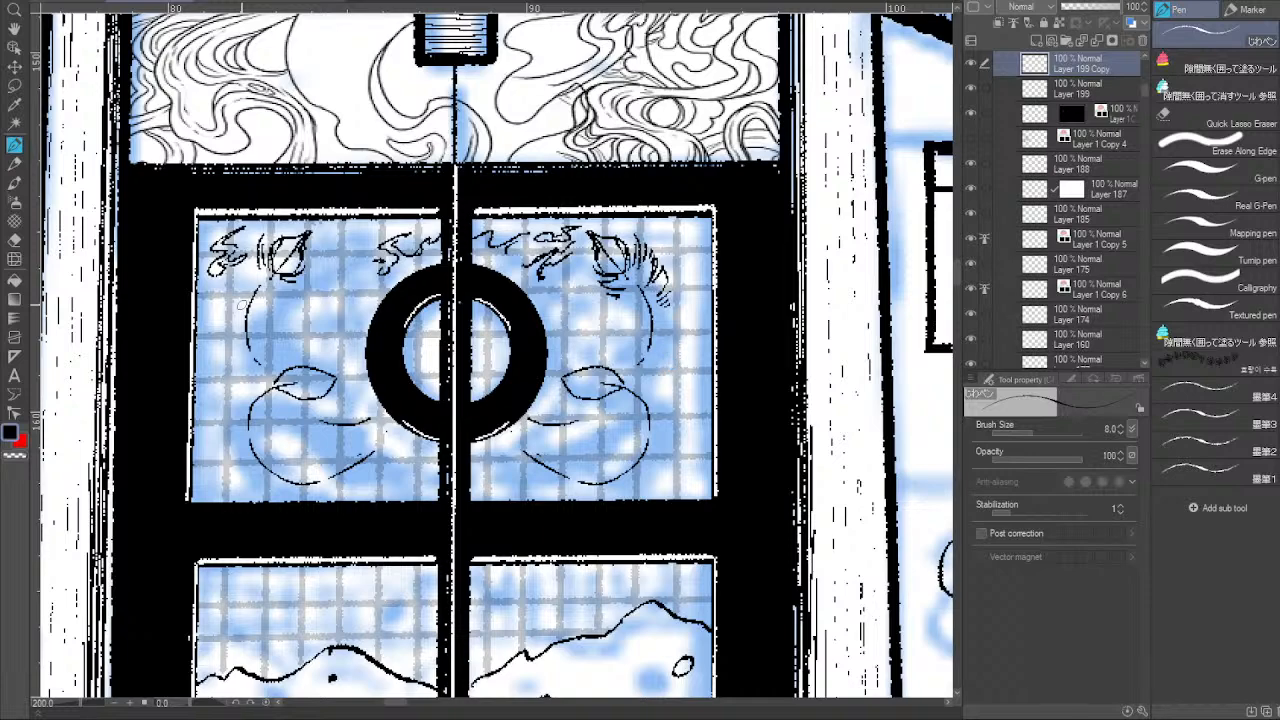
Ink feather barbs down both sides of the right plume's upper curve, undoing the strokes that miss.
left_click_drag(648, 368, 624, 344)
left_click_drag(642, 266, 660, 294)
mouse_move(590, 272)
left_mouse_down()
mouse_move(592, 296)
mouse_move(628, 286)
mouse_move(580, 334)
left_mouse_up()
mouse_move(656, 300)
left_mouse_down()
mouse_move(640, 342)
mouse_move(622, 338)
mouse_move(632, 358)
mouse_move(583, 386)
mouse_move(605, 385)
mouse_move(577, 388)
mouse_move(612, 400)
left_mouse_up()
key("ctrl+z")
key("ctrl+z")
key("ctrl+z")
key("ctrl+z")
left_click_drag(614, 350, 605, 364)
key("ctrl+z")
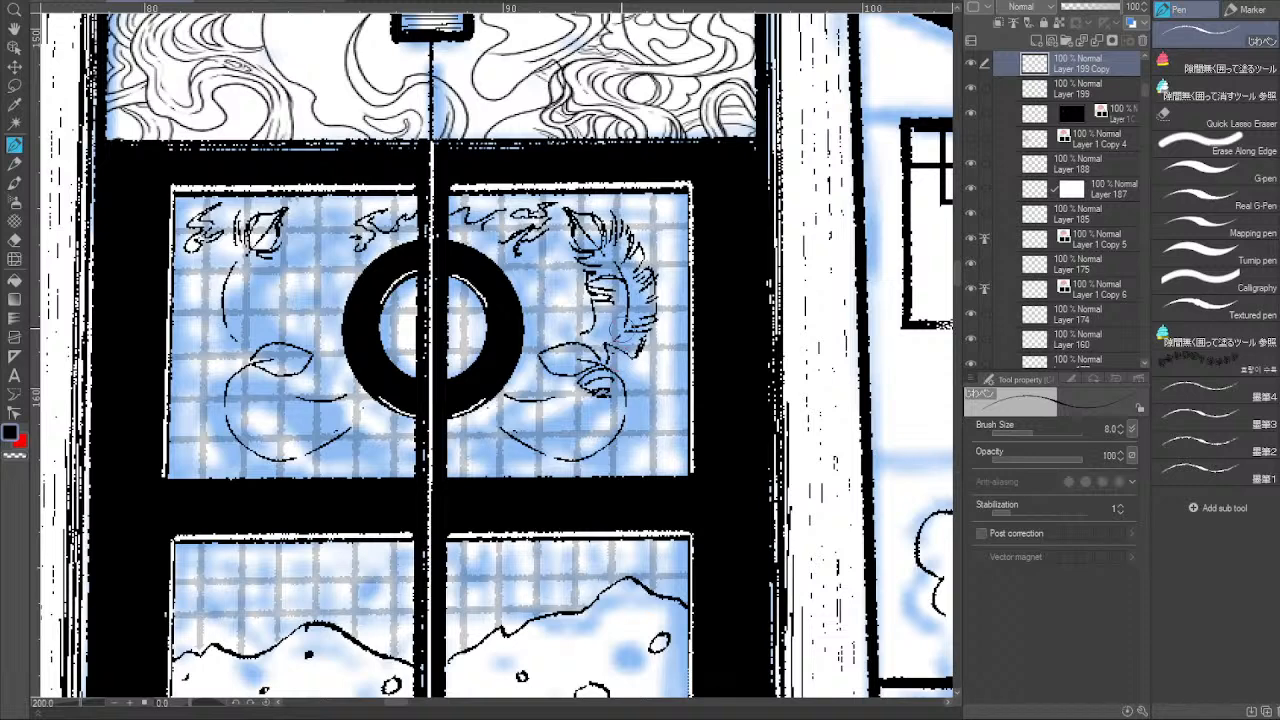
Extend the barbs around the right plume's lower curve, start its tip below the ring, and merge the copied layer into Layer 199.
left_click_drag(624, 328, 611, 350)
mouse_move(616, 348)
left_mouse_down()
mouse_move(650, 408)
mouse_move(653, 398)
left_mouse_up()
mouse_move(470, 419)
left_mouse_down()
mouse_move(504, 454)
mouse_move(474, 427)
left_mouse_up()
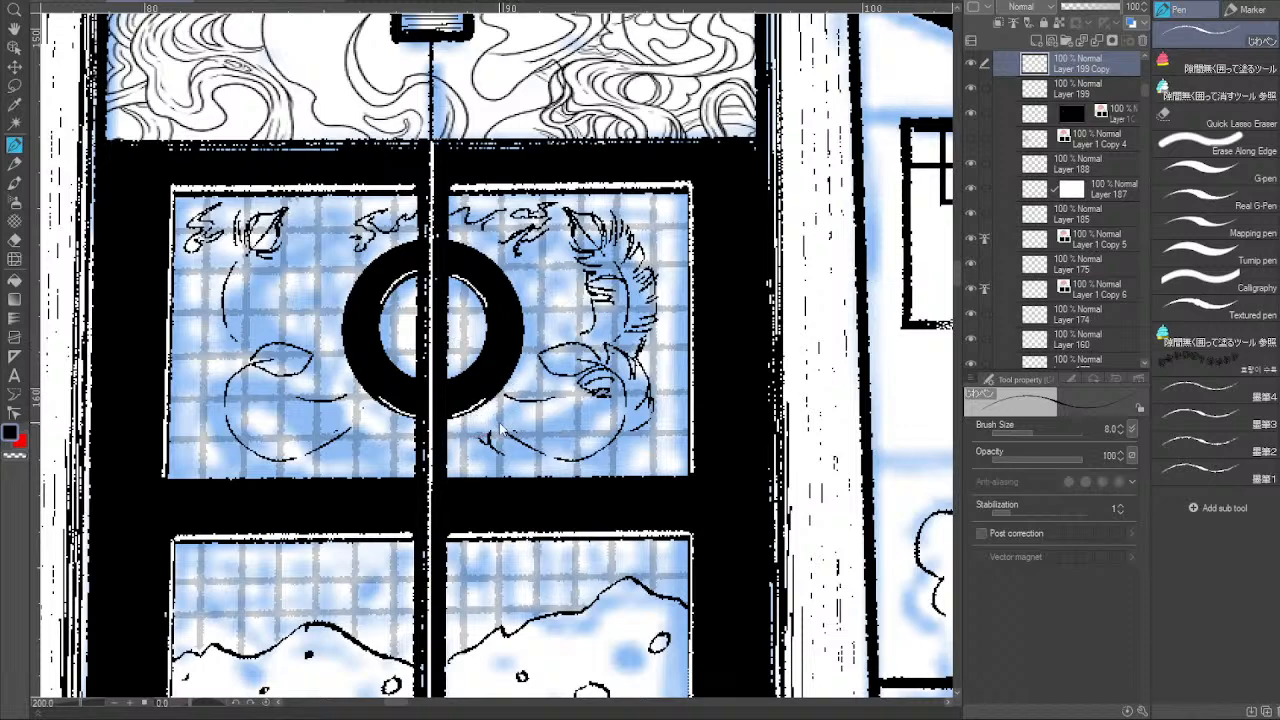
key("ctrl+e")
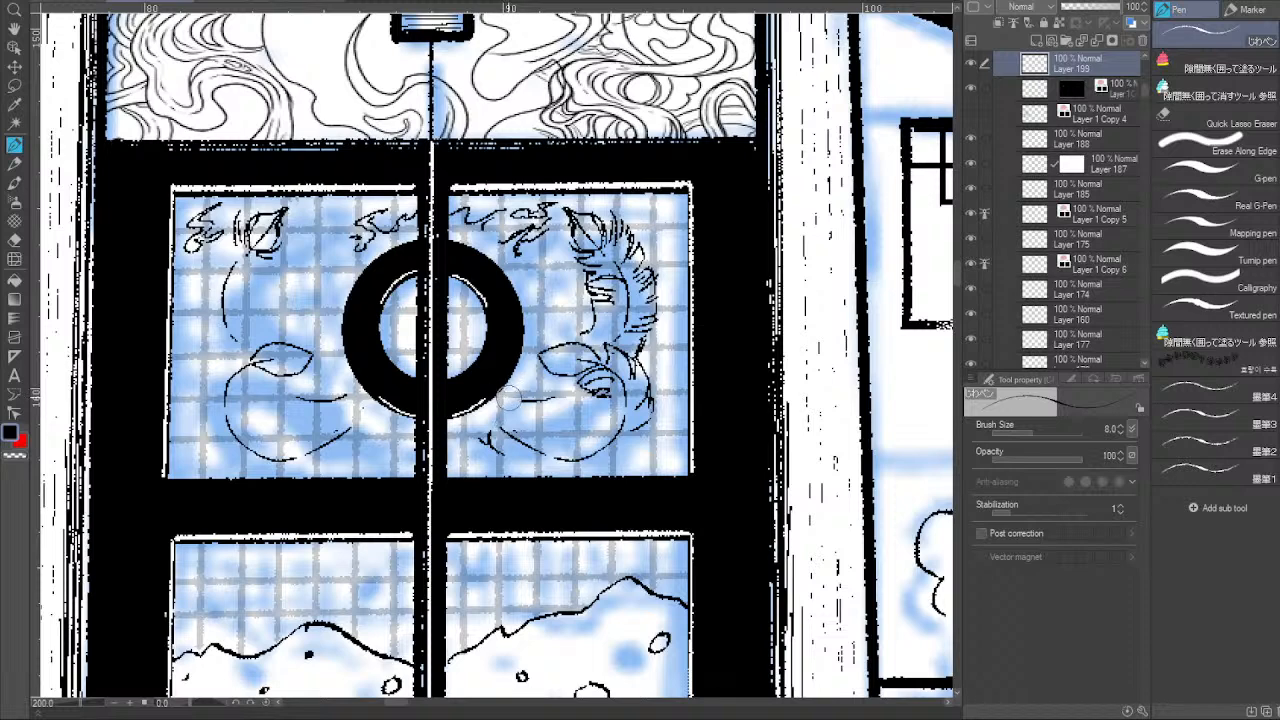
Draw curling wisps between the ring handle and the right plume.
mouse_move(484, 230)
left_mouse_down()
mouse_move(570, 246)
mouse_move(526, 274)
mouse_move(542, 262)
left_mouse_up()
mouse_move(531, 277)
left_mouse_down()
mouse_move(528, 296)
mouse_move(539, 288)
left_mouse_up()
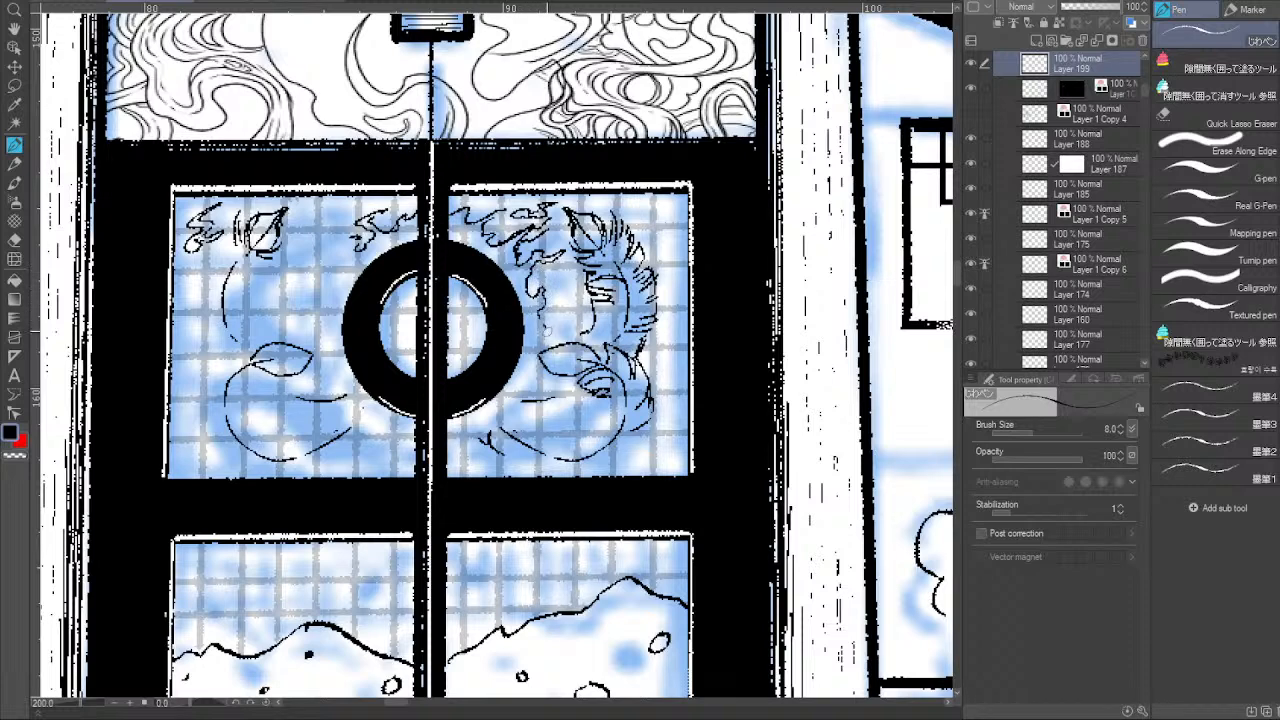
mouse_move(568, 272)
left_mouse_down()
mouse_move(556, 298)
mouse_move(570, 276)
left_mouse_up()
mouse_move(562, 272)
left_mouse_down()
mouse_move(569, 308)
mouse_move(552, 325)
mouse_move(567, 285)
mouse_move(557, 325)
mouse_move(580, 297)
mouse_move(556, 266)
left_mouse_up()
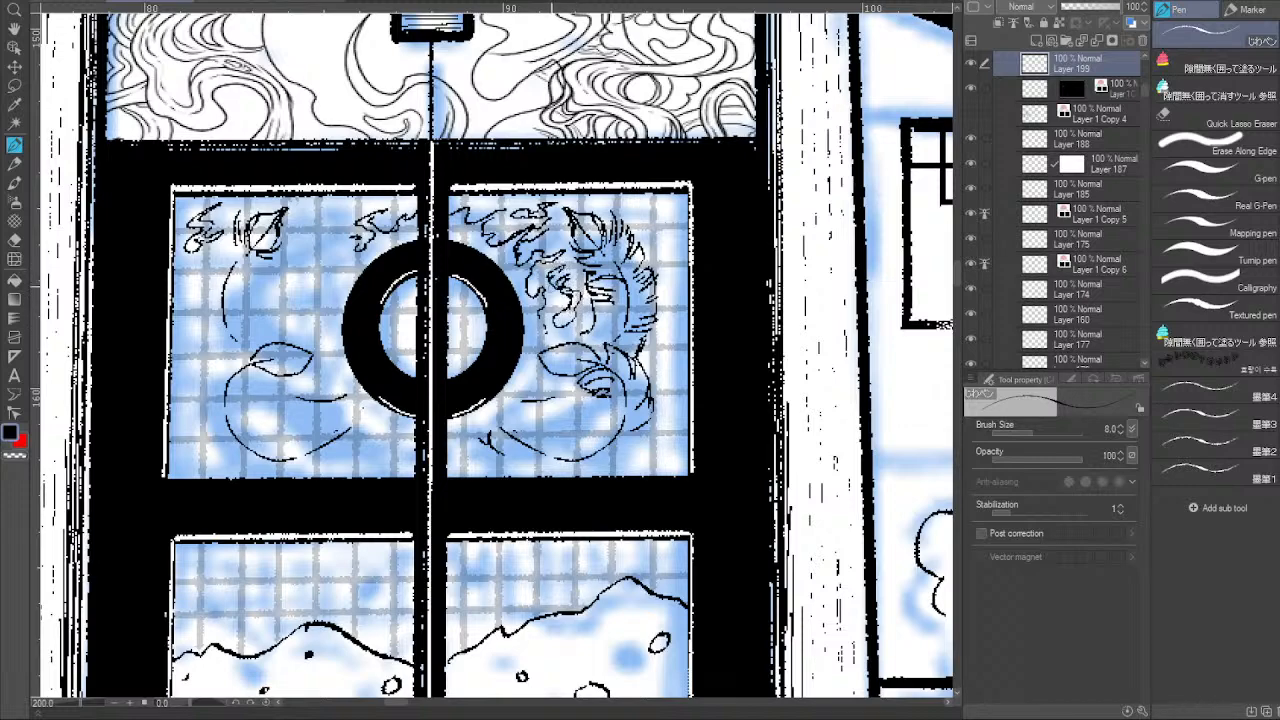
left_click_drag(558, 321, 565, 322)
left_click_drag(552, 272, 661, 274)
Draw matching curling wisps between the left plume and the ring handle.
mouse_move(461, 241)
left_mouse_down()
mouse_move(434, 281)
mouse_move(443, 289)
mouse_move(464, 241)
mouse_move(420, 236)
mouse_move(404, 262)
mouse_move(440, 226)
left_mouse_up()
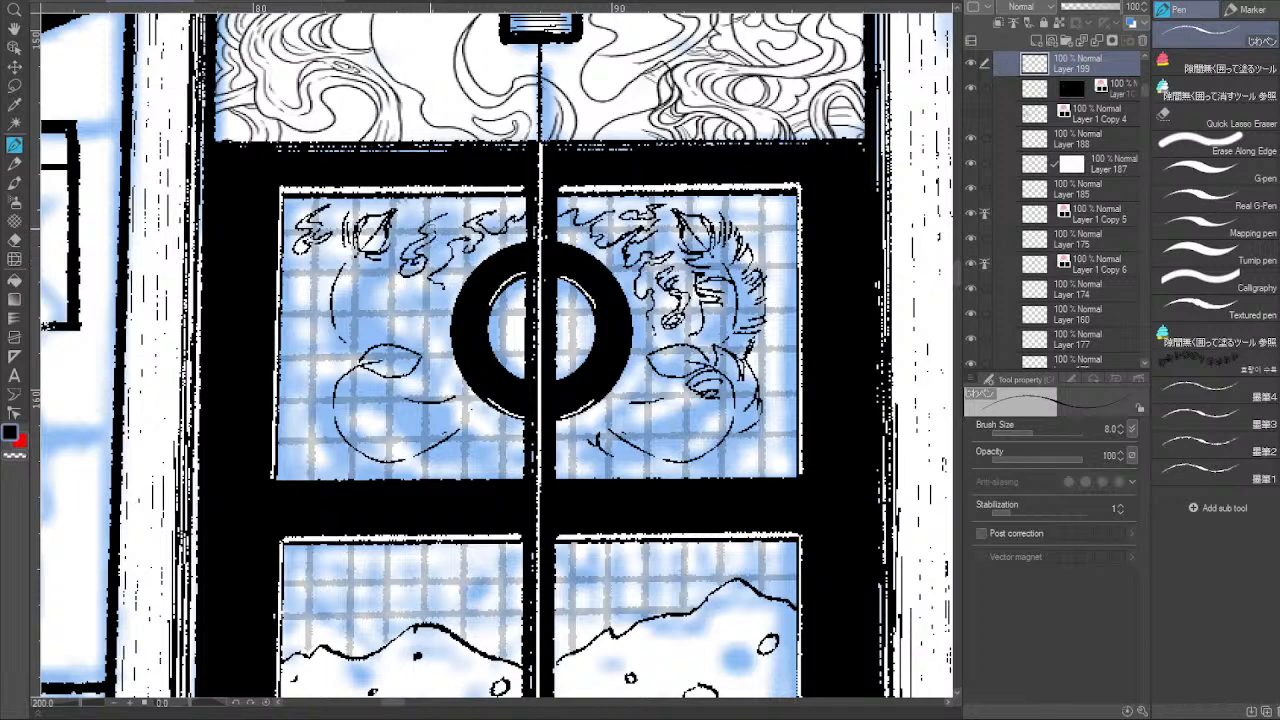
left_click_drag(585, 275, 623, 263)
mouse_move(480, 275)
left_mouse_down()
mouse_move(457, 286)
mouse_move(470, 300)
mouse_move(436, 310)
mouse_move(474, 302)
mouse_move(466, 322)
left_mouse_up()
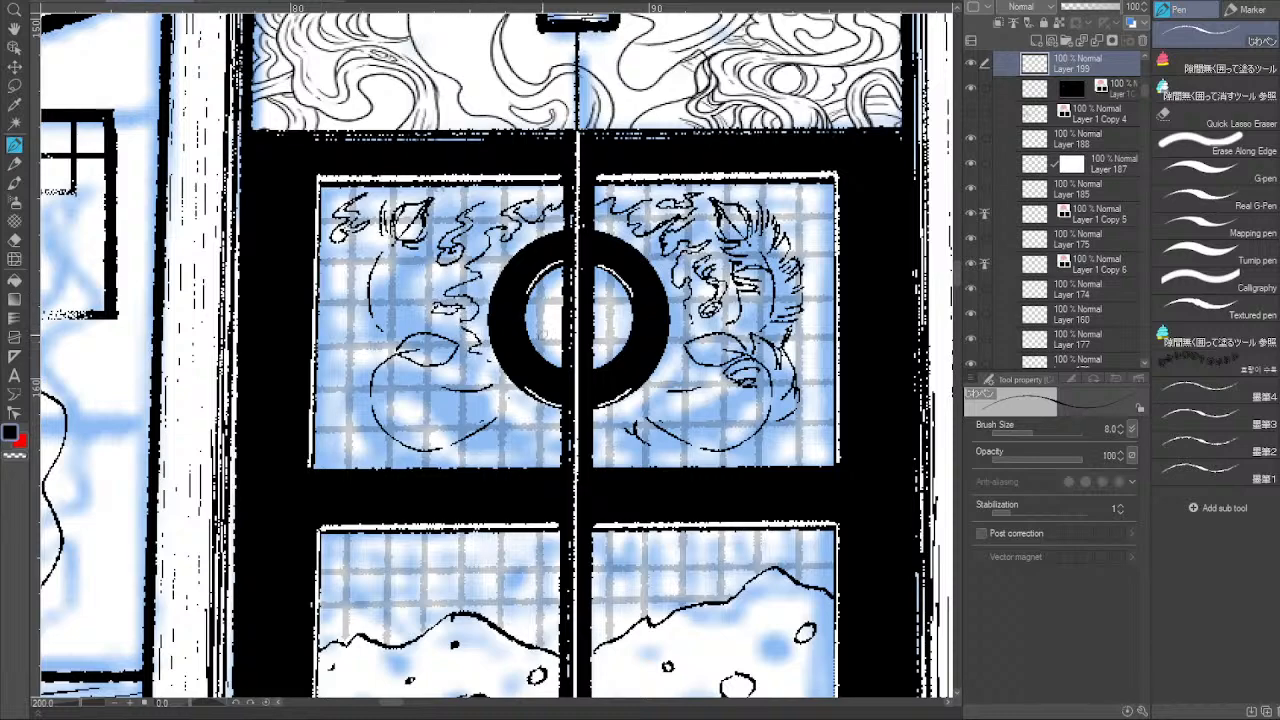
left_click_drag(583, 305, 571, 305)
Continue the wisps around the underside of the ring handle on both door panels.
mouse_move(469, 356)
left_mouse_down()
mouse_move(507, 406)
mouse_move(491, 406)
mouse_move(560, 420)
left_mouse_up()
mouse_move(684, 318)
left_mouse_down()
mouse_move(666, 334)
mouse_move(660, 386)
mouse_move(648, 390)
mouse_move(654, 368)
mouse_move(635, 399)
left_mouse_up()
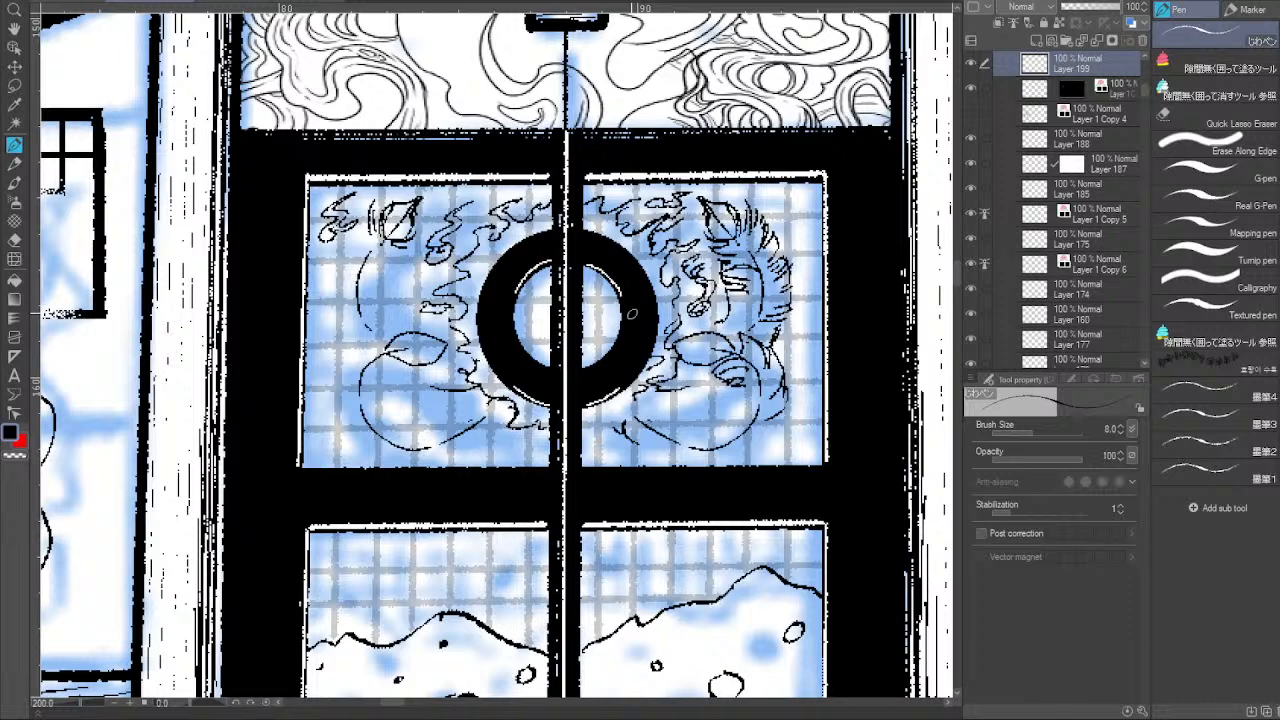
left_click_drag(638, 399, 591, 426)
Begin the left plume's upper barbs and darken the centers of the feather eyes on both panels.
mouse_move(406, 252)
left_mouse_down()
mouse_move(367, 284)
mouse_move(384, 297)
left_mouse_up()
left_click_drag(359, 213, 345, 251)
left_click_drag(406, 212, 394, 228)
mouse_move(420, 347)
left_mouse_down()
mouse_move(406, 342)
mouse_move(420, 350)
left_mouse_up()
left_click_drag(724, 214, 722, 226)
left_click_drag(698, 346, 708, 345)
Ink dense feather barbs along the left plume's upper curve and fill in more on the right plume.
mouse_move(343, 270)
left_mouse_down()
mouse_move(338, 246)
mouse_move(332, 274)
mouse_move(346, 290)
mouse_move(354, 267)
mouse_move(333, 306)
mouse_move(333, 292)
mouse_move(366, 334)
left_mouse_up()
left_click_drag(346, 292, 358, 306)
mouse_move(326, 280)
left_mouse_down()
mouse_move(358, 296)
mouse_move(366, 264)
mouse_move(356, 300)
mouse_move(368, 262)
left_mouse_up()
left_click_drag(372, 210, 358, 240)
left_click_drag(396, 248, 372, 244)
mouse_move(782, 236)
left_mouse_down()
mouse_move(762, 268)
mouse_move(764, 314)
mouse_move(732, 332)
left_mouse_up()
mouse_move(762, 290)
left_mouse_down()
mouse_move(740, 312)
mouse_move(738, 298)
left_mouse_up()
Examine the door ornament against the whole temple scene.
left_click(115, 703)
left_click(115, 703)
left_click(115, 703)
left_click_drag(584, 544, 686, 244)
mouse_move(662, 482)
left_mouse_down()
mouse_move(751, 160)
mouse_move(700, 136)
mouse_move(486, 148)
left_mouse_up()
left_click(116, 703)
left_click_drag(606, 345, 540, 650)
left_click_drag(640, 213, 601, 411)
left_click(131, 703)
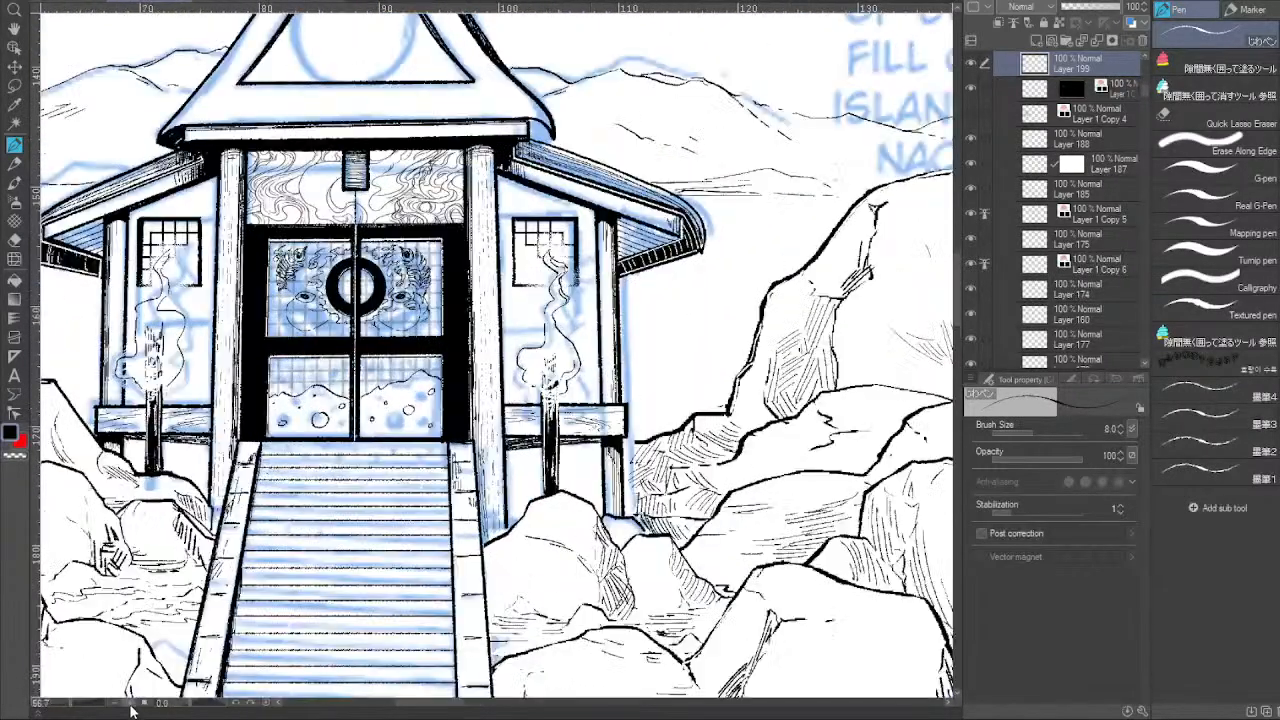
left_click(131, 703)
left_click(131, 703)
left_click_drag(340, 325, 570, 409)
Ink feather barbs down the left plume's outer lower edge and along the right plume's lower curve.
mouse_move(256, 276)
left_mouse_down()
mouse_move(283, 287)
mouse_move(266, 318)
left_mouse_up()
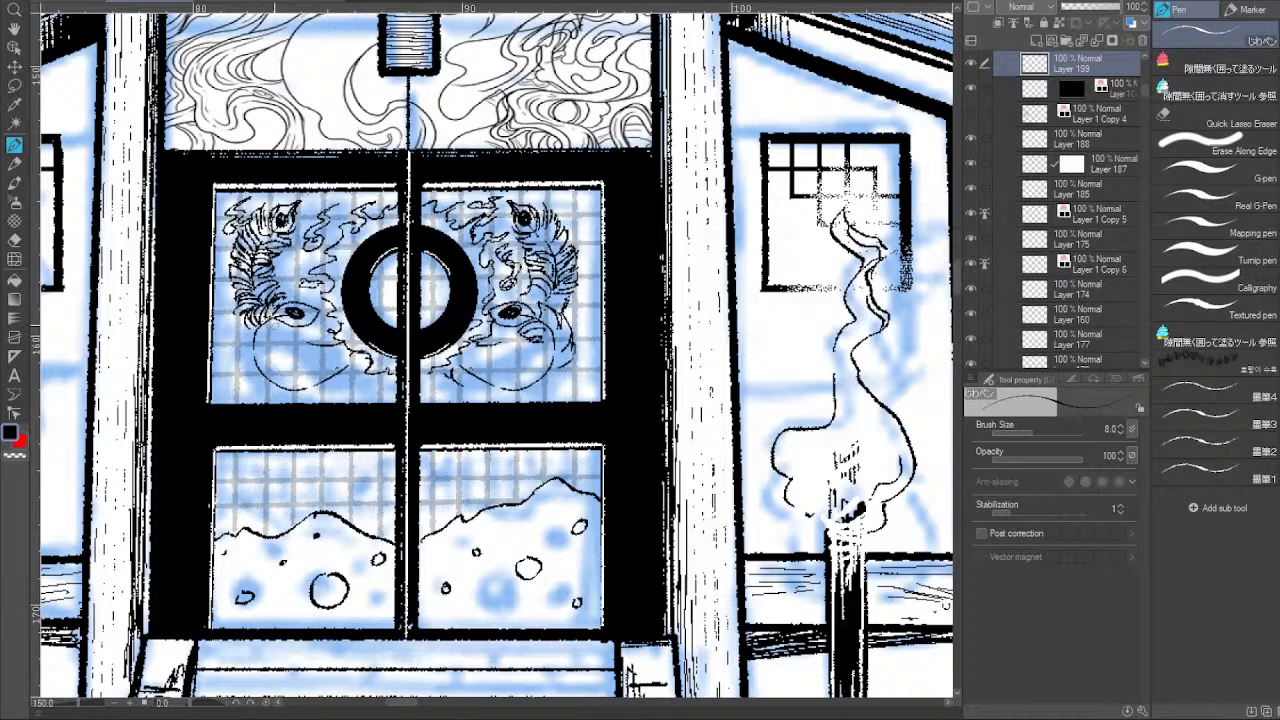
mouse_move(246, 316)
left_mouse_down()
mouse_move(249, 352)
mouse_move(236, 344)
mouse_move(250, 352)
mouse_move(226, 362)
mouse_move(236, 374)
mouse_move(254, 362)
mouse_move(232, 381)
mouse_move(286, 360)
mouse_move(296, 380)
mouse_move(280, 336)
mouse_move(300, 322)
left_mouse_up()
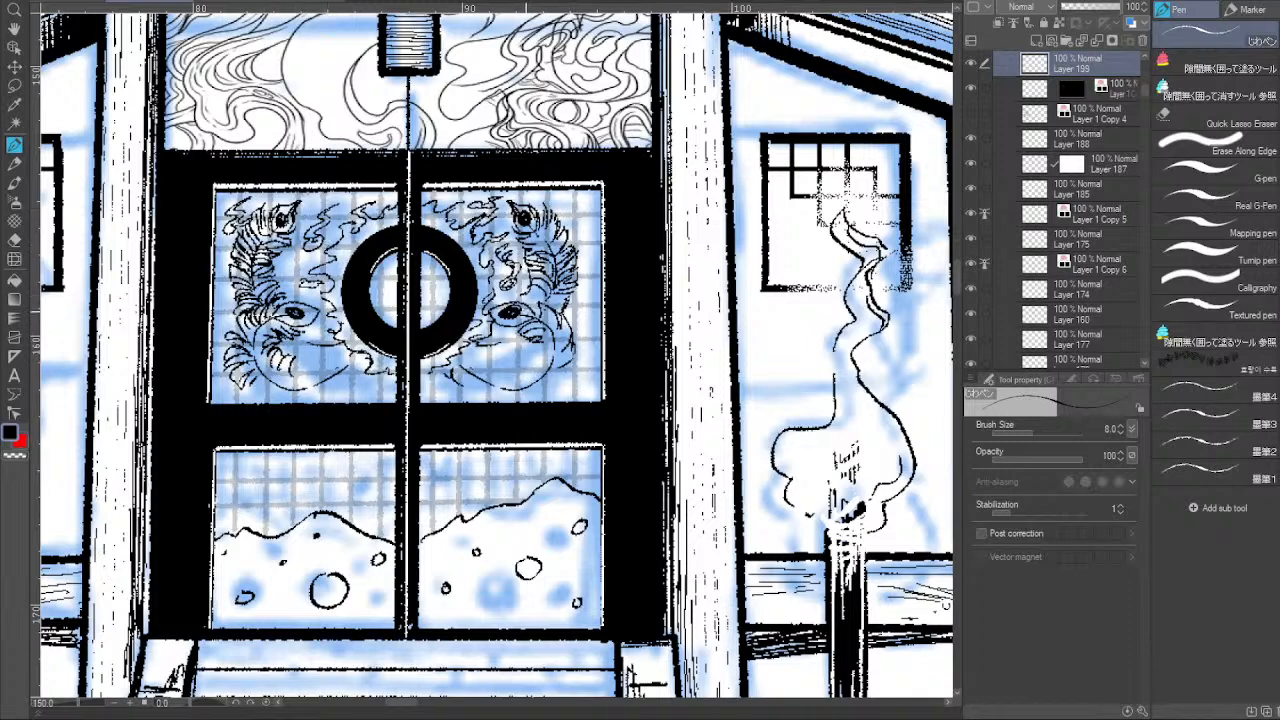
left_click_drag(531, 302, 541, 318)
mouse_move(468, 353)
left_mouse_down()
mouse_move(466, 364)
mouse_move(490, 370)
mouse_move(497, 354)
mouse_move(514, 368)
mouse_move(540, 342)
mouse_move(495, 338)
mouse_move(530, 364)
mouse_move(514, 376)
mouse_move(528, 390)
mouse_move(536, 352)
mouse_move(556, 350)
mouse_move(554, 386)
left_mouse_up()
Fill the left plume's lower curl with feather barbs reaching in beneath the ring handle.
mouse_move(366, 366)
left_mouse_down()
mouse_move(344, 396)
mouse_move(322, 397)
left_mouse_up()
left_click_drag(344, 394, 326, 404)
mouse_move(316, 384)
left_mouse_down()
mouse_move(248, 398)
mouse_move(282, 405)
left_mouse_up()
mouse_move(364, 352)
left_mouse_down()
mouse_move(342, 374)
mouse_move(296, 380)
mouse_move(308, 404)
left_mouse_up()
mouse_move(288, 356)
left_mouse_down()
mouse_move(274, 390)
mouse_move(256, 366)
mouse_move(286, 386)
left_mouse_up()
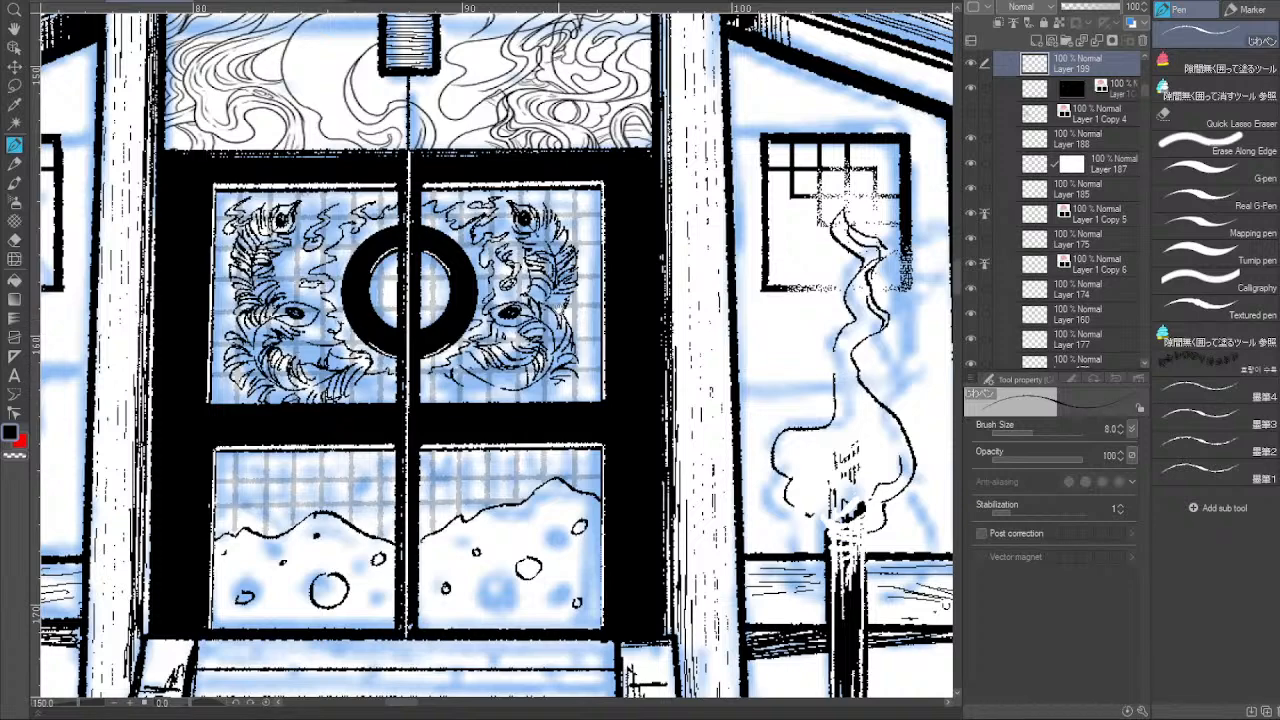
Add small highlight strokes inside the large bubbles of the two lower door panels.
left_click_drag(404, 358, 378, 342)
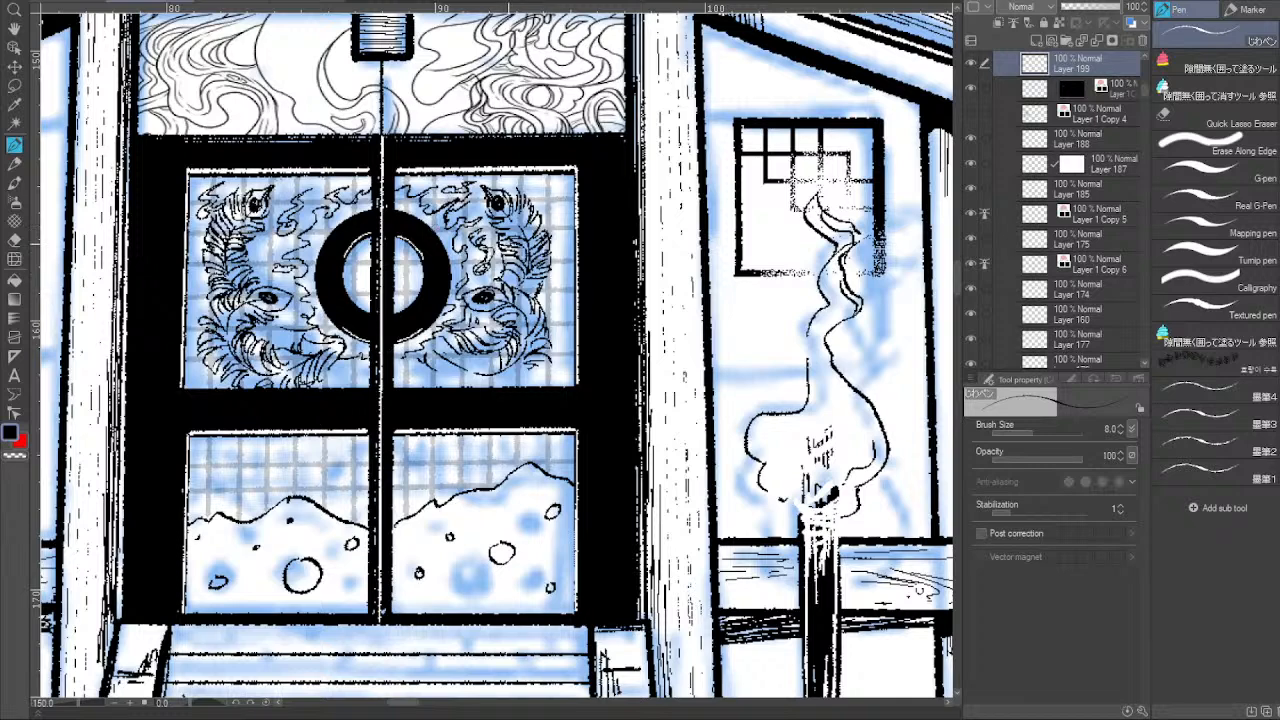
left_click_drag(462, 427, 485, 411)
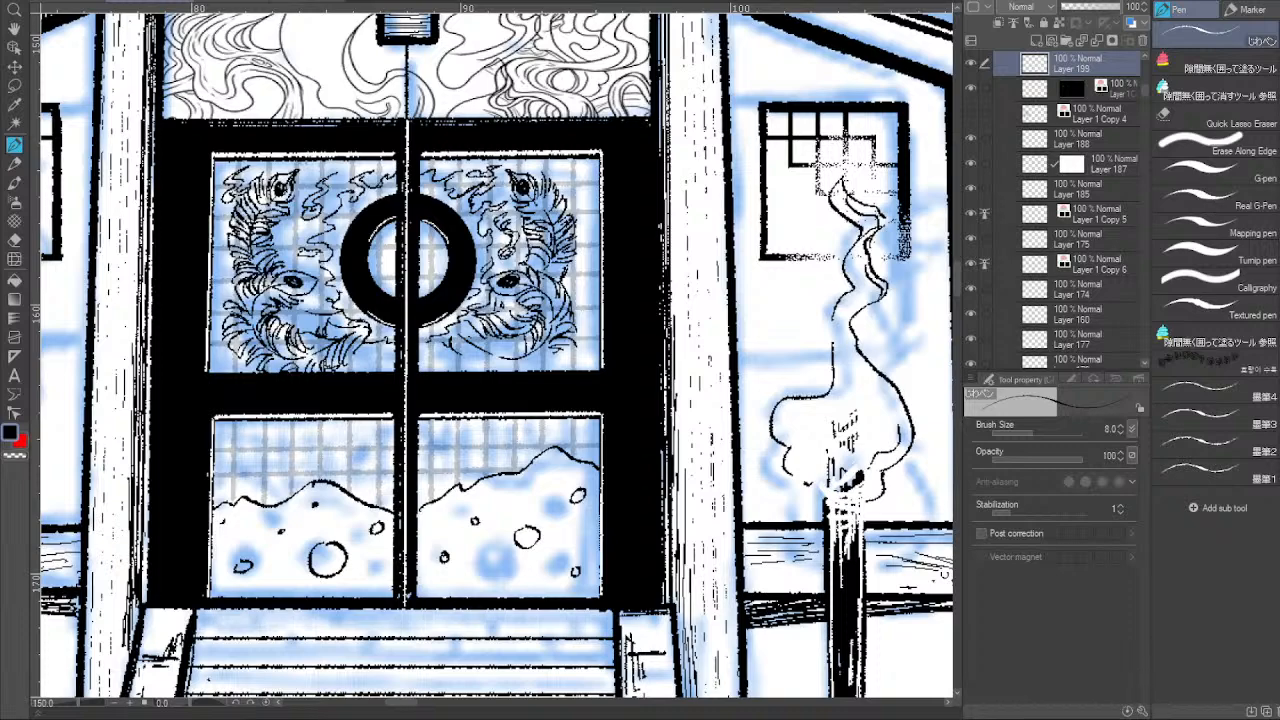
scroll(601, 474, "down", 3)
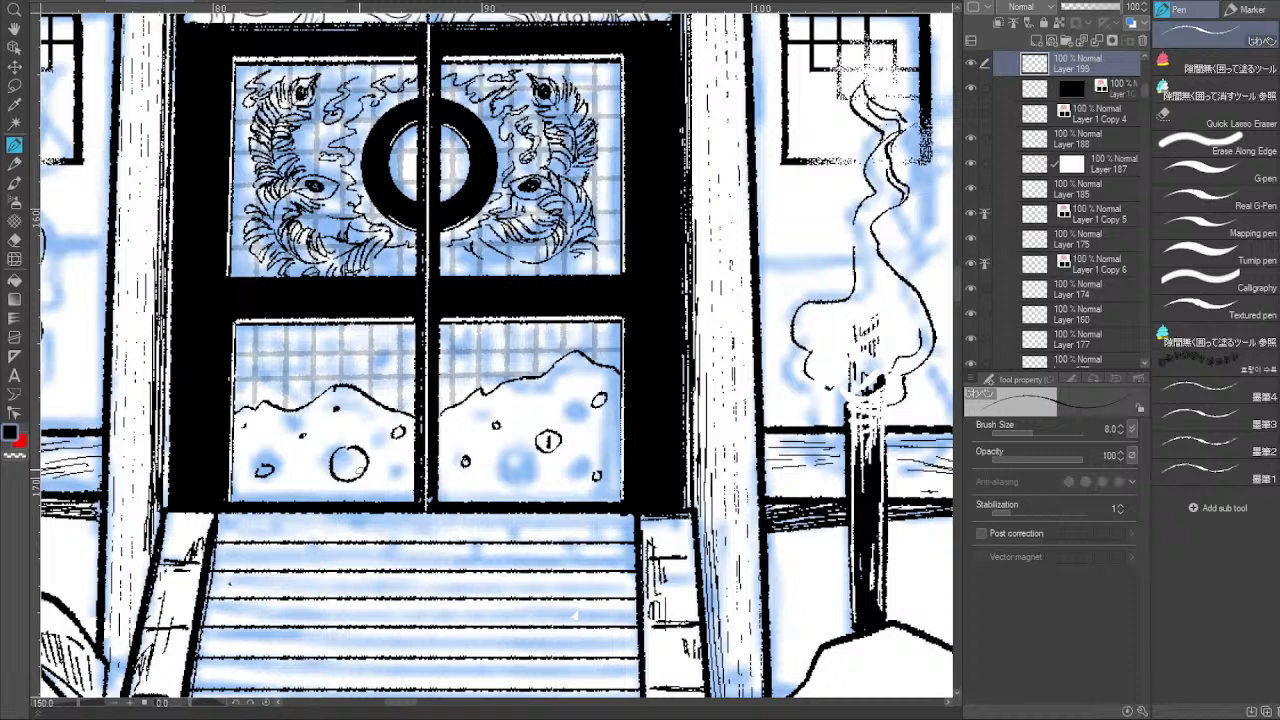
mouse_move(360, 450)
left_mouse_down()
mouse_move(334, 453)
mouse_move(347, 468)
left_mouse_up()
scroll(596, 426, "up", 2)
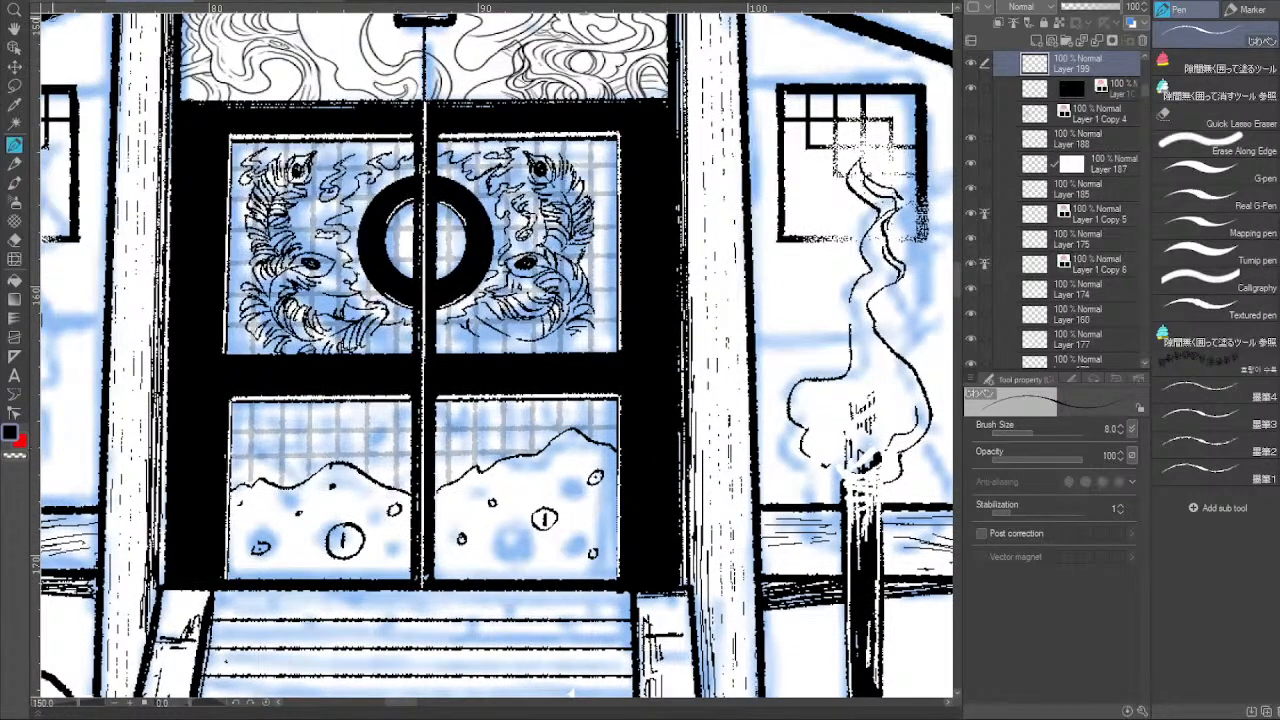
Select the 20% opacity grid layer and erase its grid lines inside the ring handle.
left_click(15, 47)
left_click(238, 302)
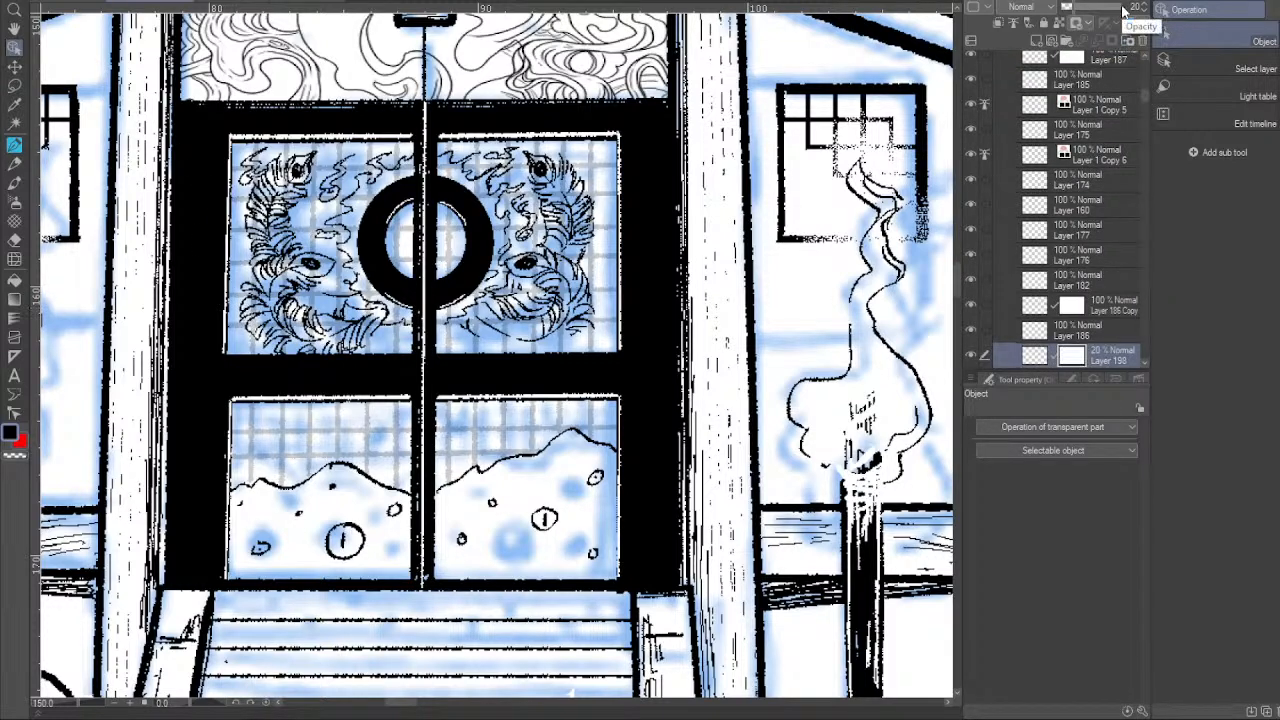
key("e")
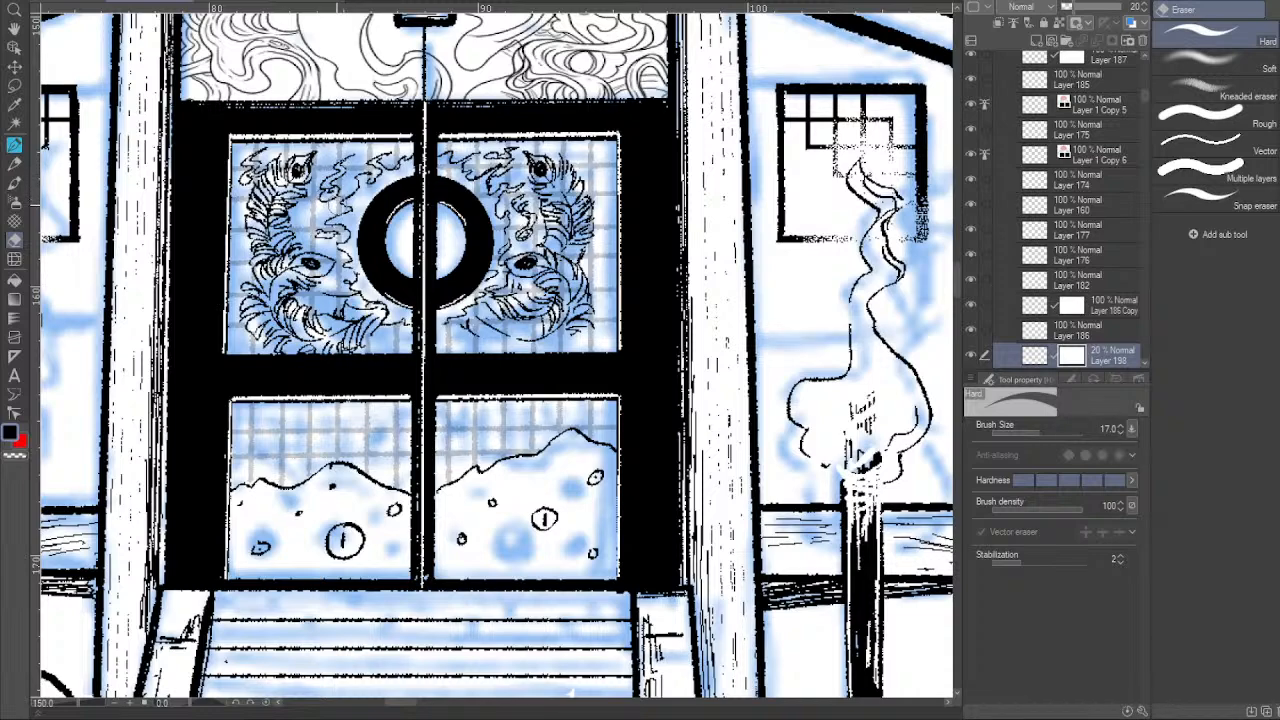
left_click_drag(534, 297, 480, 315)
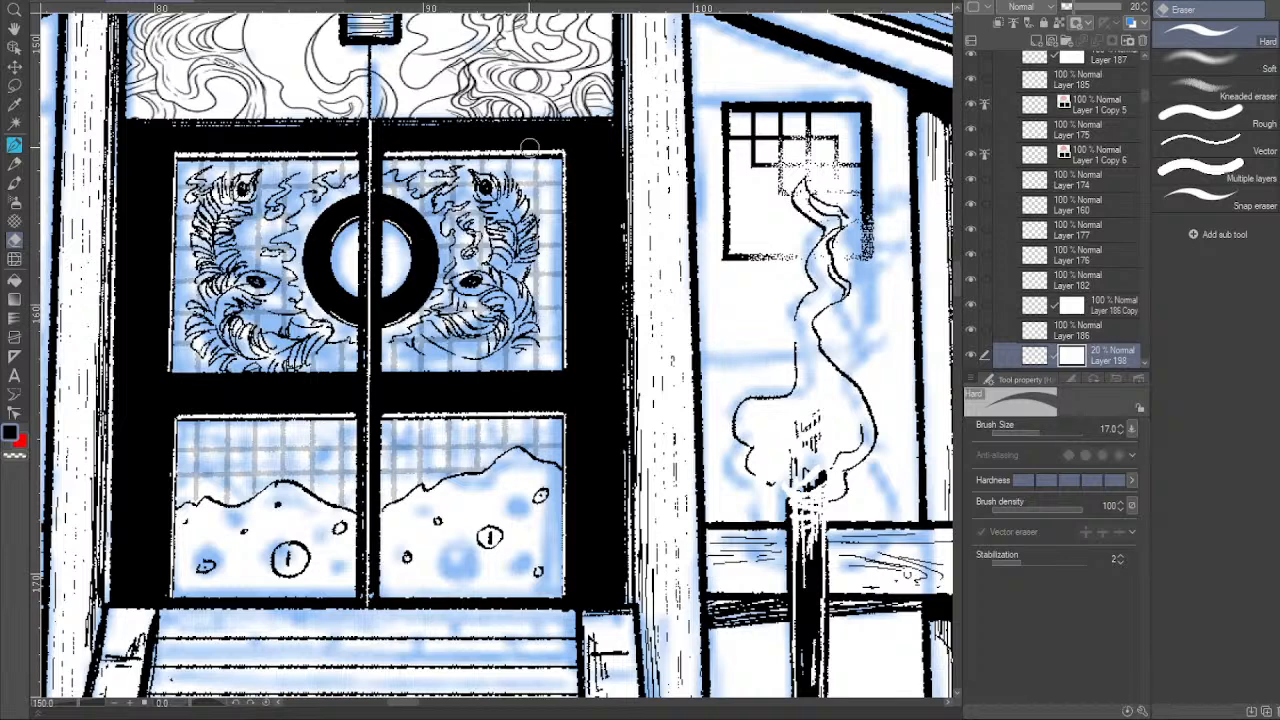
Return to the feather ornament on Layer 199 and ink the remaining barbs of the right plume's lower curl.
left_click(14, 47)
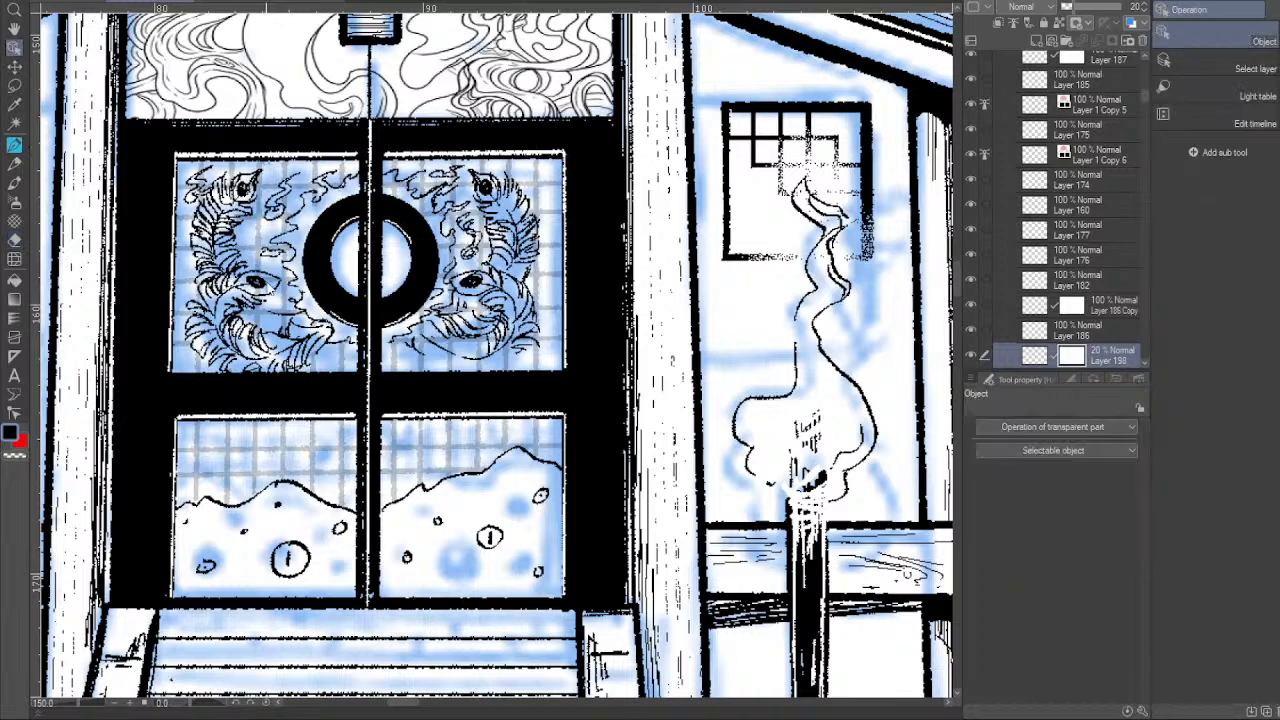
left_click(249, 281)
left_click(17, 146)
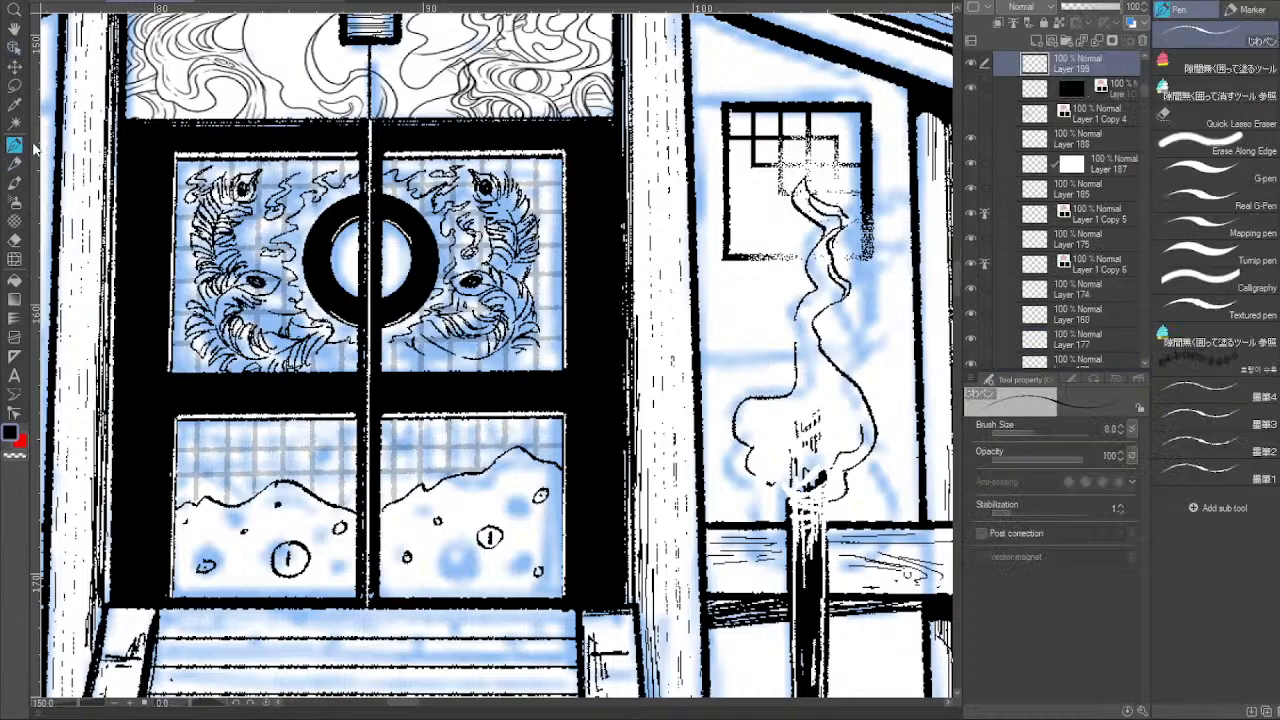
left_click_drag(478, 379, 436, 365)
mouse_move(380, 323)
left_mouse_down()
mouse_move(385, 347)
mouse_move(452, 360)
left_mouse_up()
left_click_drag(436, 352, 448, 356)
left_click_drag(456, 342, 461, 353)
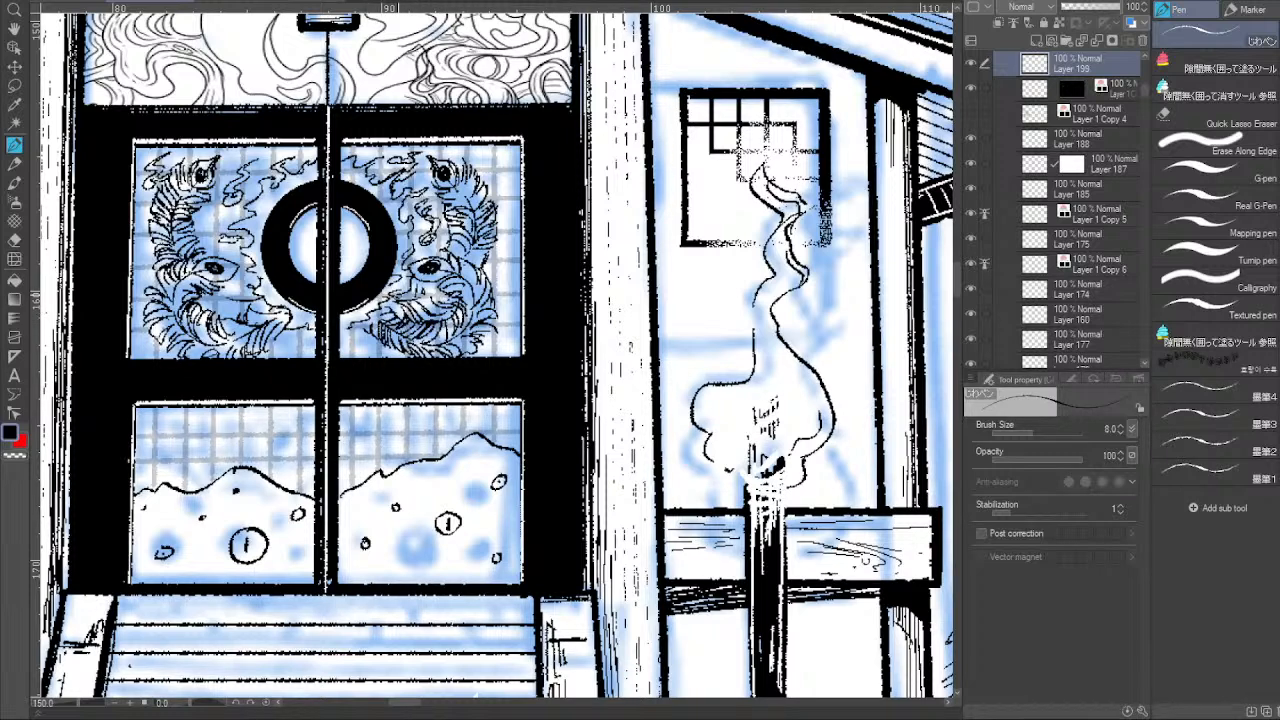
left_click_drag(450, 466, 428, 470)
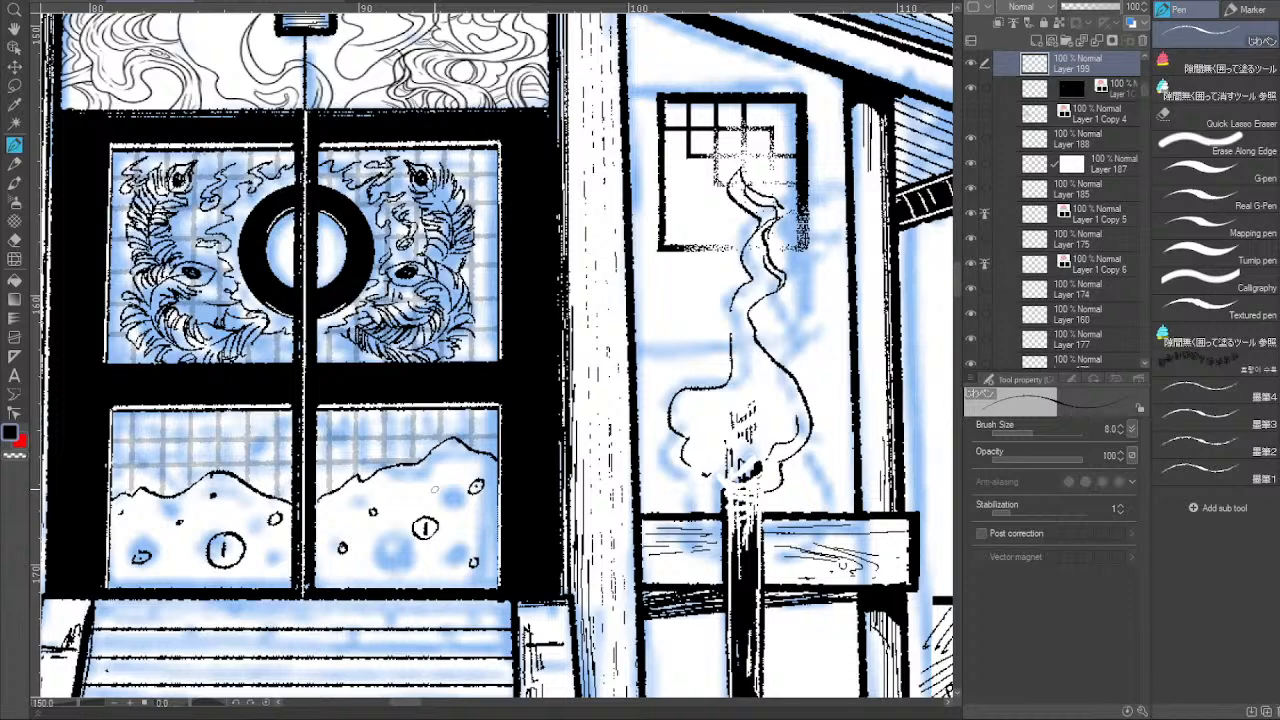
left_click_drag(516, 307, 569, 319)
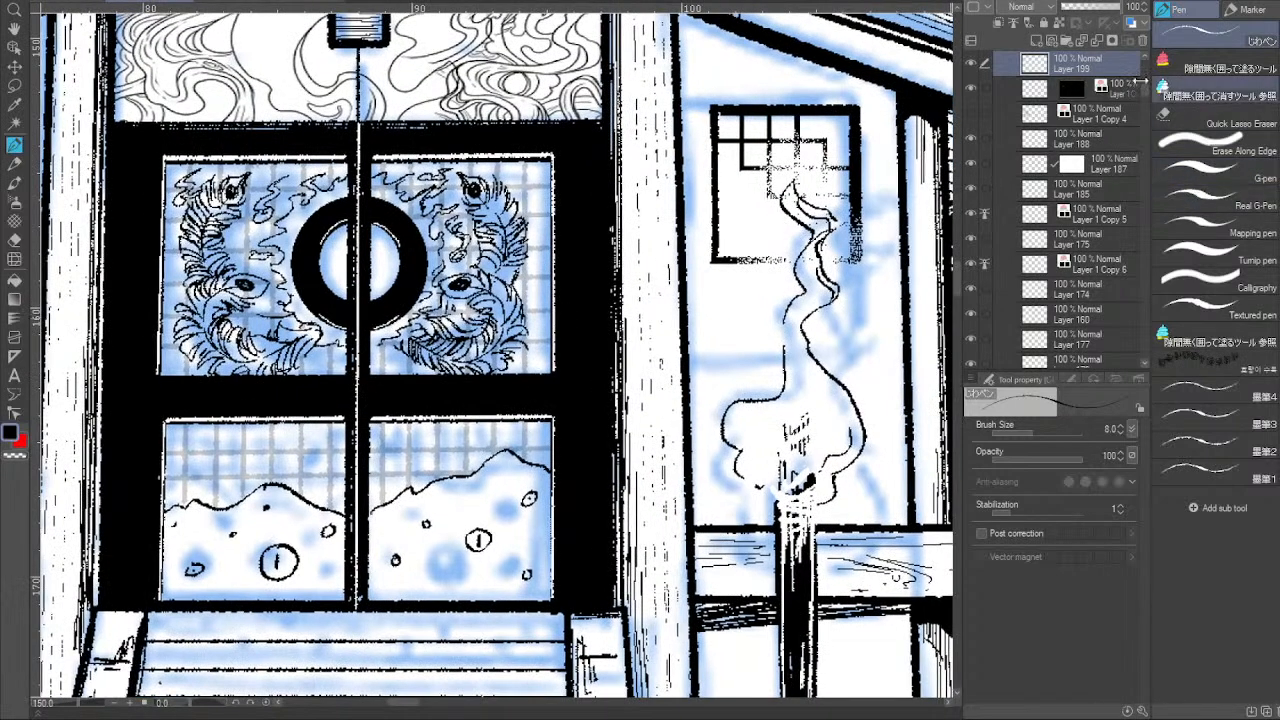
On the door panels' grid layer, erase the lines overlapping the feather ornaments and raise the layer's opacity to 100%.
left_click(220, 175, "ctrl")
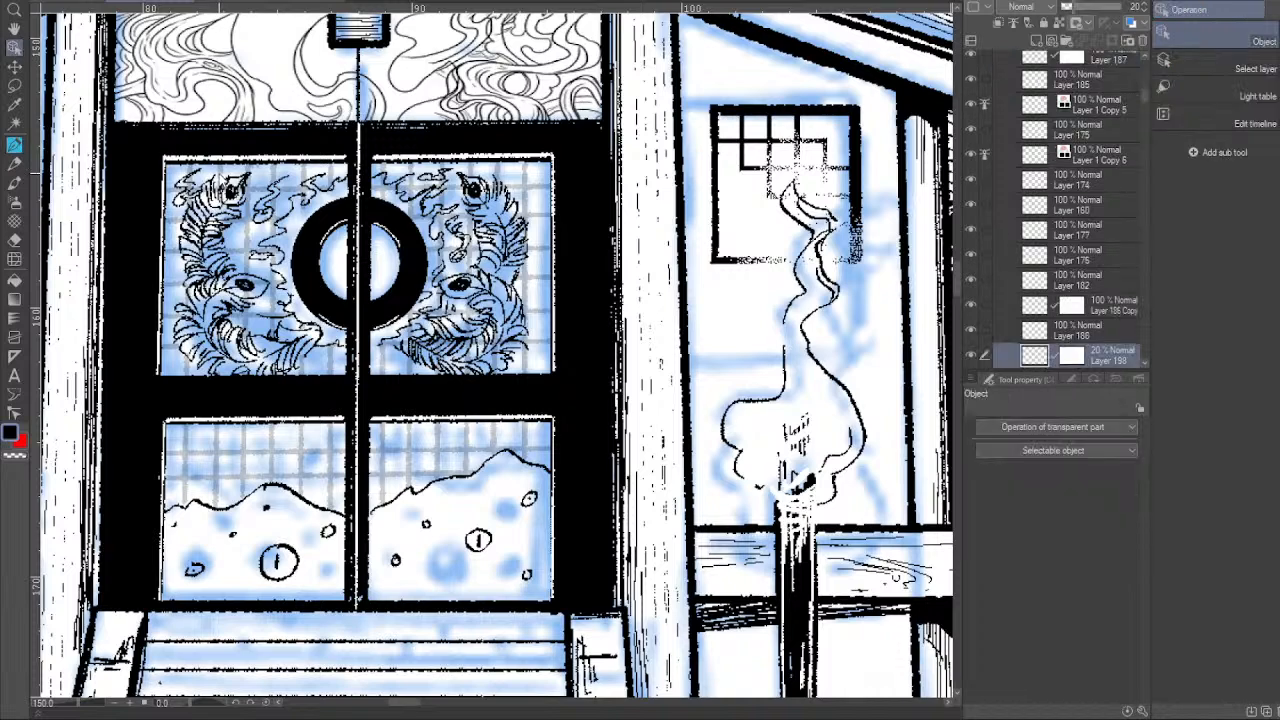
left_click(14, 240)
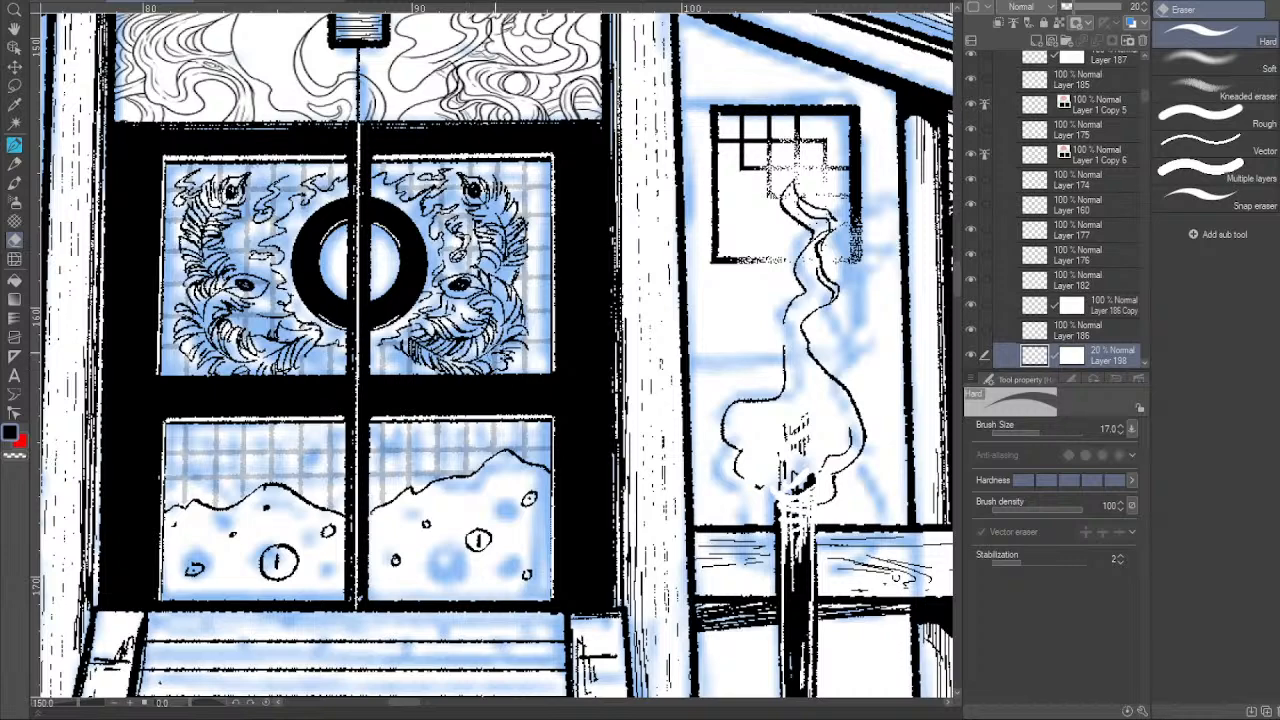
left_click_drag(494, 359, 484, 400)
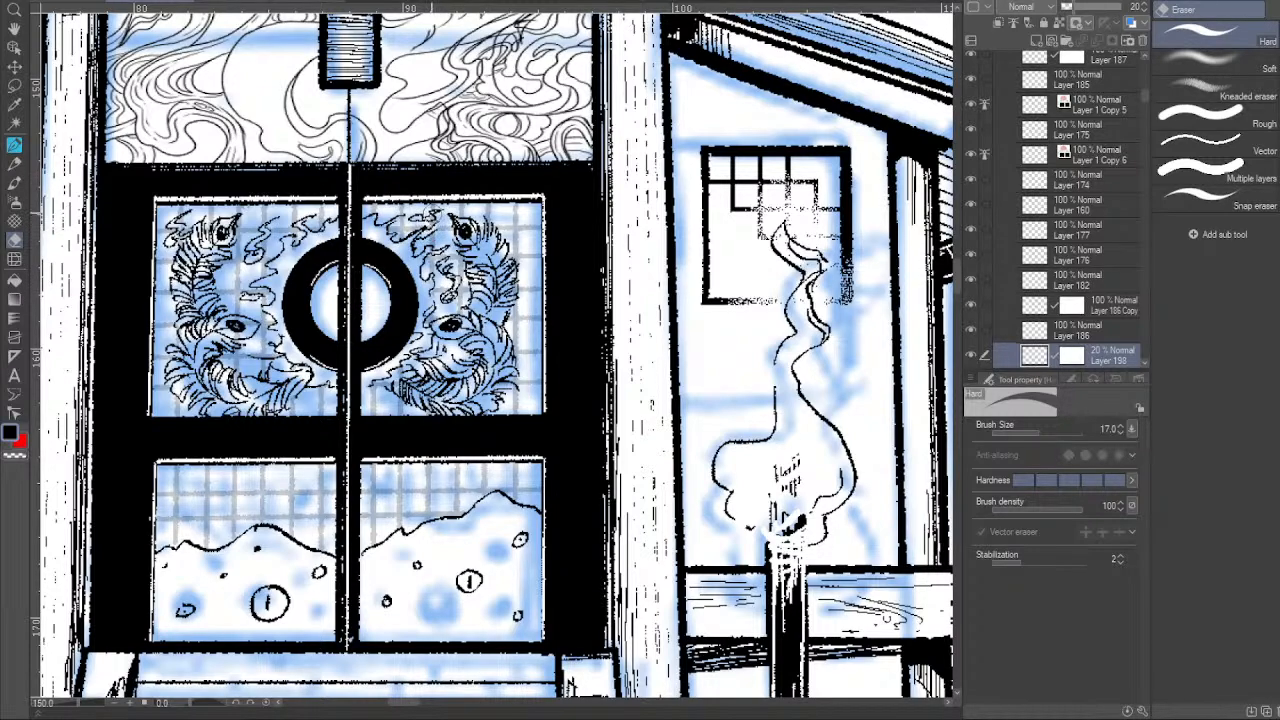
left_click_drag(406, 321, 444, 319)
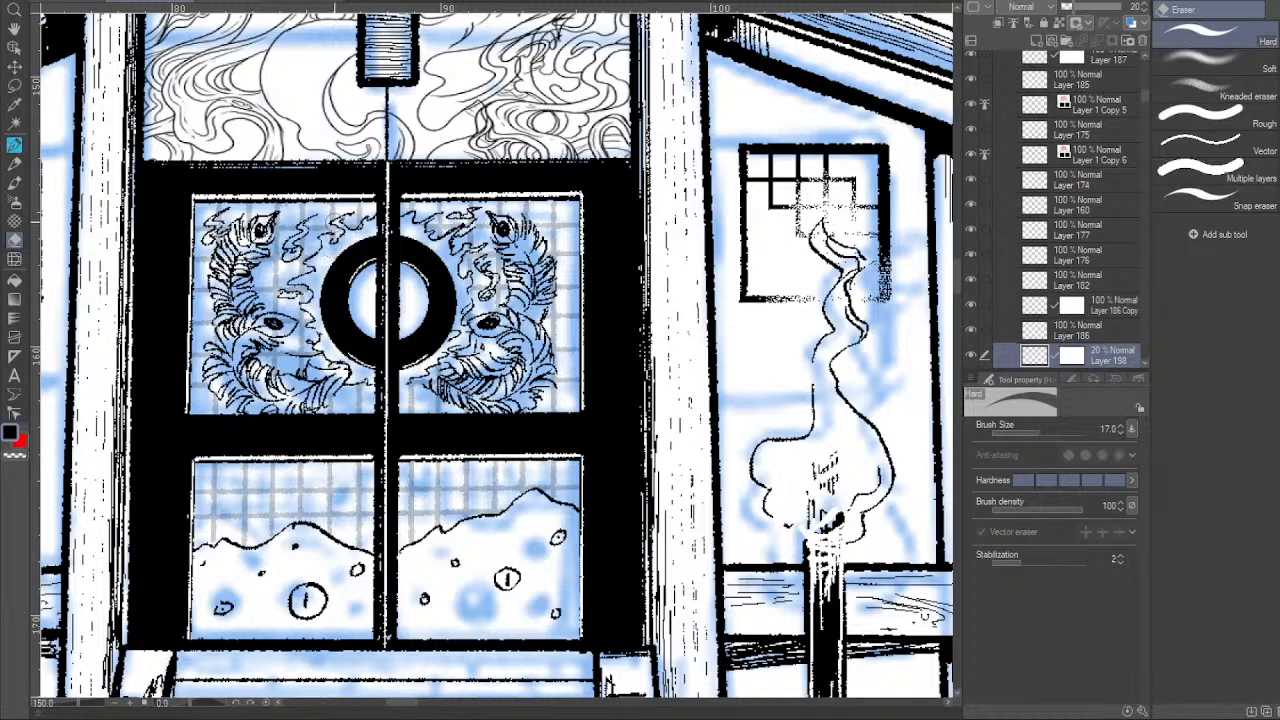
left_click_drag(421, 331, 437, 315)
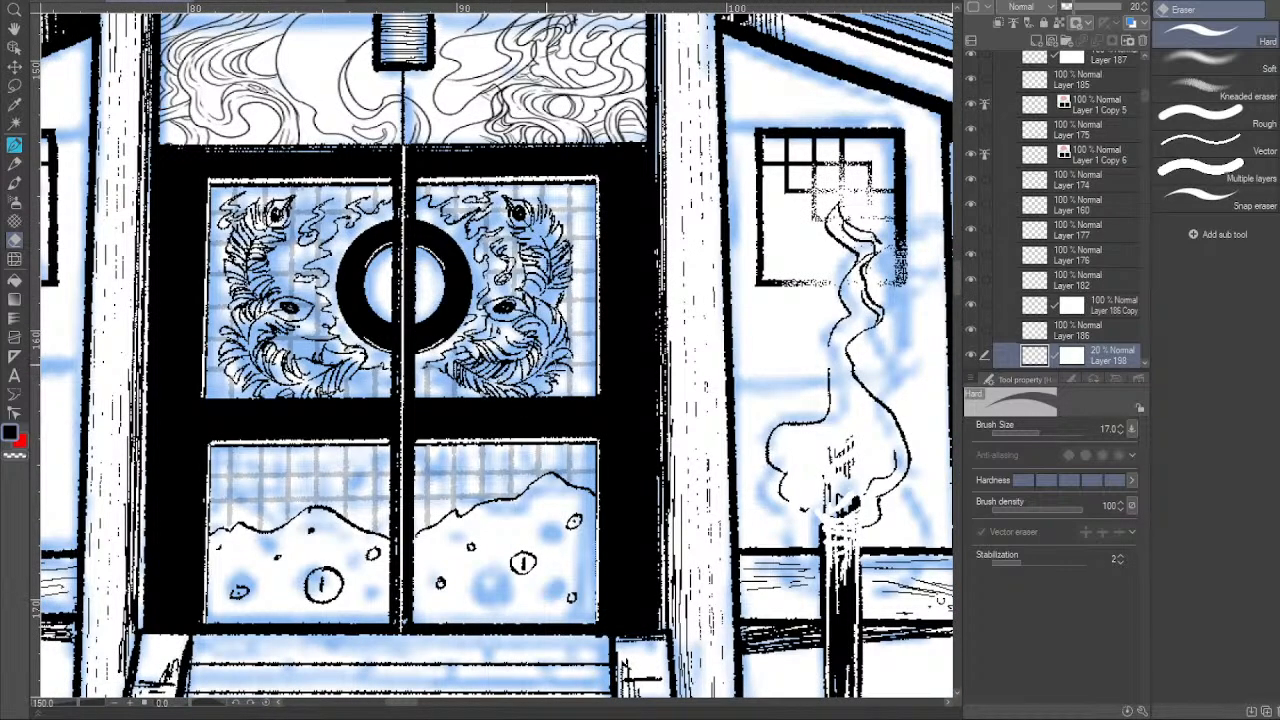
left_click_drag(498, 345, 550, 343)
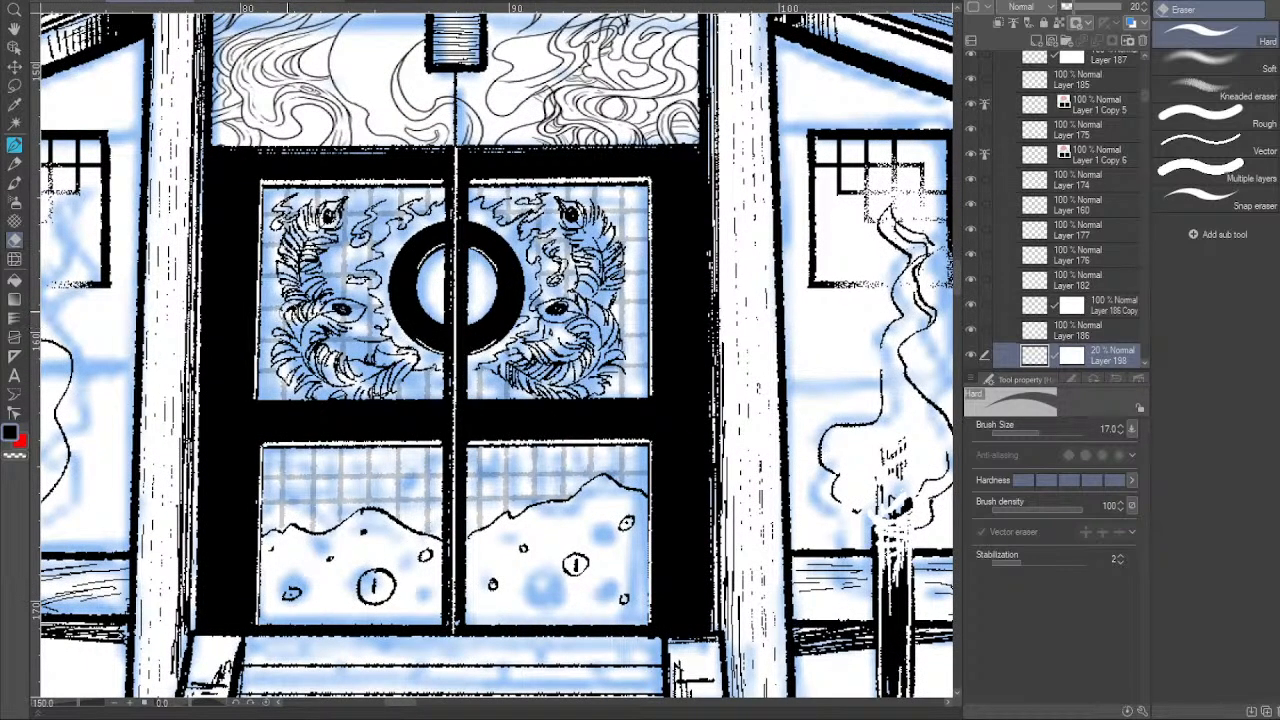
left_click_drag(394, 231, 396, 275)
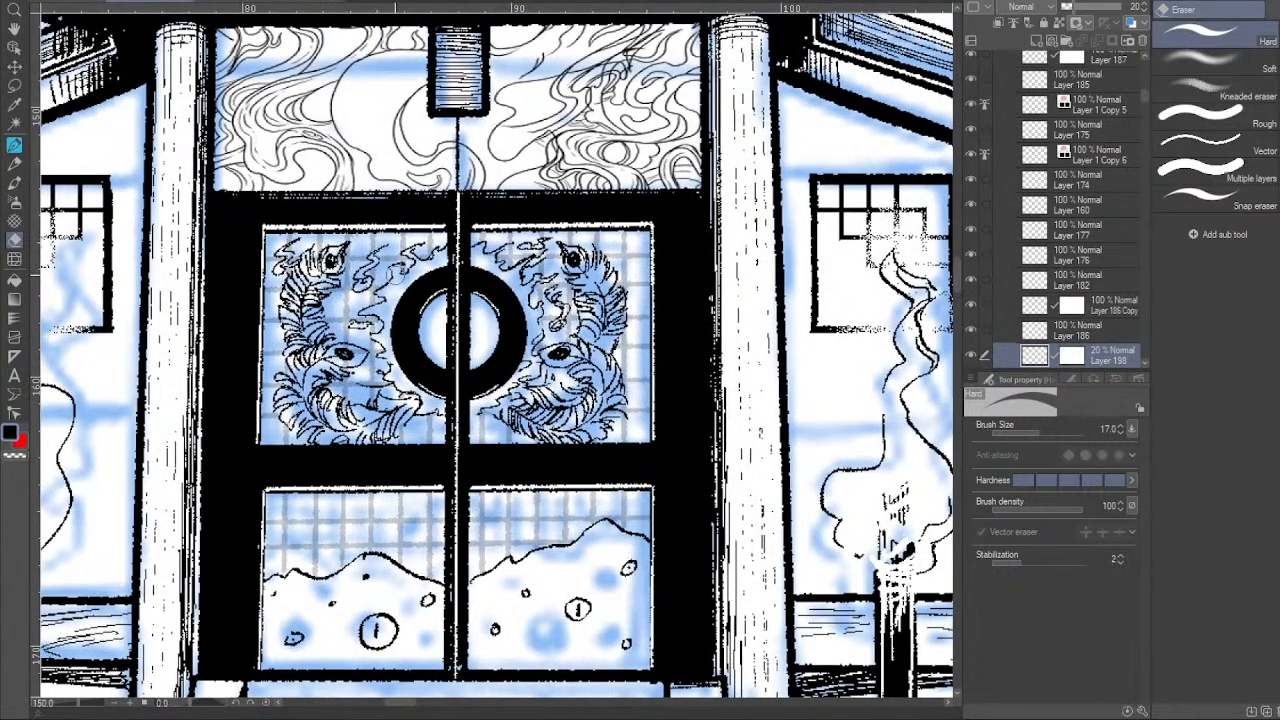
left_click_drag(430, 346, 432, 358)
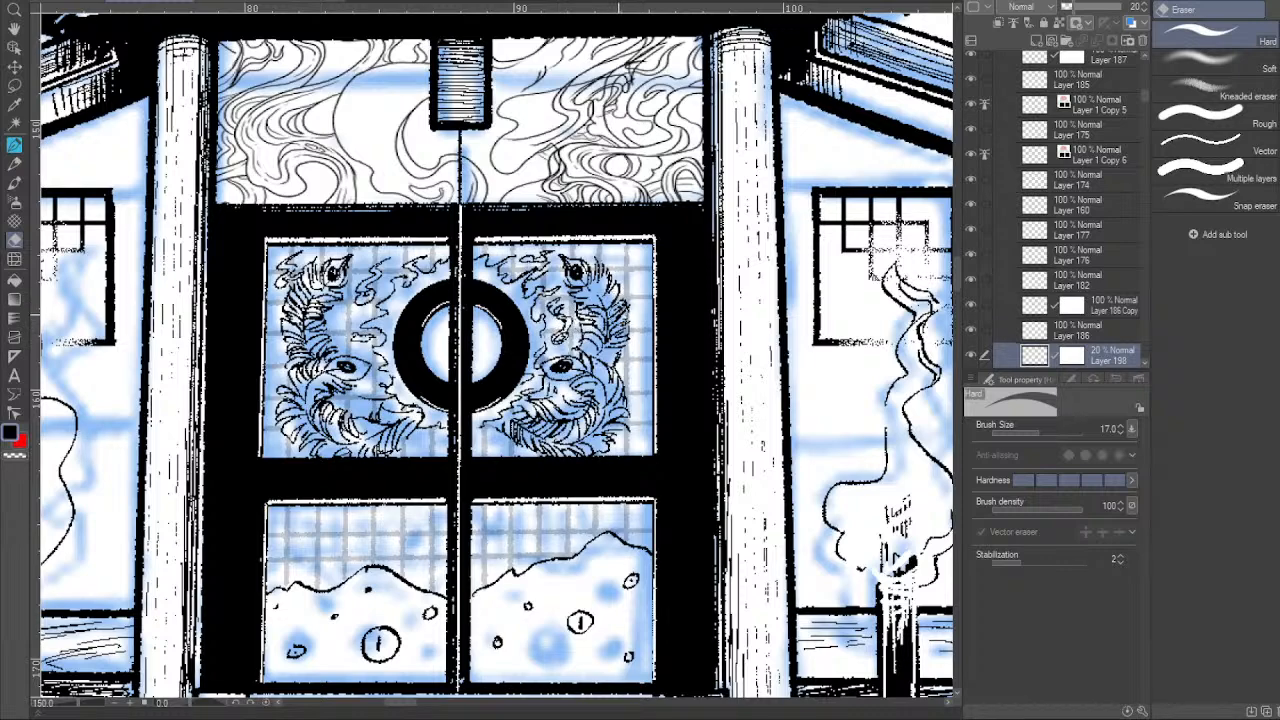
mouse_move(601, 351)
left_mouse_down()
mouse_move(585, 379)
mouse_move(592, 367)
left_mouse_up()
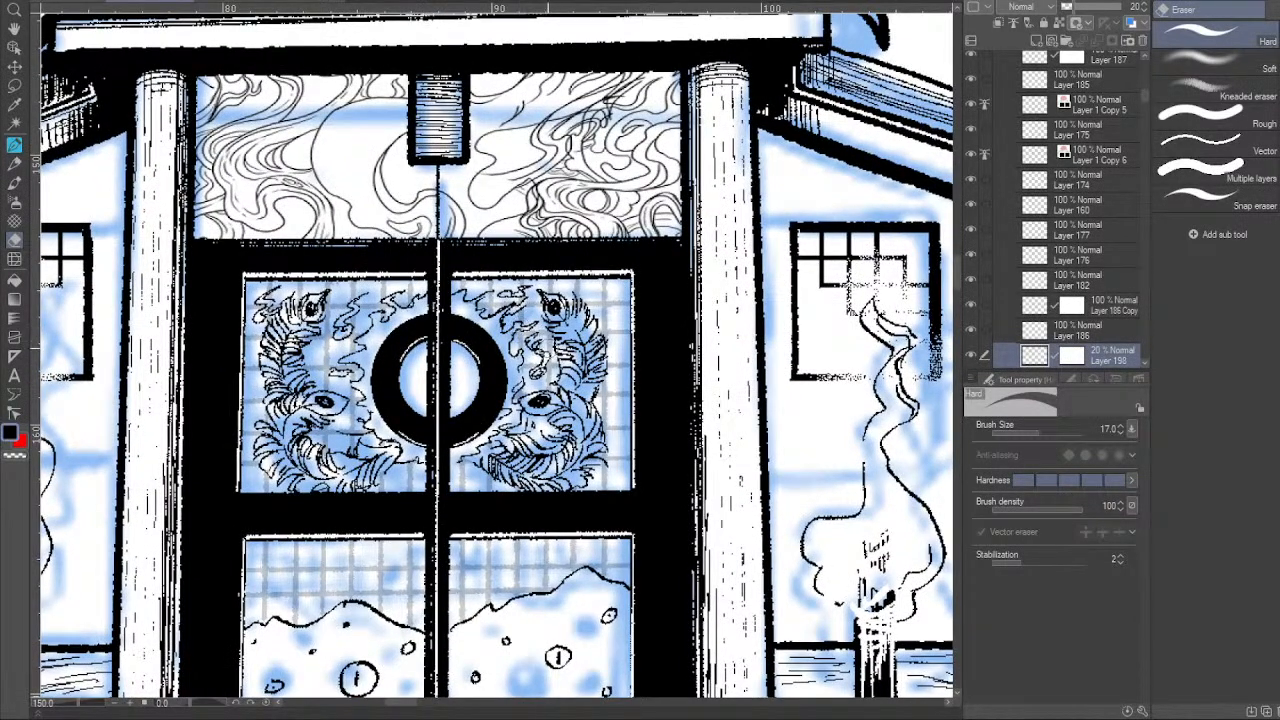
scroll(579, 425, "down", 1)
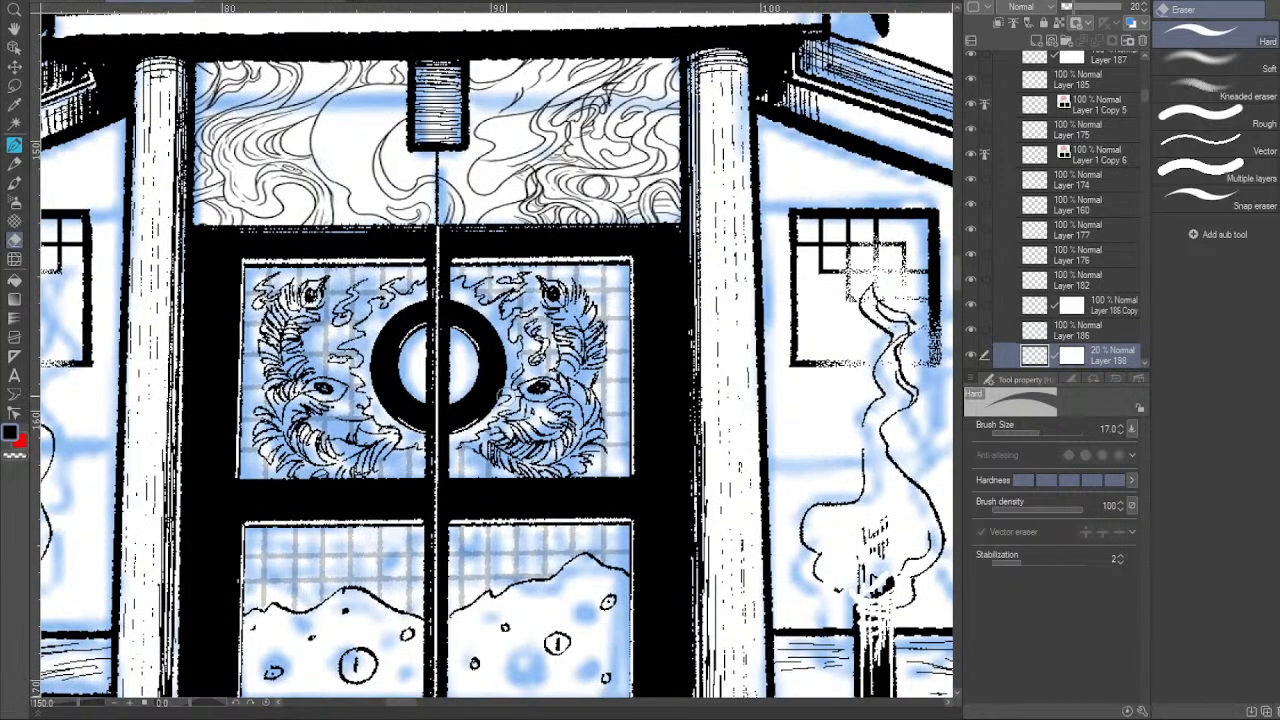
left_click_drag(400, 414, 440, 430)
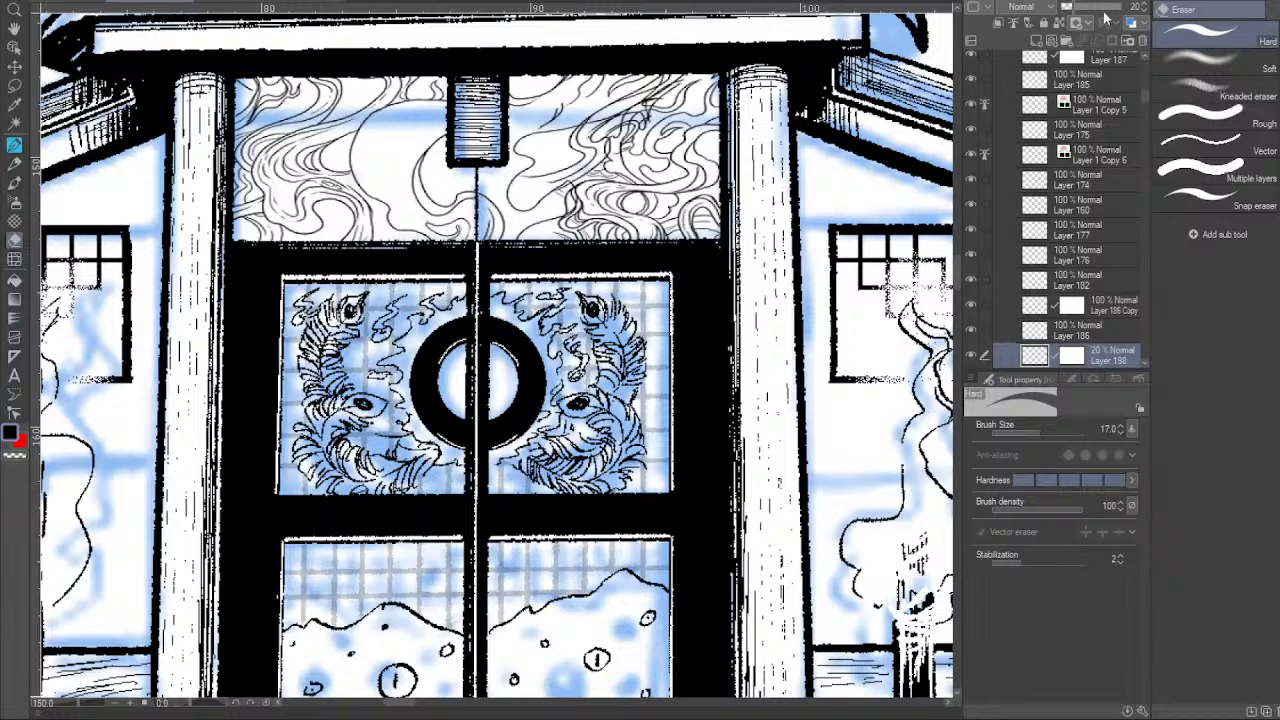
left_click_drag(1078, 8, 1200, 12)
left_click_drag(619, 509, 597, 449)
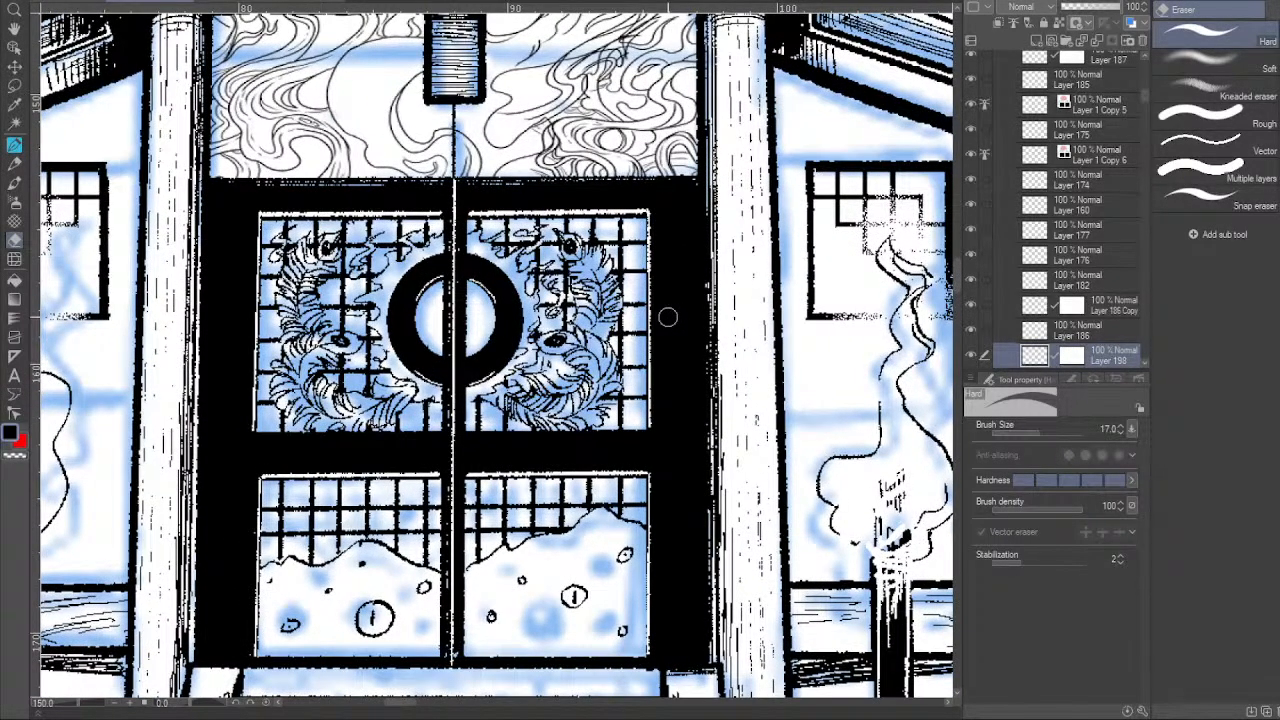
Examine the whole temple drawing, from the roof's flaming orb down to the door, stairs and surrounding rocks.
left_click_drag(1147, 103, 1151, 145)
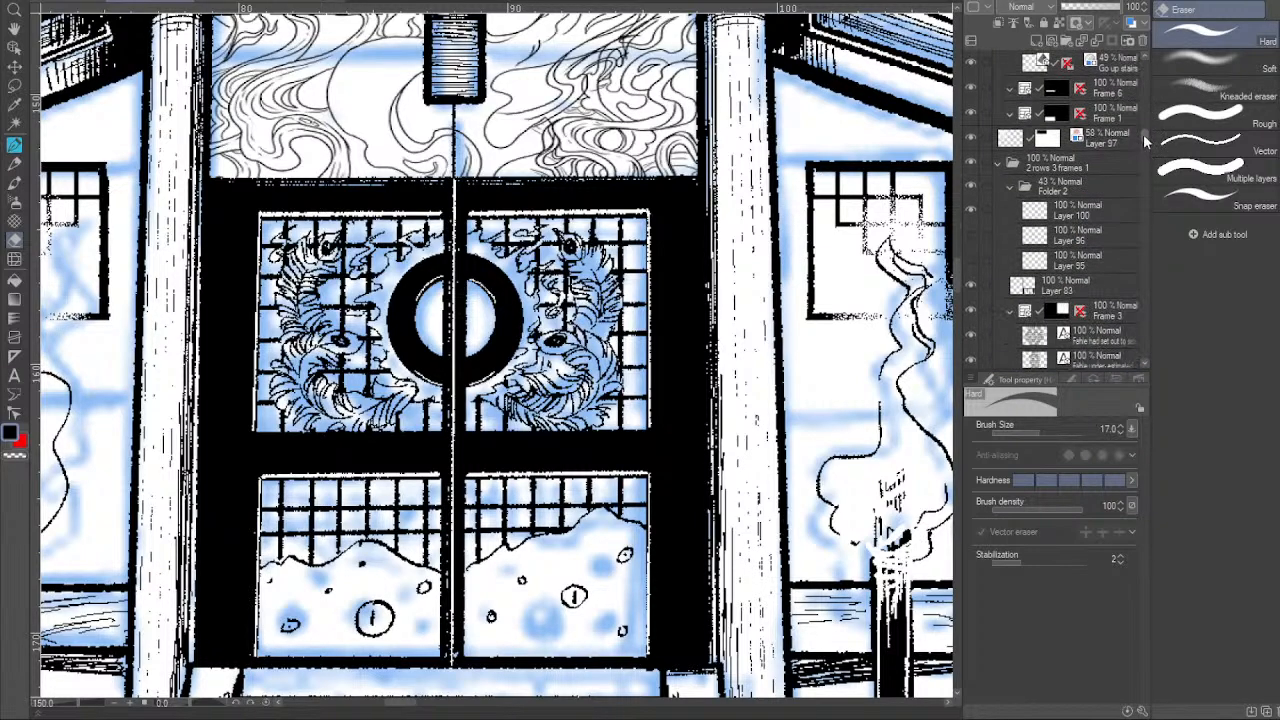
left_click(115, 704)
left_click(116, 704)
left_click_drag(674, 456, 622, 483)
left_click_drag(639, 363, 660, 432)
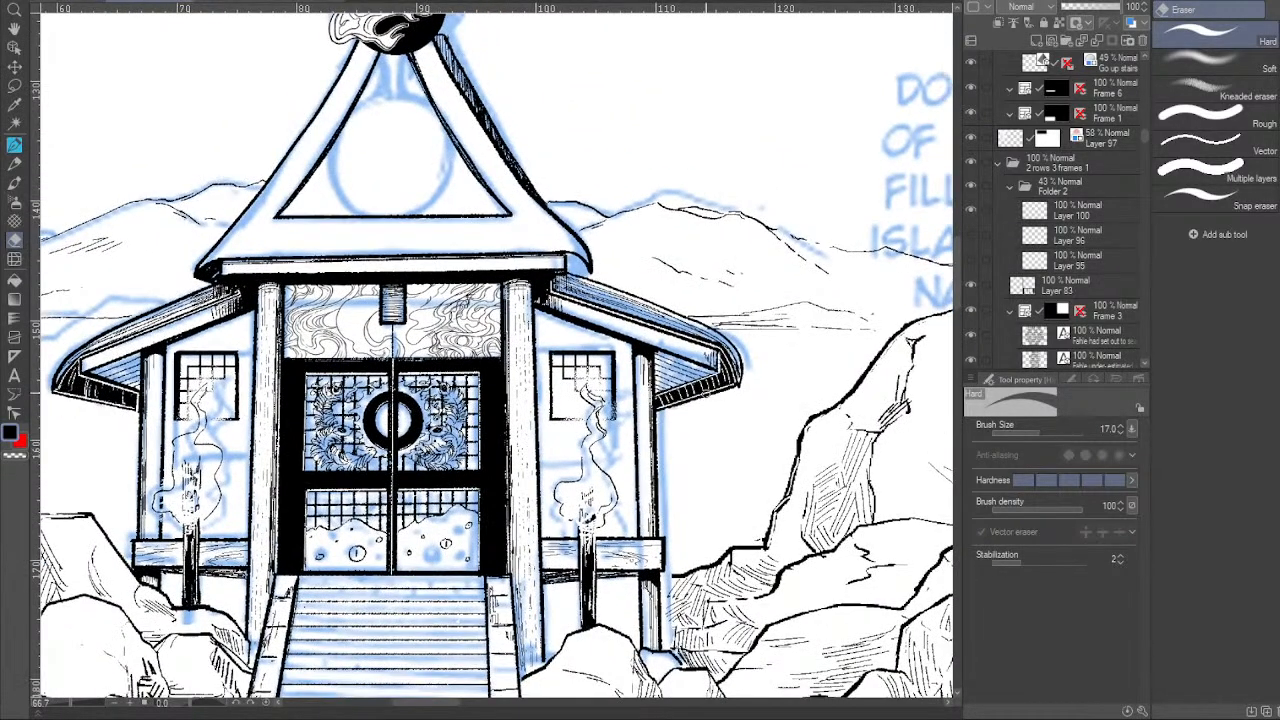
left_click_drag(674, 520, 756, 490)
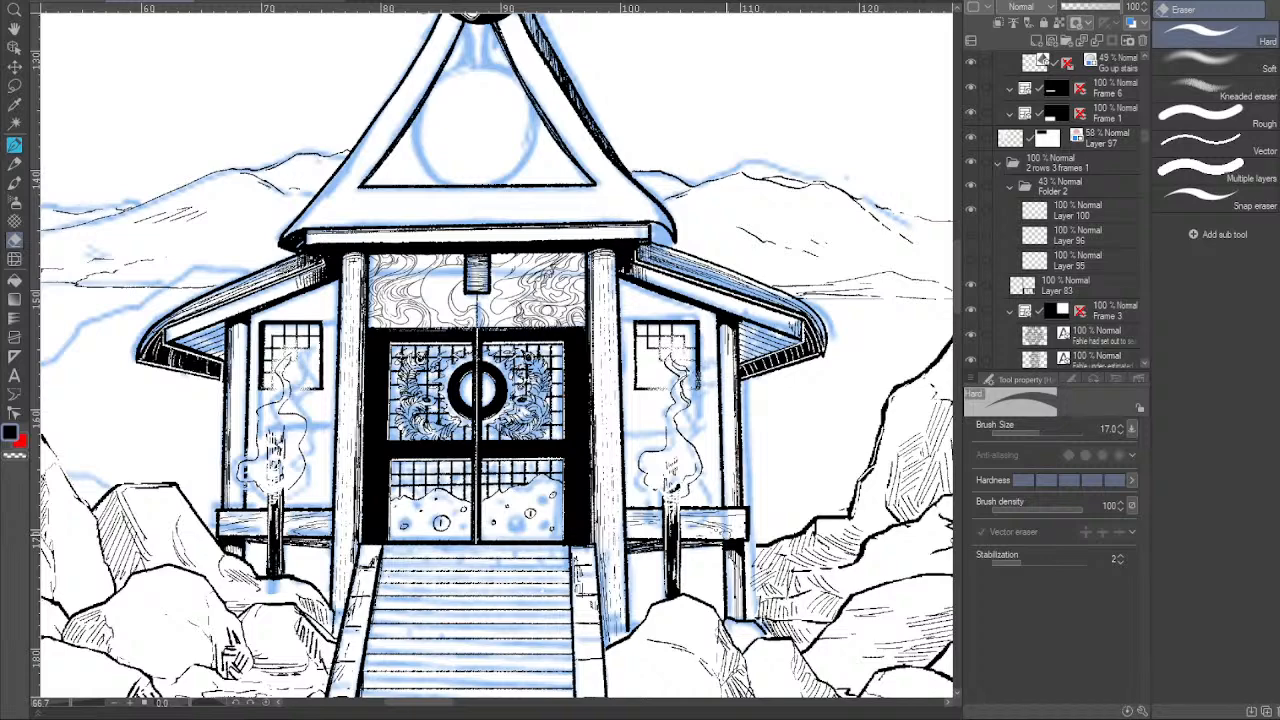
left_click_drag(478, 260, 531, 412)
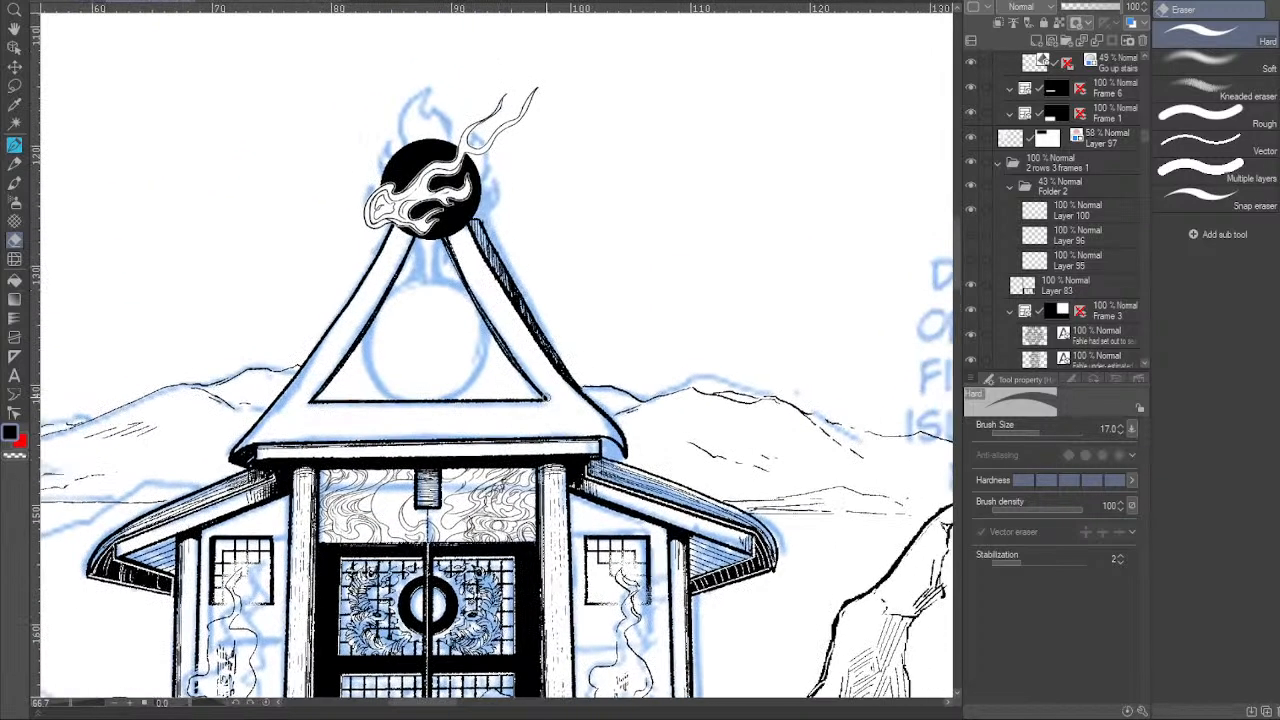
left_click_drag(561, 538, 572, 429)
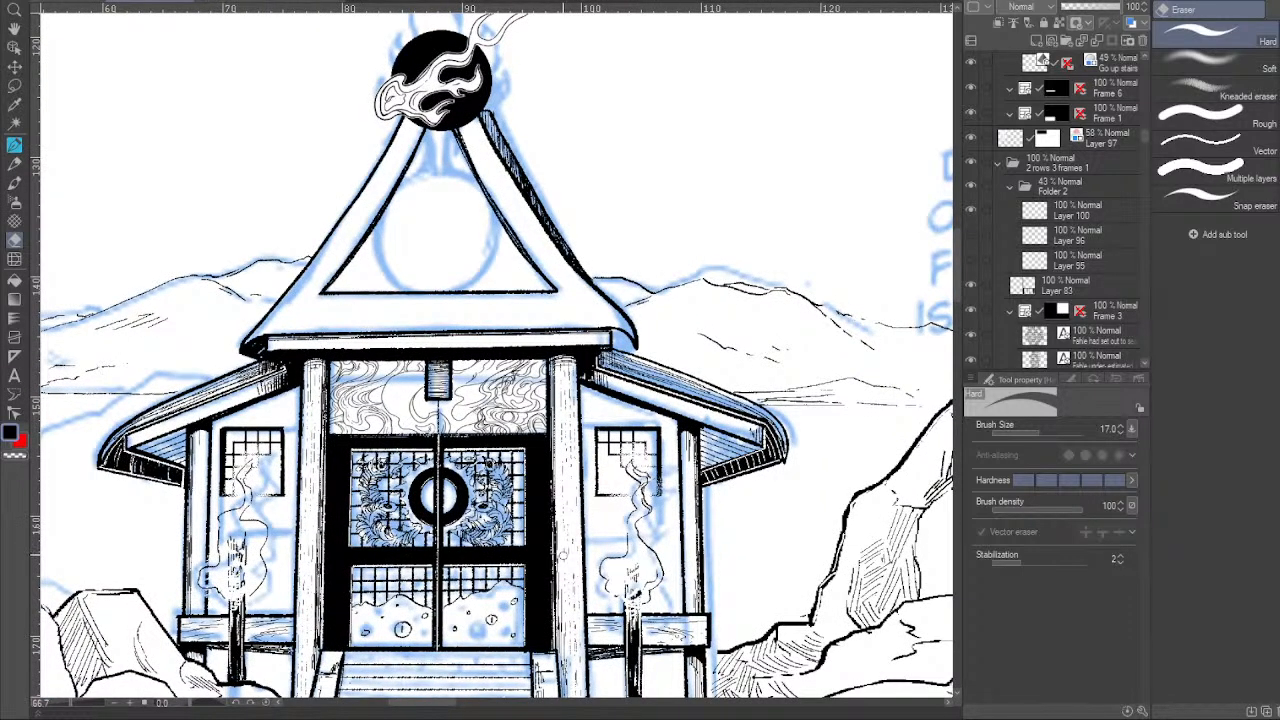
left_click_drag(548, 540, 546, 540)
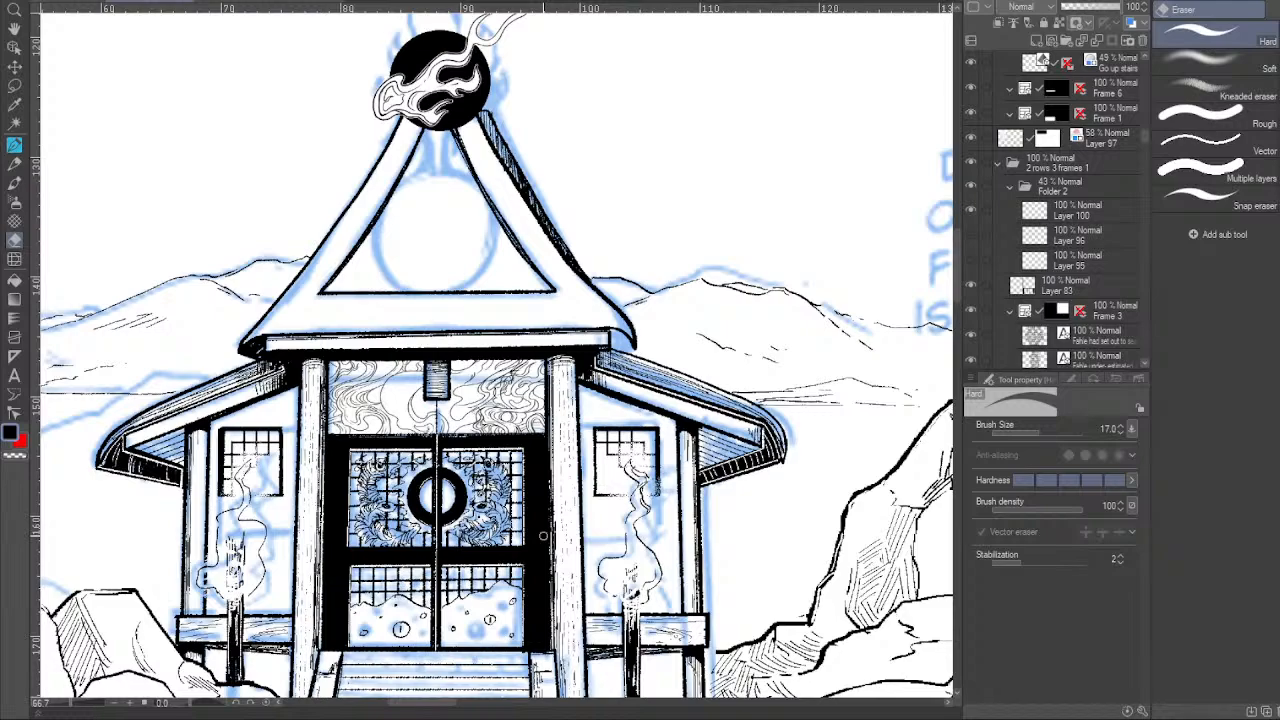
left_click_drag(543, 536, 493, 269)
left_click_drag(488, 588, 486, 528)
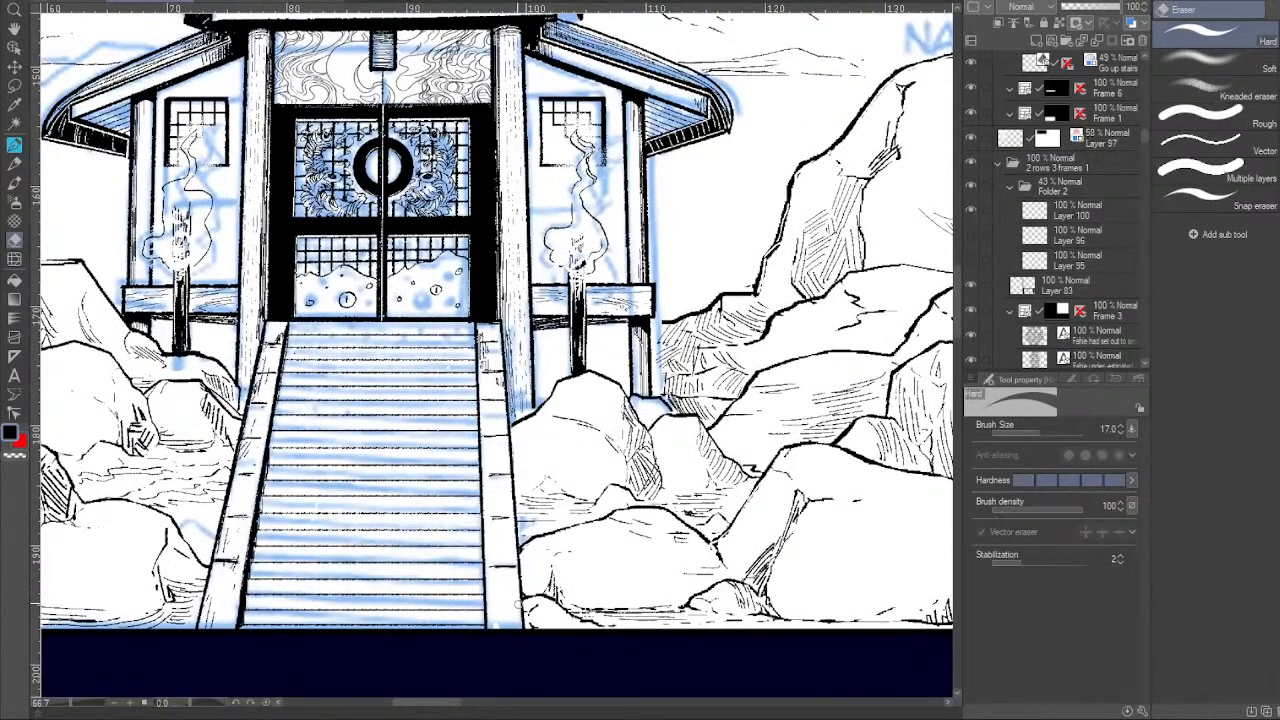
left_click_drag(828, 378, 805, 418)
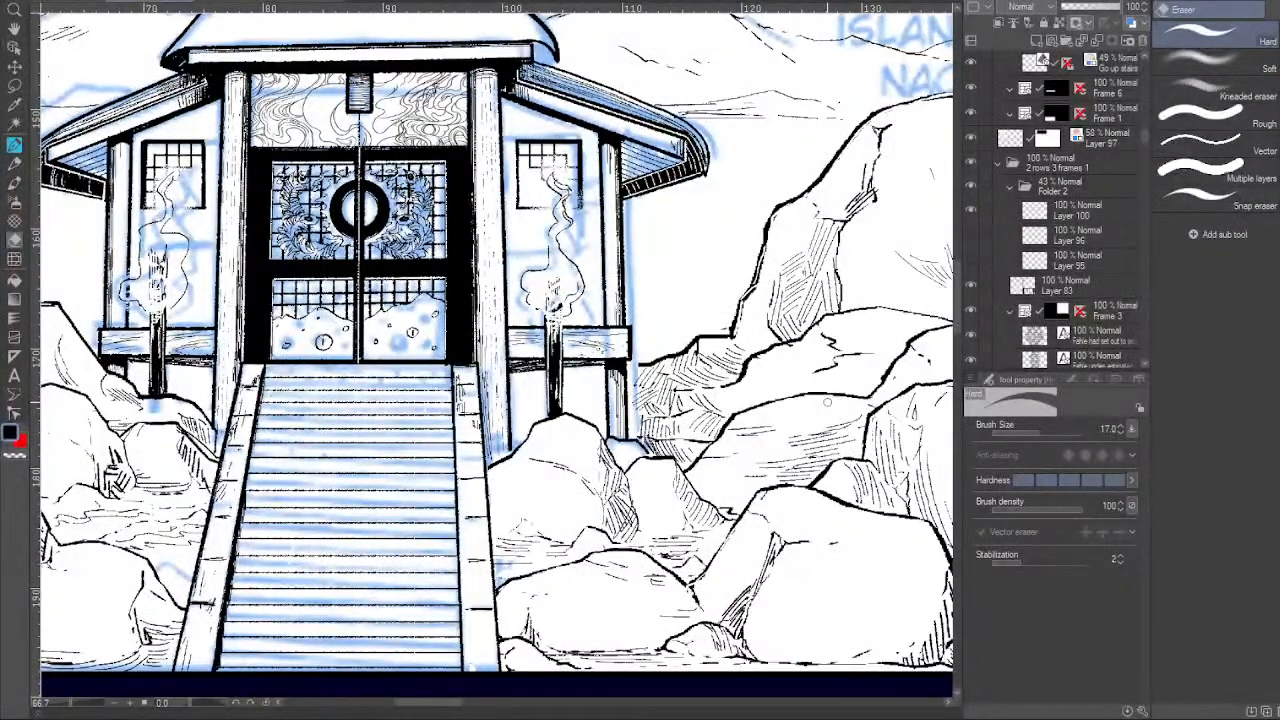
Make the 69% opacity Folder 1 active in the layer stack.
left_click_drag(1146, 145, 1156, 347)
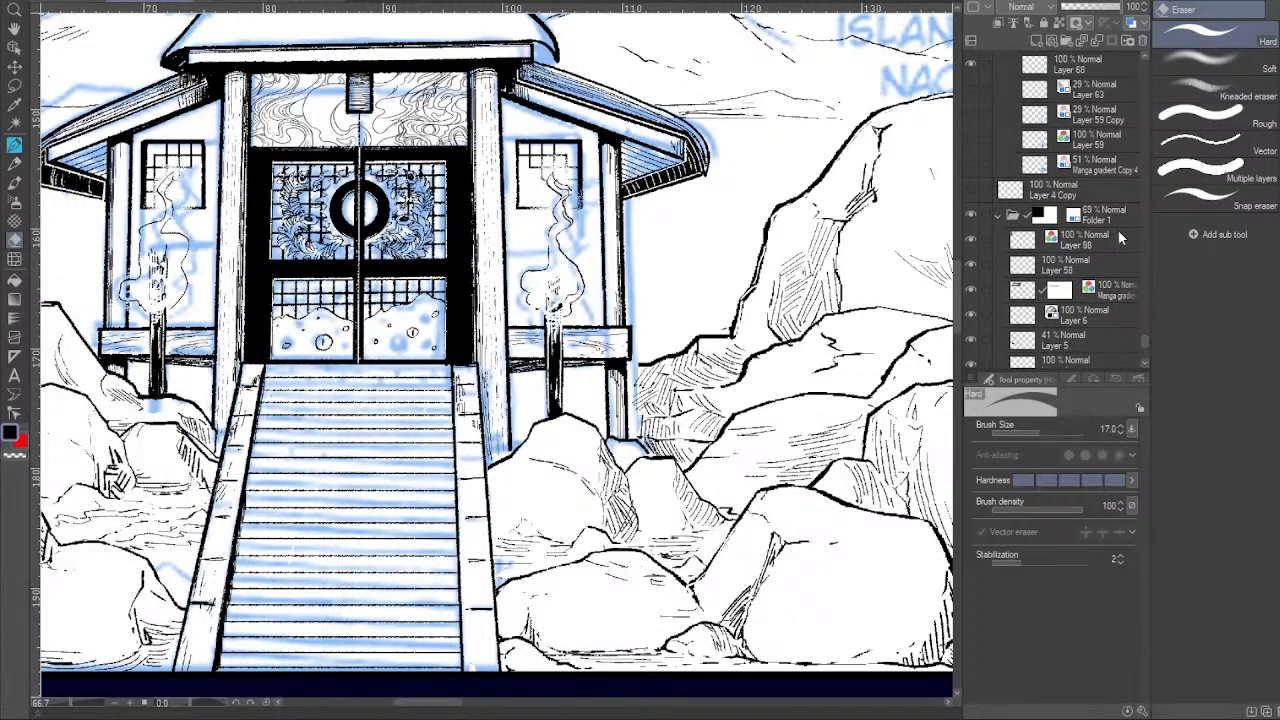
left_click(1138, 205)
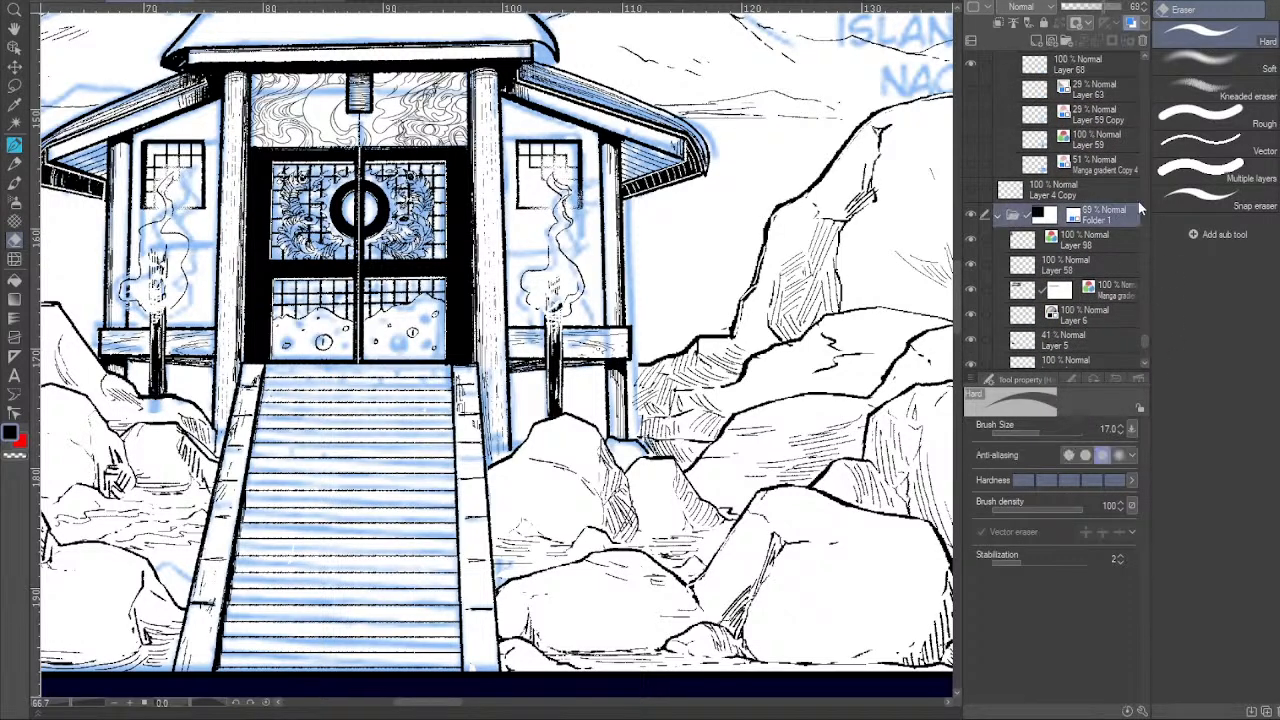
left_click(118, 708)
left_click(118, 708)
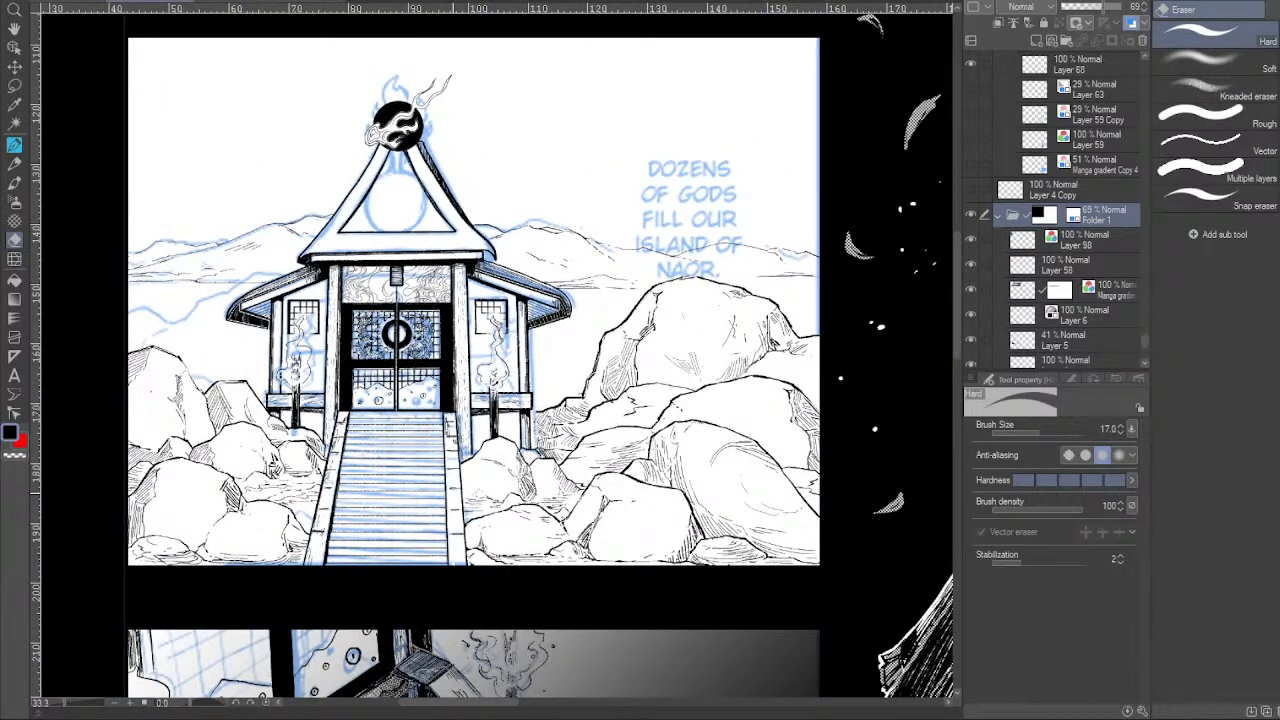
key("m")
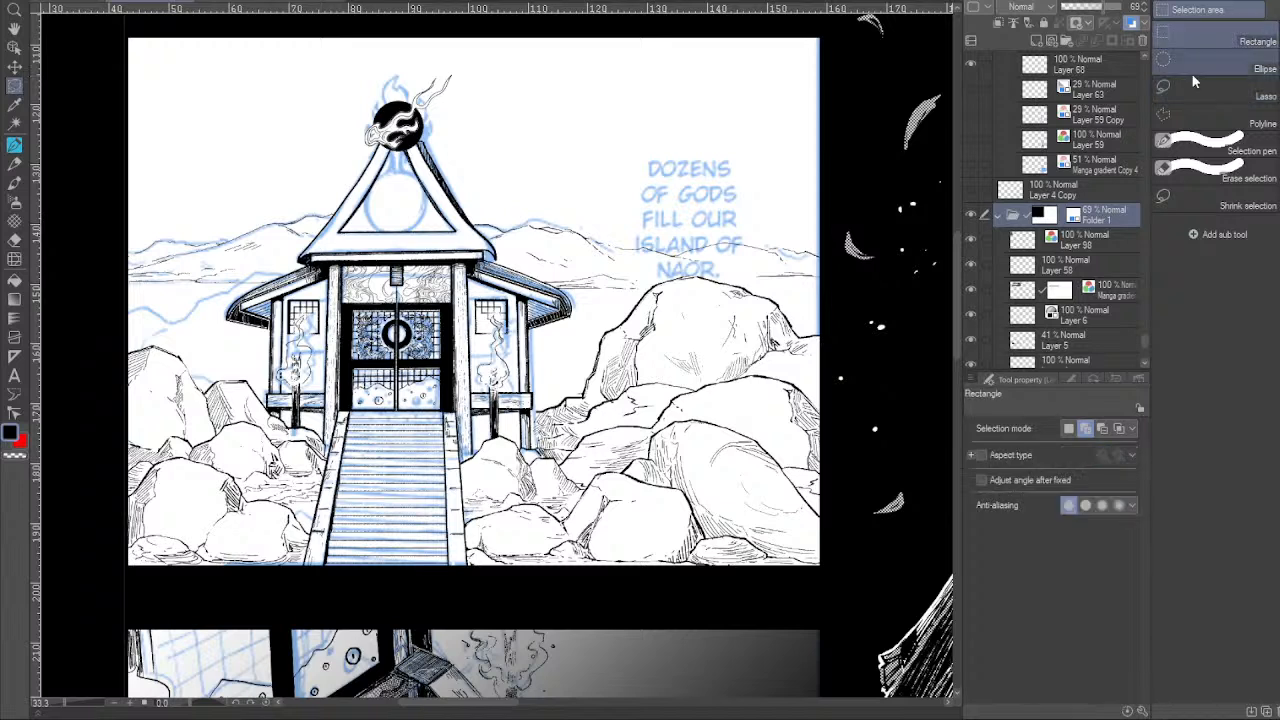
left_click_drag(107, 31, 832, 576)
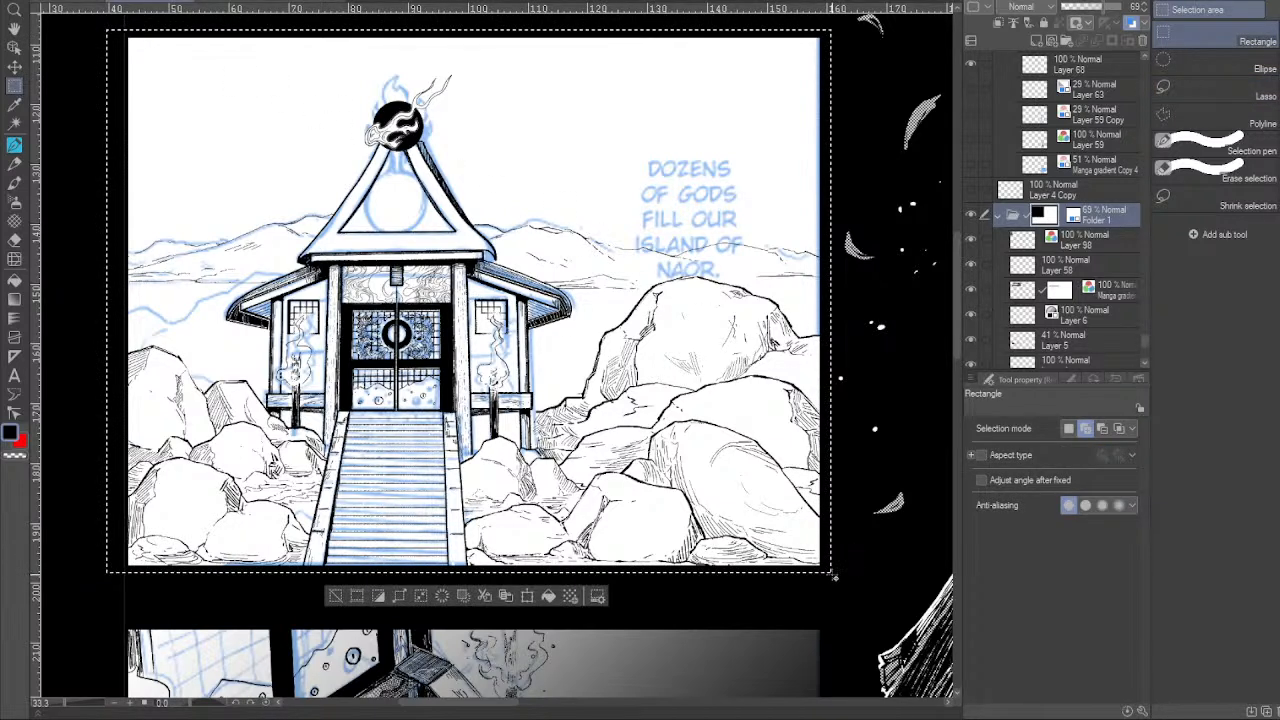
key("ctrl+d")
Add a new layer and place it directly above Folder 1, outside the folder.
left_click(1036, 41)
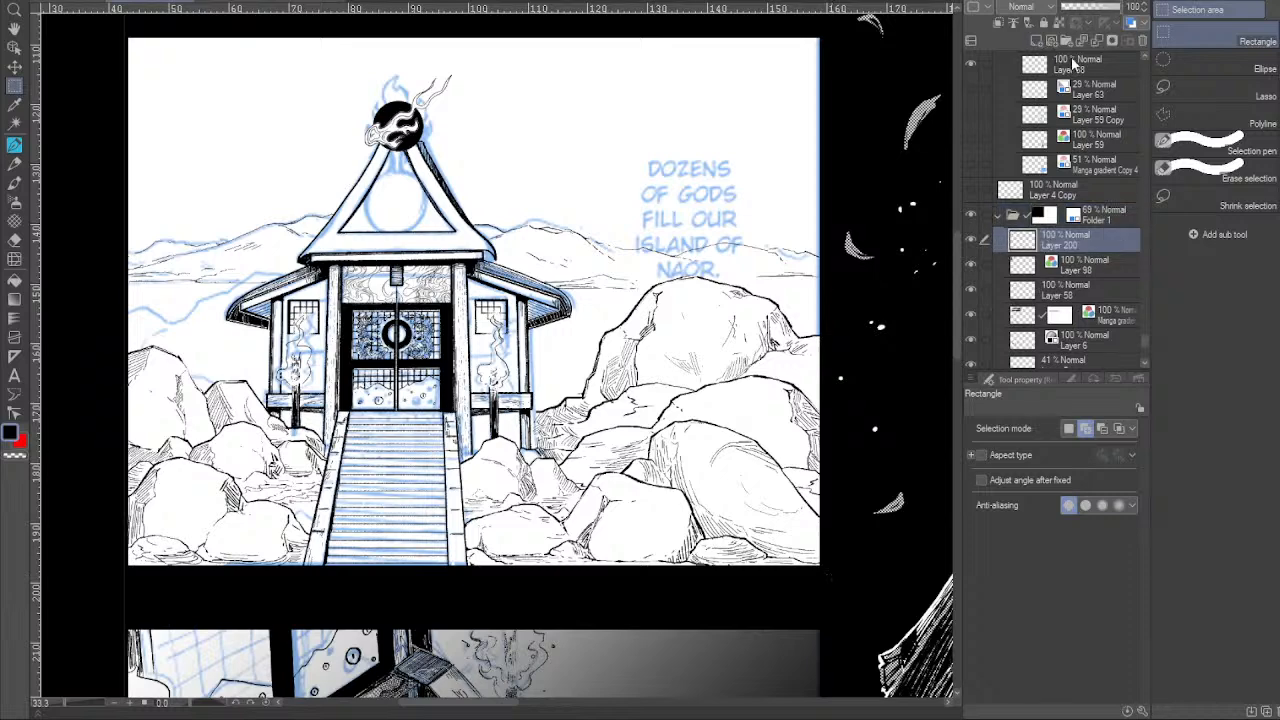
left_click_drag(1025, 228, 1050, 216)
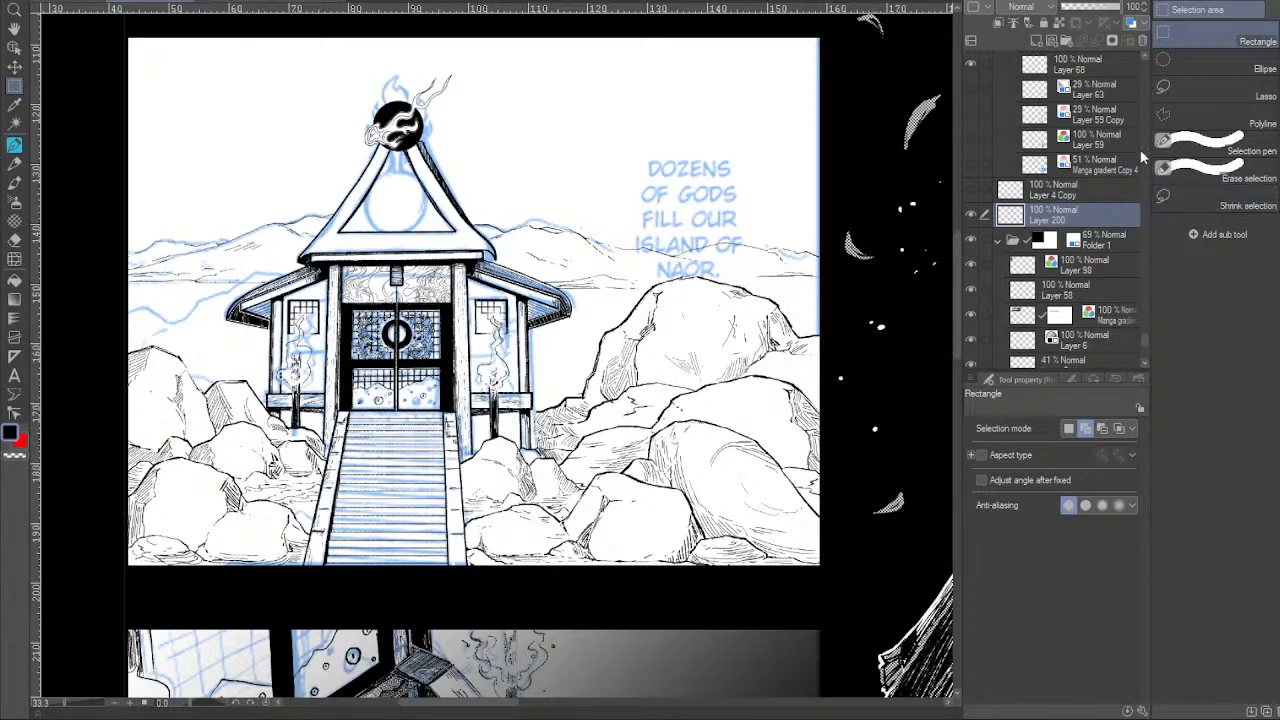
Select the Frame 2 folder and start a text object in the sky above the blue sketched caption.
left_click_drag(1147, 343, 1145, 70)
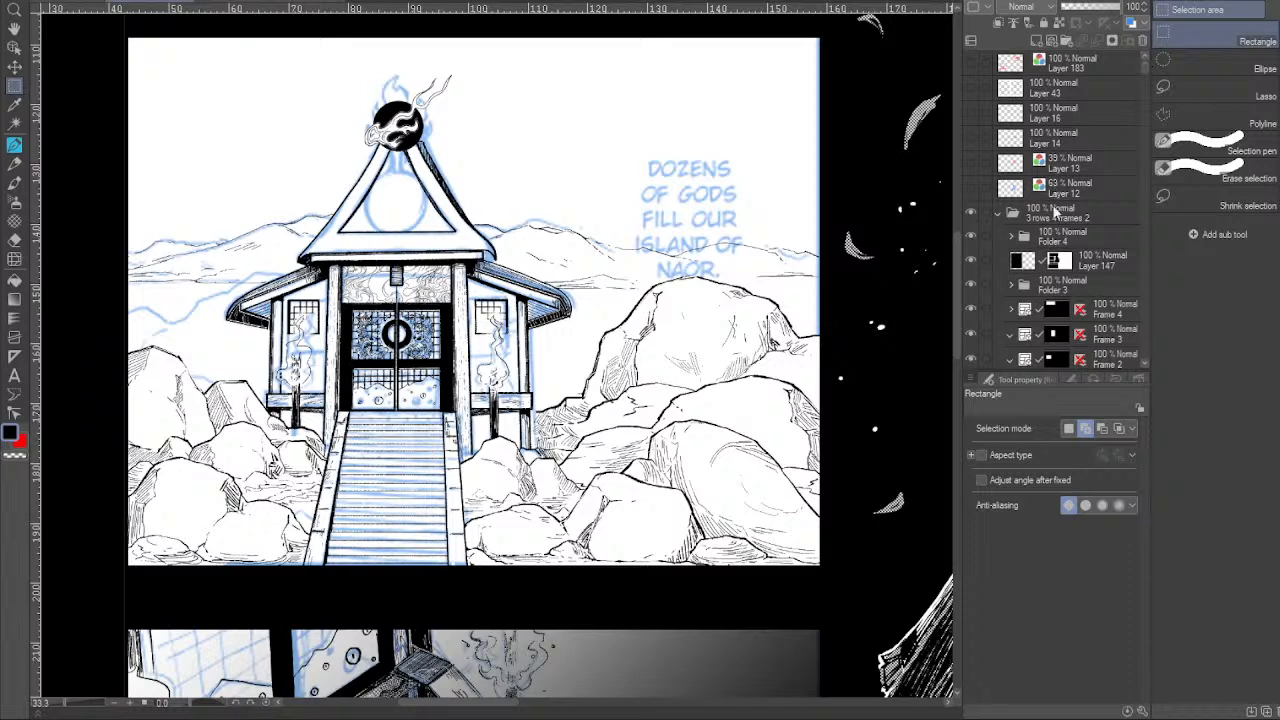
left_click(1057, 362)
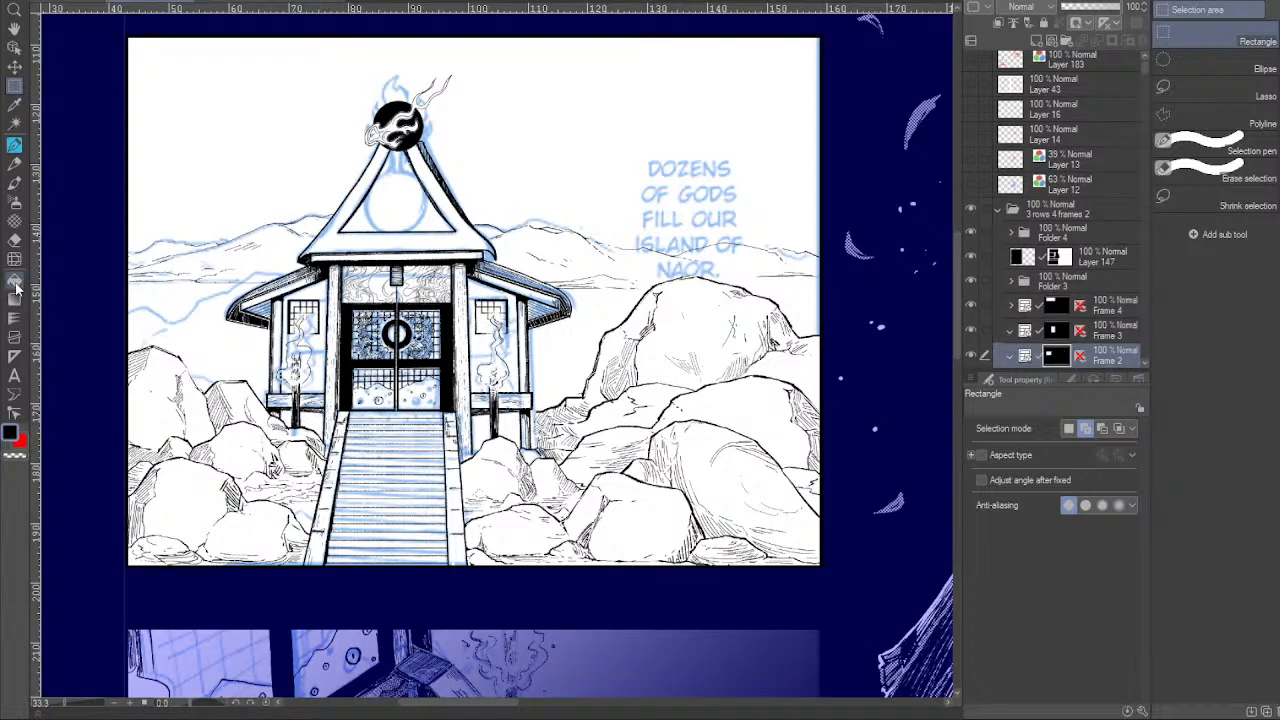
left_click(15, 375)
left_click(677, 93)
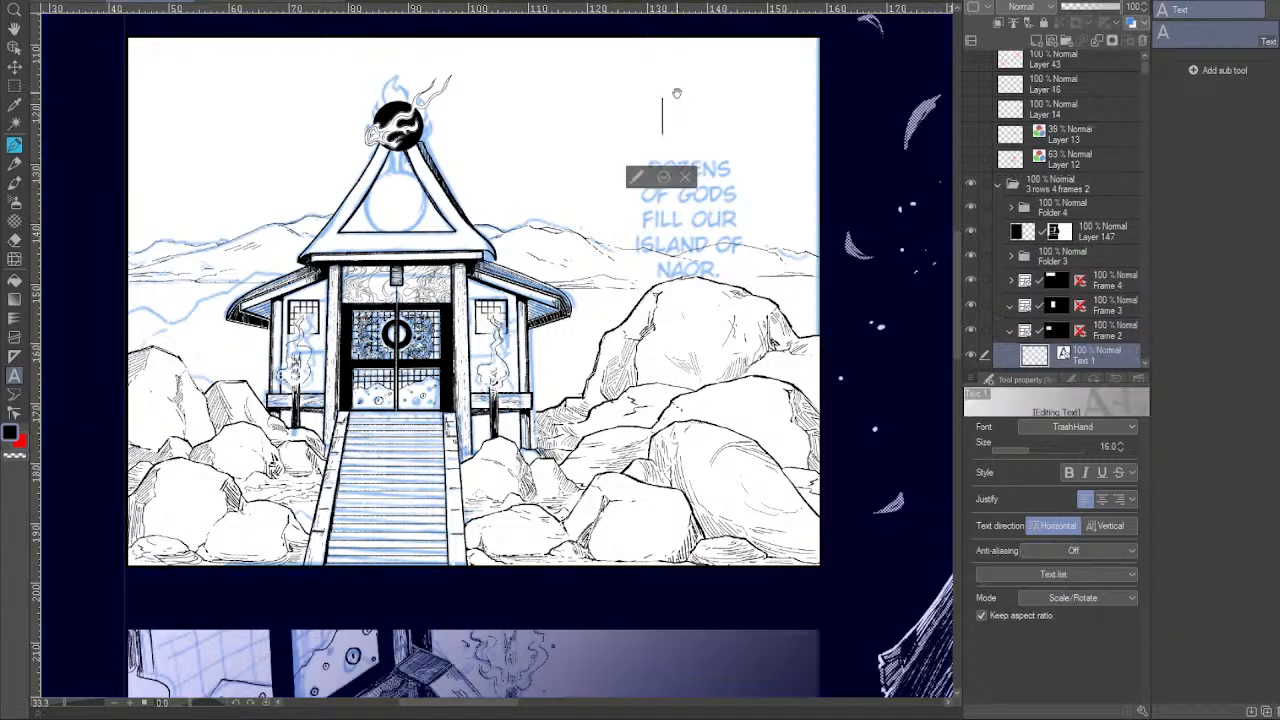
type("dozens")
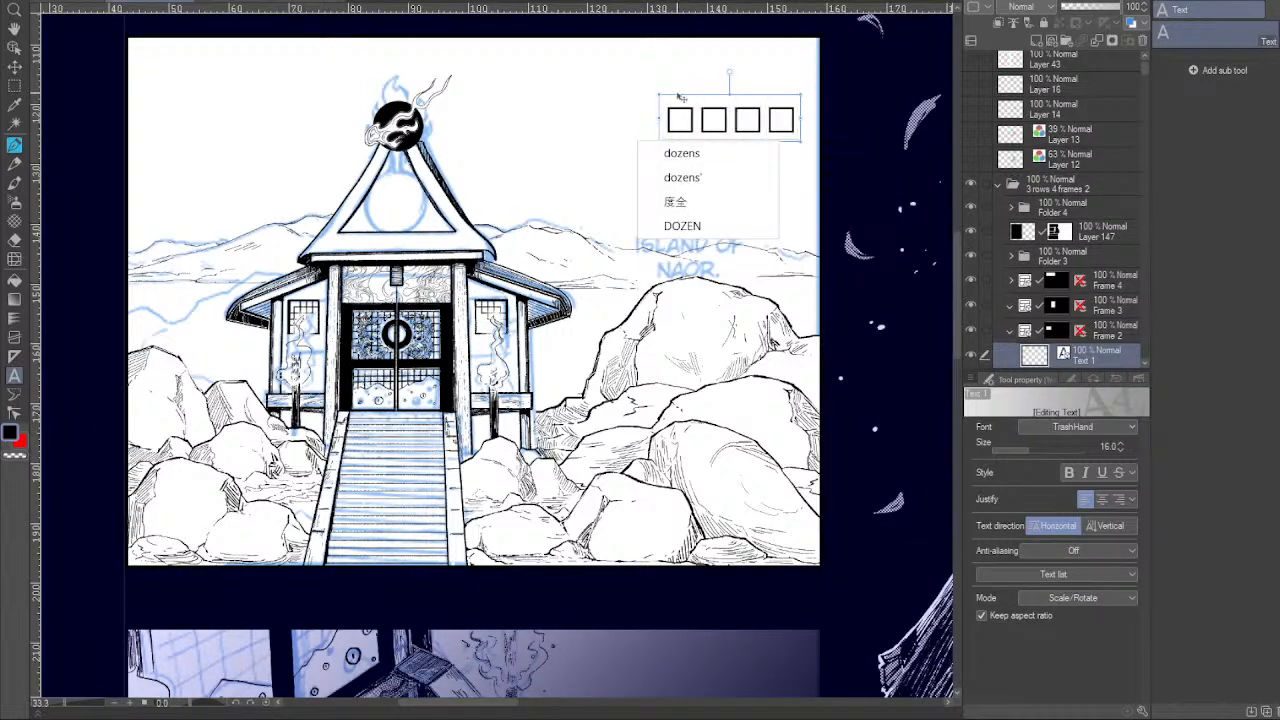
key("BackSpace")
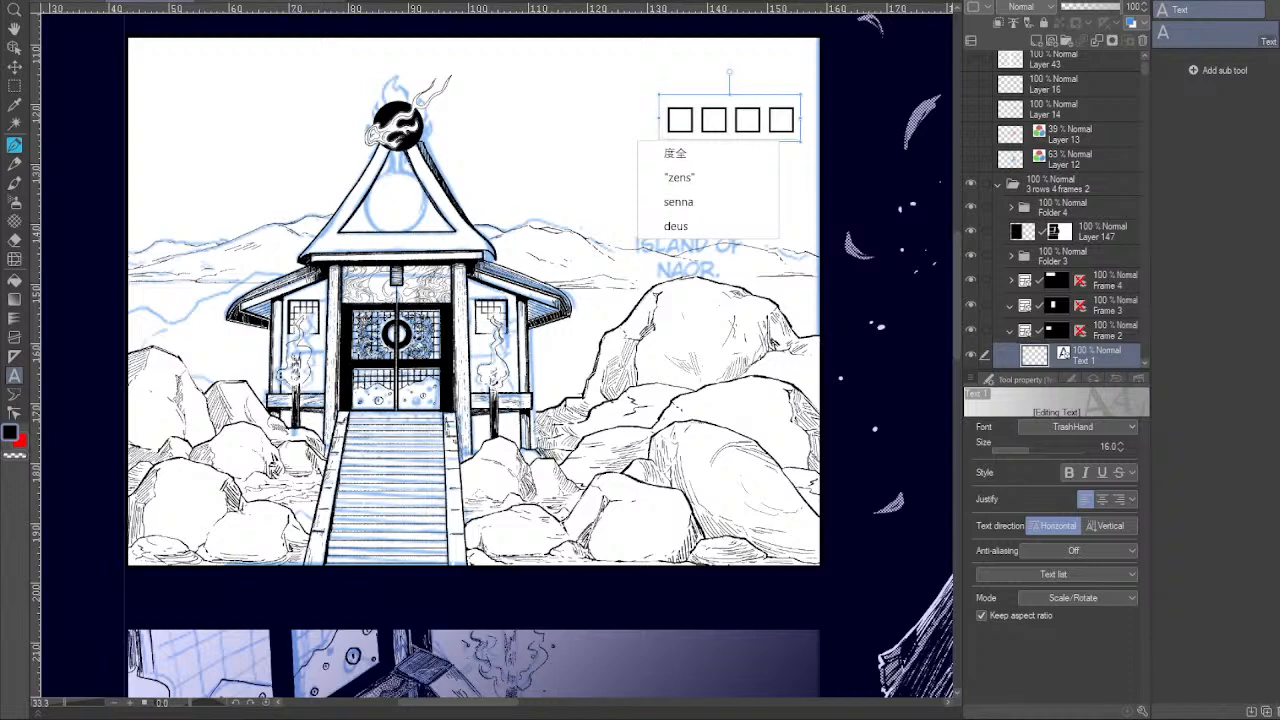
key("Escape")
key("ctrl+a")
Enter "DOZENS" and "OF GODS" as the caption's first two lines, correcting the line break between them.
type("DO")
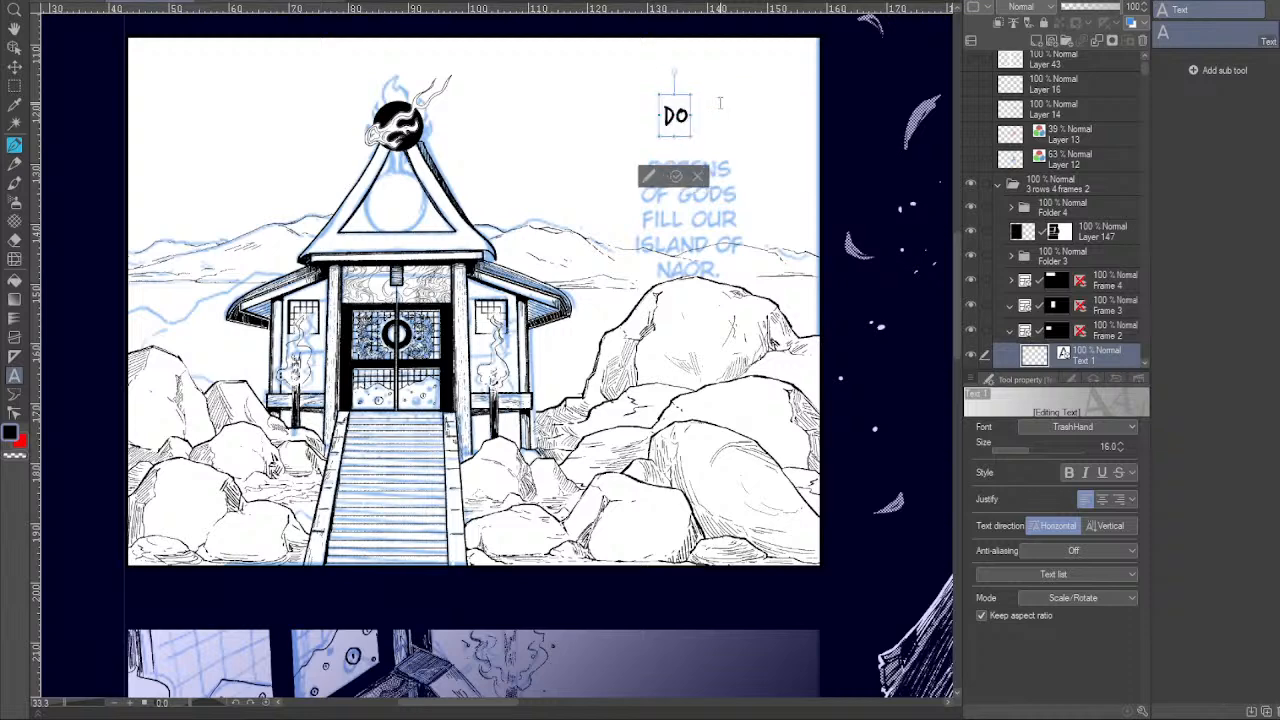
type("ZENS OF")
key("BackSpace")
key("BackSpace")
key("BackSpace")
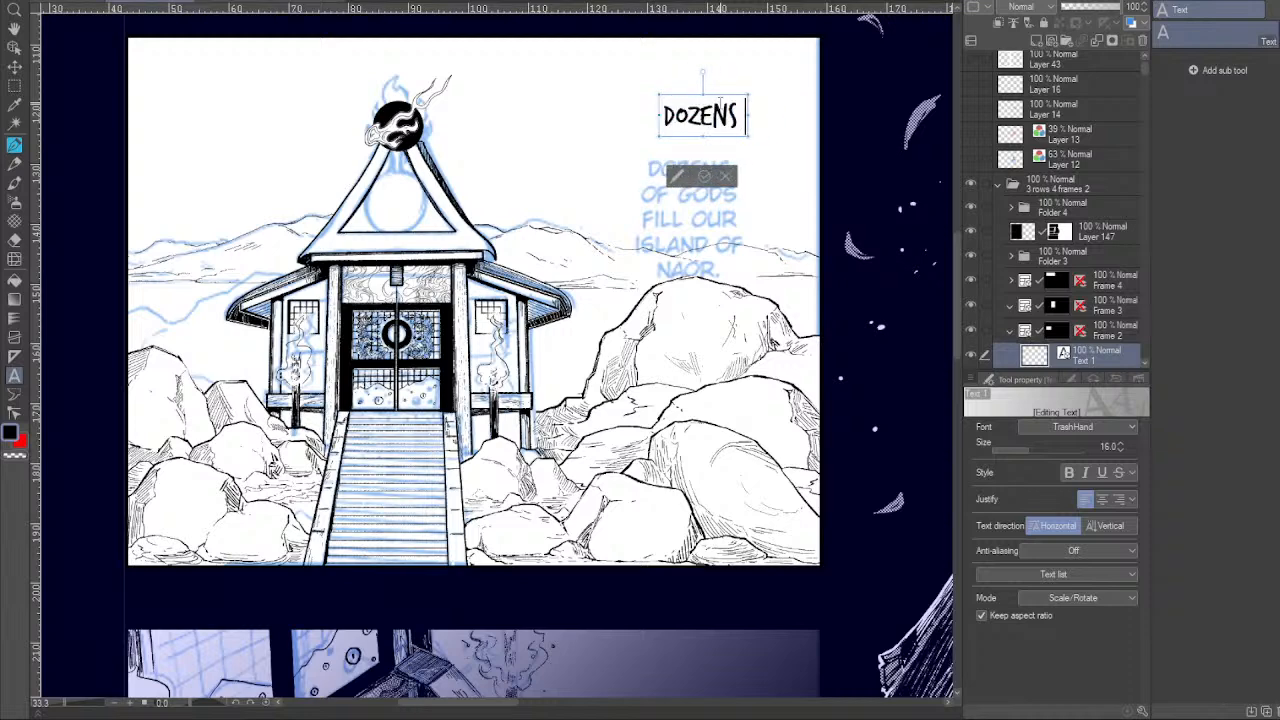
type("GODS")
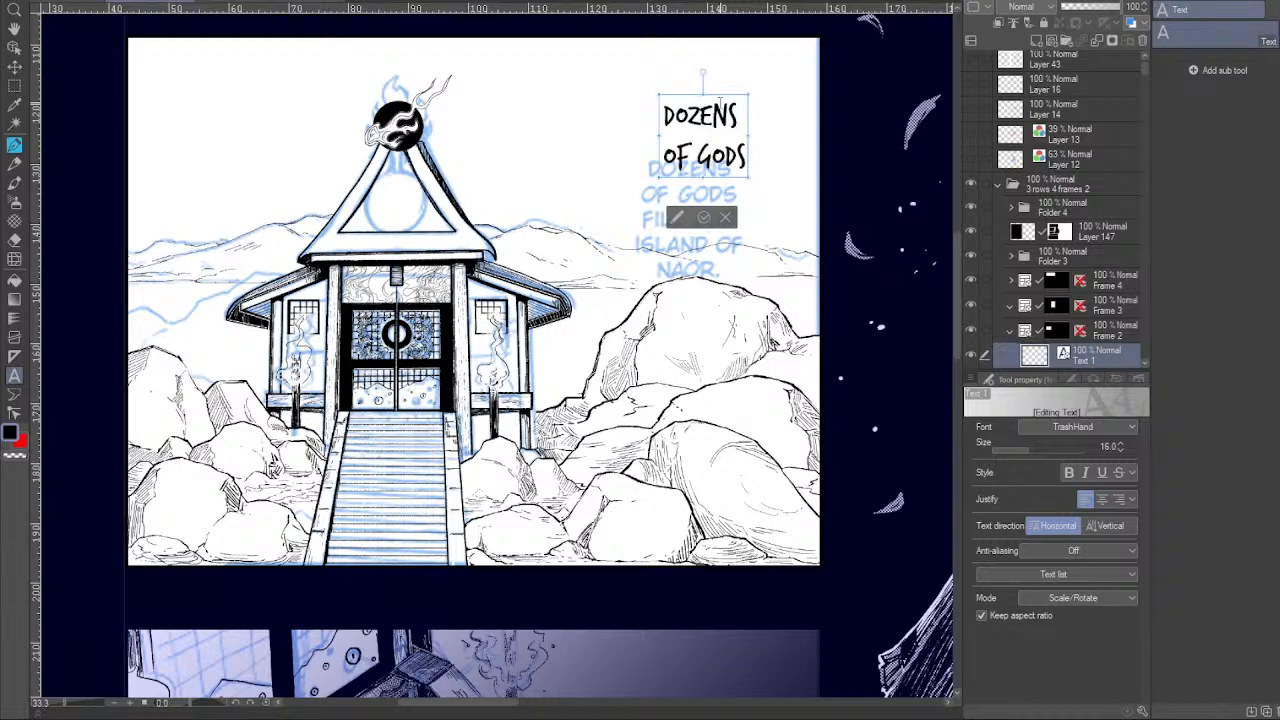
key("BackSpace")
key("BackSpace")
key("BackSpace")
key("BackSpace")
key("BackSpace")
key("BackSpace")
key("BackSpace")
key("BackSpace")
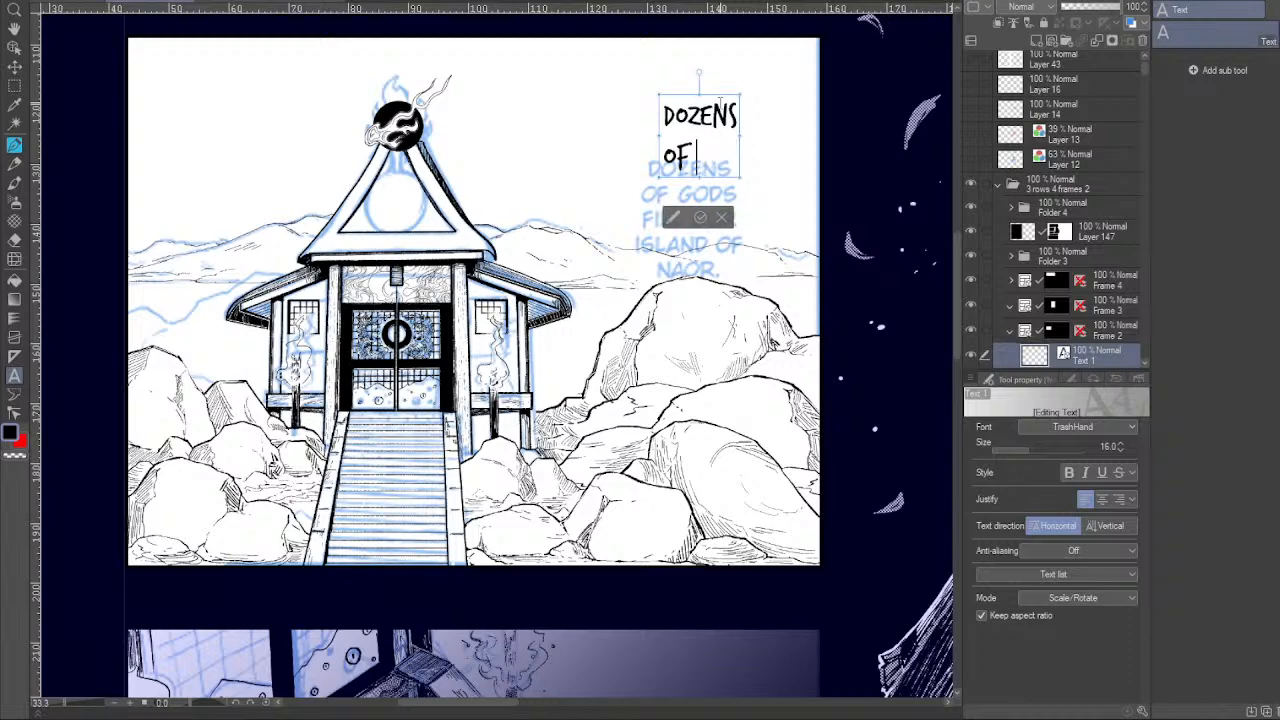
key("Return")
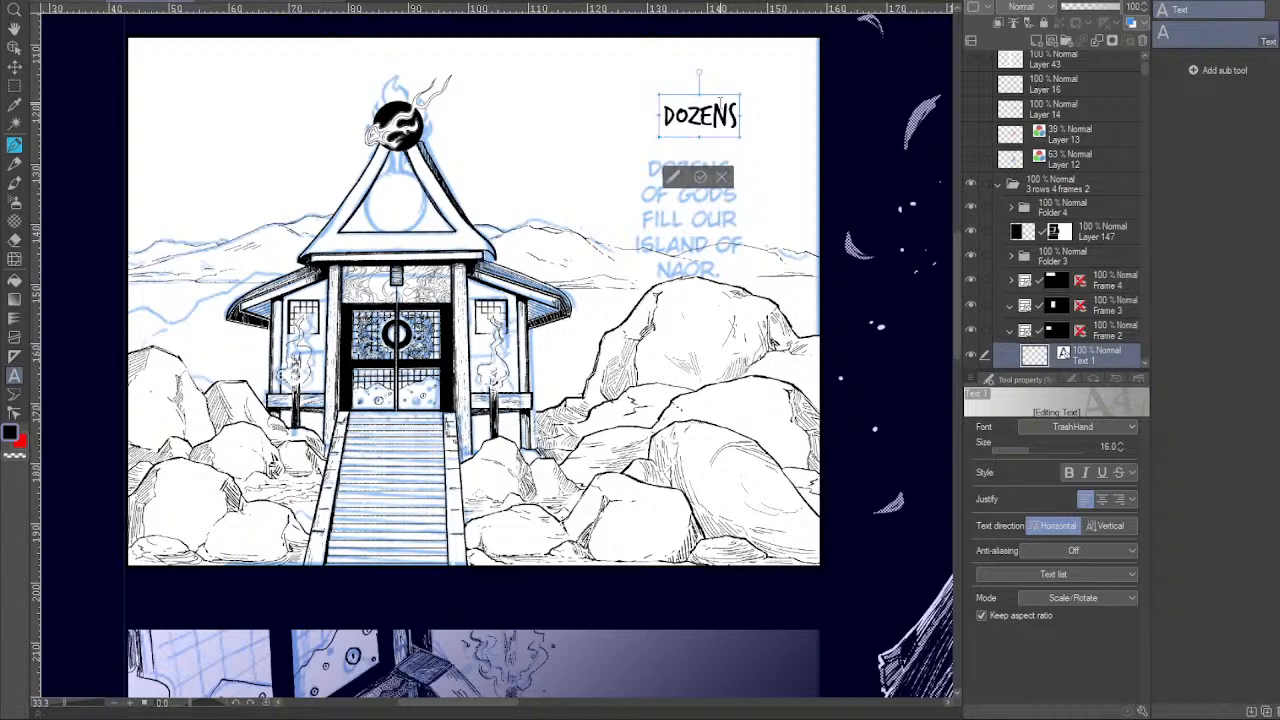
type("OF GODS")
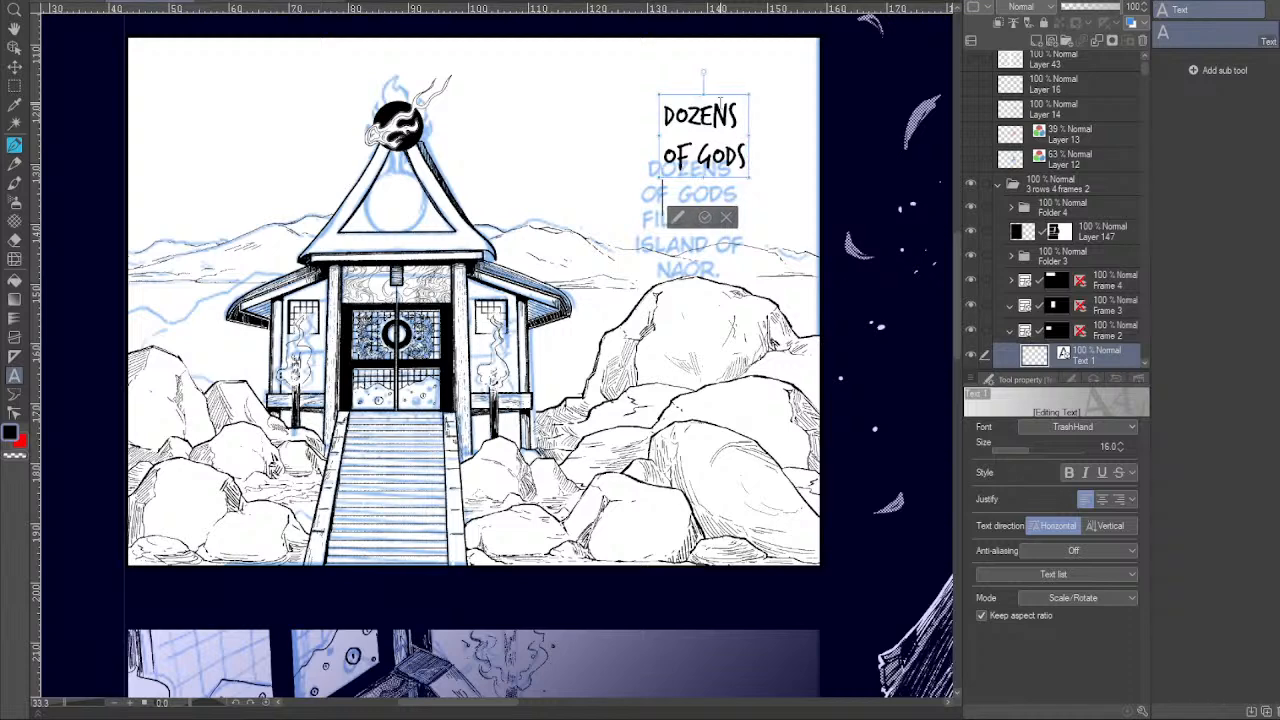
Add the remaining caption lines "FILL OUR", "ISLAND OF" and "NAOR." beneath the first two.
key("Return")
type("FILL T")
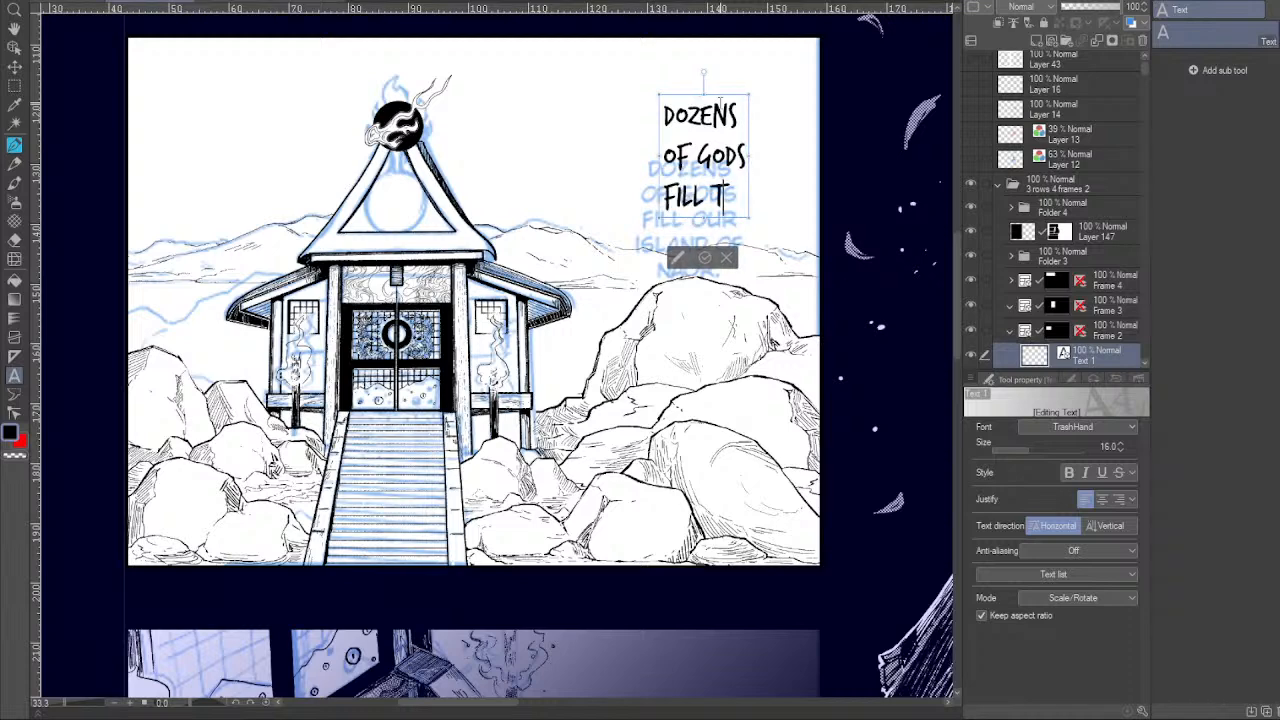
key("BackSpace")
type("OUT")
key("BackSpace")
type("R")
key("Return")
type("ISLAND OF")
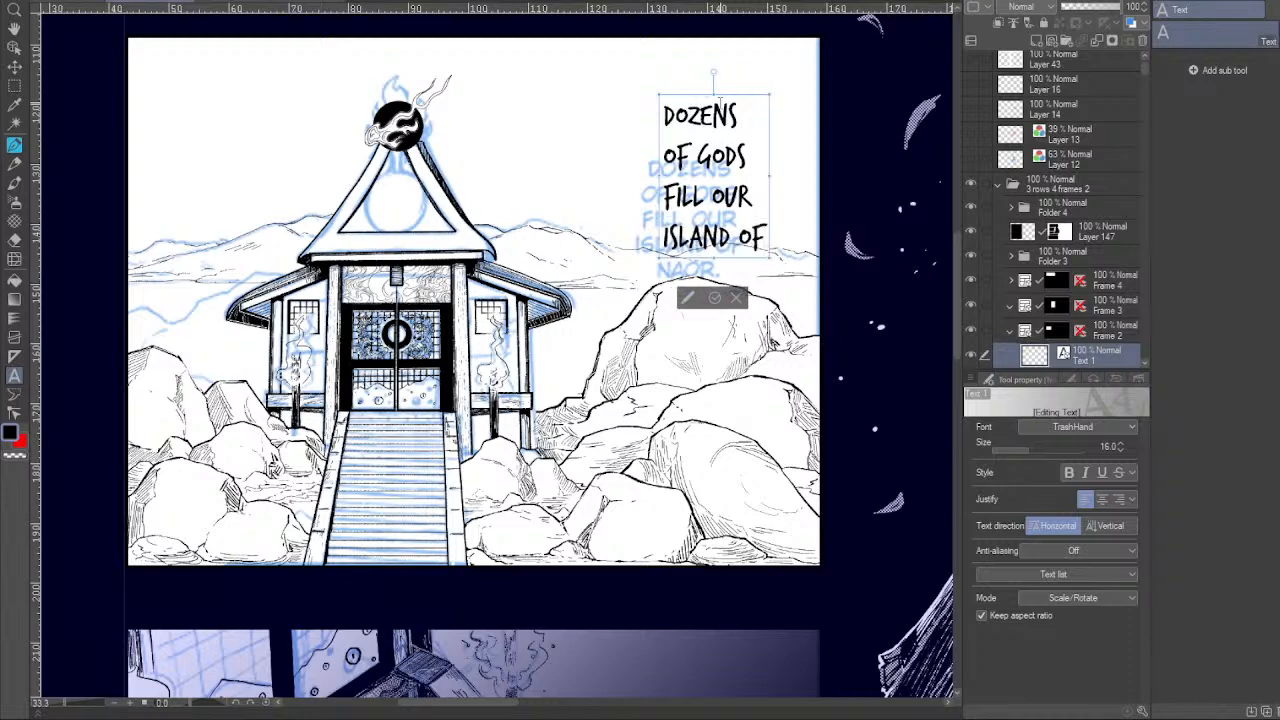
key("Return")
type("NAOR")
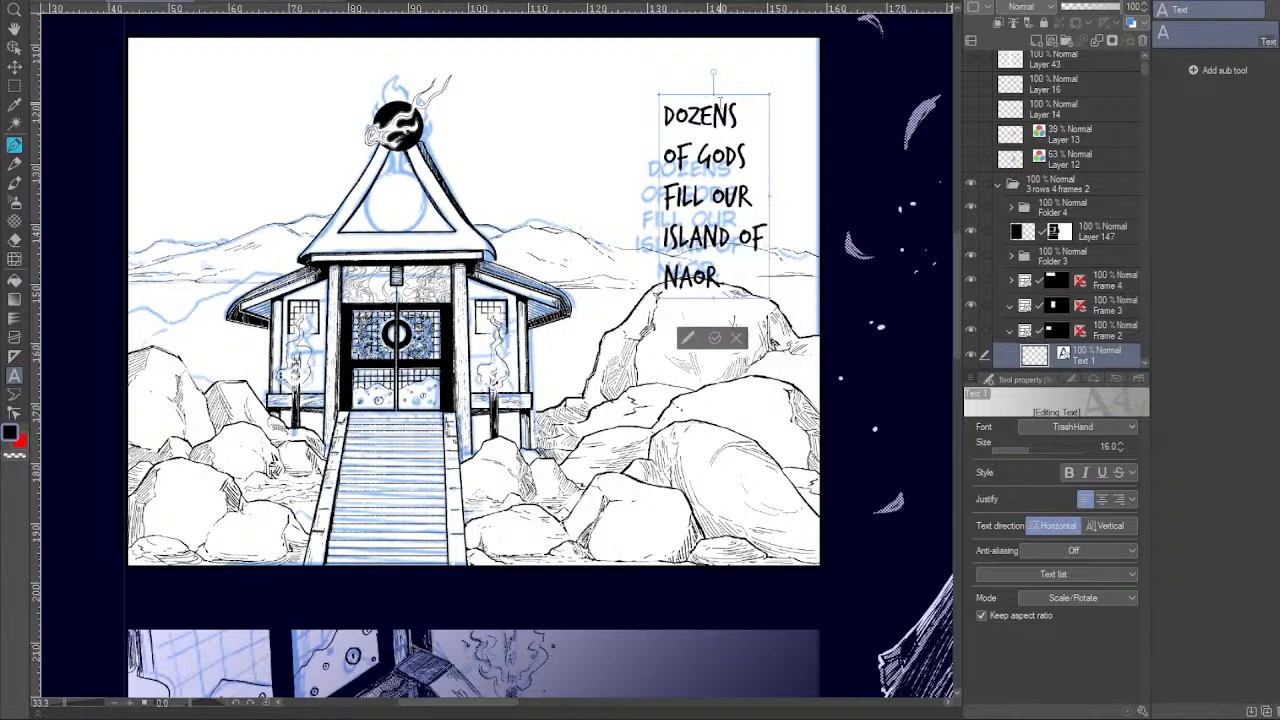
Change the whole caption's font to CC Wild Words.
left_click(1095, 426)
left_click(1119, 637)
left_click(1118, 666)
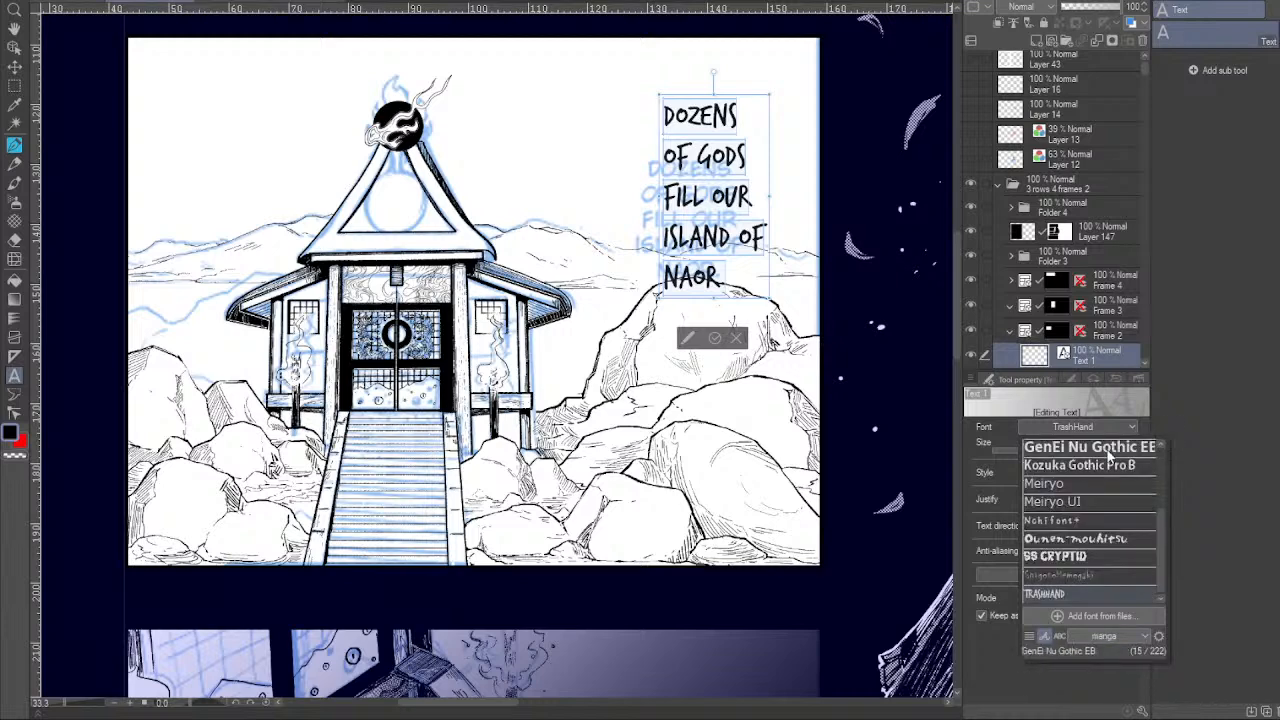
left_click_drag(1168, 499, 1166, 430)
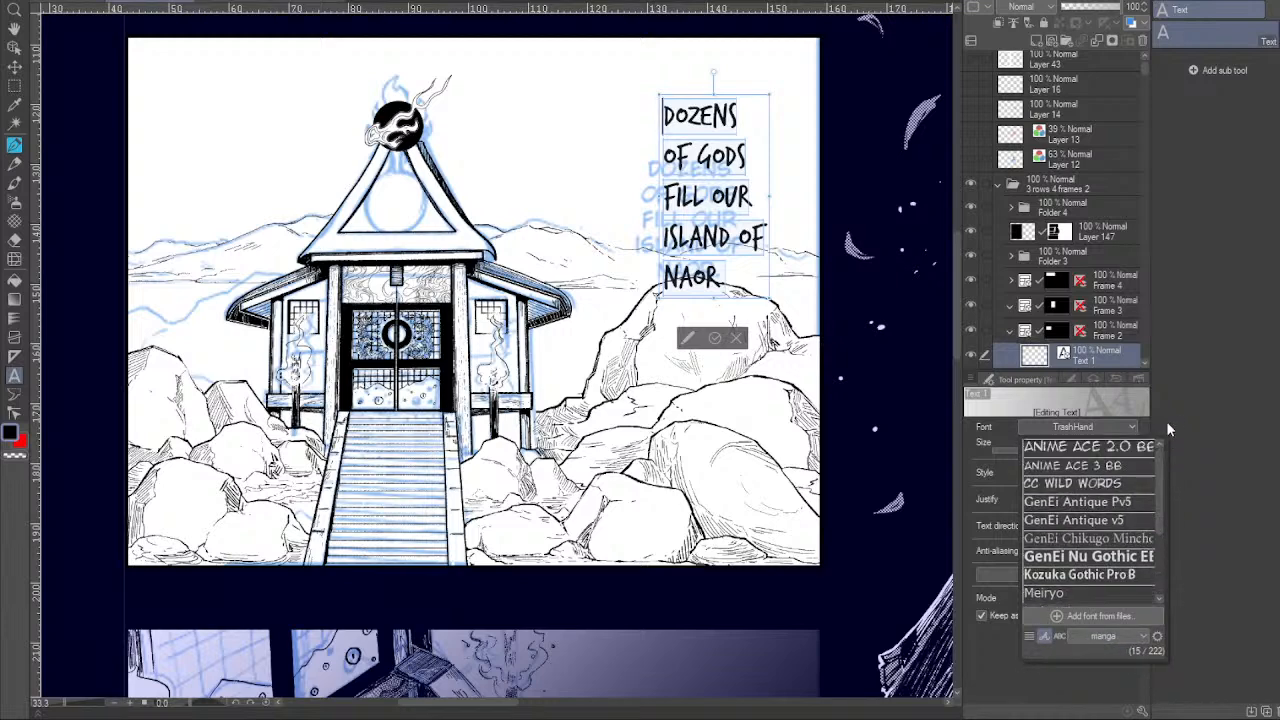
left_click(1120, 487)
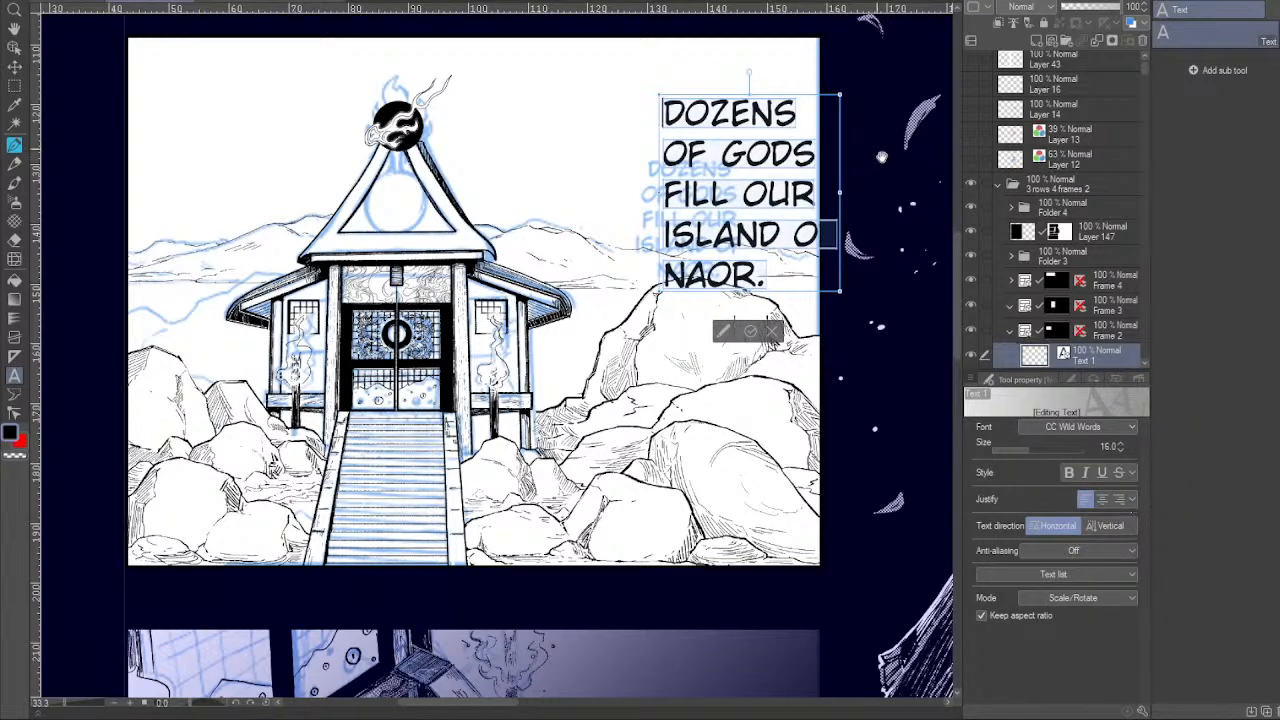
Scale the caption down proportionally and set its text size to 11.
left_click_drag(840, 291, 768, 212)
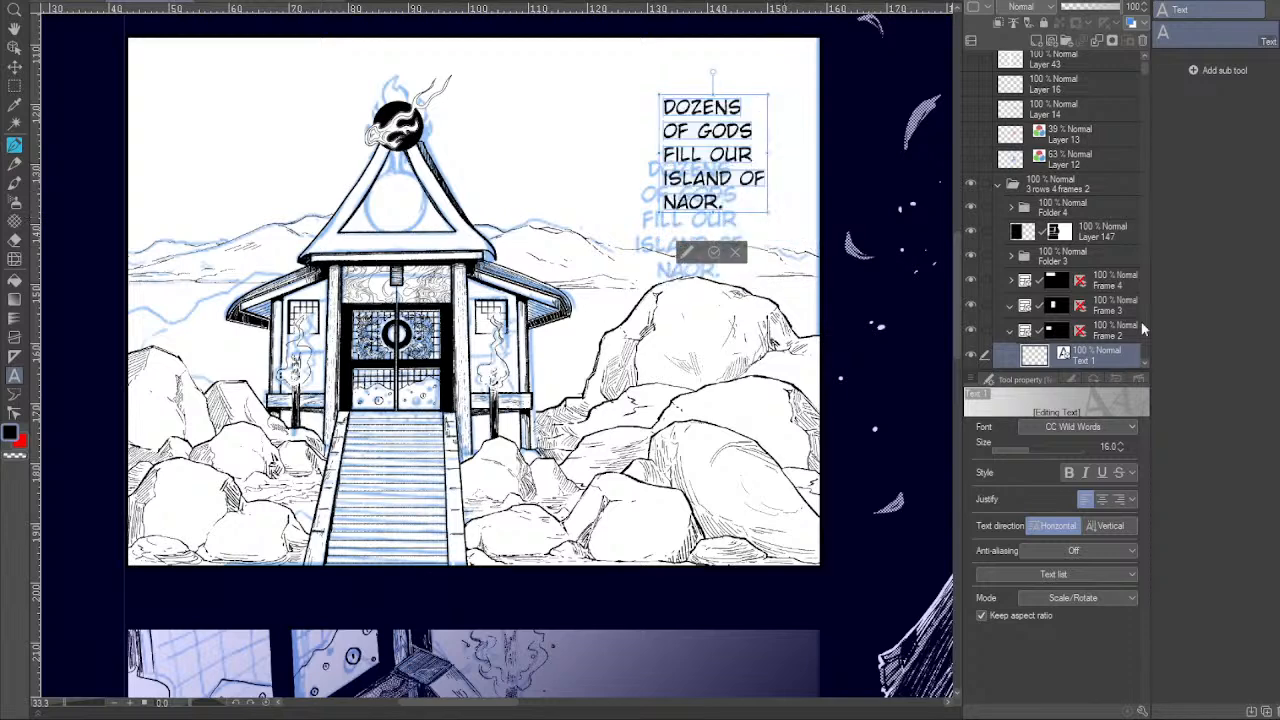
left_click(1122, 443)
left_click(1123, 443)
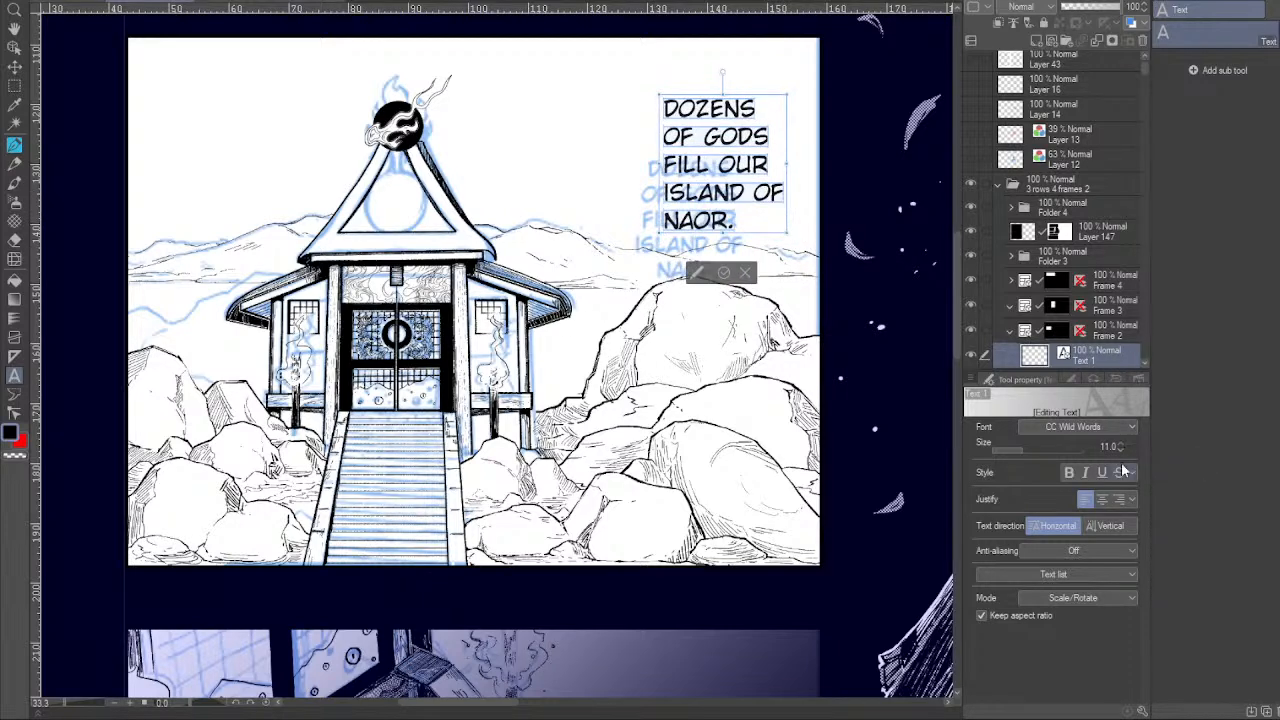
left_click(14, 66)
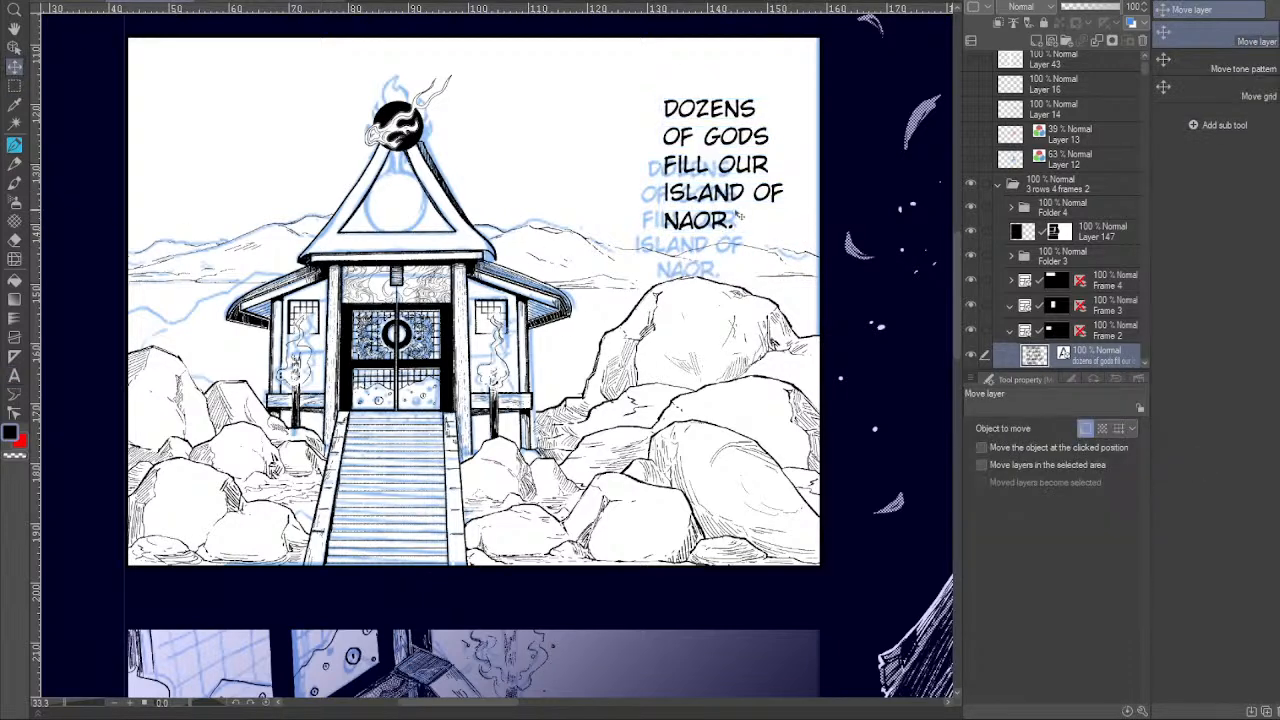
Centre-justify the caption lines and move the text up and to the left within the sky.
left_click(14, 375)
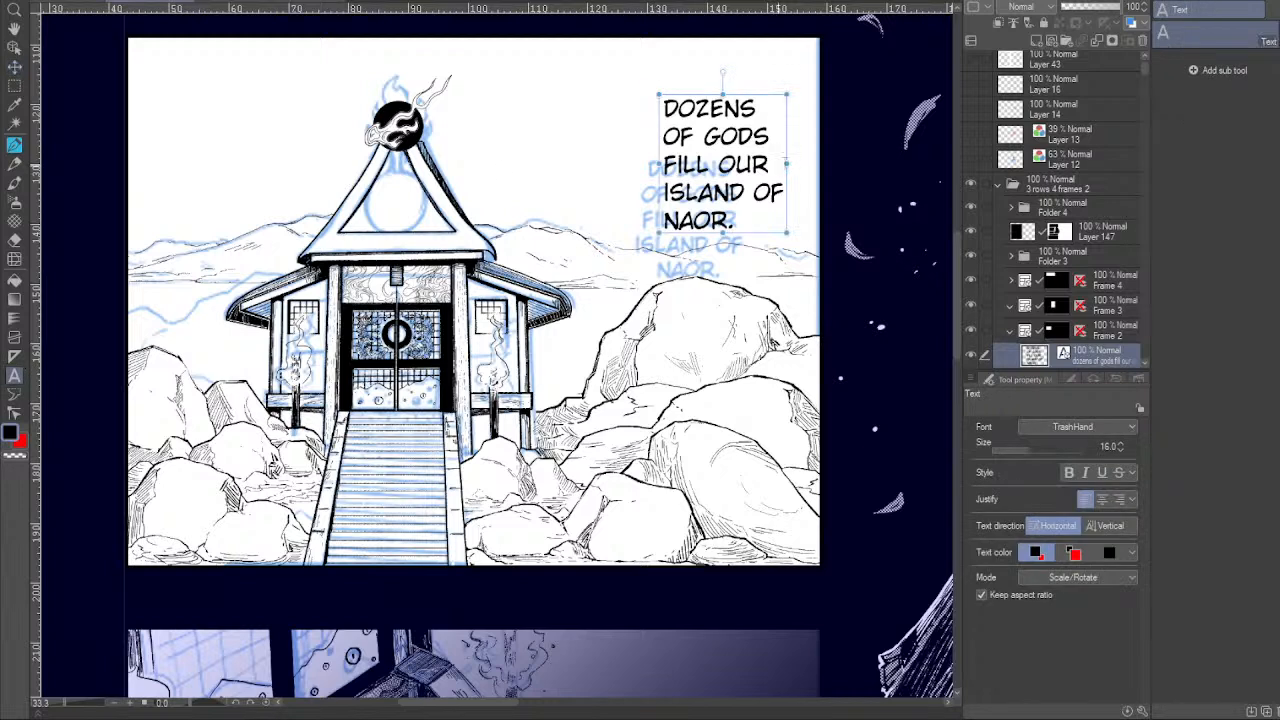
left_click(785, 158)
left_click(1102, 499)
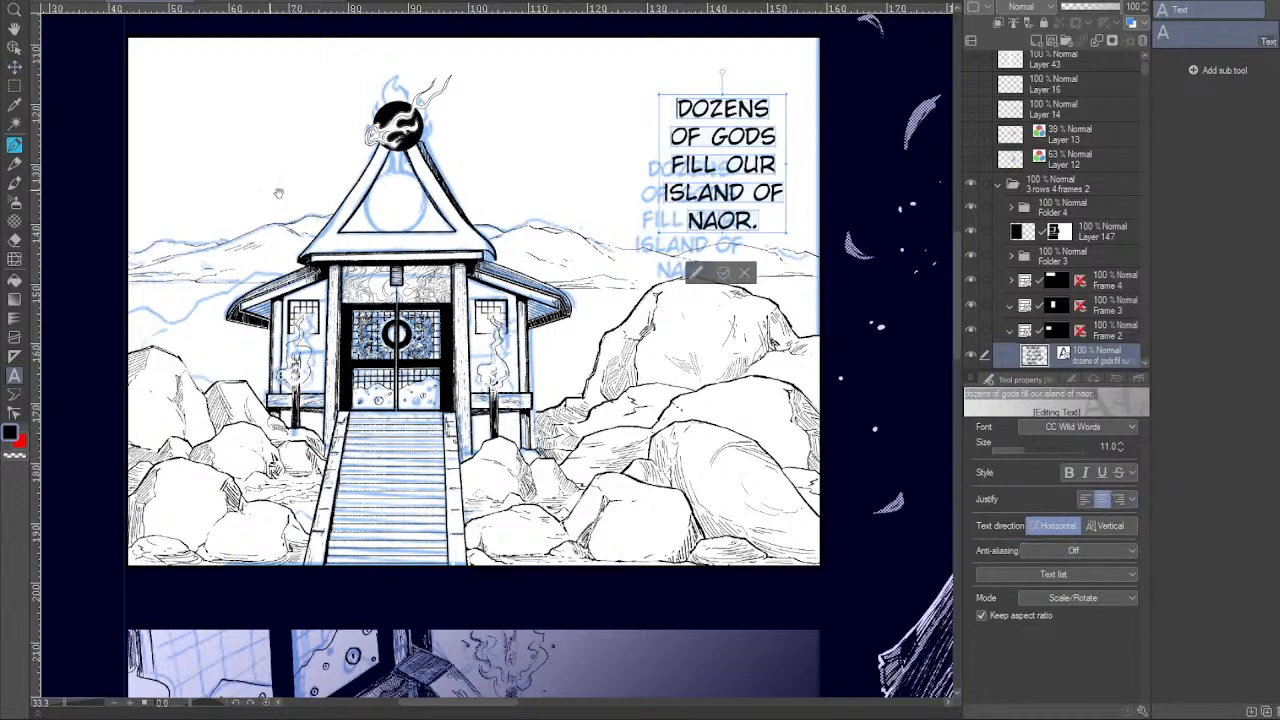
left_click(14, 66)
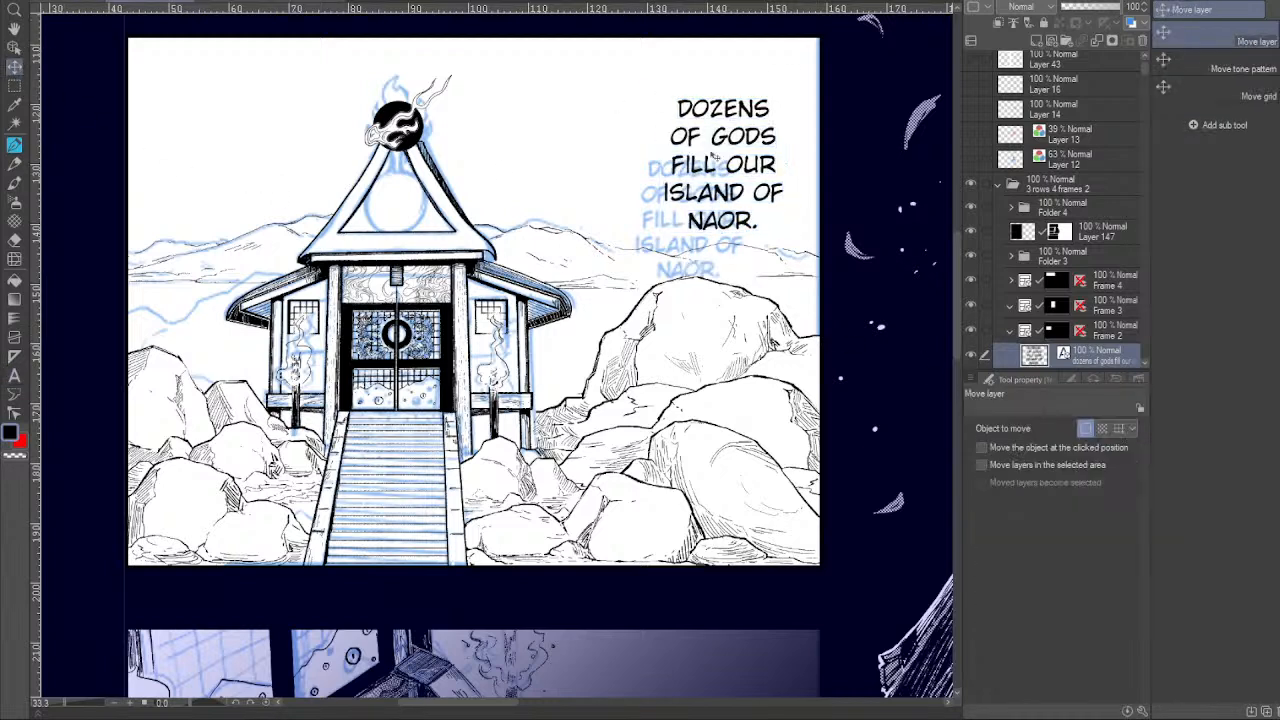
left_click_drag(765, 198, 731, 168)
key("o")
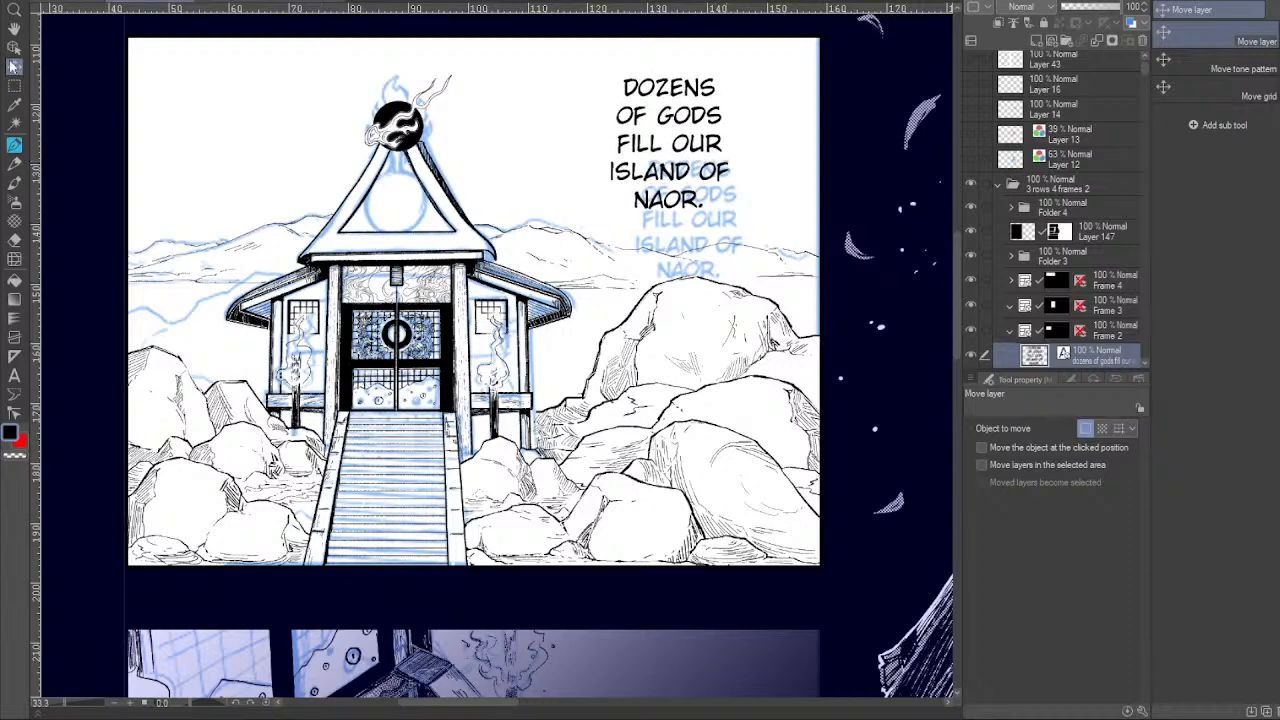
Mask out the blue sketch on Layer 97 within a rectangle around the temple panel, and clear the selection.
left_click(491, 257)
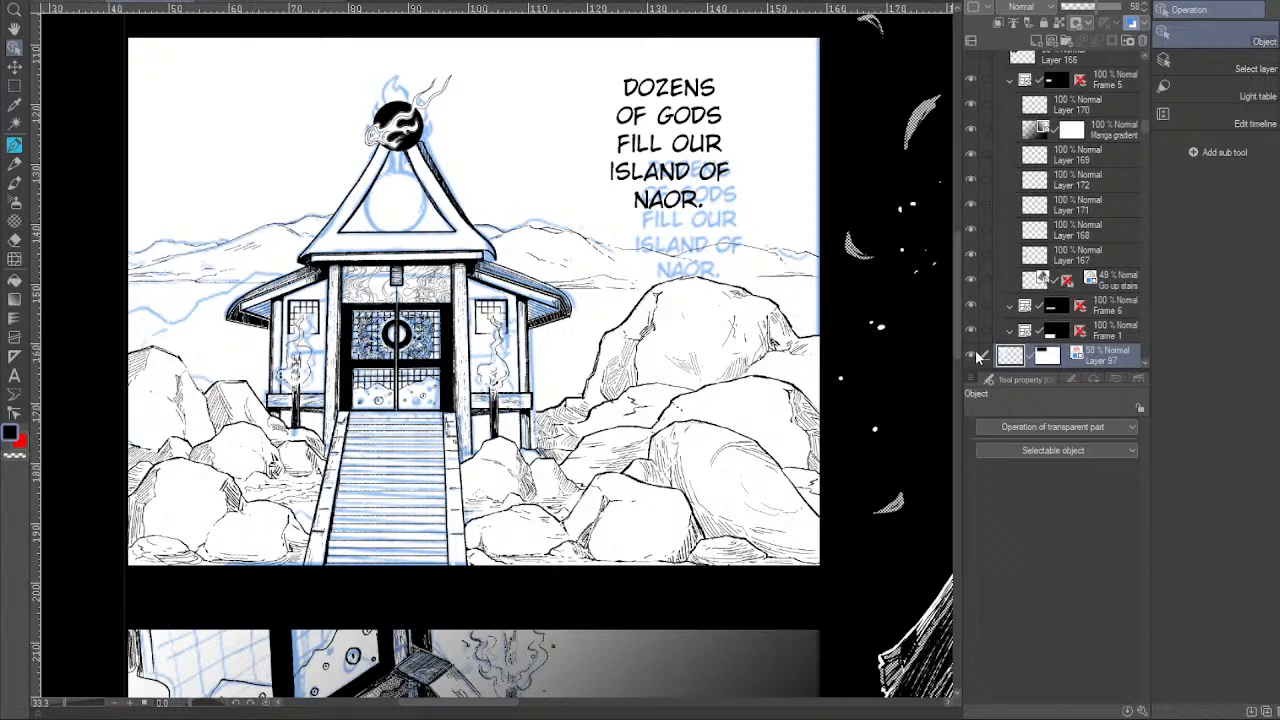
left_click(972, 355)
left_click(972, 356)
left_click_drag(1142, 125, 1146, 139)
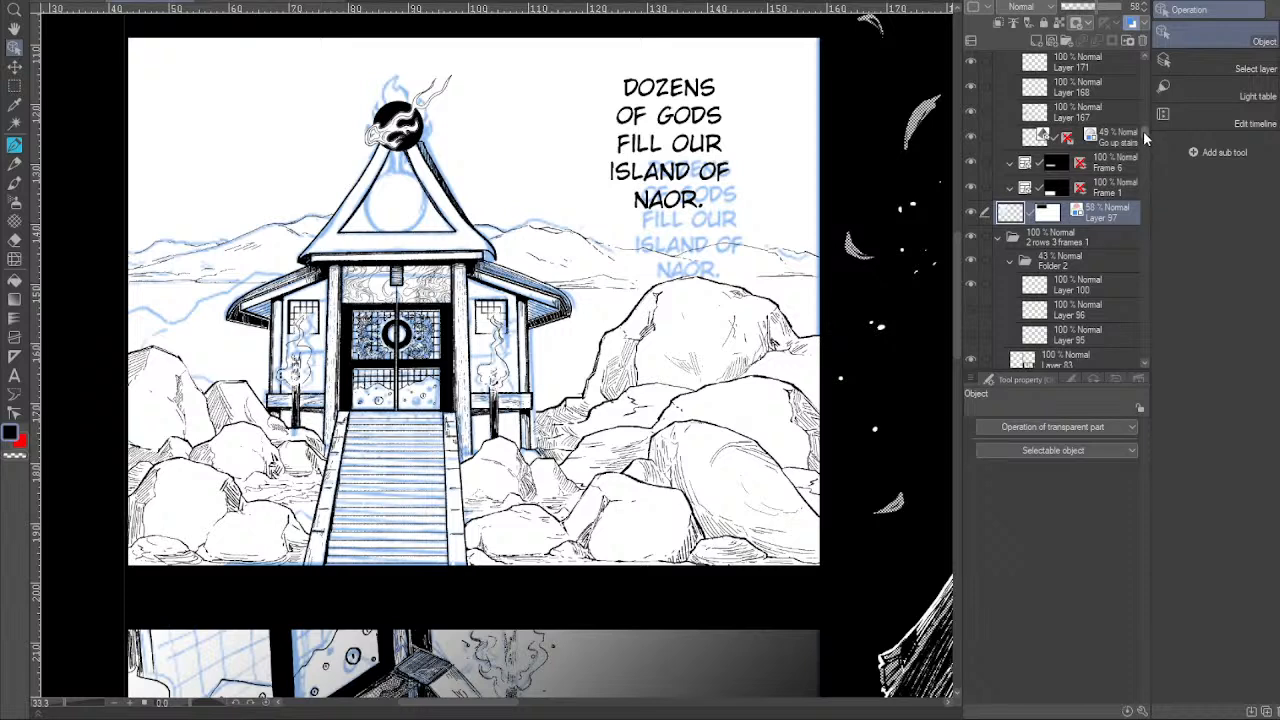
key("m")
left_click_drag(113, 32, 835, 577)
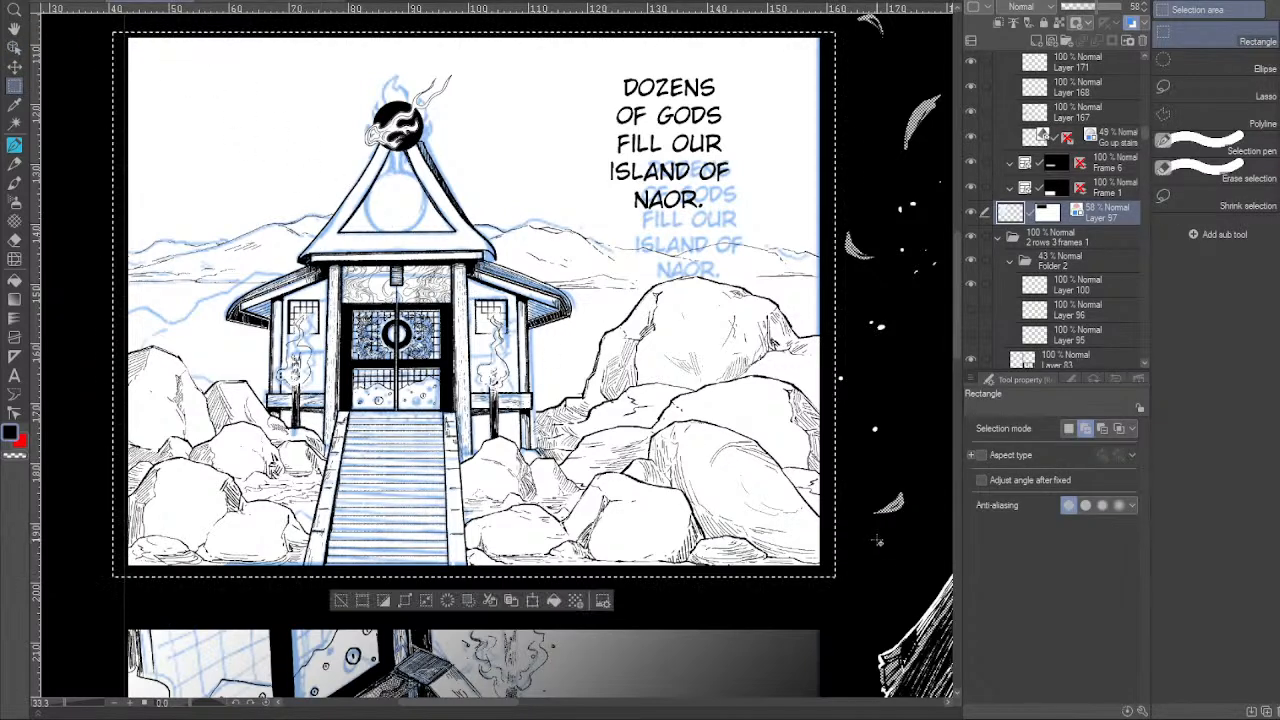
left_click(1058, 220)
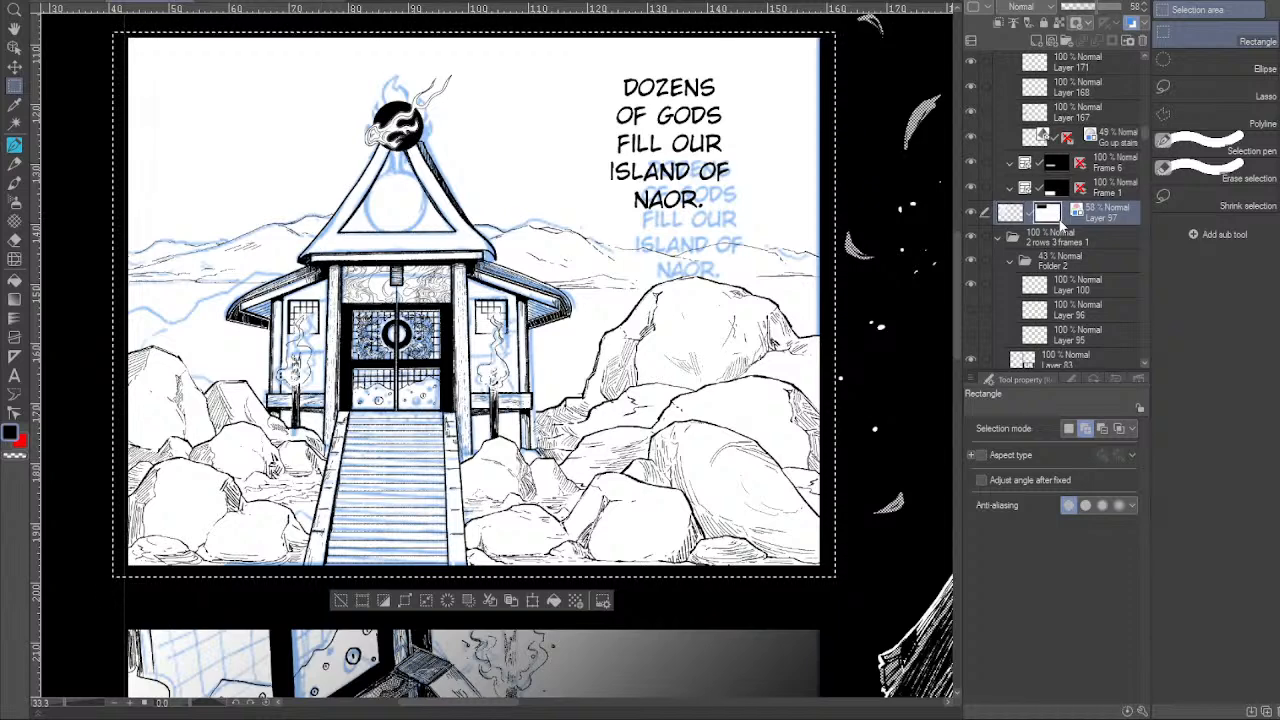
key("Delete")
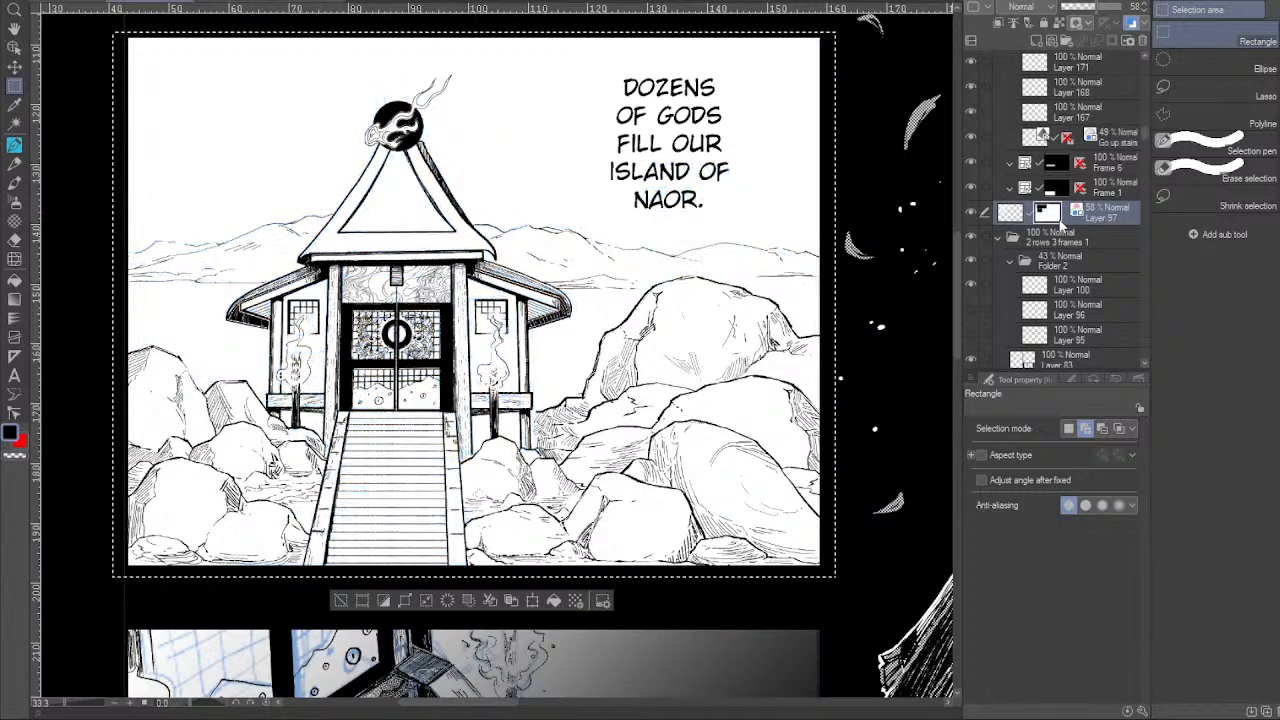
key("ctrl+d")
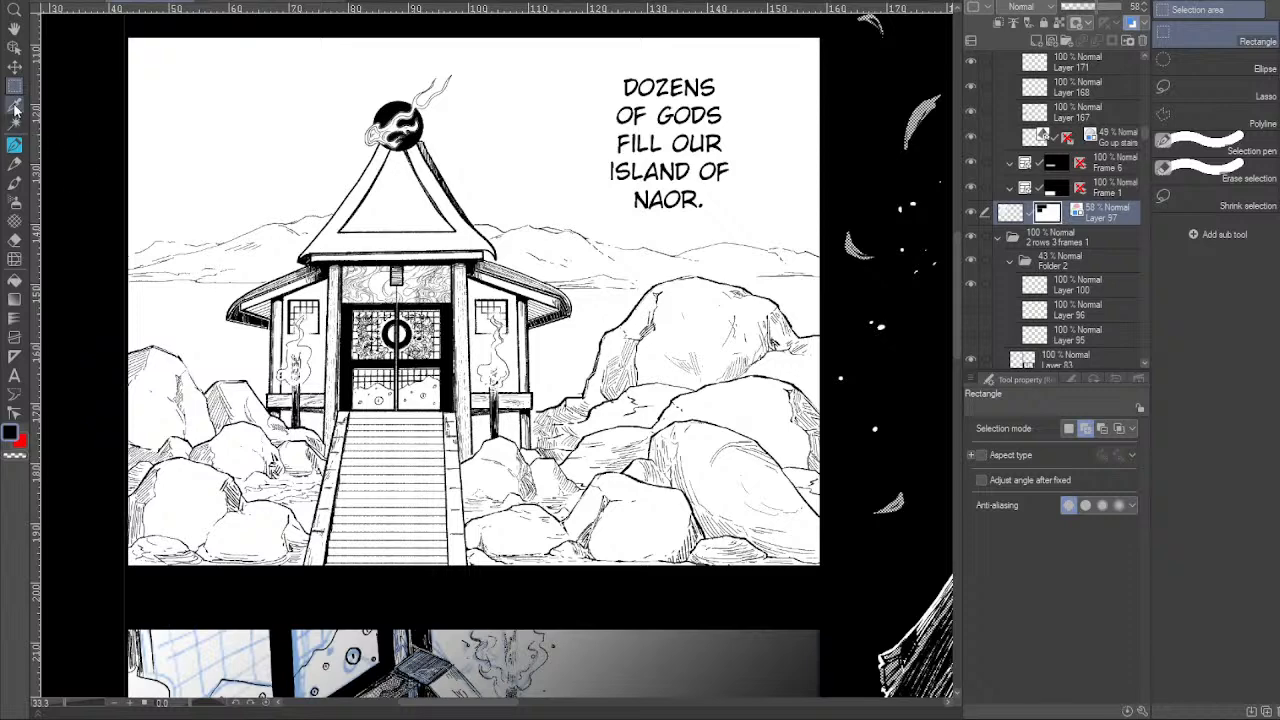
Add a new layer inside the Frame 2 folder and place it directly below the caption text layer.
left_click_drag(515, 421, 477, 447)
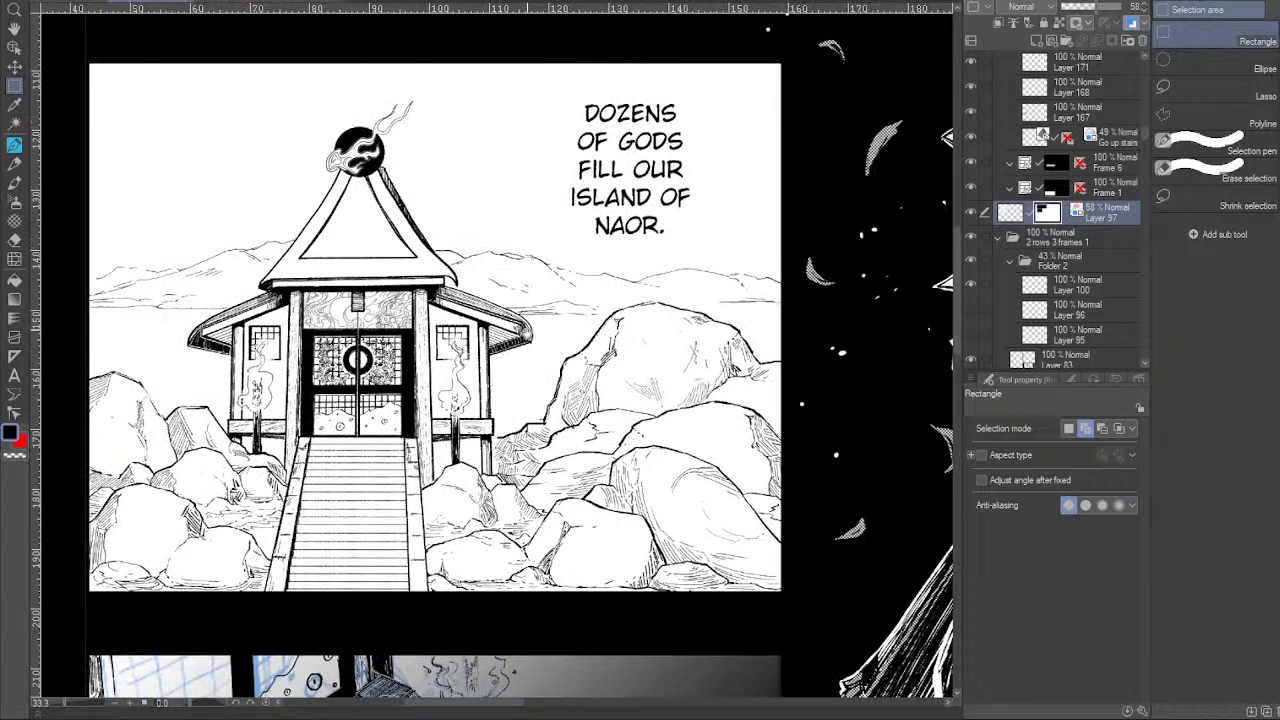
key("o")
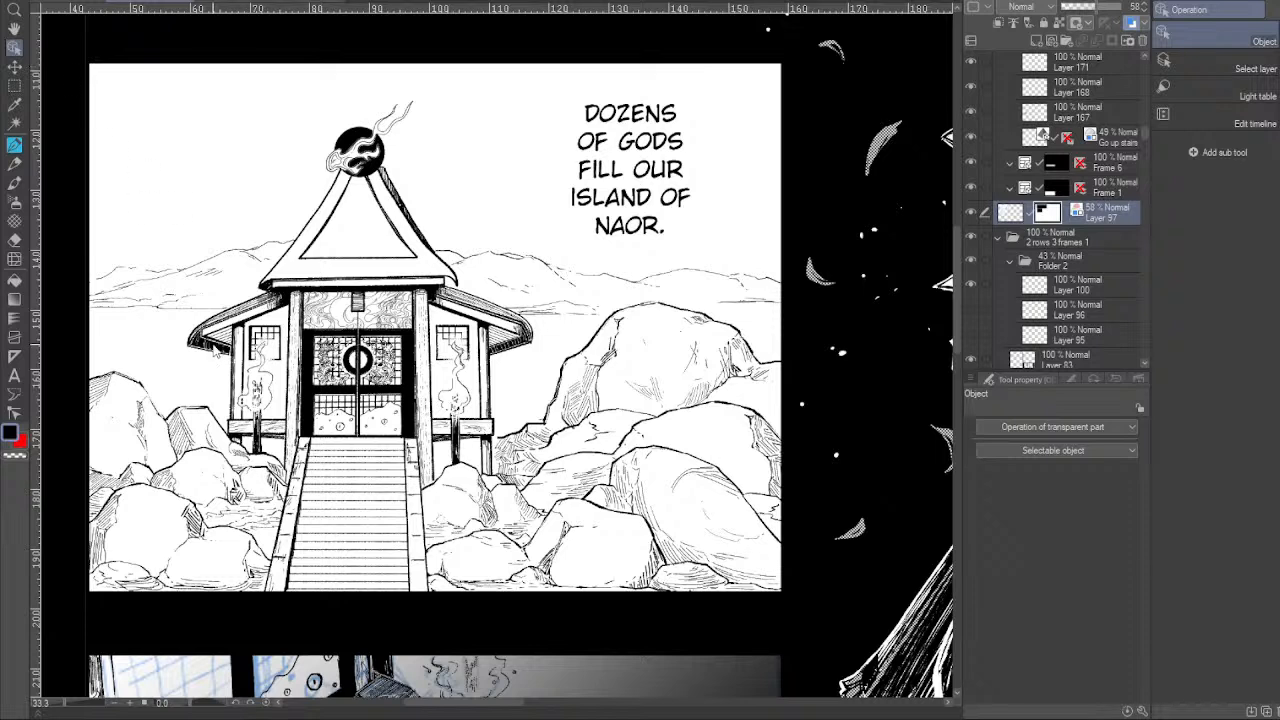
left_click(217, 350)
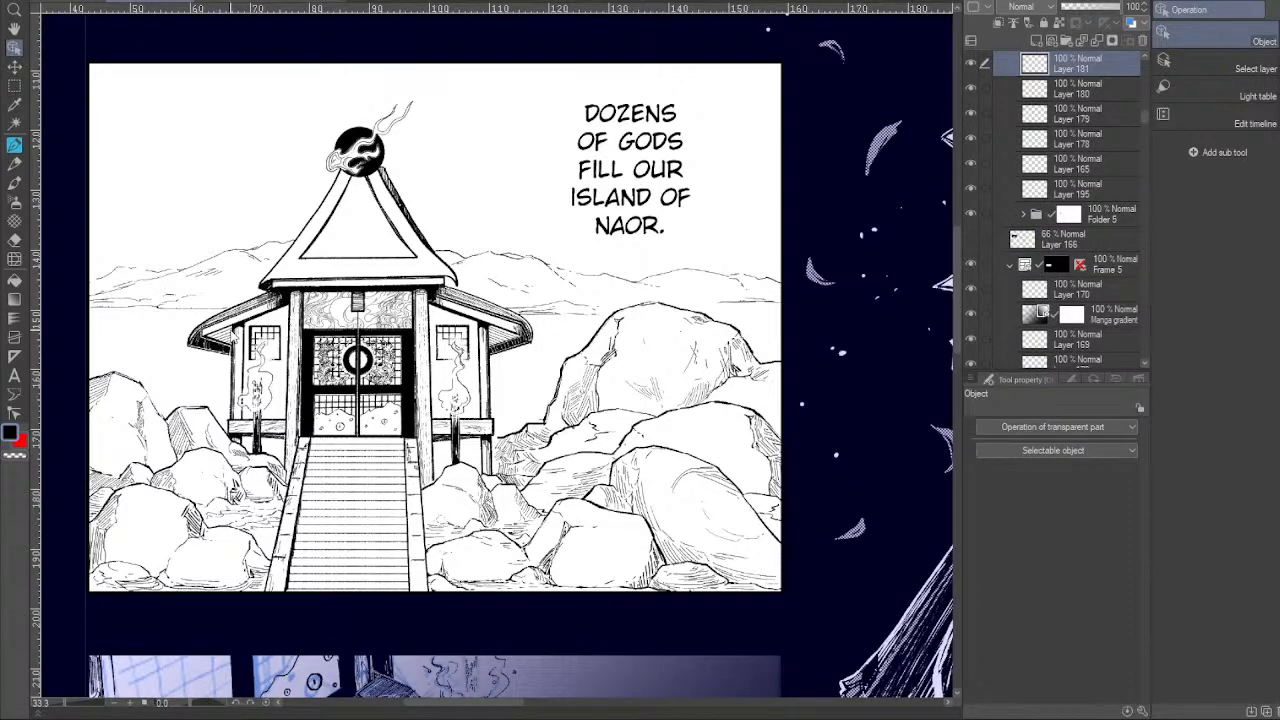
left_click_drag(1145, 124, 1152, 80)
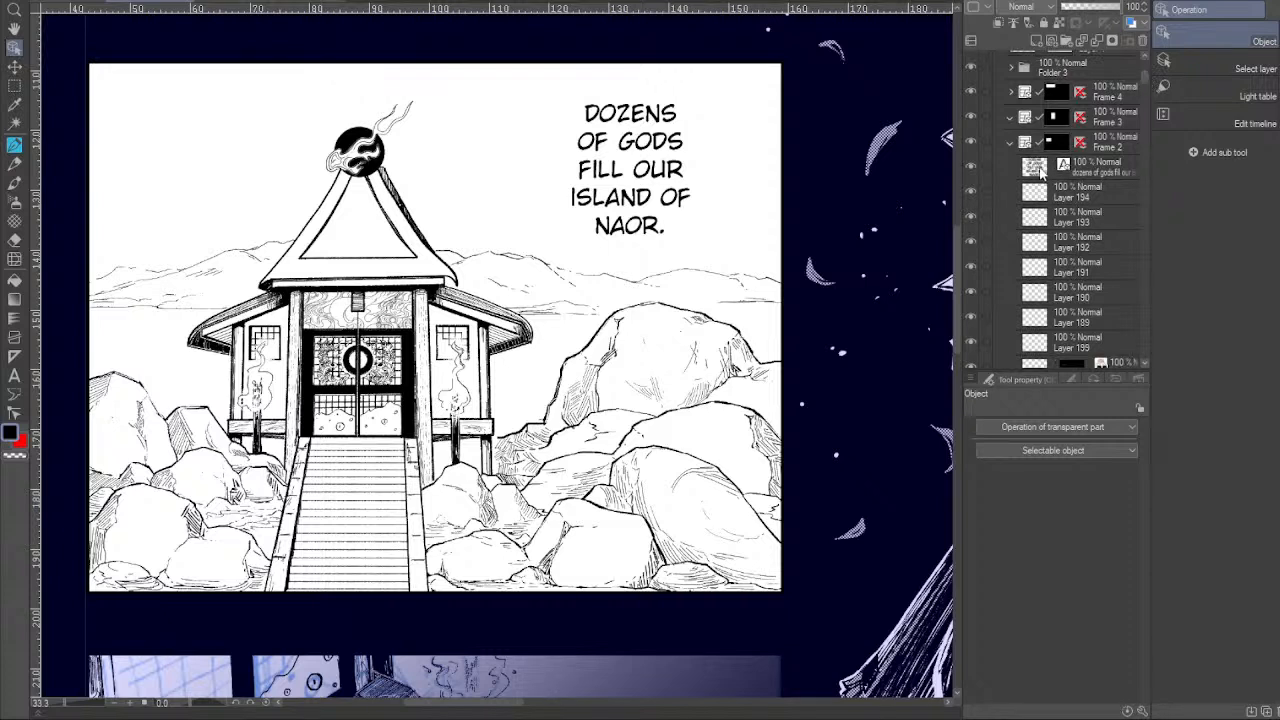
left_click(1062, 162)
left_click(1035, 44)
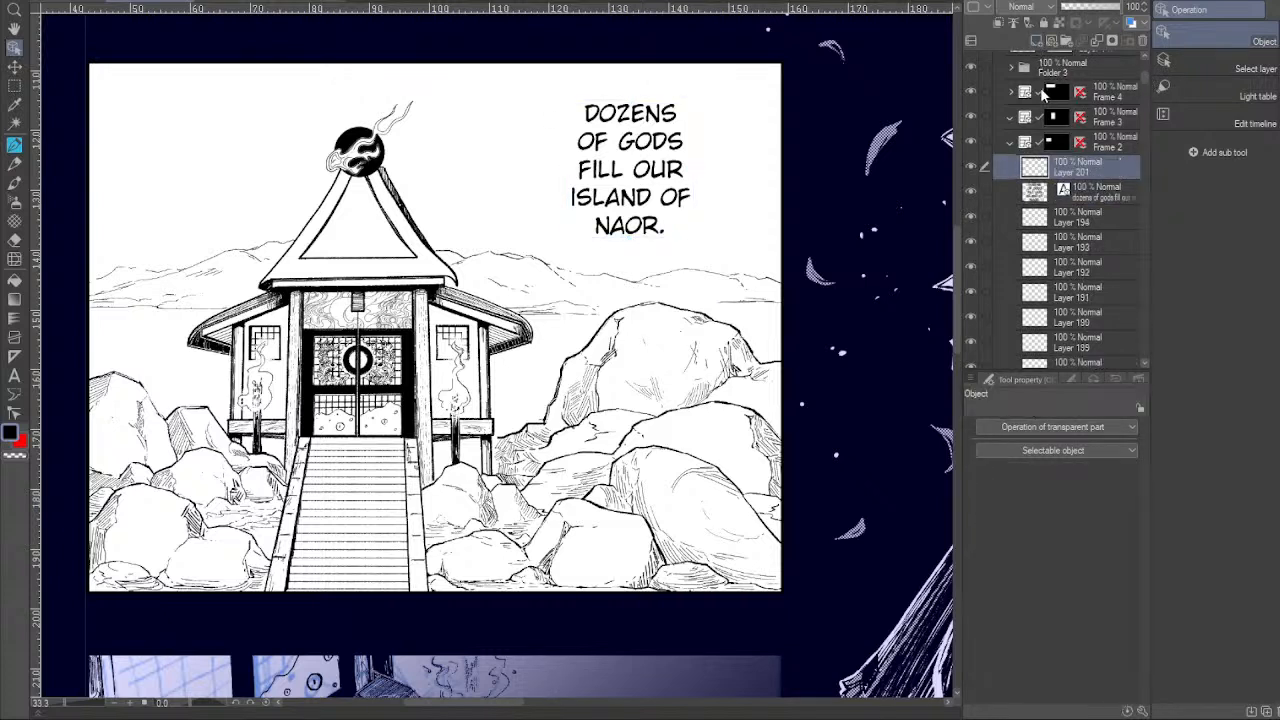
left_click_drag(1040, 168, 1061, 205)
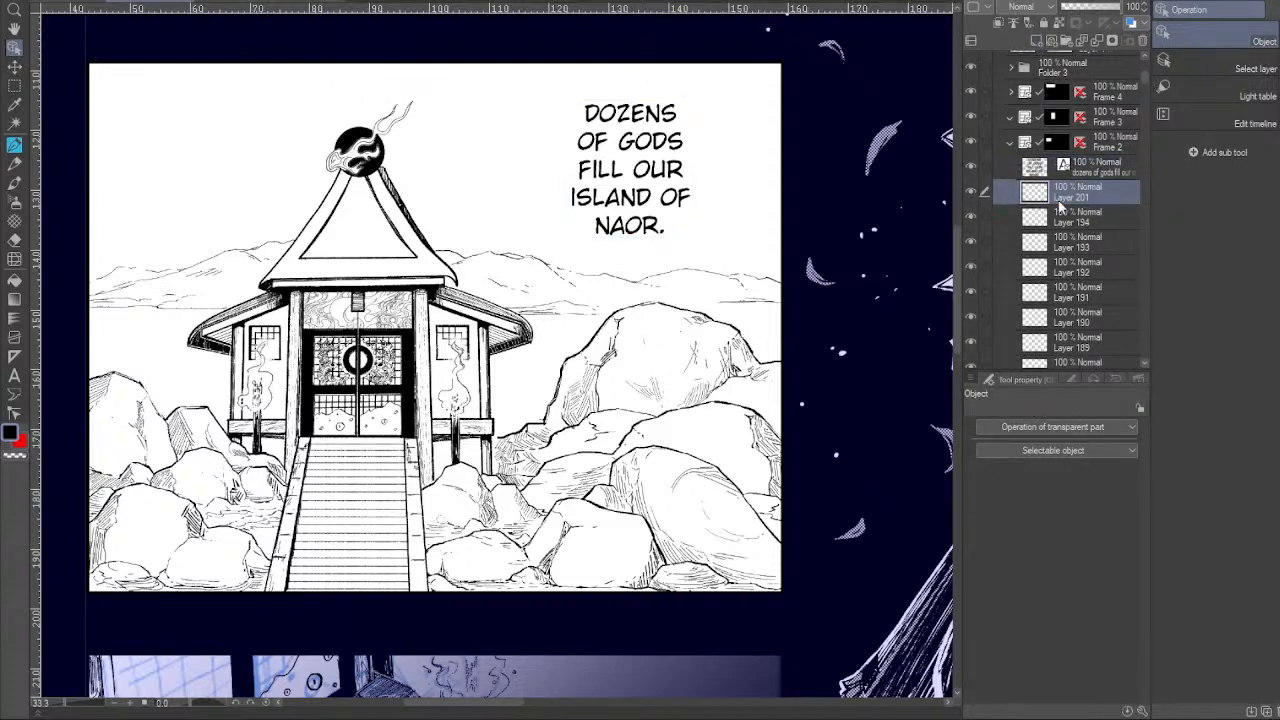
Select the temple panel as a rectangle and apply an untoned vertical Manga gradient, darkest at the sky and fading toward the rocks.
left_click(22, 87)
left_click_drag(83, 58, 787, 597)
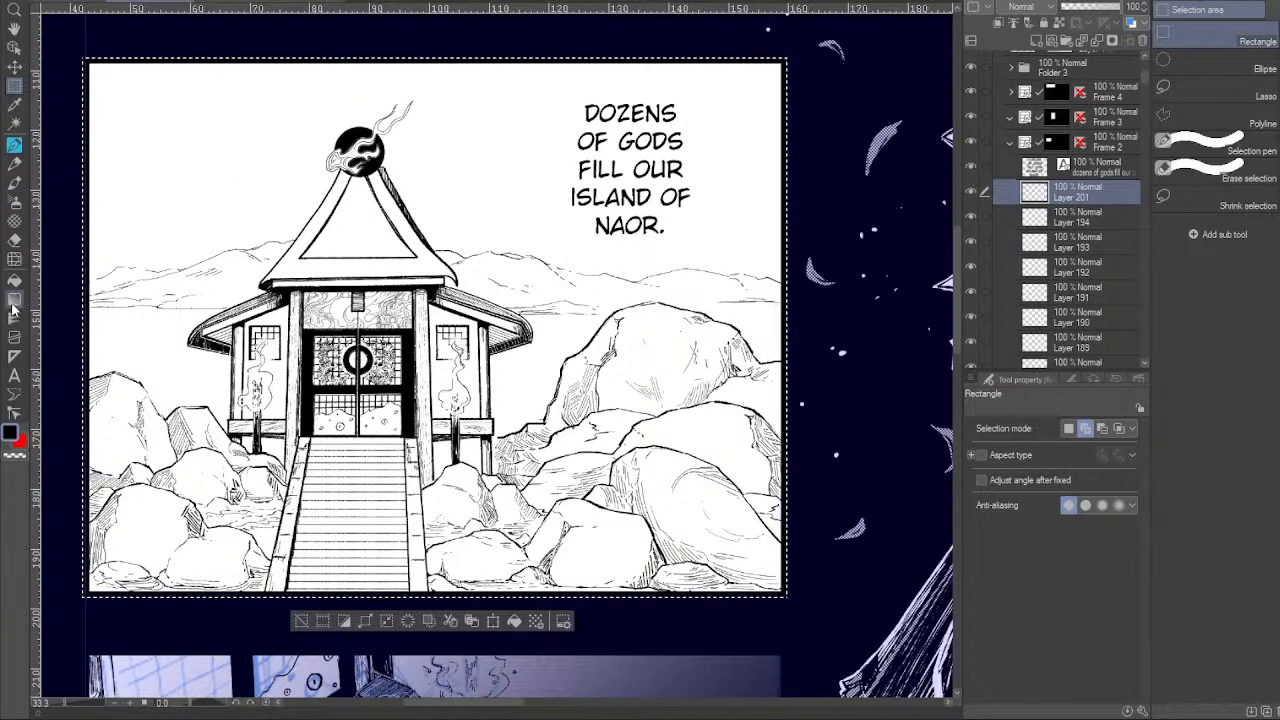
left_click(14, 304)
left_click(116, 703)
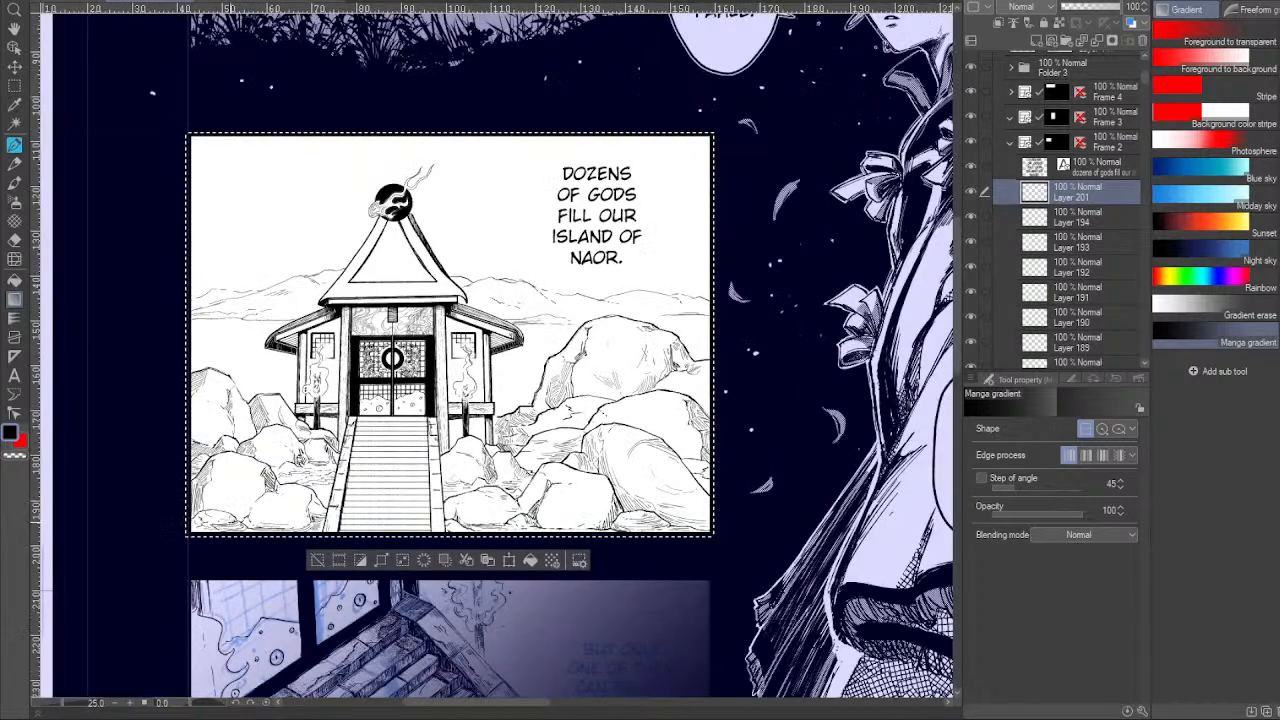
left_click_drag(439, 85, 440, 400)
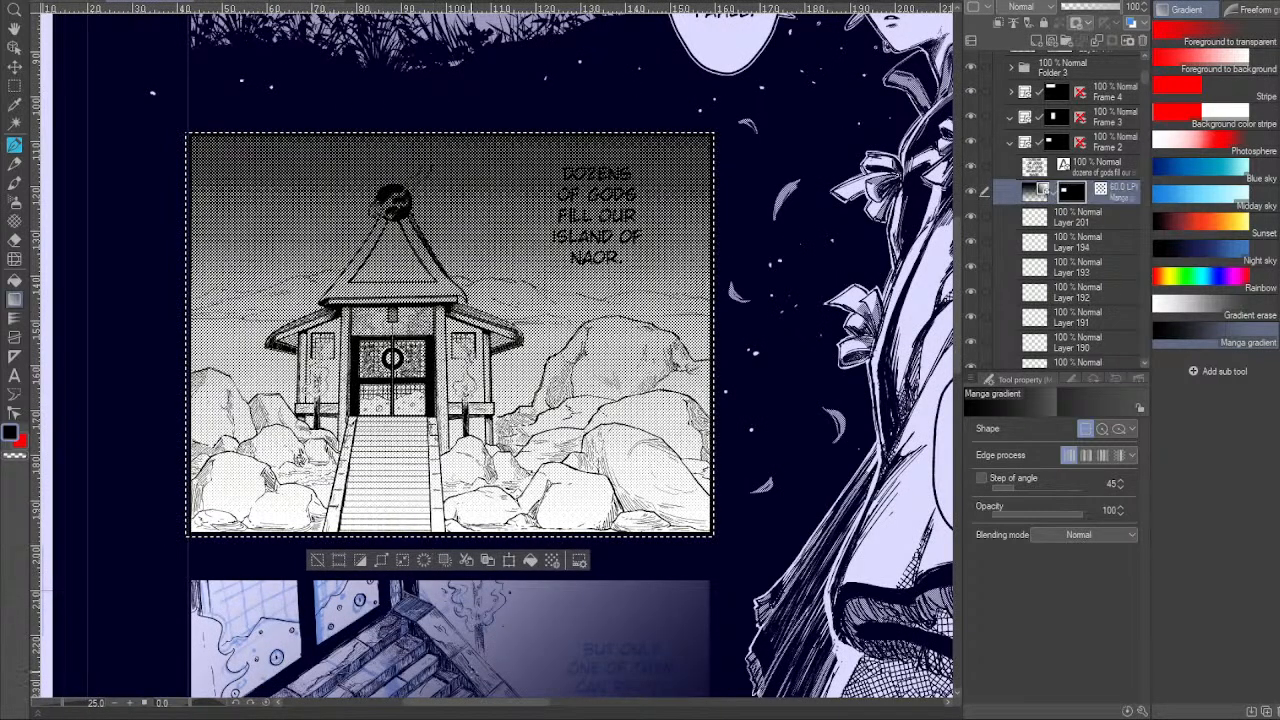
key("ctrl+z")
left_click_drag(445, 655, 445, 658)
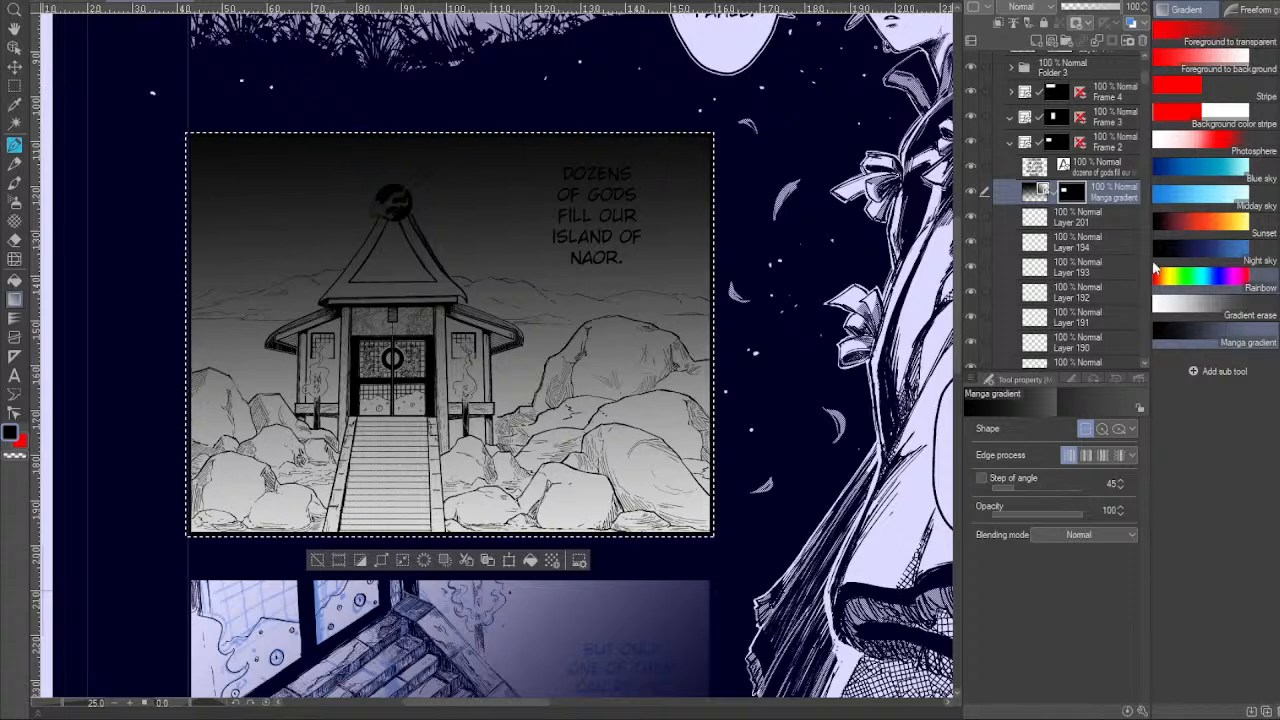
Make the dark sky fill on Layer 166 visible and set its opacity to 51%.
left_click_drag(1145, 85, 1155, 125)
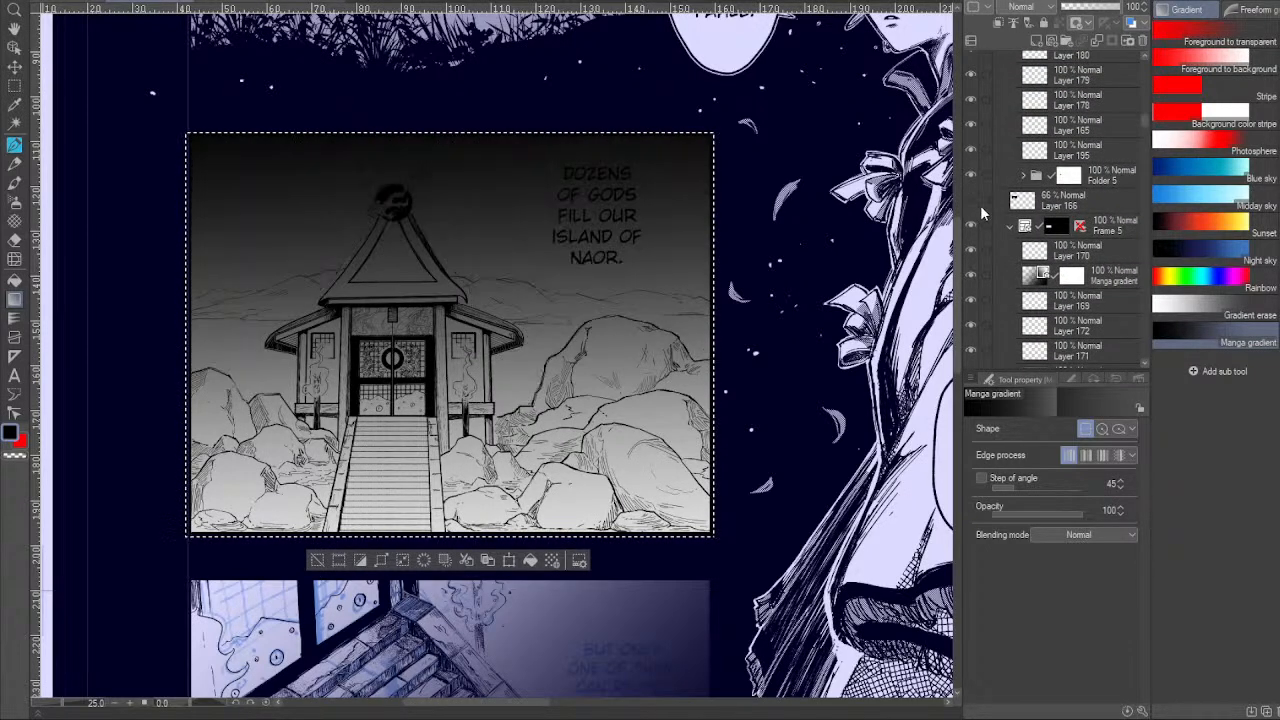
left_click(1047, 201)
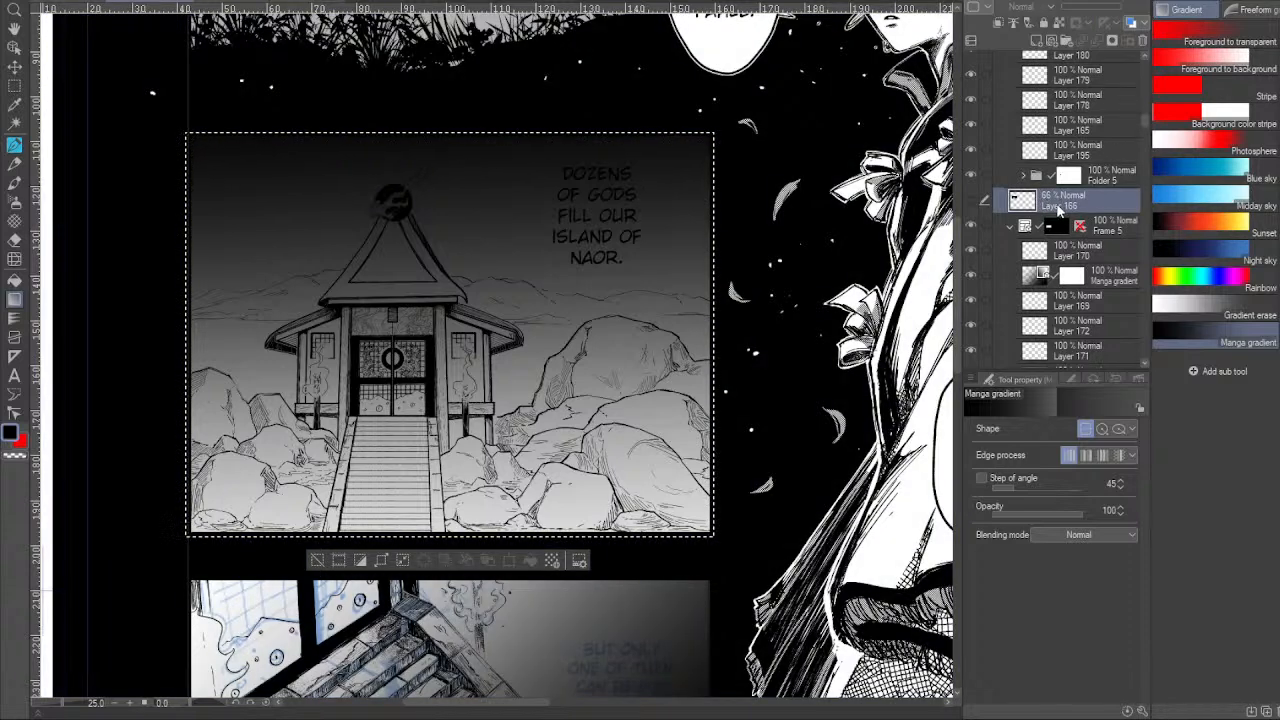
left_click(971, 201)
left_click(972, 203)
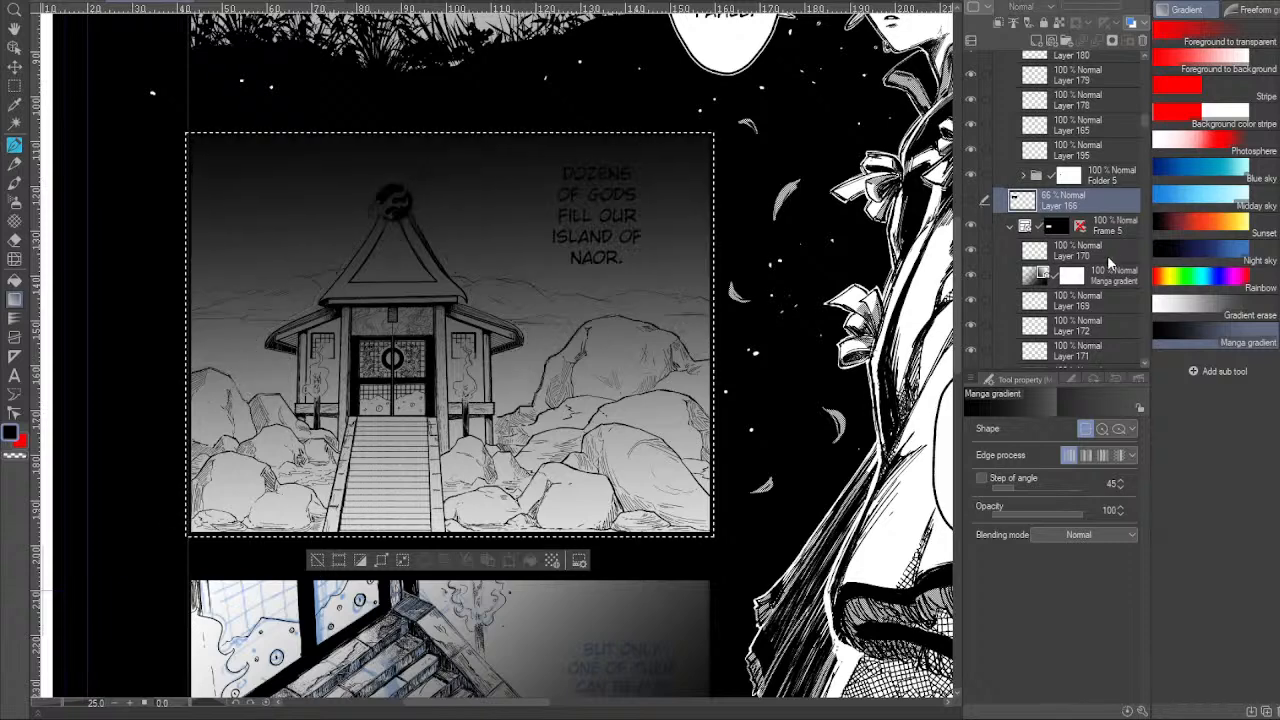
left_click(974, 201)
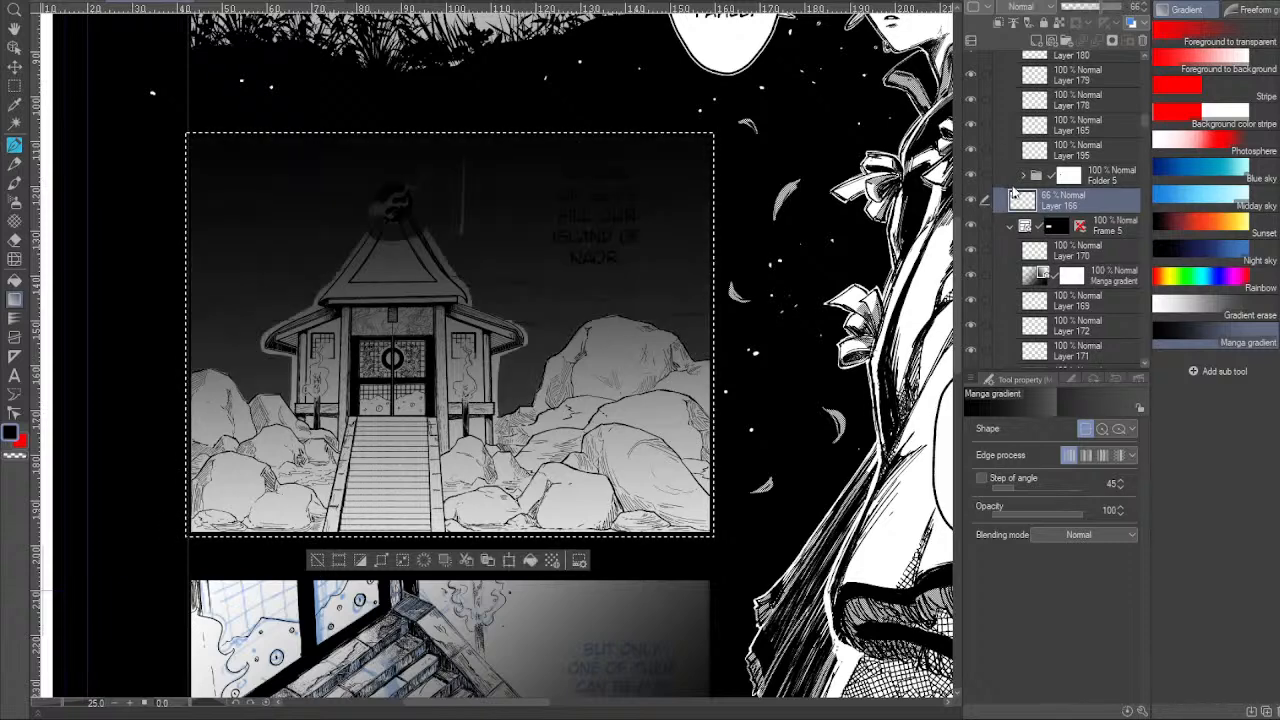
left_click_drag(1113, 9, 1126, 9)
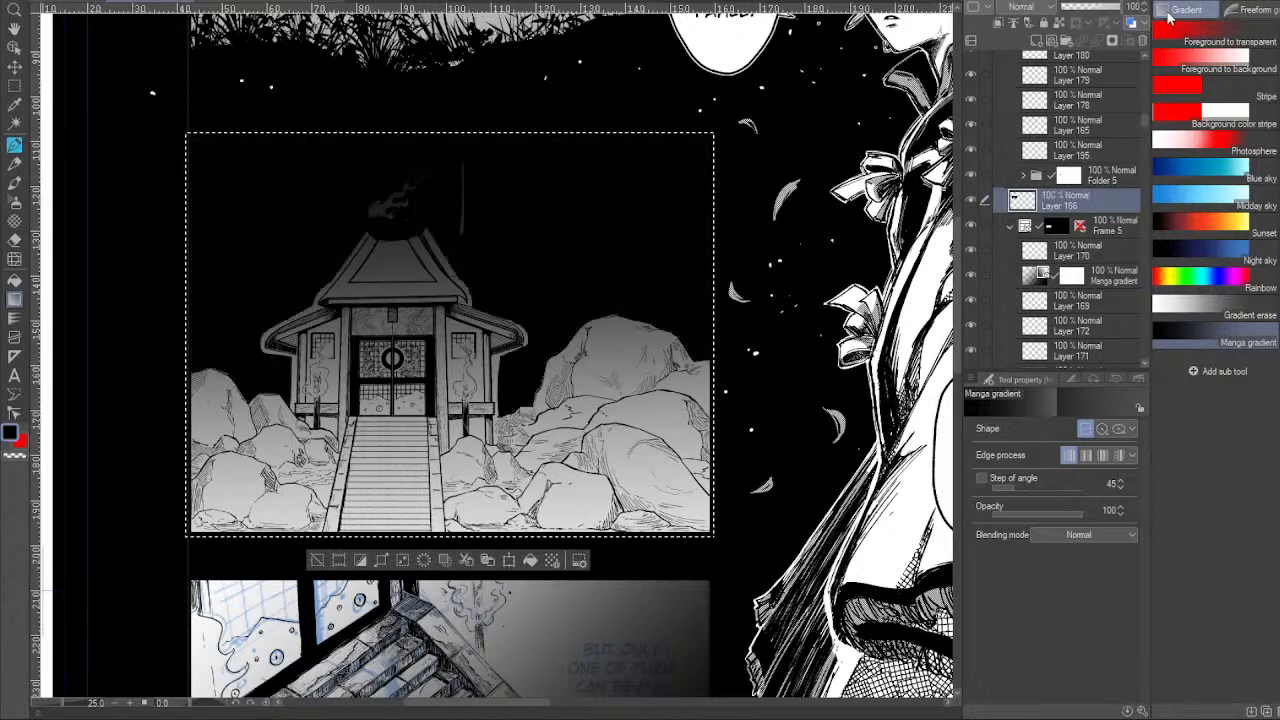
left_click(1095, 9)
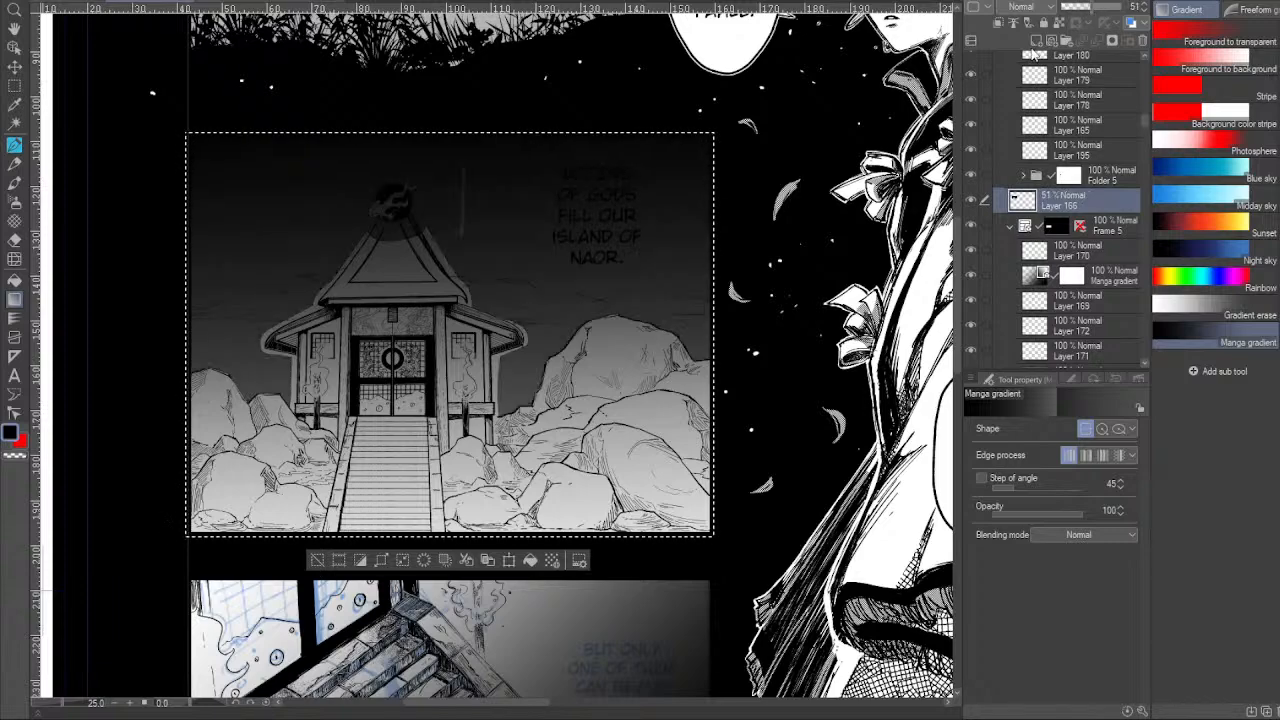
Erase the dark fill on Layer 166 that overlaps the peak of the temple roof below the orb, using the Hard eraser.
left_click(144, 703)
left_click_drag(368, 280, 599, 548)
key("e")
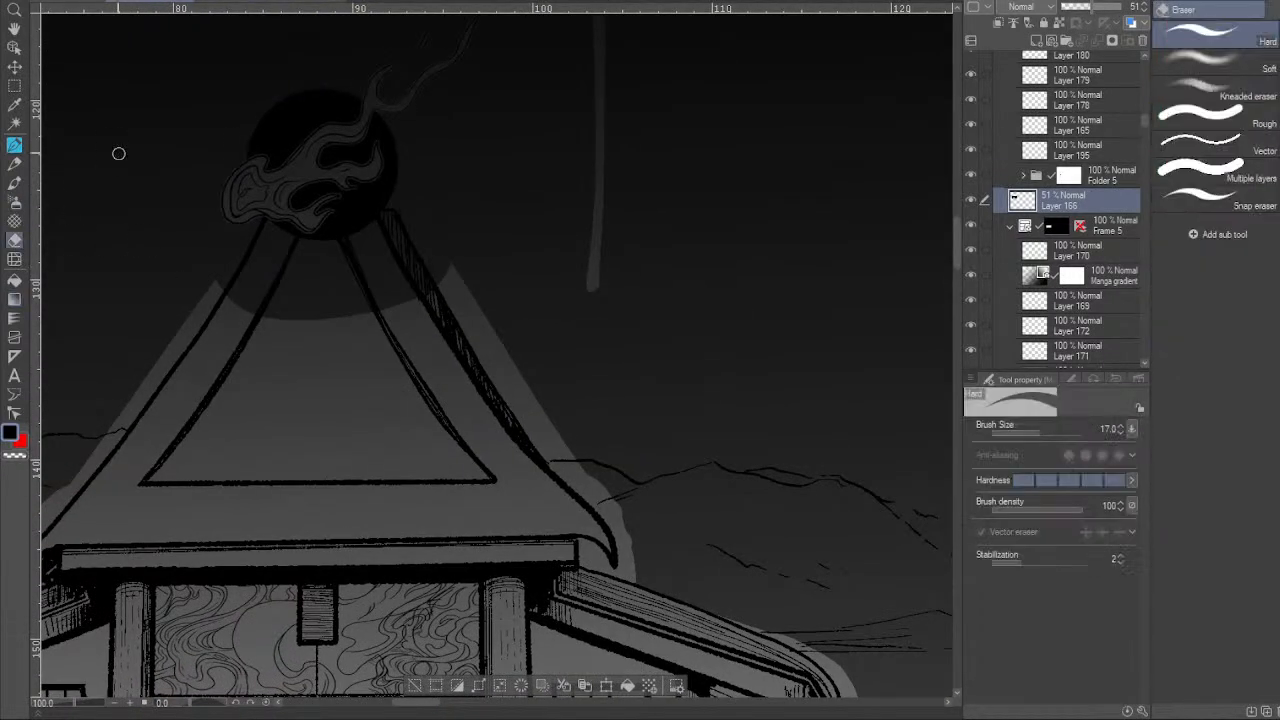
mouse_move(301, 226)
left_mouse_down()
mouse_move(250, 302)
mouse_move(285, 217)
mouse_move(274, 249)
left_mouse_up()
left_click_drag(381, 226, 411, 283)
left_click_drag(386, 216, 452, 348)
mouse_move(380, 229)
left_mouse_down()
mouse_move(356, 342)
mouse_move(316, 274)
mouse_move(312, 233)
mouse_move(256, 334)
mouse_move(280, 336)
mouse_move(324, 272)
mouse_move(331, 321)
mouse_move(370, 308)
left_mouse_up()
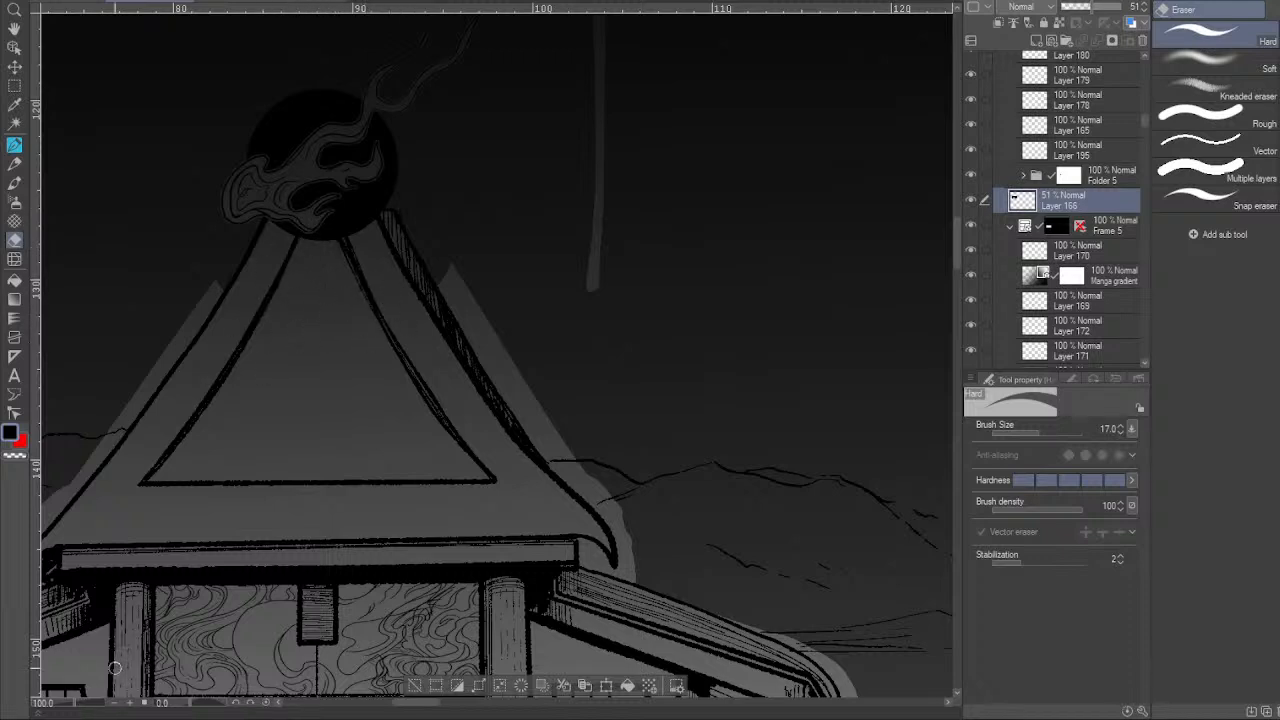
Lasso-select the mountain area below the ridge line on the left side of the temple.
left_click(115, 704)
left_click_drag(262, 527, 393, 453)
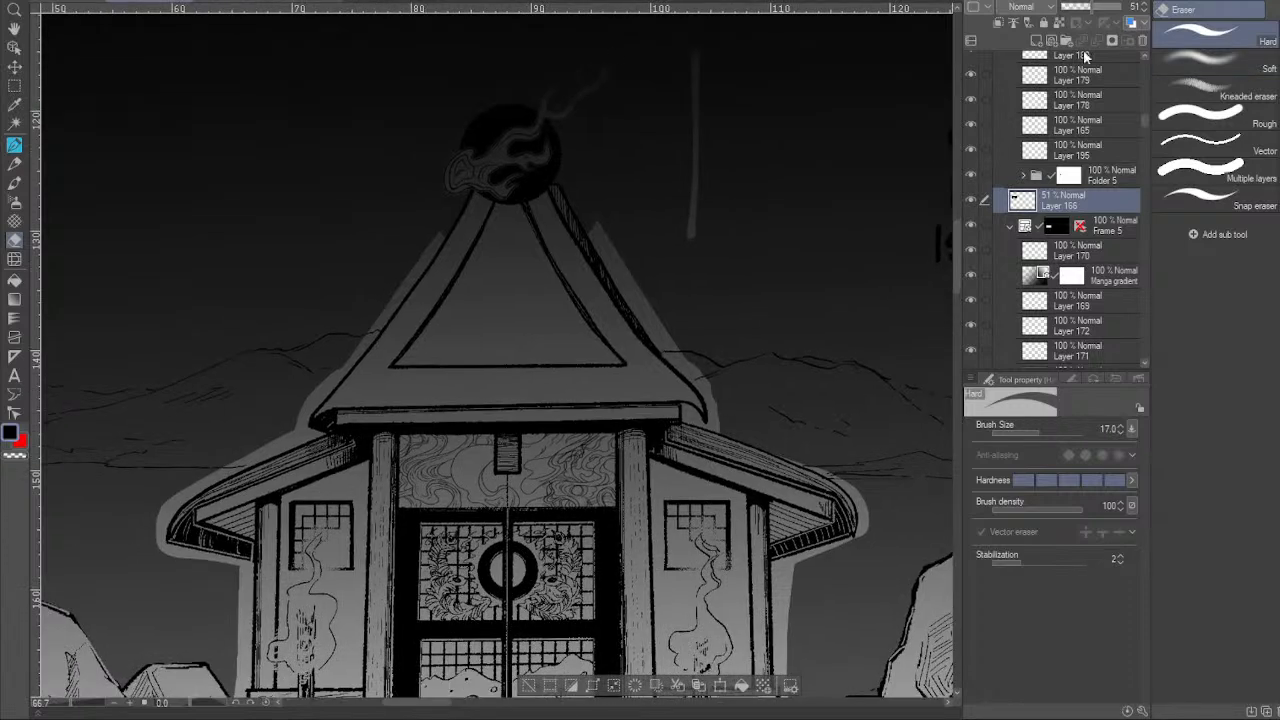
left_click(14, 85)
left_click(1214, 98)
mouse_move(475, 511)
left_mouse_down()
mouse_move(640, 346)
mouse_move(643, 417)
mouse_move(595, 529)
mouse_move(543, 557)
left_mouse_up()
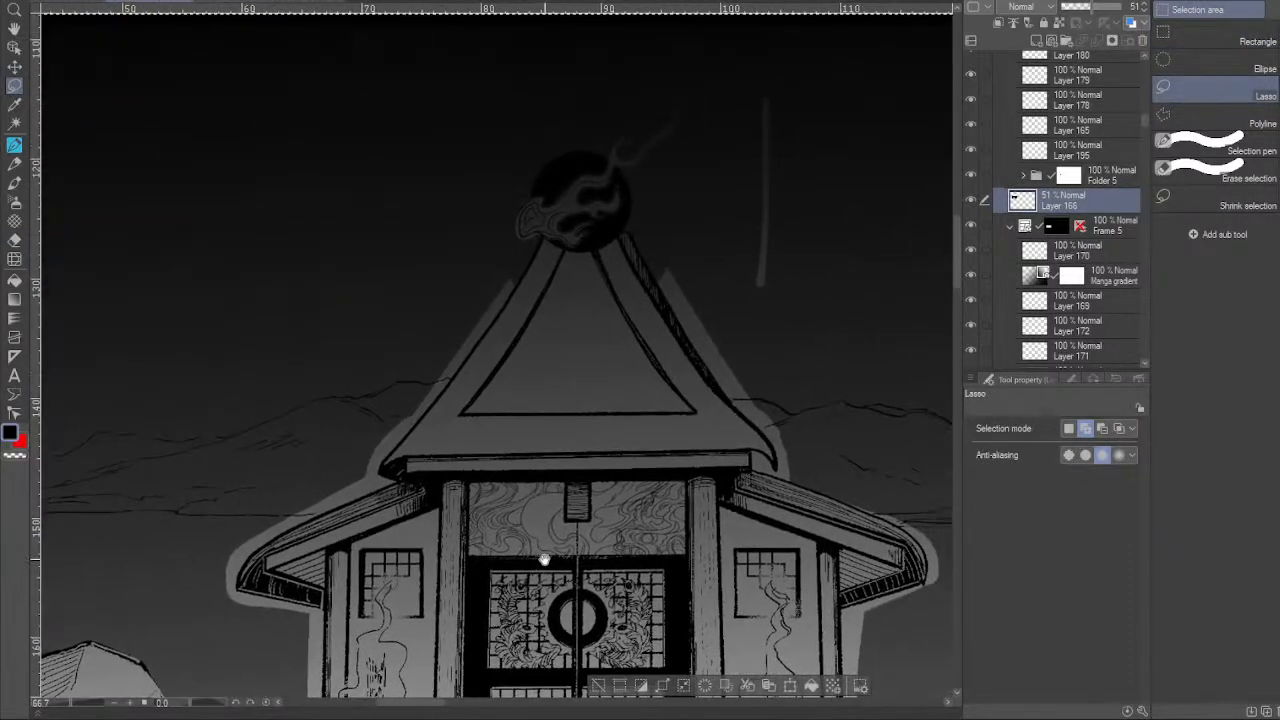
mouse_move(435, 373)
left_mouse_down()
mouse_move(224, 433)
mouse_move(113, 429)
mouse_move(66, 448)
left_mouse_up()
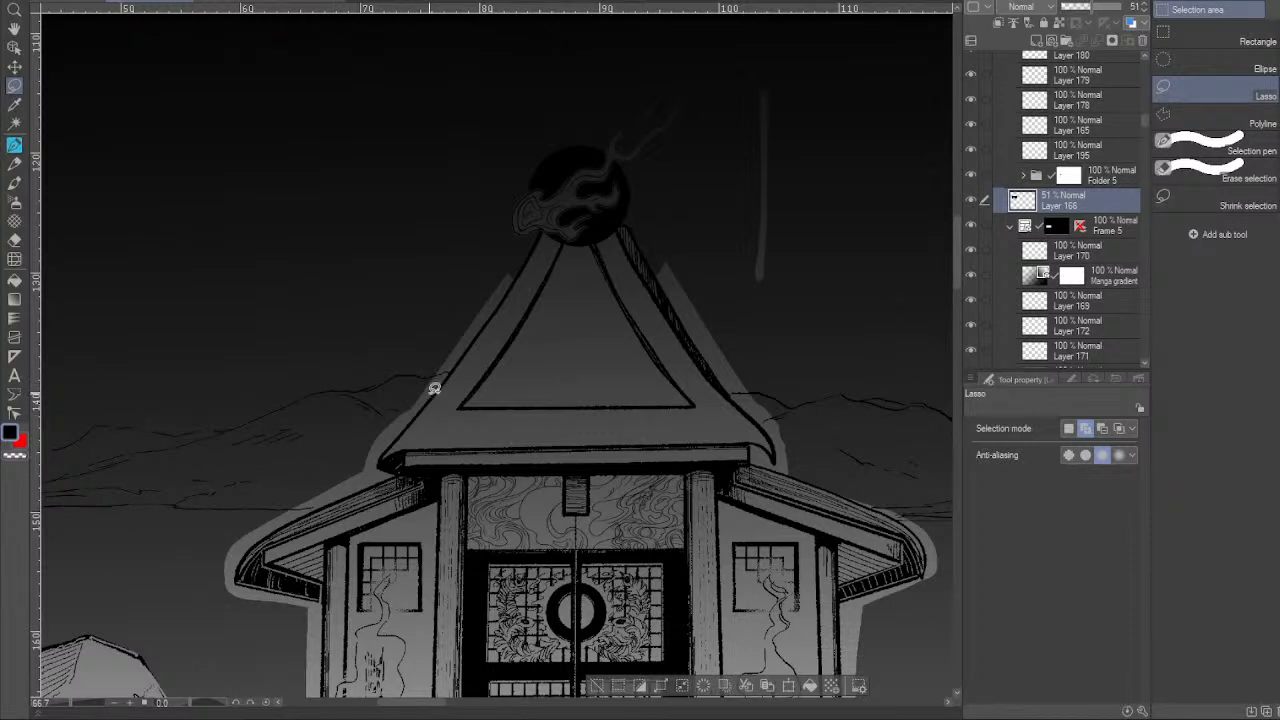
key("ctrl+d")
left_click_drag(430, 462, 571, 471)
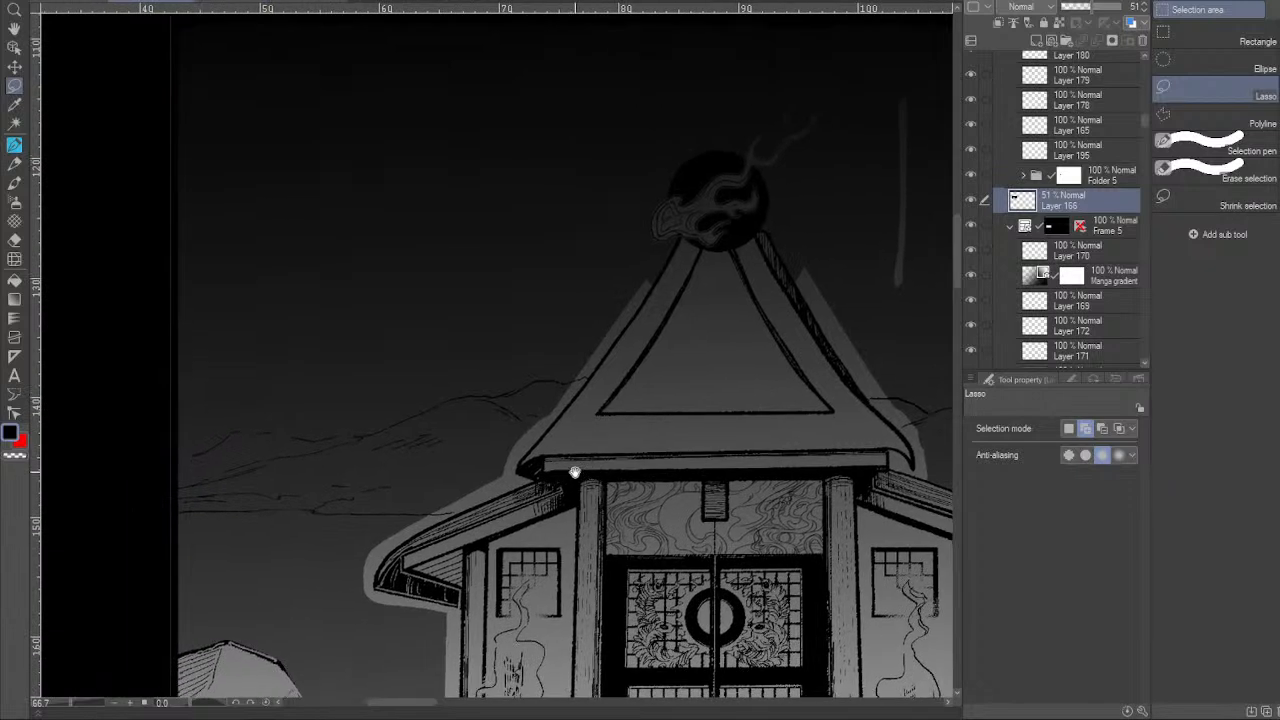
mouse_move(588, 427)
left_mouse_down()
mouse_move(471, 592)
mouse_move(584, 430)
left_mouse_up()
mouse_move(597, 381)
left_mouse_down()
mouse_move(343, 437)
mouse_move(206, 449)
mouse_move(321, 693)
mouse_move(600, 352)
left_mouse_up()
left_click_drag(547, 566, 555, 452)
mouse_move(580, 472)
left_mouse_down()
mouse_move(388, 500)
mouse_move(578, 480)
left_mouse_up()
Add the mountains on the temple's right side to the selection, delete the Layer 166 fill inside it and clear the selection.
left_click_drag(742, 415, 147, 547)
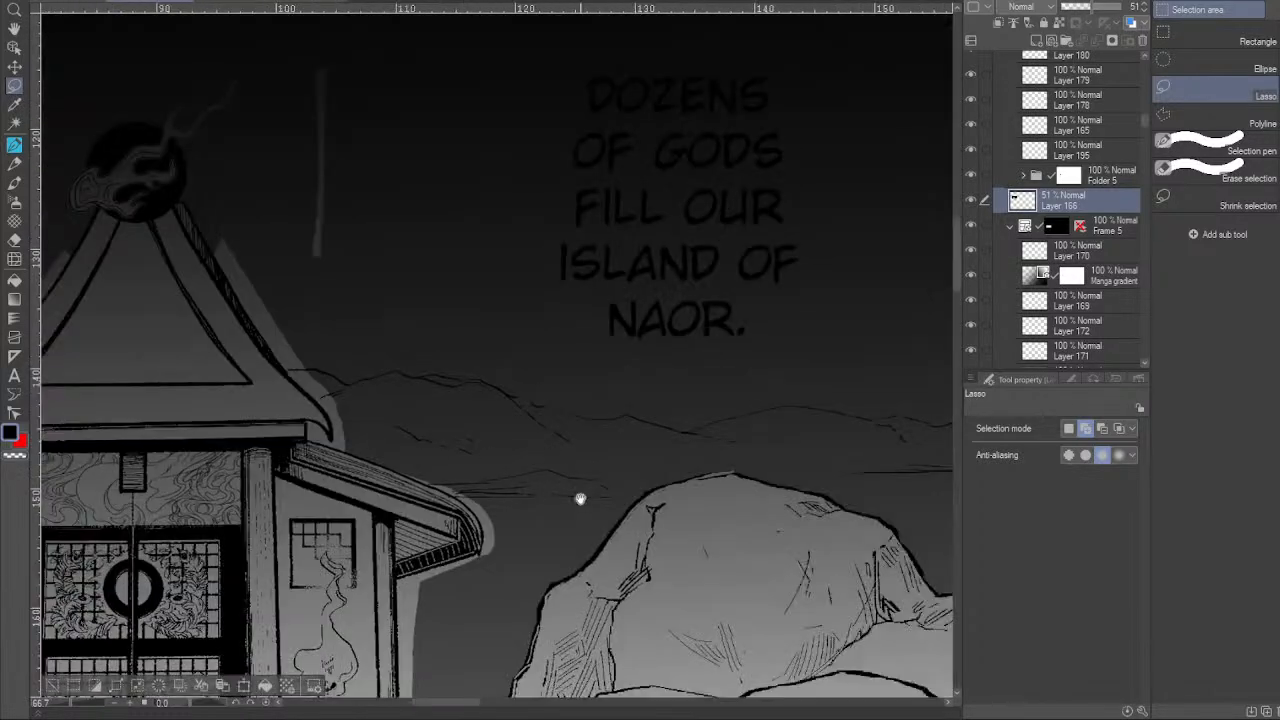
left_click_drag(643, 452, 524, 412)
mouse_move(877, 390)
left_mouse_down()
mouse_move(674, 363)
mouse_move(567, 387)
mouse_move(331, 337)
mouse_move(194, 331)
mouse_move(267, 605)
mouse_move(863, 556)
mouse_move(837, 527)
mouse_move(931, 442)
left_mouse_up()
mouse_move(337, 459)
left_mouse_down()
mouse_move(302, 482)
mouse_move(482, 430)
left_mouse_up()
key("Delete")
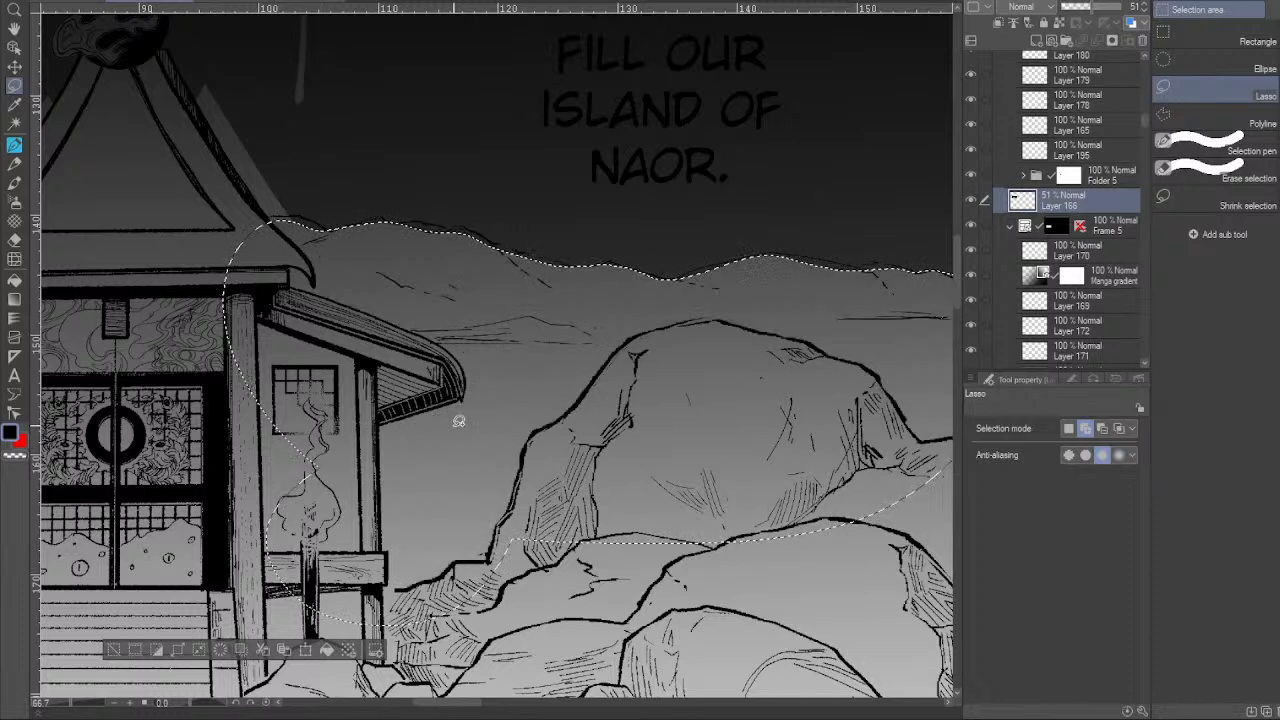
key("ctrl+d")
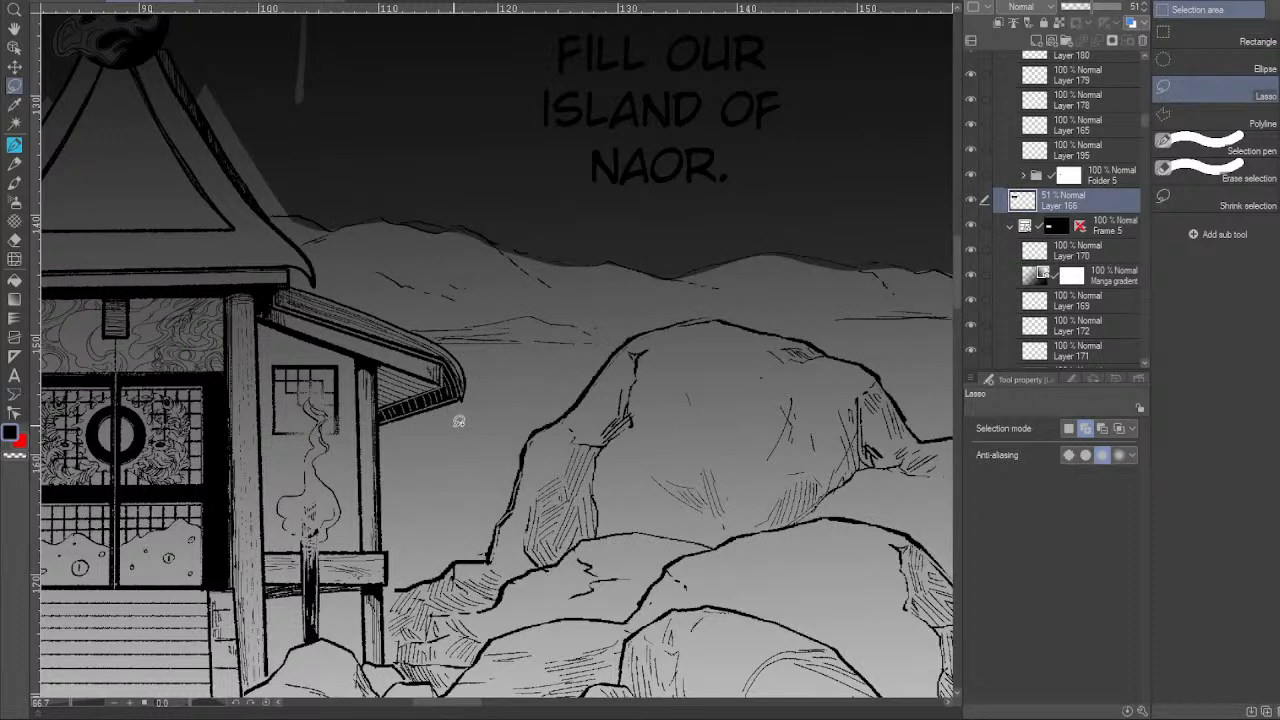
scroll(459, 421, "down", 3)
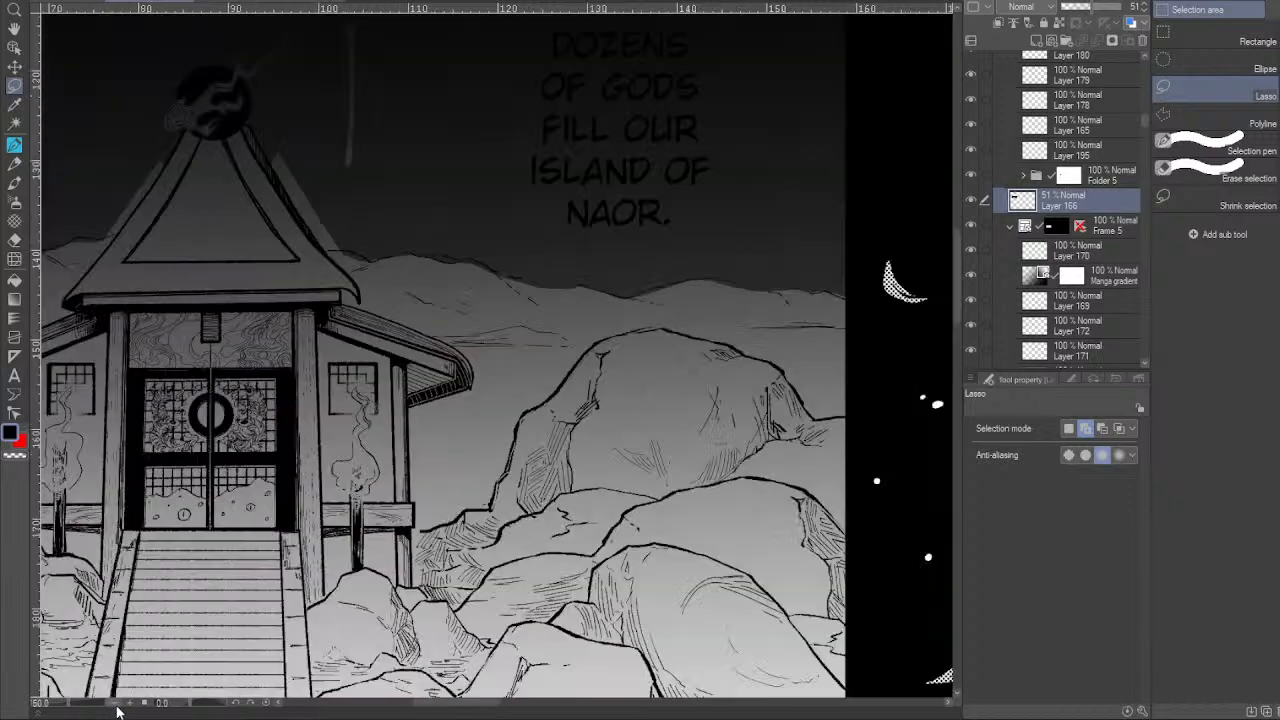
Undo the removal of the fill over the mountains and set Layer 166's opacity to 100%.
key("ctrl+z")
key("ctrl+z")
key("ctrl+z")
key("ctrl+z")
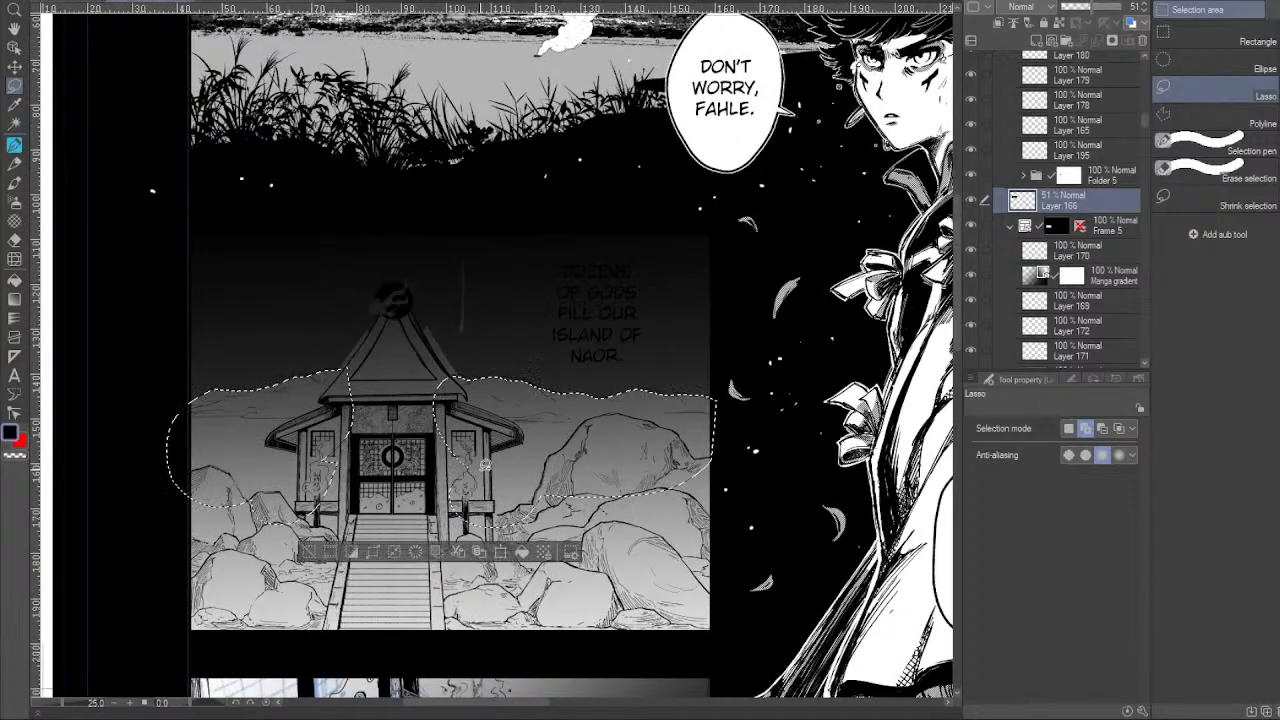
left_click_drag(563, 491, 539, 537)
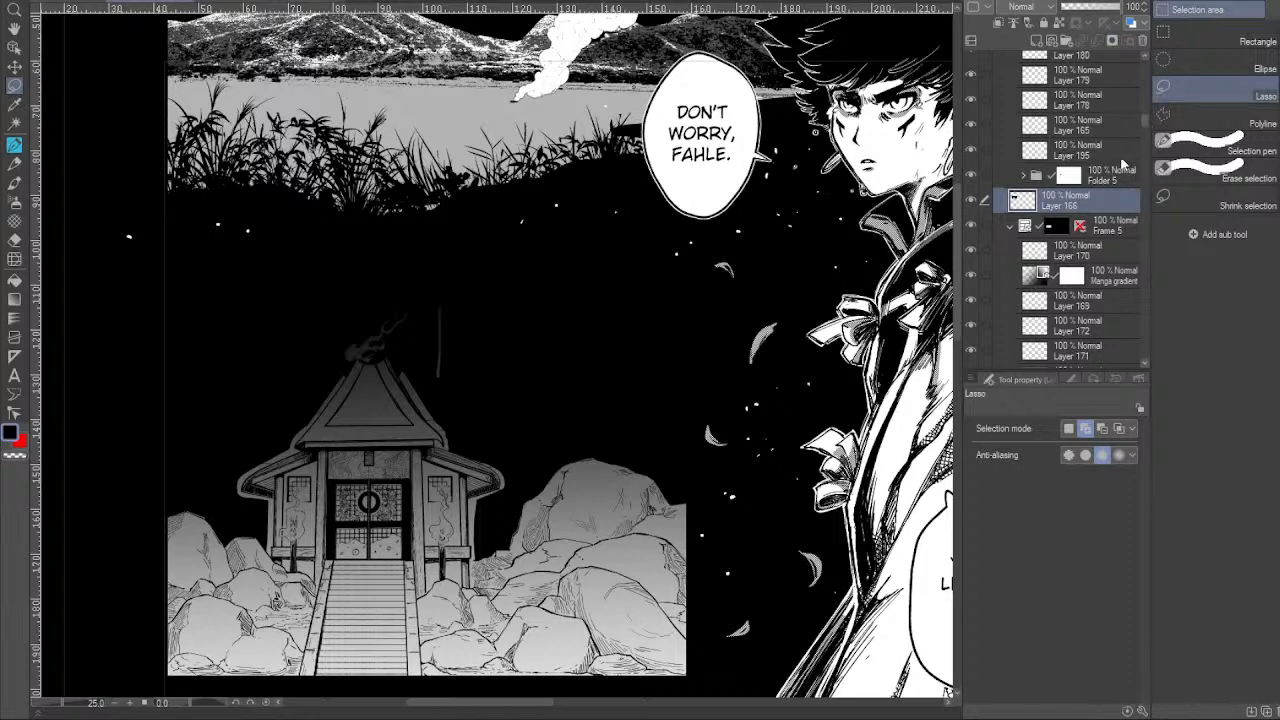
Place the spiky focus-line balloon from the Manga balloon materials on the temple panel and colour it white.
left_click_drag(835, 399, 793, 445)
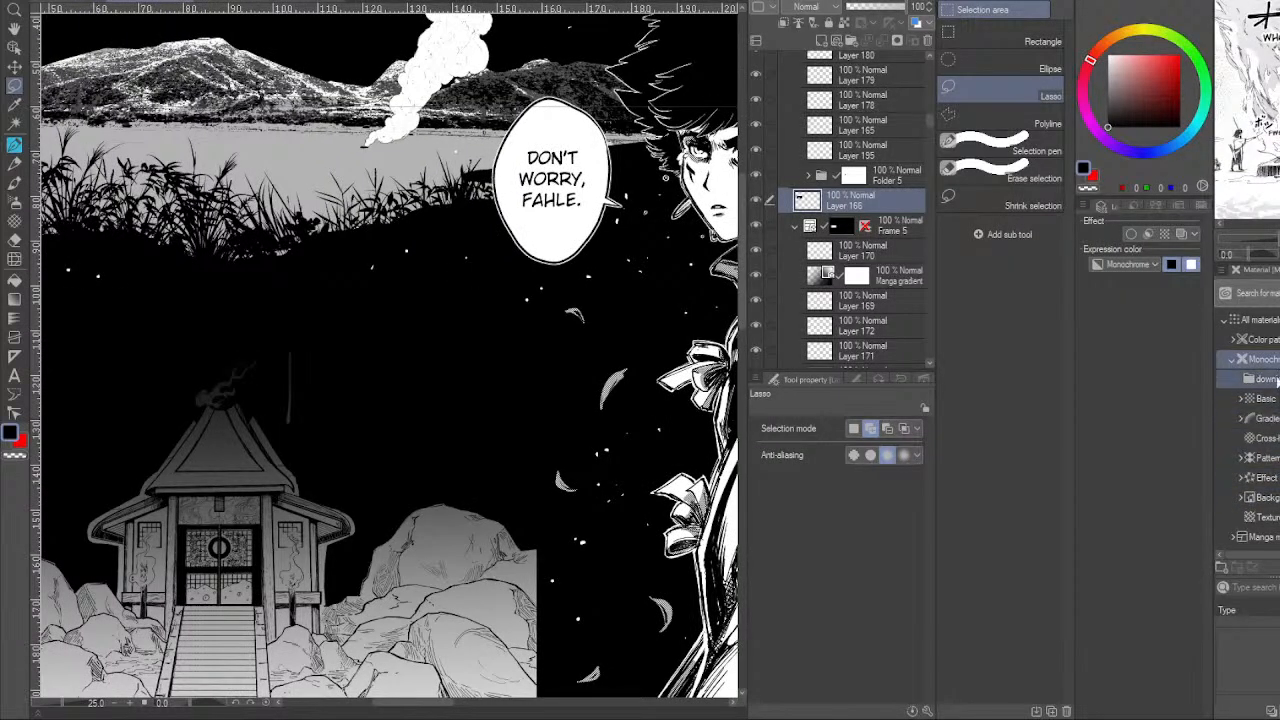
left_click(1231, 361)
left_click(1268, 381)
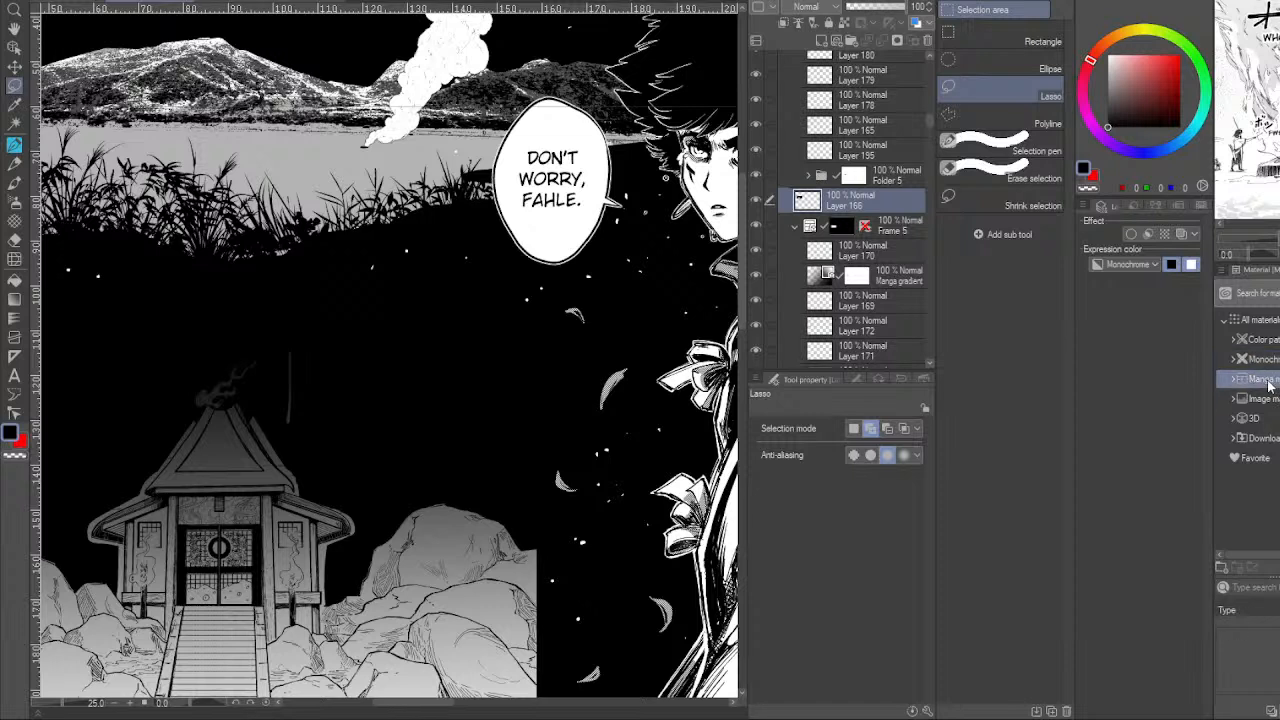
left_click(1235, 380)
left_click(1262, 418)
left_click_drag(1256, 352, 349, 420)
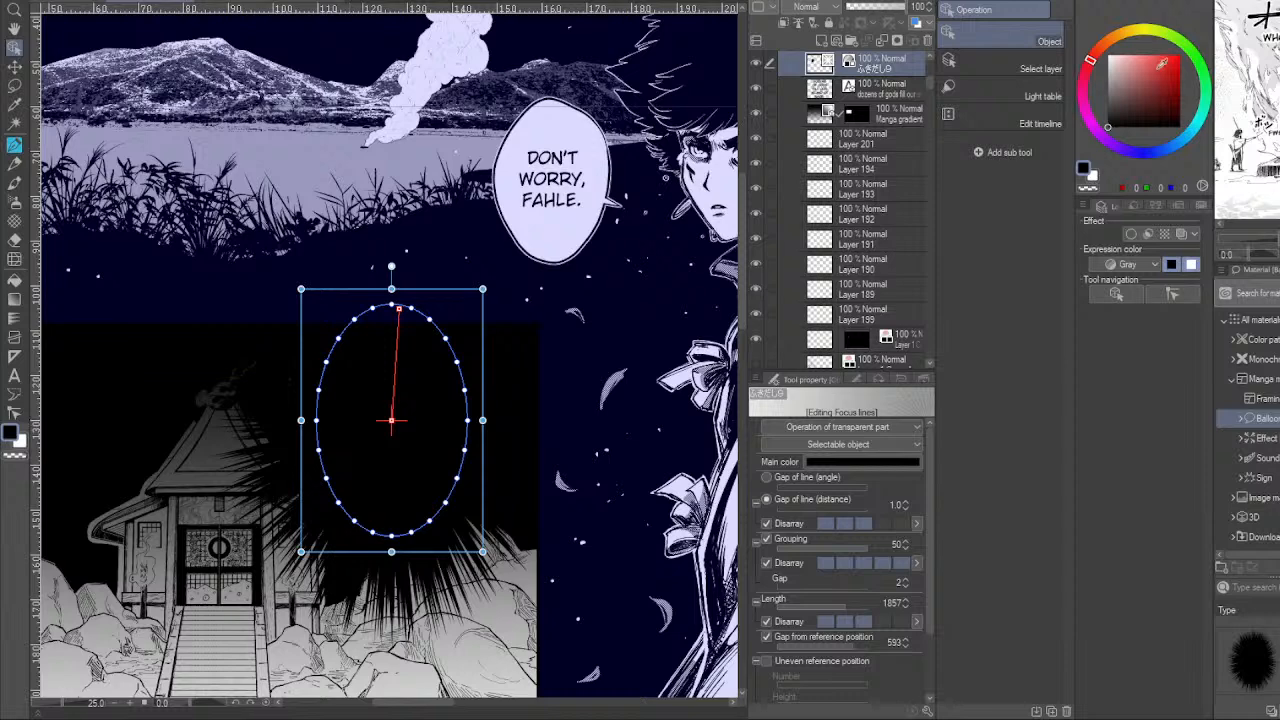
left_click(1186, 234)
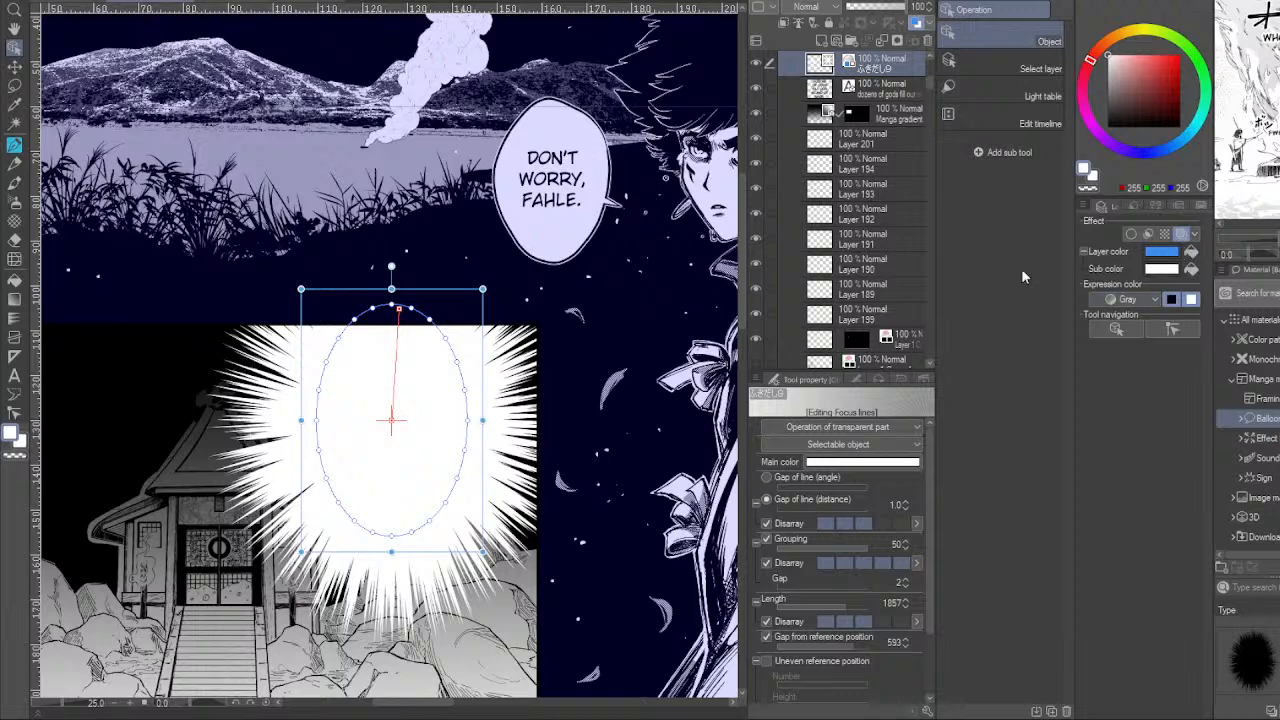
Shrink the spiky balloon into the panel's upper-right sky and move the caption text layer above it, fitting the caption inside.
left_click_drag(301, 550, 393, 415)
left_click_drag(455, 381, 447, 422)
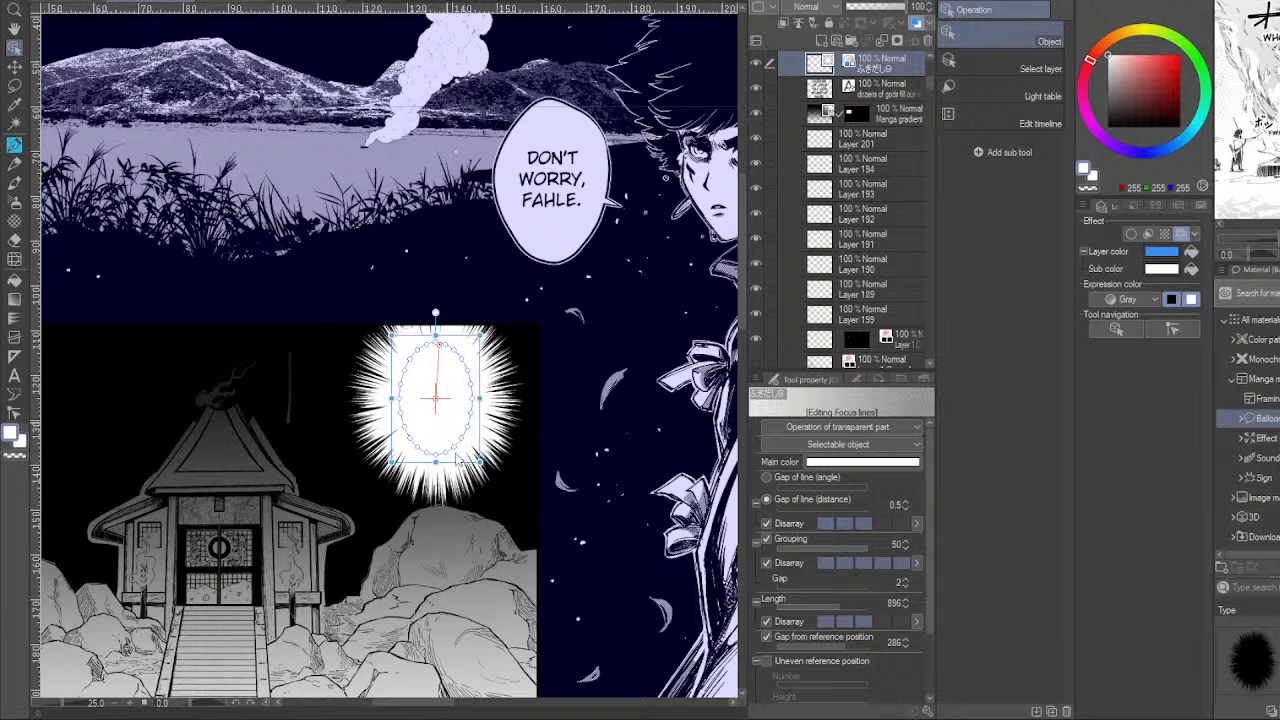
left_click(830, 88)
left_click_drag(835, 68, 825, 145)
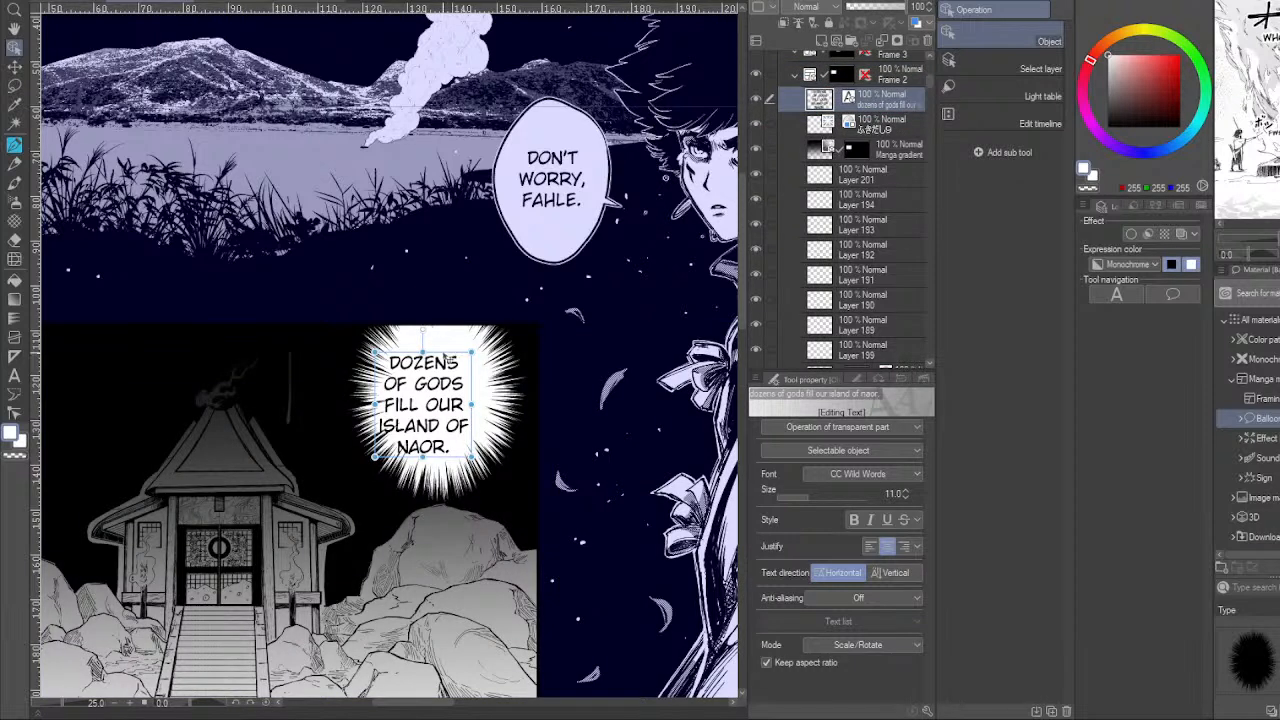
left_click_drag(458, 353, 467, 354)
Enlarge the spiky balloon downward and to both sides so it surrounds the caption with more room.
left_click(452, 490)
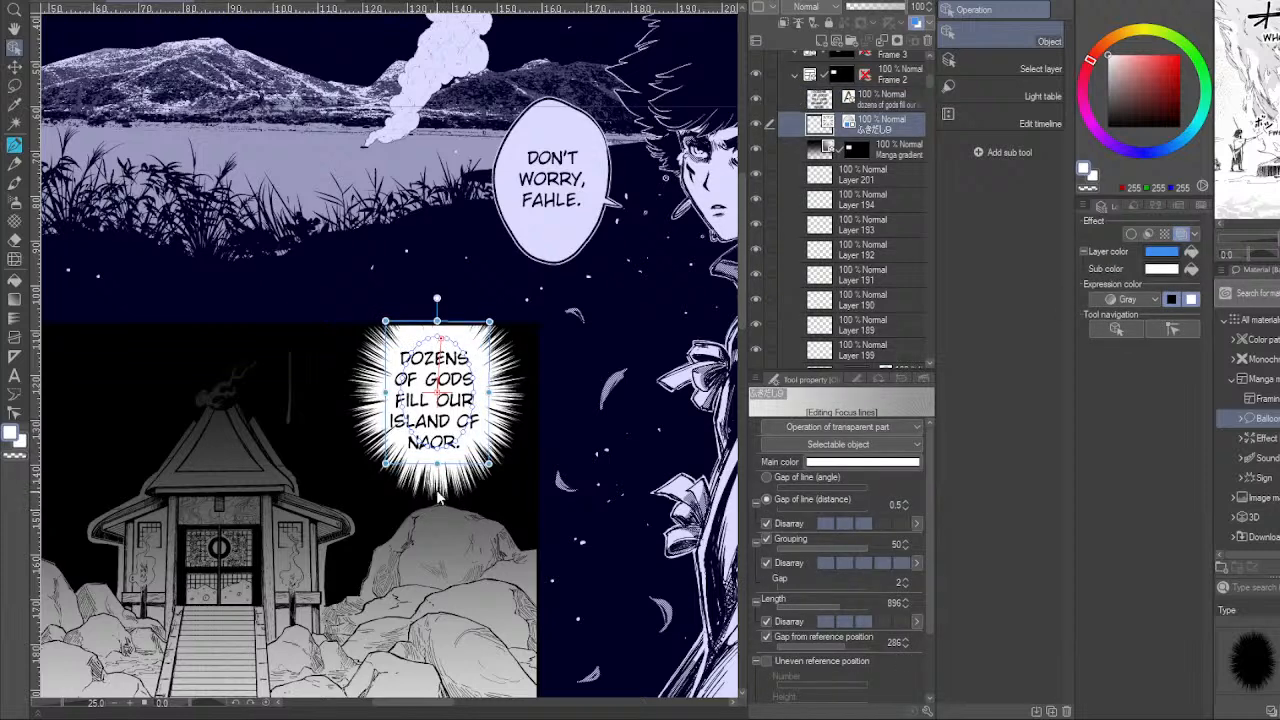
left_click_drag(437, 464, 437, 513)
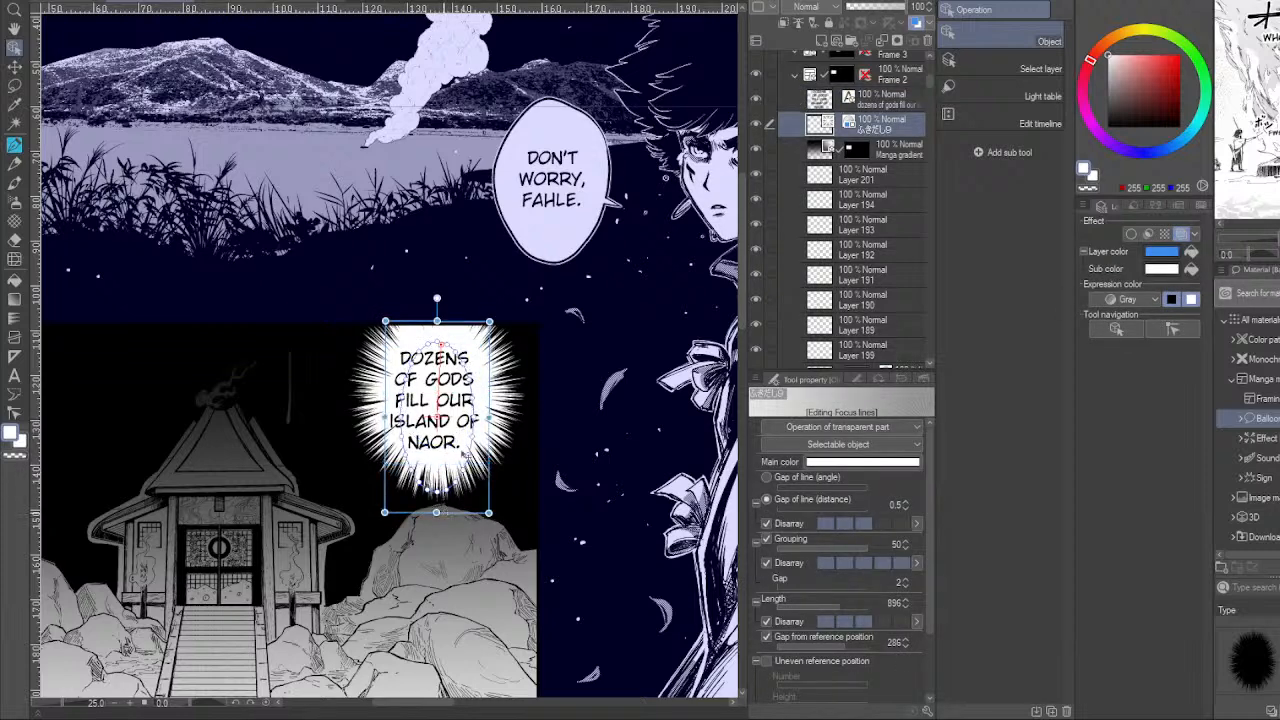
left_click_drag(385, 417, 364, 417)
left_click_drag(489, 417, 505, 417)
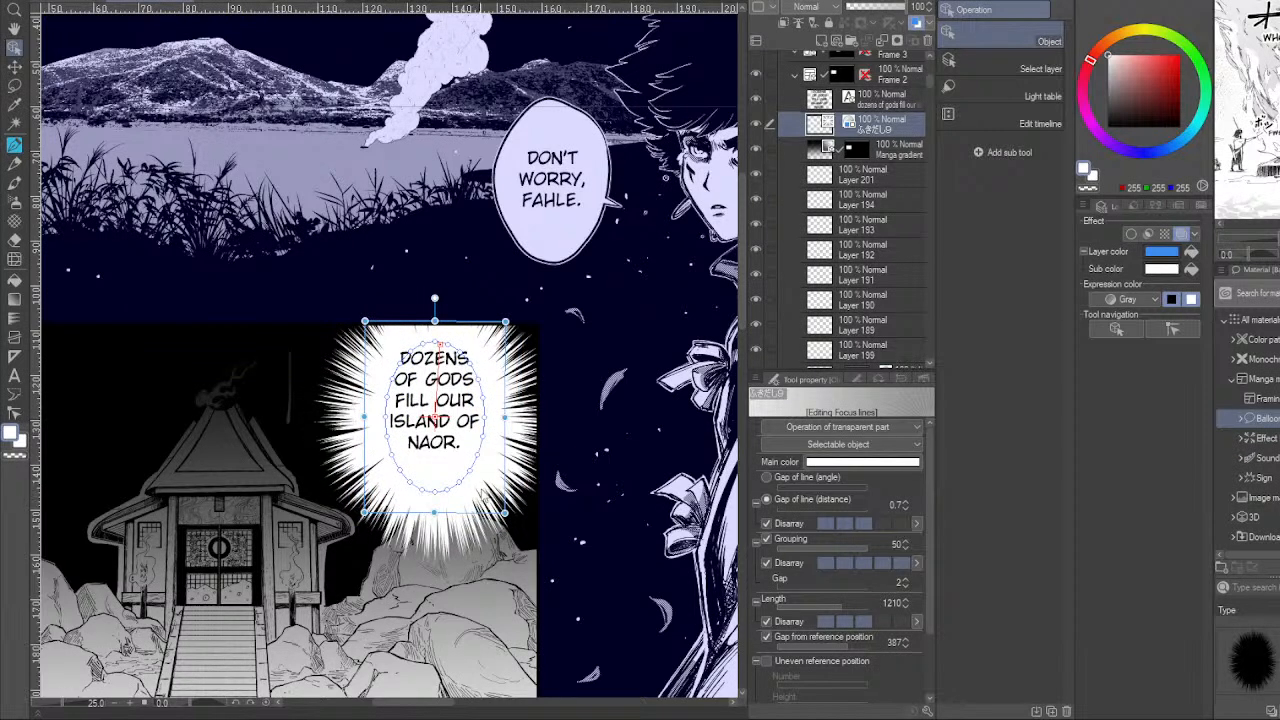
left_click_drag(471, 548, 552, 476)
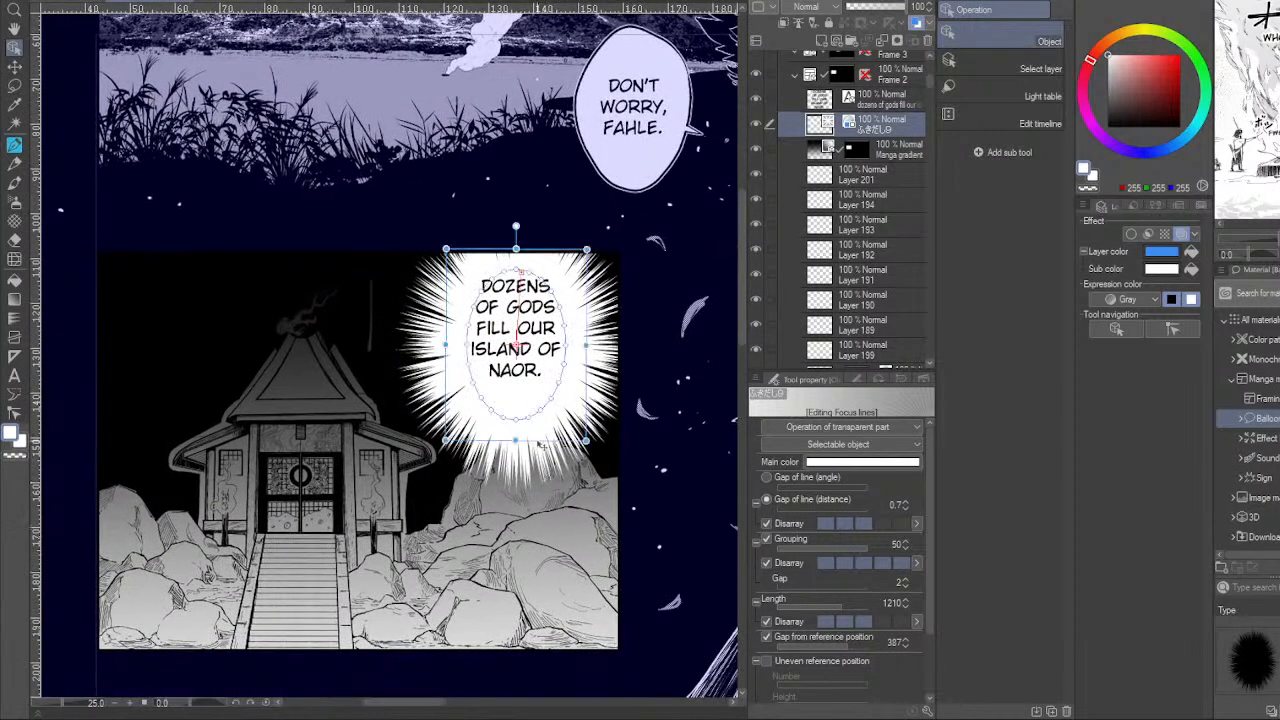
left_click_drag(446, 440, 451, 429)
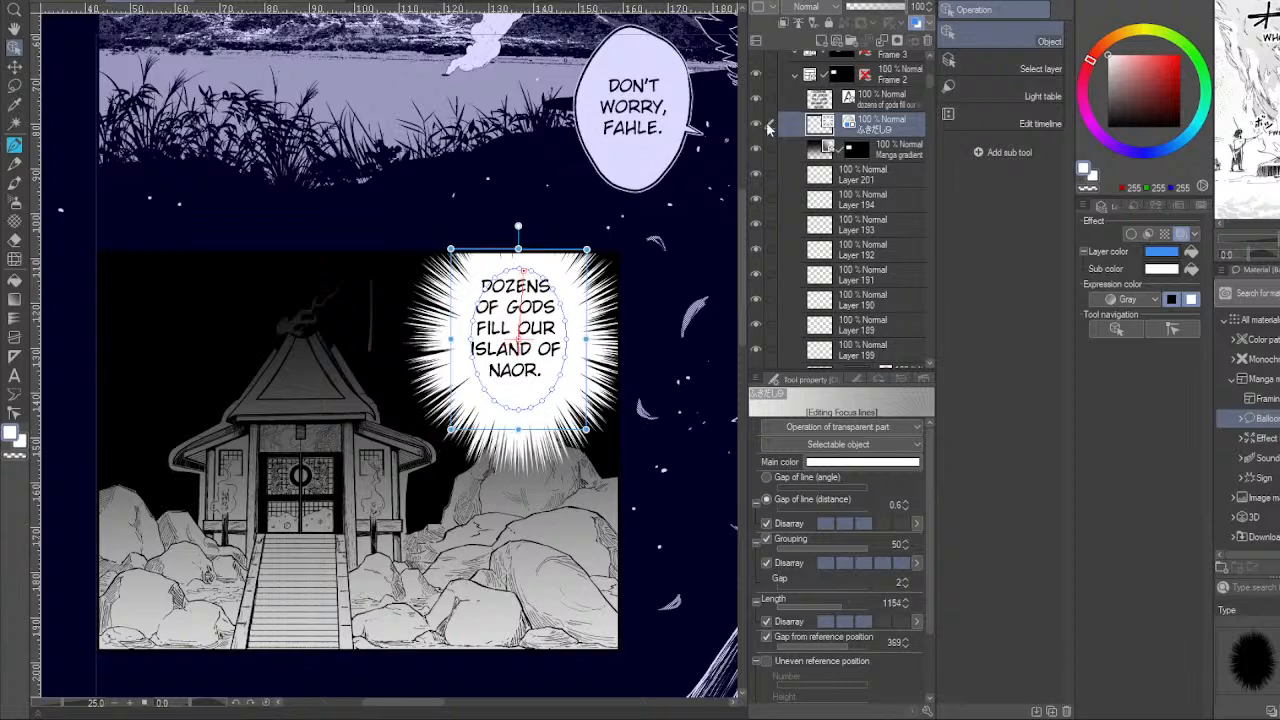
Try the caption in a white layer colour directly on the black sky with the balloon hidden.
left_click(757, 124)
left_click(818, 102)
left_click_drag(1171, 90, 1108, 28)
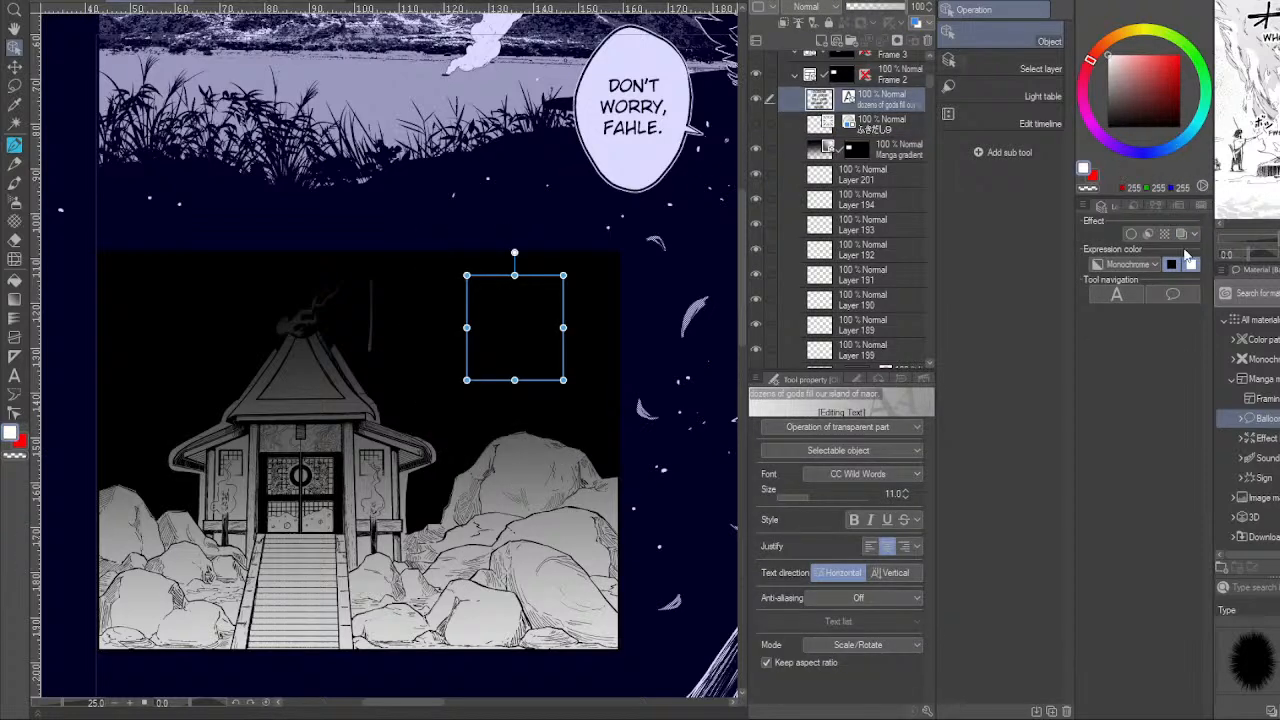
left_click(1182, 234)
left_click(1191, 253)
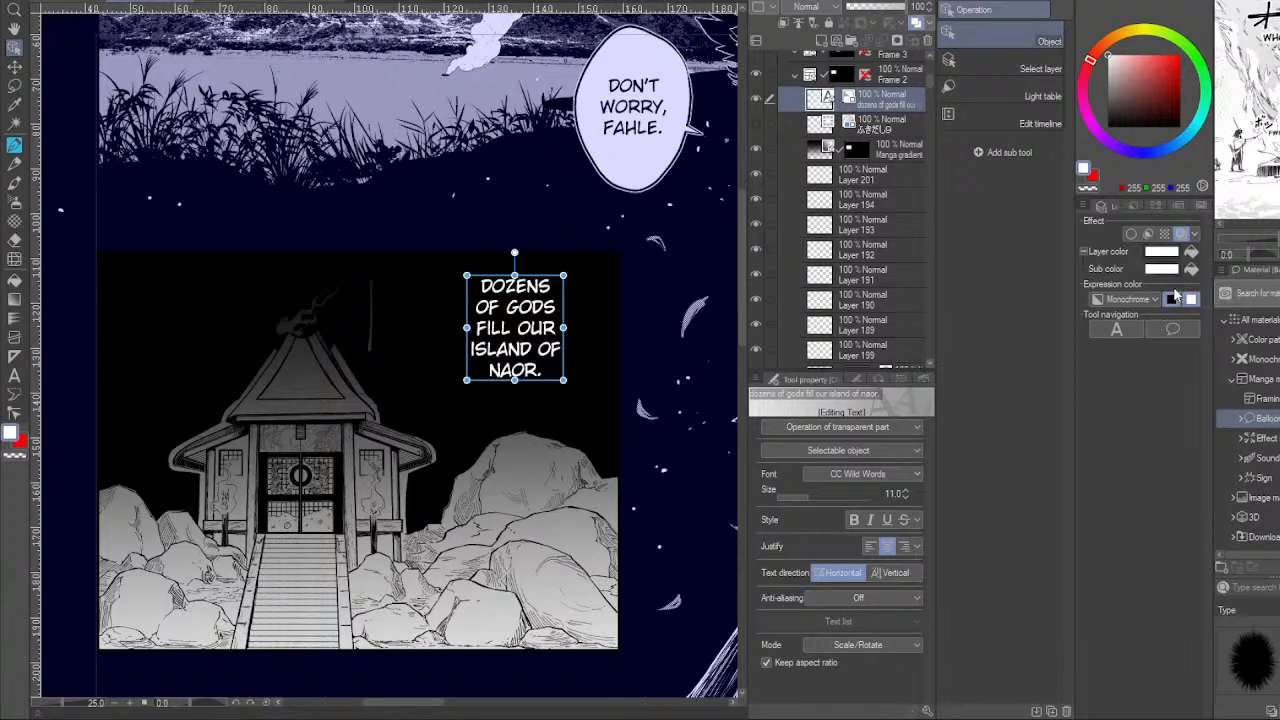
left_click(1175, 296)
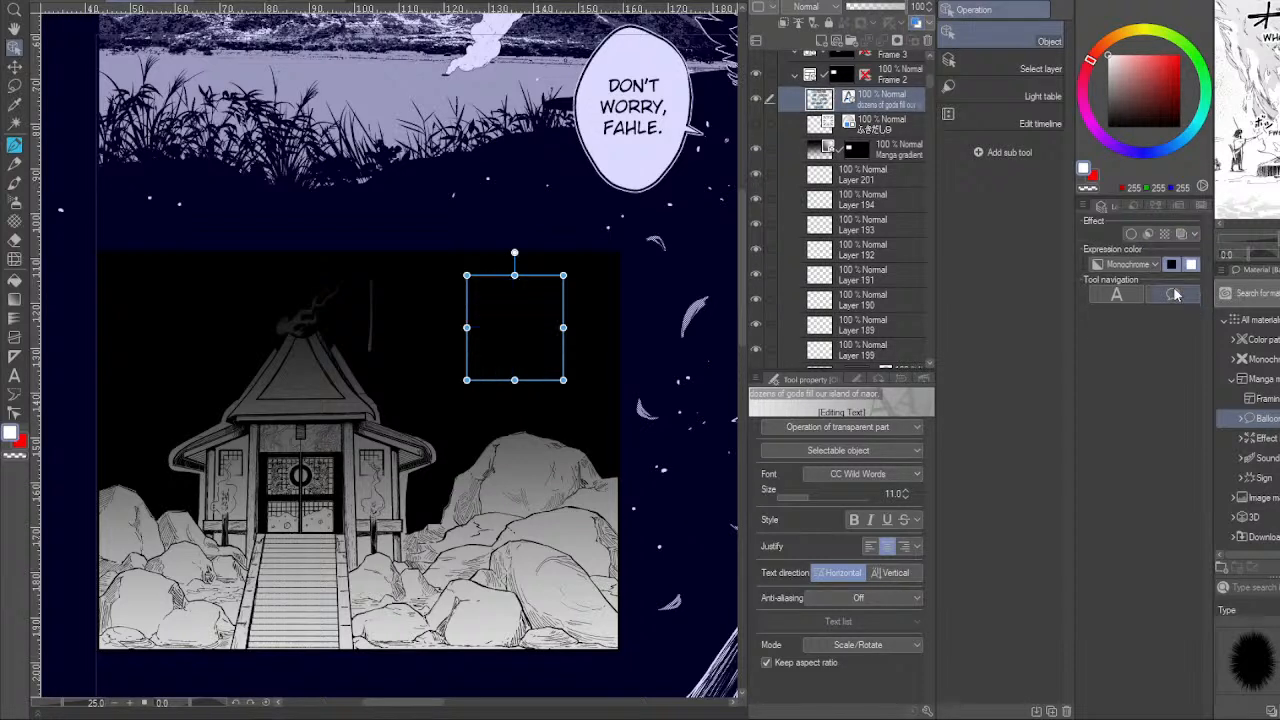
left_click(757, 123)
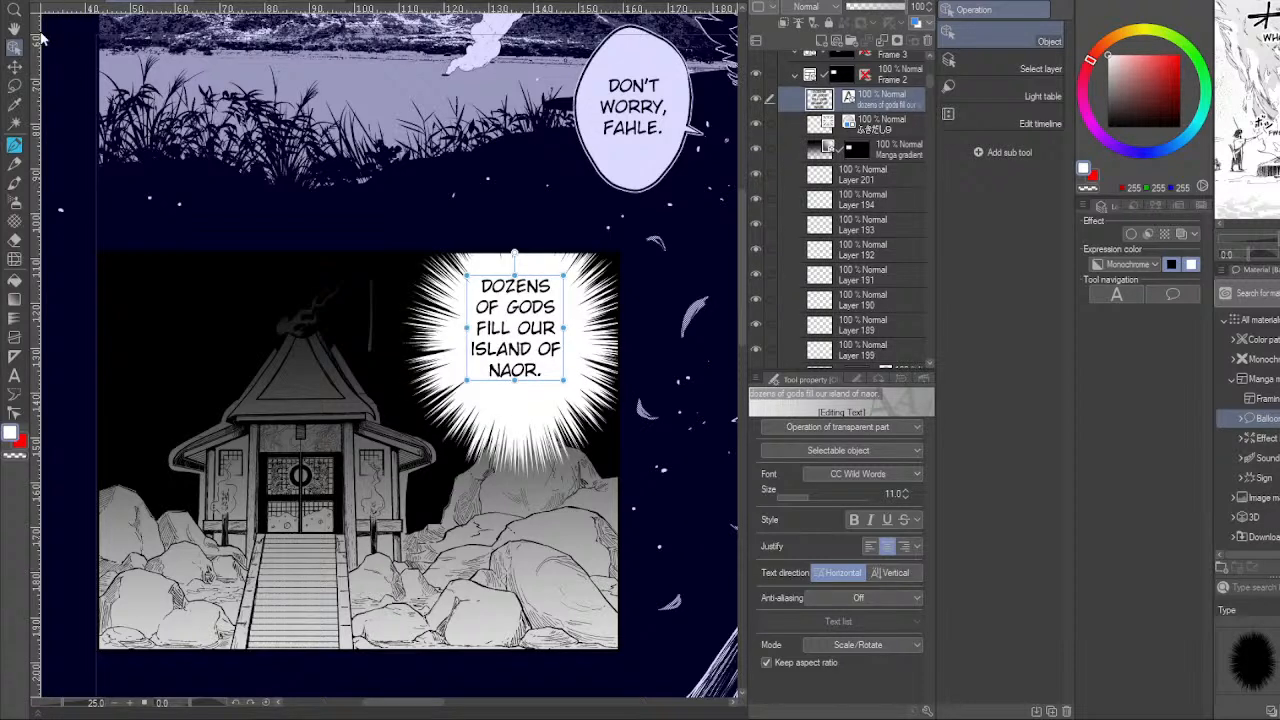
Move the white spiky balloon slightly lower and to the right in the temple panel's sky and centre the caption inside it.
left_click(552, 440)
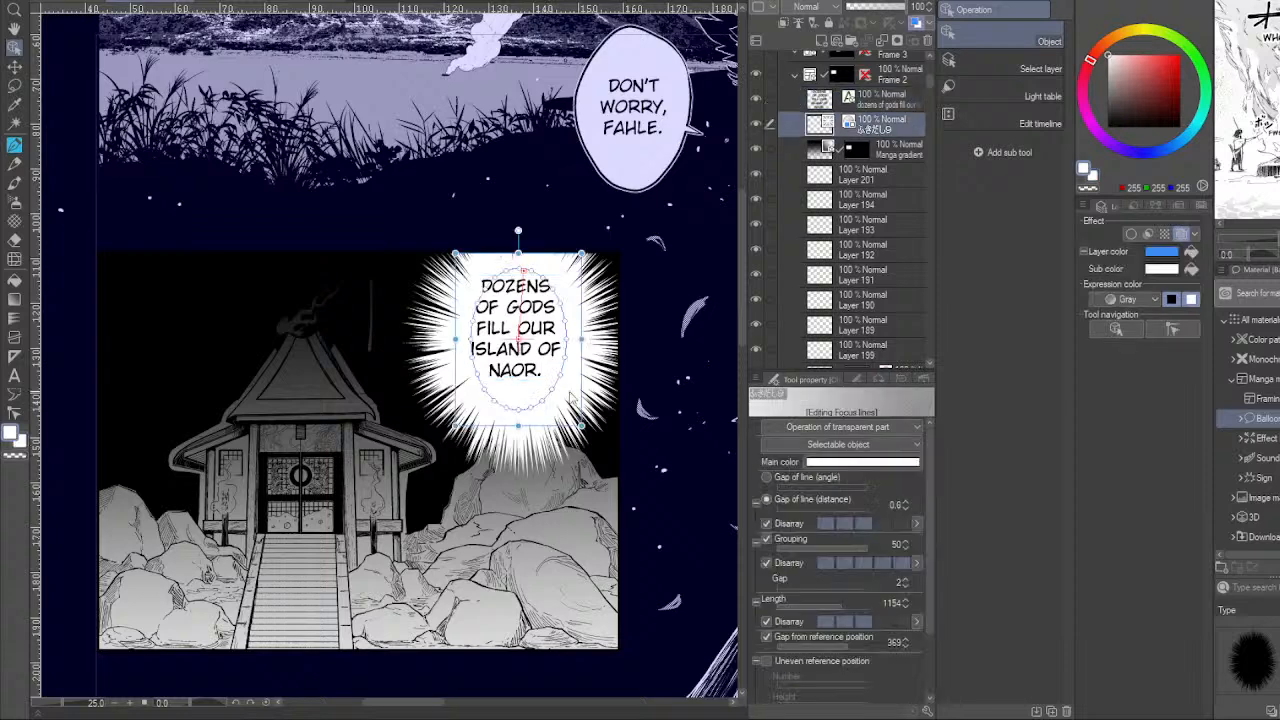
left_click_drag(583, 401, 588, 476)
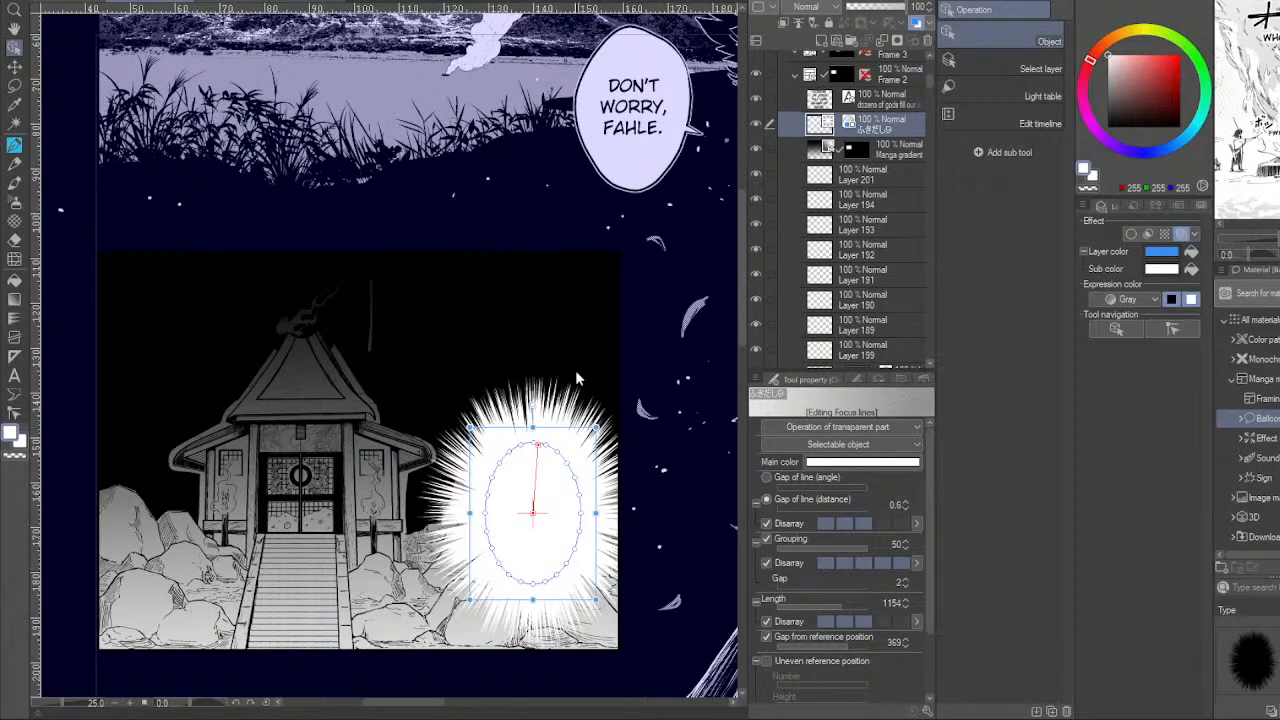
left_click_drag(564, 430, 568, 308)
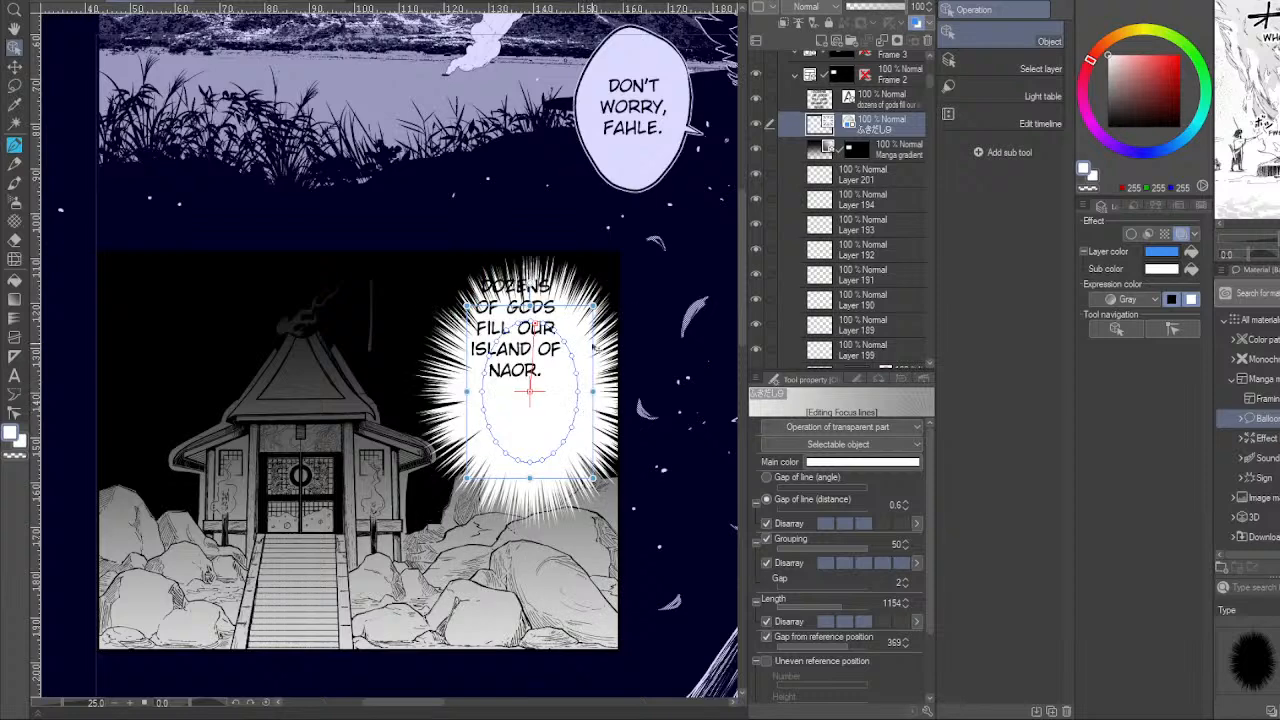
mouse_move(568, 308)
left_mouse_down()
mouse_move(587, 310)
mouse_move(575, 318)
left_mouse_up()
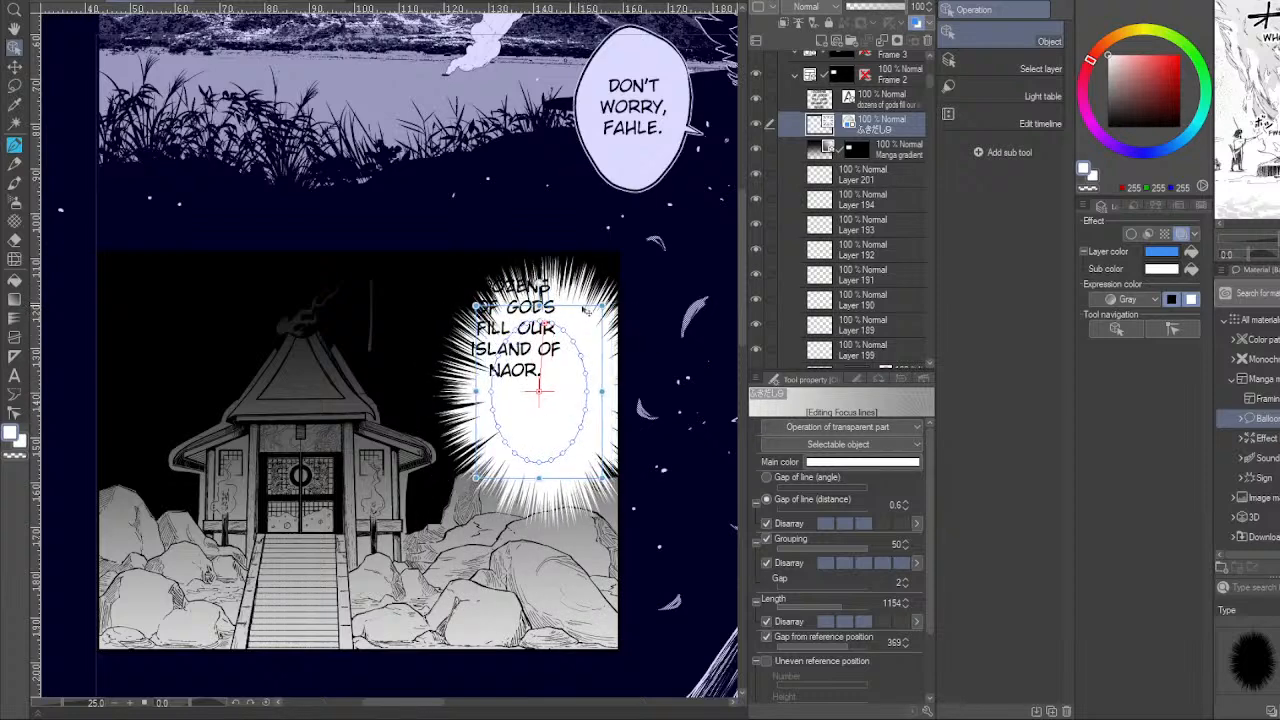
left_click(498, 341)
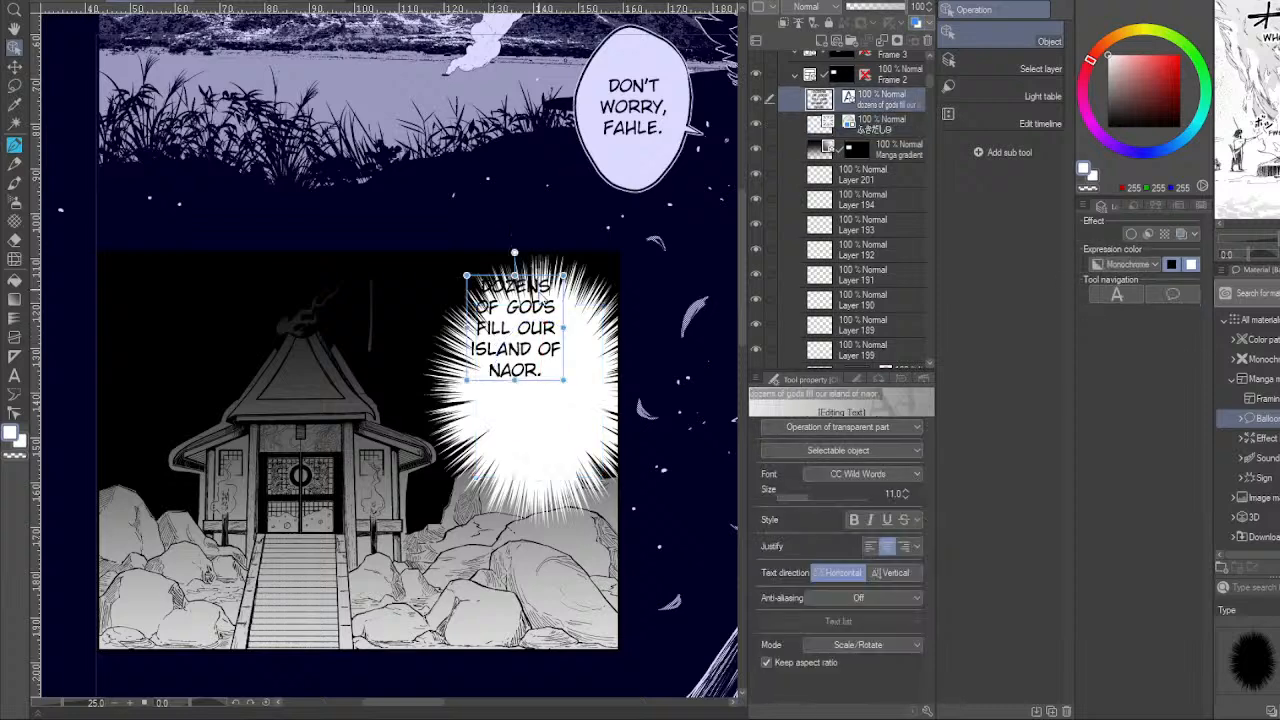
left_click_drag(540, 280, 567, 332)
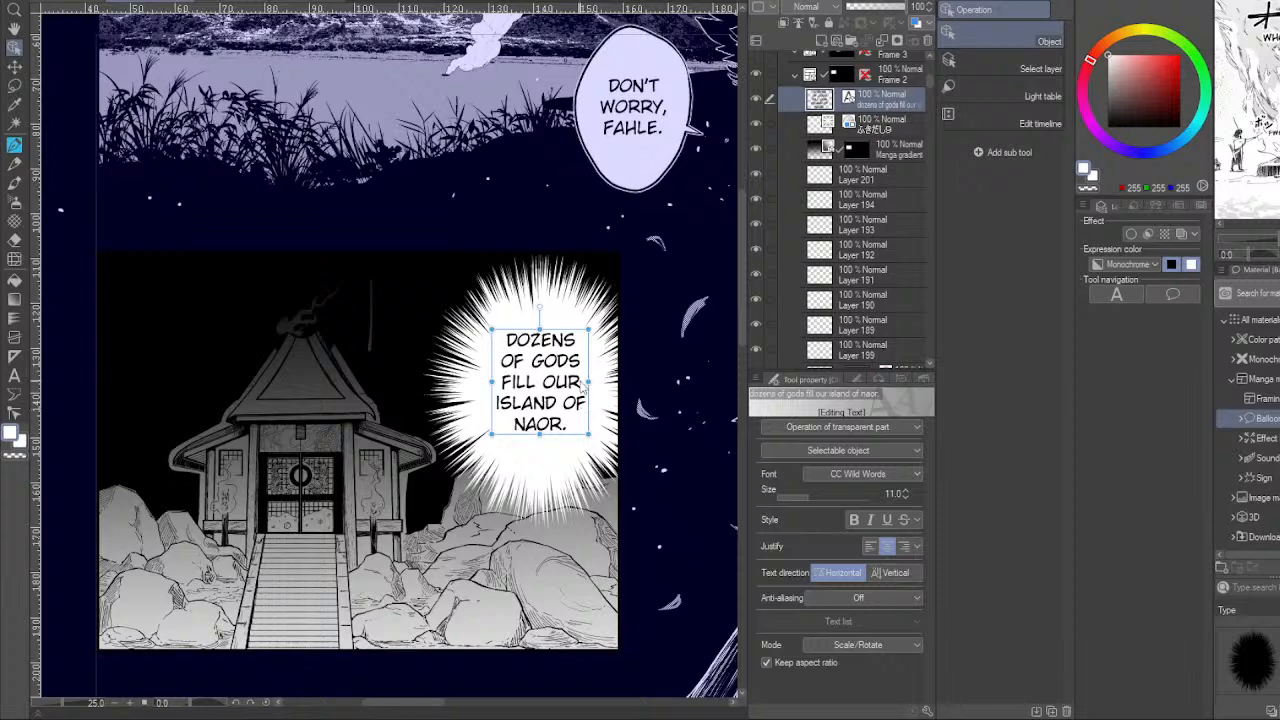
left_click(14, 66)
left_click_drag(441, 497, 468, 470)
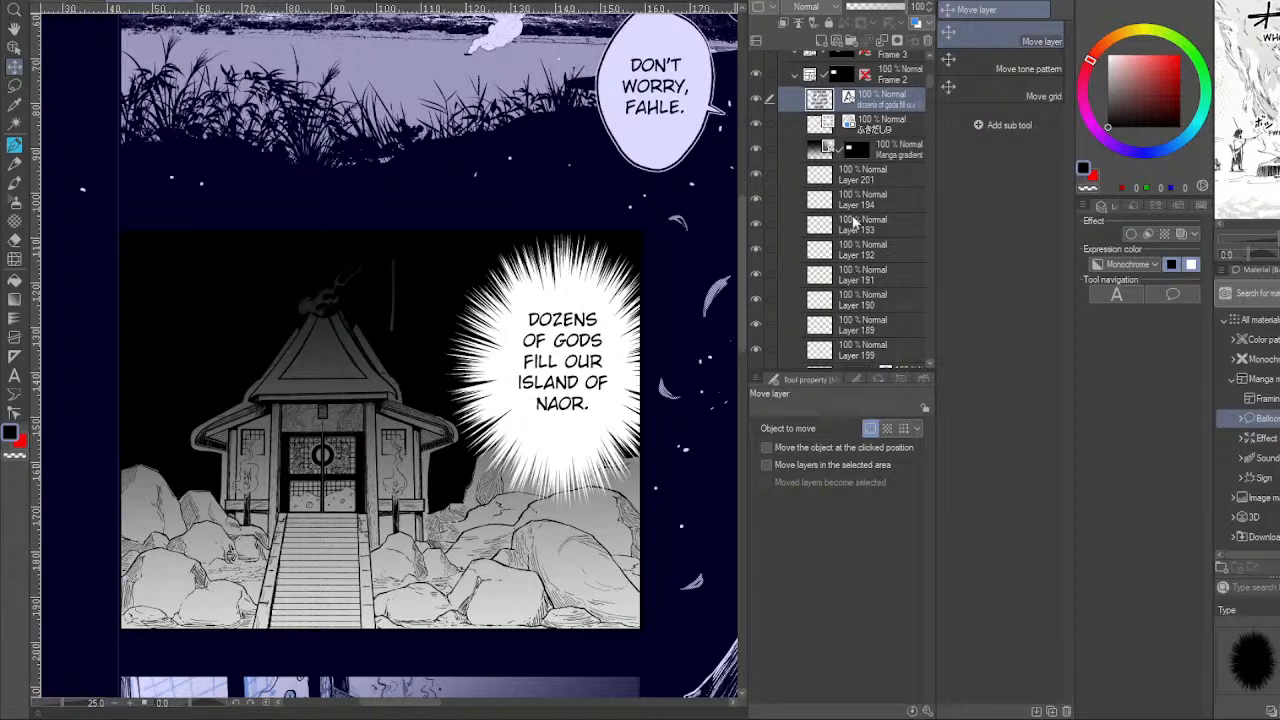
Hide the temple panel's Manga gradient layer and set the black sky layer's opacity to 70%.
left_click(14, 46)
left_click(206, 298)
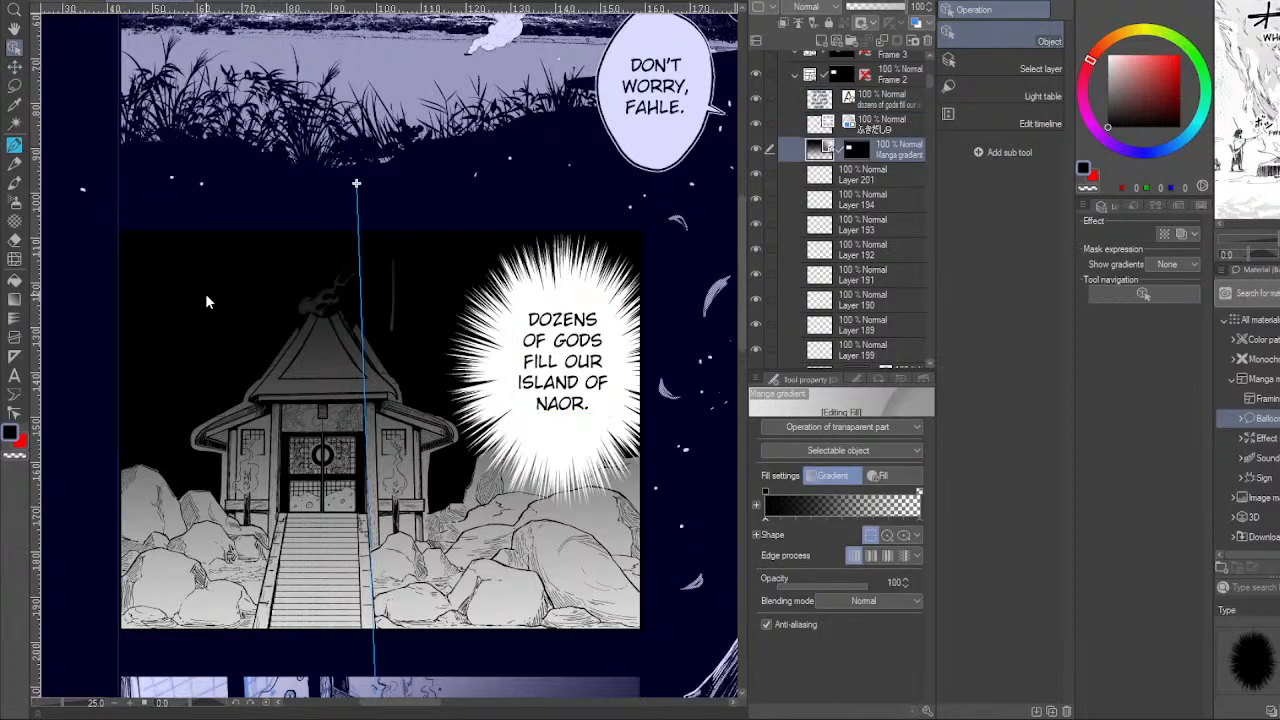
left_click(757, 150)
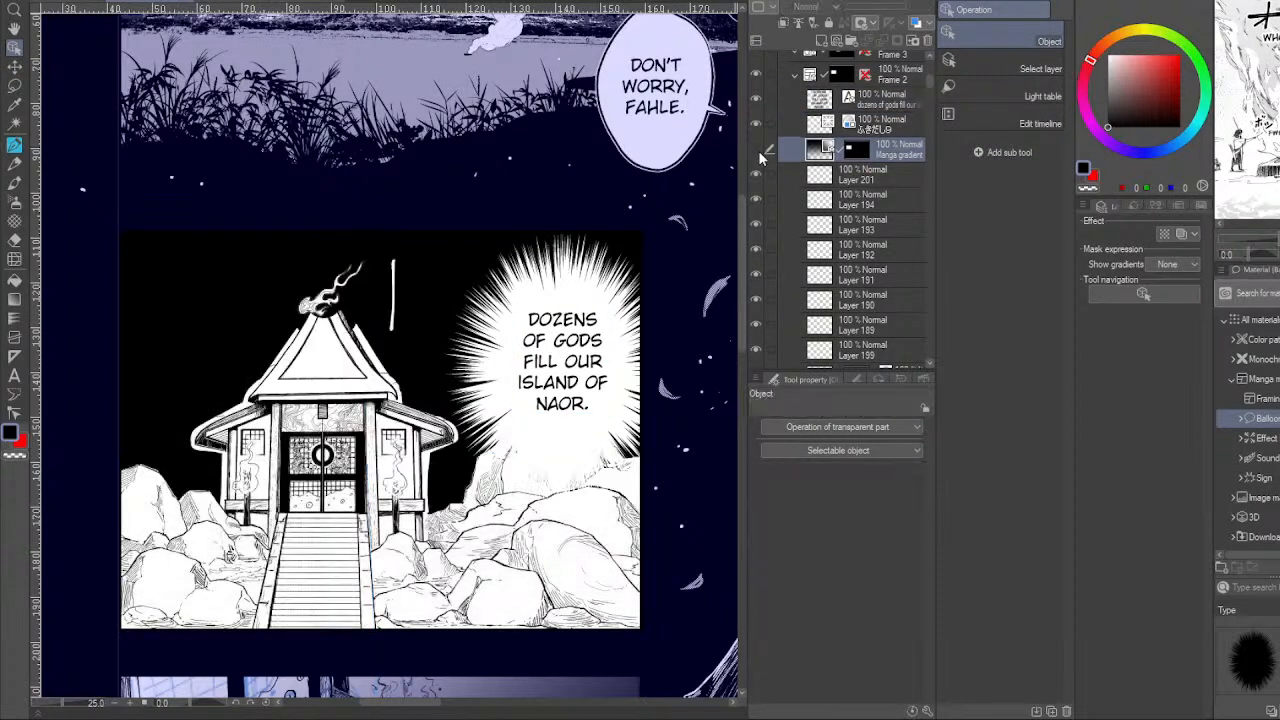
left_click(237, 306)
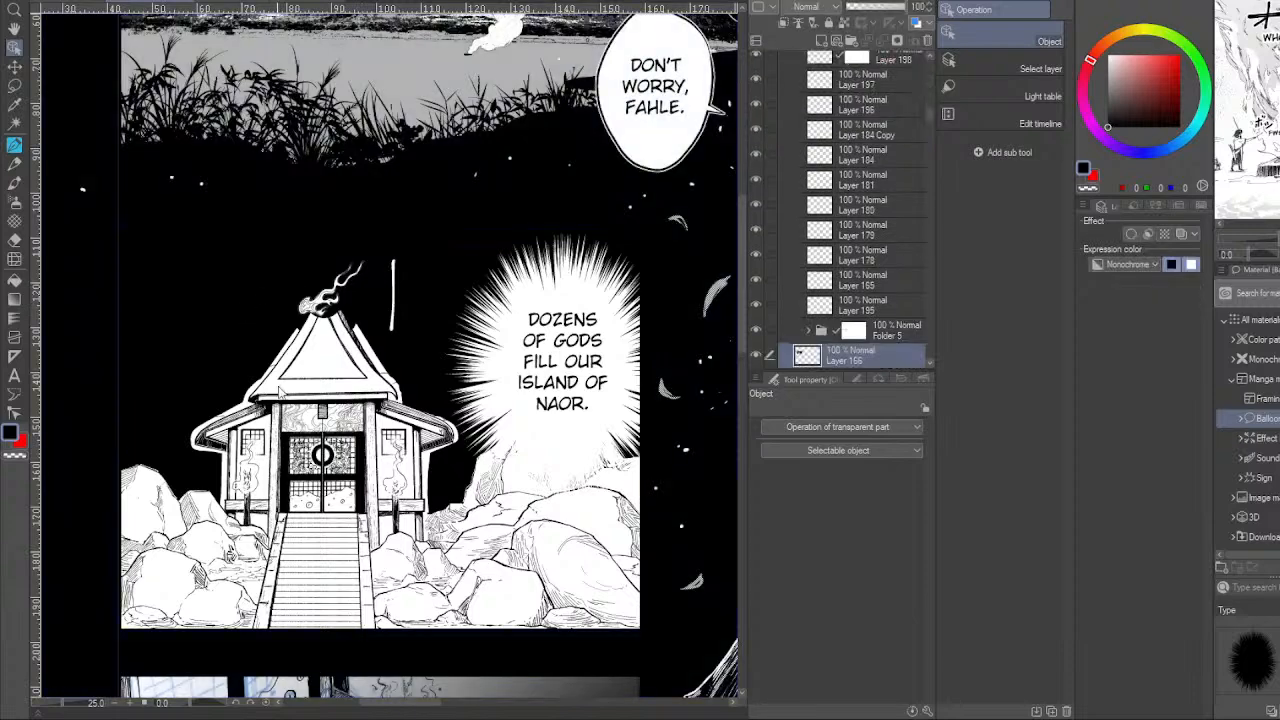
left_click(886, 8)
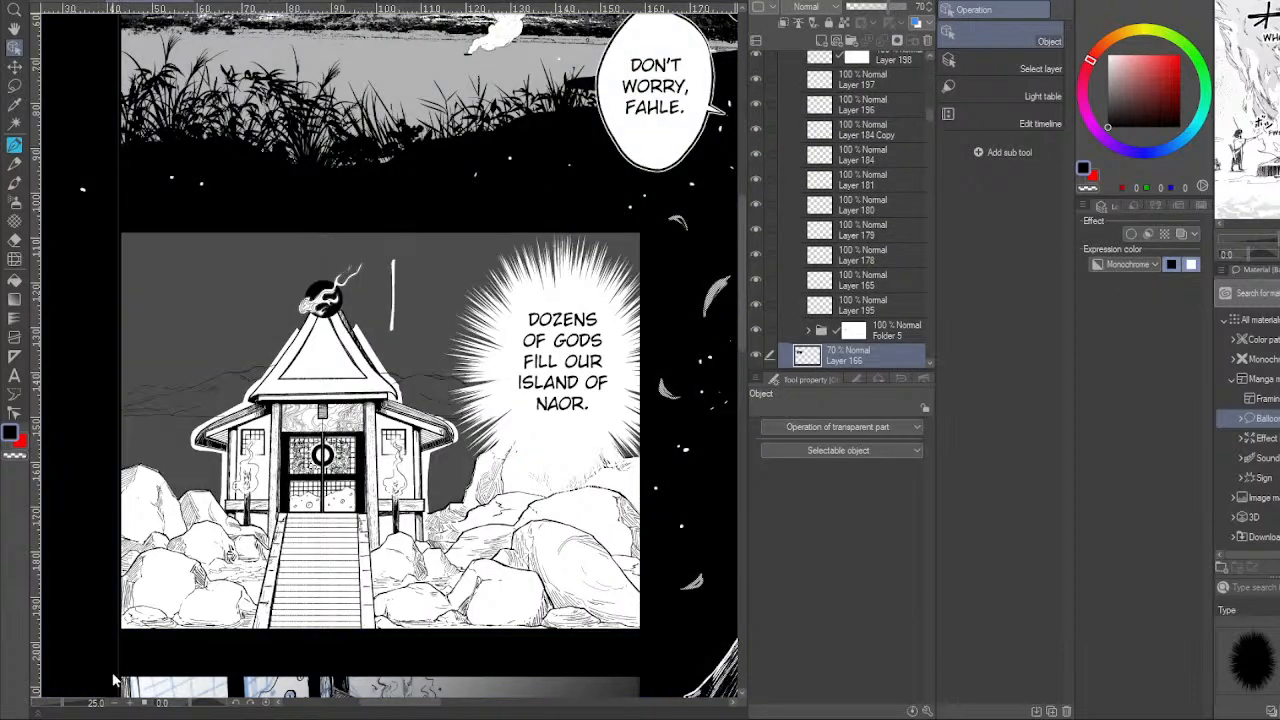
Lasso the white gap between the sky and the temple's left side, from the main roof edge around the lower eave.
left_click(129, 703)
left_click_drag(240, 519, 401, 440)
key("m")
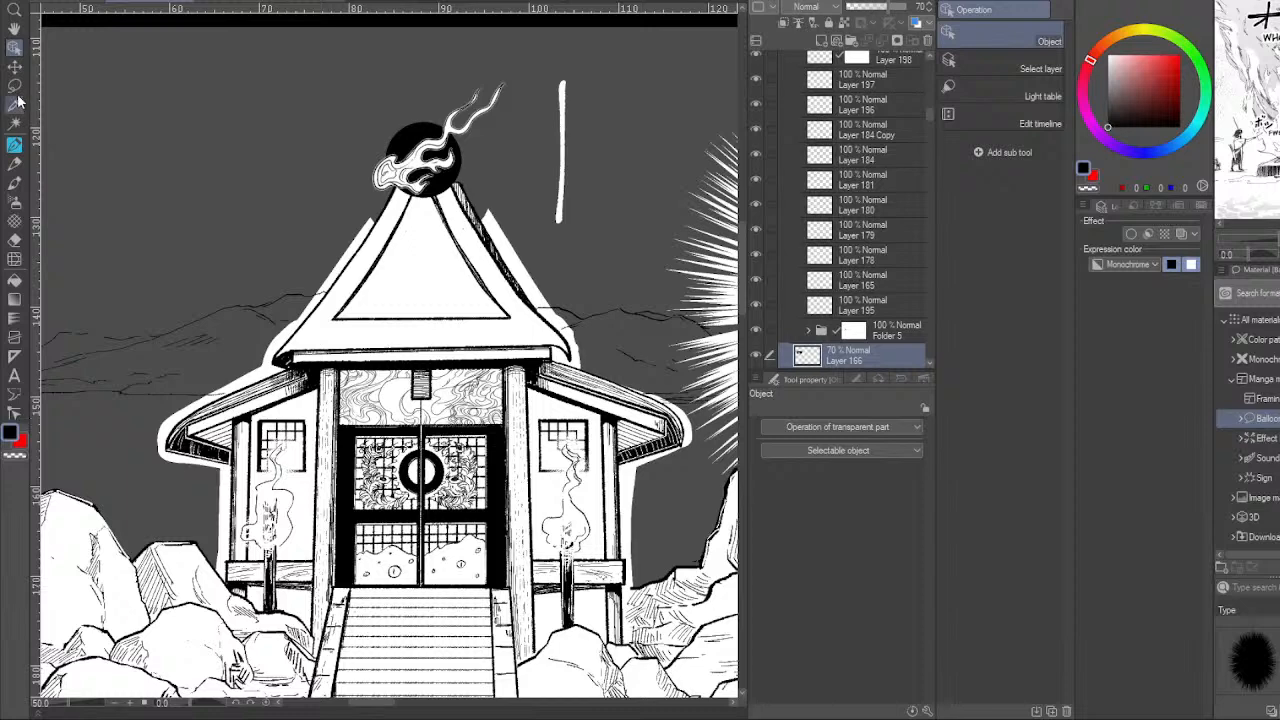
left_click(119, 705)
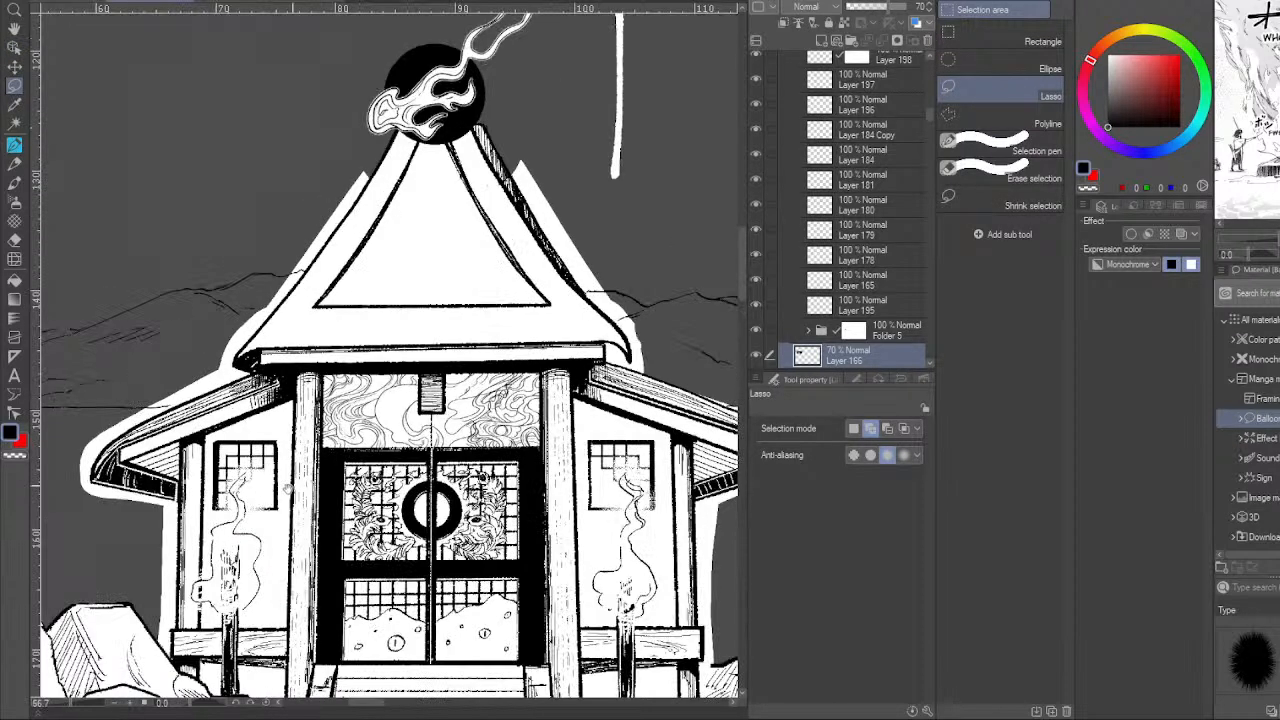
mouse_move(449, 126)
left_mouse_down()
mouse_move(437, 150)
mouse_move(444, 106)
mouse_move(386, 150)
mouse_move(347, 230)
mouse_move(356, 250)
mouse_move(308, 294)
mouse_move(325, 289)
left_mouse_up()
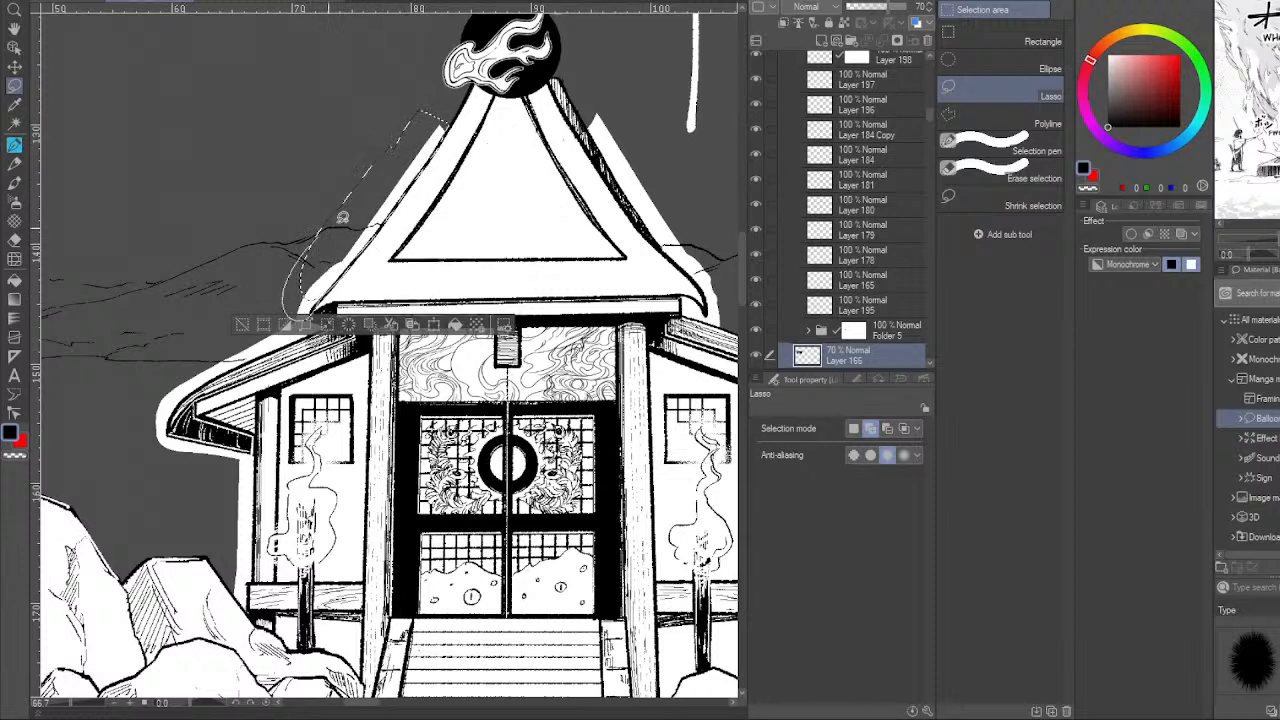
left_click_drag(335, 222, 316, 301)
mouse_move(290, 255)
left_mouse_down()
mouse_move(268, 300)
mouse_move(272, 335)
mouse_move(248, 357)
mouse_move(369, 313)
left_mouse_up()
mouse_move(388, 244)
left_mouse_down()
mouse_move(358, 318)
mouse_move(246, 387)
mouse_move(383, 246)
mouse_move(418, 319)
mouse_move(306, 389)
mouse_move(381, 404)
mouse_move(352, 467)
left_mouse_up()
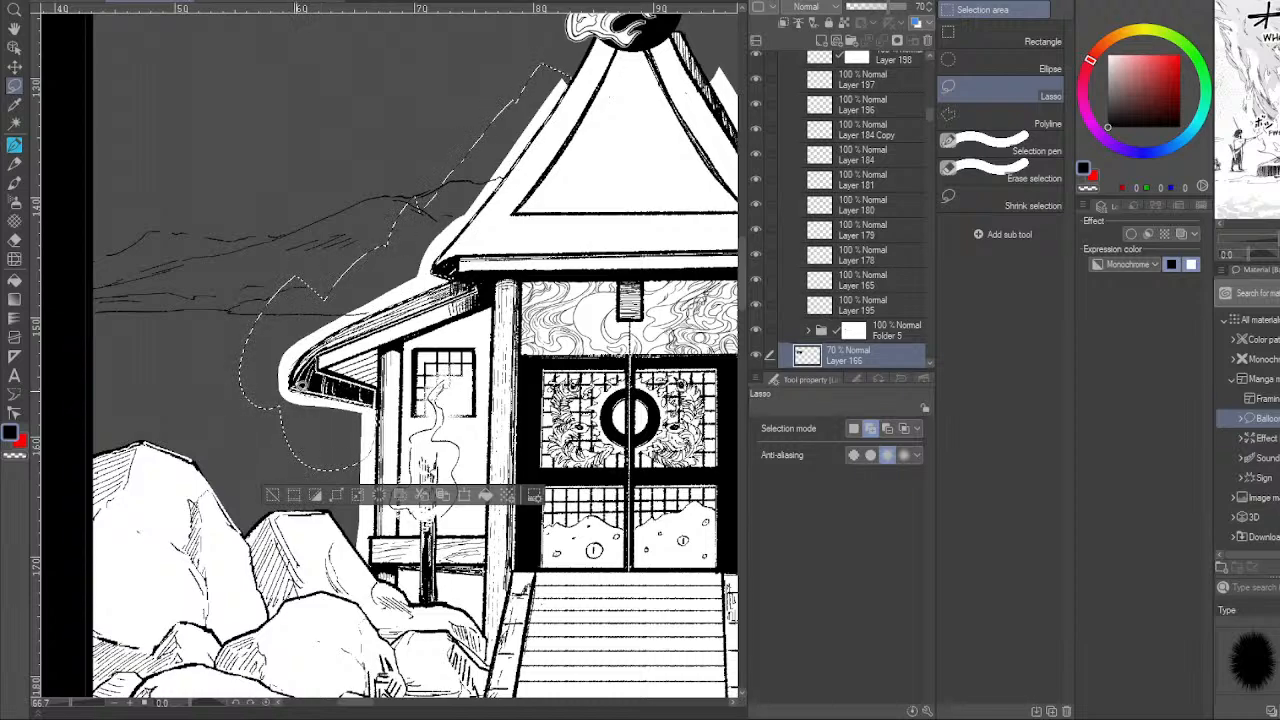
Extend the lasso selection down the temple's left wall to the rocks and the gaps beneath the porch.
left_click_drag(377, 424, 364, 288)
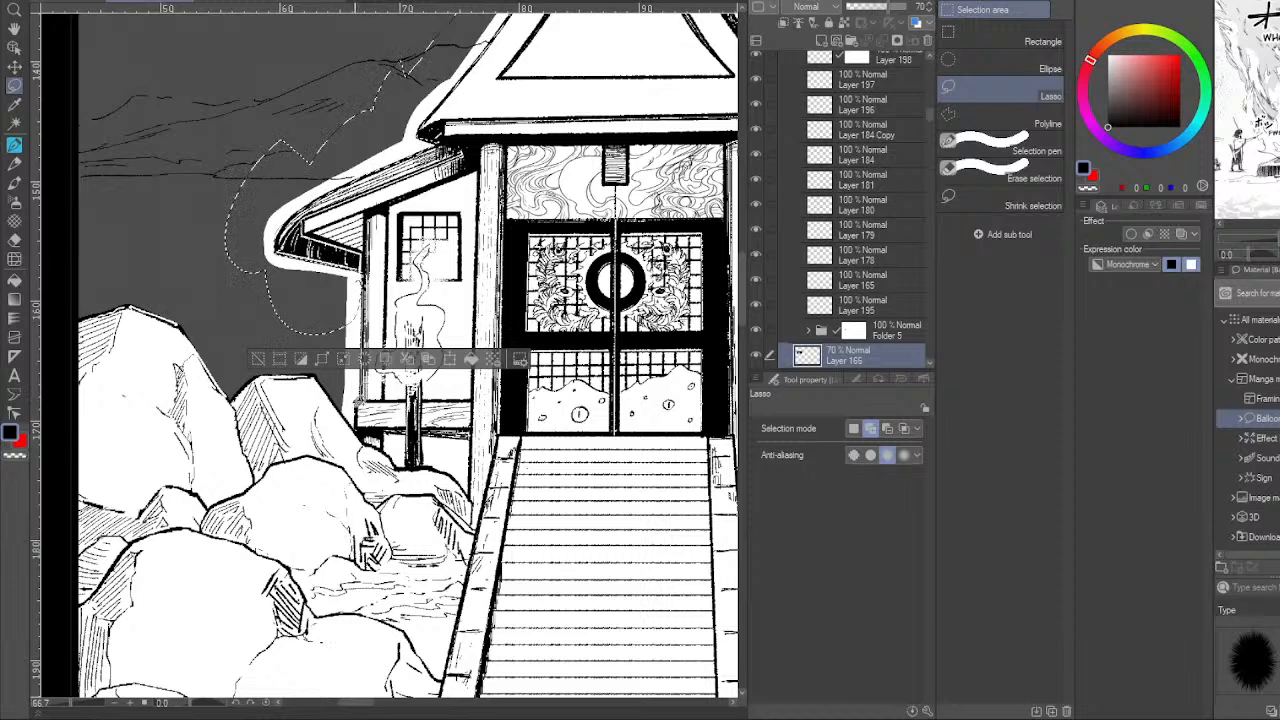
mouse_move(356, 431)
left_mouse_down()
mouse_move(334, 365)
mouse_move(341, 298)
left_mouse_up()
left_click_drag(483, 348, 404, 266)
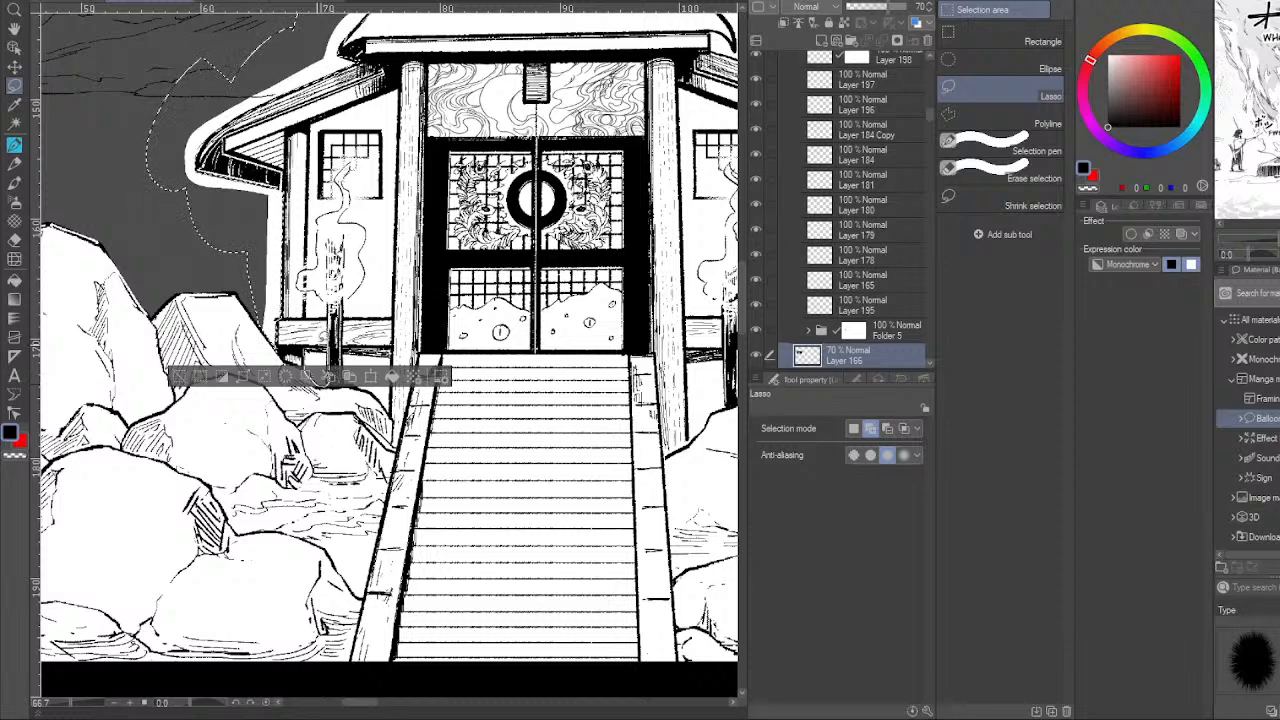
left_click_drag(328, 376, 352, 382)
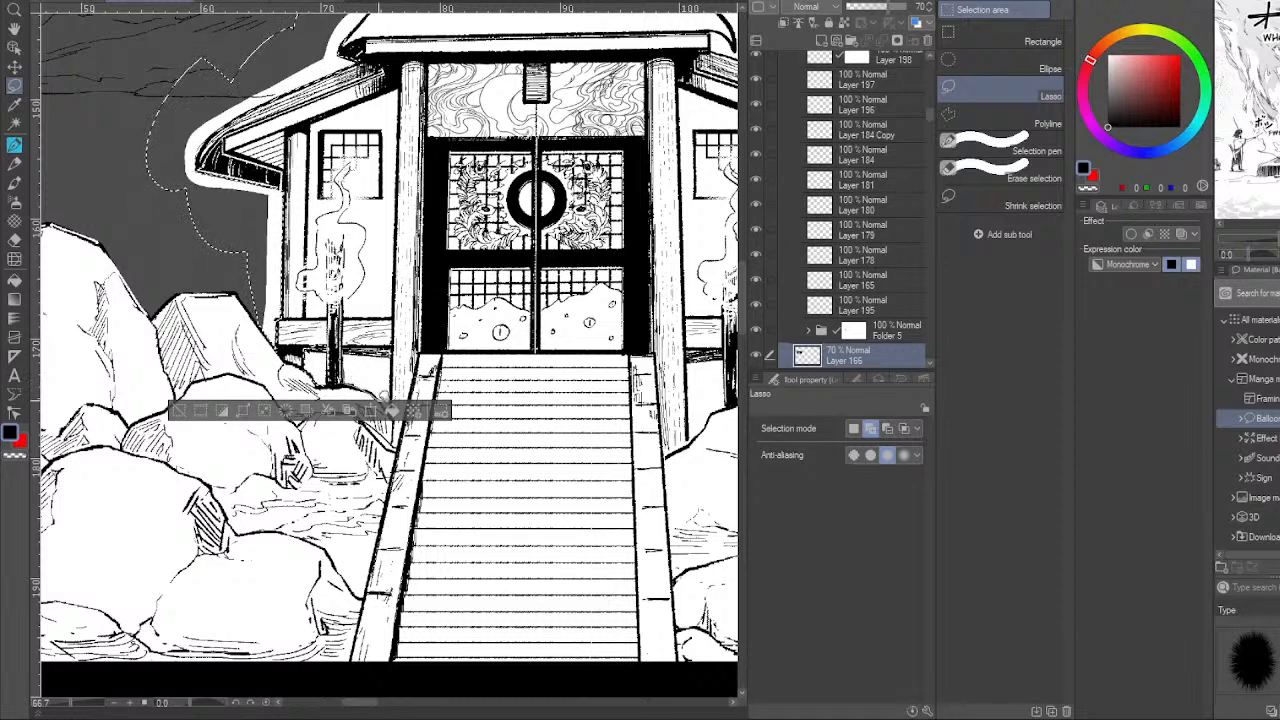
left_click_drag(356, 348, 388, 412)
Add the white gaps beneath the temple's right porch, along its right wall and around the right eave to the lasso selection.
mouse_move(626, 390)
left_mouse_down()
mouse_move(466, 358)
mouse_move(408, 280)
left_mouse_up()
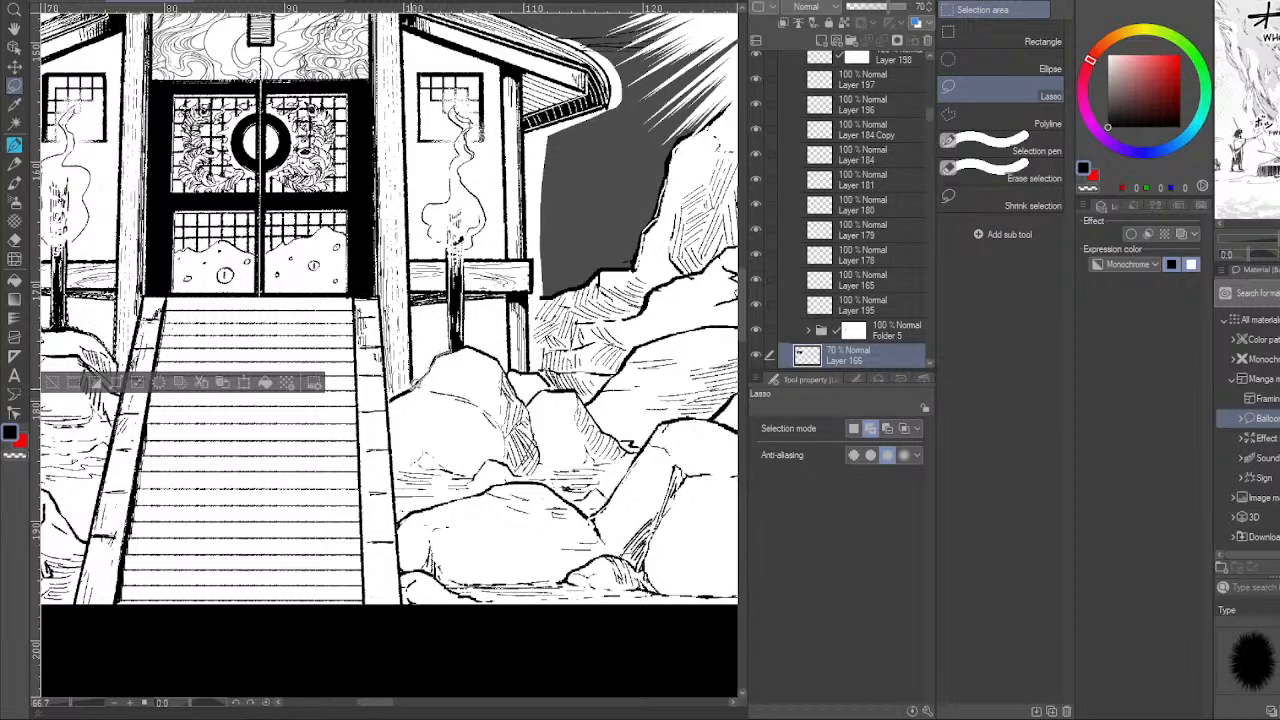
mouse_move(412, 358)
left_mouse_down()
mouse_move(411, 314)
mouse_move(449, 298)
left_mouse_up()
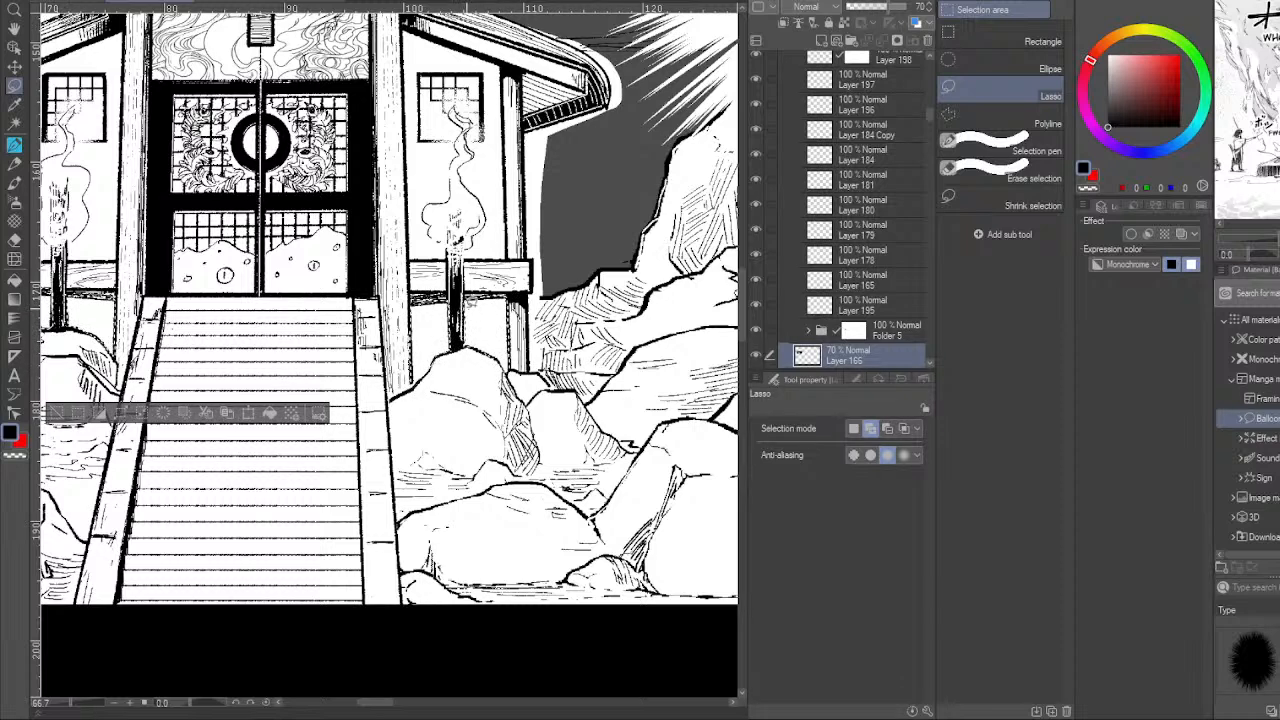
scroll(480, 310, "up", 2)
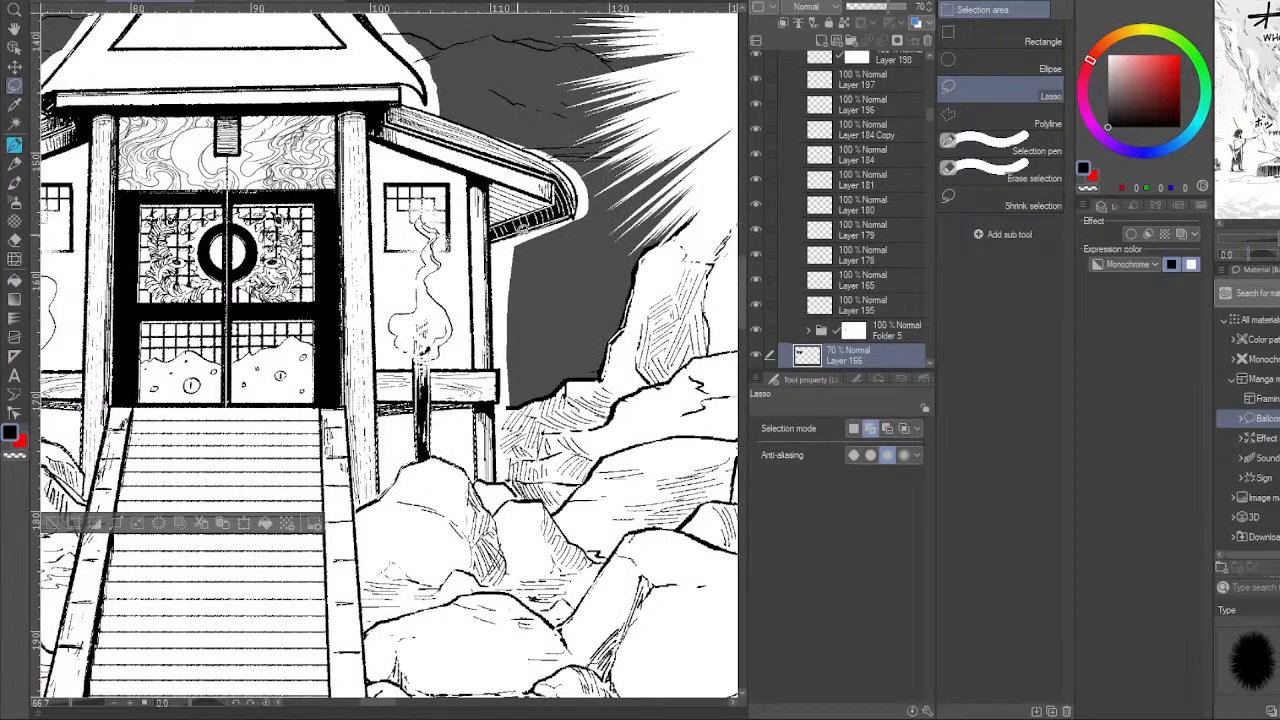
mouse_move(502, 287)
left_mouse_down()
mouse_move(580, 251)
mouse_move(588, 213)
mouse_move(603, 214)
left_mouse_up()
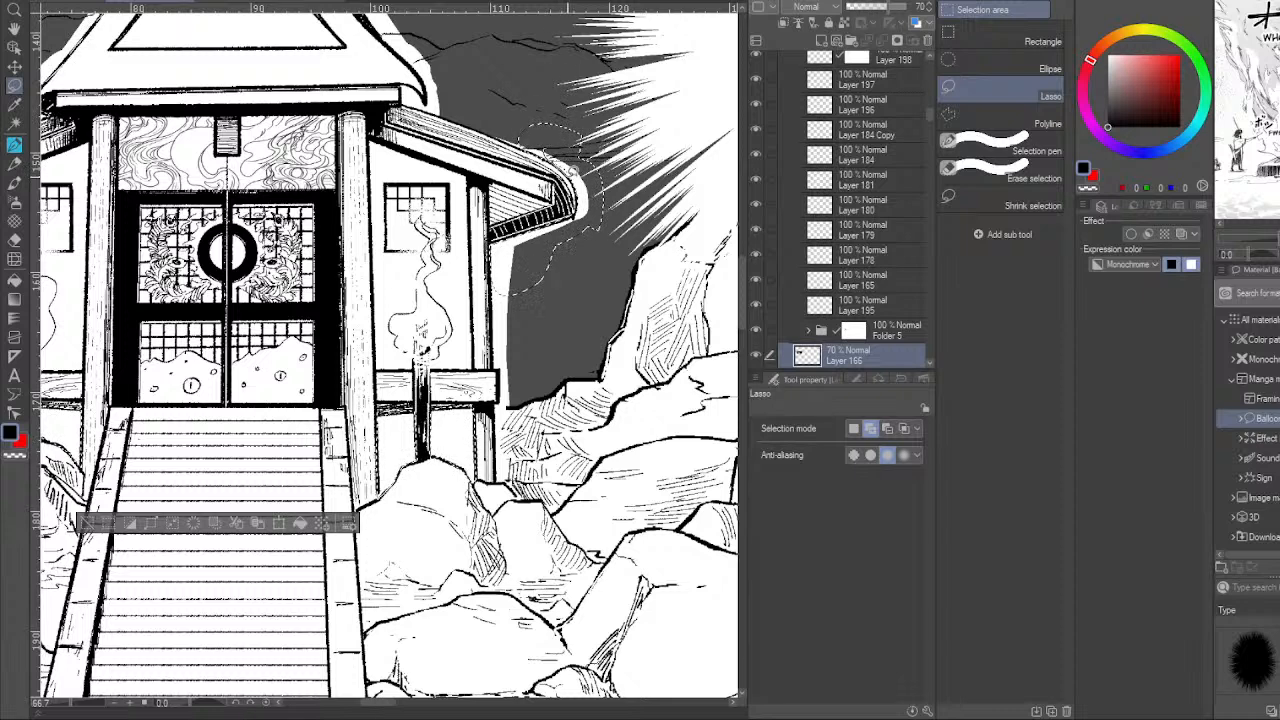
left_click_drag(590, 207, 612, 128)
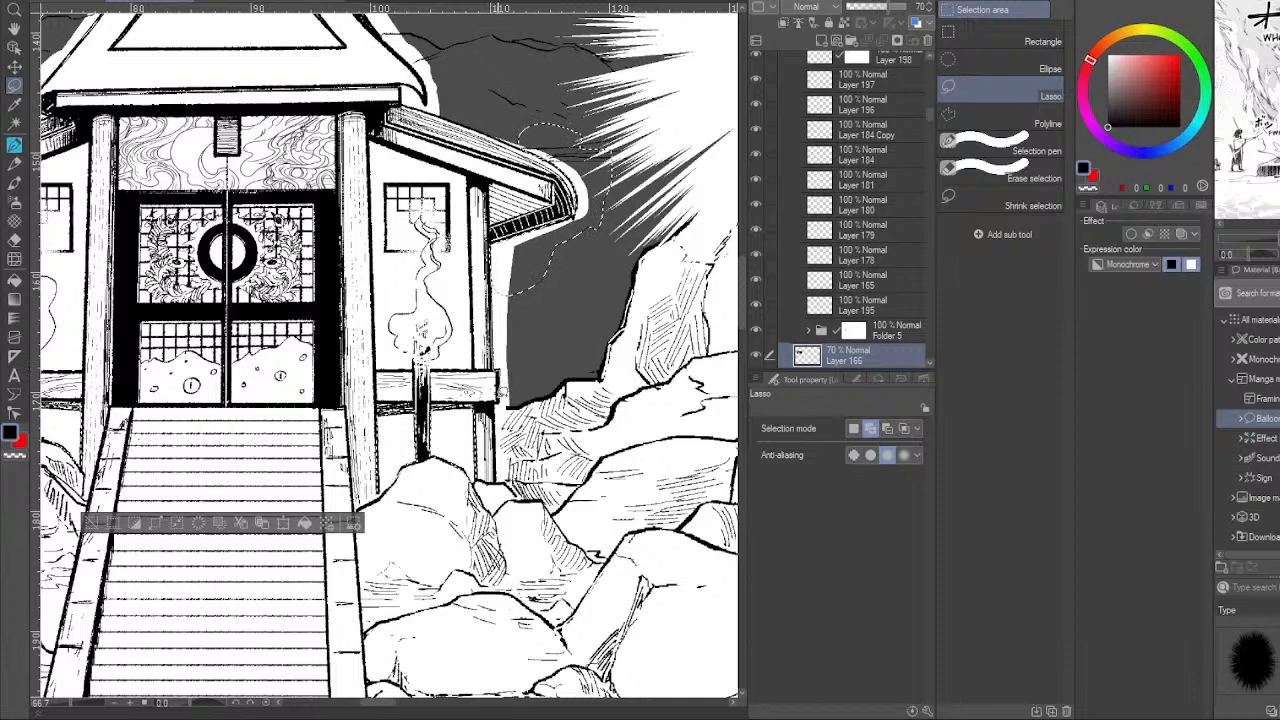
left_click_drag(557, 278, 514, 406)
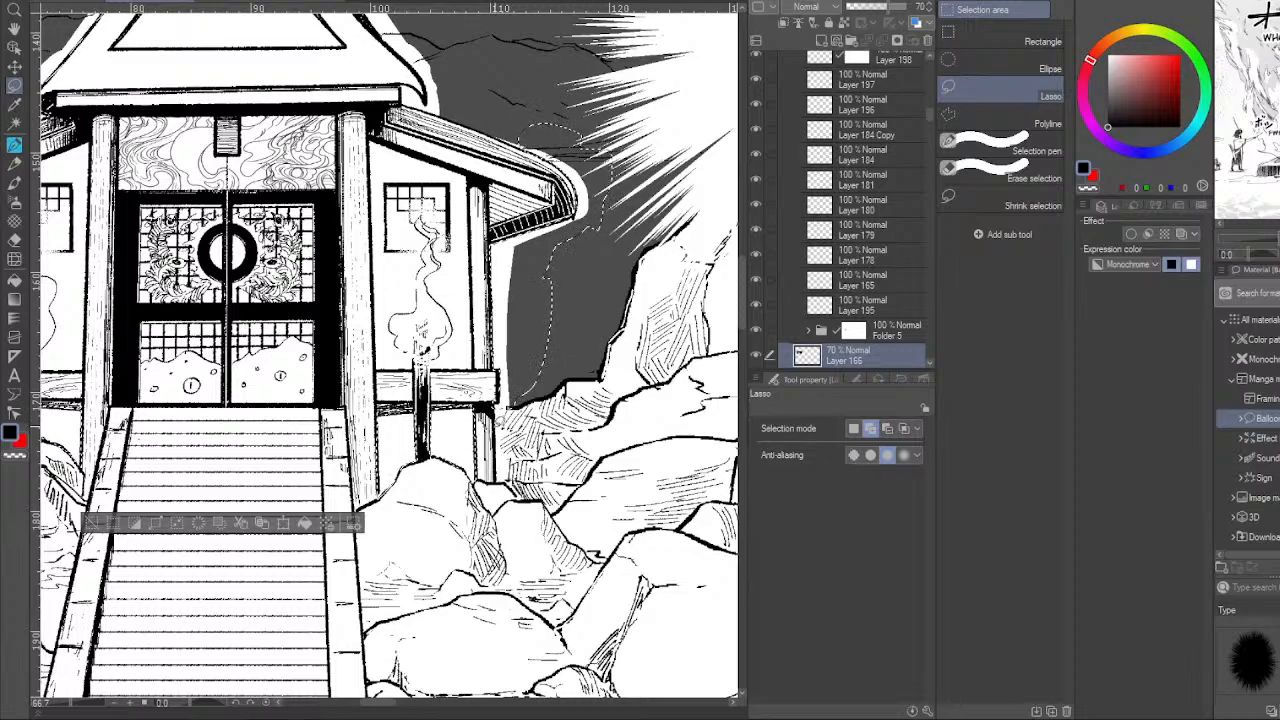
mouse_move(588, 275)
left_mouse_down()
mouse_move(520, 383)
mouse_move(474, 506)
mouse_move(530, 550)
left_mouse_up()
left_click_drag(485, 329, 527, 355)
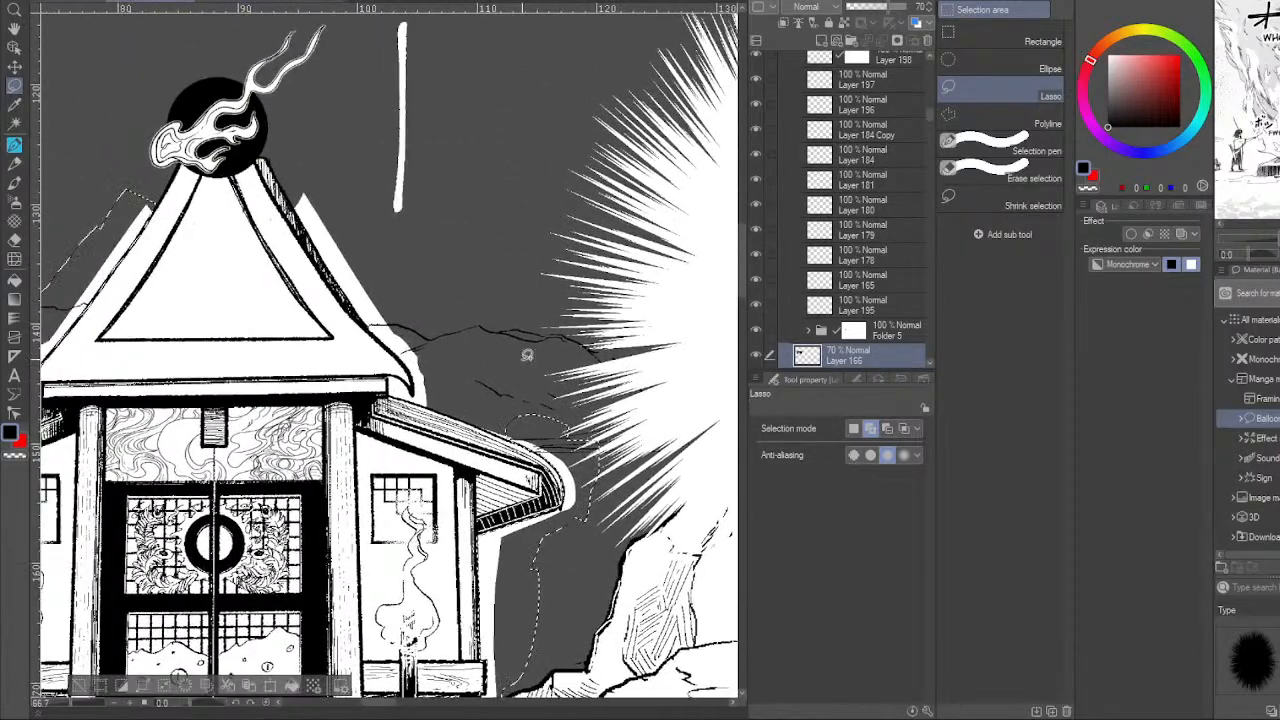
Add the main roof's right edge to the selection, fill the selected gaps with black on the sky layer and deselect.
left_click_drag(195, 706, 200, 706)
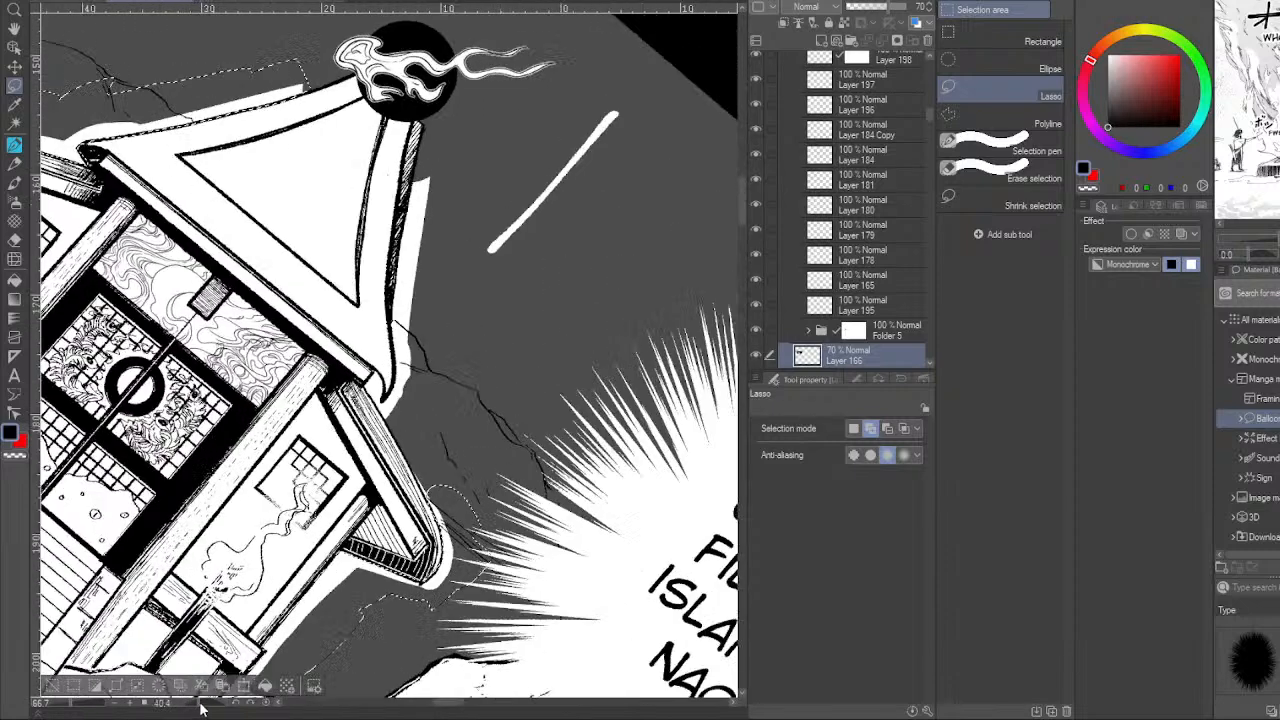
mouse_move(403, 192)
left_mouse_down()
mouse_move(392, 318)
mouse_move(471, 133)
left_mouse_up()
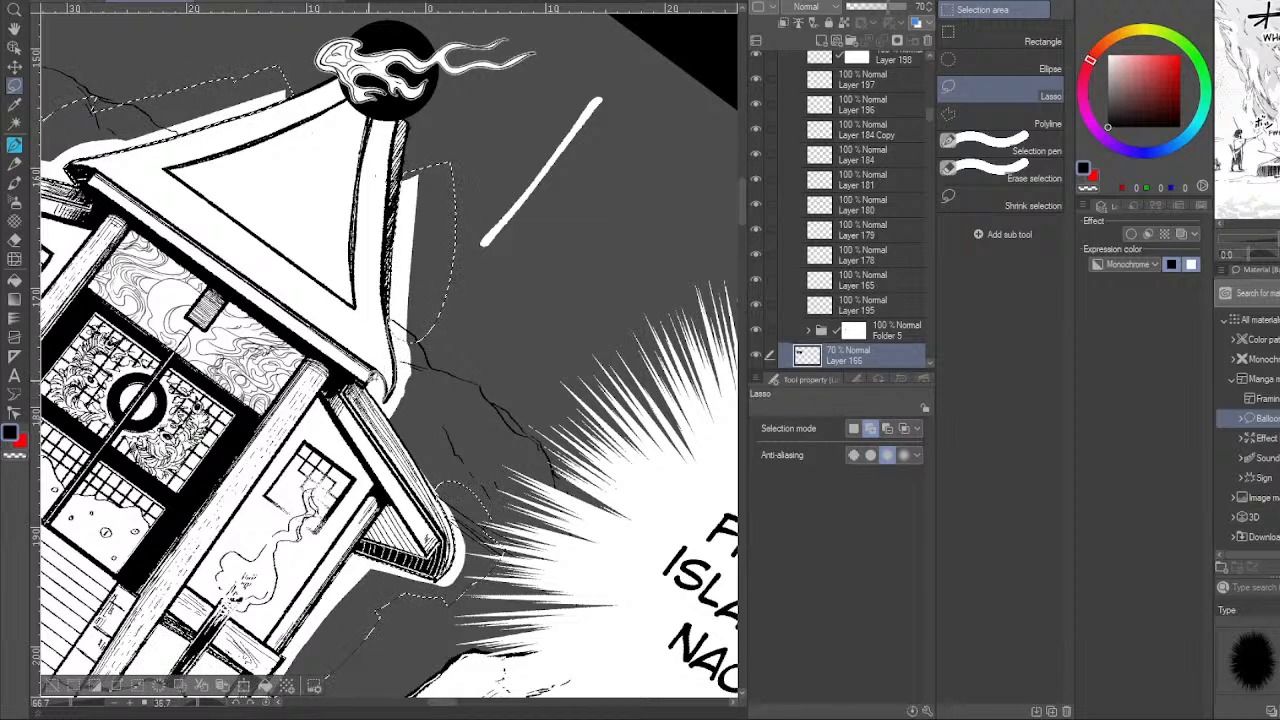
mouse_move(397, 422)
left_mouse_down()
mouse_move(444, 366)
mouse_move(443, 320)
left_mouse_up()
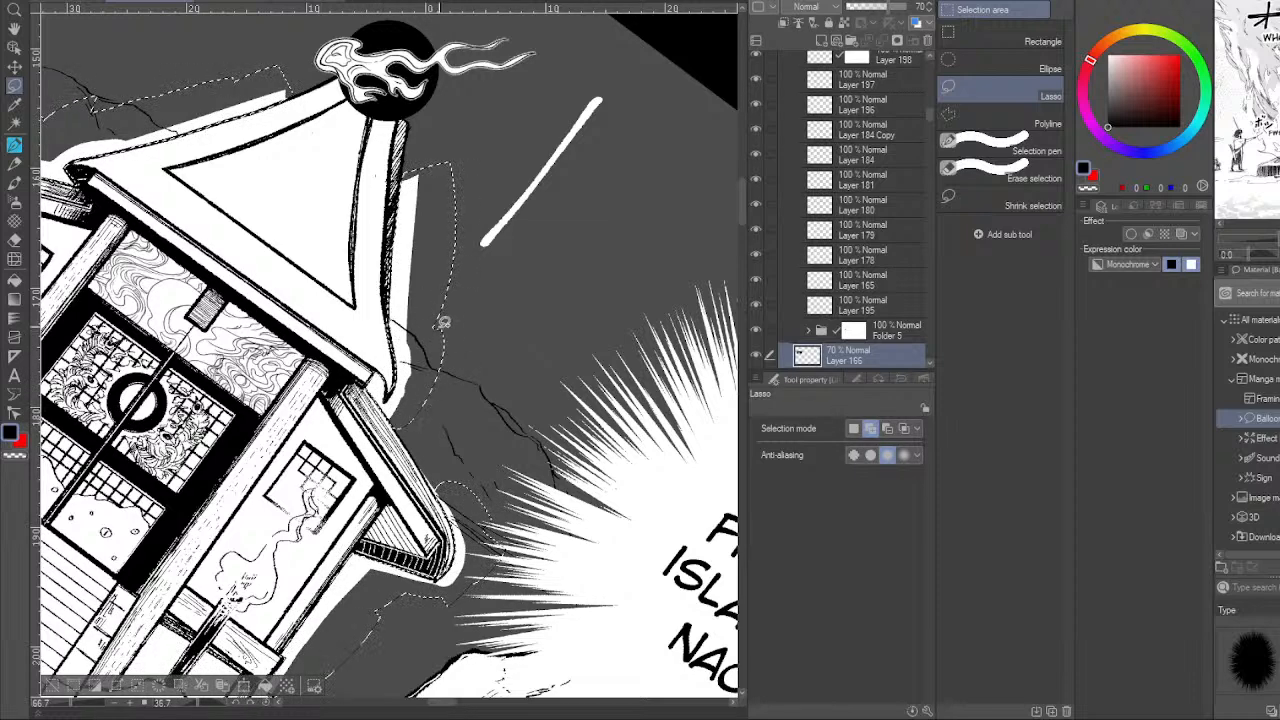
left_click_drag(474, 454, 572, 459)
left_click(268, 705)
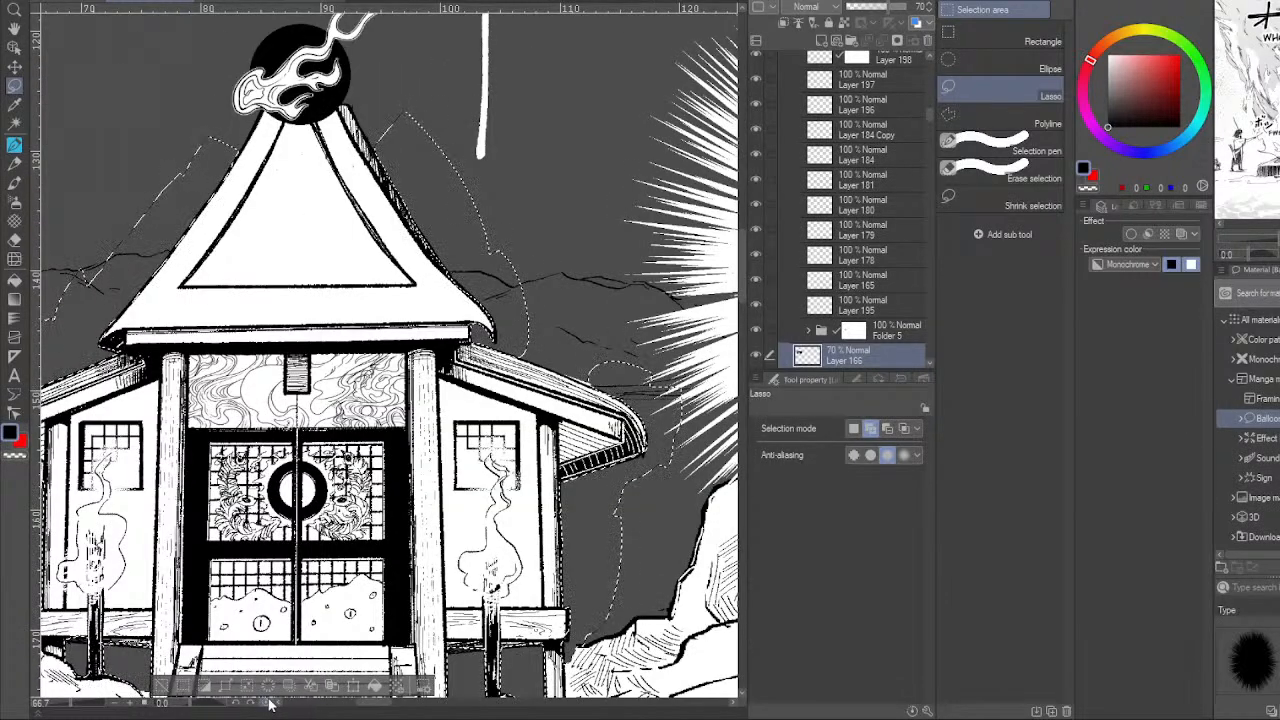
key("ctrl+d")
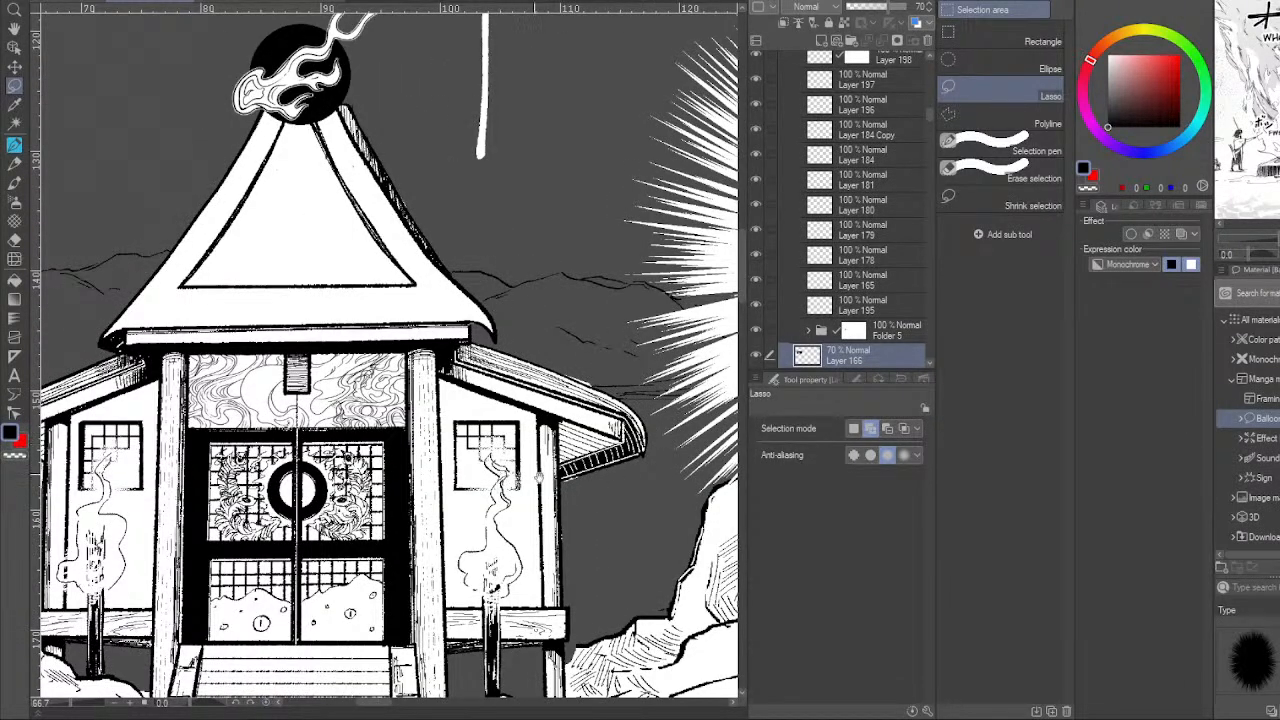
Inspect the black sky fill around the temple's eaves, porch and rocks for leftover gaps.
left_click(15, 145)
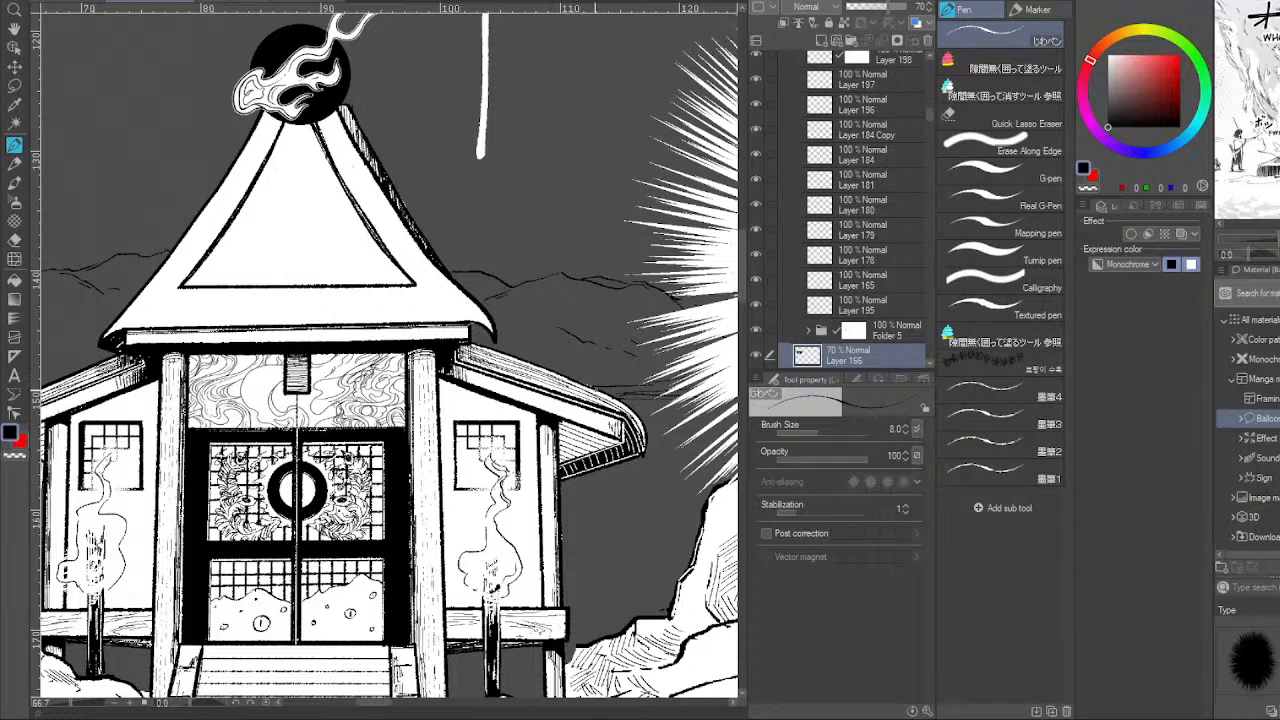
left_click_drag(515, 599, 630, 459)
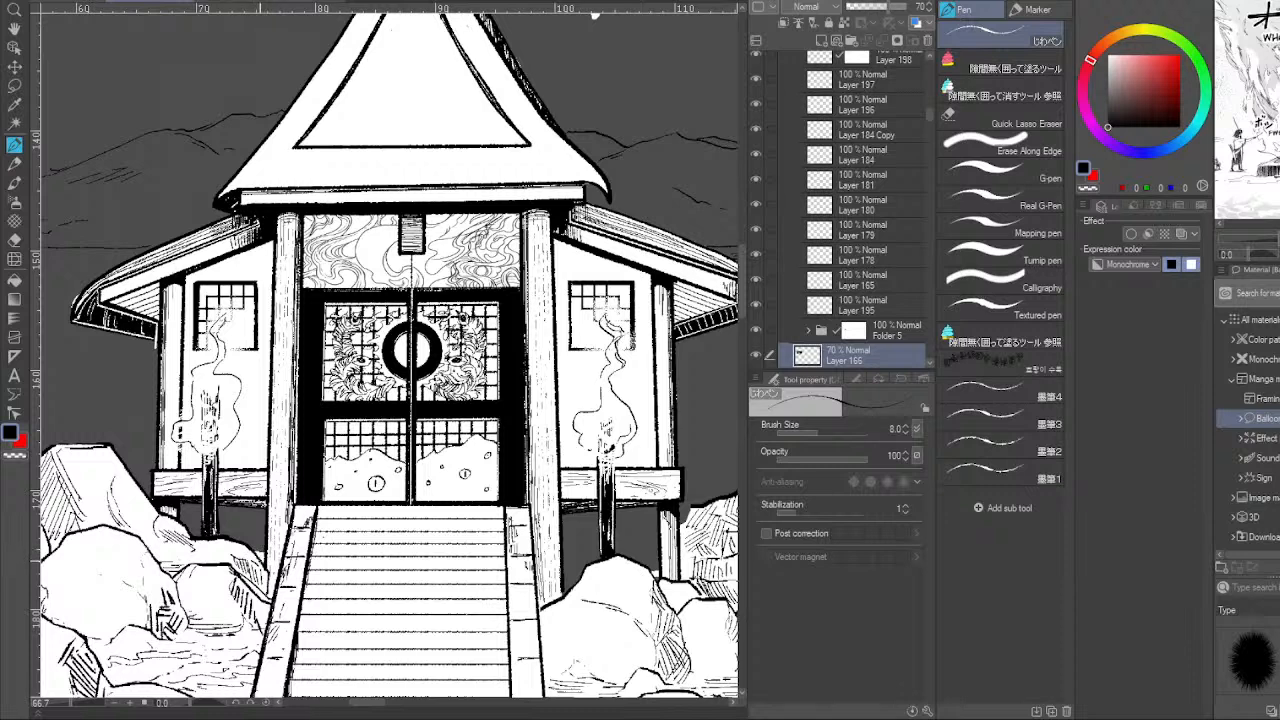
left_click(14, 85)
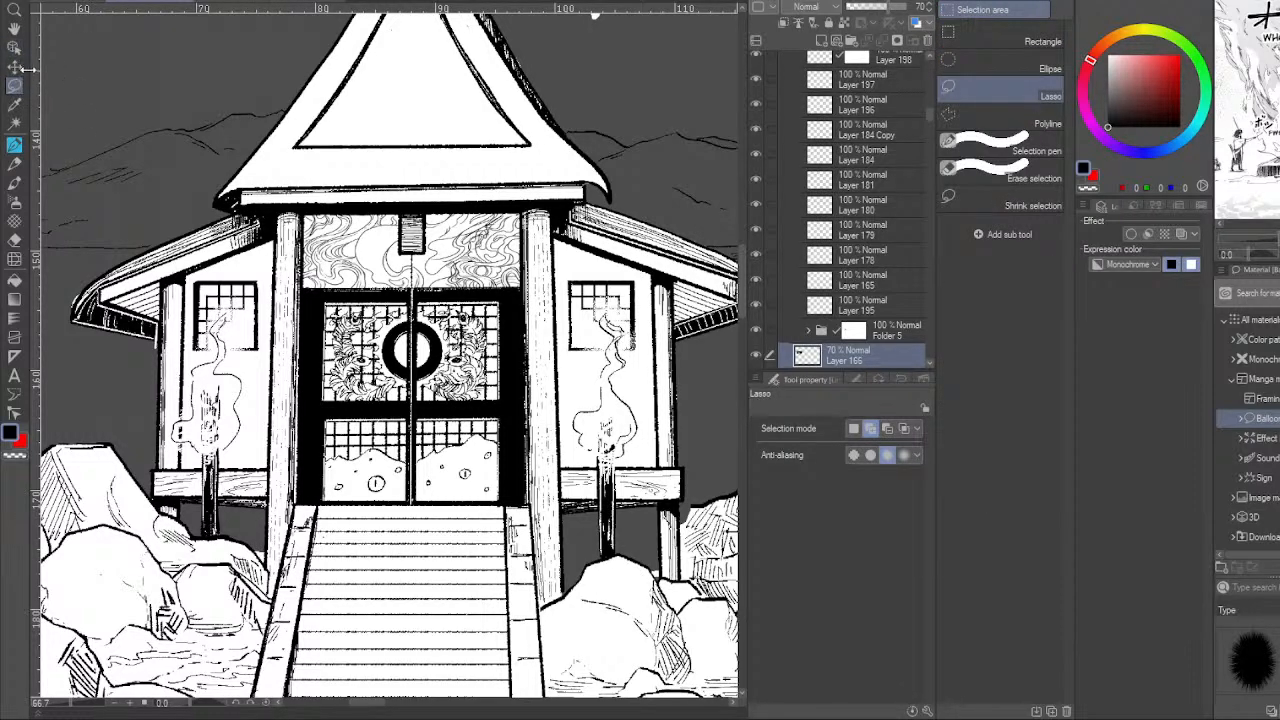
left_click(14, 47)
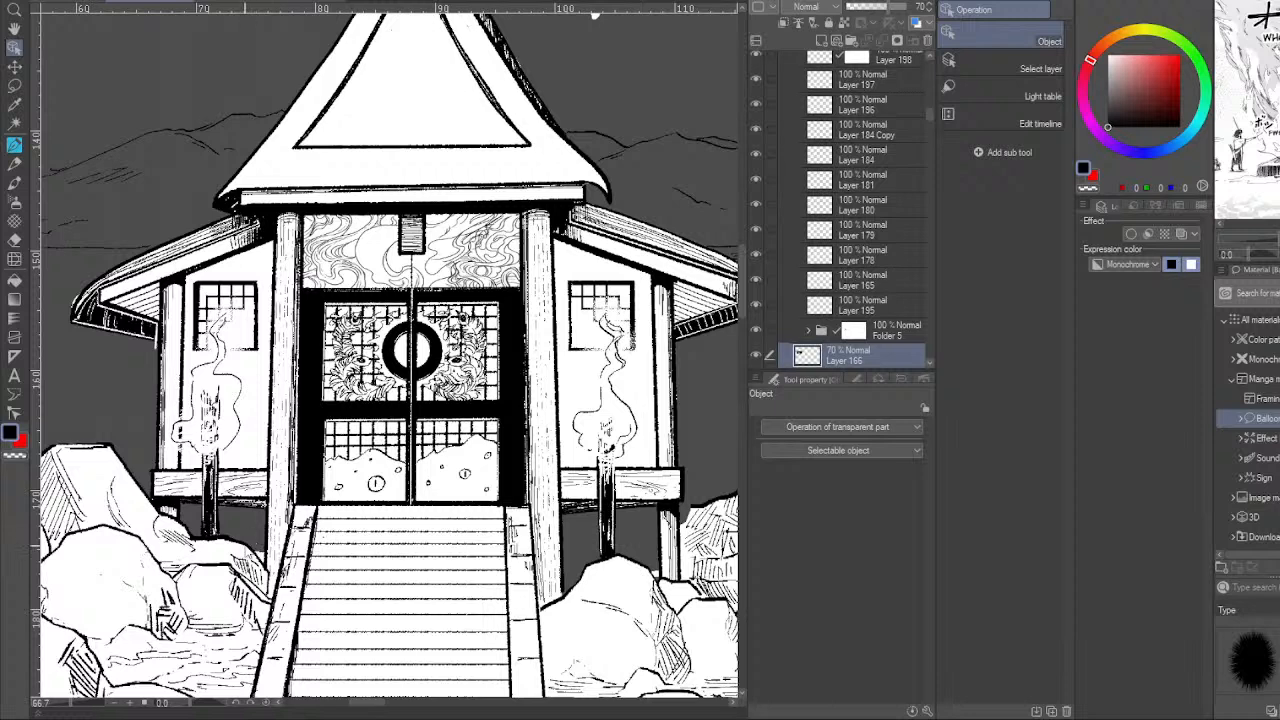
left_click(246, 548)
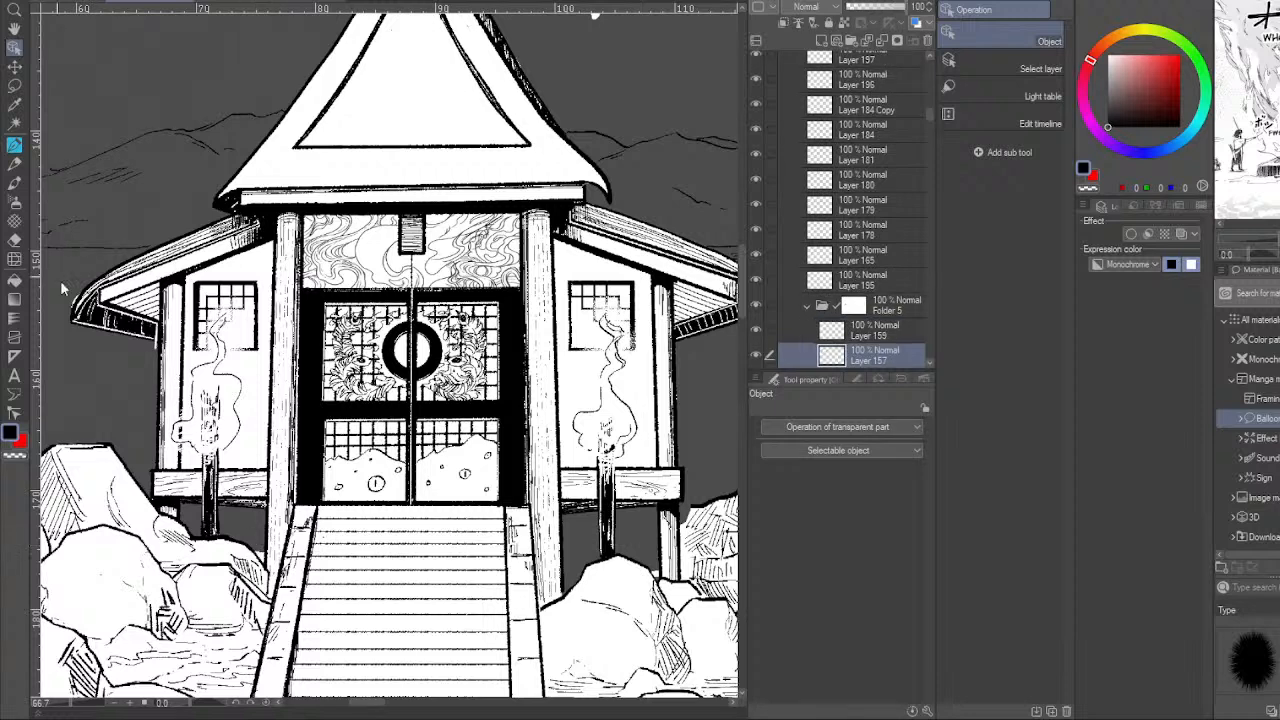
left_click(14, 146)
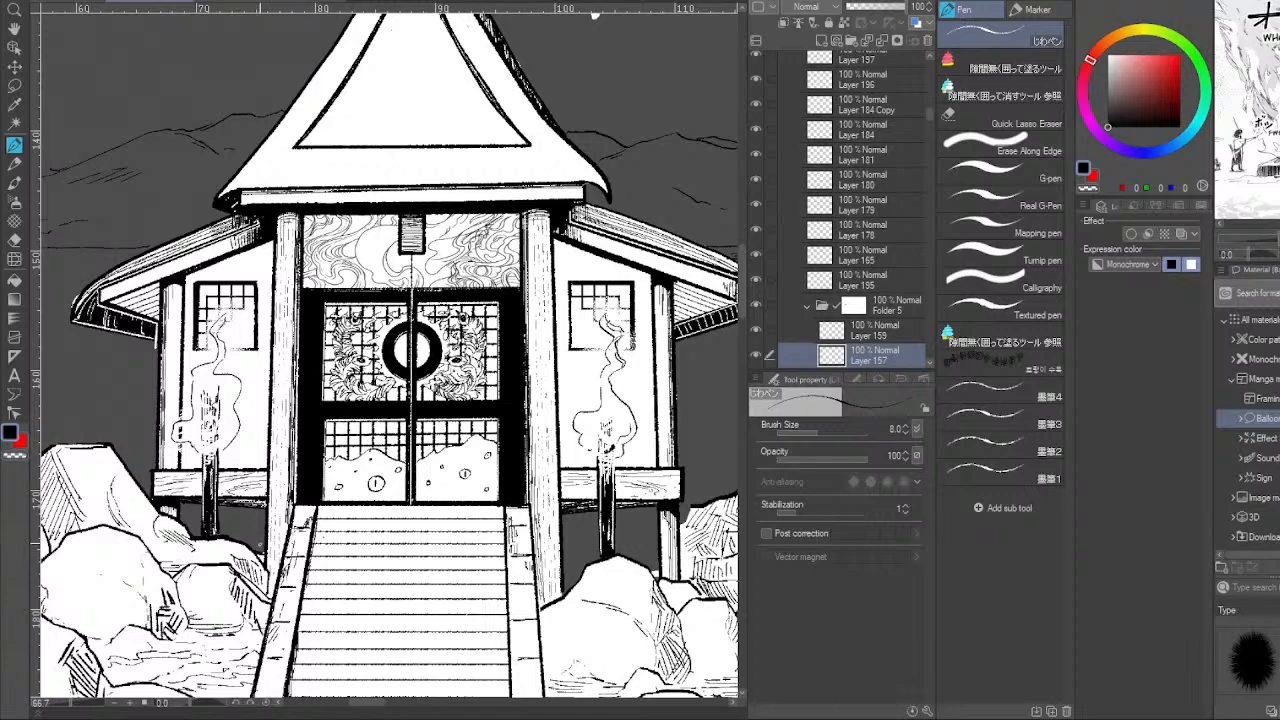
left_click_drag(694, 496, 601, 450)
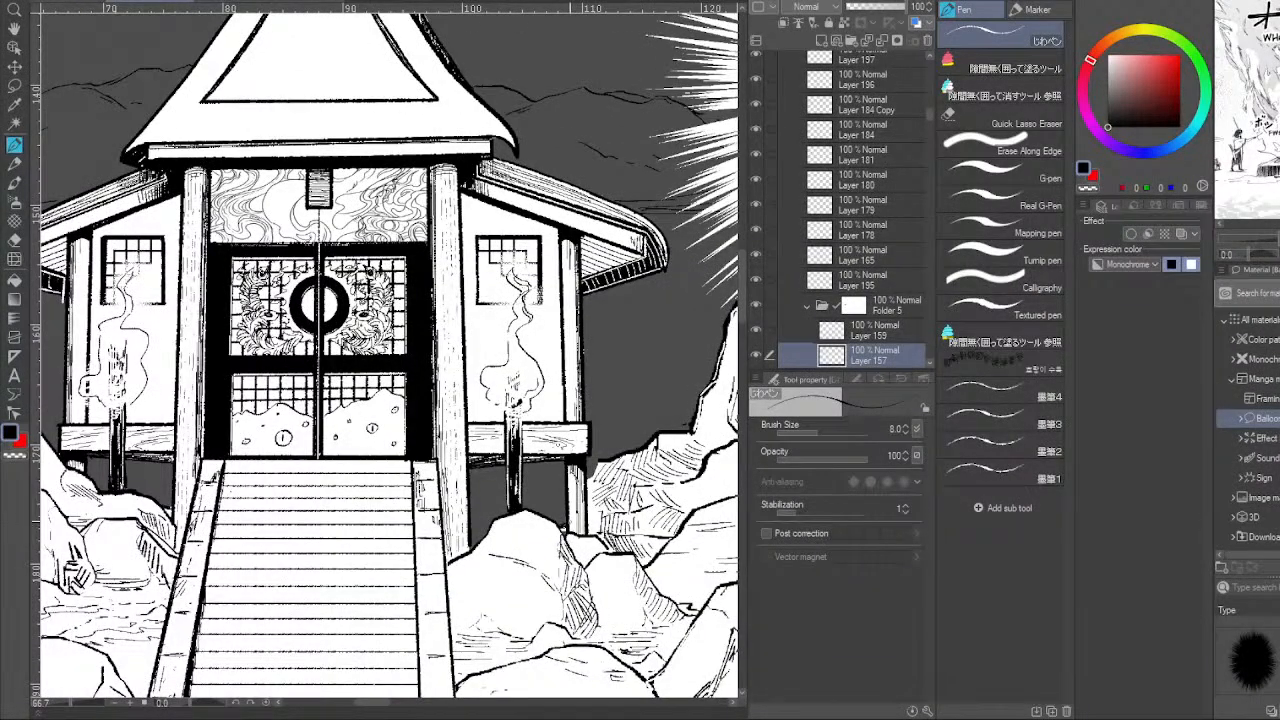
left_click_drag(324, 502, 463, 642)
left_click_drag(598, 616, 514, 490)
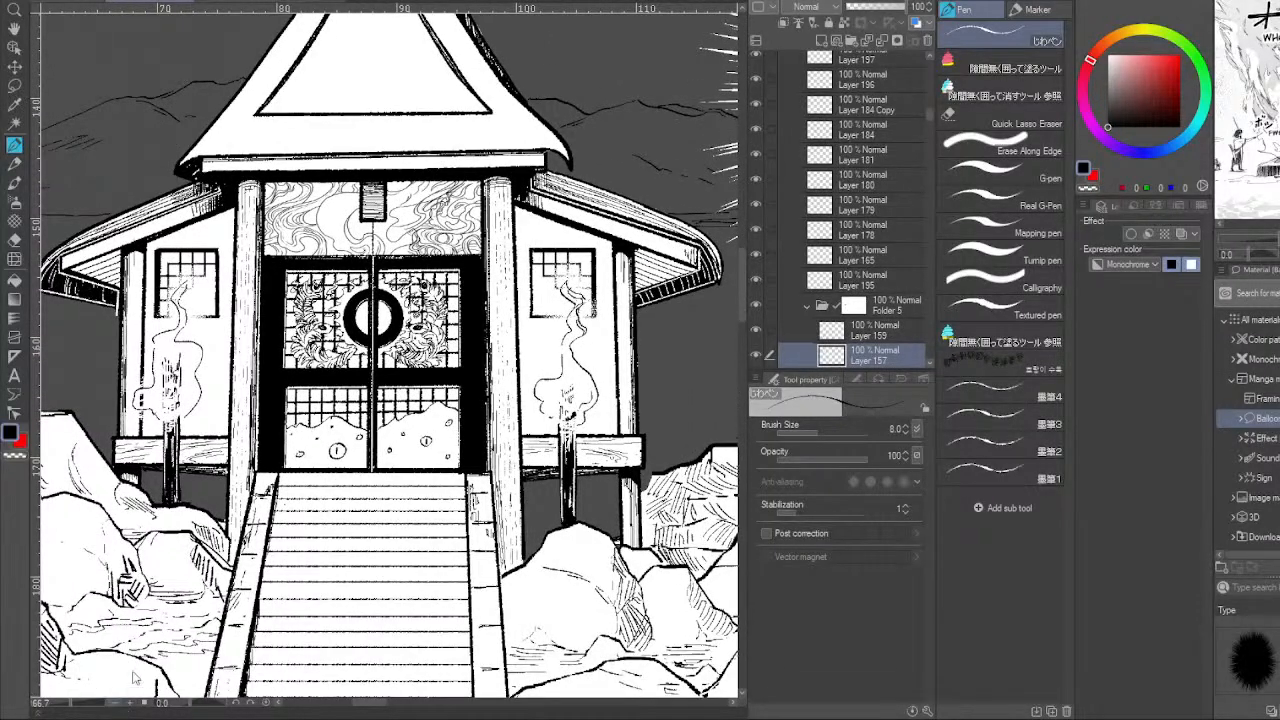
key("ctrl+minus")
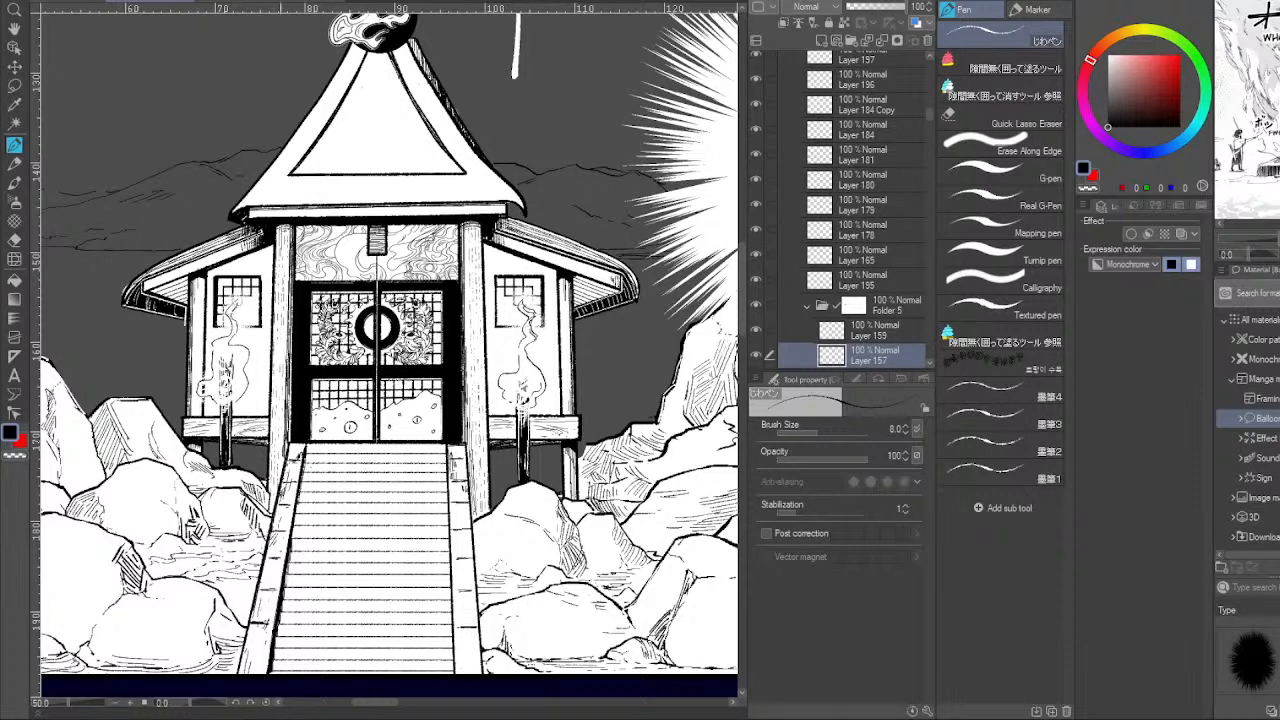
key("ctrl+minus")
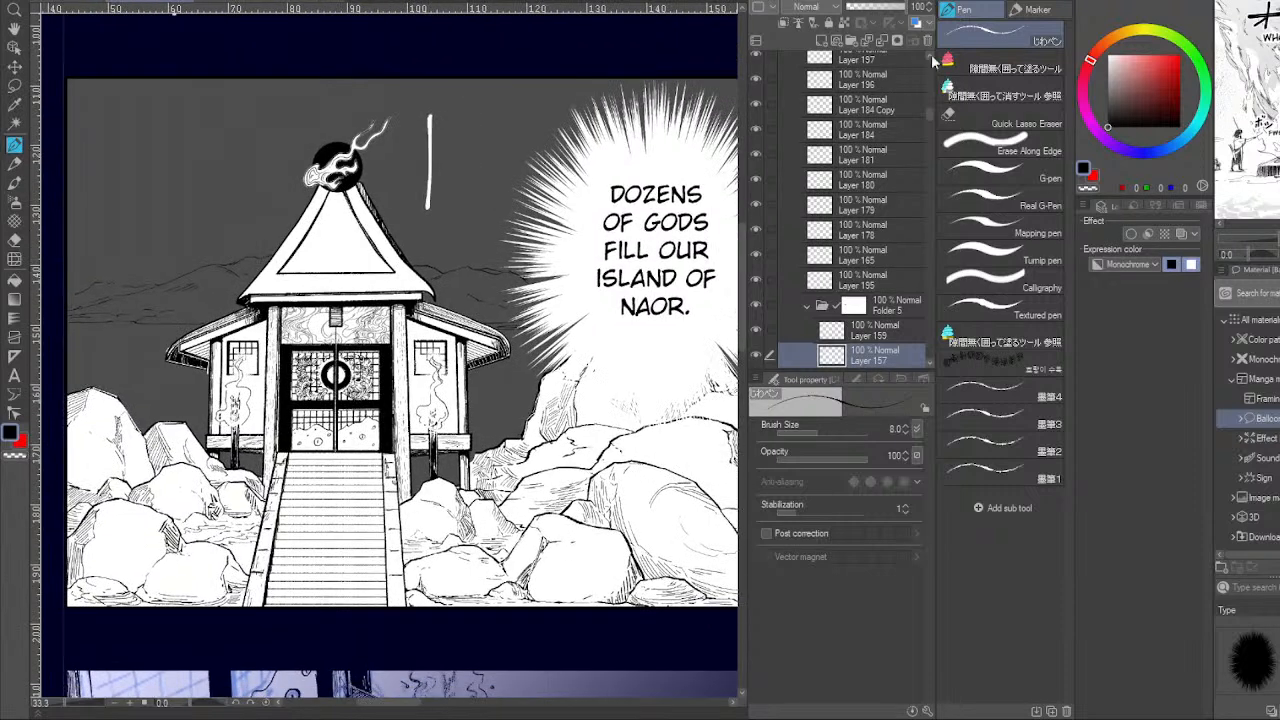
Select the 70% opacity sky layer and show the Manga gradient layer over the temple panel.
scroll(929, 125, "down", 6)
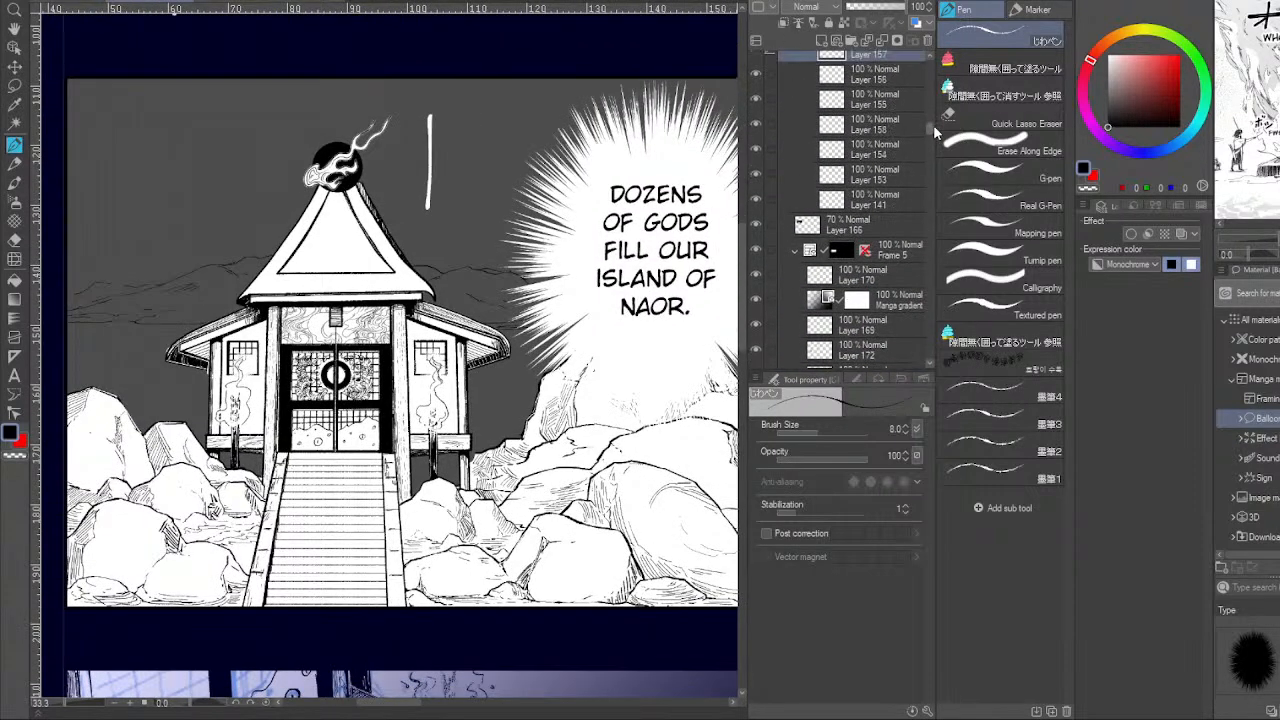
scroll(933, 124, "up", 1)
left_click(805, 226)
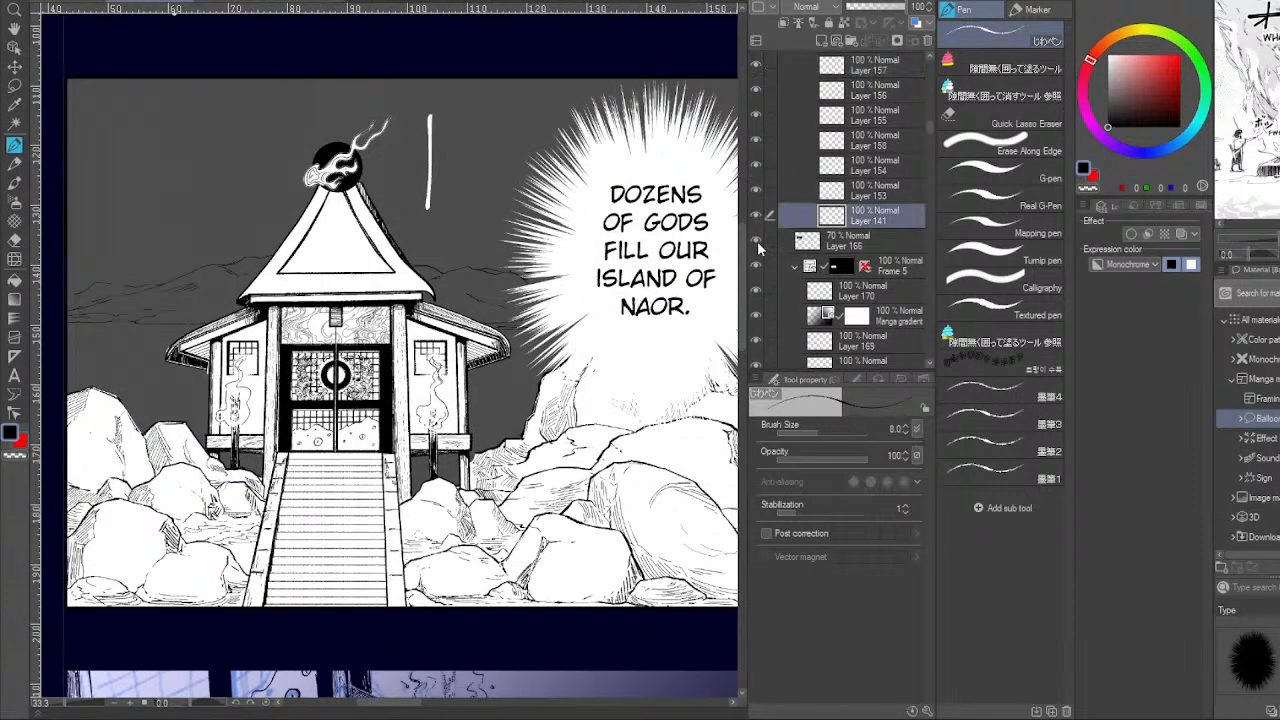
left_click(756, 240)
left_click(756, 240)
left_click(830, 242)
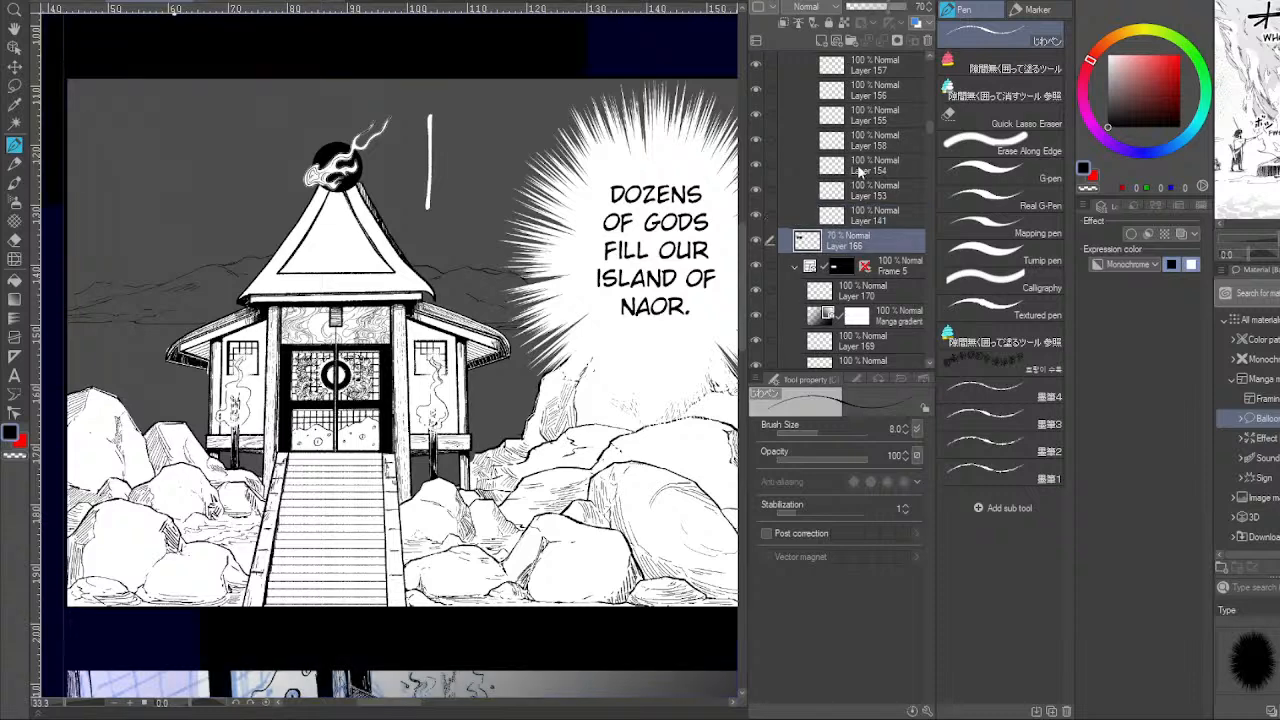
left_click_drag(926, 128, 925, 78)
left_click(756, 254)
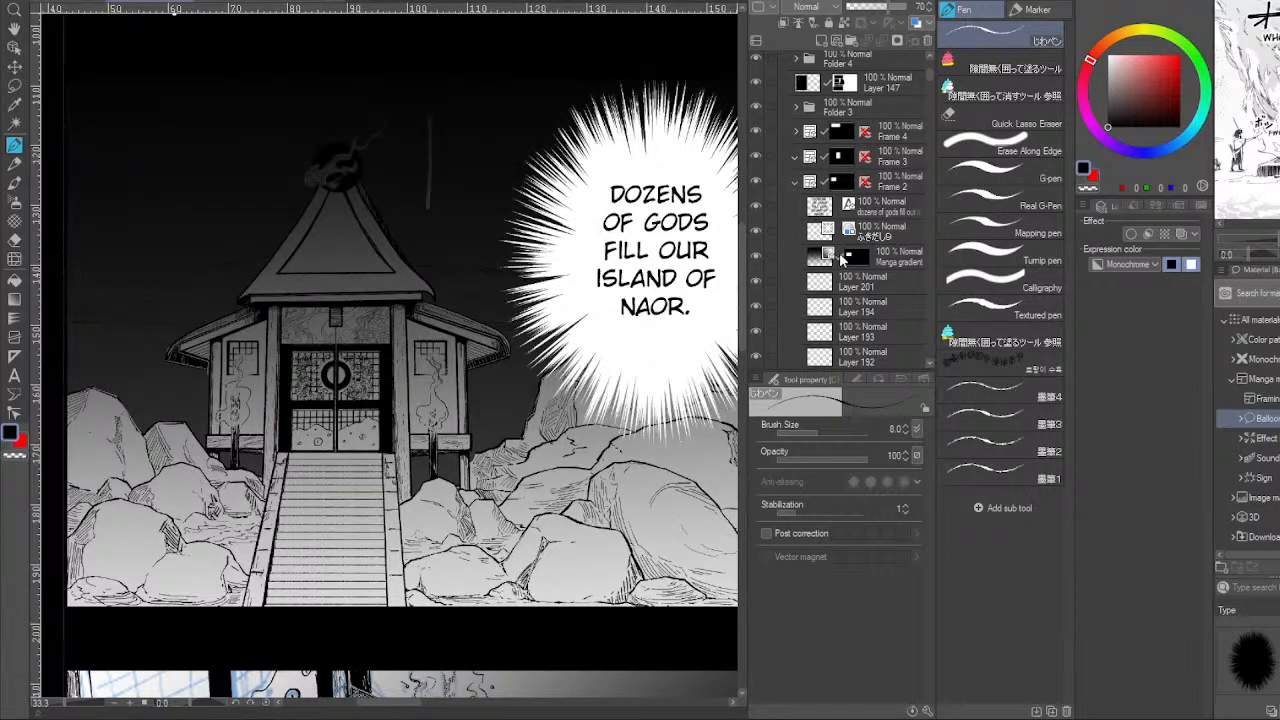
left_click_drag(598, 362, 566, 414)
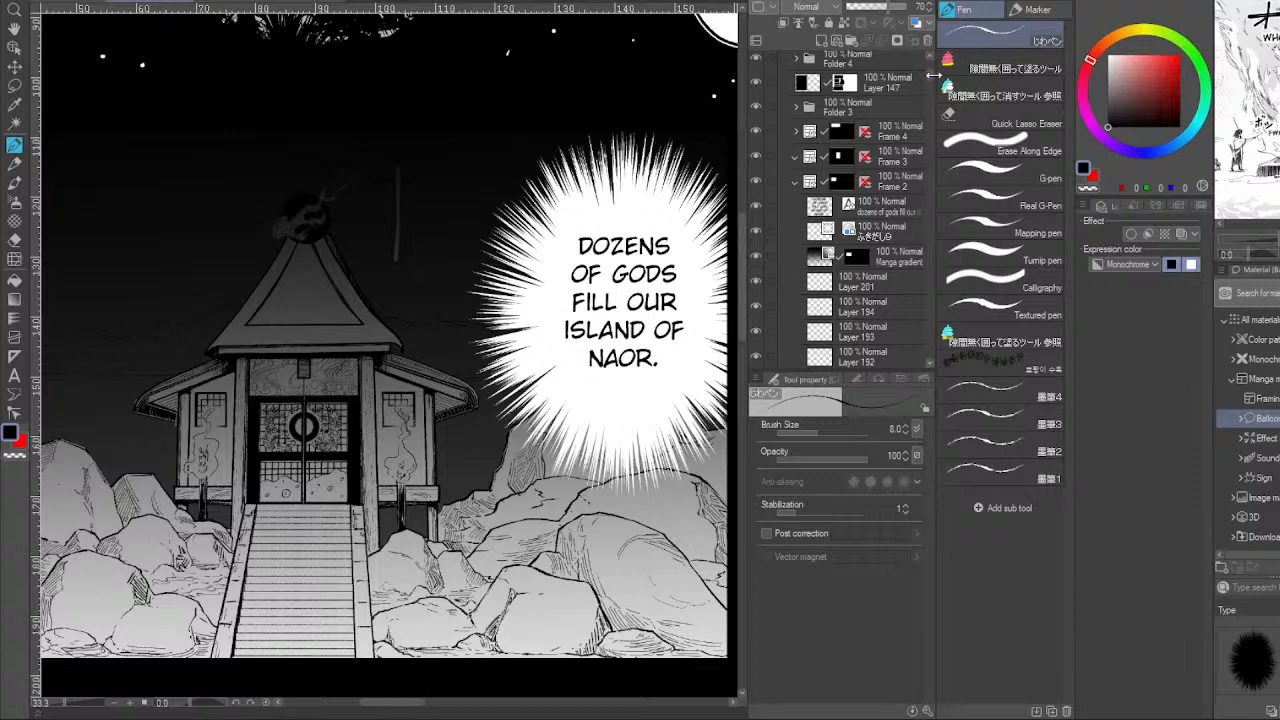
Remove the stray white vertical line in the sky beside the roof ornament, hiding the Manga gradient only while doing so.
left_click_drag(930, 76, 932, 130)
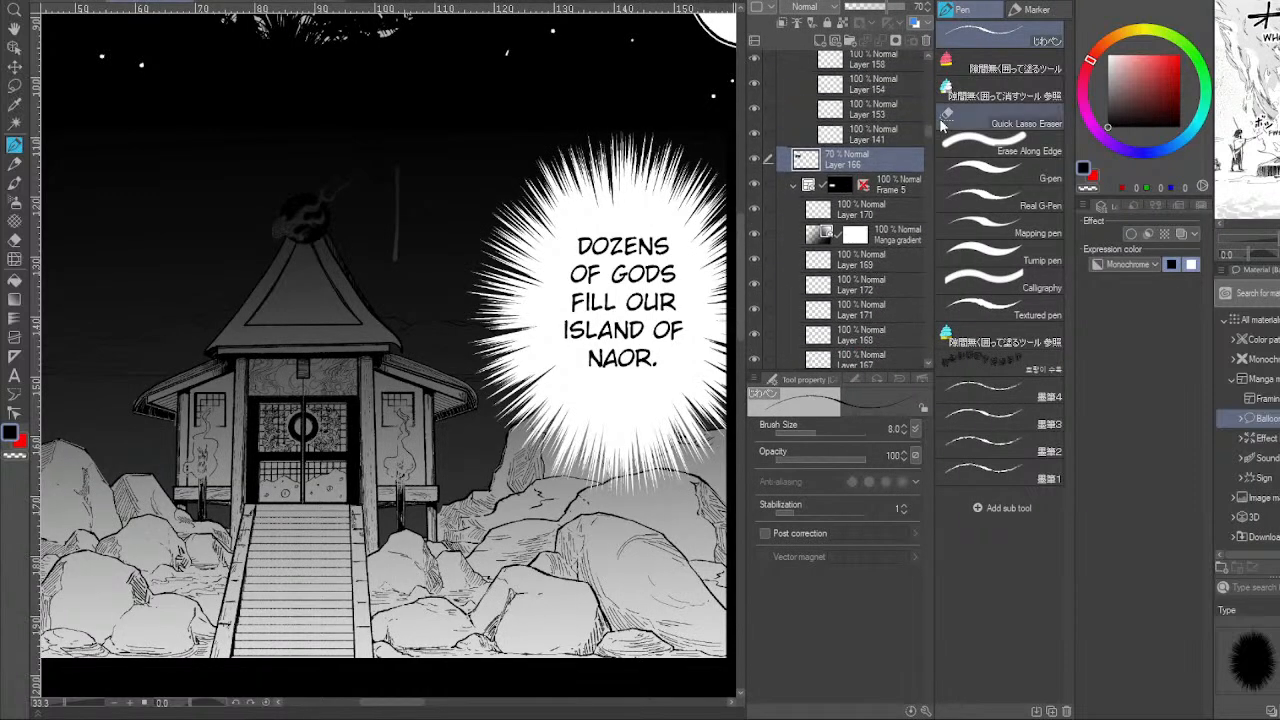
left_click(1040, 176)
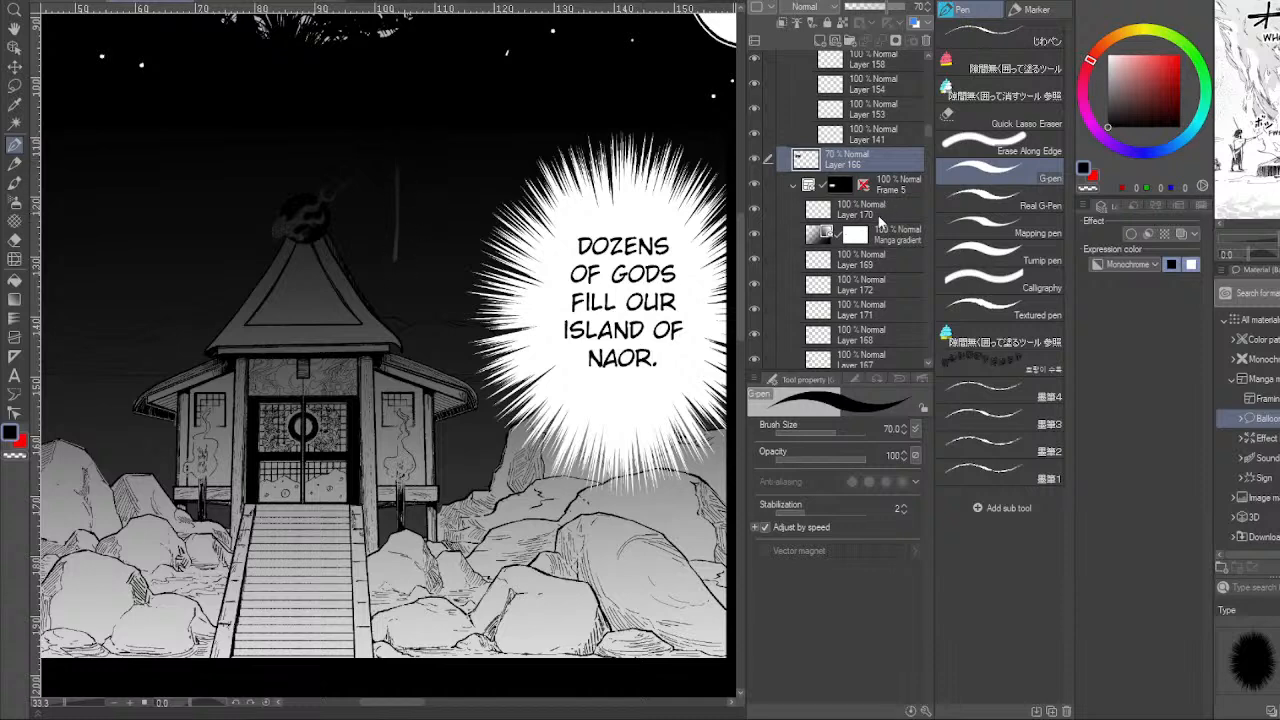
left_click_drag(930, 130, 940, 86)
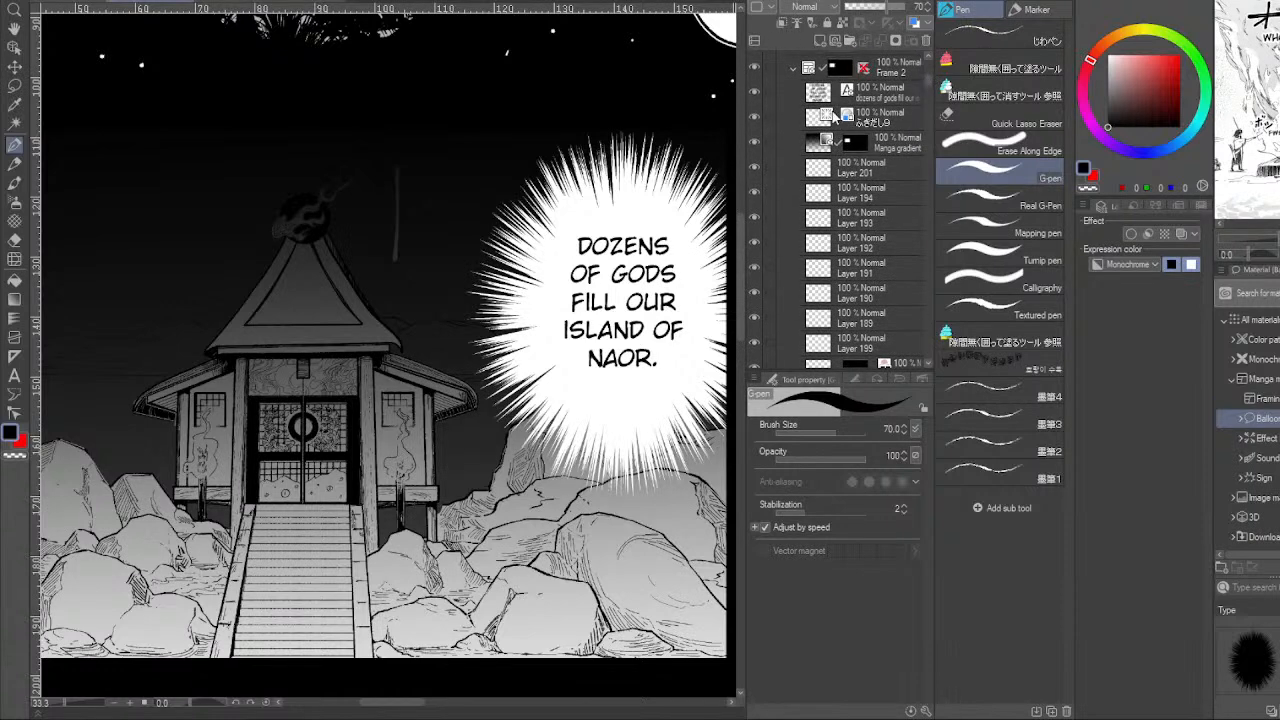
left_click(755, 143)
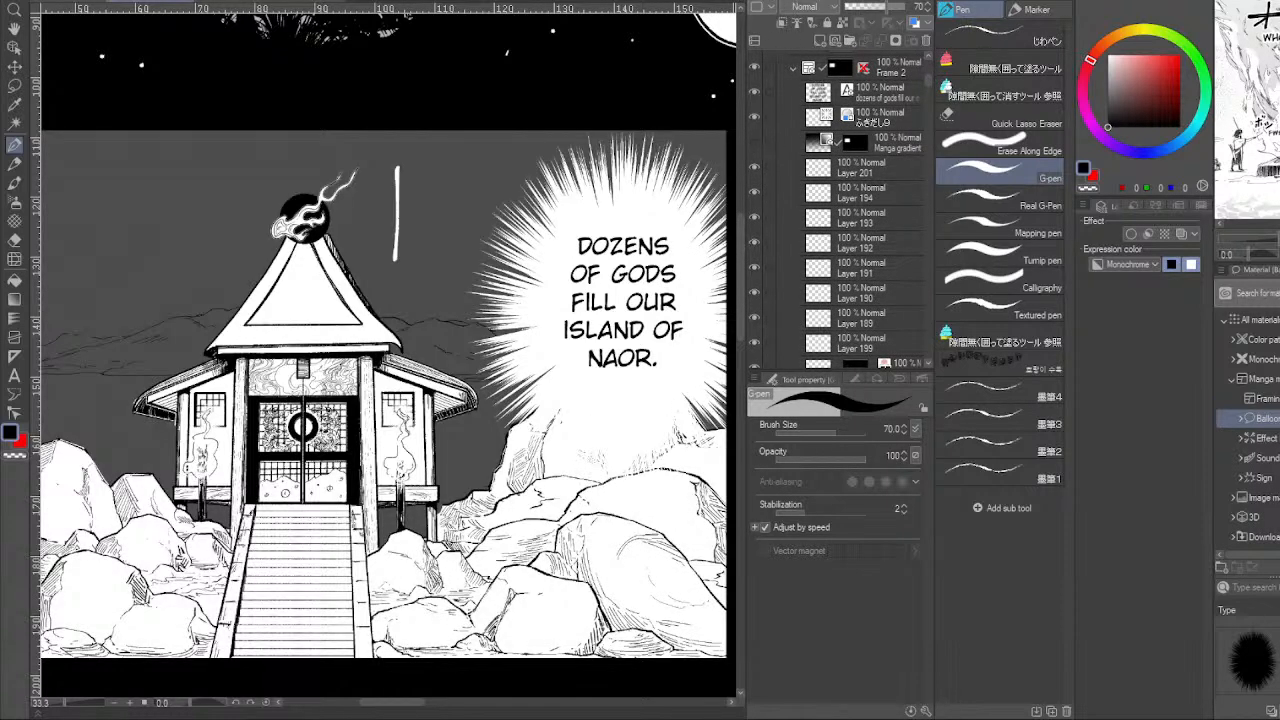
left_click(14, 47)
left_click(398, 178)
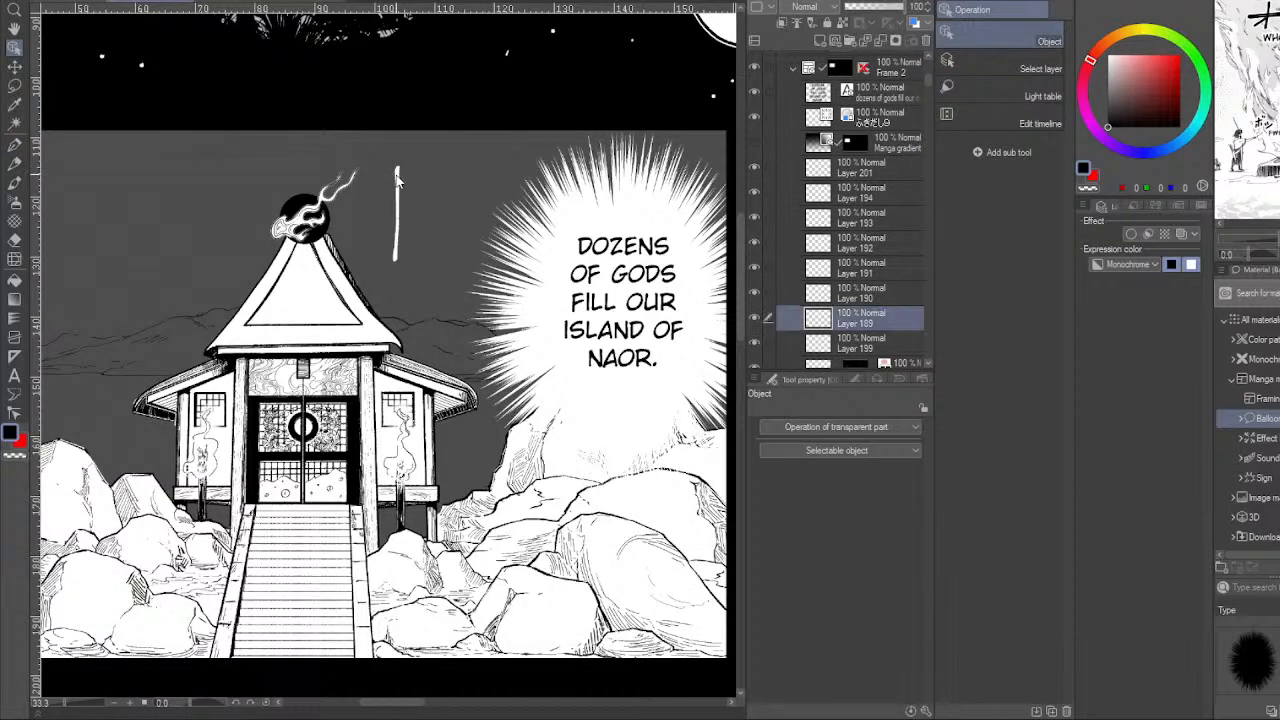
left_click_drag(401, 167, 393, 248)
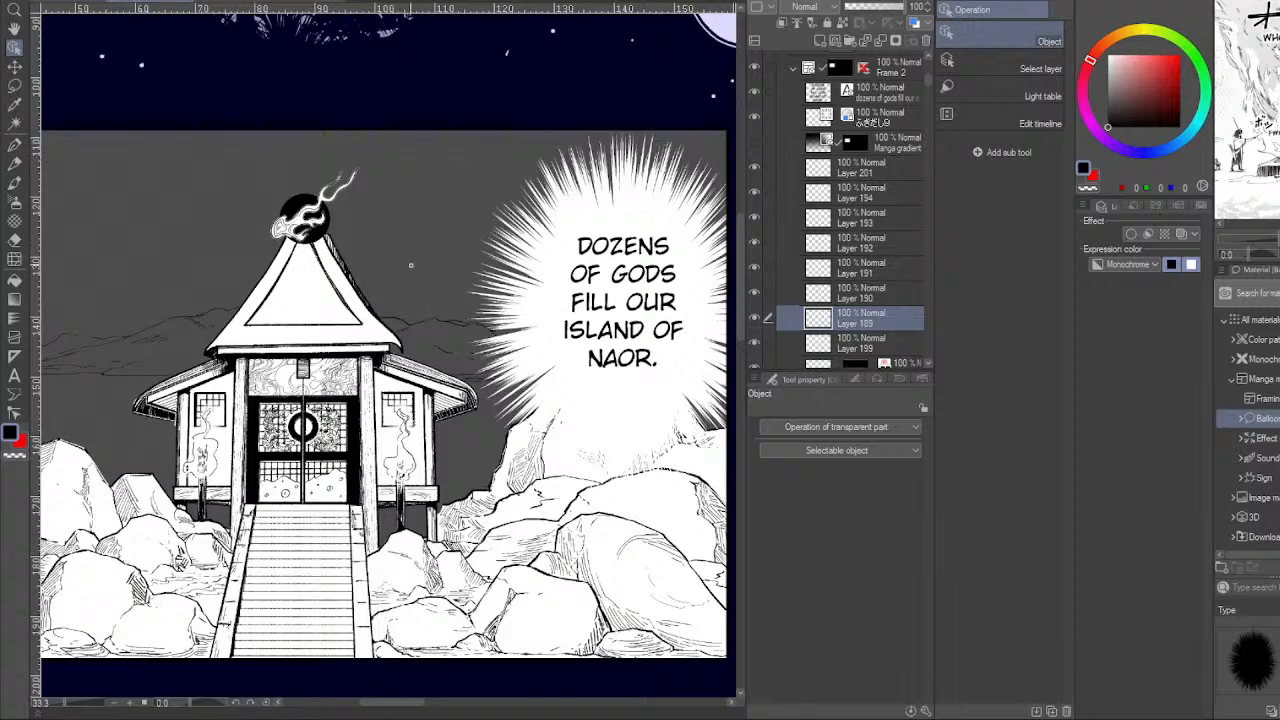
left_click(755, 141)
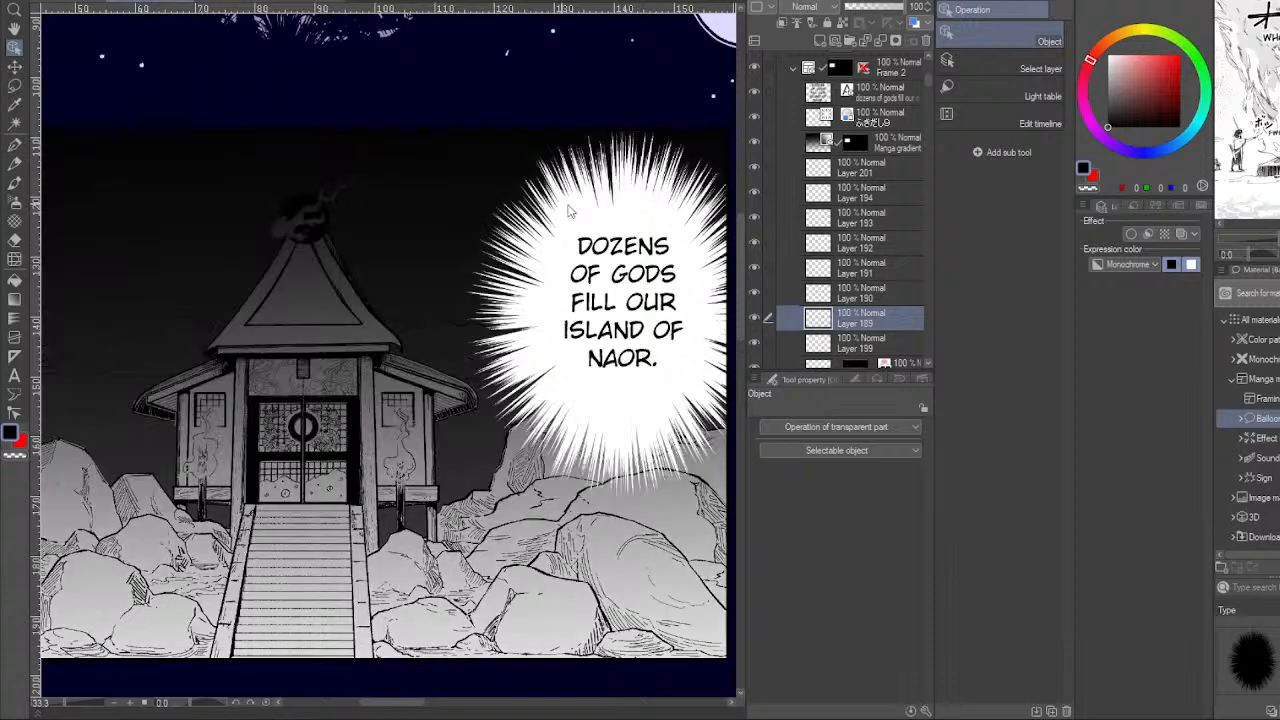
Set up the 2カケのぼかし hatching brush with transparent colour at size 250.
key("b")
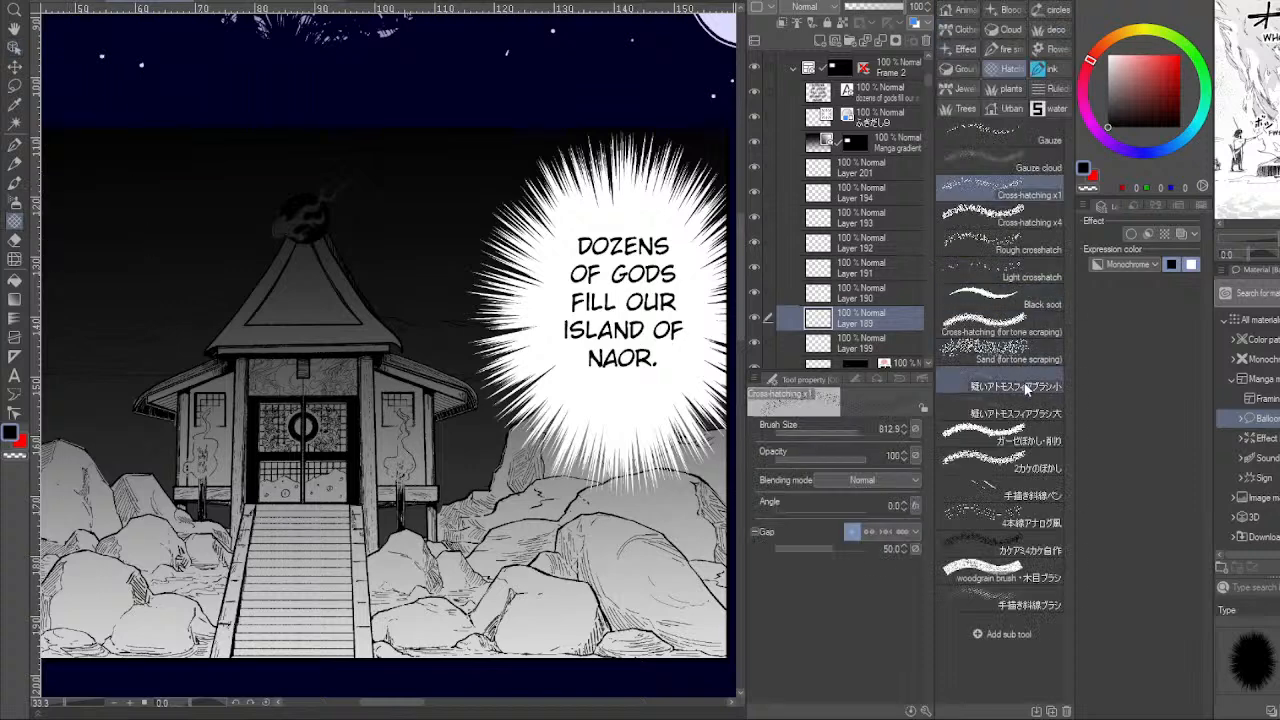
key("bracketright")
key("bracketright")
key("bracketright")
key("bracketright")
key("bracketright")
left_click(398, 424)
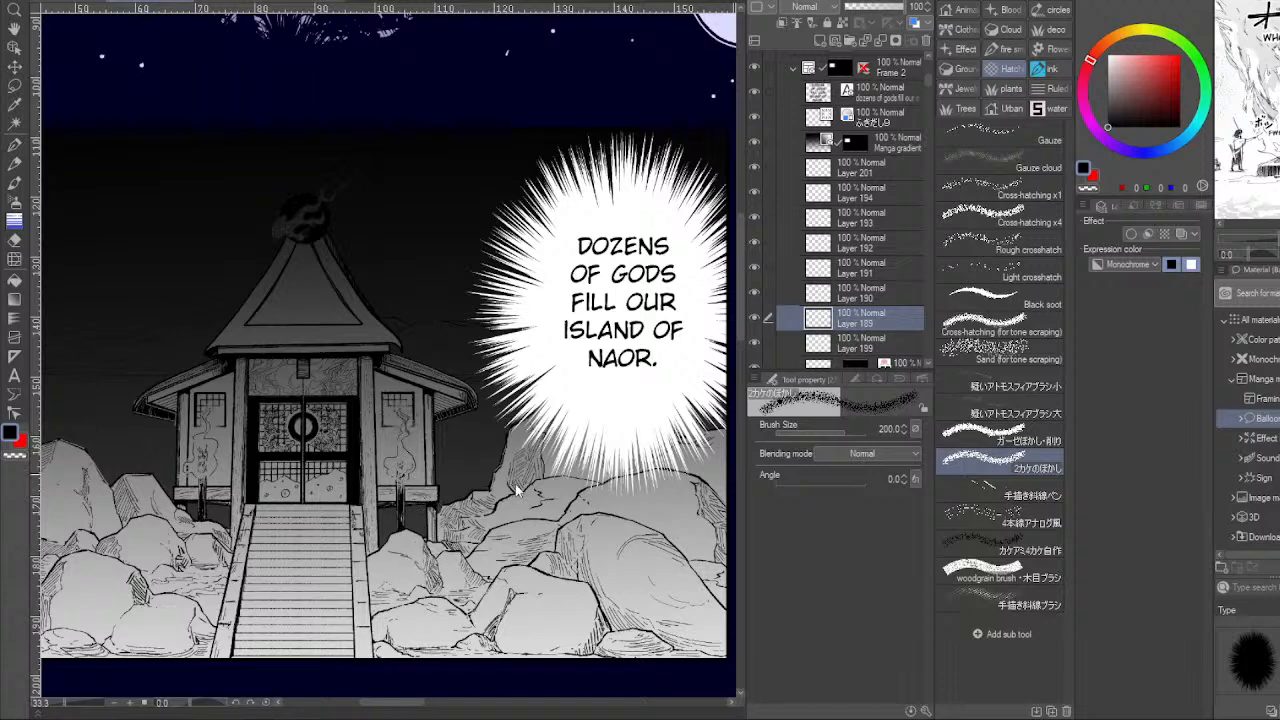
left_click(1089, 189)
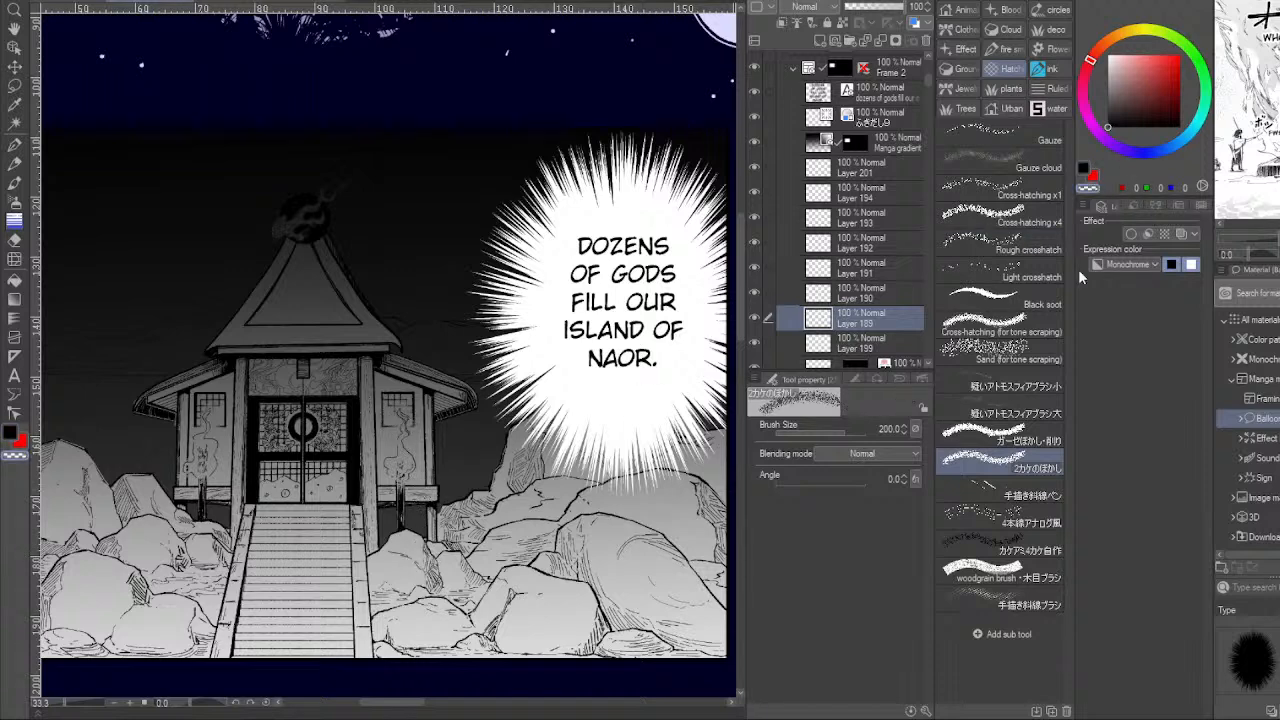
left_click(454, 551)
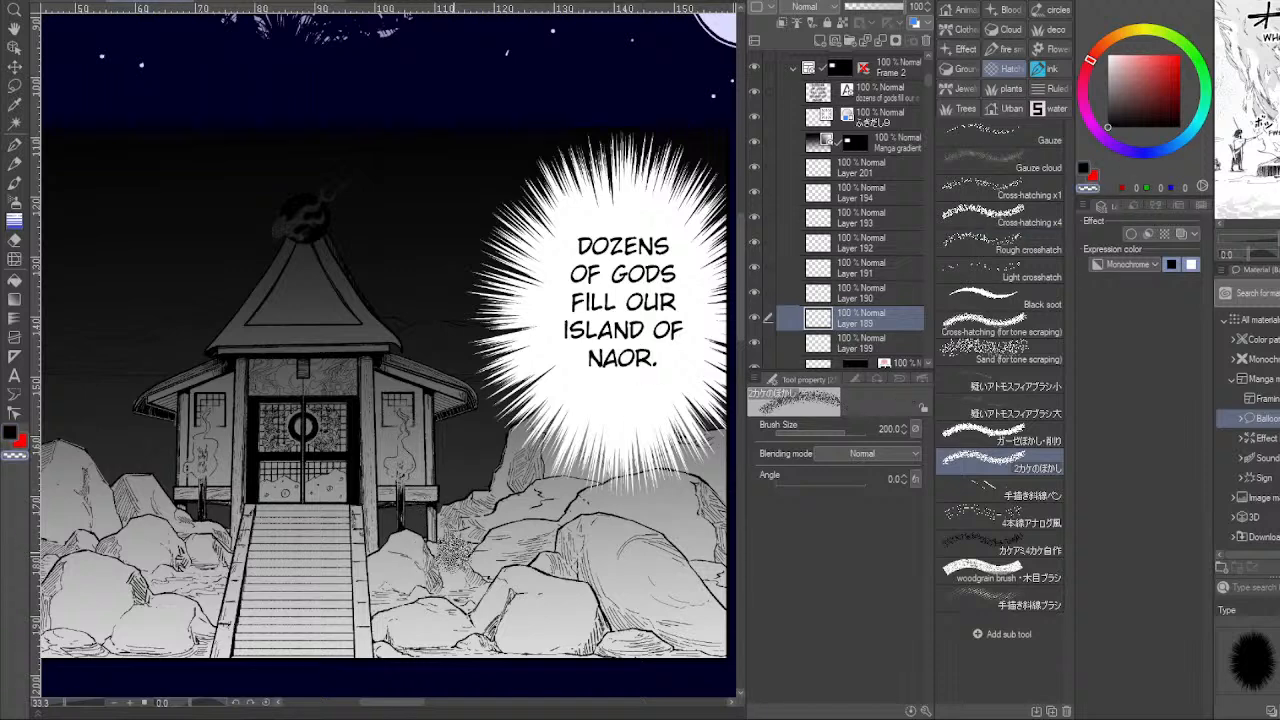
key("bracketright")
left_click(479, 564)
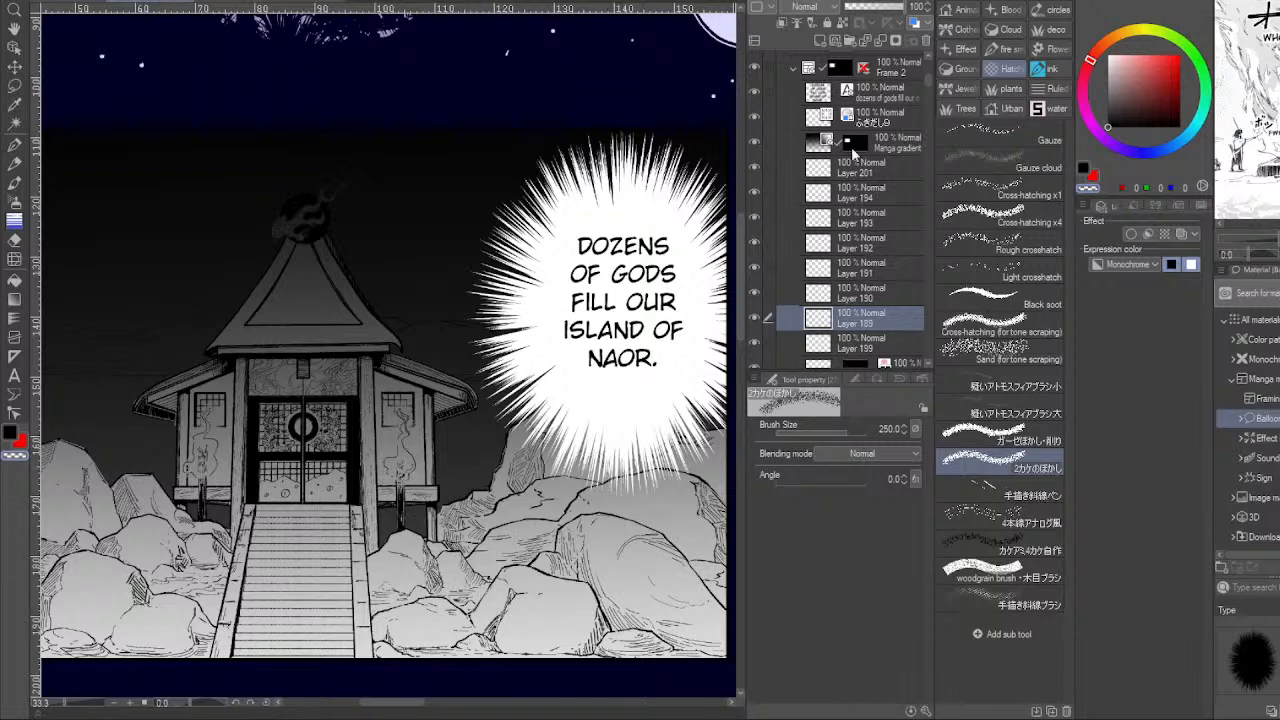
Brush light glows through the Manga gradient layer's mask around the smoking torches on both sides of the temple doors.
left_click(856, 142)
left_click(399, 464)
left_click_drag(405, 443, 401, 430)
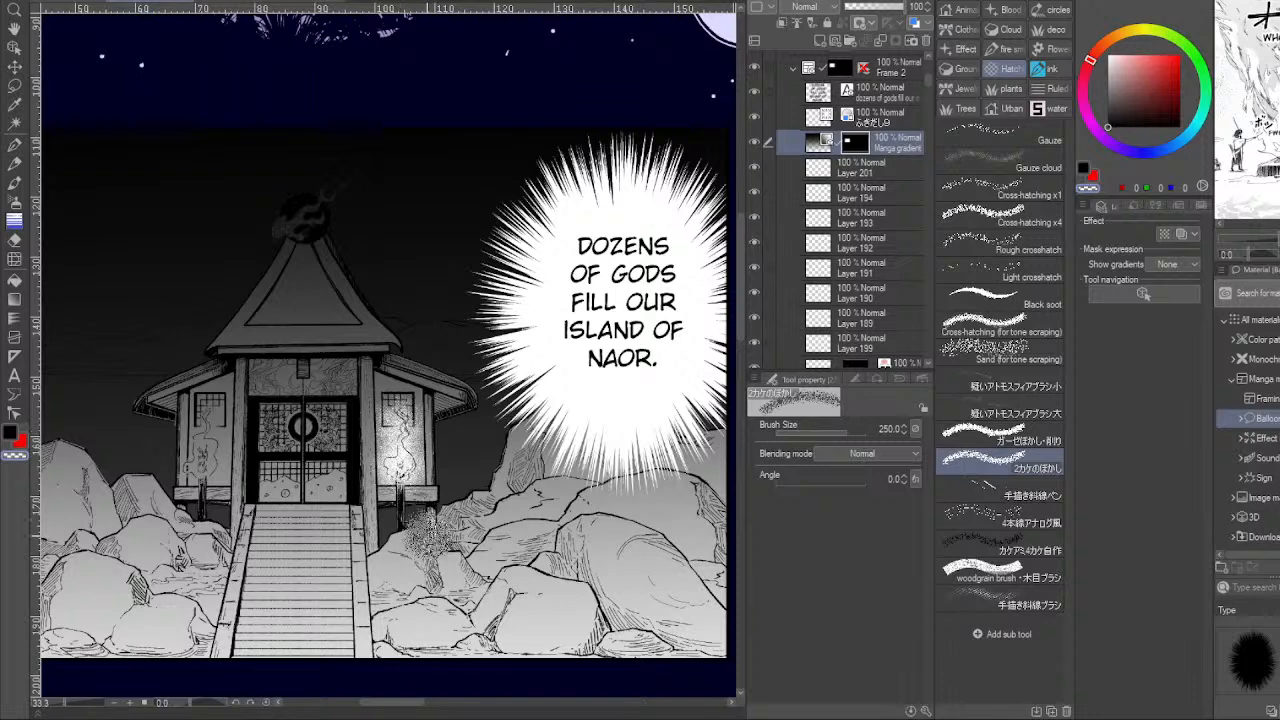
left_click_drag(202, 465, 209, 441)
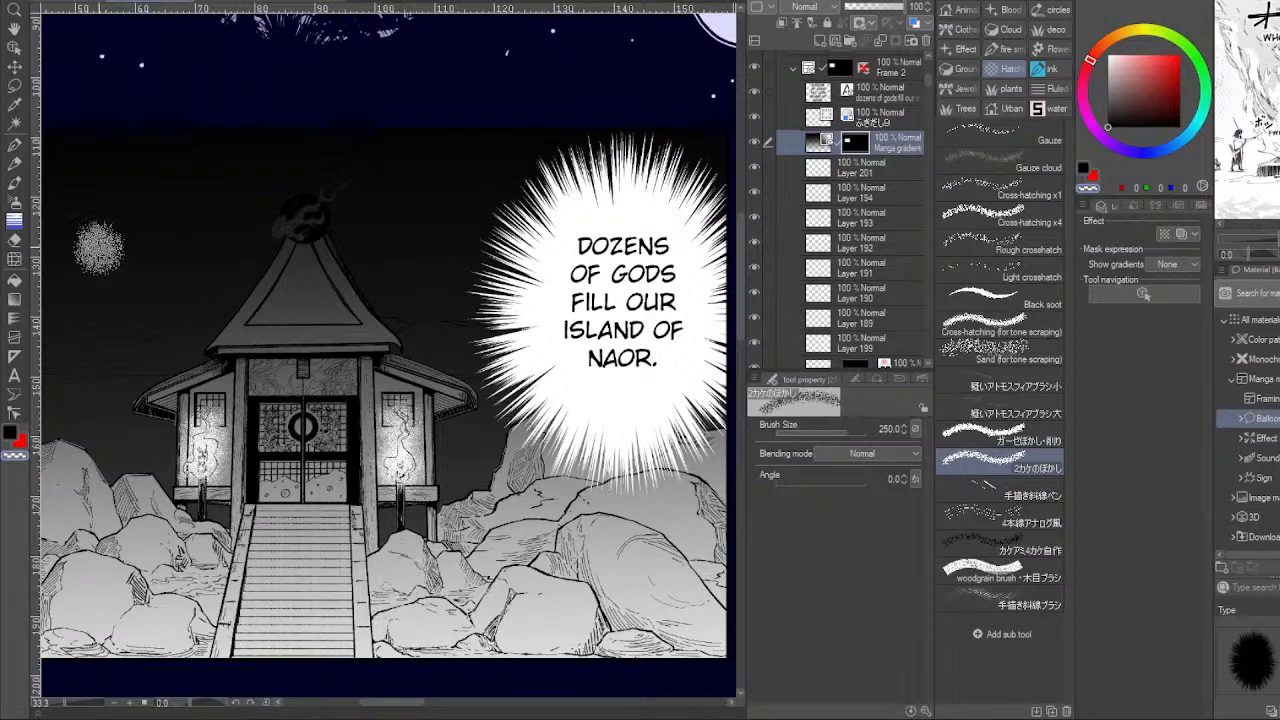
Erase thin highlights on the gradient mask along the torch-facing edges of both inner pillars, using the Hard eraser at size 12.
left_click(14, 240)
left_click_drag(238, 362, 233, 537)
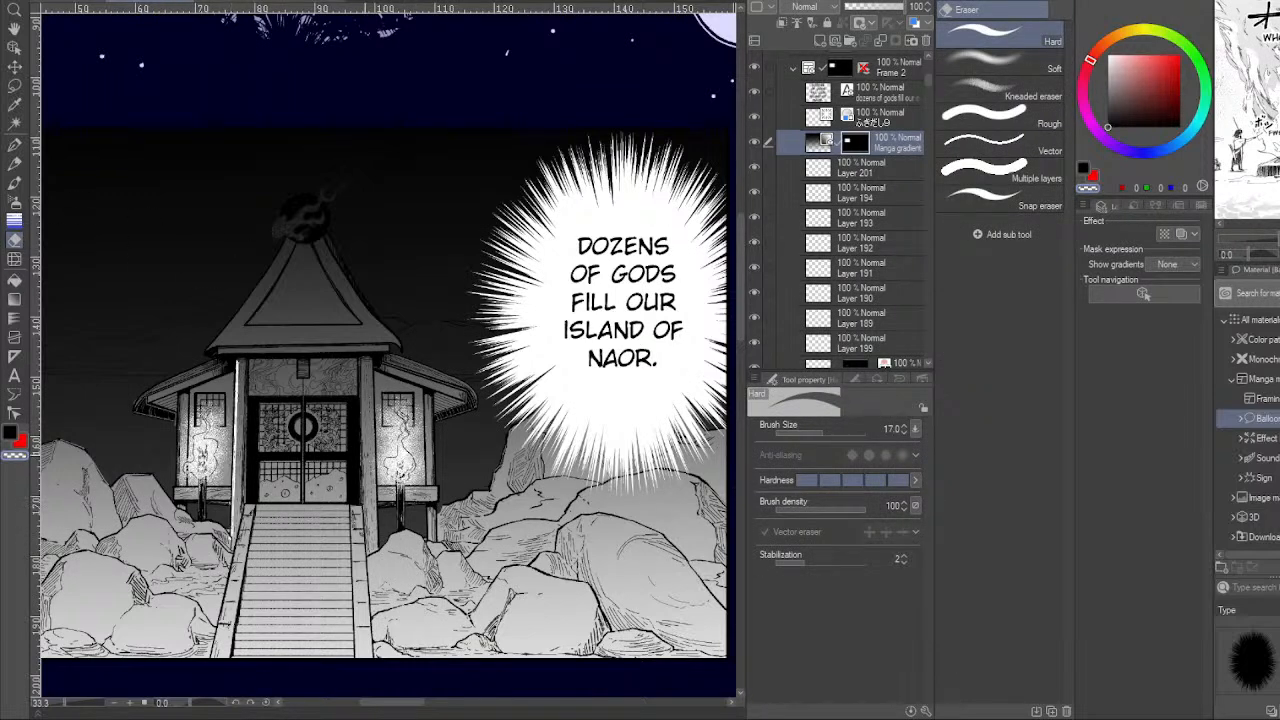
left_click_drag(372, 362, 373, 549)
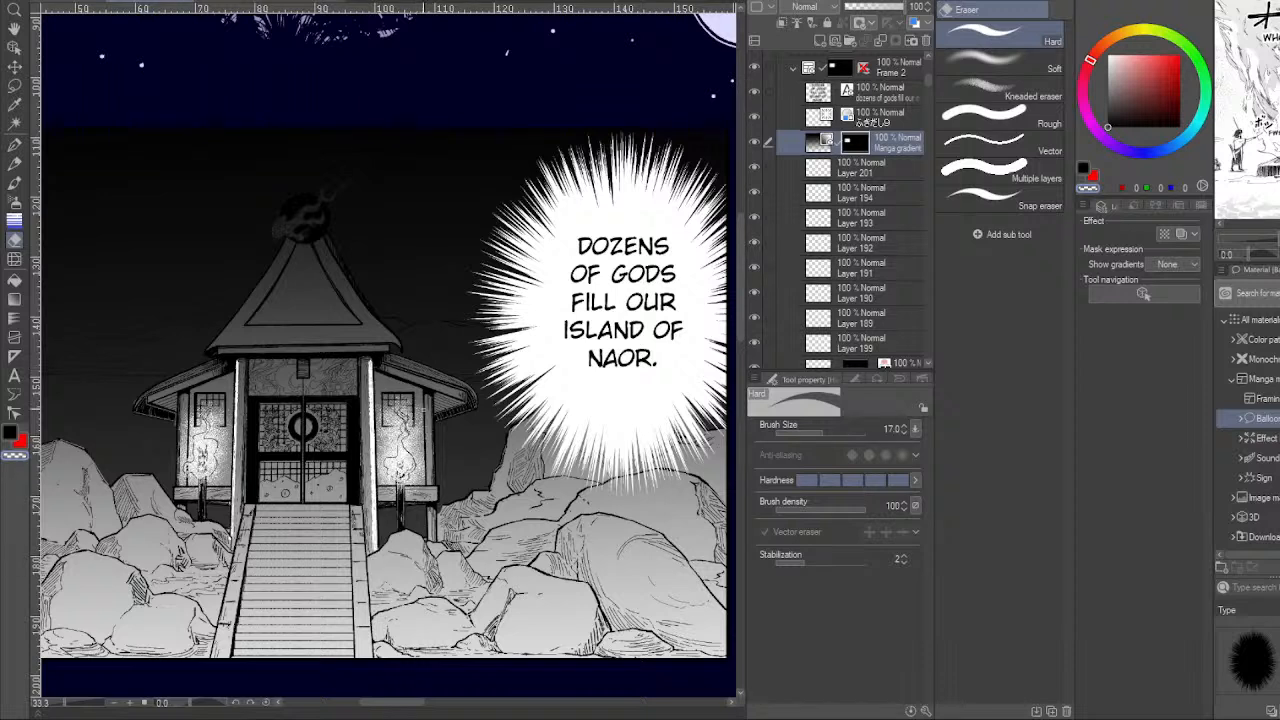
key("ctrl+z")
key("ctrl+z")
key("bracketleft")
key("bracketleft")
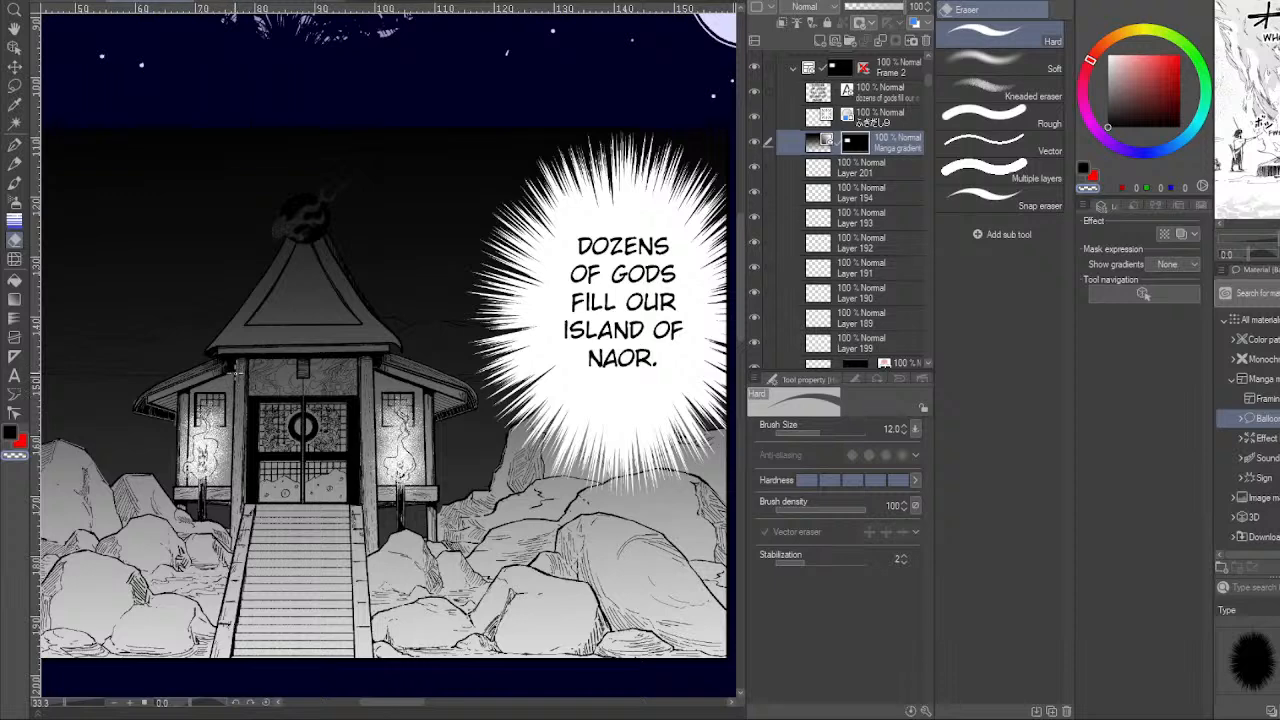
left_click_drag(235, 376, 231, 529)
key("ctrl+z")
left_click_drag(237, 362, 231, 535)
left_click_drag(375, 364, 376, 540)
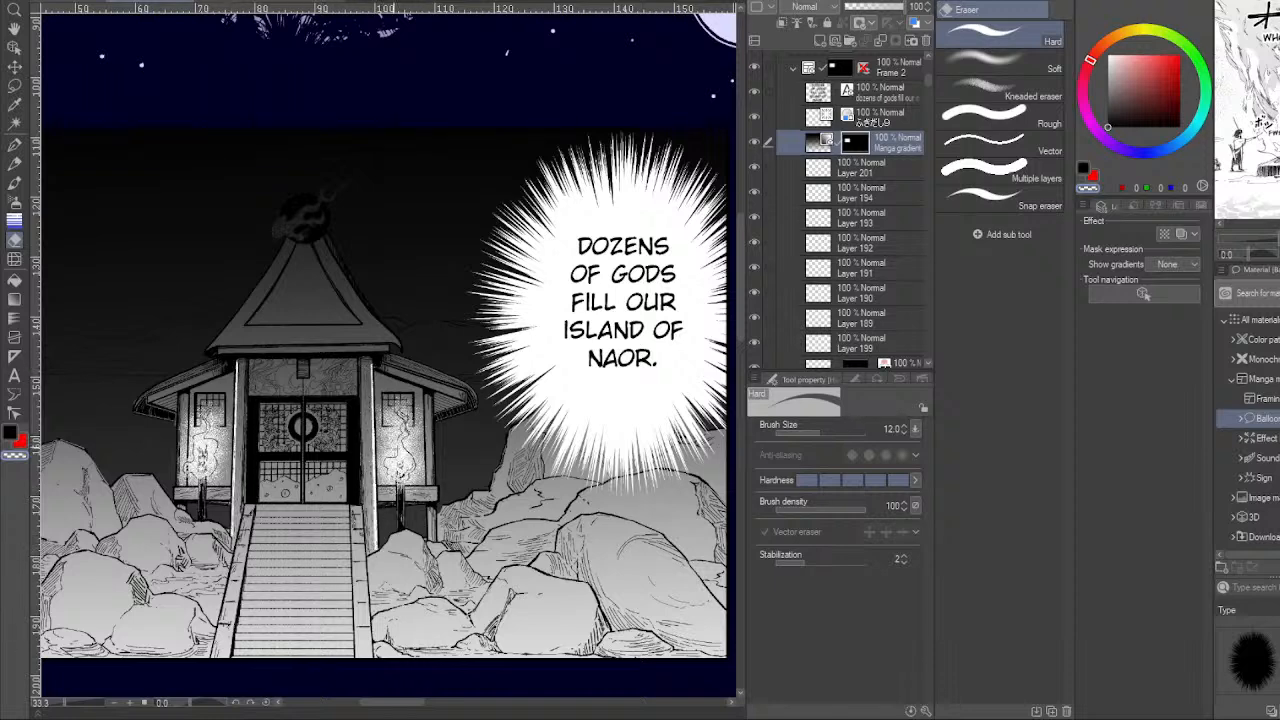
Erase highlights on the gradient mask down the outer wall posts and along the porch beams with the eraser at size 30.
key("bracketright")
key("bracketright")
key("bracketright")
key("bracketright")
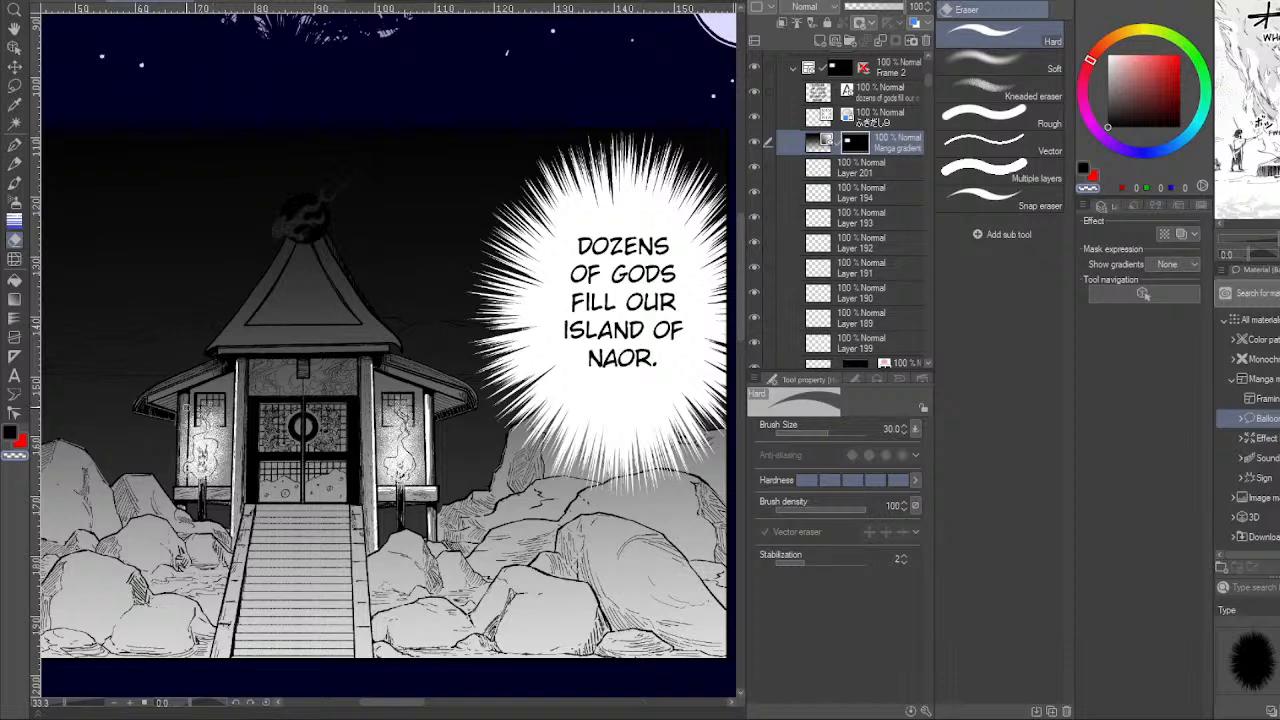
left_click_drag(186, 395, 186, 486)
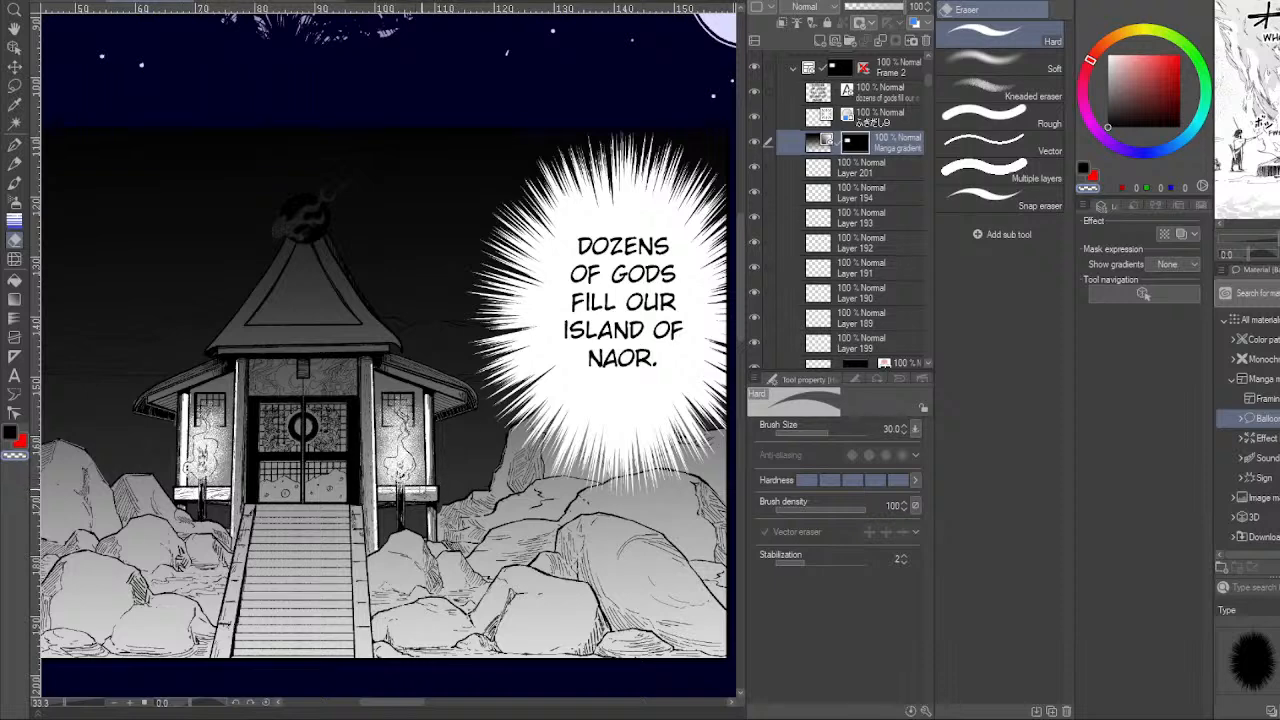
Try to erase a larger highlight on the gradient mask around the torch on the temple's left wall.
key("ctrl")
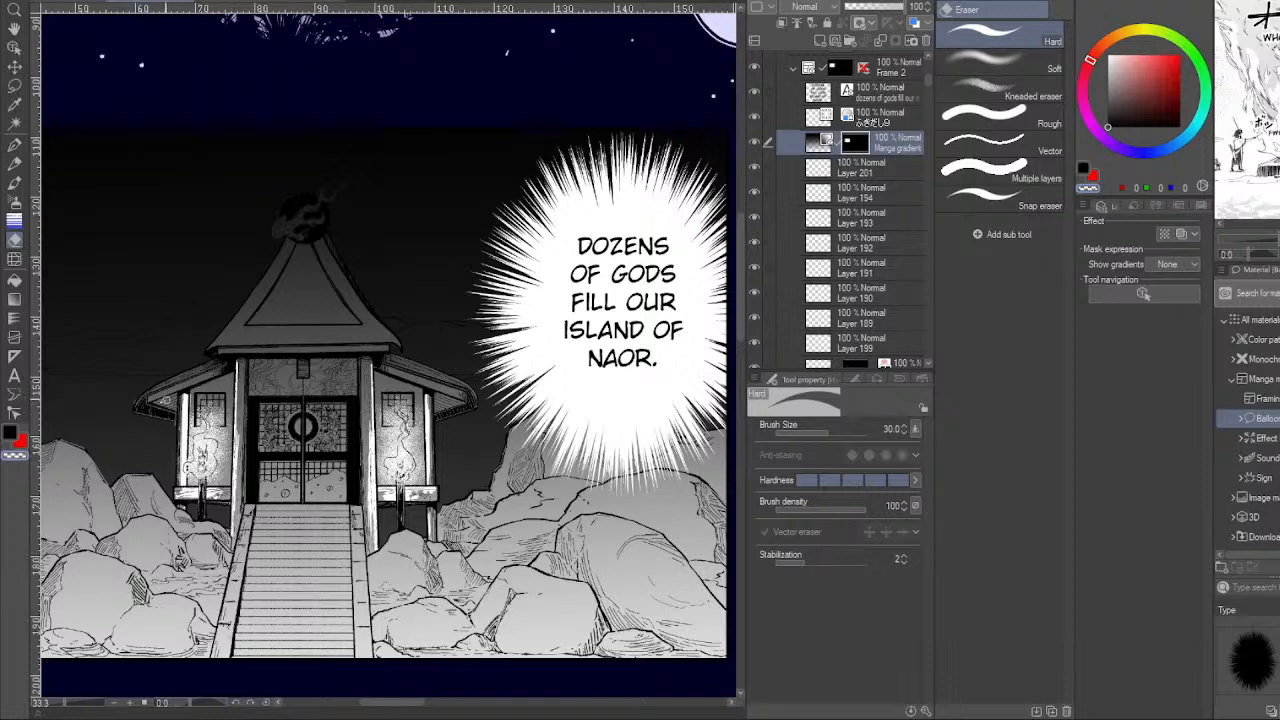
key("ctrl")
mouse_move(195, 391)
left_mouse_down()
mouse_move(233, 373)
mouse_move(228, 487)
left_mouse_up()
left_click_drag(221, 447, 229, 486)
mouse_move(214, 474)
left_mouse_down()
mouse_move(222, 454)
mouse_move(215, 484)
left_mouse_up()
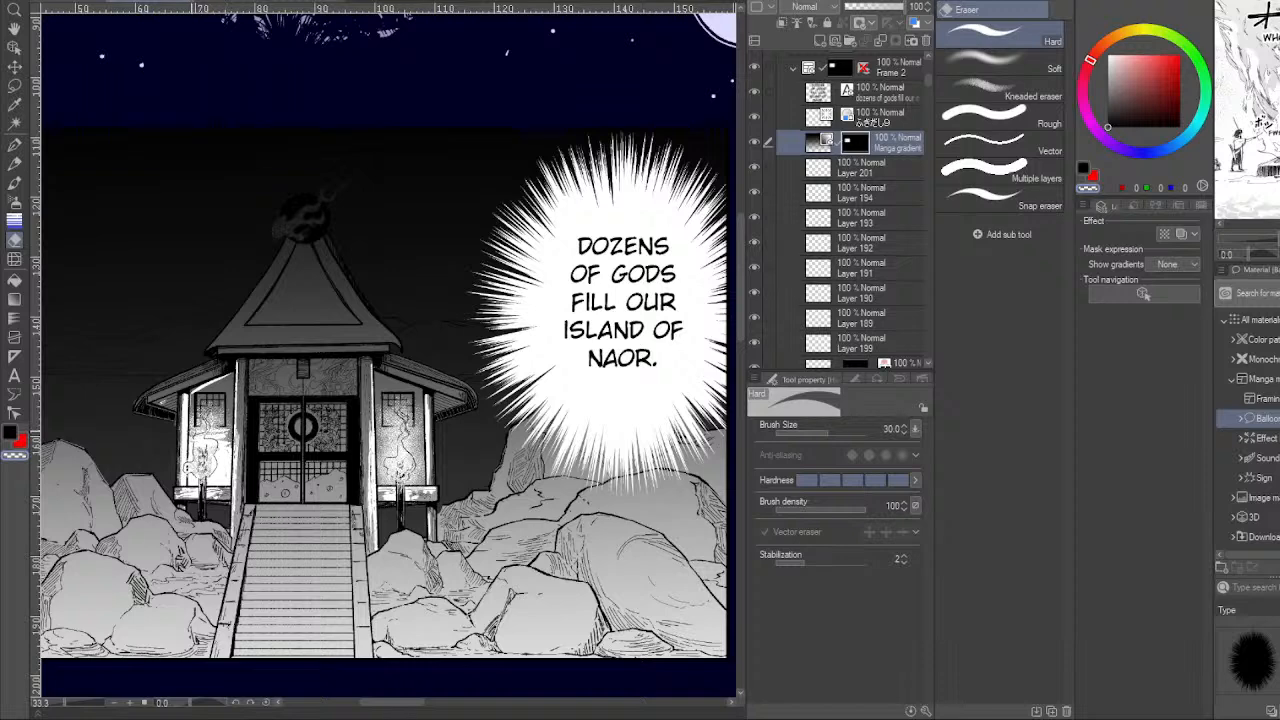
key("ctrl+z")
key("ctrl+z")
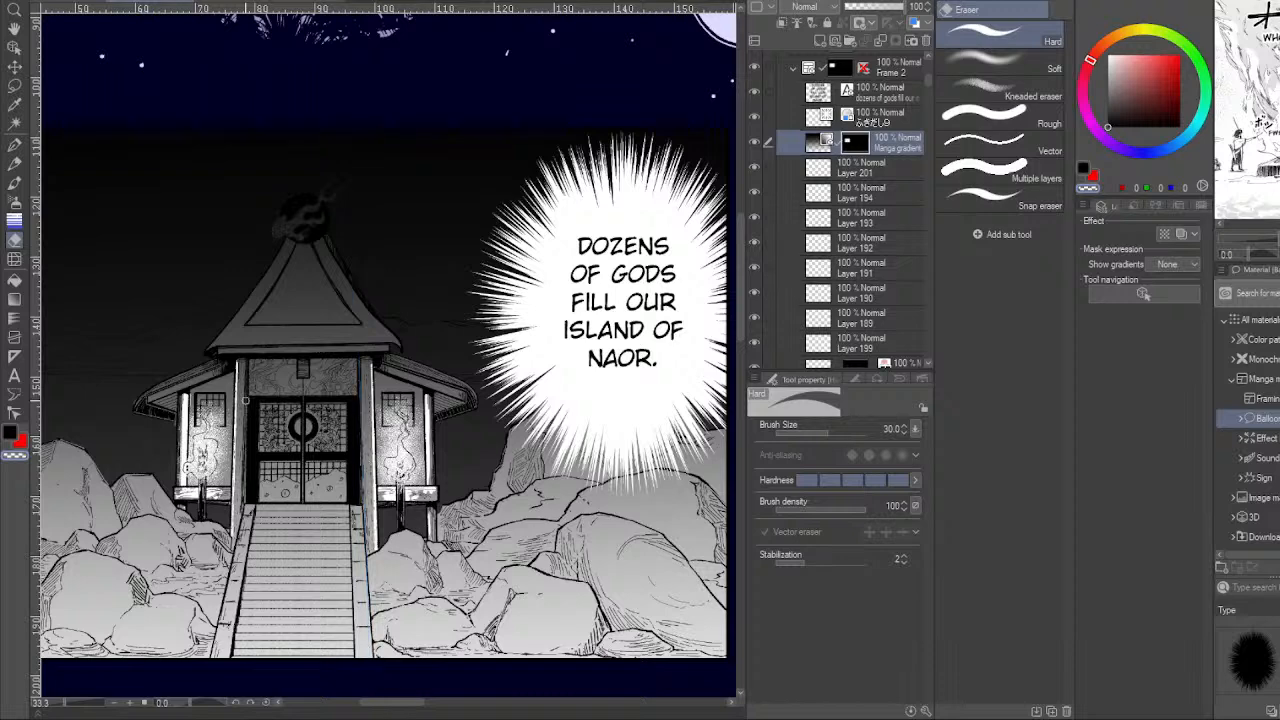
Undo the highlights erased on the gradient mask along the inner pillars, outer wall posts and porch beams.
key("ctrl+z")
key("ctrl+z")
key("ctrl+z")
key("ctrl+z")
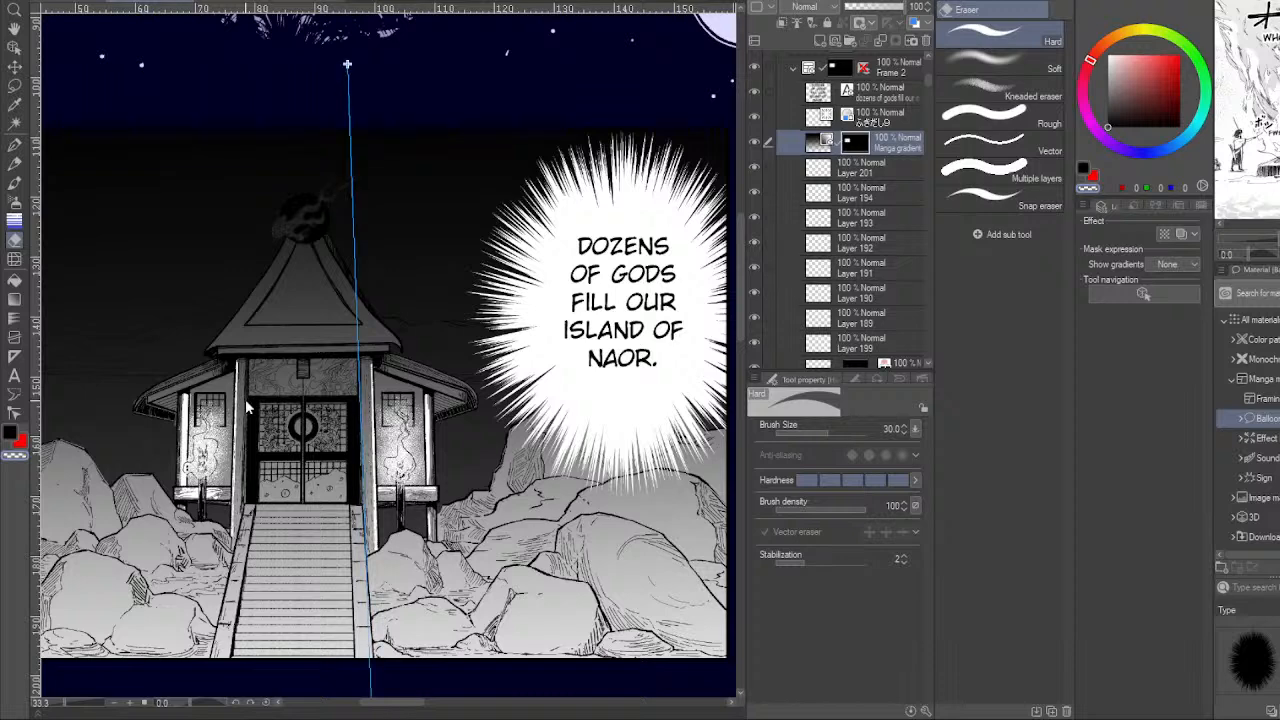
key("ctrl+z")
key("ctrl+z")
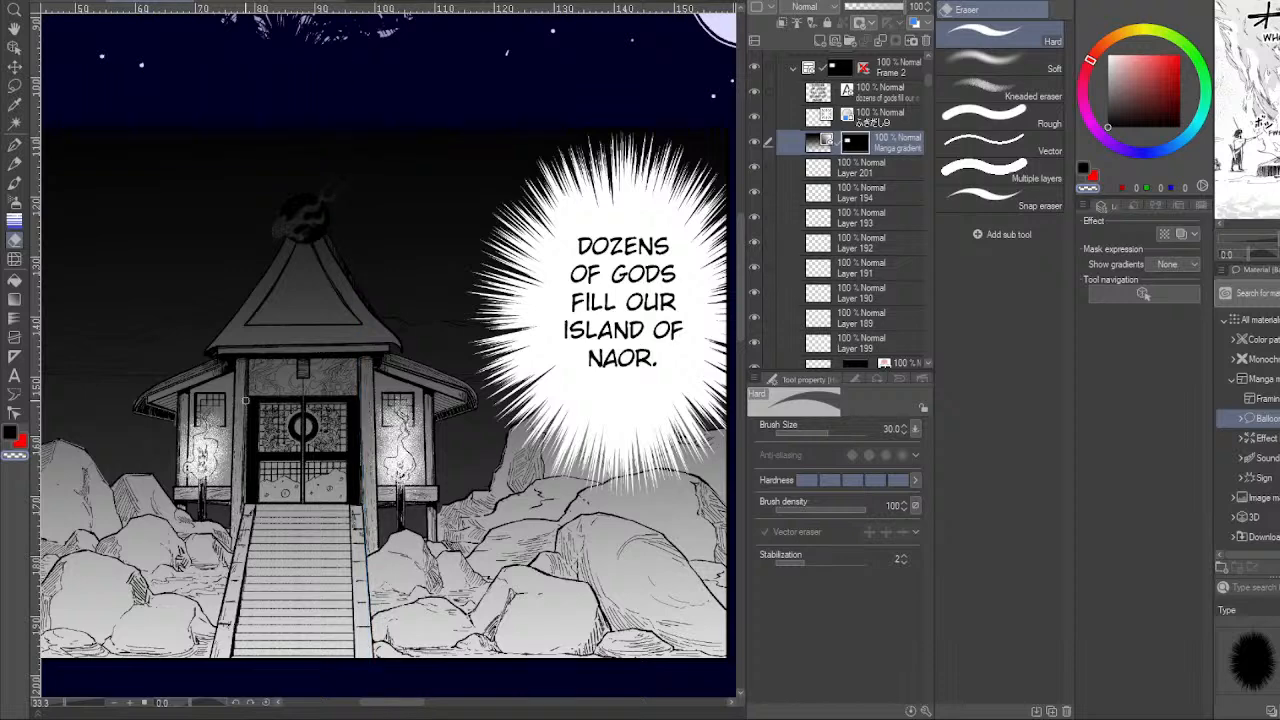
Try wide strokes through the gradient mask around the left torch with the 2カケのぼかし brush at size 700.
key("b")
mouse_move(205, 425)
left_mouse_down()
mouse_move(225, 500)
mouse_move(200, 455)
mouse_move(335, 590)
left_mouse_up()
key("ctrl+z")
left_click(205, 455)
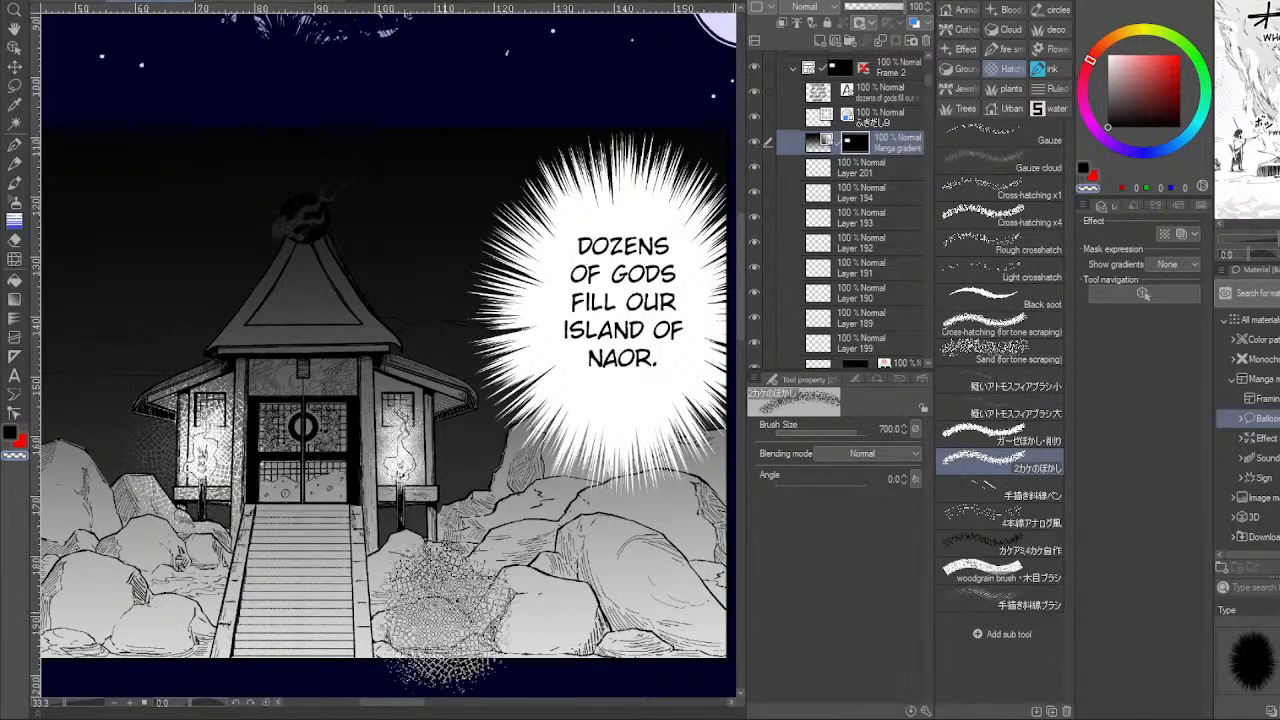
left_click(462, 620)
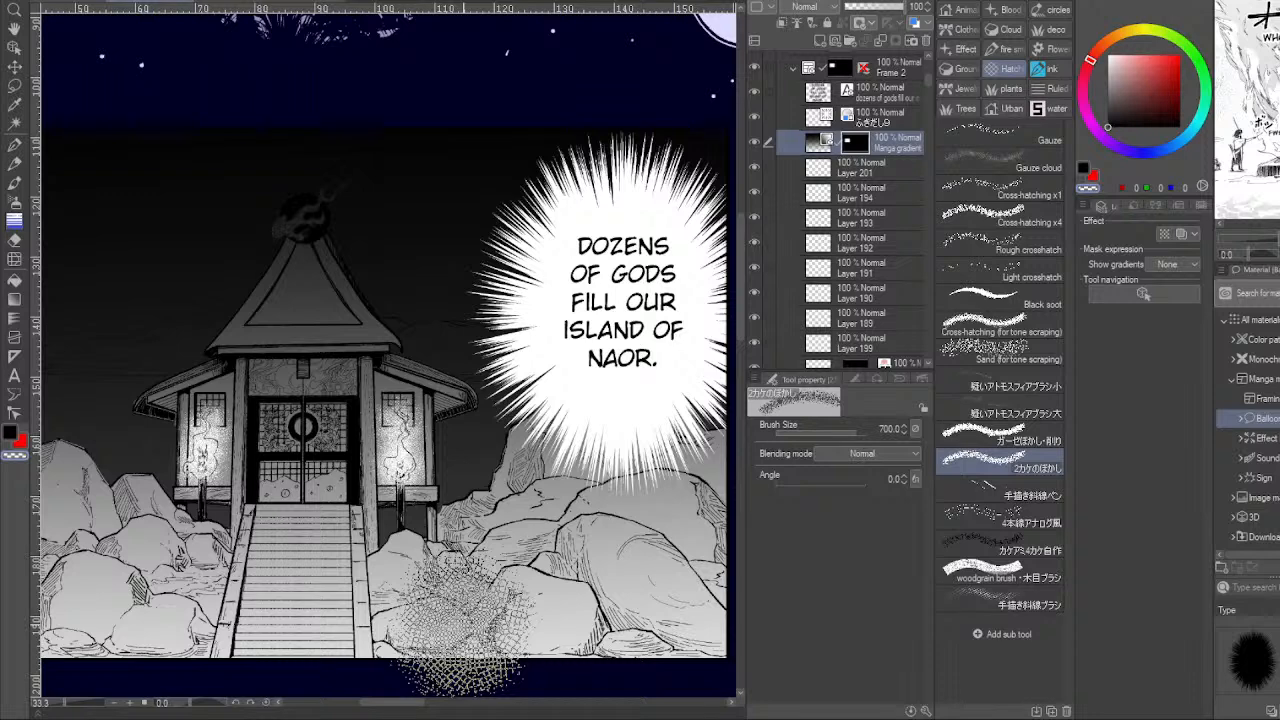
key("ctrl+z")
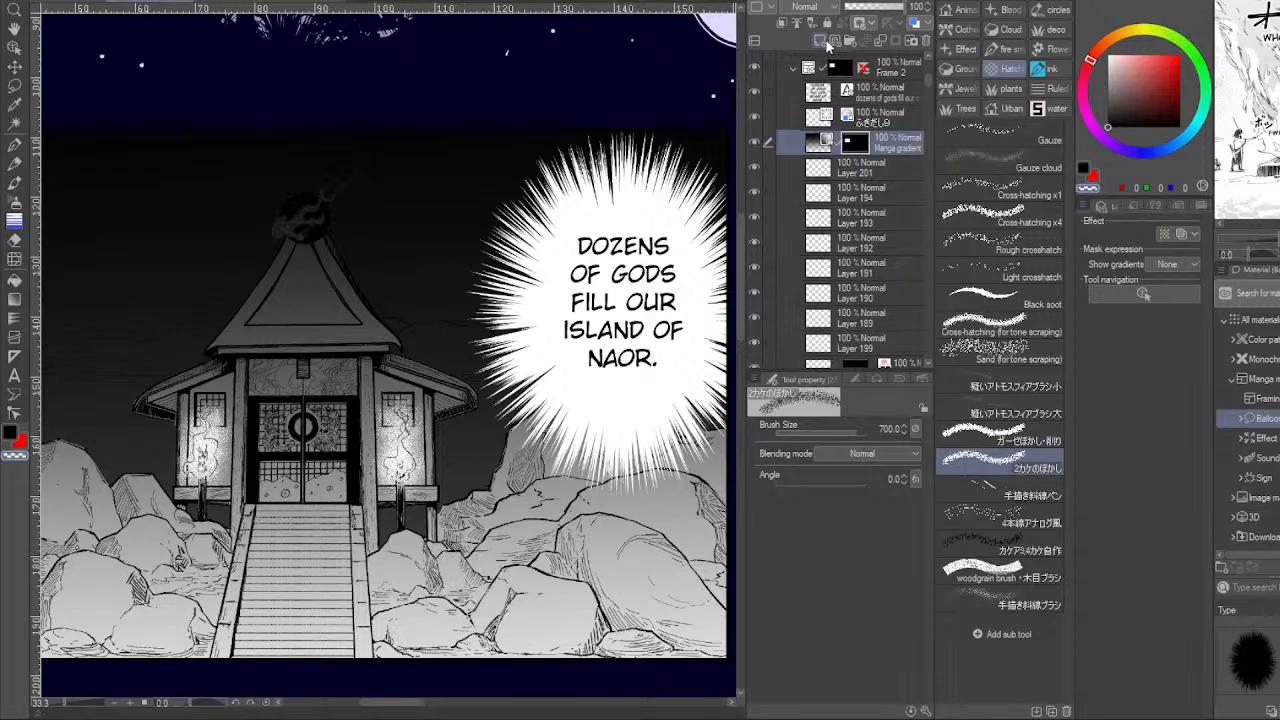
Add a new layer above the Manga gradient layer and move the Manga gradient layer down to just below Layer 182.
left_click(820, 41)
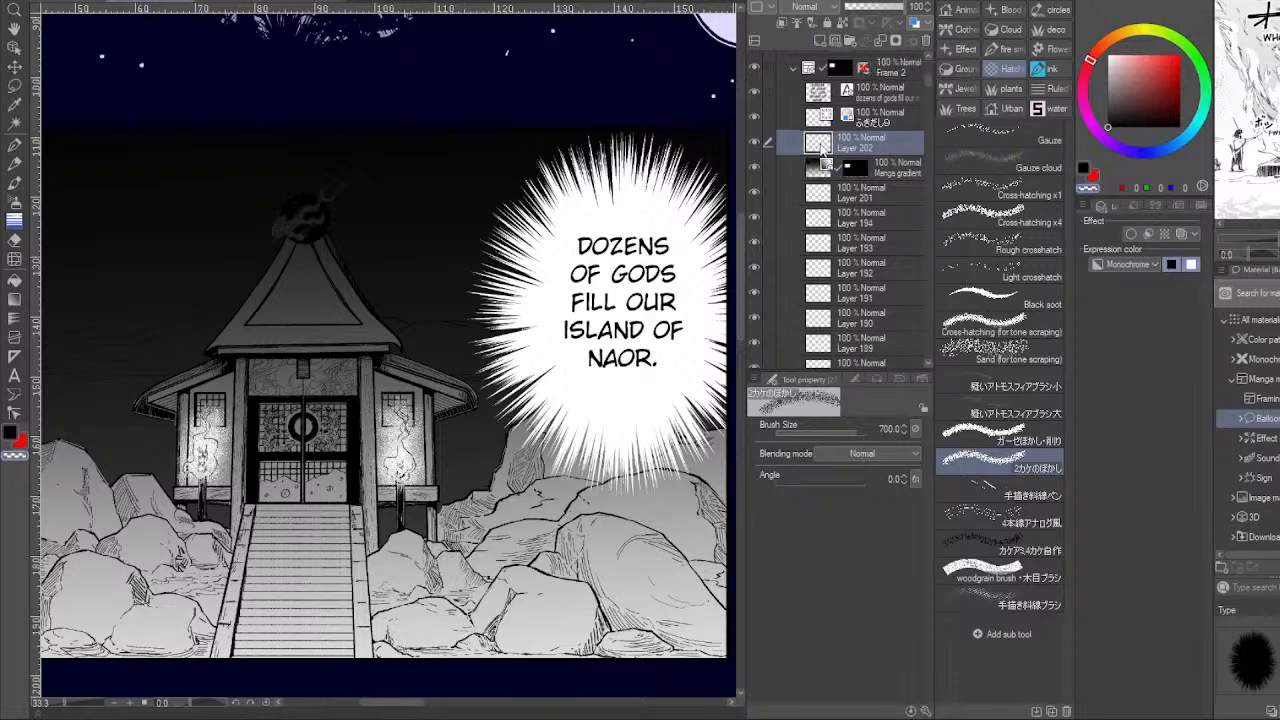
left_click_drag(826, 168, 850, 355)
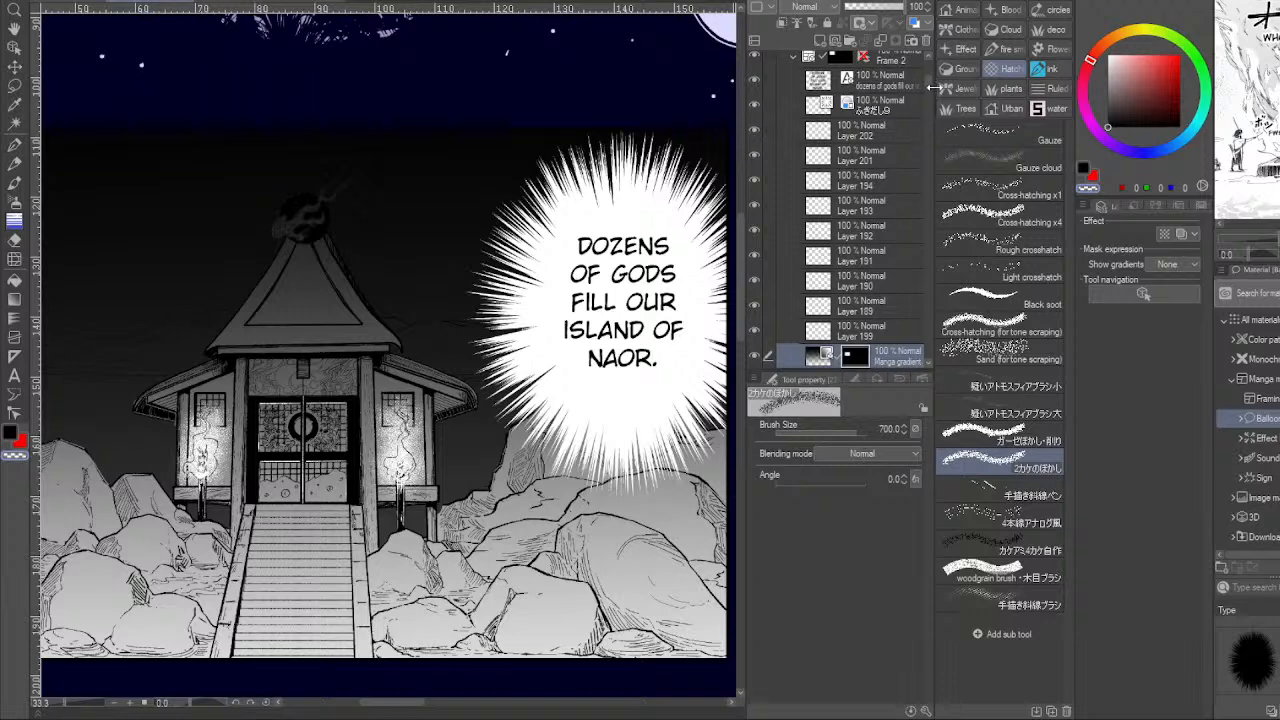
scroll(929, 86, "down", 6)
left_click_drag(818, 318, 828, 318)
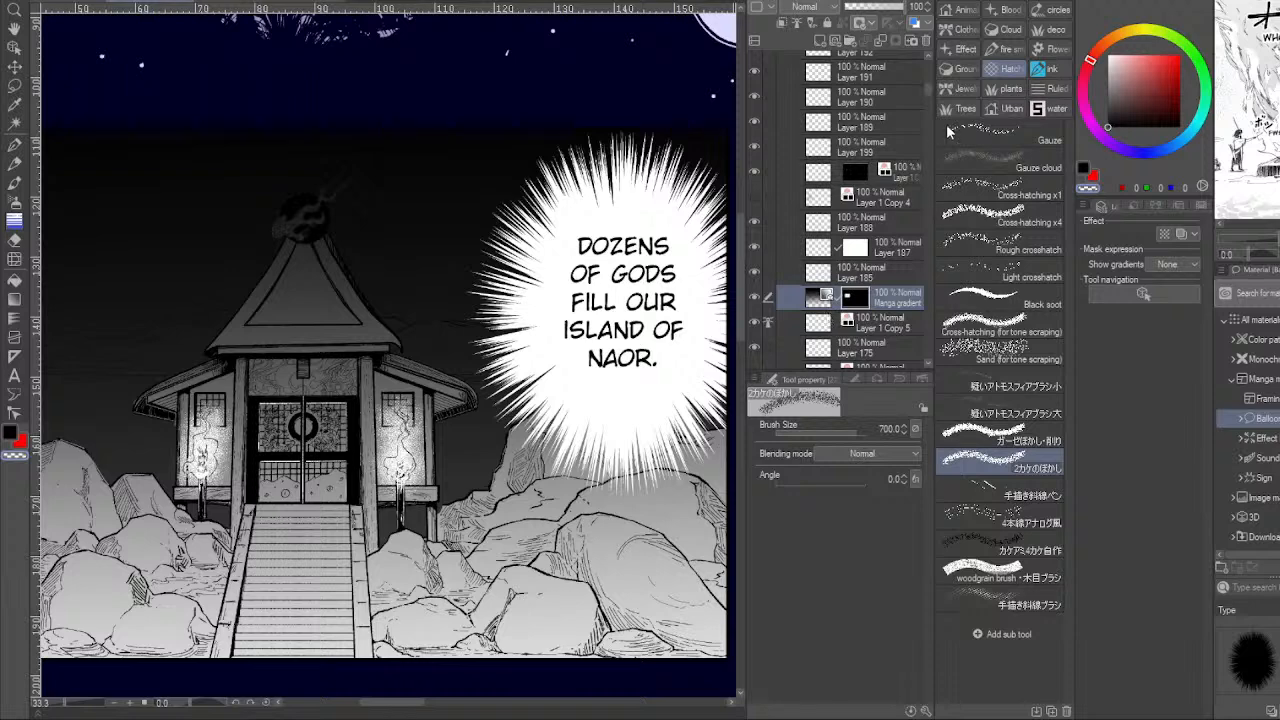
scroll(928, 89, "down", 3)
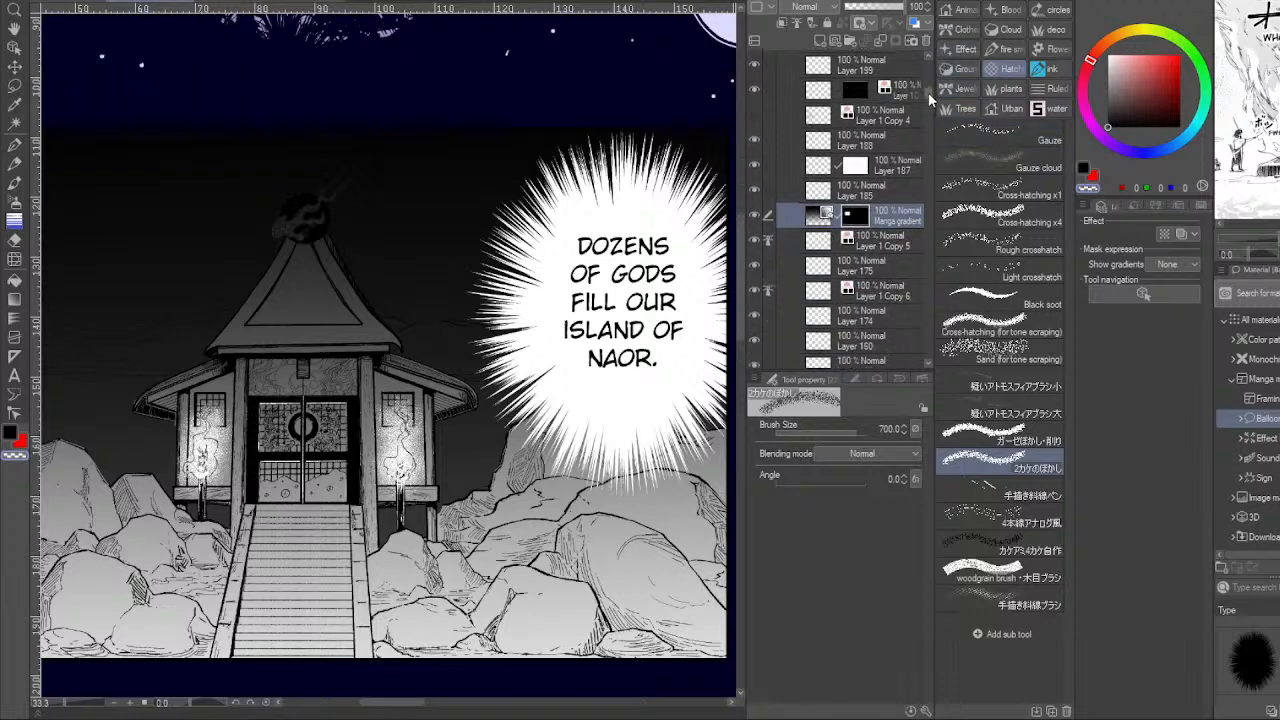
scroll(929, 98, "down", 4)
left_click_drag(850, 118, 848, 320)
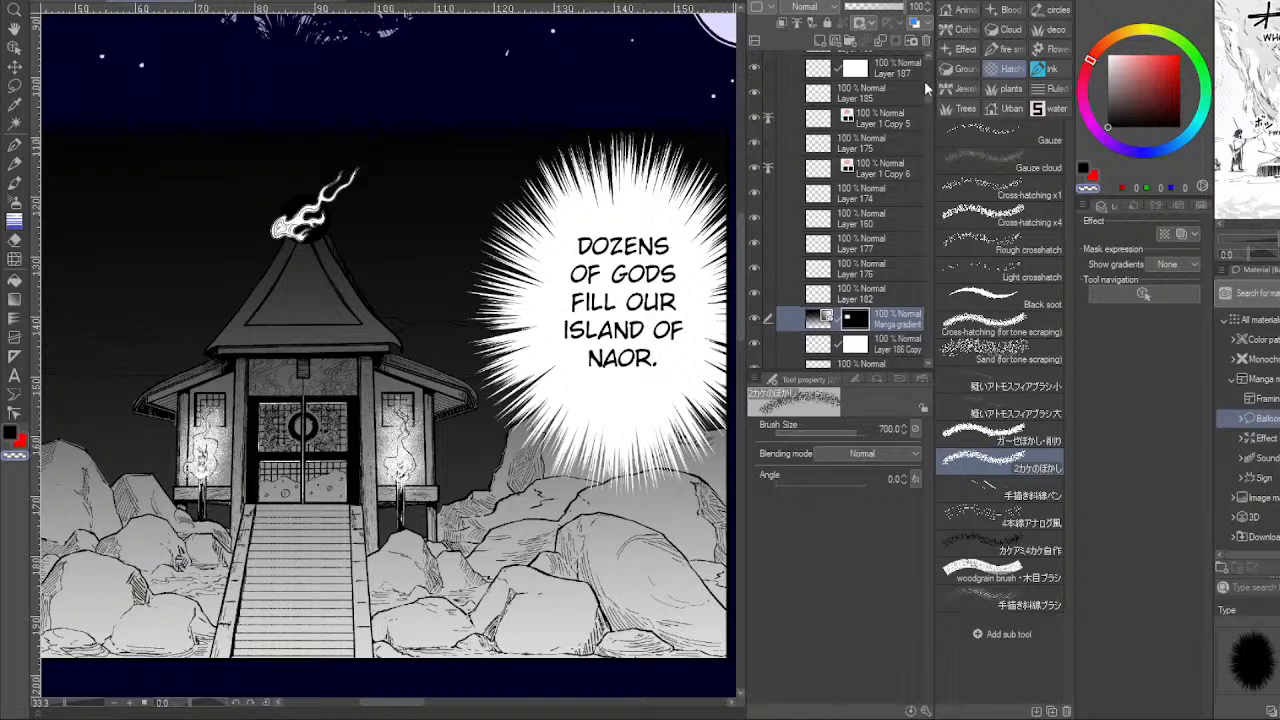
Move the Manga gradient layer further down the stack, between Layer 178 and Layer 165.
scroll(929, 100, "down", 5)
left_click_drag(842, 155, 842, 318)
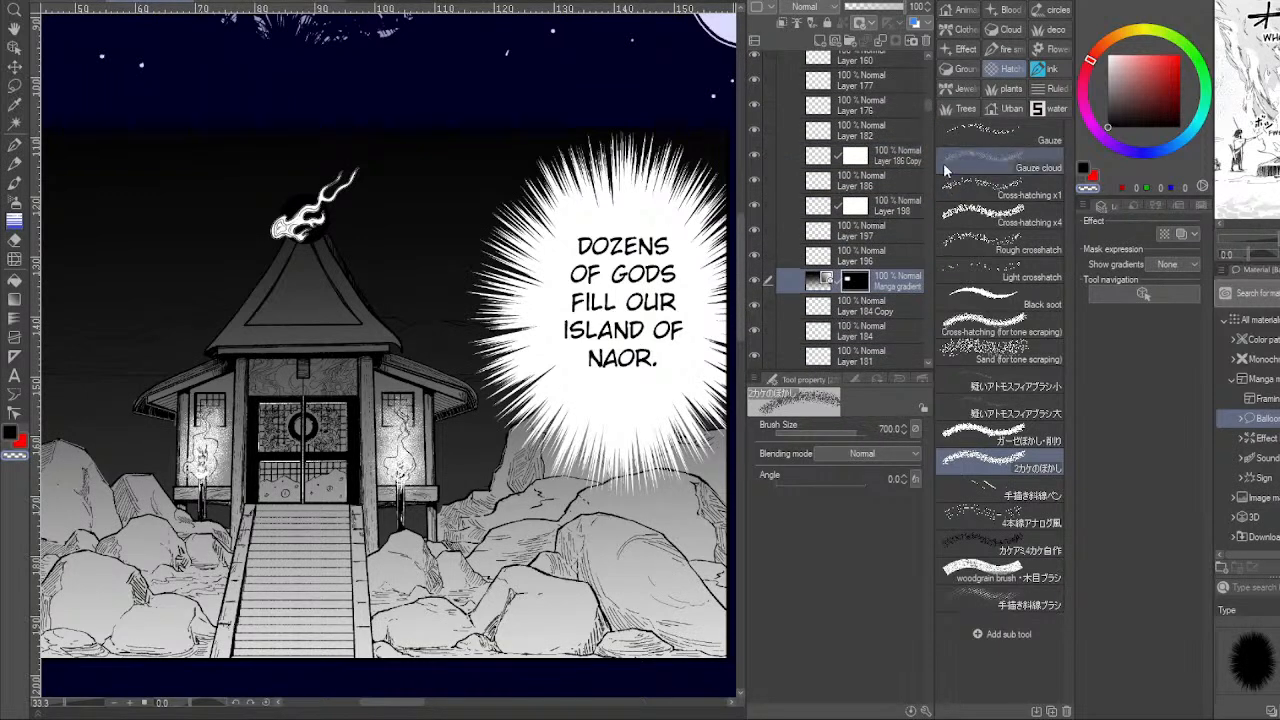
scroll(930, 110, "down", 3)
scroll(930, 110, "down", 2)
left_click_drag(820, 140, 830, 330)
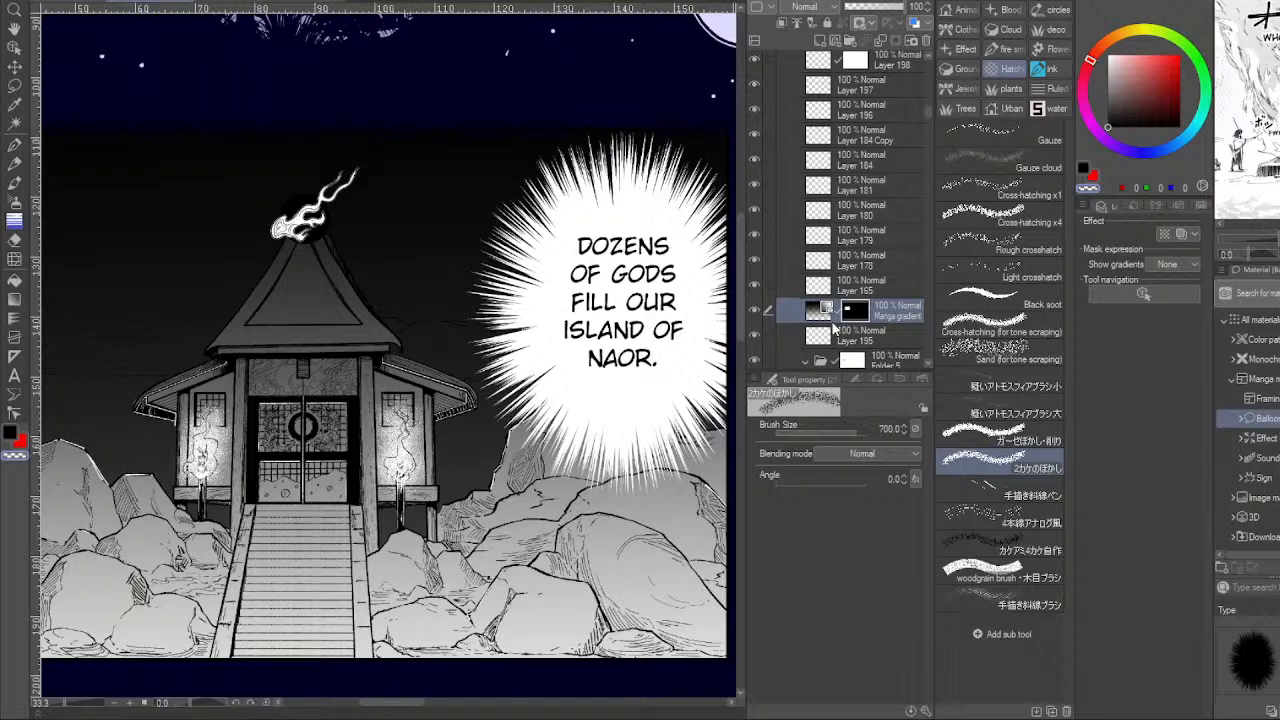
left_click_drag(820, 312, 824, 285)
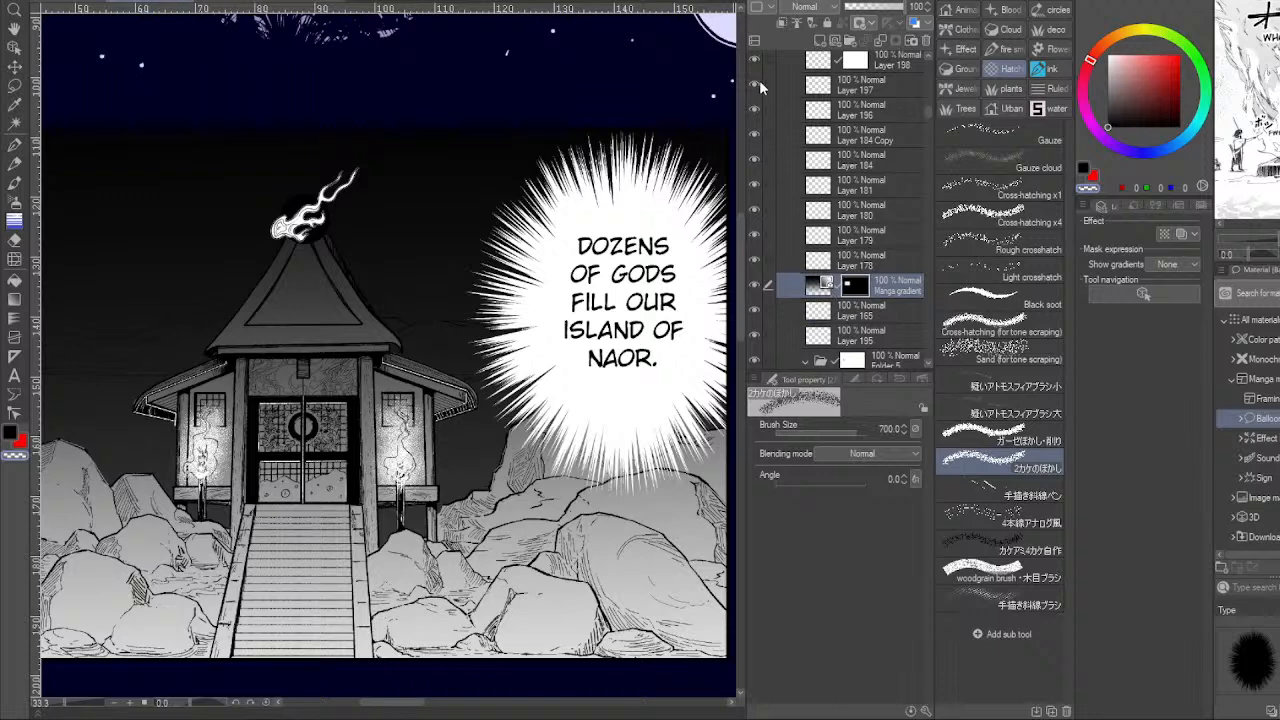
Add a new layer above Manga gradient, set the drawing colour to white, and try a 2カケのぼかし glow at size 700 around the roof orb.
left_click(823, 42)
left_click(1084, 170)
left_click_drag(1112, 80, 1105, 52)
left_click_drag(320, 210, 390, 300)
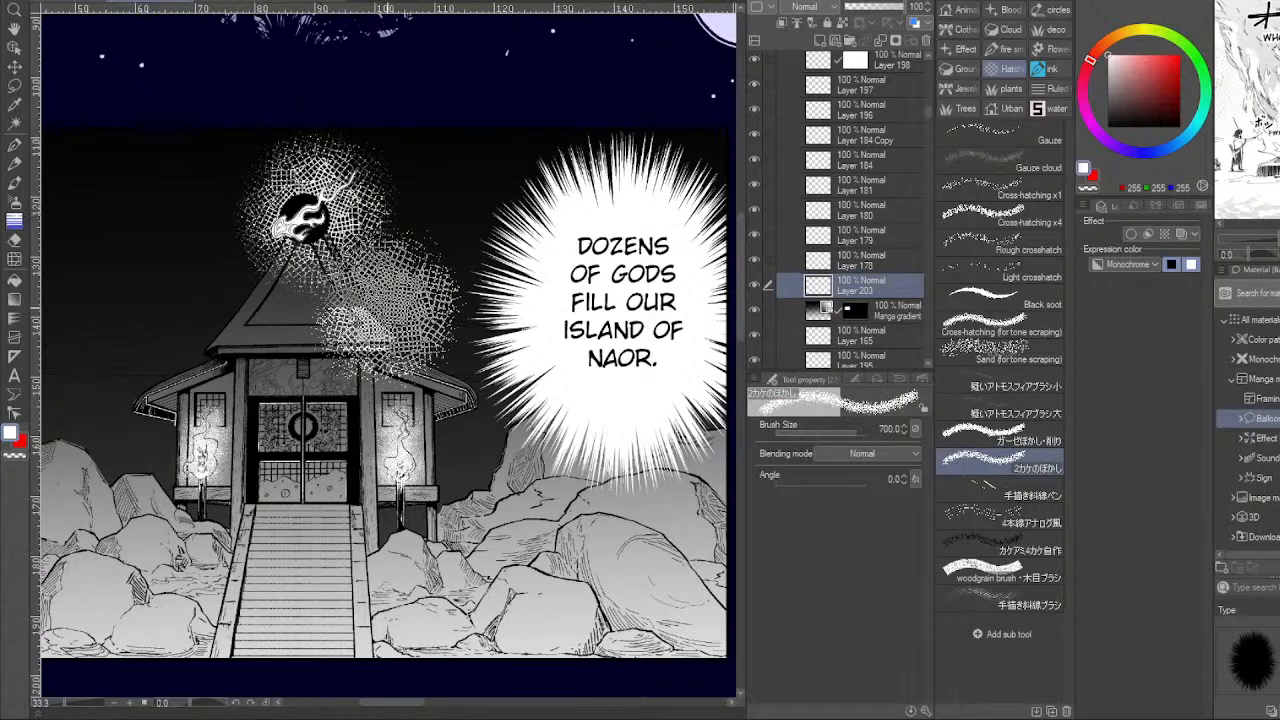
key("ctrl+z")
key("ctrl+z")
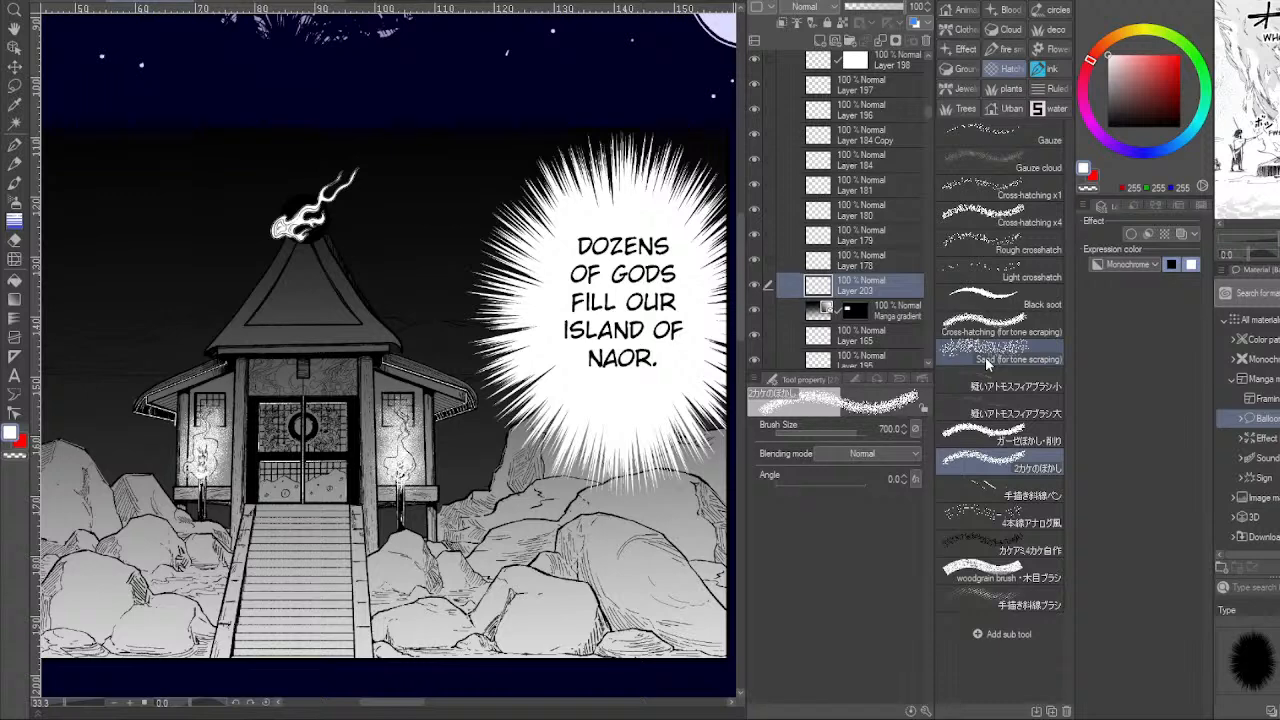
Brush white 2カケのぼかし glows at size 447.2 around both torches beside the temple doors.
left_click_drag(312, 208, 355, 312)
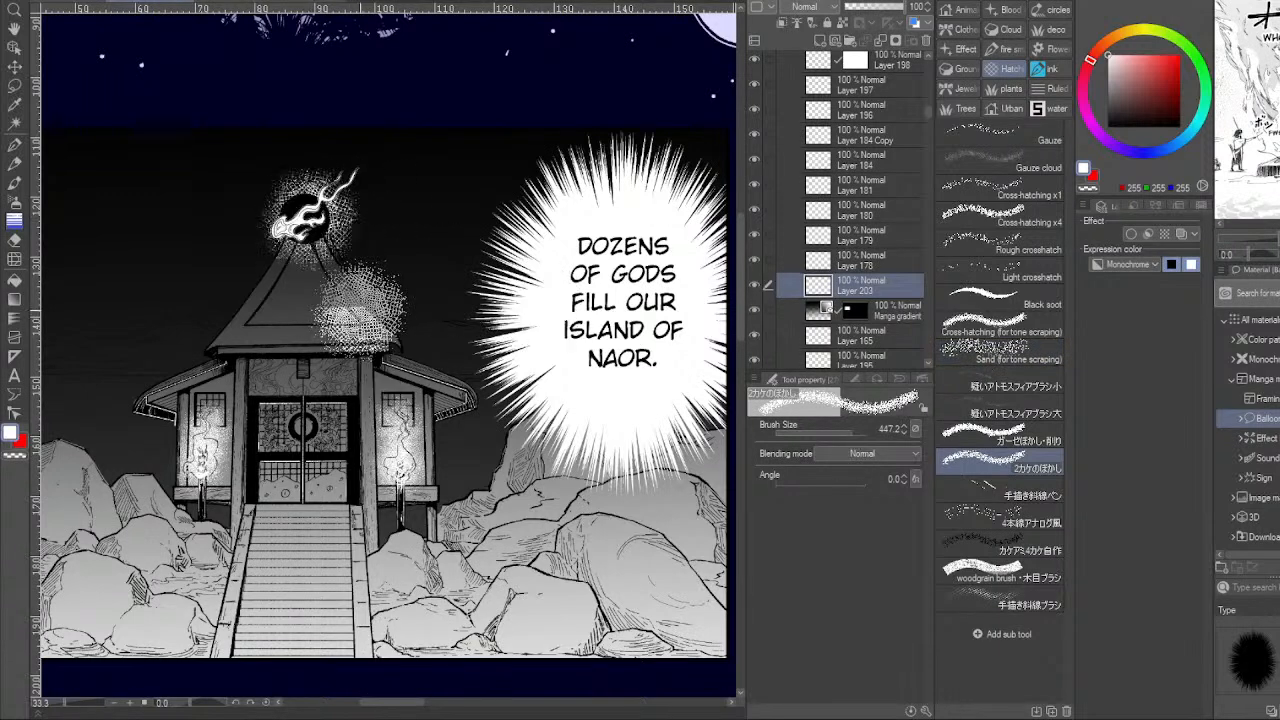
left_click(302, 218)
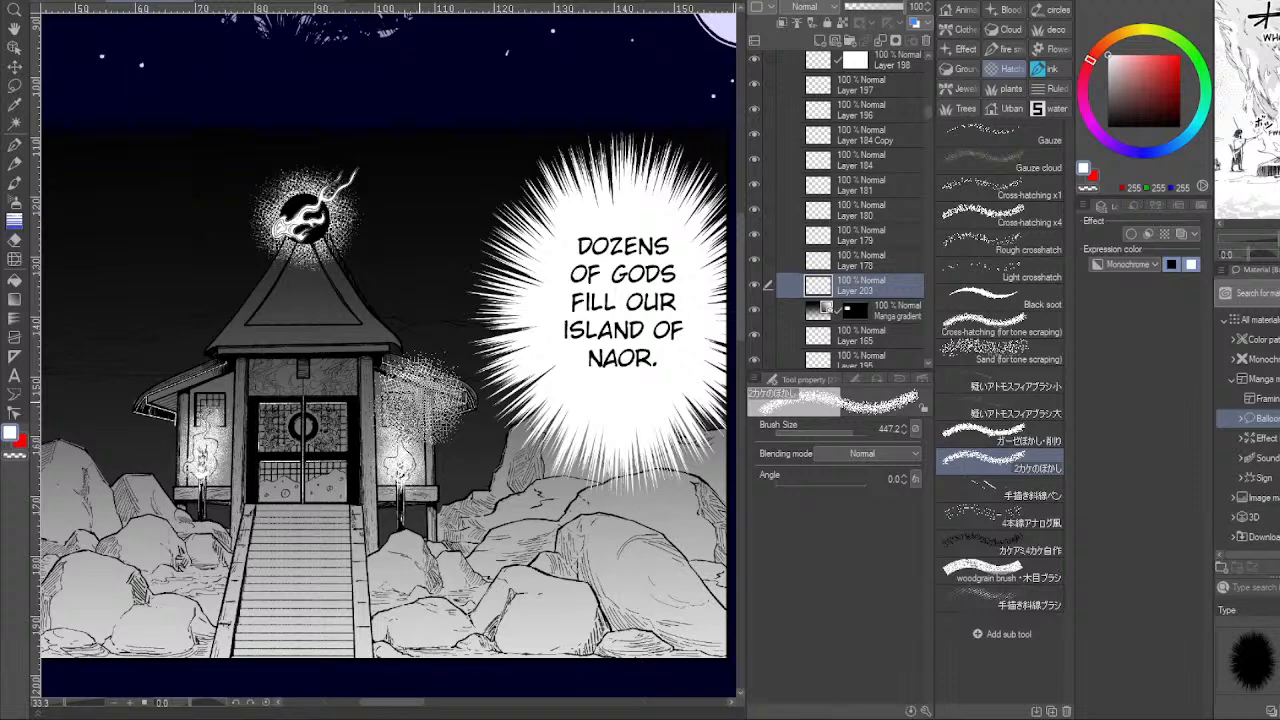
left_click(410, 464)
left_click(200, 458)
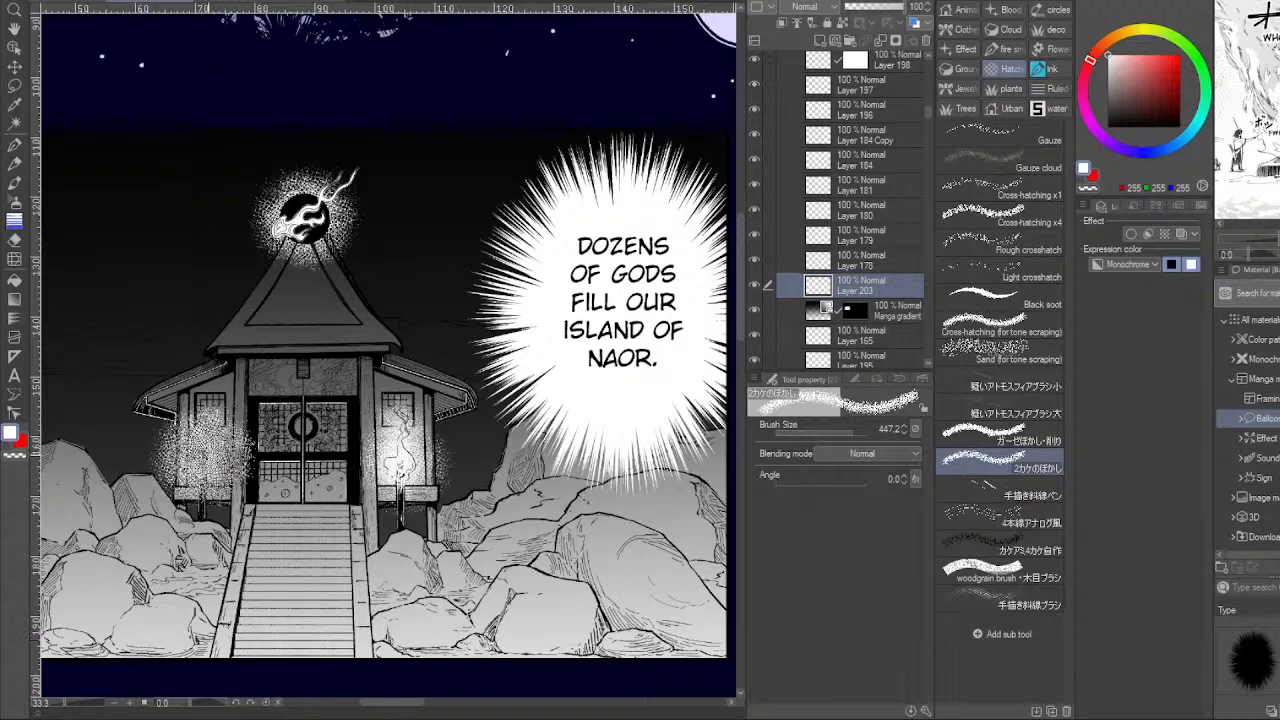
left_click(207, 456)
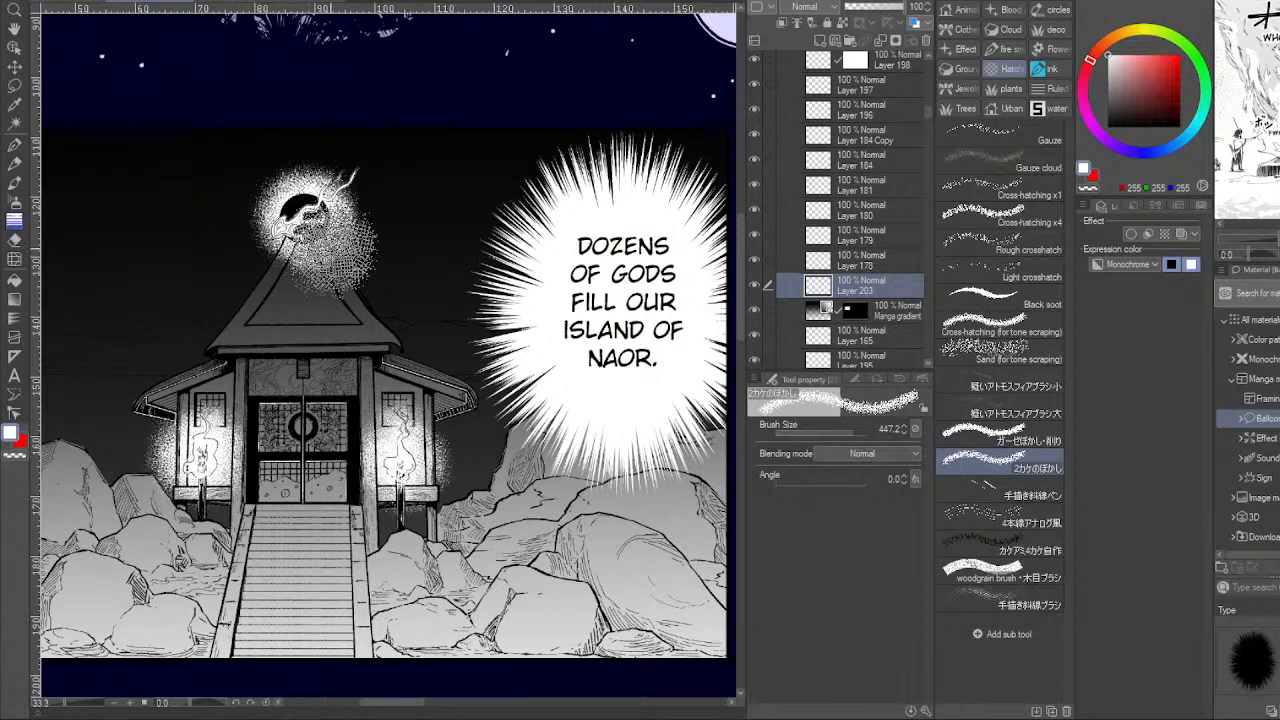
mouse_move(268, 180)
left_mouse_down()
mouse_move(308, 172)
mouse_move(260, 215)
mouse_move(332, 190)
mouse_move(292, 203)
mouse_move(340, 248)
left_mouse_up()
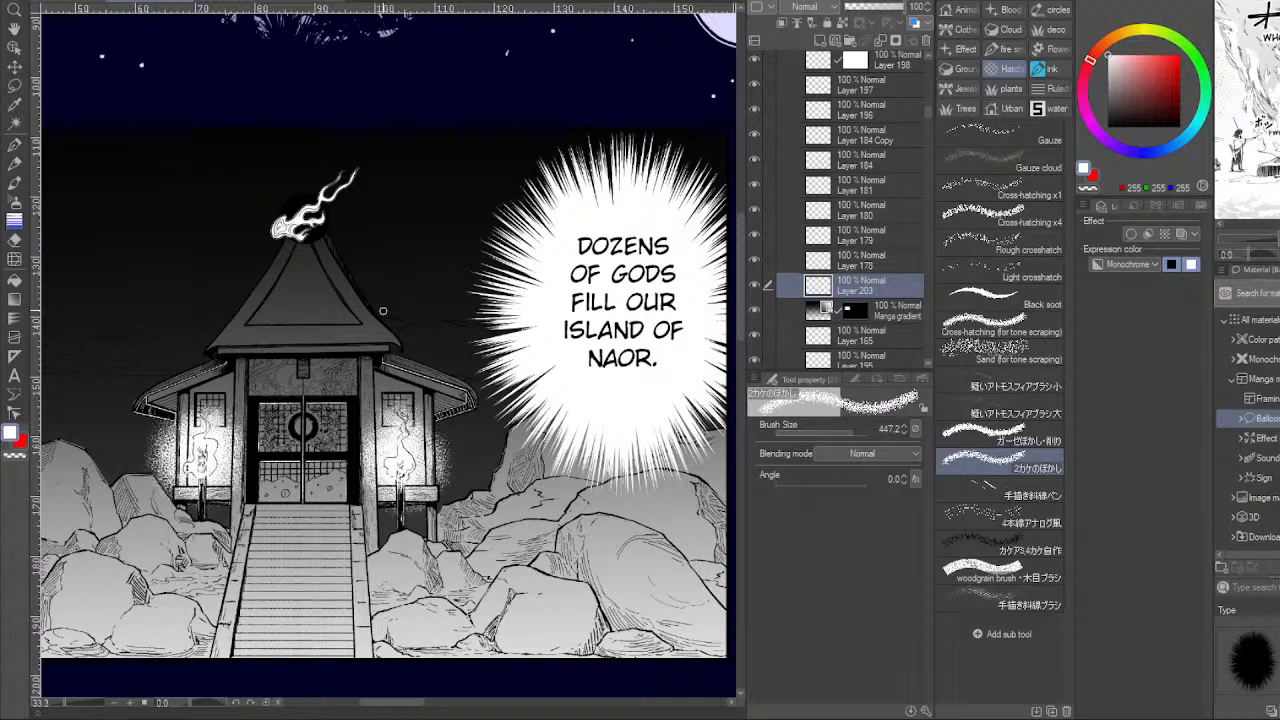
left_click(475, 655)
Set up the G-pen with transparent colour at size 28.7 on the Manga gradient layer's mask.
key("p")
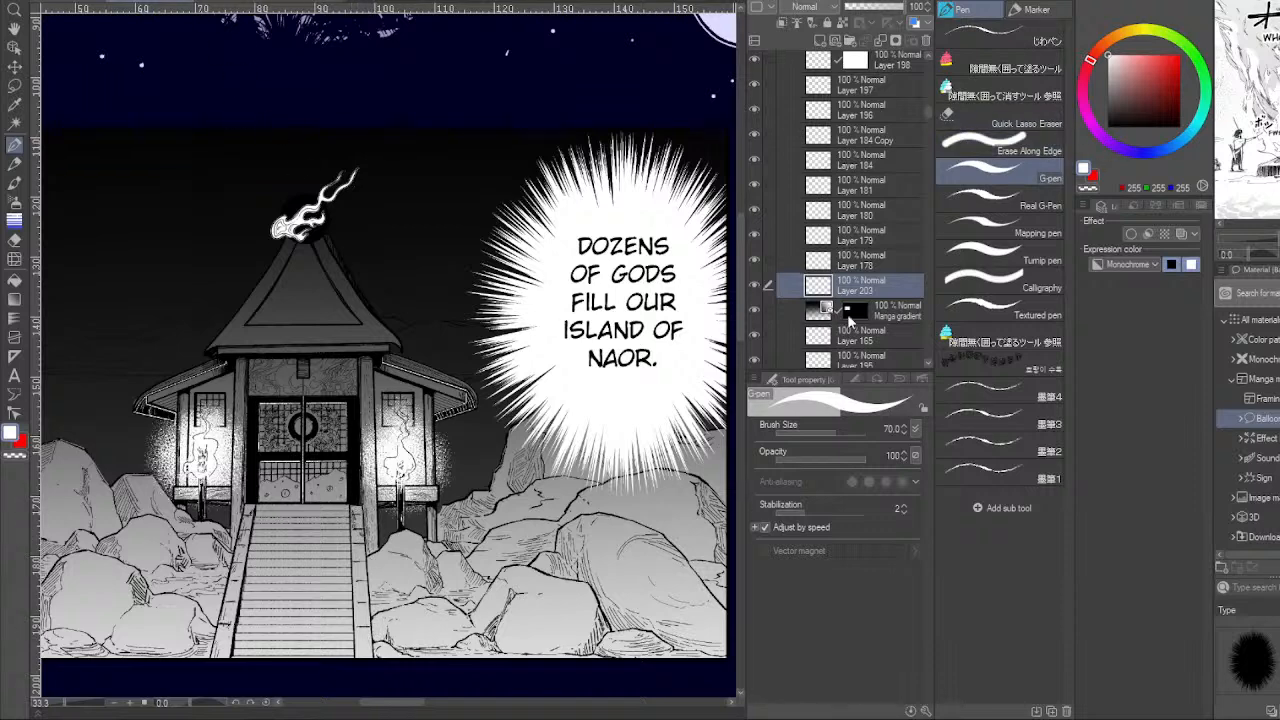
left_click(850, 312)
left_click_drag(856, 427, 832, 432)
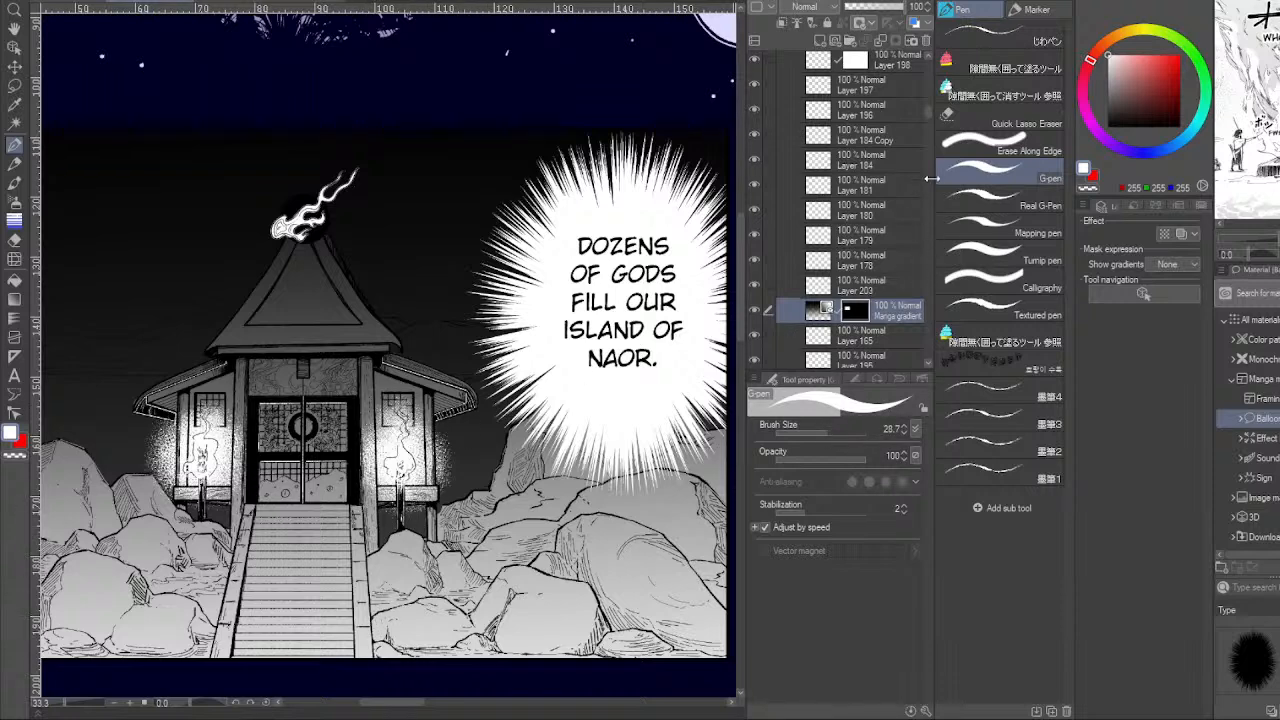
scroll(930, 113, "up", 2)
scroll(930, 113, "down", 2)
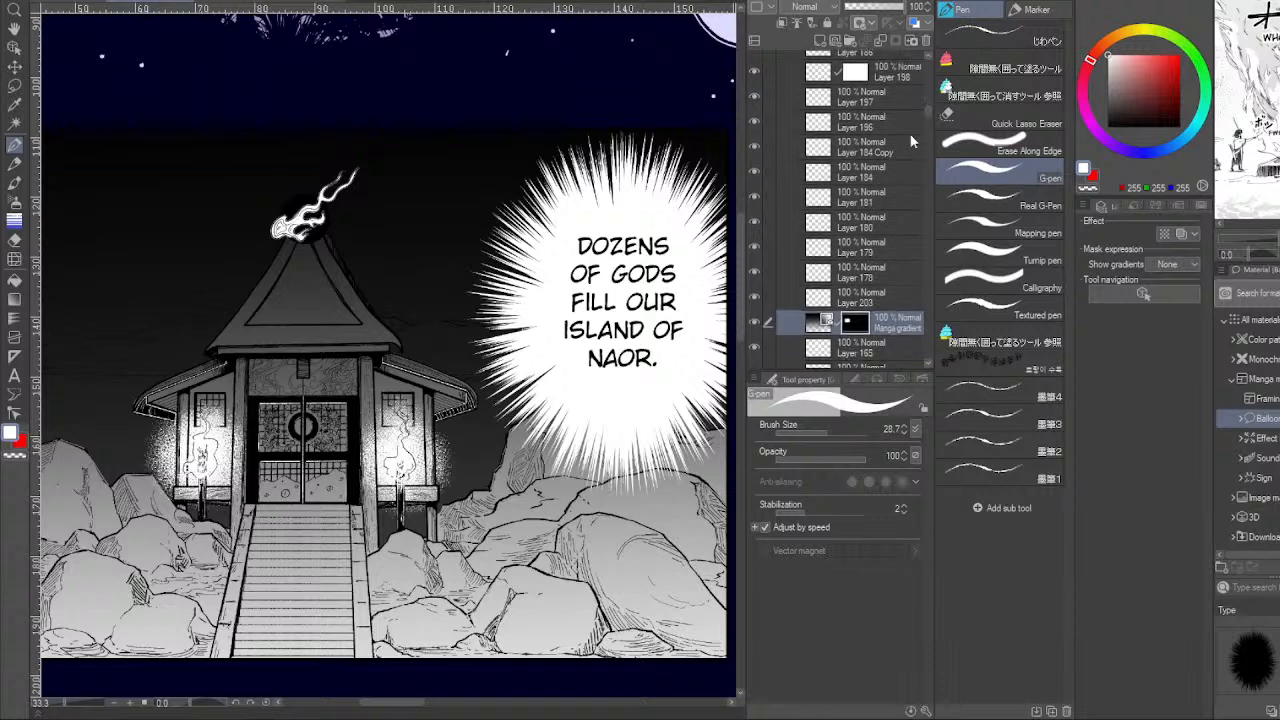
left_click(757, 325)
left_click(757, 325)
left_click(15, 456)
Draw thin highlights on the gradient mask along the upper stair rails and the edge of the left inner pillar.
left_click_drag(360, 508, 364, 563)
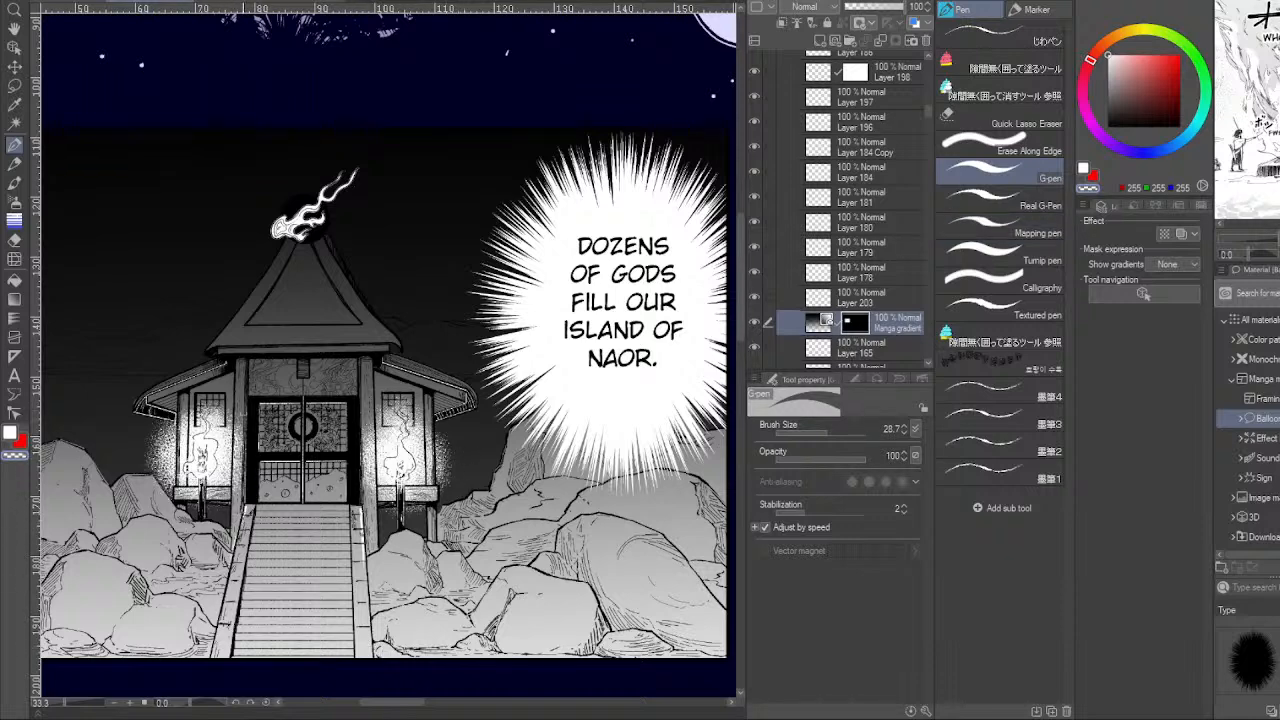
left_click_drag(245, 507, 238, 558)
left_click_drag(232, 474, 233, 544)
left_click_drag(235, 386, 243, 477)
key("ctrl+z")
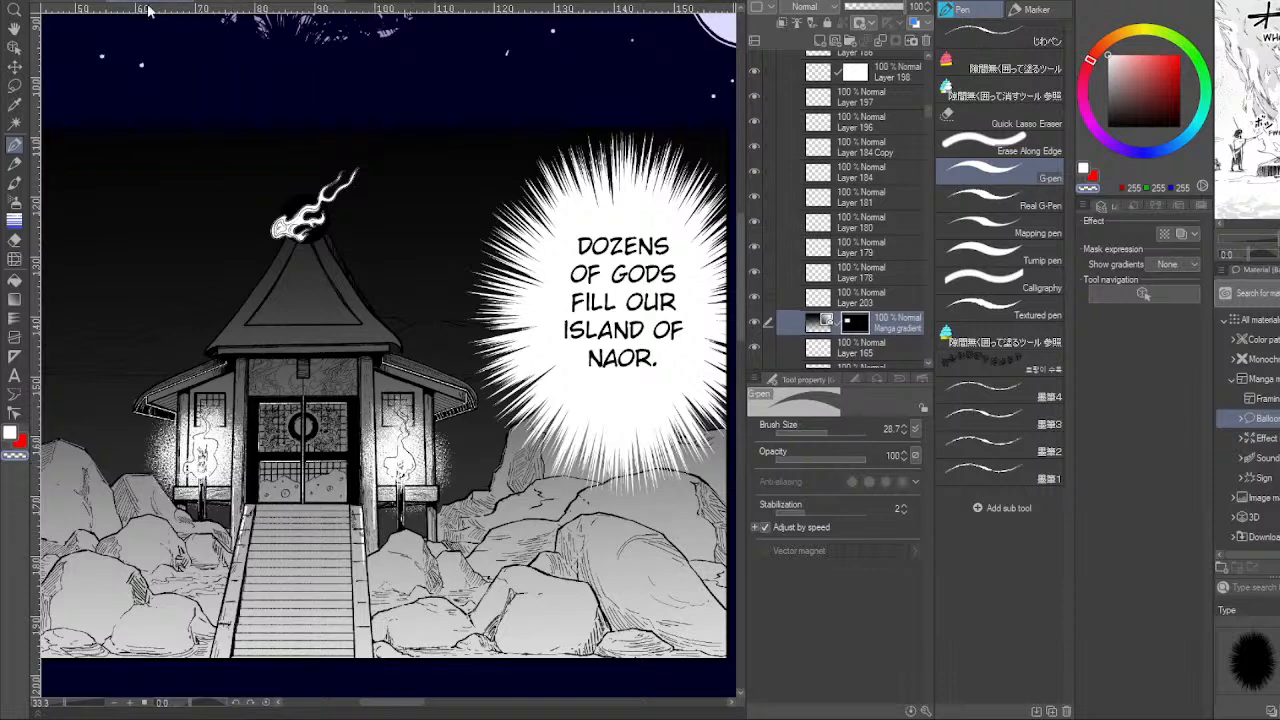
left_click_drag(236, 401, 234, 490)
Hide the Manga gradient layer in the stairs panel, Frame 5, and select Layer 183 at the top of the stack.
left_click(115, 702)
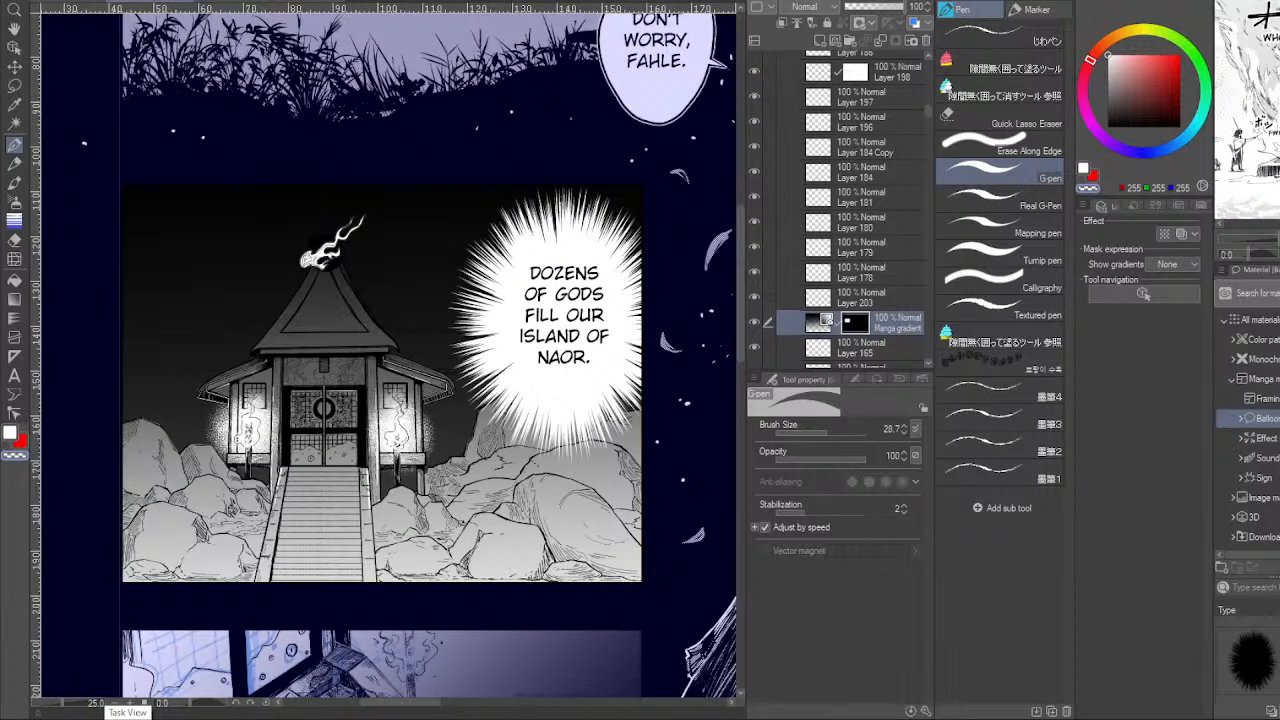
scroll(742, 347, "down", 5)
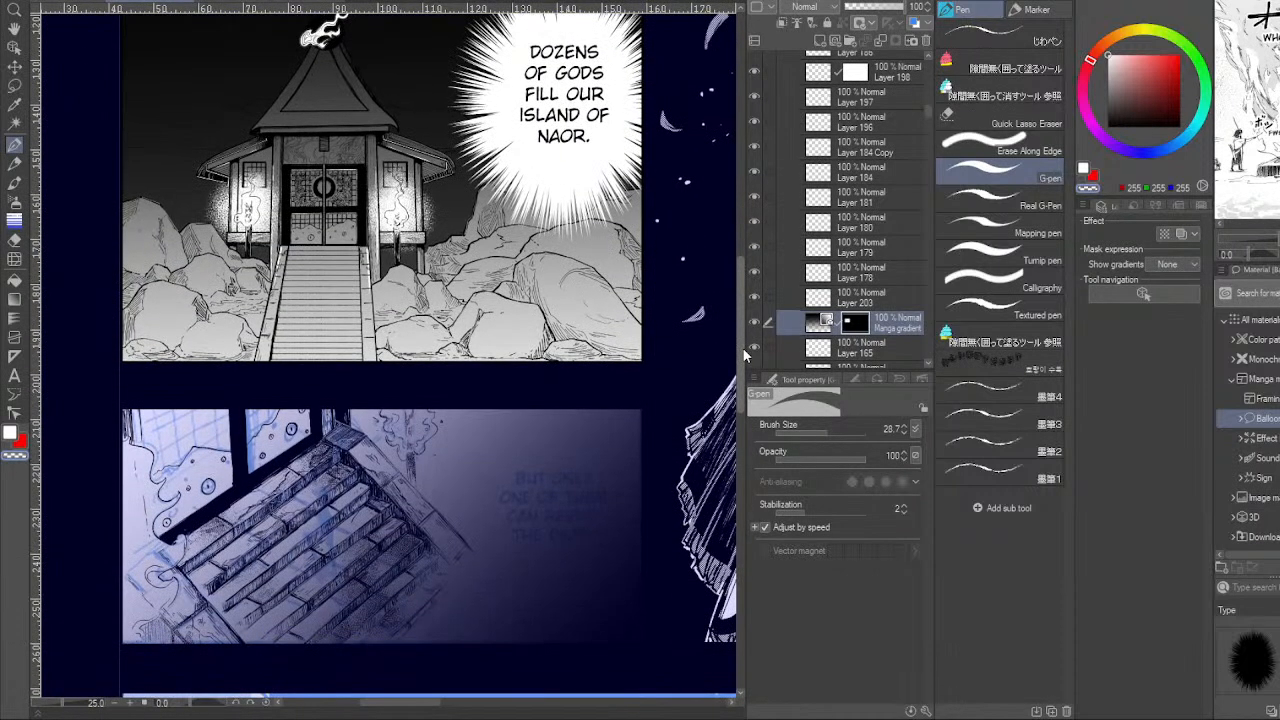
left_click(14, 47)
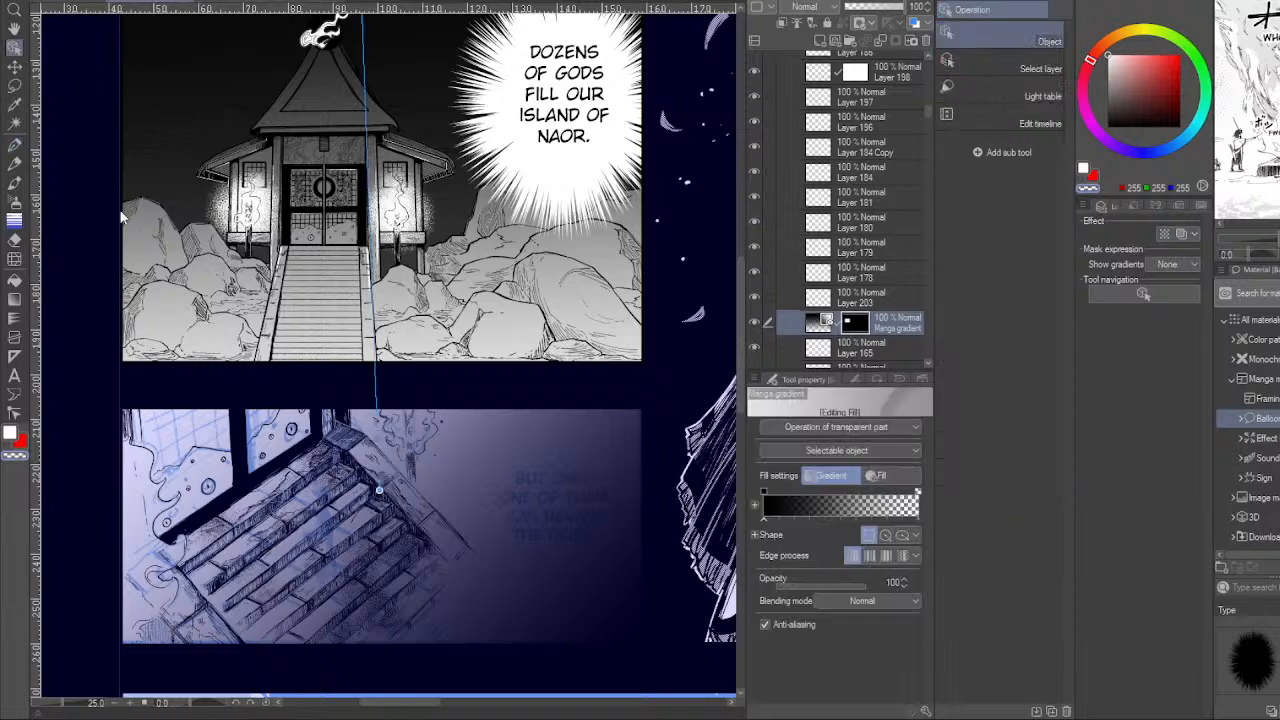
left_click(576, 561)
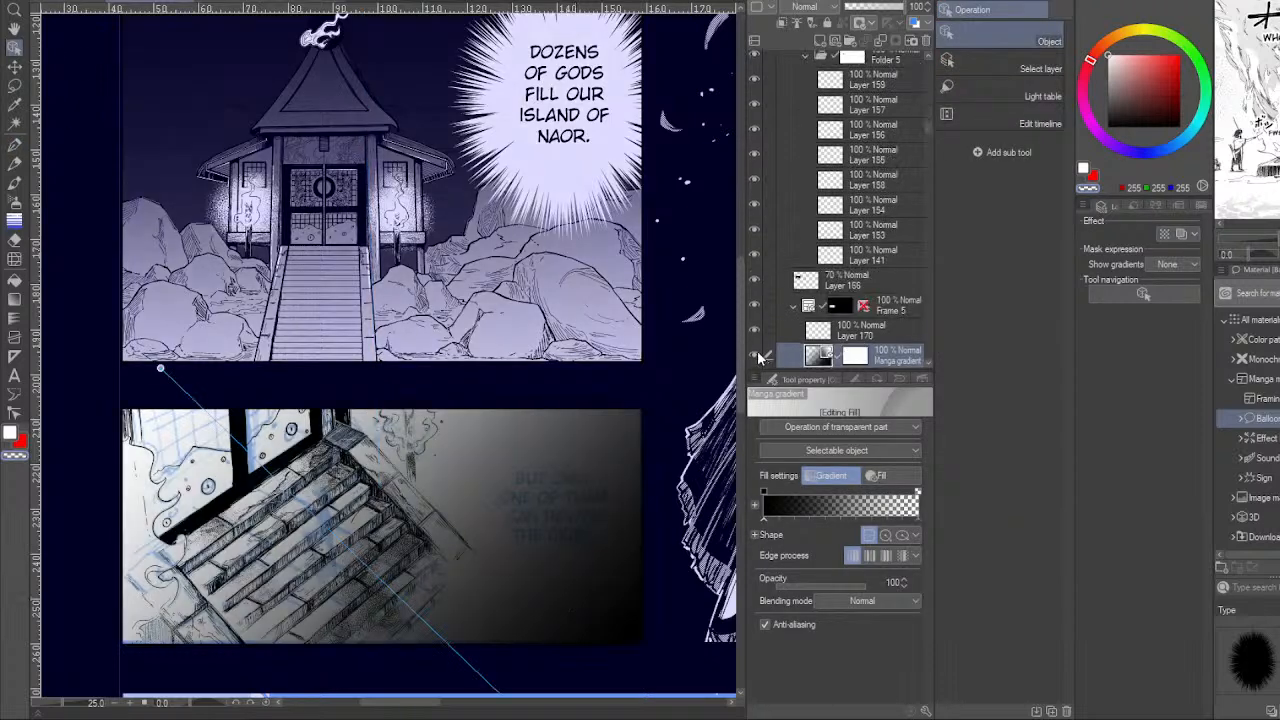
left_click(755, 357)
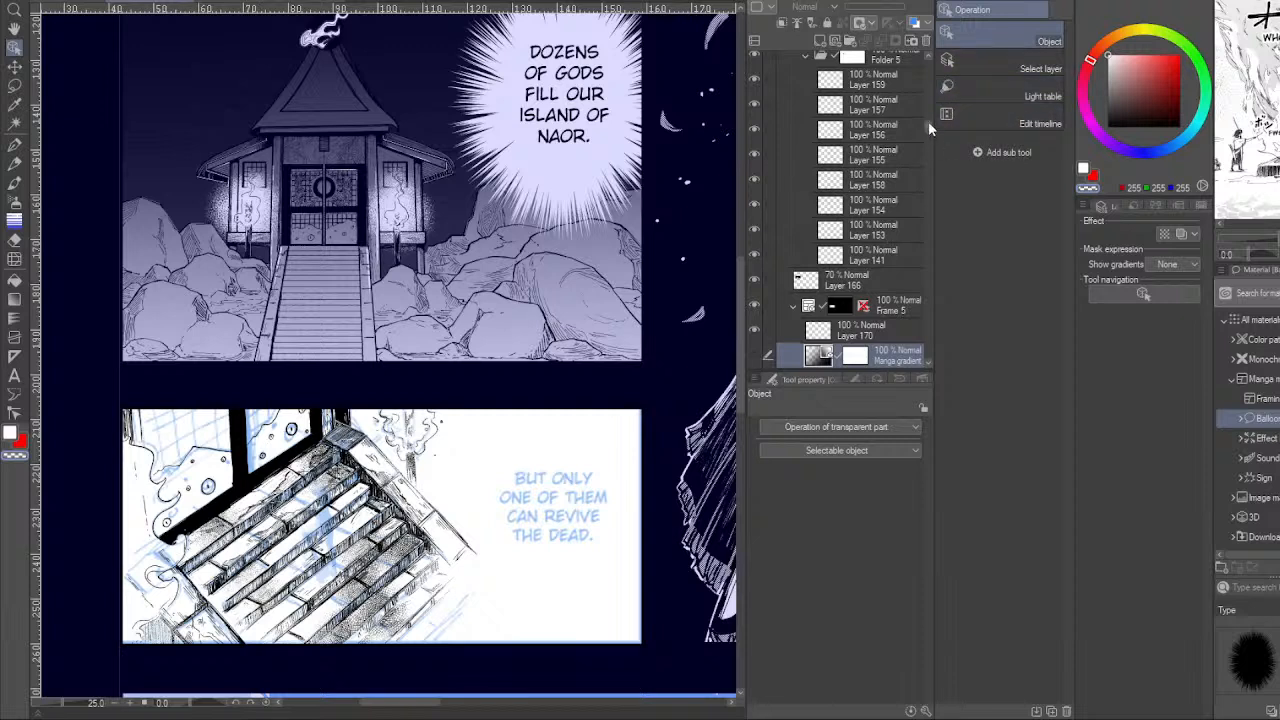
scroll(930, 130, "up", 5)
left_click(915, 62)
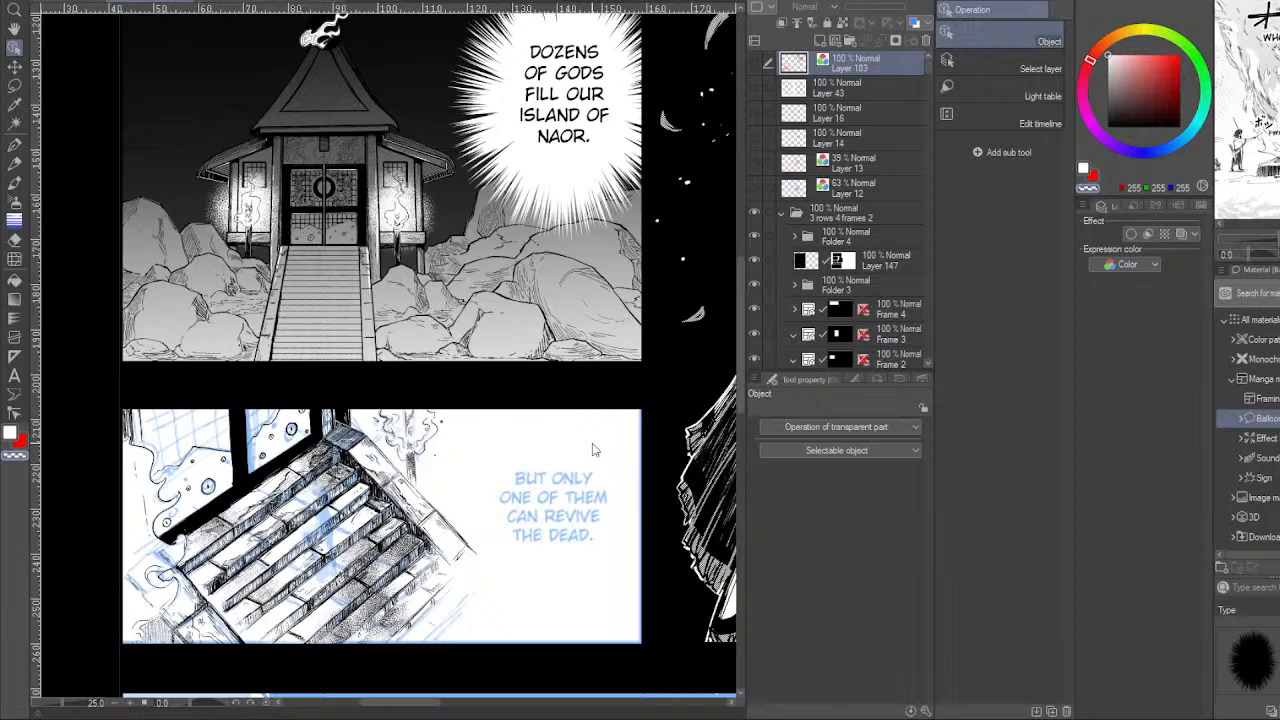
scroll(424, 706, "left", 2)
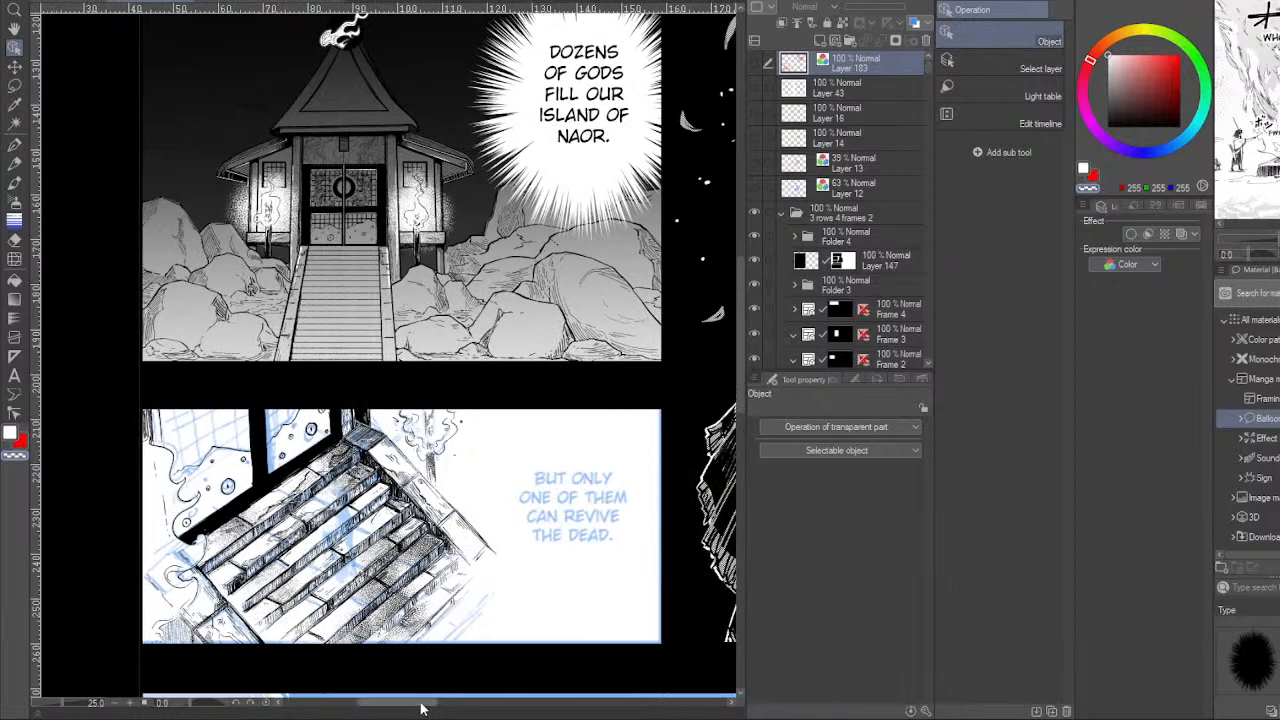
Erase highlights on the Manga gradient layer's mask with the Hard eraser at size 77.9 on the rocks beside the temple's left torch.
scroll(740, 321, "up", 2)
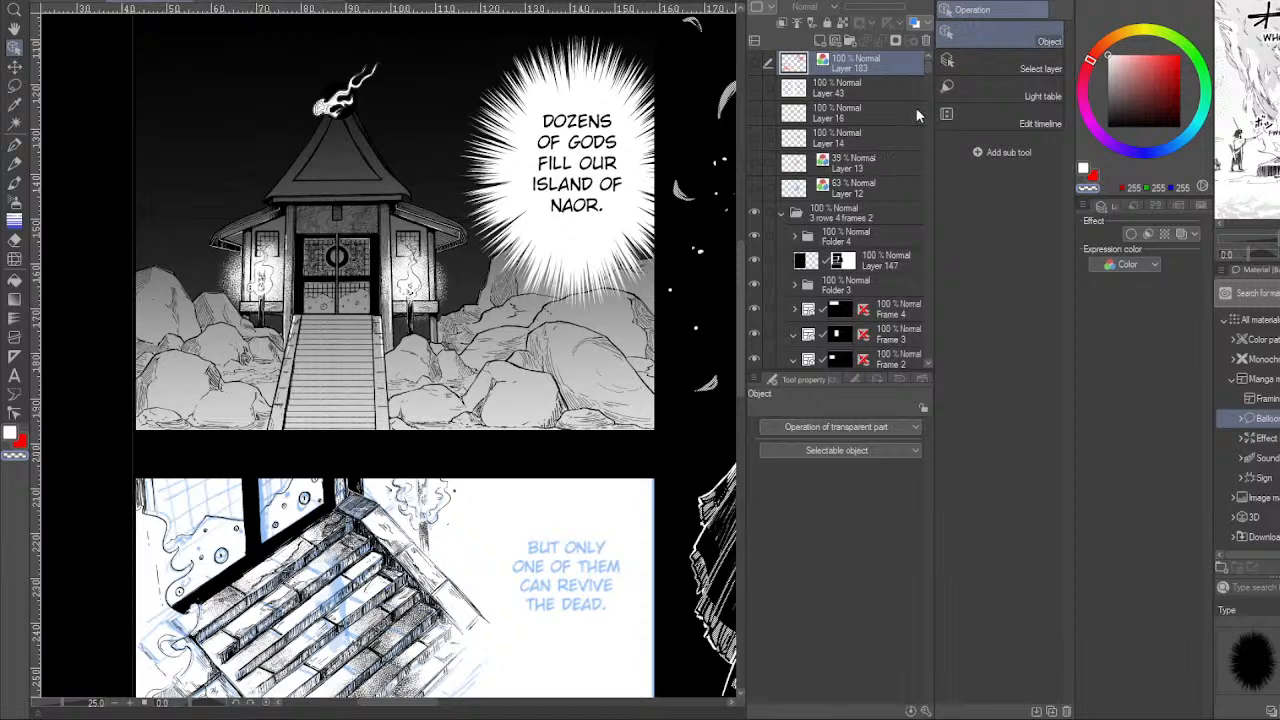
left_click(236, 408)
key("e")
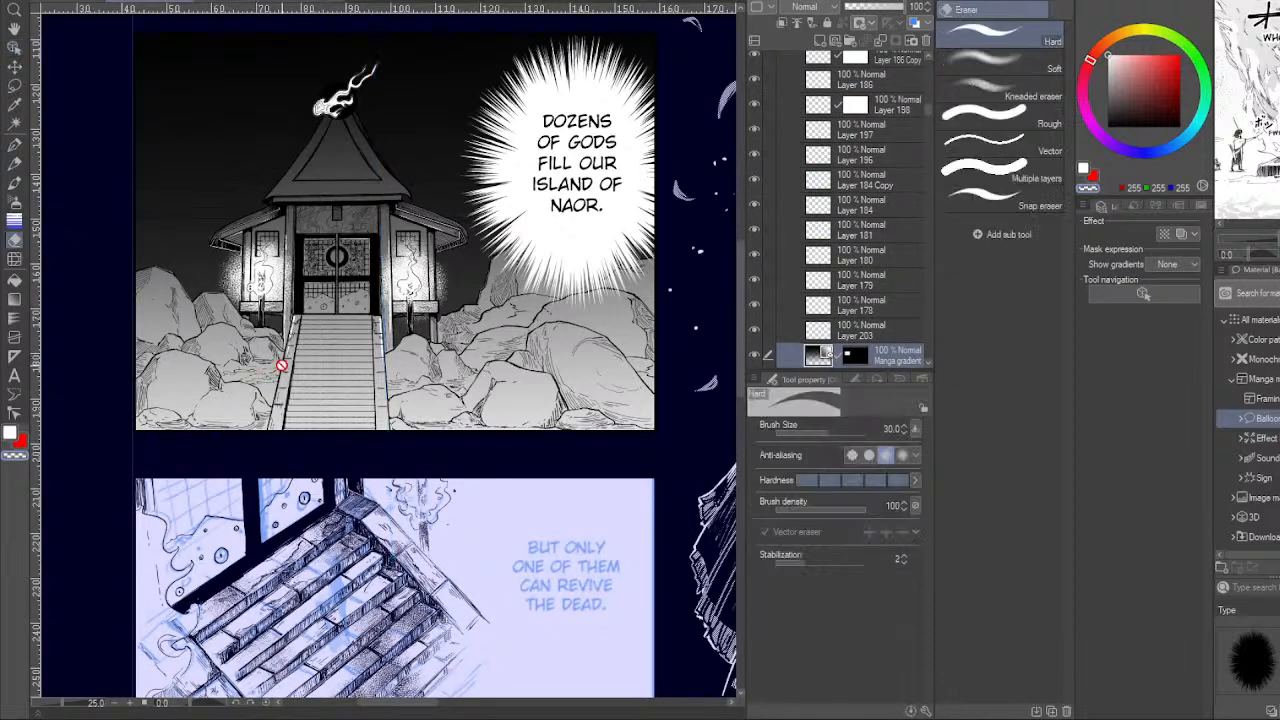
left_click(855, 355)
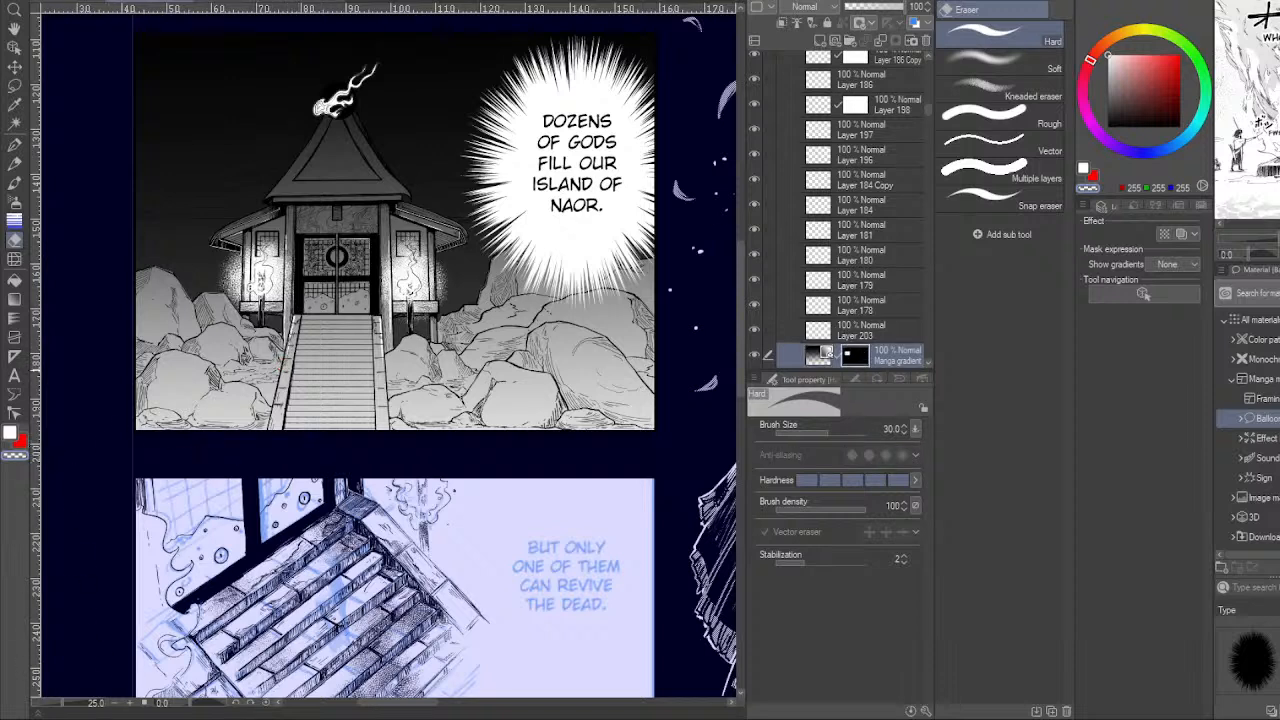
left_click_drag(830, 430, 845, 432)
mouse_move(222, 298)
left_mouse_down()
mouse_move(232, 312)
mouse_move(215, 298)
mouse_move(212, 312)
mouse_move(269, 330)
left_mouse_up()
mouse_move(180, 286)
left_mouse_down()
mouse_move(190, 326)
mouse_move(235, 322)
mouse_move(264, 345)
left_mouse_up()
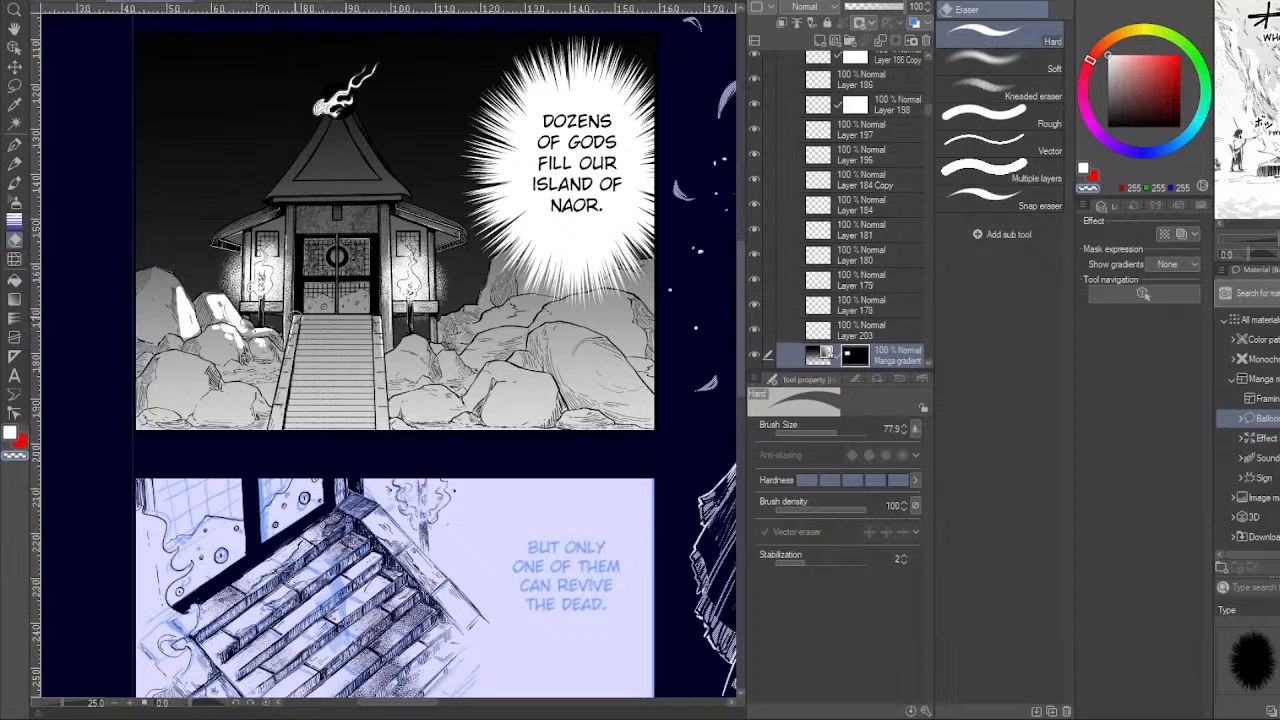
Erase more highlights on the gradient mask over the rocks right of the temple stairs and the lower-left rocks.
mouse_move(420, 341)
left_mouse_down()
mouse_move(396, 350)
mouse_move(435, 347)
left_mouse_up()
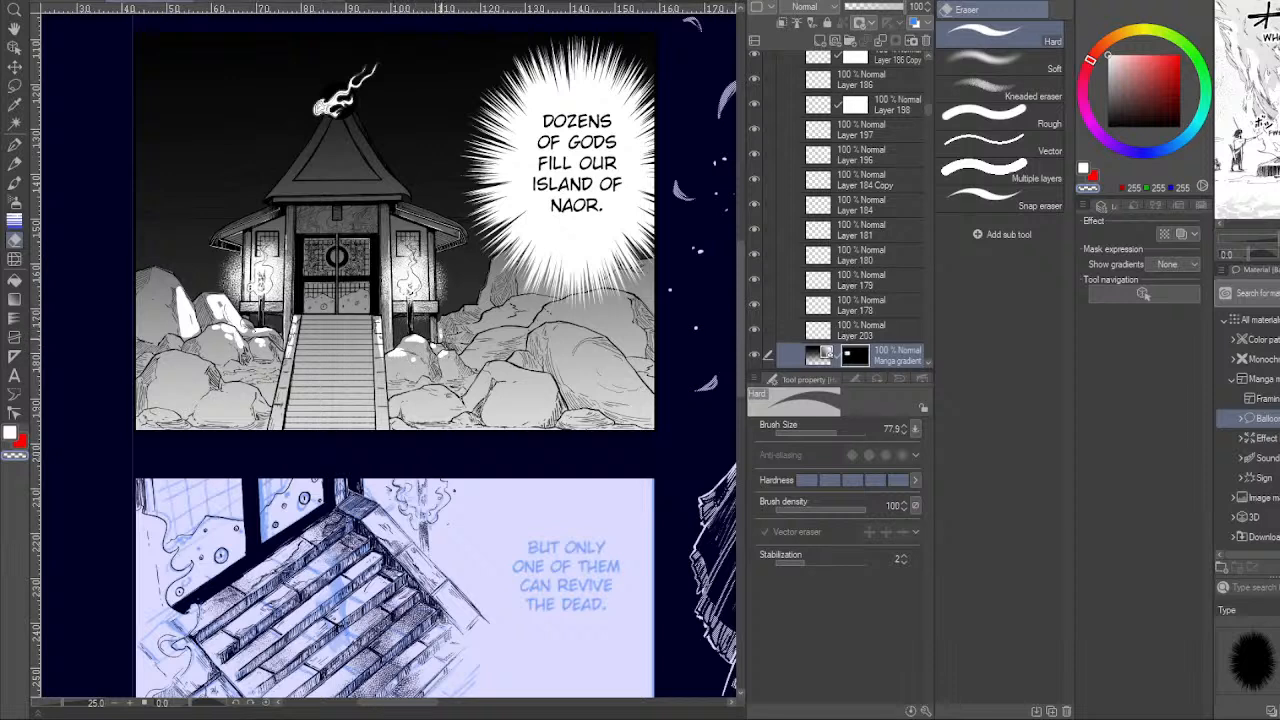
mouse_move(490, 315)
left_mouse_down()
mouse_move(507, 319)
mouse_move(492, 335)
mouse_move(518, 332)
mouse_move(465, 356)
mouse_move(545, 309)
left_mouse_up()
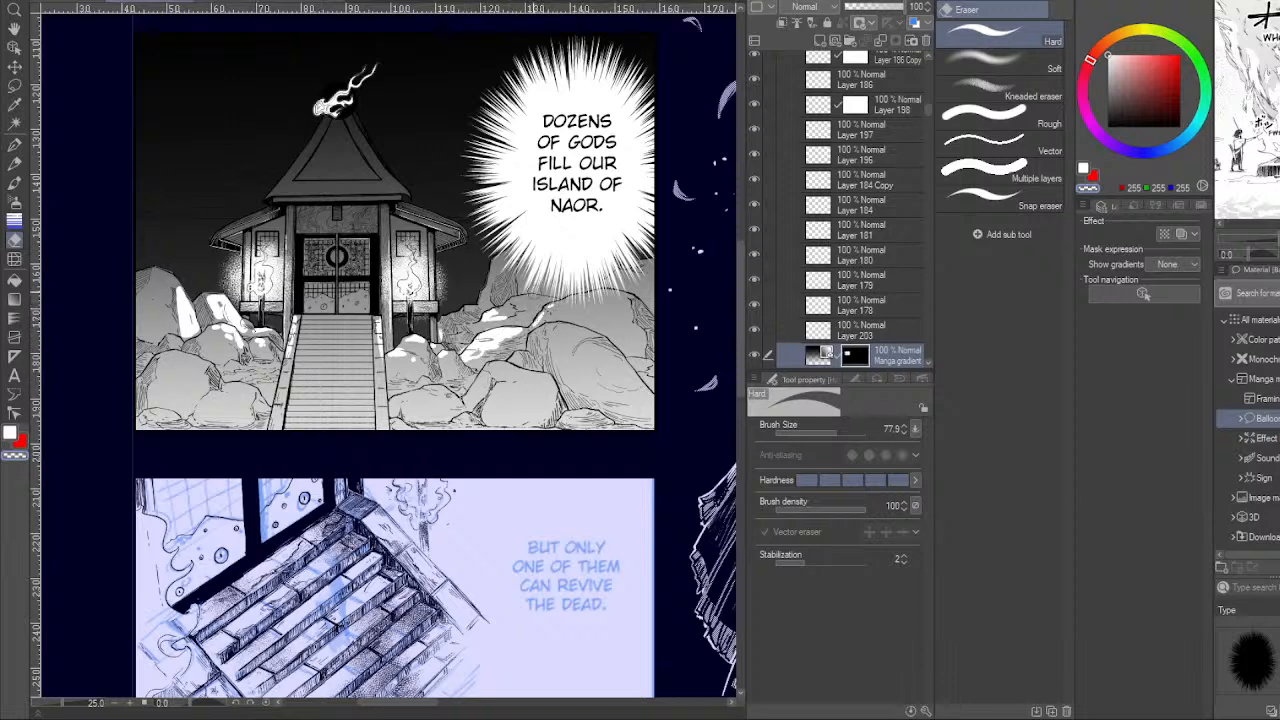
left_click_drag(452, 388, 414, 392)
mouse_move(506, 367)
left_mouse_down()
mouse_move(491, 364)
mouse_move(474, 390)
left_mouse_up()
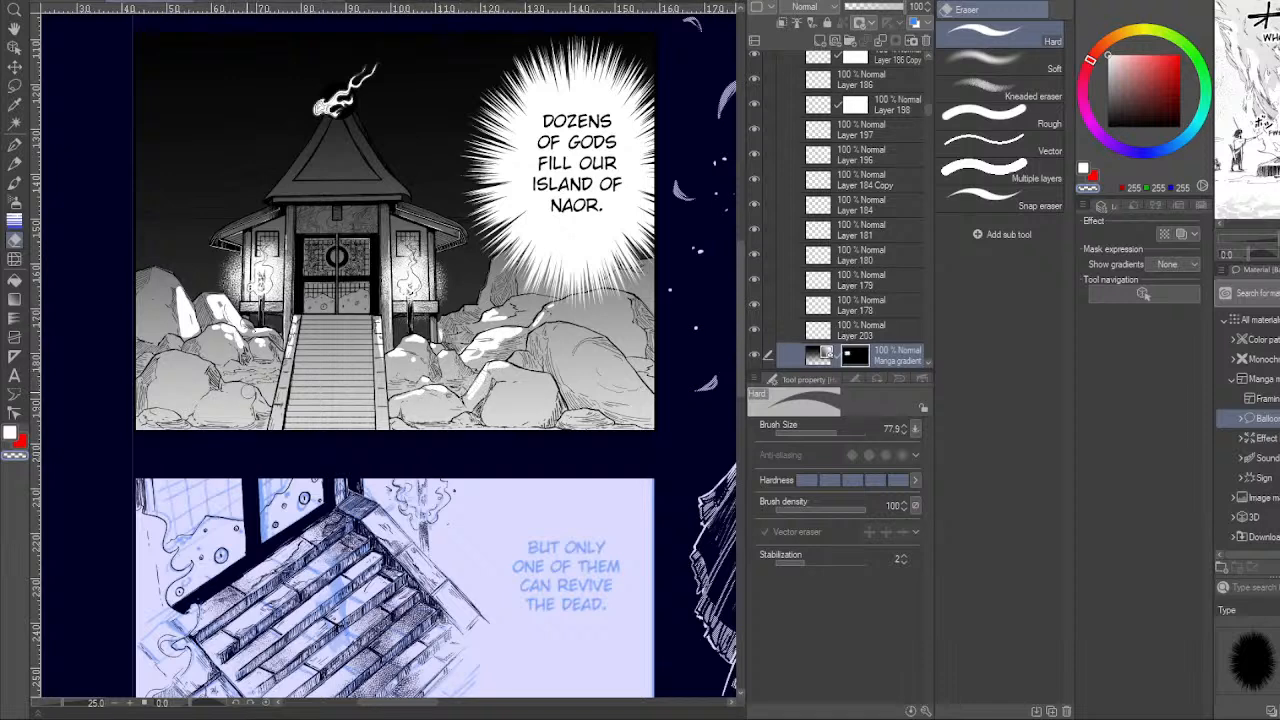
left_click_drag(255, 389, 187, 357)
mouse_move(263, 371)
left_mouse_down()
mouse_move(277, 376)
mouse_move(248, 381)
mouse_move(269, 394)
mouse_move(230, 377)
mouse_move(256, 375)
mouse_move(247, 350)
mouse_move(267, 343)
left_mouse_up()
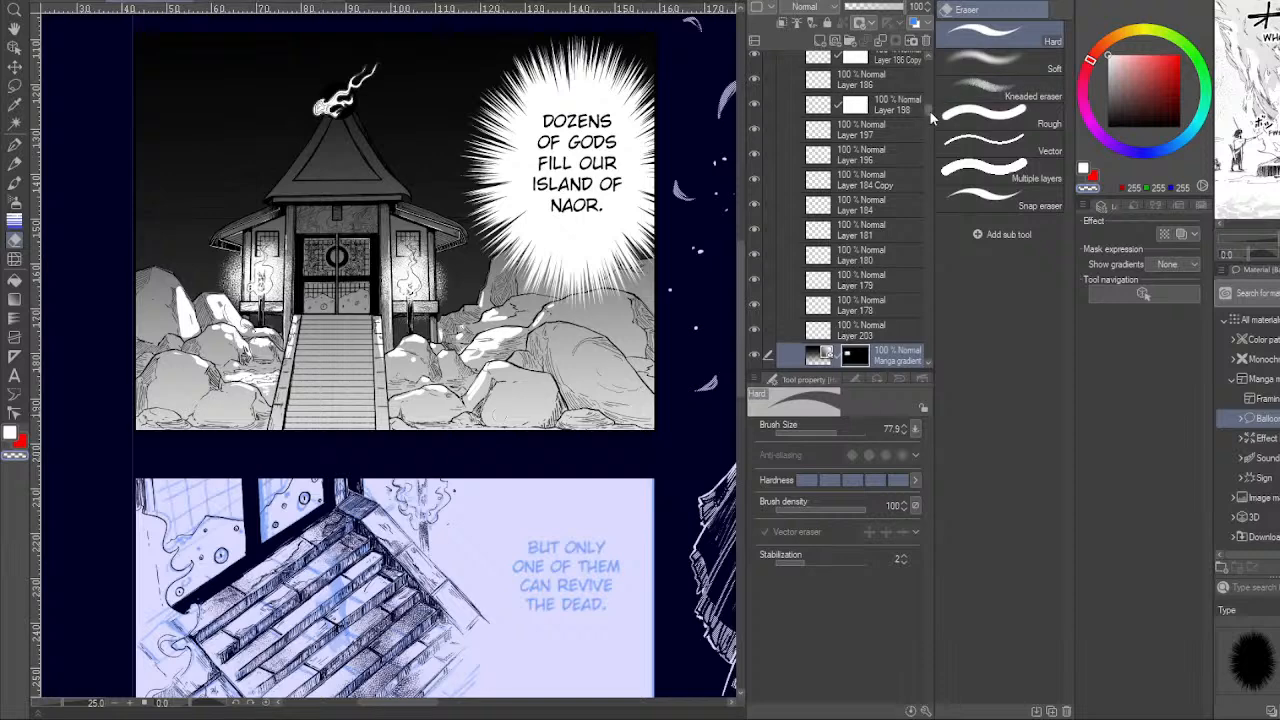
Select Layer 183 at the top of the stack and review the whole two-page spread.
left_click_drag(928, 109, 928, 60)
left_click(883, 61)
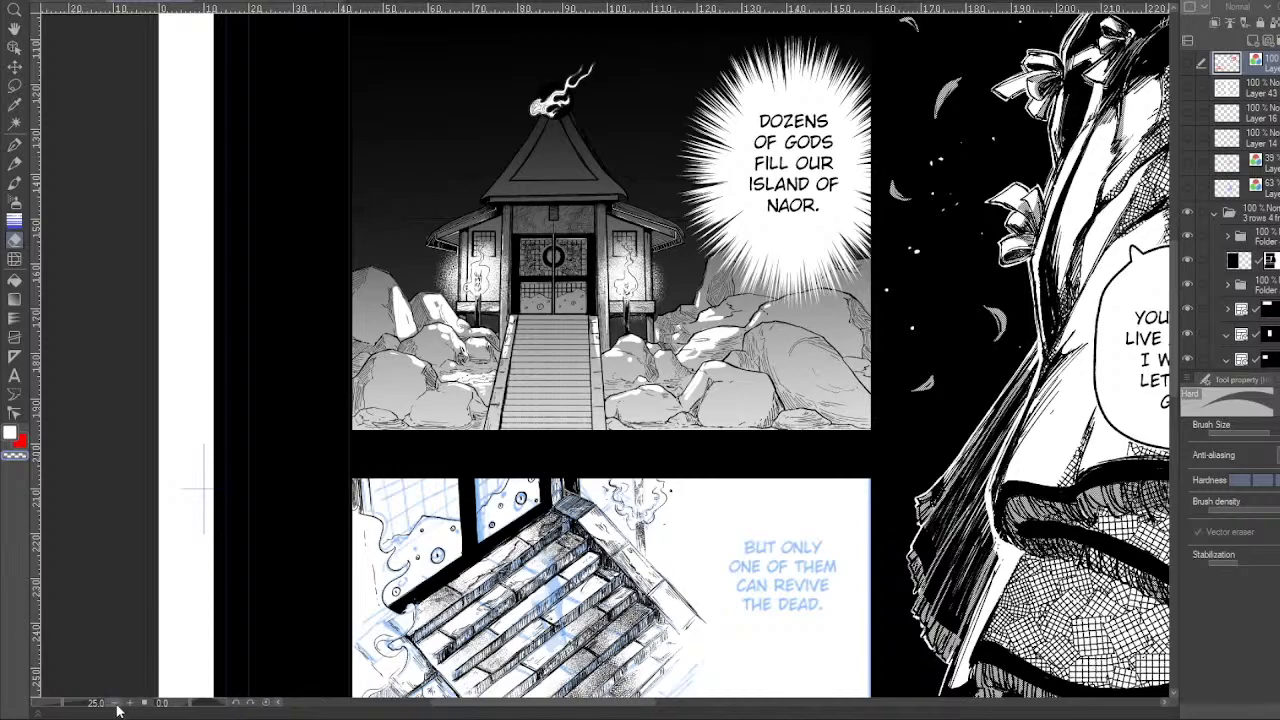
left_click(117, 704)
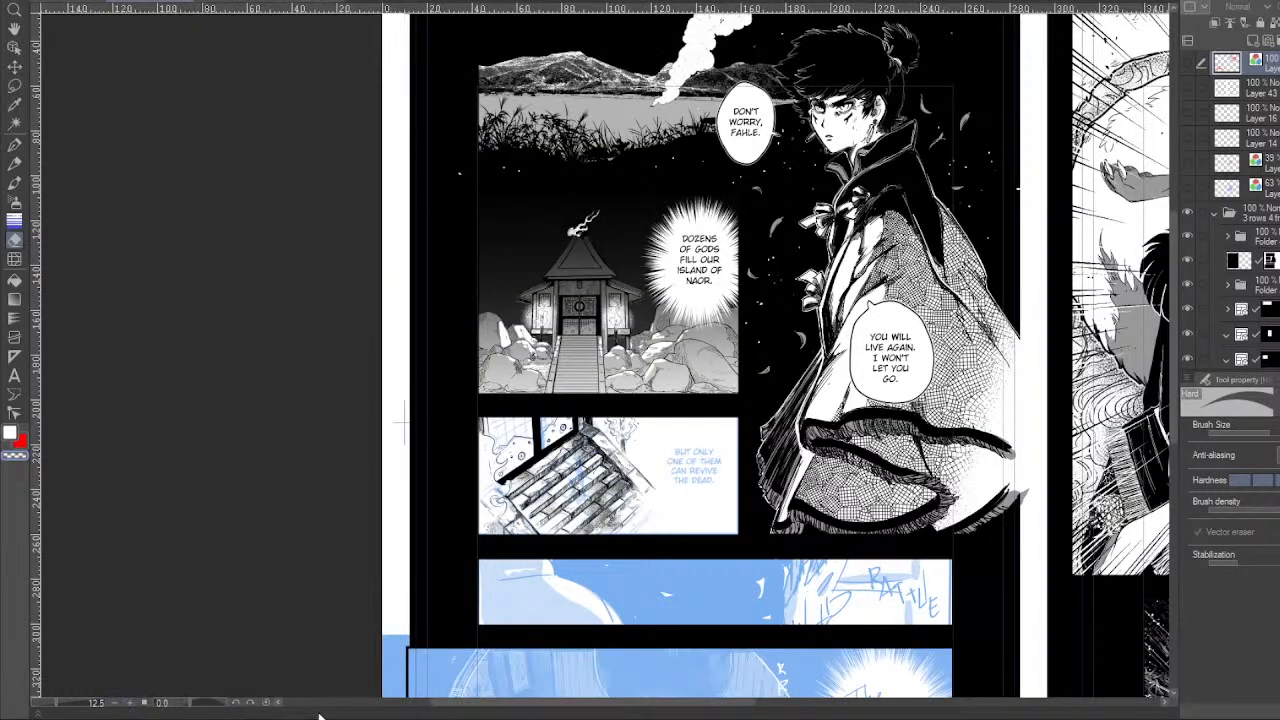
left_click_drag(496, 708, 628, 708)
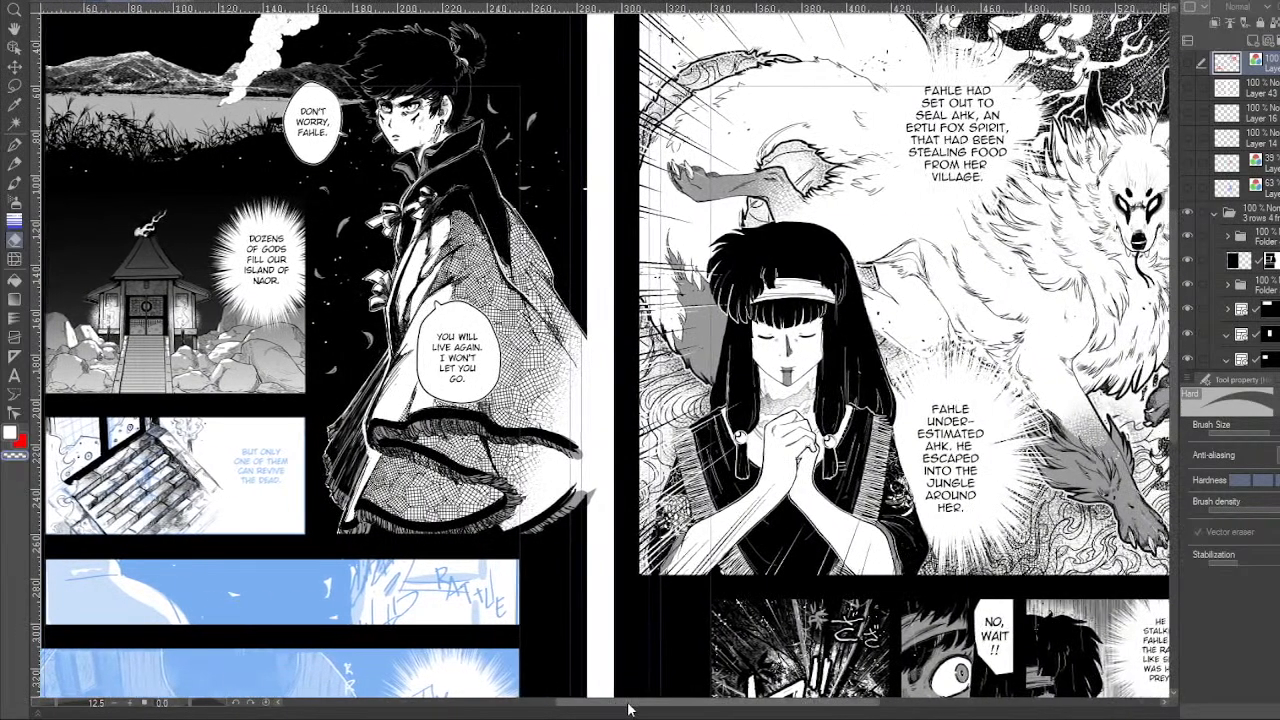
left_click(56, 706)
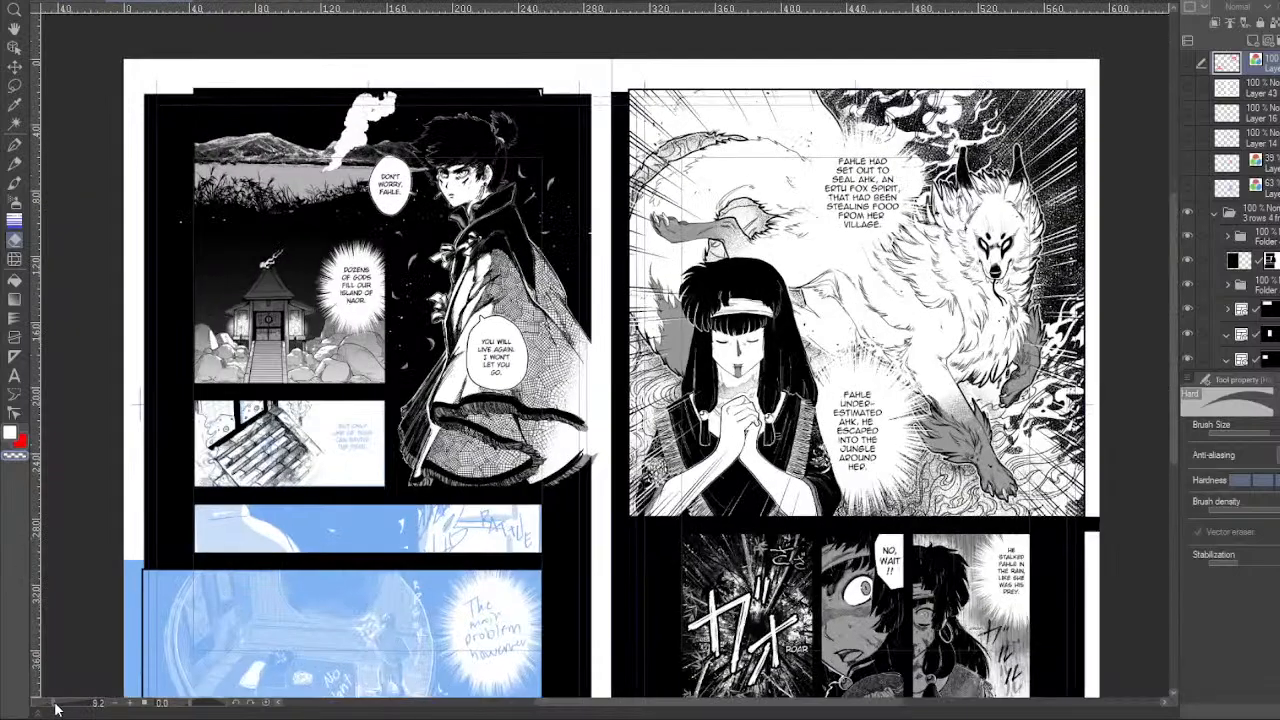
left_click_drag(1176, 216, 1175, 243)
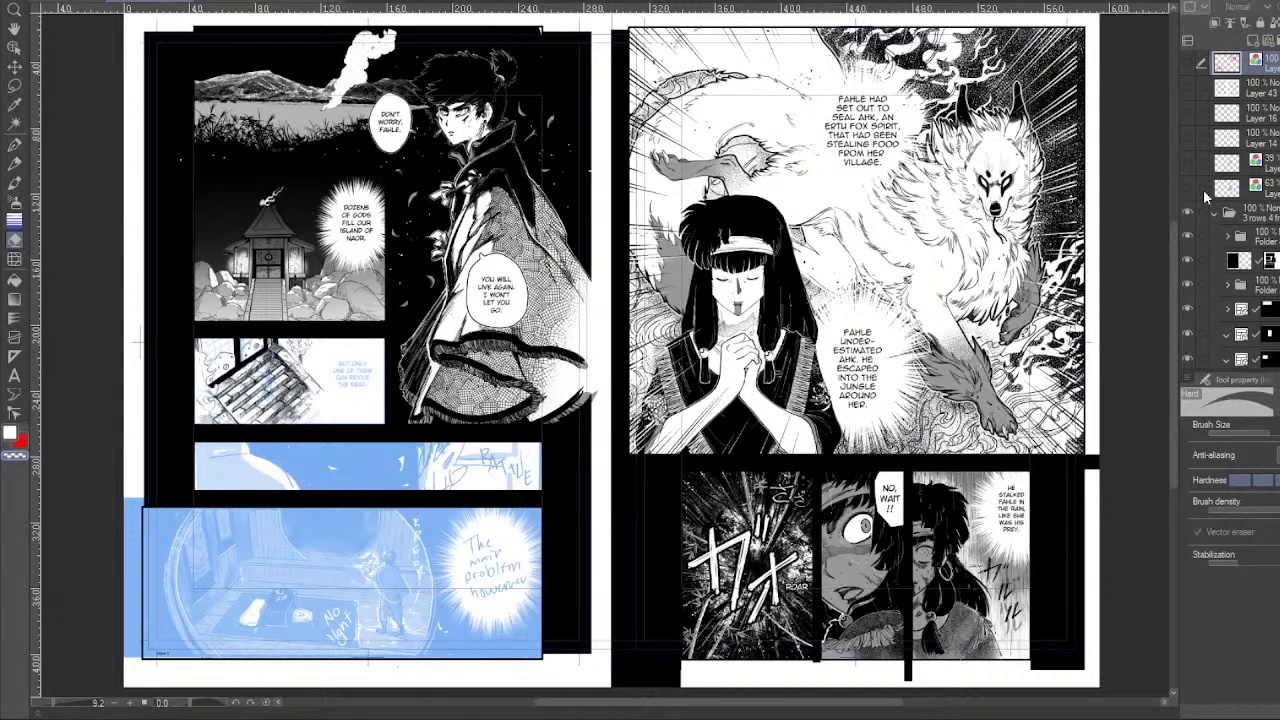
Mask the blue sketch, Layer 97, out of the stairs panel using a rectangular selection around the panel, and clear the selection.
key("o")
left_click(338, 379)
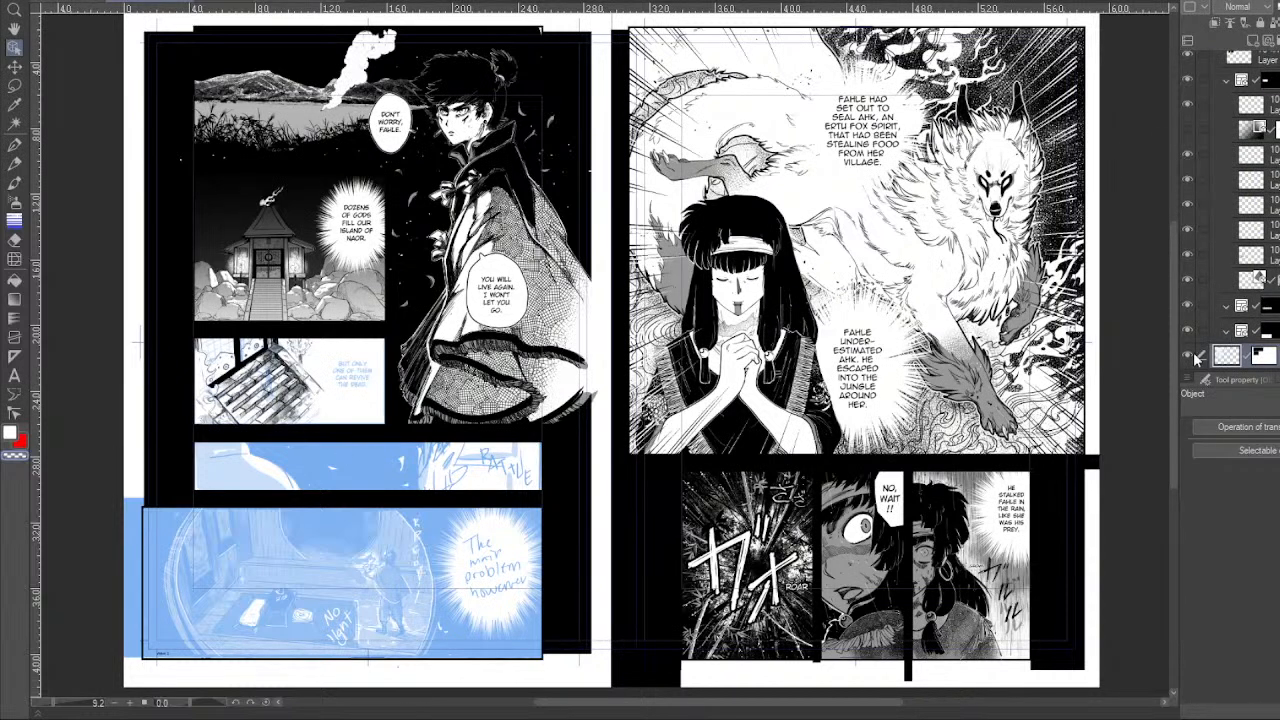
left_click(14, 85)
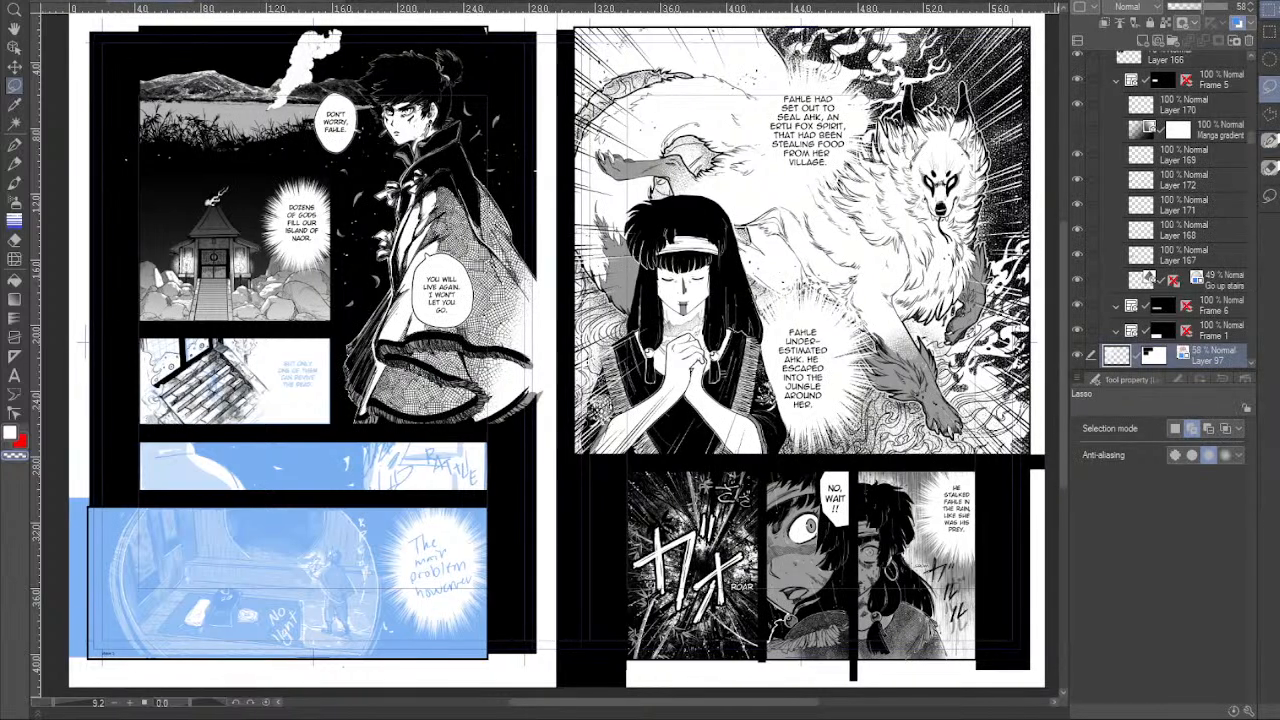
left_click(1270, 34)
mouse_move(131, 330)
left_mouse_down()
mouse_move(203, 342)
mouse_move(335, 427)
left_mouse_up()
left_click(1152, 356)
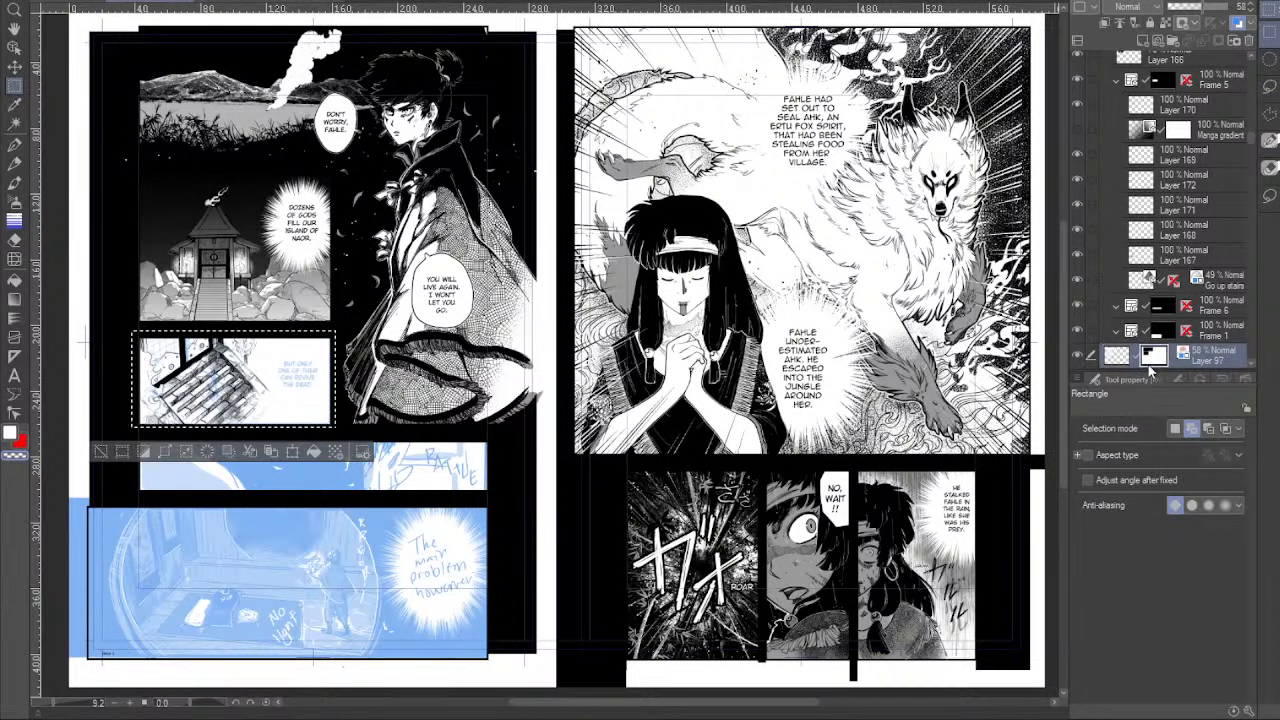
key("Delete")
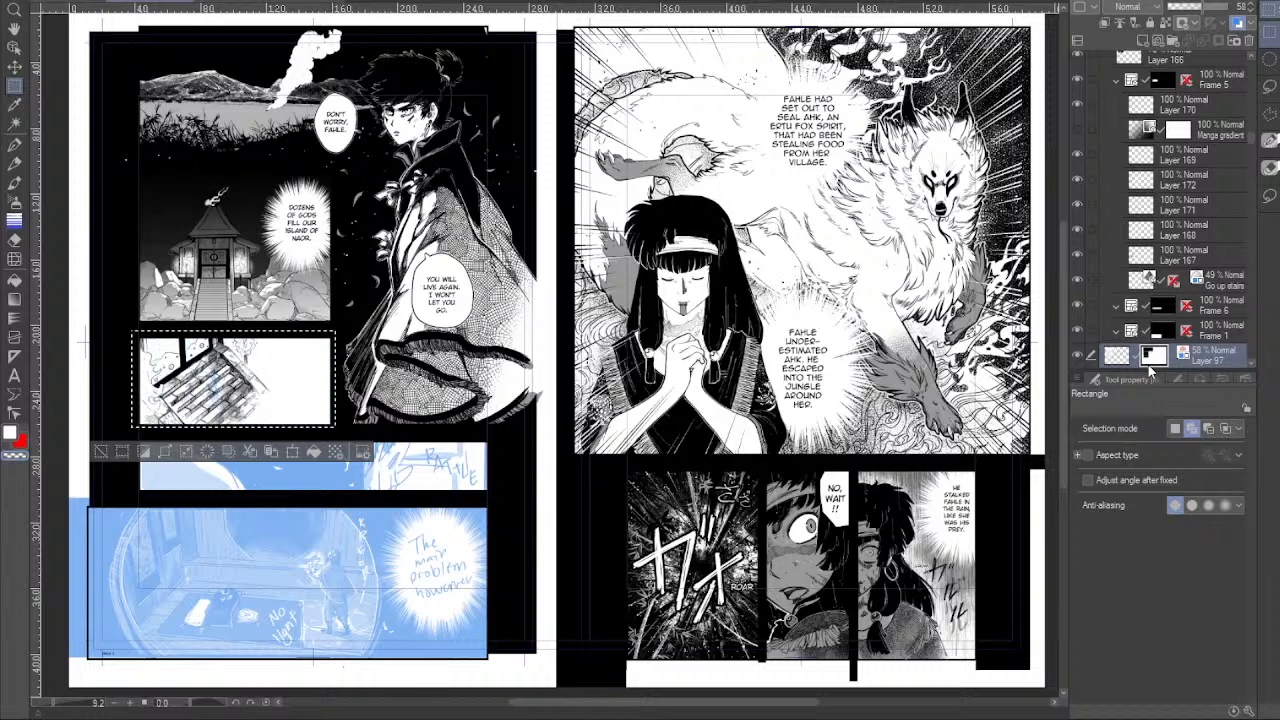
key("ctrl+d")
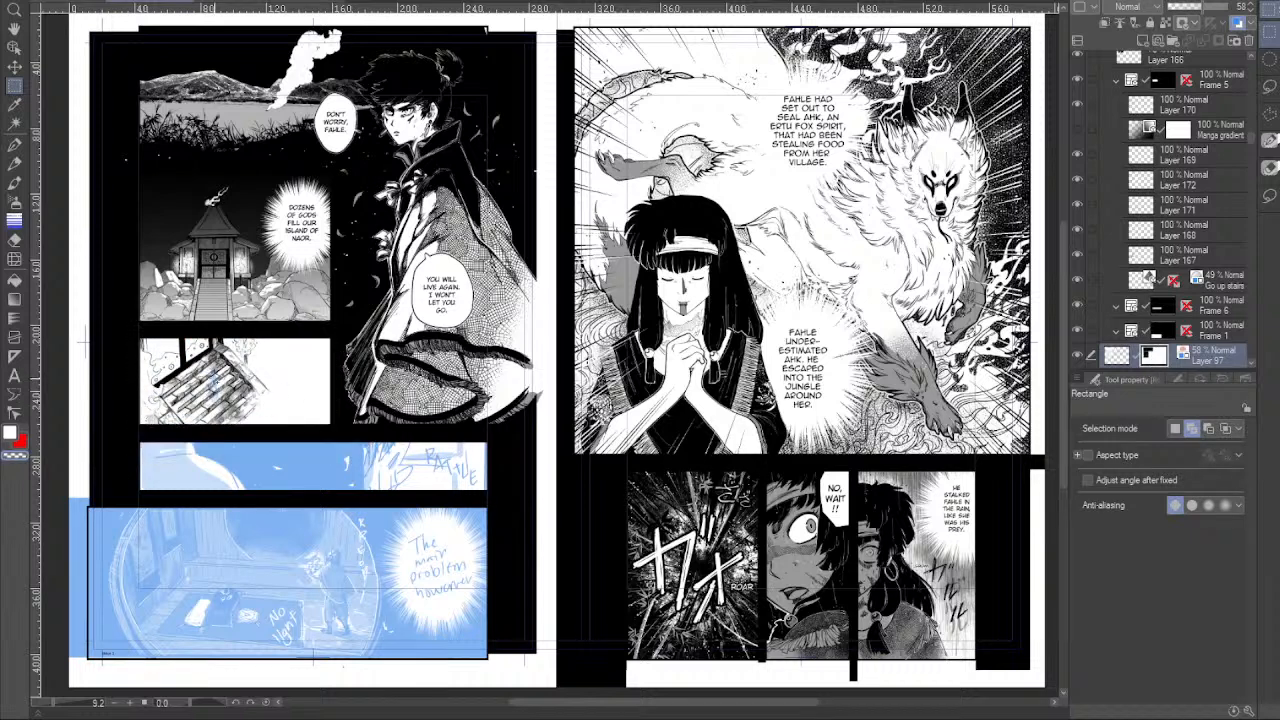
Lower the Go up stairs 3D figure layer to 18% opacity, hide it, and select Layer 97.
key("o")
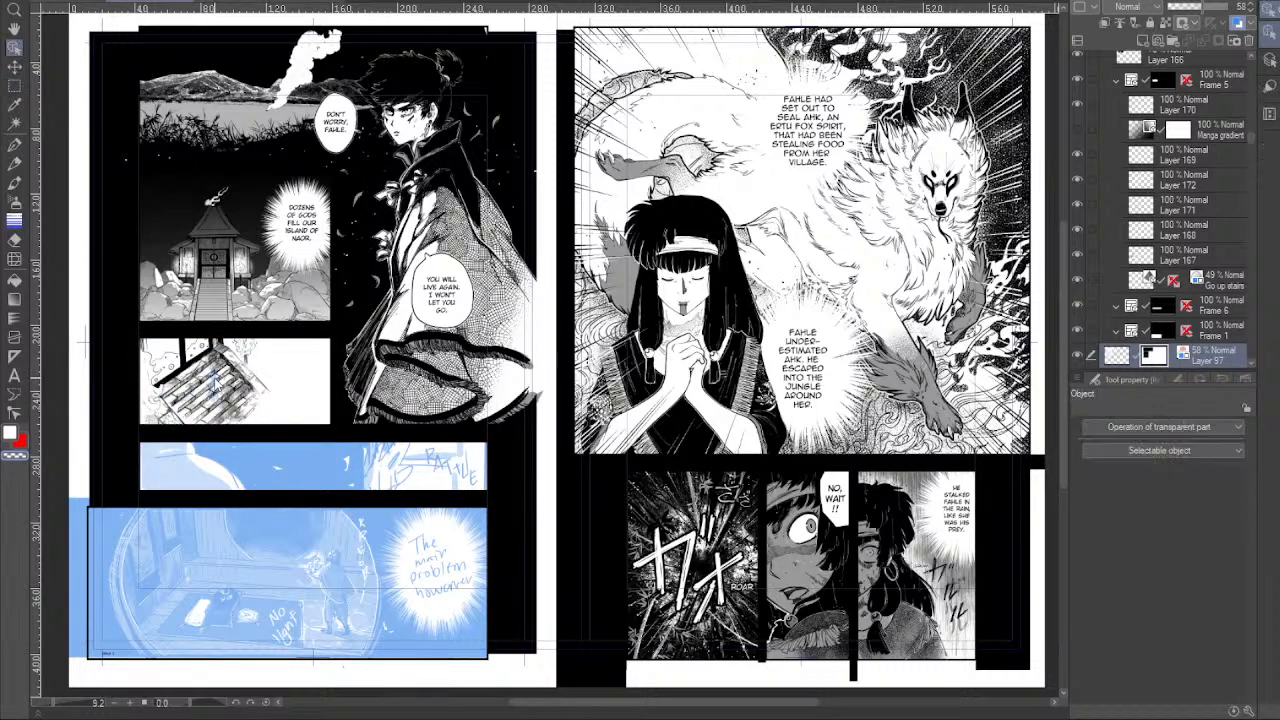
left_click(1205, 282)
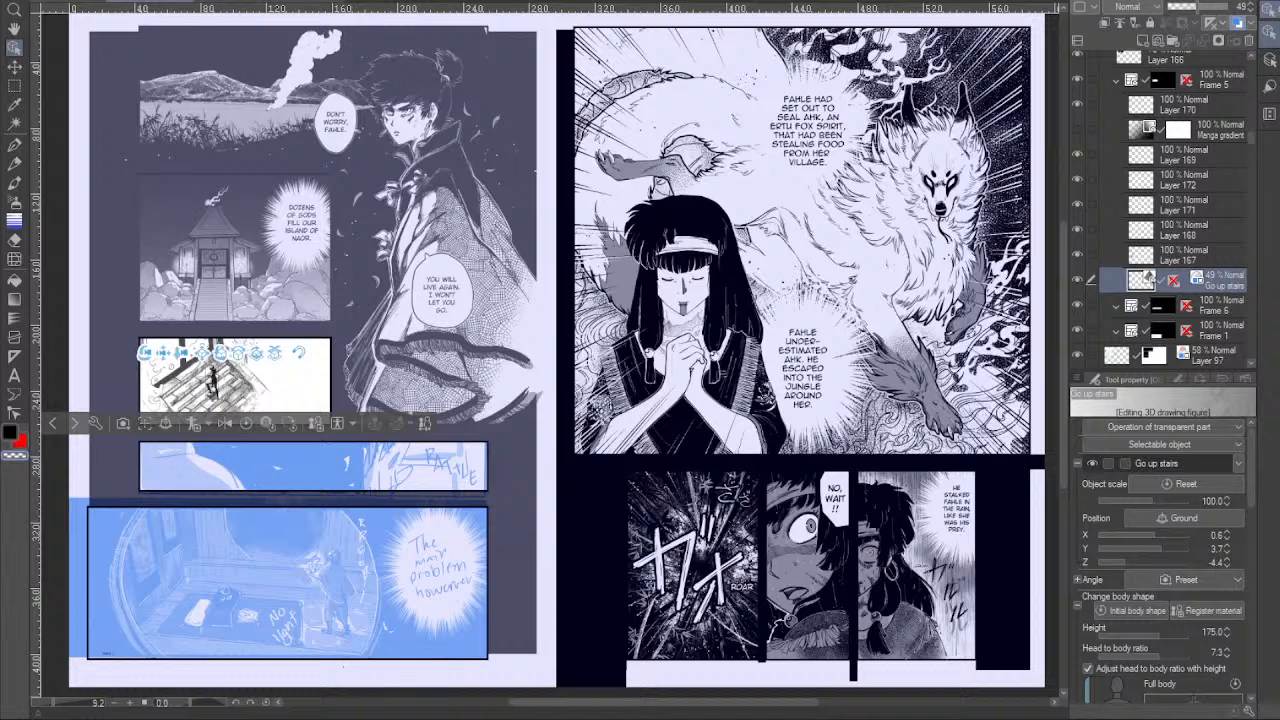
left_click_drag(1210, 7, 1181, 45)
left_click(1076, 281)
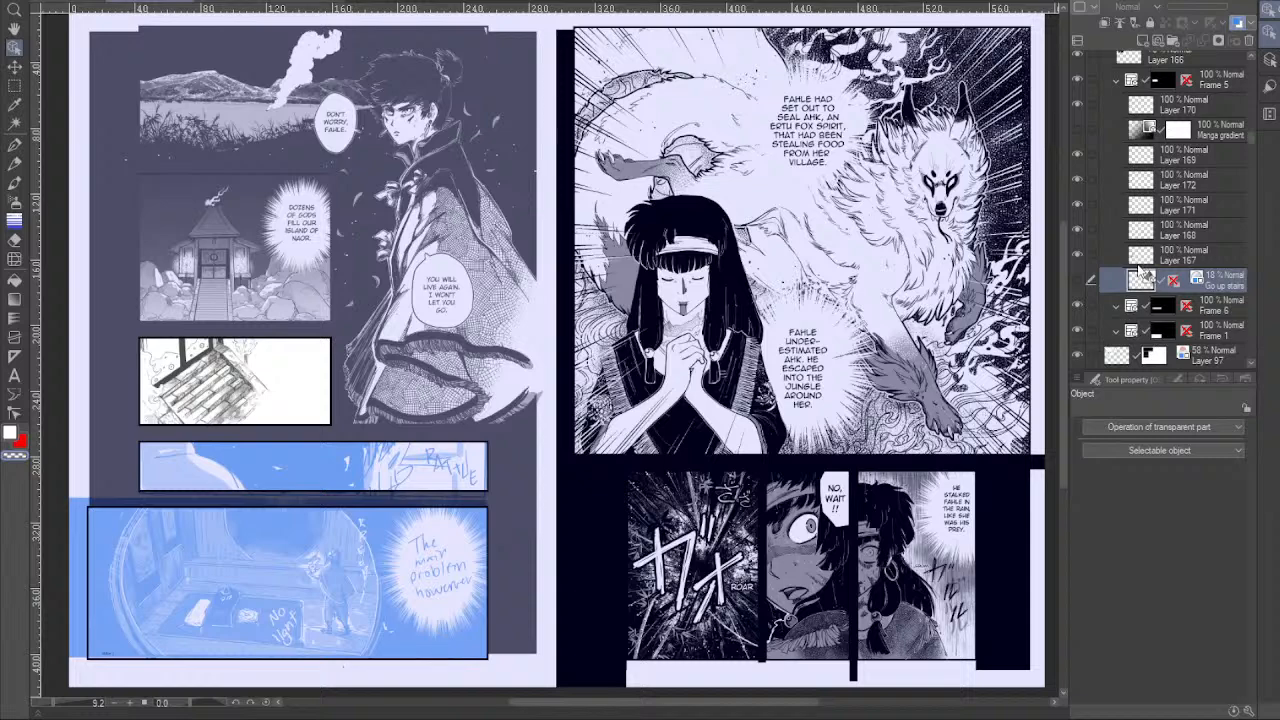
left_click(1146, 352)
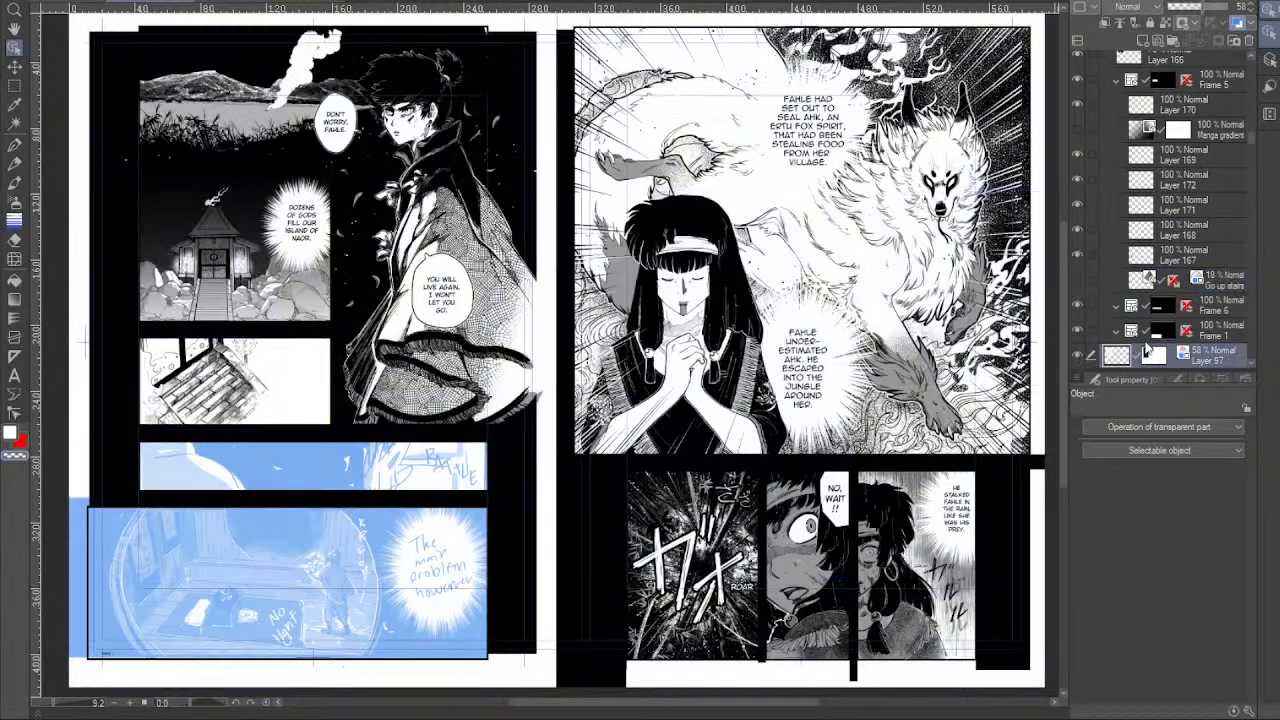
Examine the sketched panels below the stairs and the neighbouring pages' sketches, and return to the current spread.
left_click_drag(490, 457, 482, 458)
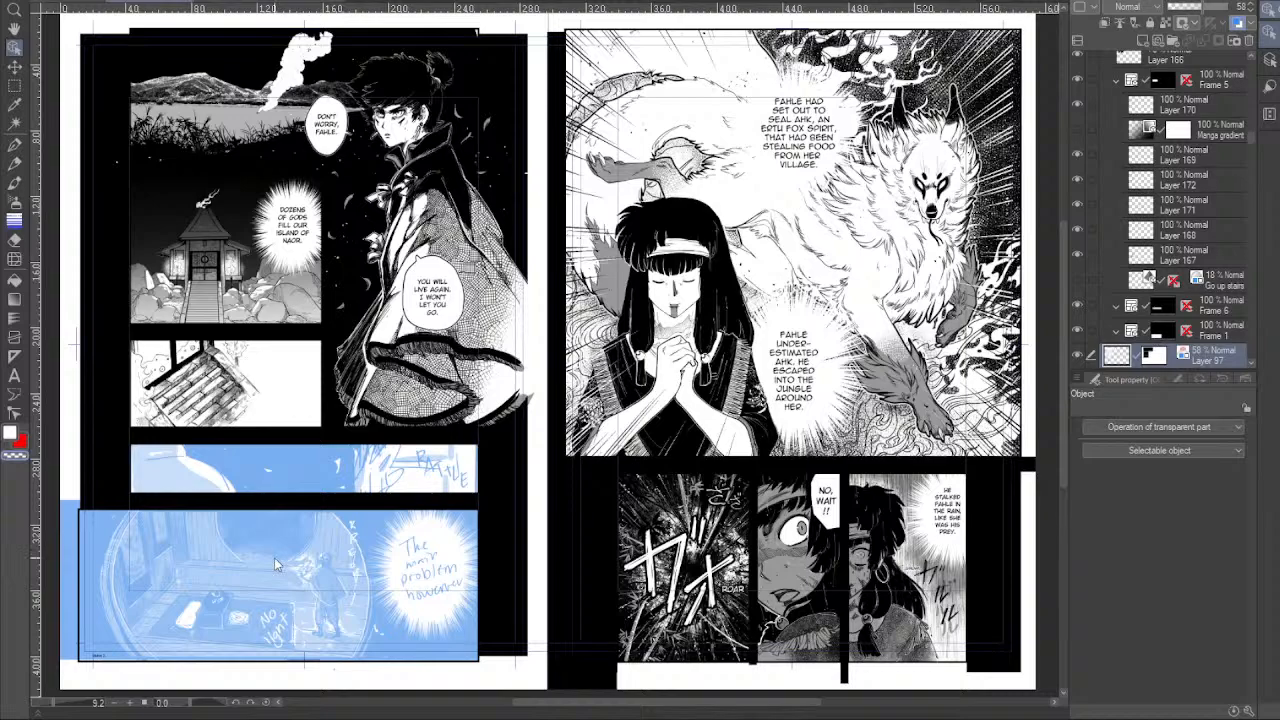
scroll(274, 557, "up", 2)
scroll(274, 557, "up", 4)
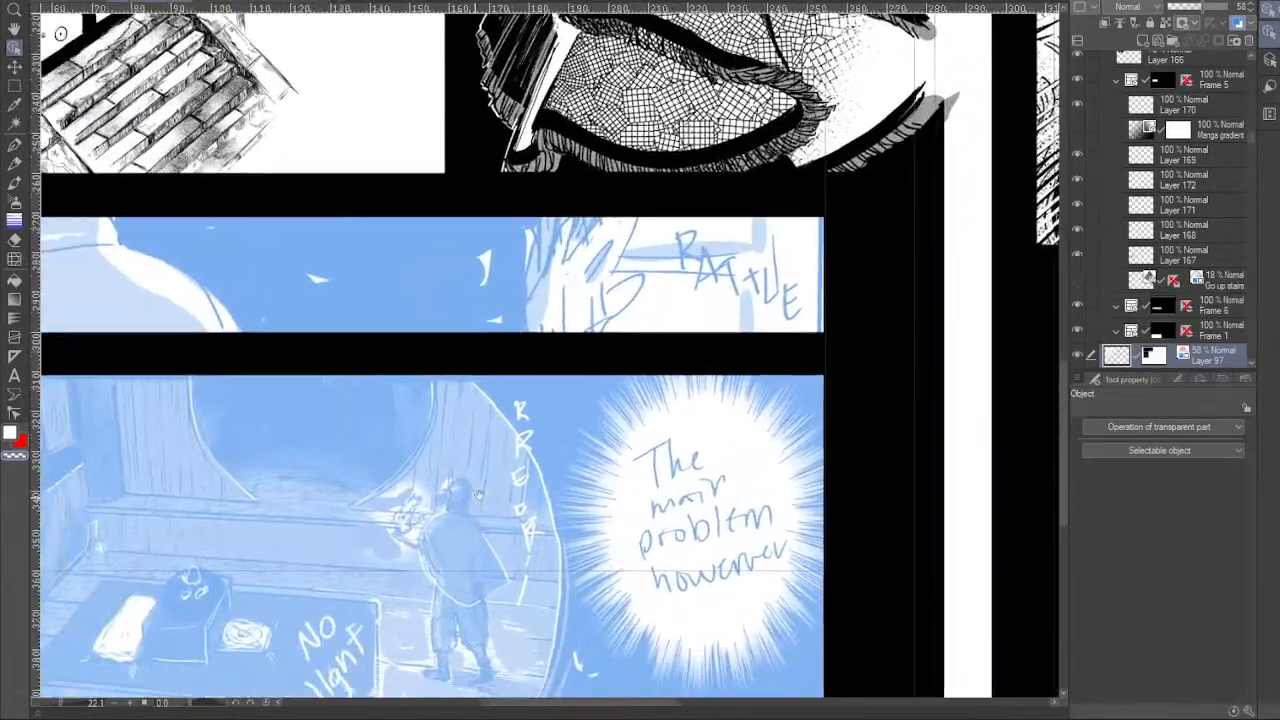
left_click_drag(478, 495, 636, 355)
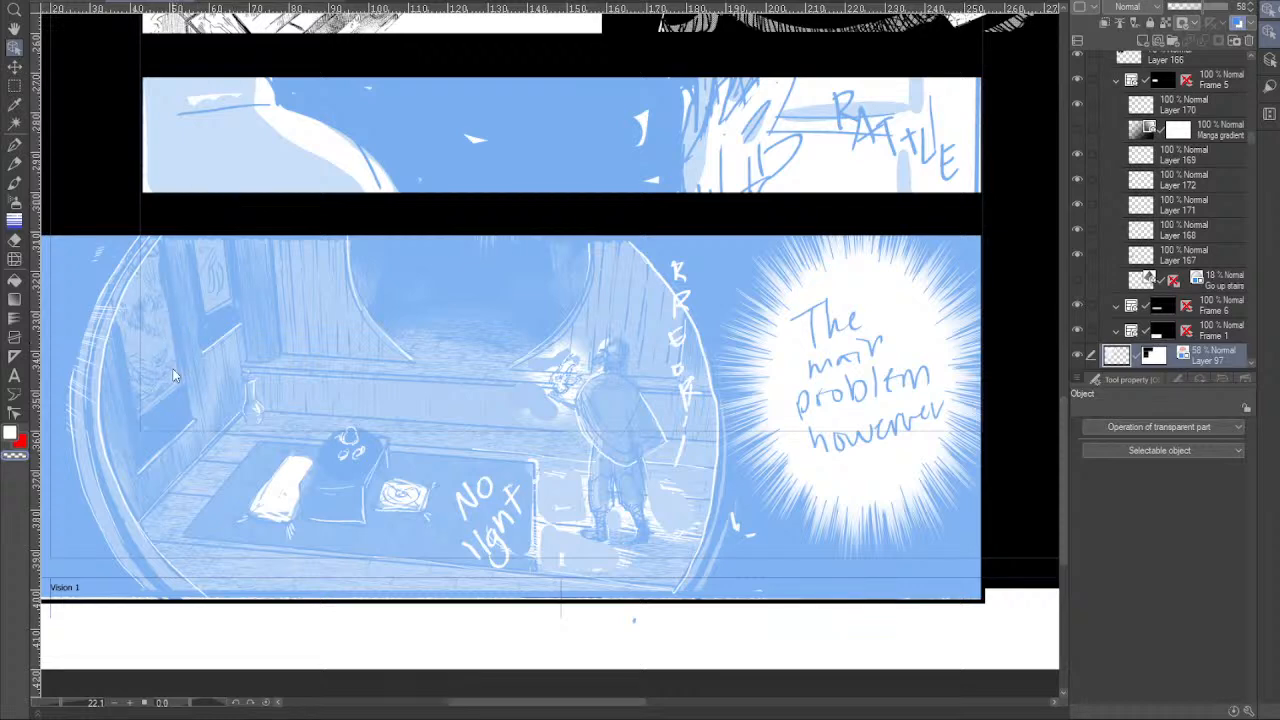
left_click(83, 1)
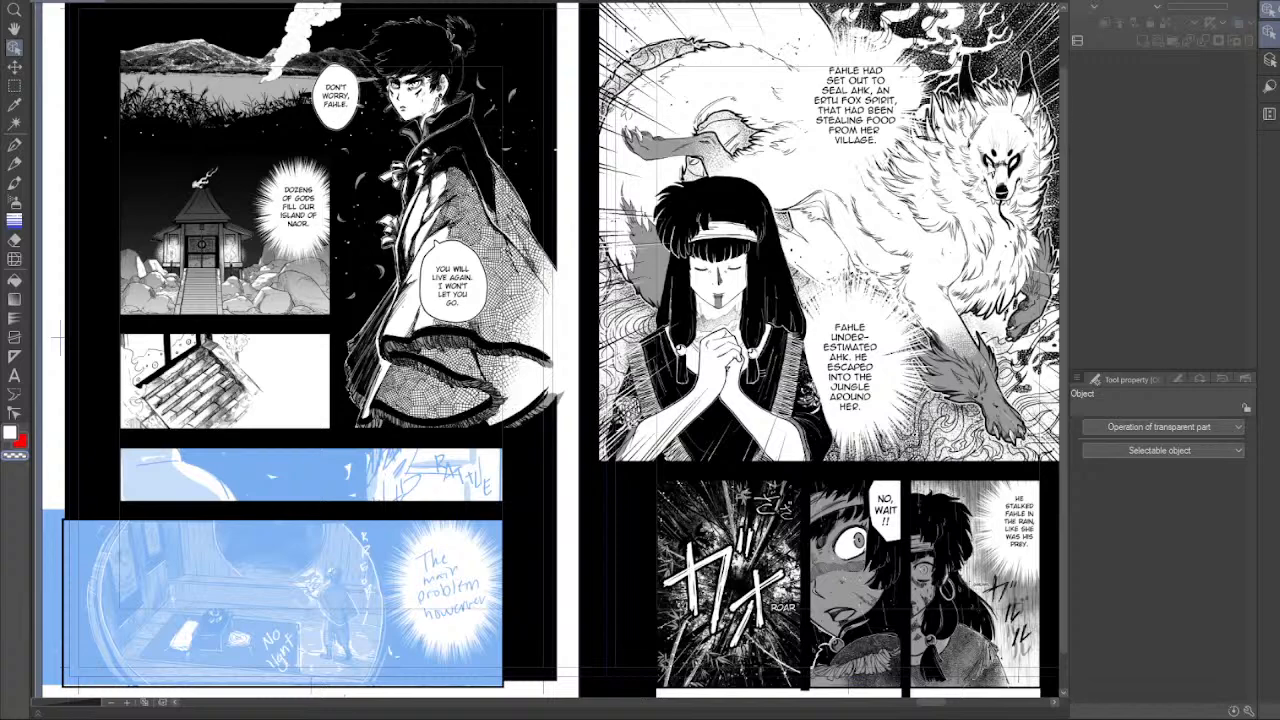
left_click_drag(924, 702, 898, 702)
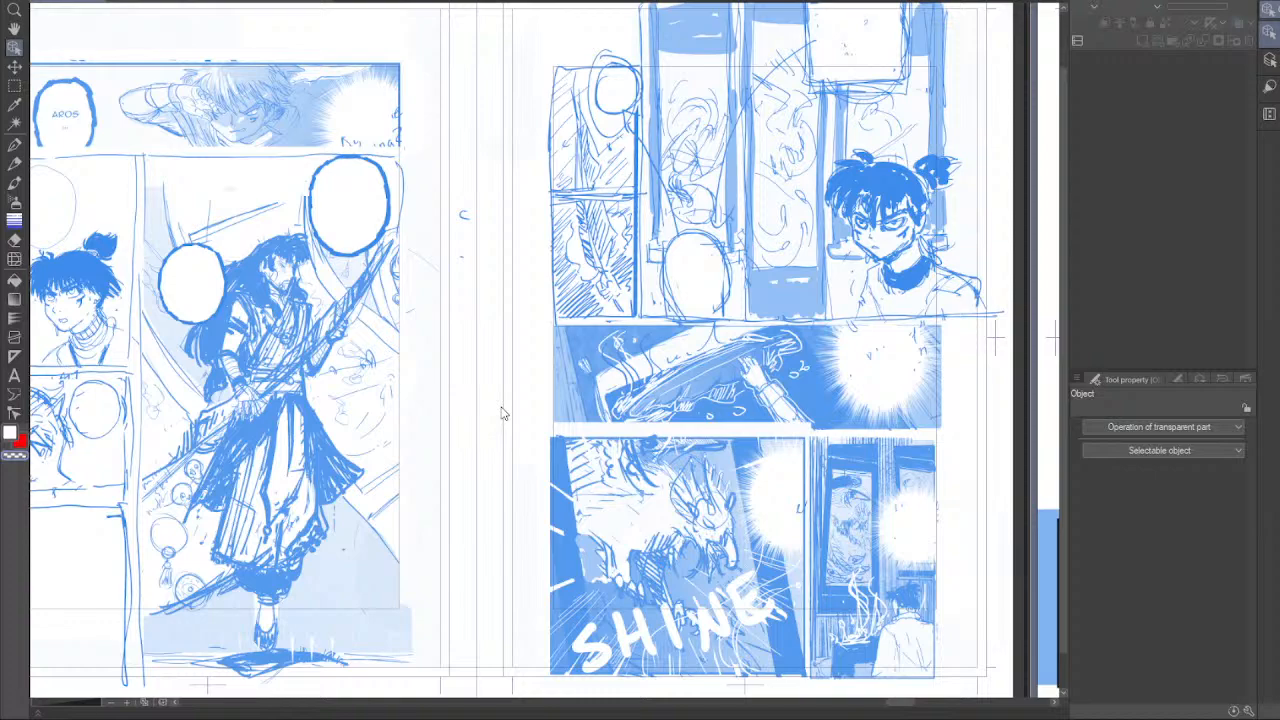
left_click_drag(905, 705, 936, 703)
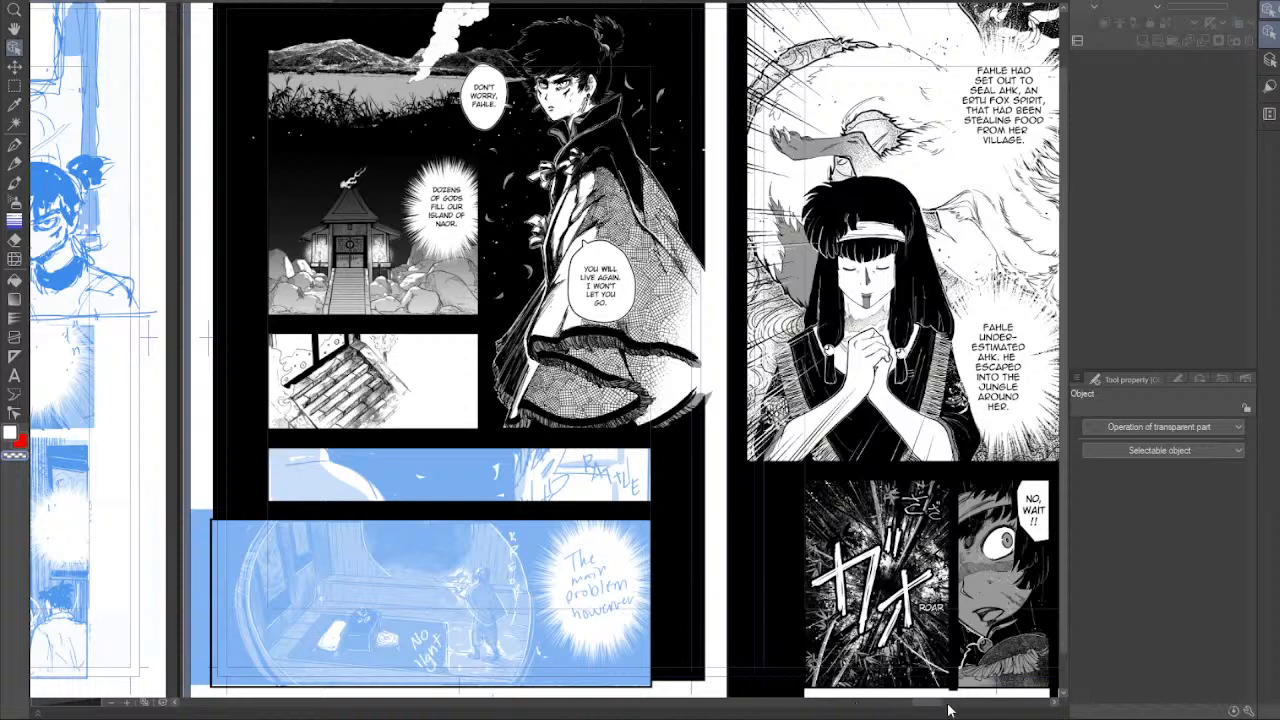
left_click_drag(930, 708, 940, 710)
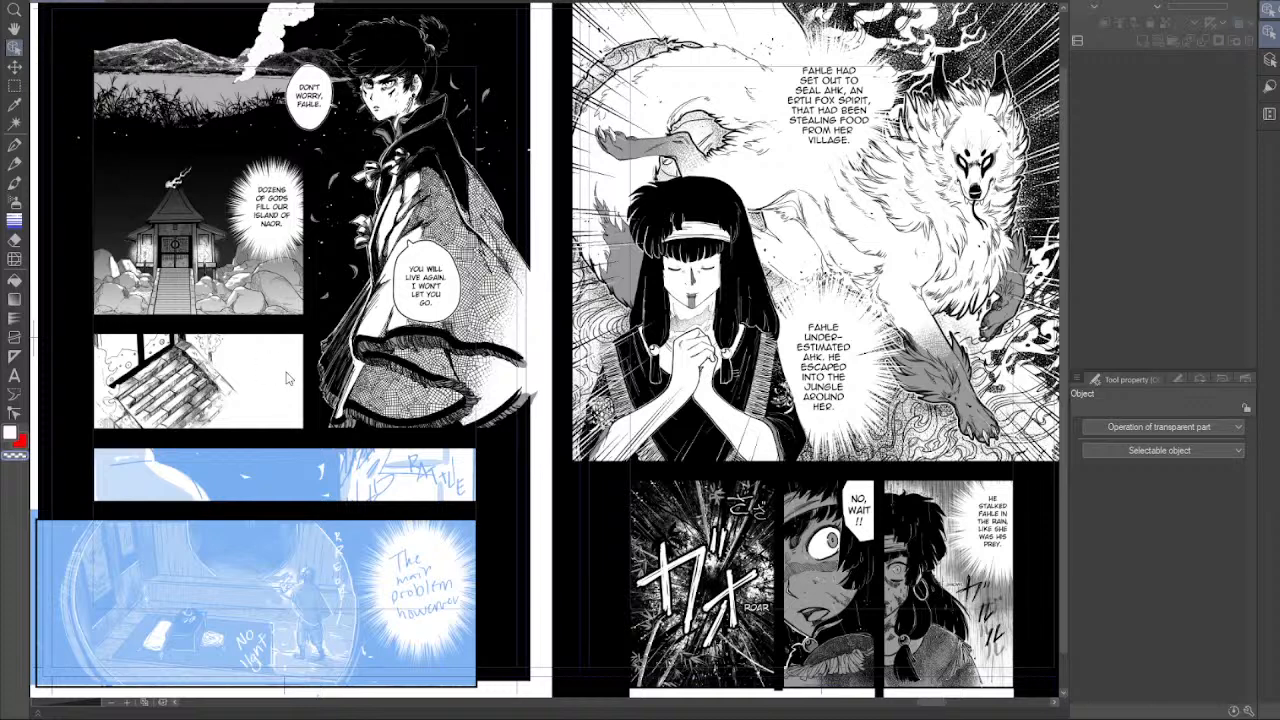
left_click(187, 1)
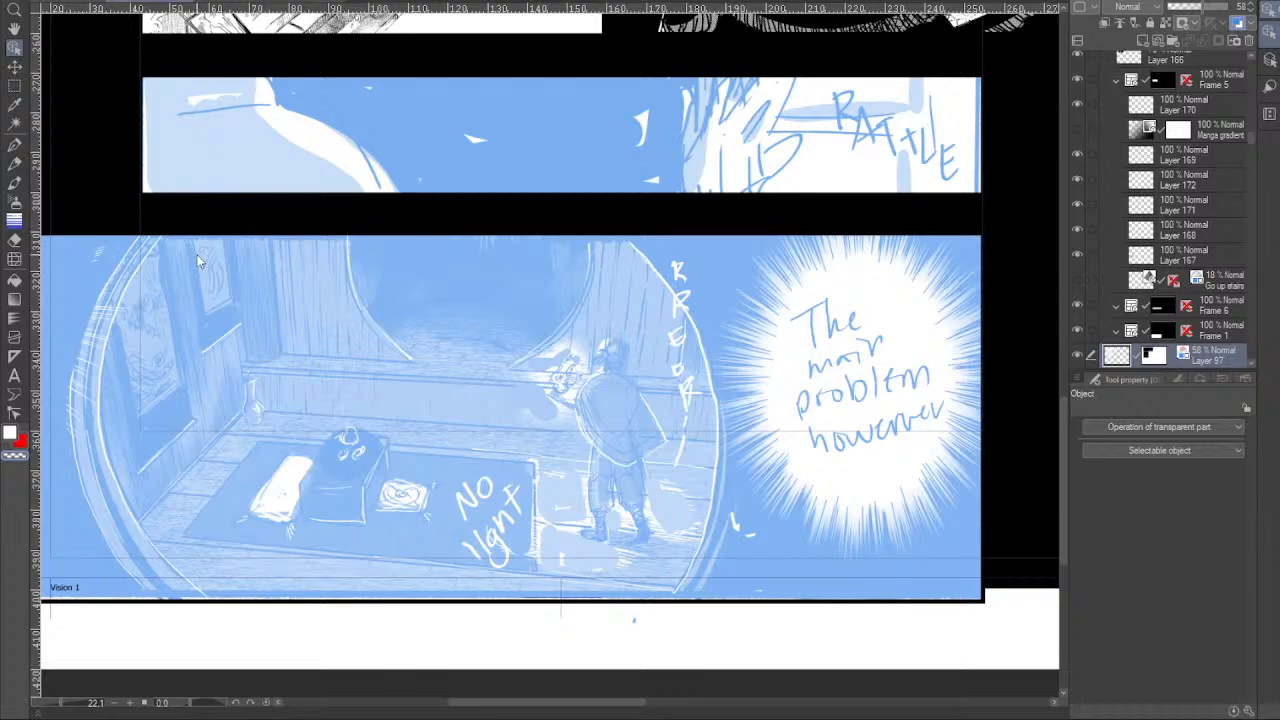
Select Layer 166 above Frame 5 and set its opacity to 100%.
scroll(1062, 414, "up", 3)
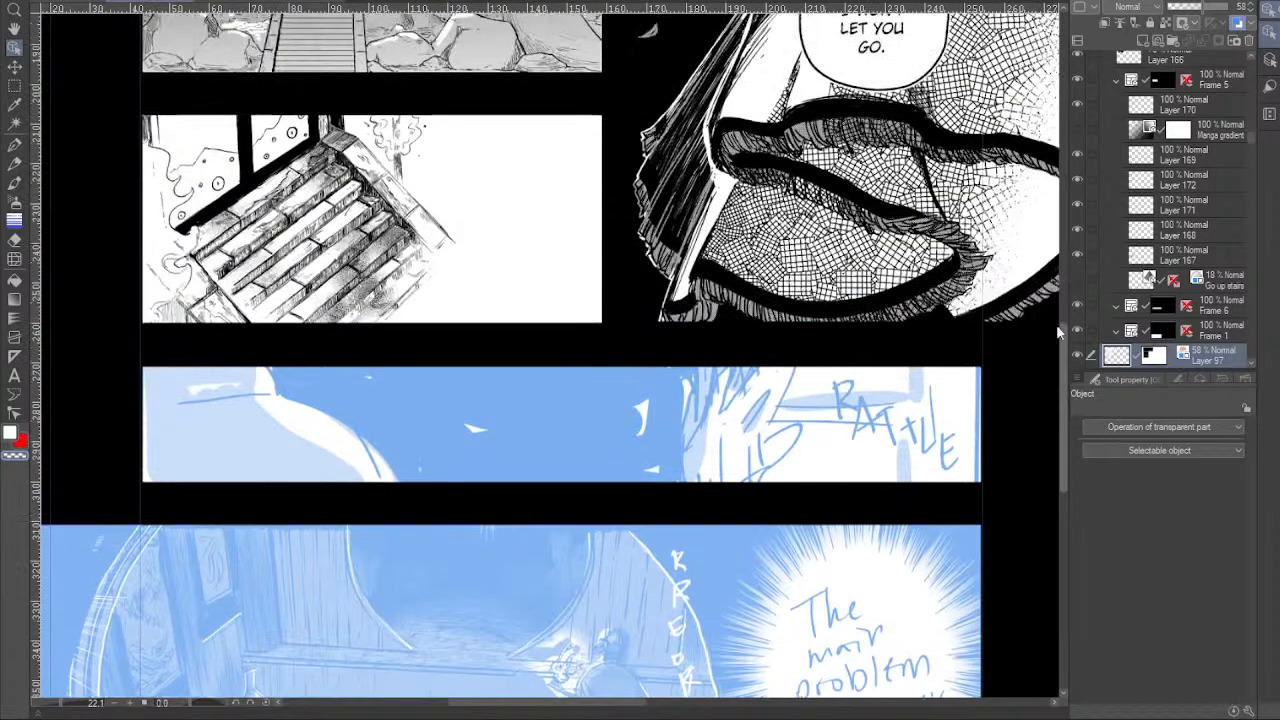
scroll(1062, 362, "up", 3)
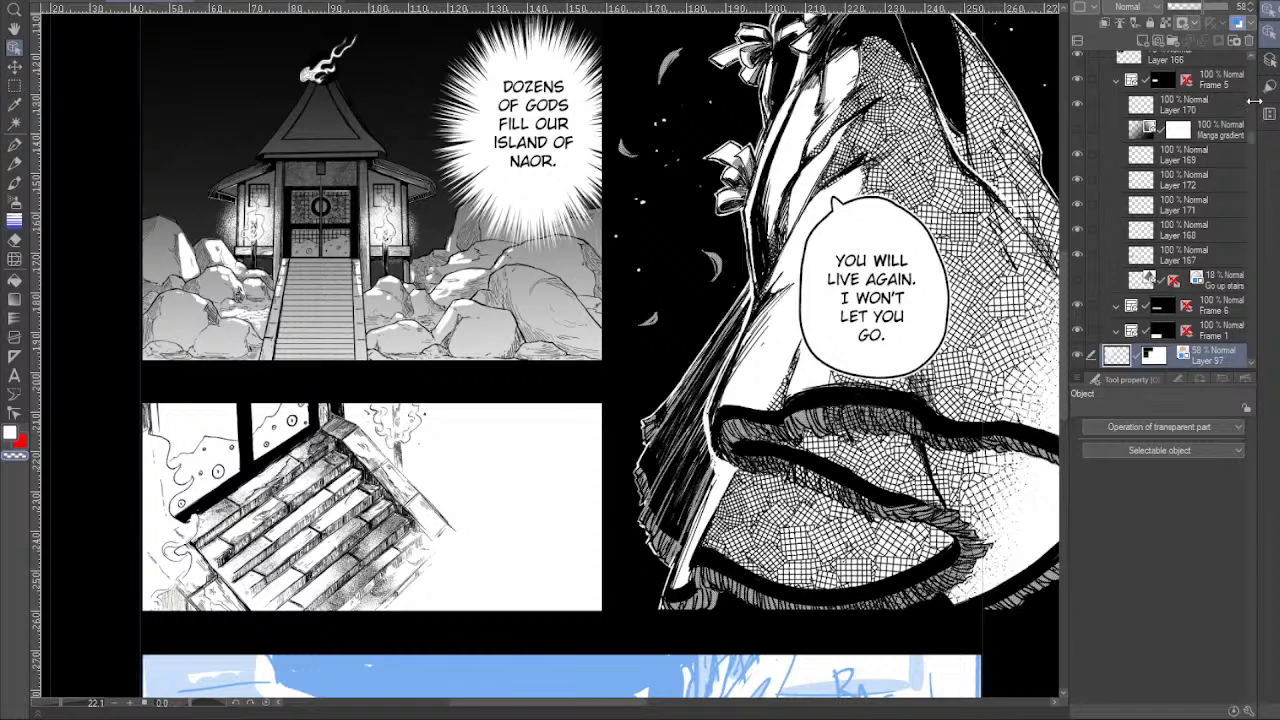
mouse_move(1249, 137)
left_mouse_down()
mouse_move(1255, 113)
mouse_move(1257, 131)
left_mouse_up()
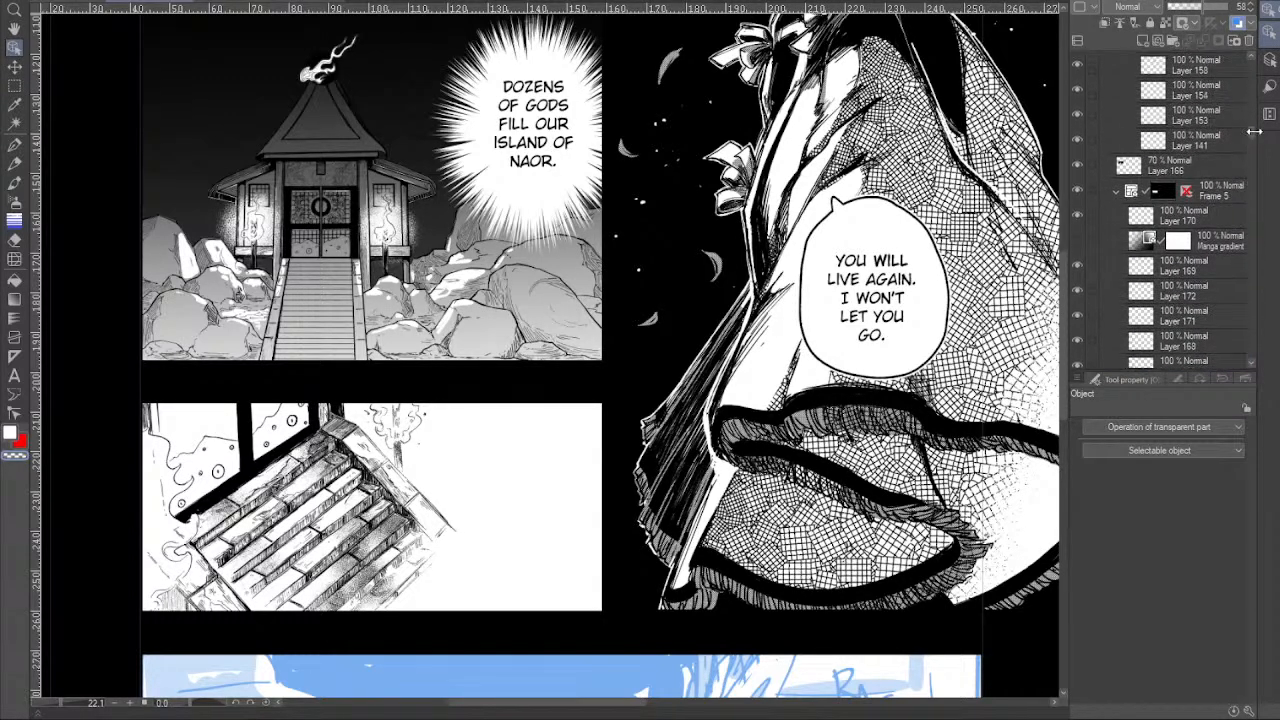
left_click(1133, 170)
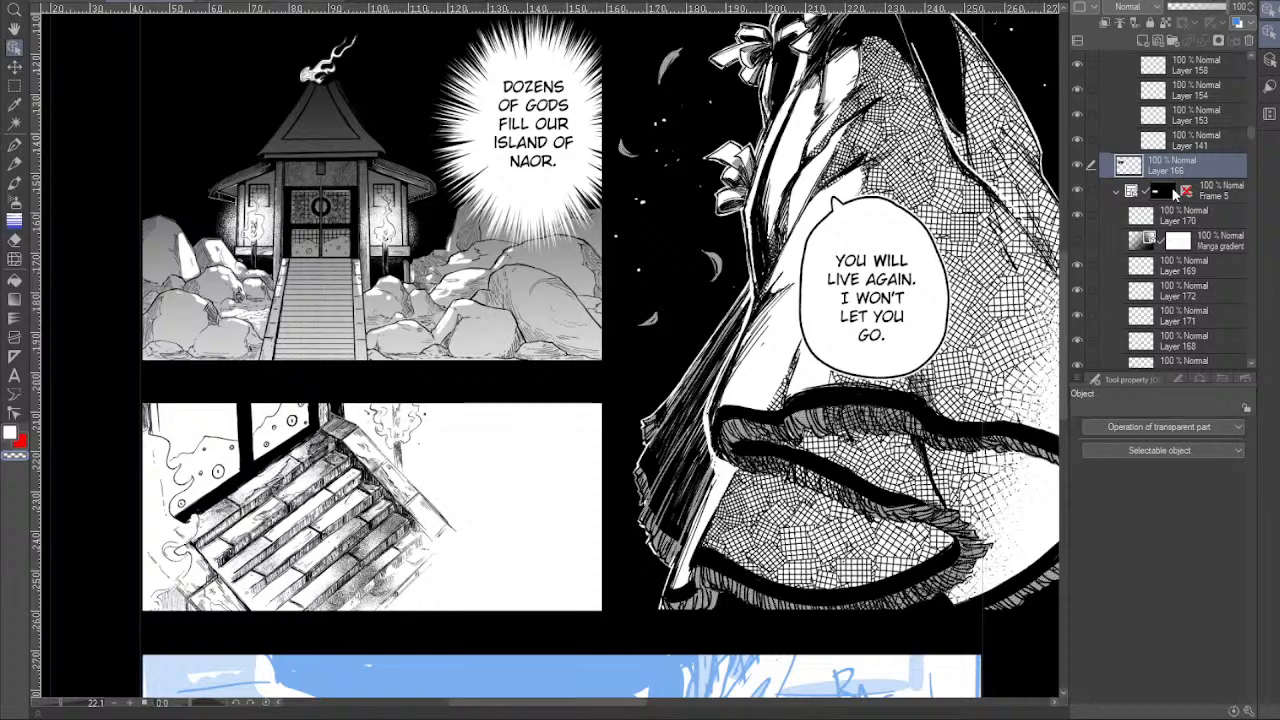
scroll(413, 410, "up", 3)
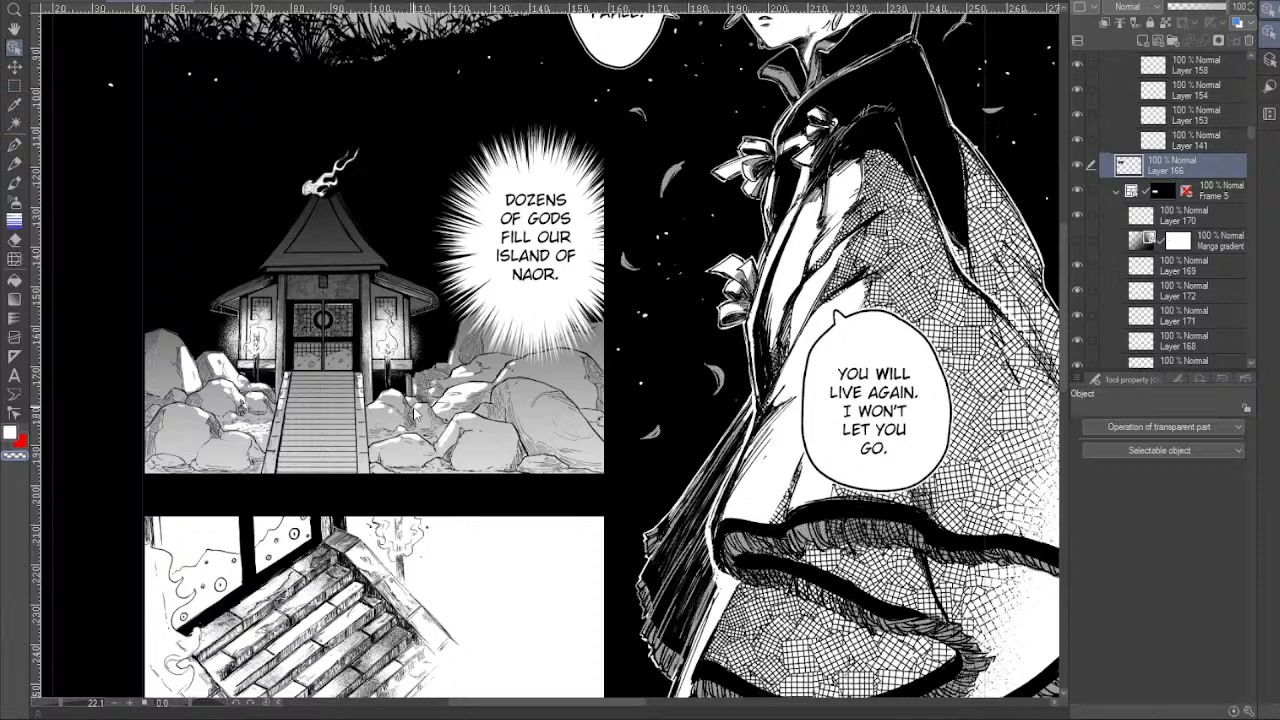
Examine the inked spreads of pages 5 to 8 in the page overview and return to the spread with pages 7 and 8.
left_click_drag(552, 648, 579, 594)
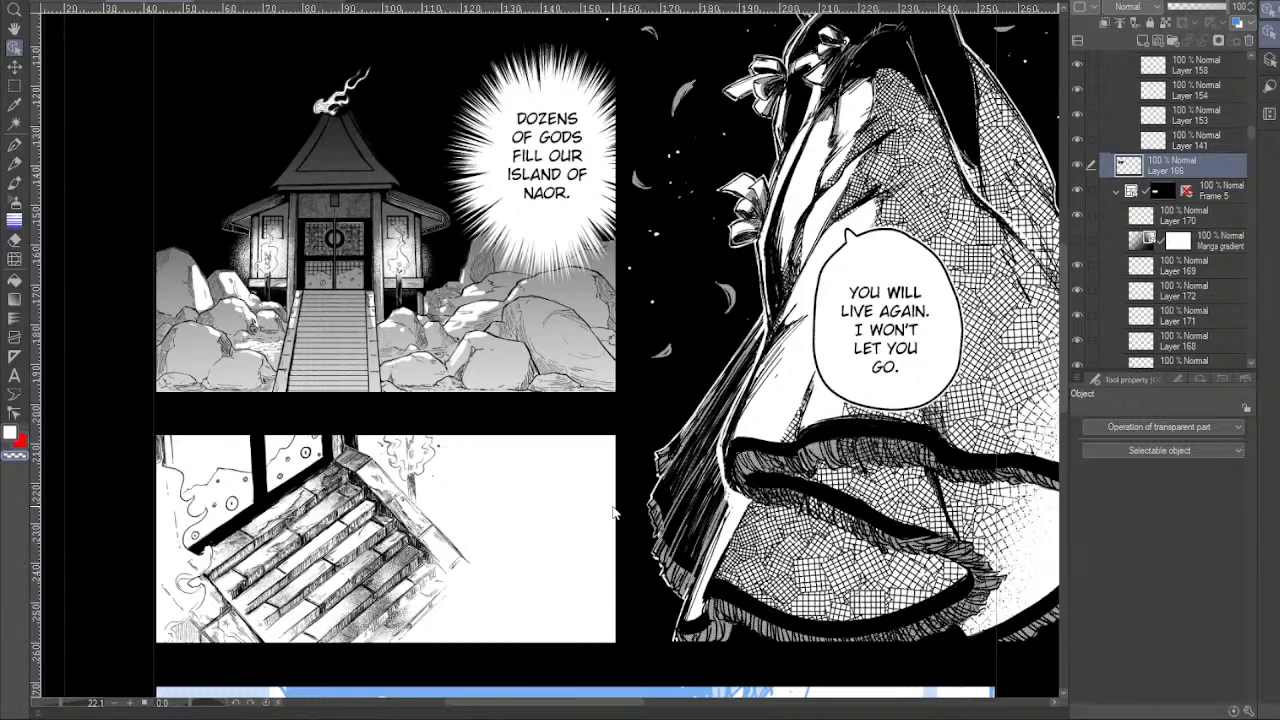
left_click(112, 704)
left_click(70, 2)
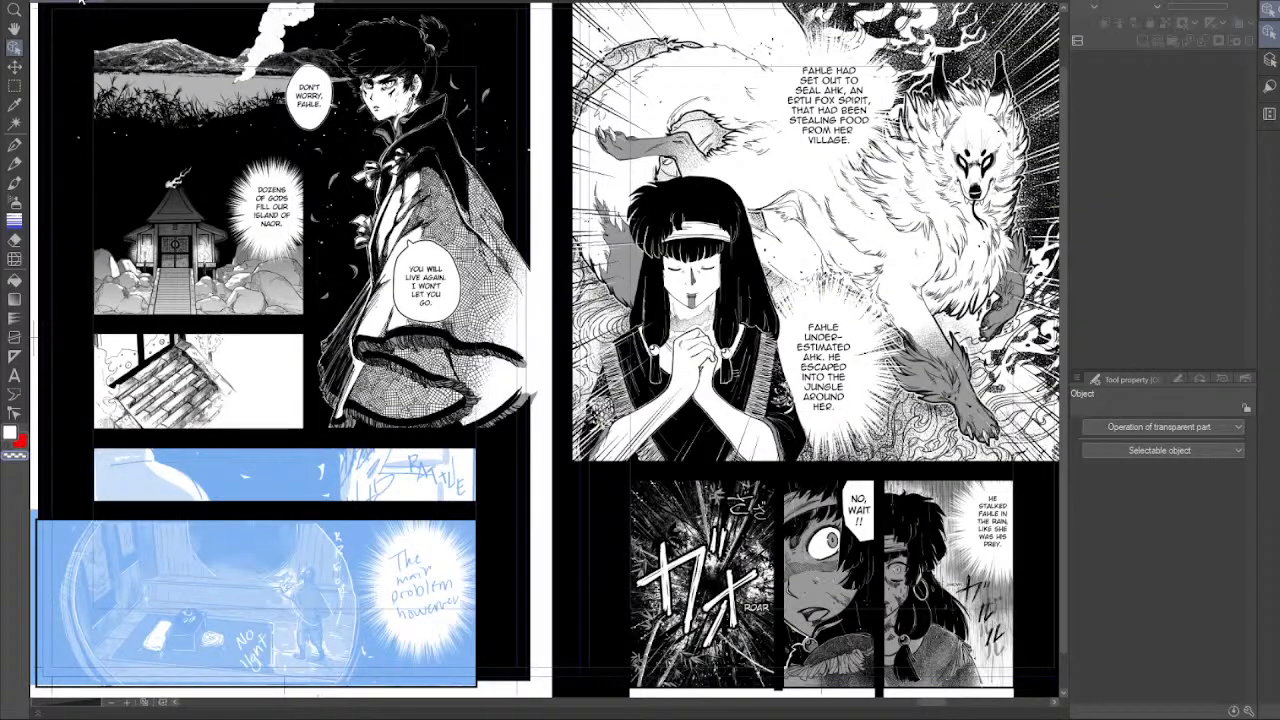
left_click(103, 703)
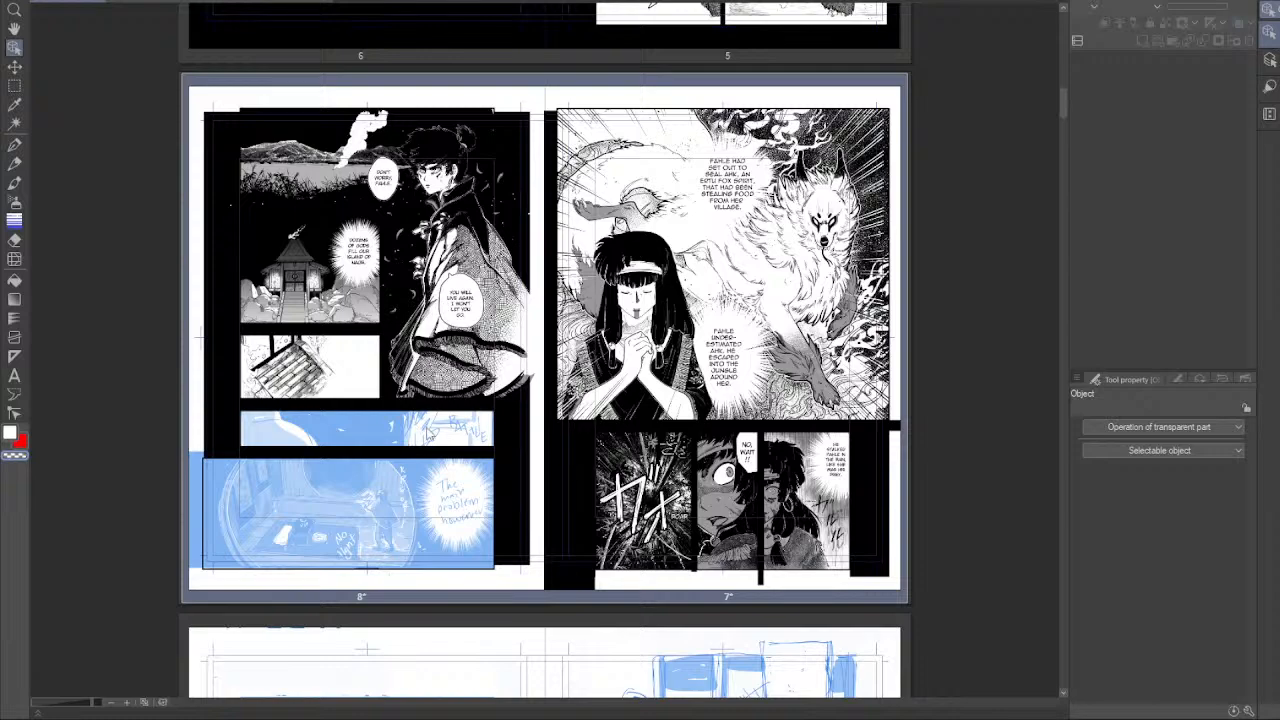
left_click(90, 702)
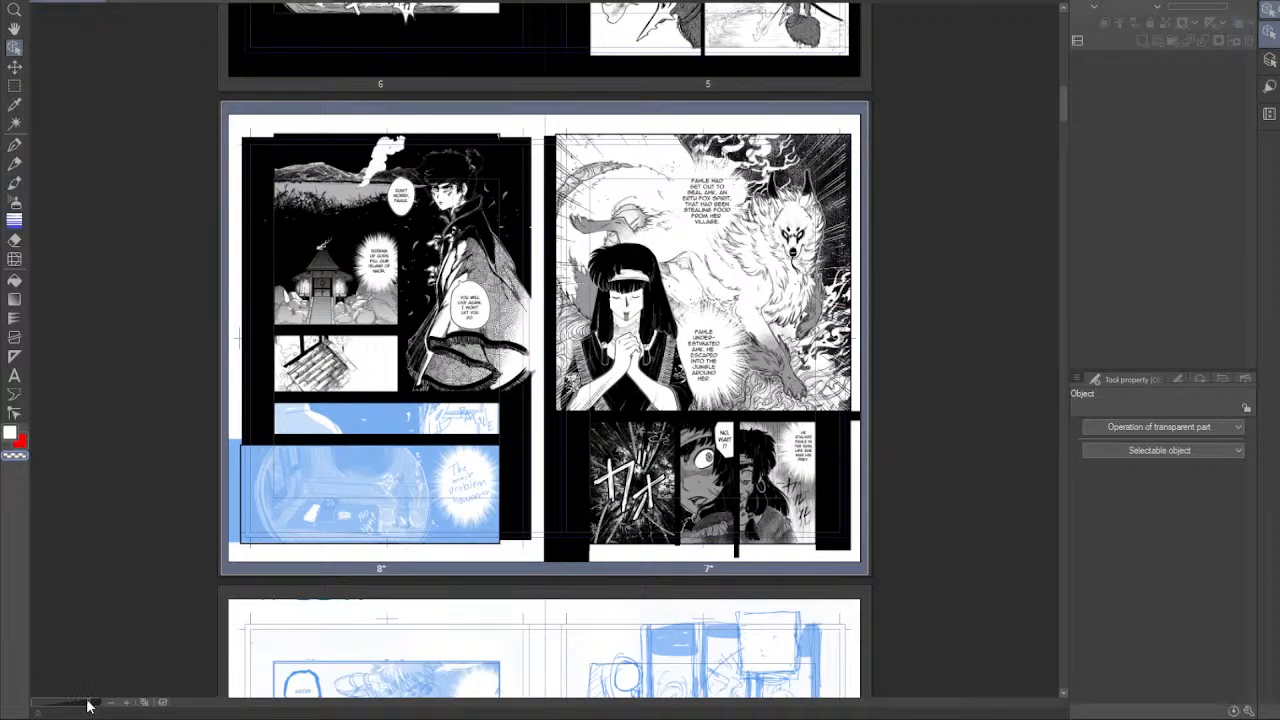
left_click(88, 704)
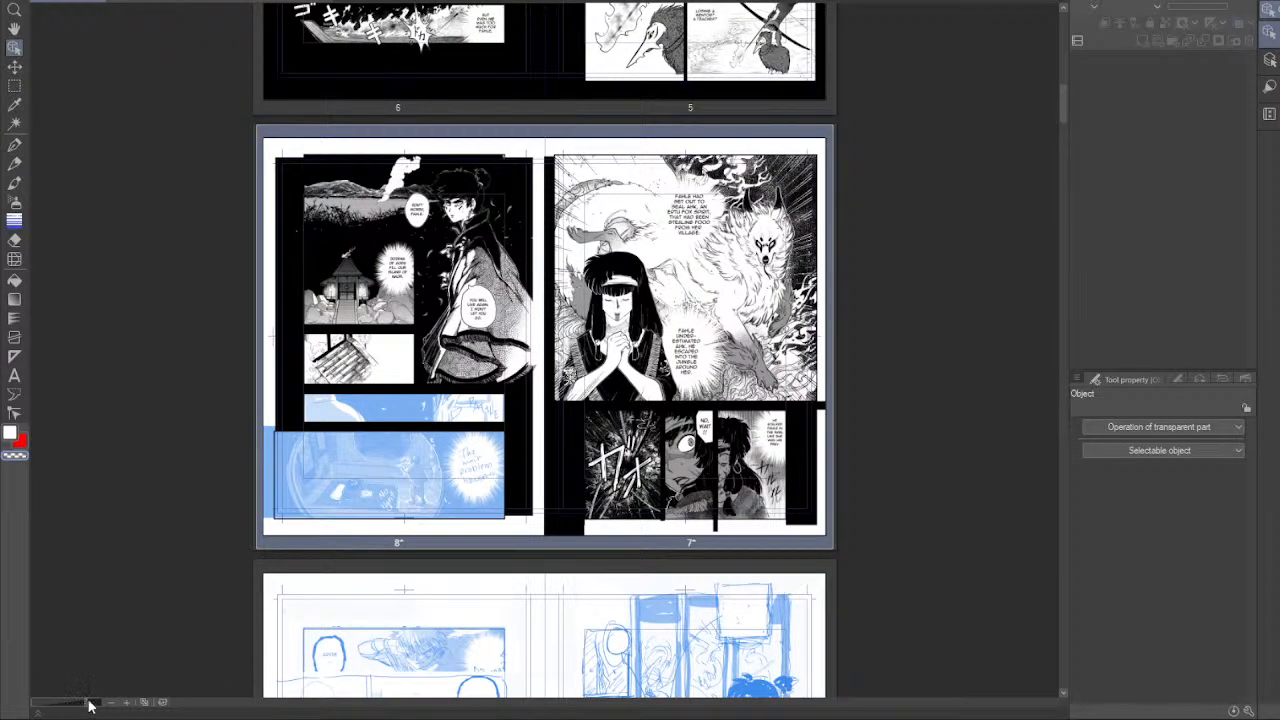
scroll(530, 460, "up", 8)
scroll(604, 514, "up", 1)
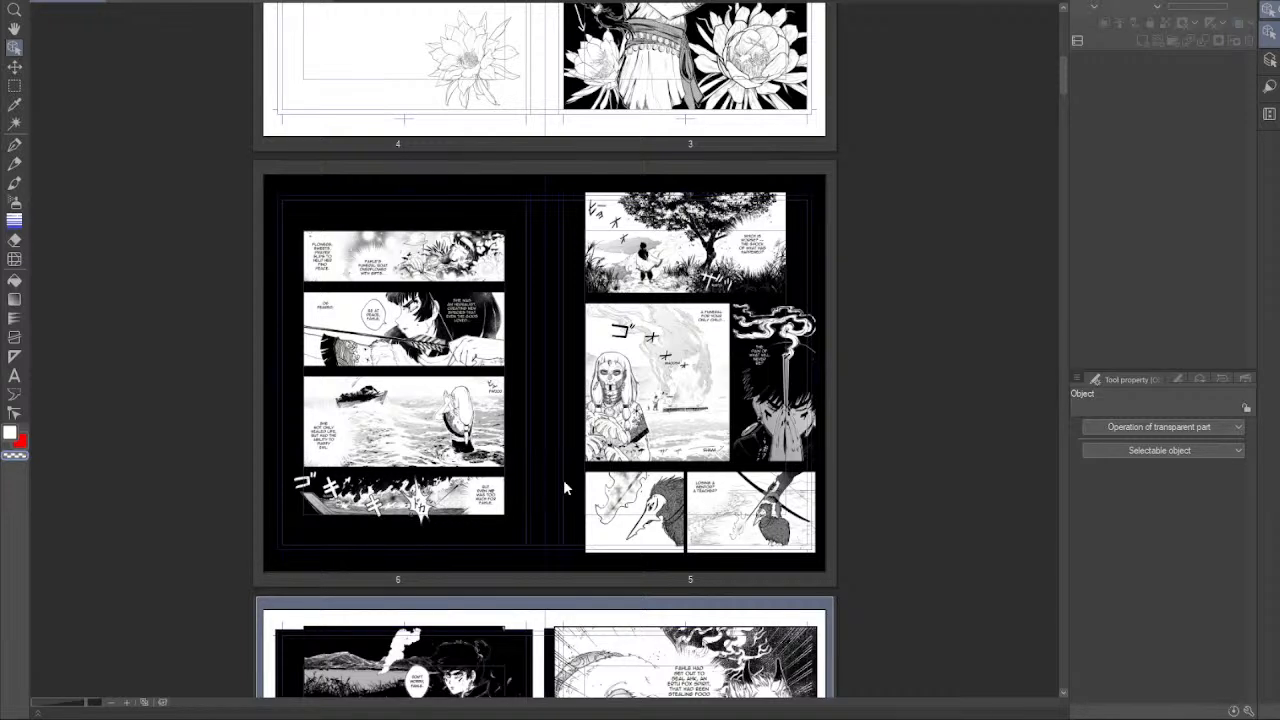
left_click_drag(672, 519, 687, 416)
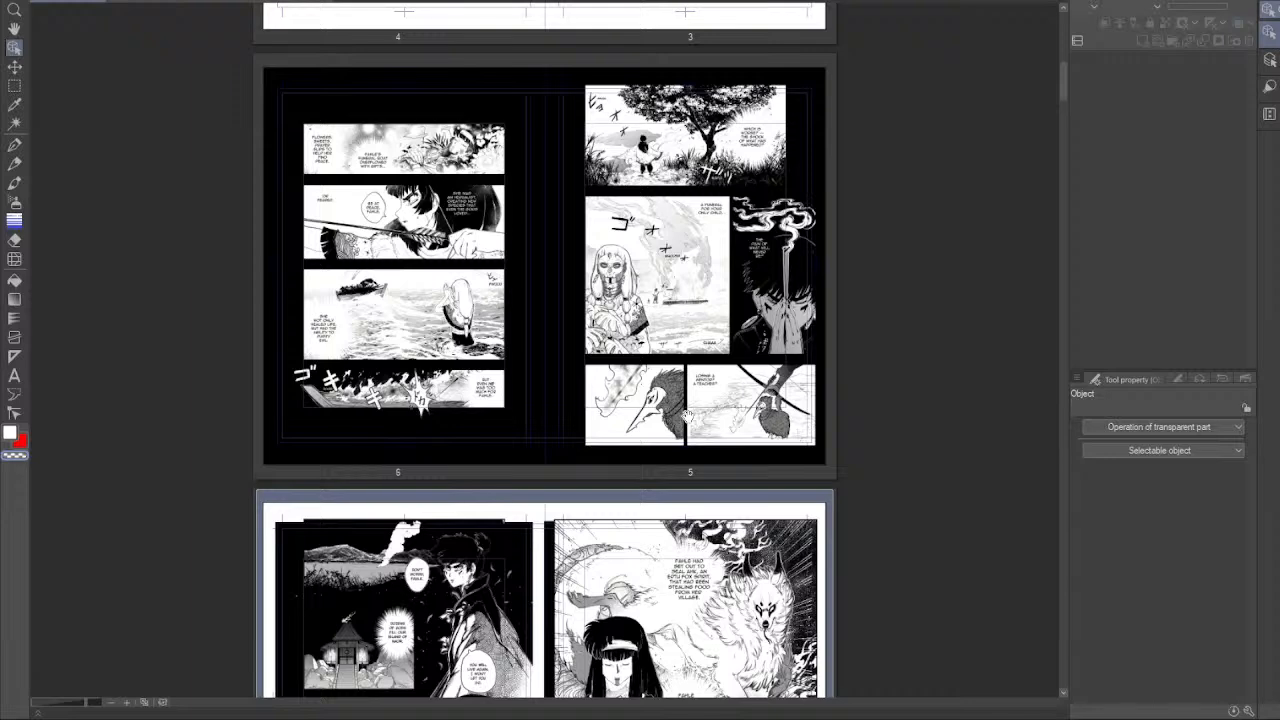
scroll(751, 531, "down", 2)
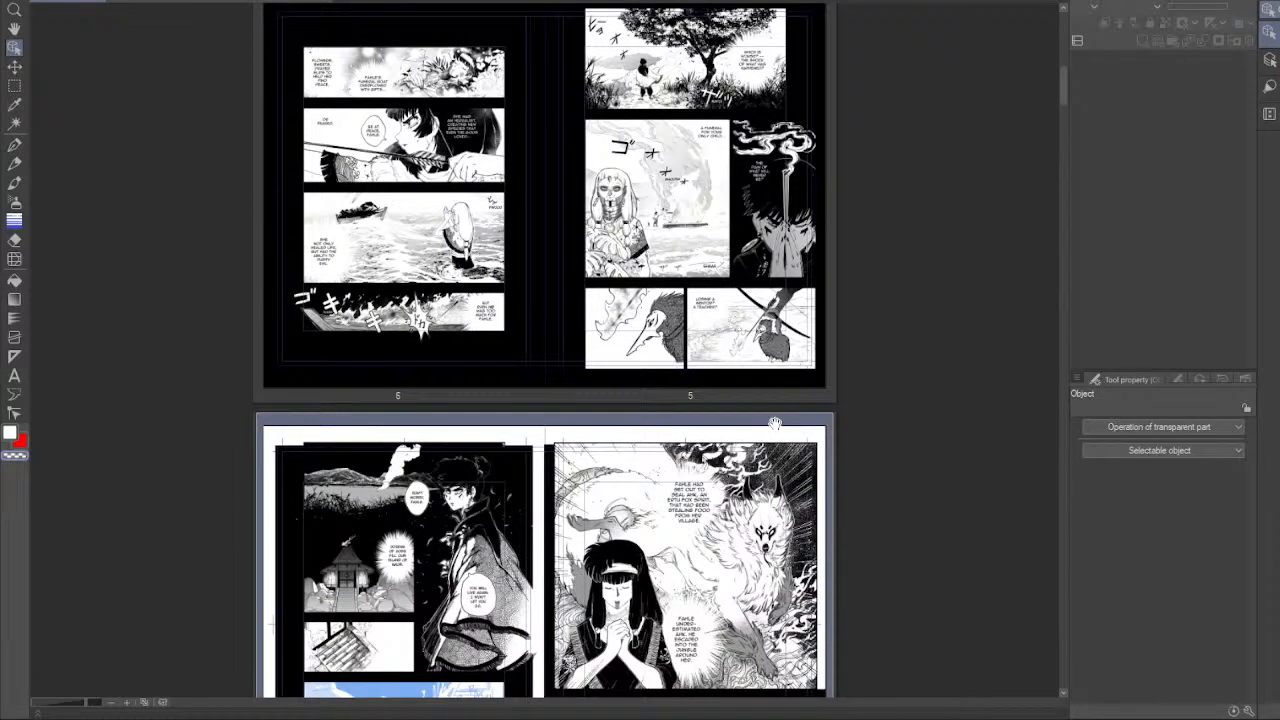
scroll(750, 590, "down", 4)
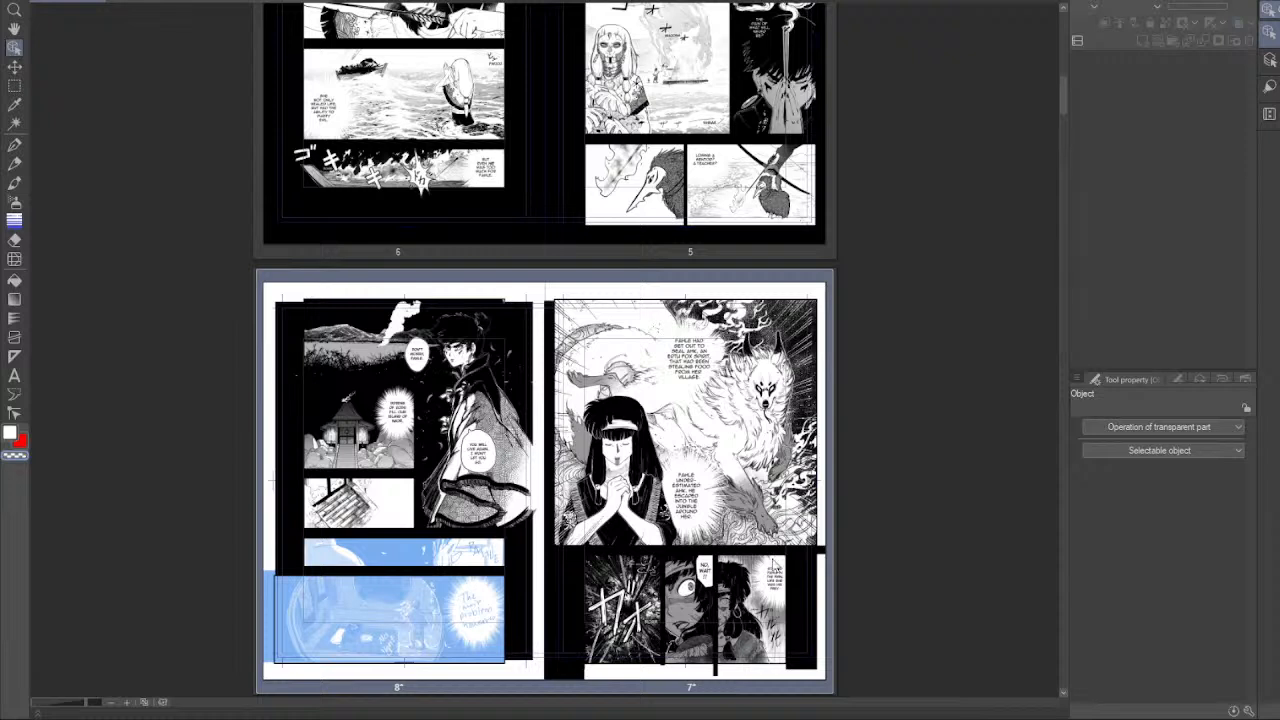
double_click(765, 580)
scroll(752, 484, "up", 1)
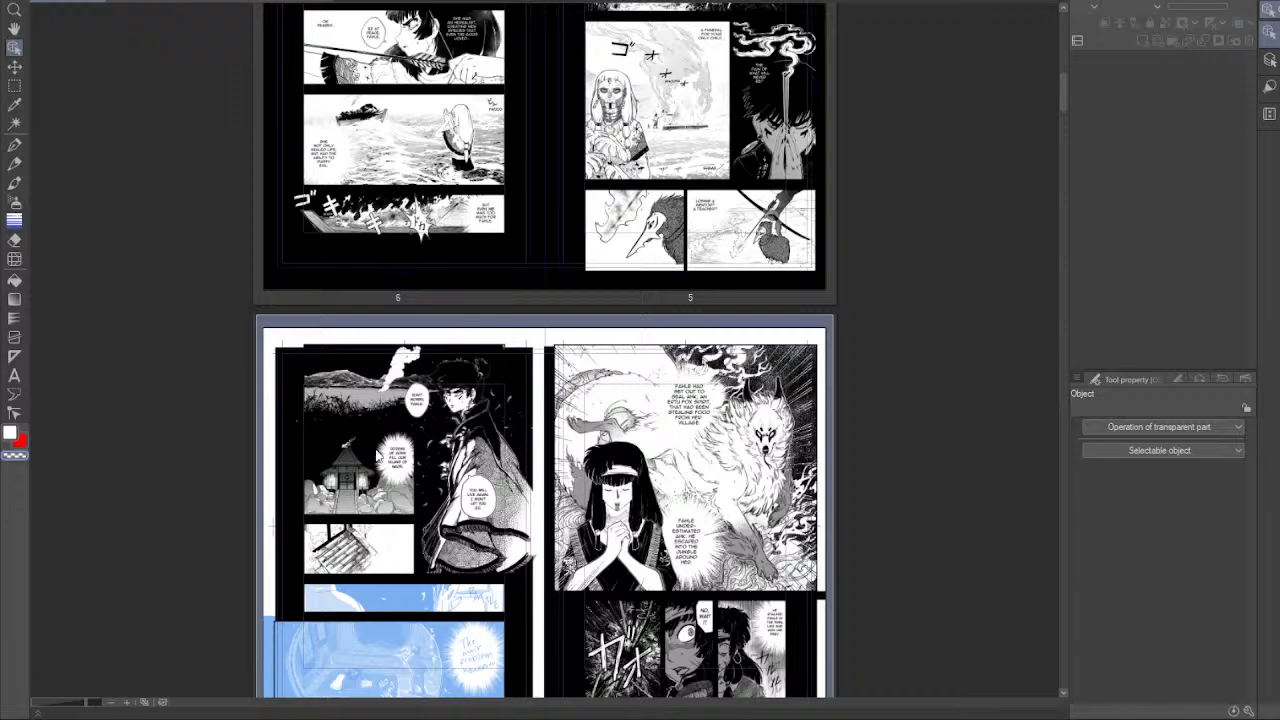
double_click(368, 510)
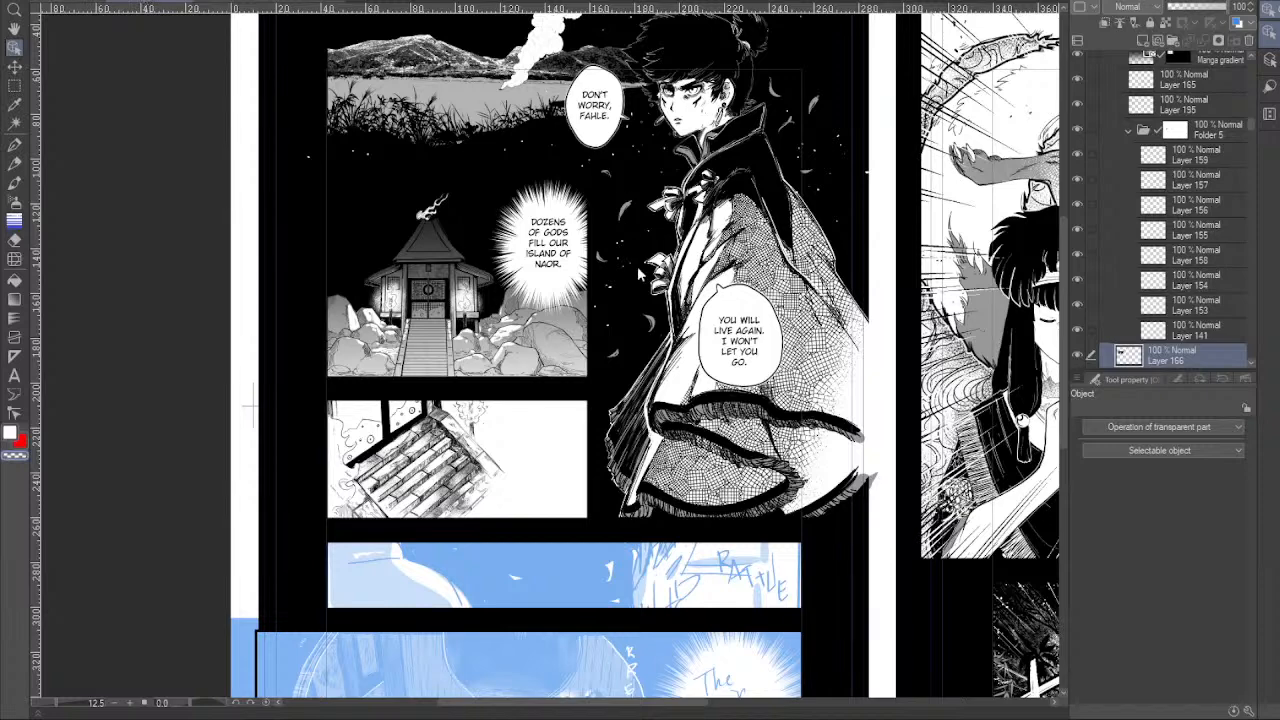
Examine the temple page from the smoke and lake scene down to the two blue-sketched panels.
scroll(624, 426, "up", 2)
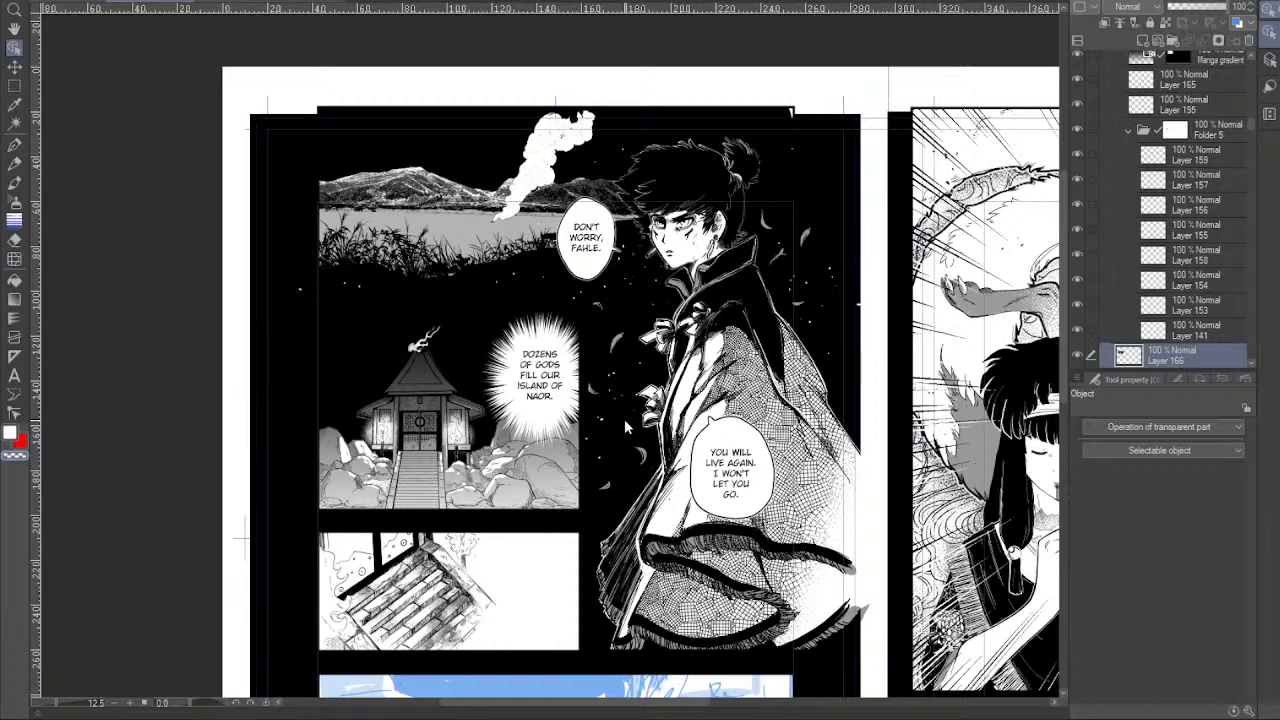
scroll(624, 419, "down", 5)
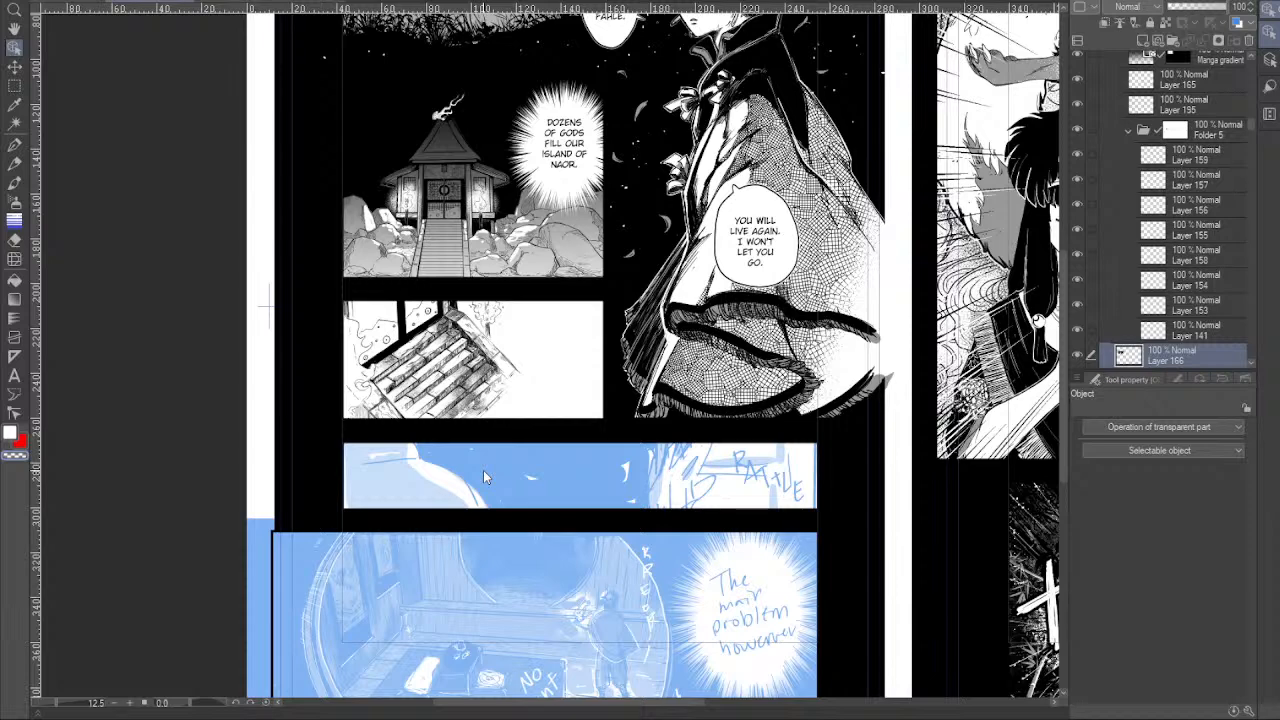
left_click_drag(680, 609, 678, 483)
left_click_drag(805, 431, 719, 674)
left_click_drag(815, 550, 772, 407)
left_click_drag(808, 528, 889, 510)
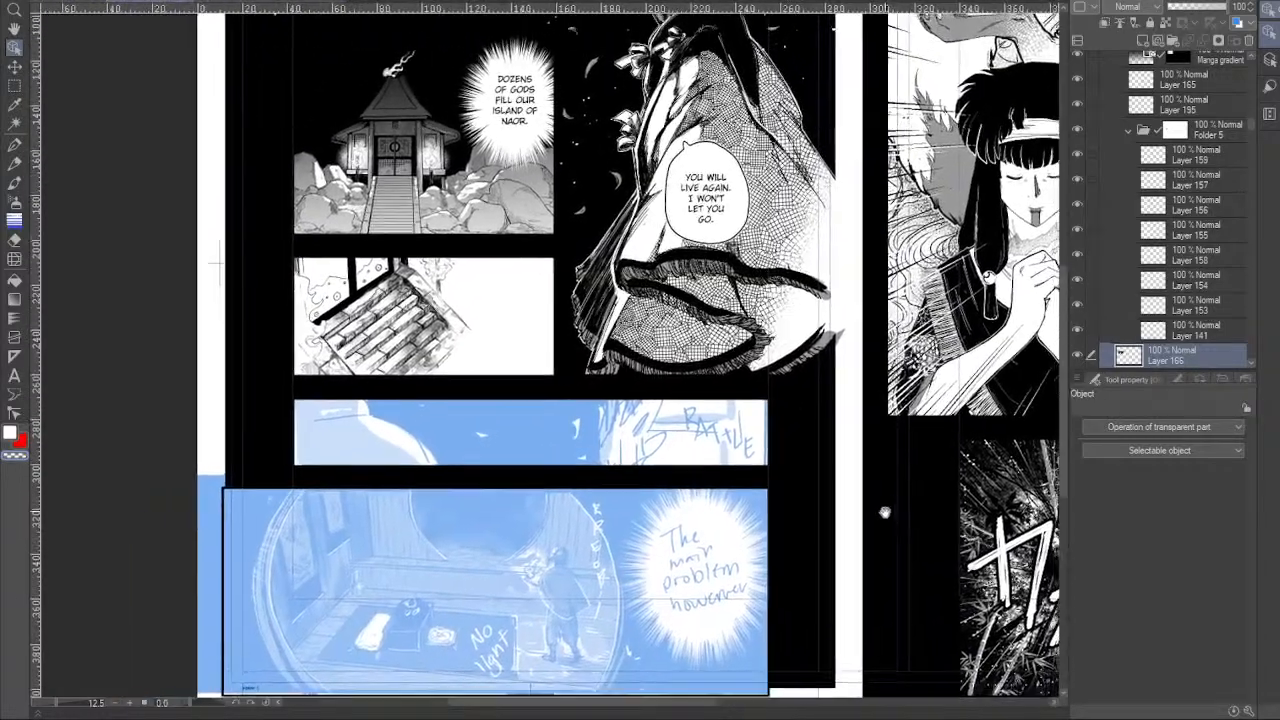
left_click_drag(872, 588, 845, 530)
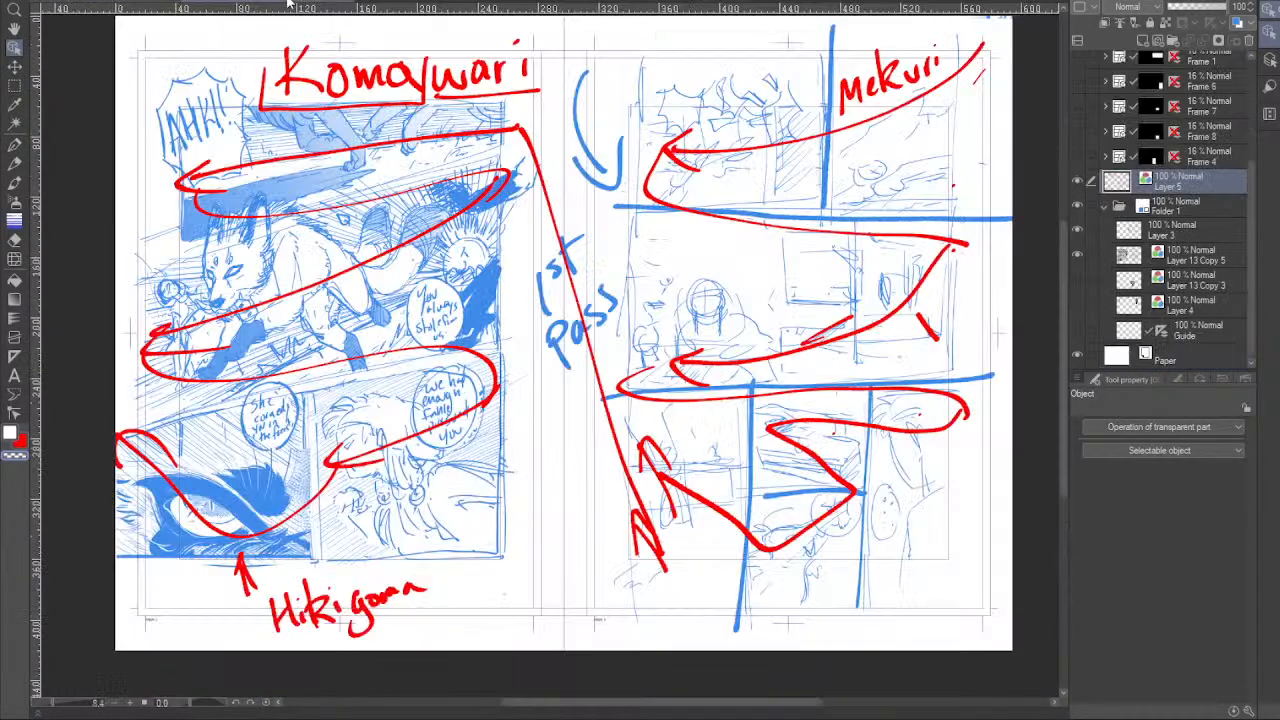
Close the Komawari layout page and the story-curve illustration, discarding the changes to Illustration 3.
left_click(268, 4)
left_click(282, 4)
left_click(775, 234)
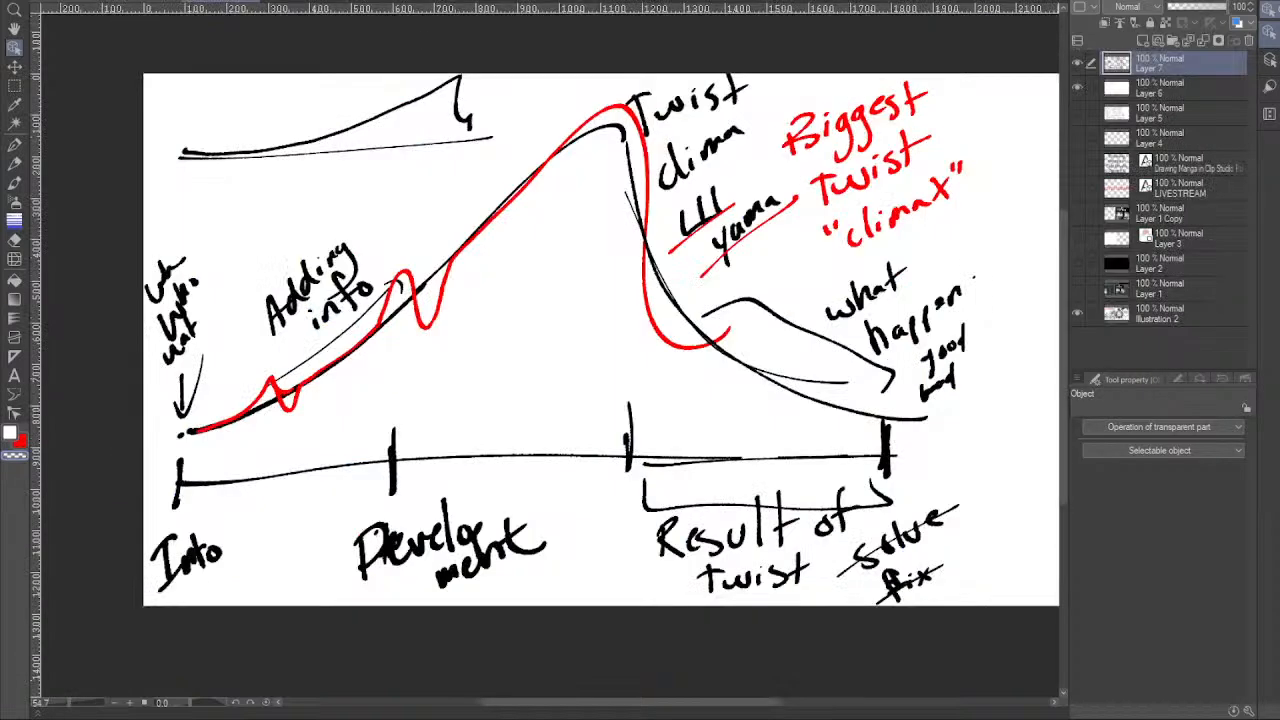
left_click(256, 6)
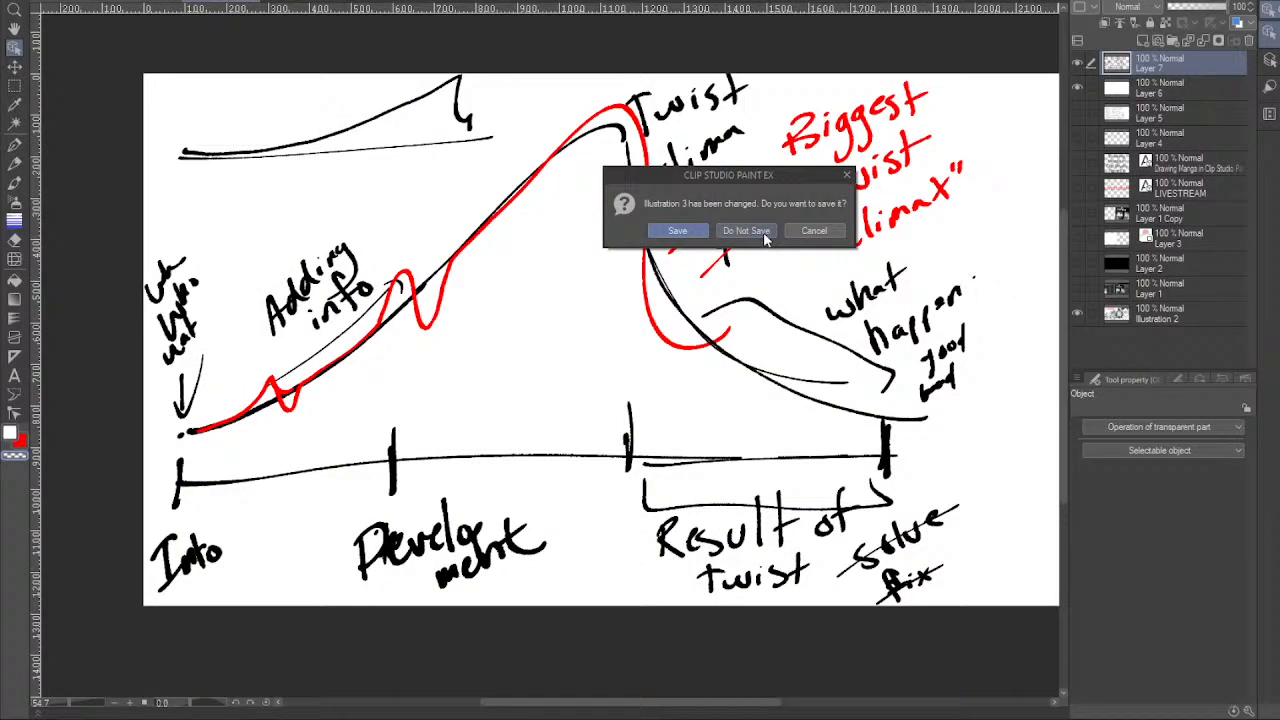
left_click(746, 231)
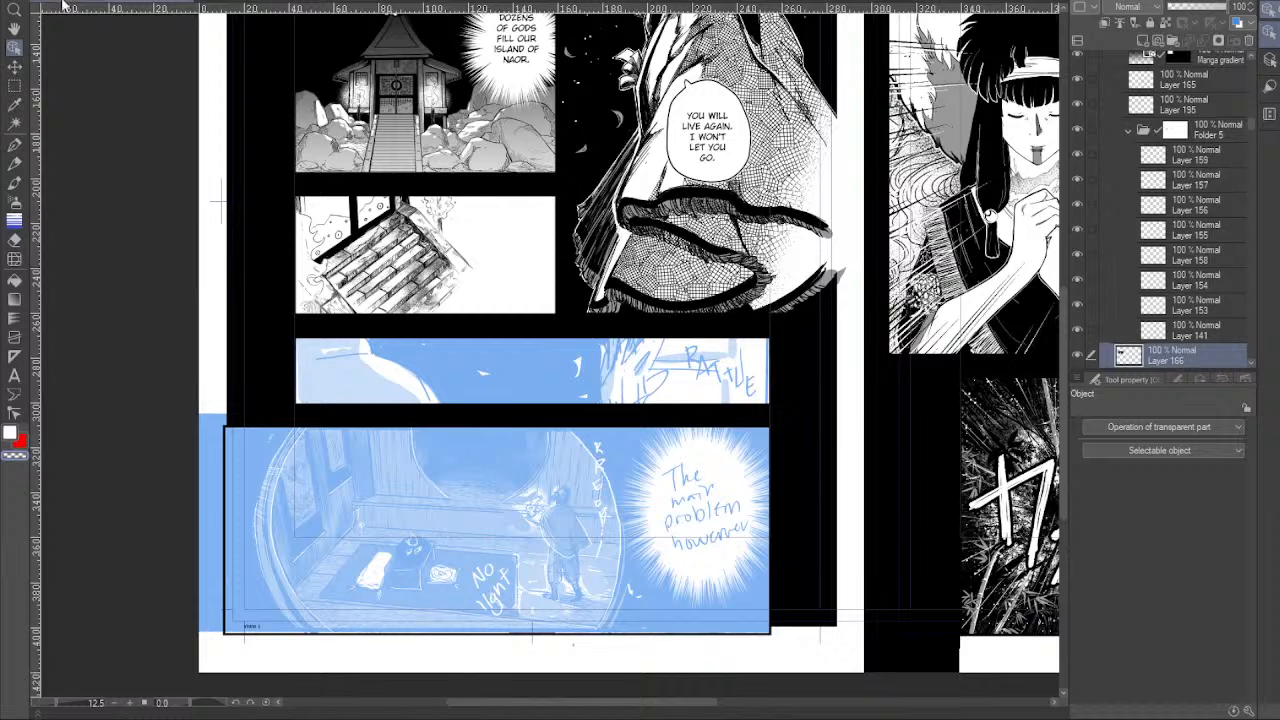
Check the sketched spread following pages 7 and 8 in the page overview and return to the current spread.
left_click(62, 6)
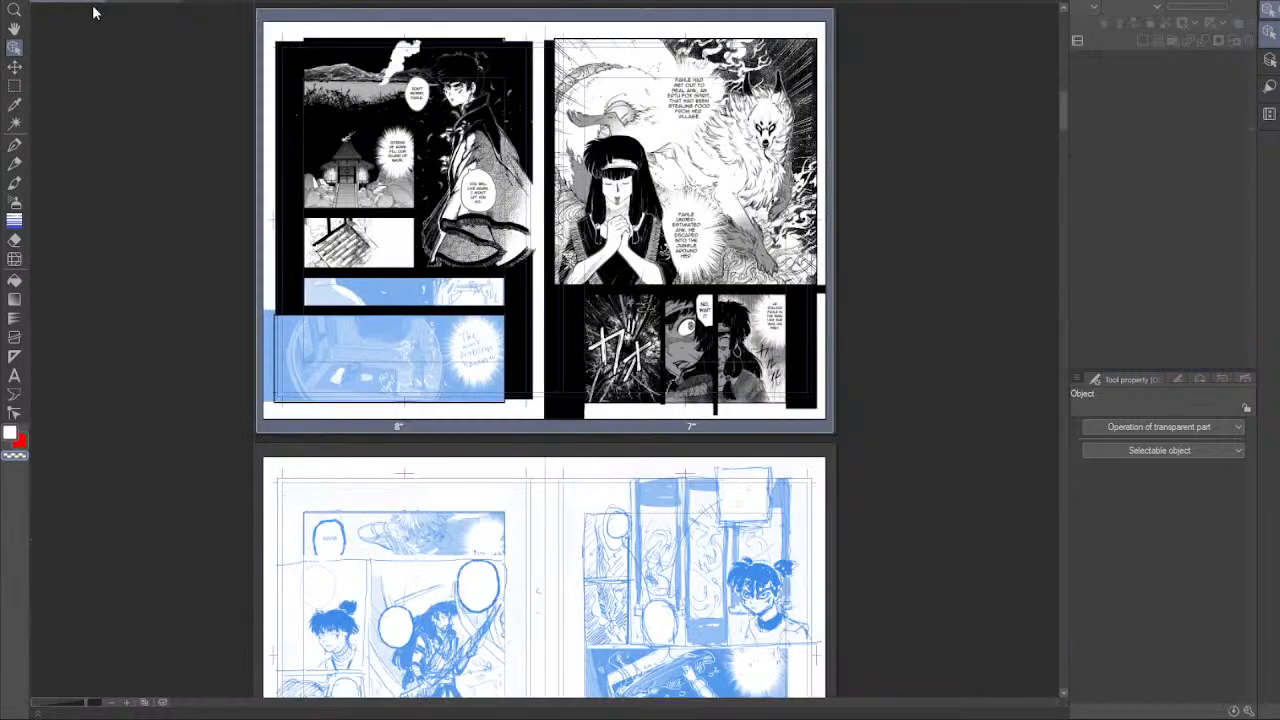
double_click(750, 545)
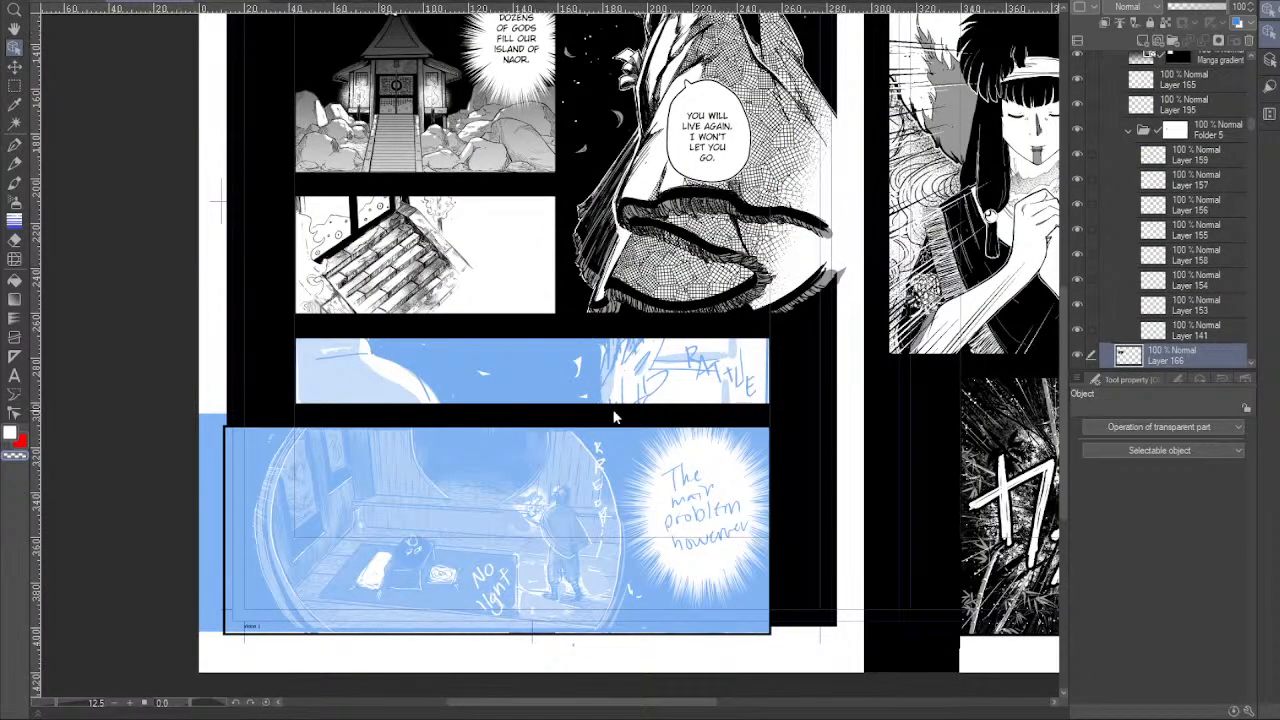
left_click_drag(692, 403, 490, 580)
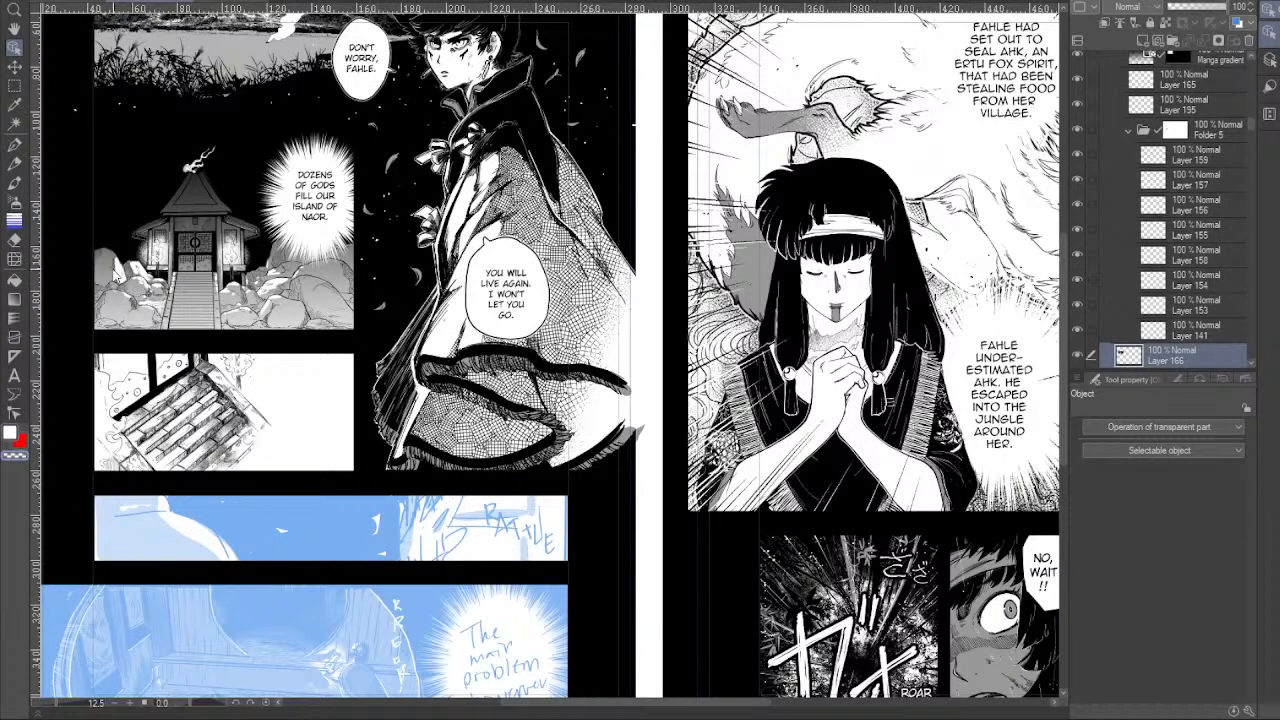
Compare the temple panel with its Manga gradient hidden and shown, and shift the gradient slightly upward.
left_click_drag(221, 372, 212, 106)
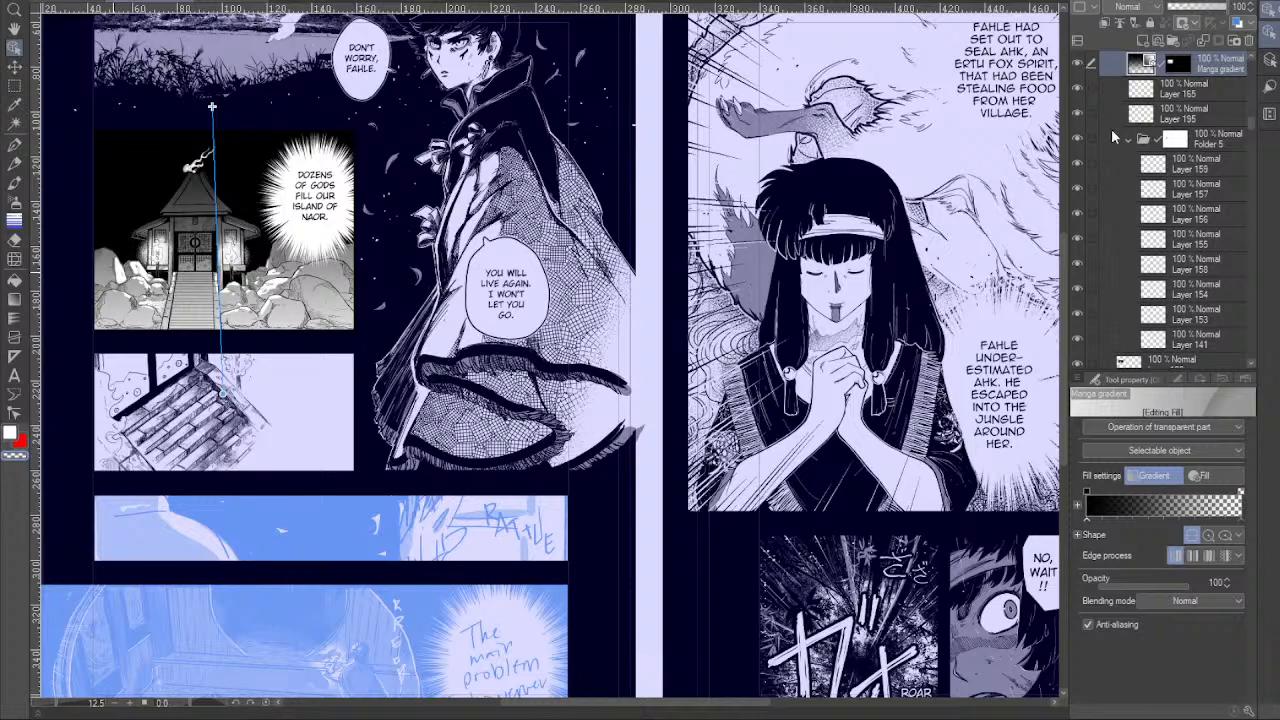
left_click(1087, 64)
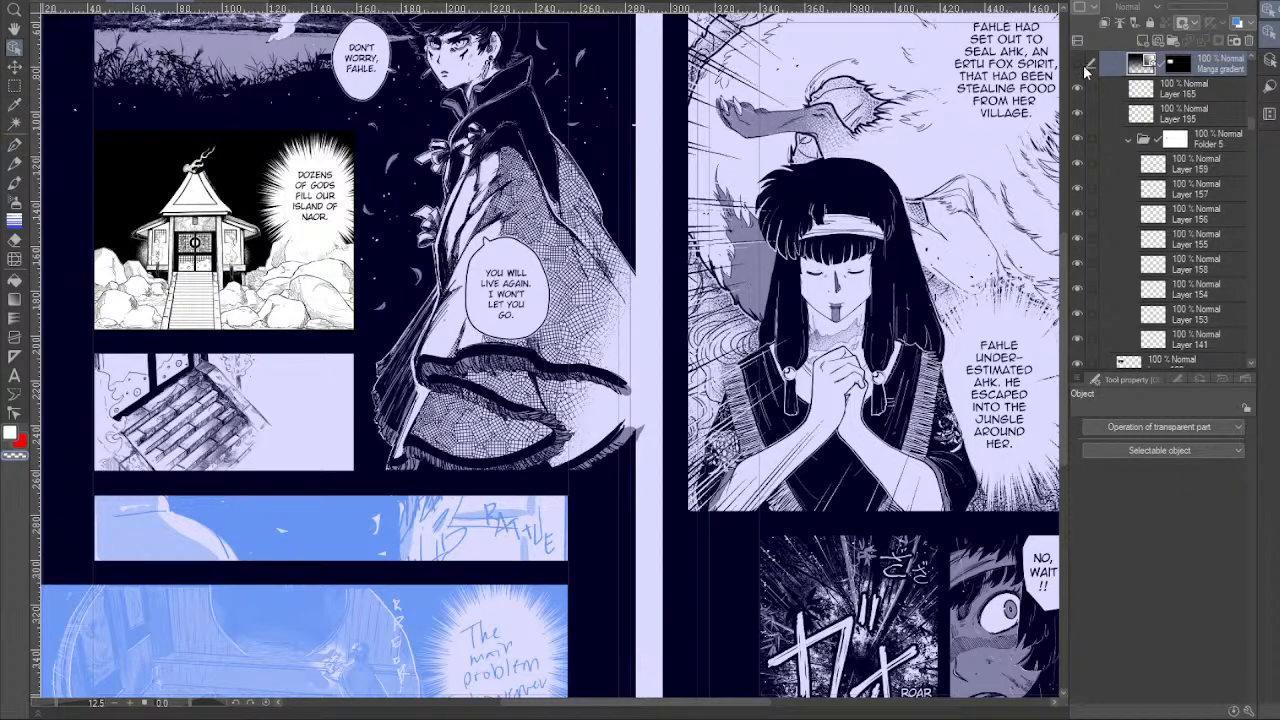
left_click(1080, 64)
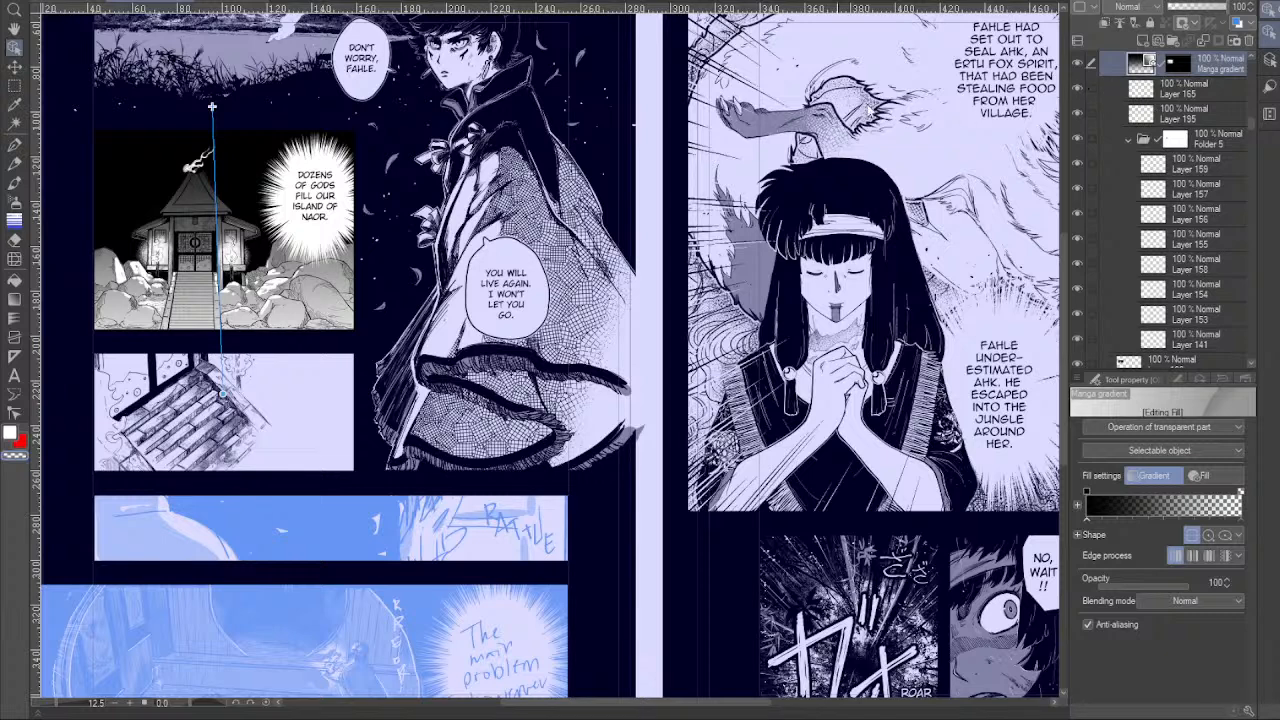
mouse_move(212, 105)
left_mouse_down()
mouse_move(207, 70)
mouse_move(204, 88)
left_mouse_up()
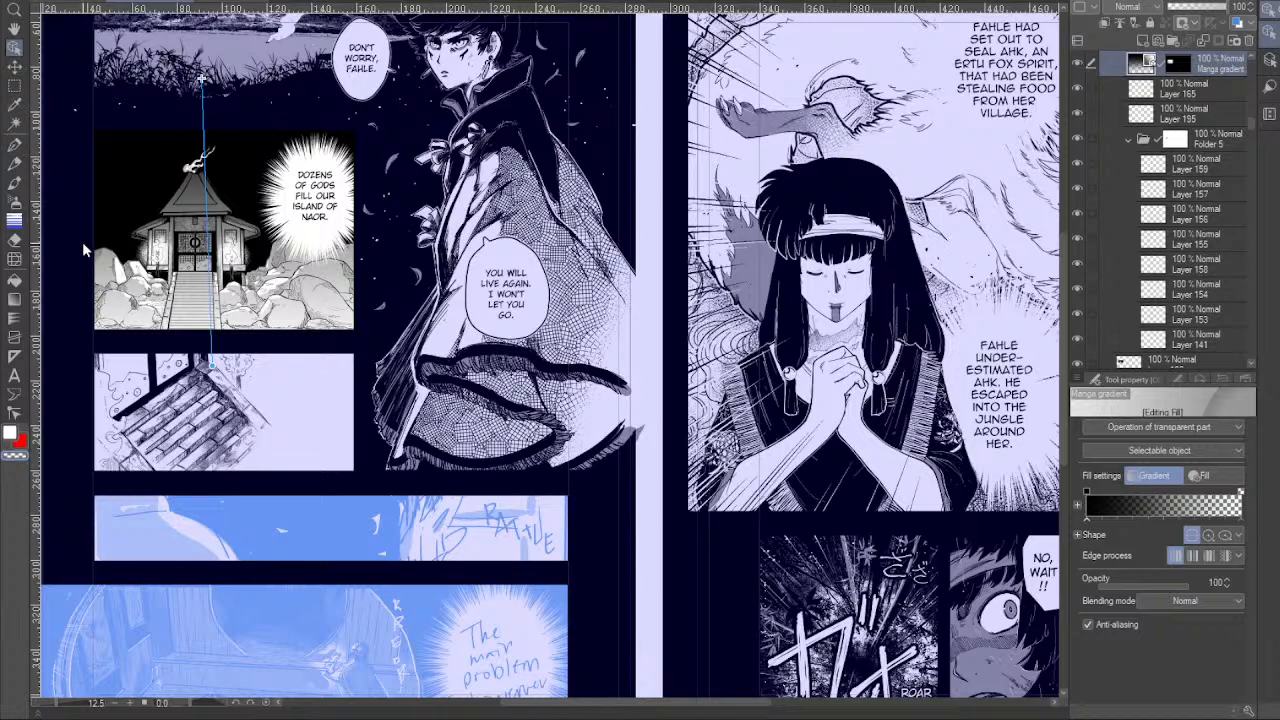
Add a new layer above the temple's Manga gradient and set the G-pen's drawing color to black.
left_click(1143, 42)
left_click(16, 145)
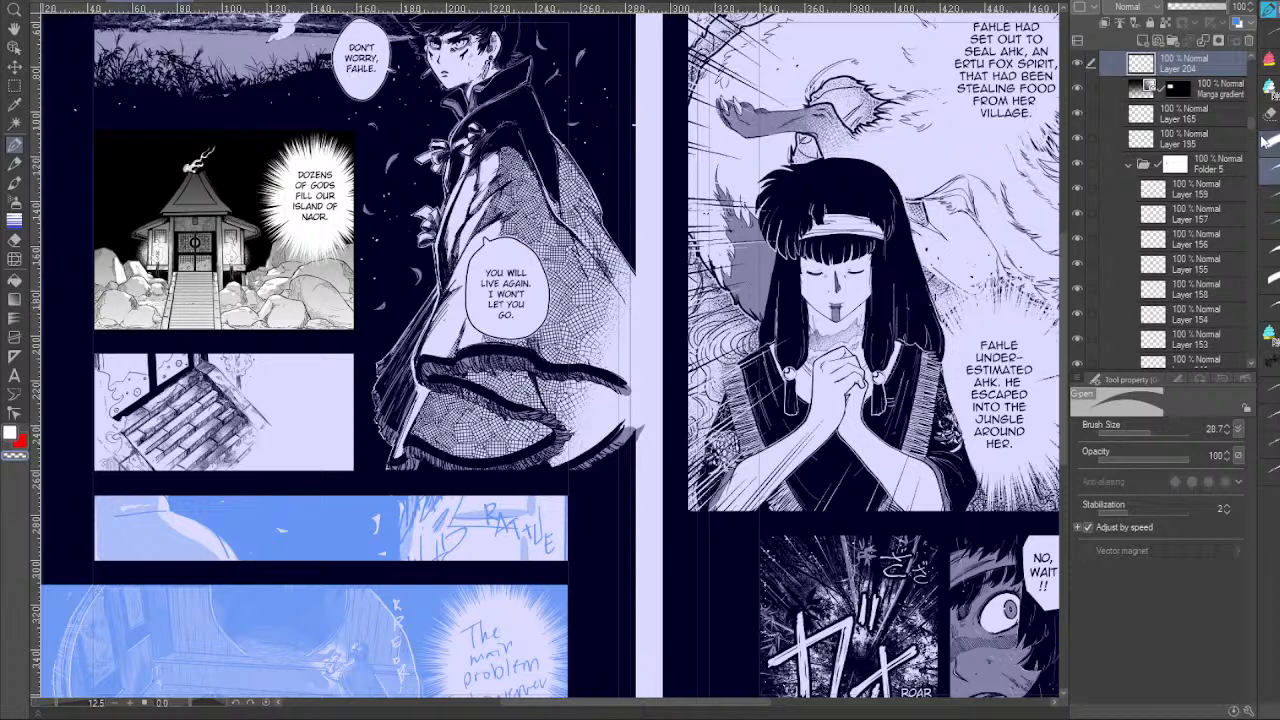
scroll(1255, 115, "up", 5)
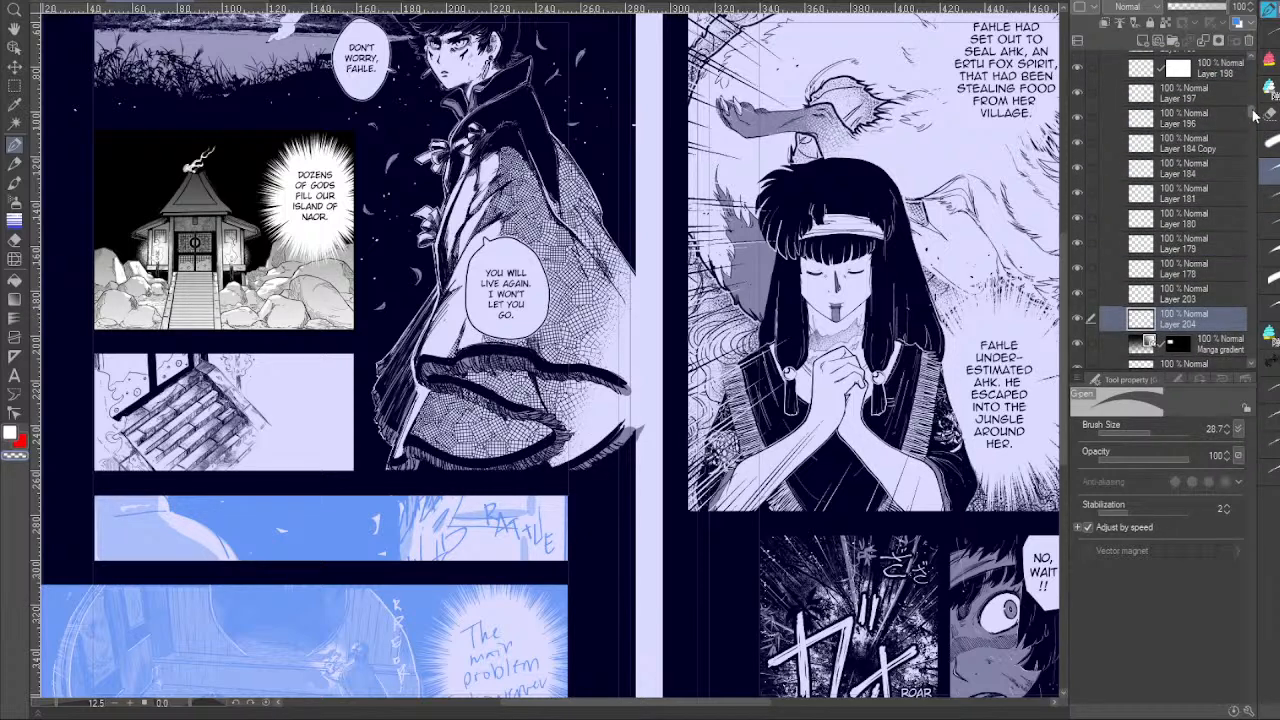
double_click(10, 433)
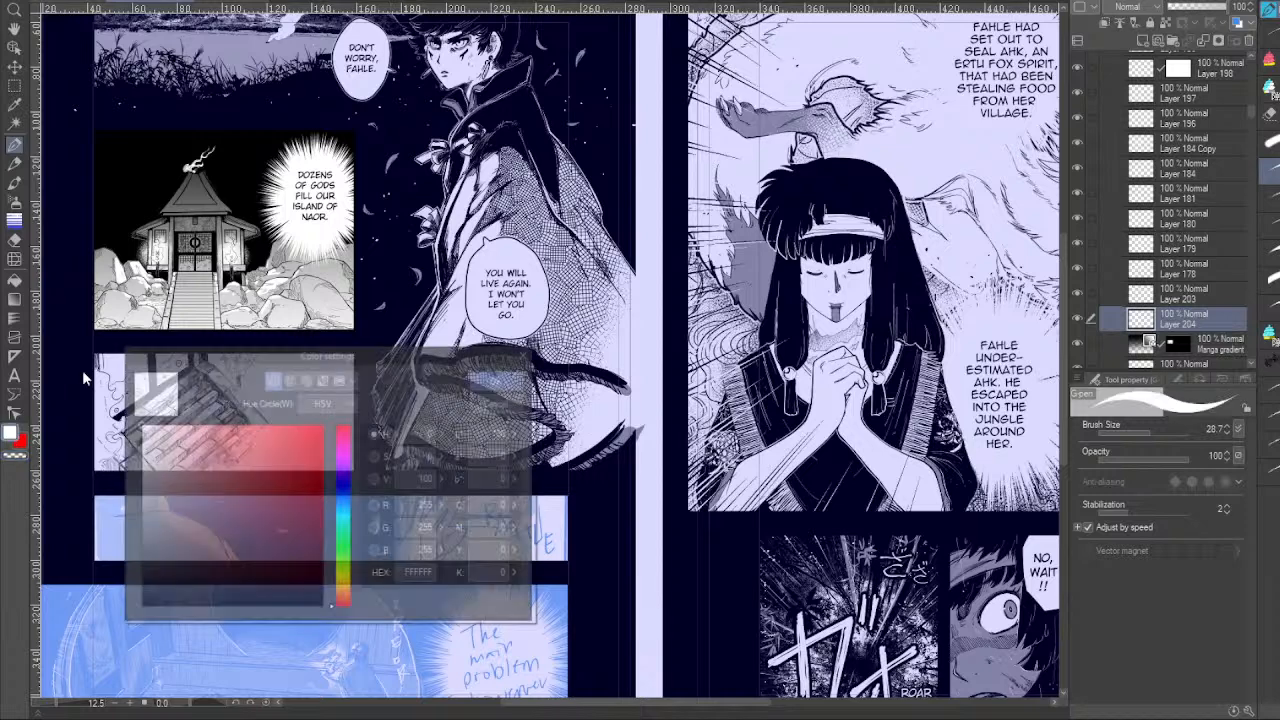
left_click_drag(294, 570, 326, 607)
left_click(498, 379)
Ink a tiny black figure on the temple's front walkway with the G-pen, undoing and redrawing the first attempts.
left_click_drag(193, 305, 193, 321)
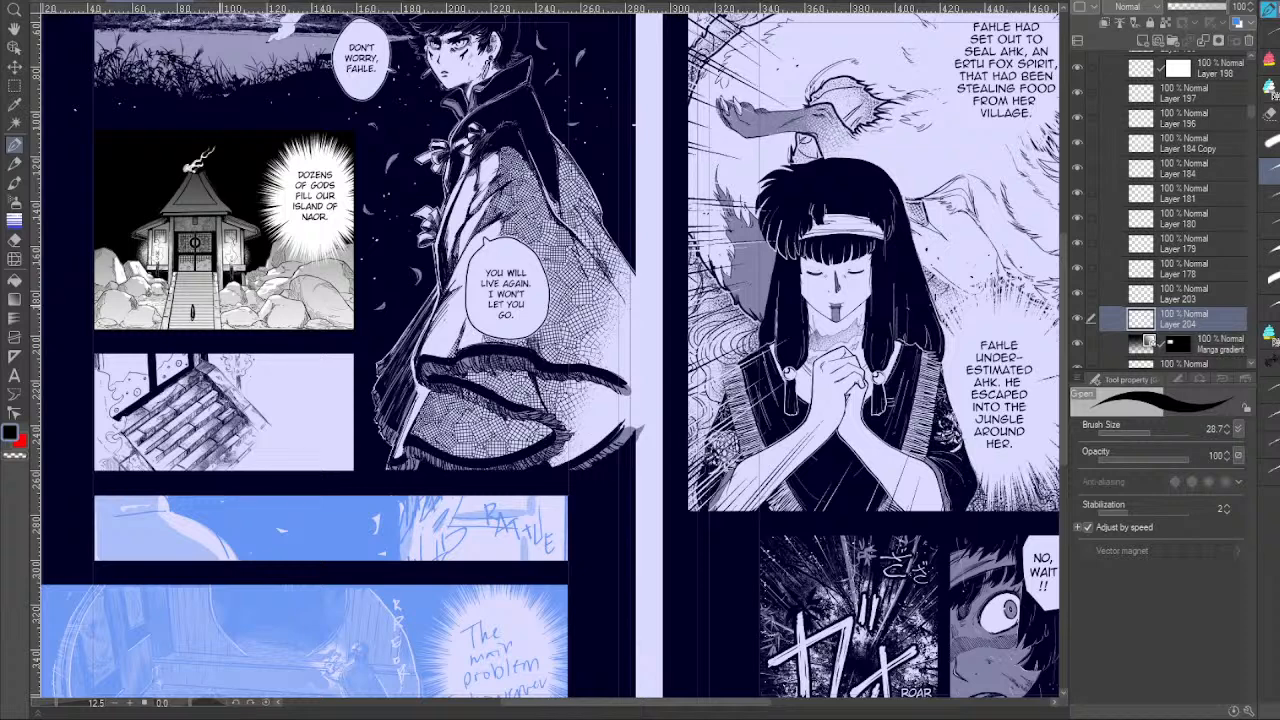
key("ctrl+z")
left_click_drag(193, 307, 196, 317)
key("ctrl+z")
left_click_drag(192, 308, 190, 317)
Select Layer 183 at the top of the layer stack, with both pages of the spread in view.
left_click(1213, 88)
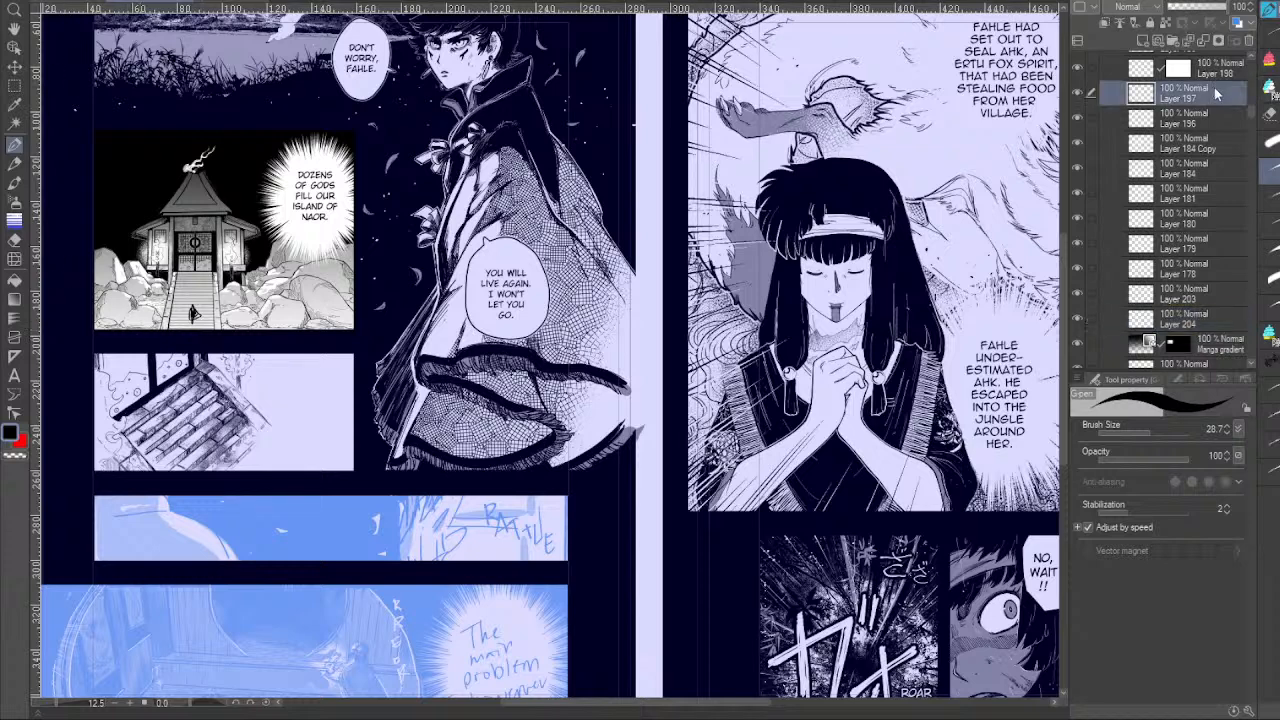
scroll(1190, 150, "down", 5)
left_click(1190, 62)
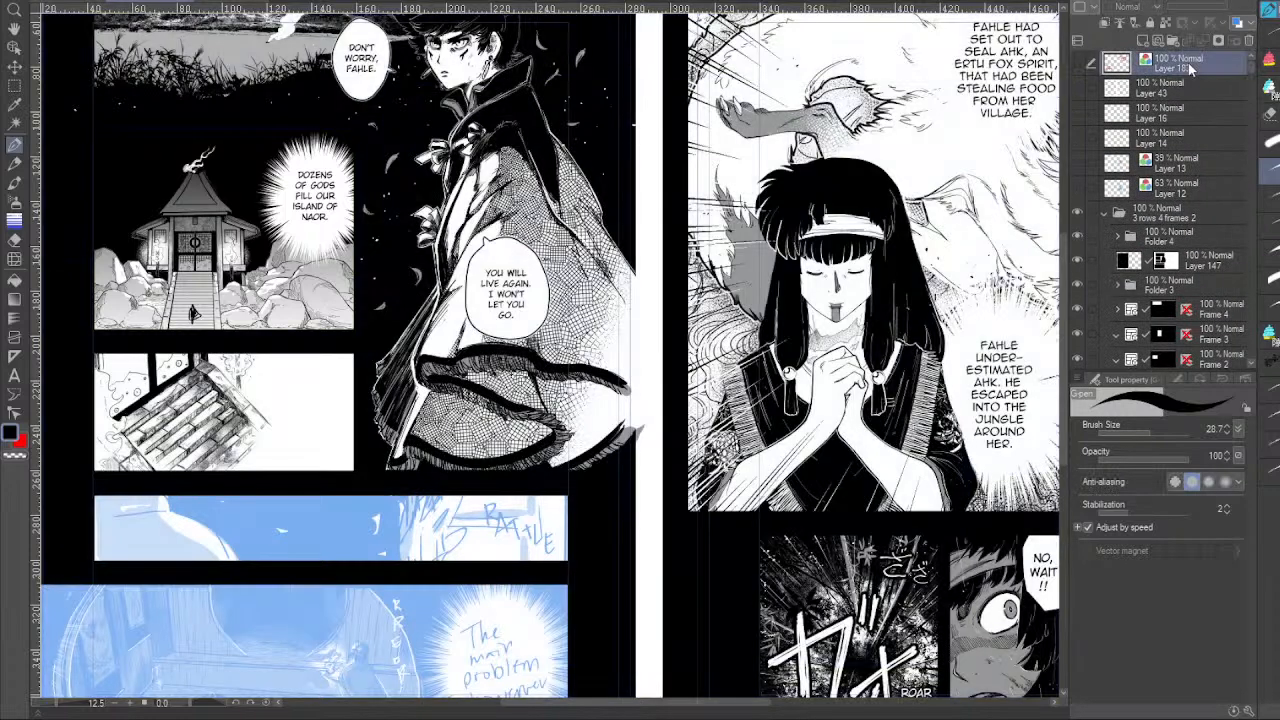
left_click(55, 703)
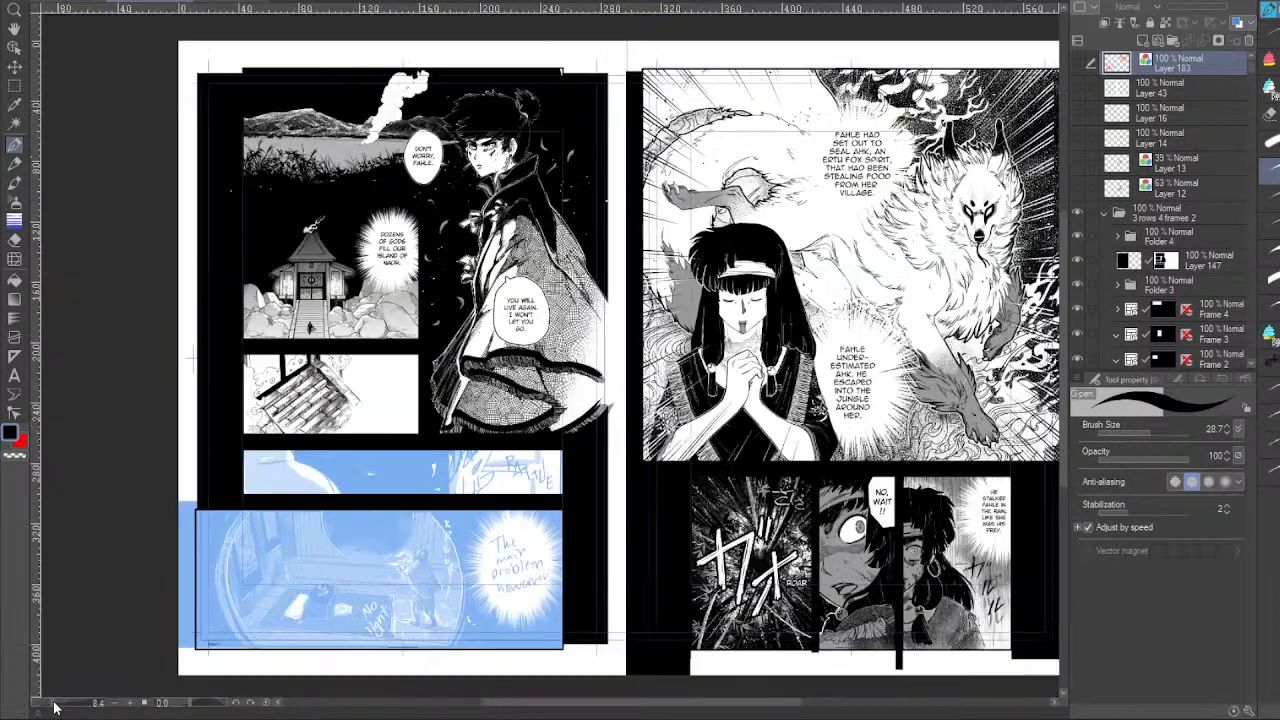